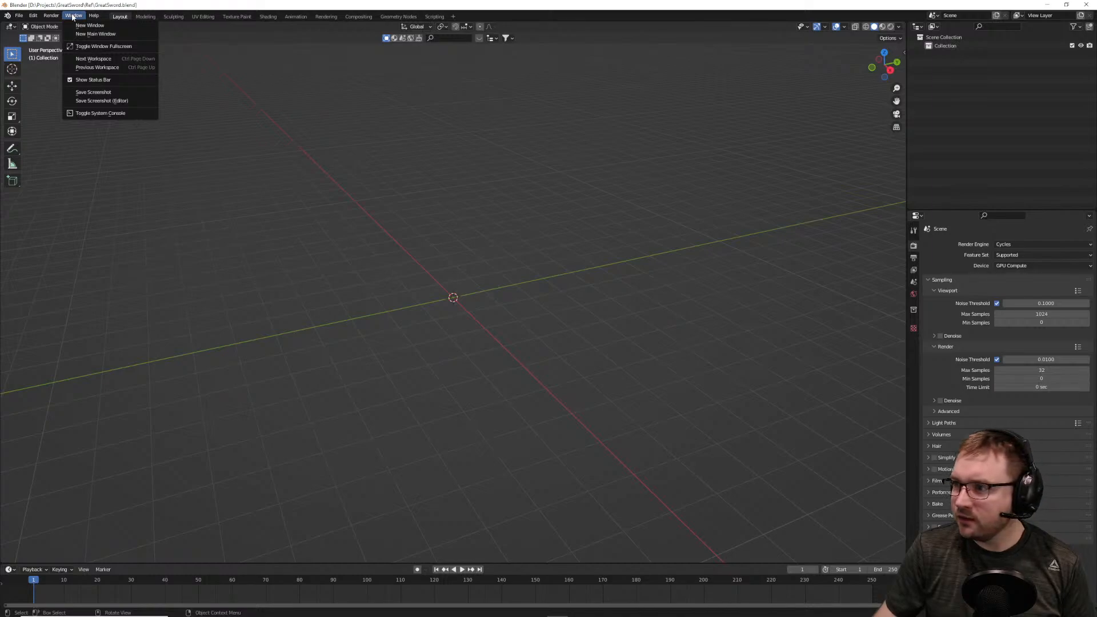
Switch the window to fullscreen and import TransSword.png as an image plane
left_click(82, 47)
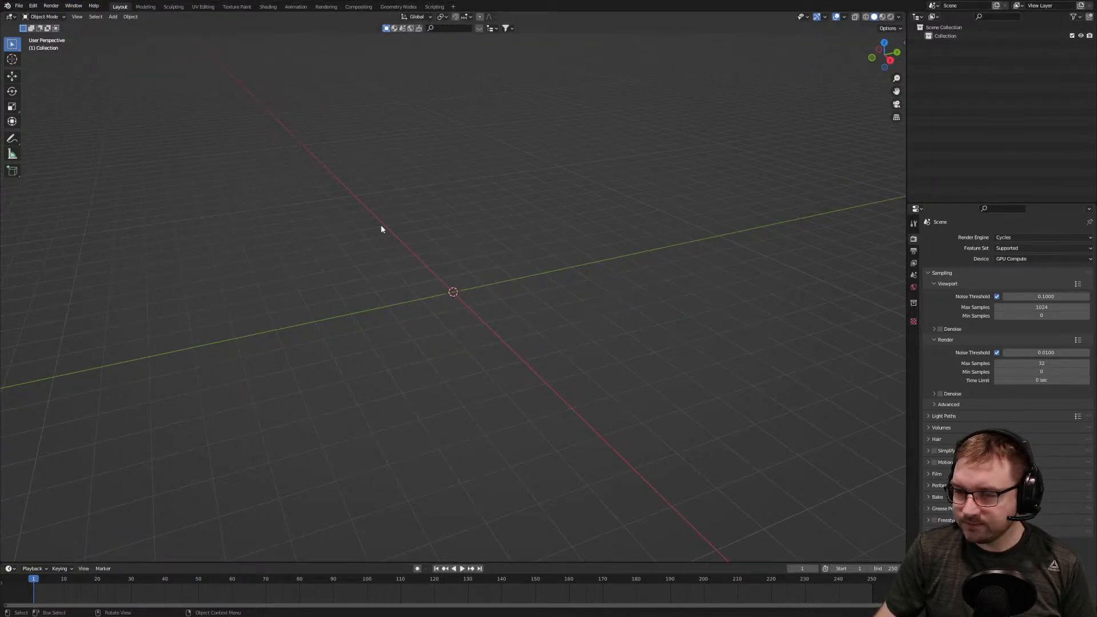
left_click(19, 5)
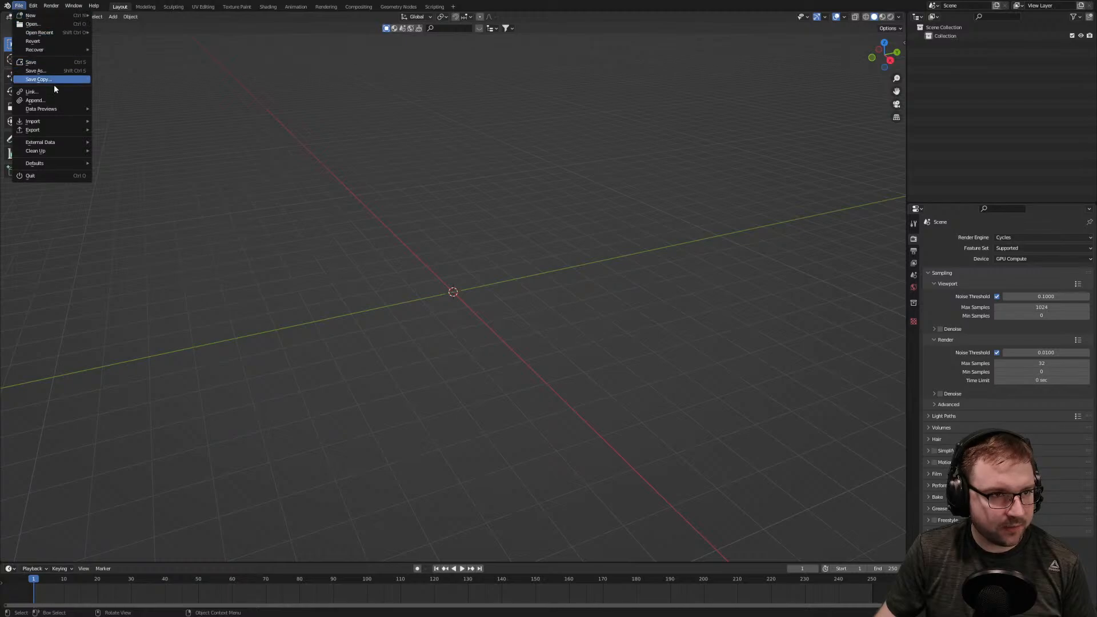
mouse_move(63, 123)
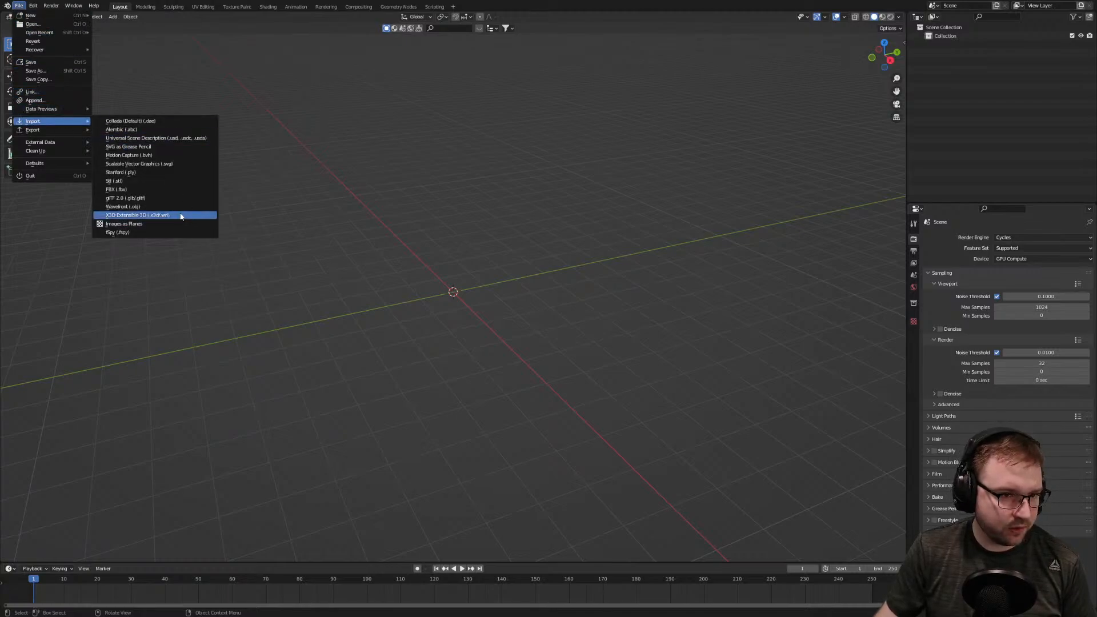
left_click(166, 223)
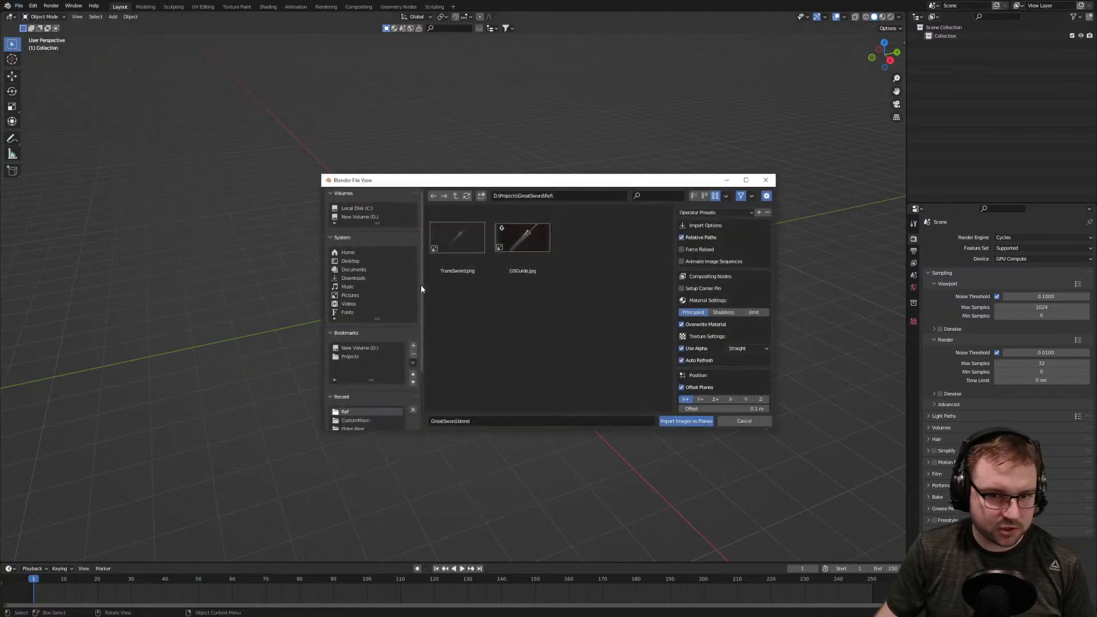
double_click(463, 248)
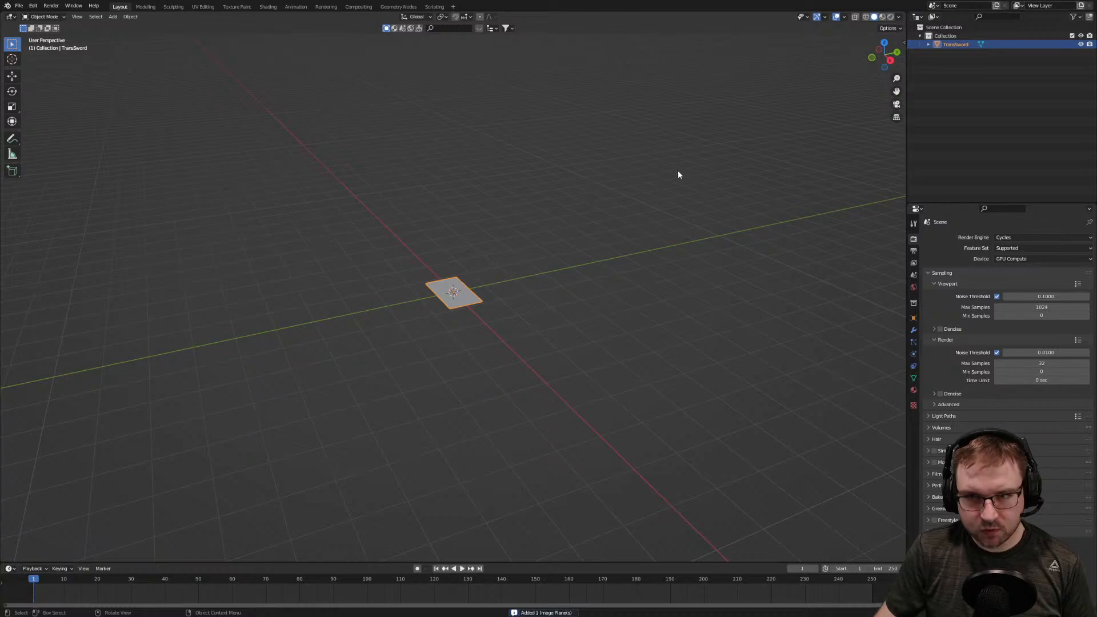
Display the TransSword image plane with rendered shading in the top orthographic view
left_click(888, 18)
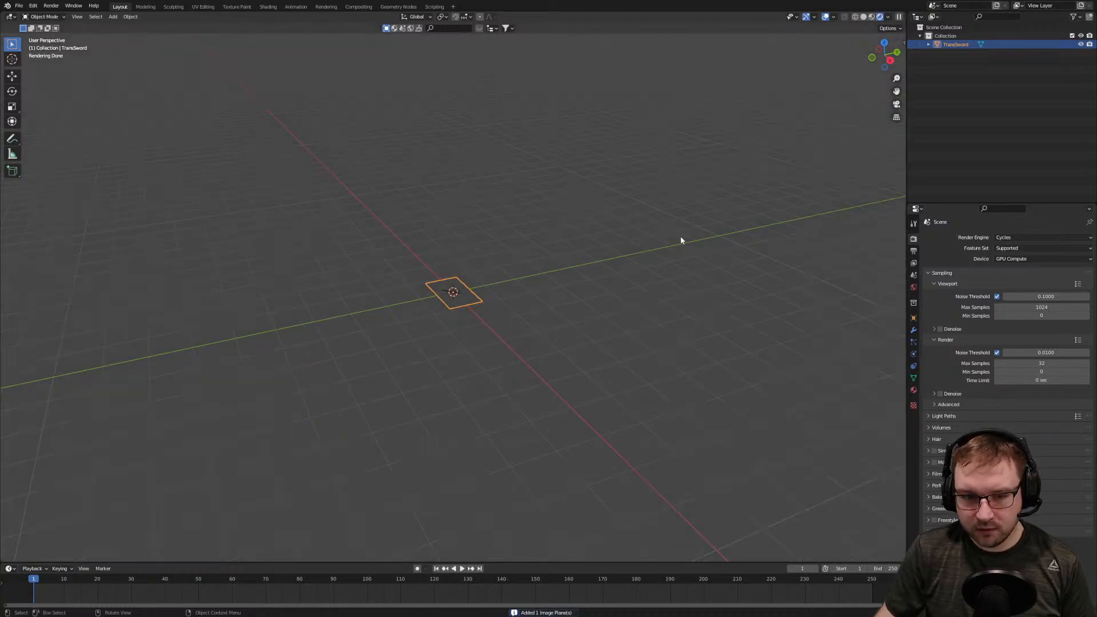
key("KP_7")
scroll(460, 316, "up", 10)
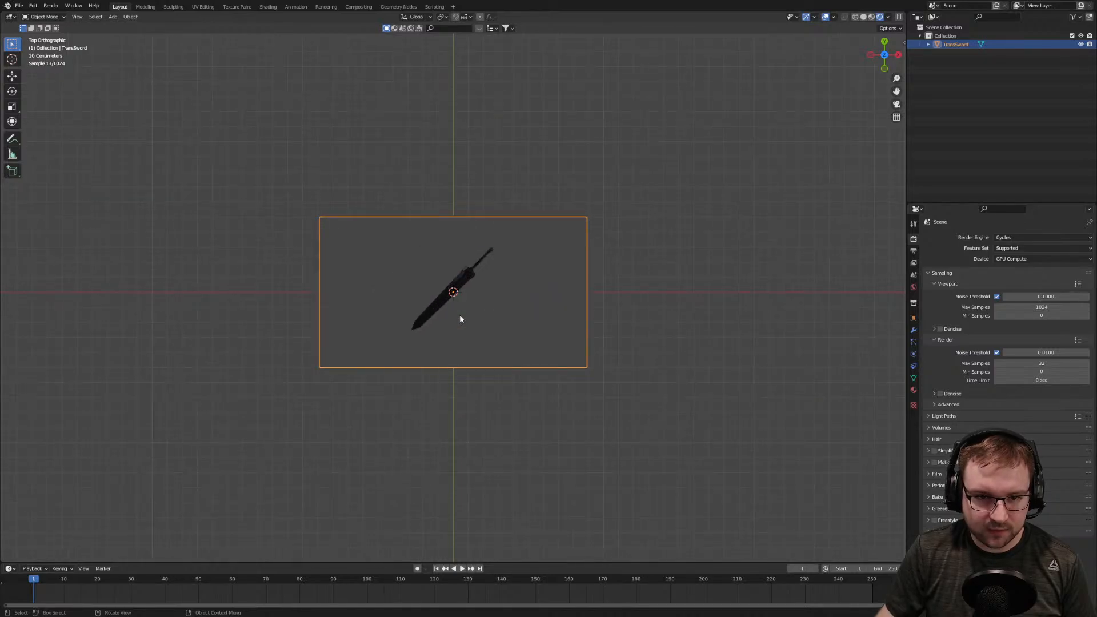
left_click(880, 17)
left_click(890, 17)
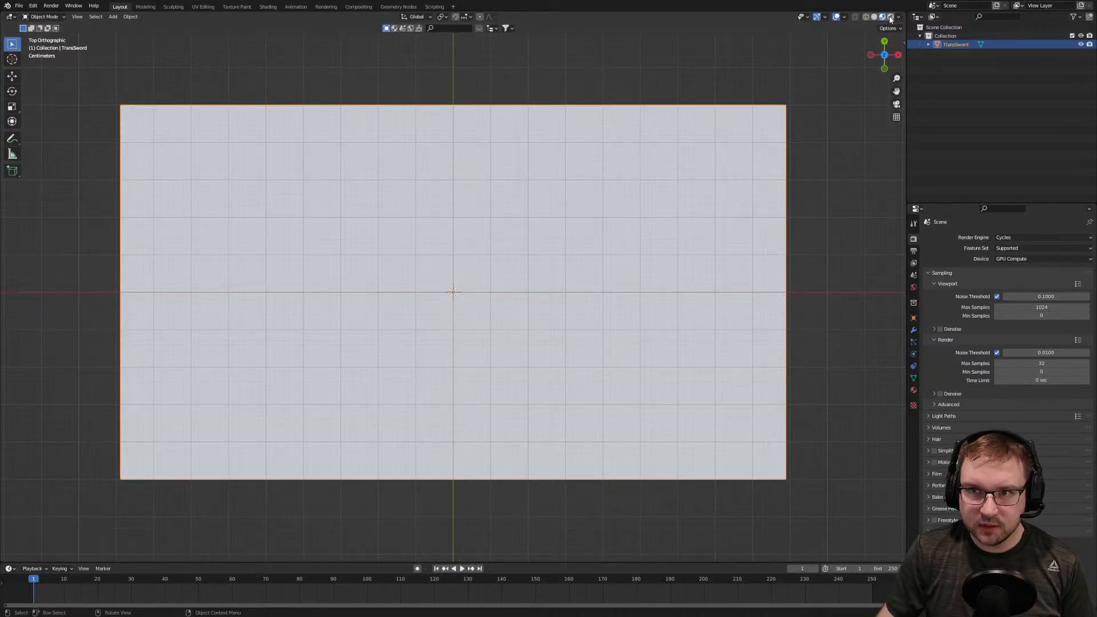
right_click(513, 229)
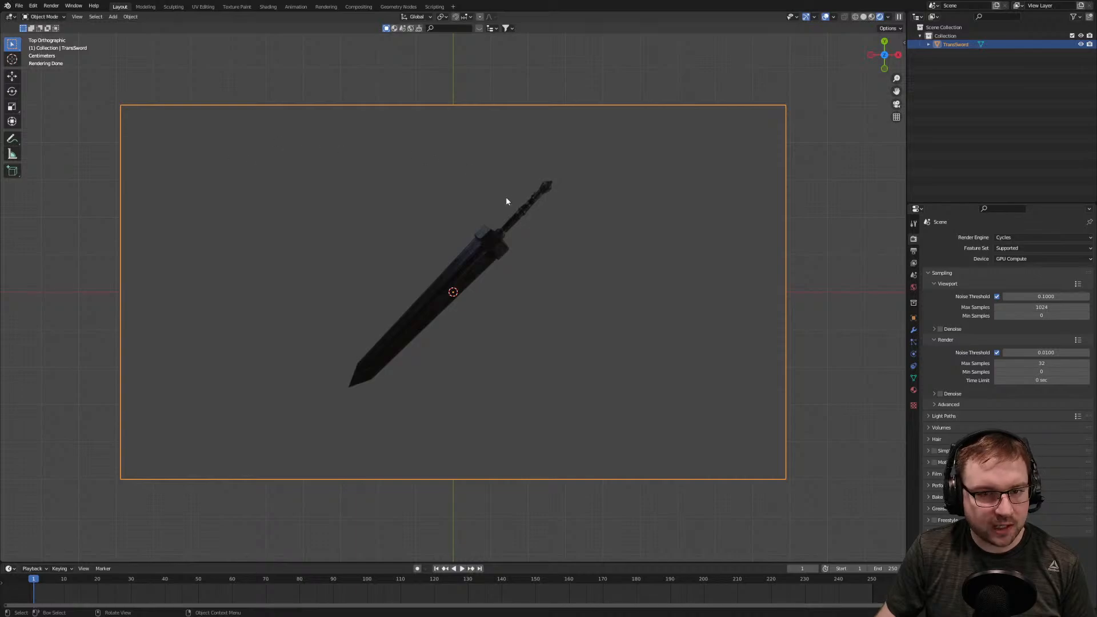
scroll(423, 288, "up", 3)
scroll(469, 296, "down", 4)
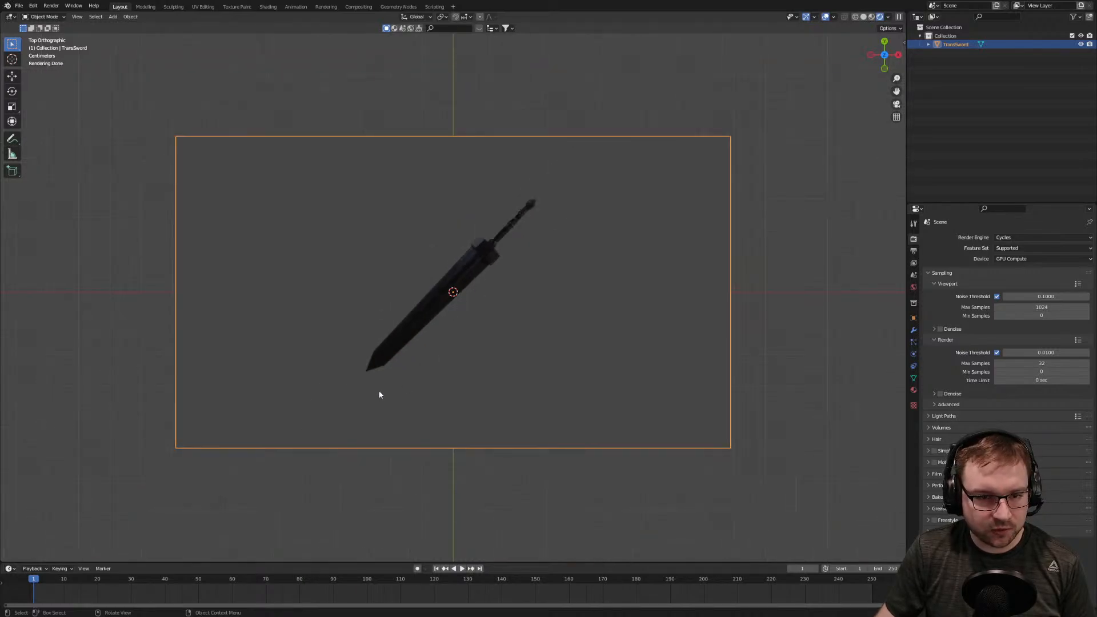
Enlarge the timeline area, change it to the Shader Editor, and move the TransSword.png image texture node away from the Principled BSDF
left_click_drag(143, 562, 68, 475)
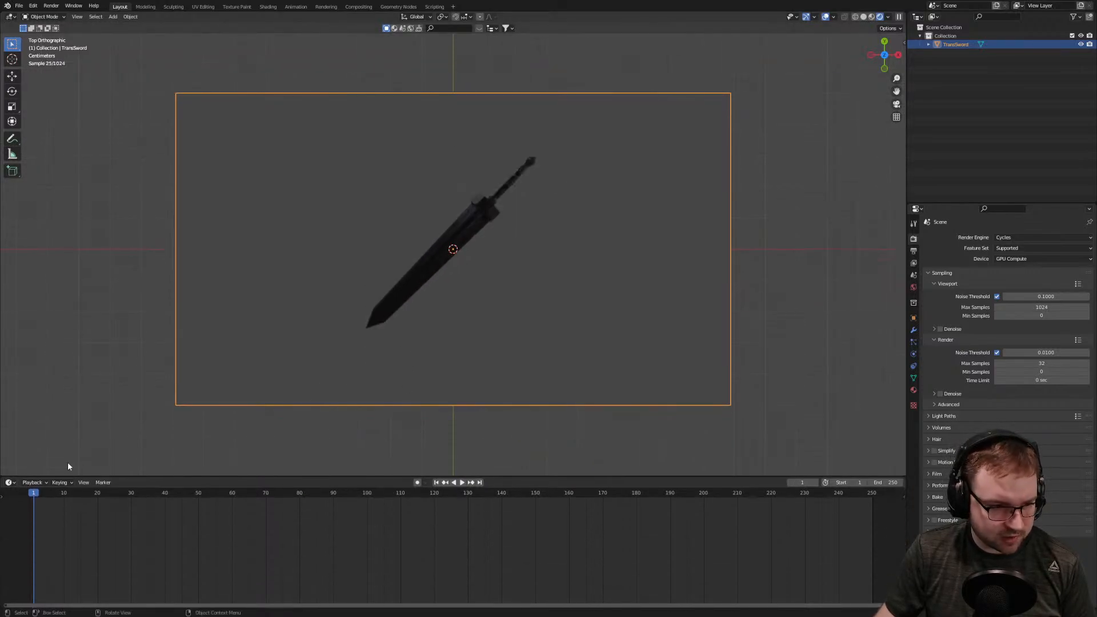
left_click(13, 484)
left_click(51, 564)
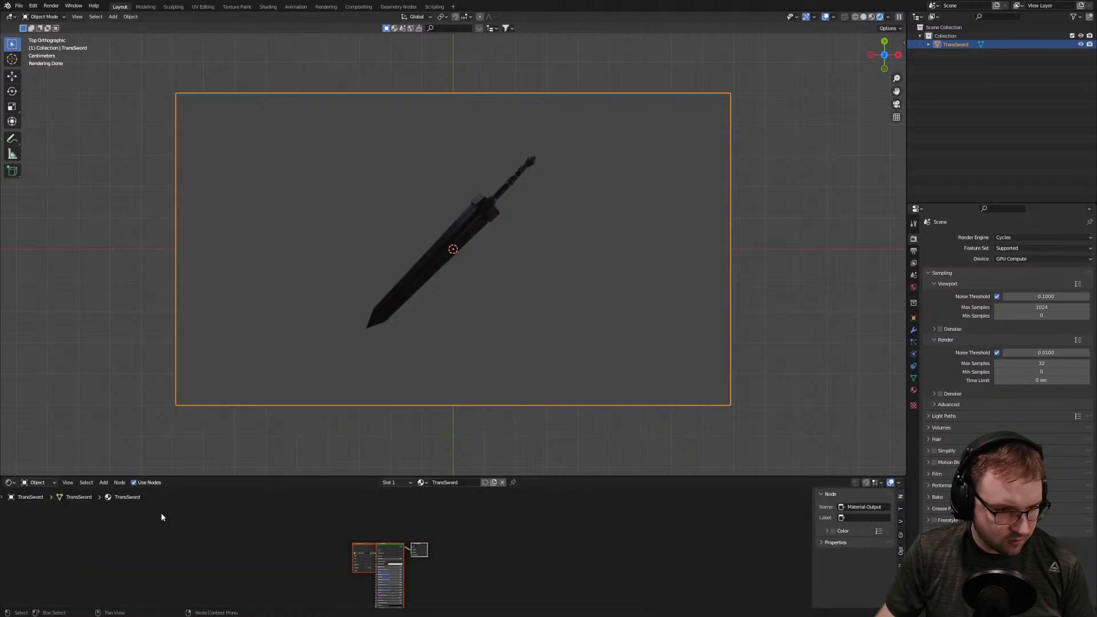
scroll(410, 550, "up", 12)
left_click_drag(312, 536, 210, 525)
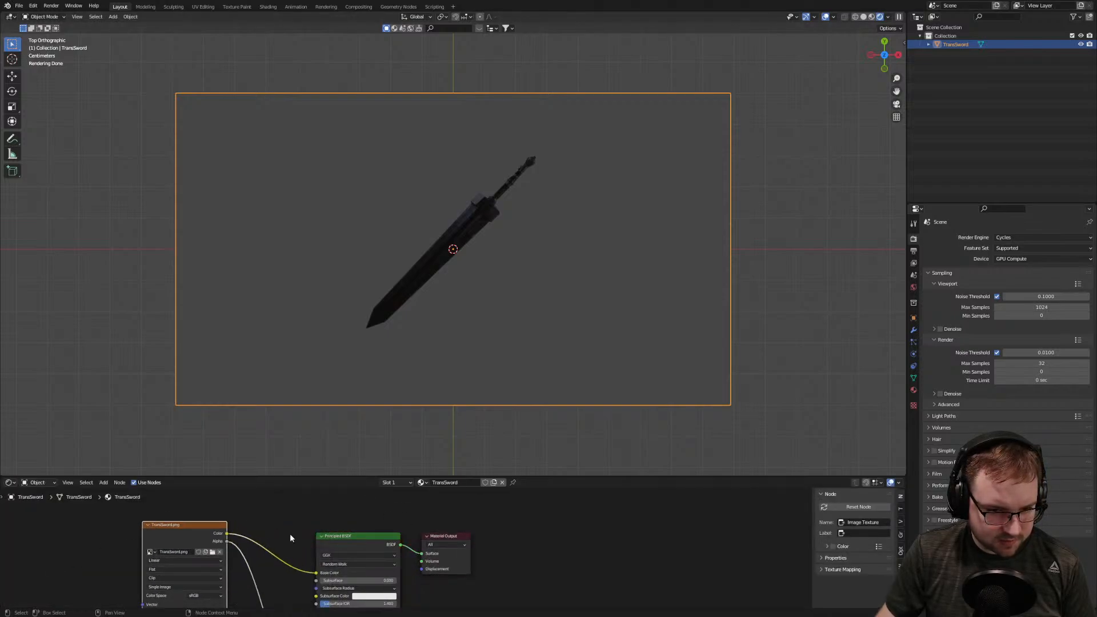
left_click(369, 547)
scroll(369, 547, "down", 2)
middle_click_drag(387, 551, 424, 523)
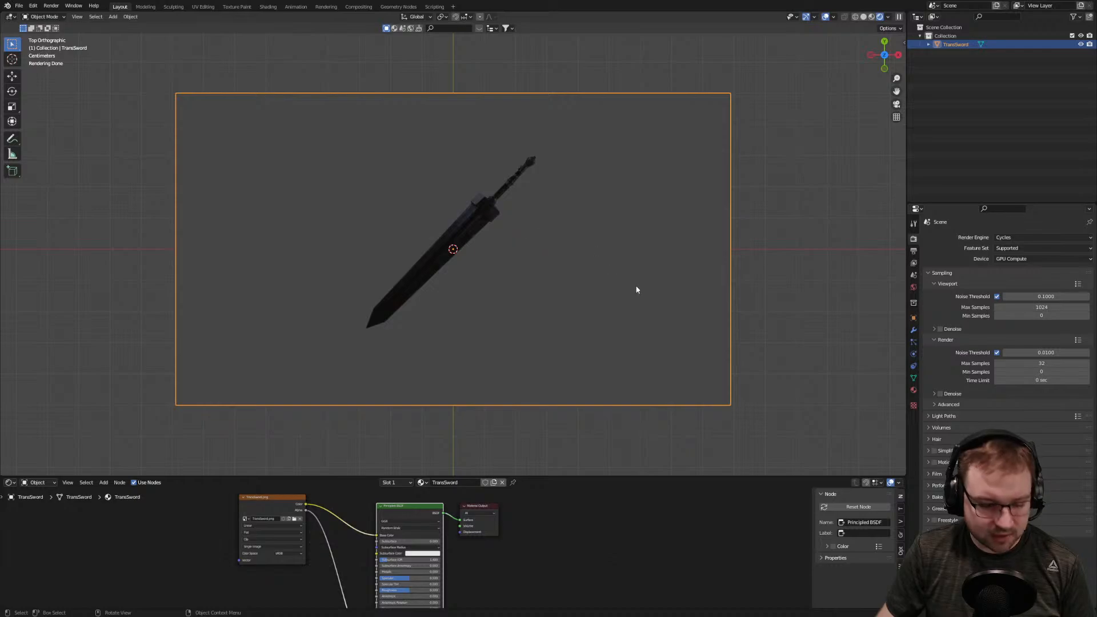
Rotate the TransSword plane clockwise in the top view until the sword lies roughly horizontal, keeping rendered shading
key("r")
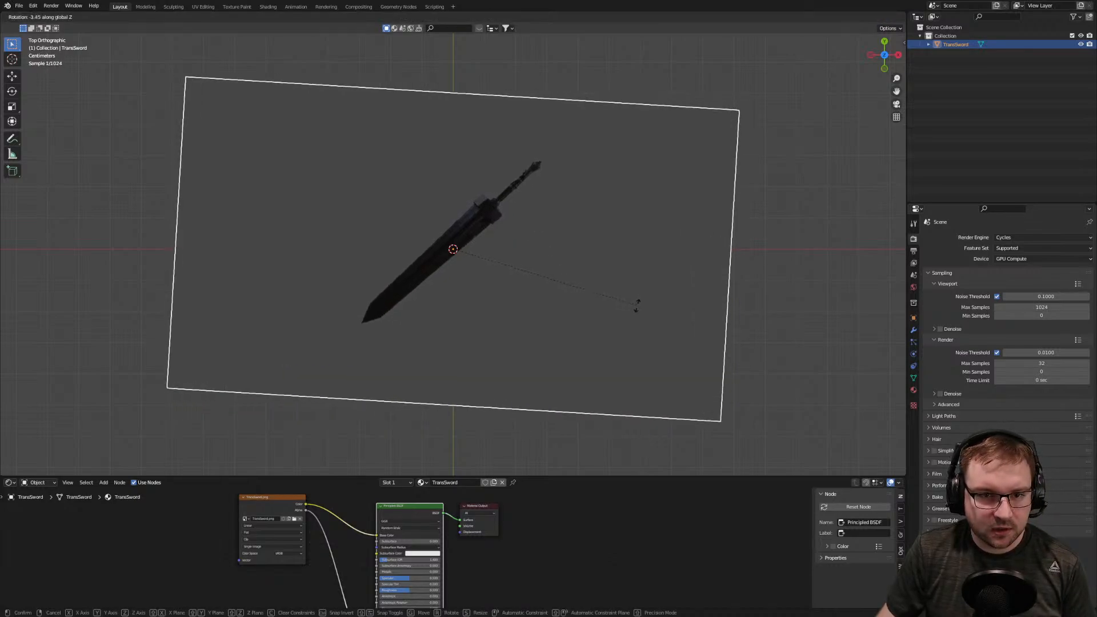
left_click(543, 398)
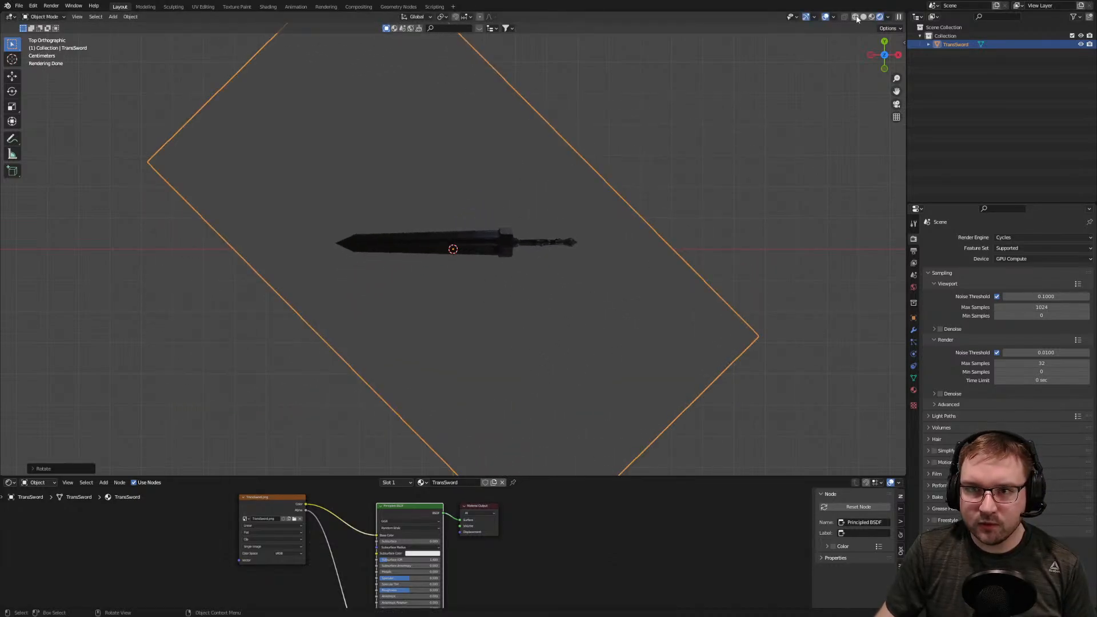
left_click(855, 16)
left_click(879, 16)
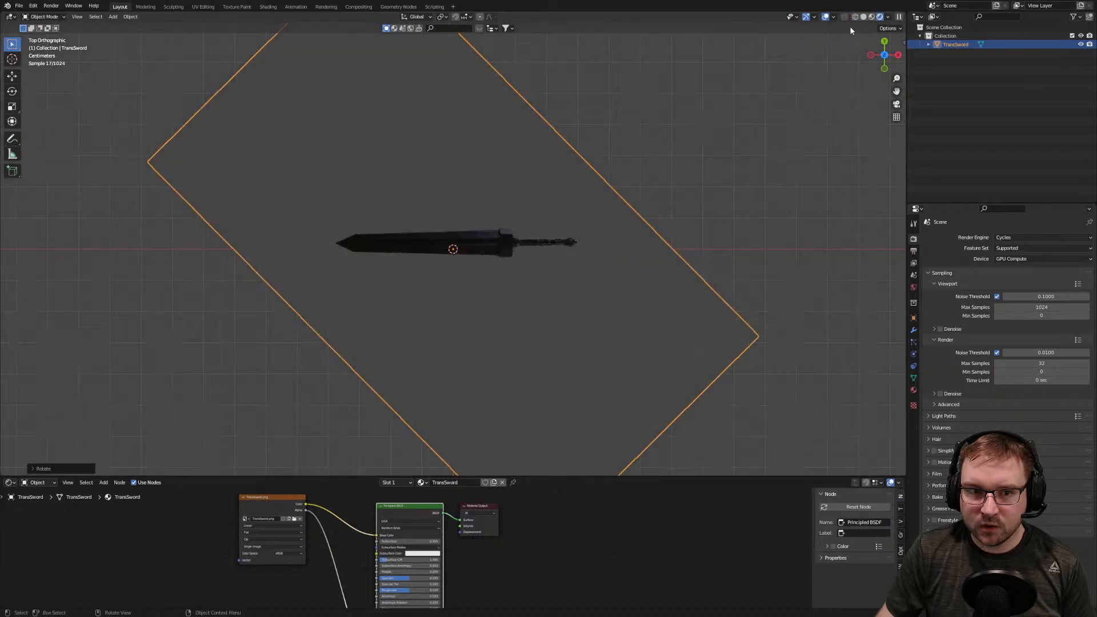
Enlarge the Shader Editor and spread out the Material Output and Principled BSDF nodes, away from the image texture
left_click_drag(461, 475, 482, 388)
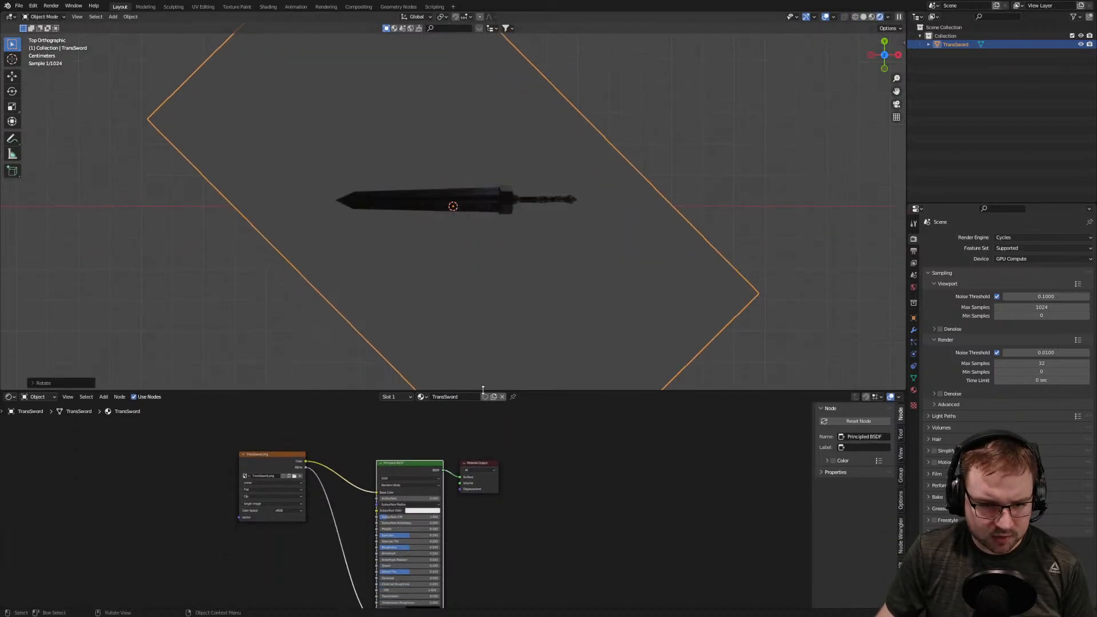
left_click_drag(480, 463, 563, 437)
left_click_drag(429, 463, 488, 462)
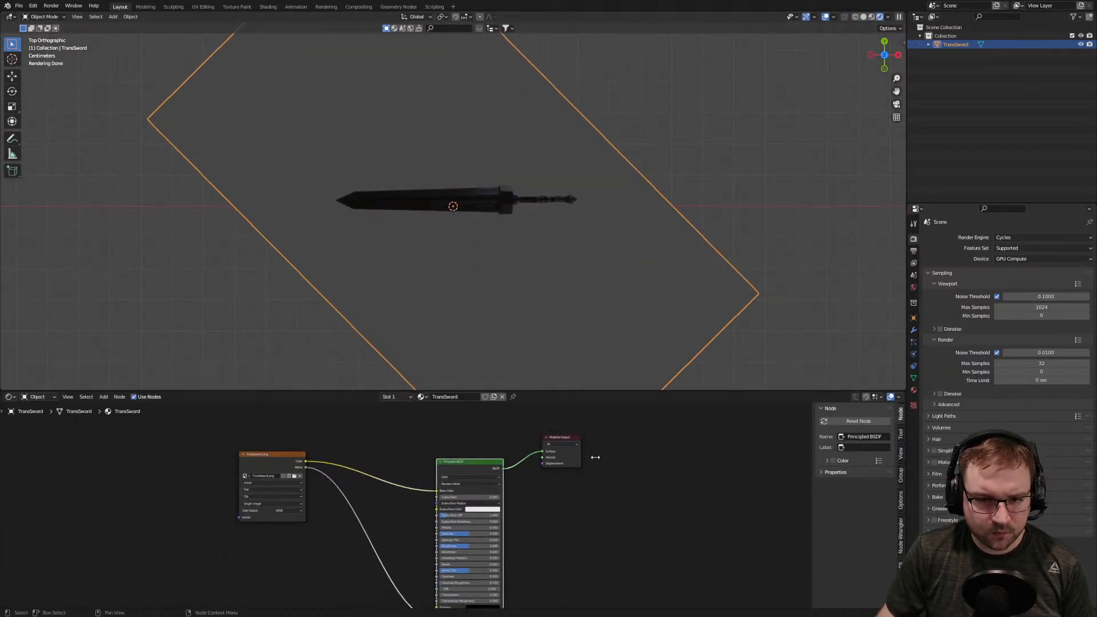
scroll(580, 242, "up", 4)
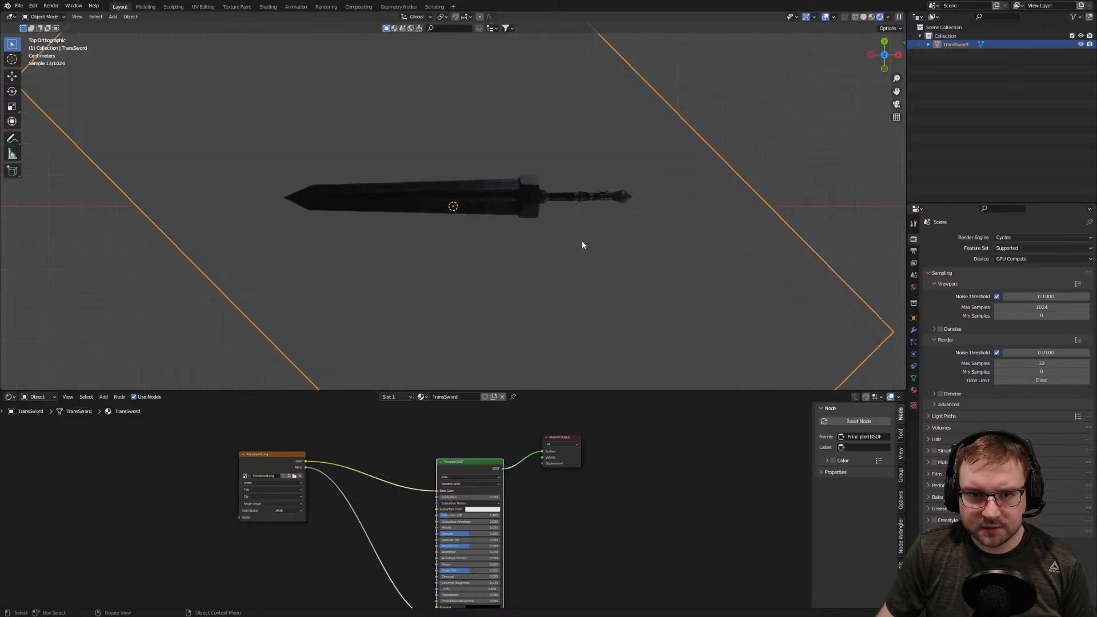
scroll(588, 225, "down", 3)
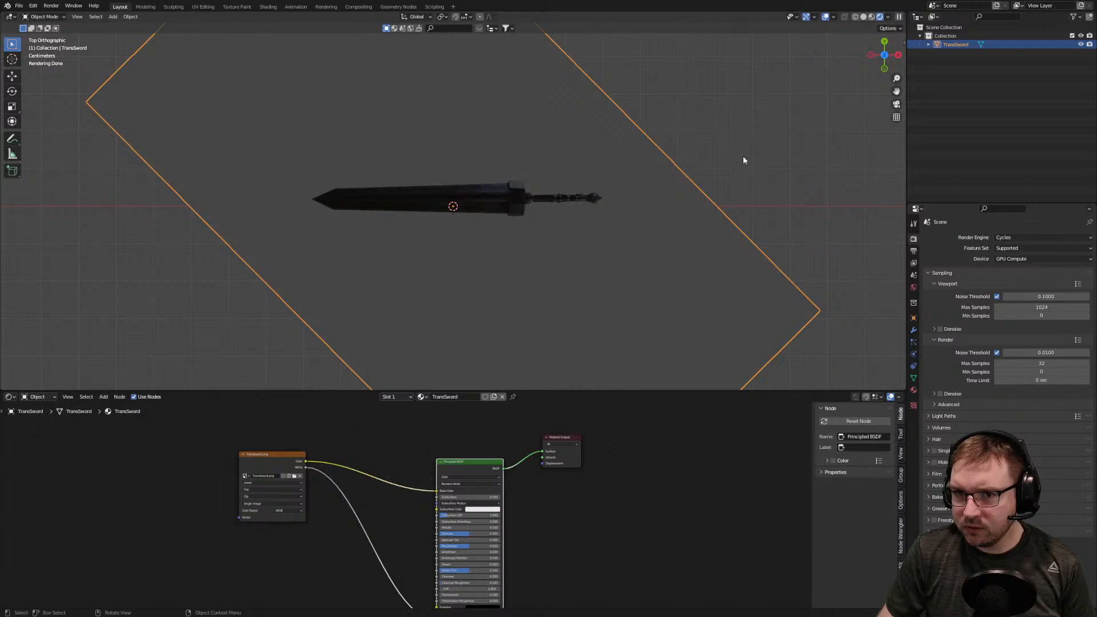
Turn on the wireframe overlay in the viewport and briefly toggle the face orientation and motion tracking overlays
left_click(834, 17)
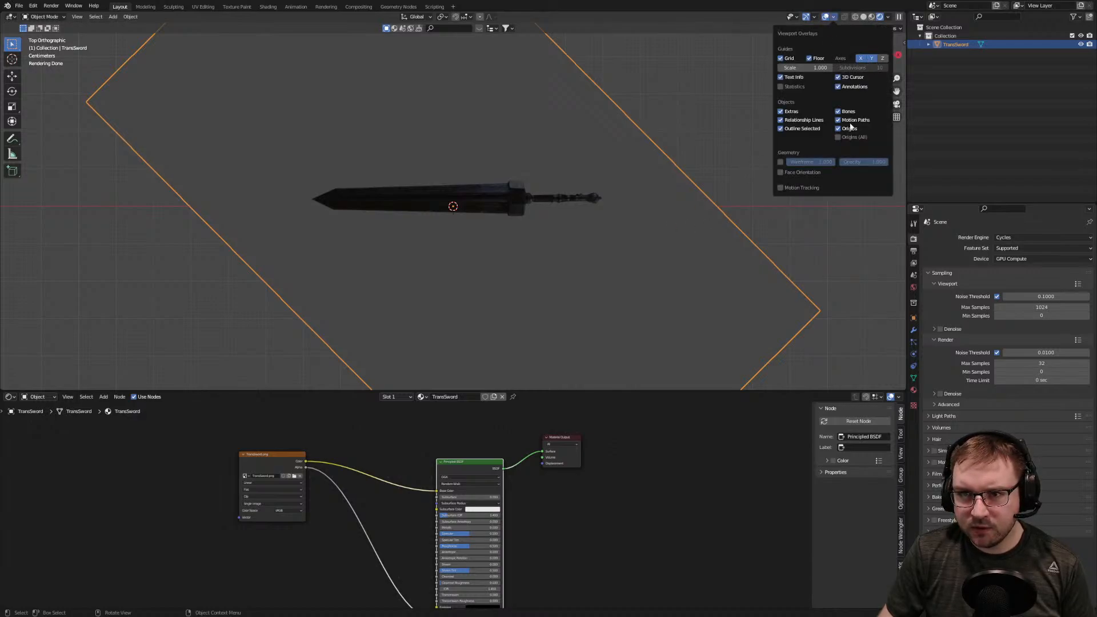
left_click(781, 162)
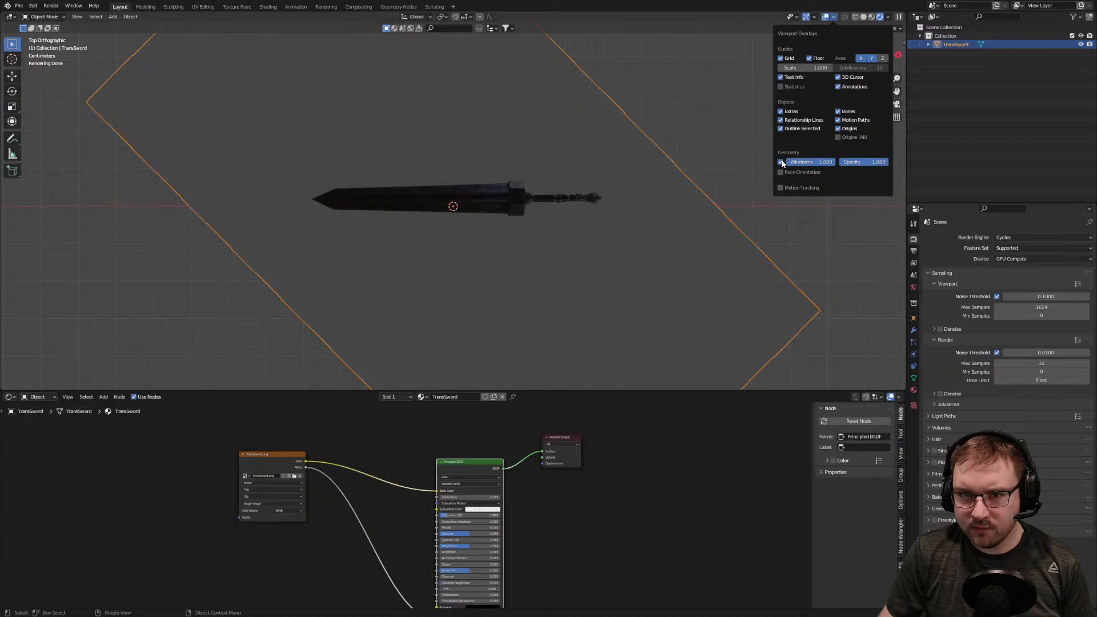
left_click(781, 171)
left_click(781, 172)
left_click(781, 188)
left_click(782, 188)
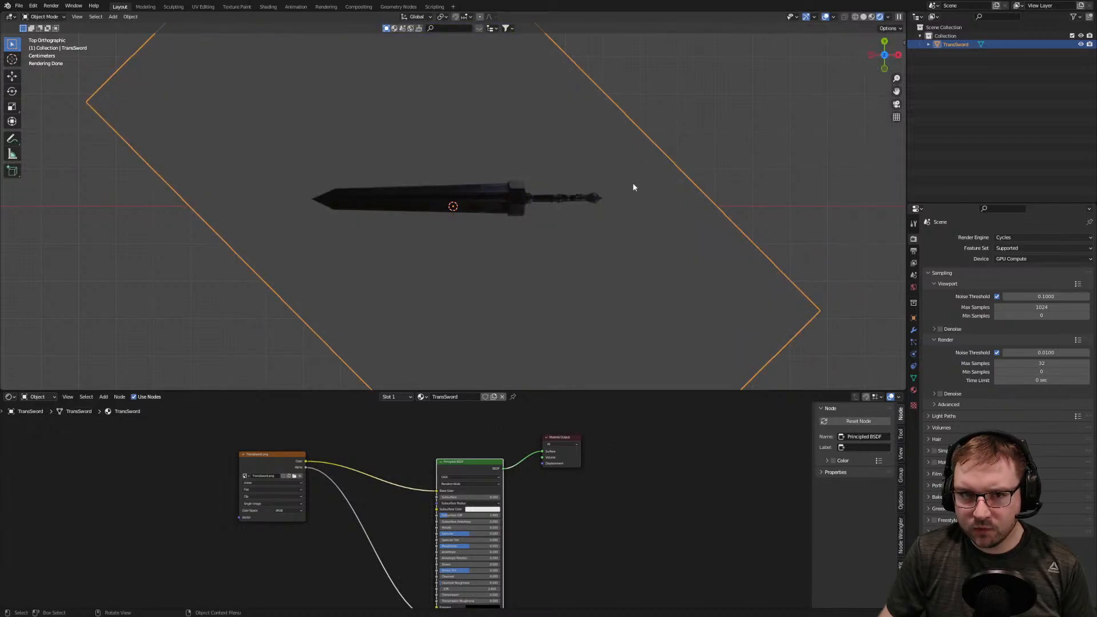
Add a cube and move it about 1 m along Y so its edge forms a straight guide across the sword
key("shift+a")
mouse_move(572, 189)
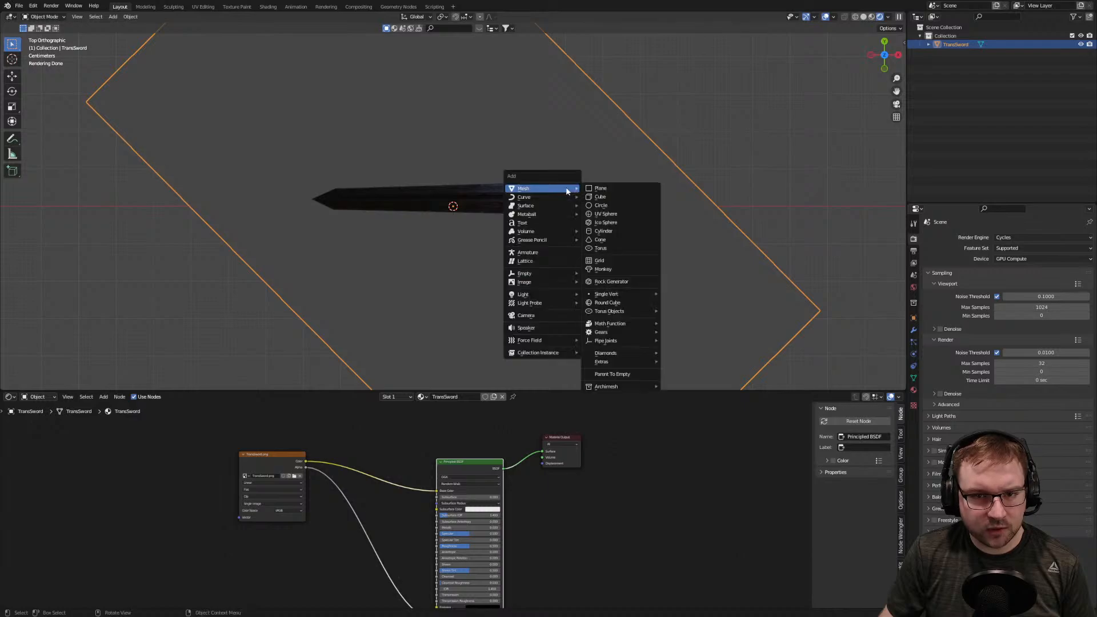
left_click(609, 197)
scroll(612, 228, "down", 5)
key("s")
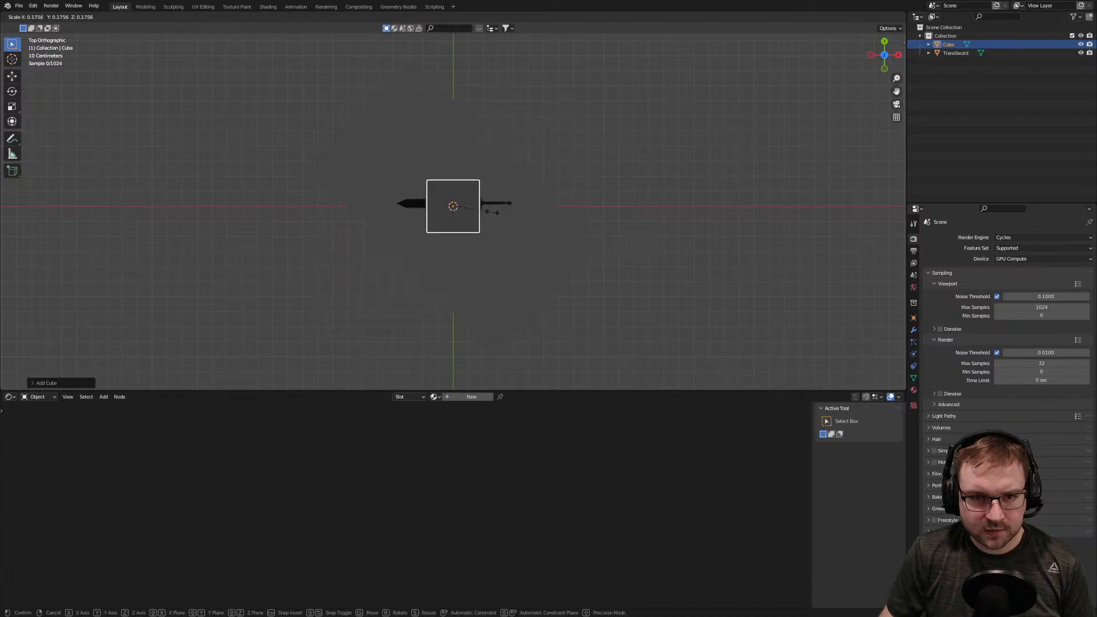
key("Escape")
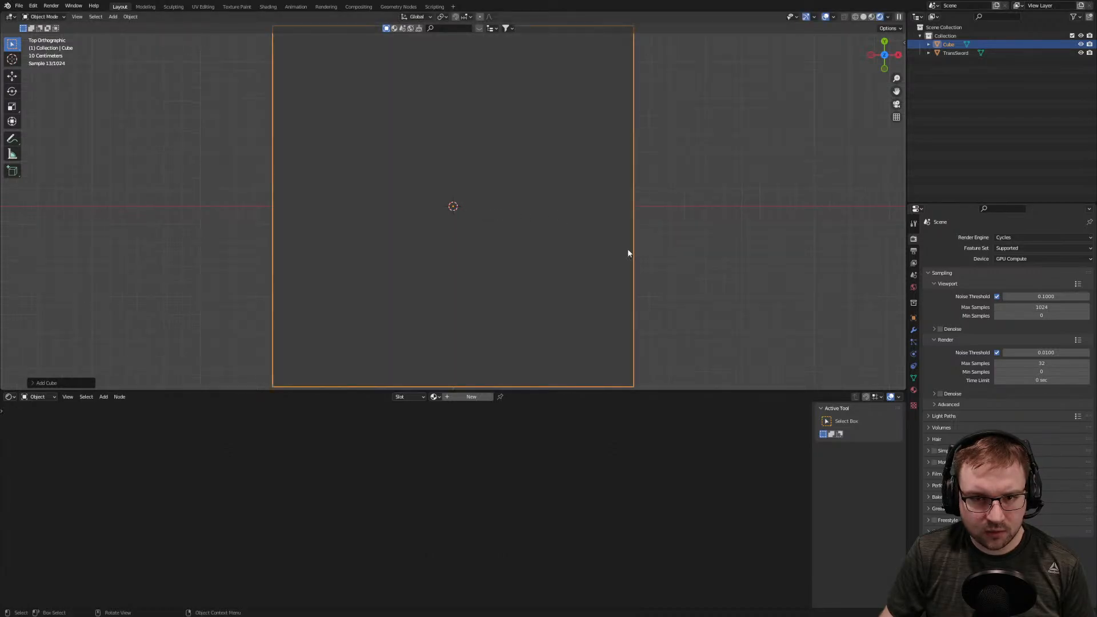
key("g")
key("y")
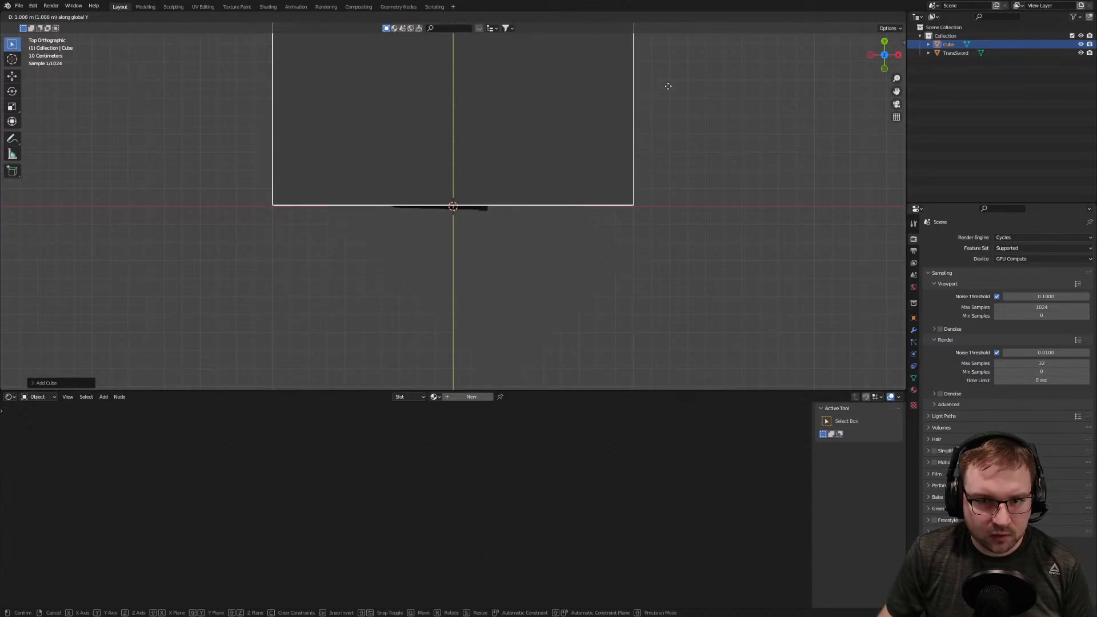
left_click(666, 88)
Rotate the TransSword plane slightly to straighten the sword against the cube's edge, and move it about -0.046 m along Y
left_click(543, 244)
key("s")
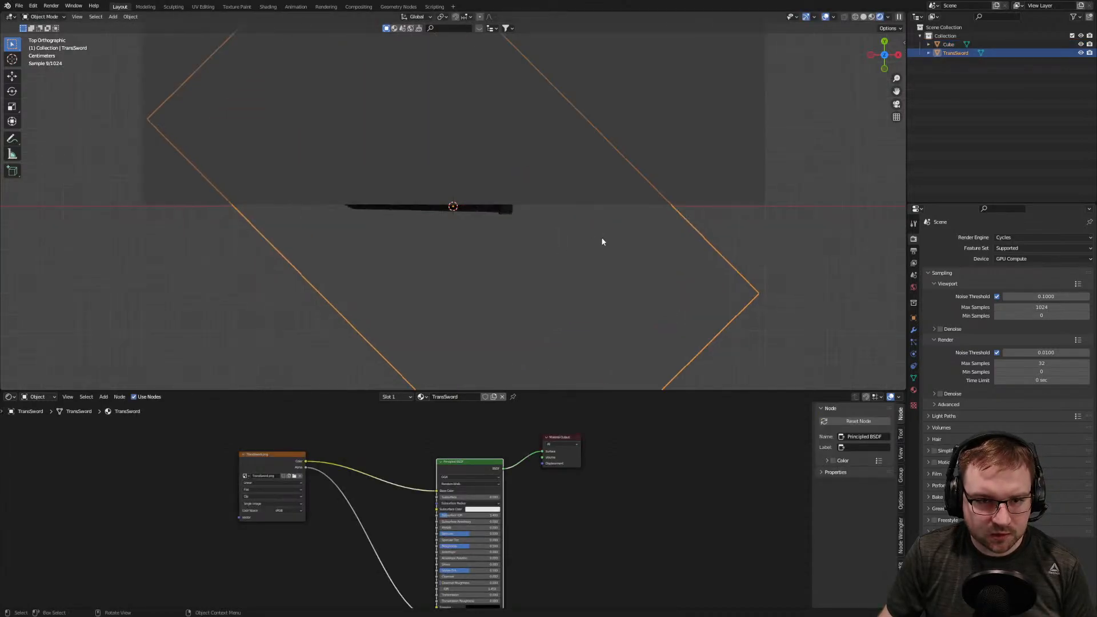
left_click(694, 275)
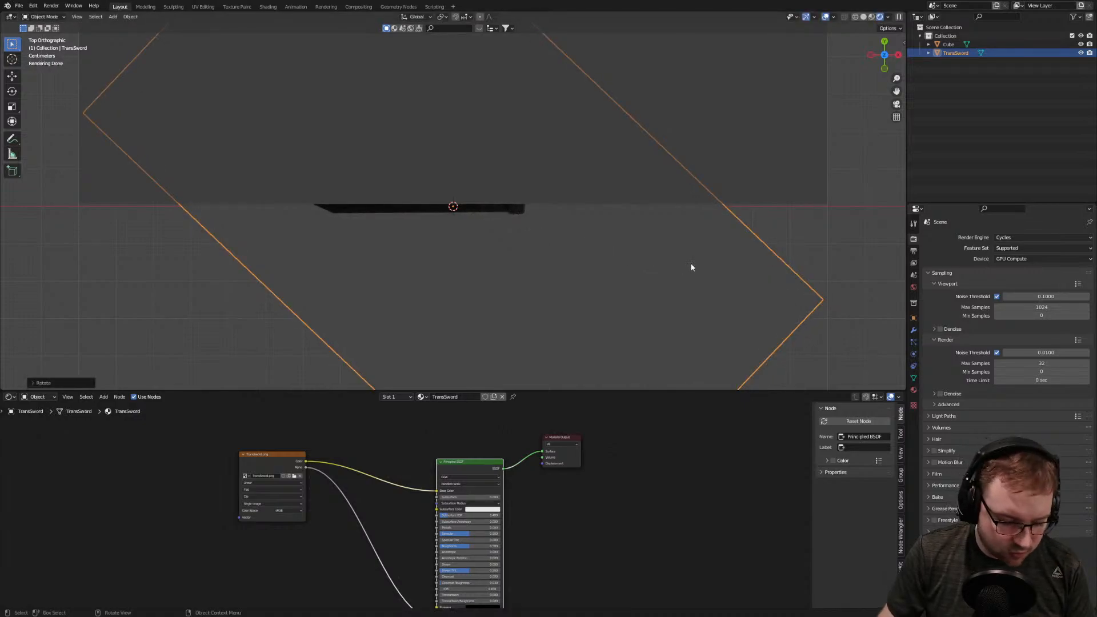
key("g")
key("z")
right_click(684, 276)
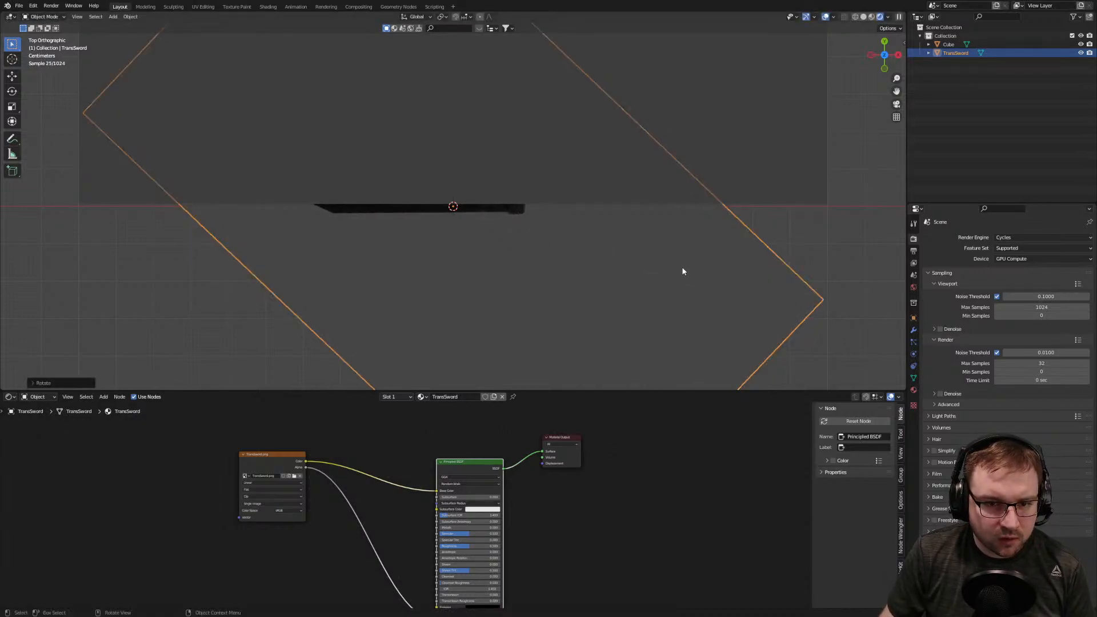
key("g")
key("y")
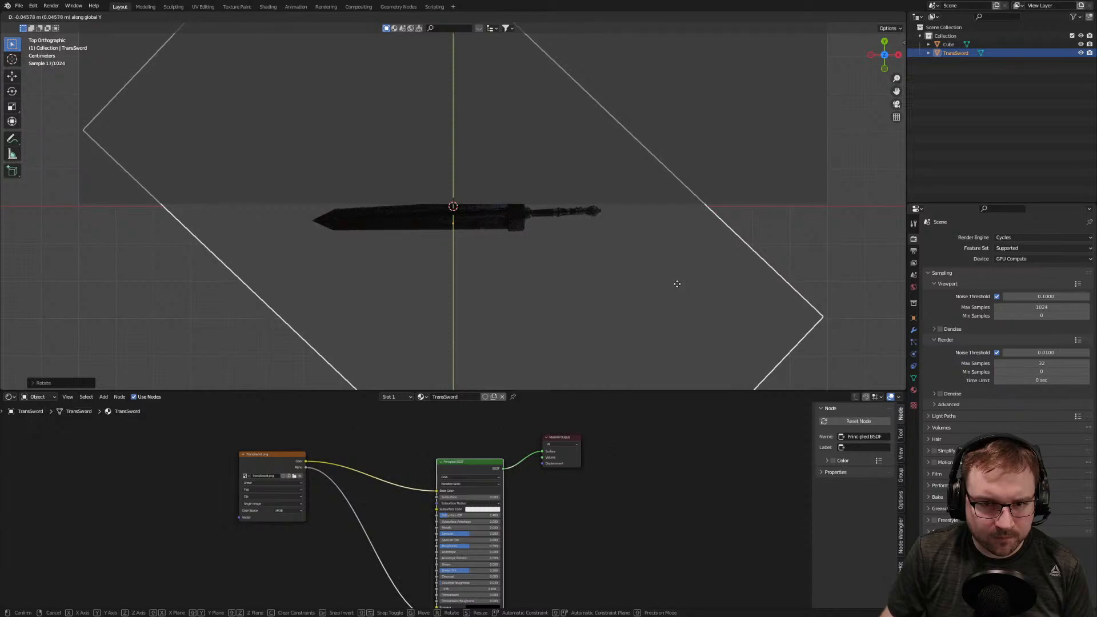
left_click(676, 284)
Move the cube farther along Y, clear of the sword
left_click(755, 204)
key("g")
key("y")
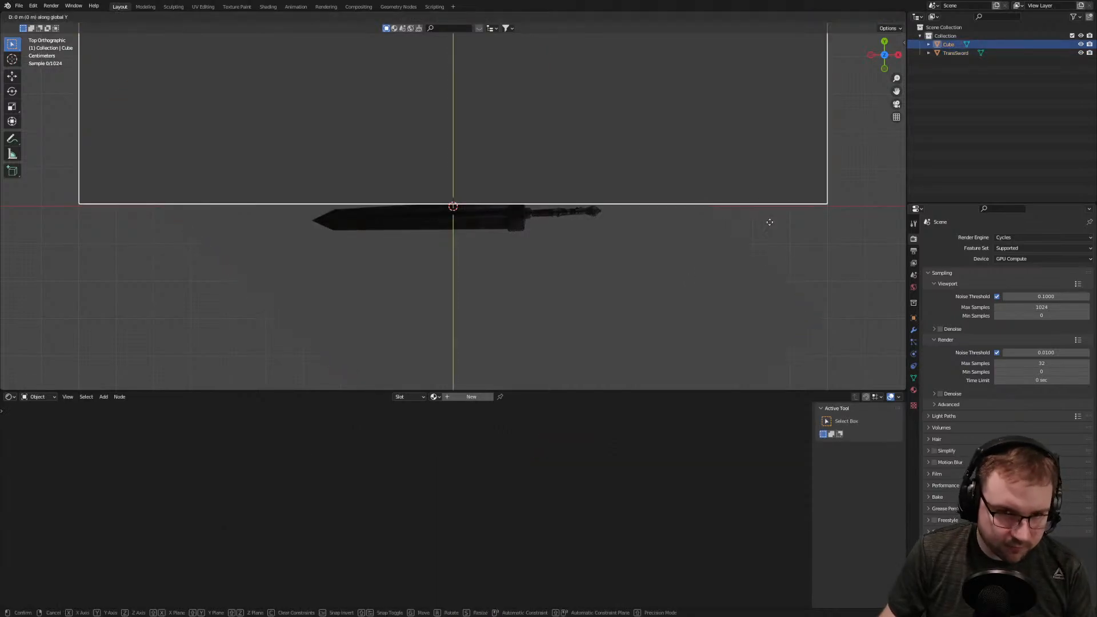
left_click(676, 225)
Delete the guide cube, leaving only the TransSword plane in the scene
left_click(680, 220)
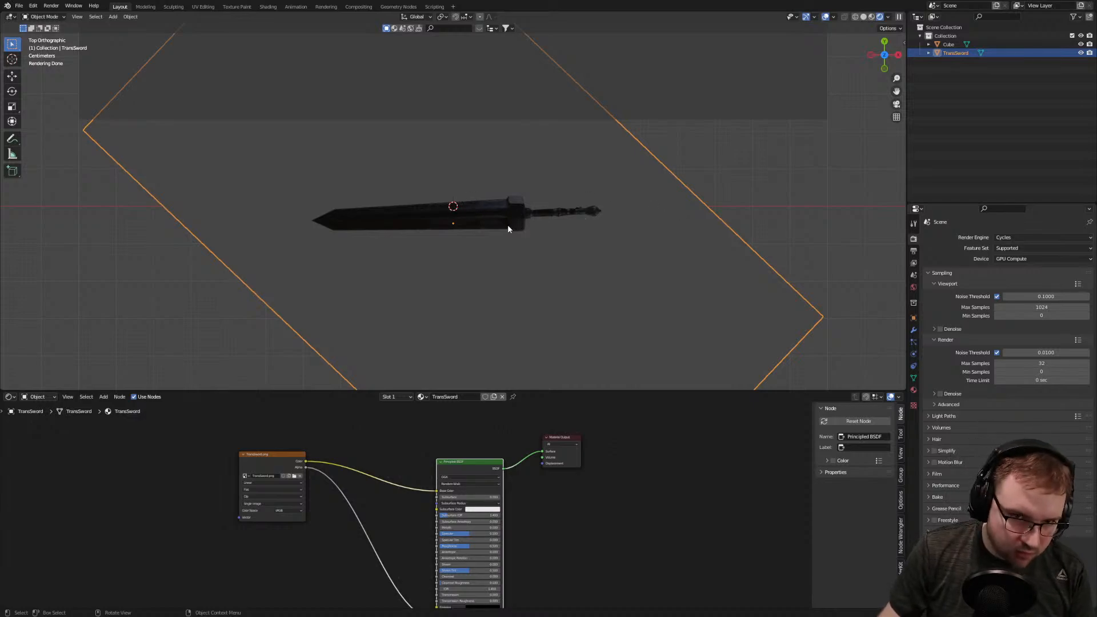
key("Tab")
key("Tab")
left_click(614, 107)
key("Delete")
Edit the TransSword plane's mesh and start a Knife cut along the blade's upper edge, from the tip to the guard
left_click(551, 140)
key("Tab")
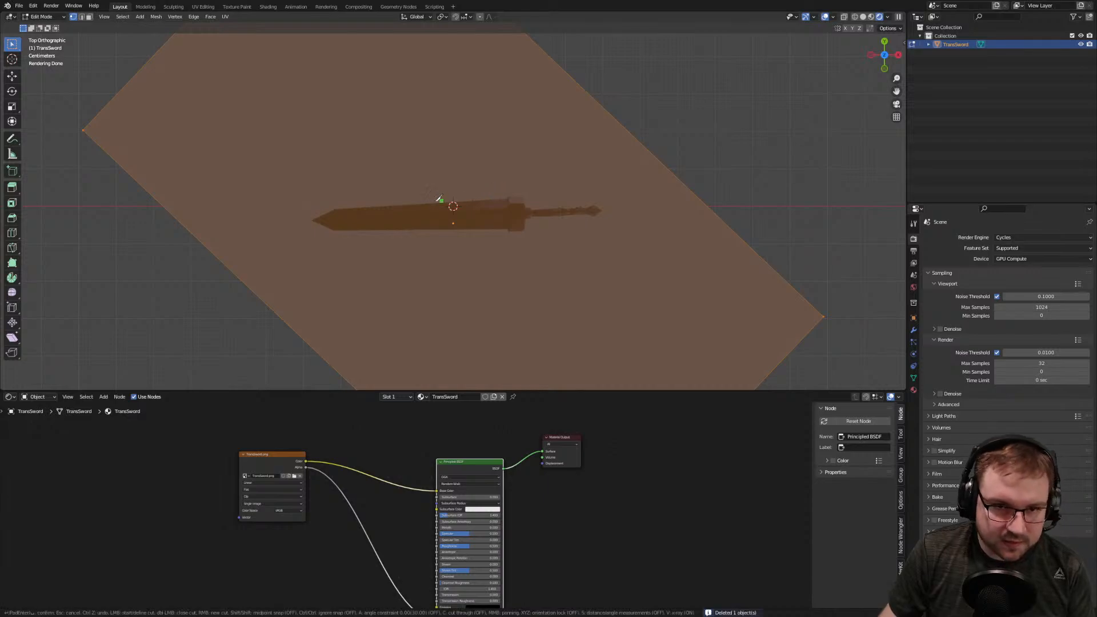
key("k")
scroll(319, 216, "up", 1)
scroll(318, 216, "up", 4)
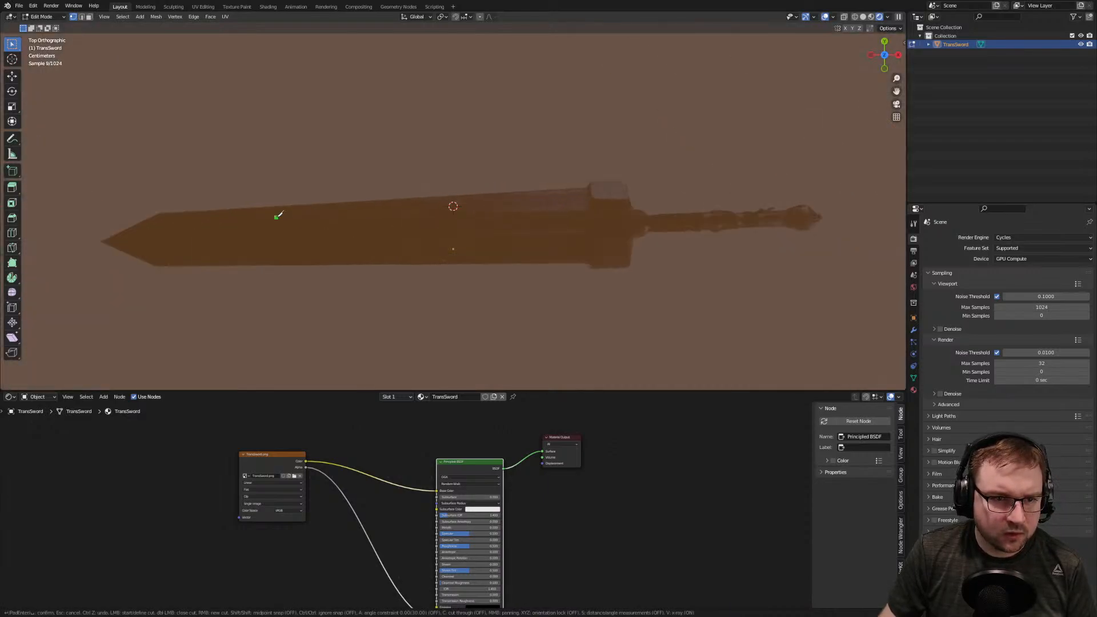
left_click(101, 240)
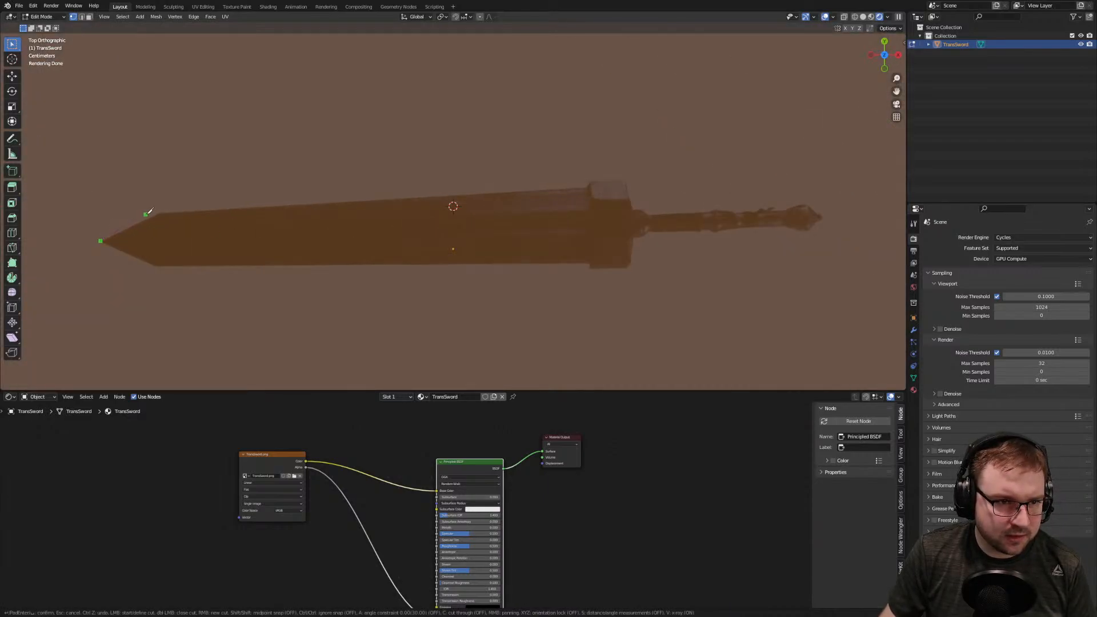
left_click(160, 213)
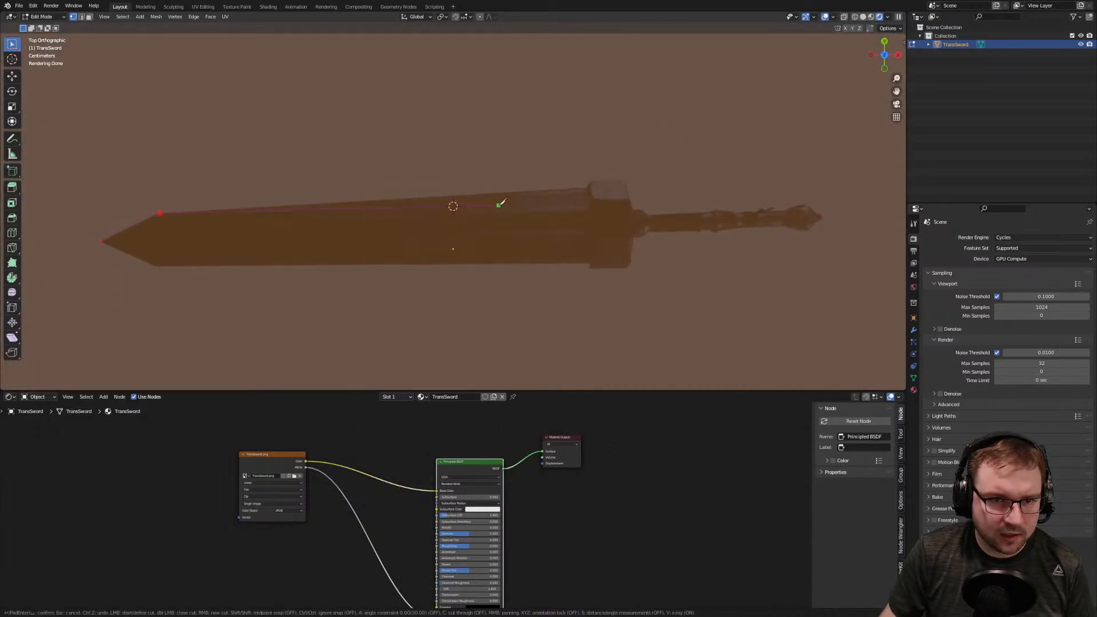
left_click(592, 181)
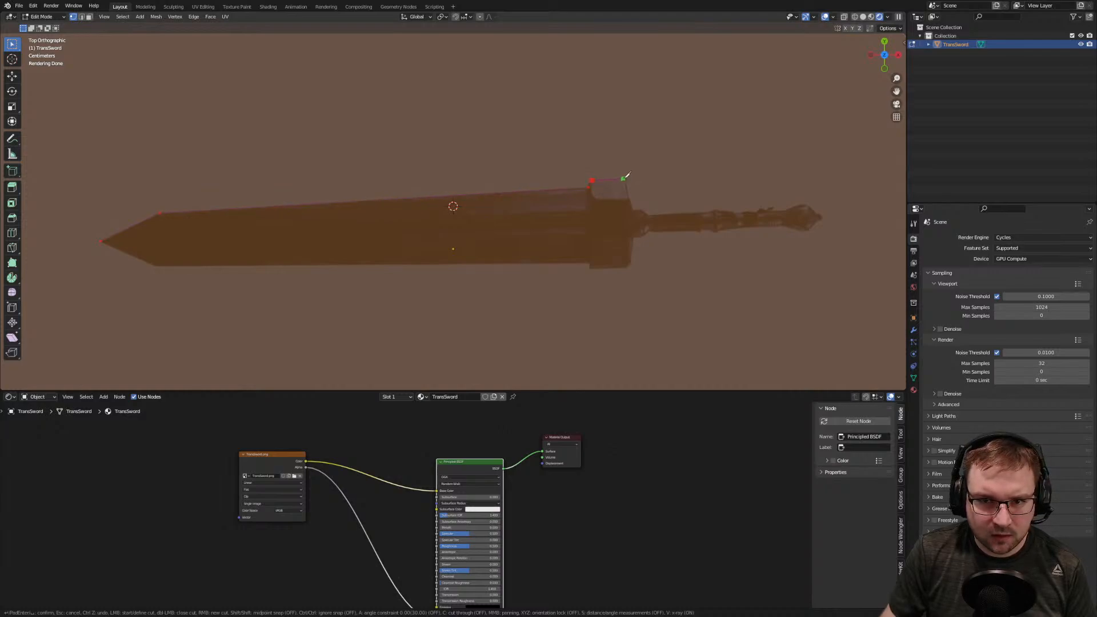
Continue the Knife cut around the guard's upper corner and along the handle's upper side to the pommel's end
left_click(629, 198)
left_click(633, 209)
left_click(643, 208)
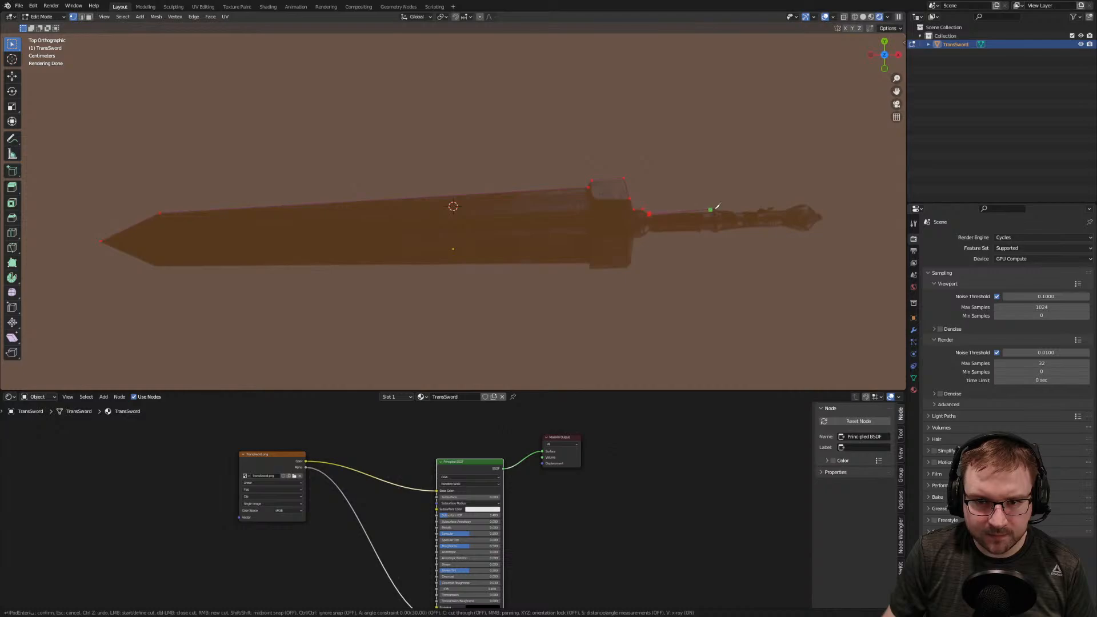
left_click(730, 207)
left_click(764, 204)
left_click(800, 203)
left_click(821, 205)
left_click(829, 220)
Continue the Knife cut around the pommel and back along the handle's lower side to the guard
left_click(820, 232)
left_click(789, 233)
left_click(757, 230)
left_click(709, 234)
left_click(663, 232)
left_click(643, 236)
Finish the Knife cut around the guard's lower corners and along the blade's lower edge, closing it at the tip
left_click(629, 271)
left_click(592, 272)
left_click(581, 264)
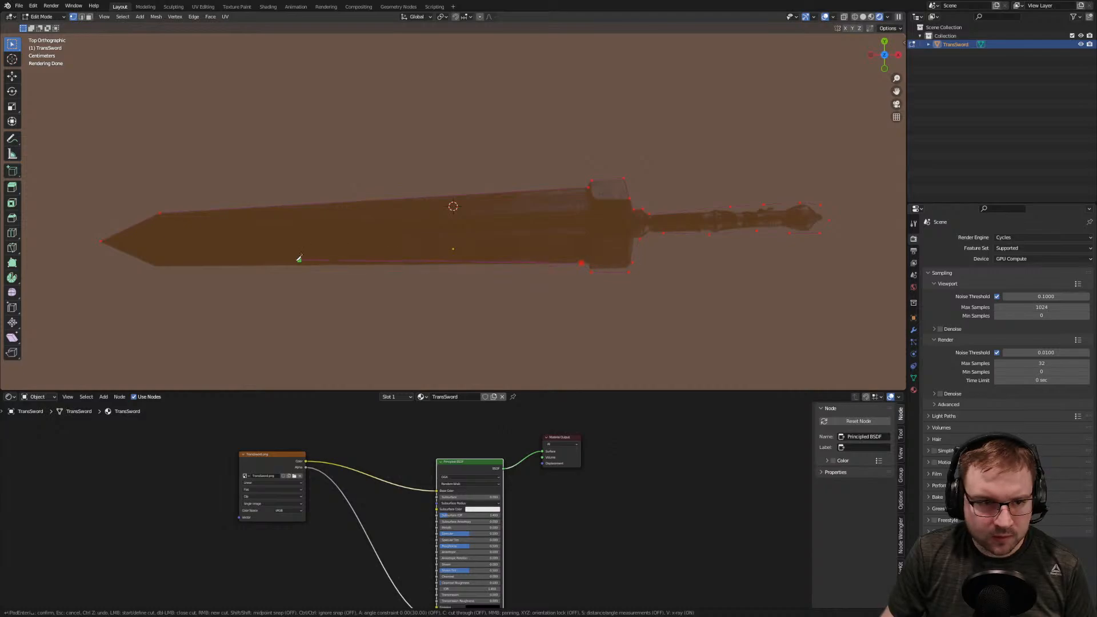
left_click(154, 266)
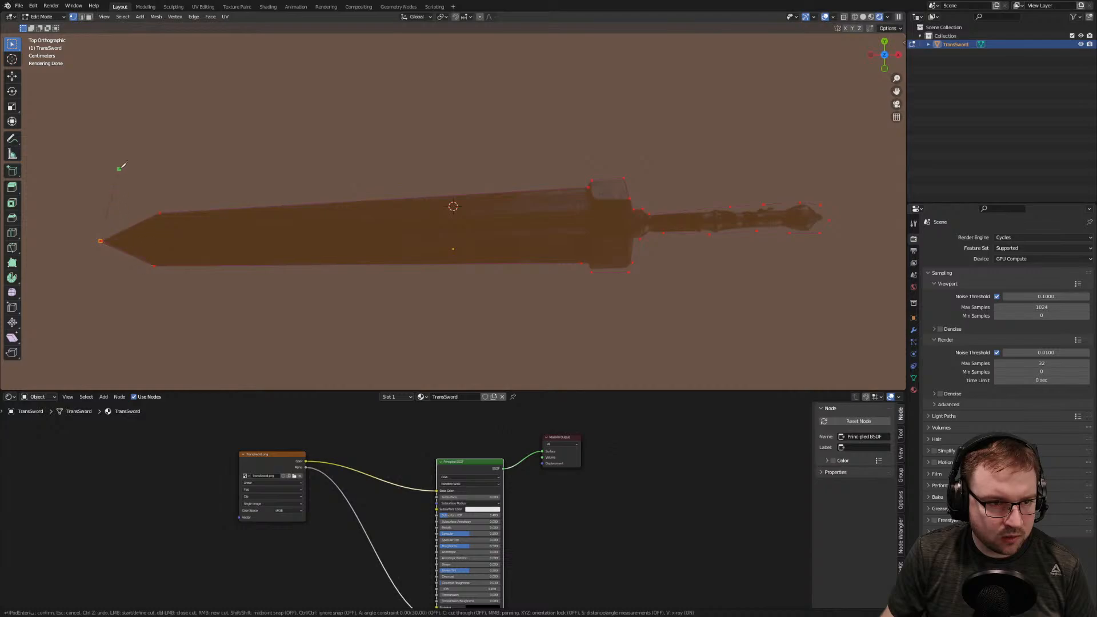
key("Return")
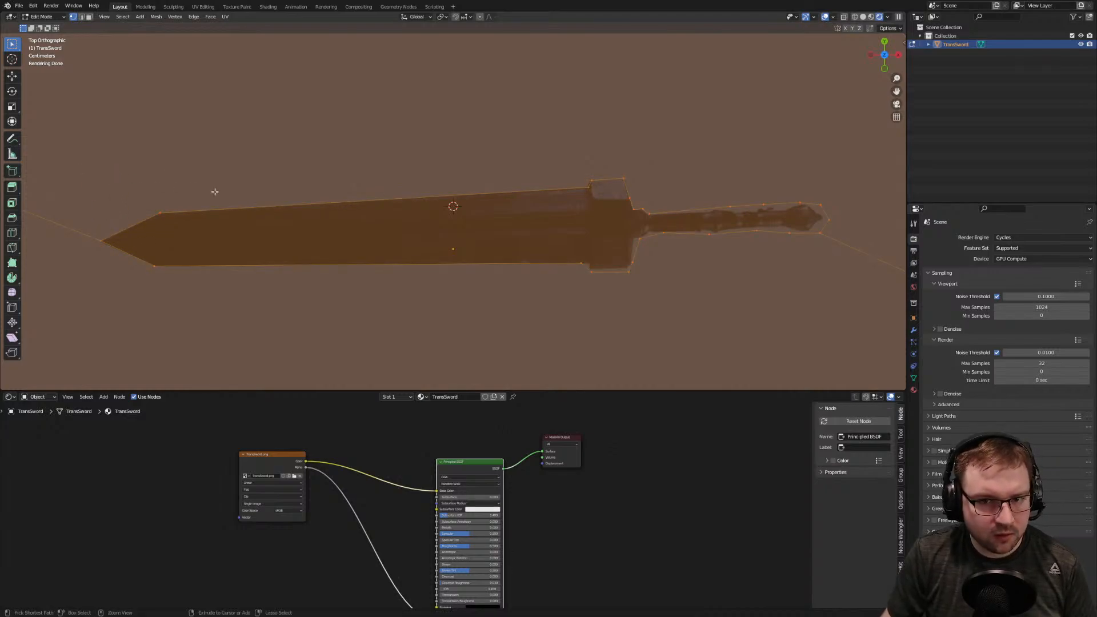
Delete the two plane faces above and below the sword outline using Only Faces
scroll(332, 224, "down", 4)
key("3")
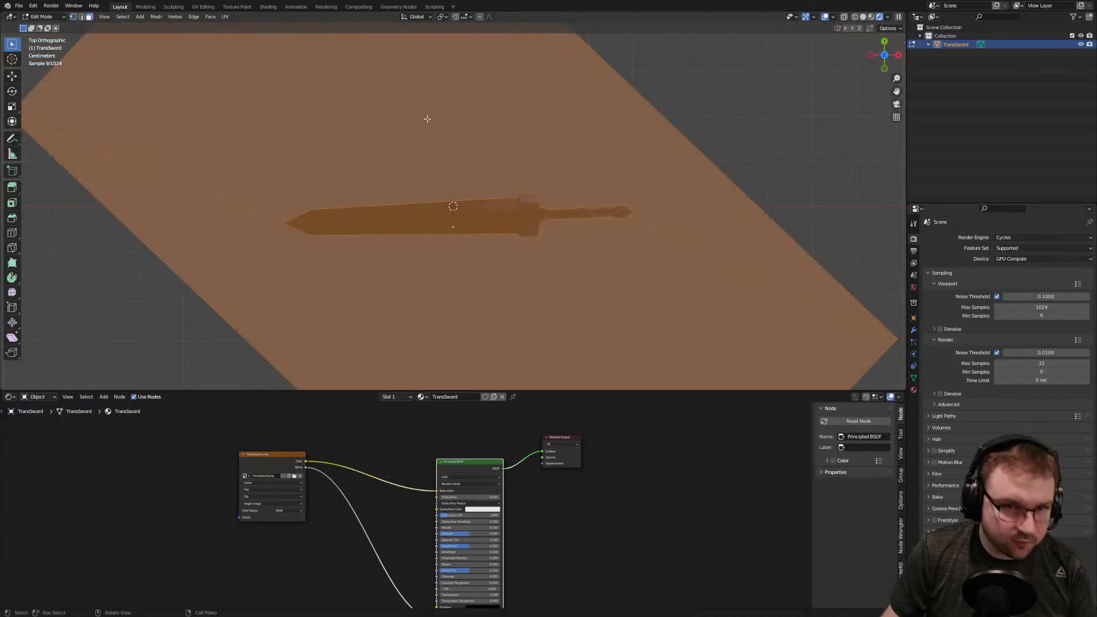
key("x")
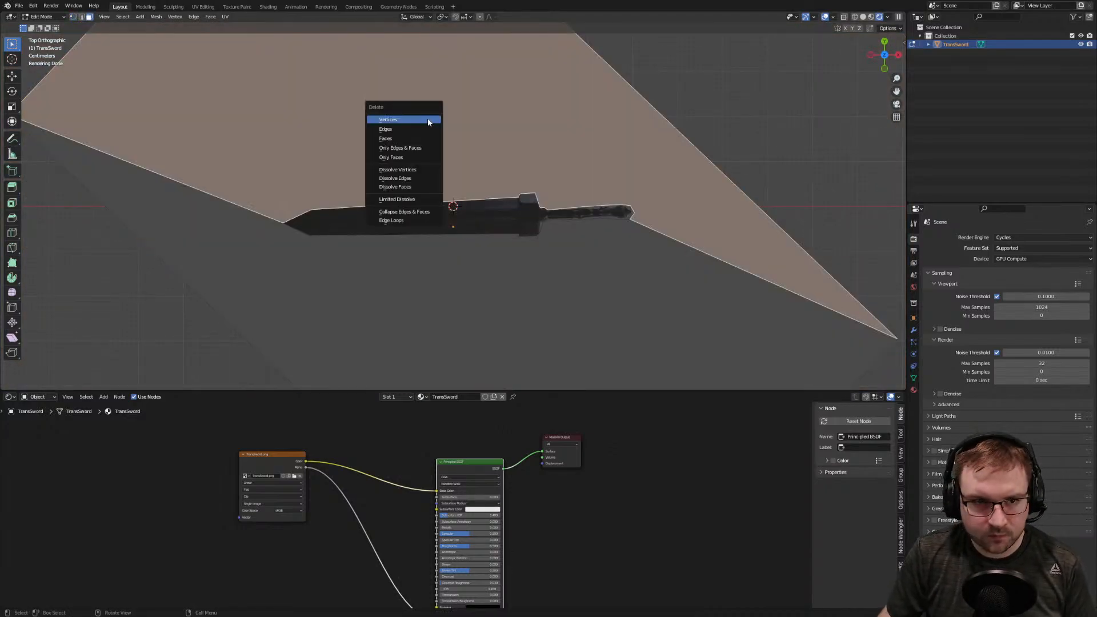
left_click(411, 158)
key("x")
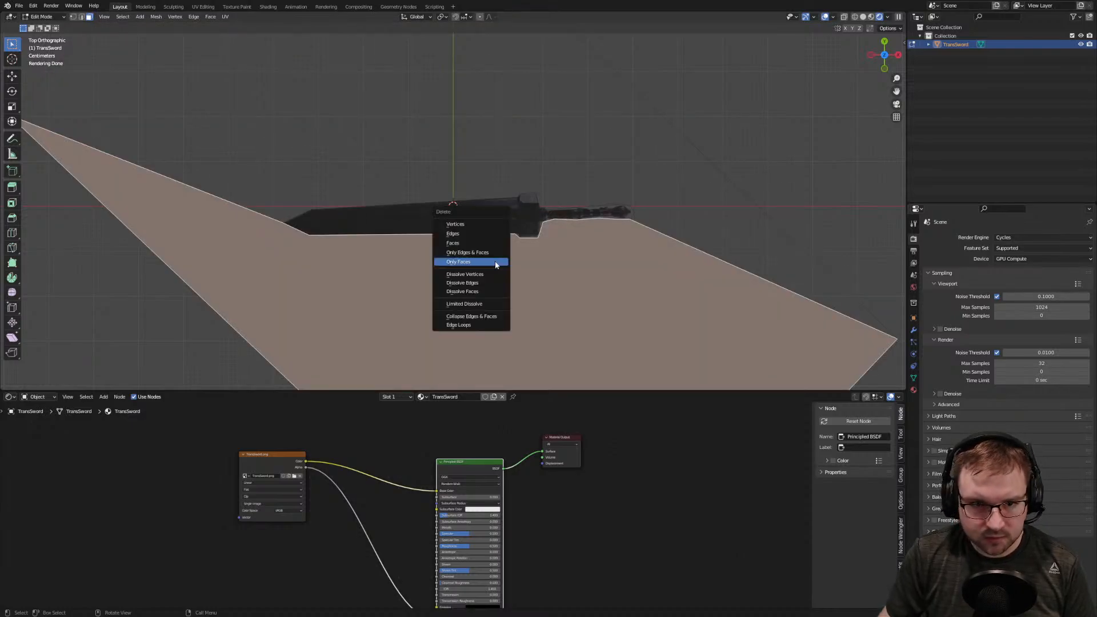
left_click(497, 255)
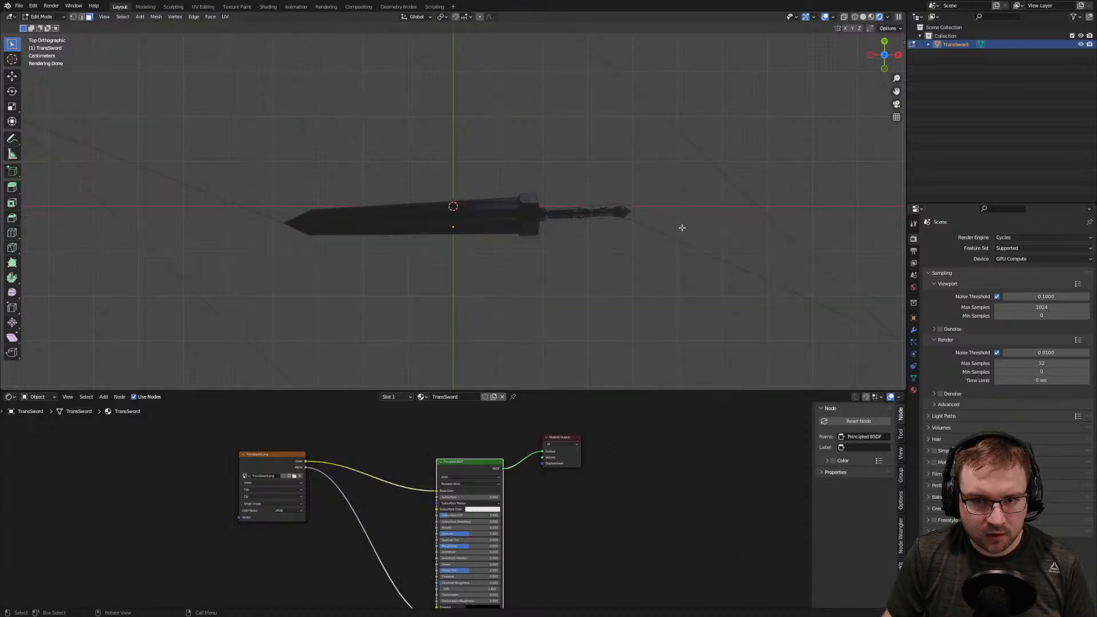
Delete the plane's leftover outer corner vertices so only the sword outline remains, and return to Object Mode
key("1")
scroll(640, 315, "down", 6)
left_click(334, 176, "shift")
left_click(415, 91, "shift")
key("x")
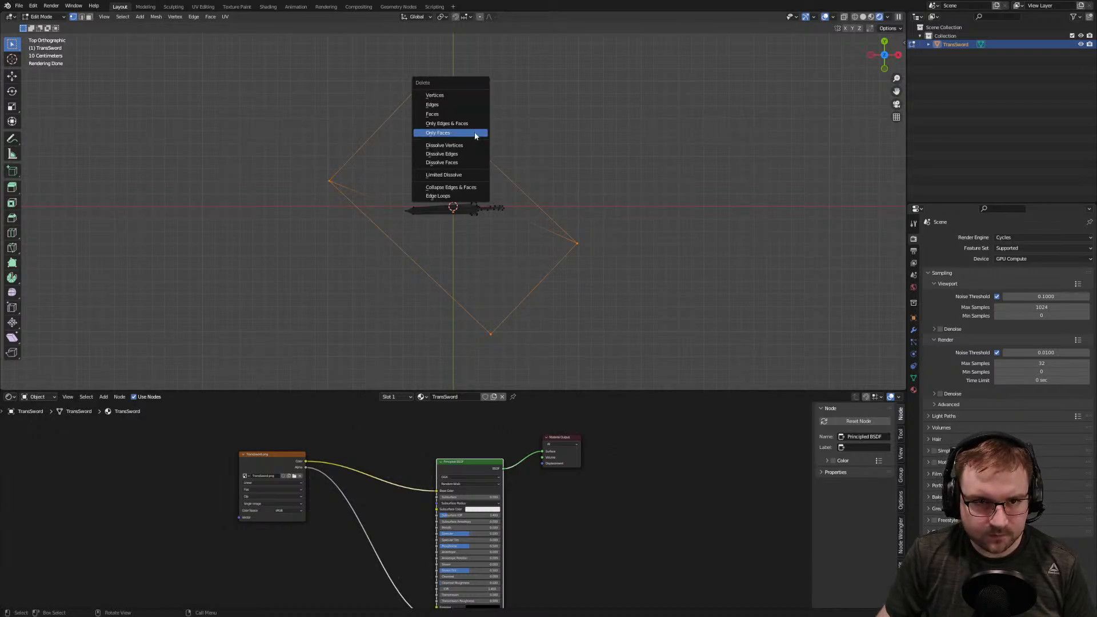
left_click(468, 94)
scroll(510, 236, "up", 8)
key("Tab")
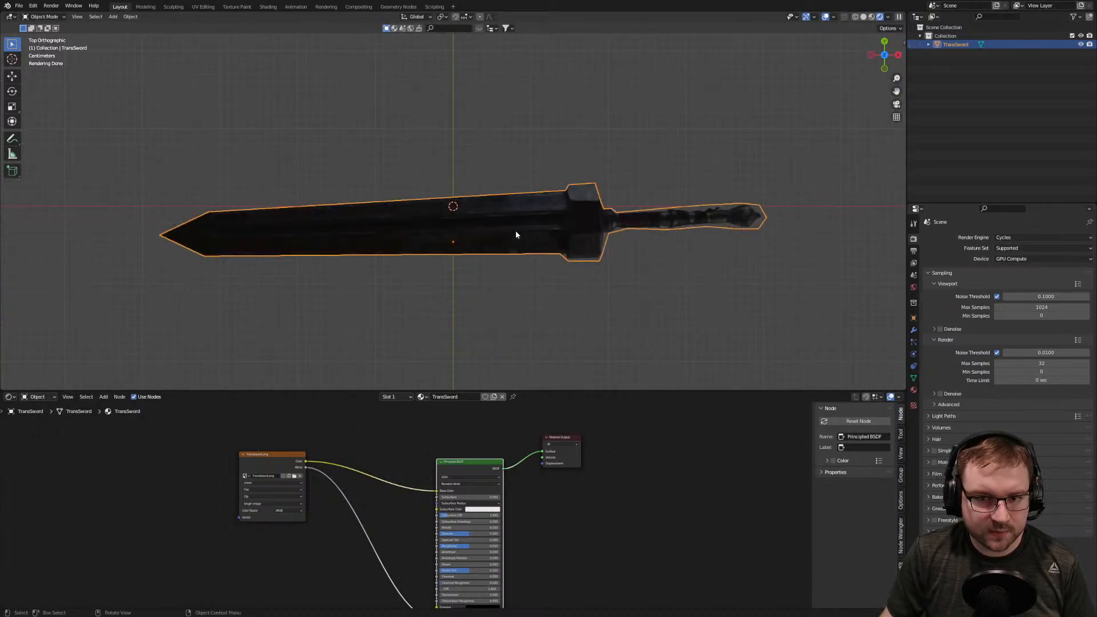
Rotate the sword cutout about 1.4° and move it so its centreline lies near the X axis
key("r")
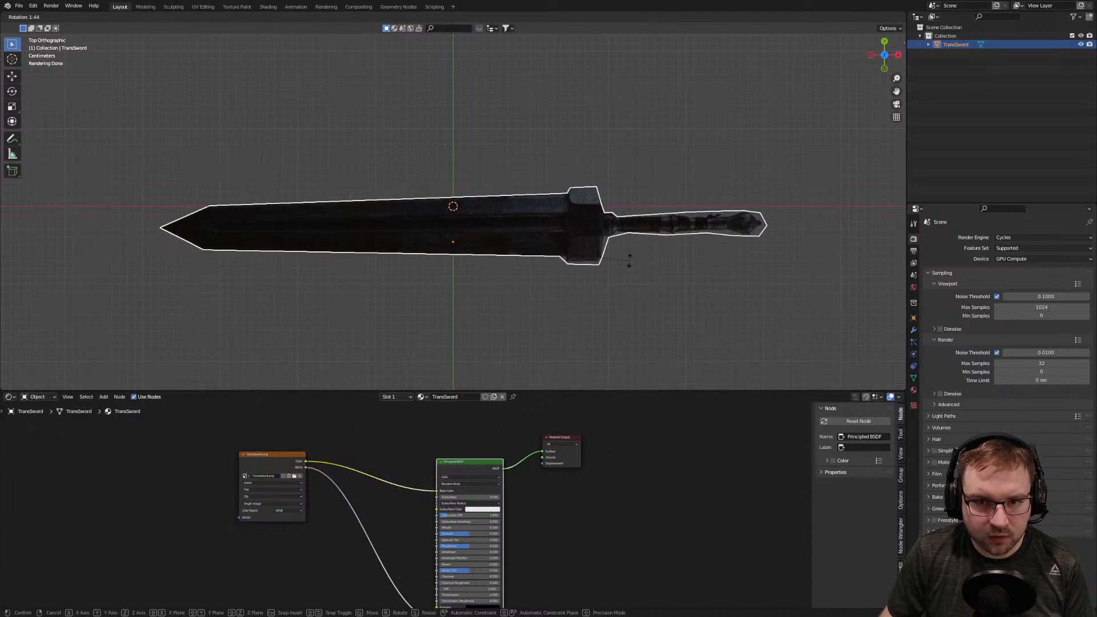
left_click(630, 260)
key("g")
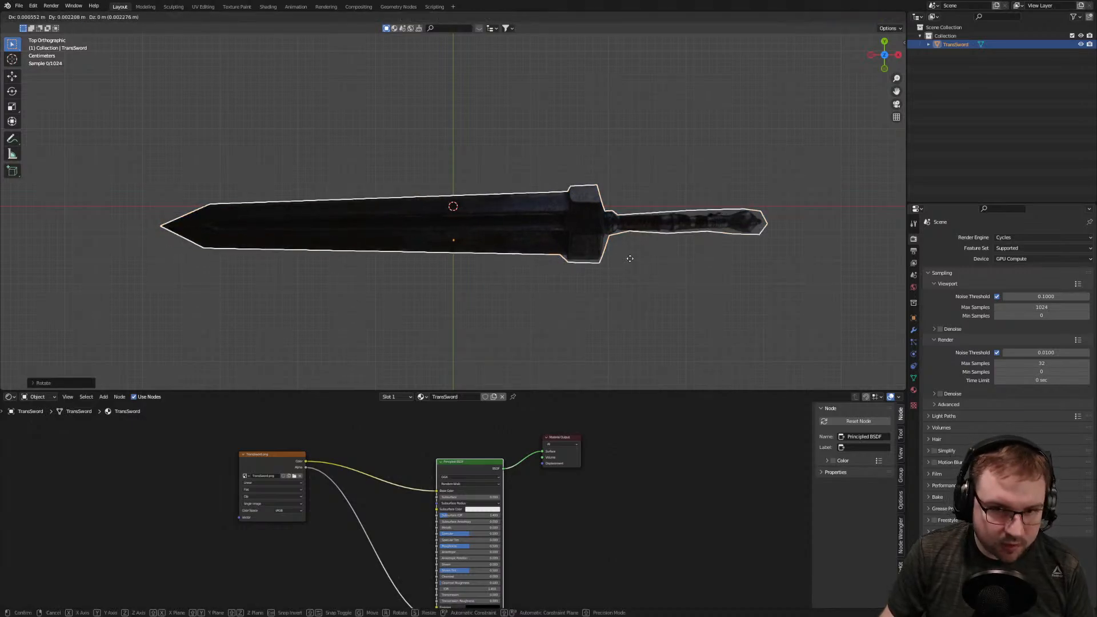
left_click(619, 242)
Rotate the sword a little more and shift it along Y to bring the blade tip onto the X axis
key("r")
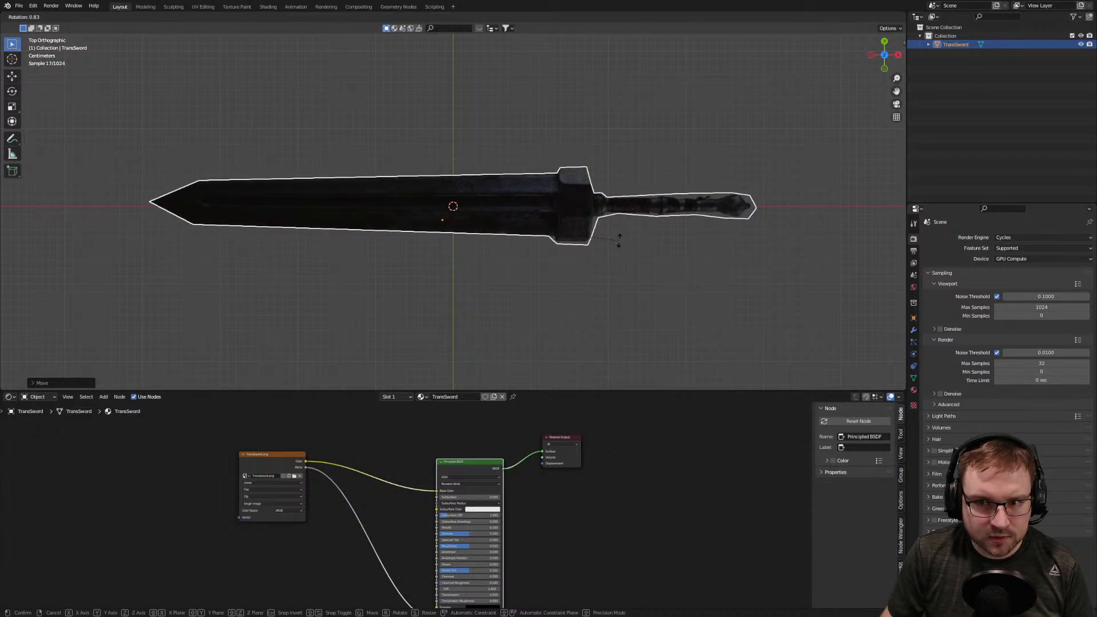
left_click(620, 233)
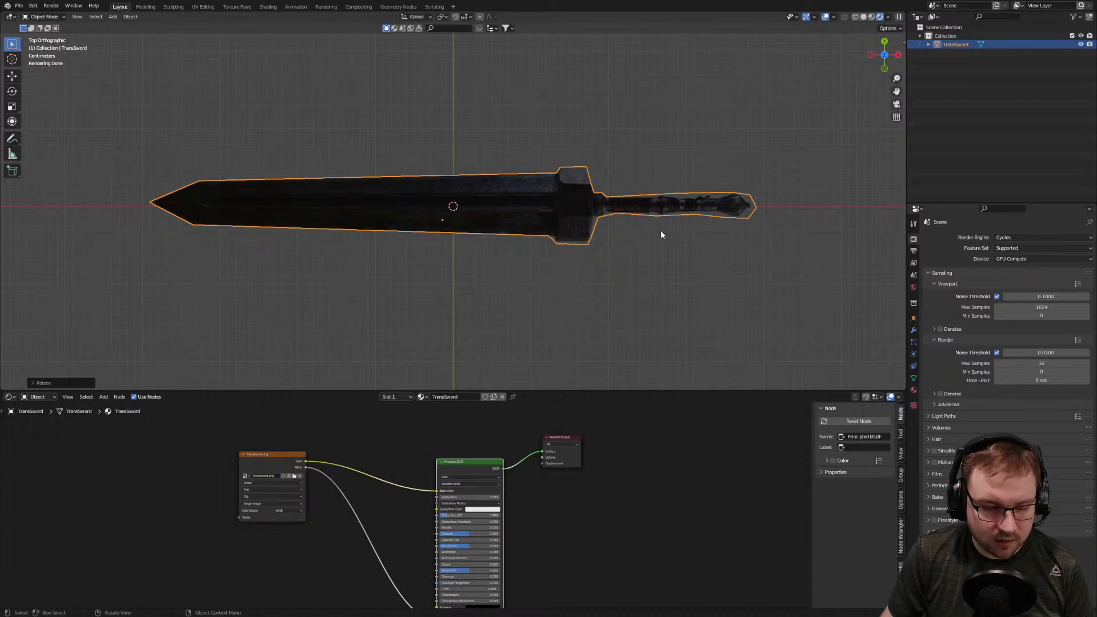
key("g")
key("y")
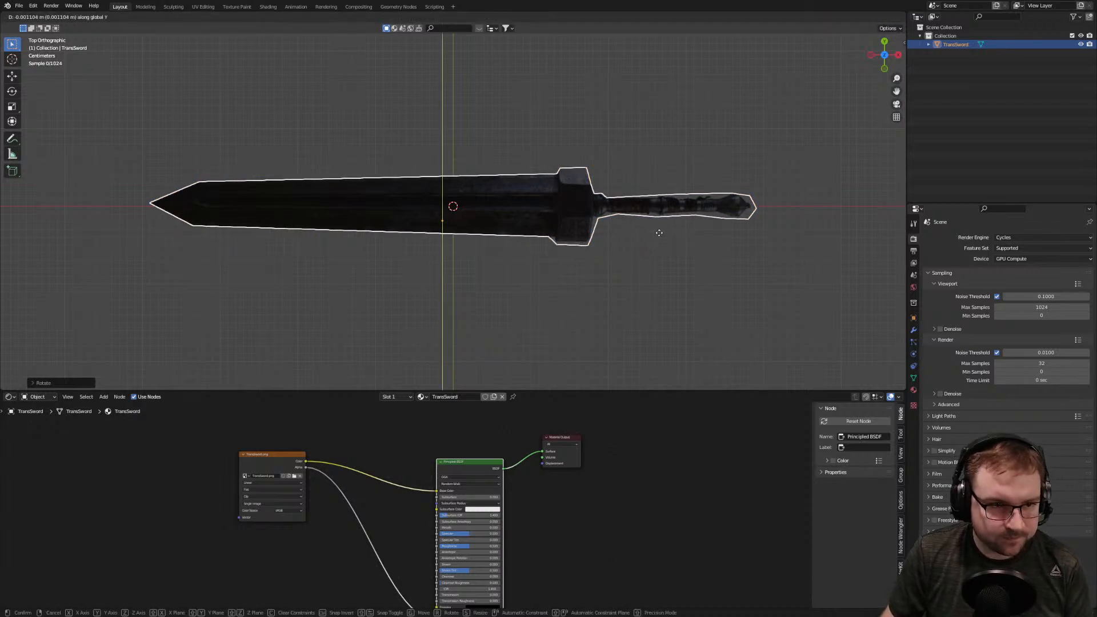
left_click(659, 235)
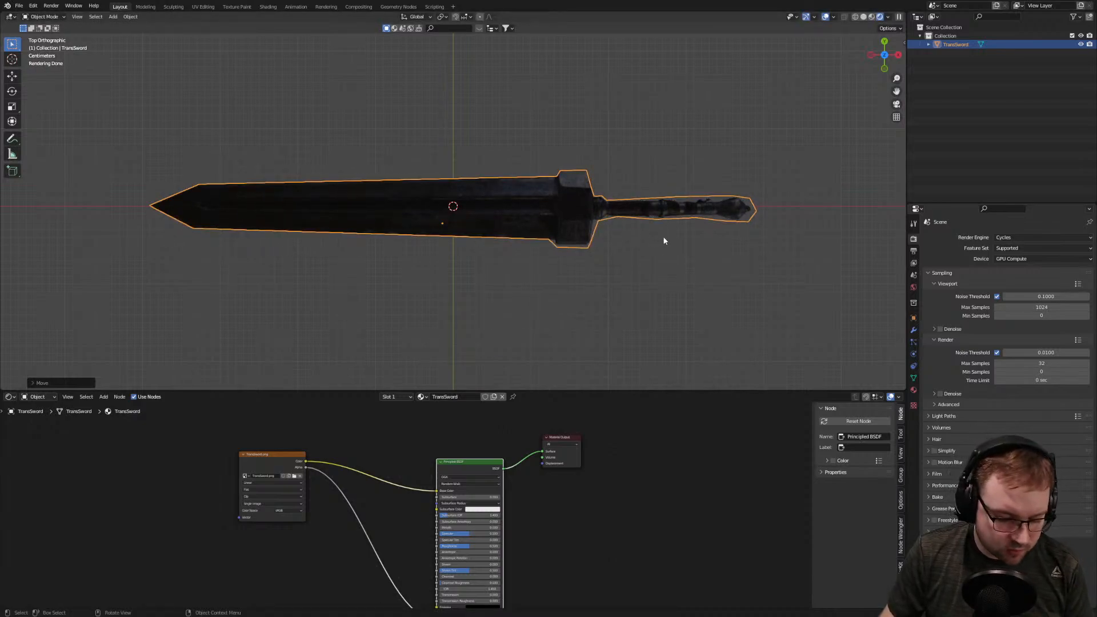
Adjust the sword's rotation slightly and move it about 0.001 m along Y
key("r")
left_click(668, 233)
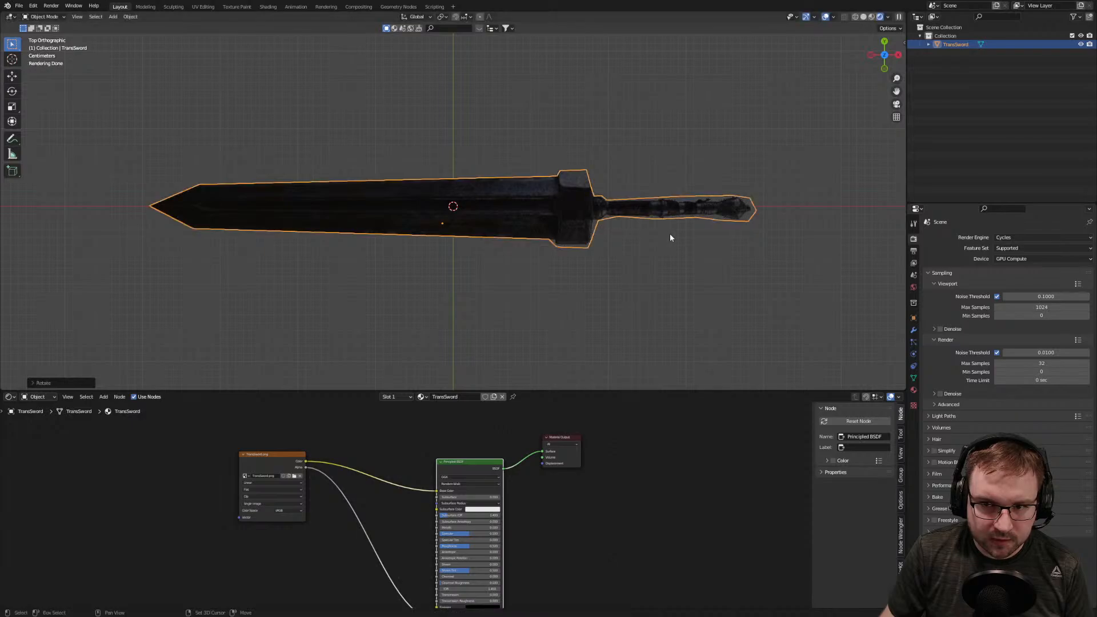
key("g")
key("y")
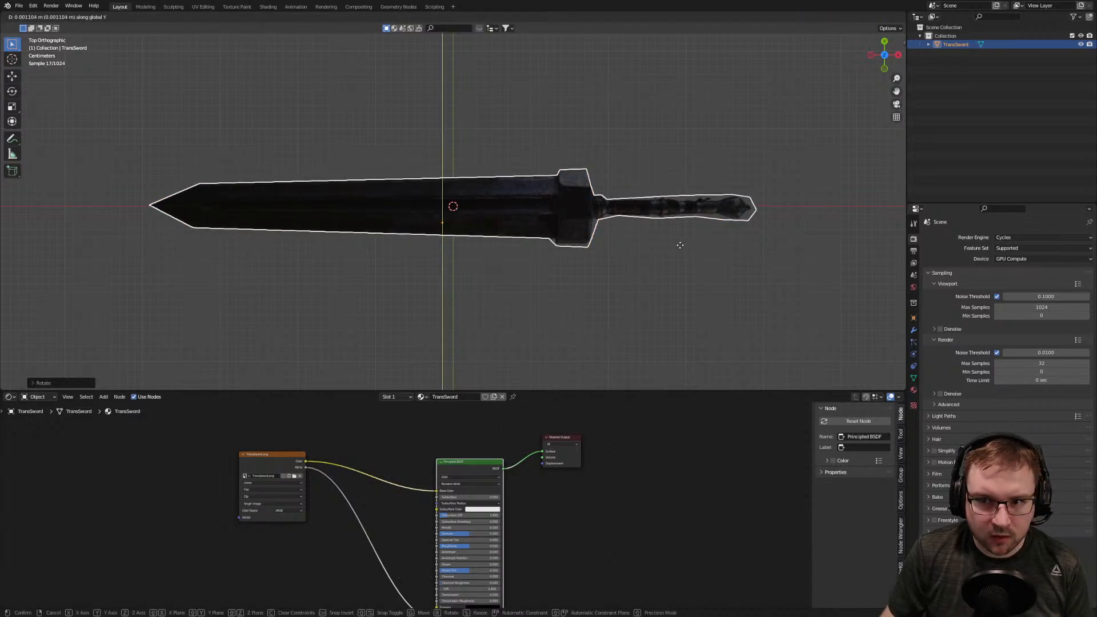
left_click(688, 252)
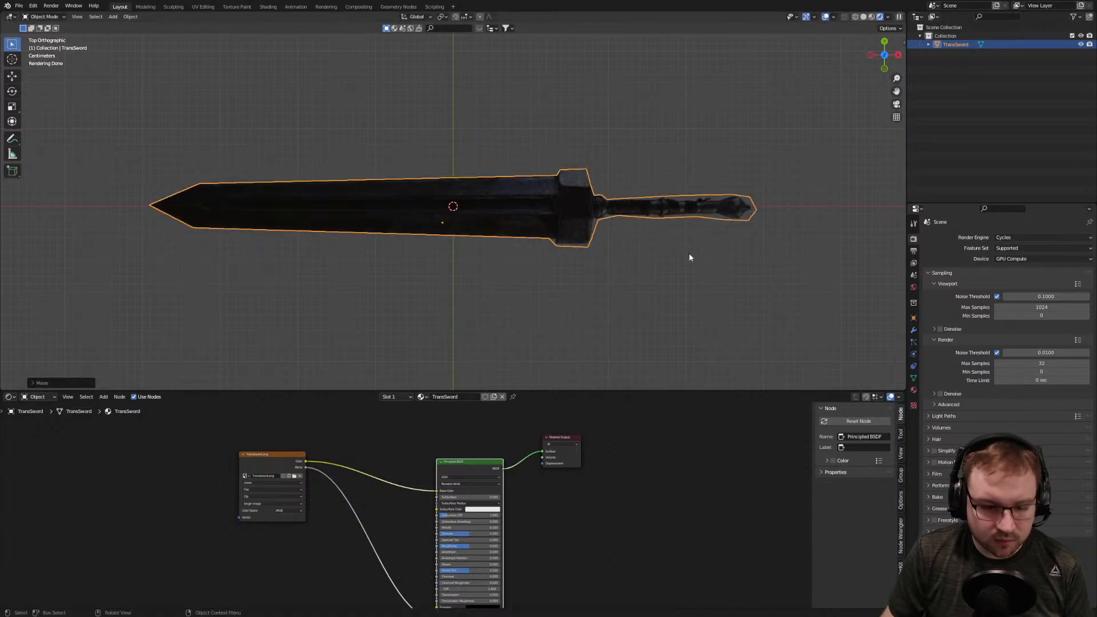
key("r")
key("y")
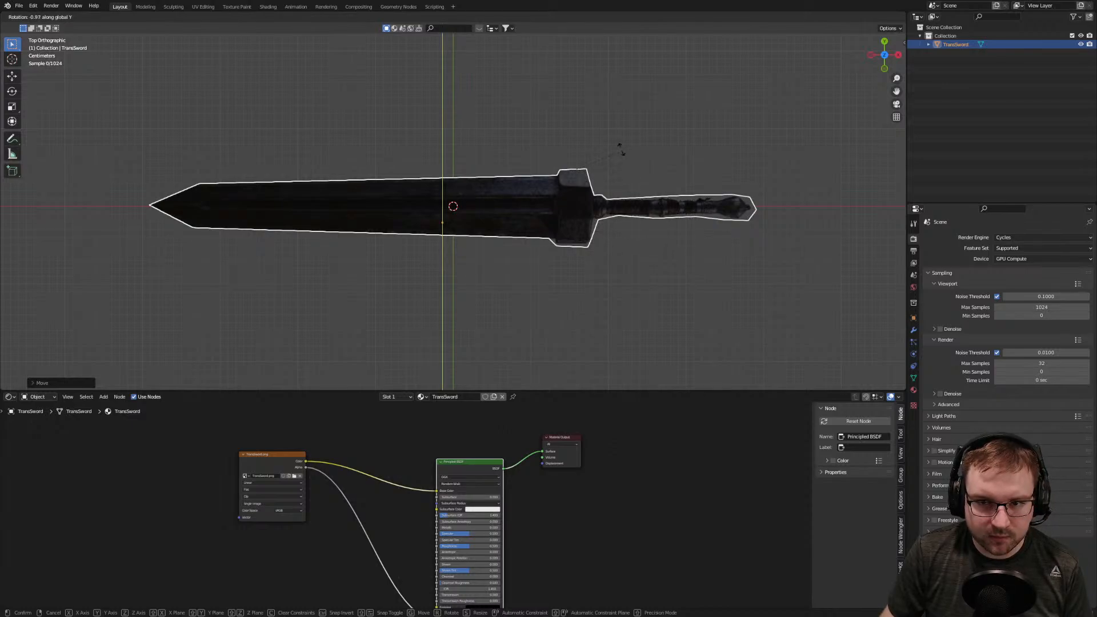
right_click(636, 169)
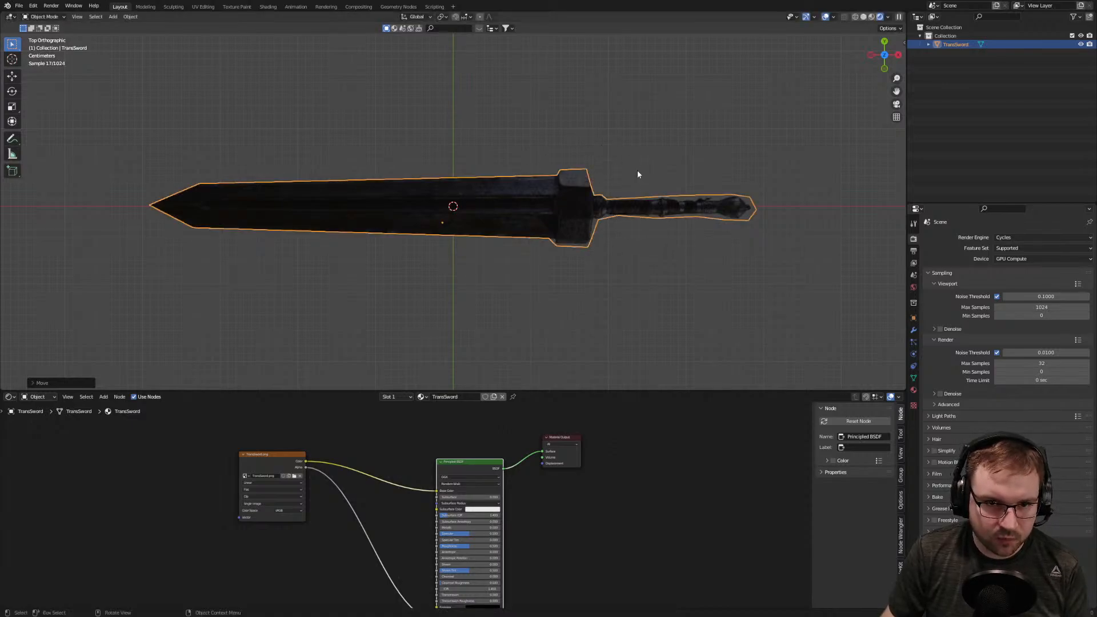
Fine-tune the sword's rotation in top view with two small turns to align it with the X axis
key("r")
left_click(665, 239)
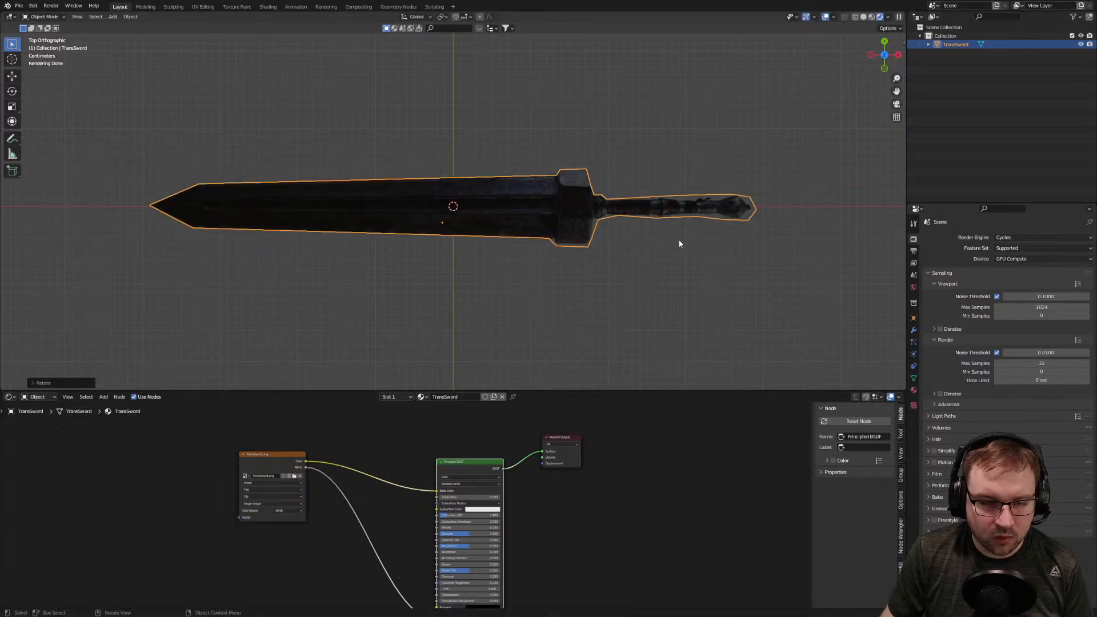
scroll(689, 248, "down", 3)
scroll(603, 227, "up", 8)
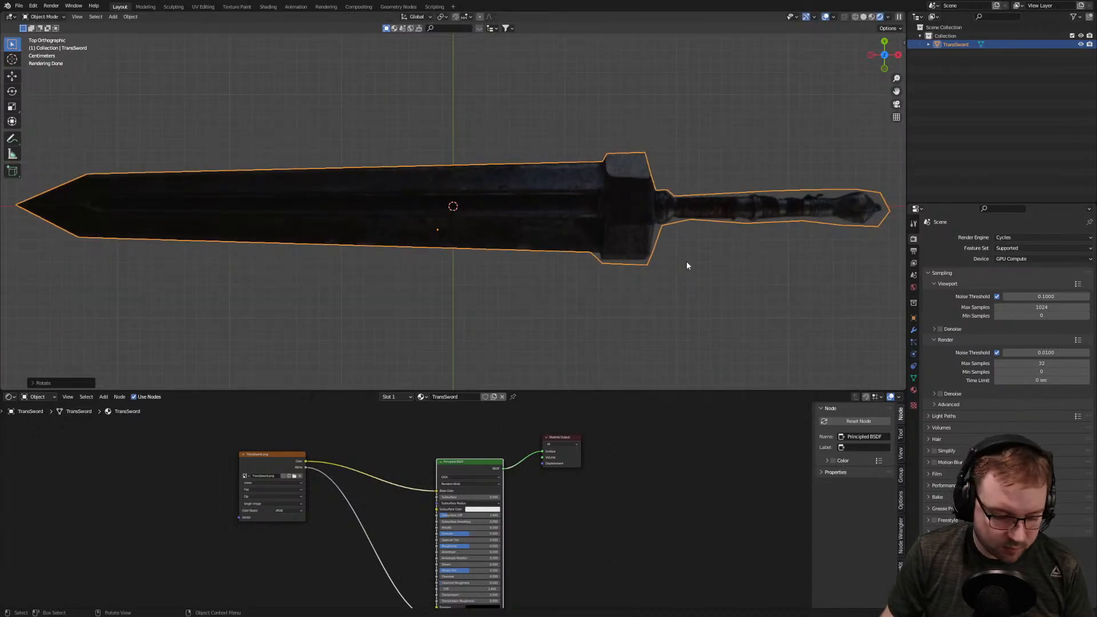
key("r")
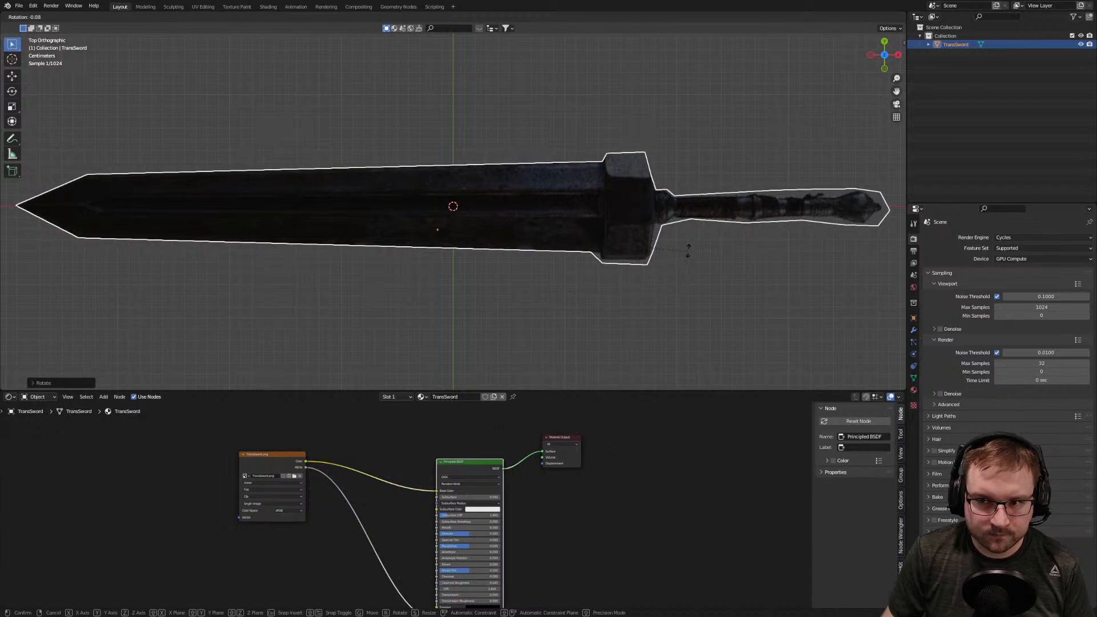
left_click(688, 241)
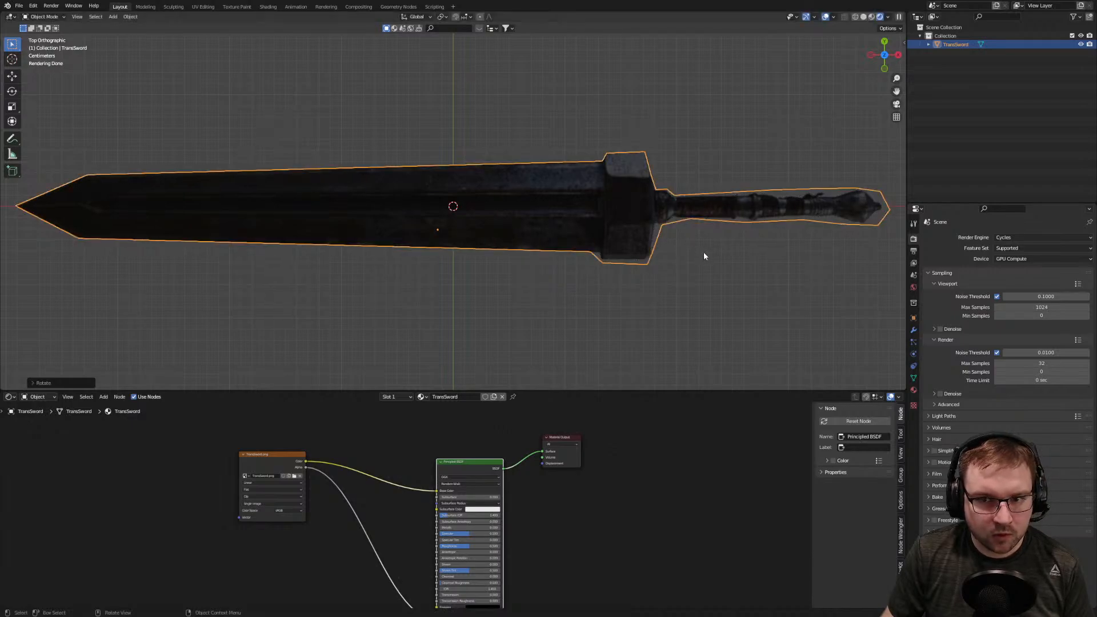
scroll(688, 247, "down", 3)
scroll(687, 246, "up", 2)
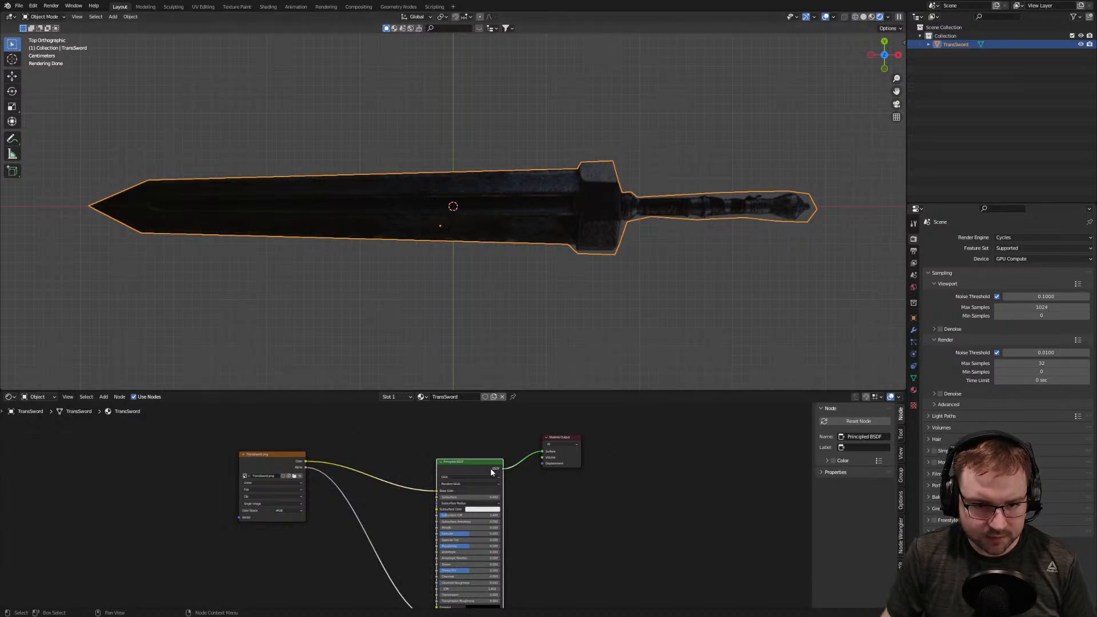
Replace the TransSword material's Principled BSDF node with an Emission node placed between the image texture and Material Output
key("x")
key("shift+a")
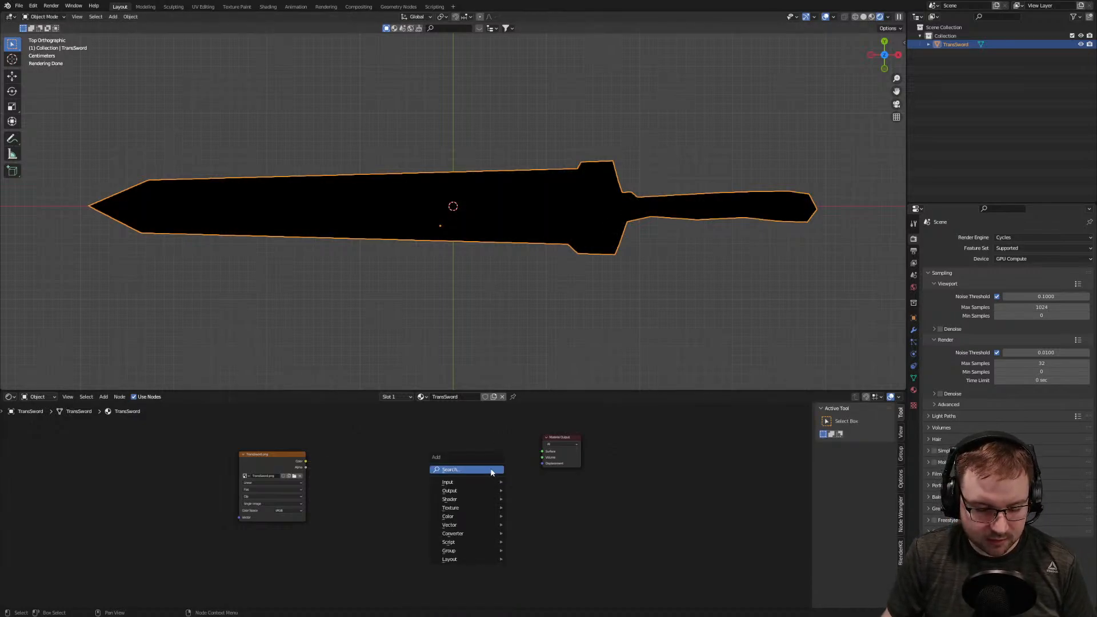
left_click(491, 470)
type("emi")
key("Return")
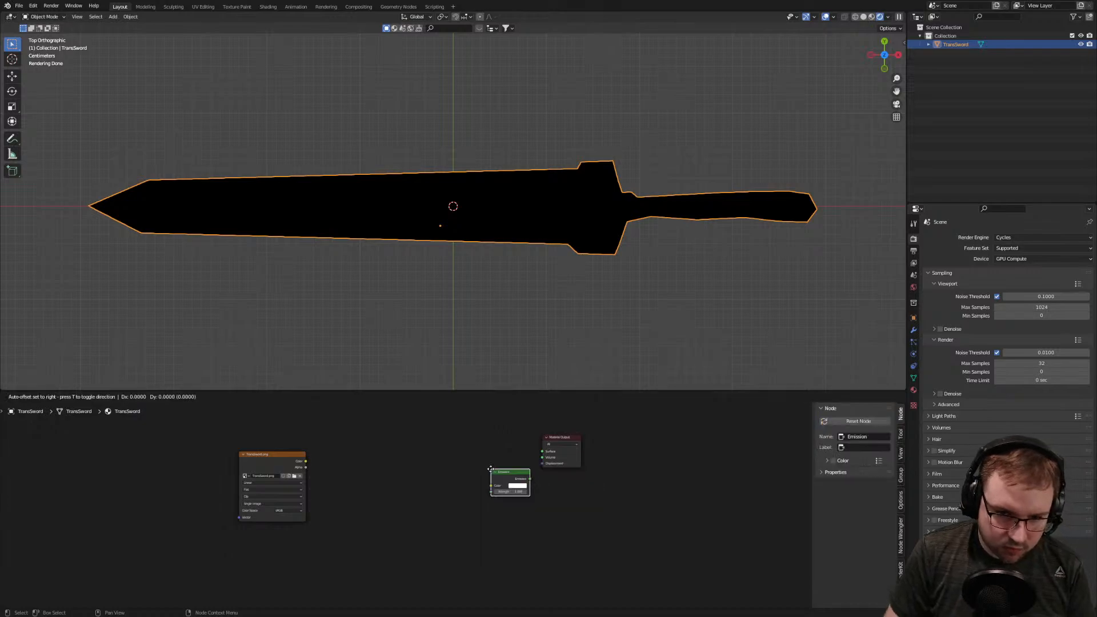
left_click(439, 454)
Connect the image texture's Color to the Emission node and its output to the Material Output's Surface, and deselect the sword
left_click_drag(306, 461, 439, 480)
left_click_drag(305, 462, 544, 452)
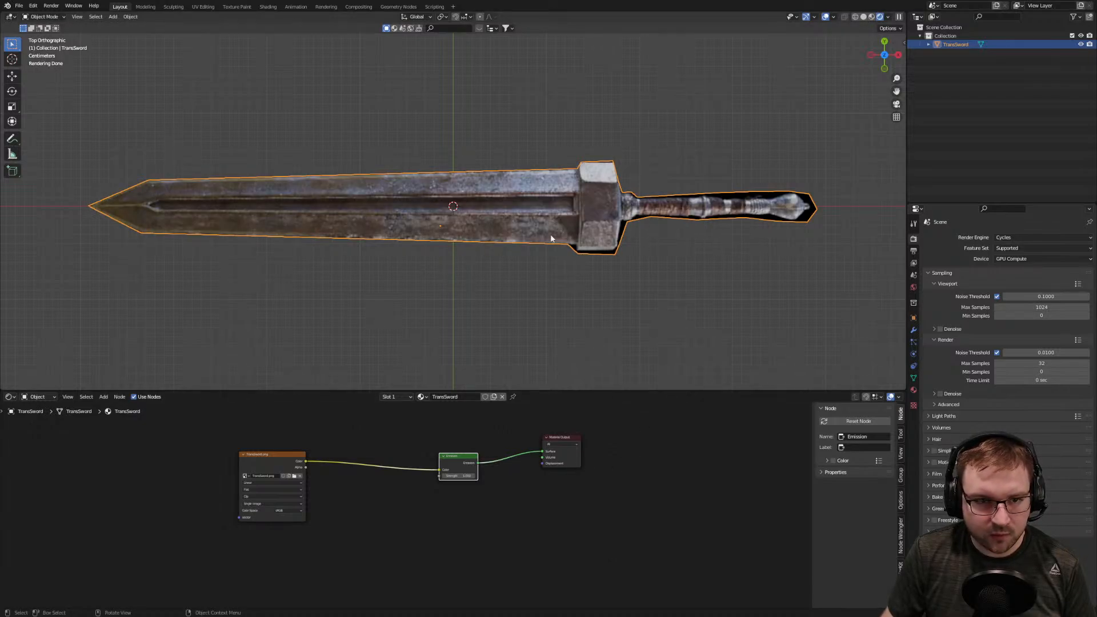
left_click(497, 256)
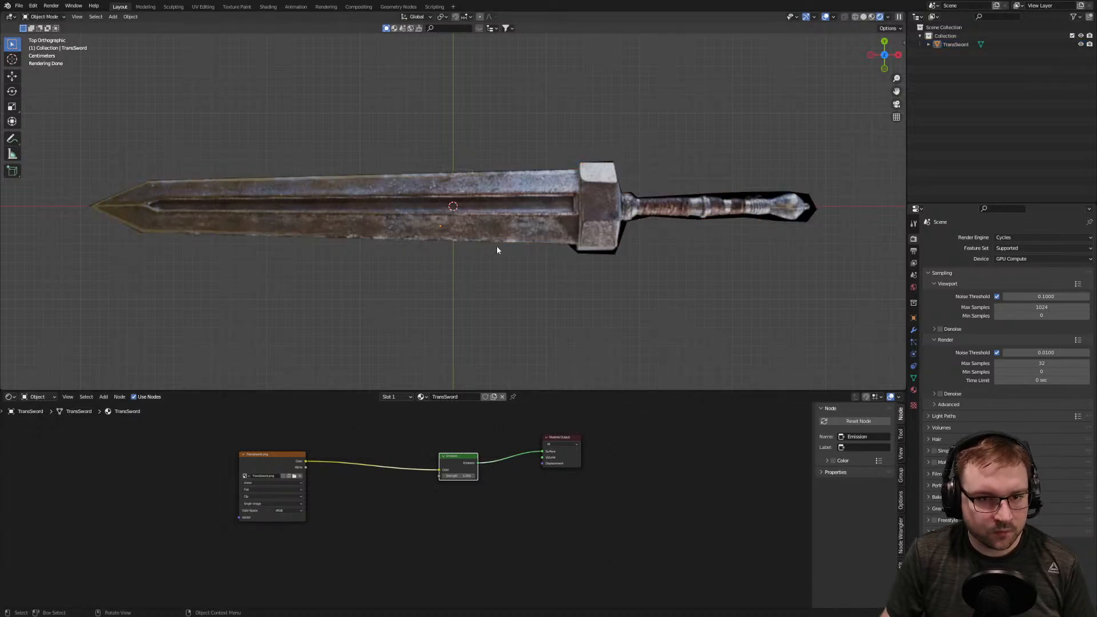
Add a cylinder mesh at the origin and show it with Material Preview shading
scroll(536, 249, "up", 2)
scroll(528, 247, "down", 2)
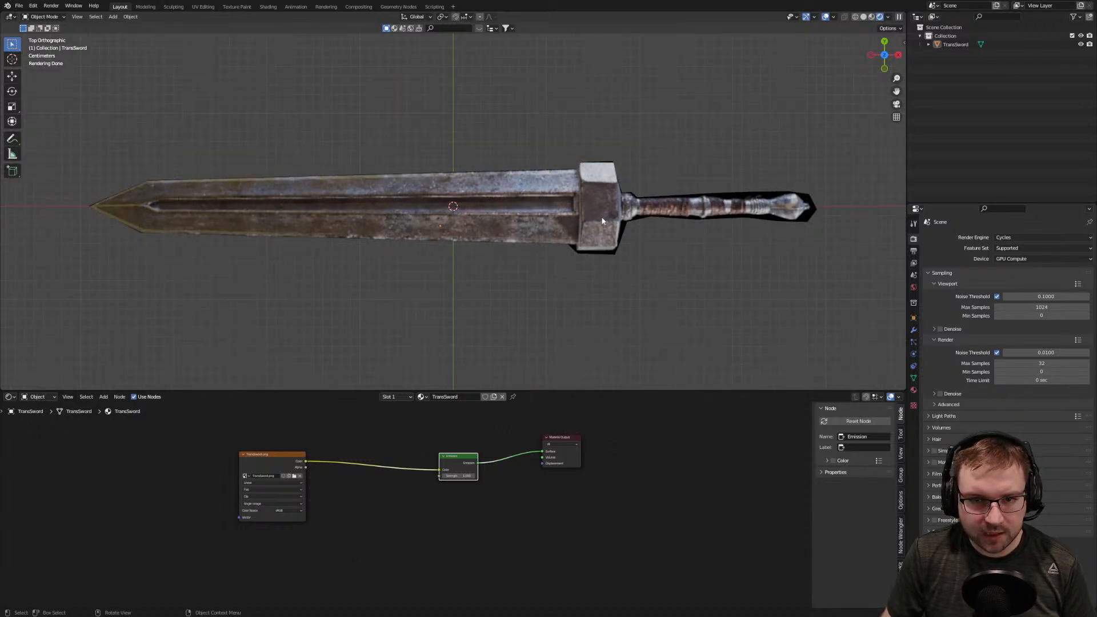
left_click(603, 222)
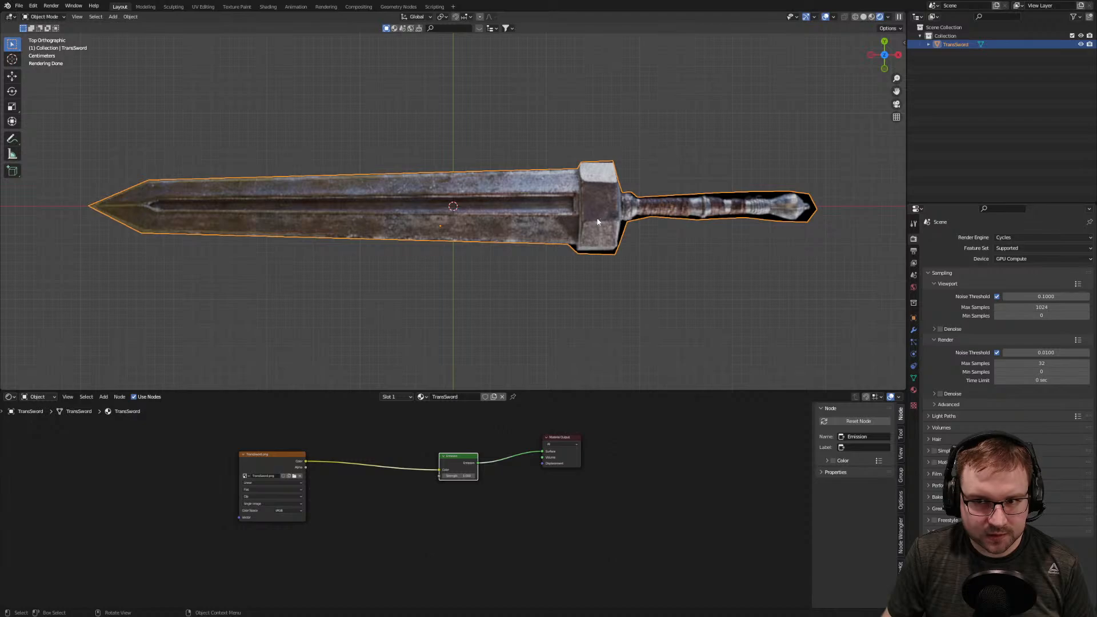
key("shift+a")
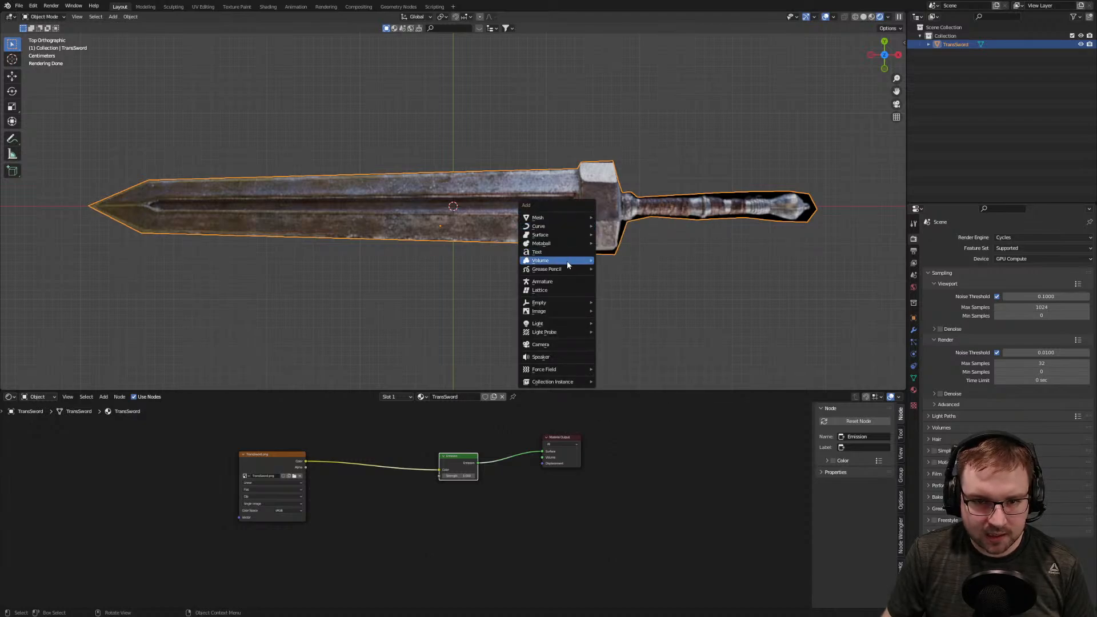
mouse_move(566, 217)
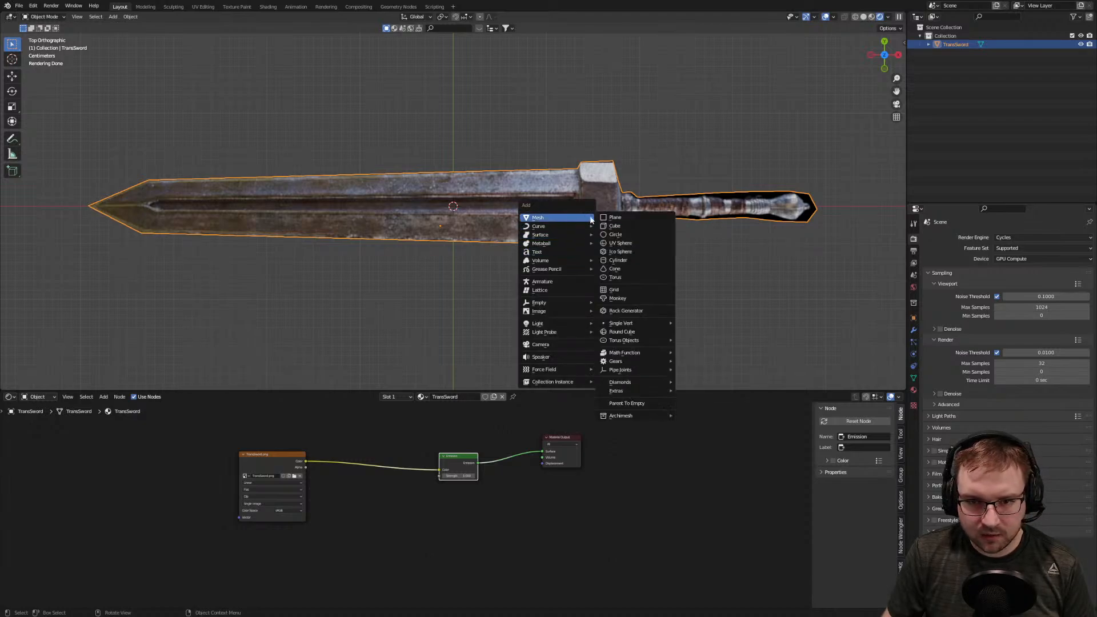
left_click(626, 260)
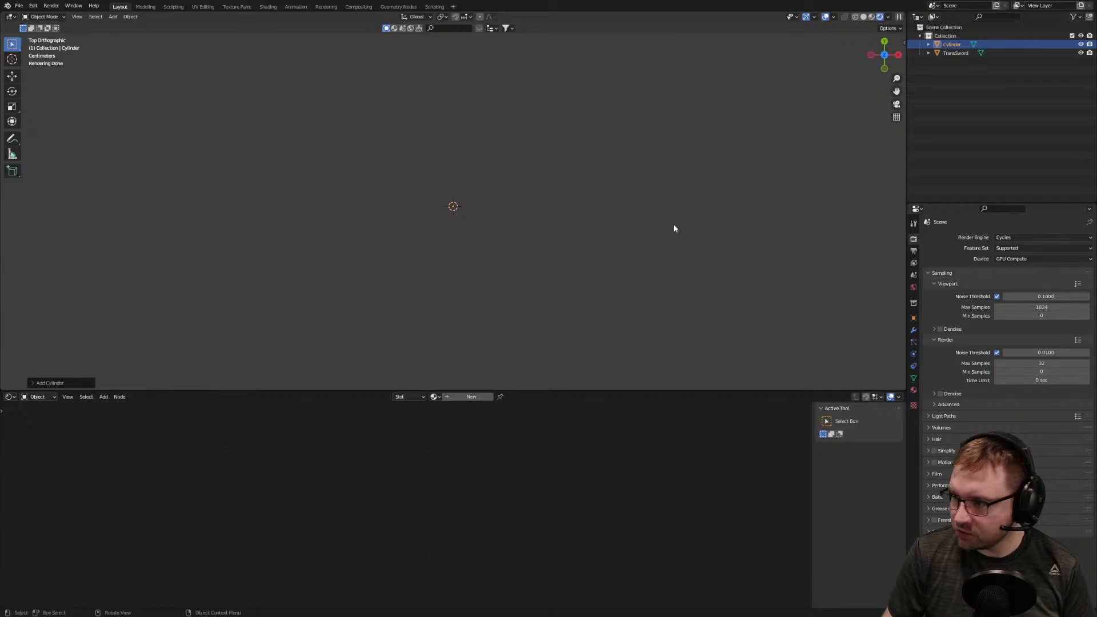
scroll(691, 230, "down", 6)
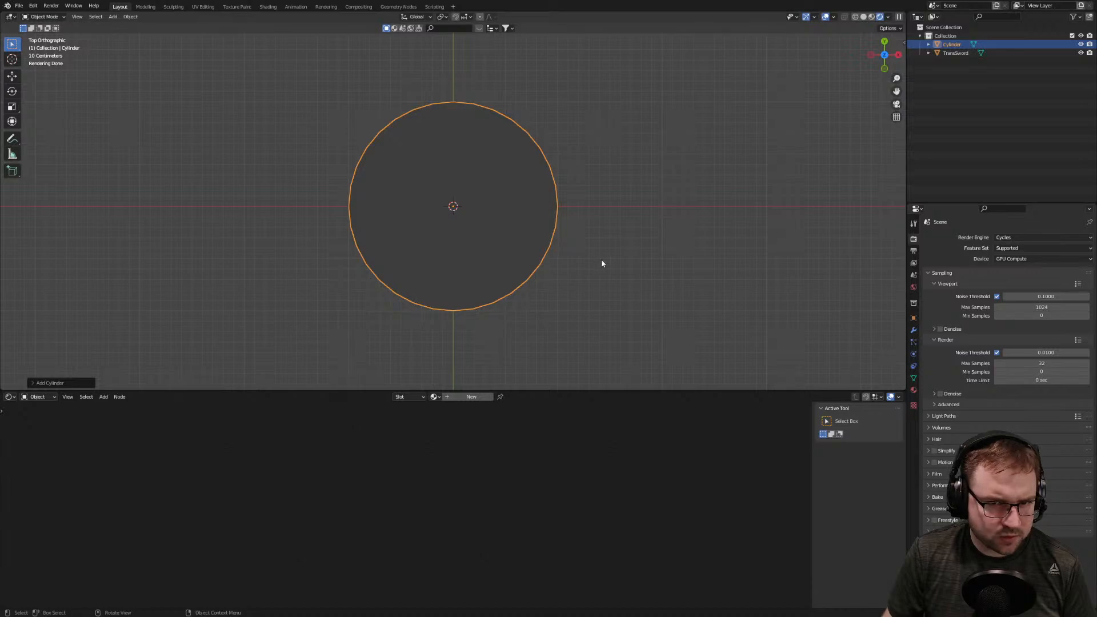
middle_click_drag(559, 279, 493, 206)
left_click(864, 16)
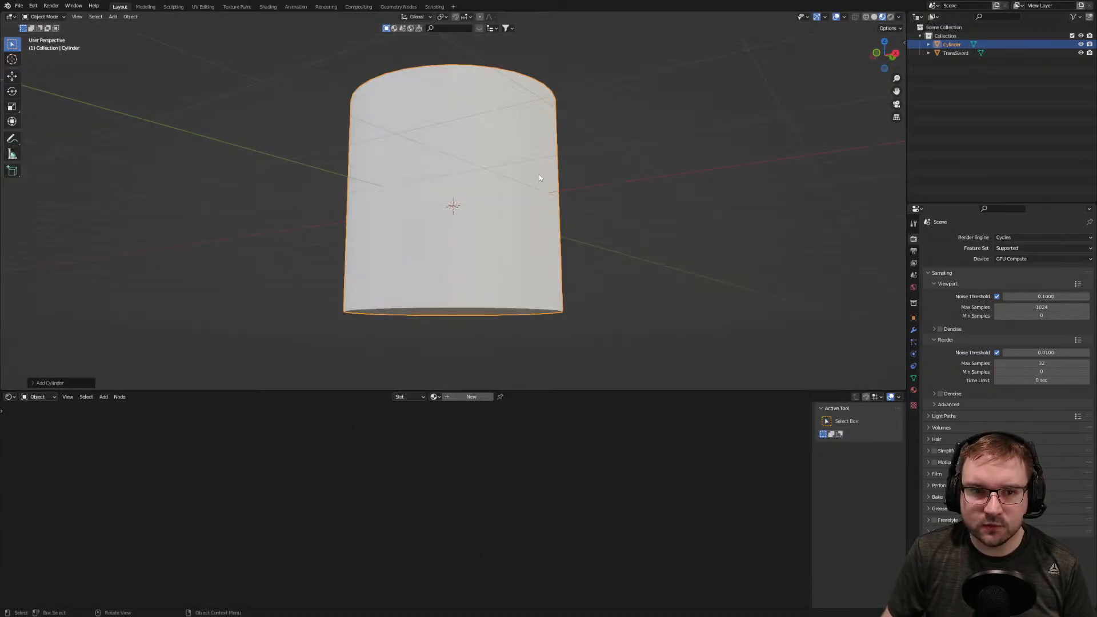
middle_click_drag(536, 173, 570, 214)
scroll(499, 224, "up", 4)
scroll(499, 227, "down", 5)
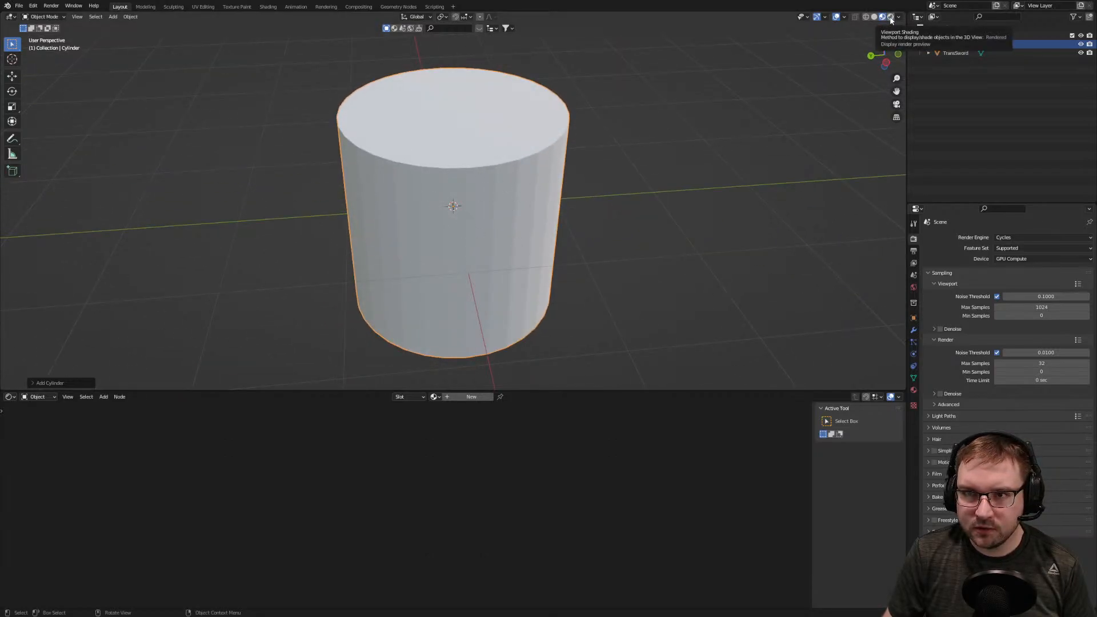
Rotate the cylinder 90 degrees about the Y axis in top view
key("KP_7")
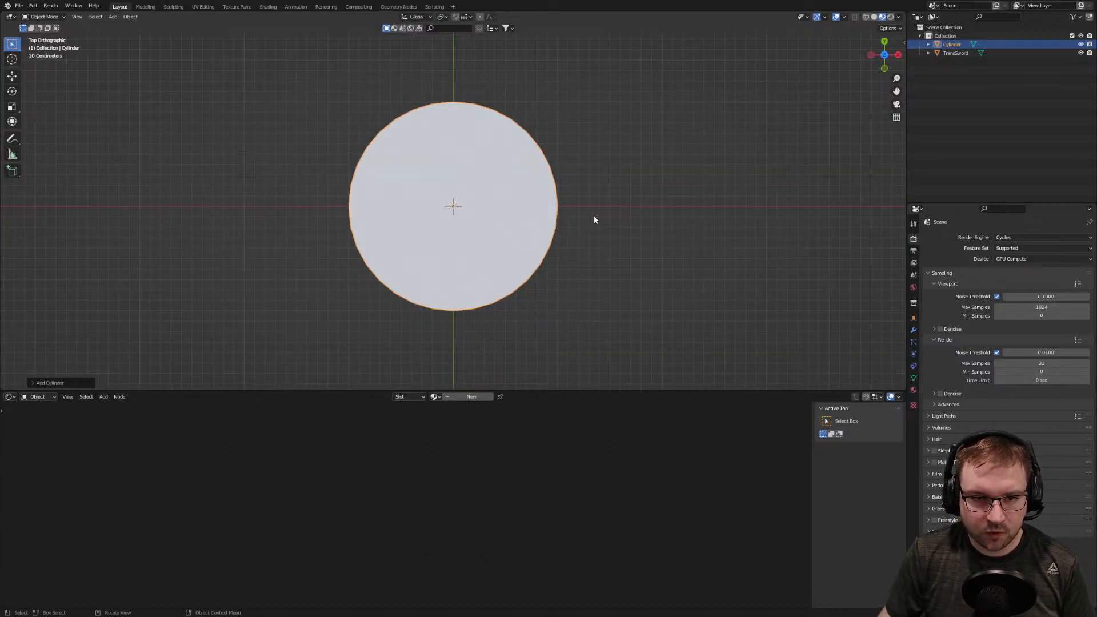
type("r90")
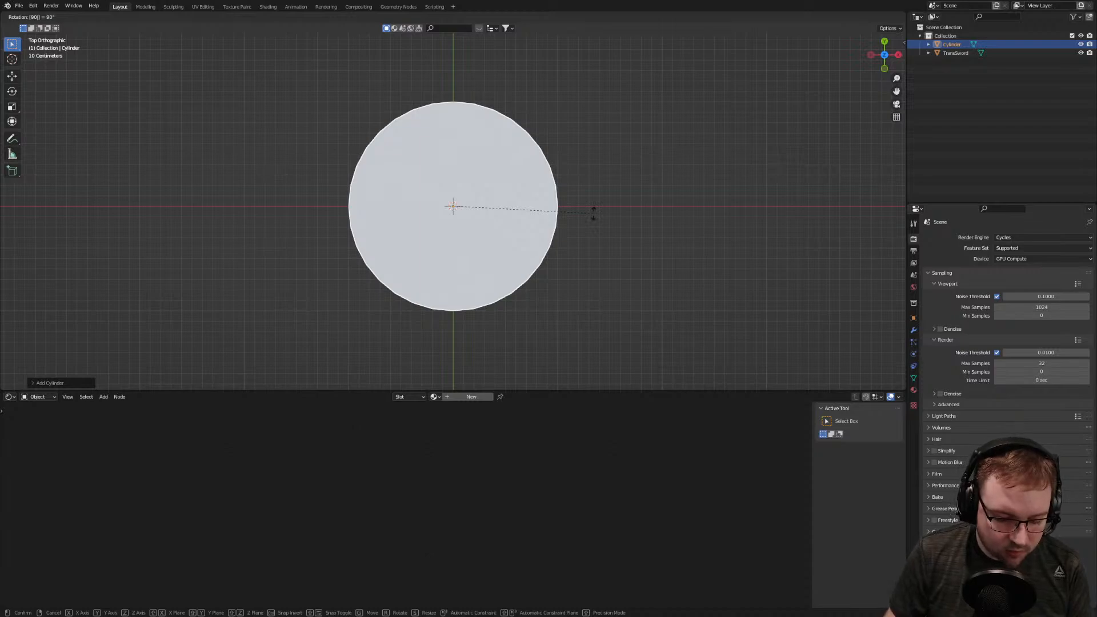
type("y")
key("Return")
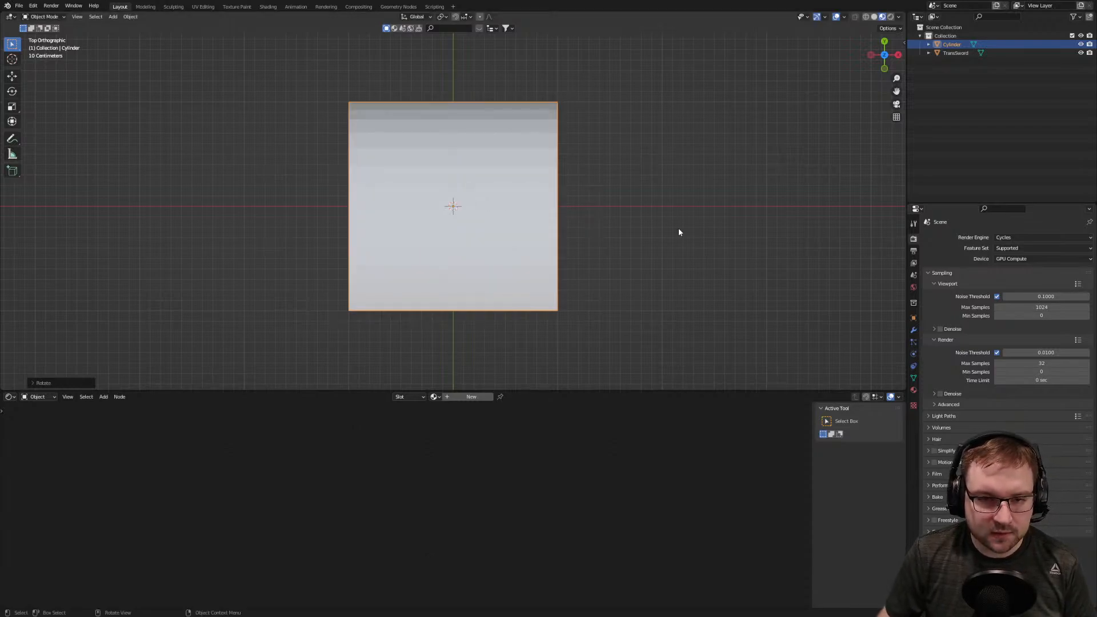
Scale the cylinder down to fit the sword's proportions and move it onto the start of the grip, directly beside the guard
key("s")
left_click(505, 229)
scroll(506, 230, "up", 4)
key("s")
left_click(559, 236)
scroll(565, 235, "up", 3)
key("s")
left_click(637, 241)
key("g")
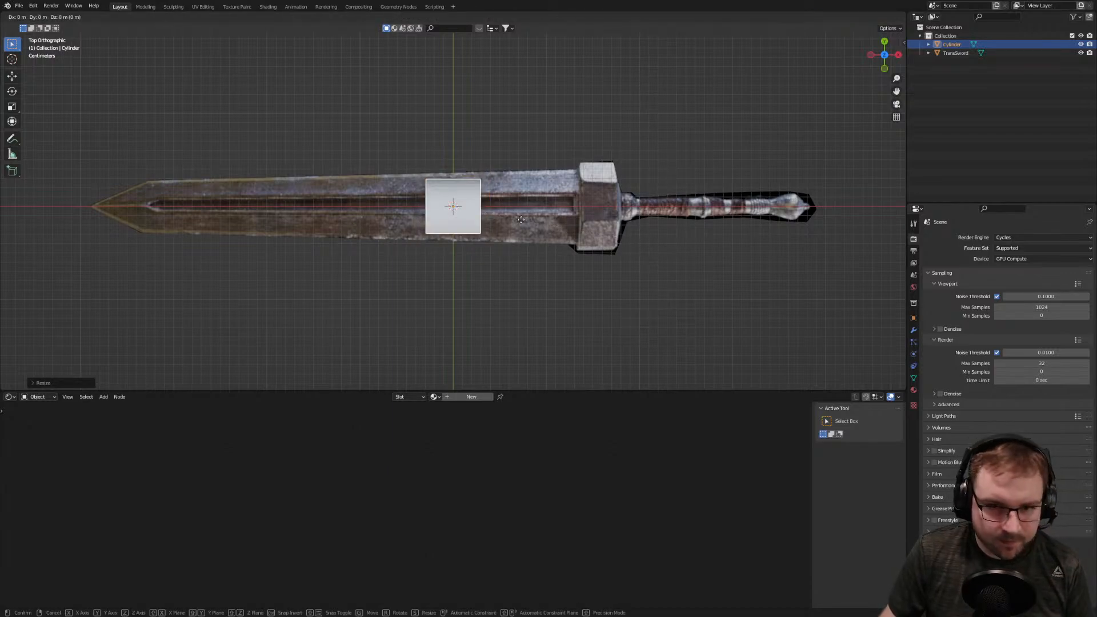
left_click(712, 219)
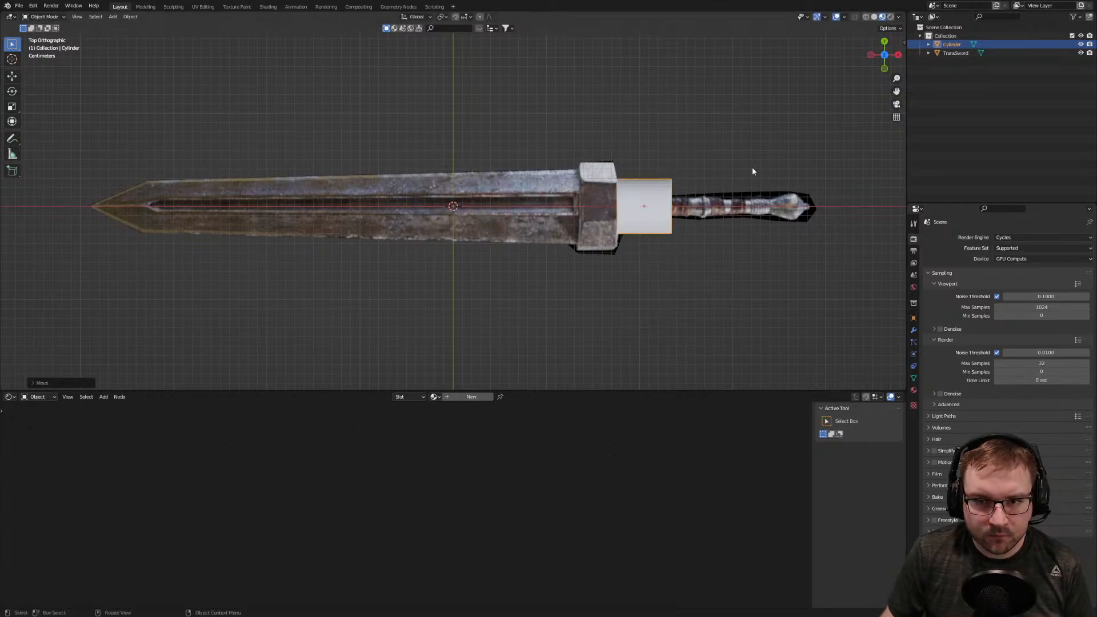
Try Wireframe shading around the cylinder, switching the viewport back to Rendered shading
left_click(866, 18)
scroll(709, 219, "up", 3)
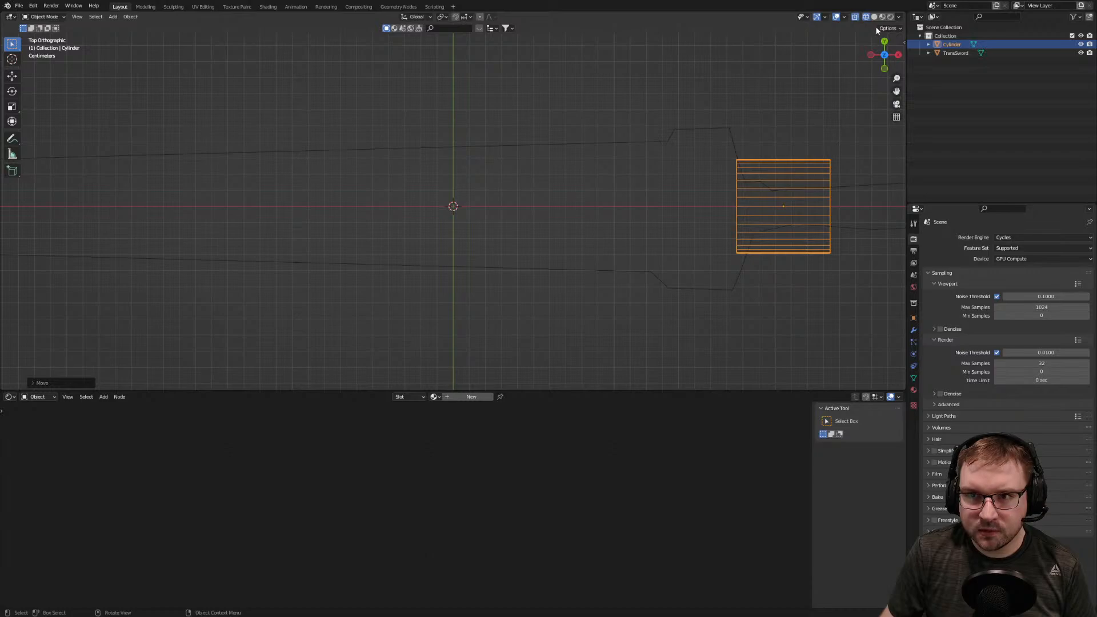
left_click(889, 17)
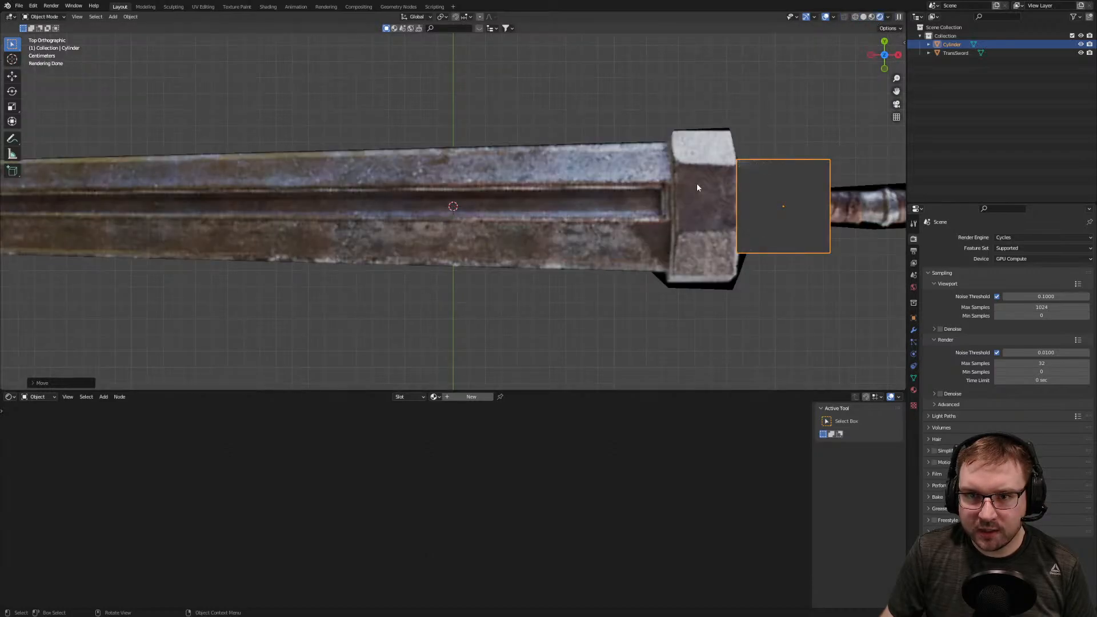
Turn on the viewport's Wireframe geometry overlay and select the cylinder
left_click(697, 159)
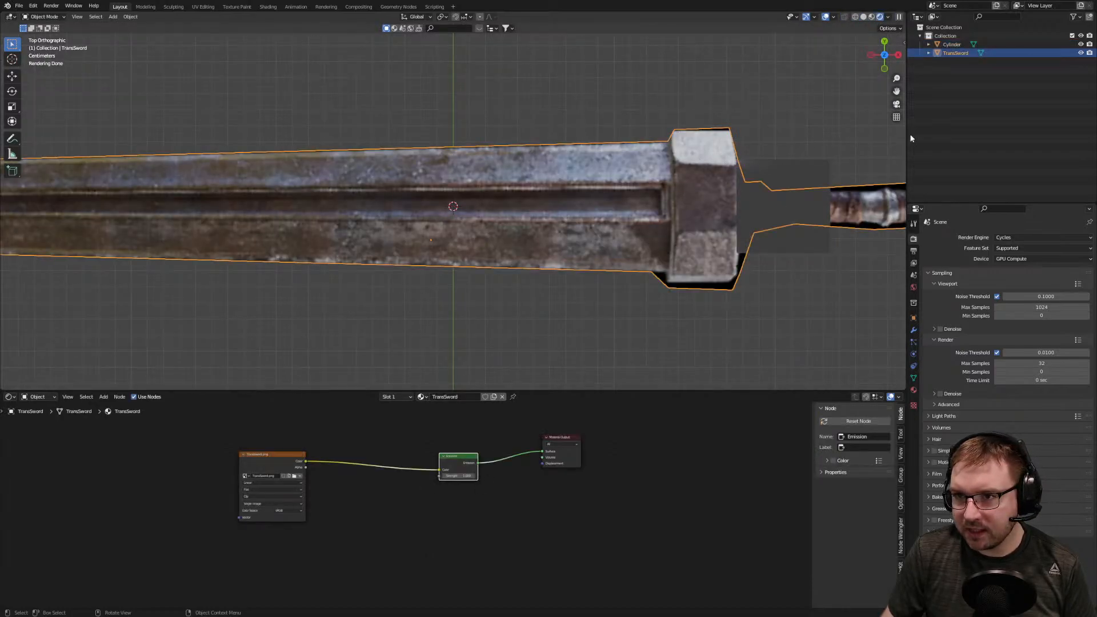
right_click(955, 53)
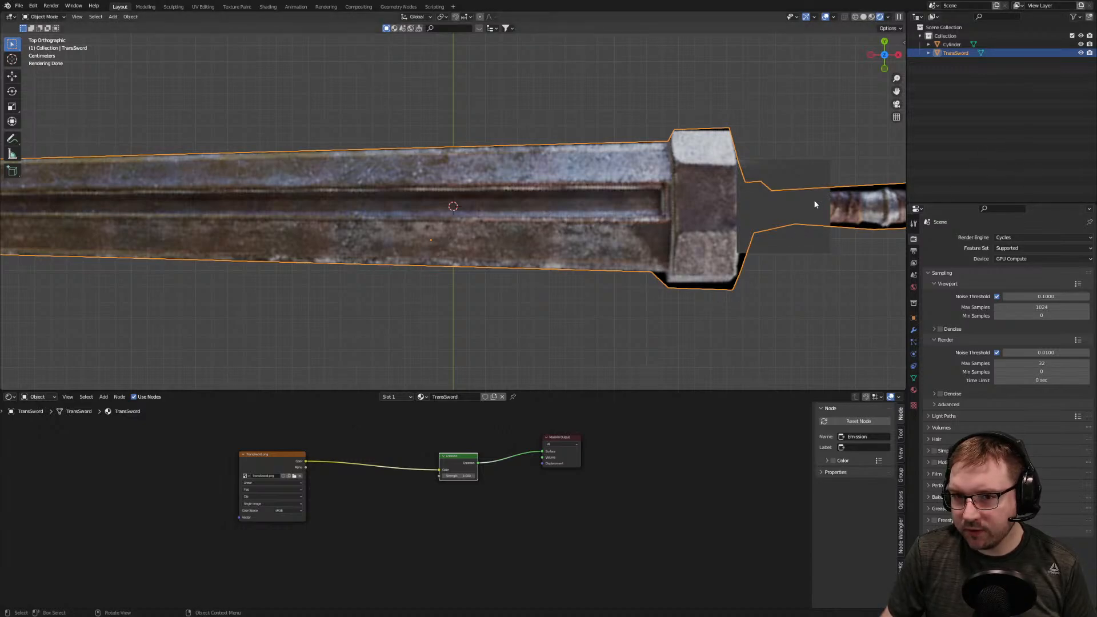
scroll(815, 204, "down", 1)
left_click(888, 28)
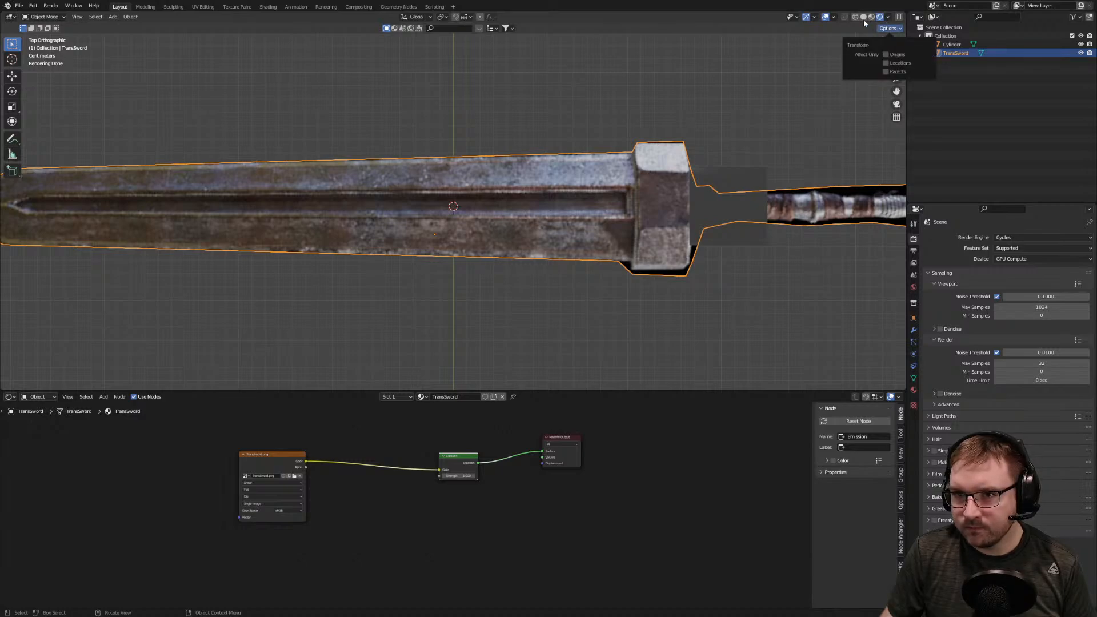
left_click(832, 18)
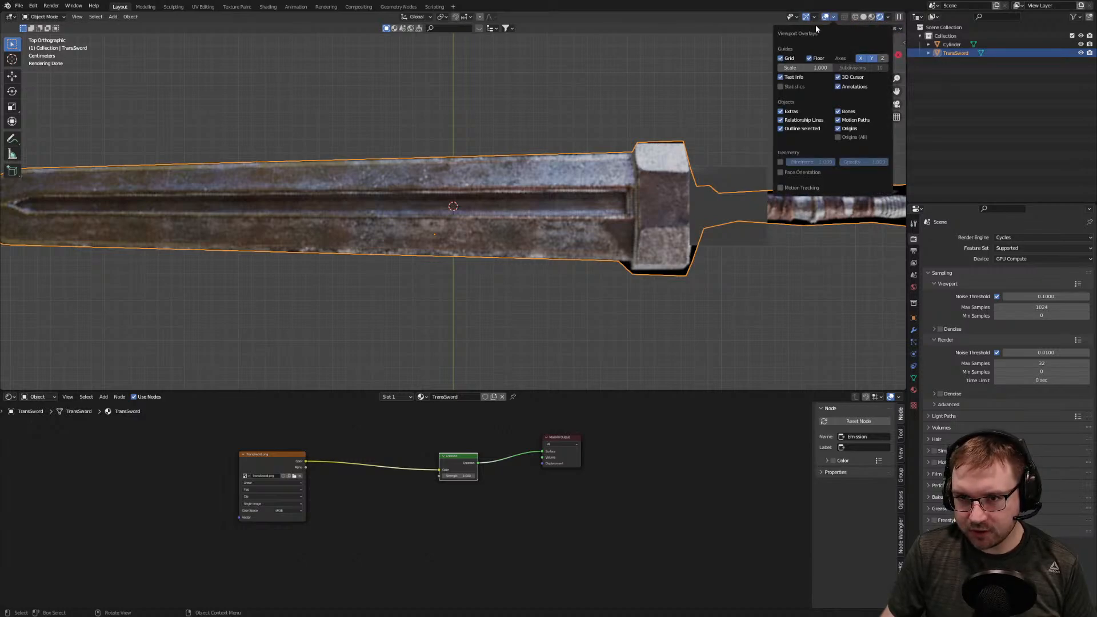
left_click(782, 164)
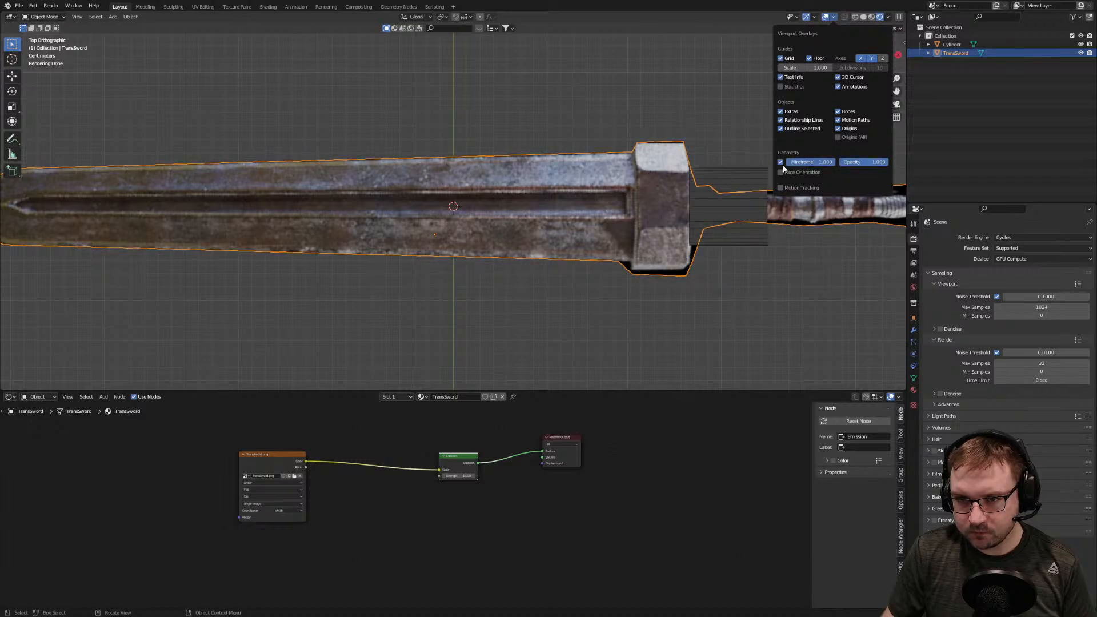
left_click(739, 187)
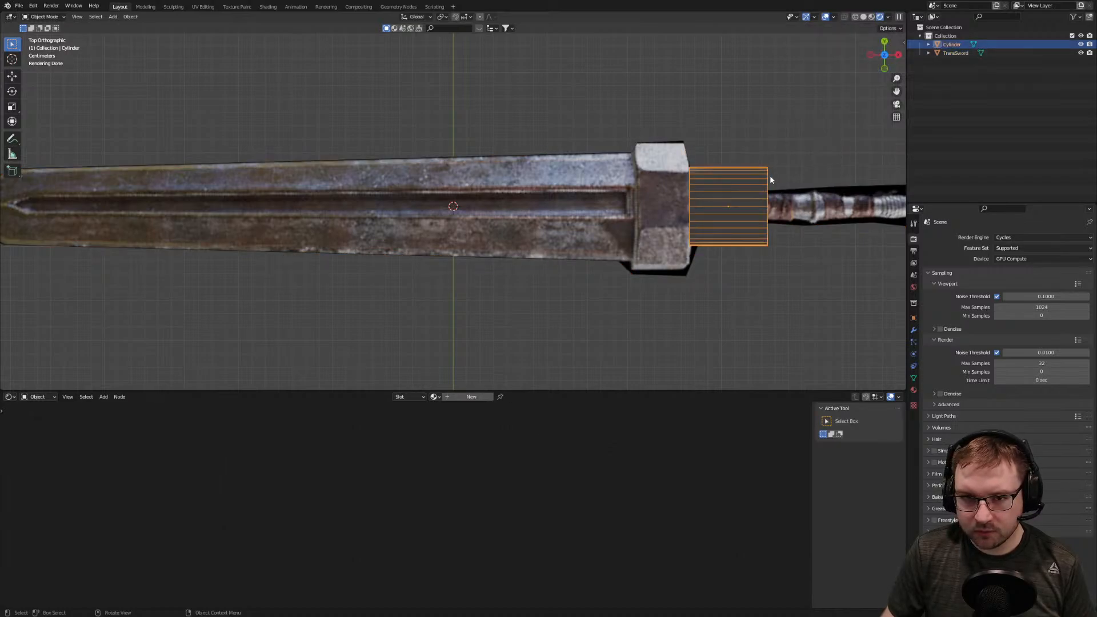
Turn off X-ray for Wireframe shading and set the viewport to Material Preview shading
scroll(768, 178, "up", 1)
scroll(788, 171, "down", 2)
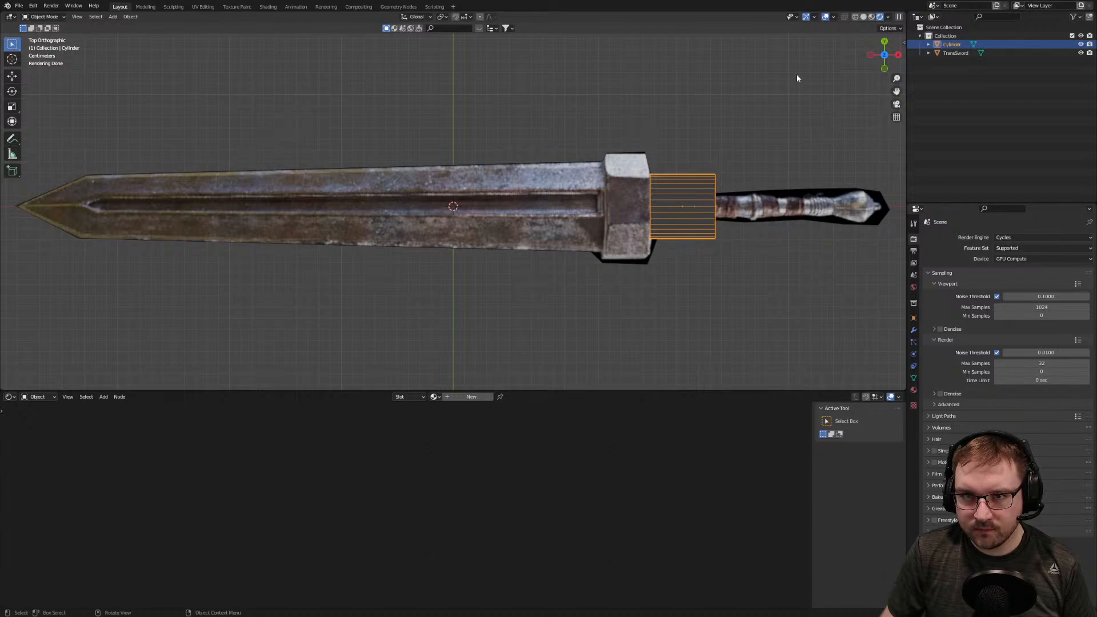
scroll(786, 180, "up", 2)
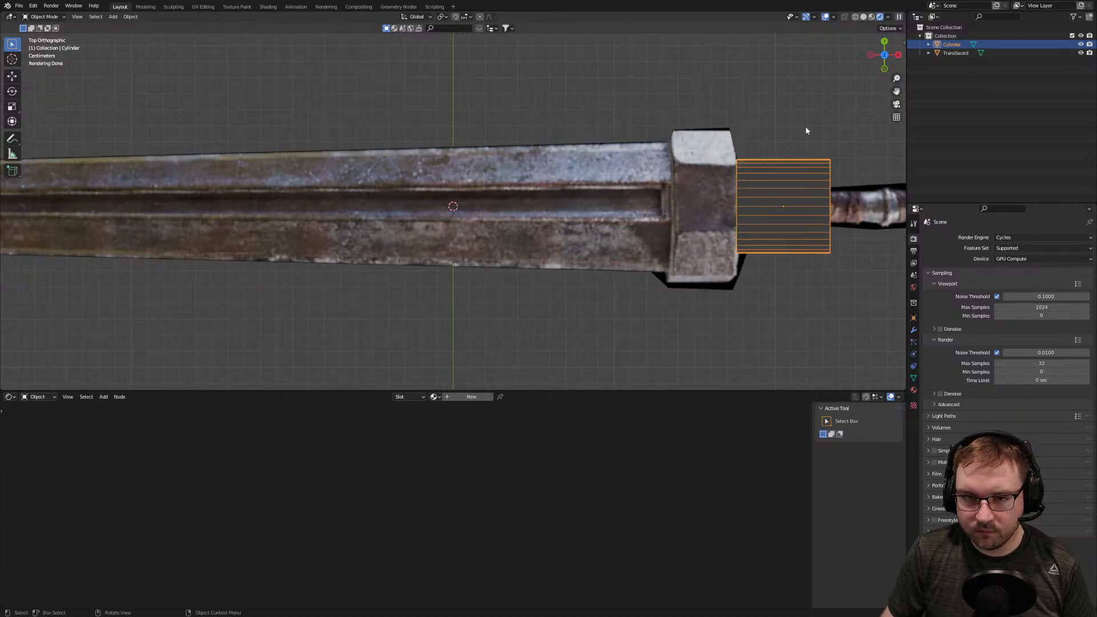
left_click(864, 18)
left_click(865, 17)
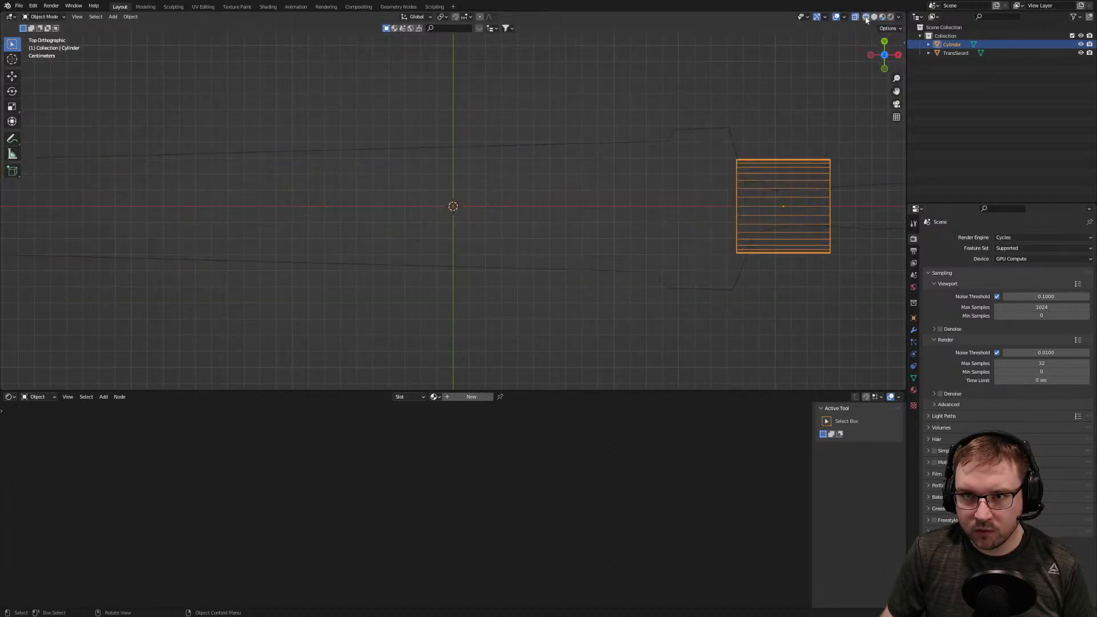
left_click(857, 17)
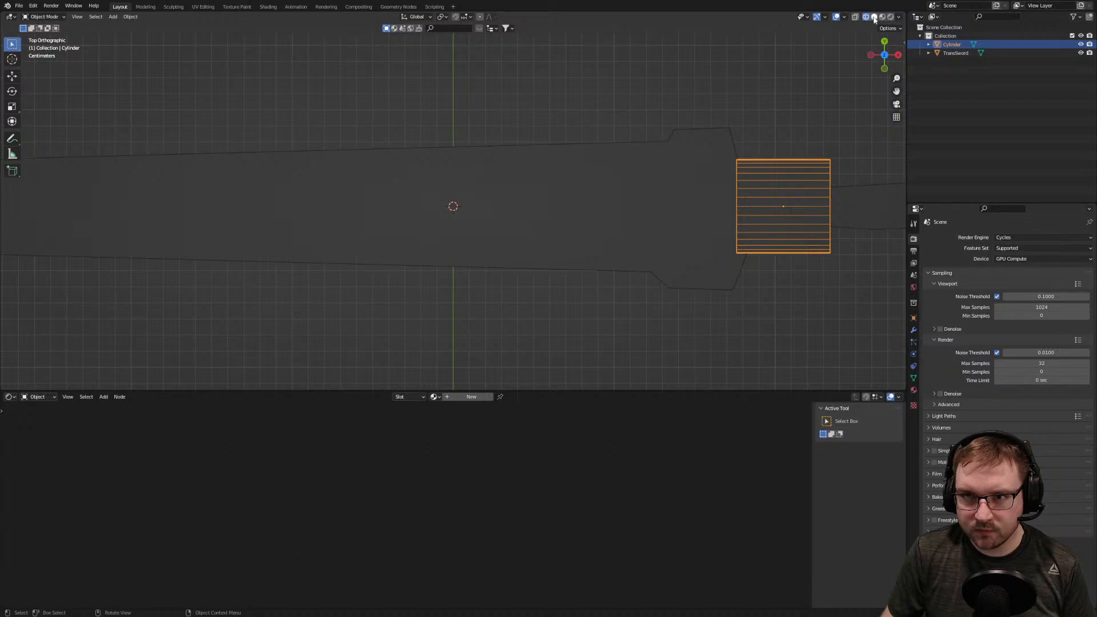
left_click(874, 17)
left_click(883, 17)
scroll(781, 186, "down", 4)
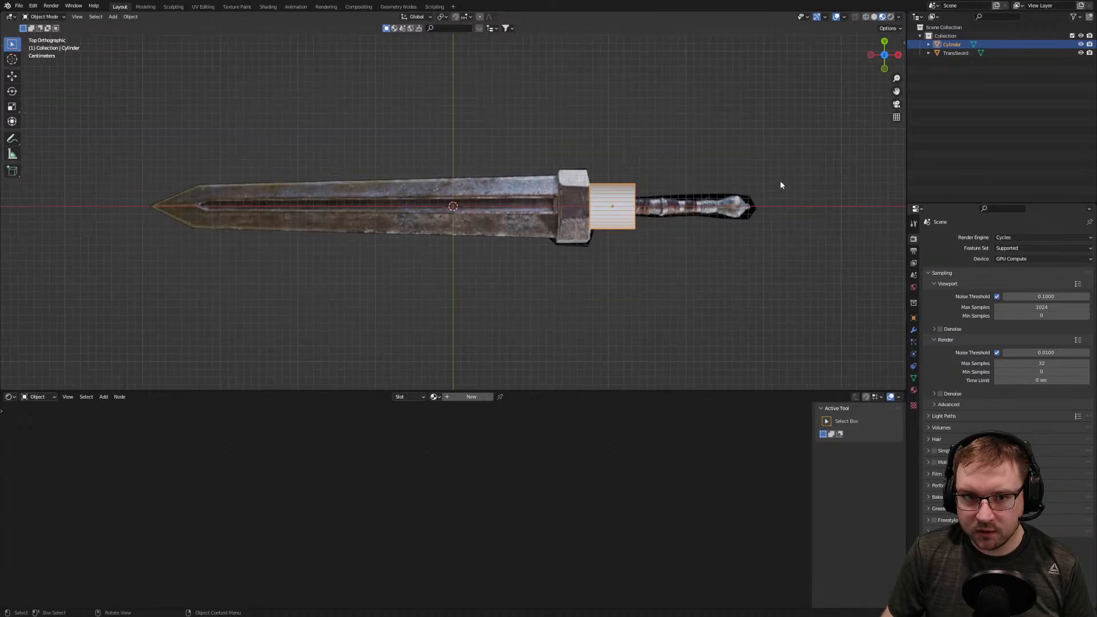
Add a camera at the origin, look through it, and move it 10 m along Z
scroll(781, 185, "down", 1)
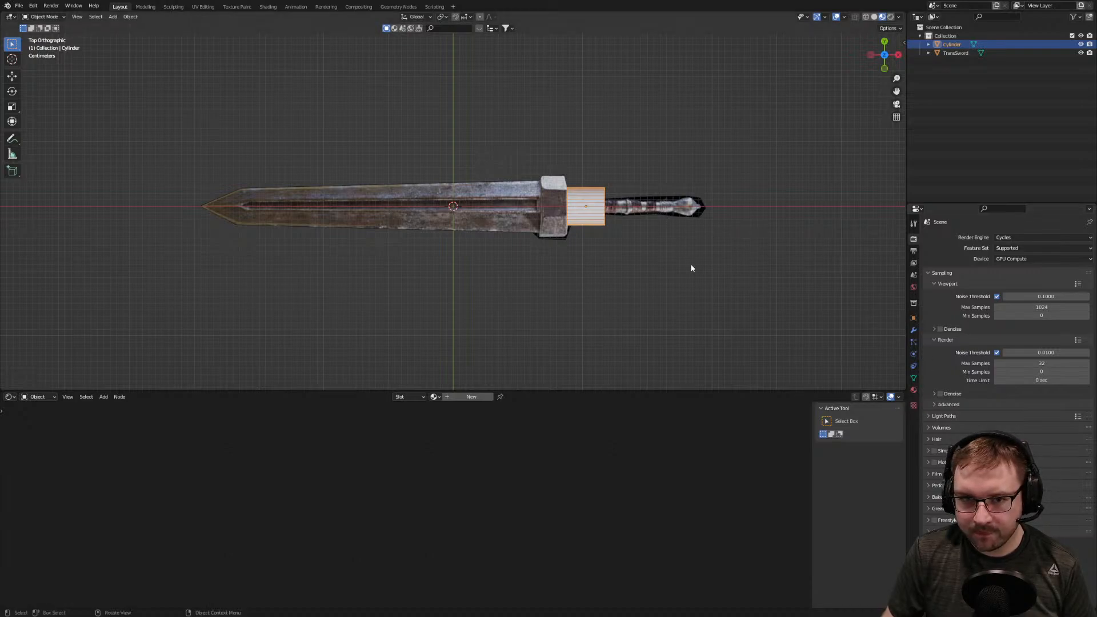
scroll(680, 260, "down", 1)
key("shift+a")
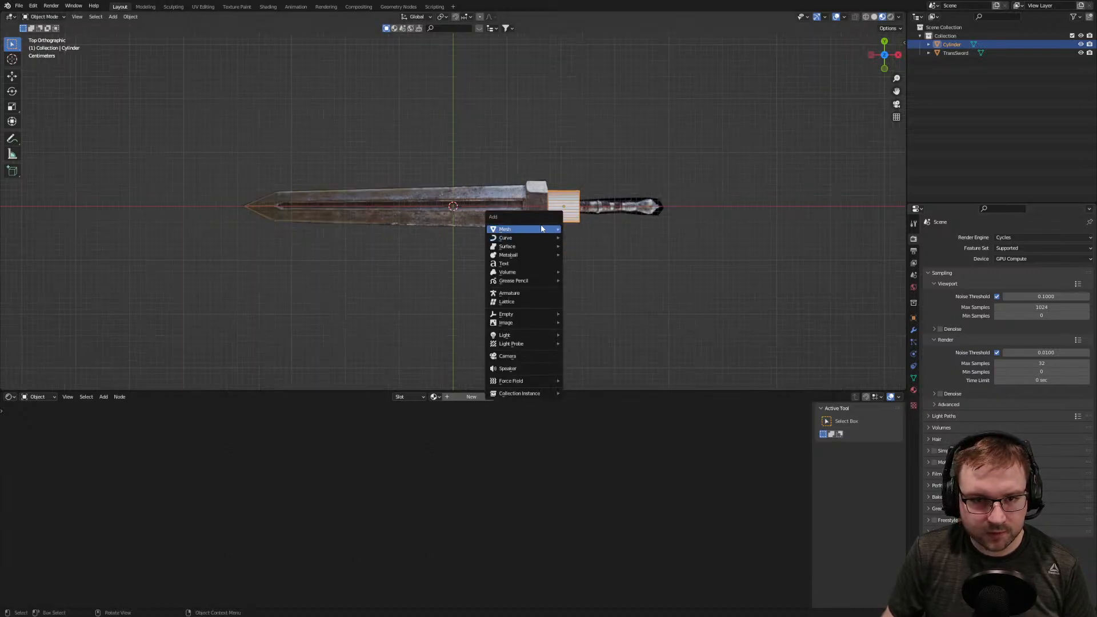
left_click(531, 356)
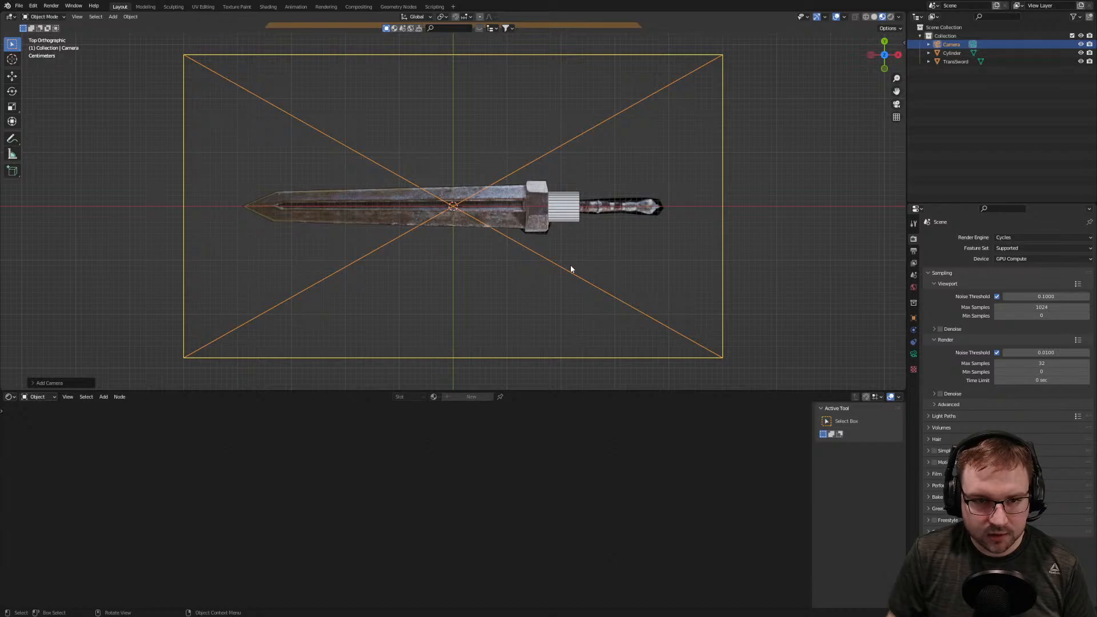
key("KP_0")
type("g")
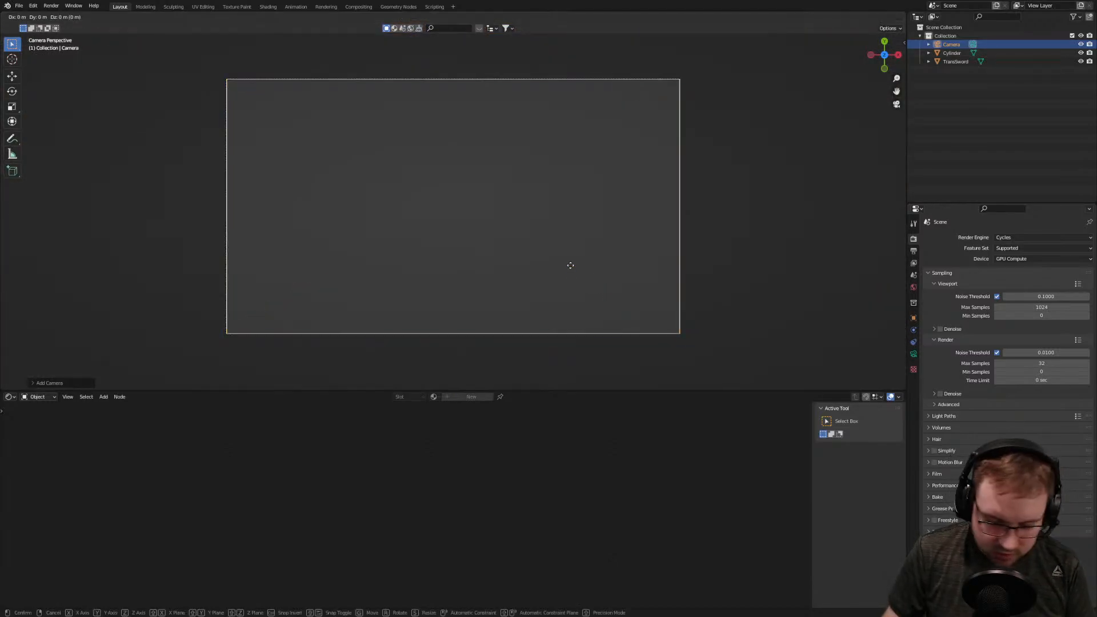
type("z10")
key("Return")
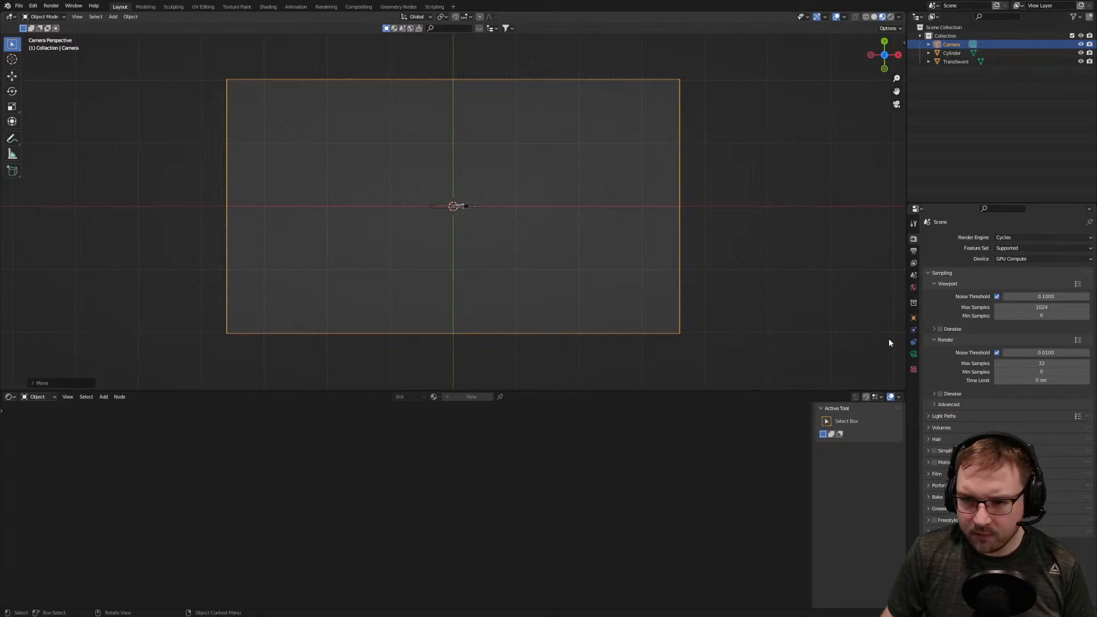
Enable Background Images for the camera and load TransSword.png as its background image
left_click(914, 354)
left_click(935, 370)
left_click(929, 370)
left_click(1023, 382)
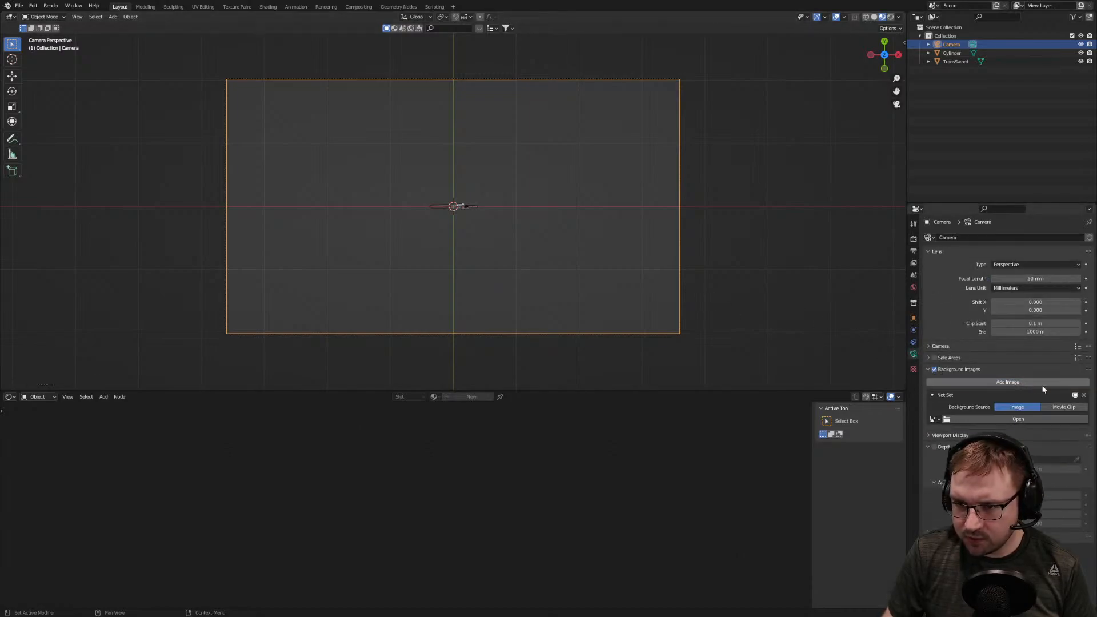
left_click(1055, 419)
double_click(461, 238)
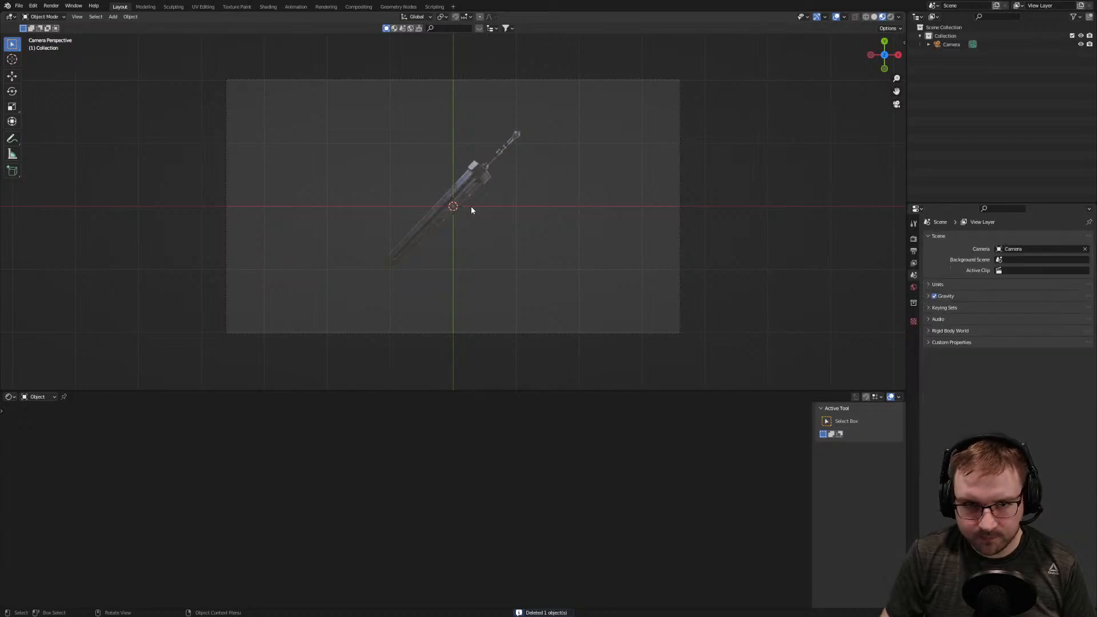
Rotate, enlarge and offset the camera's background image so the sword lies horizontally, centred along the X axis
scroll(477, 206, "up", 2)
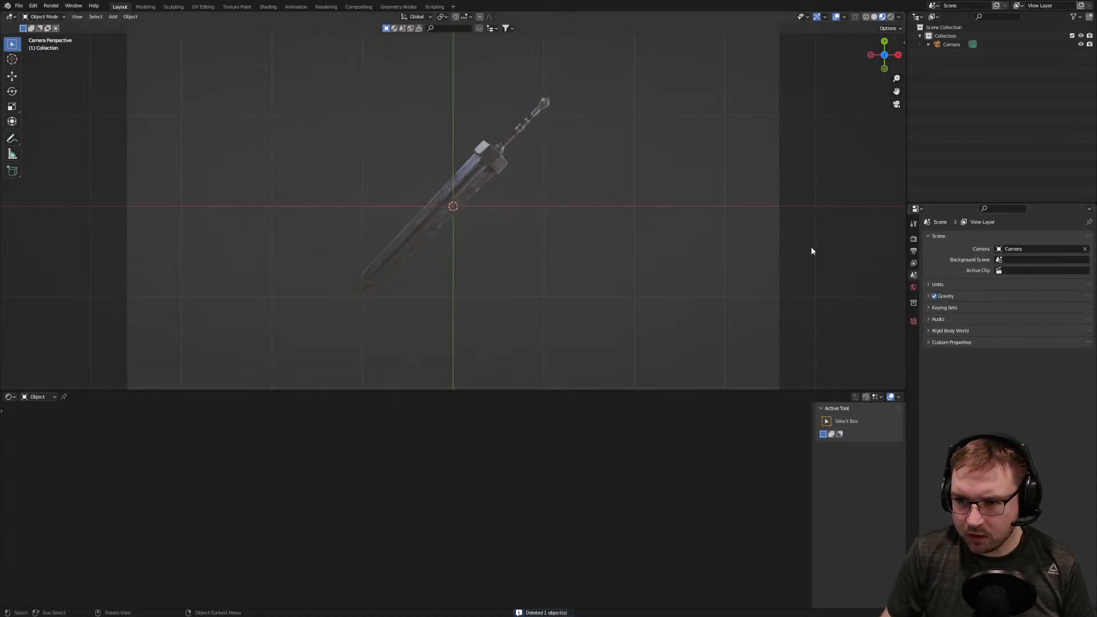
left_click(778, 160)
scroll(789, 252, "down", 2)
scroll(845, 303, "up", 1)
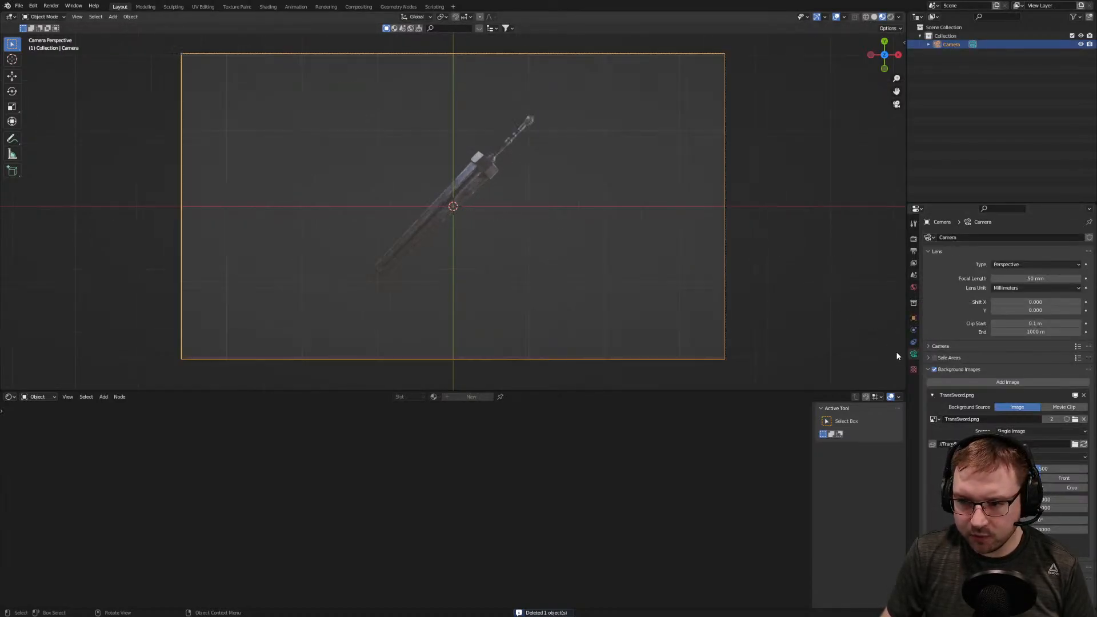
scroll(1005, 400, "down", 1)
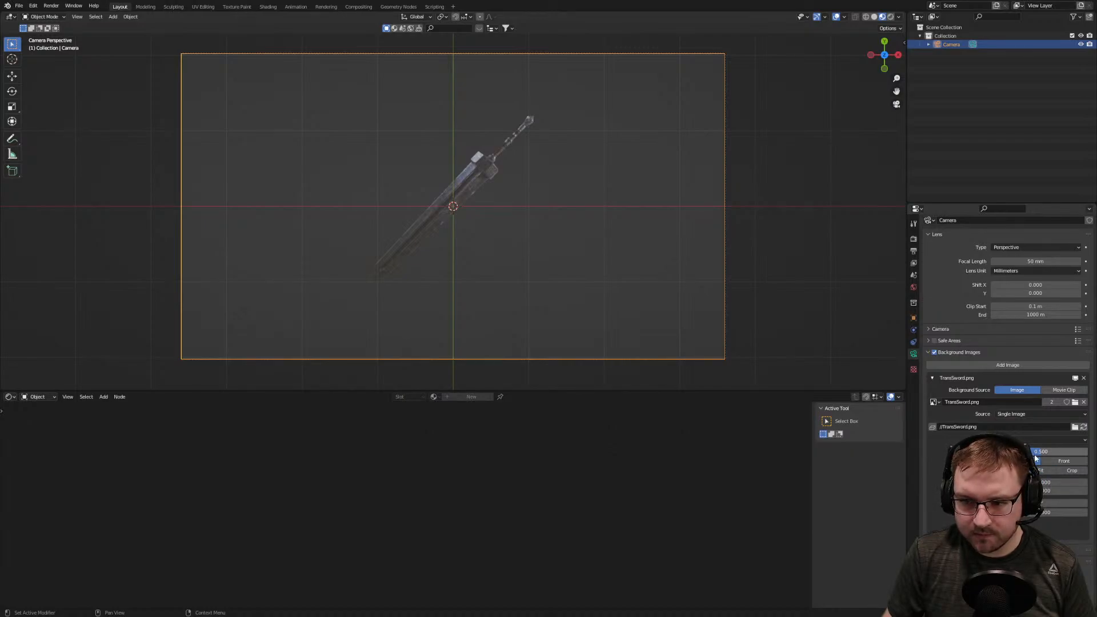
left_click_drag(1047, 512, 1080, 504)
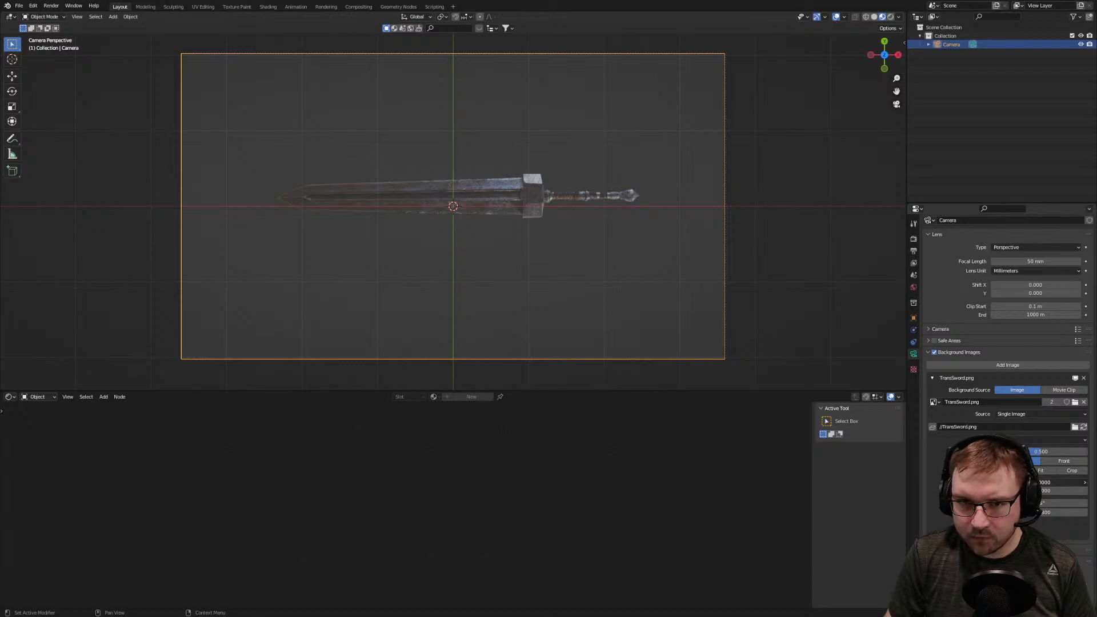
left_click_drag(1063, 491, 1045, 490)
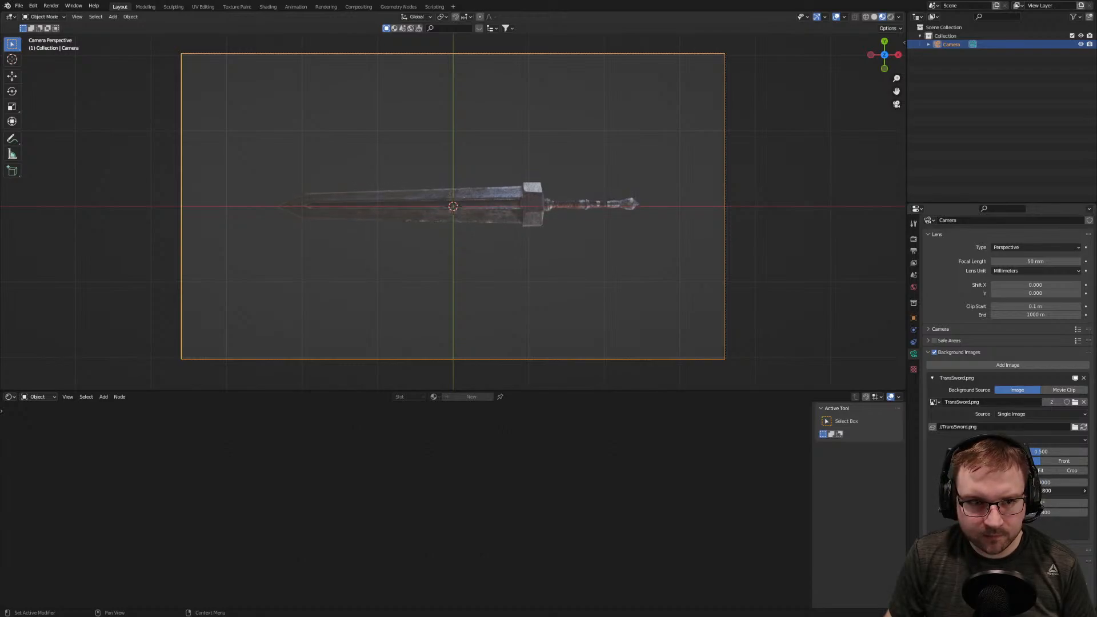
mouse_move(1053, 501)
left_mouse_down()
mouse_move(1069, 502)
mouse_move(1057, 501)
left_mouse_up()
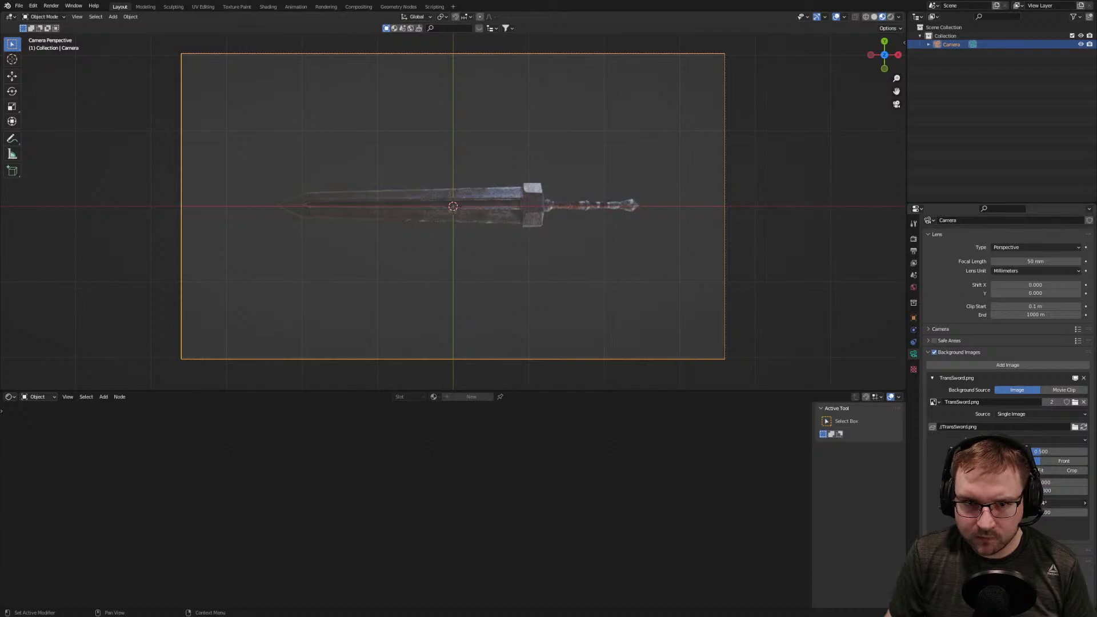
left_click_drag(1054, 491, 1055, 491)
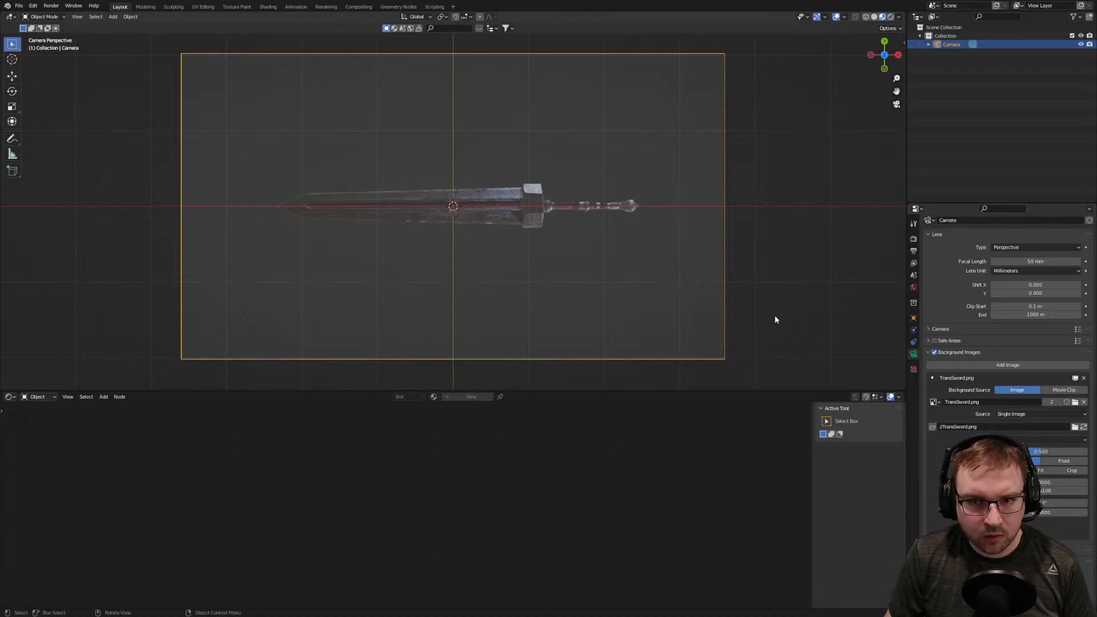
Add a cylinder at the origin and rotate it 90° about the Y axis
scroll(707, 304, "up", 4)
scroll(629, 252, "down", 2)
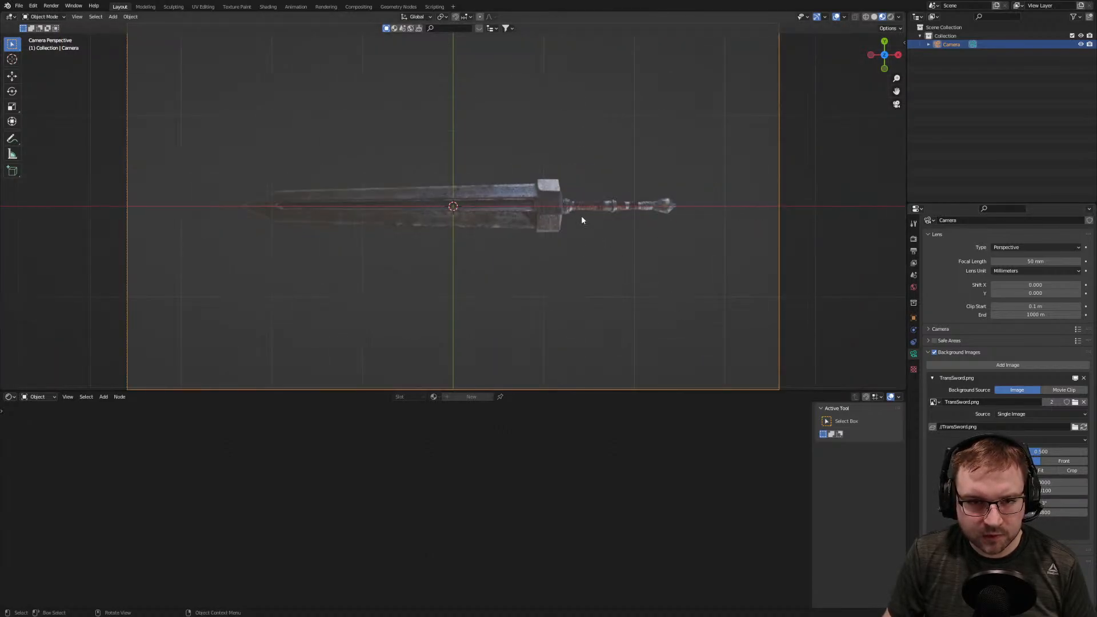
key("shift+a")
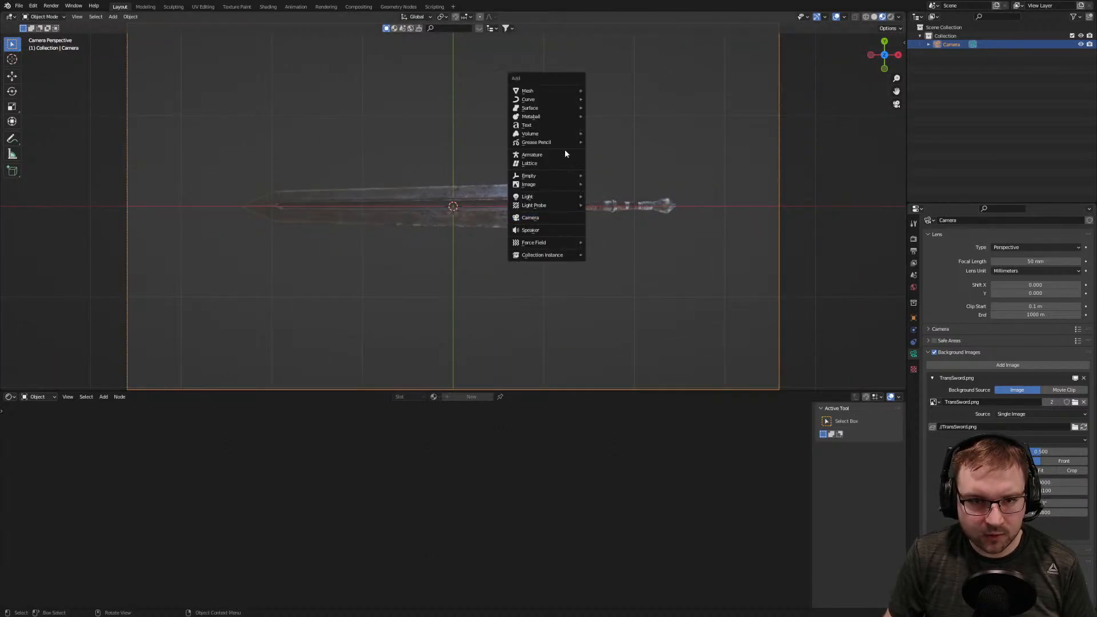
key("shift+a")
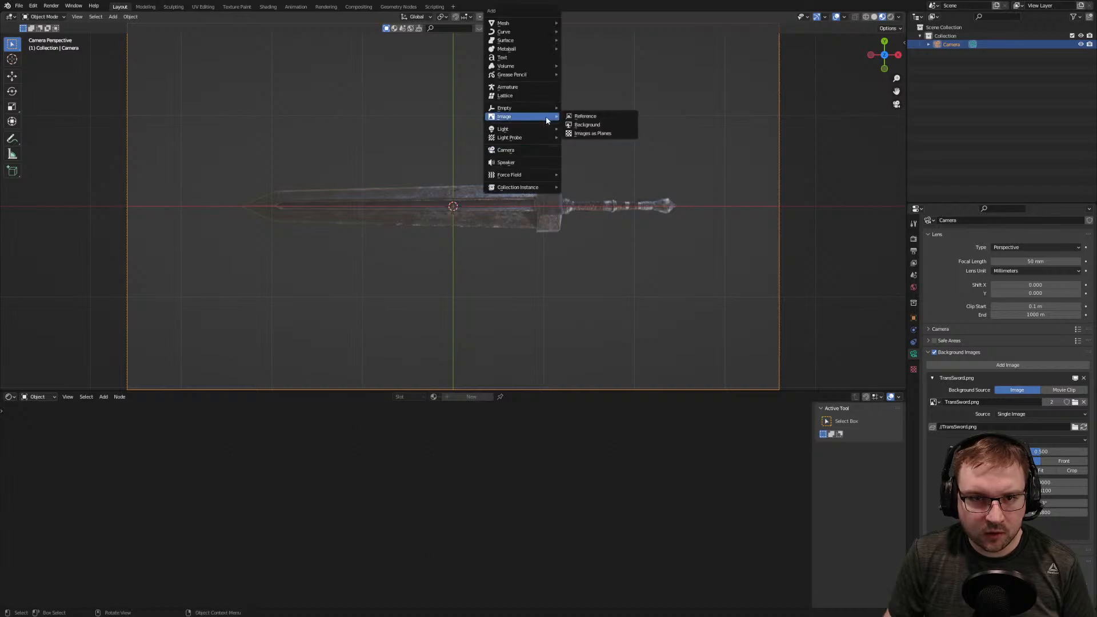
mouse_move(550, 23)
left_click(583, 66)
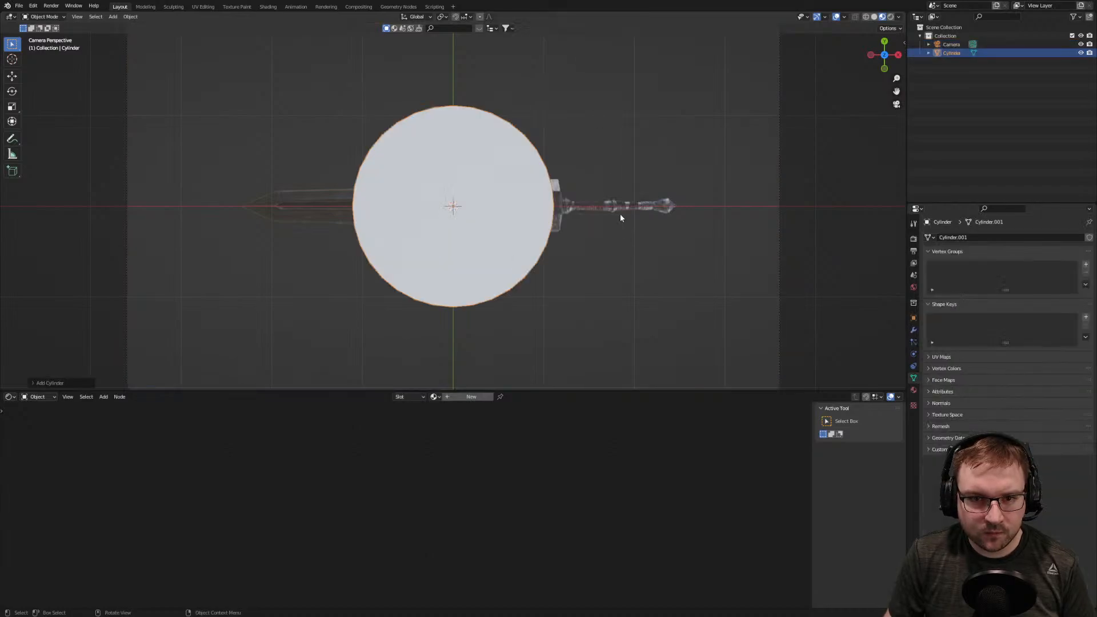
type("ry90")
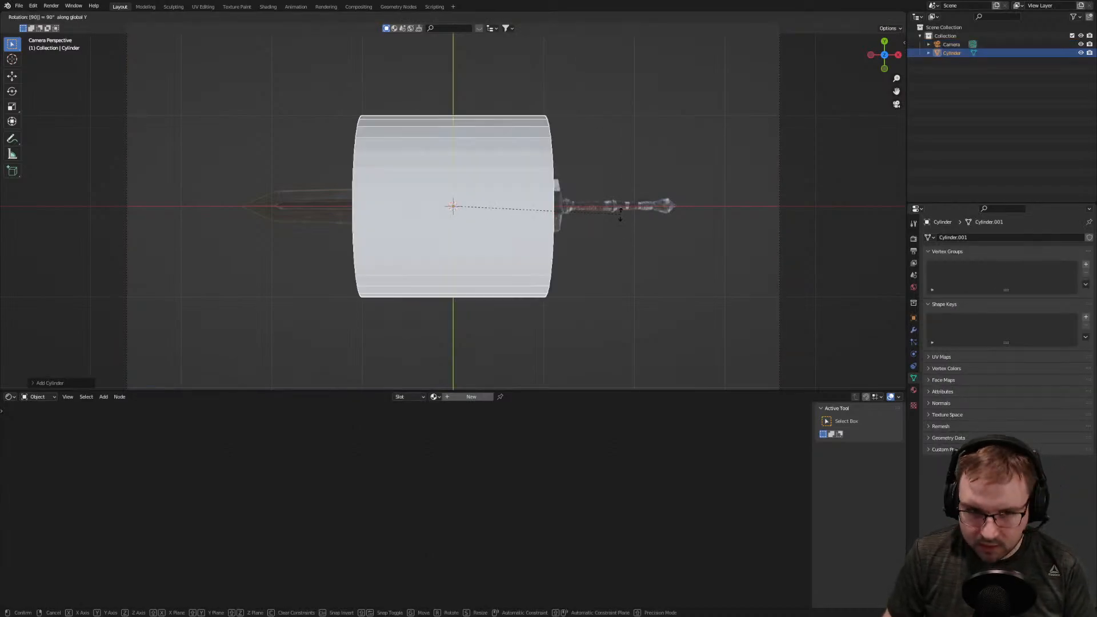
key("Return")
In Wireframe shading, scale the cylinder down and move it about 1.3 m along X to the start of the sword's grip
left_click(866, 17)
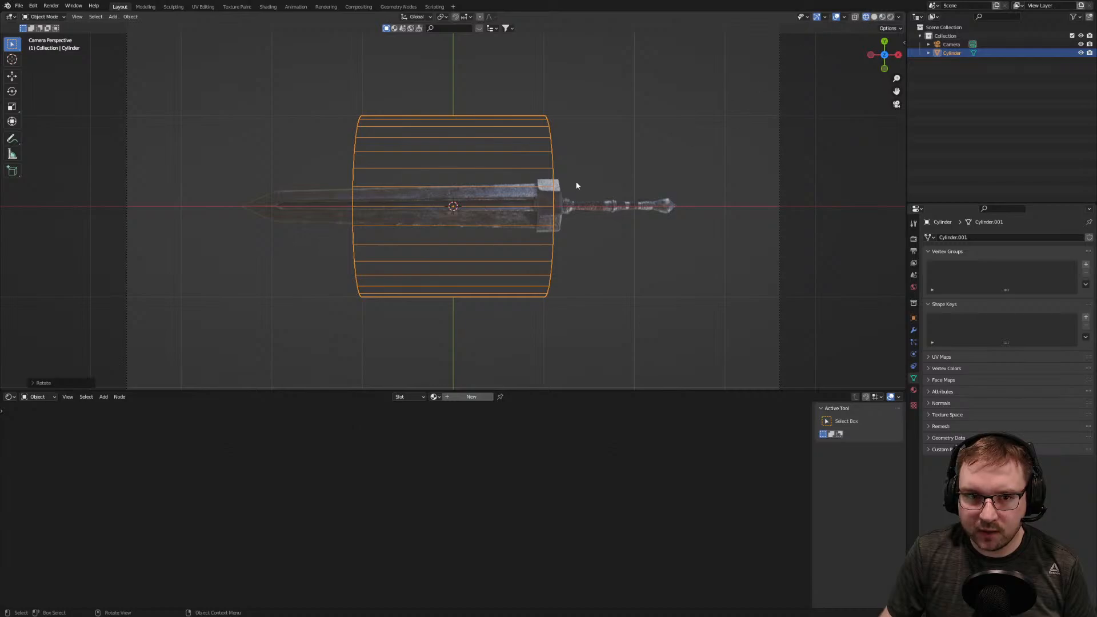
key("s")
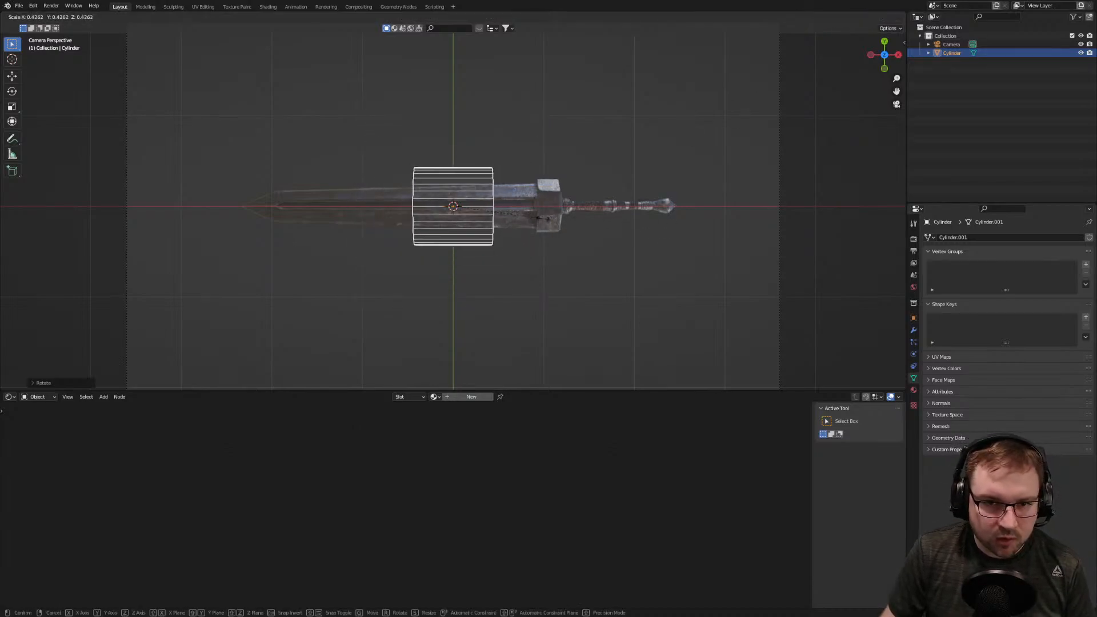
left_click(483, 217)
scroll(483, 217, "up", 4)
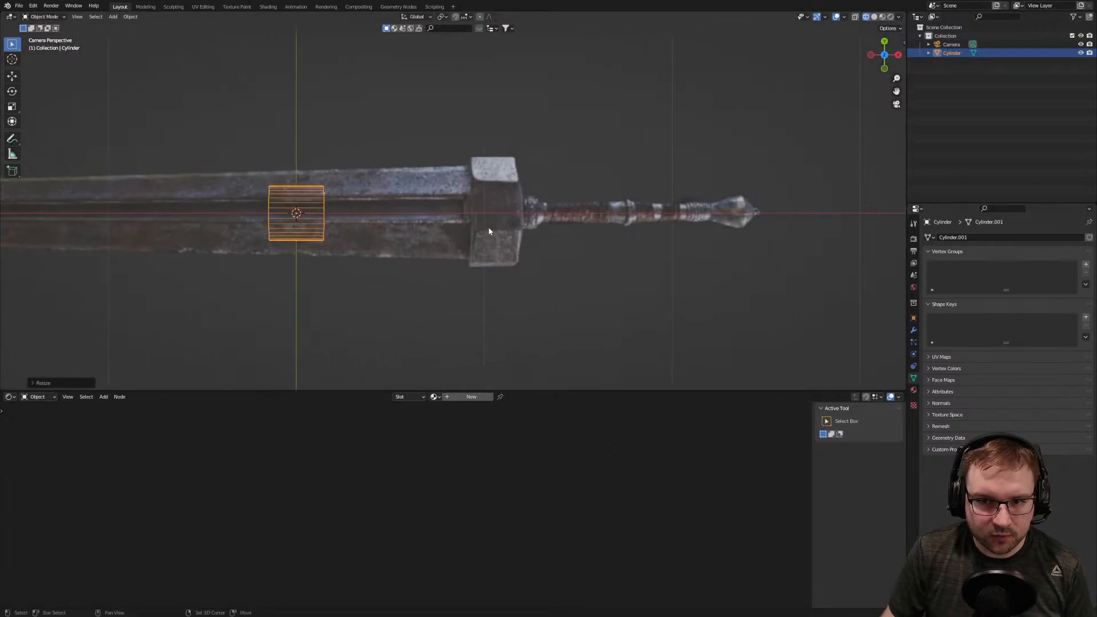
key("g")
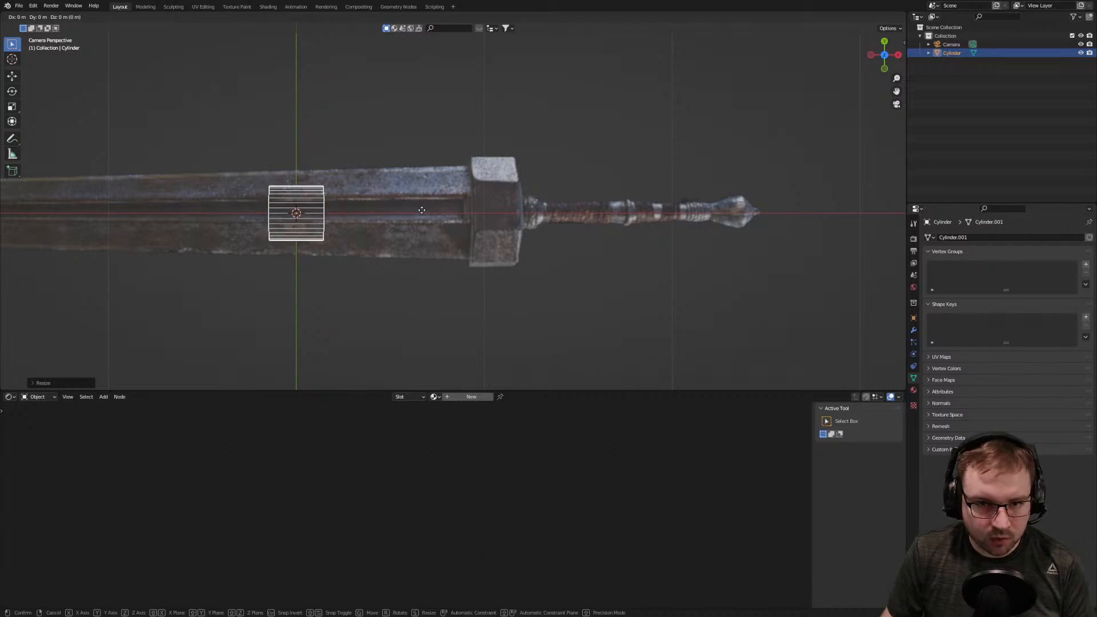
key("x")
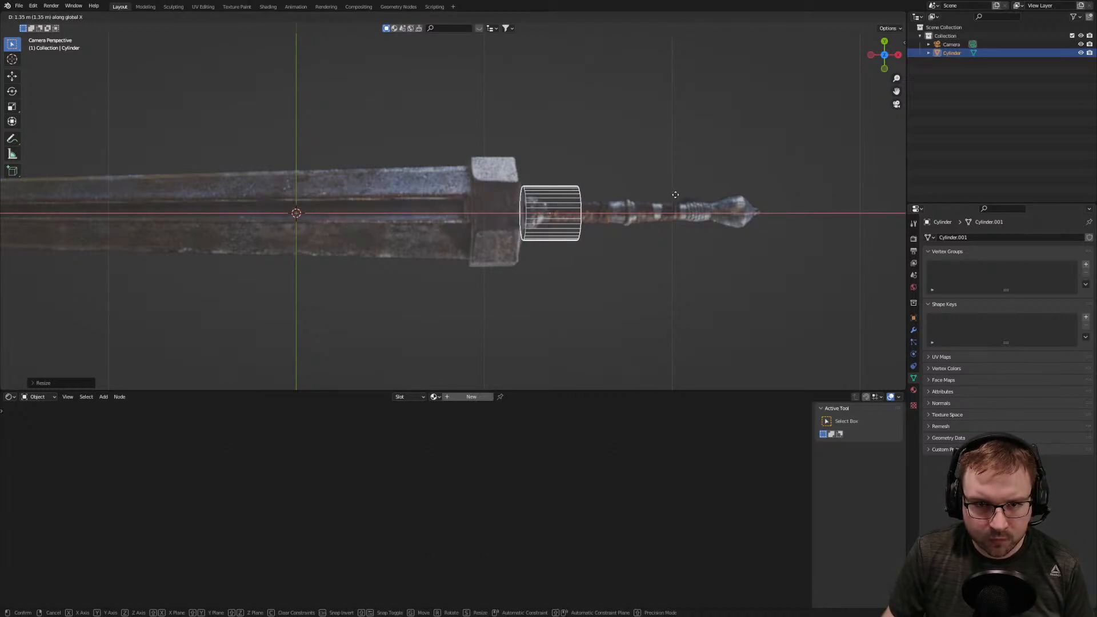
left_click(665, 199)
Refine the cylinder's X position and size so it starts against the guard and closely matches the grip's flared collar
scroll(639, 232, "up", 6)
middle_click_drag(595, 233, 456, 228, "shift")
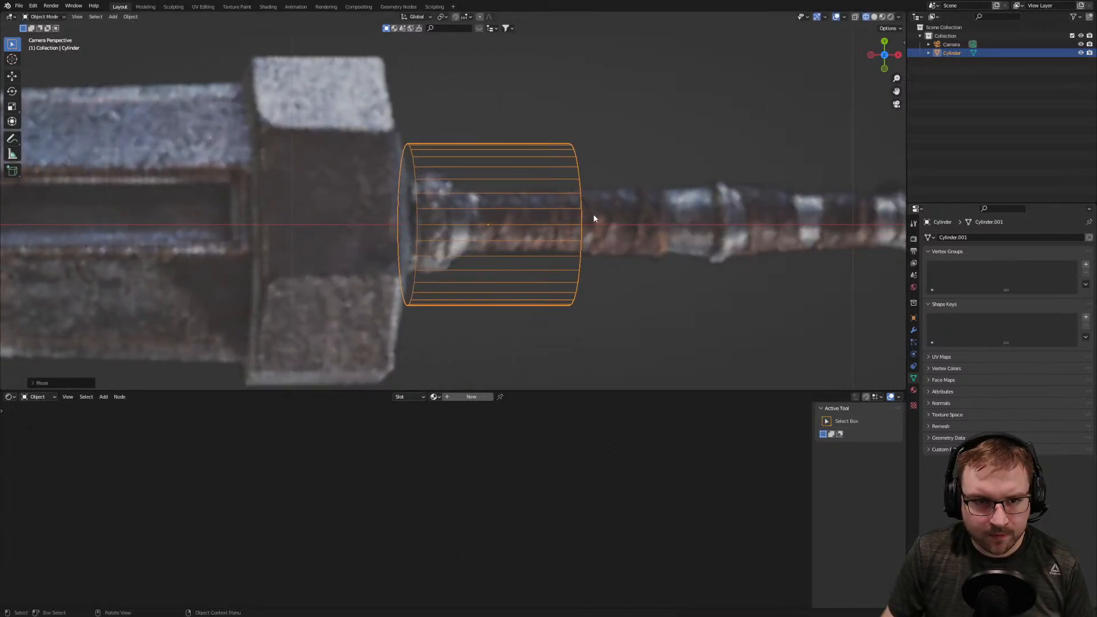
key("g")
key("x")
left_click(536, 228)
key("s")
left_click(561, 214)
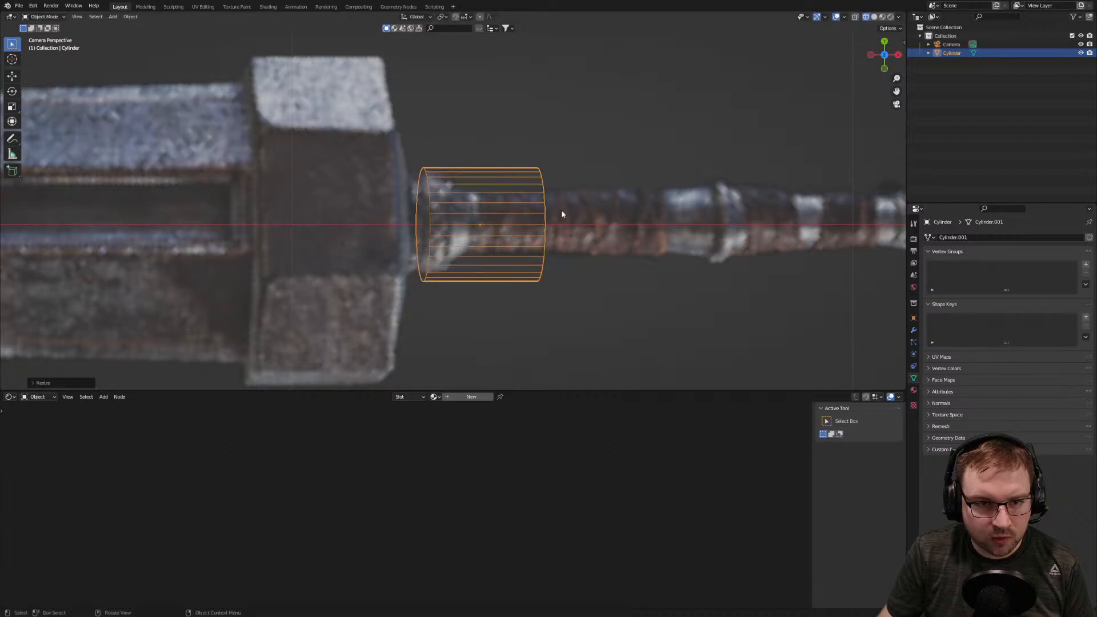
key("g")
key("x")
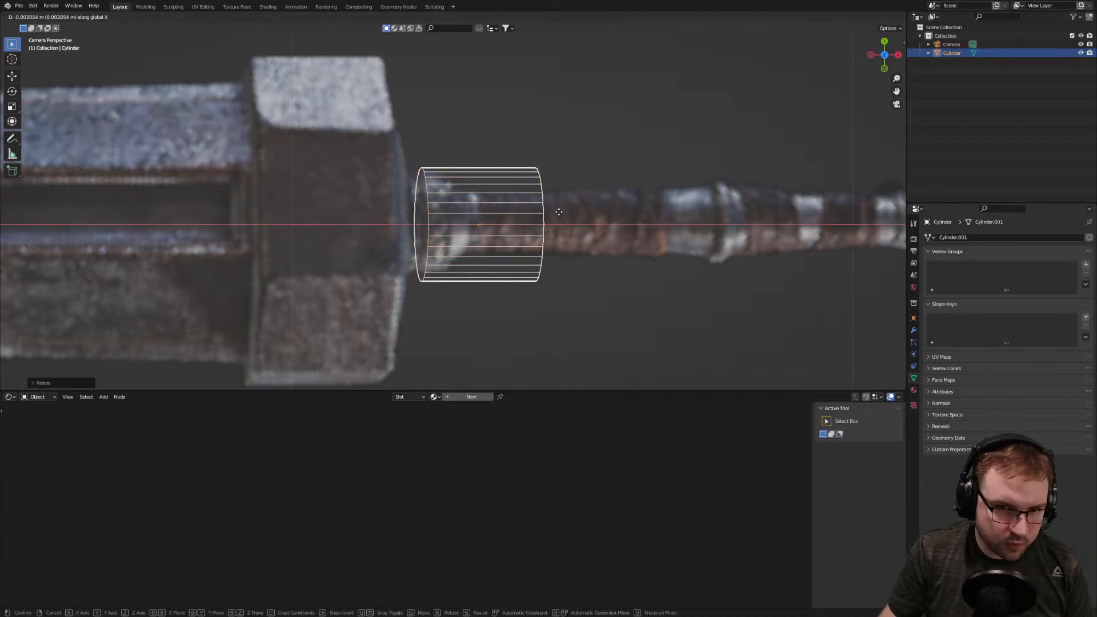
key("s")
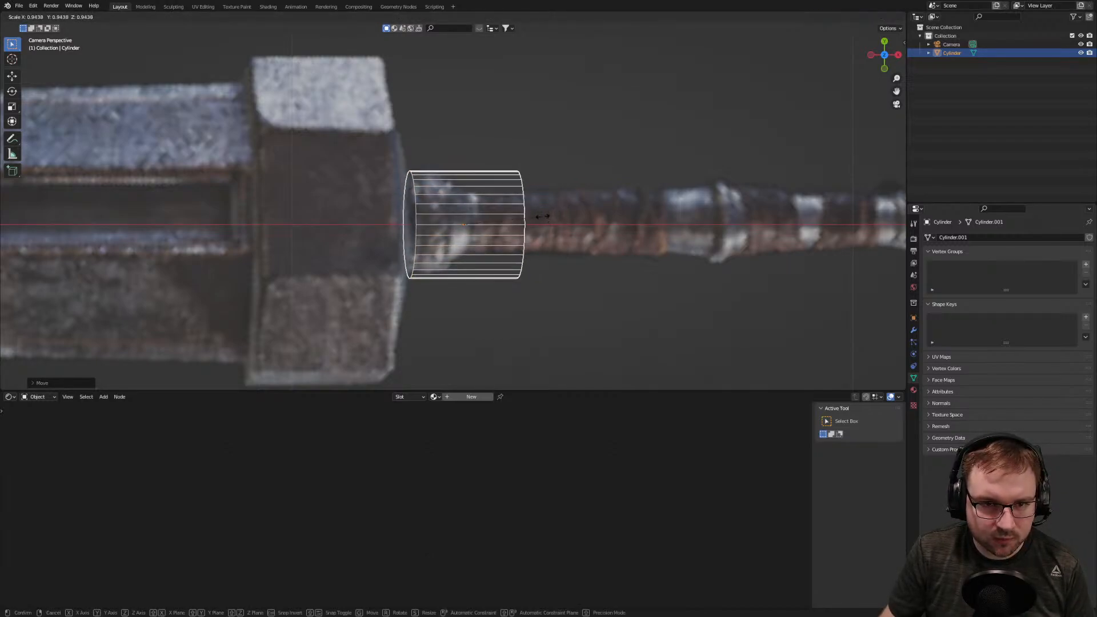
left_click(542, 216)
scroll(566, 236, "down", 5)
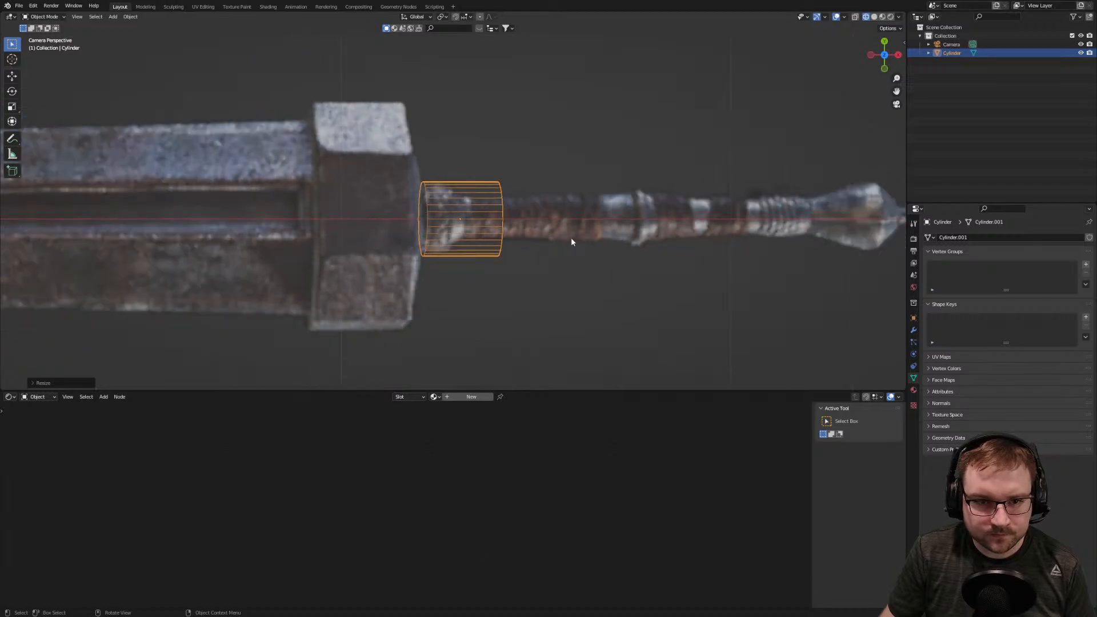
Add two evenly spaced loop cuts around the cylinder in Edit Mode
scroll(542, 240, "up", 8)
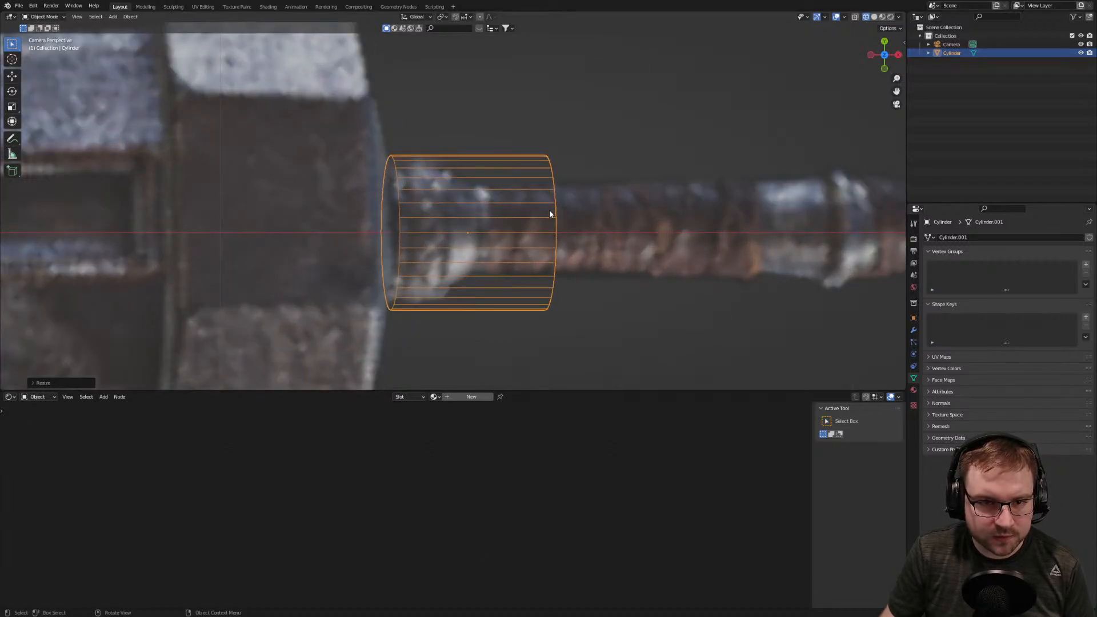
key("Tab")
left_click_drag(495, 122, 616, 321)
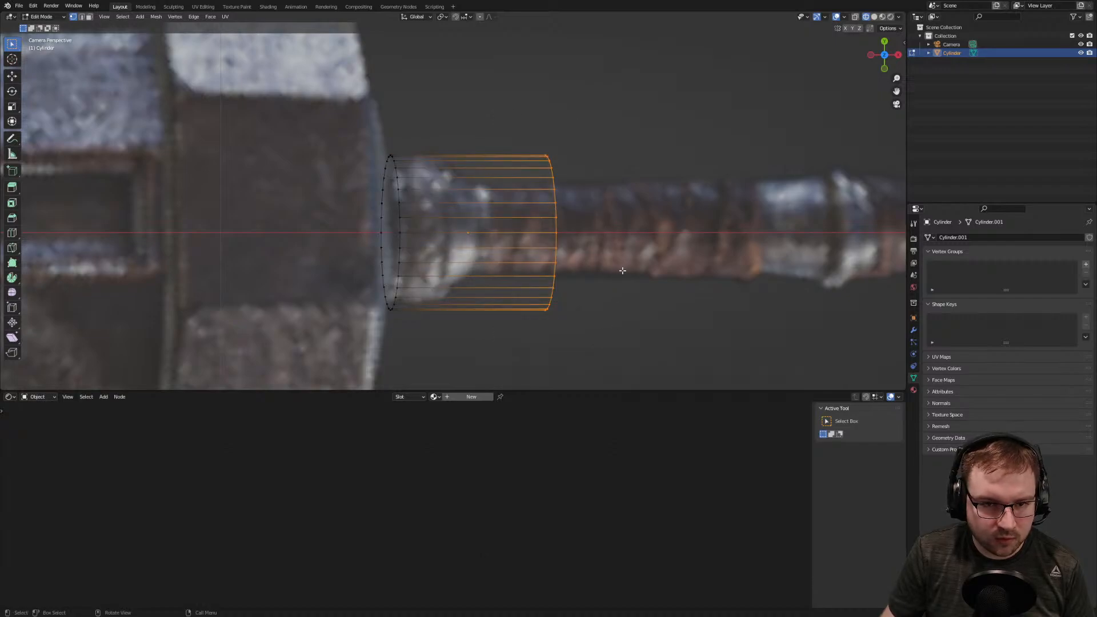
key("ctrl+r")
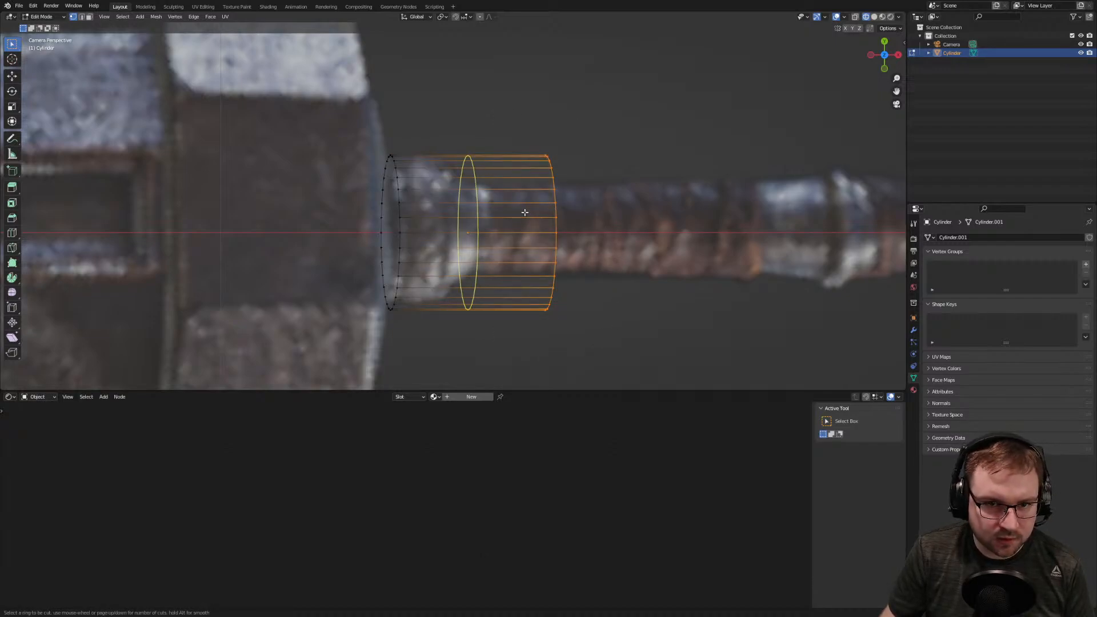
scroll(524, 212, "up", 1)
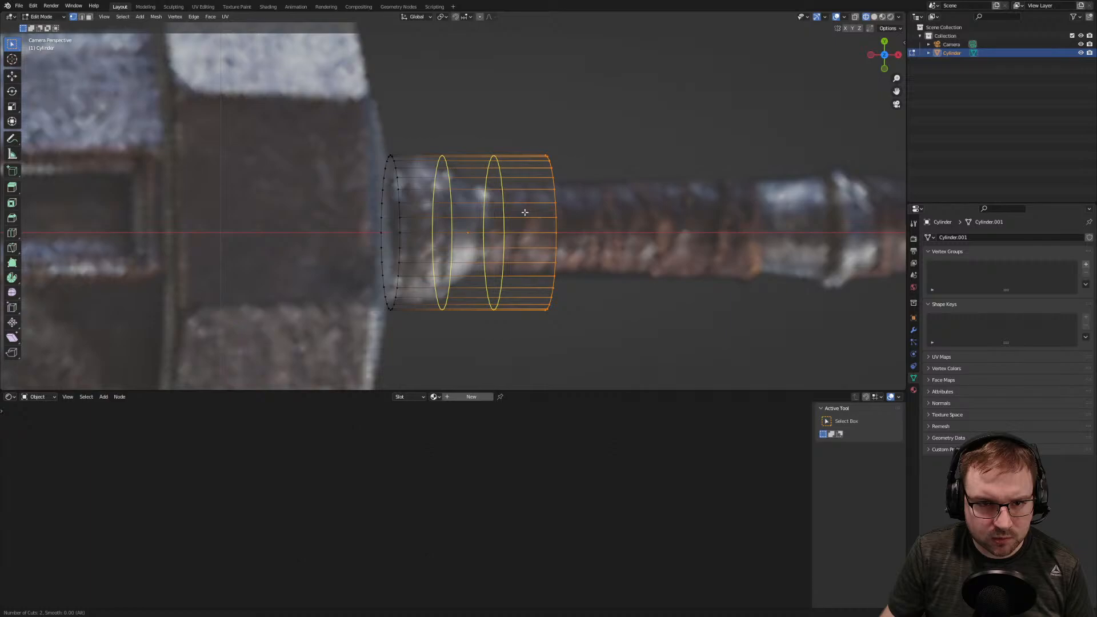
left_click(524, 212)
right_click(524, 212)
left_click_drag(422, 132, 491, 348)
key("s")
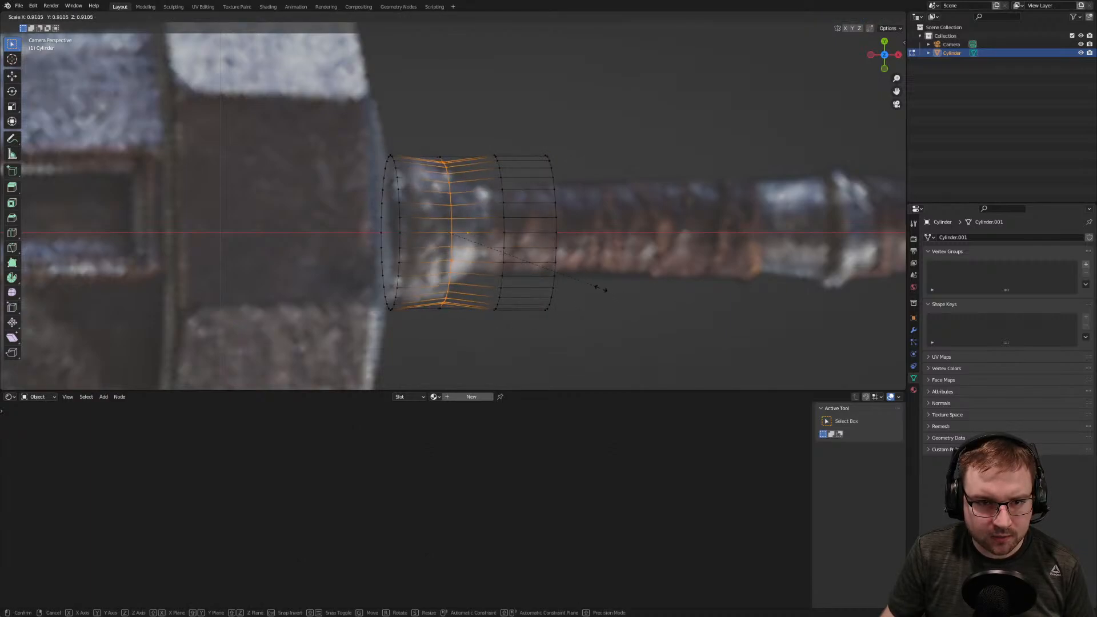
left_click(600, 289)
Turn on X-ray and scale the edge loop nearer the guard to about 0.92 to follow the collar's outline
left_click(856, 17)
left_click_drag(416, 136, 476, 344)
key("s")
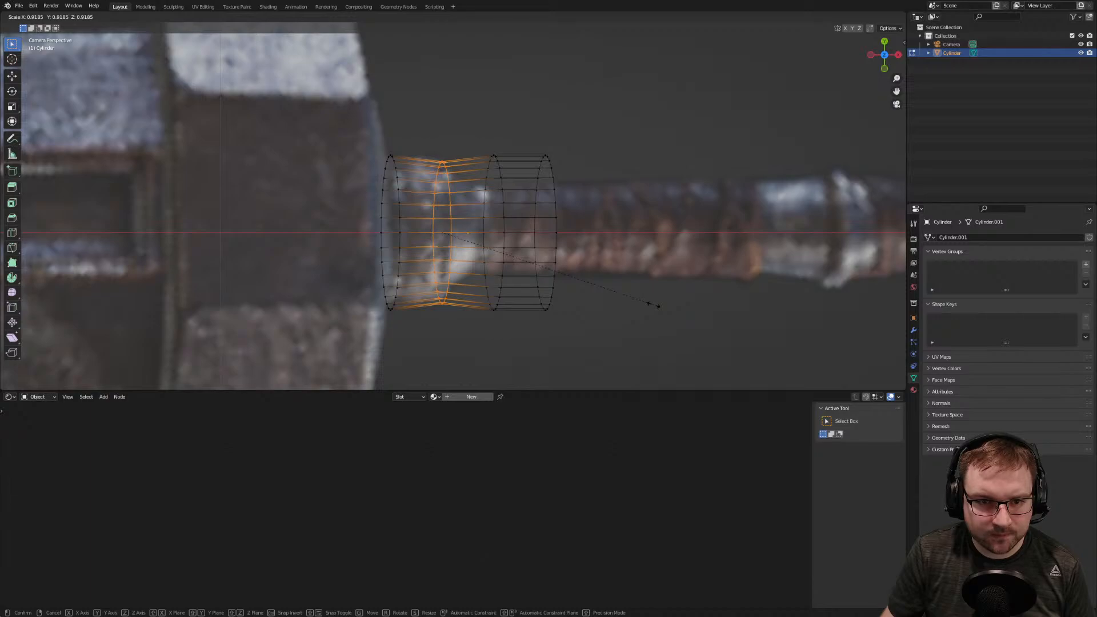
left_click(653, 305)
Scale down the cylinder's two edge rings farthest from the guard together to match the grip's thickness
left_click_drag(455, 139, 648, 380)
key("s")
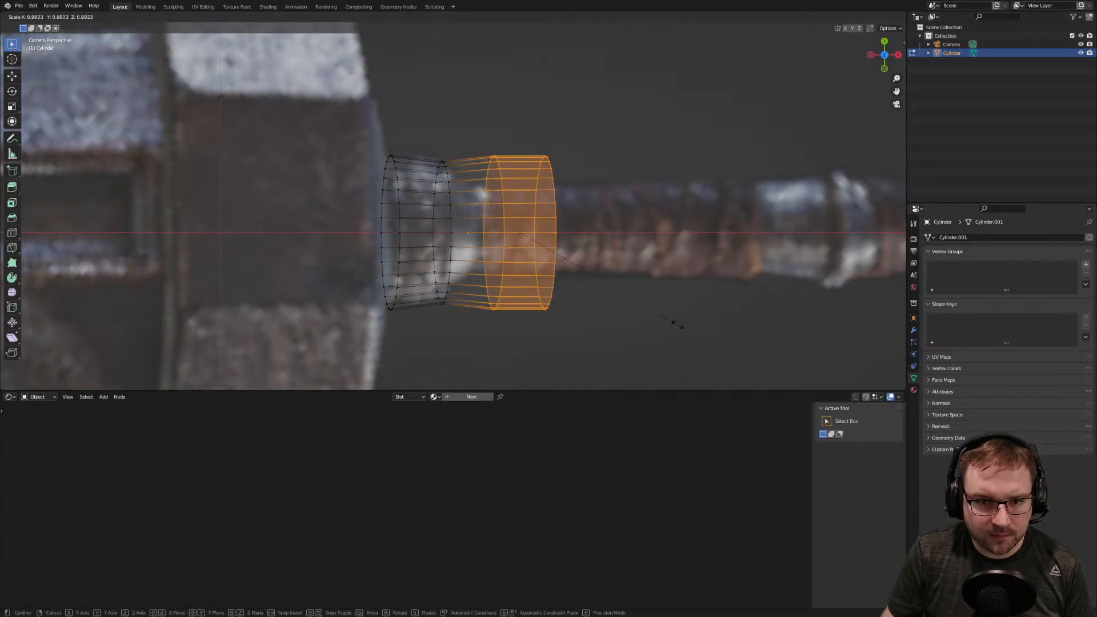
left_click(608, 301)
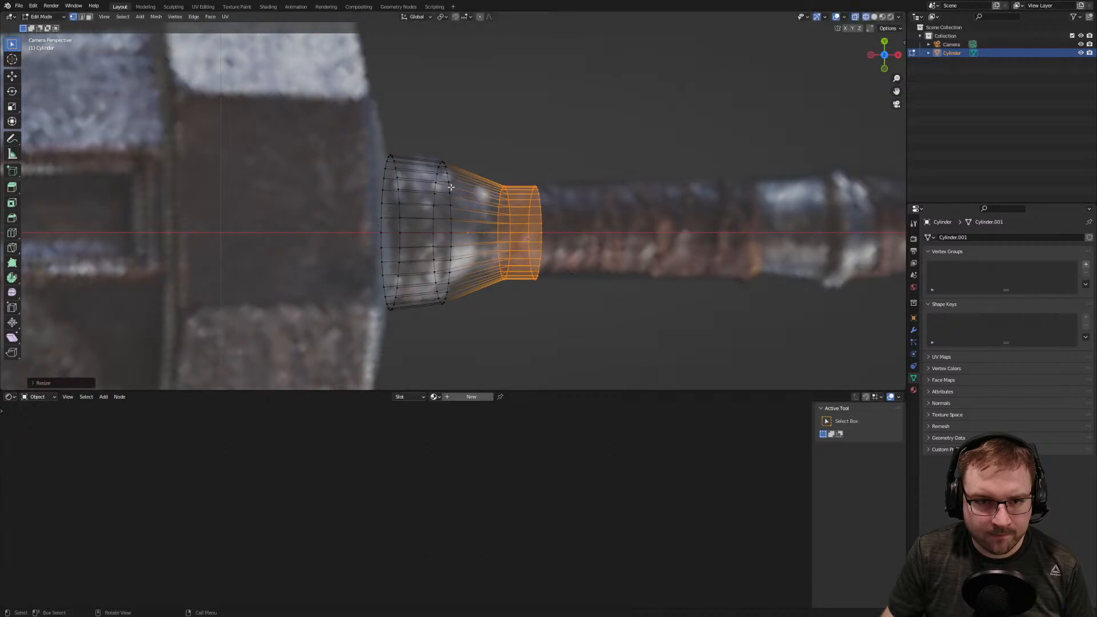
Add a centred loop cut in the cylinder's tapered section and scale it to about 0.82 to fit the collar's neck
key("ctrl+r")
left_click(468, 182)
right_click(469, 182)
key("s")
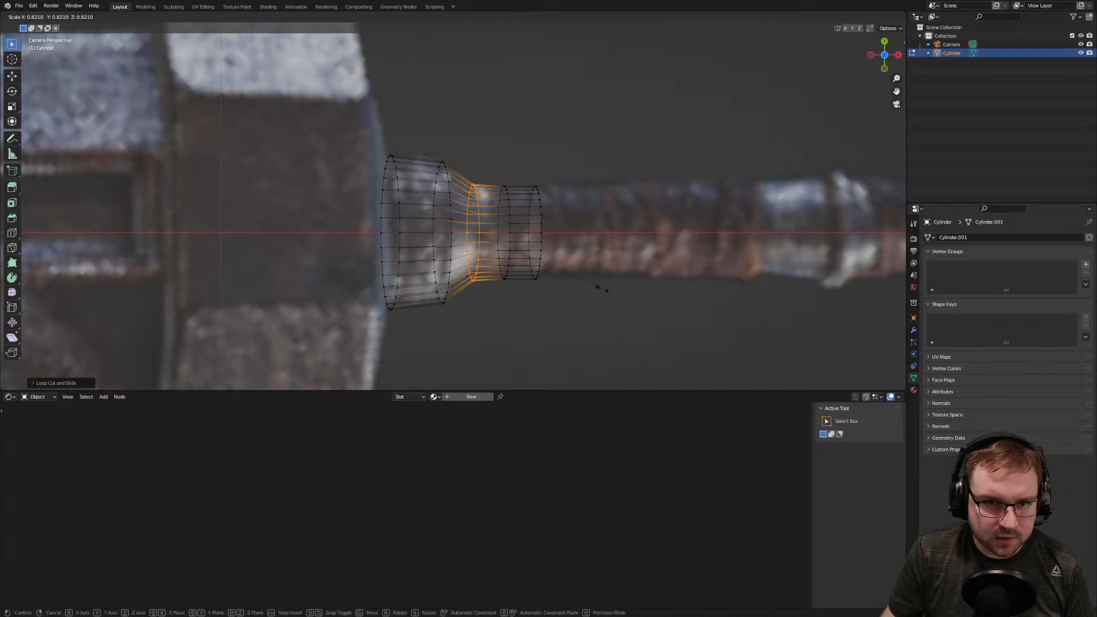
left_click(602, 288)
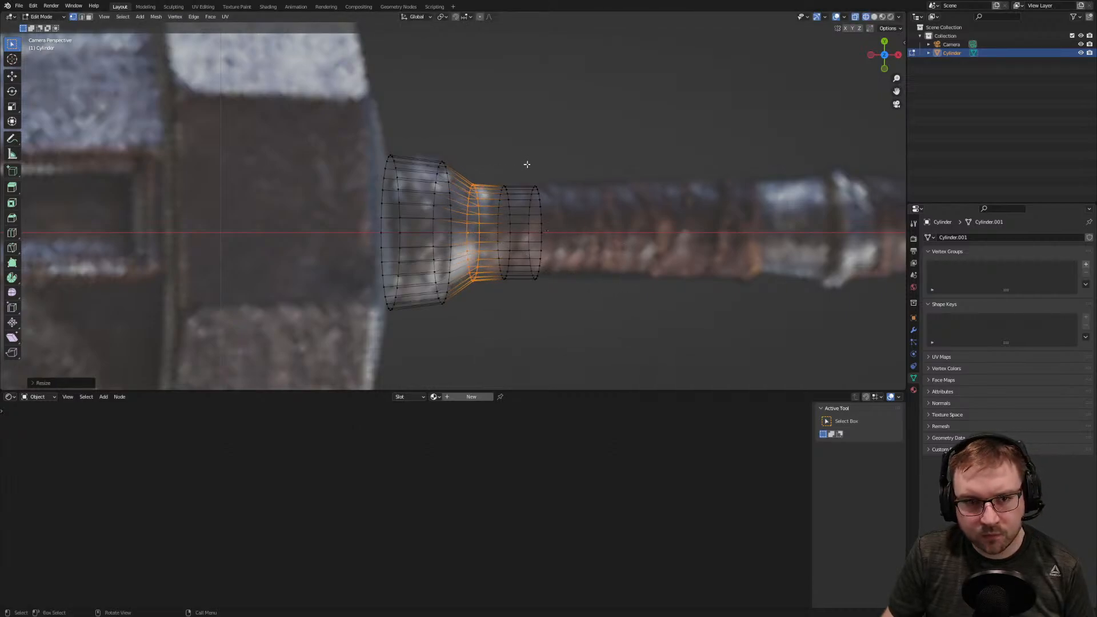
Show additional restriction toggles in the Outliner, including Disable in Viewports
scroll(531, 243, "down", 5)
scroll(536, 257, "up", 4)
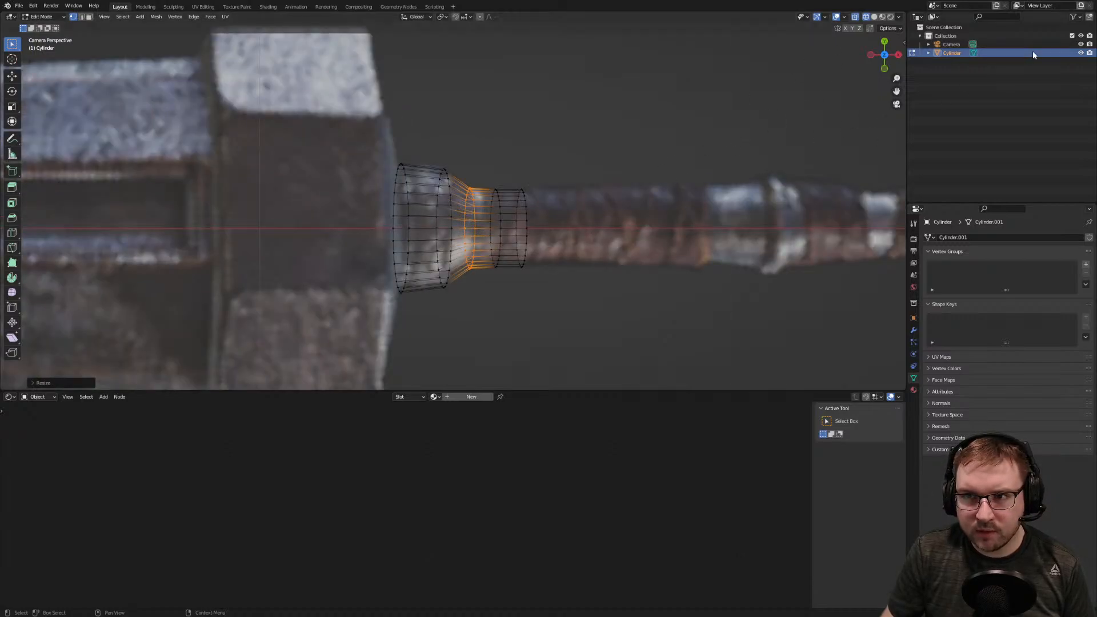
left_click(1072, 17)
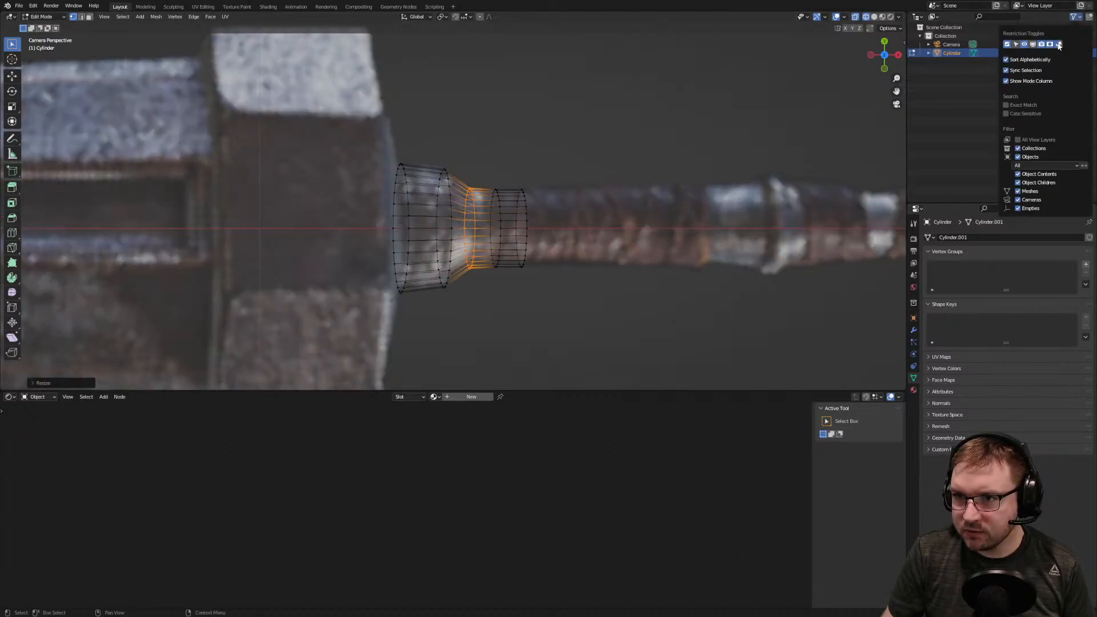
left_click(1033, 46)
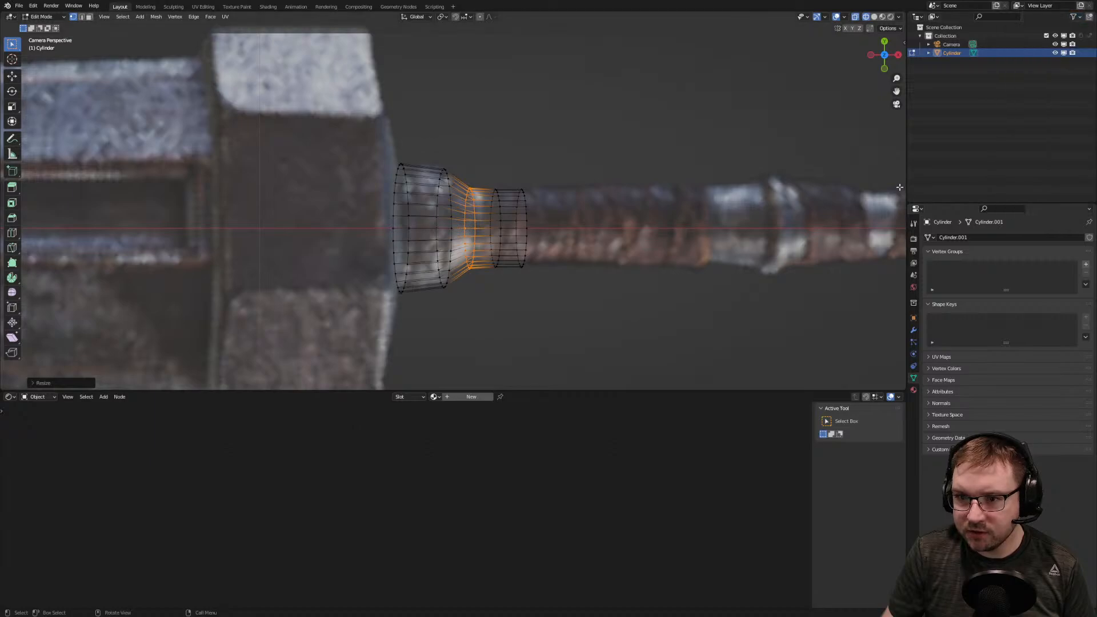
Return to Object Mode, select the camera, and set its TransSword.png background image opacity to 1.000
scroll(705, 232, "down", 8)
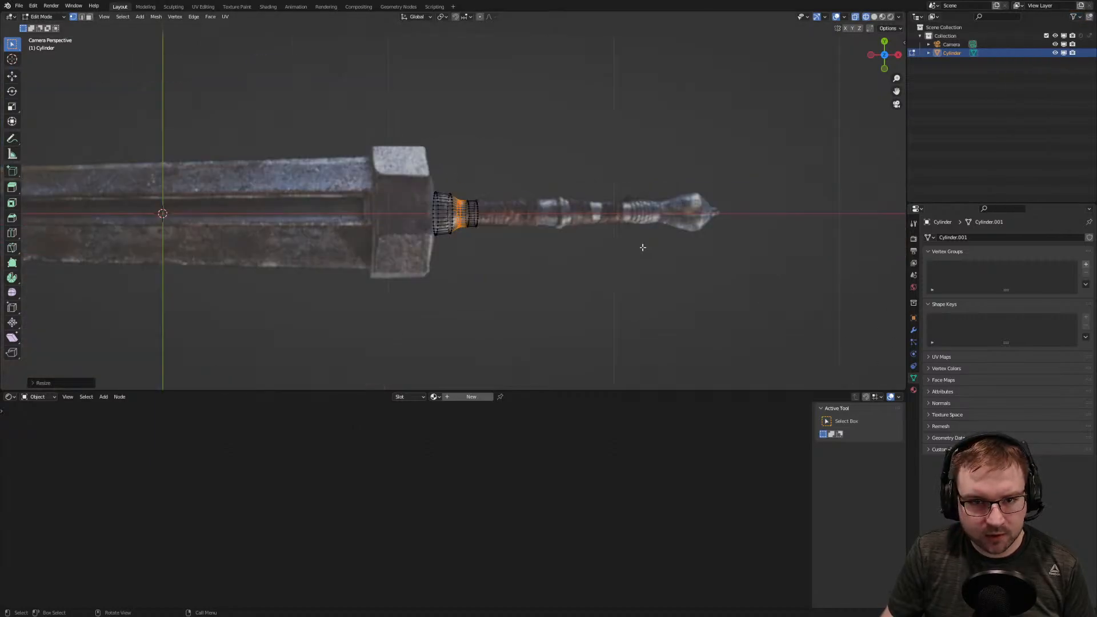
key("Tab")
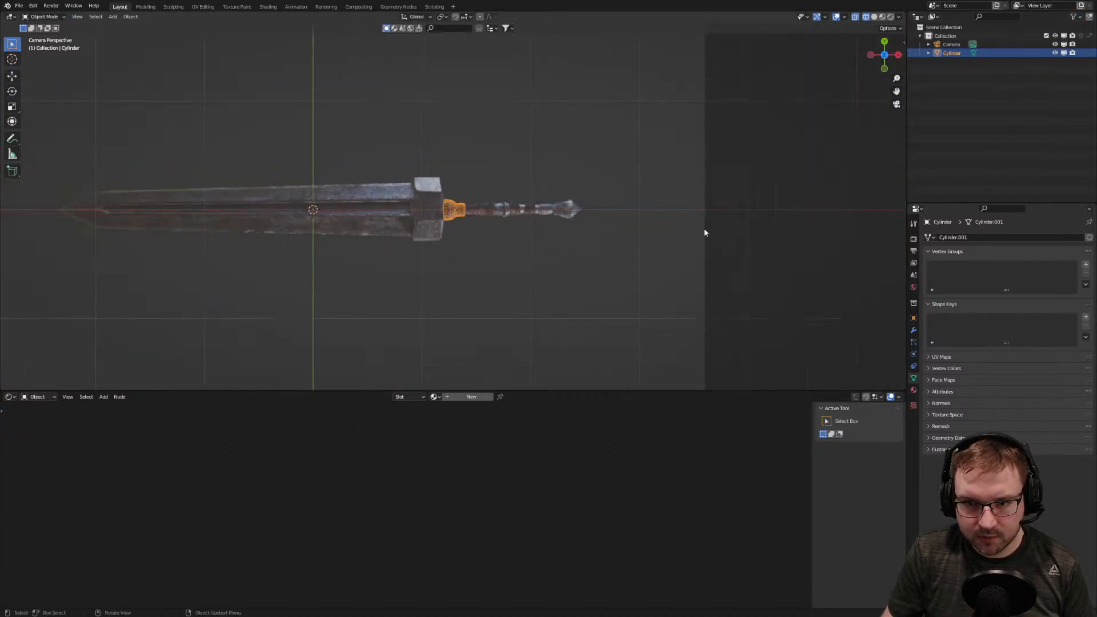
left_click(704, 232)
scroll(507, 255, "up", 6)
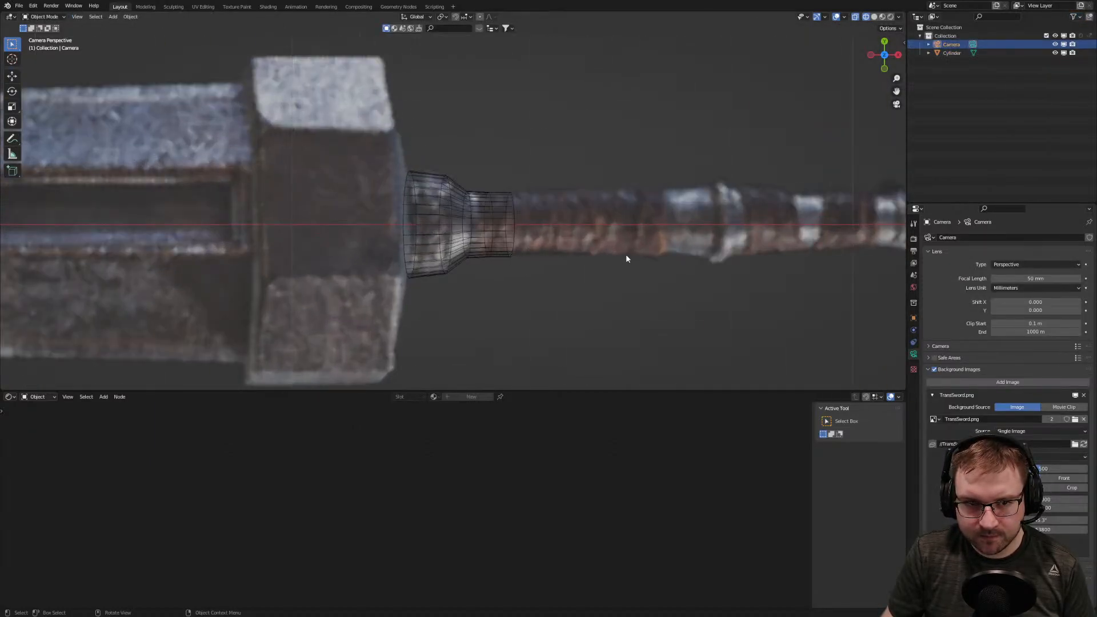
left_click_drag(1036, 468, 1085, 469)
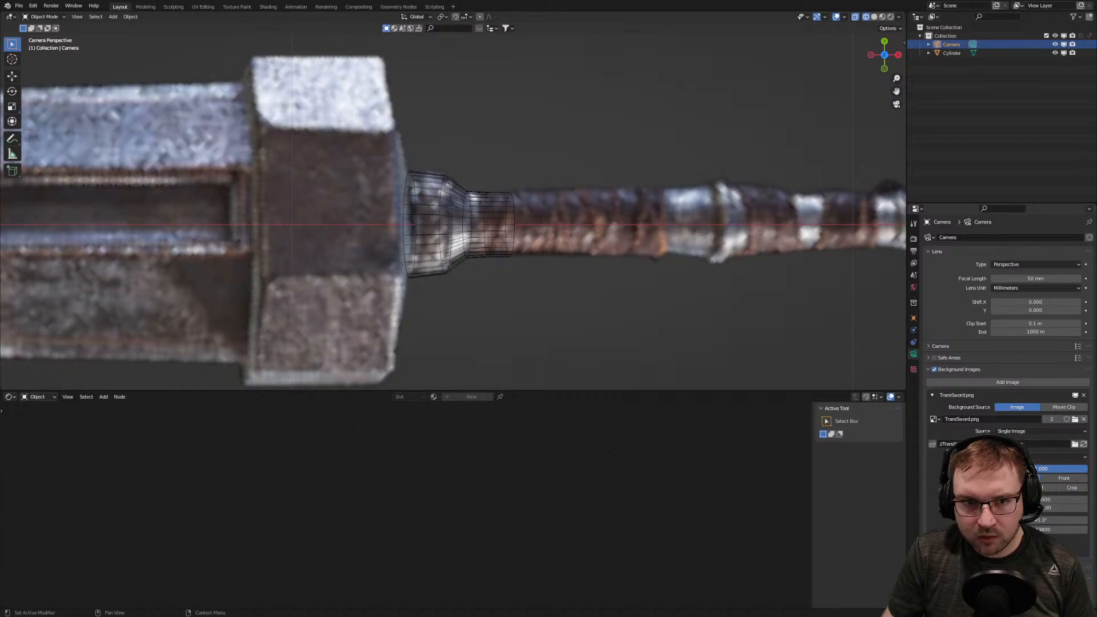
scroll(641, 327, "up", 6)
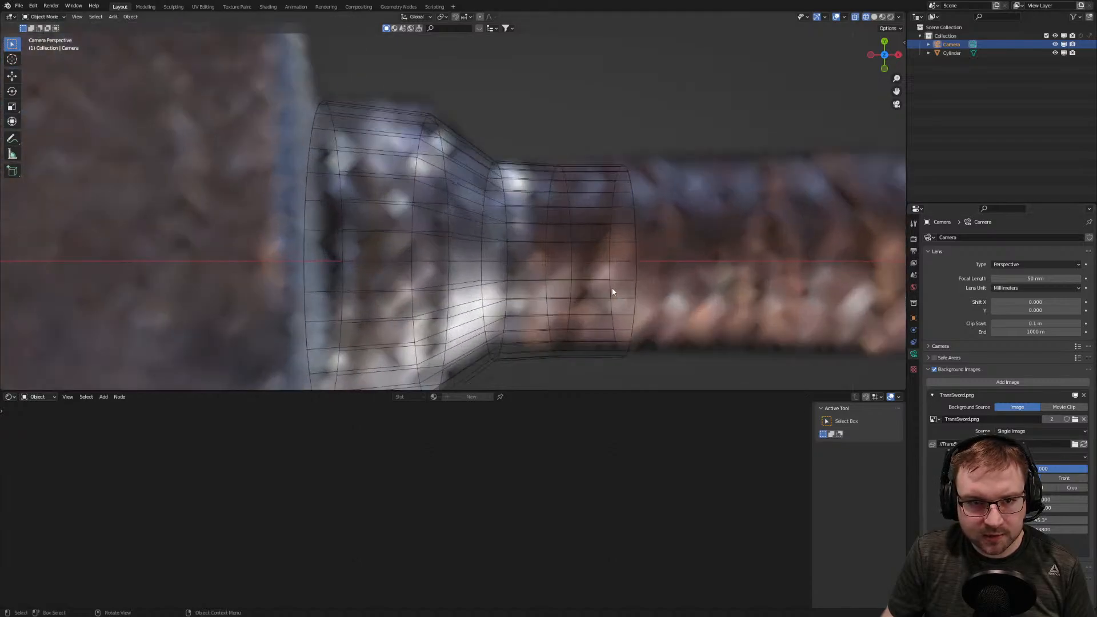
scroll(612, 292, "down", 7)
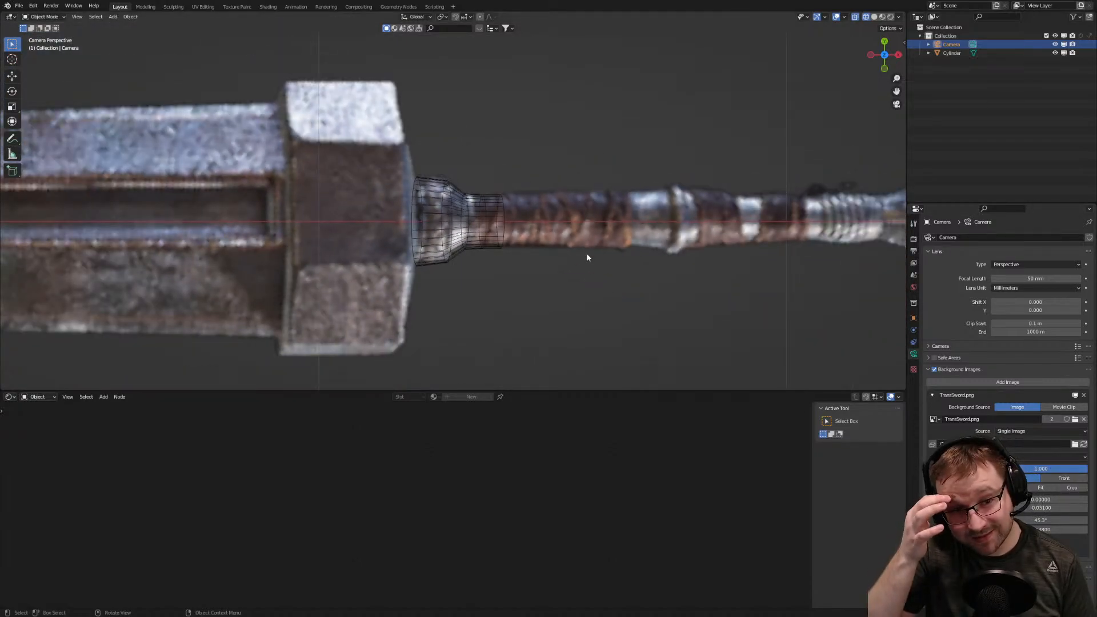
scroll(579, 168, "down", 4)
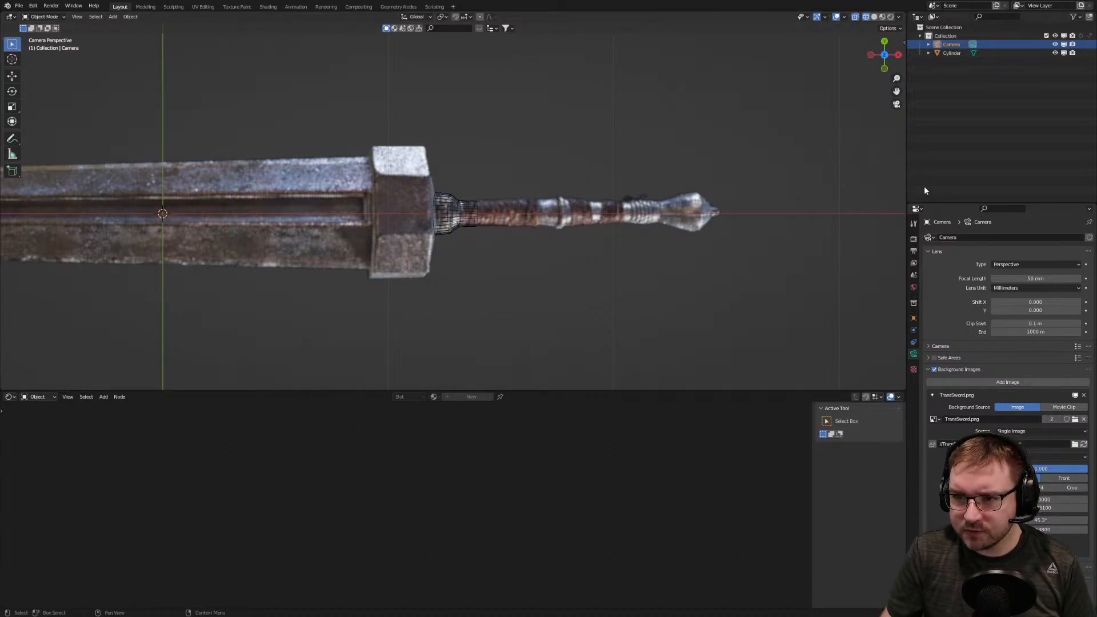
Split the 3D viewport vertically near its Outliner side and turn the new narrow area into an Image Editor
right_click(908, 169)
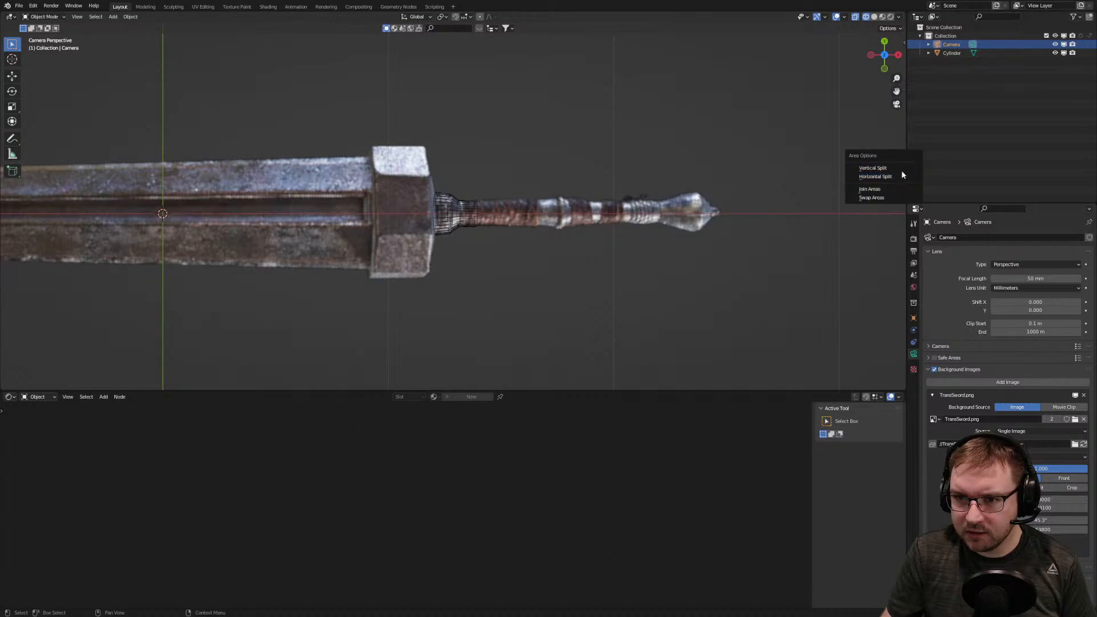
left_click(902, 169)
left_click(713, 184)
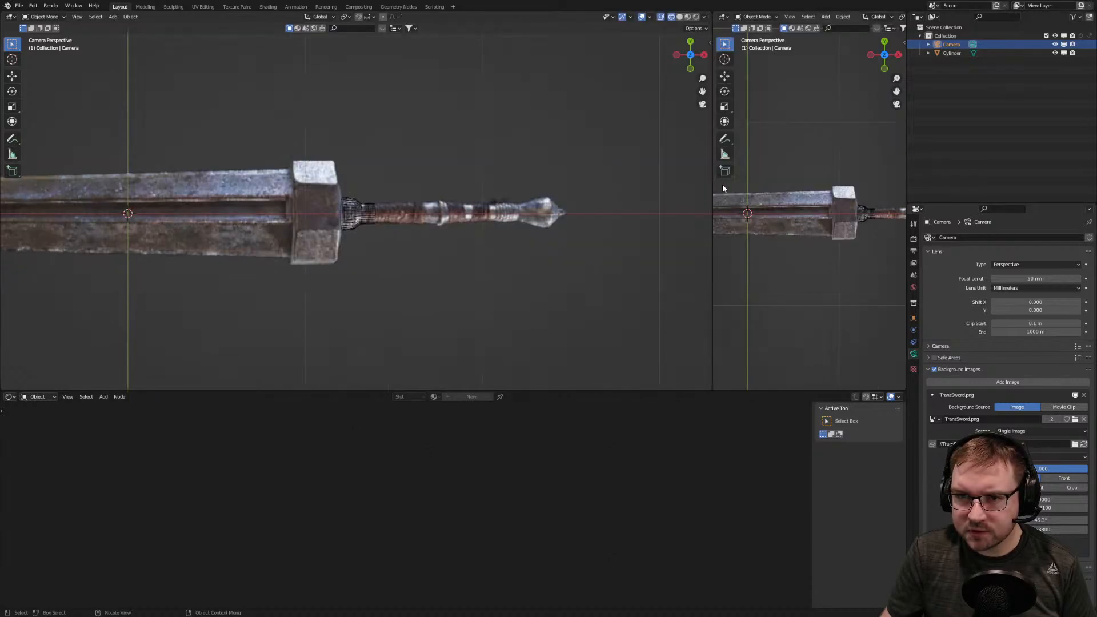
left_click(724, 17)
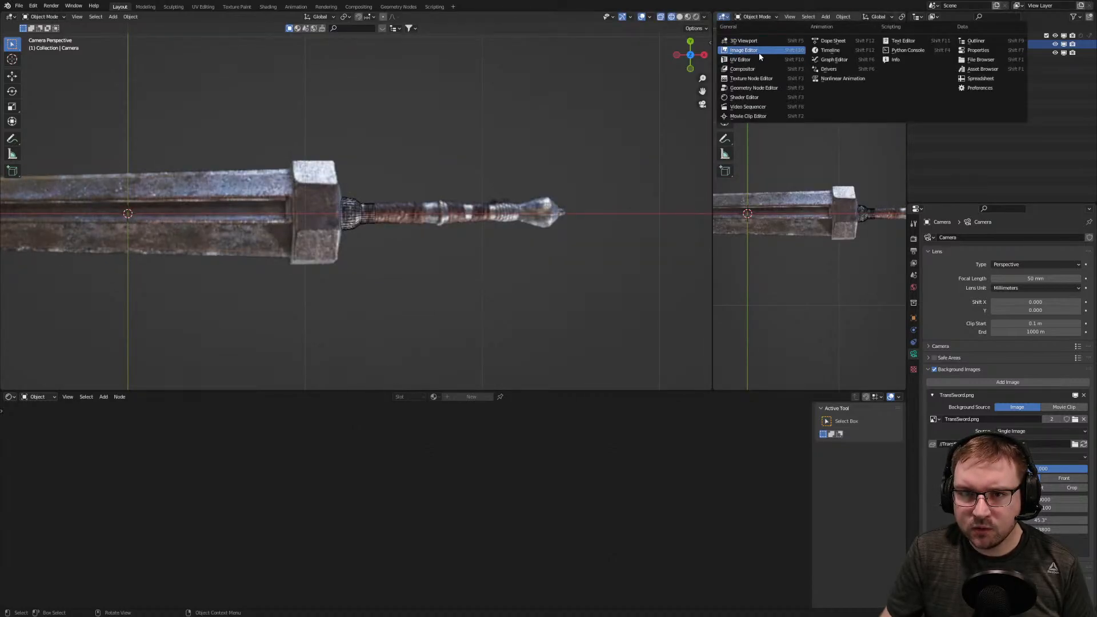
left_click(758, 50)
Open the greatsword screenshot 20220311043920688.png from the EldenRing Screenshots folder in the Image Editor
left_click(862, 17)
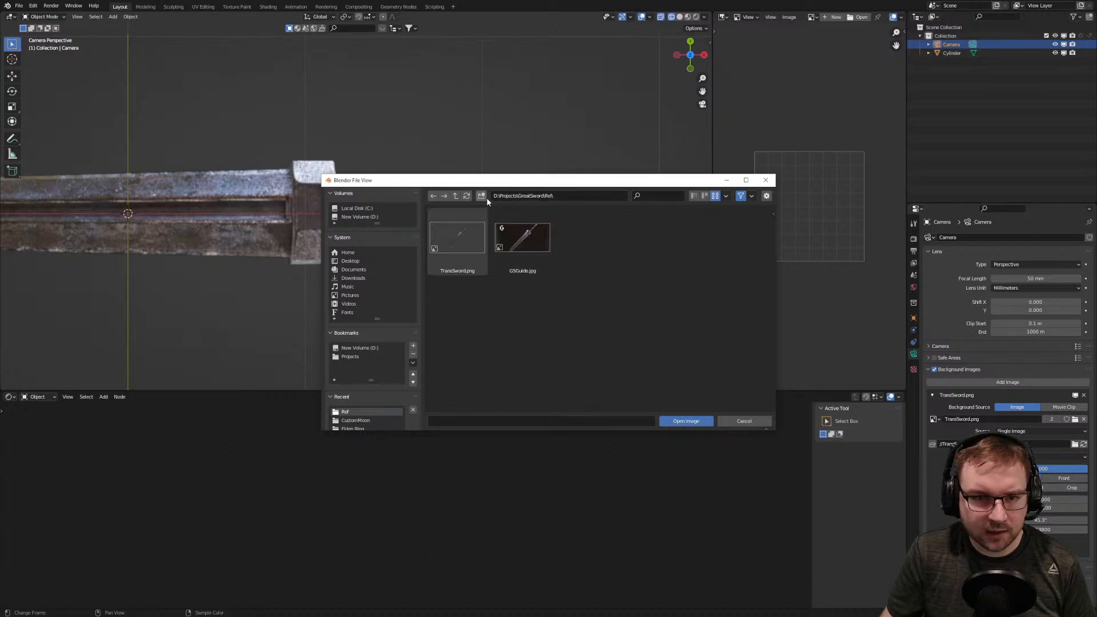
left_click(456, 196)
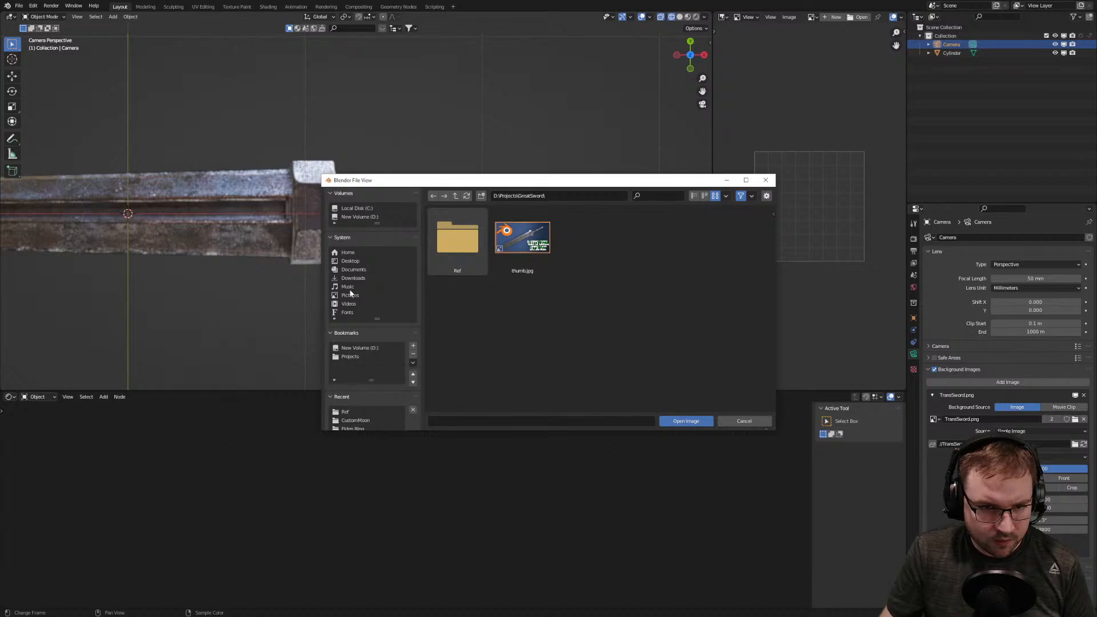
scroll(354, 311, "down", 3)
left_click(353, 361)
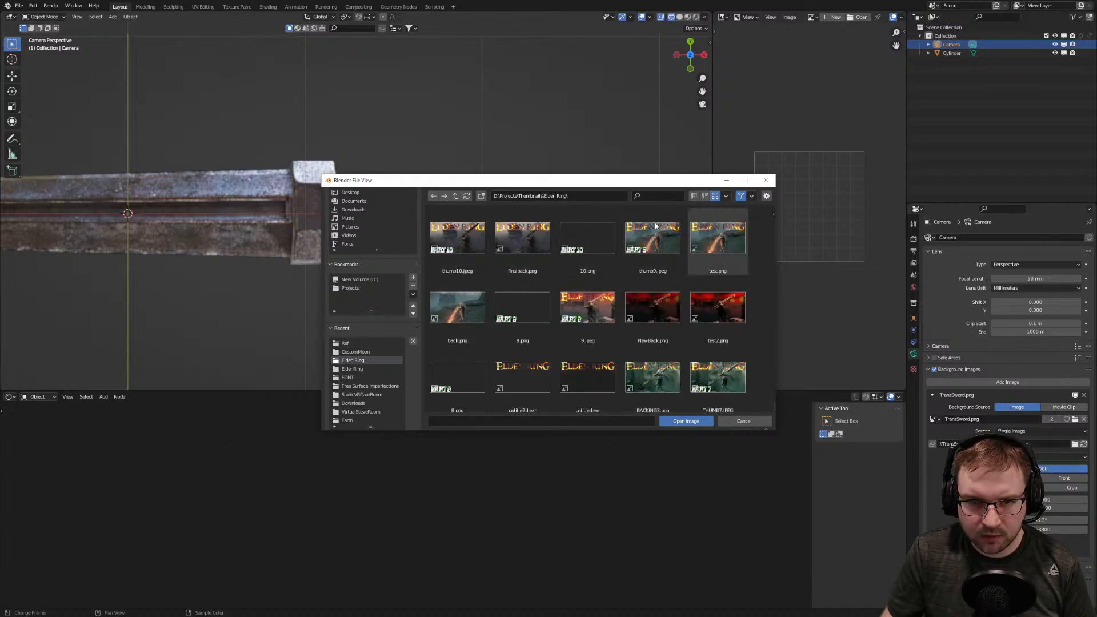
left_click(363, 369)
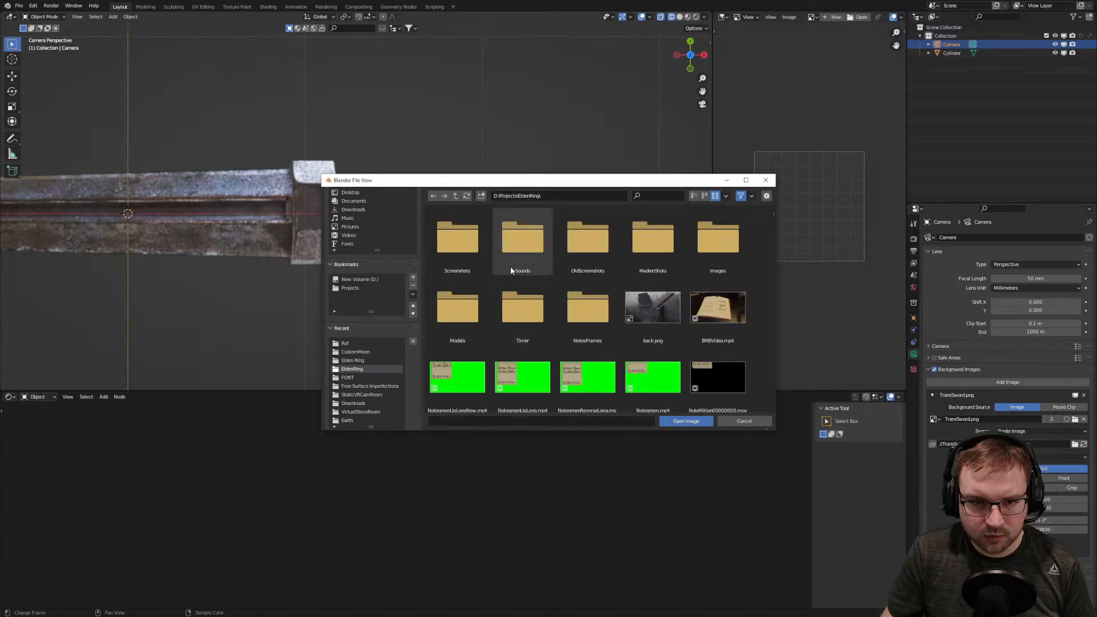
double_click(457, 235)
scroll(770, 263, "down", 2)
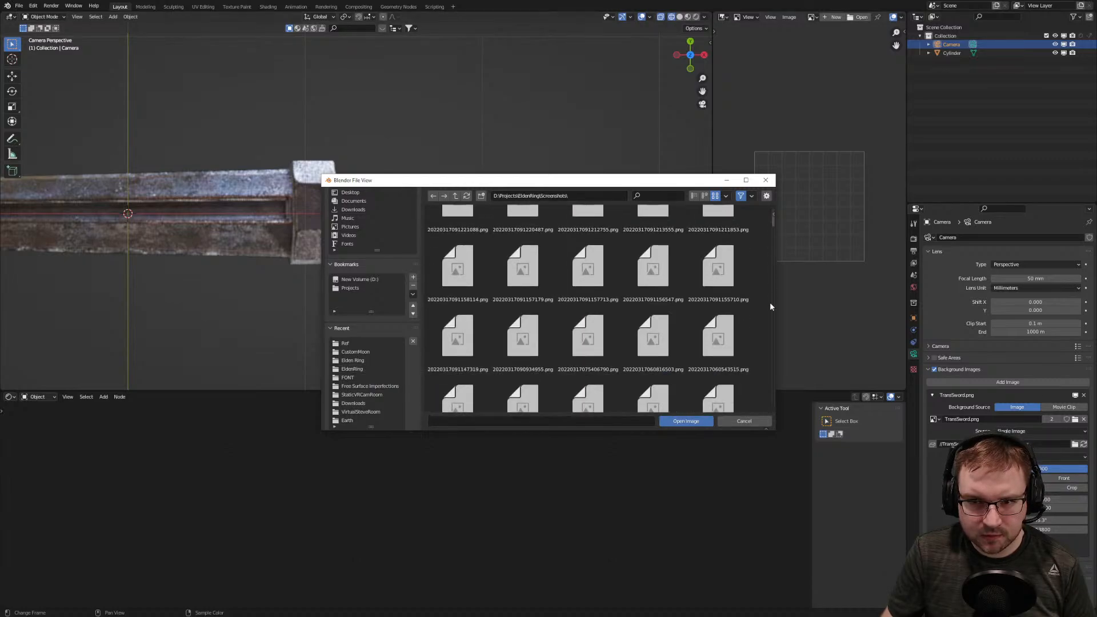
left_click_drag(774, 241, 765, 409)
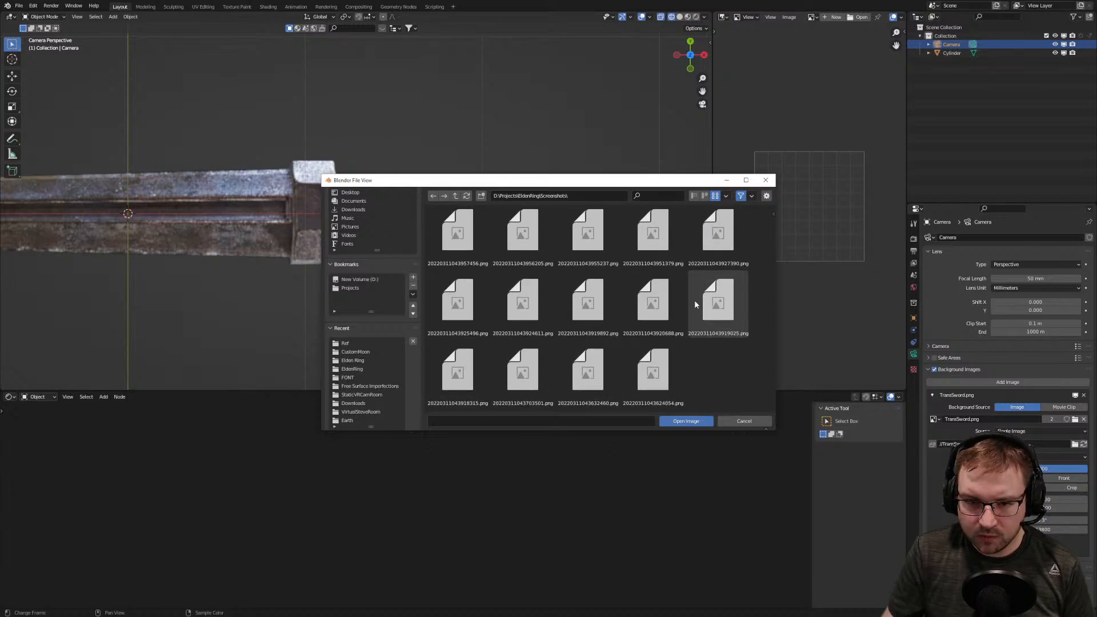
double_click(660, 313)
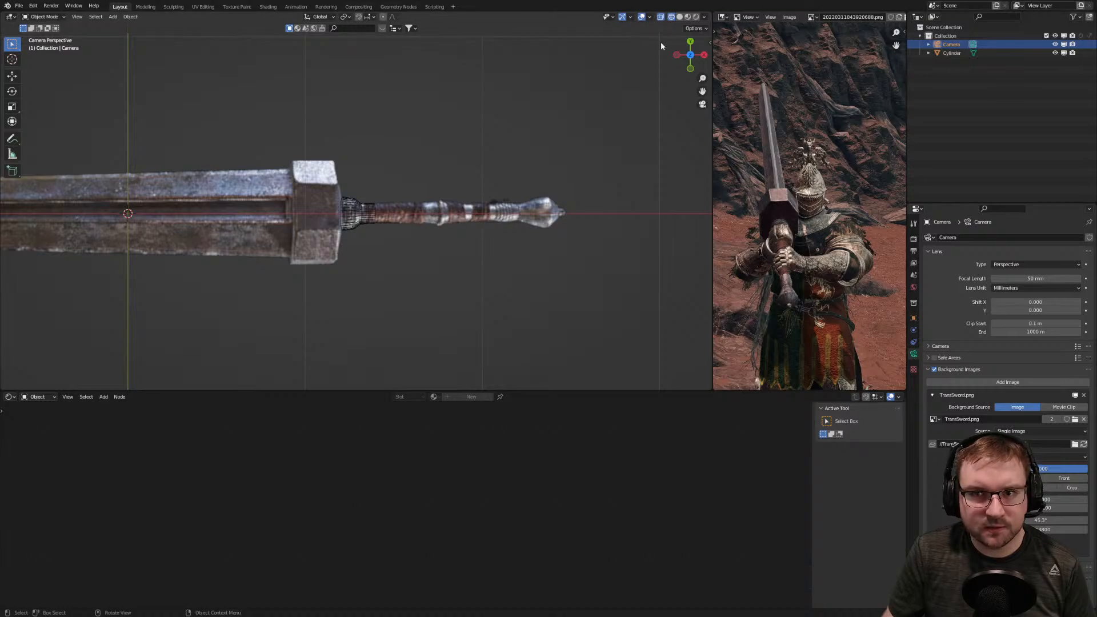
Frame the sword's pommel in the reference screenshot and narrow the Image Editor to give the 3D viewport more width
scroll(794, 209, "up", 7)
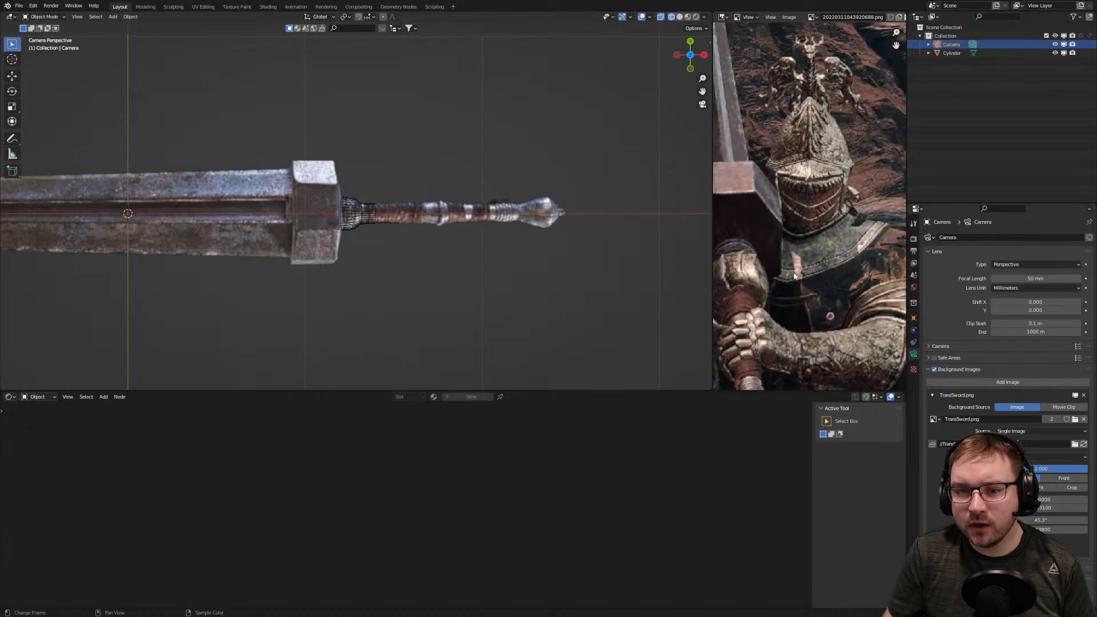
scroll(828, 262, "up", 2)
middle_click_drag(820, 246, 799, 142)
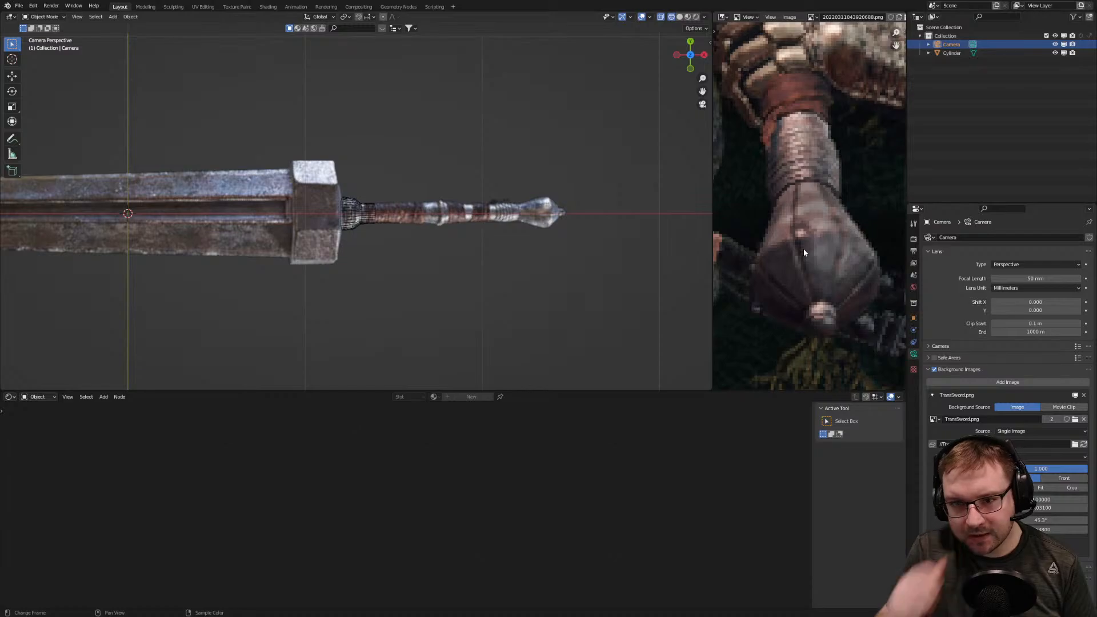
scroll(567, 224, "up", 4)
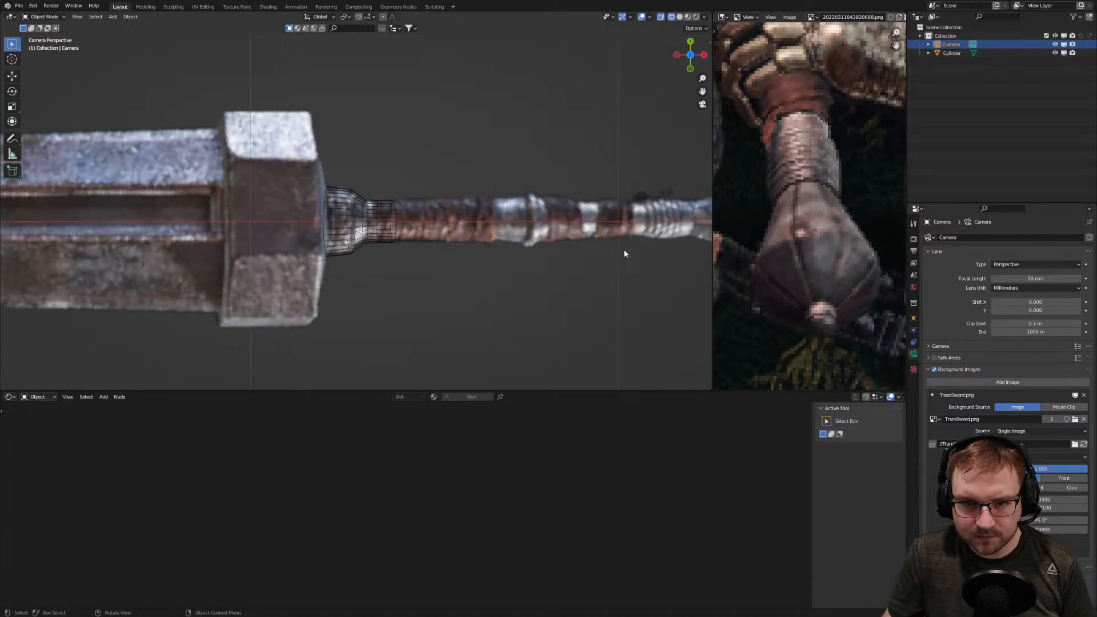
scroll(624, 253, "down", 4)
left_click_drag(714, 193, 870, 207)
Edit the cylinder's mesh and scale its end ring farthest from the guard to about 1.05 to match the grip
scroll(536, 244, "up", 8)
middle_click_drag(536, 246, 417, 261, "shift")
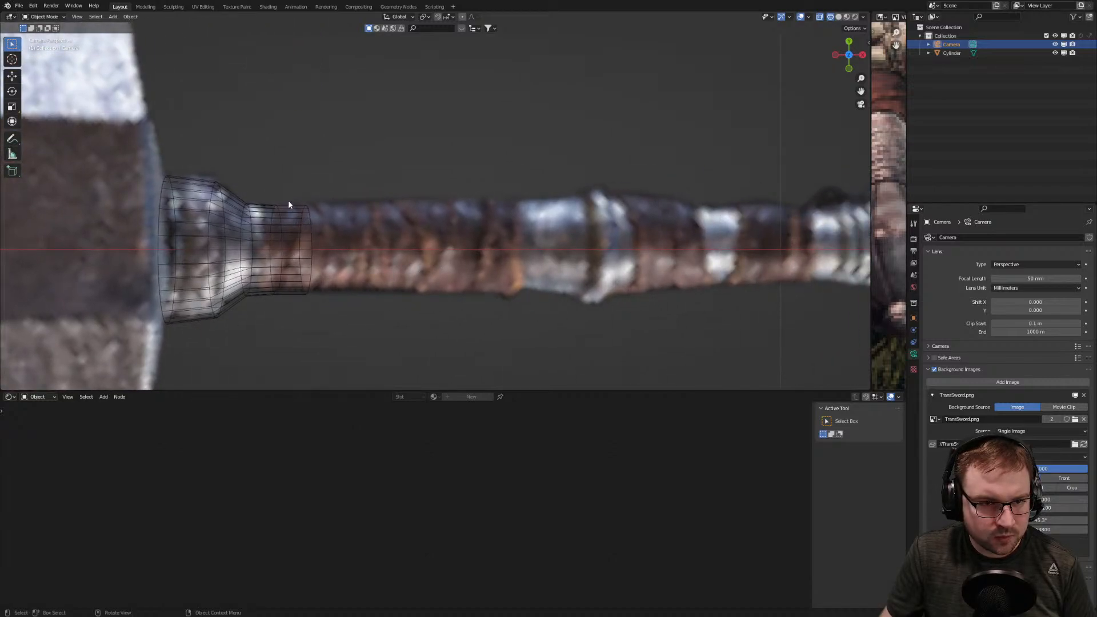
left_click(296, 233)
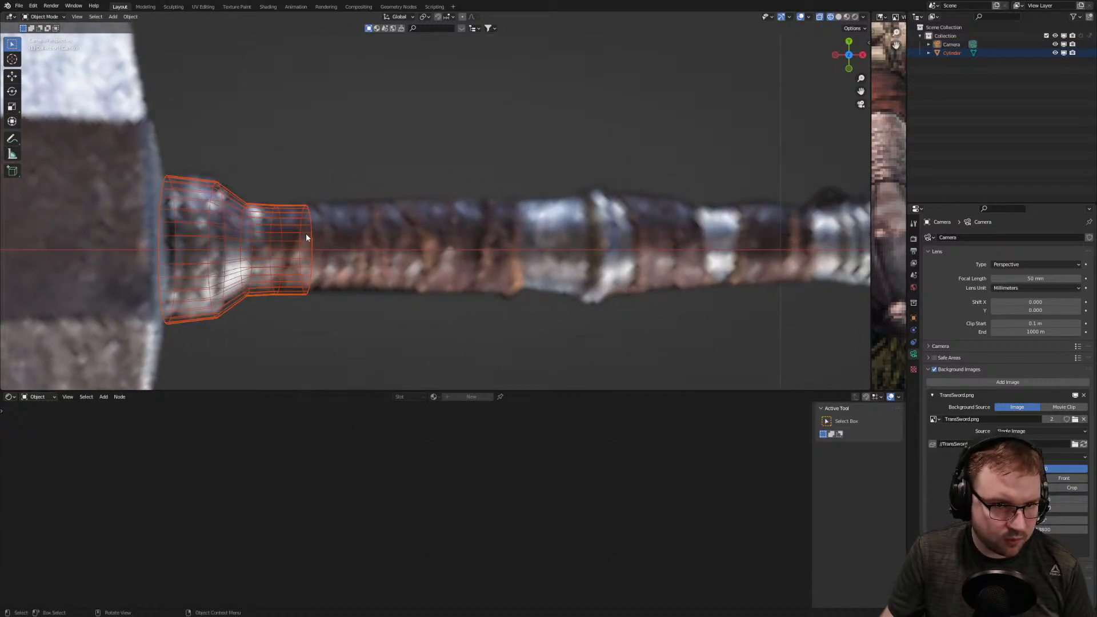
left_click(306, 233)
key("Tab")
left_click_drag(292, 193, 379, 327)
key("s")
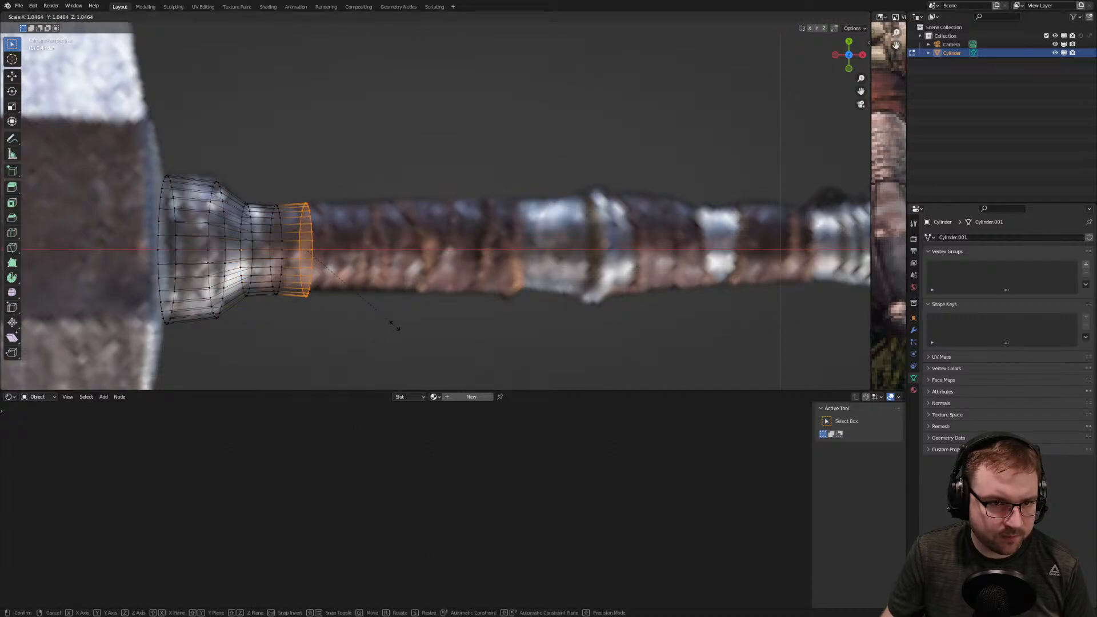
left_click(395, 326)
Move the whole cylinder mesh slightly along global Y to centre it on the reference grip
key("a")
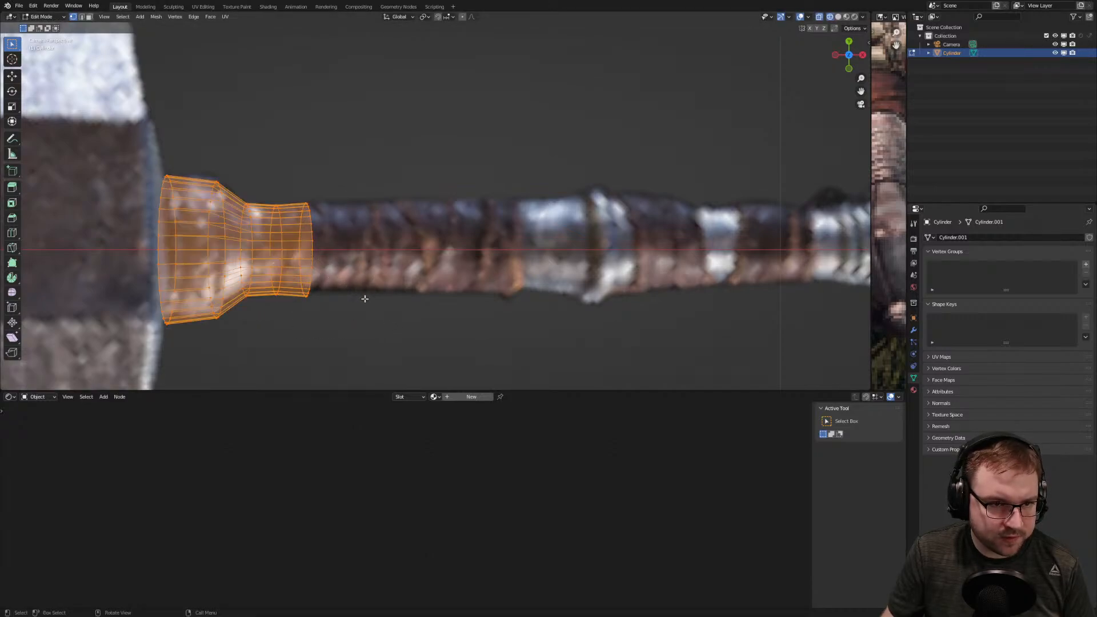
key("g")
key("y")
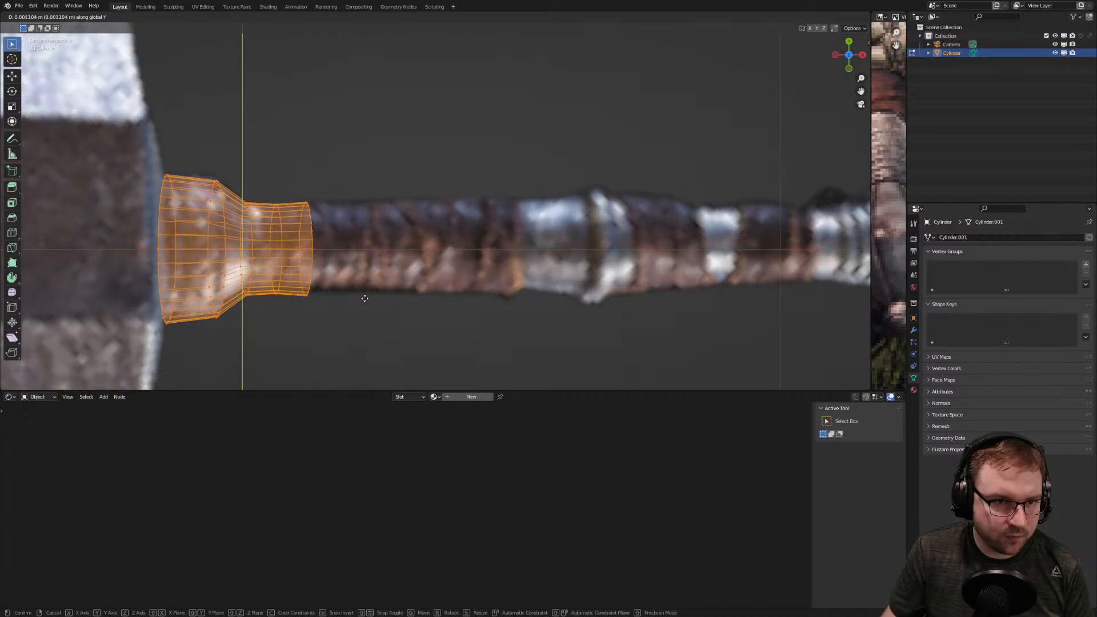
left_click(310, 241)
Extrude the far end ring along the grip, scale it to about 1.03, and extrude about 0.13 m further towards the metal band
left_click_drag(296, 193, 363, 313)
key("e")
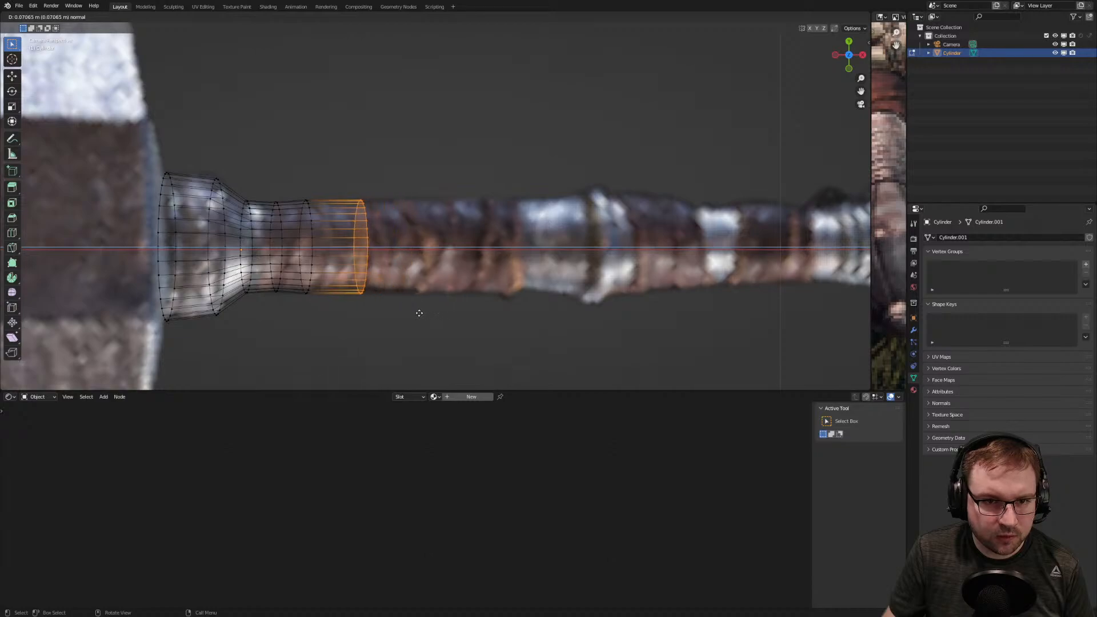
left_click(454, 311)
key("s")
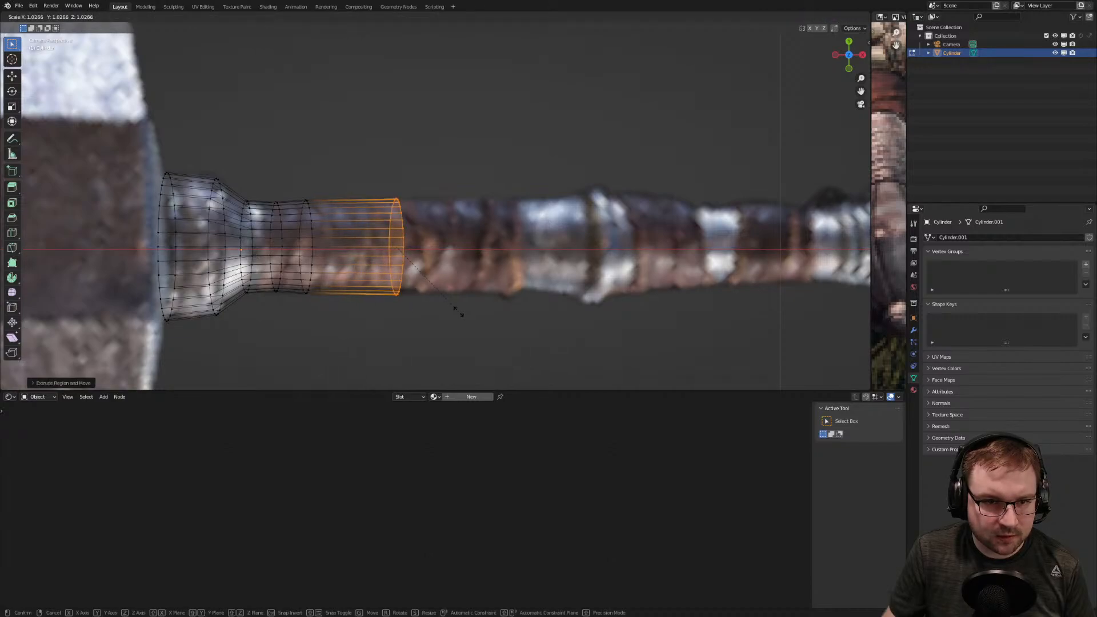
left_click(457, 309)
key("e")
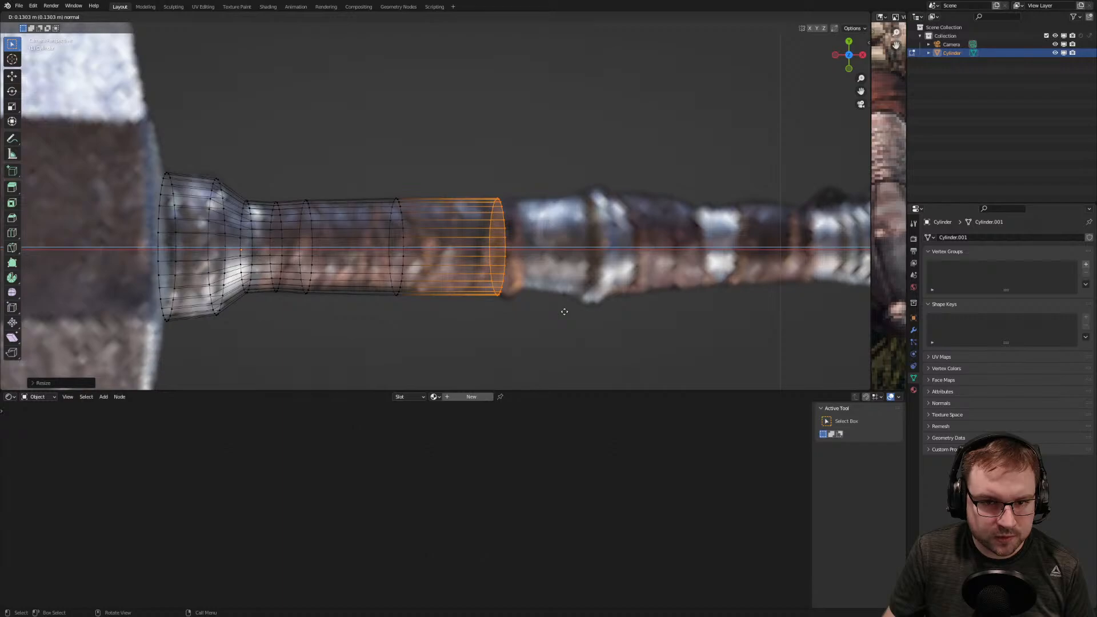
left_click(565, 312)
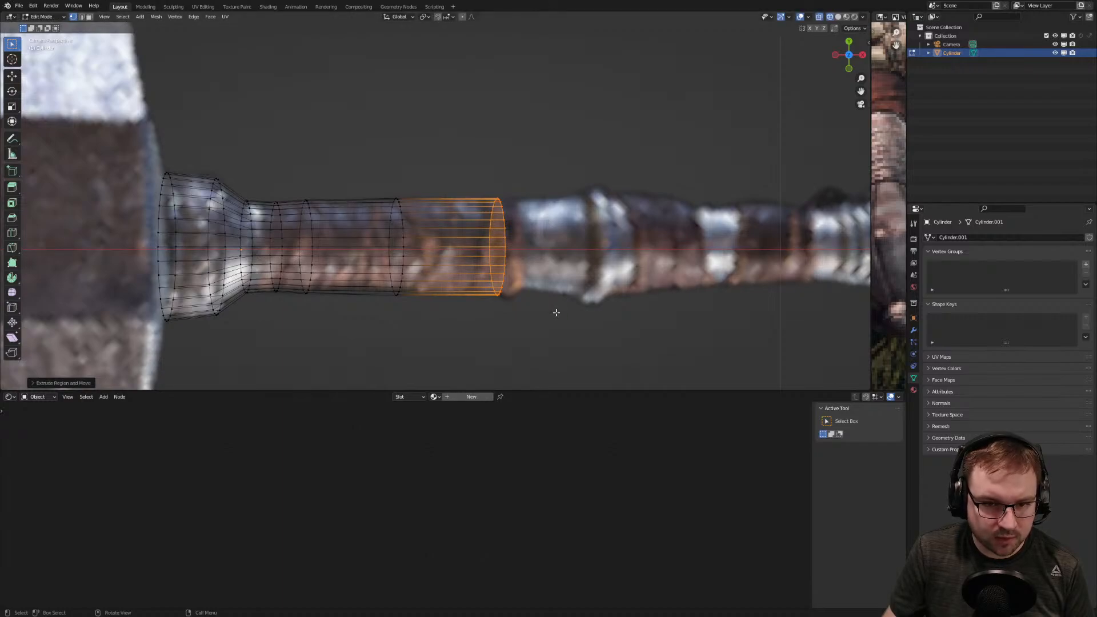
Extrude the end ring a short distance towards the metal band and scale it to about 1.06 to form a ridge
key("e")
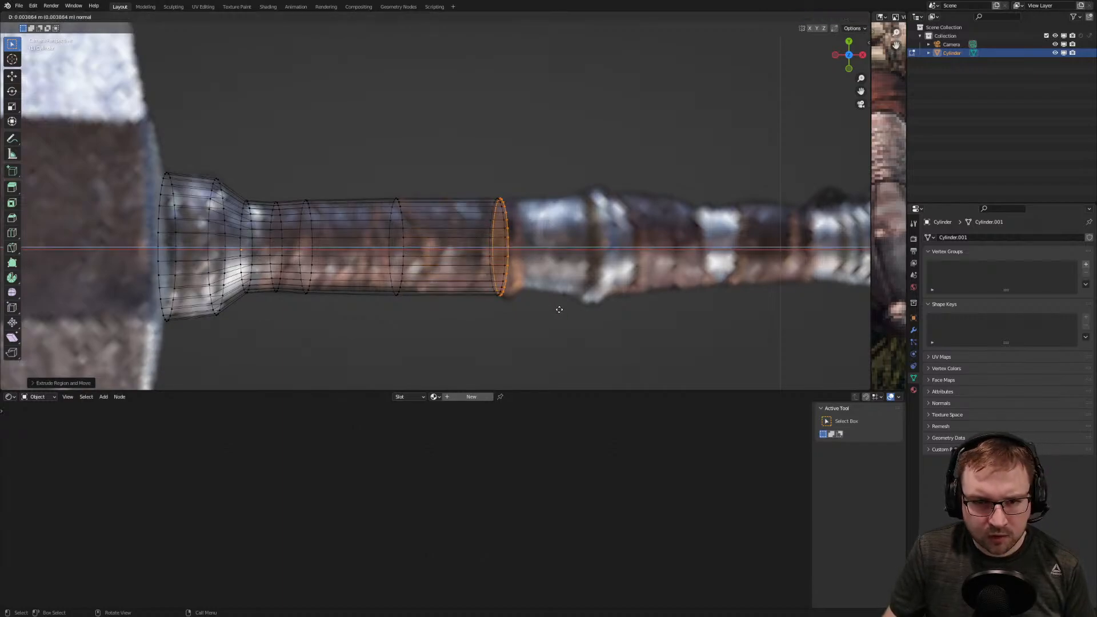
left_click(567, 308)
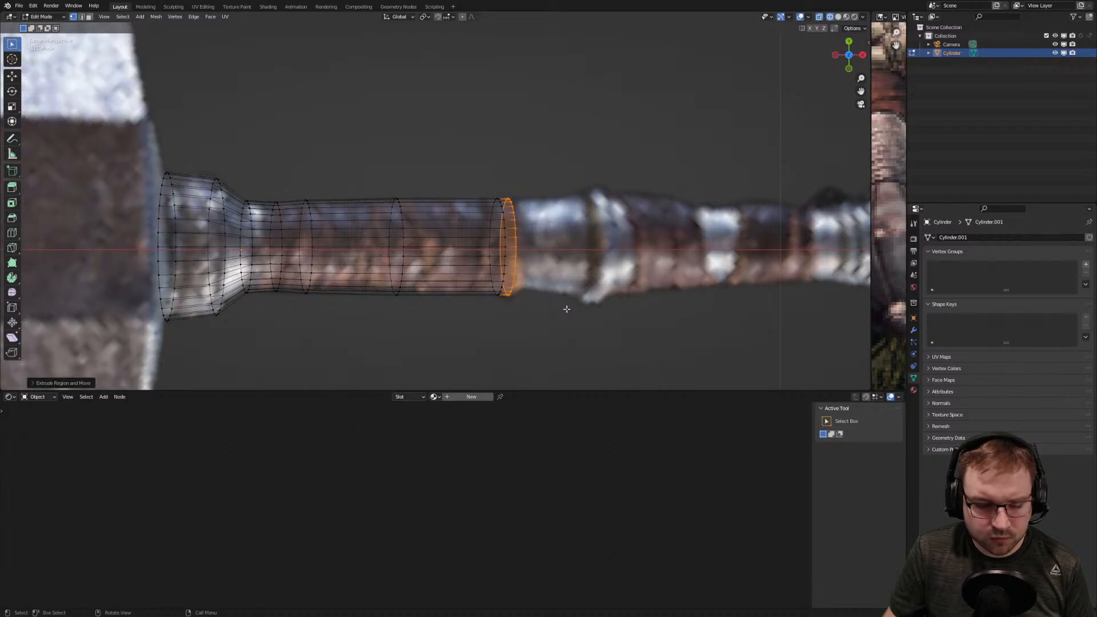
key("s")
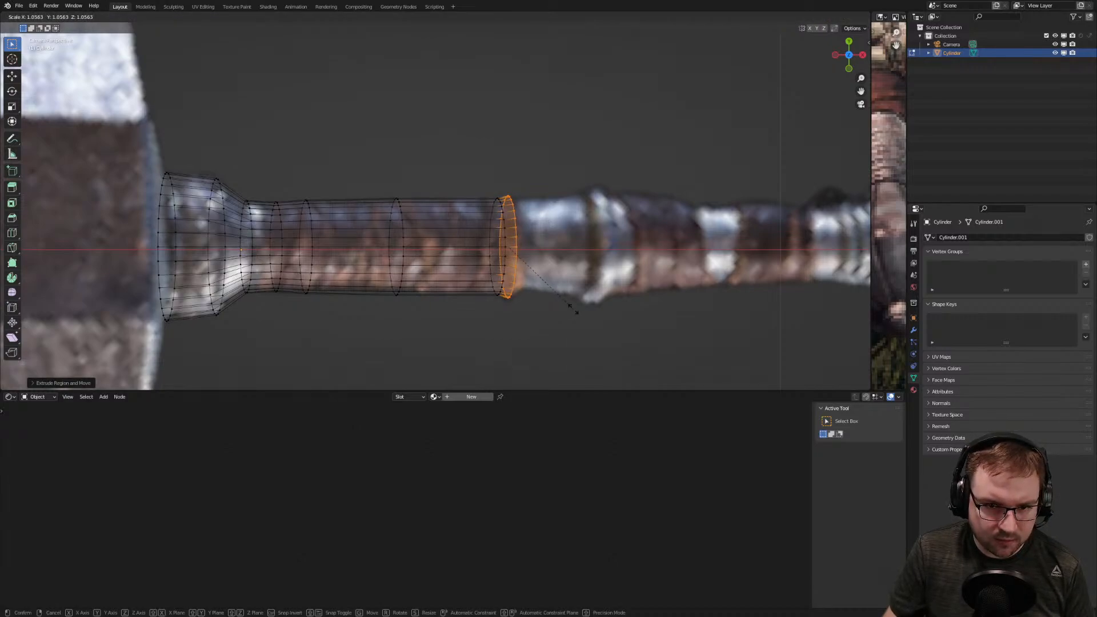
left_click(574, 309)
Extrude the end ring slightly past the ridge, scale it to about 0.94, and scale it again to about 0.97
key("e")
left_click(586, 307)
key("s")
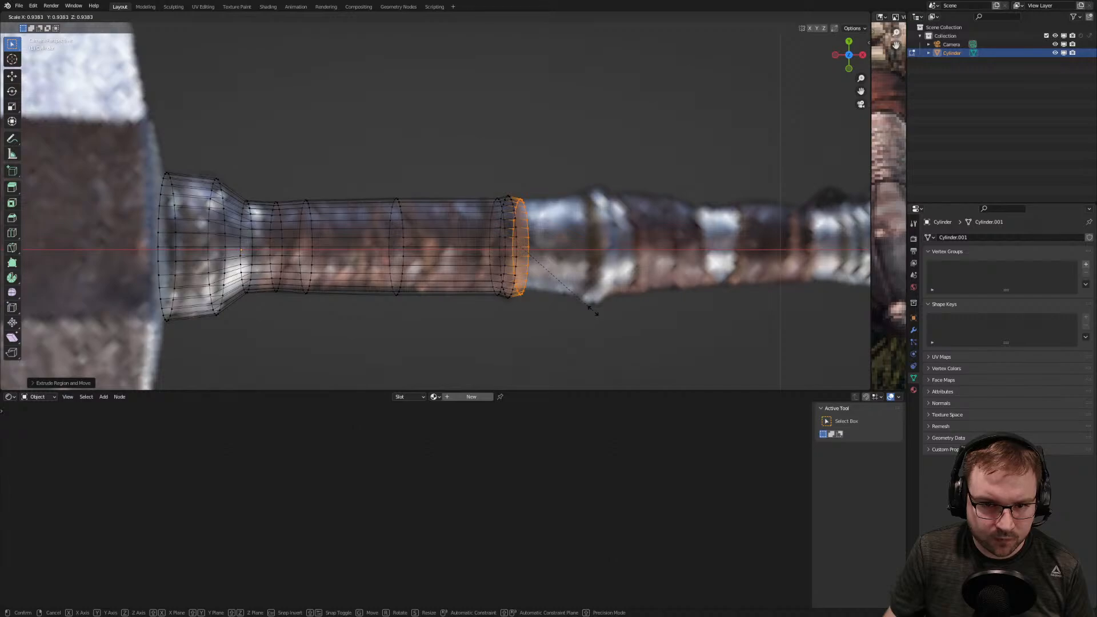
left_click(592, 310)
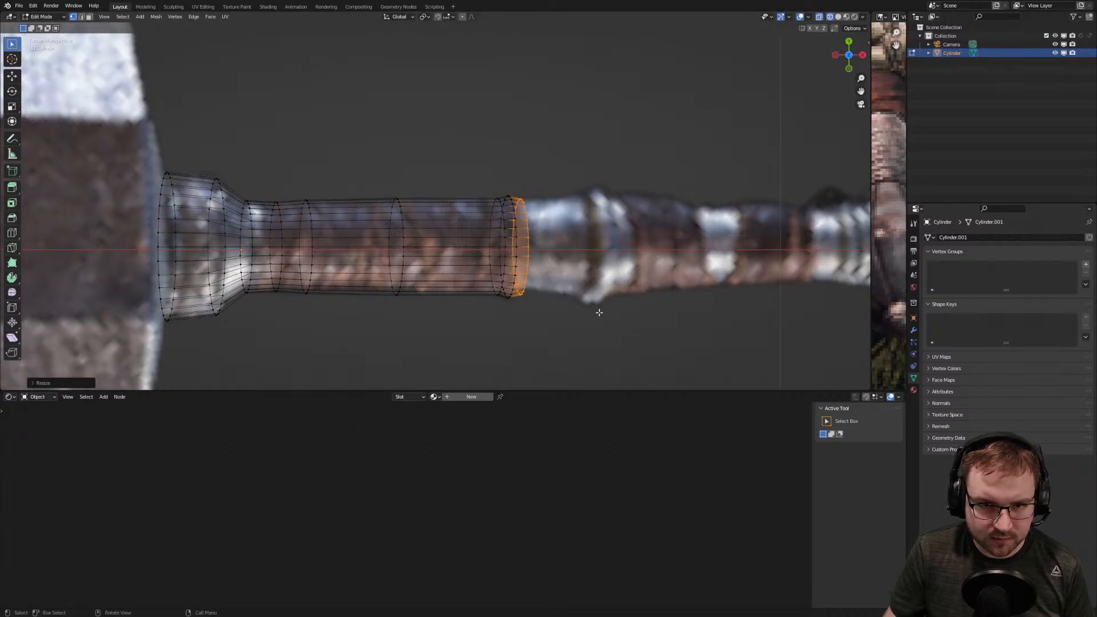
key("s")
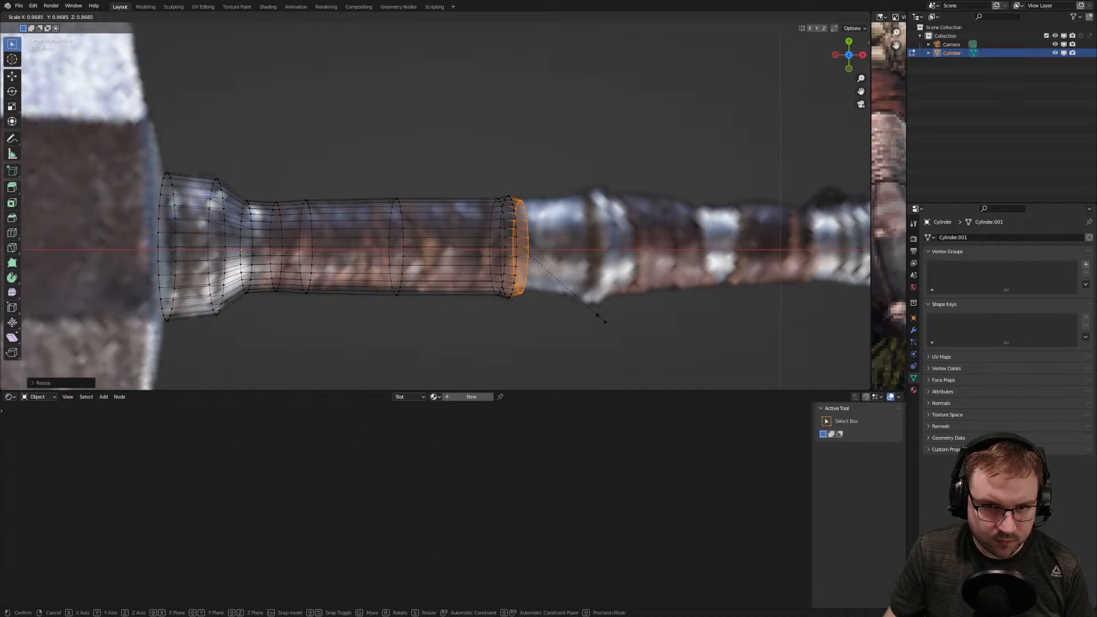
left_click(601, 318)
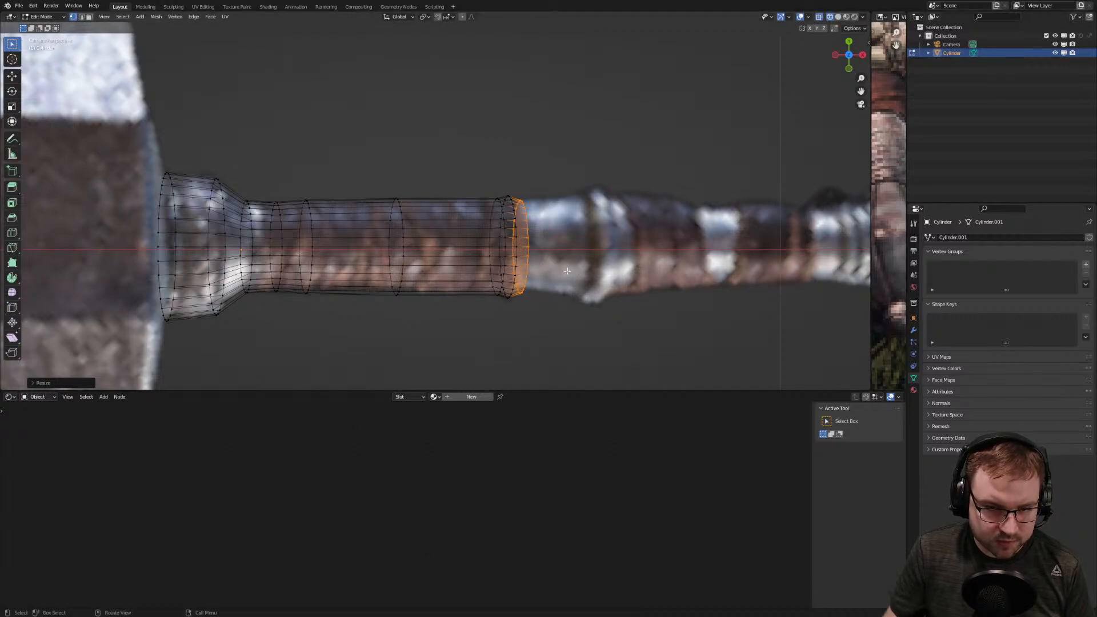
Extrude the end ring onto the metal band, scale it to about 1.03, and extrude it further along the band
key("e")
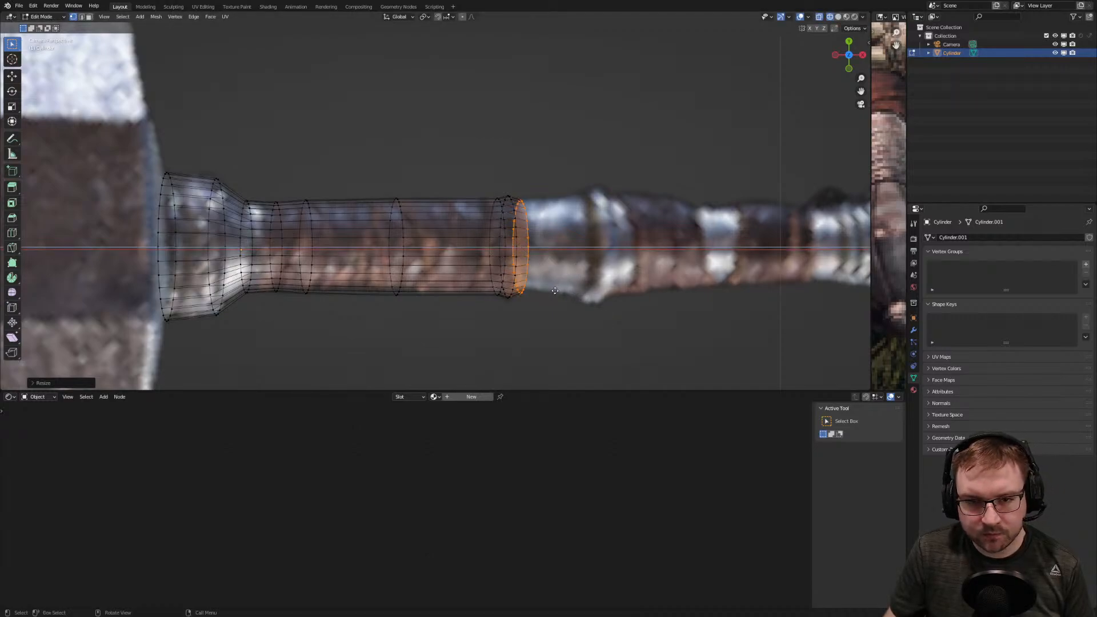
left_click(571, 286)
key("s")
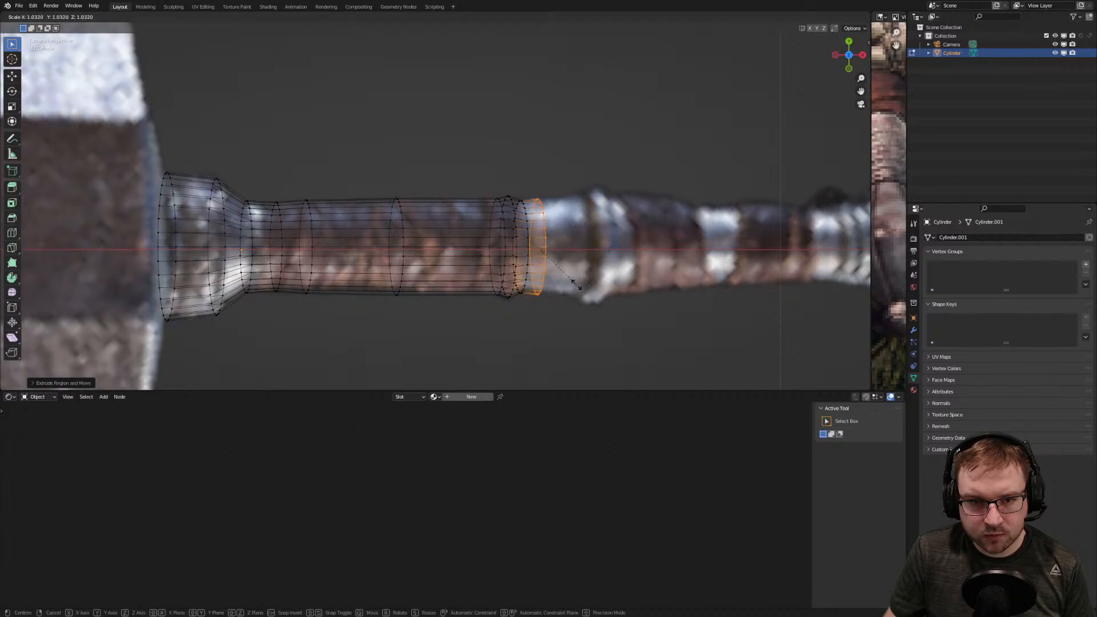
left_click(577, 285)
key("e")
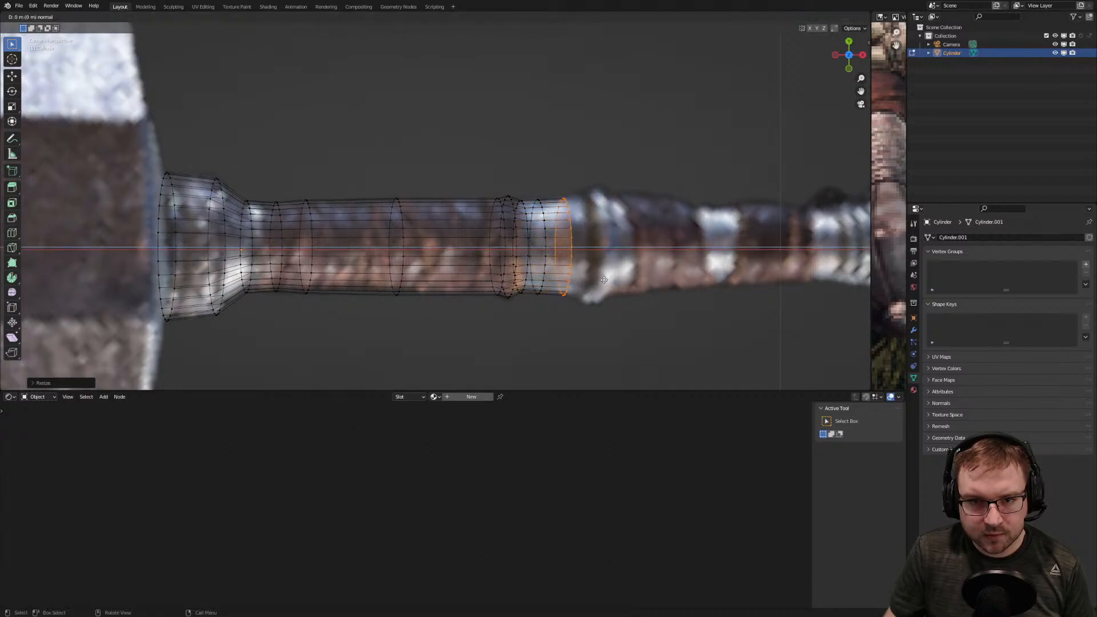
Extrude the end ring a short distance to the band's far edge and scale it to about 1.11 to flare it
right_click(620, 279)
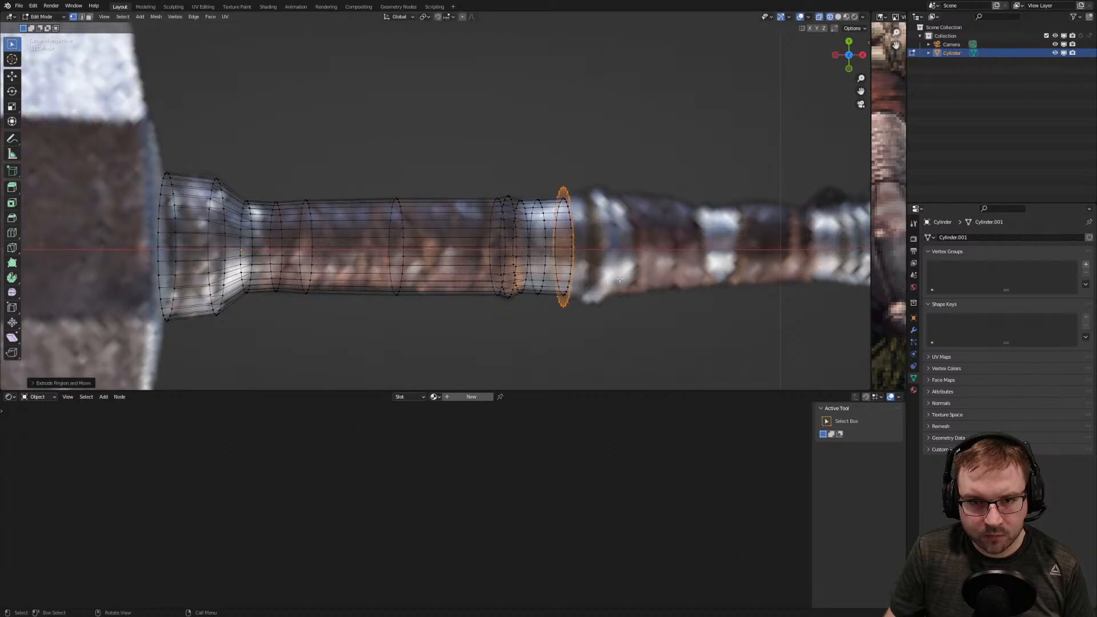
key("e")
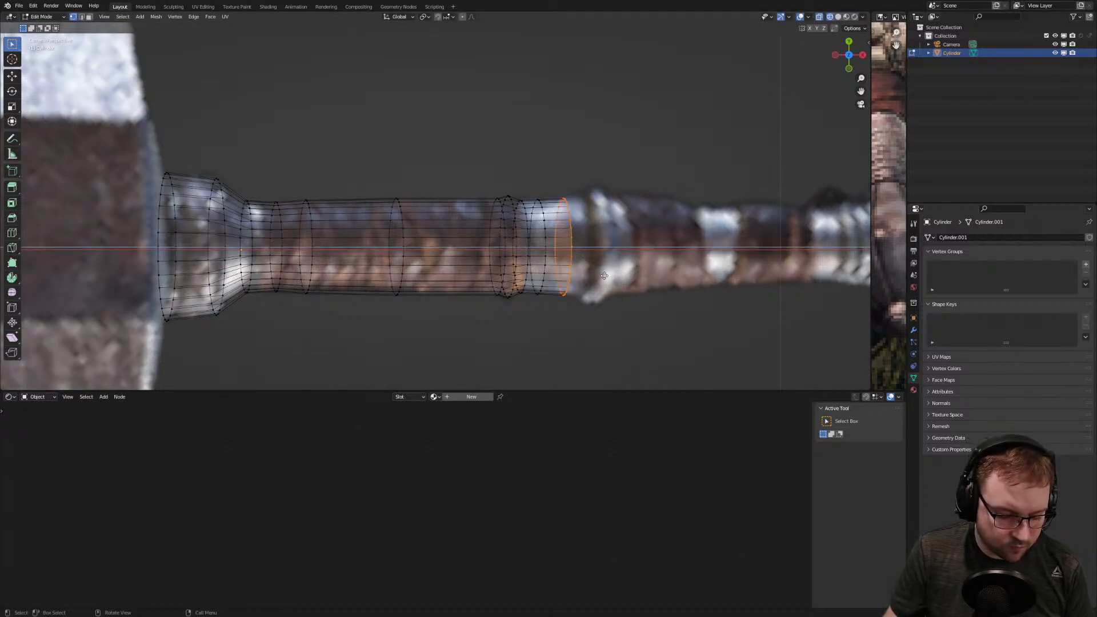
left_click(620, 278)
right_click(626, 280)
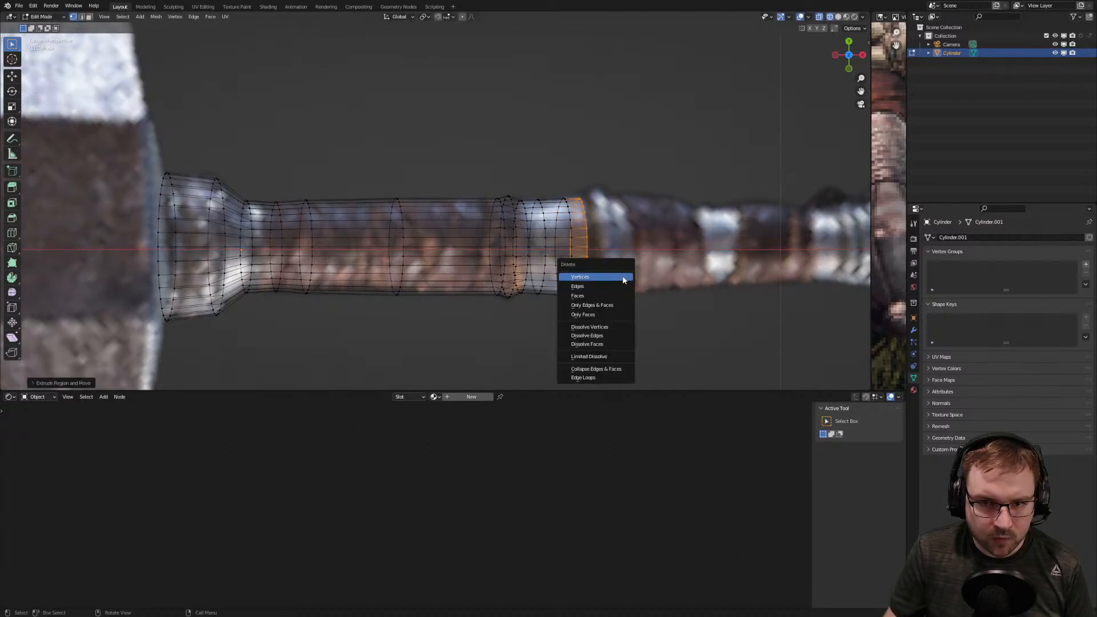
key("s")
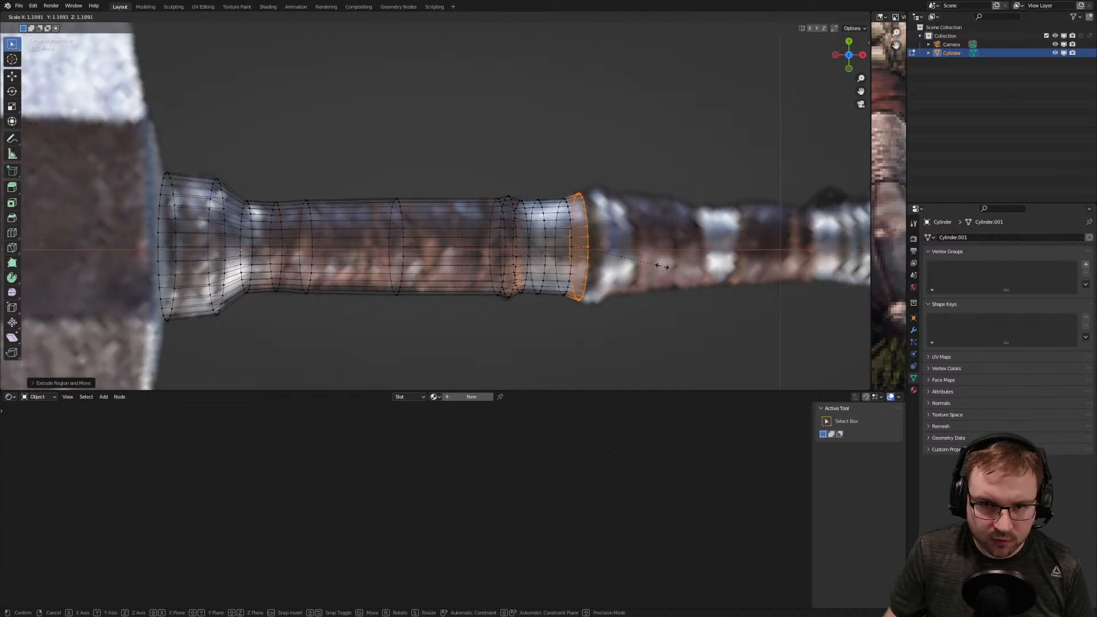
left_click(663, 267)
Examine the extruded grip mesh from an angled view and compare it with the sword reference in camera view
middle_click_drag(663, 266, 602, 226)
scroll(603, 225, "up", 8)
middle_click_drag(774, 230, 579, 262, "shift")
scroll(579, 262, "up", 5)
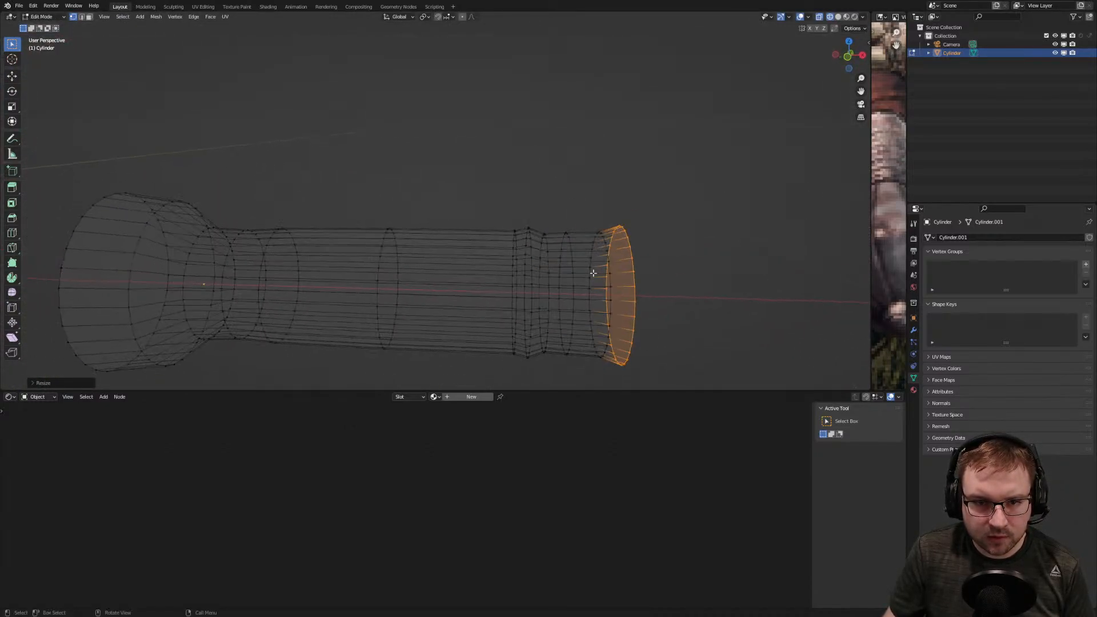
key("KP_0")
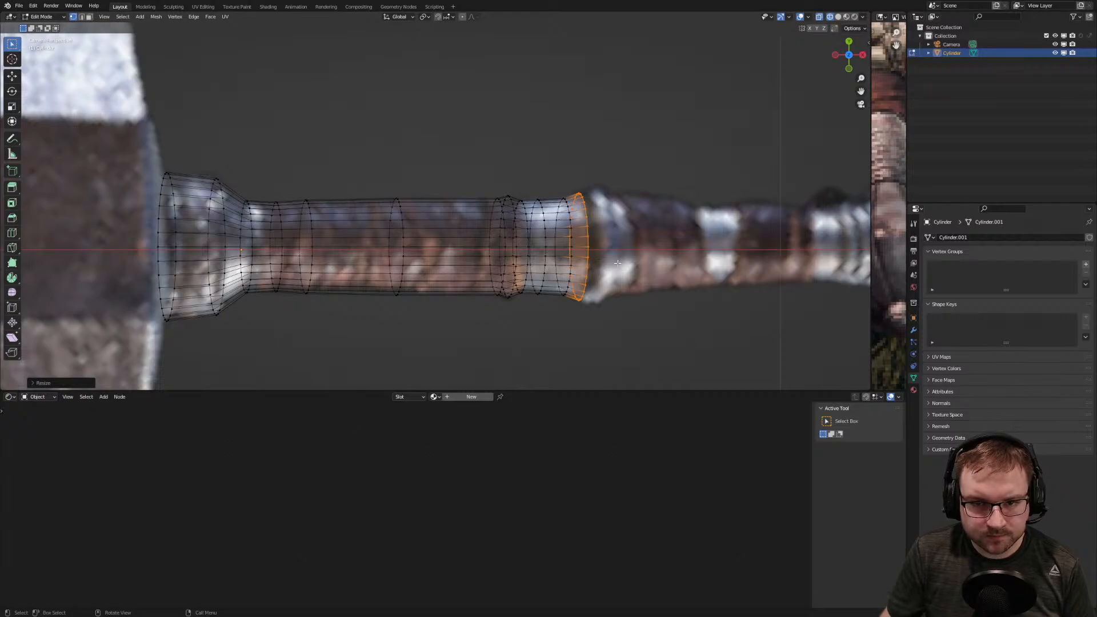
scroll(618, 264, "up", 3)
middle_click_drag(742, 264, 596, 243, "shift")
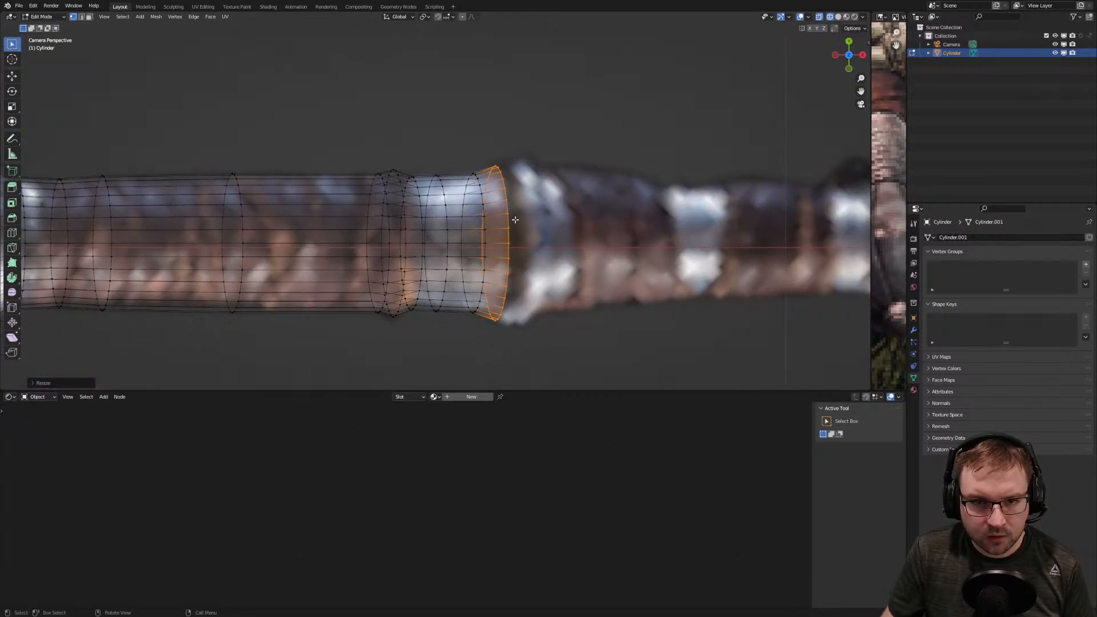
scroll(516, 213, "down", 9)
scroll(460, 232, "up", 4)
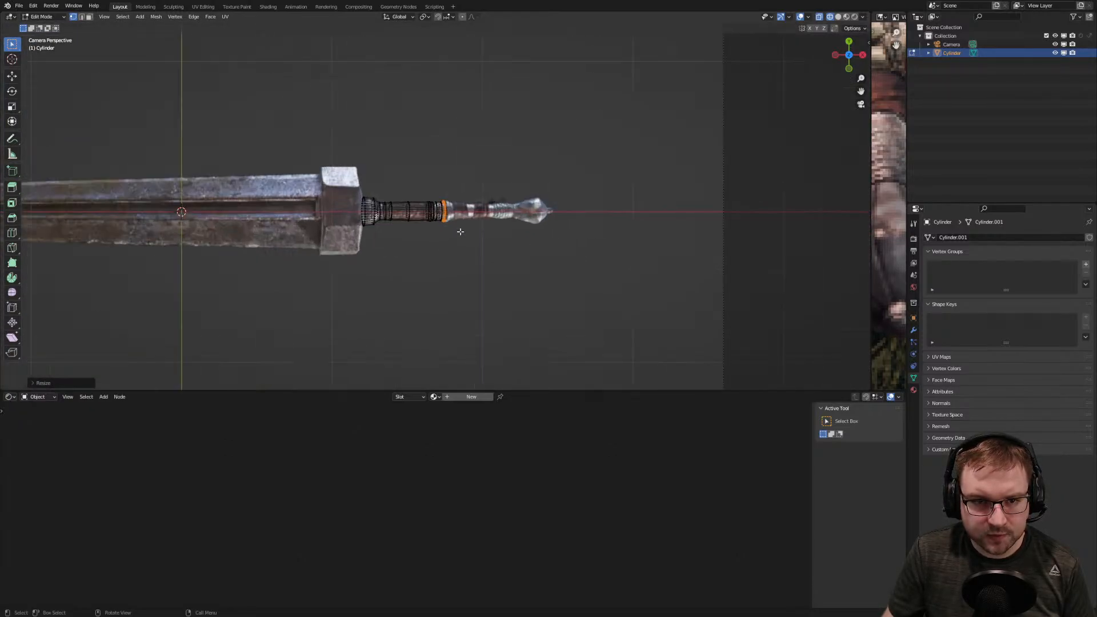
scroll(460, 232, "up", 10)
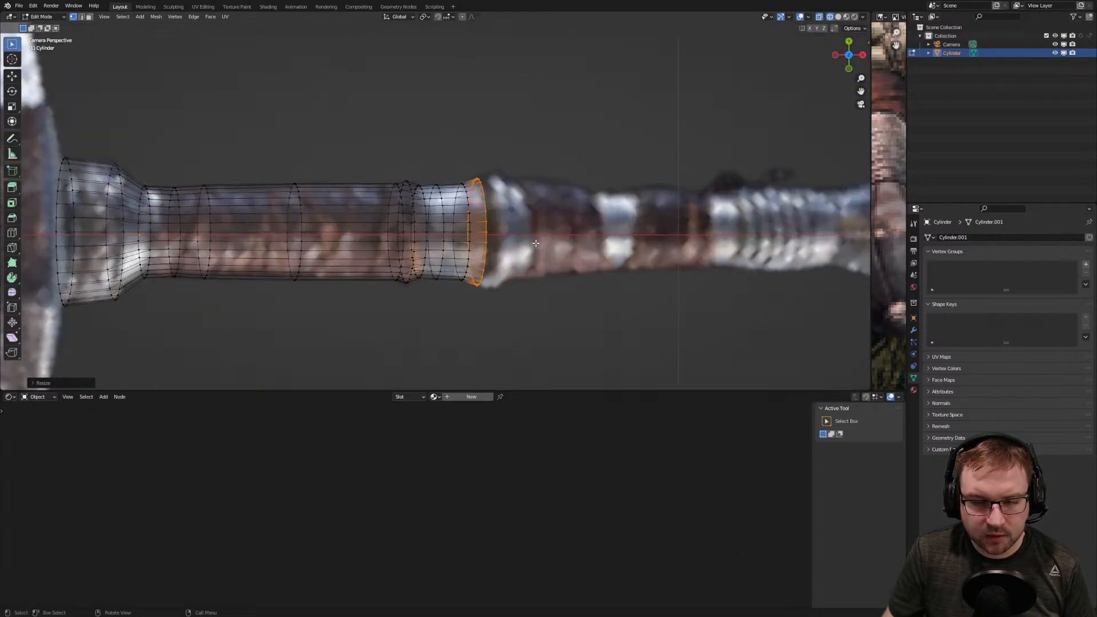
scroll(535, 243, "down", 10)
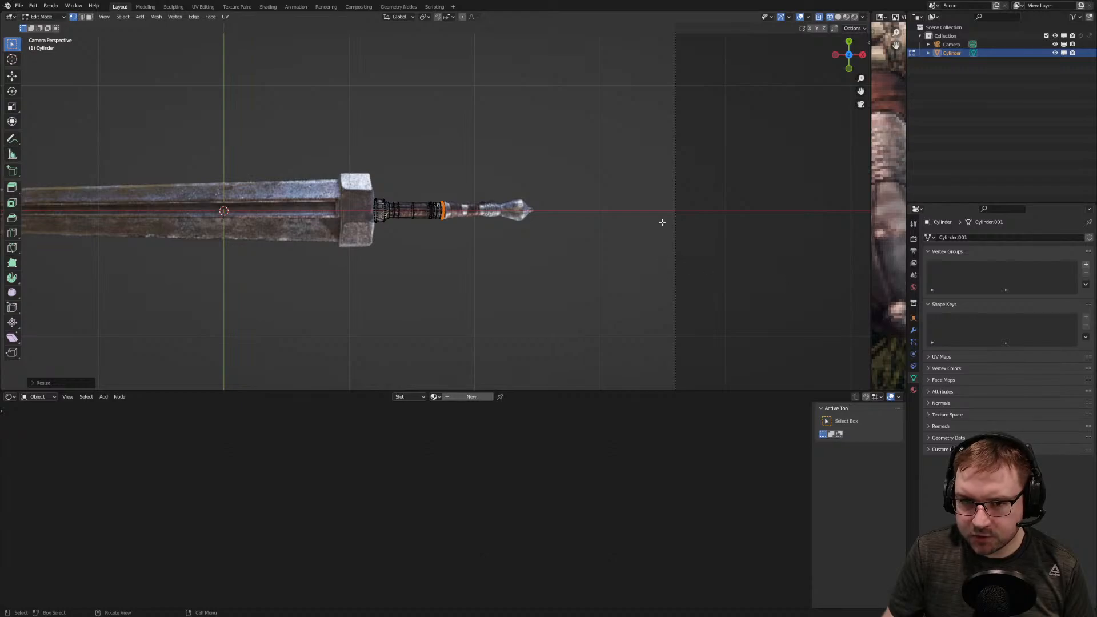
left_click(860, 104)
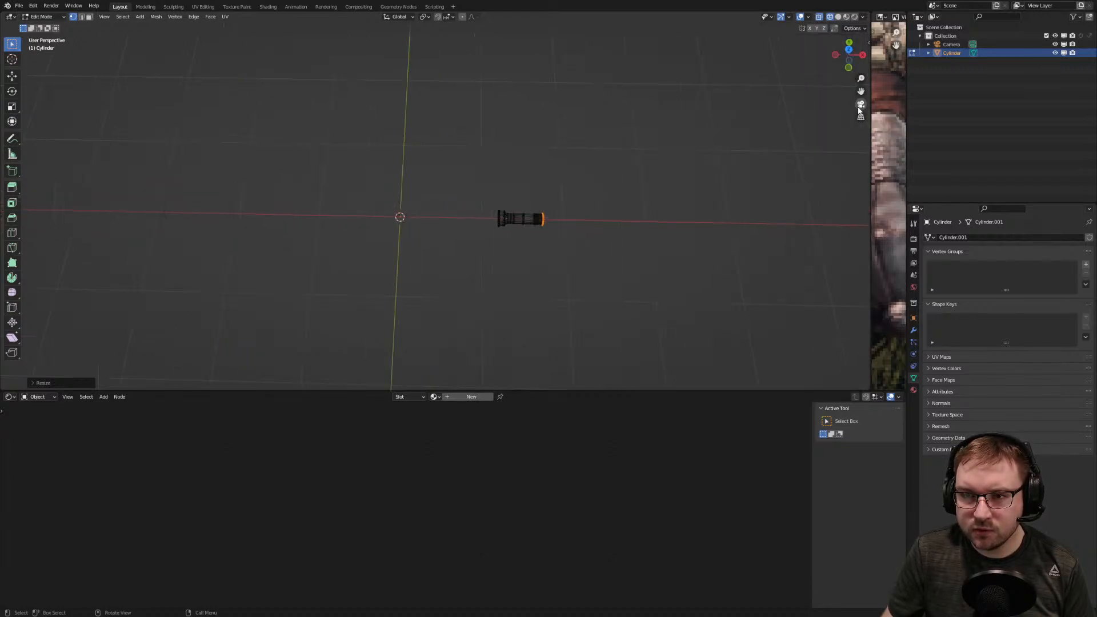
left_click(860, 105)
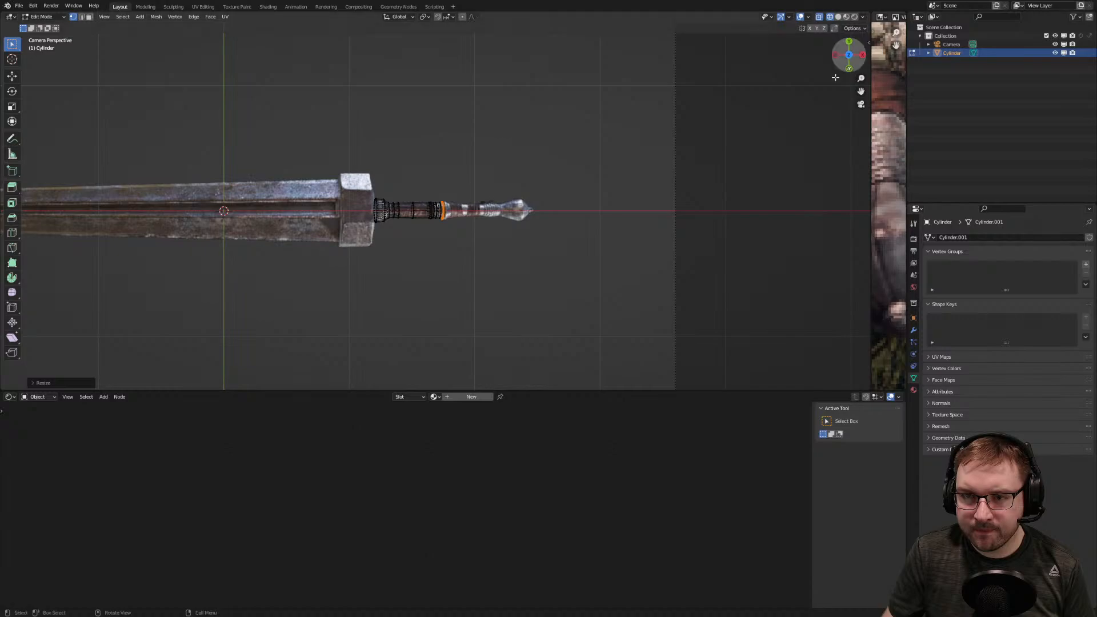
Show the viewport's view settings, leave mesh editing, and change the camera's lens type to Orthographic
key("n")
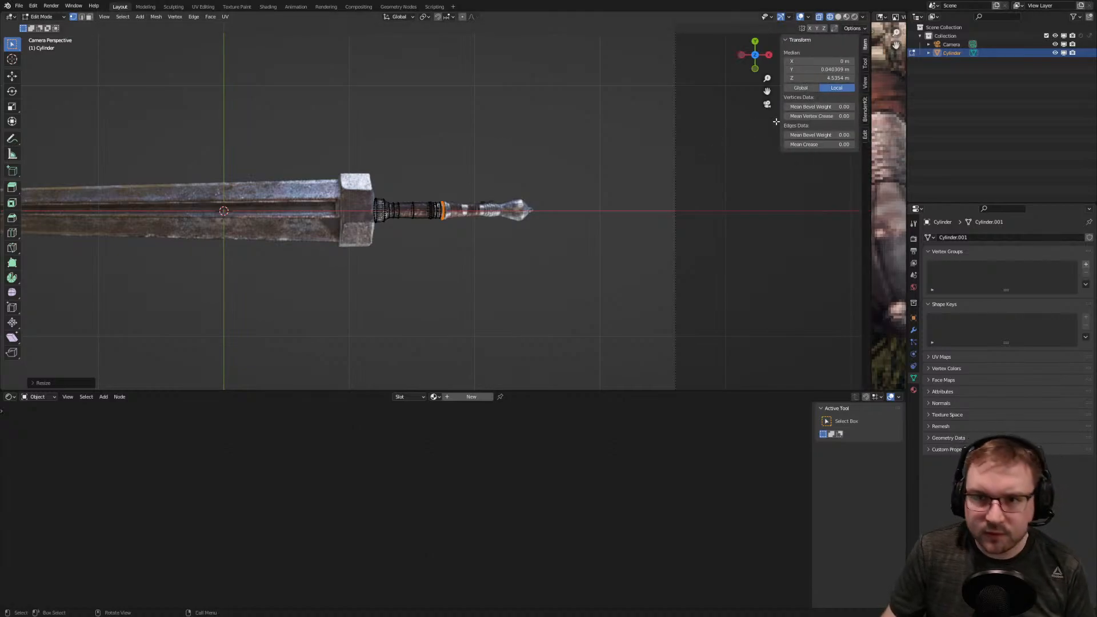
left_click(864, 86)
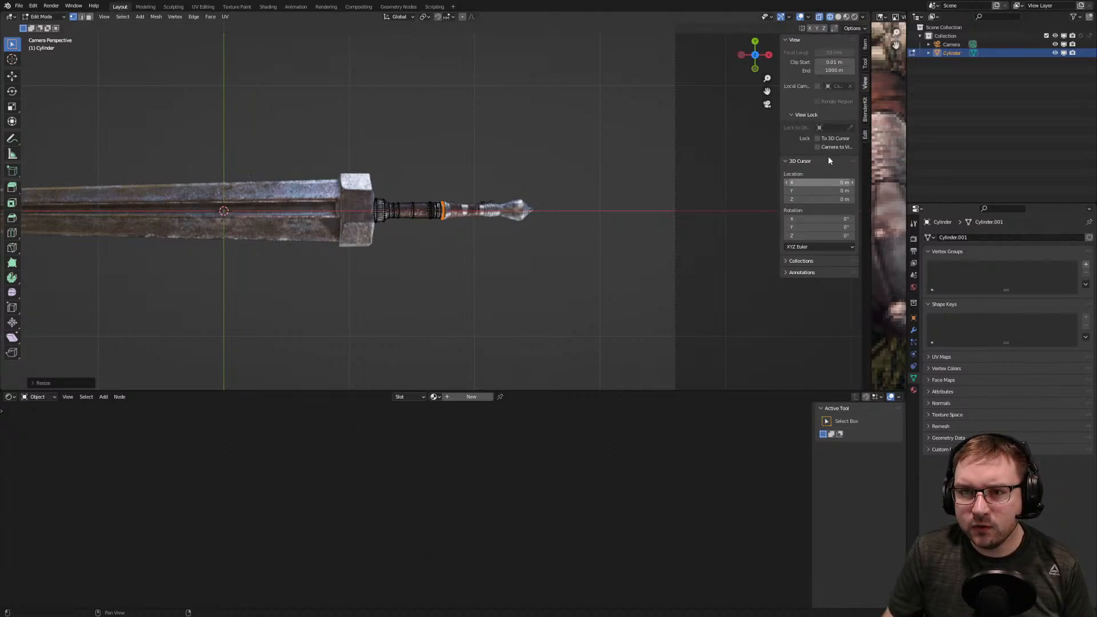
left_click(676, 262)
key("Tab")
left_click(675, 265)
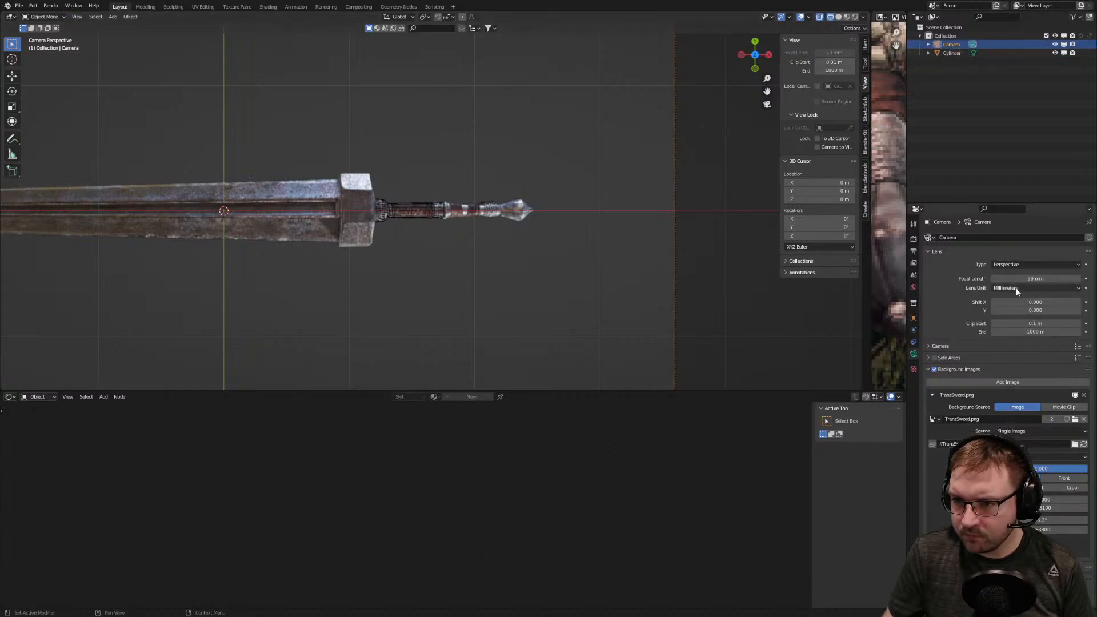
left_click(1020, 264)
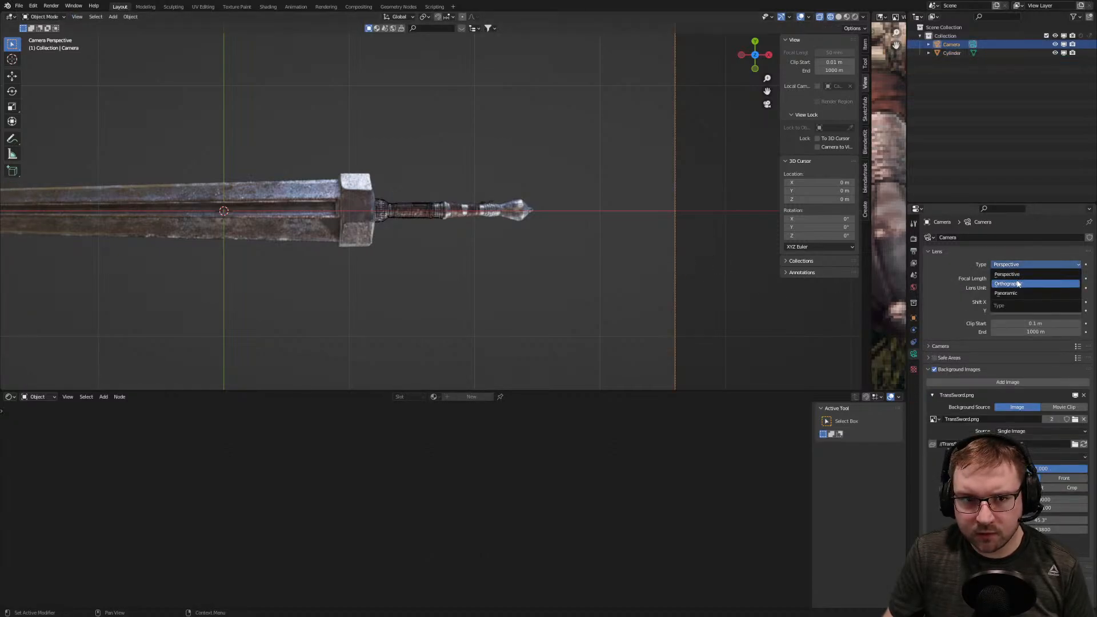
left_click(1018, 283)
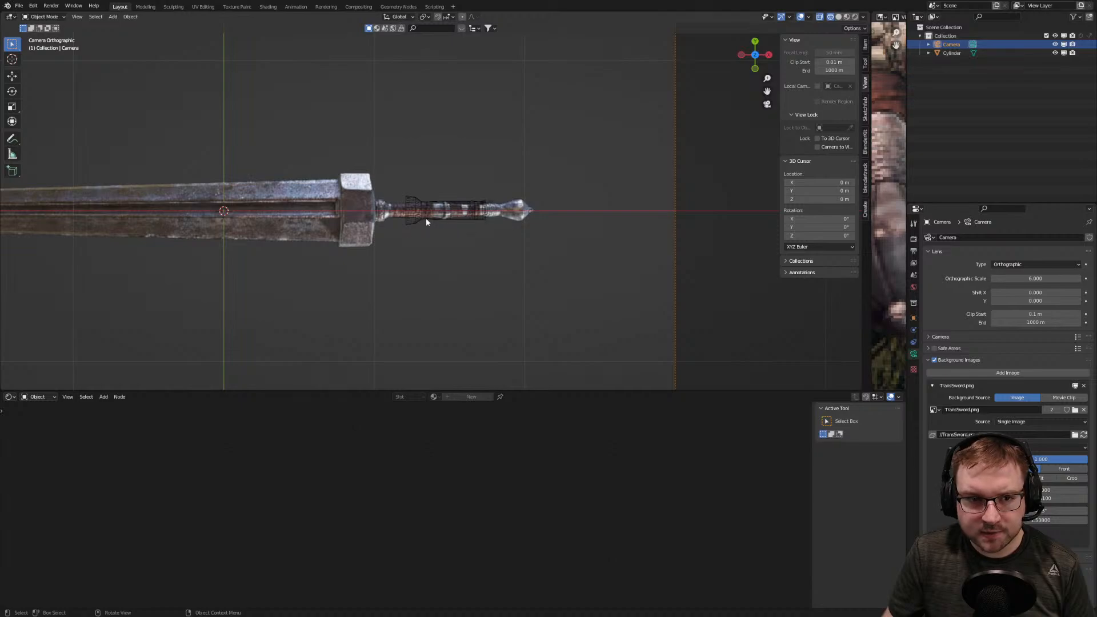
Edit the cylinder and move its whole mesh along global X back to the guard in the reference
scroll(426, 222, "down", 3)
scroll(397, 238, "up", 6)
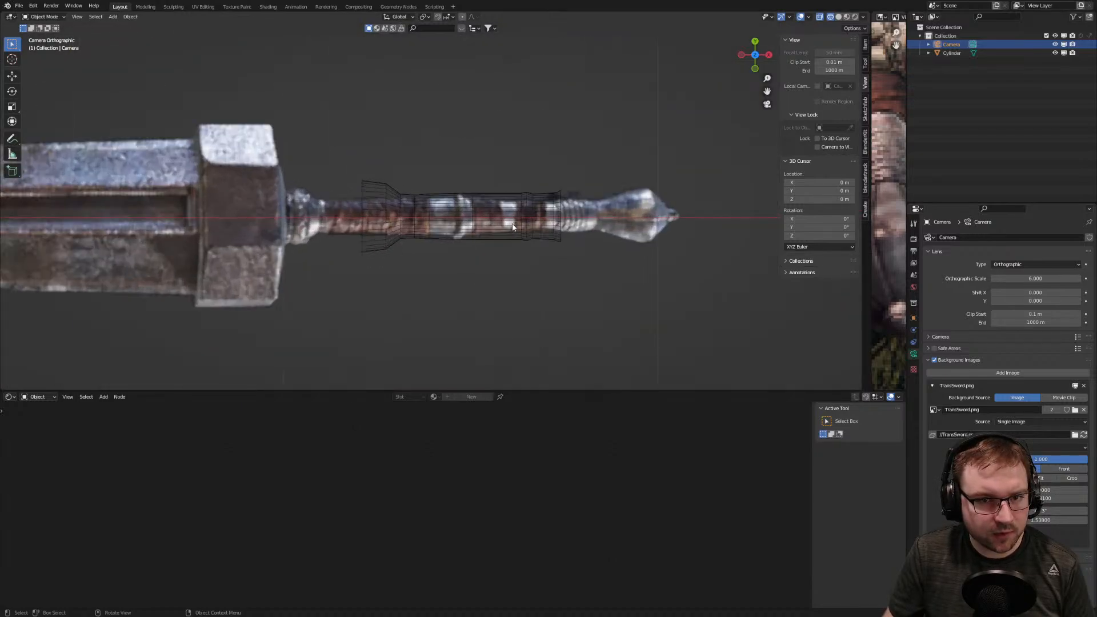
scroll(513, 227, "up", 1)
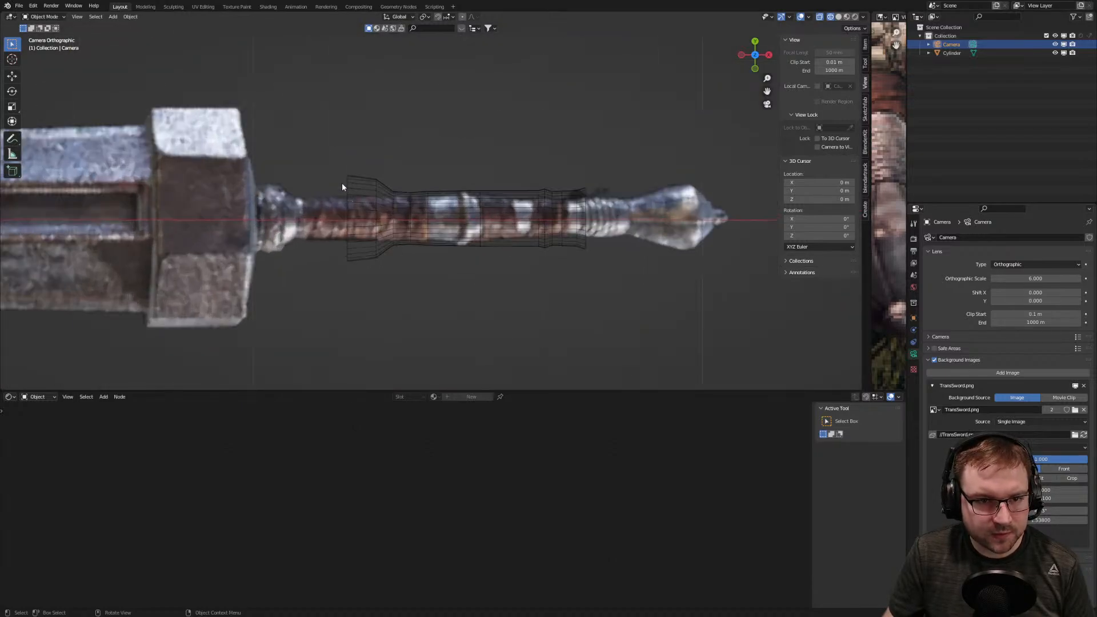
left_click(350, 185)
key("Tab")
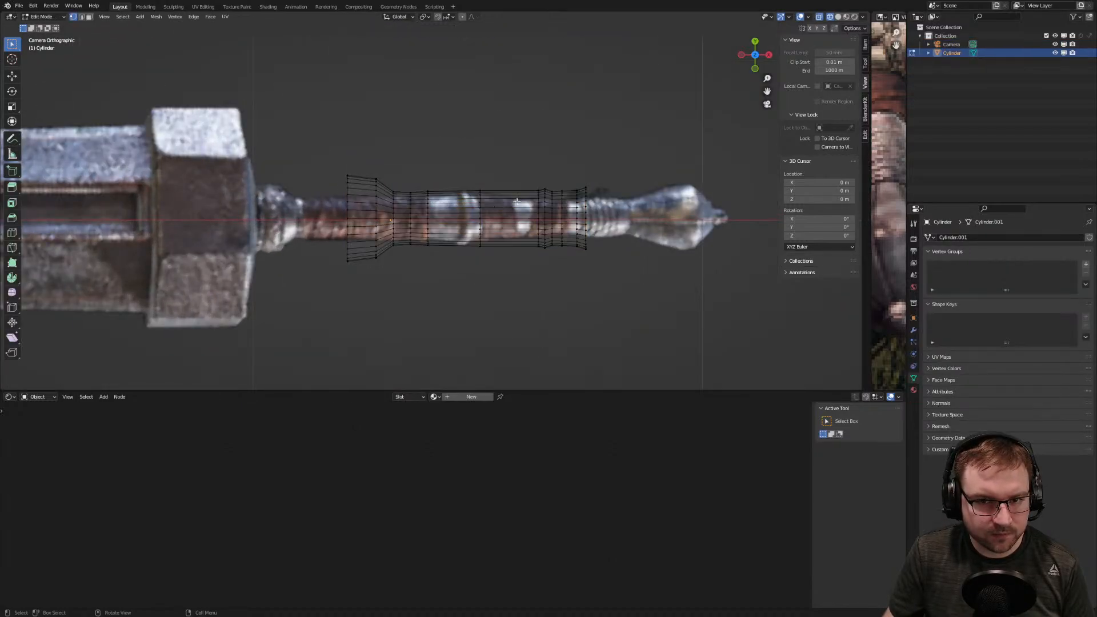
key("a")
key("g")
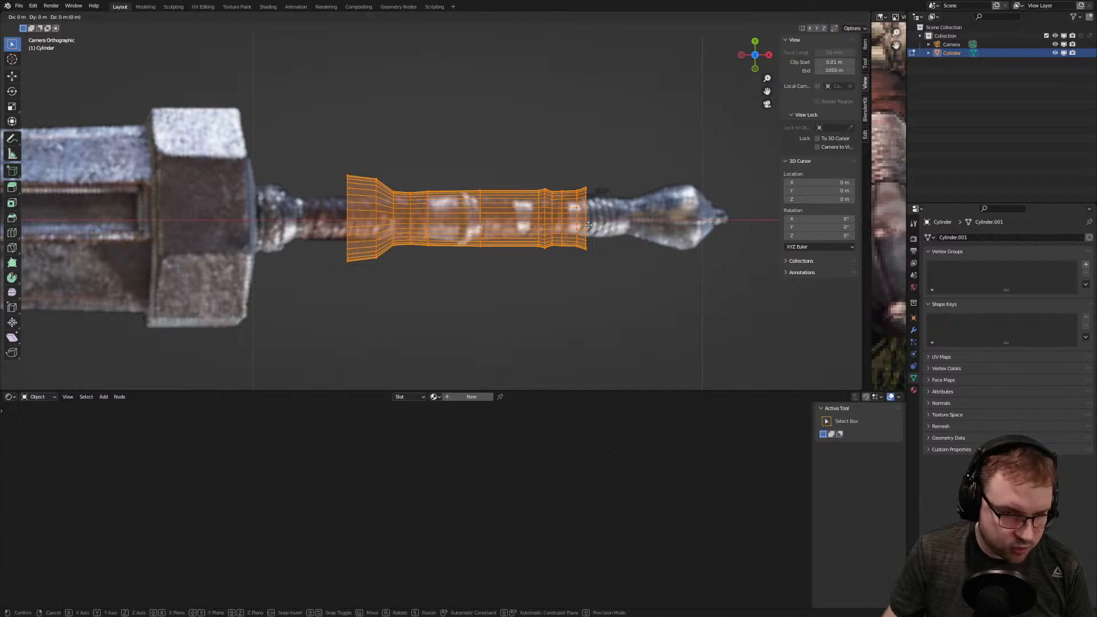
key("x")
left_click(499, 229)
Scale the whole mesh down to the reference grip's thickness and move it about 0.04 m along global X towards the guard
key("s")
left_click(513, 236)
key("g")
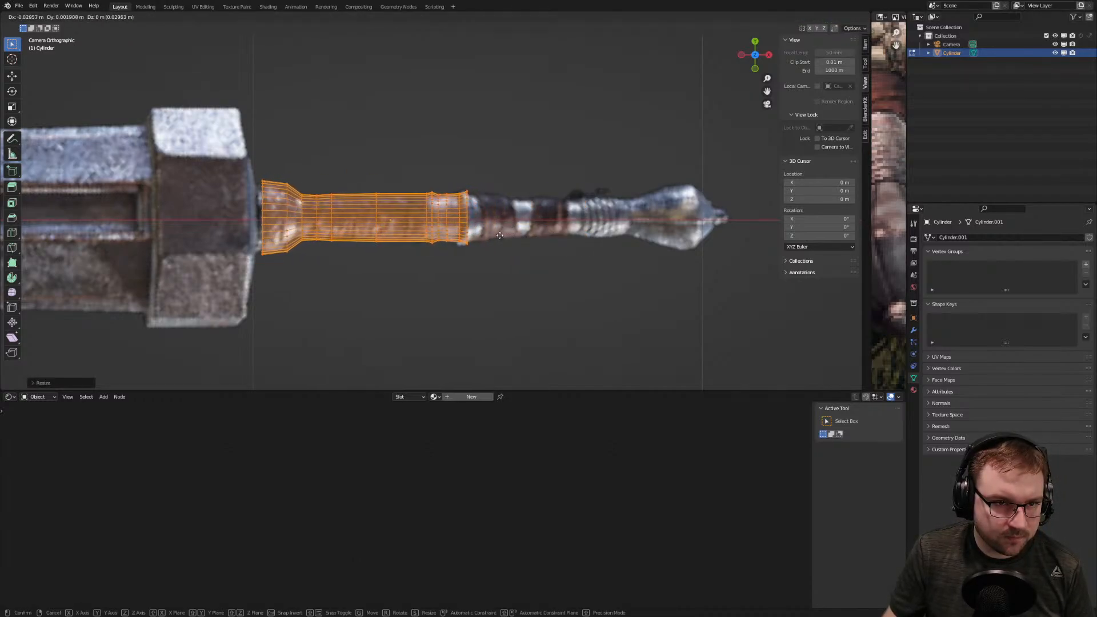
key("x")
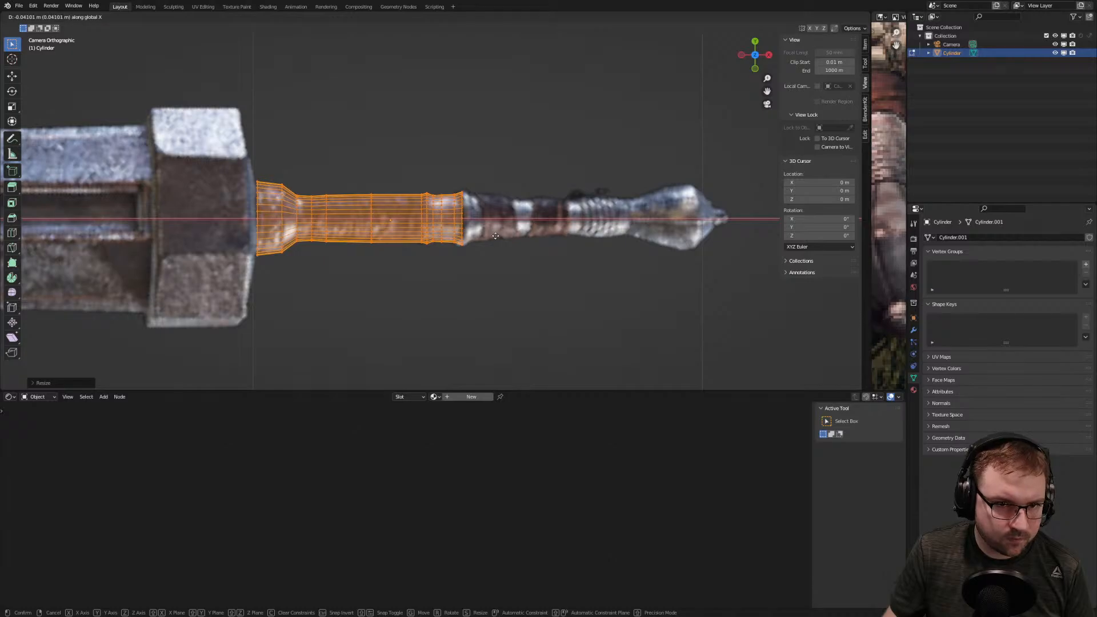
left_click(496, 236)
Select the metal band rings at the grip's far end and move them about 0.01 m along global X towards the guard
scroll(456, 237, "up", 5)
scroll(461, 238, "down", 3)
scroll(461, 238, "up", 9)
scroll(528, 242, "down", 8)
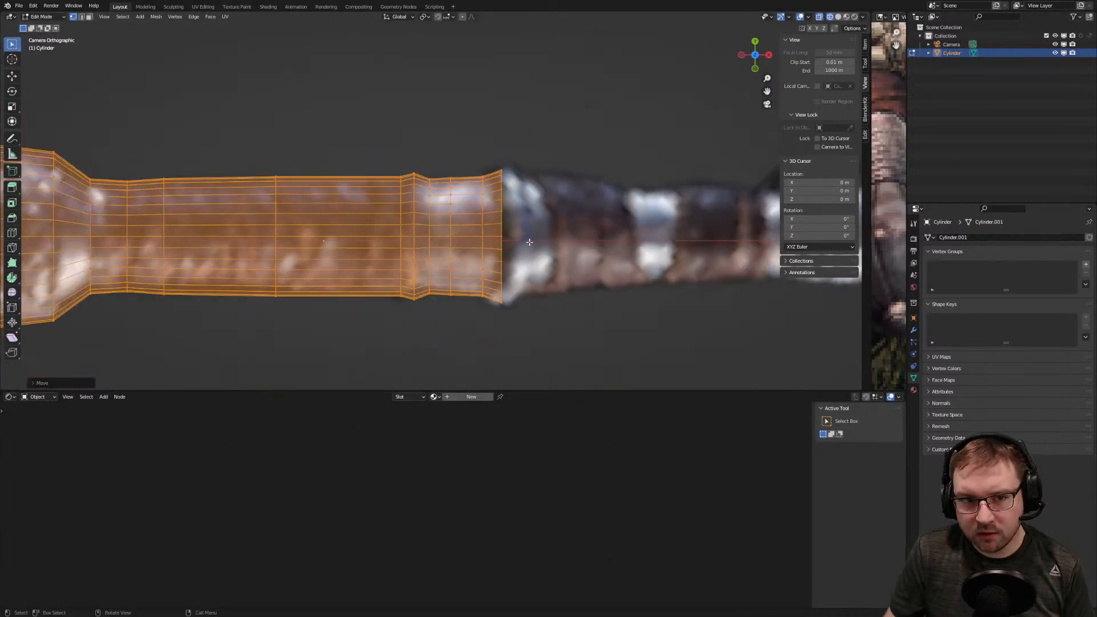
scroll(529, 243, "down", 8)
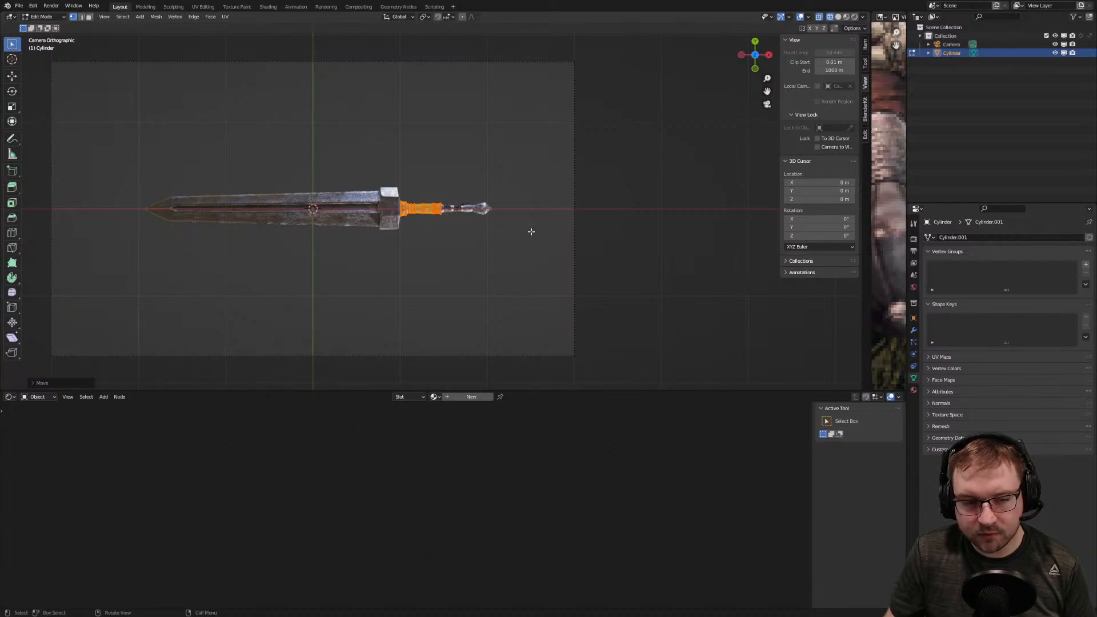
scroll(430, 218, "up", 10)
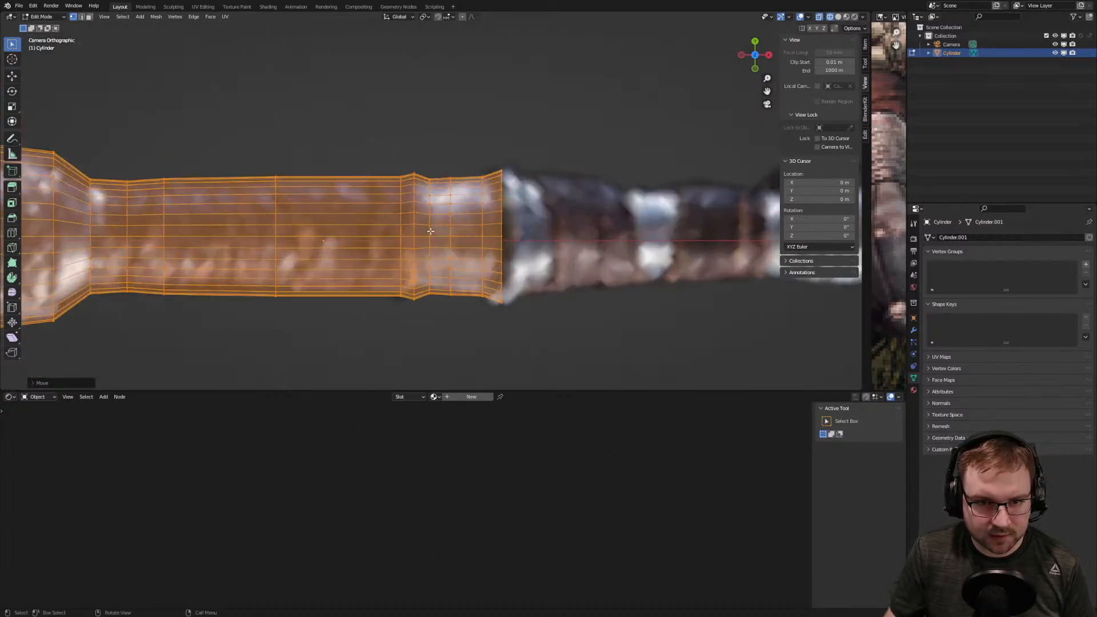
scroll(527, 219, "up", 2)
left_click_drag(516, 149, 582, 361)
left_click_drag(338, 140, 641, 361)
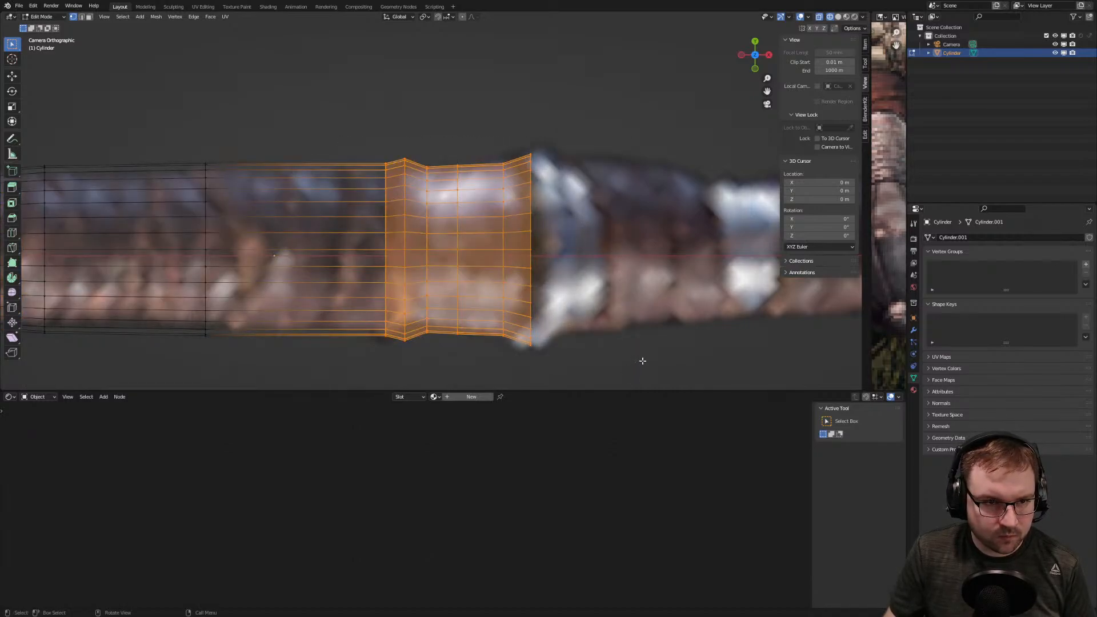
key("g")
key("x")
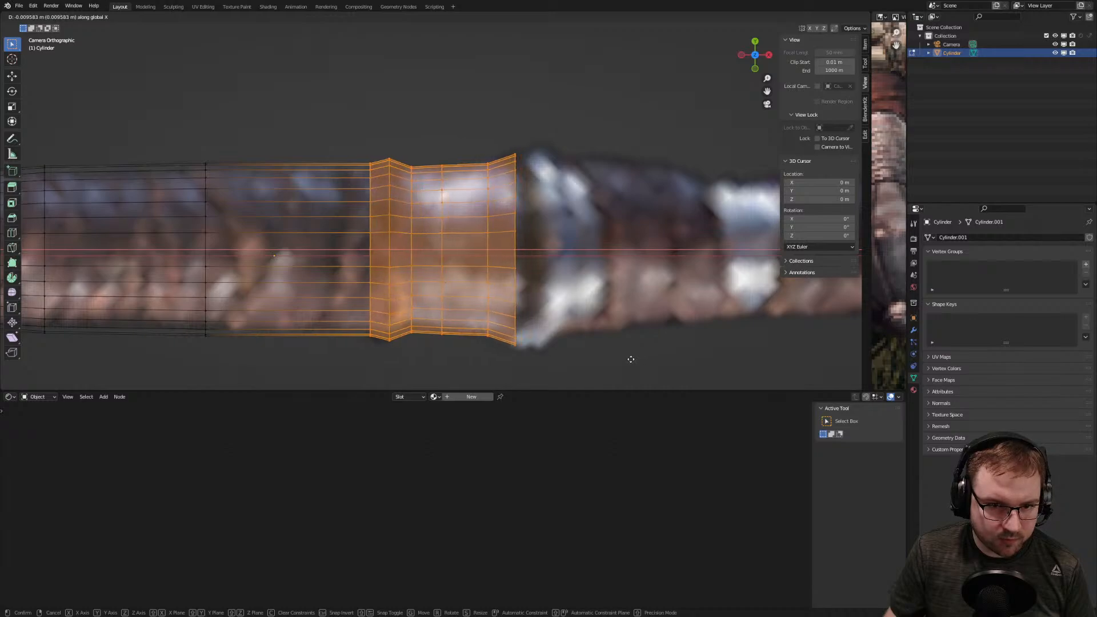
left_click(627, 359)
Scale the individual rings along the long wrapped section of the grip slightly to fit the reference outline
scroll(348, 320, "down", 1)
middle_click_drag(193, 295, 323, 297, "shift")
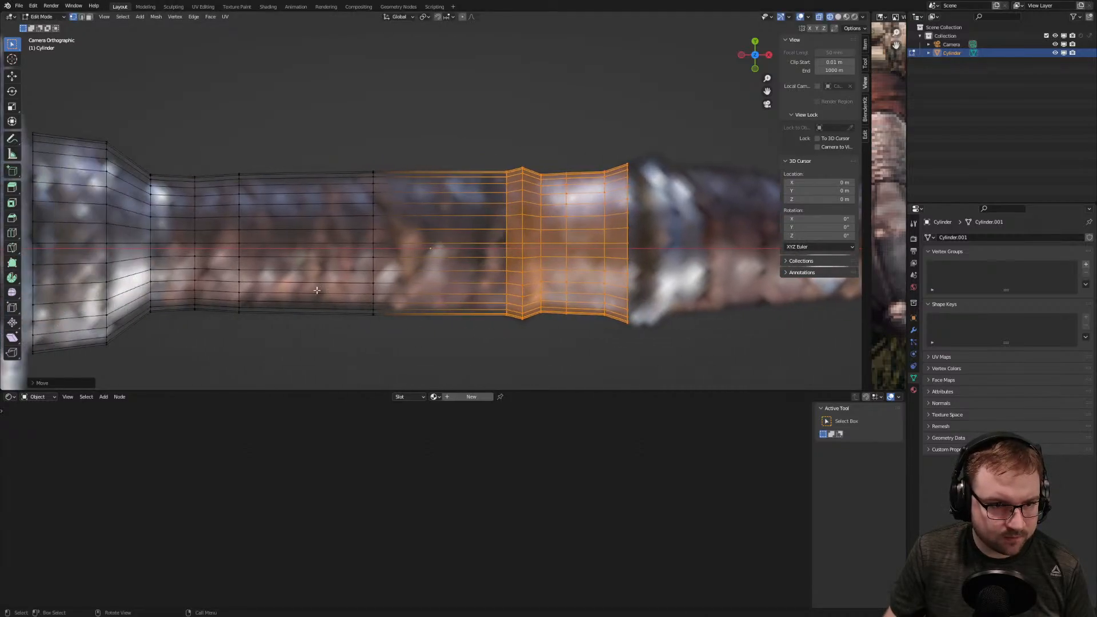
left_click_drag(208, 160, 239, 345)
key("s")
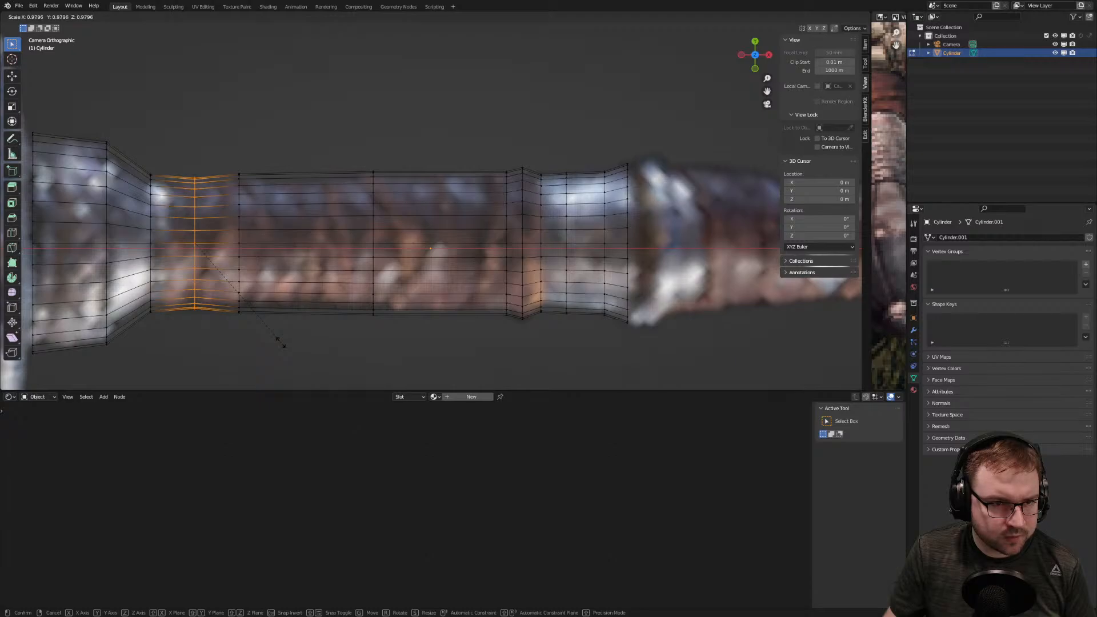
right_click(280, 341)
left_click_drag(218, 162, 301, 325)
key("s")
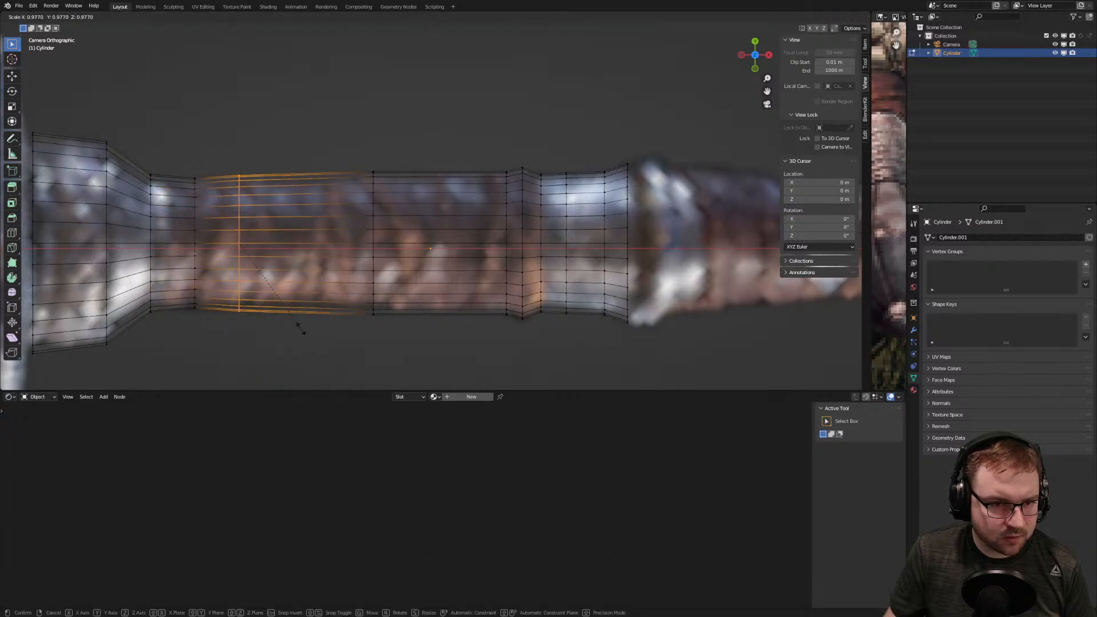
left_click(301, 329)
left_click_drag(350, 166, 420, 334)
key("s")
left_click(502, 249)
Extrude the grip's open end ring along its axis and scale the new ring by about 1.12 to form the collar's widest point
middle_click_drag(676, 252, 474, 230, "shift")
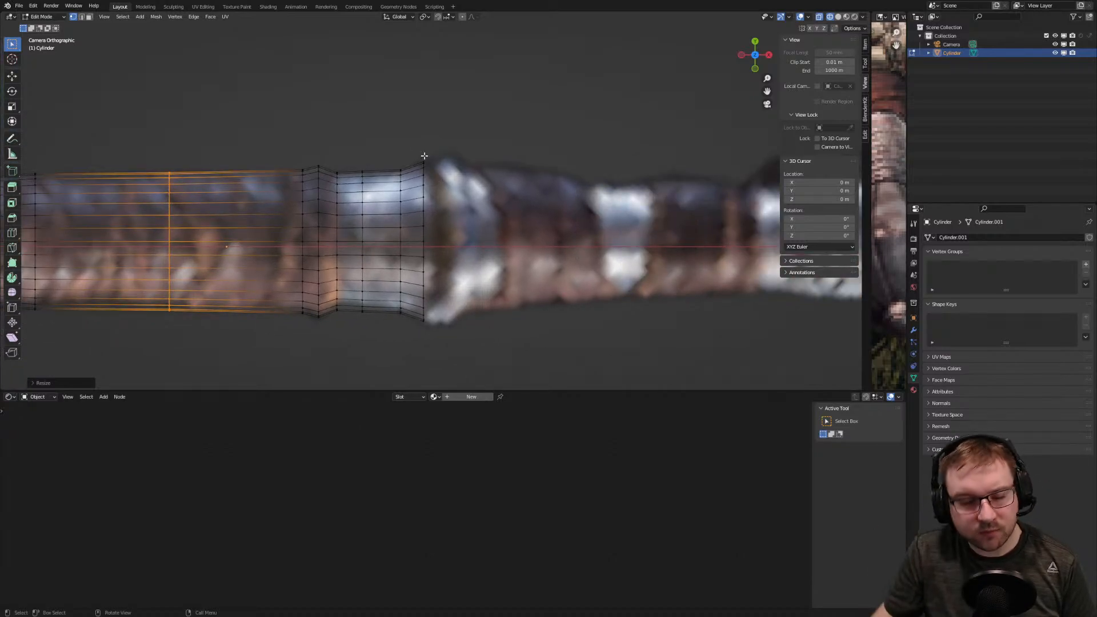
left_click_drag(410, 153, 468, 356)
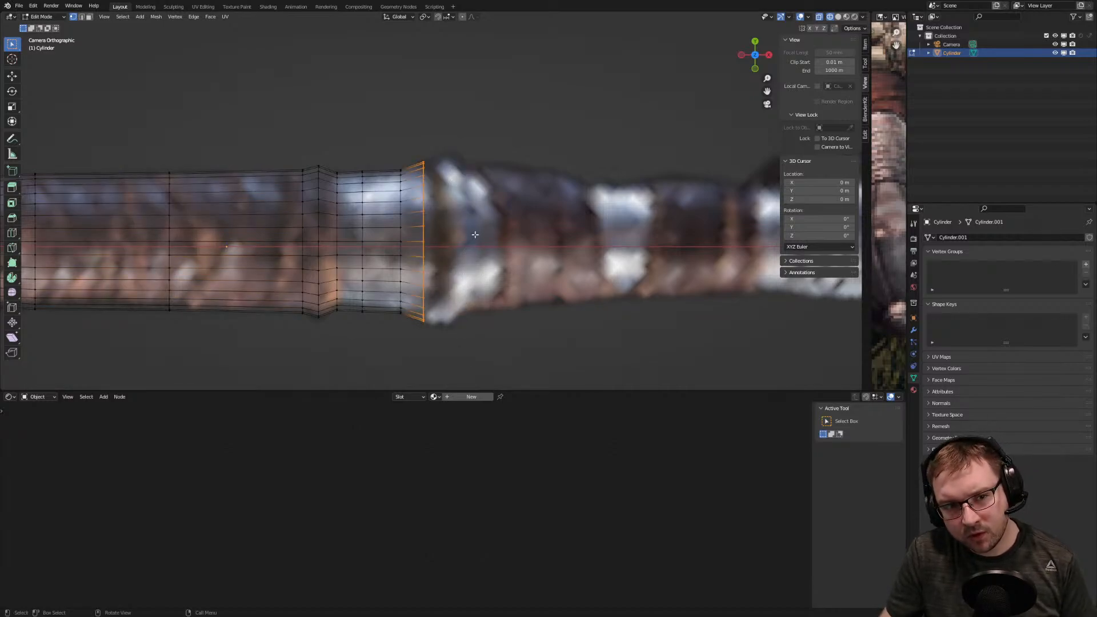
key("e")
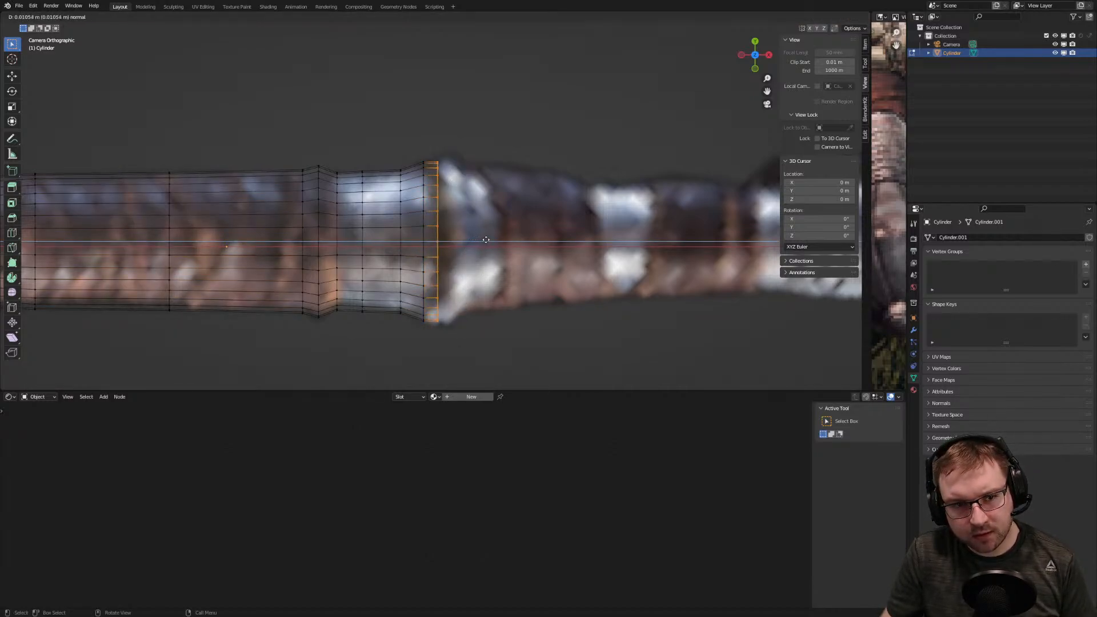
left_click(492, 240)
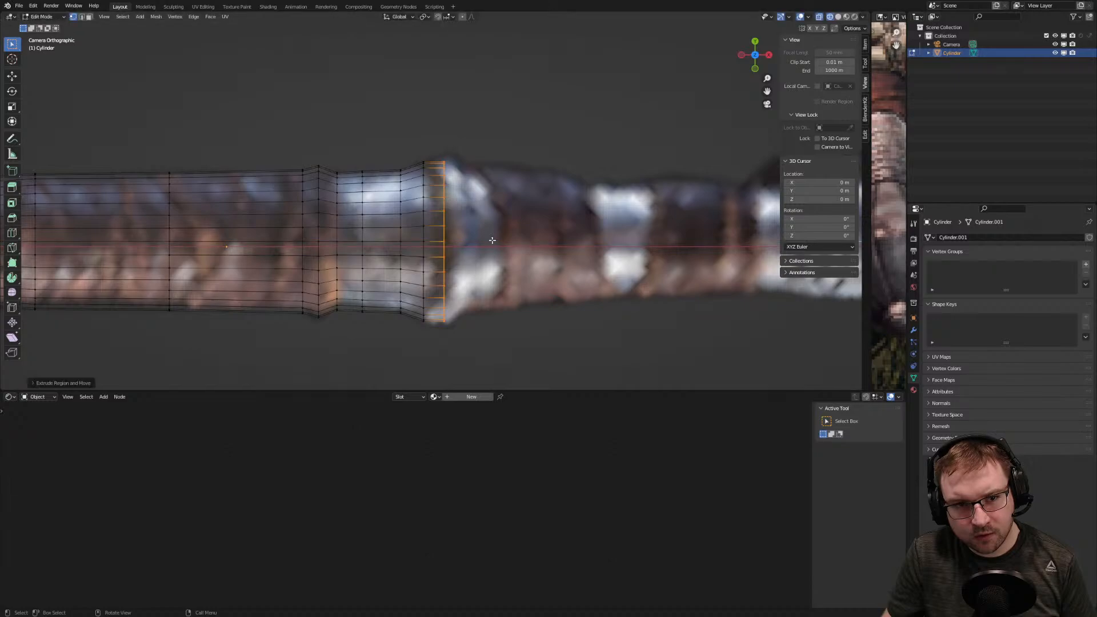
key("s")
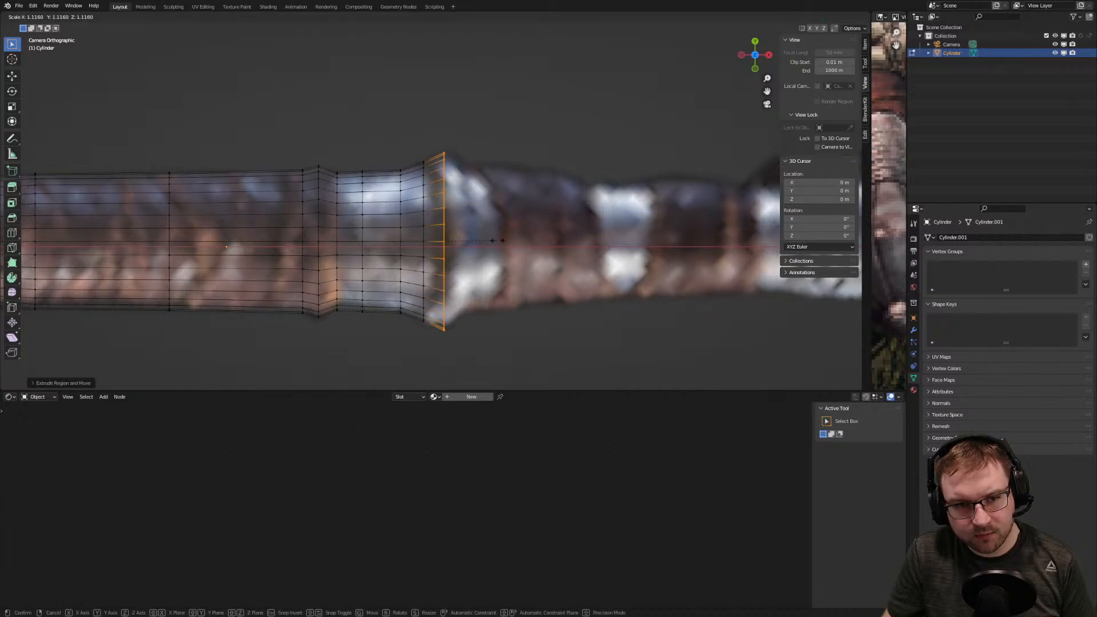
left_click(495, 240)
Extrude the end ring past the collar's widest point and scale it by about 0.85 to match the reference
key("e")
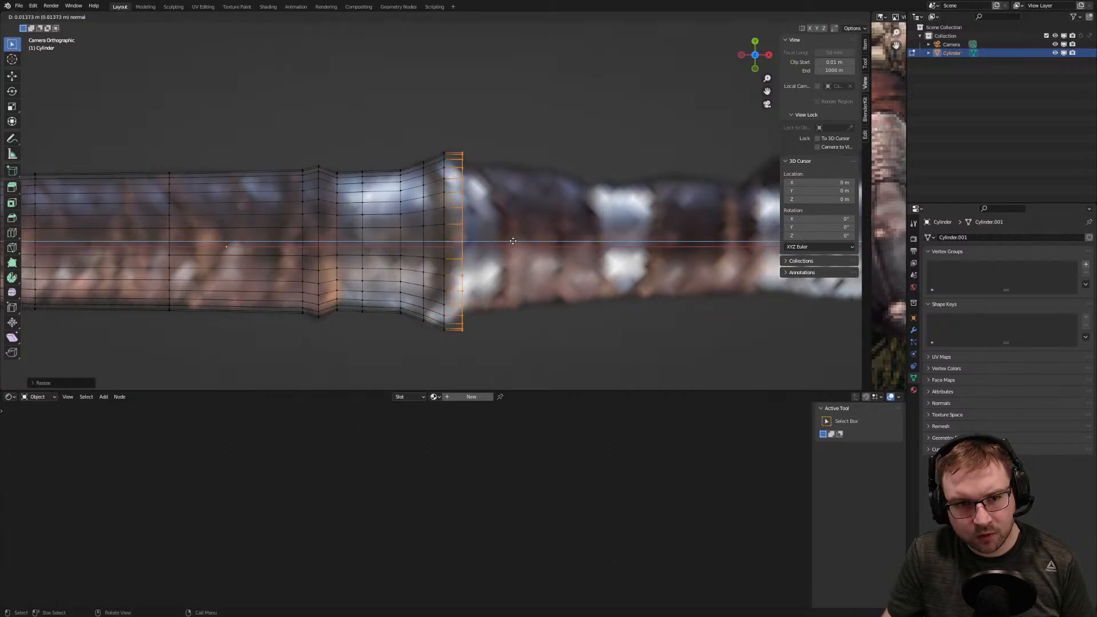
left_click(514, 241)
key("s")
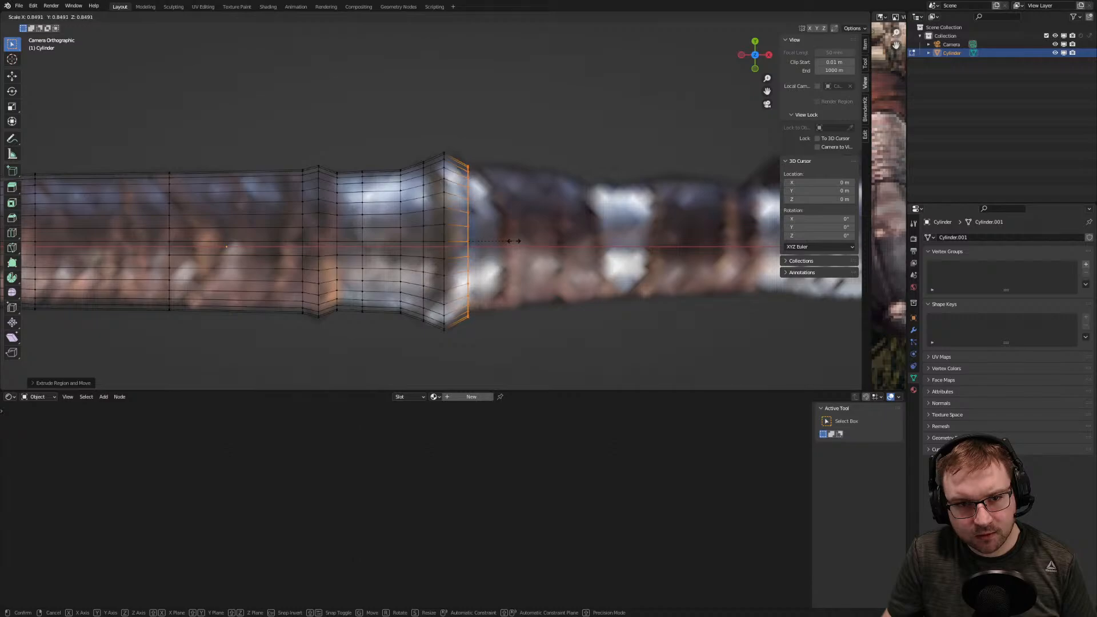
left_click(514, 241)
Bevel the edge loop at the collar's widest point about 0.007 m wide with multiple segments to round it
key("2")
key("space")
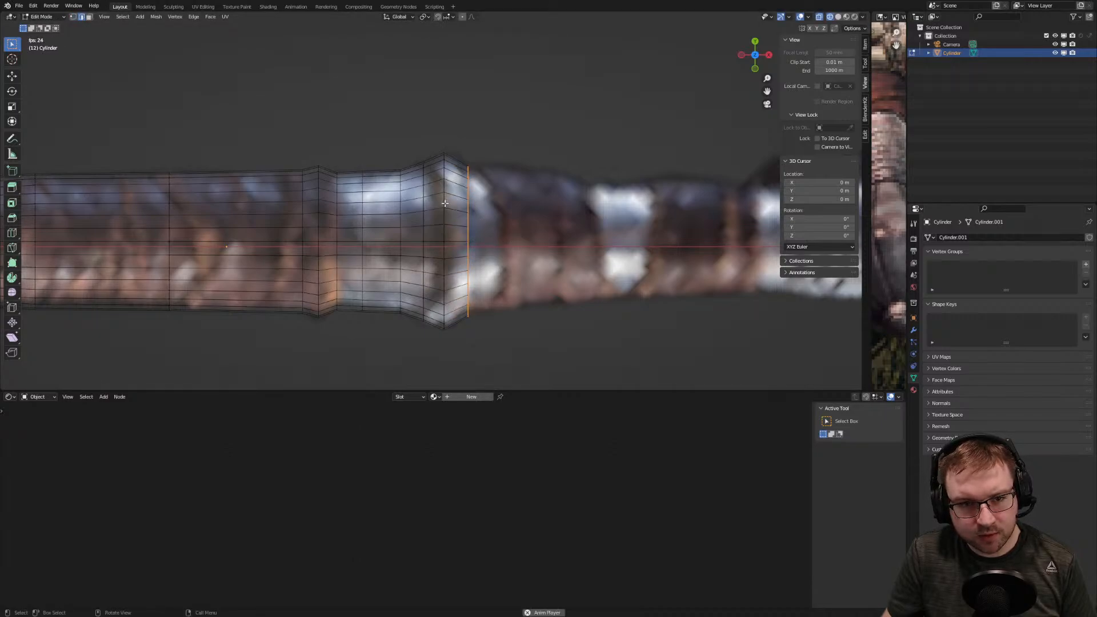
left_click(445, 203, "alt")
middle_click_drag(540, 292, 489, 187)
key("KP_Decimal")
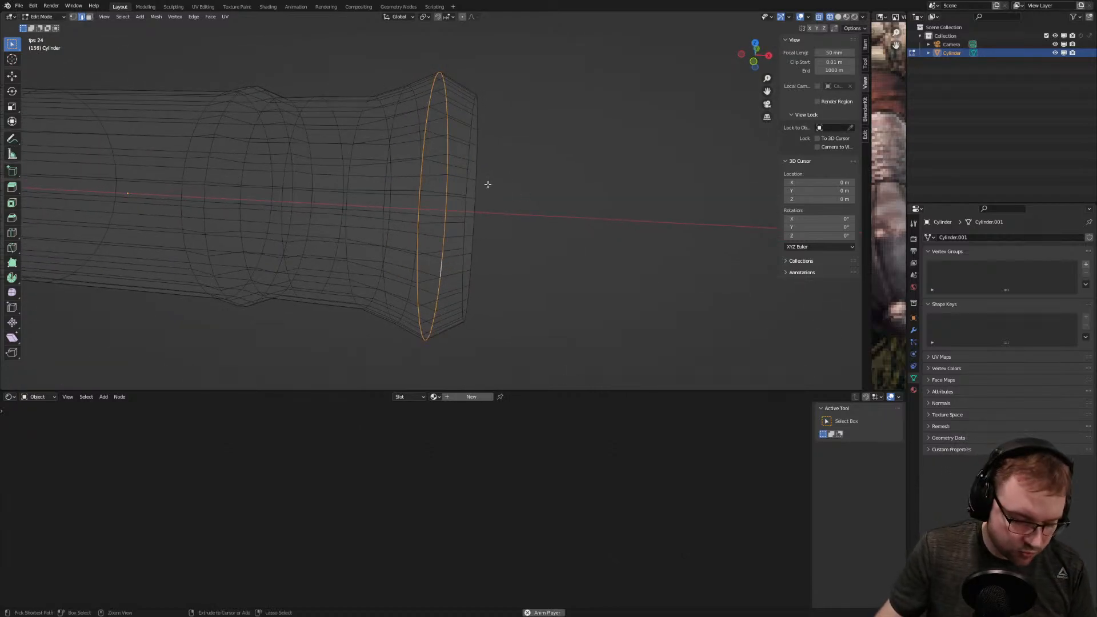
key("ctrl+b")
scroll(507, 190, "up", 5)
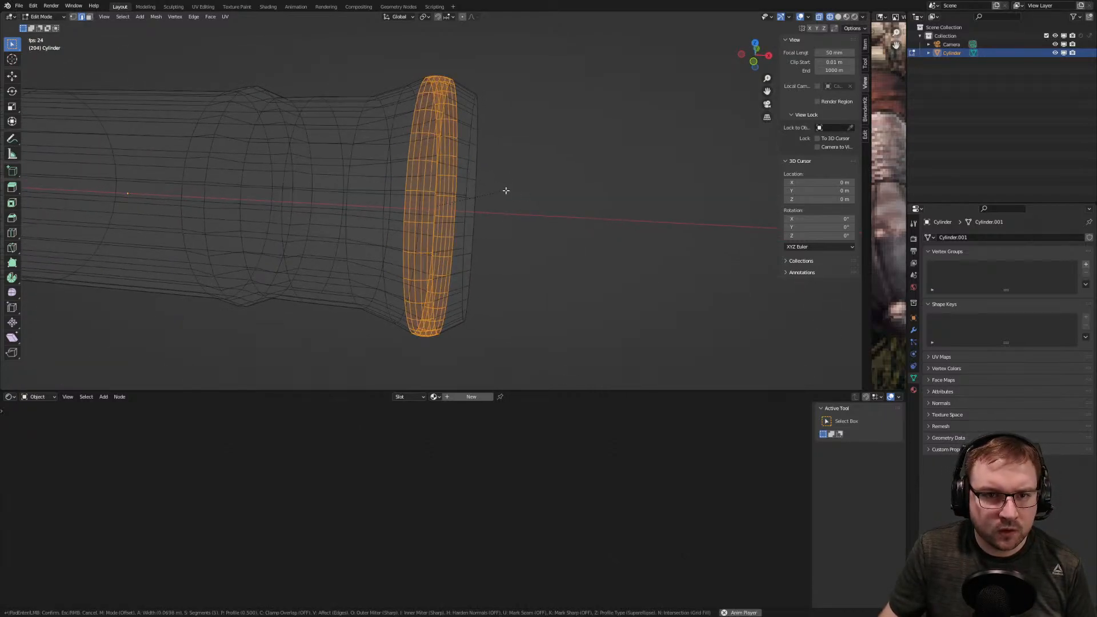
scroll(509, 190, "up", 1)
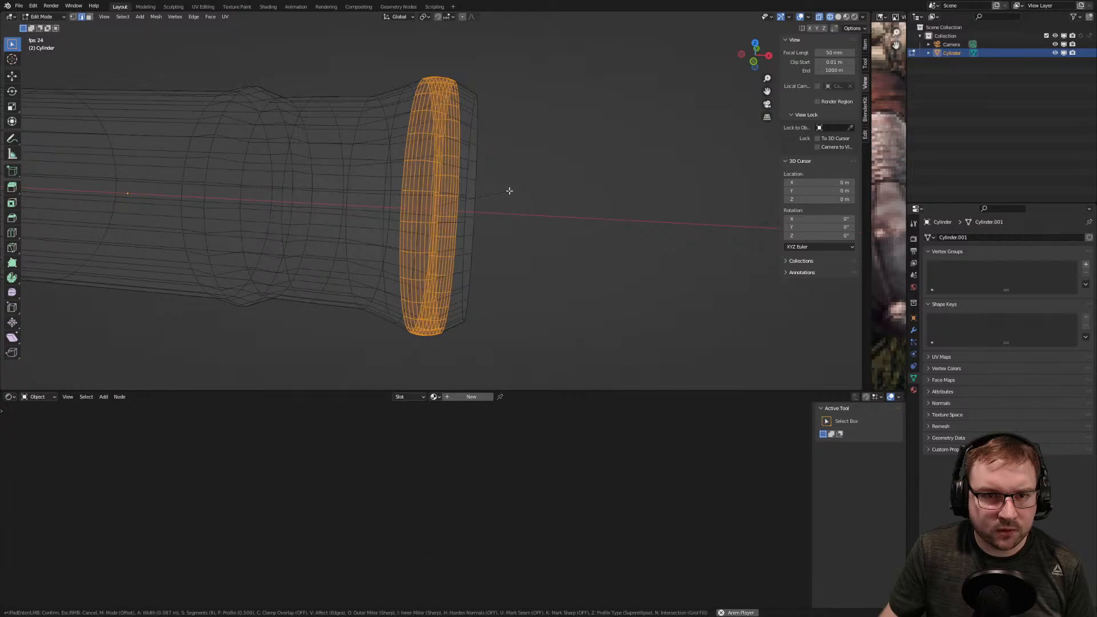
left_click(509, 190)
Scale the bevelled collar band up by about 1.01 and check the rounded shape against the reference
key("KP_5")
key("s")
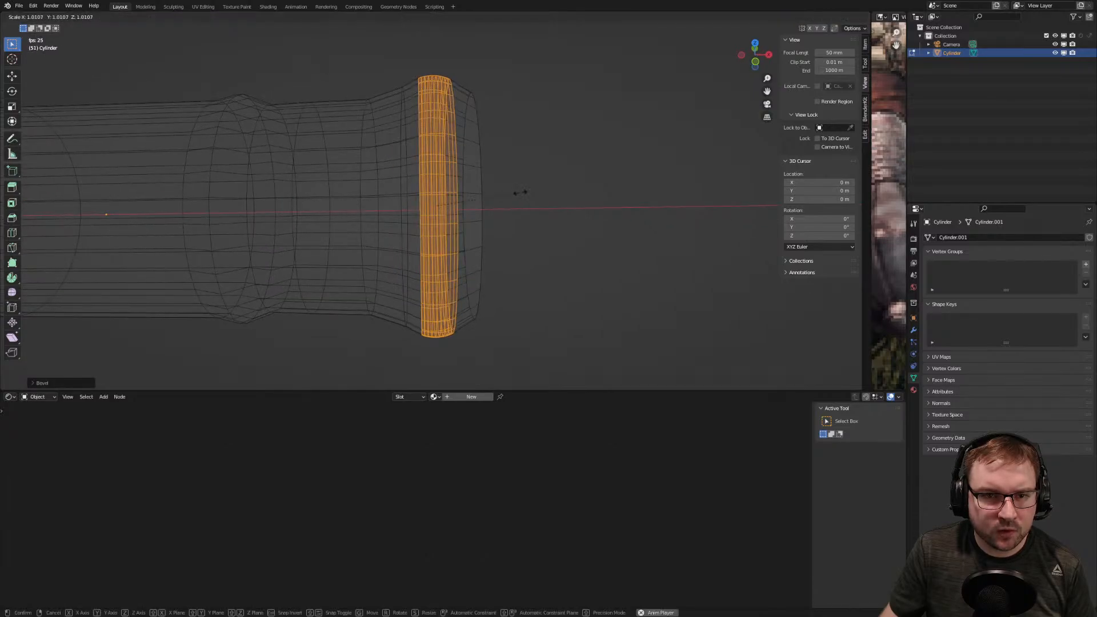
left_click(519, 191)
mouse_move(519, 191)
middle_mouse_down()
mouse_move(492, 185)
mouse_move(522, 189)
middle_mouse_up()
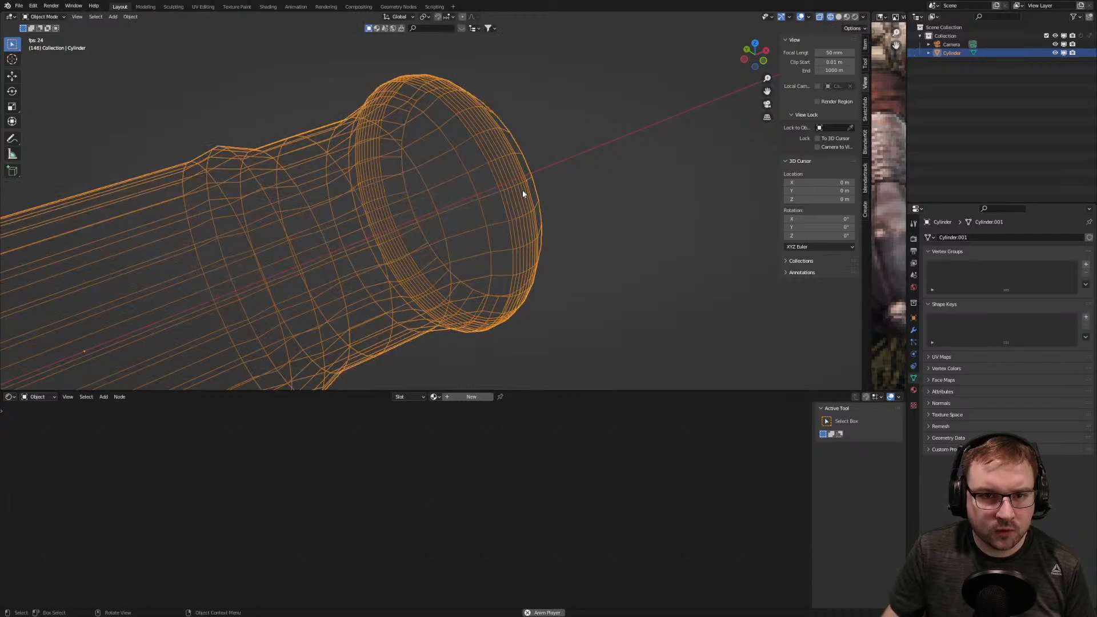
scroll(523, 190, "down", 5)
key("KP_7")
scroll(522, 216, "up", 2)
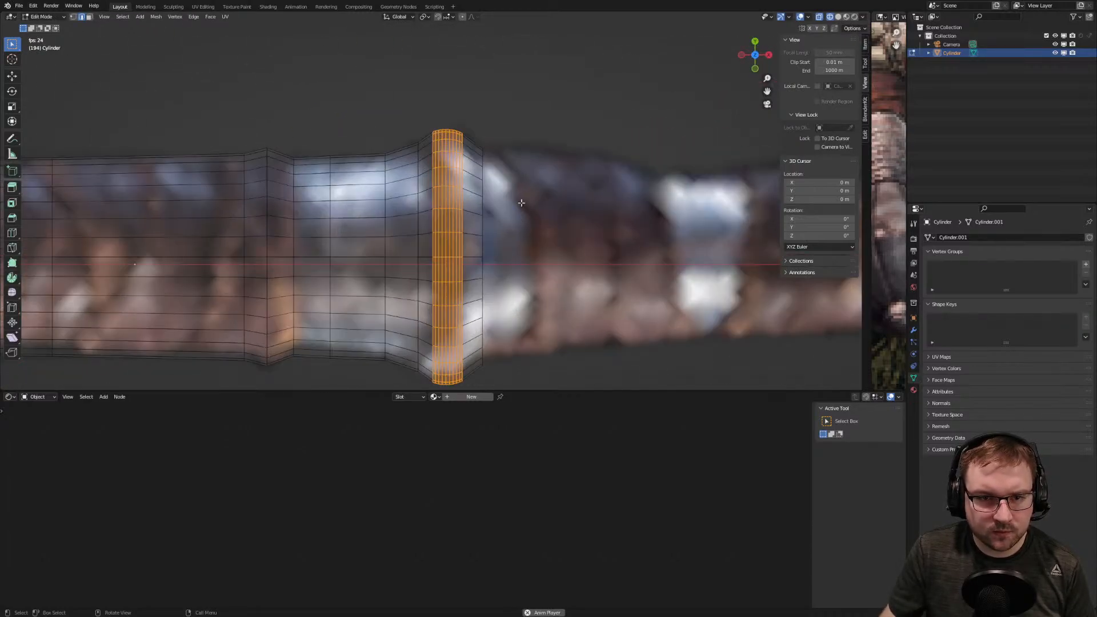
Select the cap face beyond the collar and extrude it about 0.03 m along the grip's axis
scroll(494, 204, "down", 3)
middle_click_drag(490, 200, 388, 176, "shift")
key("3")
key("KP_Decimal")
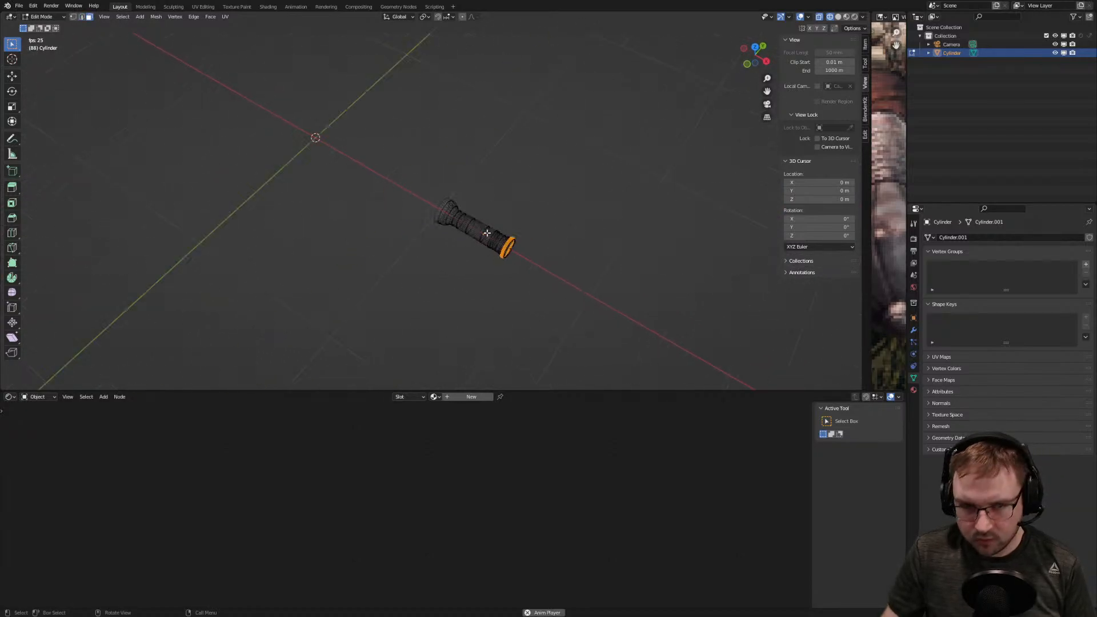
left_click(463, 223)
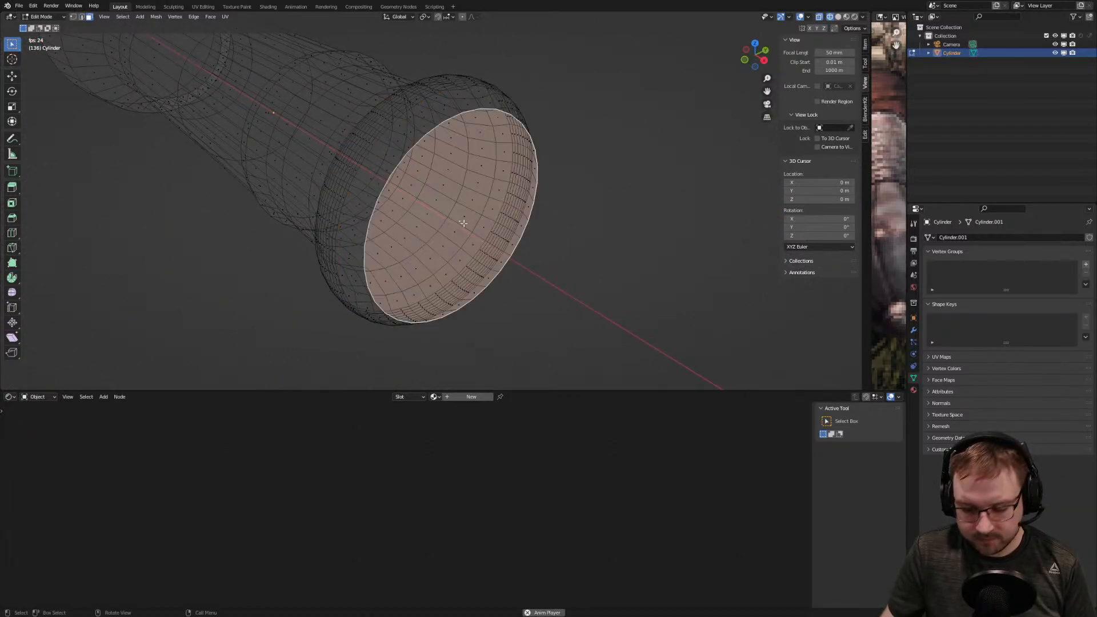
key("KP_7")
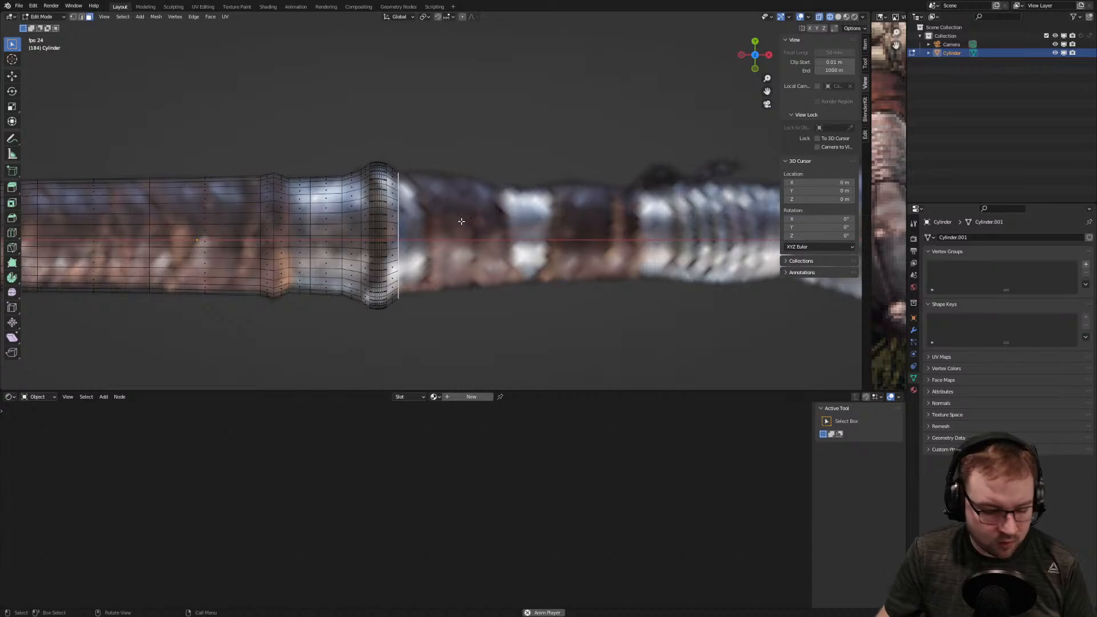
key("e")
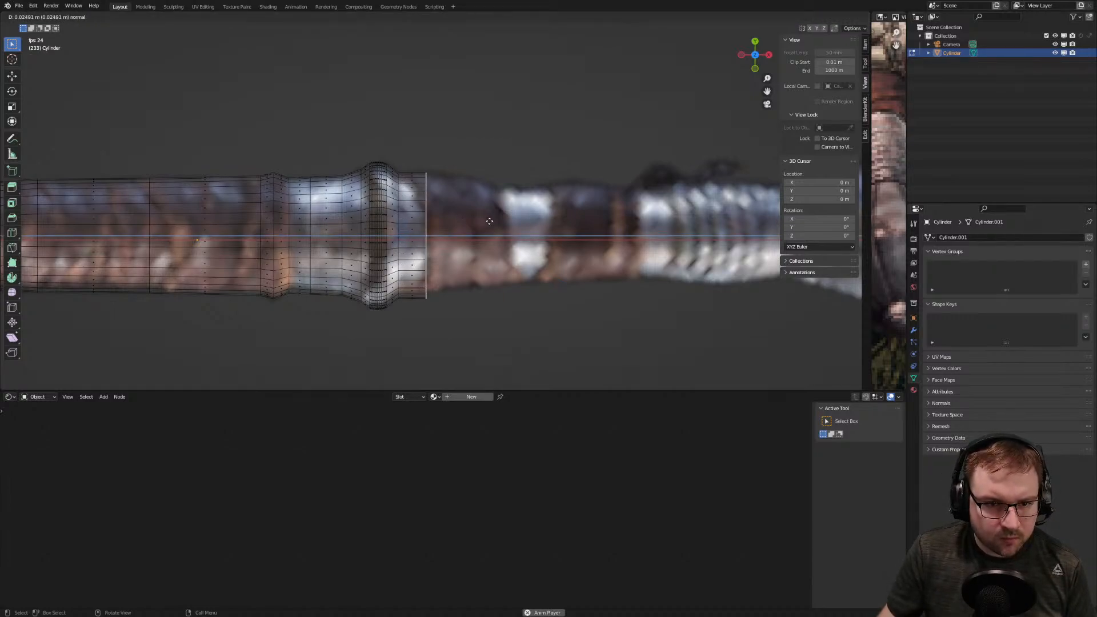
left_click(493, 221)
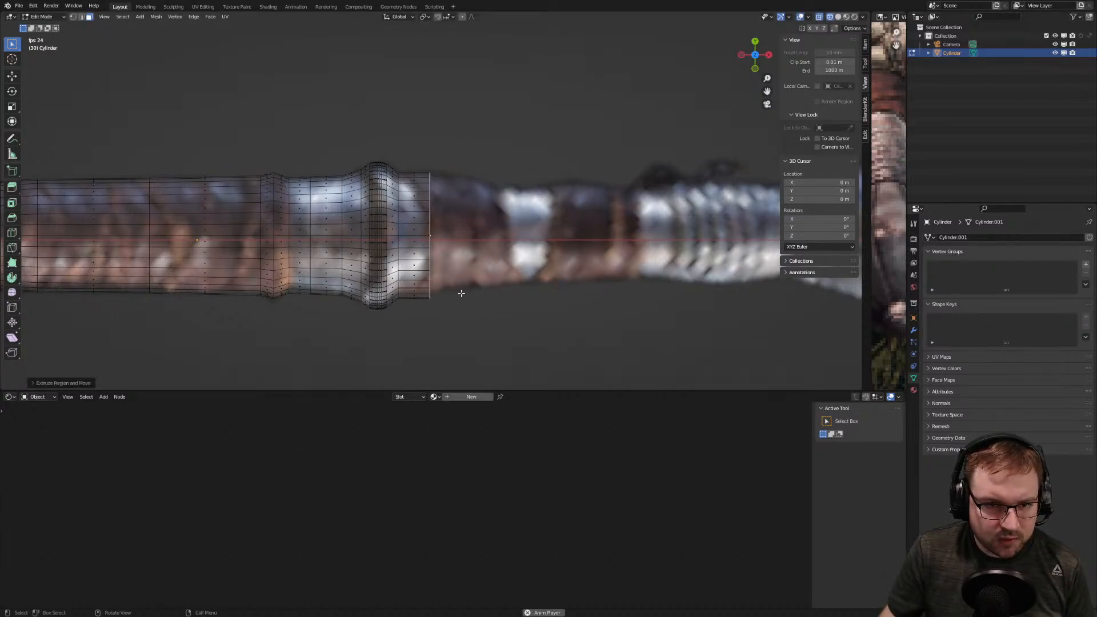
Move the extruded end face about 0.003 m along global Y to centre it on the reference grip
key("g")
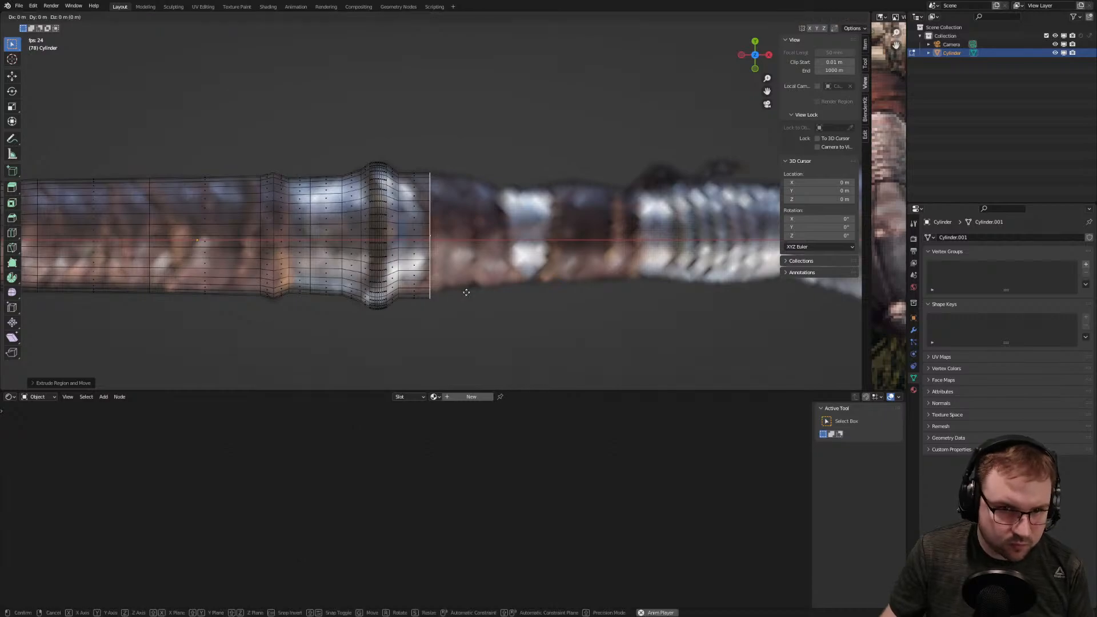
key("y")
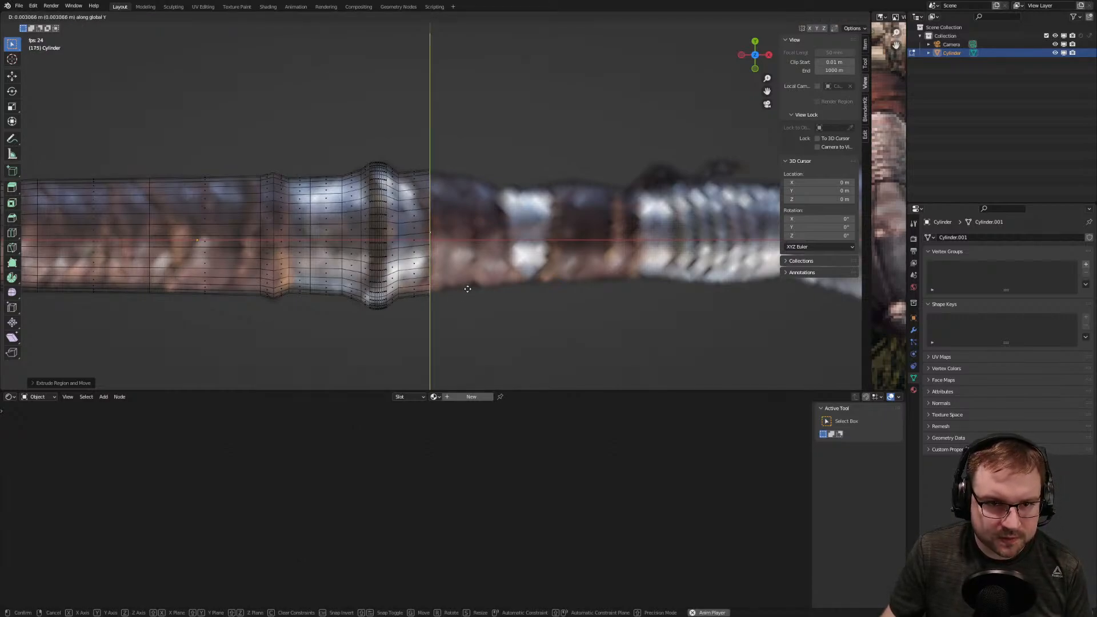
left_click(468, 288)
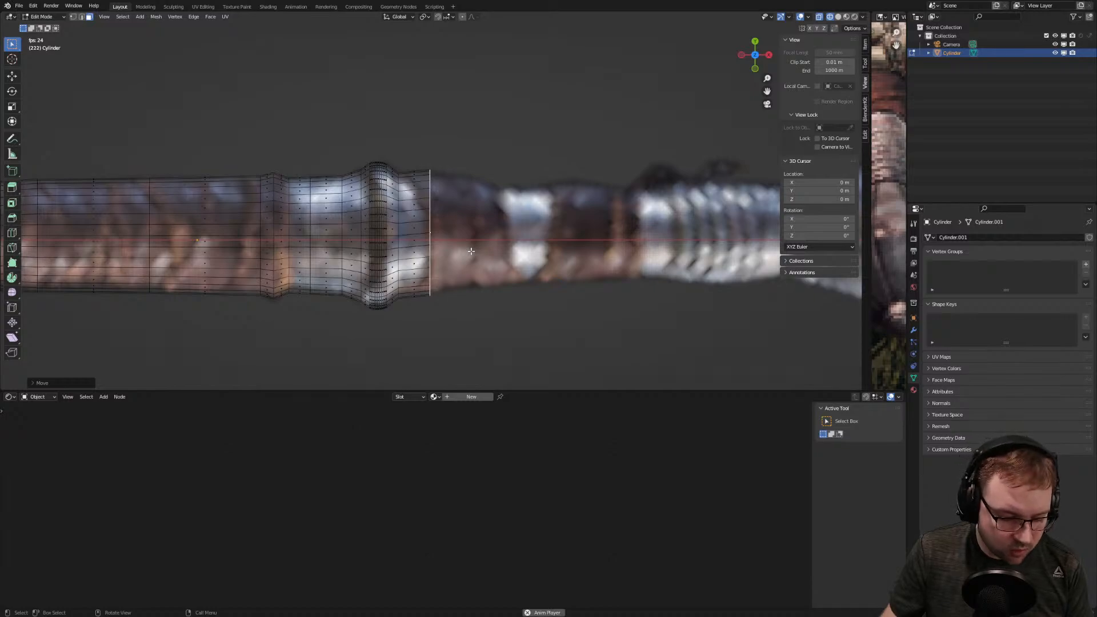
Extrude the end face further along the grip and scale it by about 0.87 to follow the reference's taper
key("e")
left_click(508, 247)
key("s")
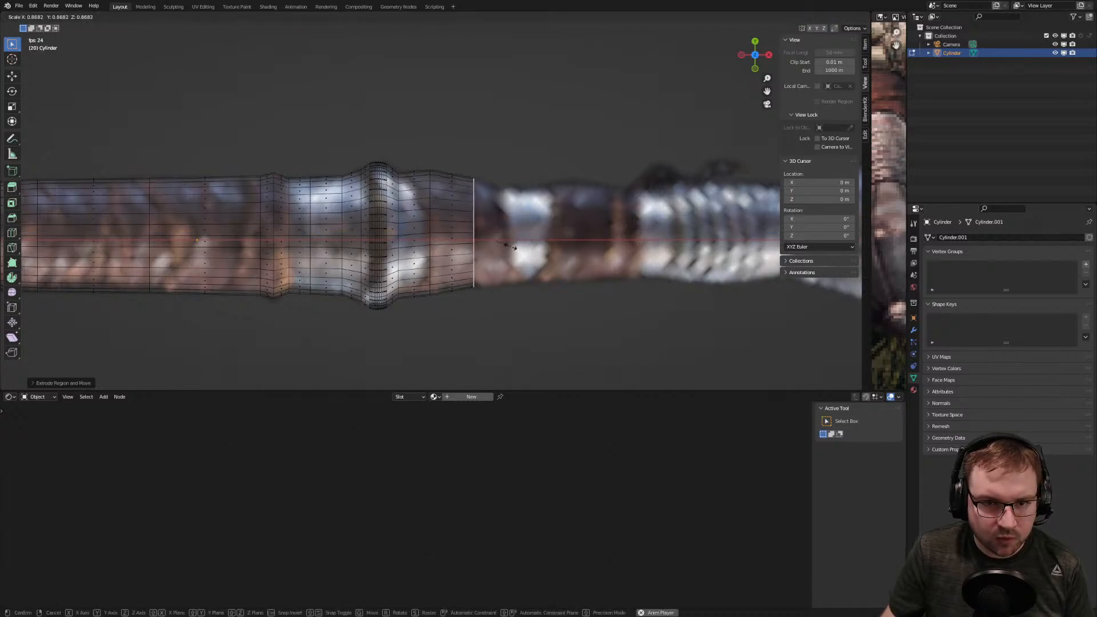
left_click(511, 246)
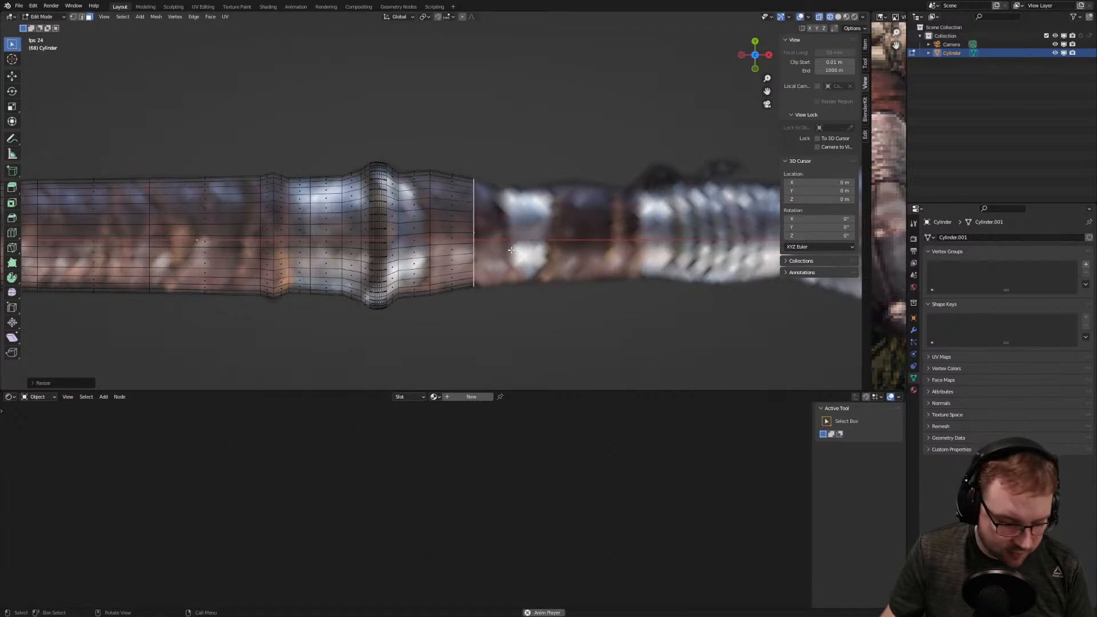
Extrude the grip's end face up to the silver band, shrink it slightly, and shift it about 0.003 m along global Y
key("e")
left_click(537, 254)
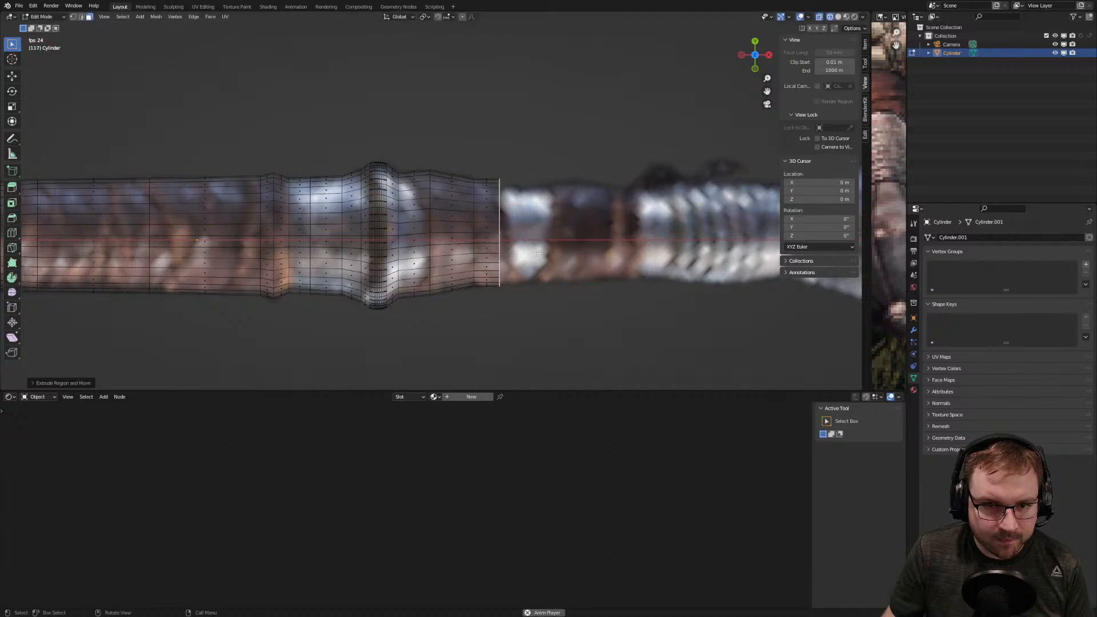
key("s")
left_click(537, 253)
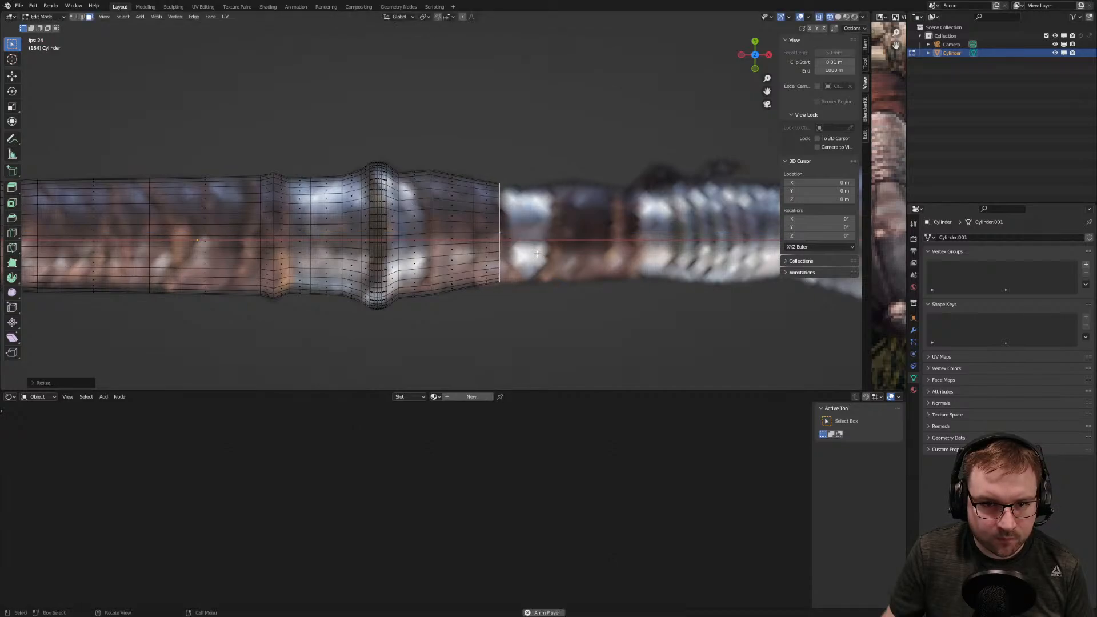
key("g")
key("y")
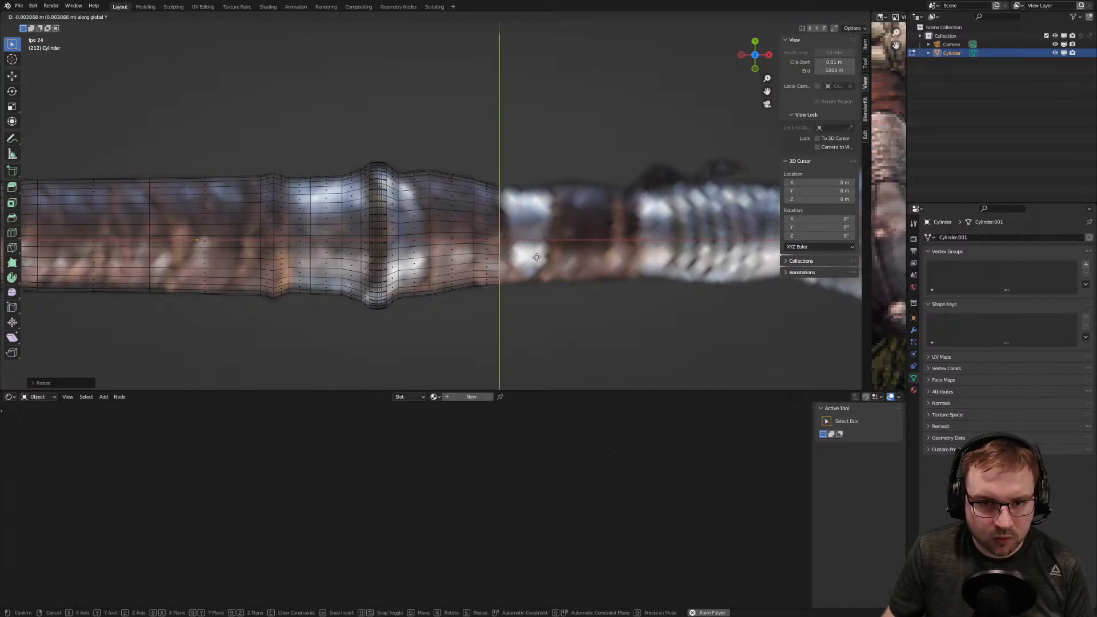
left_click(537, 257)
Extrude the end face across the silver band and shift it along global Y to match the reference outline
key("e")
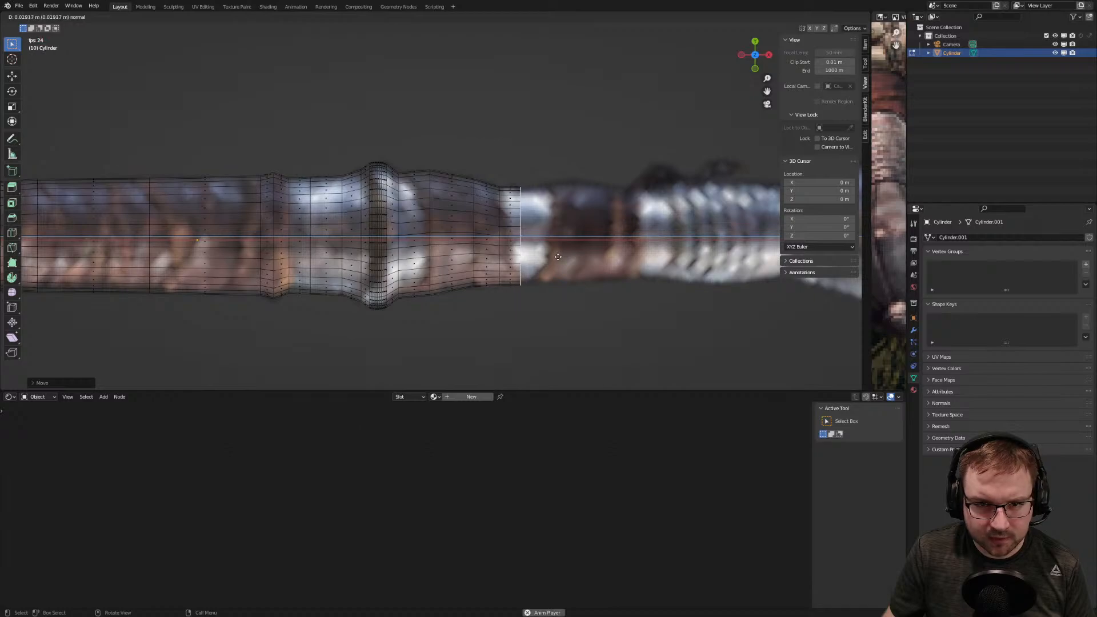
left_click(588, 256)
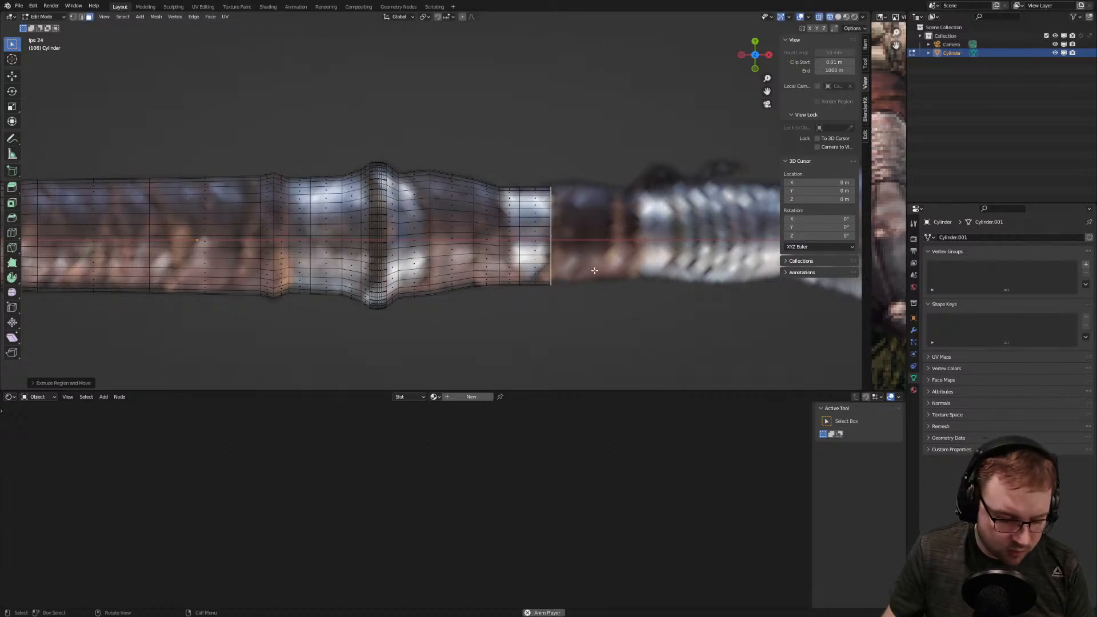
key("g")
key("y")
left_click(595, 268)
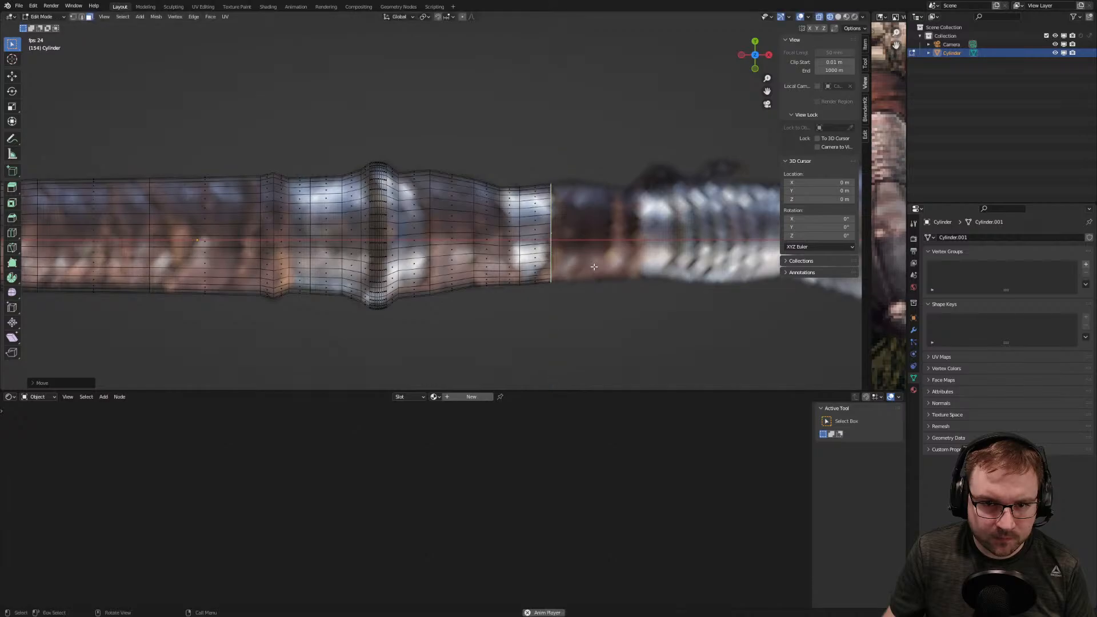
Extrude the end face in three consecutive segments along the dark section up to the start of the ribbed section
key("e")
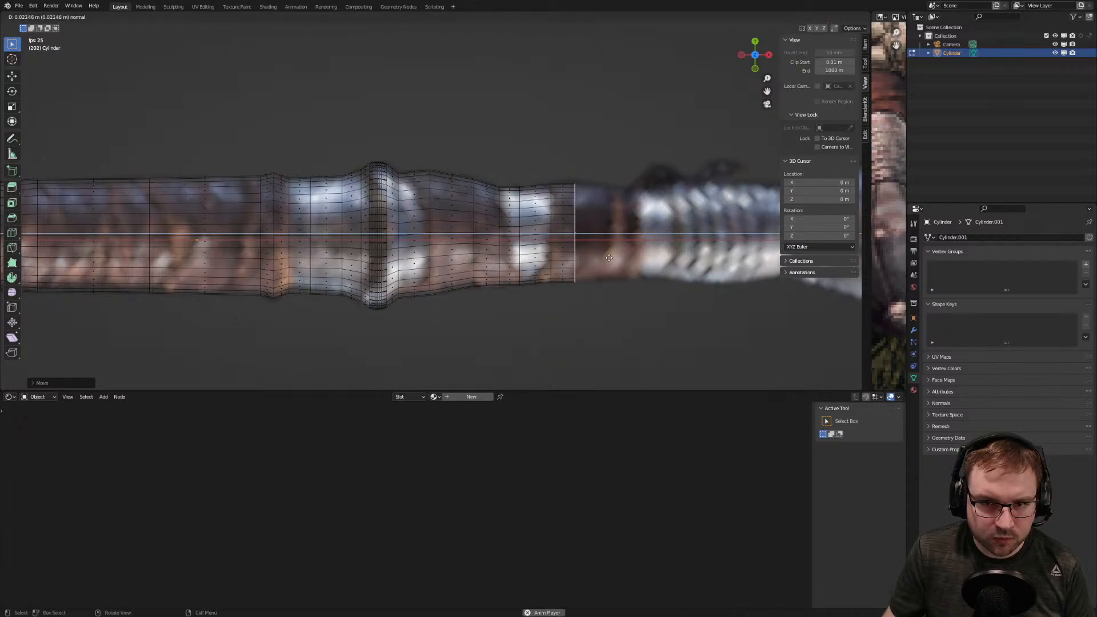
left_click(610, 258)
key("e")
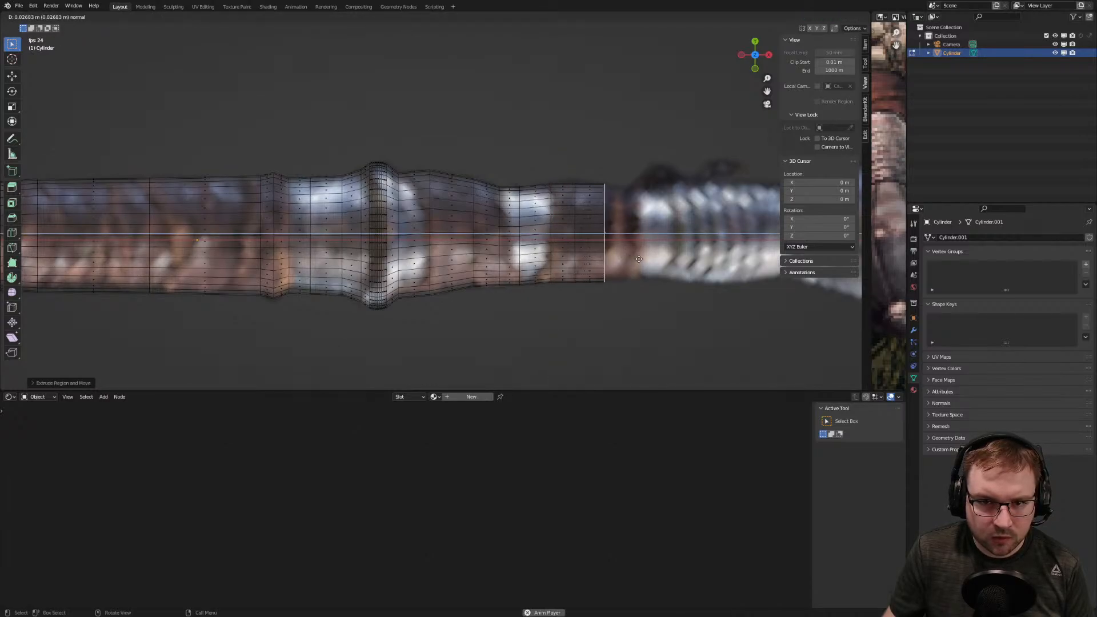
left_click(642, 259)
key("e")
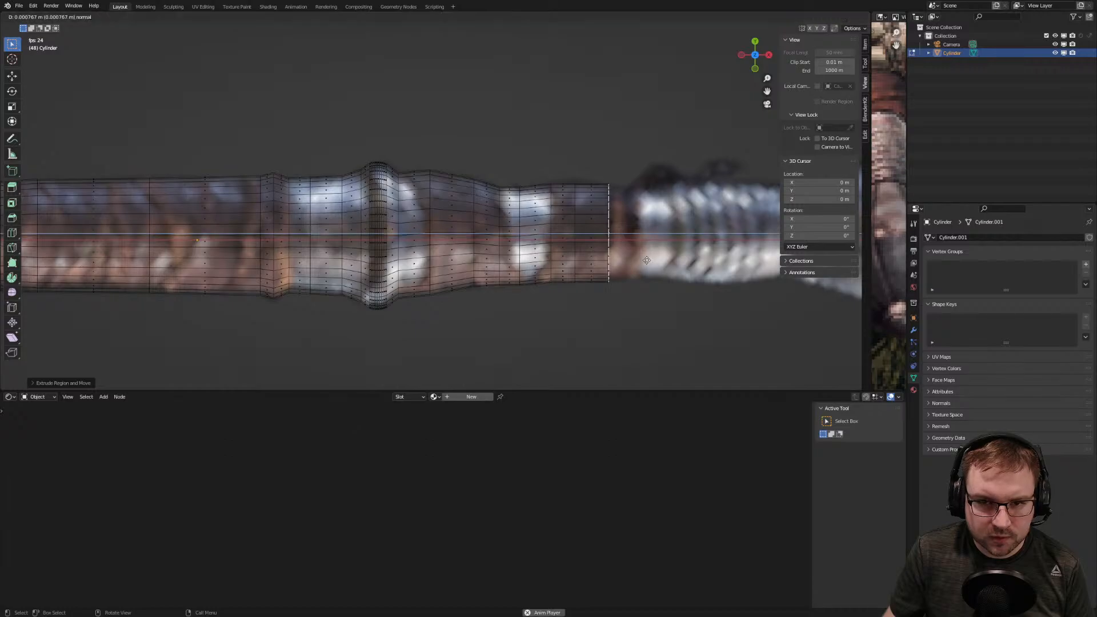
left_click(672, 260)
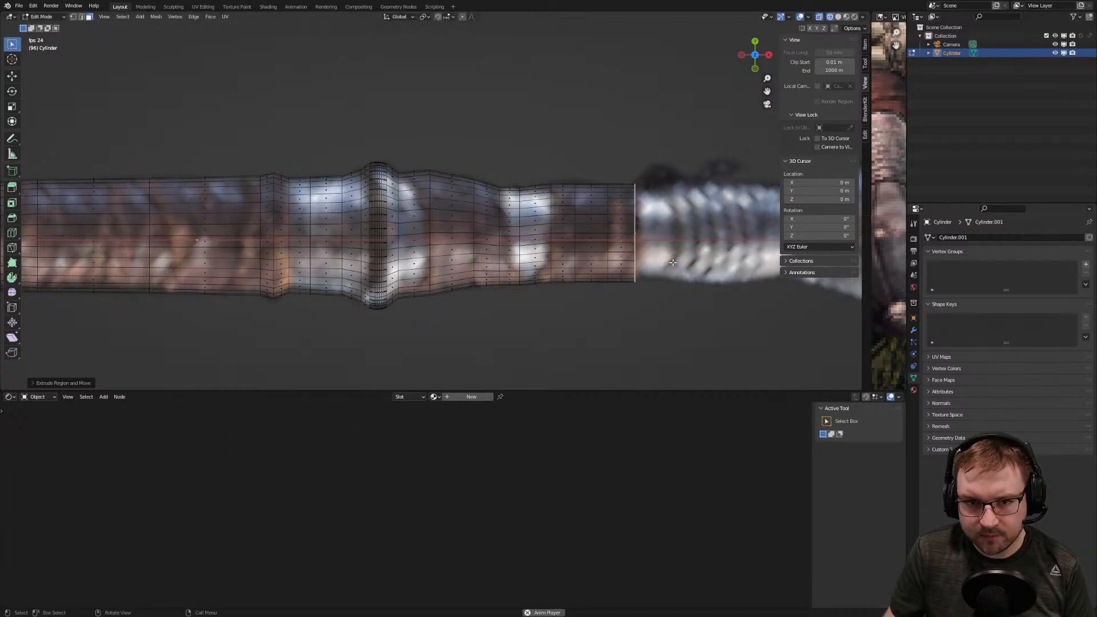
Extrude a slightly narrowed segment of about 0.01 m, and continue the extrusion across the ribbed section to the pommel's base
scroll(661, 269, "down", 5)
scroll(595, 262, "up", 6)
scroll(592, 259, "down", 4)
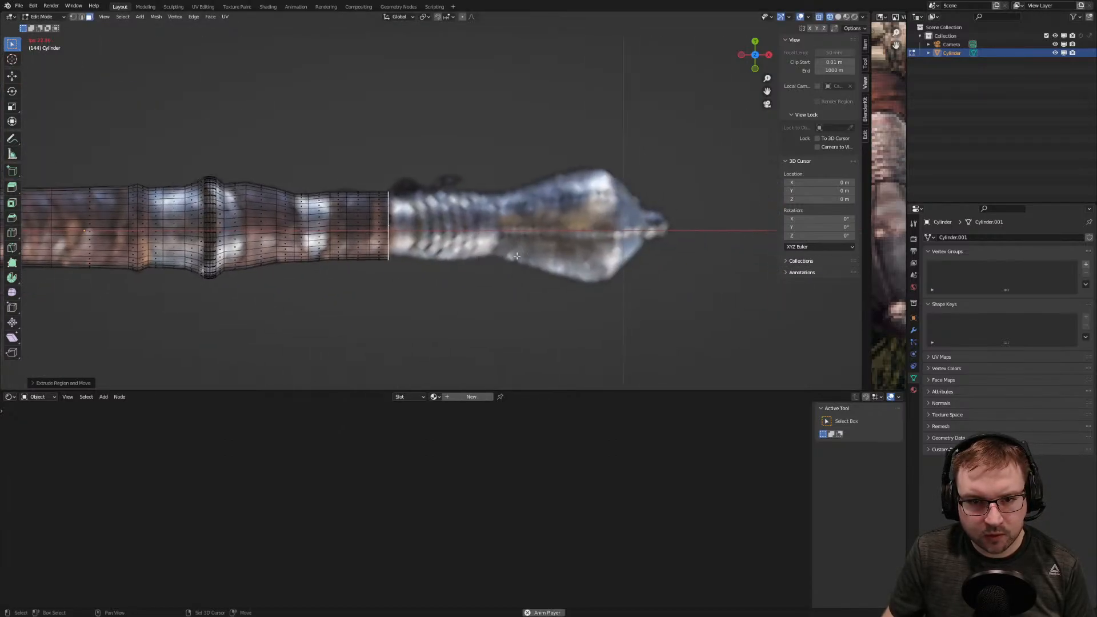
scroll(474, 258, "up", 6)
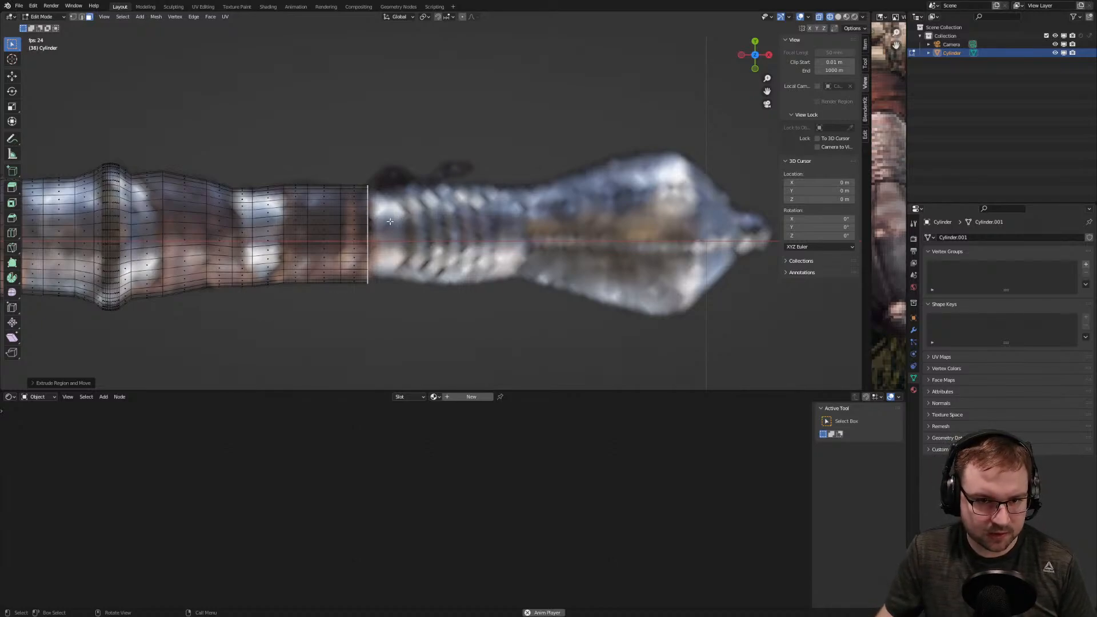
key("g")
key("x")
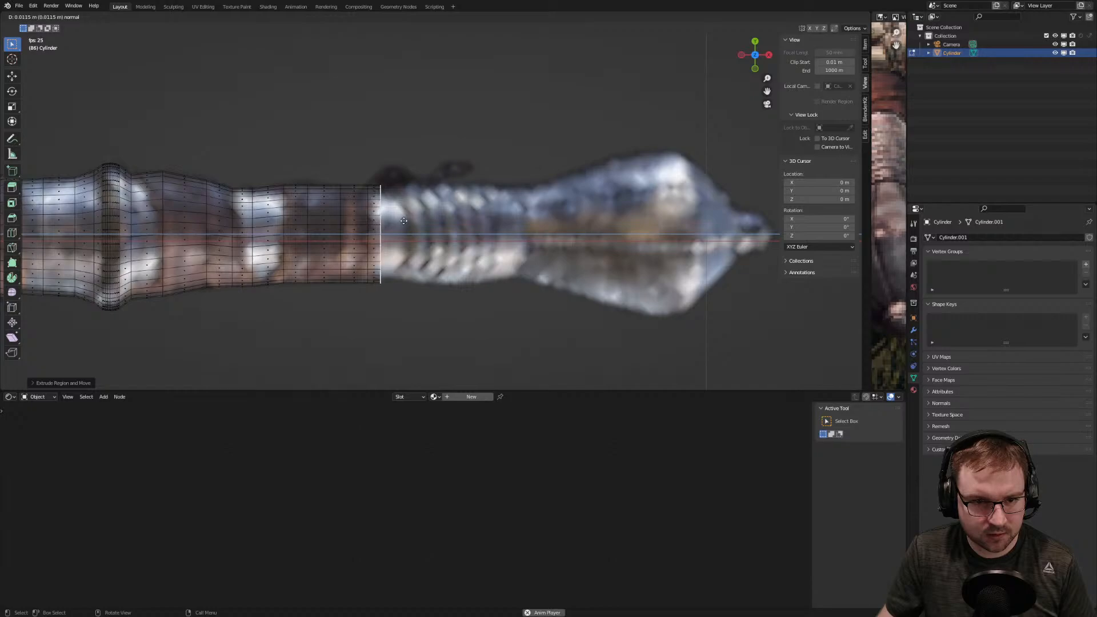
left_click(404, 222)
key("s")
left_click(415, 225)
key("e")
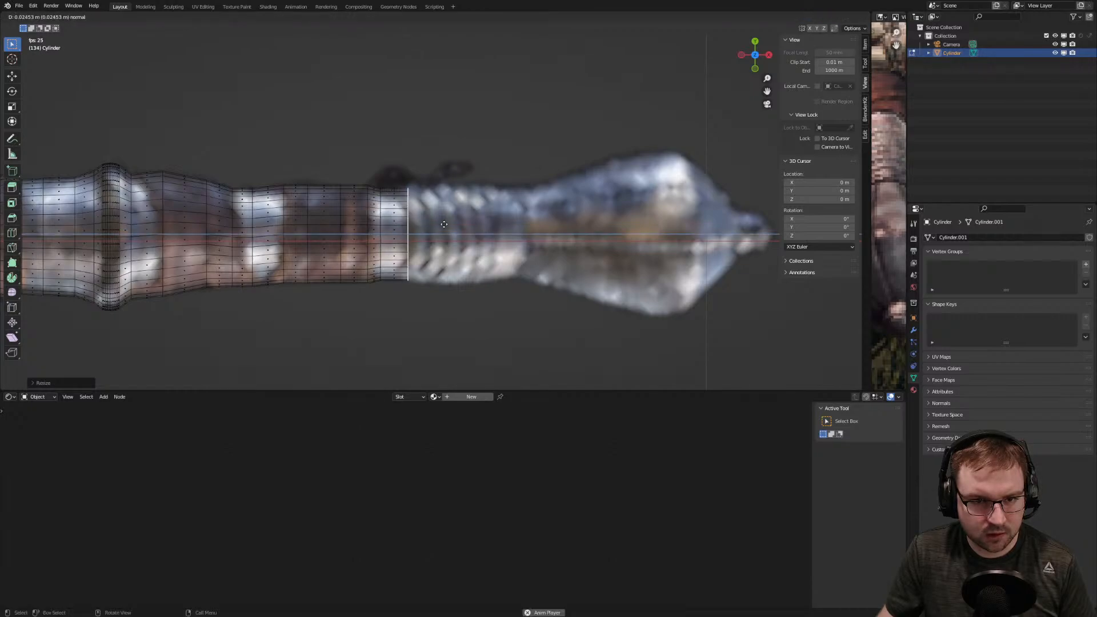
left_click(559, 228)
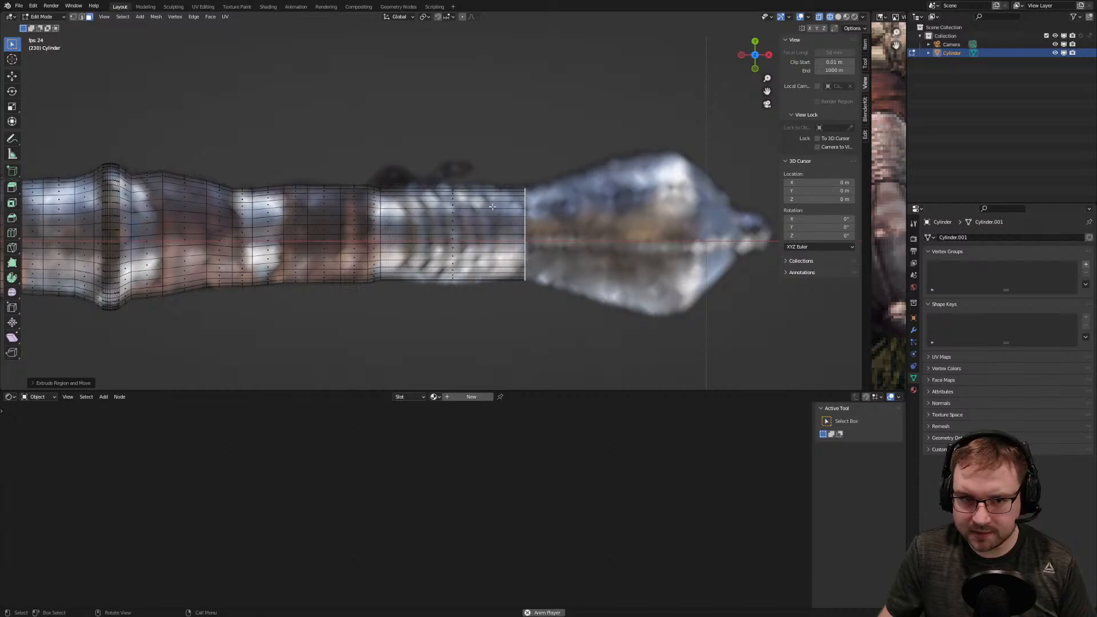
Extrude the end face to the pommel's widest point and scale it by about 1.81 to form the flare
key("e")
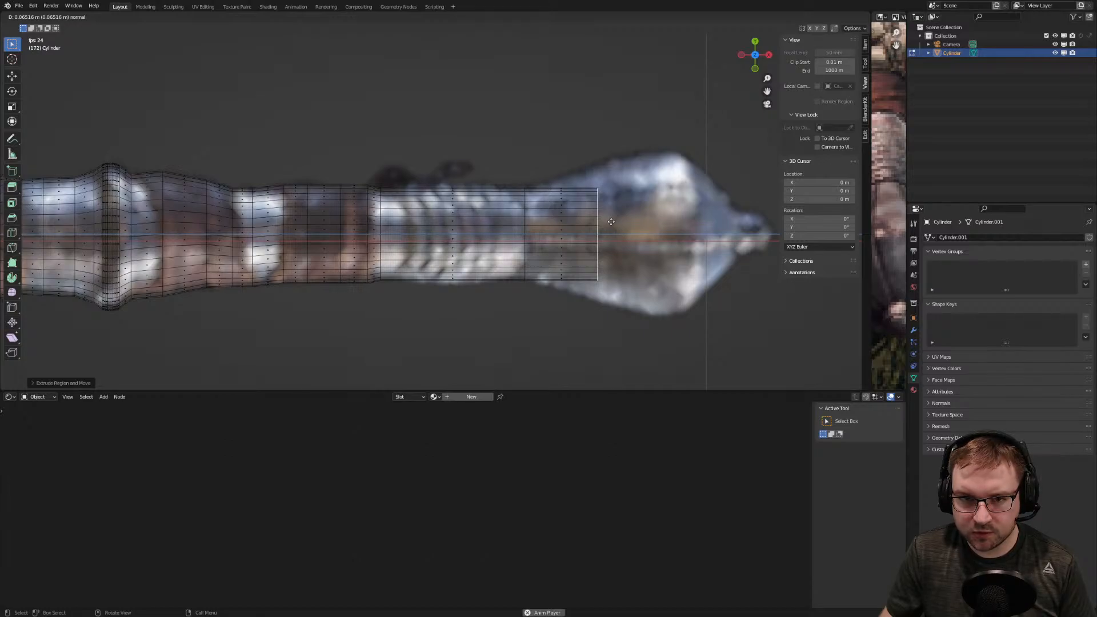
left_click(685, 221)
key("s")
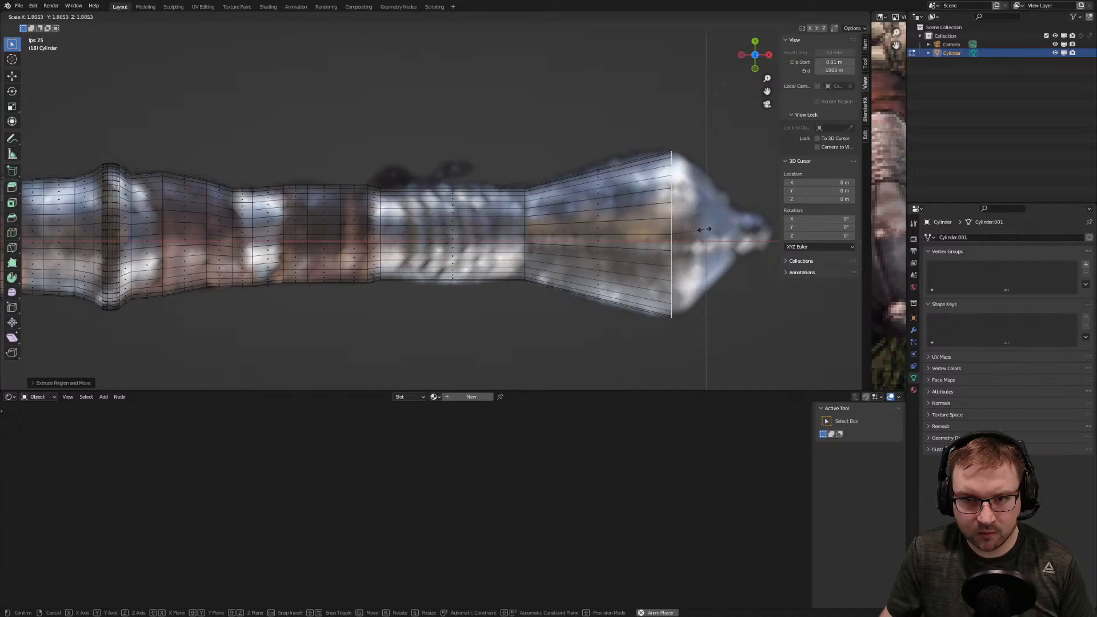
left_click(705, 230)
Extrude the pommel's wide face towards its tip and scale it by about 0.32 to form the tapered end
middle_click_drag(710, 230, 600, 230, "shift")
key("e")
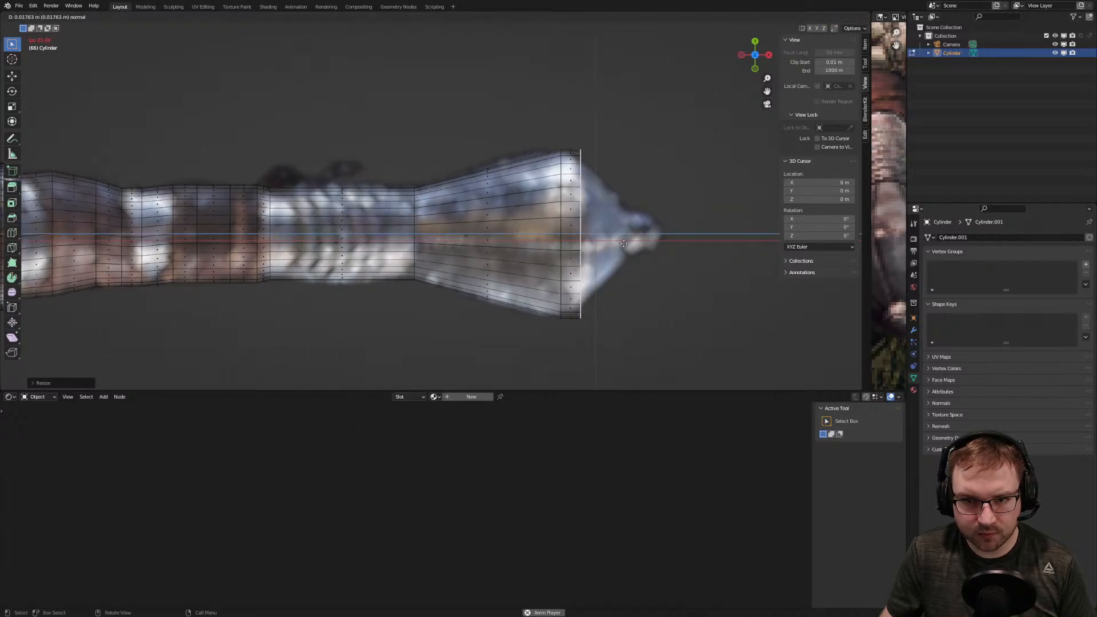
left_click(668, 242)
key("s")
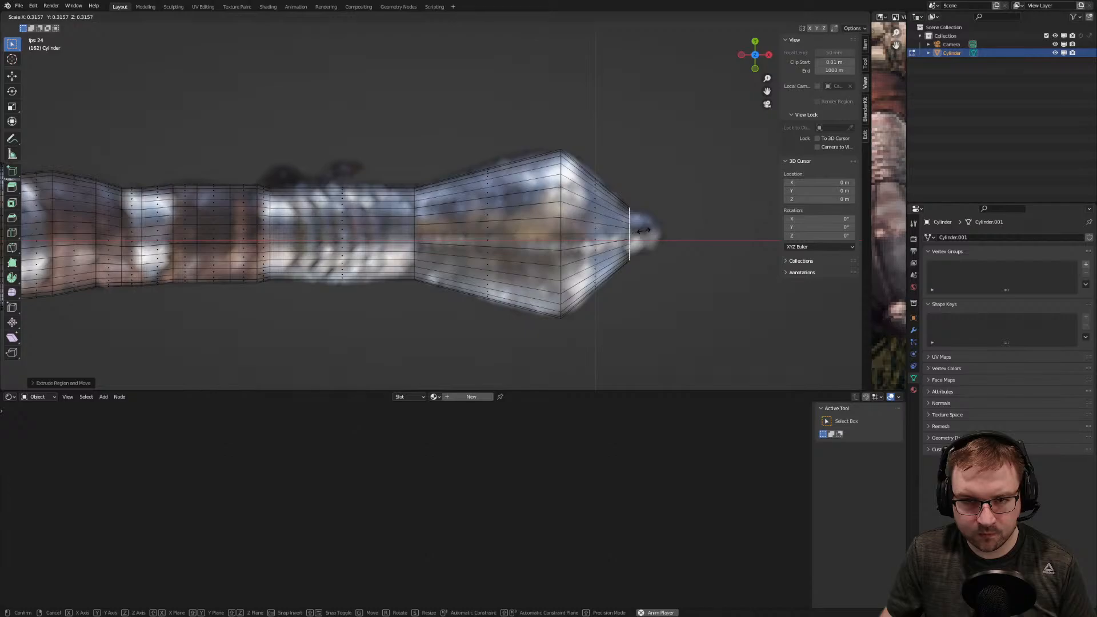
left_click(644, 231)
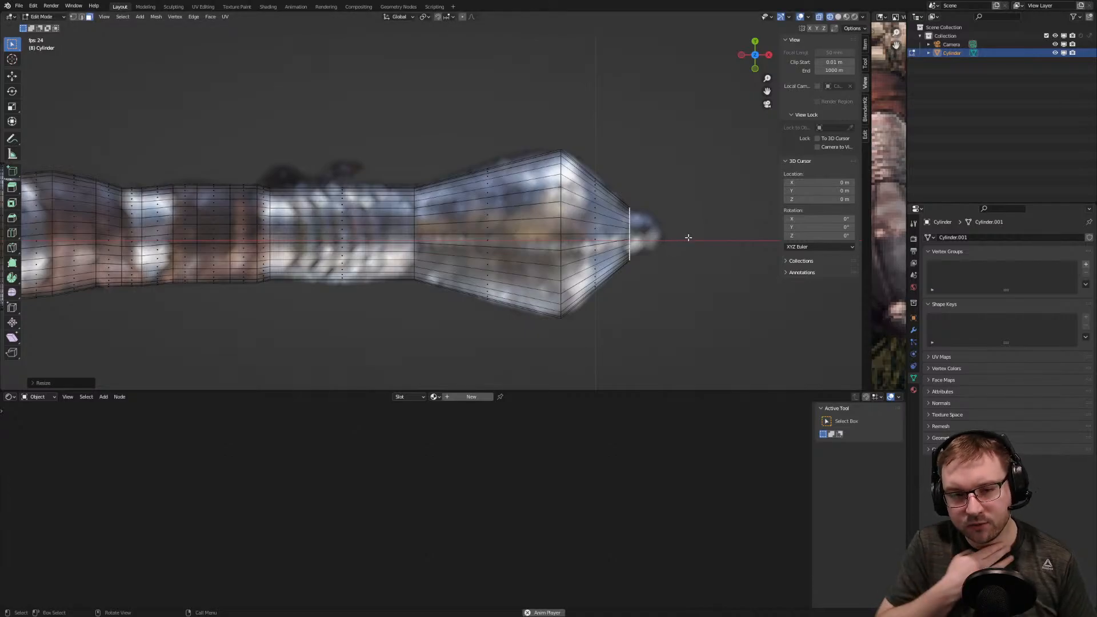
Extrude the pommel's narrow end face to the reference's tip to form a short knob
key("e")
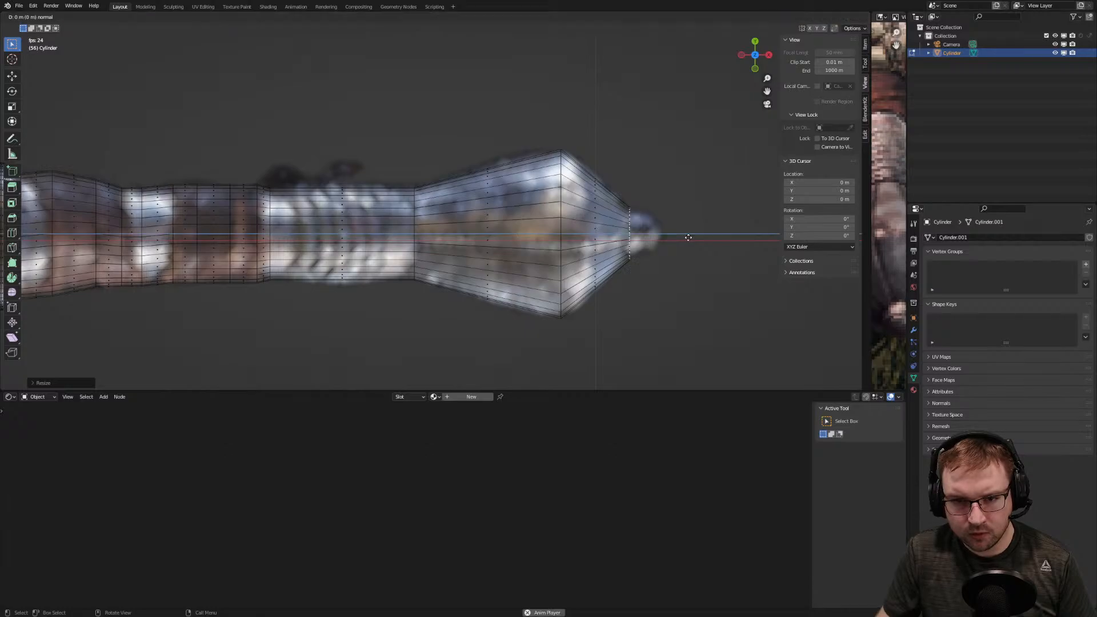
left_click(716, 236)
scroll(691, 245, "down", 2)
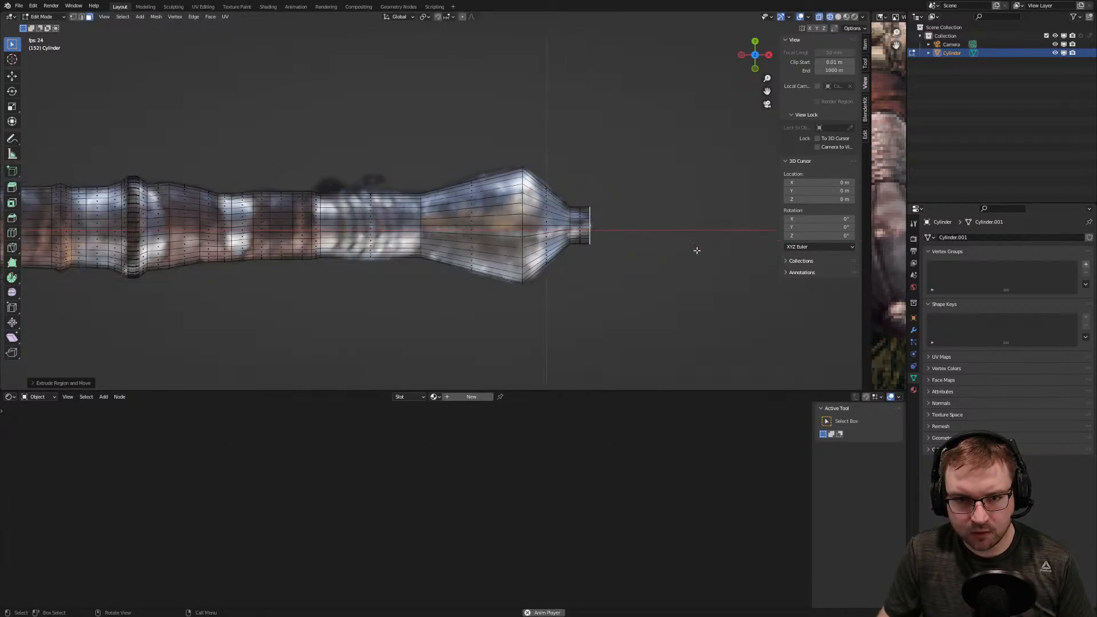
Bevel the knob's end face into a rounded tip, and return to Object Mode in top view
middle_click_drag(686, 247, 634, 212)
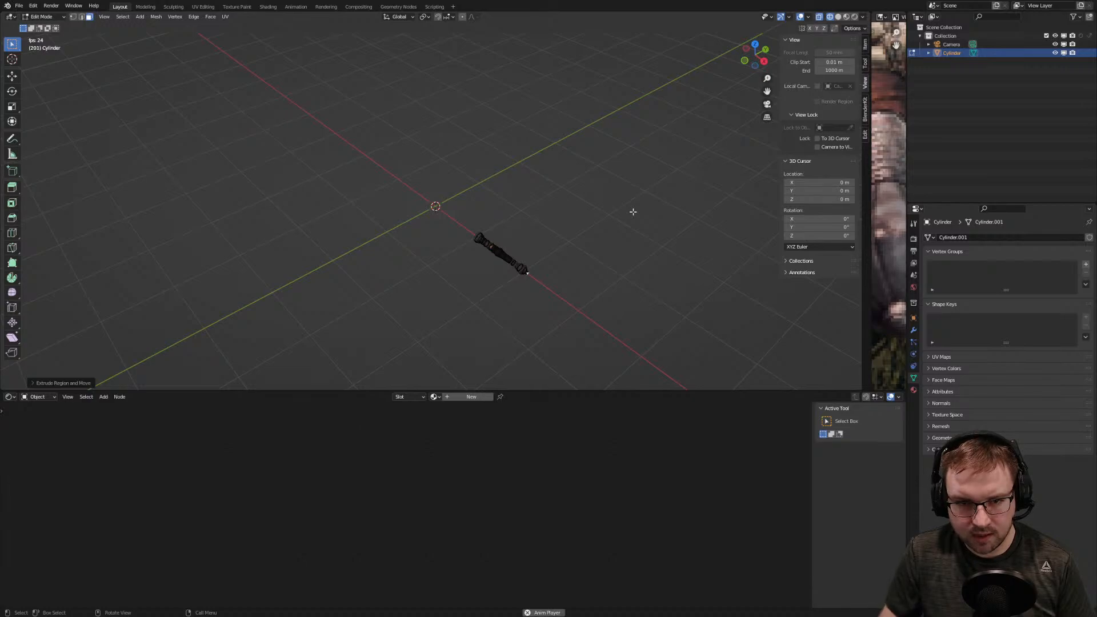
key("KP_Decimal")
scroll(568, 240, "up", 1)
middle_click_drag(568, 240, 588, 240)
scroll(588, 240, "down", 4)
middle_click_drag(512, 240, 539, 240)
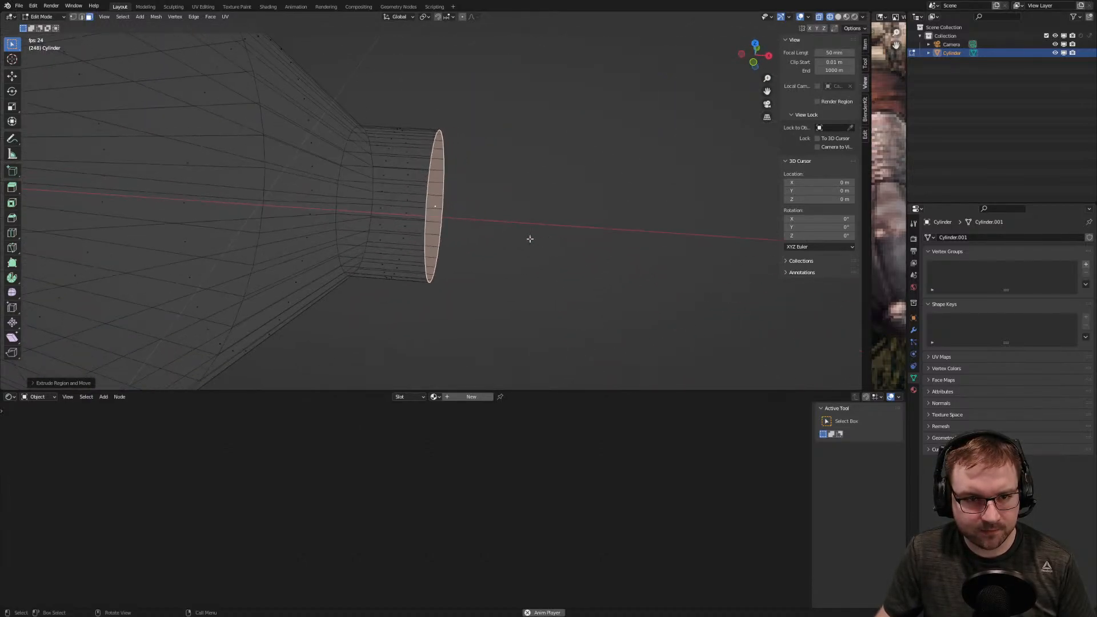
key("ctrl+b")
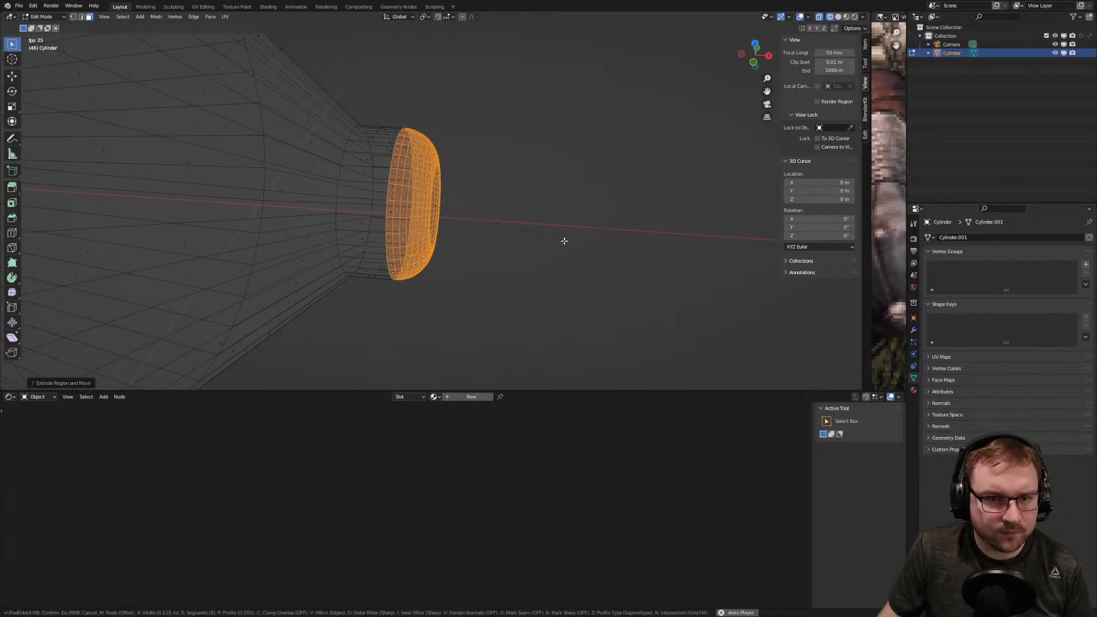
left_click(598, 251)
key("Tab")
key("KP_7")
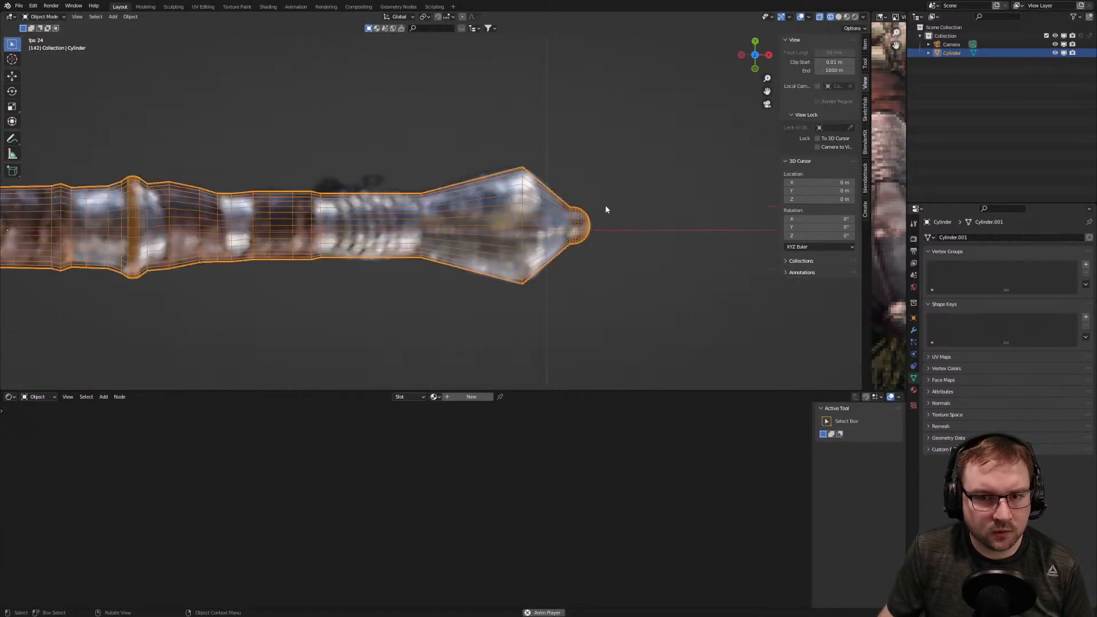
Compare the whole grip and pommel outline with the reference, from the pommel's tip to the guard block
scroll(556, 220, "up", 1)
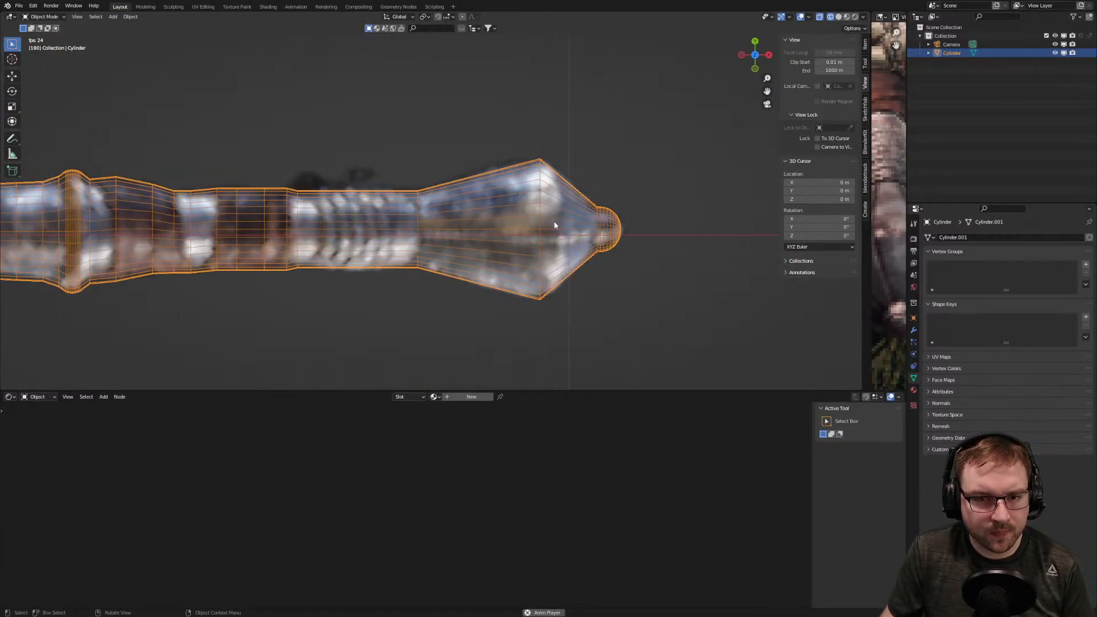
scroll(553, 221, "down", 1)
scroll(498, 246, "down", 1)
scroll(417, 246, "down", 2)
scroll(415, 248, "down", 1)
middle_click_drag(297, 237, 432, 261, "shift")
scroll(437, 263, "down", 3)
scroll(451, 266, "up", 3)
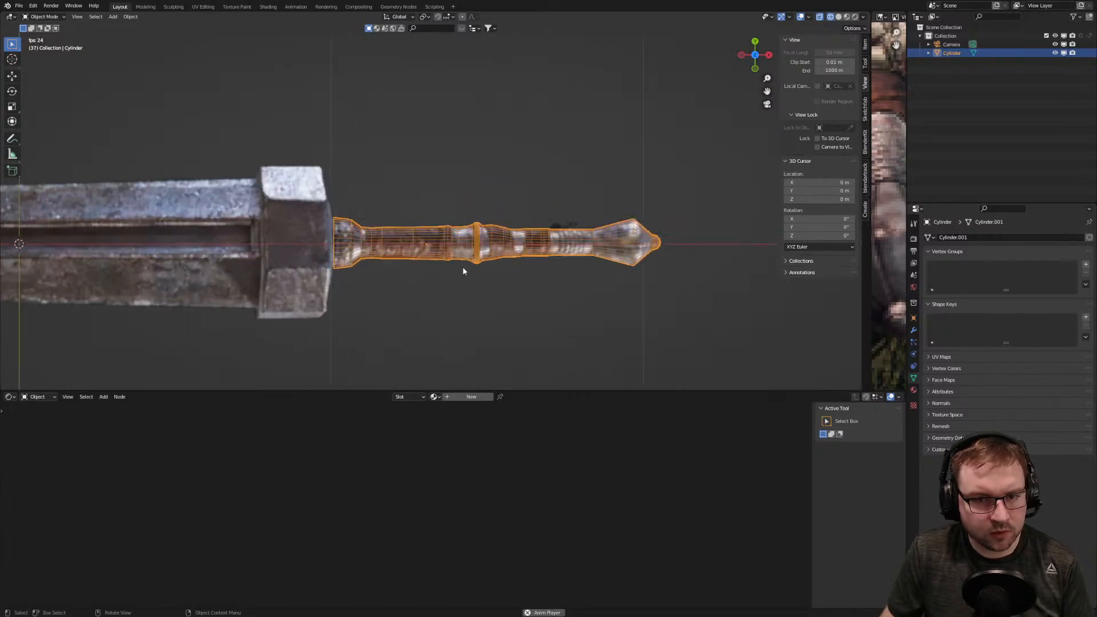
scroll(464, 269, "up", 4)
scroll(478, 270, "down", 2)
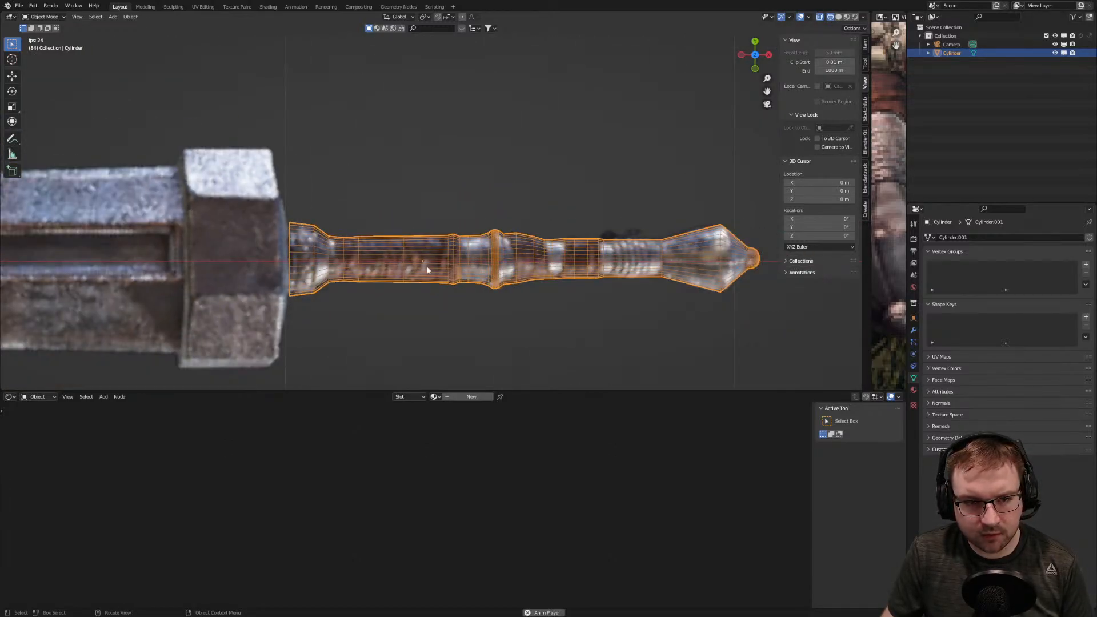
scroll(416, 266, "down", 2)
scroll(429, 252, "up", 1)
scroll(457, 250, "up", 3)
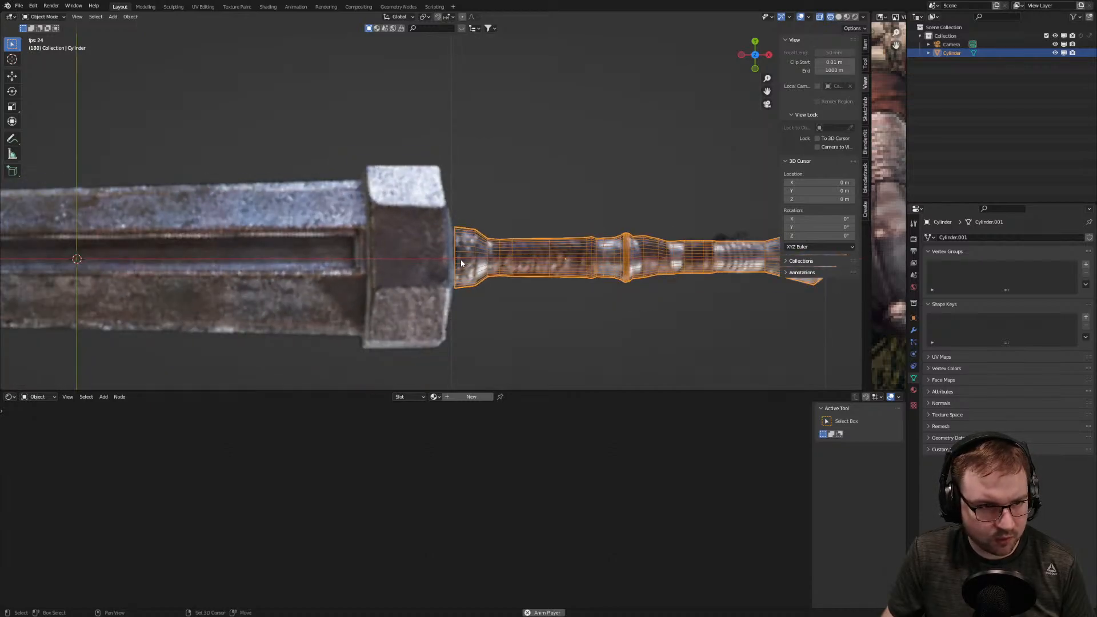
Add a plane mesh and scale it down to roughly the height of the guard block
key("shift+a")
left_click(484, 261)
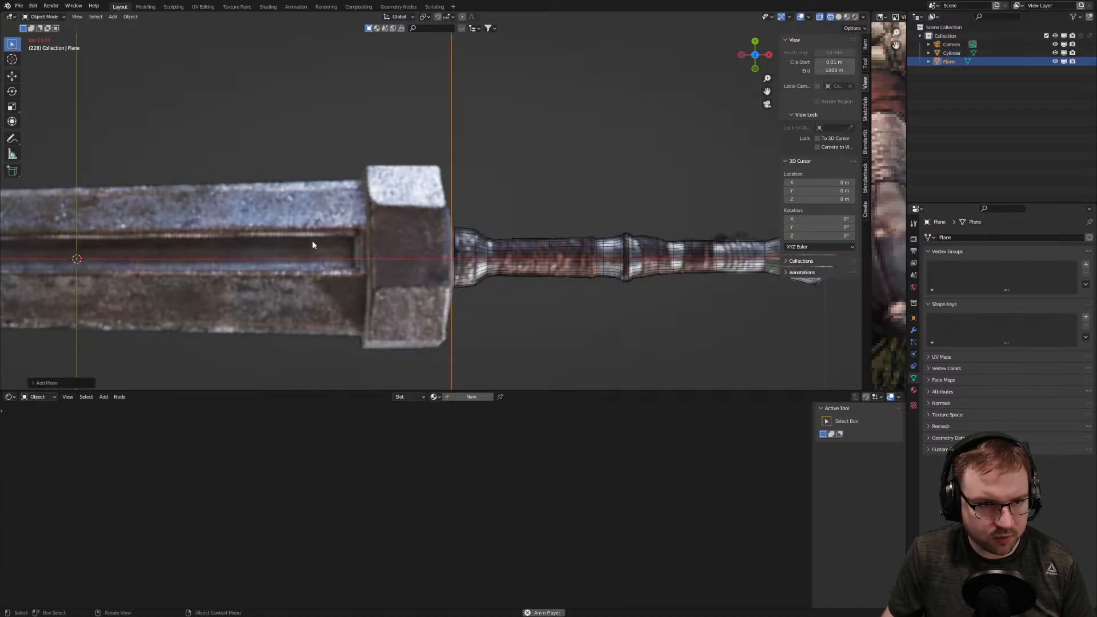
scroll(440, 250, "down", 5)
key("s")
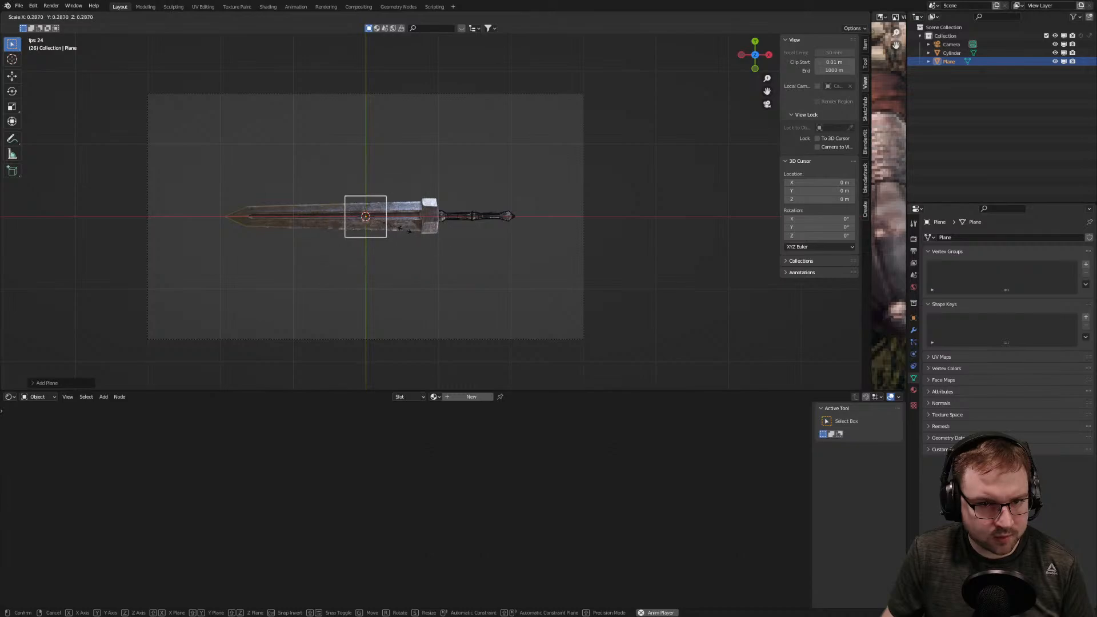
left_click(401, 225)
Move the plane about 0.72 m along global X onto the guard block beside the grip
key("g")
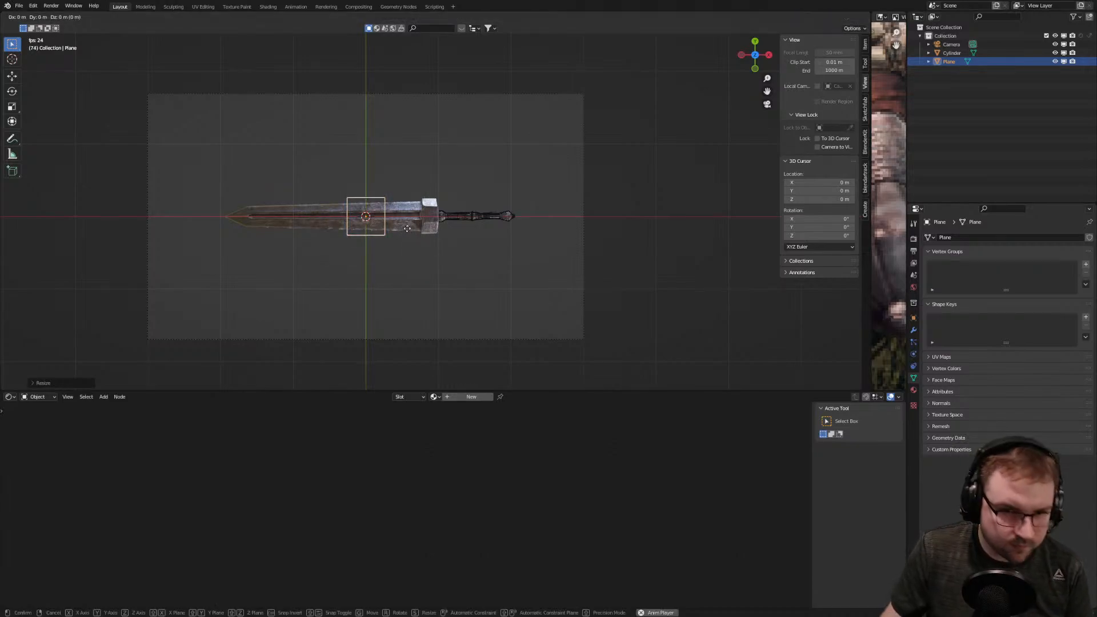
key("x")
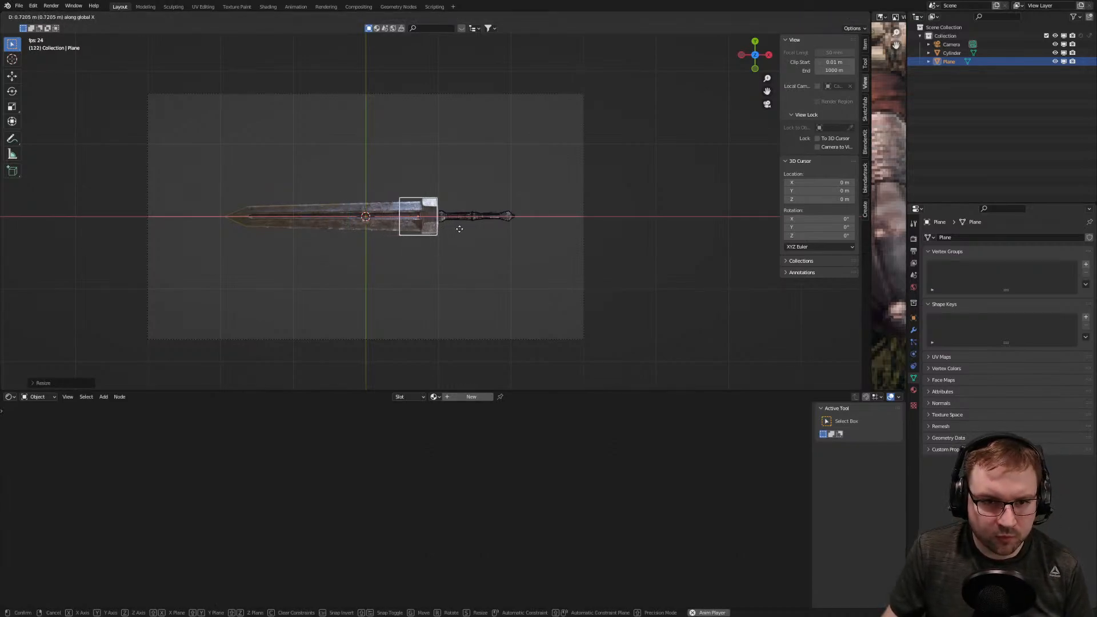
left_click(460, 228)
scroll(457, 234, "up", 8)
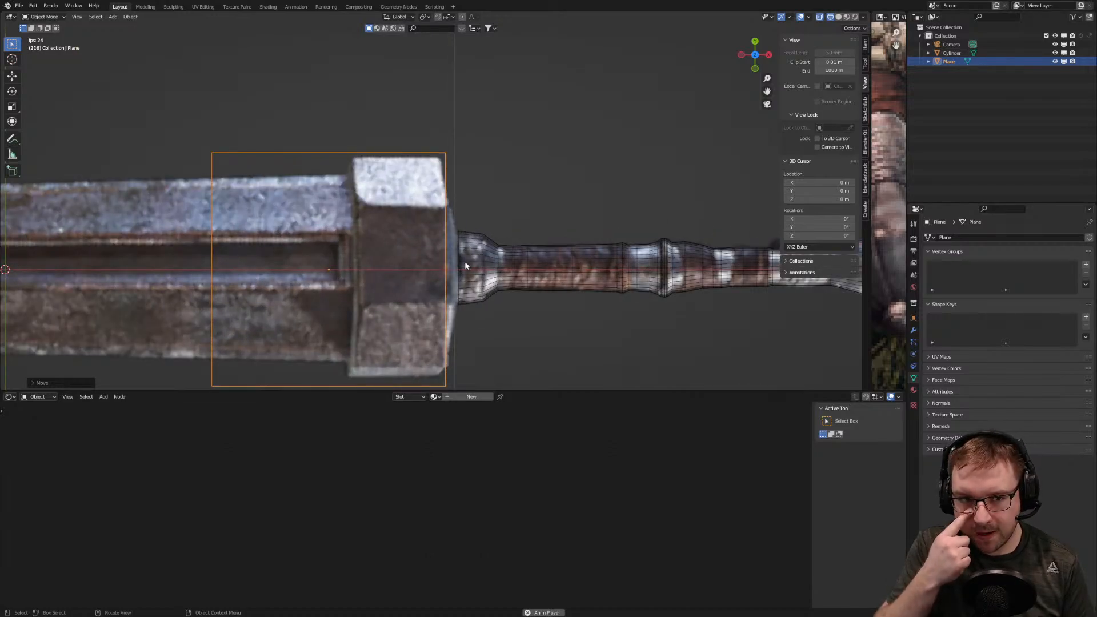
Nudge the plane along global X so its grip-side edge lines up with the guard block's edge
key("g")
key("x")
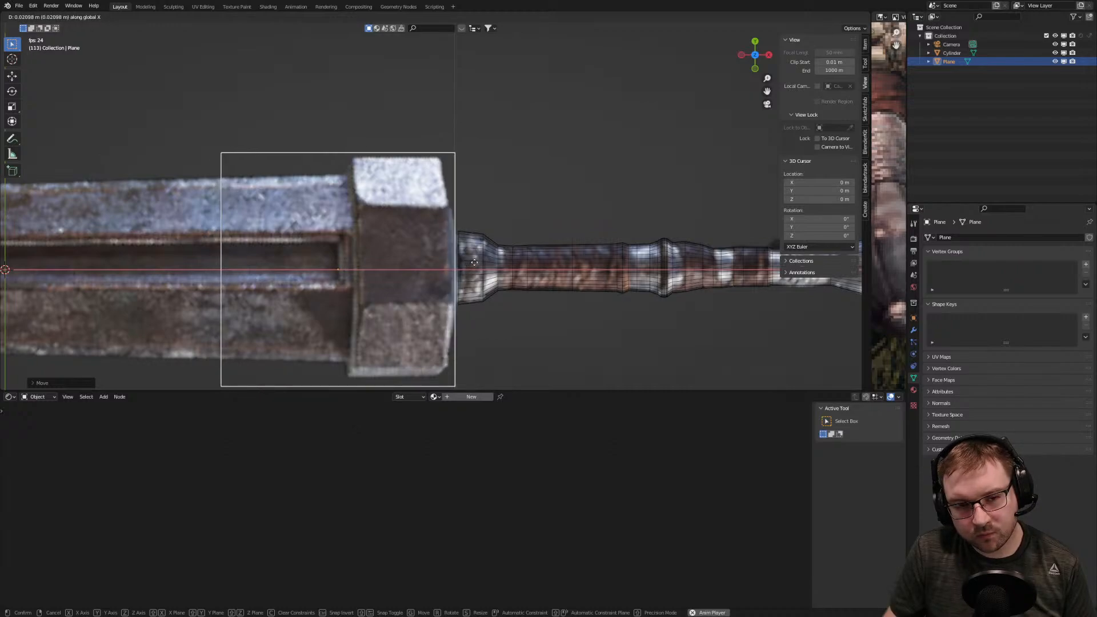
left_click(471, 266)
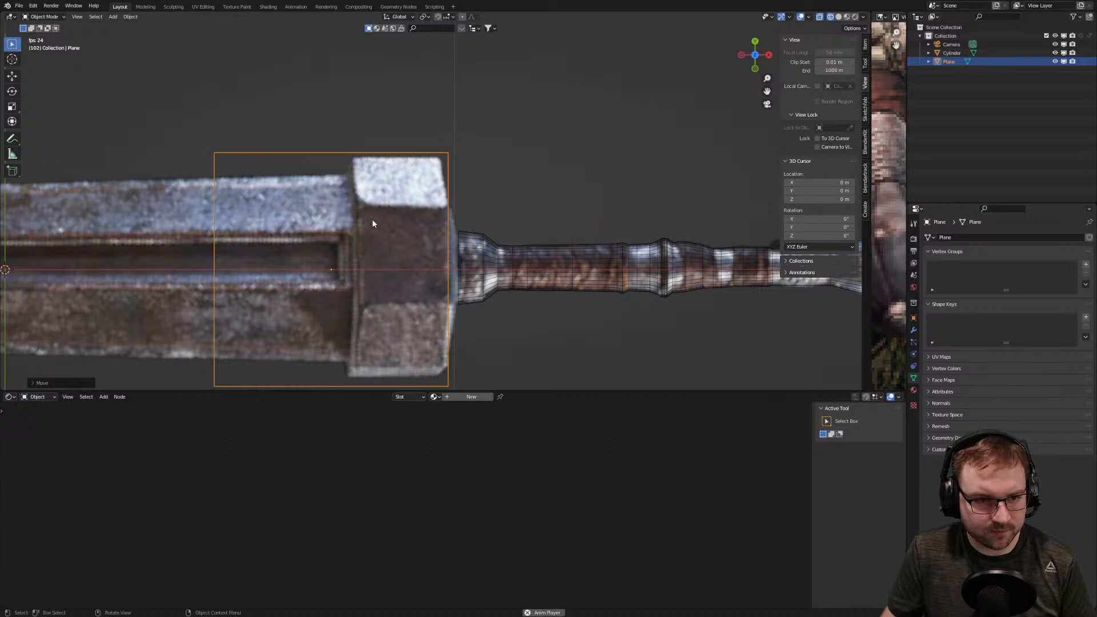
Move the plane's blade-side edge about 0.31 m along global X to the blade side of the guard block
key("Tab")
left_click_drag(234, 147, 368, 350)
key("g")
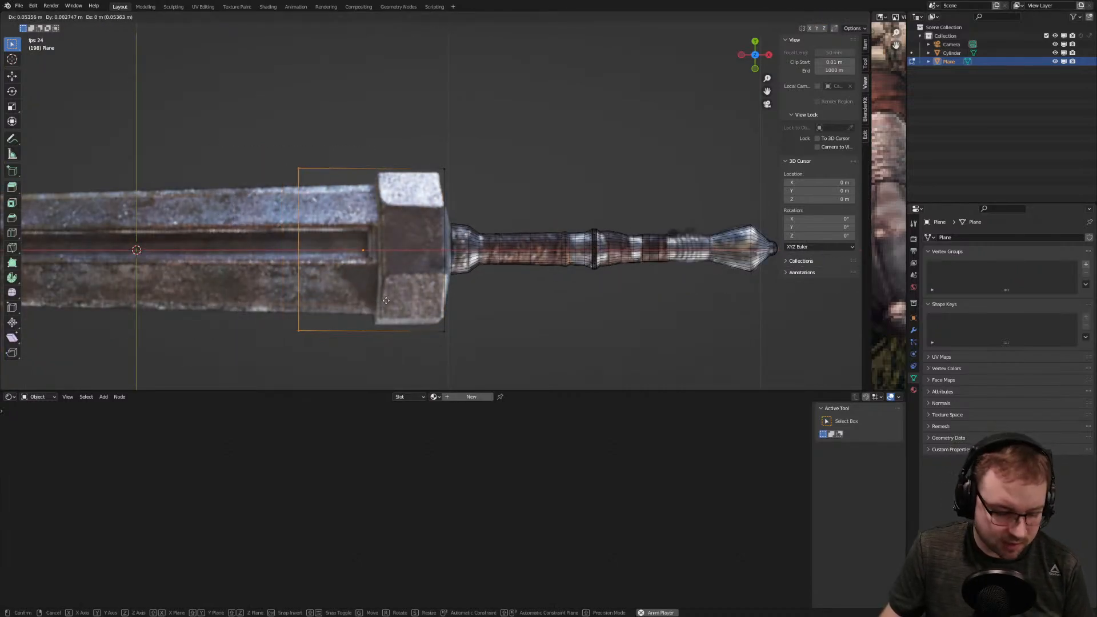
key("x")
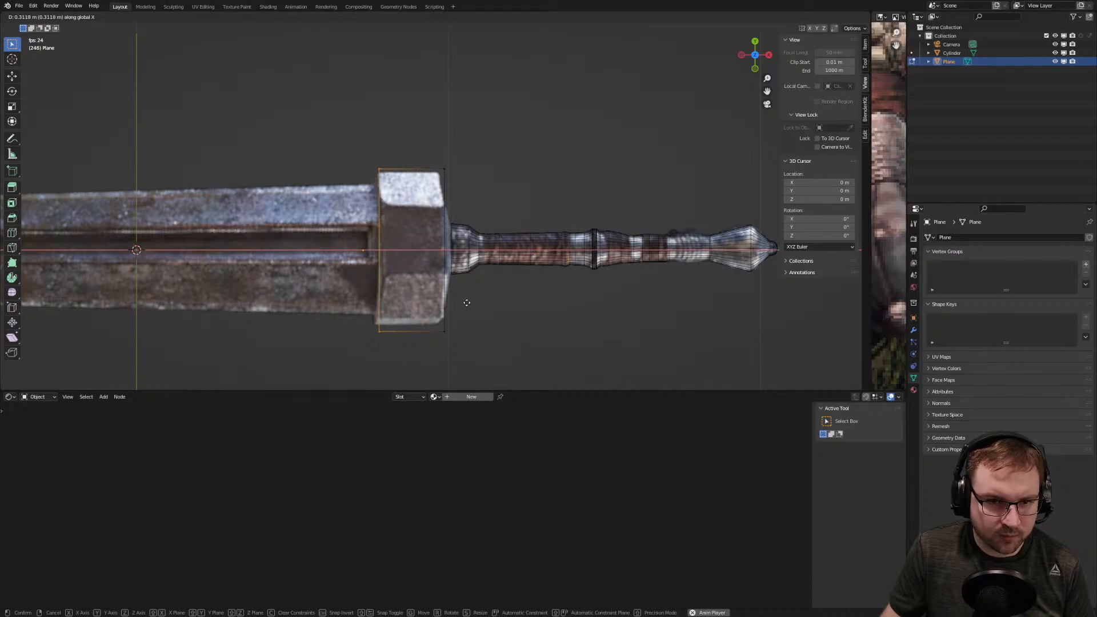
left_click(467, 303)
scroll(456, 236, "up", 3)
scroll(444, 270, "down", 3)
middle_click_drag(460, 302, 497, 206)
scroll(508, 224, "up", 9)
middle_click_drag(641, 217, 444, 264, "shift")
middle_click_drag(529, 257, 412, 257)
scroll(442, 259, "down", 2)
key("KP_7")
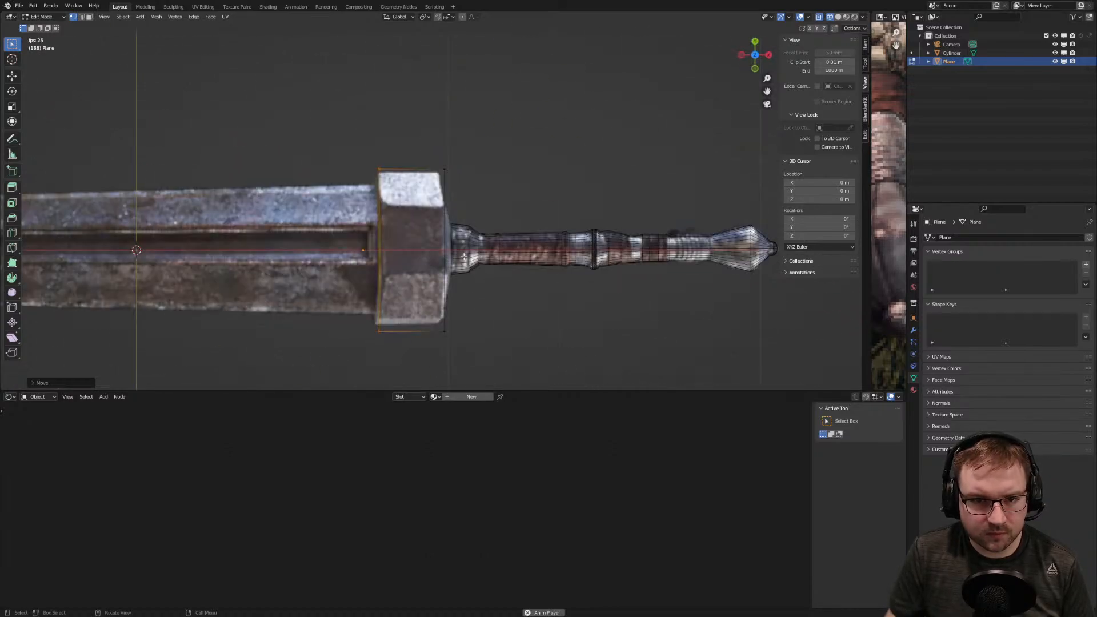
Delete the plane object and add a cube mesh in its place for the guard block
key("Tab")
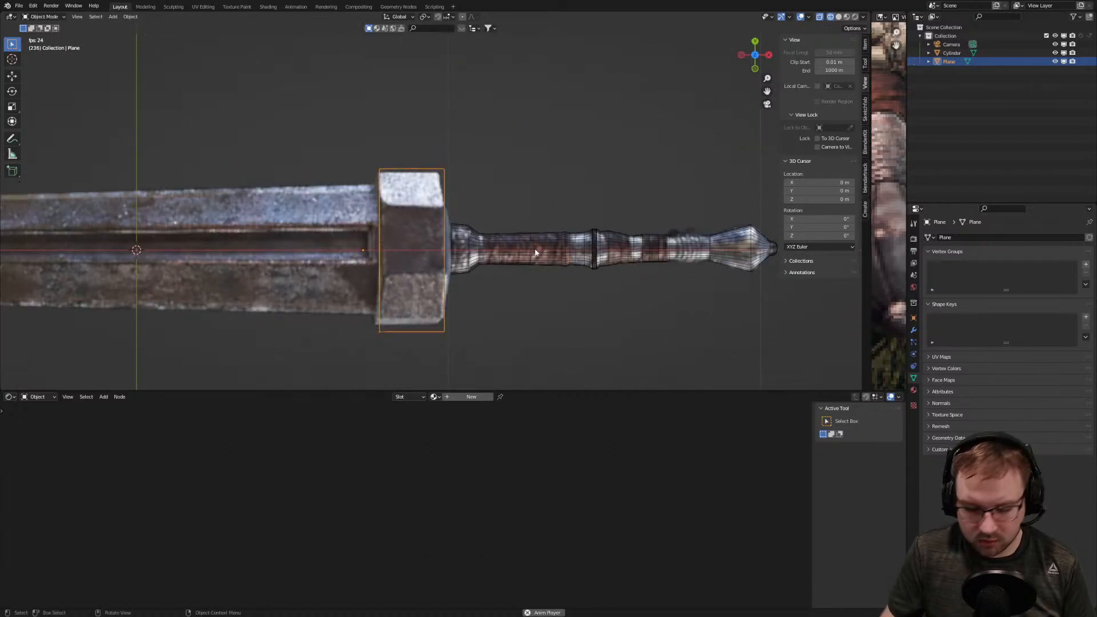
key("Delete")
scroll(437, 202, "down", 6)
key("shift+a")
mouse_move(437, 201)
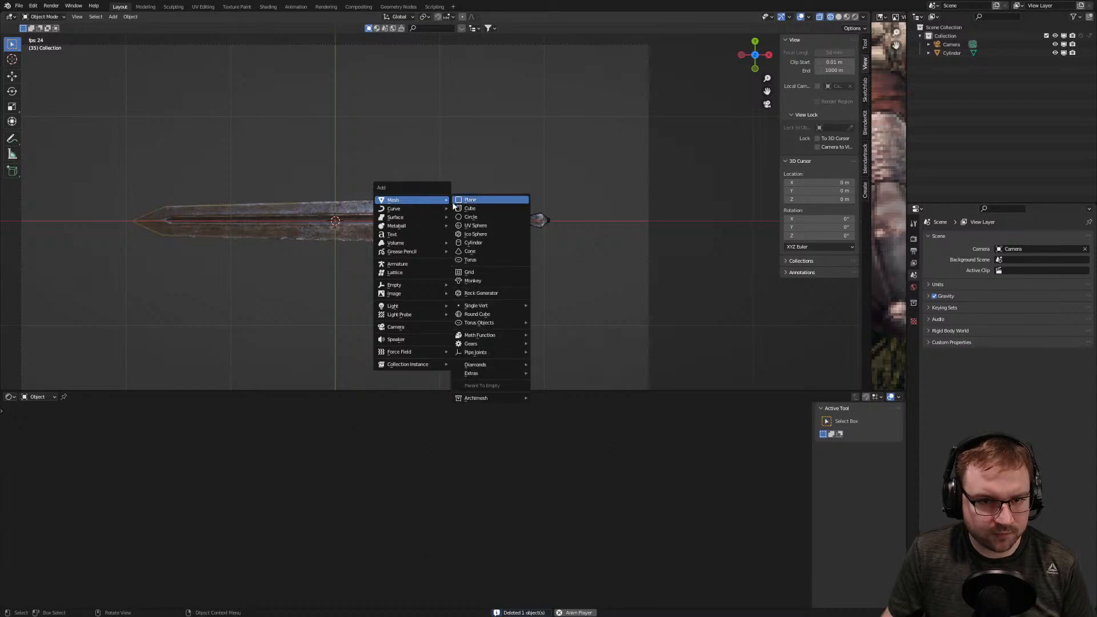
left_click(483, 208)
Scale the cube down uniformly to roughly the height of the guard block
scroll(385, 245, "up", 4)
scroll(494, 276, "down", 5)
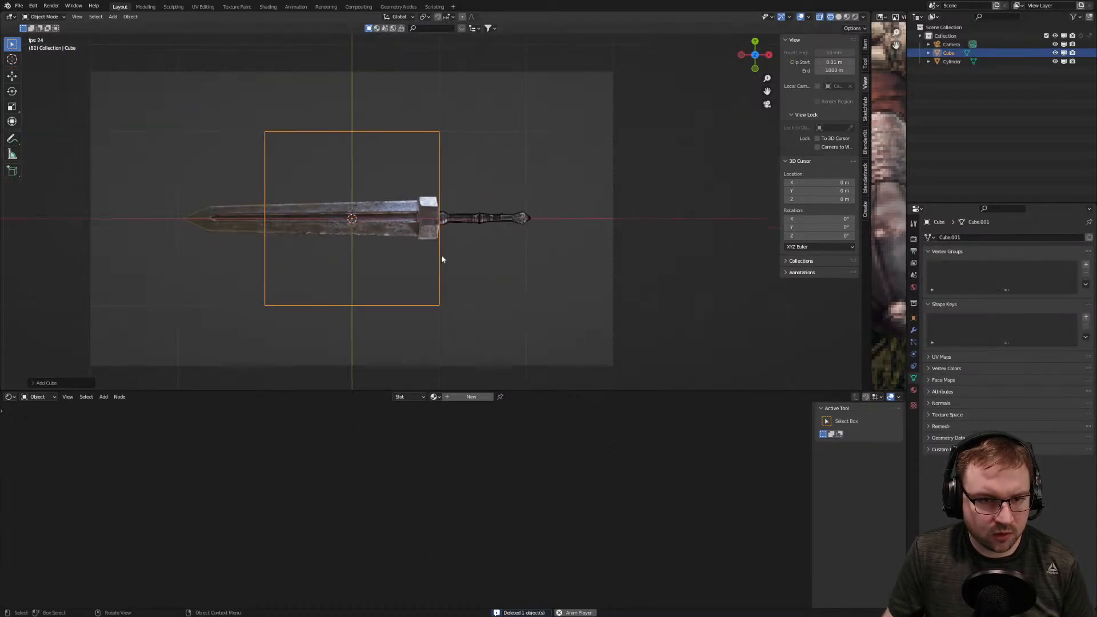
key("s")
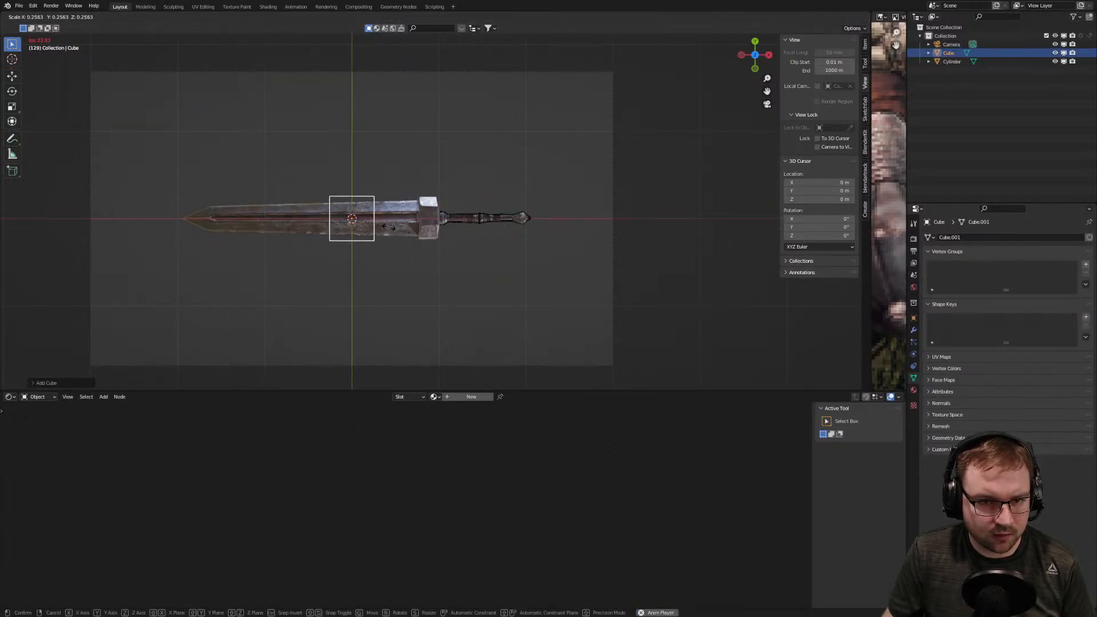
left_click(388, 227)
Move the cube along global X until its end face meets the grip side of the guard block
key("g")
key("x")
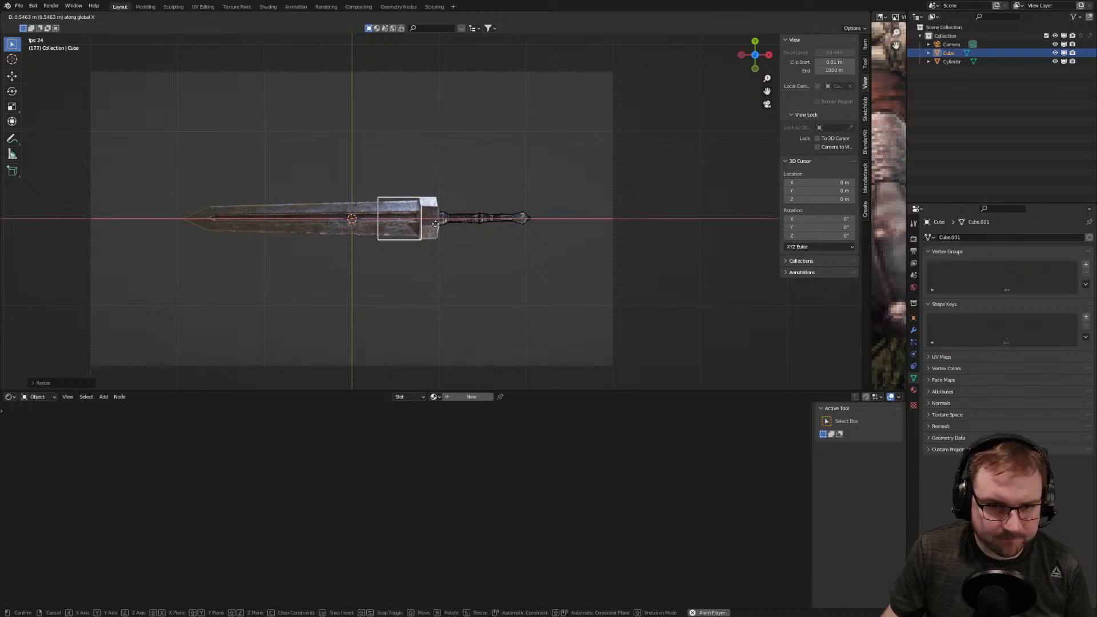
left_click(452, 222)
scroll(451, 221, "up", 3)
scroll(461, 241, "up", 4)
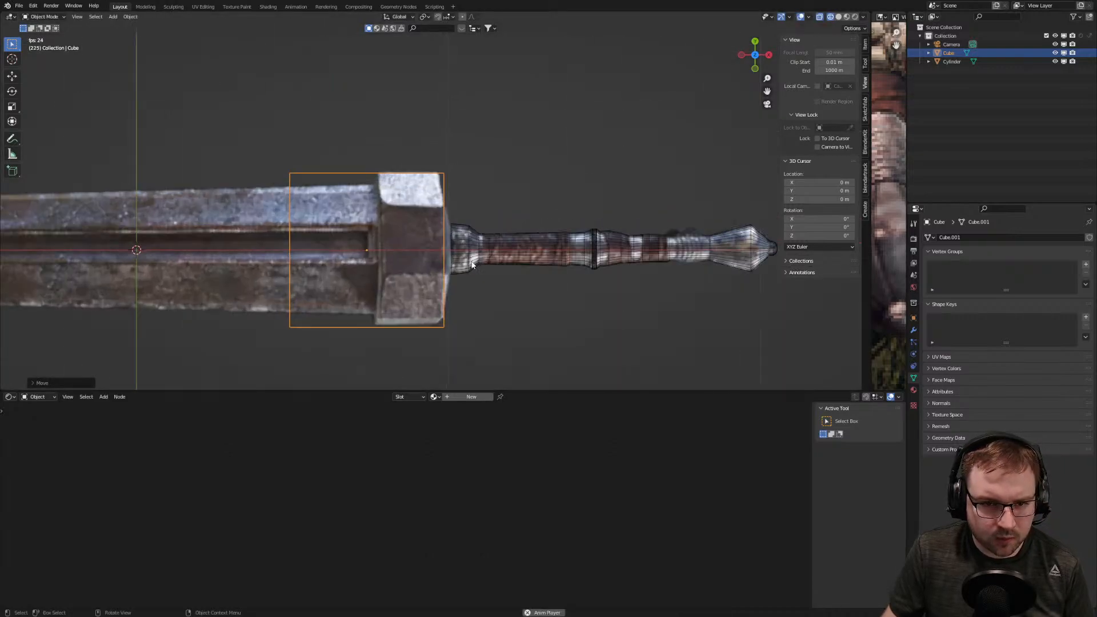
scroll(475, 266, "down", 2)
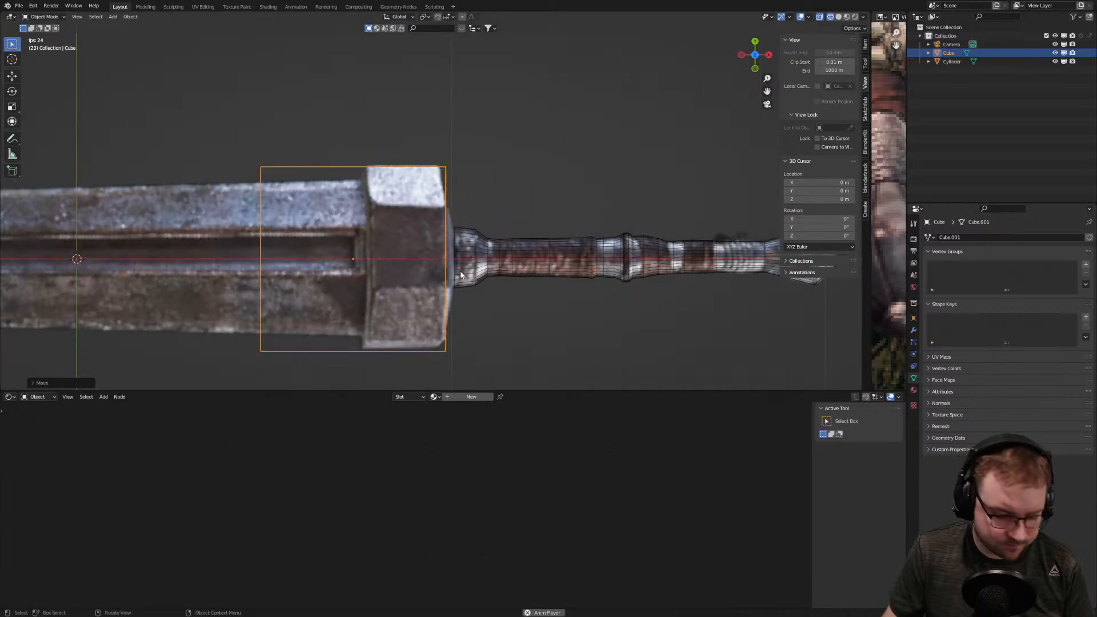
key("g")
key("x")
left_click(463, 275)
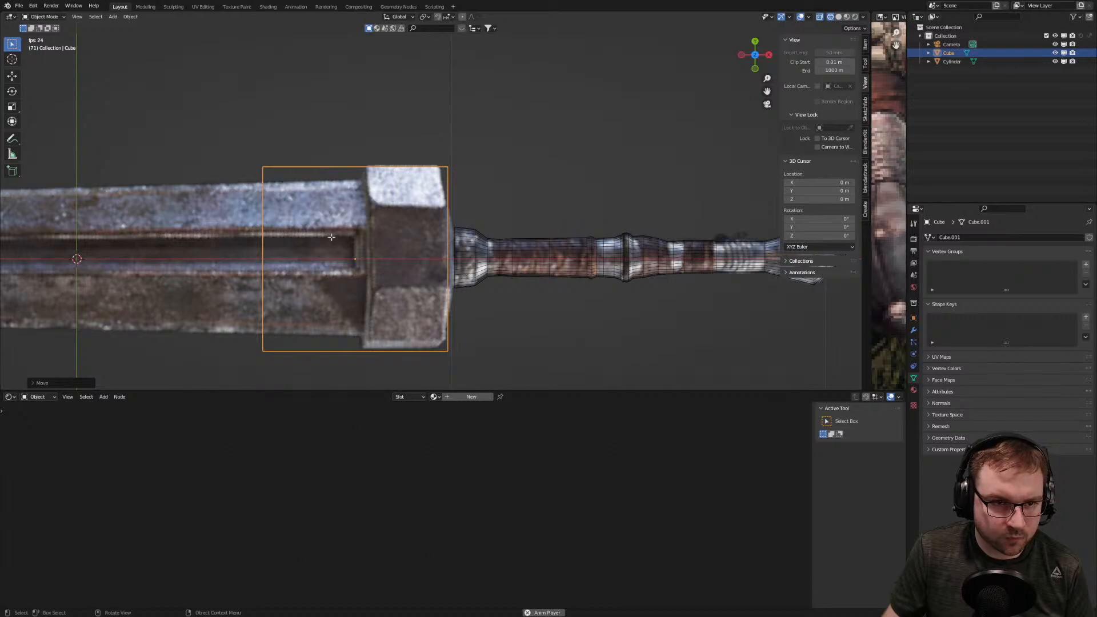
Move the cube's blade-side vertices along global X to the guard block's blade-side edge
key("Tab")
left_click_drag(221, 158, 323, 368)
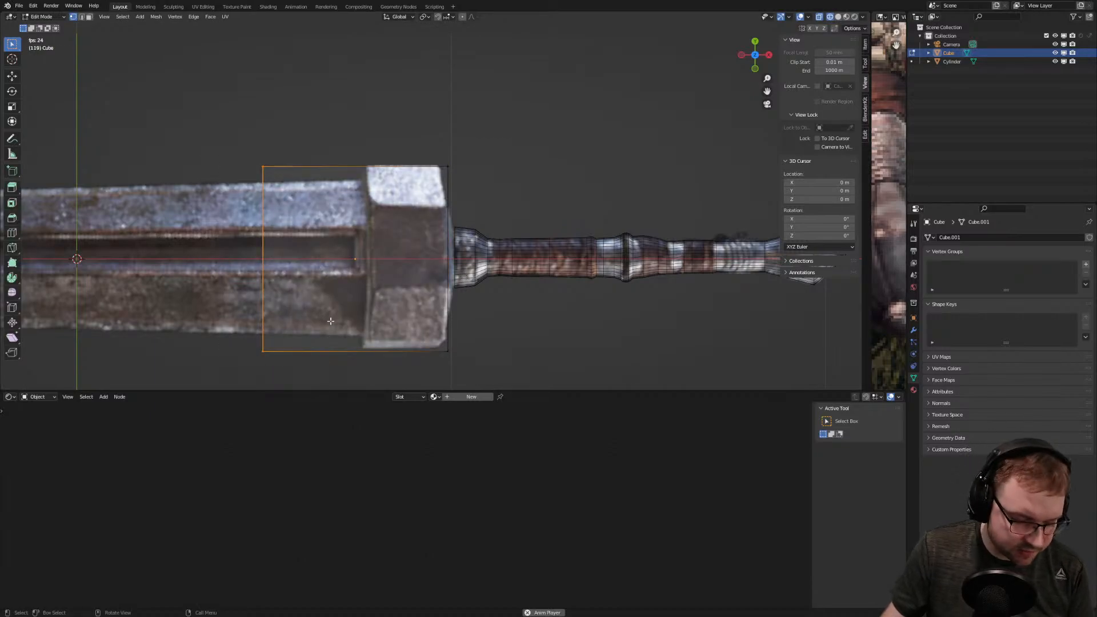
key("g")
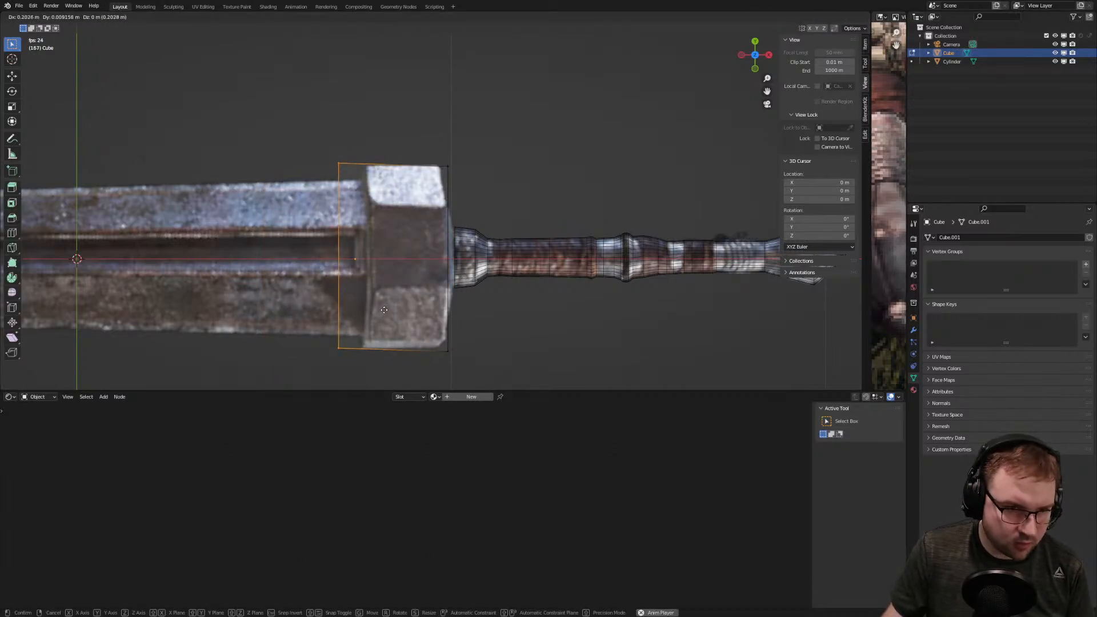
key("x")
left_click(411, 308)
middle_click_drag(411, 308, 532, 217)
key("KP_7")
key("KP_7")
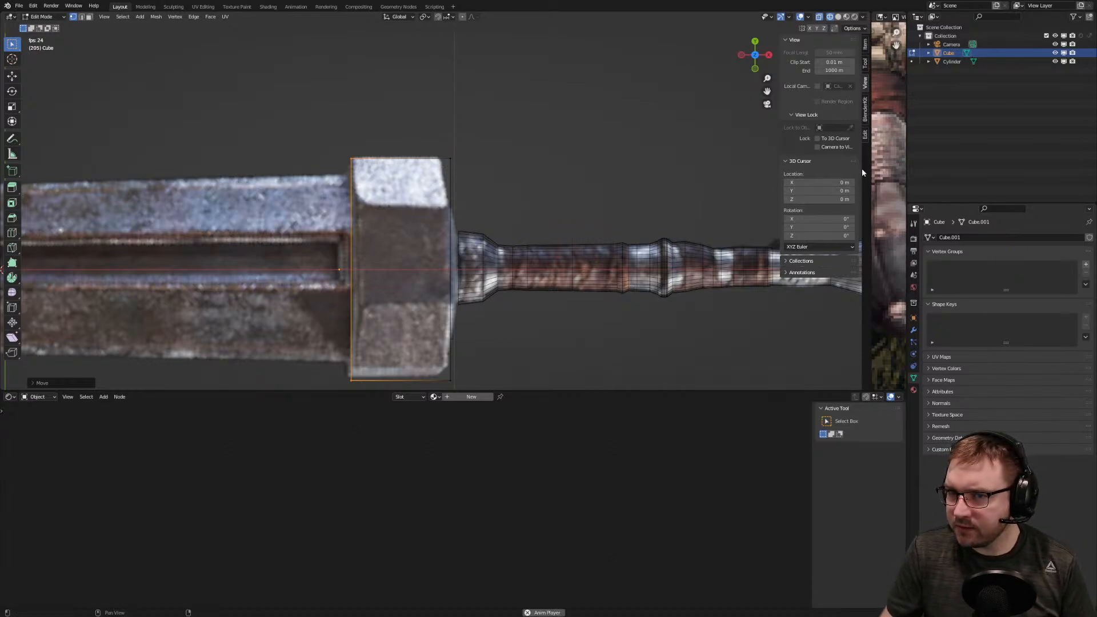
Enlarge the reference image view and examine the guard block's octagonal end on the knight's sword
left_click_drag(869, 168, 624, 177)
scroll(755, 171, "down", 4)
middle_click_drag(757, 172, 764, 157)
scroll(763, 157, "down", 2)
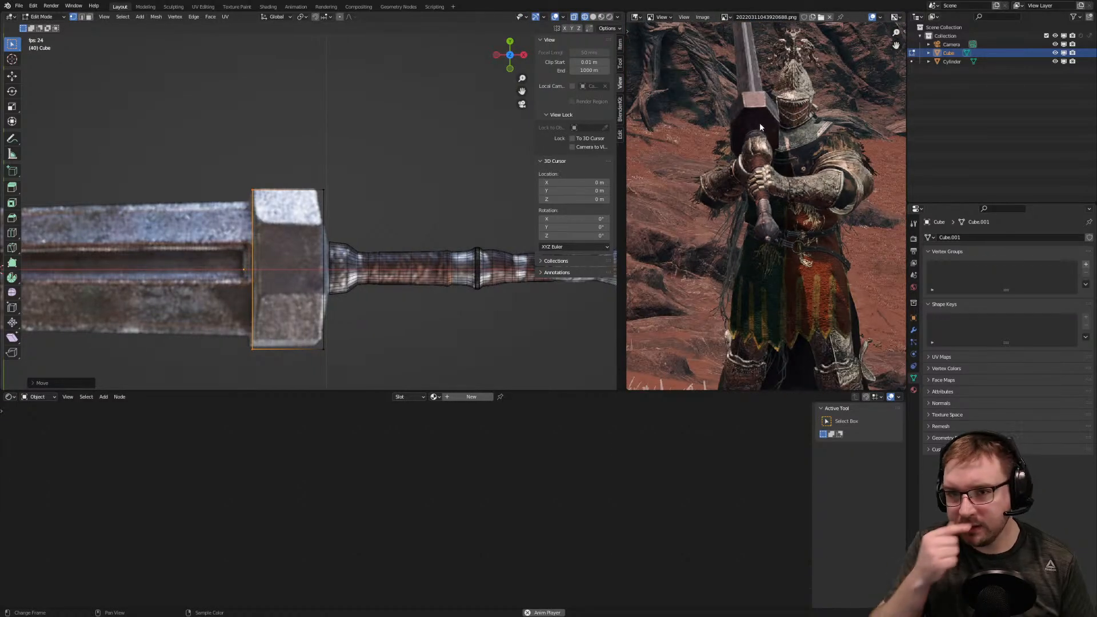
middle_click_drag(760, 123, 753, 191)
scroll(755, 232, "up", 6)
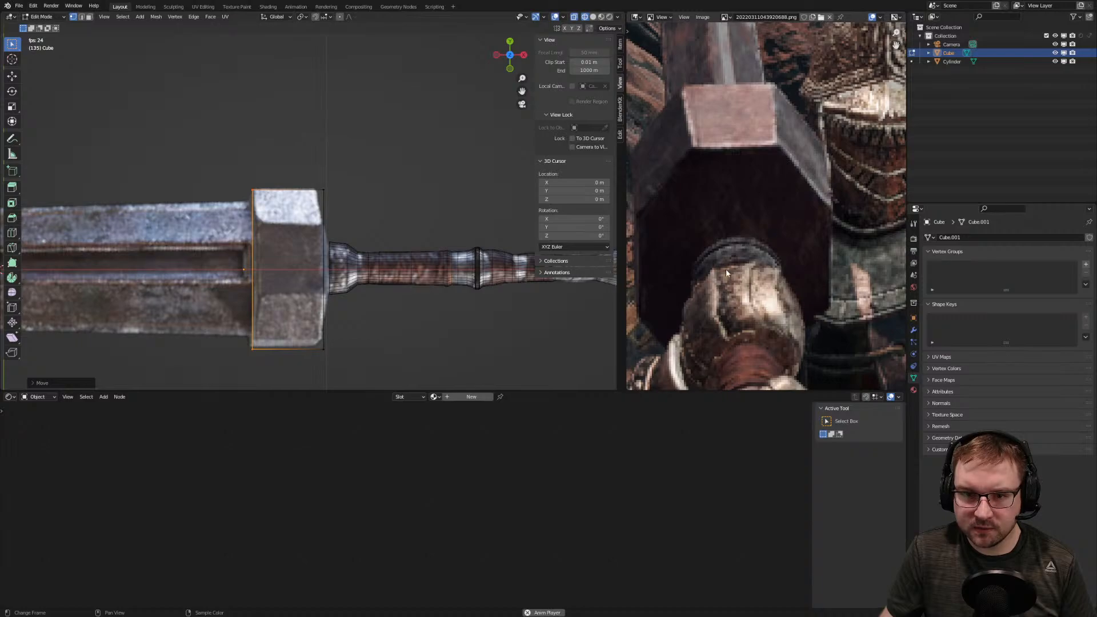
scroll(753, 252, "down", 3)
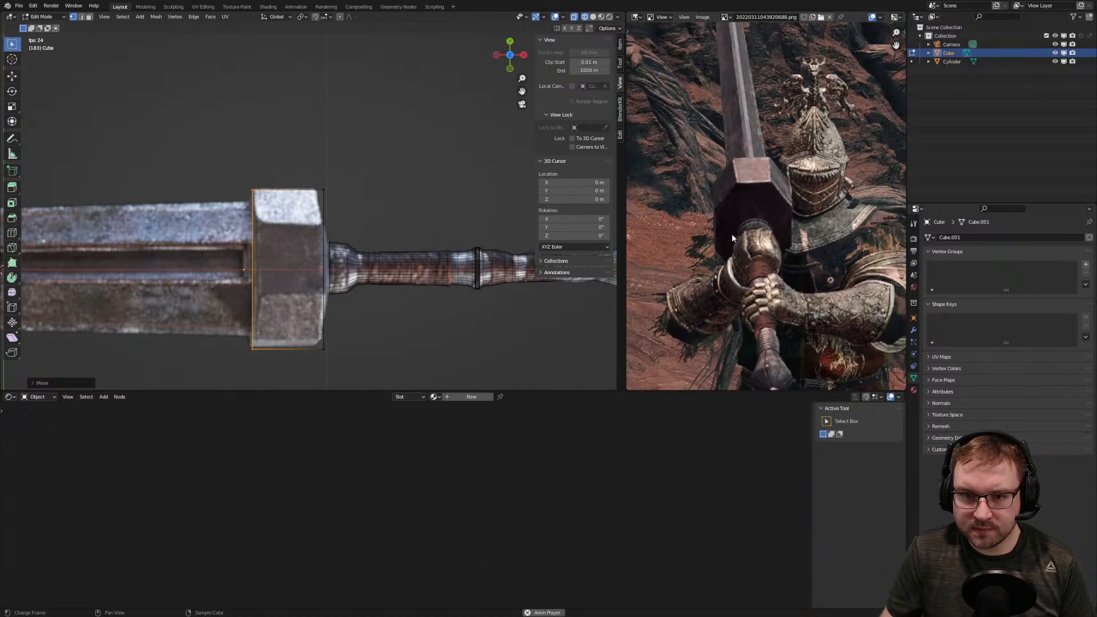
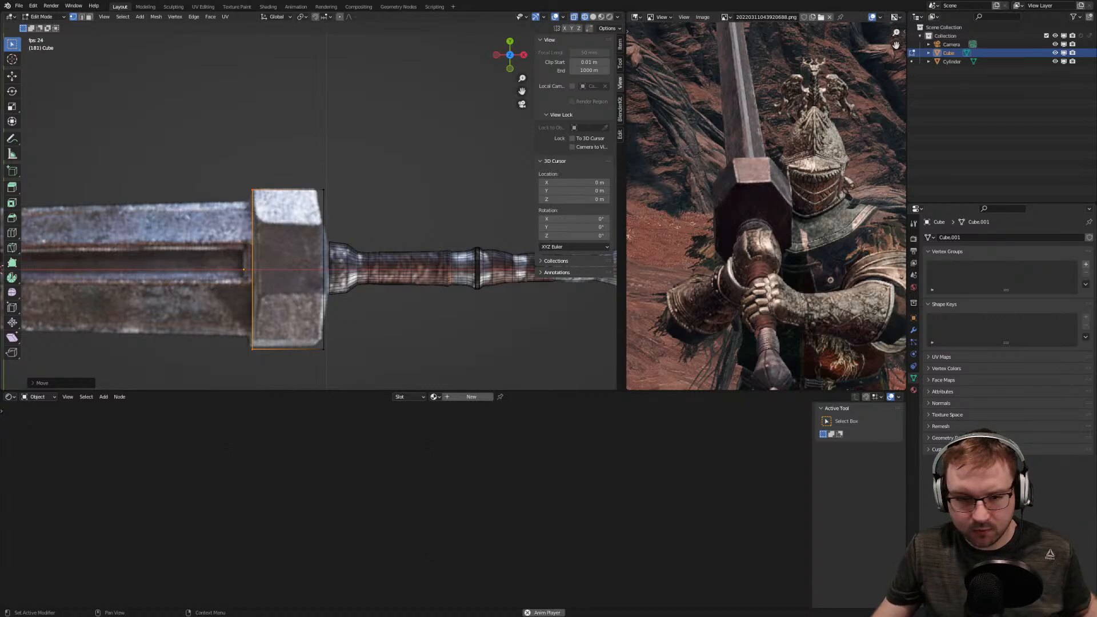
Switch to the Windows Sound settings and open the app volume and device preferences
key("super")
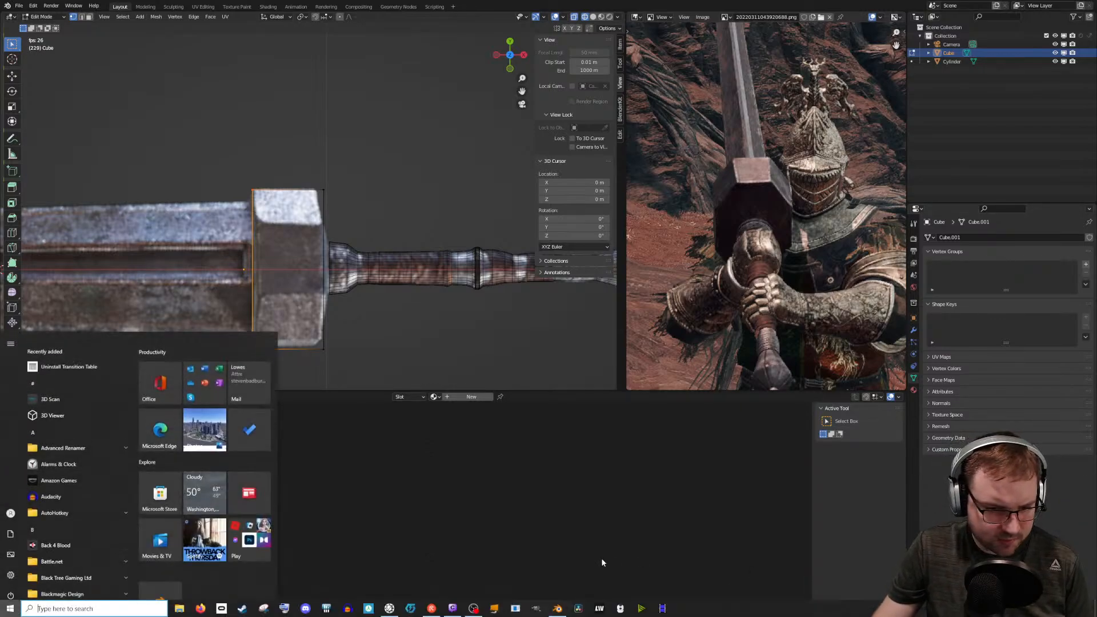
left_click(152, 608)
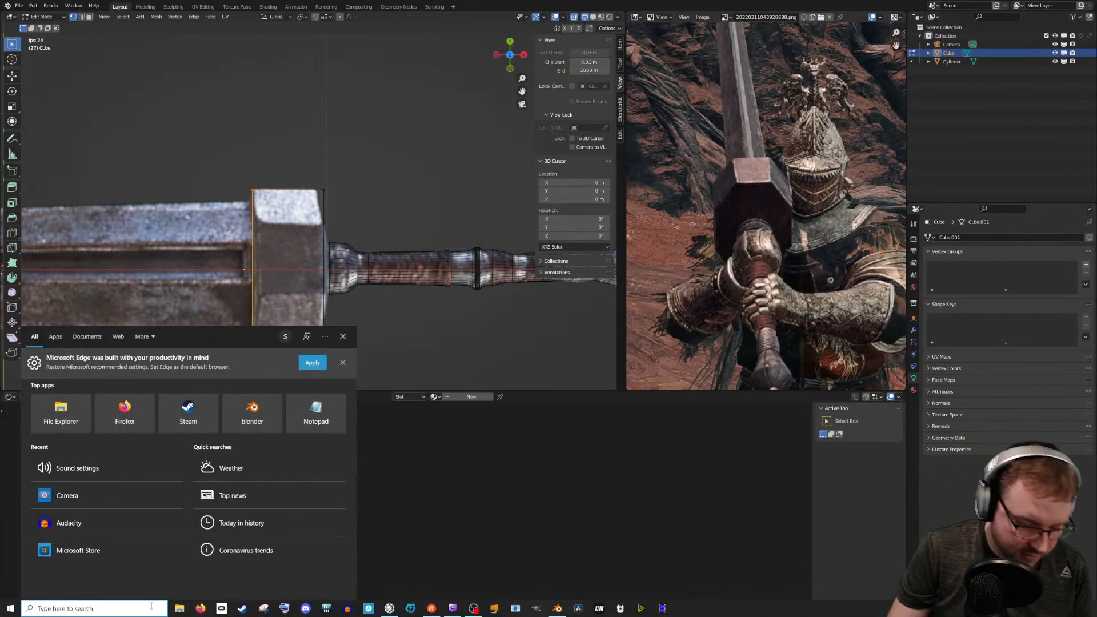
type("sound")
key("Return")
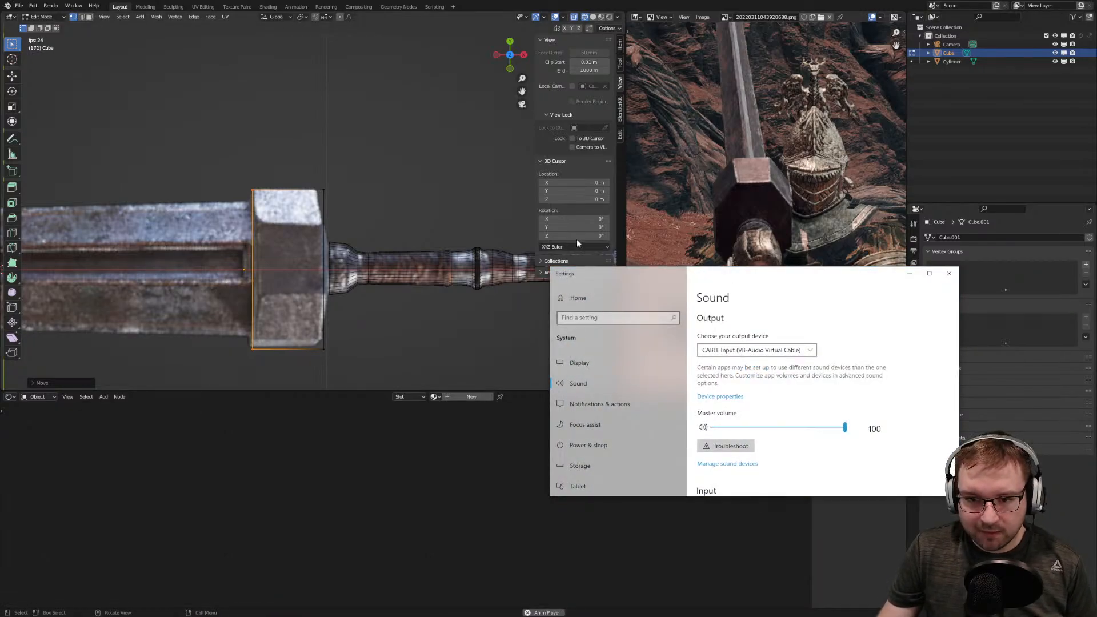
left_click_drag(600, 274, 470, 257)
scroll(668, 367, "down", 5)
scroll(668, 366, "down", 1)
scroll(669, 369, "up", 1)
scroll(668, 369, "down", 1)
scroll(668, 383, "up", 2)
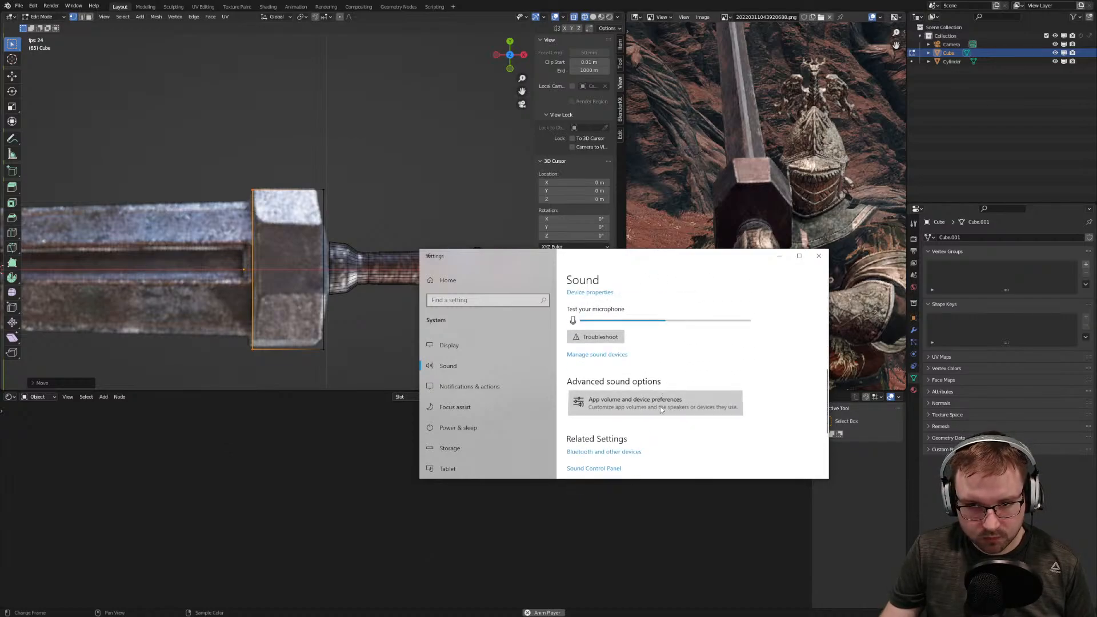
left_click(662, 409)
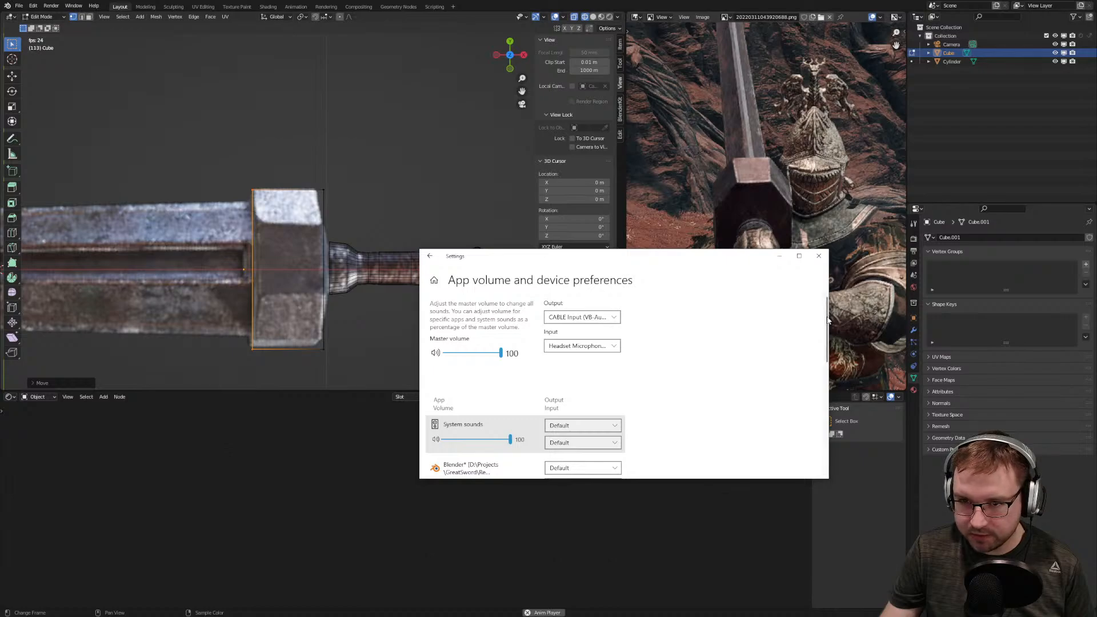
Set Restream Chat's output device to Speakers (Yeti Stereo Microphone) and close the Settings window
scroll(830, 327, "down", 1)
scroll(830, 327, "down", 5)
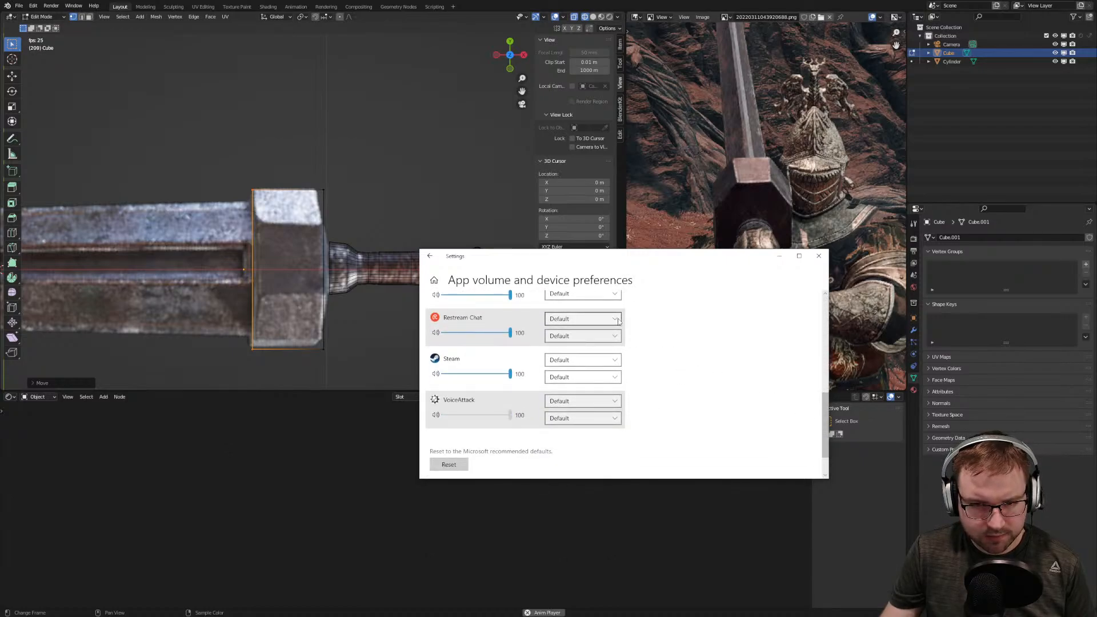
left_click(617, 321)
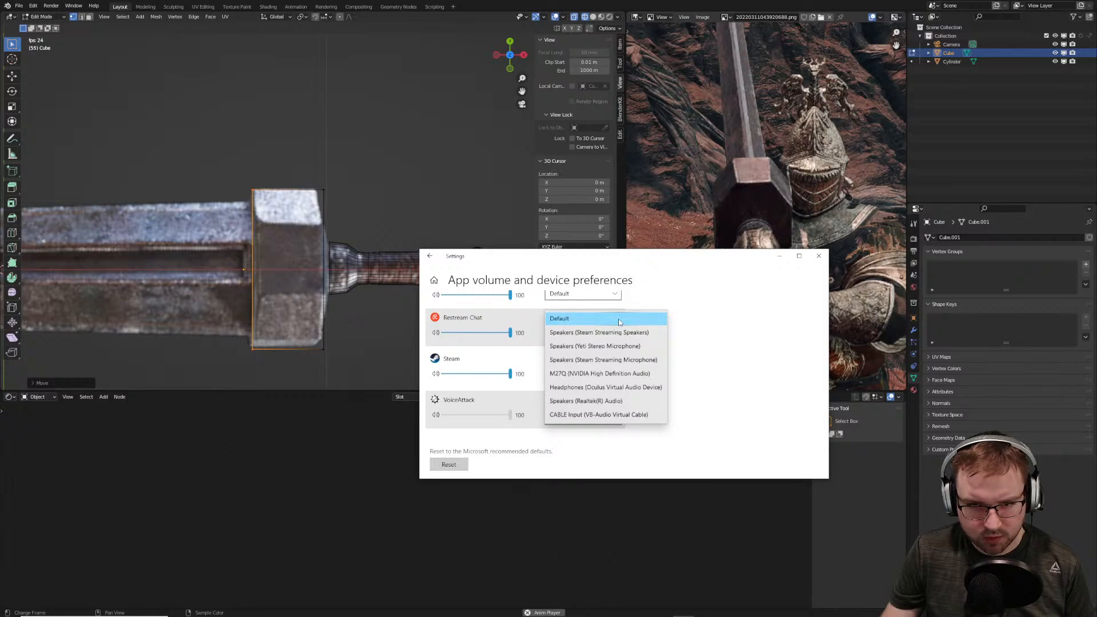
left_click(583, 348)
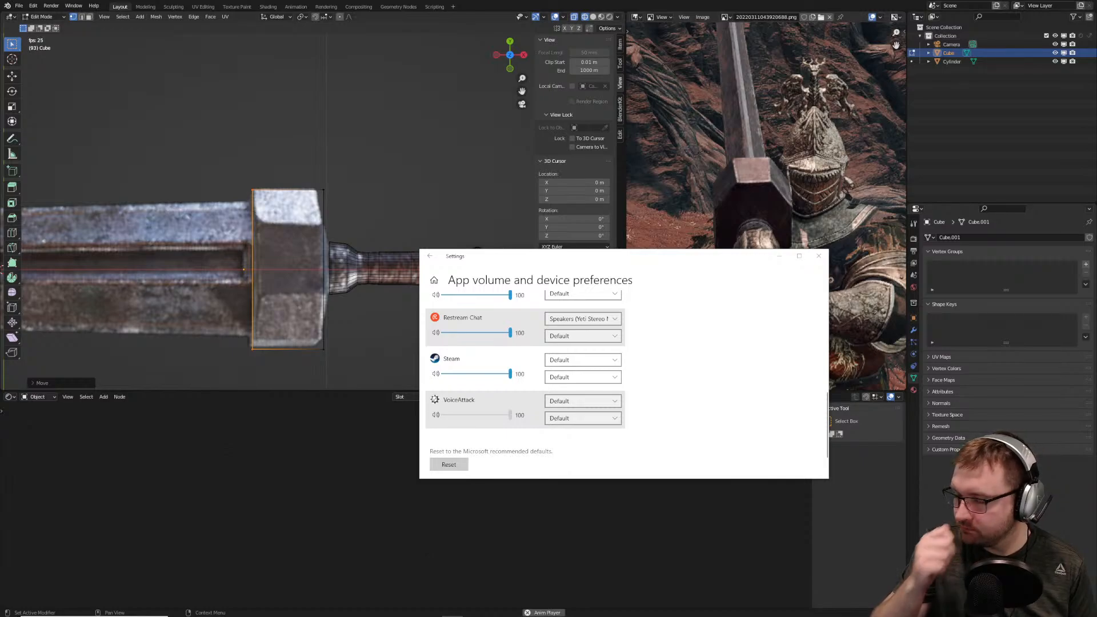
left_click(819, 257)
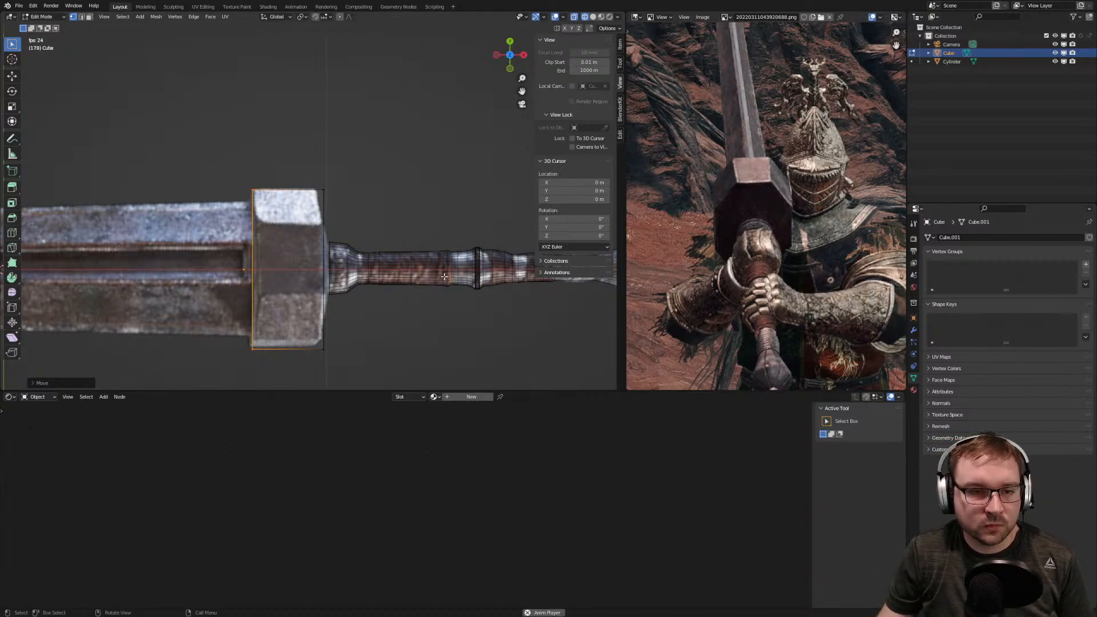
View the guard cube end-on from the right and compare its proportions with the knight reference
middle_click_drag(375, 278, 428, 277)
key("KP_7")
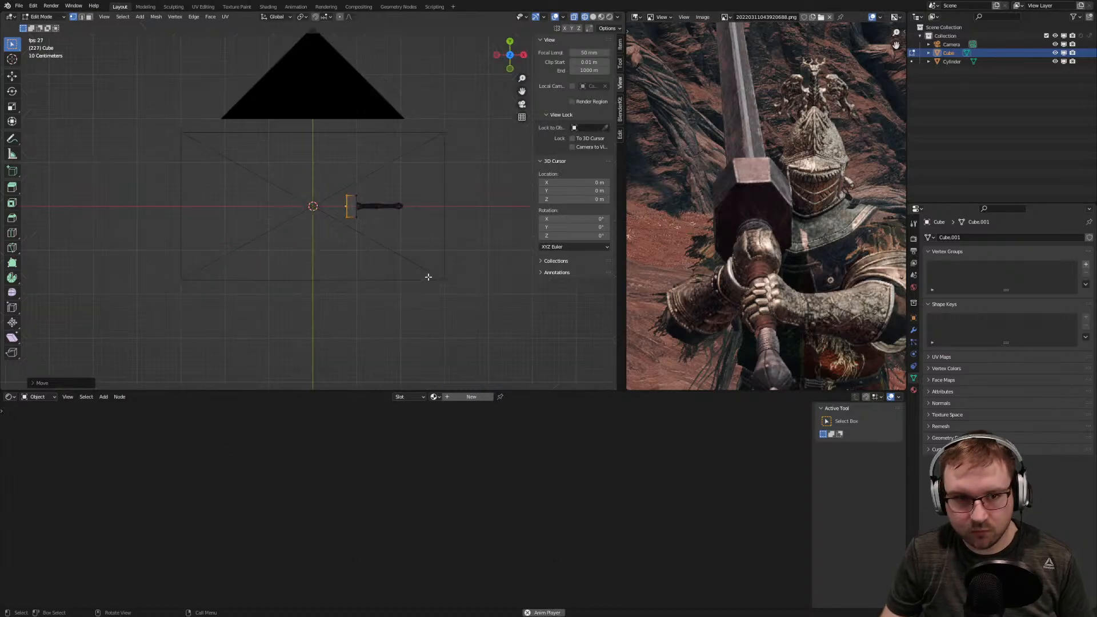
key("KP_1")
key("KP_3")
scroll(422, 273, "up", 2)
scroll(404, 289, "up", 8)
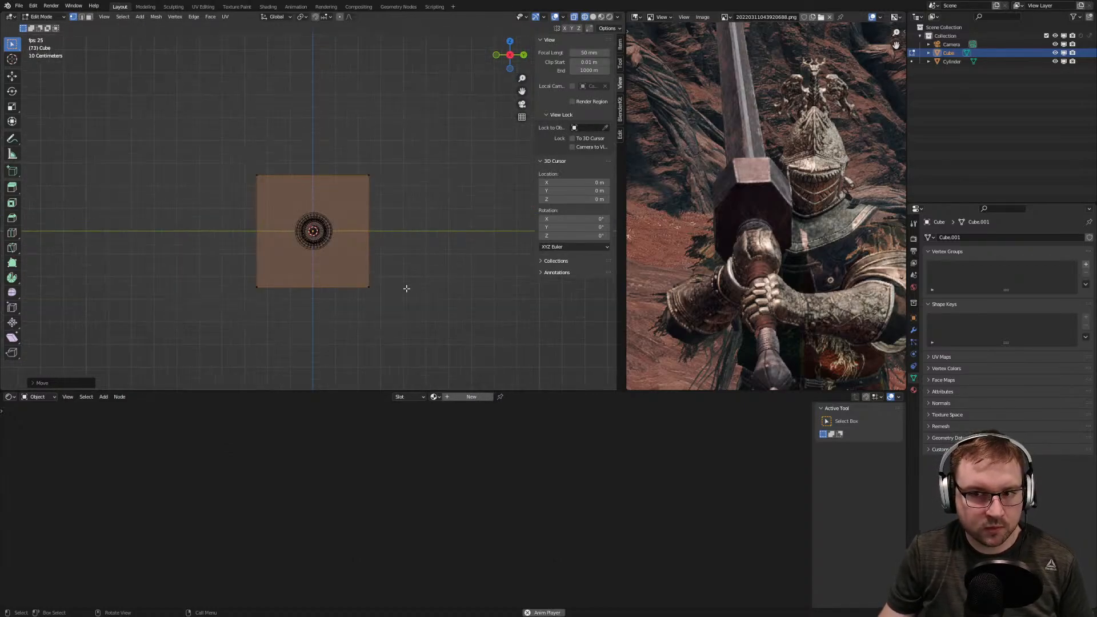
scroll(417, 293, "down", 2)
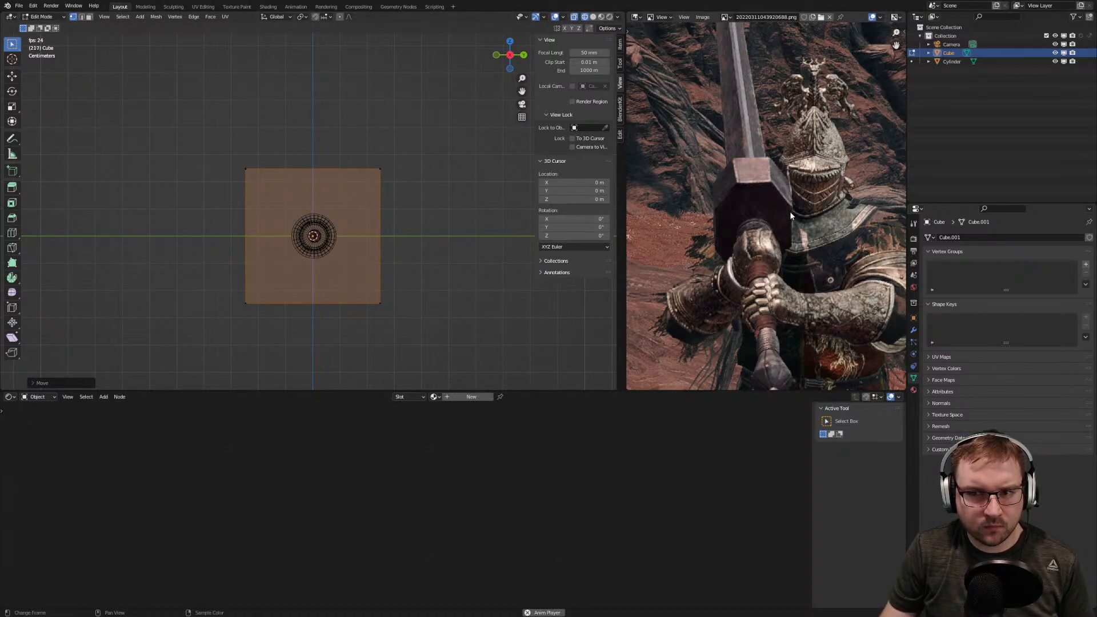
key("s")
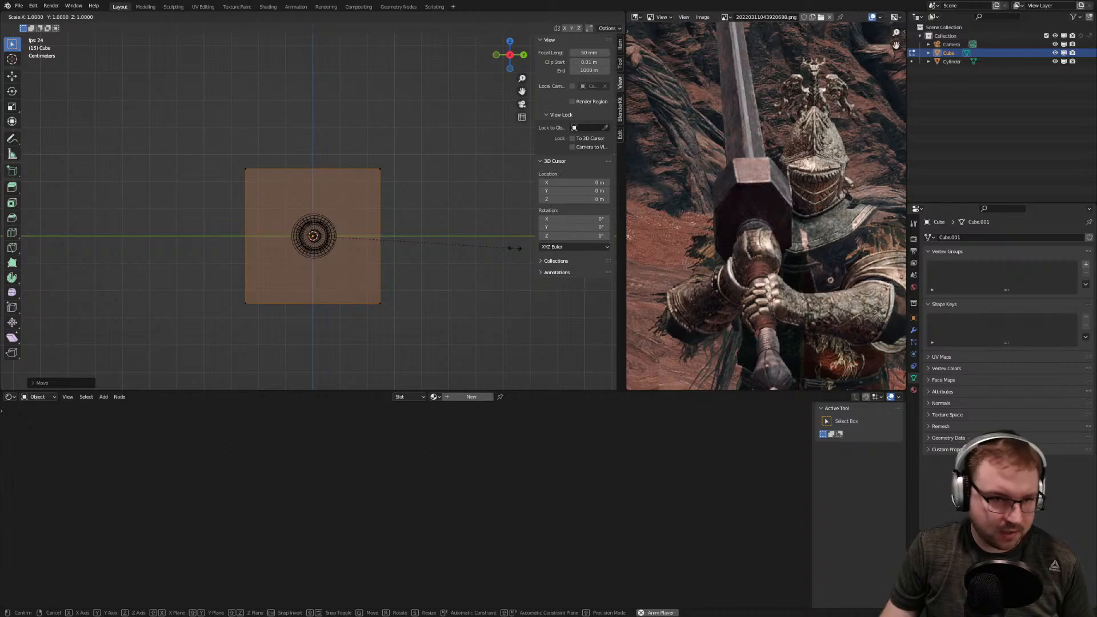
key("y")
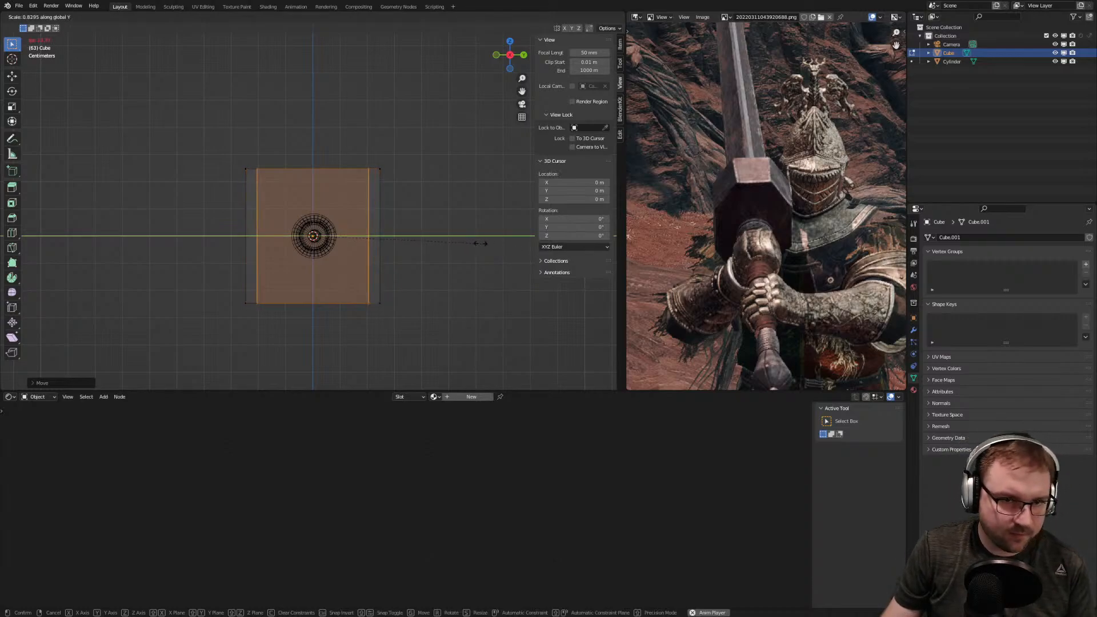
right_click(451, 243)
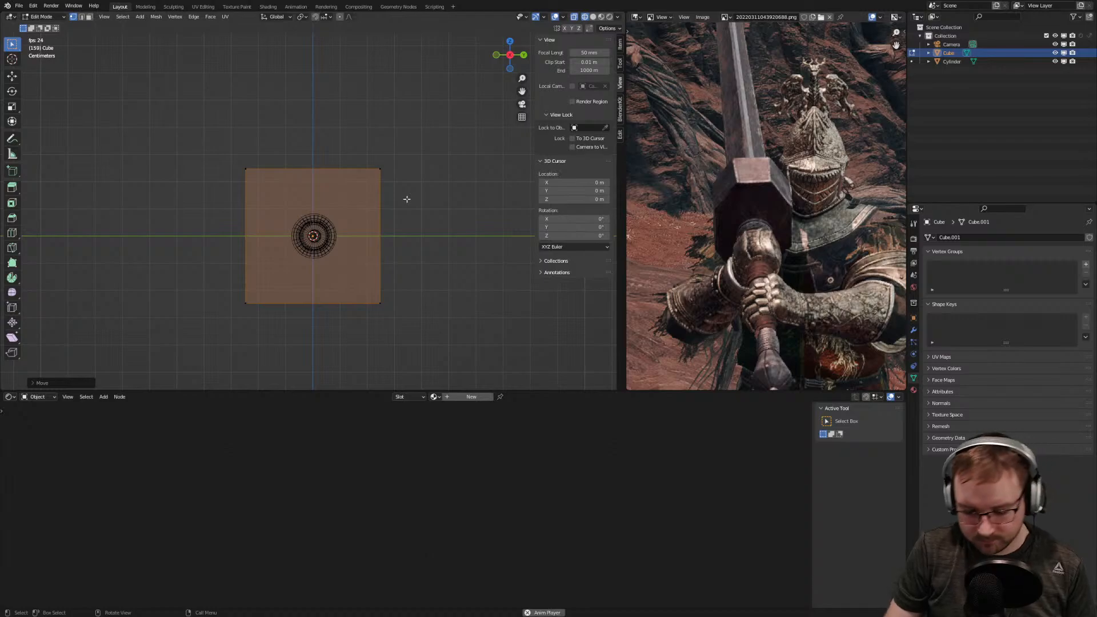
Try scaling the whole guard cube to about 0.7 along Y and check its outline against the camera reference
key("ctrl+l")
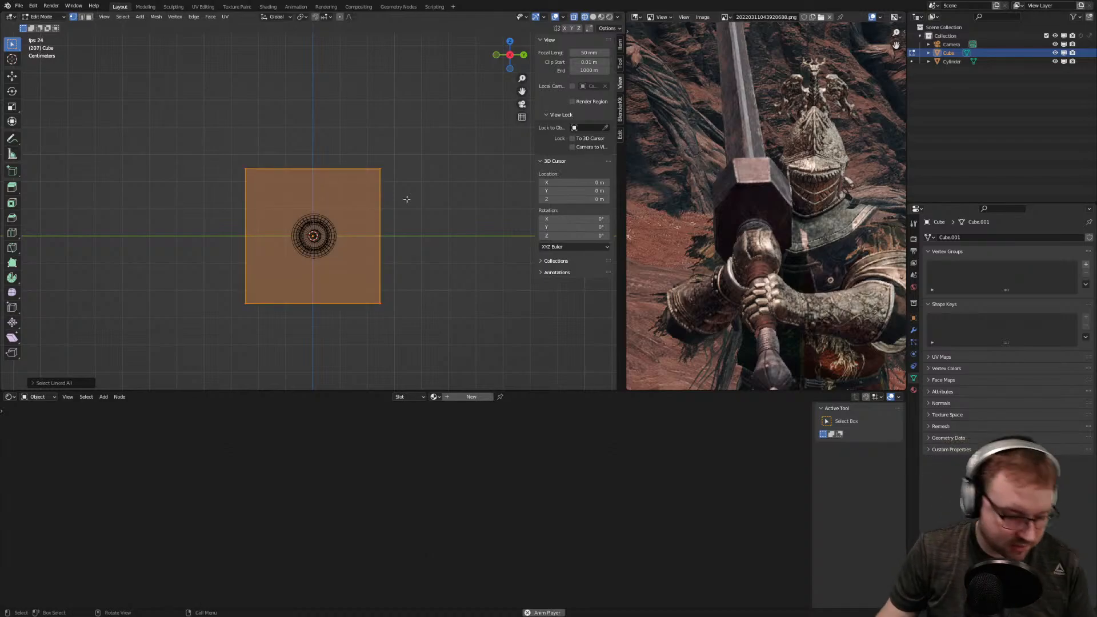
key("s")
key("y")
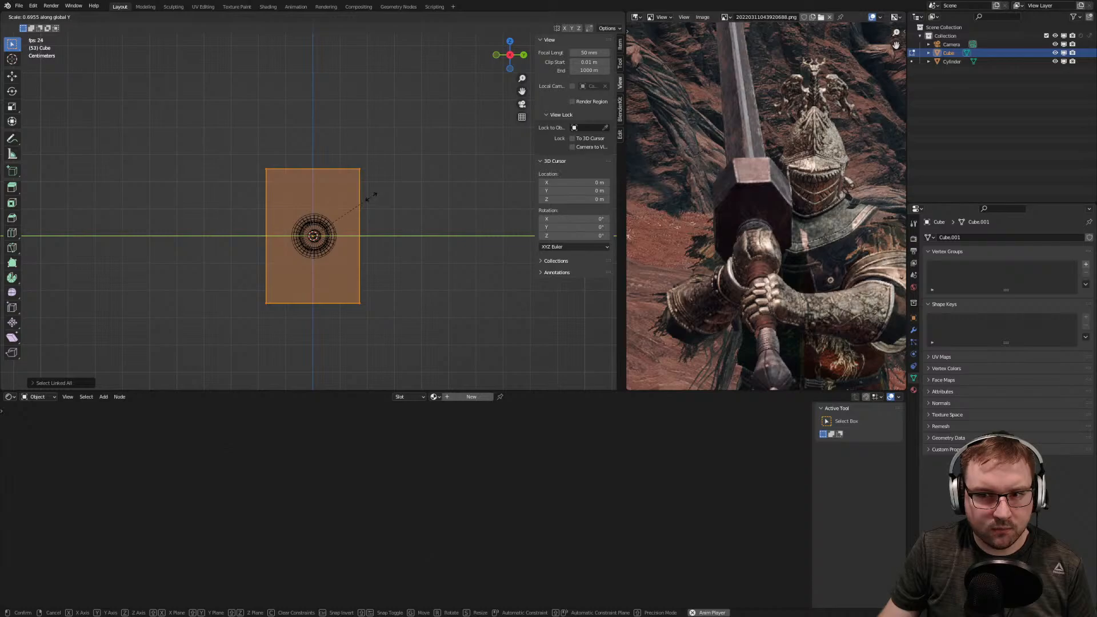
left_click(371, 197)
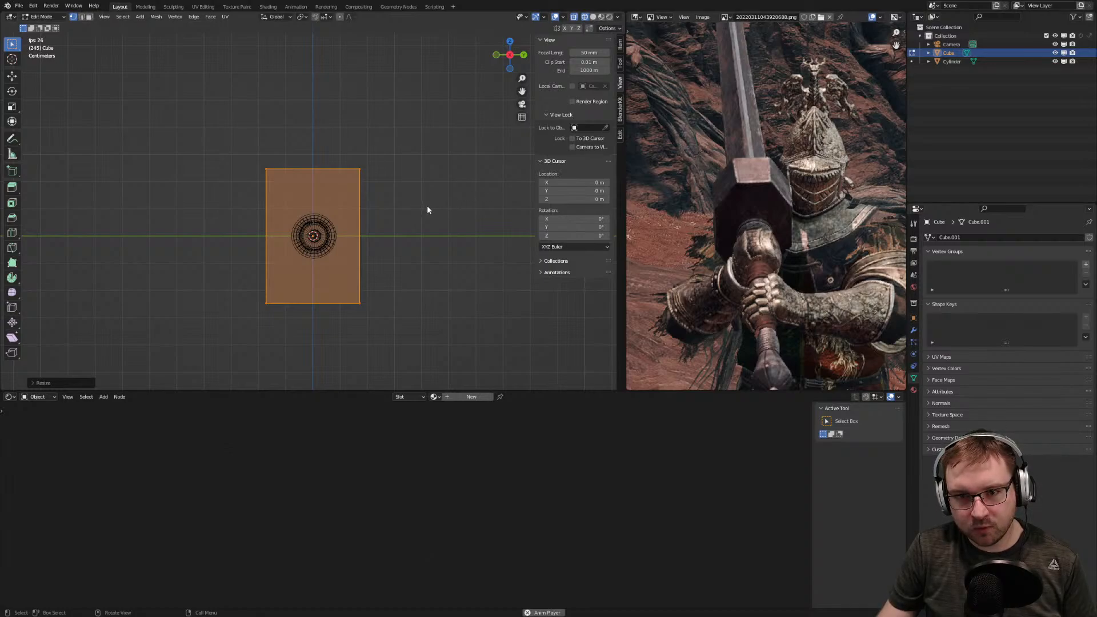
key("KP_0")
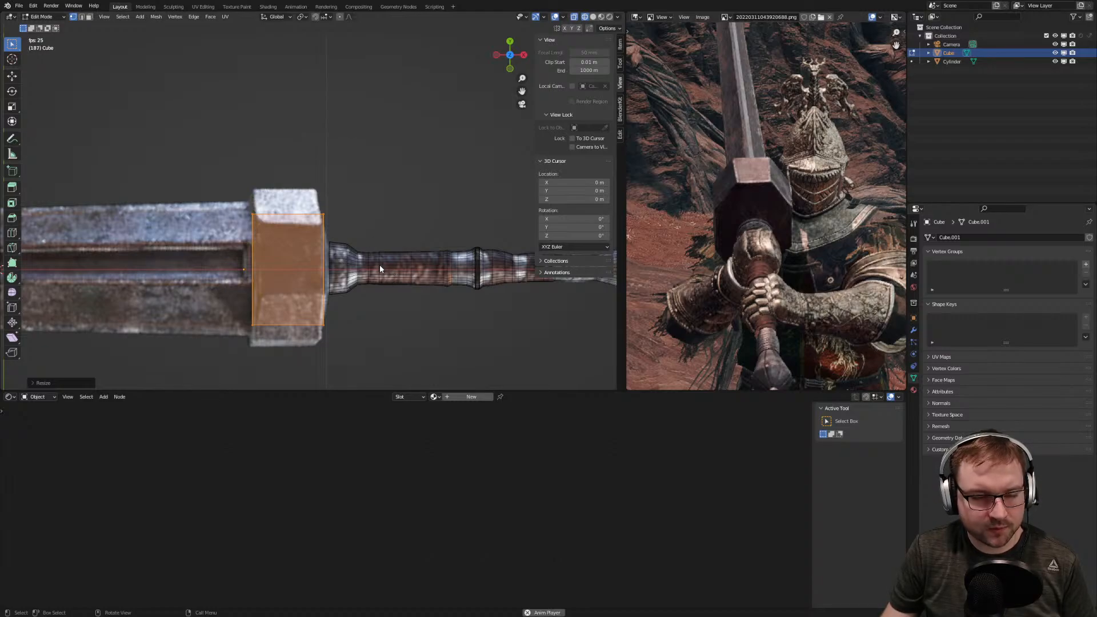
key("ctrl+z")
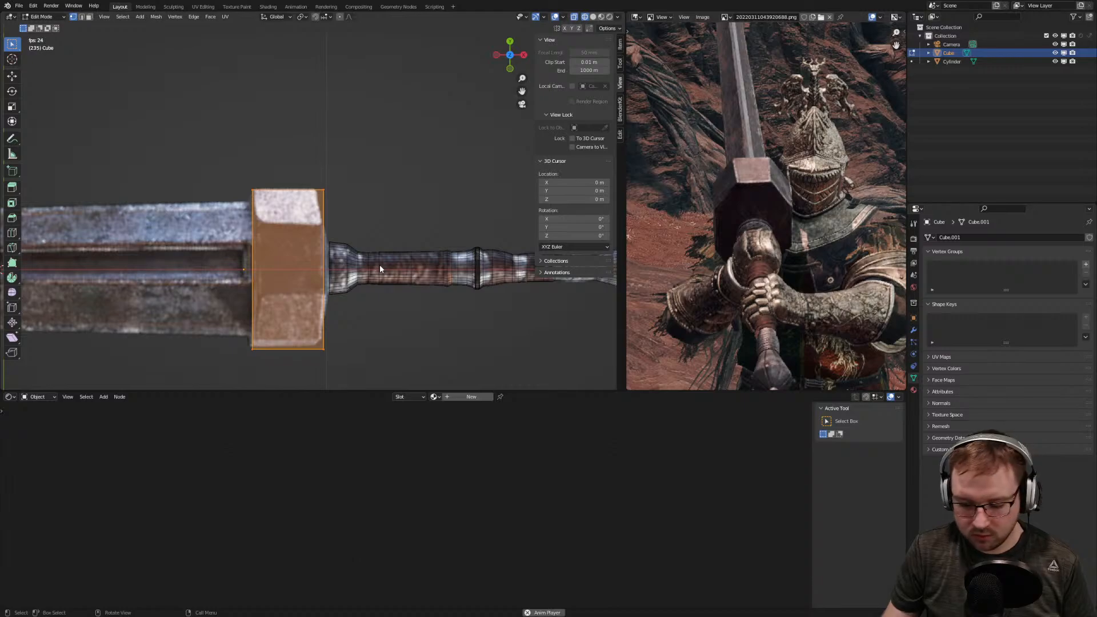
Flatten the guard cube along Z to about 0.6 of its height in the right-side view
key("KP_3")
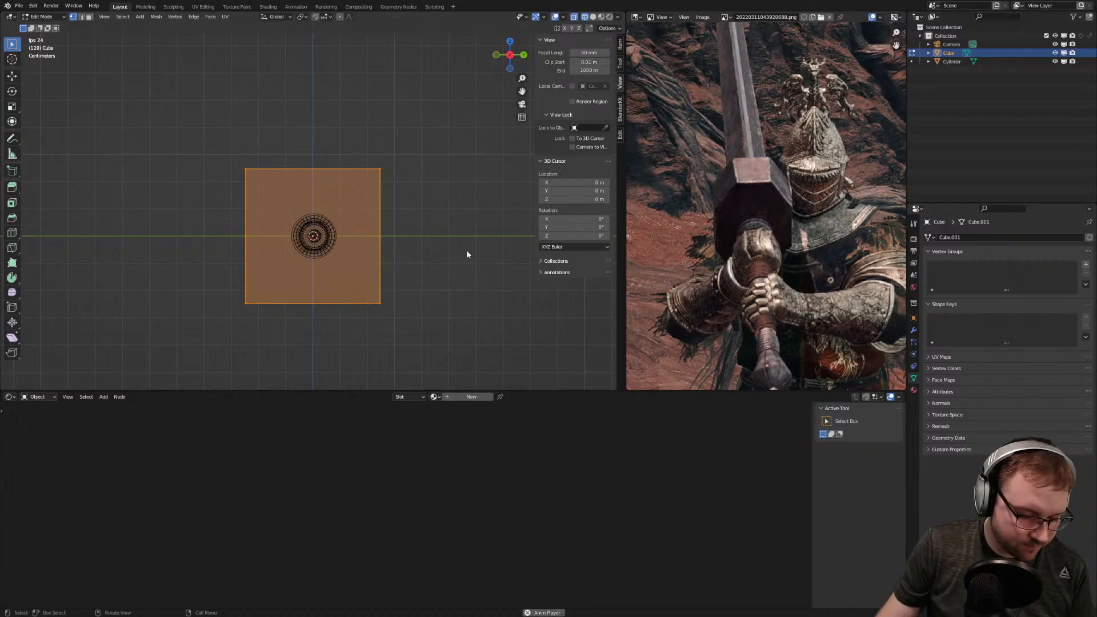
key("s")
key("z")
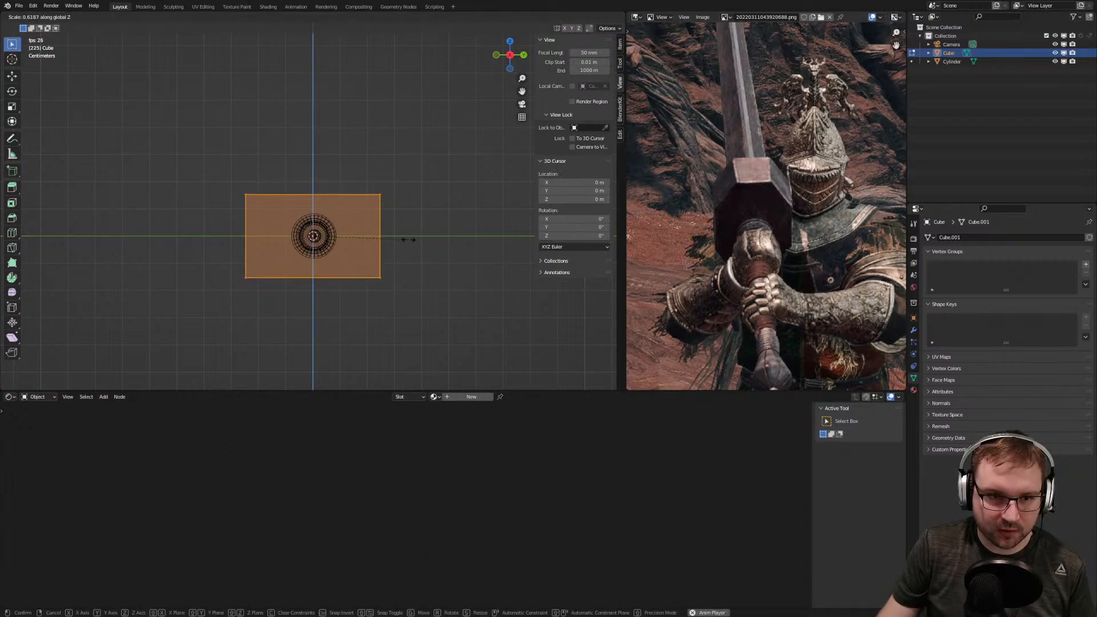
left_click(412, 244)
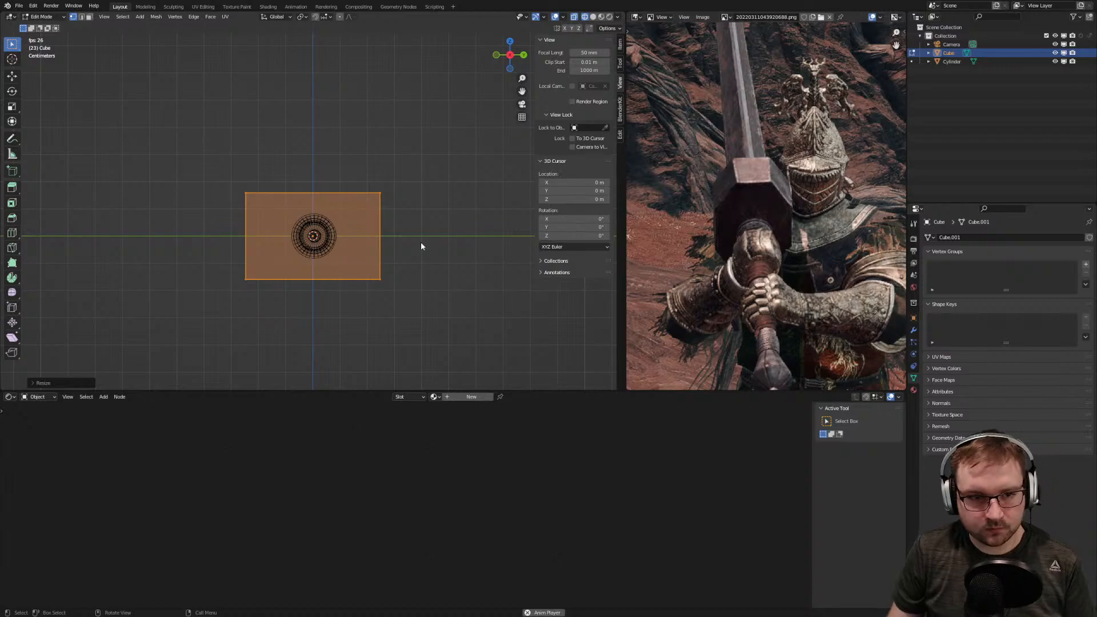
key("s")
key("x")
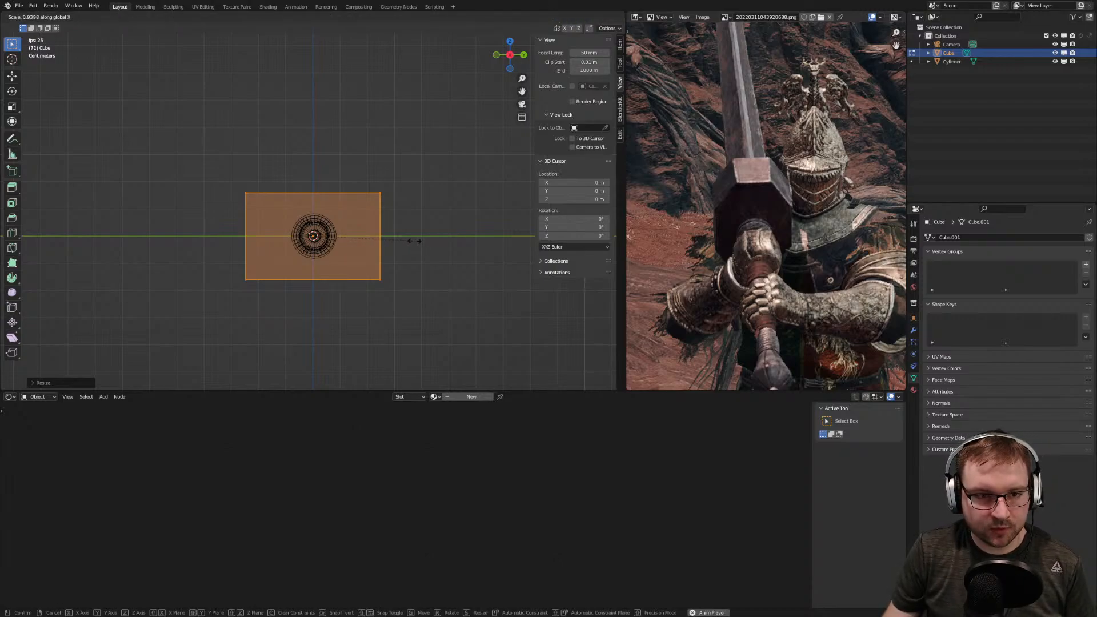
key("z")
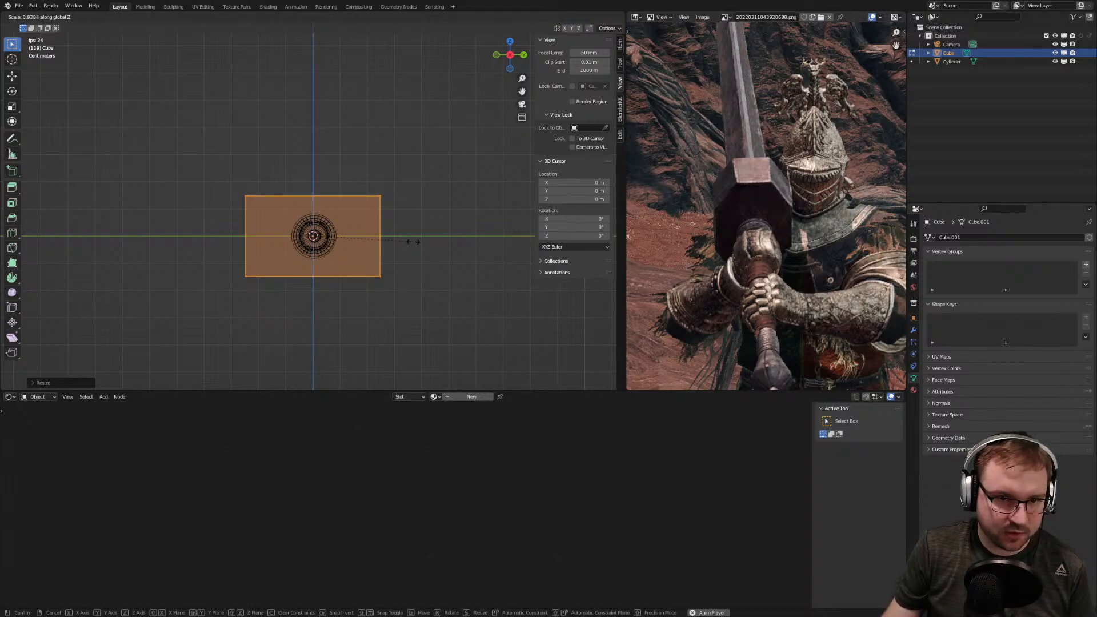
left_click(412, 242)
Switch to edge selection, widen the 3D viewport and frame the guard block at an angle
key("KP_7")
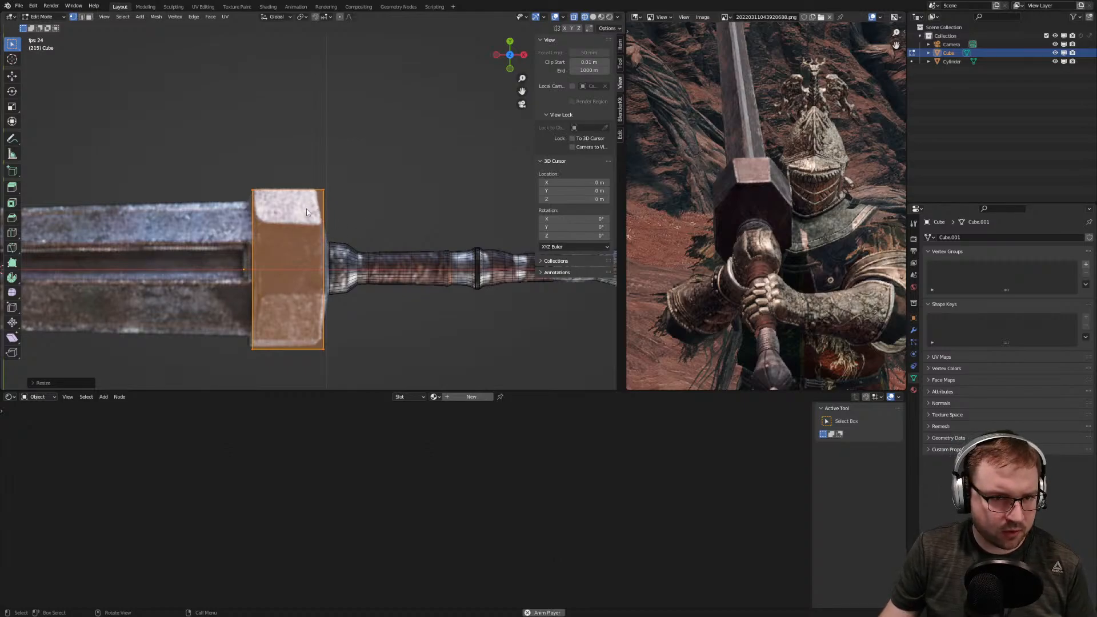
key("2")
scroll(322, 225, "down", 8)
middle_click_drag(308, 221, 366, 193)
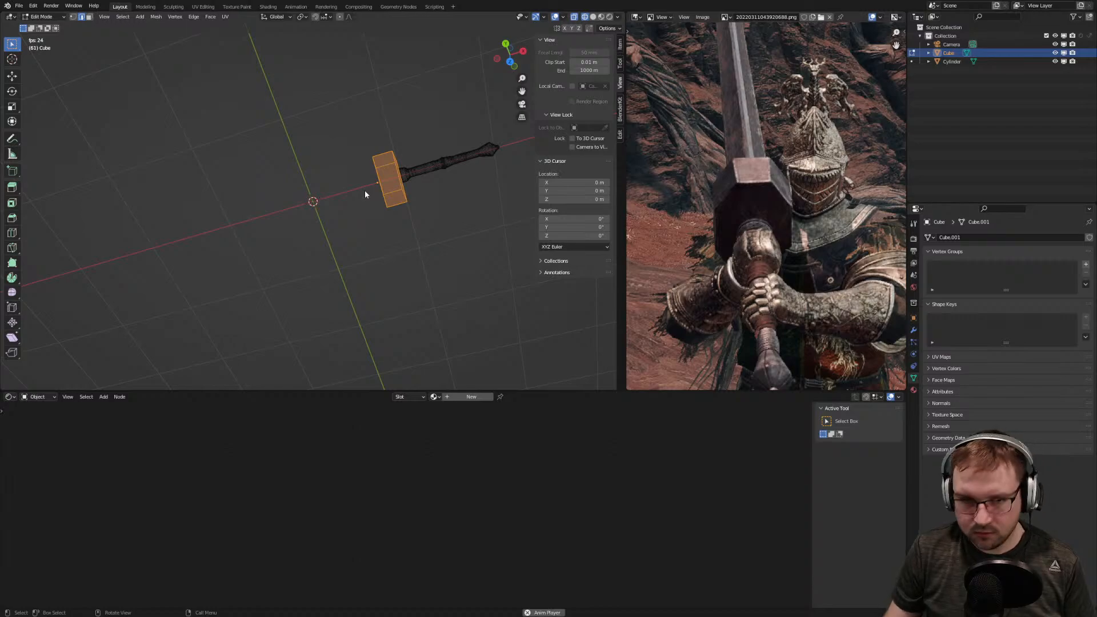
key("KP_Decimal")
left_click_drag(621, 130, 702, 143)
scroll(451, 168, "down", 5)
middle_click_drag(451, 168, 344, 179)
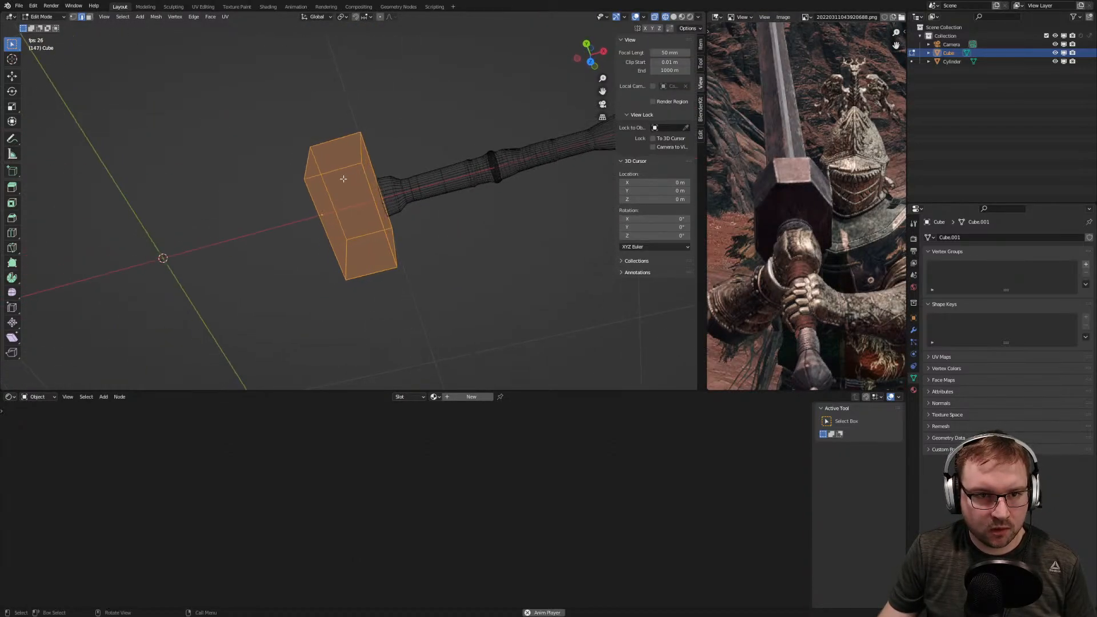
Select the four corner edges of the guard block that run parallel to the handle
left_click(343, 172, "alt")
left_click(339, 142, "alt")
left_click(365, 231, "alt")
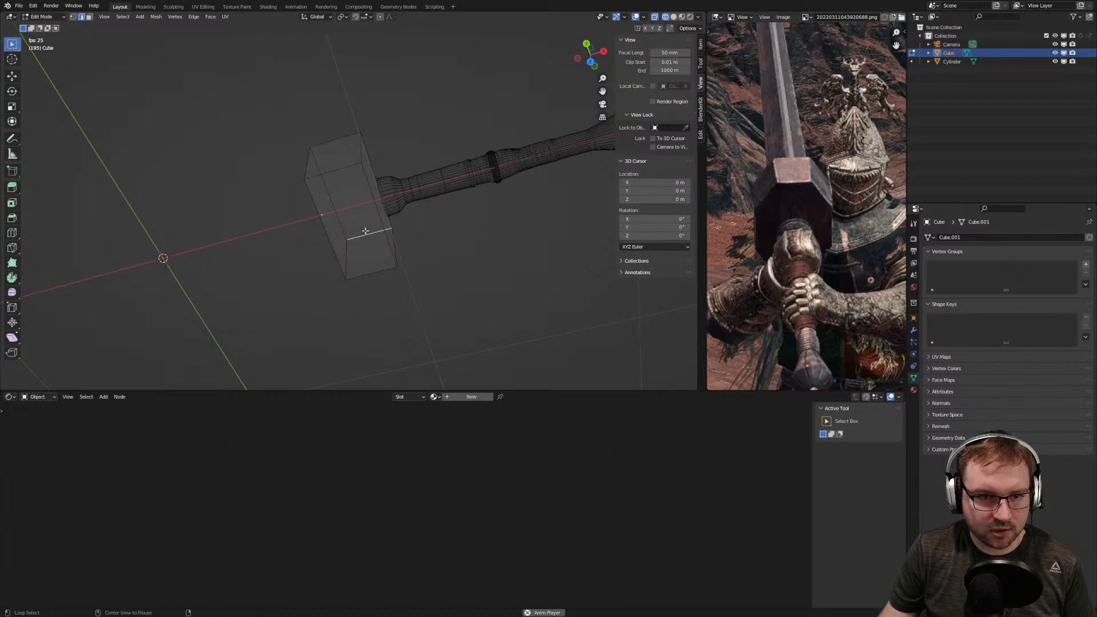
left_click(374, 274, "alt+shift")
left_click(336, 170, "alt+shift")
left_click(337, 141, "alt+shift")
left_click(369, 236, "alt+shift")
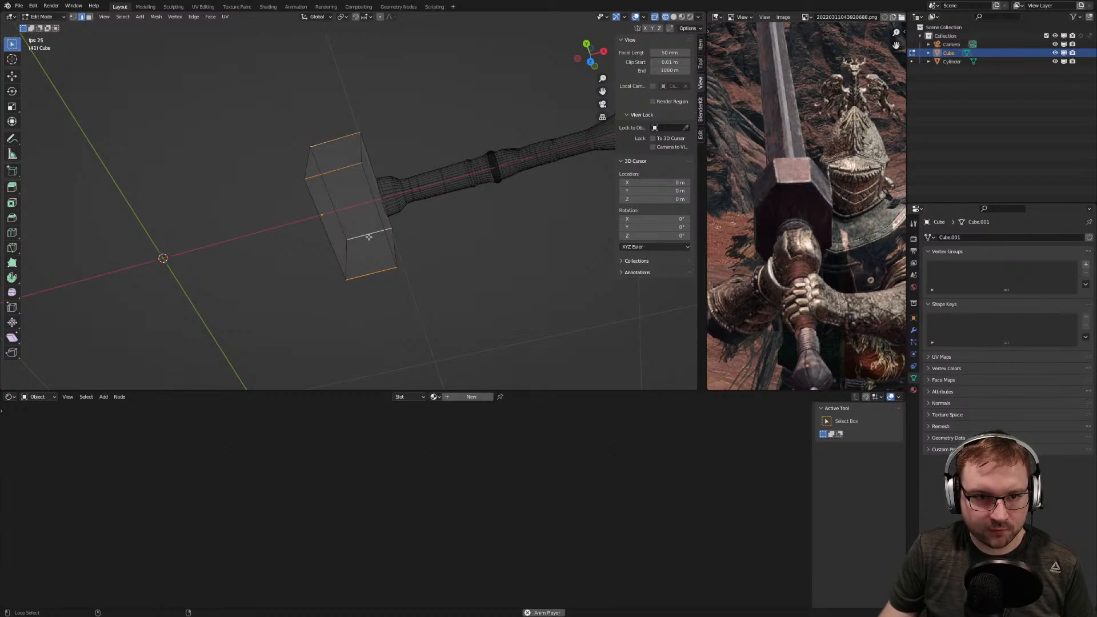
Try a one-segment bevel on the guard block's four lengthwise edges, inspect the shape from the end, and undo it
key("KP_7")
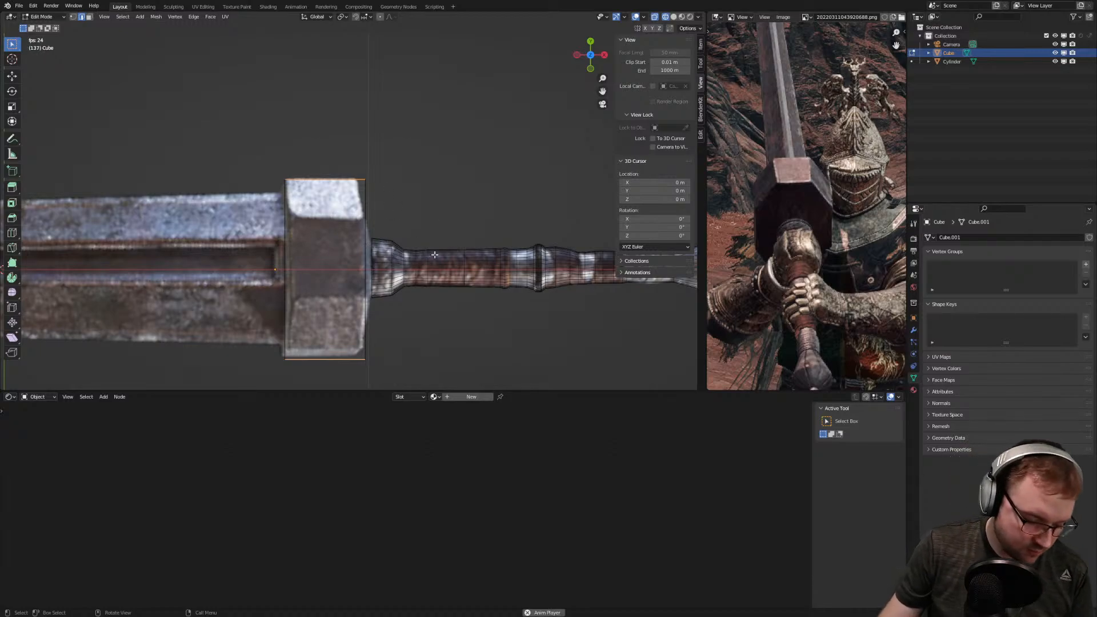
key("ctrl+b")
scroll(465, 269, "down", 8)
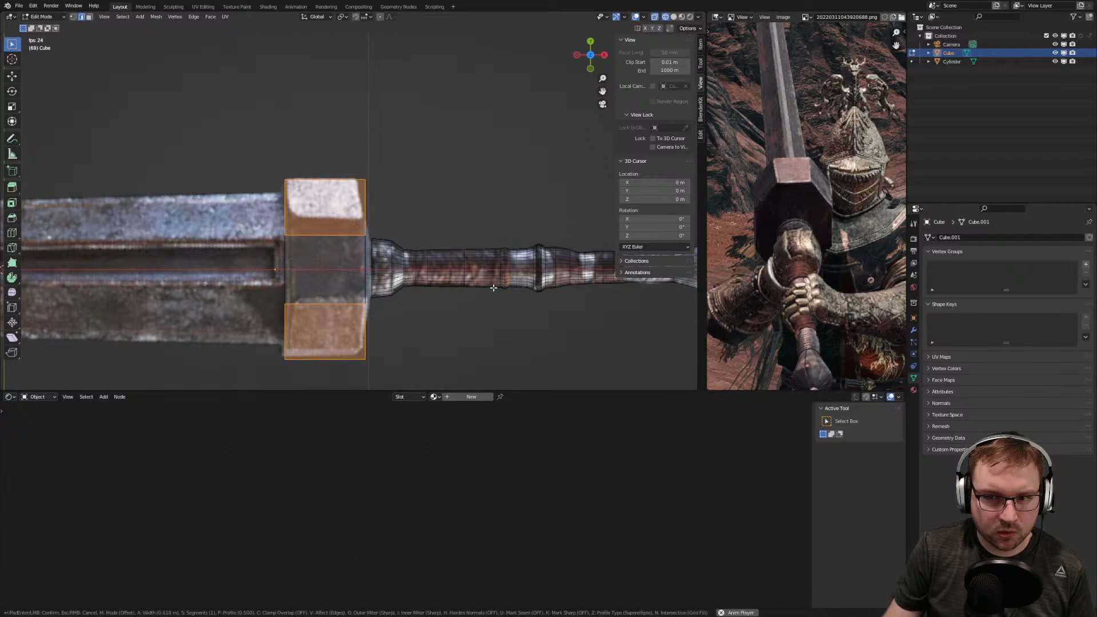
left_click(493, 287)
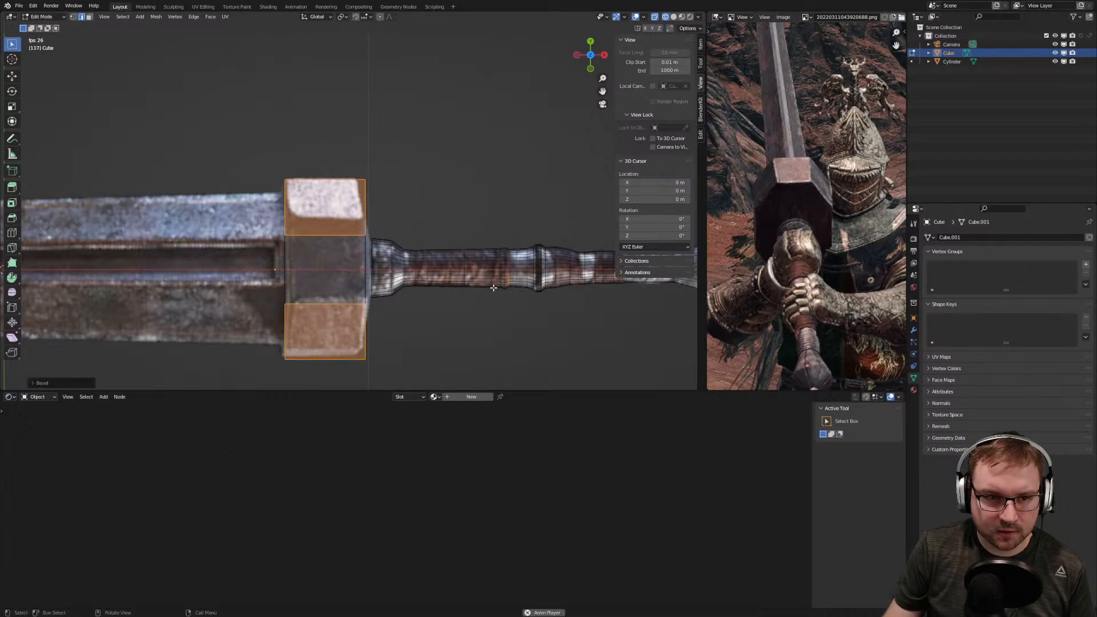
key("Tab")
middle_click_drag(440, 313, 521, 191)
middle_click_drag(400, 160, 428, 156)
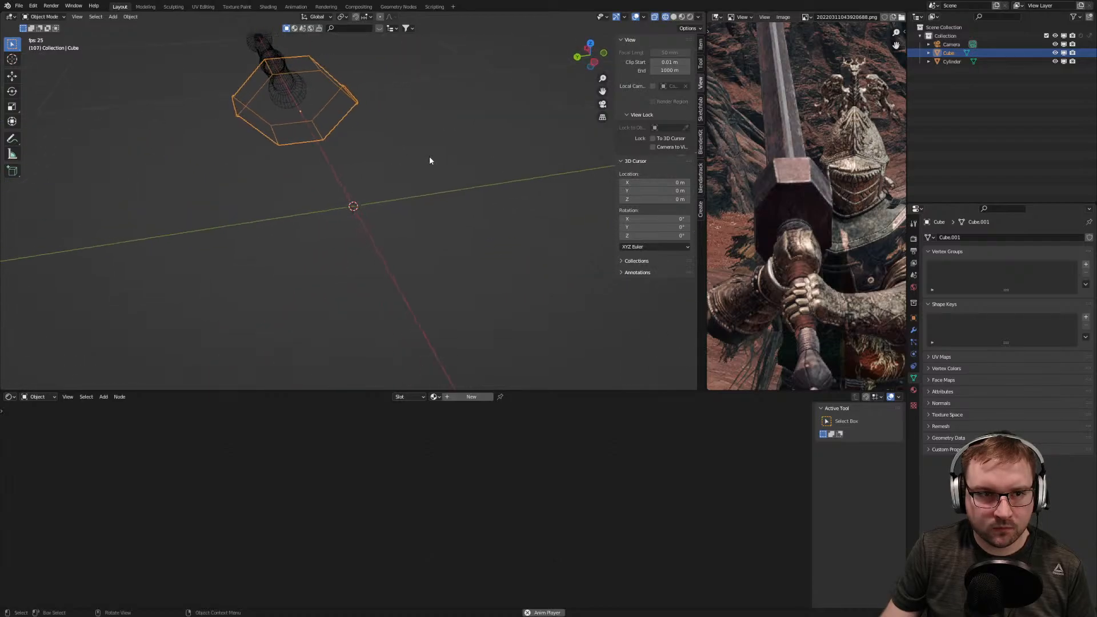
key("Tab")
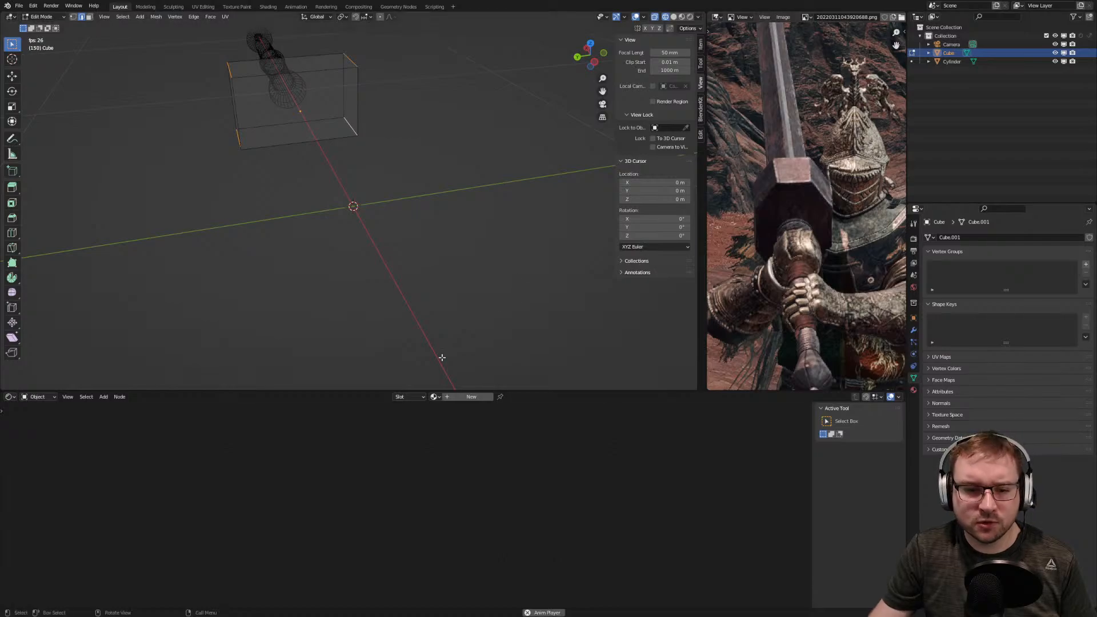
Switch to File Explorer, open the Screenshots folder and view one of the in-game greatsword screenshots
key("super")
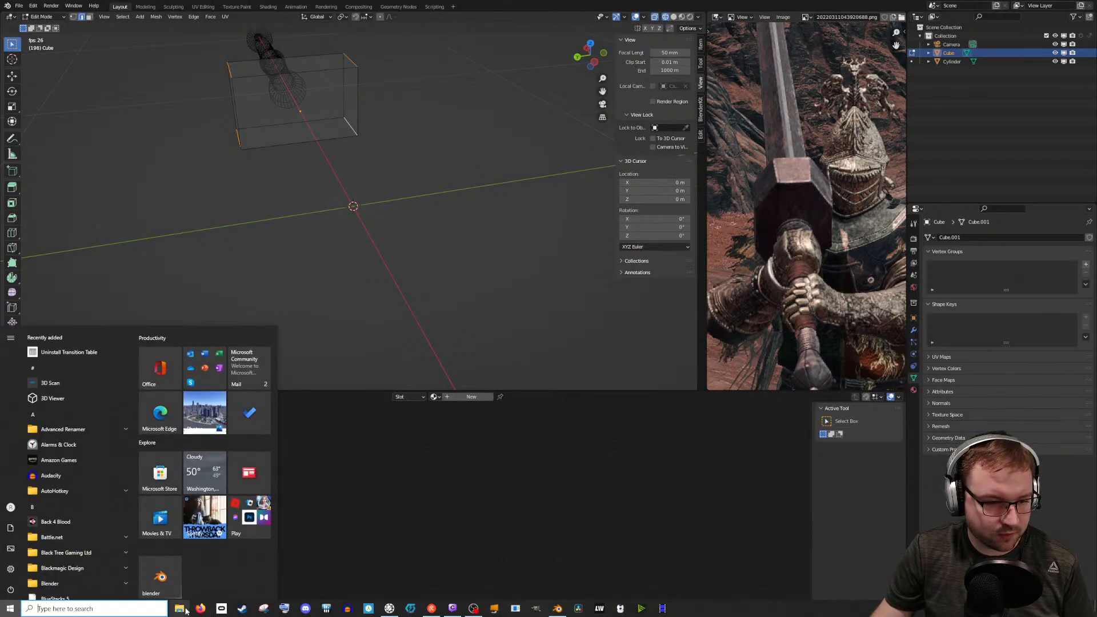
left_click(189, 609)
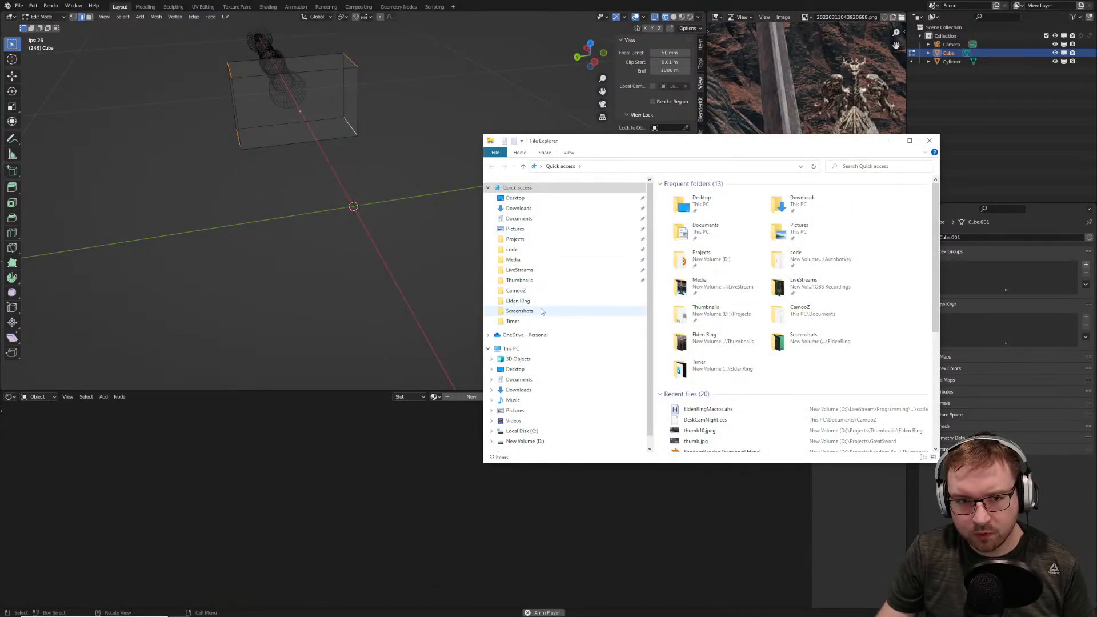
left_click(535, 310)
left_click(909, 141)
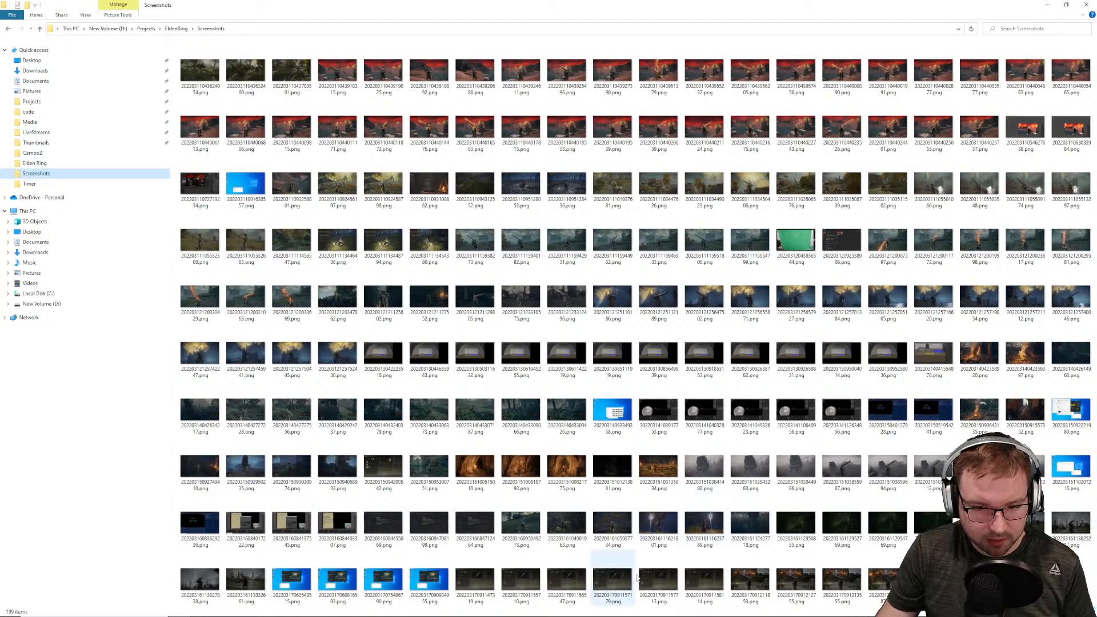
double_click(738, 581)
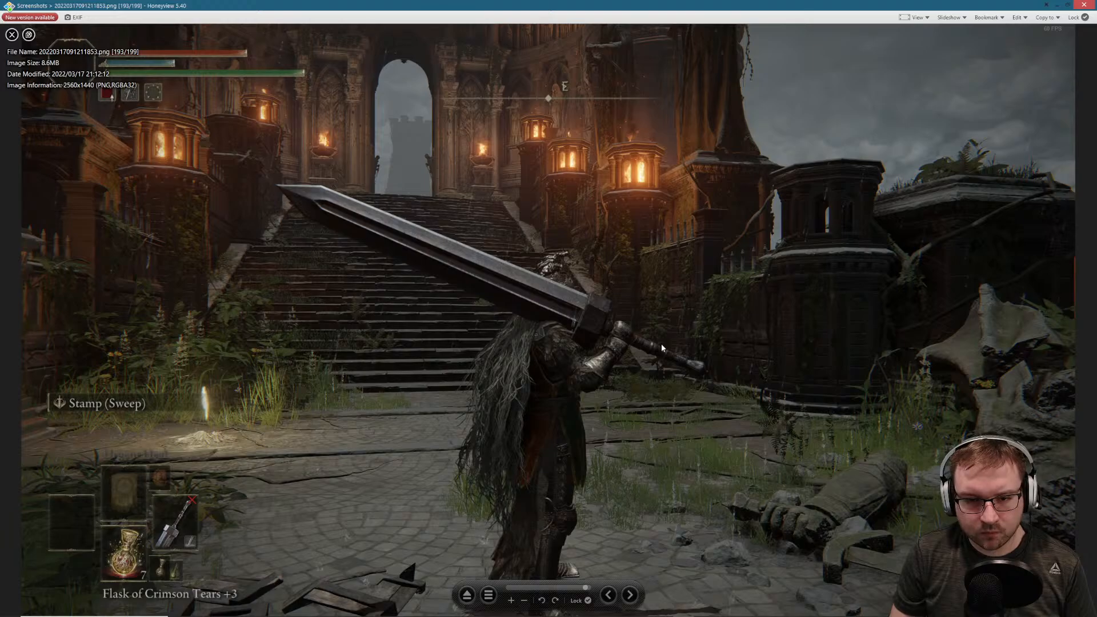
Look through the in-game and web screenshots of the greatsword to examine the guard's shape, and close the image viewer
key("Right")
key("Right")
key("Right")
key("Right")
key("Right")
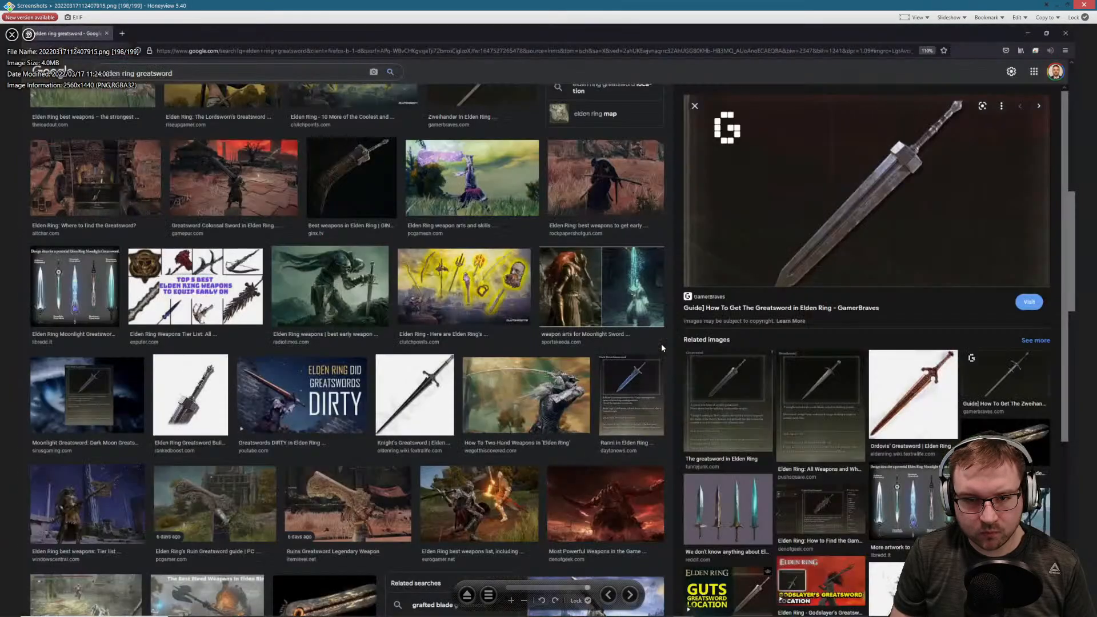
key("Left")
key("Right")
key("Left")
key("Left")
key("Left")
key("Left")
key("Left")
key("Left")
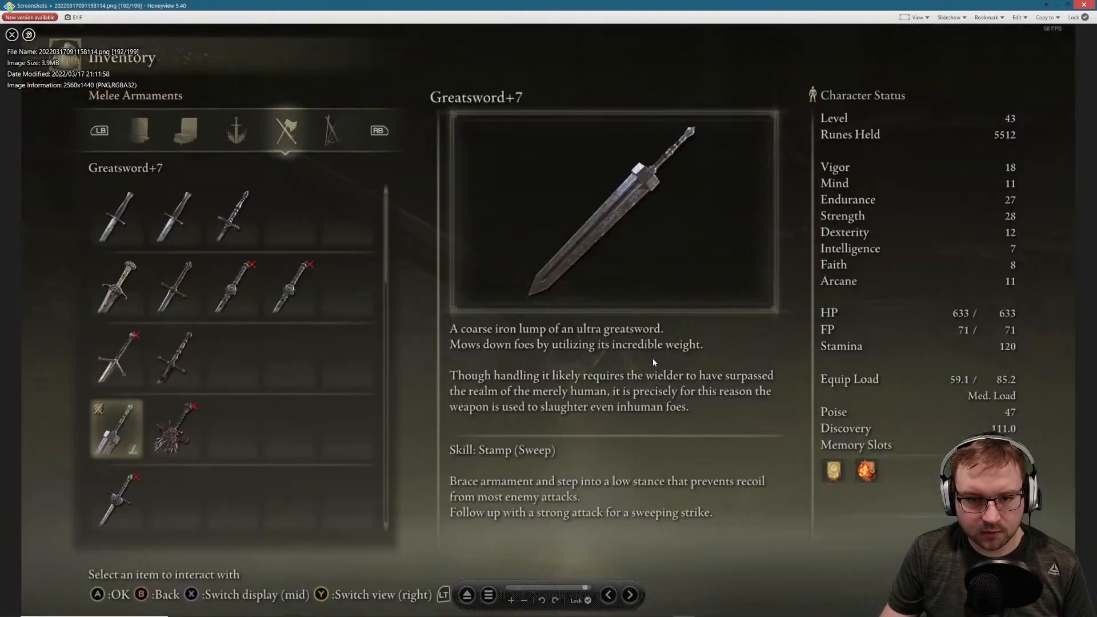
key("Left")
key("Left")
key("Left")
key("Left")
key("Left")
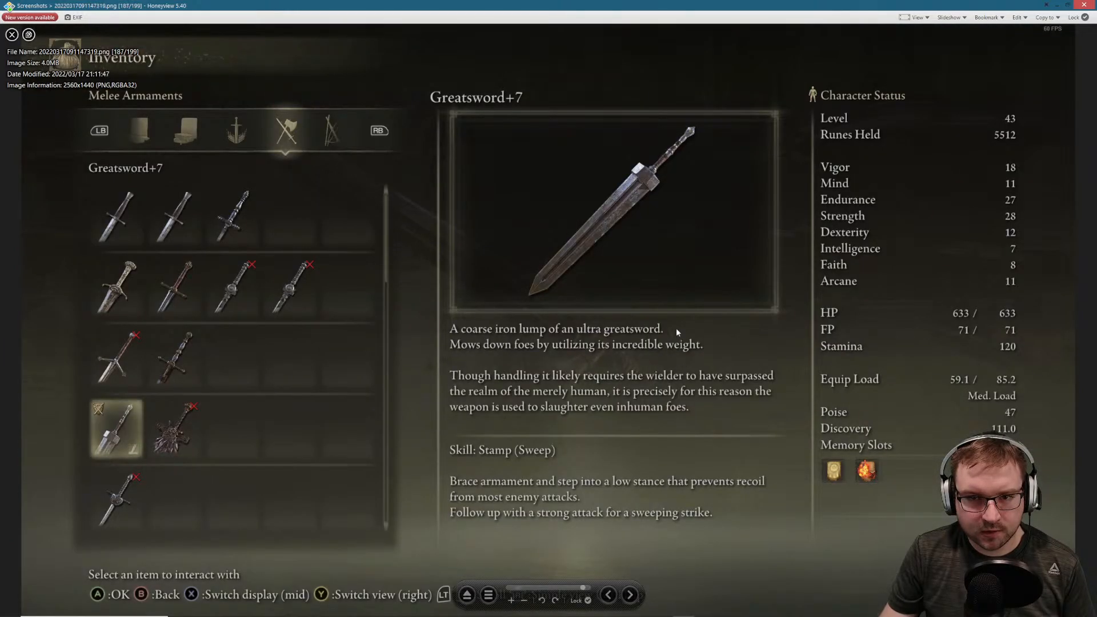
key("Left")
key("Right")
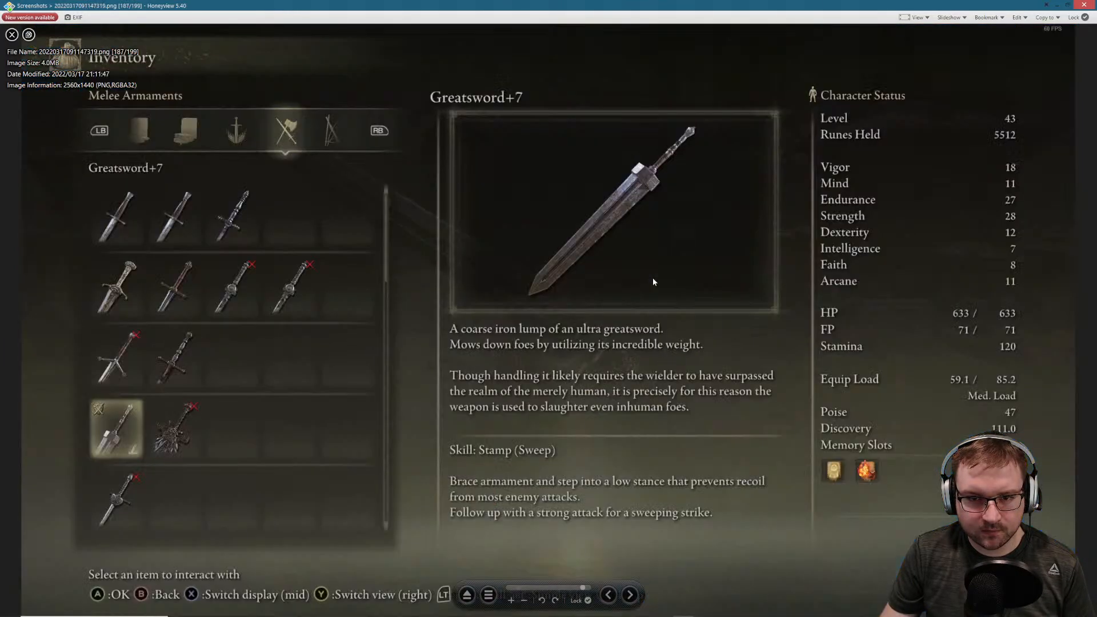
key("Left")
key("Left")
key("Left")
key("Left")
key("Left")
key("Left")
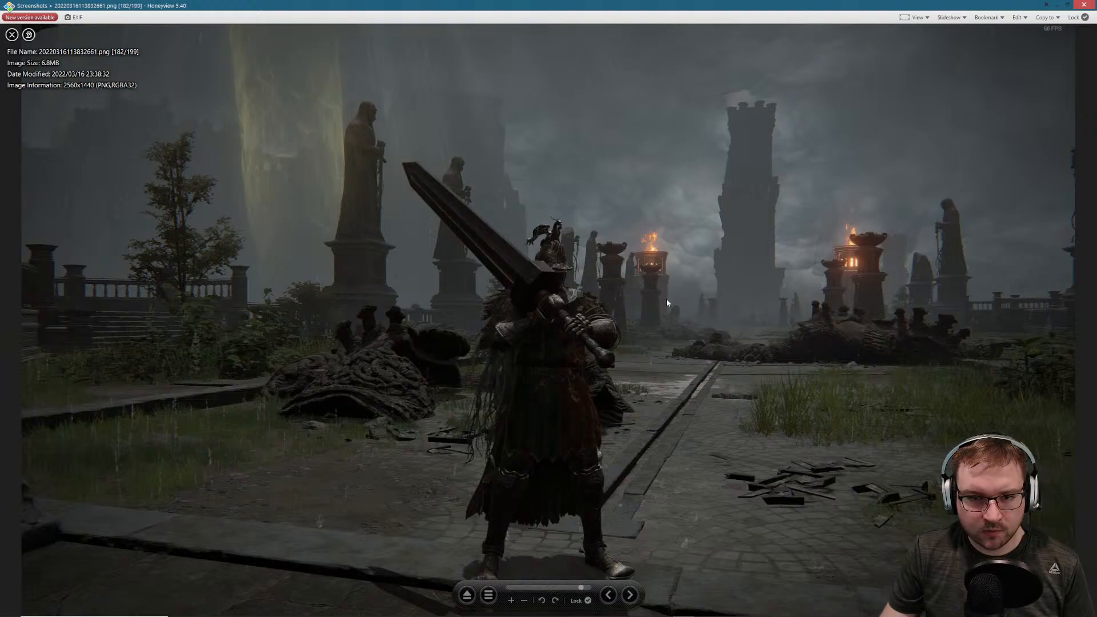
key("Left")
key("Left")
key("Left")
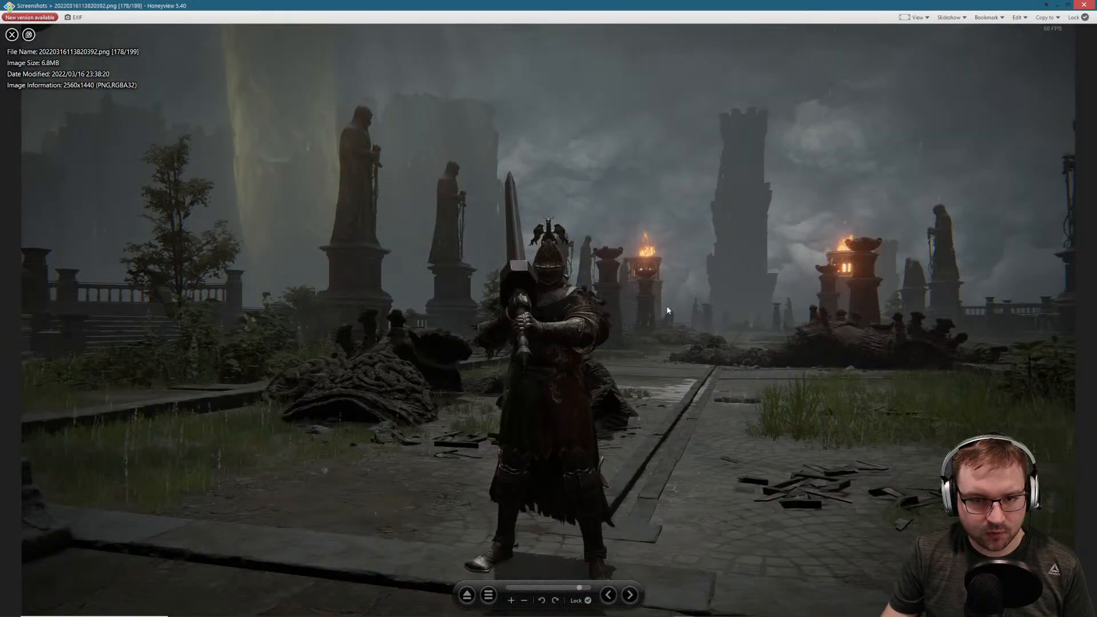
key("Left")
key("Right")
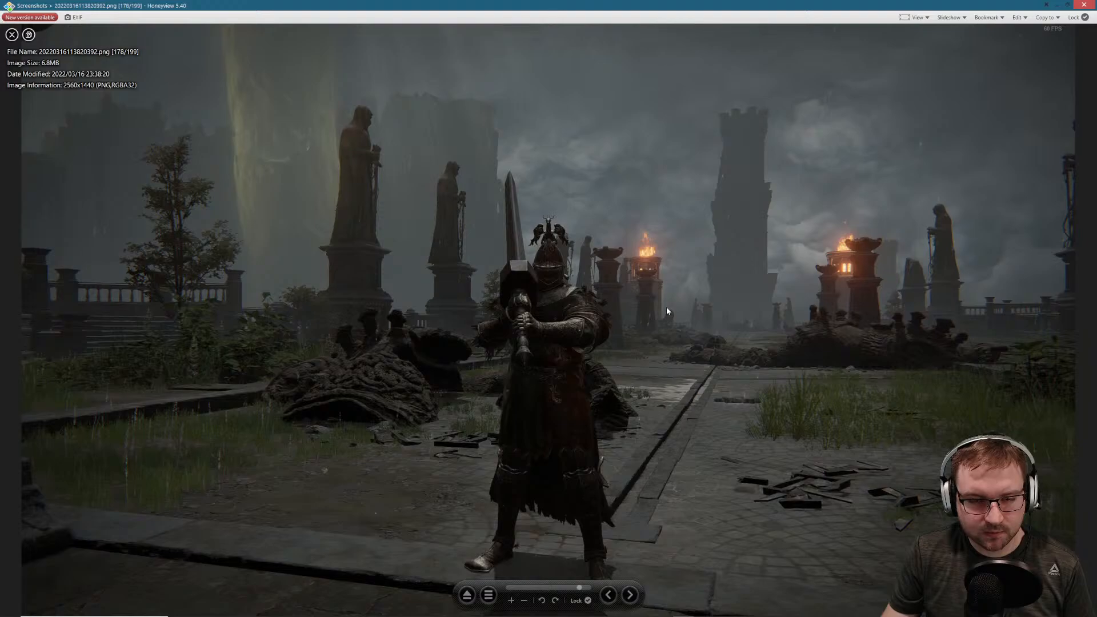
key("Right")
key("Right")
key("Right")
key("Right")
key("Right")
key("Right")
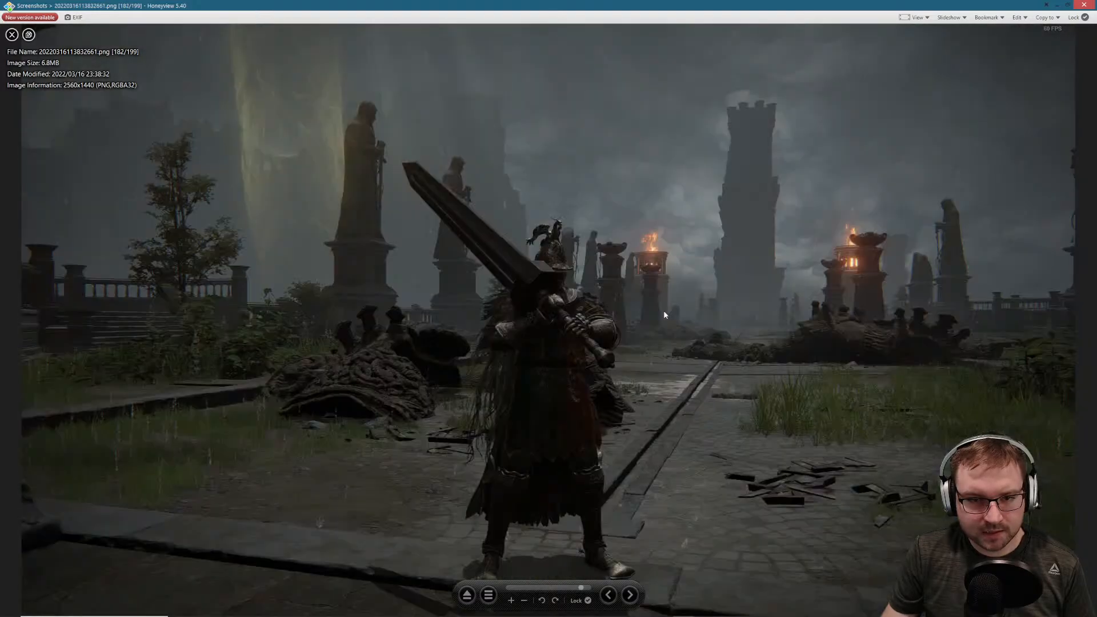
key("Right")
key("Right")
key("Right")
key("Right")
key("Right")
key("Right")
key("Right")
key("Right")
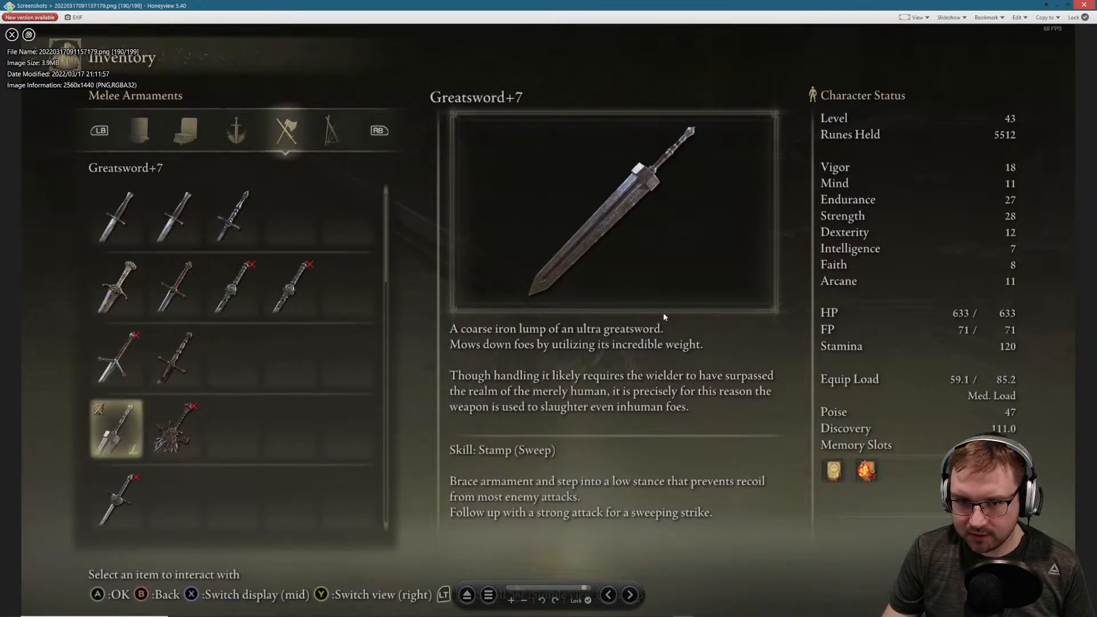
key("Right")
key("Right")
key("Right")
key("Right")
key("Right")
key("Right")
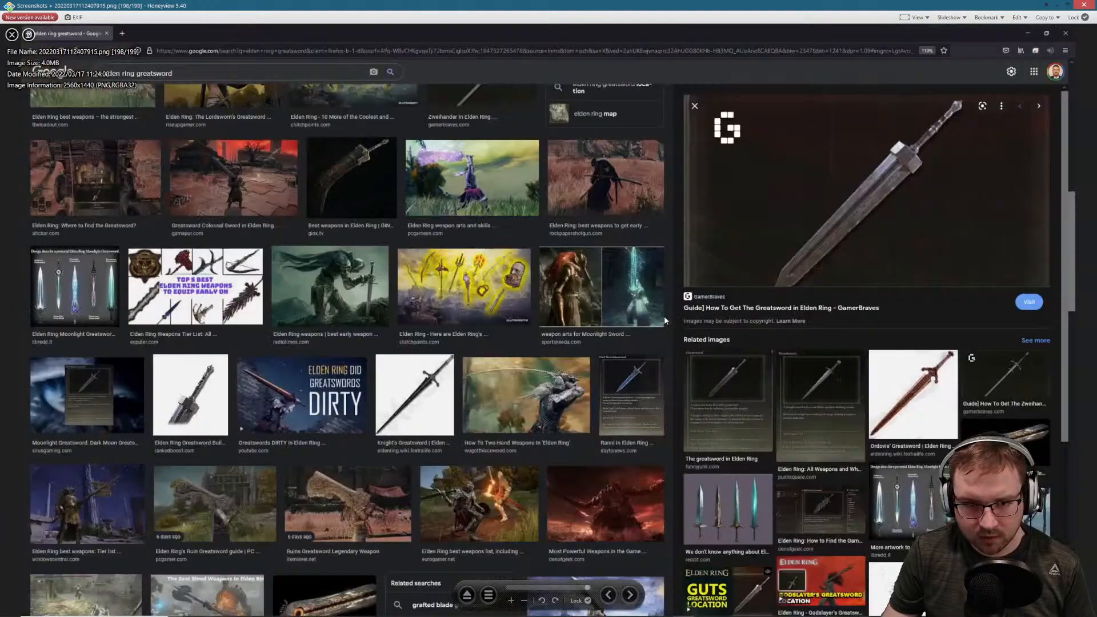
key("Right")
key("Right")
key("Right")
key("Left")
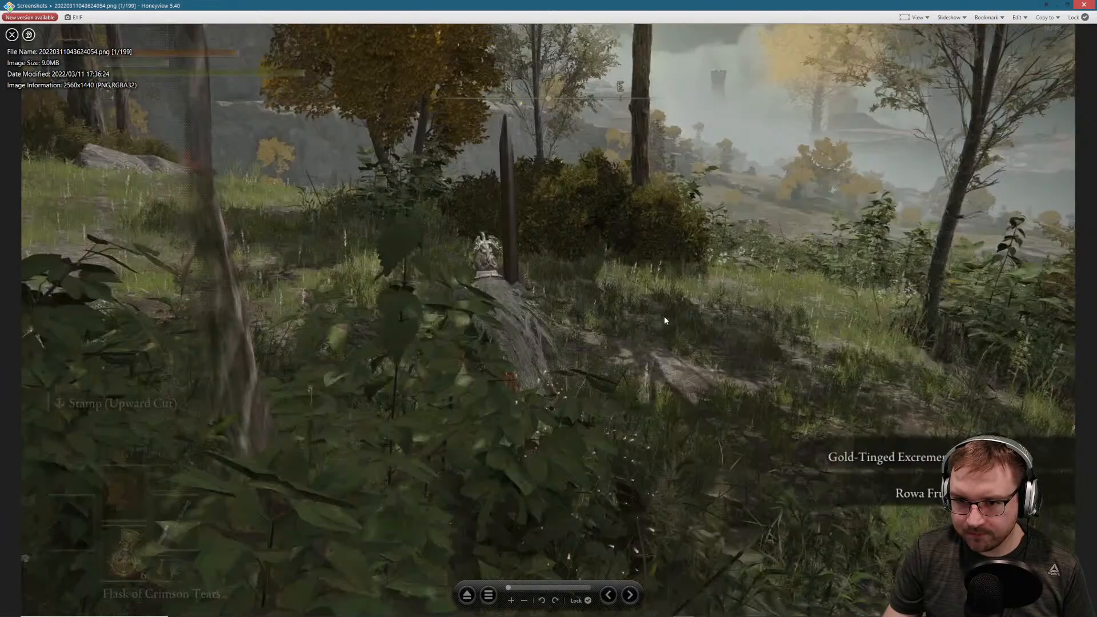
left_click(1084, 5)
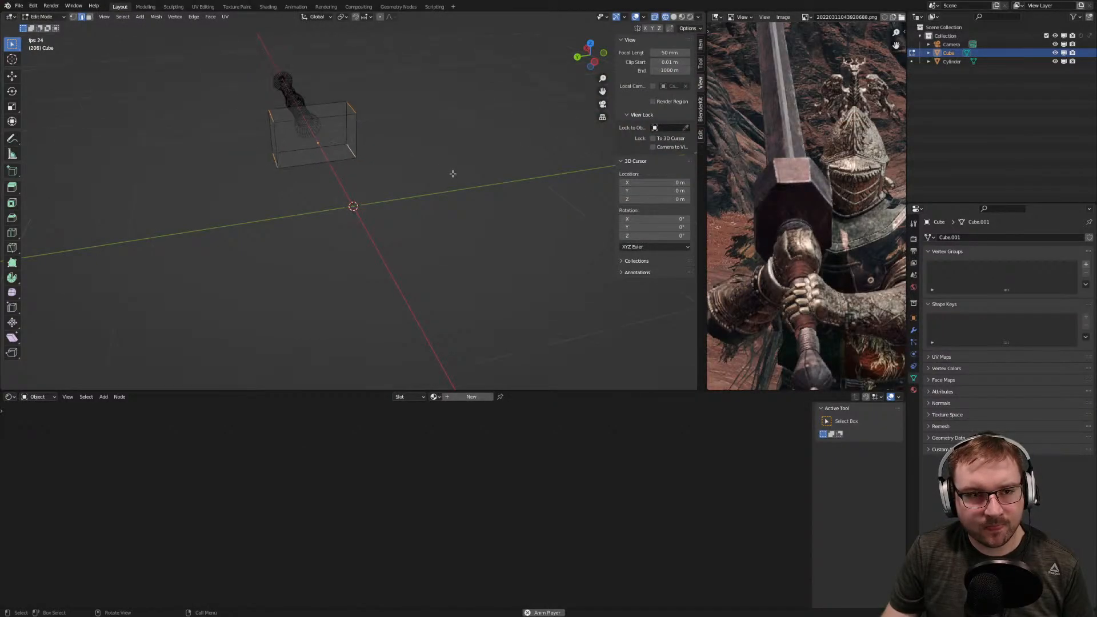
Add two evenly spaced, centred loop cuts around the guard block, dividing its height into three bands
key("KP_0")
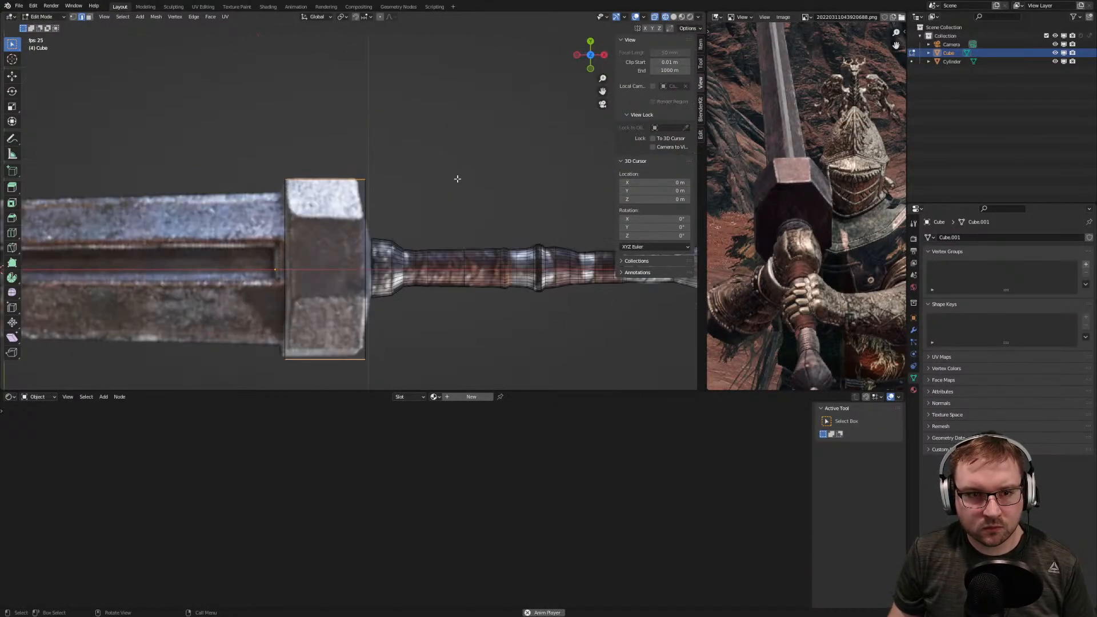
middle_click_drag(417, 224, 445, 197)
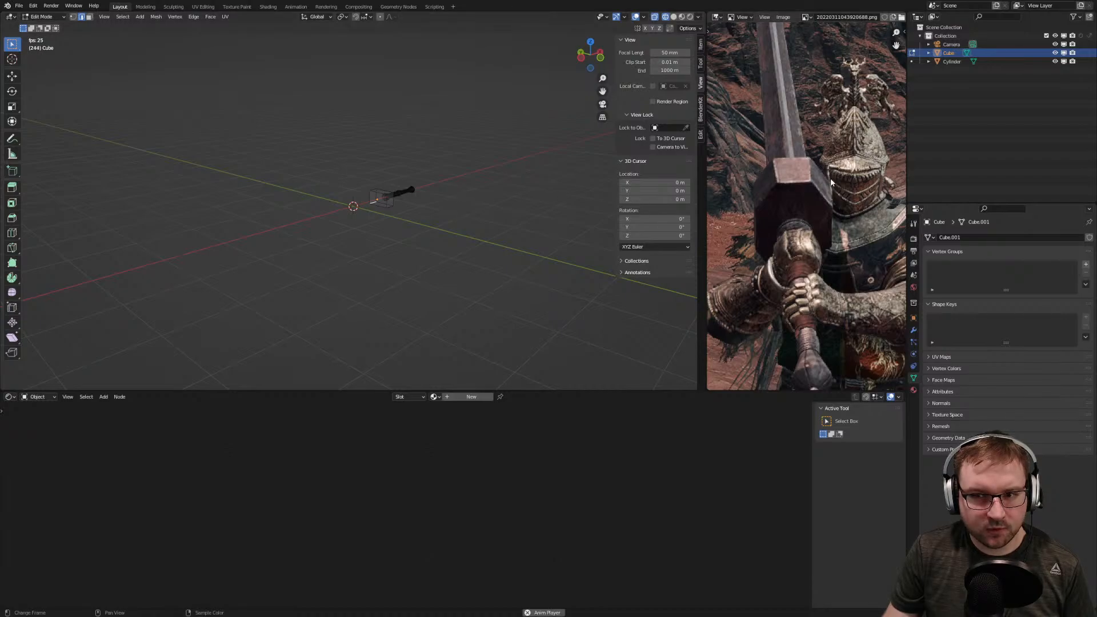
scroll(451, 209, "up", 5)
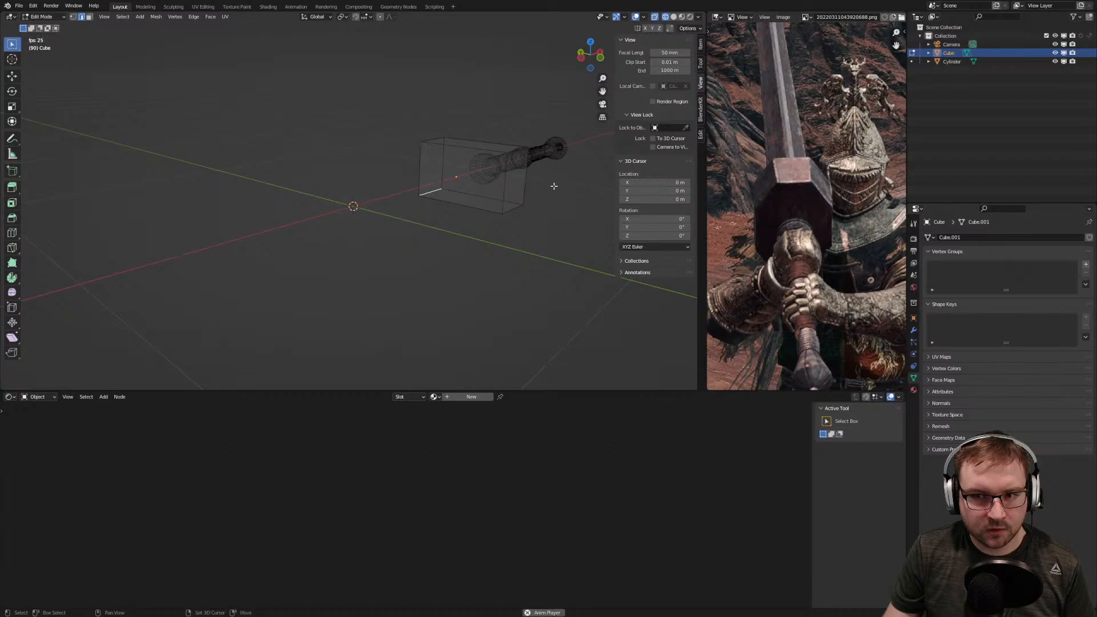
middle_click_drag(554, 186, 385, 252, "shift")
scroll(371, 258, "up", 2)
key("ctrl+r")
scroll(297, 245, "up", 1)
left_click(297, 245)
right_click(297, 245)
right_click(304, 245)
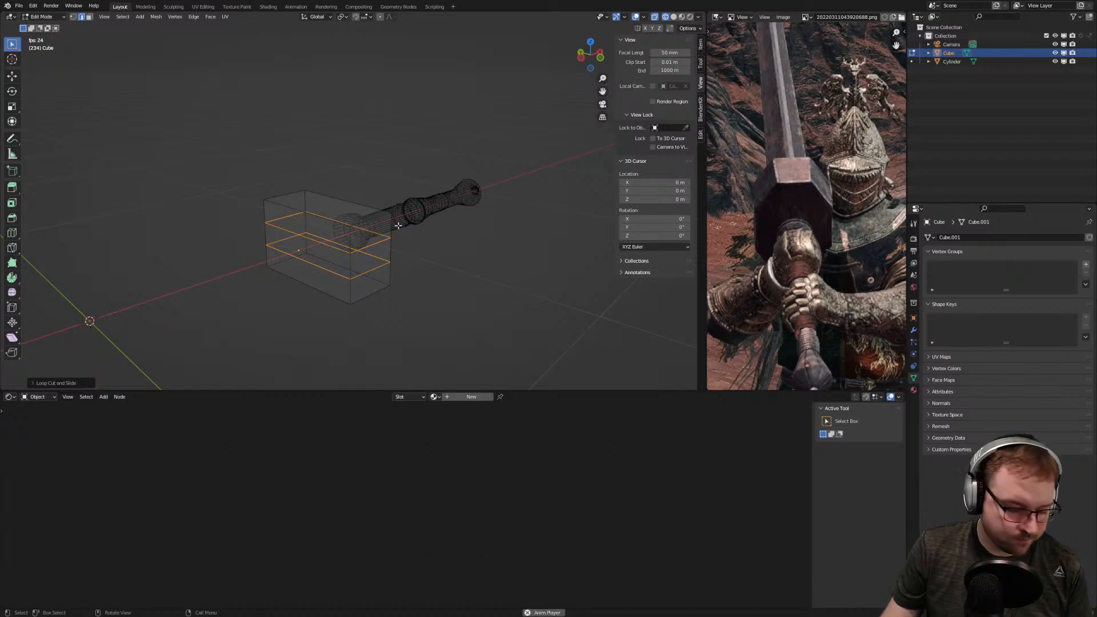
Bevel the guard block's four lengthwise corner edges with one segment, matching the facet width of the guard in the top-view reference
left_click(379, 221, "alt")
left_click(303, 200, "alt")
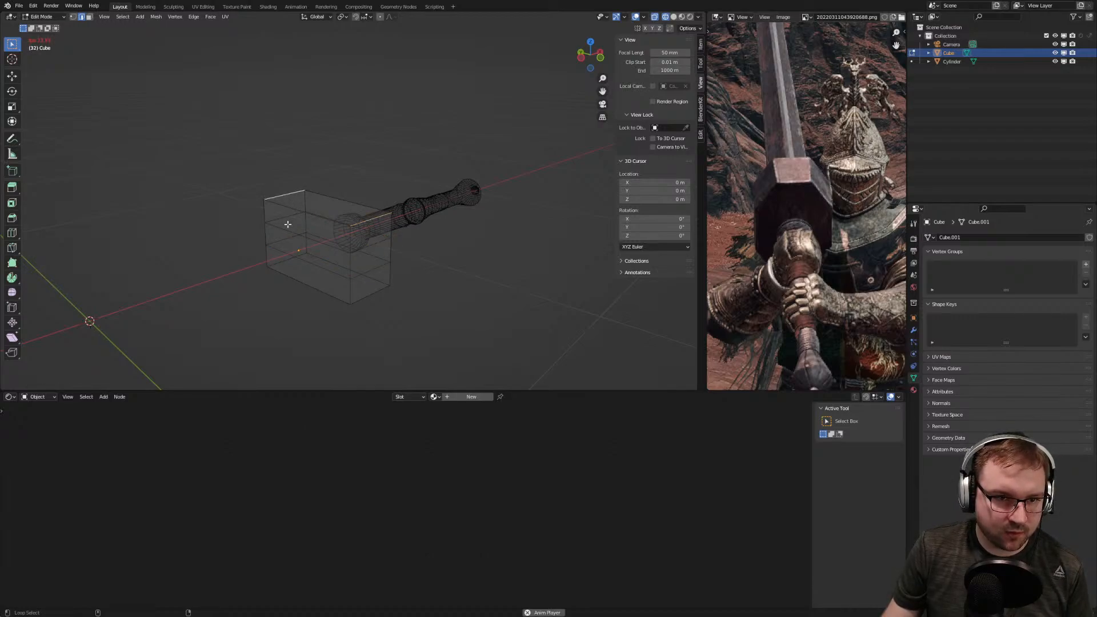
left_click(283, 260, "alt+shift")
left_click(386, 286, "alt+shift")
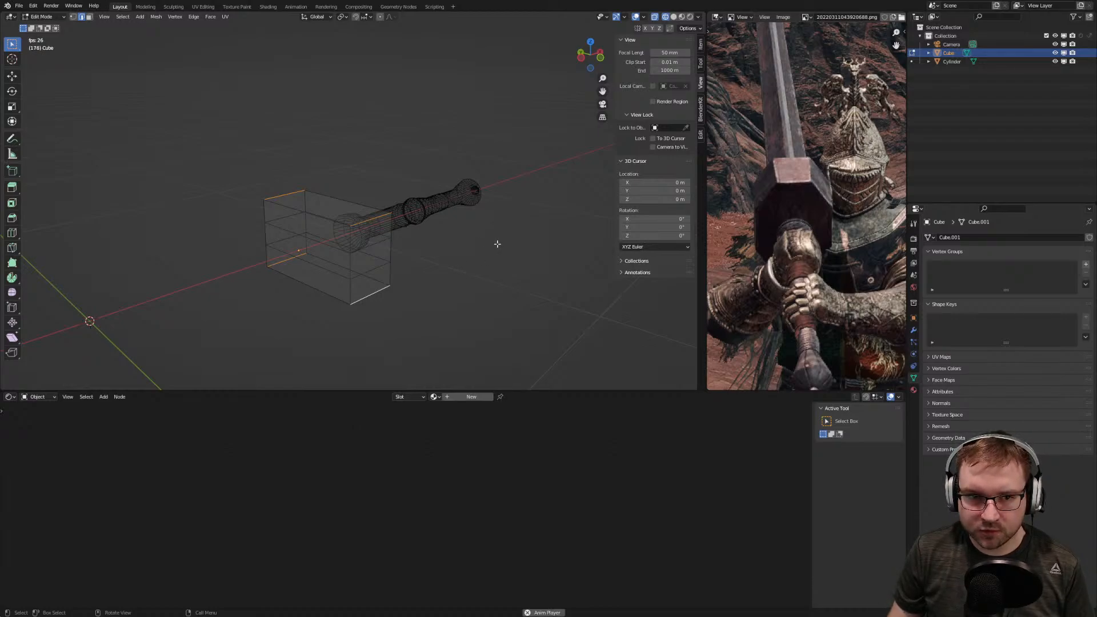
key("KP_7")
key("ctrl+shift+b")
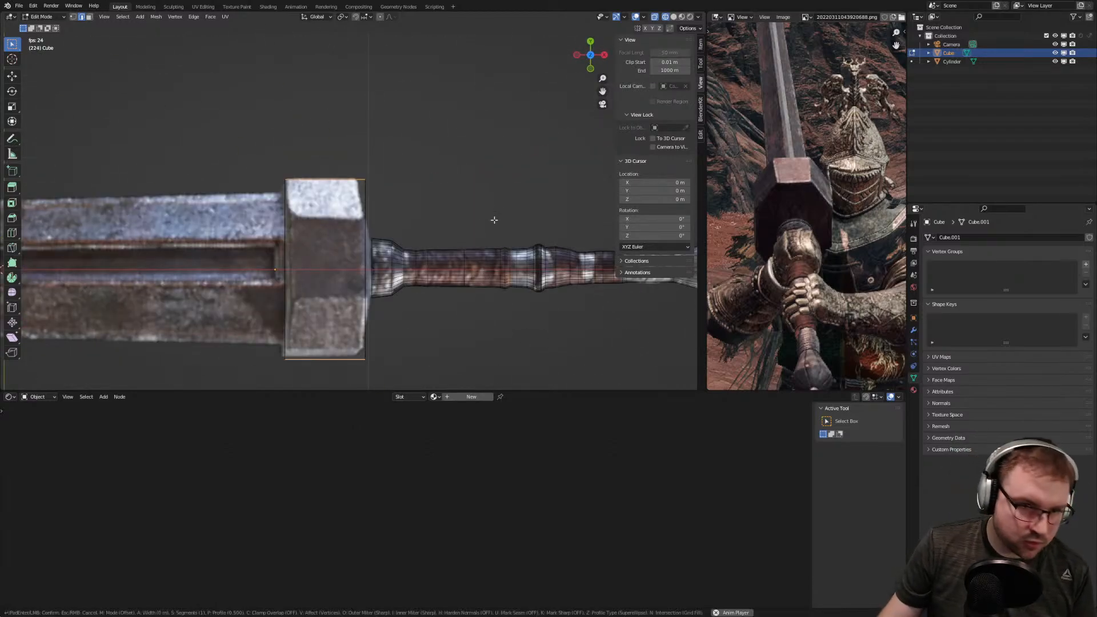
right_click(513, 234)
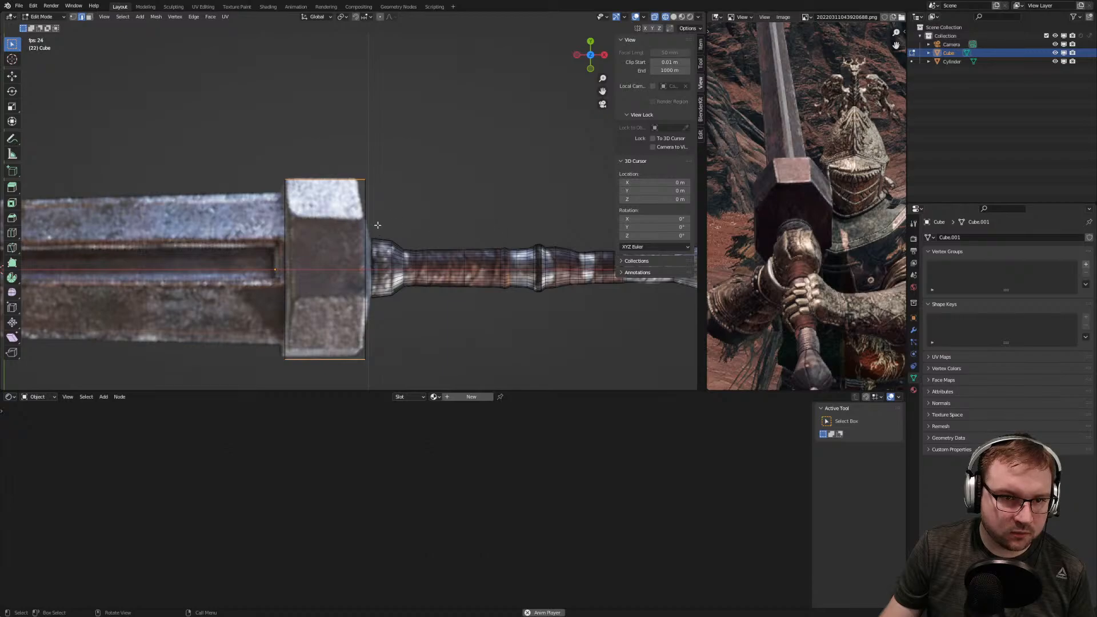
key("ctrl+b")
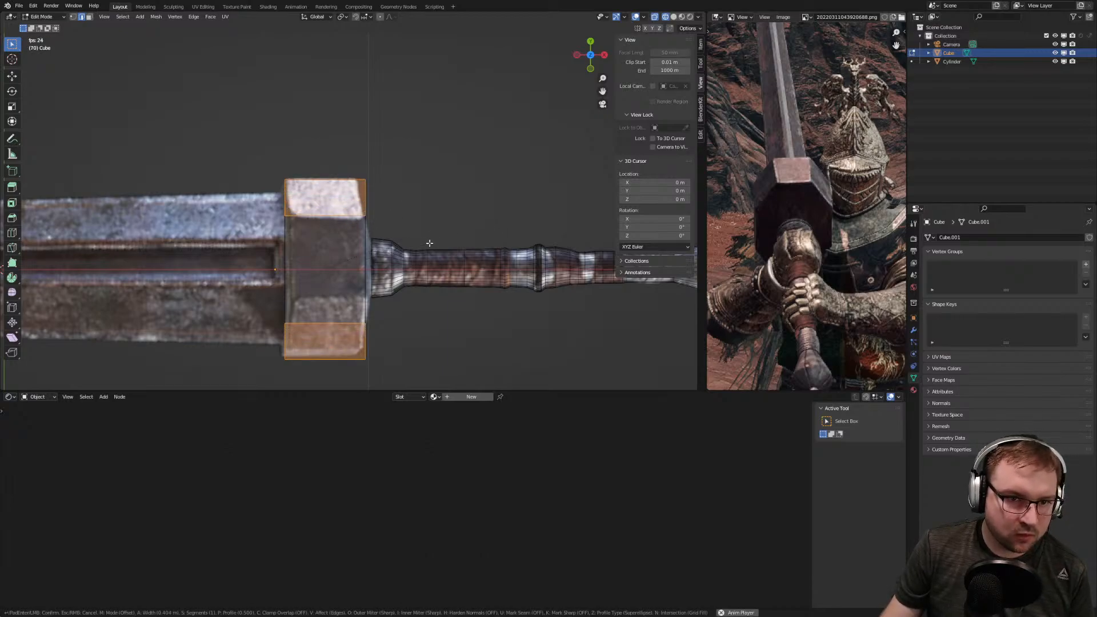
left_click(432, 247)
Examine the bevelled guard at an angle and compare it with the whole sword reference from above
middle_click_drag(432, 283, 473, 280)
scroll(457, 231, "up", 4)
scroll(472, 262, "up", 3)
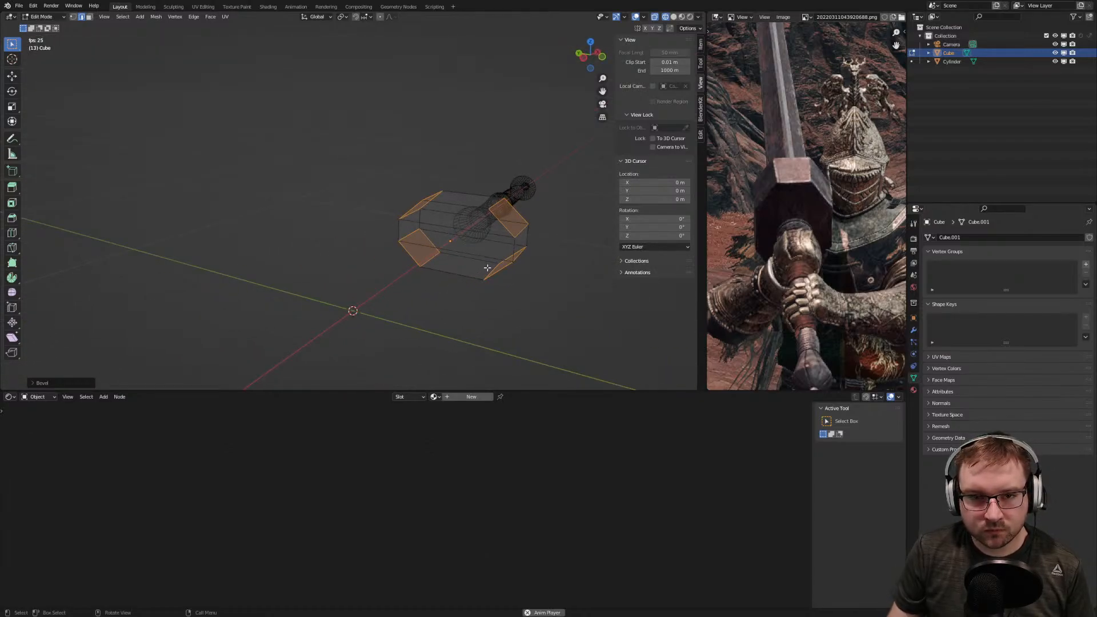
key("KP_7")
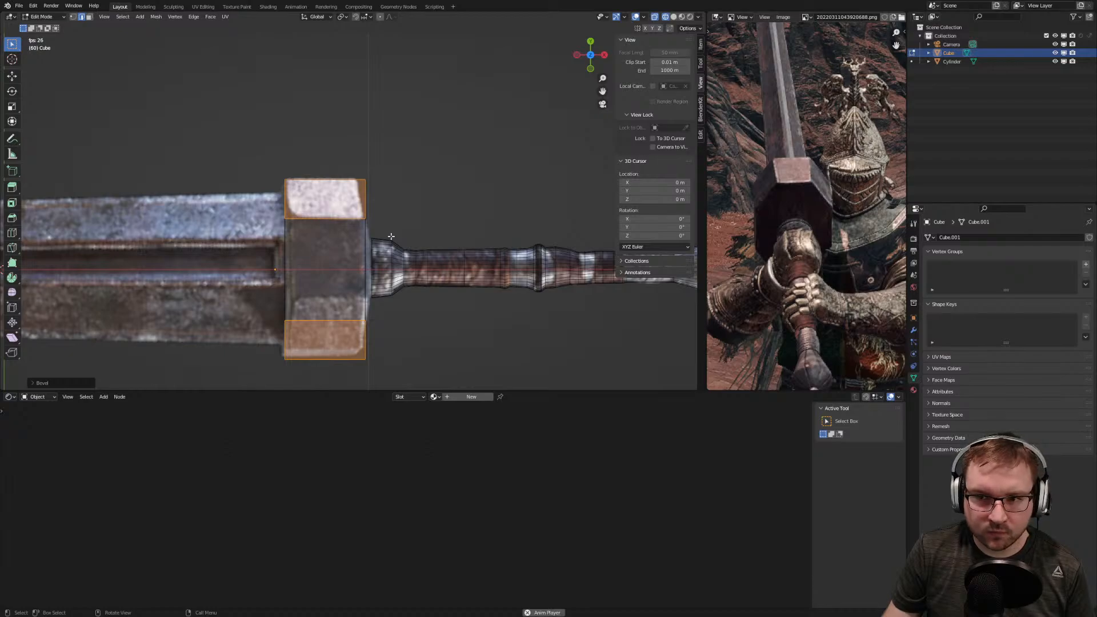
scroll(359, 255, "down", 5)
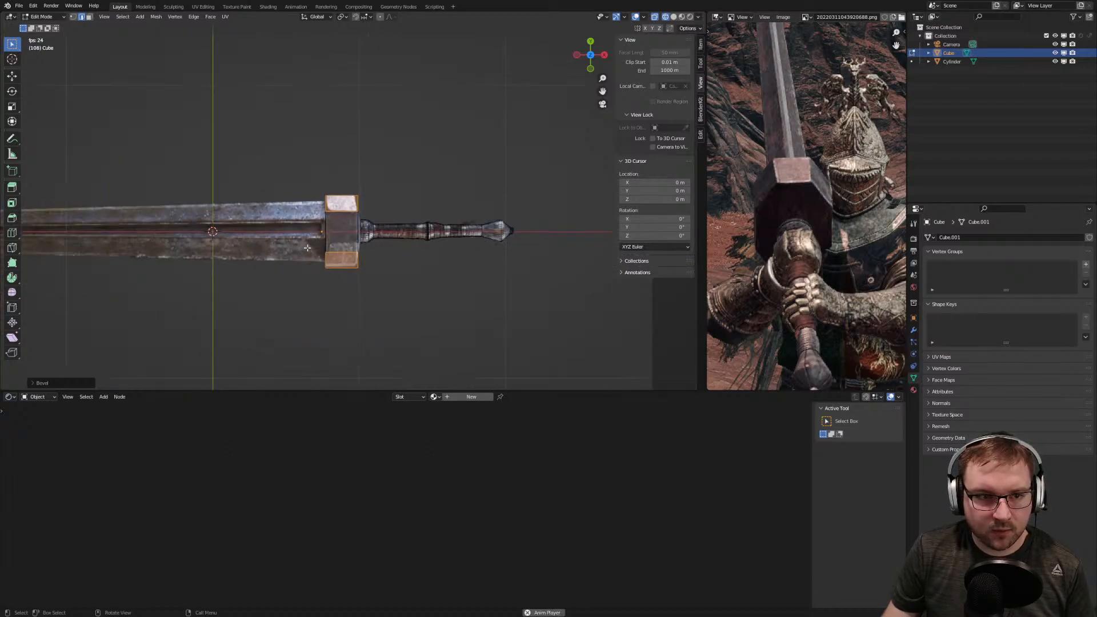
scroll(312, 242, "down", 3)
middle_click_drag(299, 244, 422, 247, "shift")
scroll(434, 246, "up", 3)
scroll(500, 244, "up", 1)
Clear the edge selection, switch to face selection and select the middle face on the guard's blade-side end
middle_click_drag(446, 254, 419, 215)
scroll(418, 215, "up", 7)
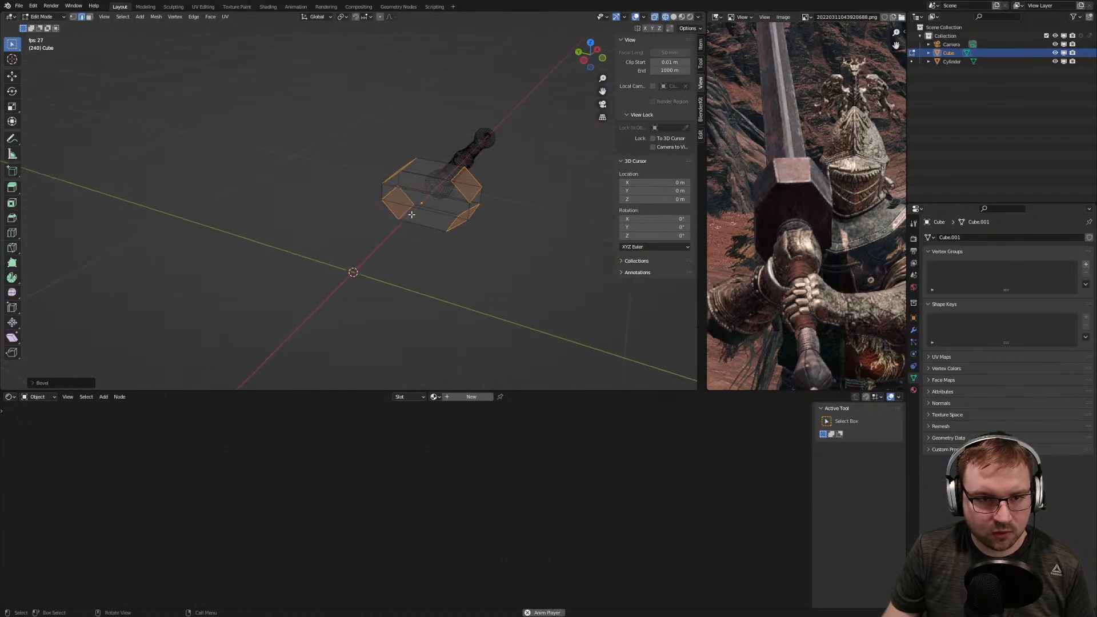
key("alt+a")
key("3")
left_click(462, 199)
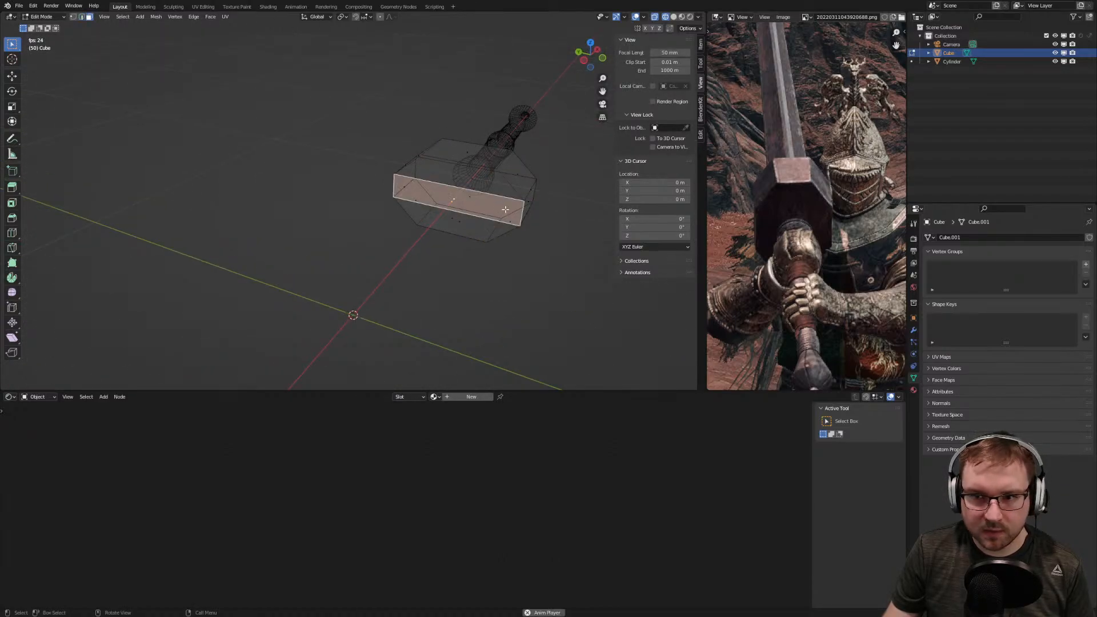
Check the guard's selected middle face against the blade reference from above and from the blade end
middle_click_drag(568, 223, 547, 228)
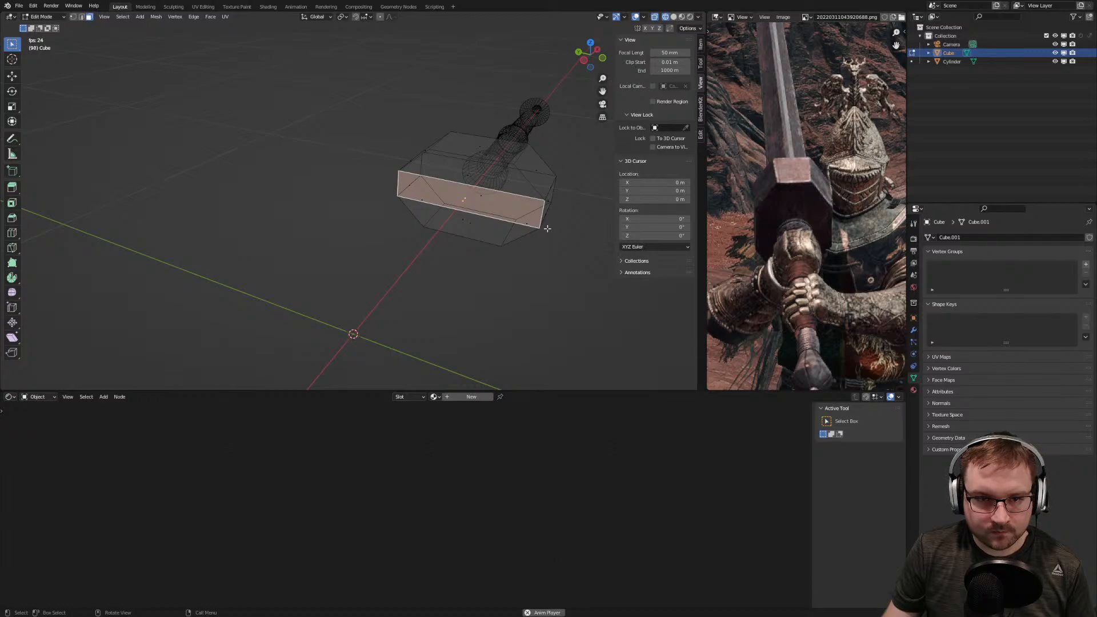
key("KP_7")
scroll(547, 228, "up", 4)
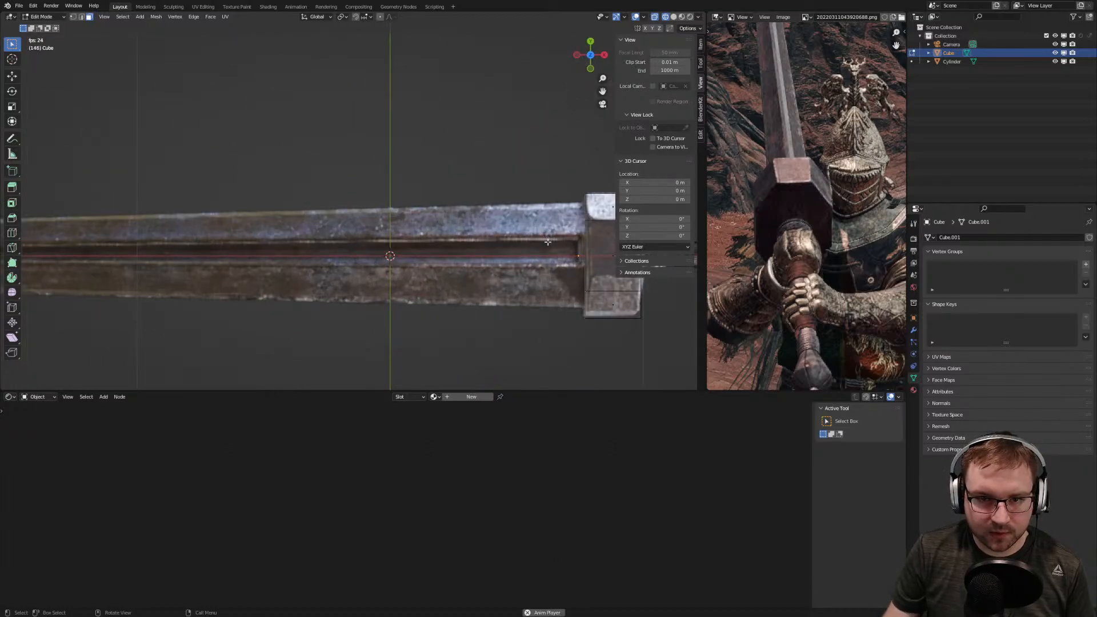
scroll(547, 241, "down", 7)
middle_click_drag(548, 242, 610, 216)
scroll(610, 216, "up", 3)
middle_click_drag(458, 220, 512, 215)
scroll(436, 242, "up", 3)
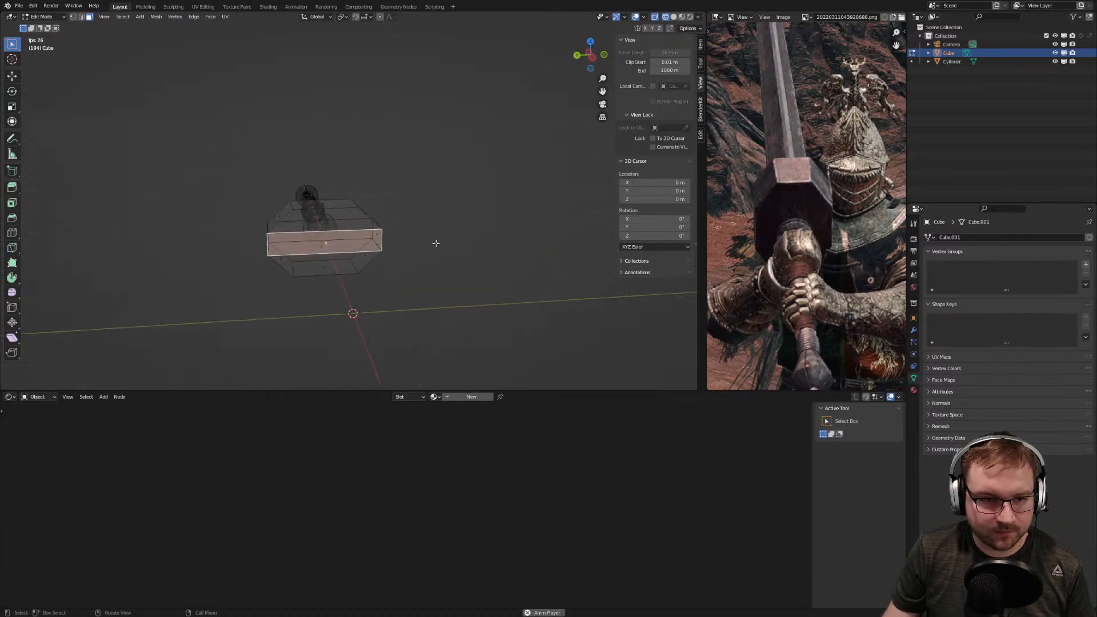
middle_click_drag(436, 243, 456, 245)
Apply the guard object's transform in Object Mode and slightly inset the selected middle face in Edit Mode
key("Tab")
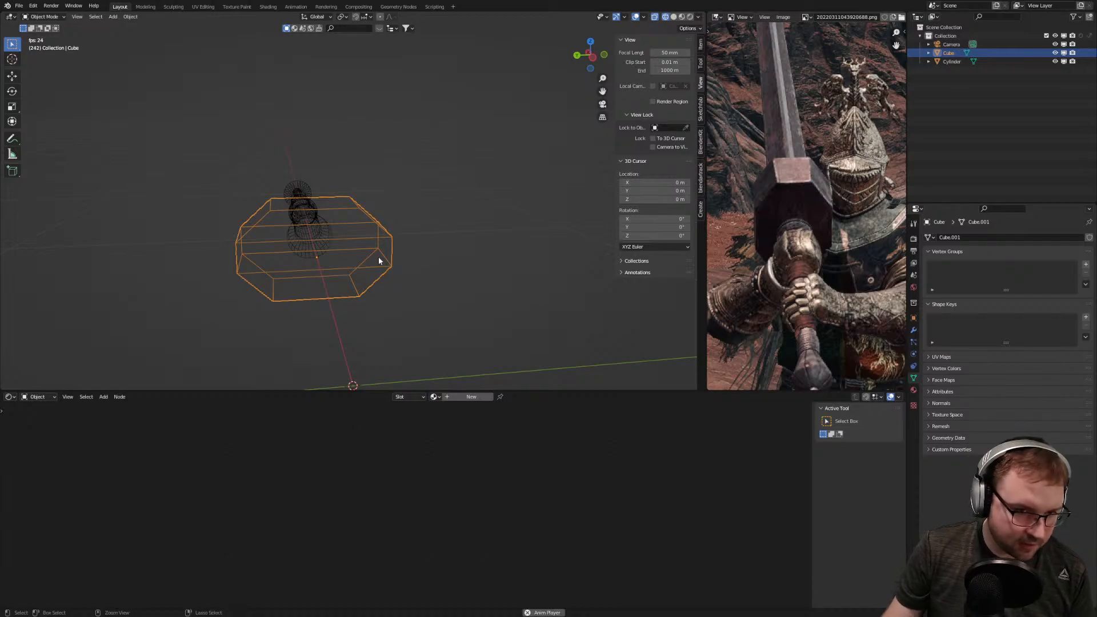
key("ctrl+a")
left_click(368, 274)
key("Tab")
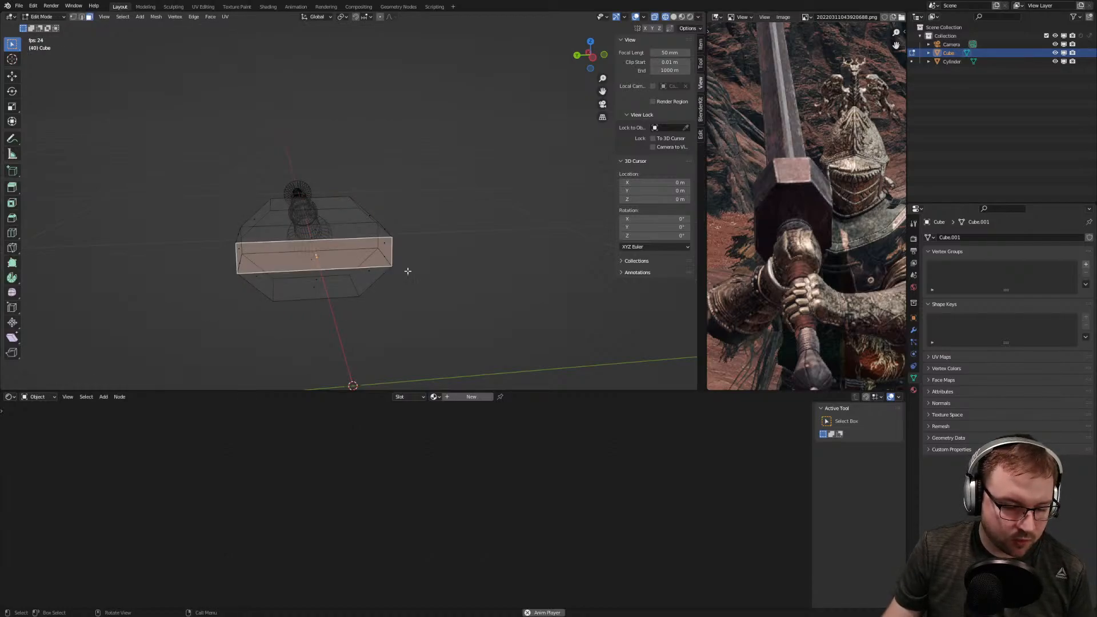
key("i")
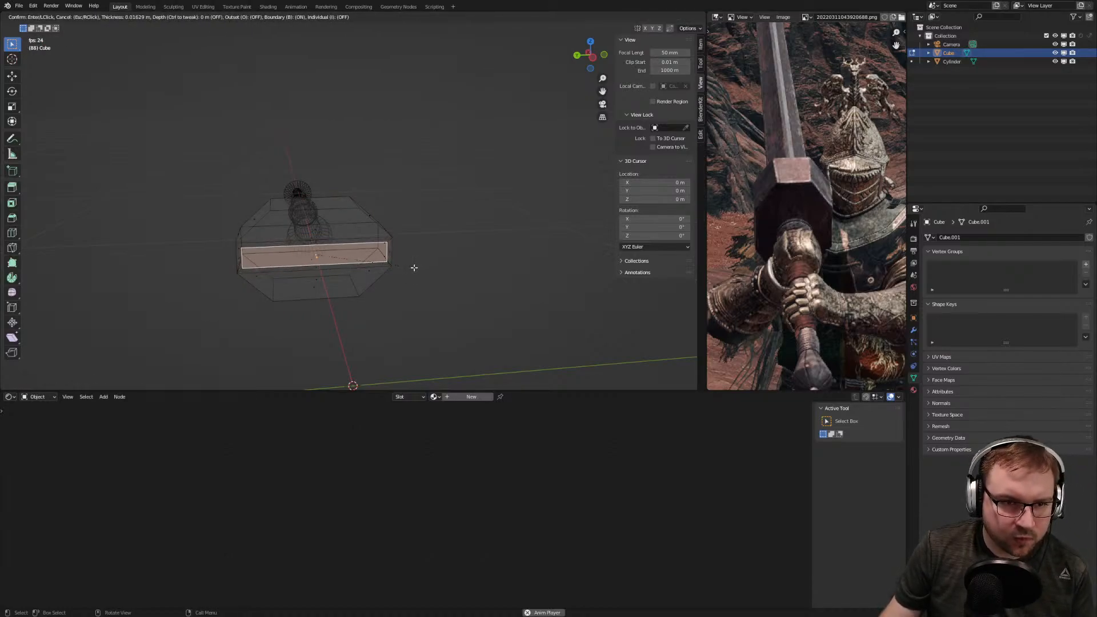
left_click(420, 267)
Extrude the inset face along the sword's length out to the reference blade's tip, and clear the selection
key("KP_7")
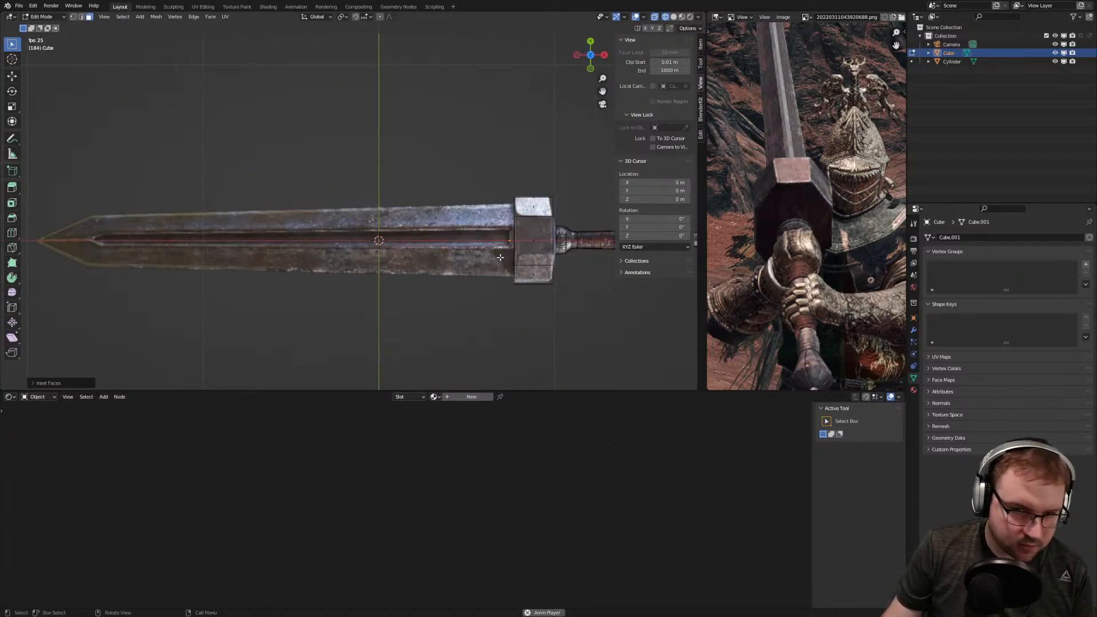
key("e")
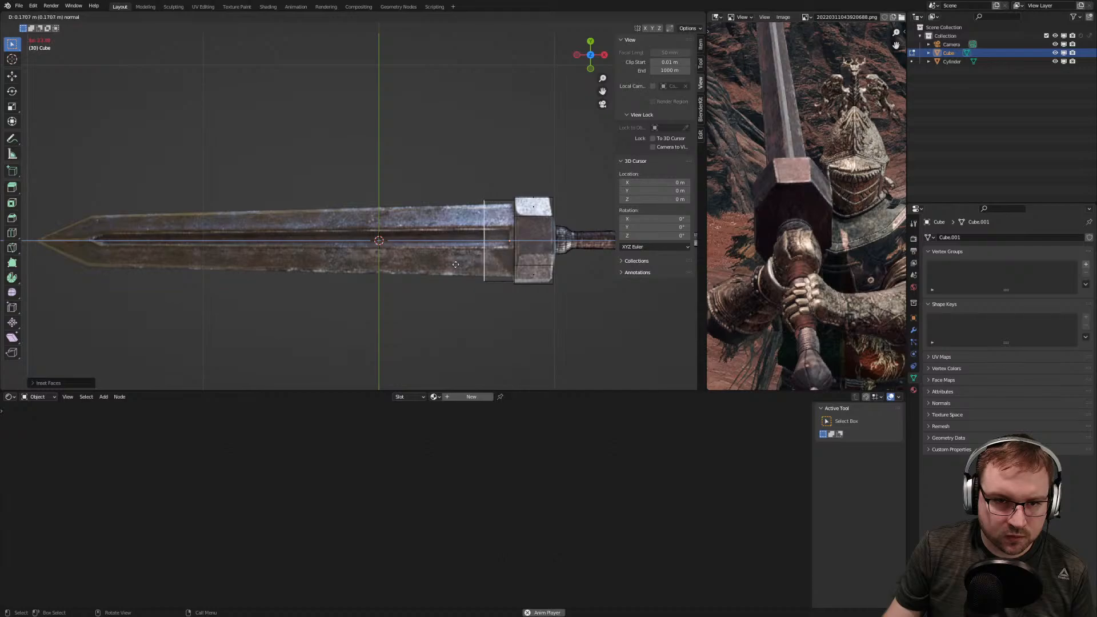
left_click(26, 274)
middle_click_drag(285, 307, 460, 219)
scroll(385, 209, "up", 7)
scroll(392, 215, "up", 2)
left_click(430, 202)
key("alt+a")
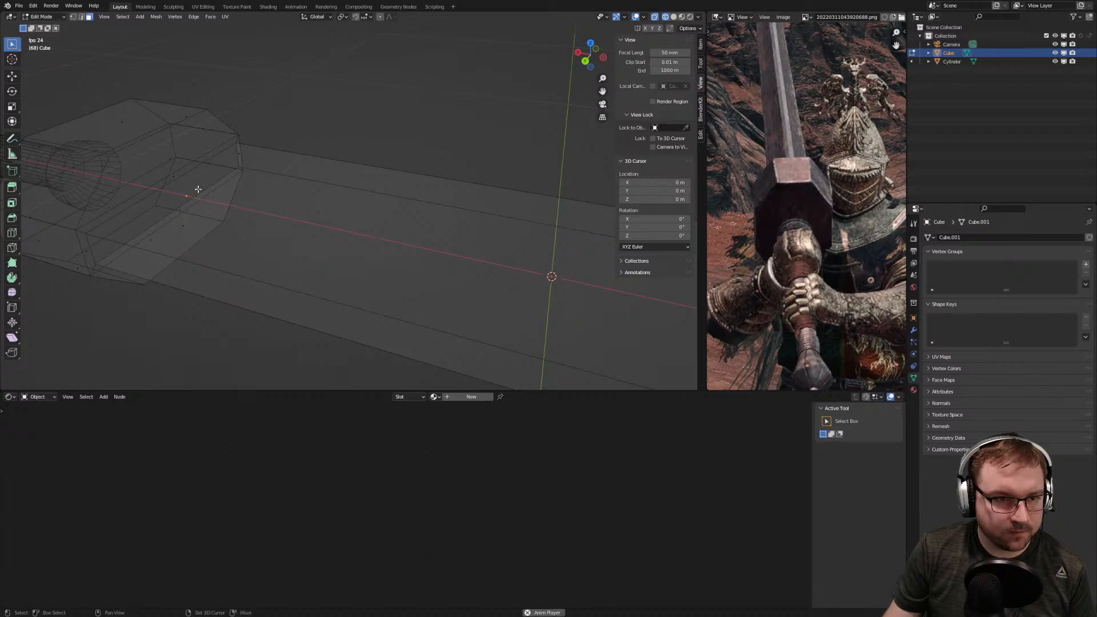
Switch to edge selection and select the edge loops around the blade's base and its tip
left_click(198, 190)
key("alt+a")
middle_click_drag(200, 190, 292, 209)
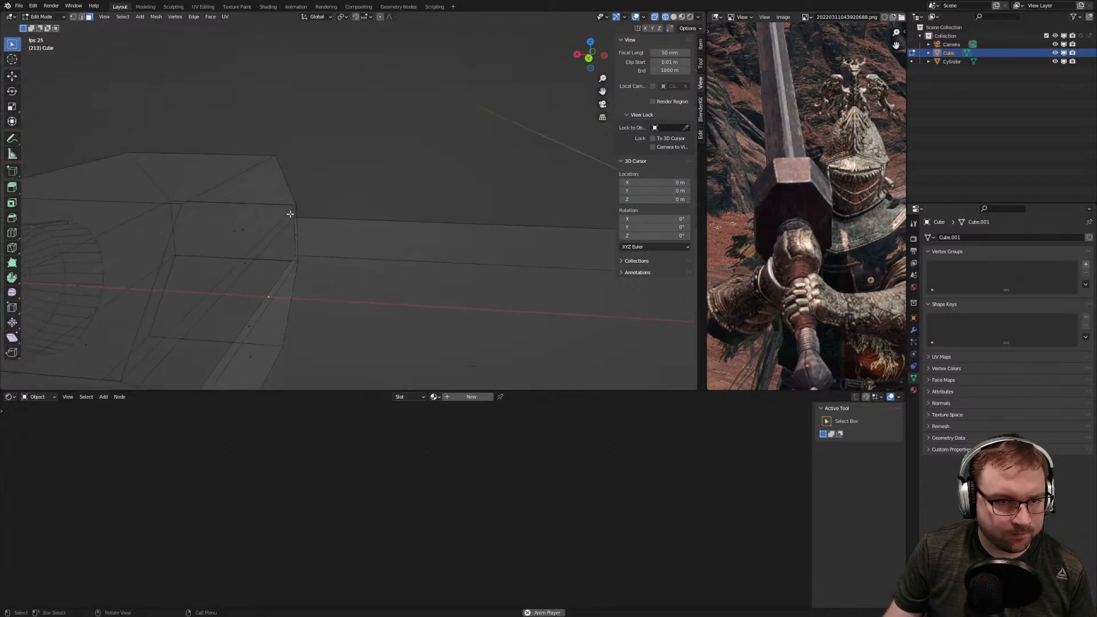
middle_click_drag(246, 291, 246, 268)
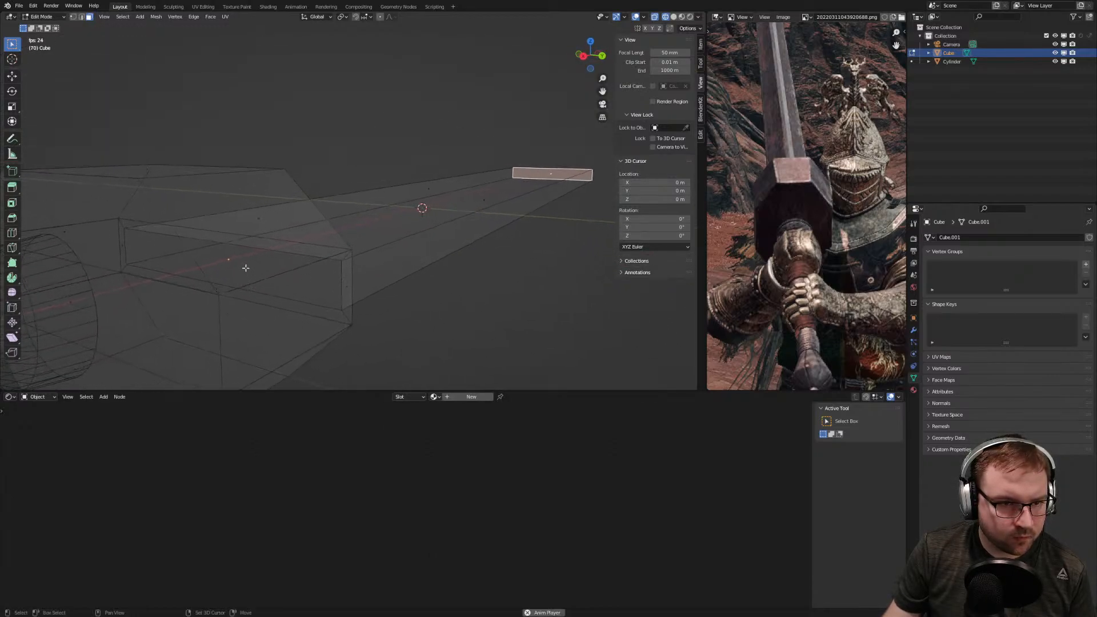
left_click(296, 267, "shift")
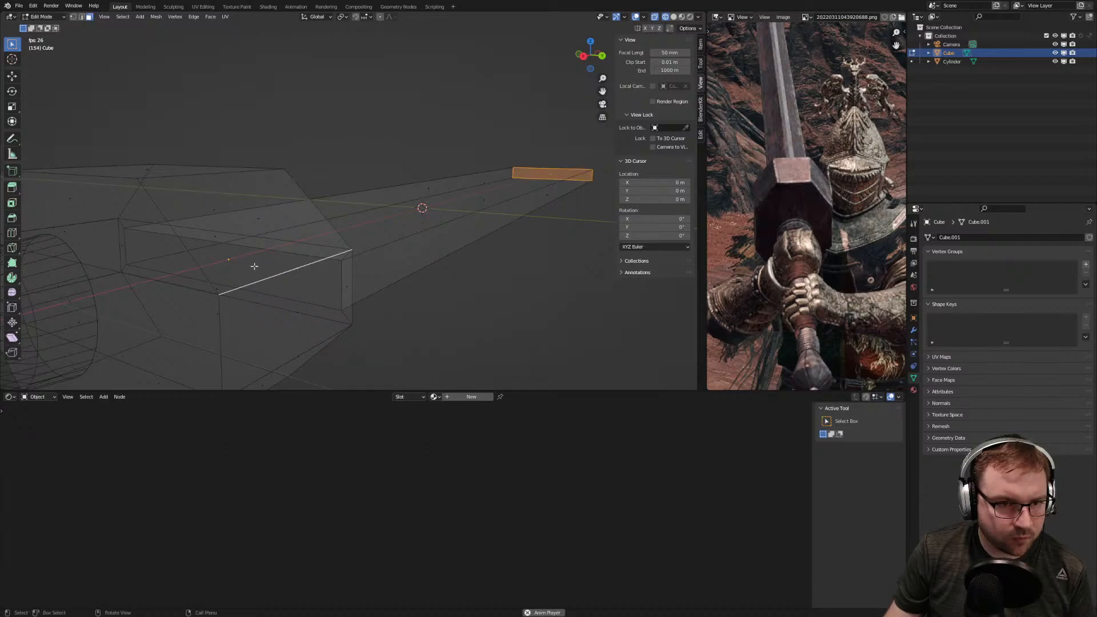
left_click(233, 264)
left_click(252, 249)
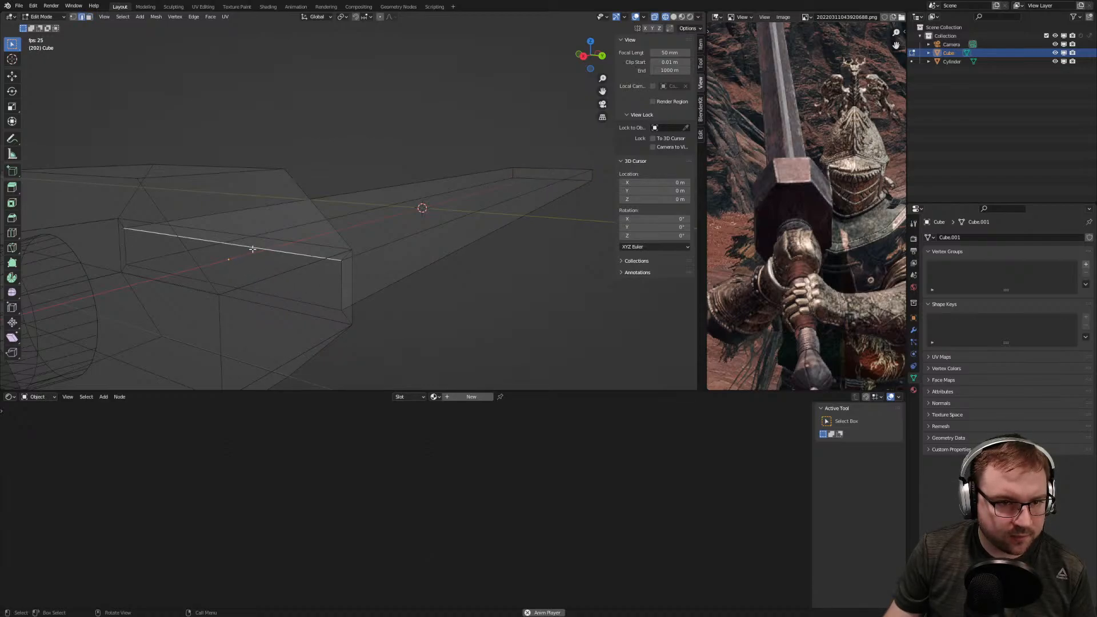
left_click(253, 249, "alt")
scroll(347, 235, "down", 5)
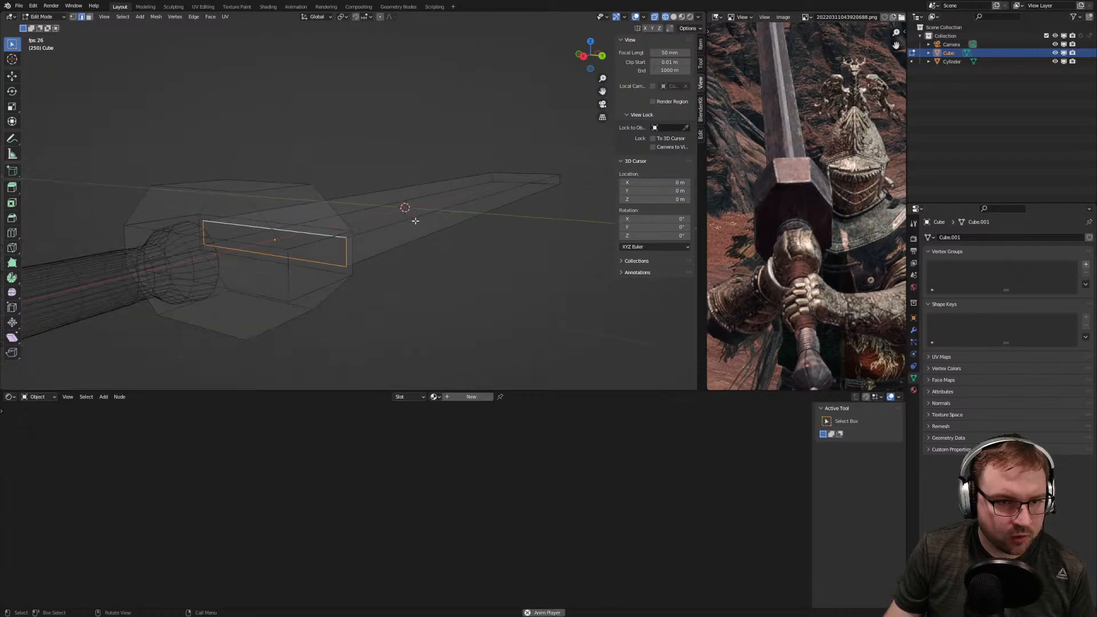
middle_click_drag(347, 235, 514, 152)
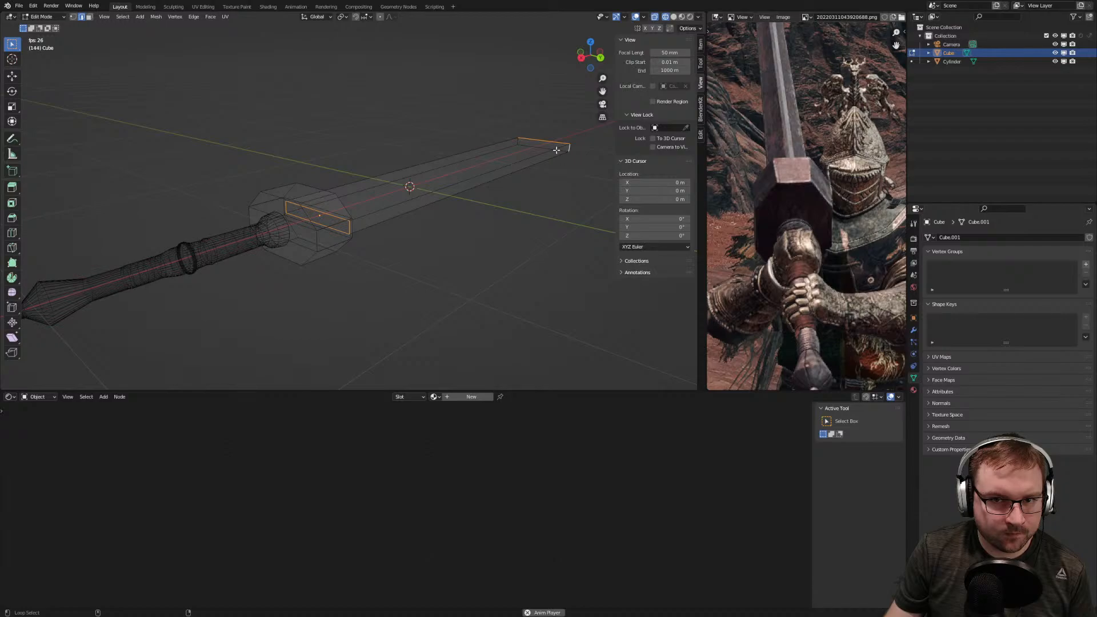
left_click(516, 141, "alt+shift")
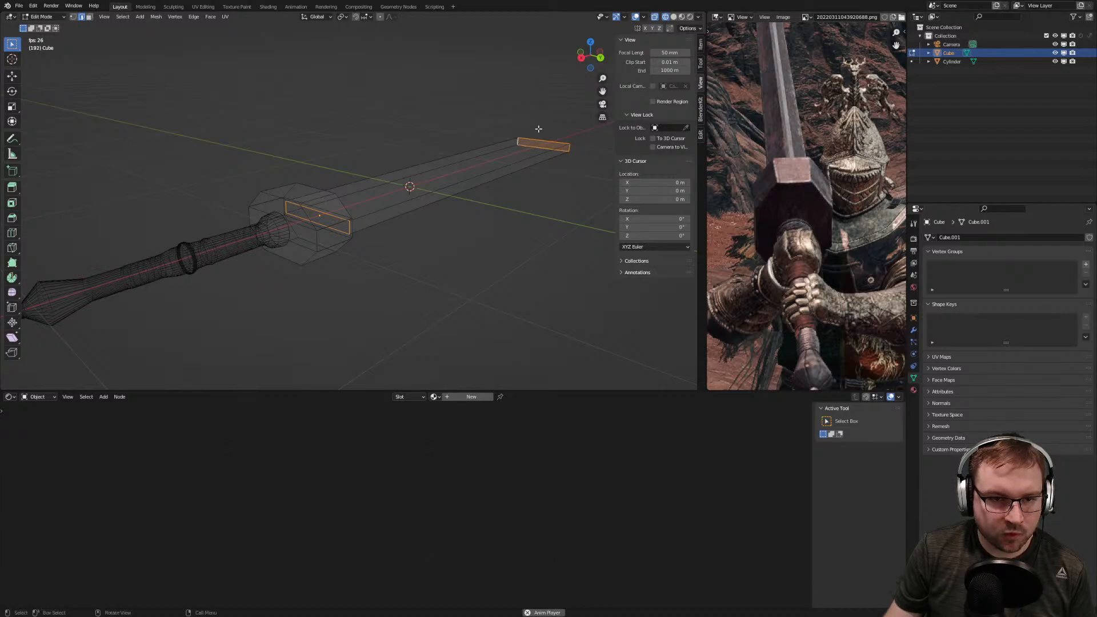
Try scaling the blade's base and tip loops together to about 0.97 against the reference, and inspect the guard end
key("KP_7")
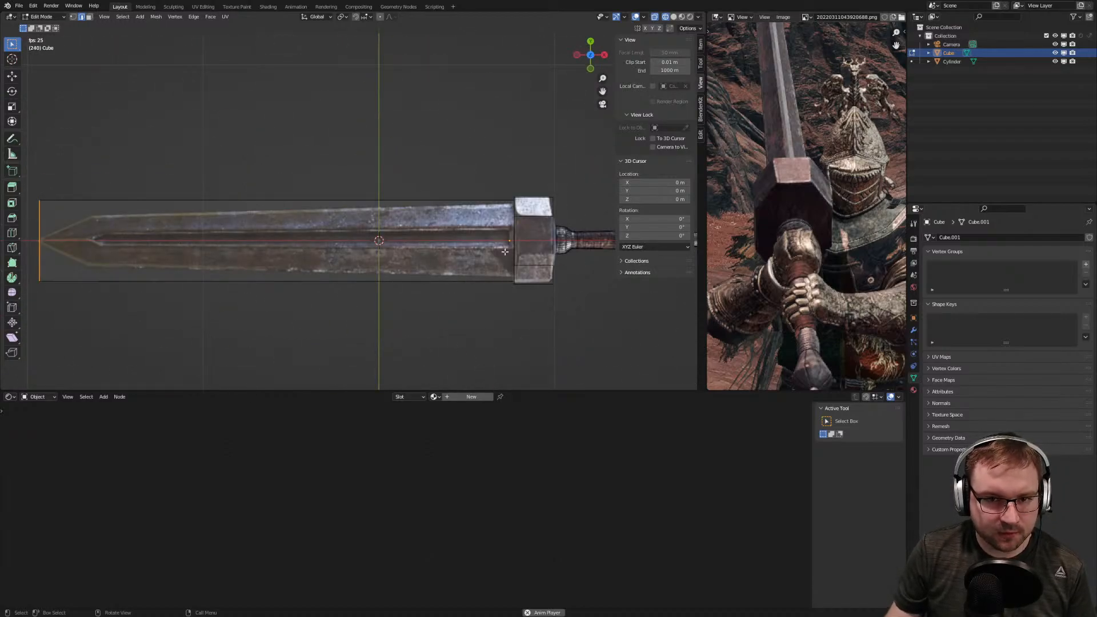
key("s")
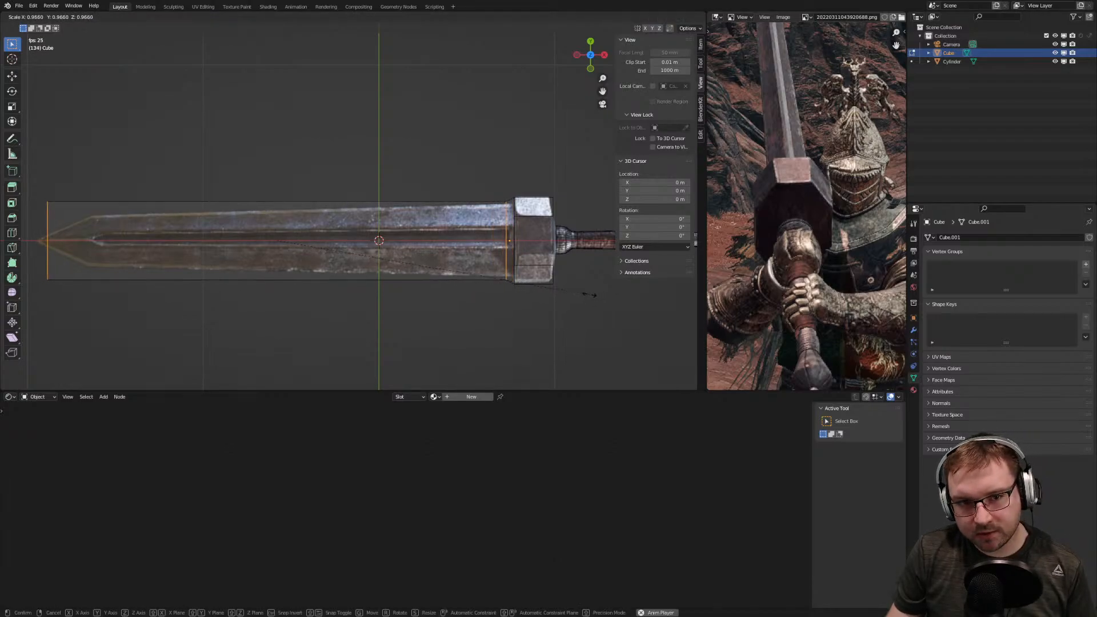
left_click(589, 294)
middle_click_drag(589, 295, 584, 203)
scroll(392, 211, "up", 9)
middle_click_drag(286, 214, 436, 240)
scroll(445, 252, "up", 4)
Undo the loop scaling and the blade extrusion, back to the selected inset face on the guard's end
key("ctrl+z")
key("ctrl+z")
key("ctrl+z")
key("ctrl+z")
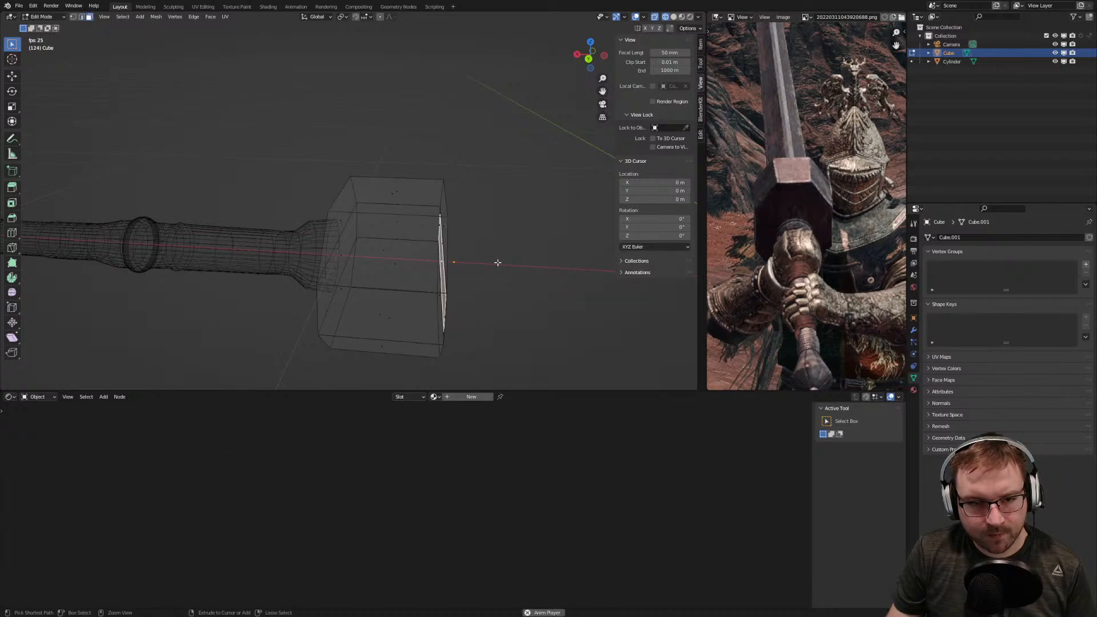
Move the inset face outward from the guard about 0.08 m along the global X axis to form a tapered collar
middle_click_drag(498, 263, 489, 268)
key("e")
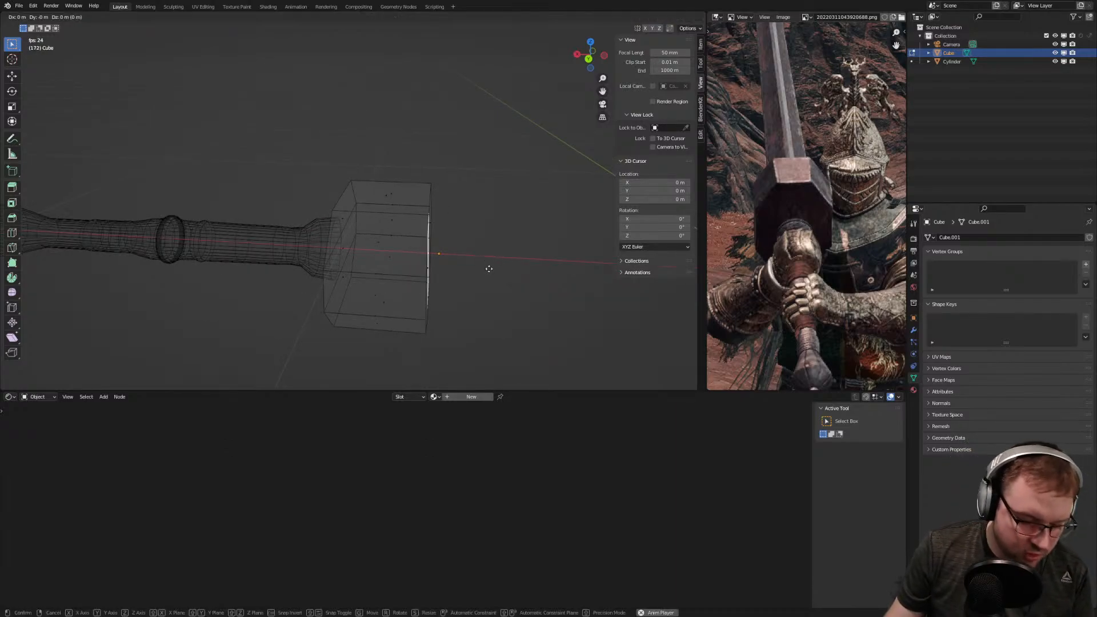
key("x")
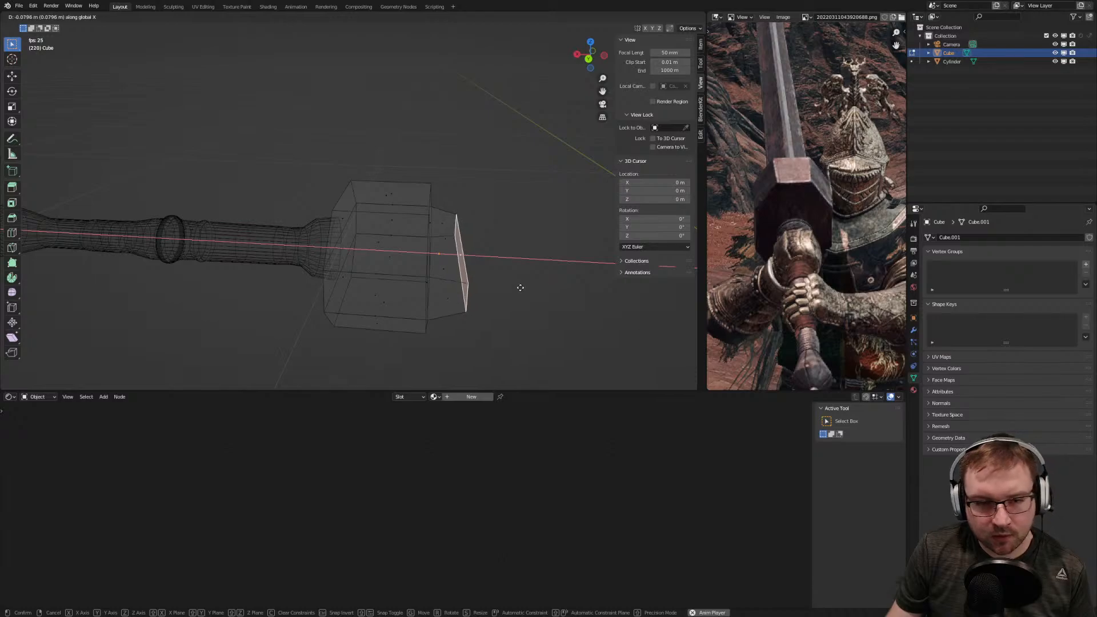
left_click(516, 289)
Check the collar's end face from the front and both sword ends, and scale it to about 0.9 against the top-view reference
middle_click_drag(512, 289, 436, 263)
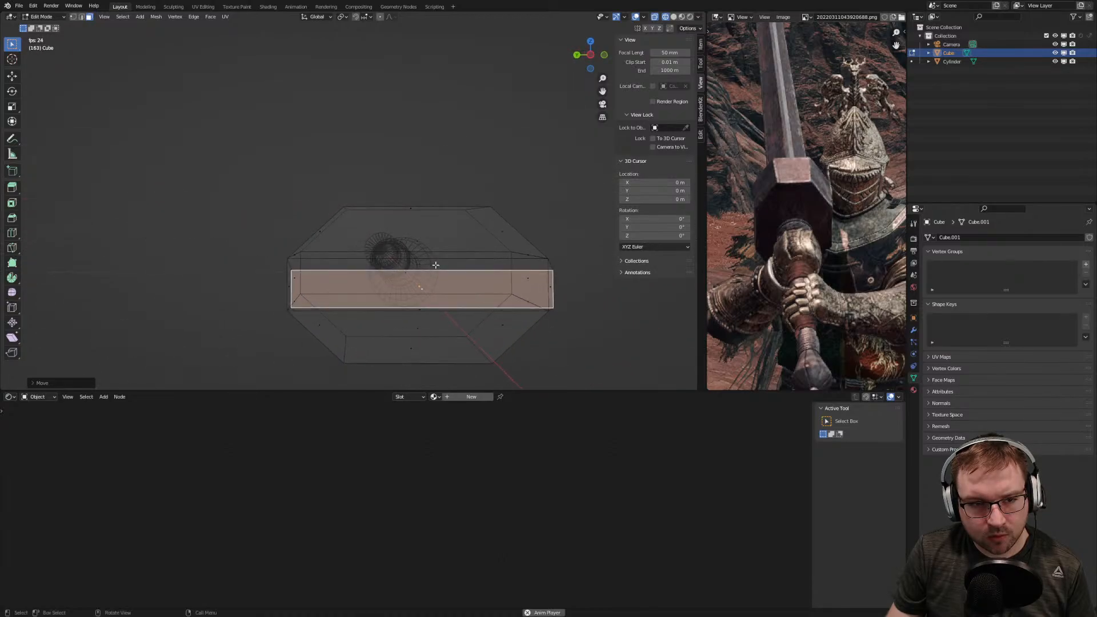
key("KP_1")
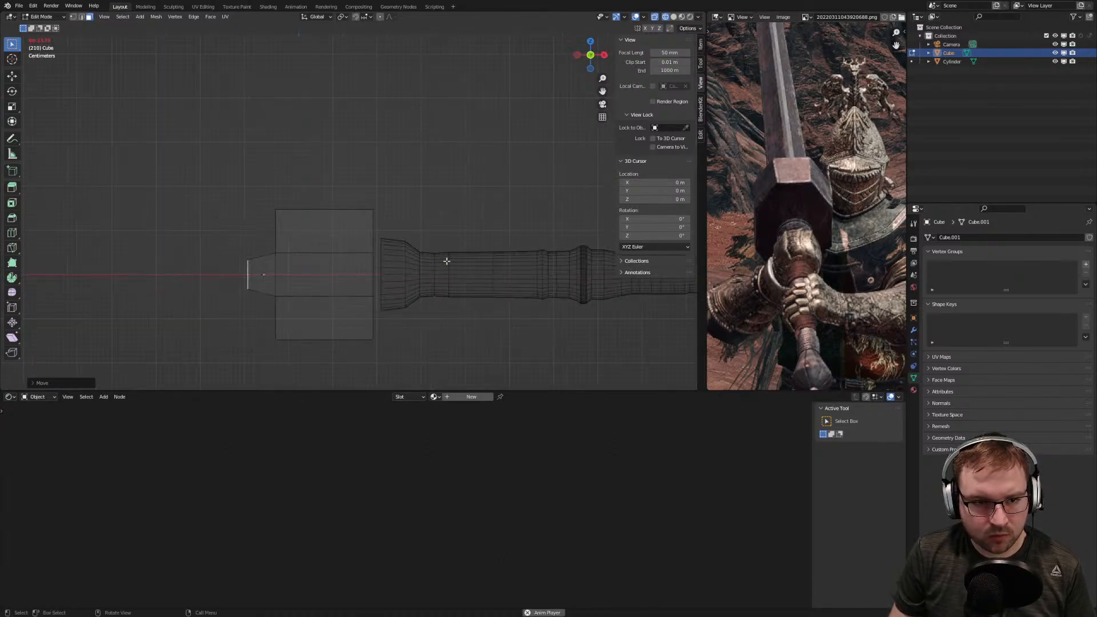
key("KP_3")
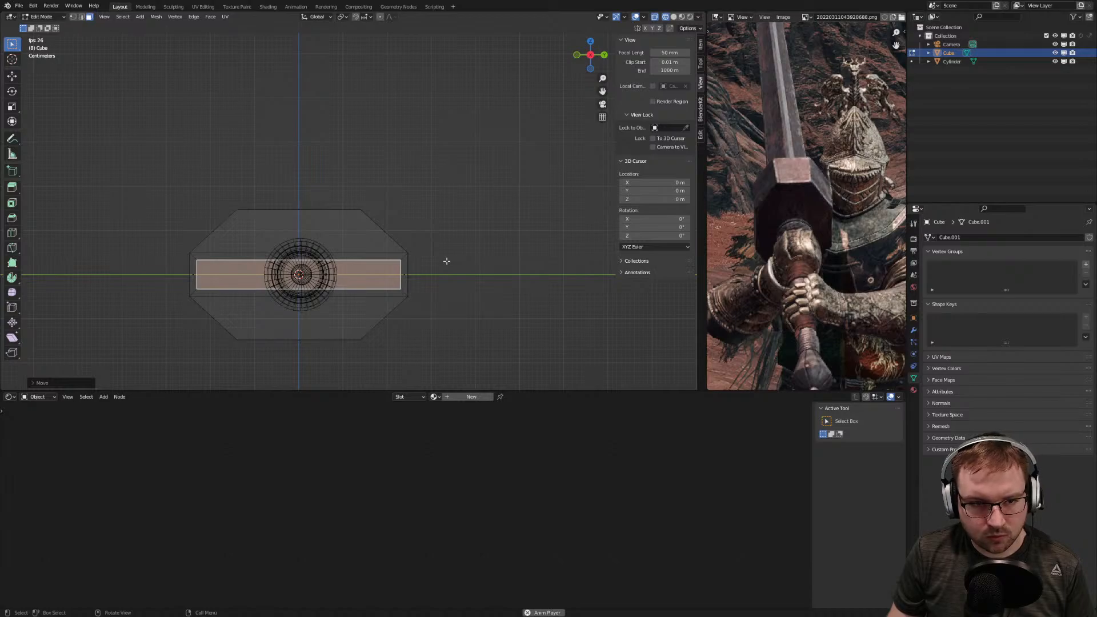
key("ctrl+KP_3")
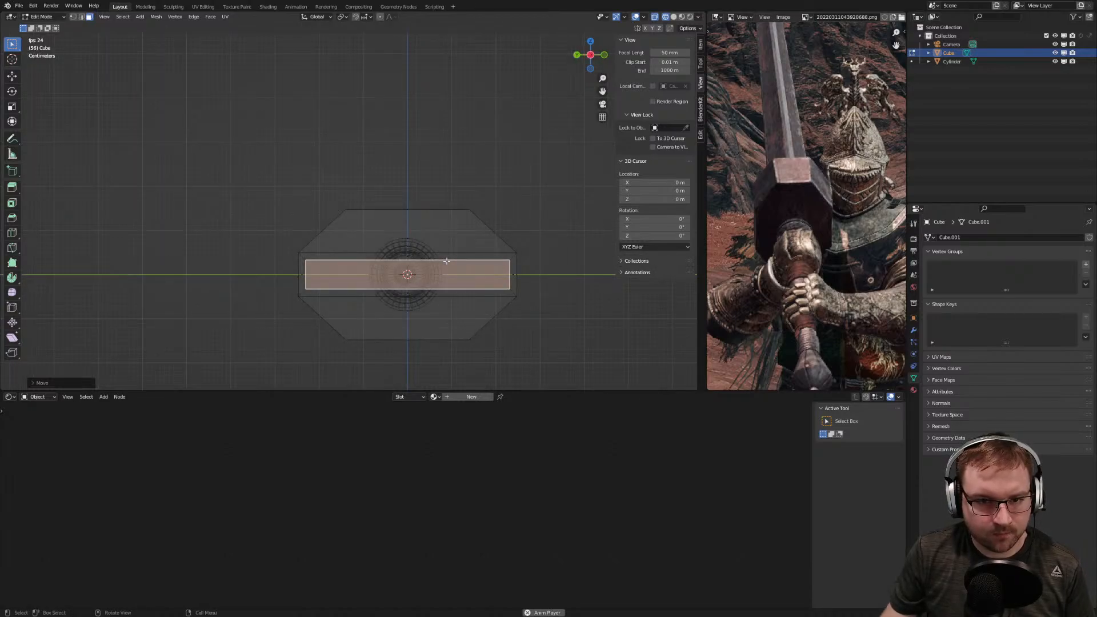
scroll(446, 262, "up", 2)
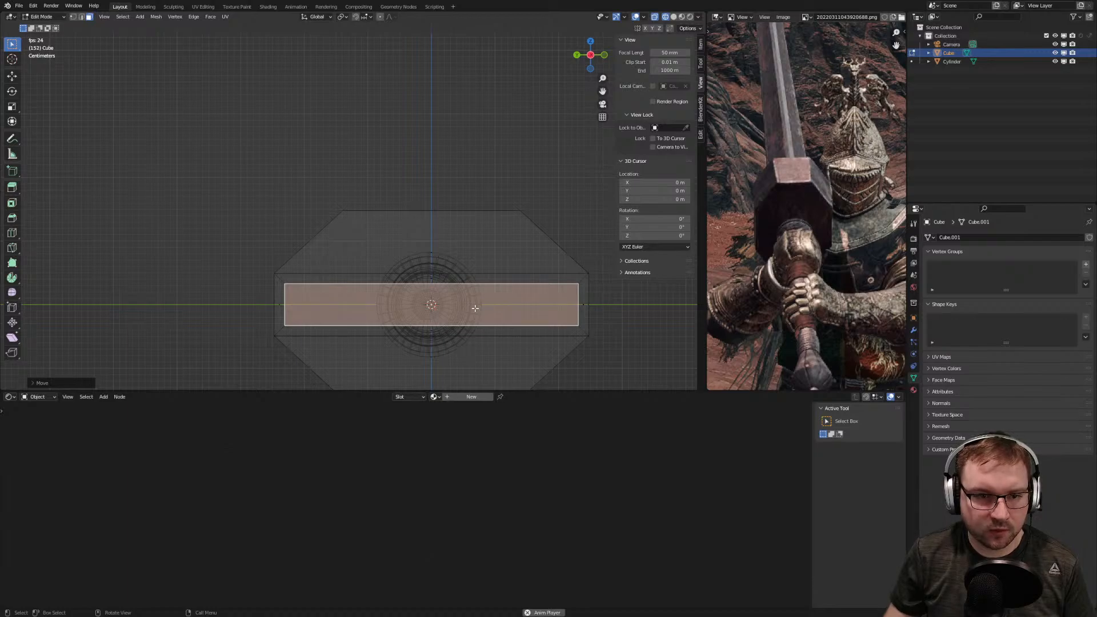
key("KP_7")
scroll(561, 280, "up", 5)
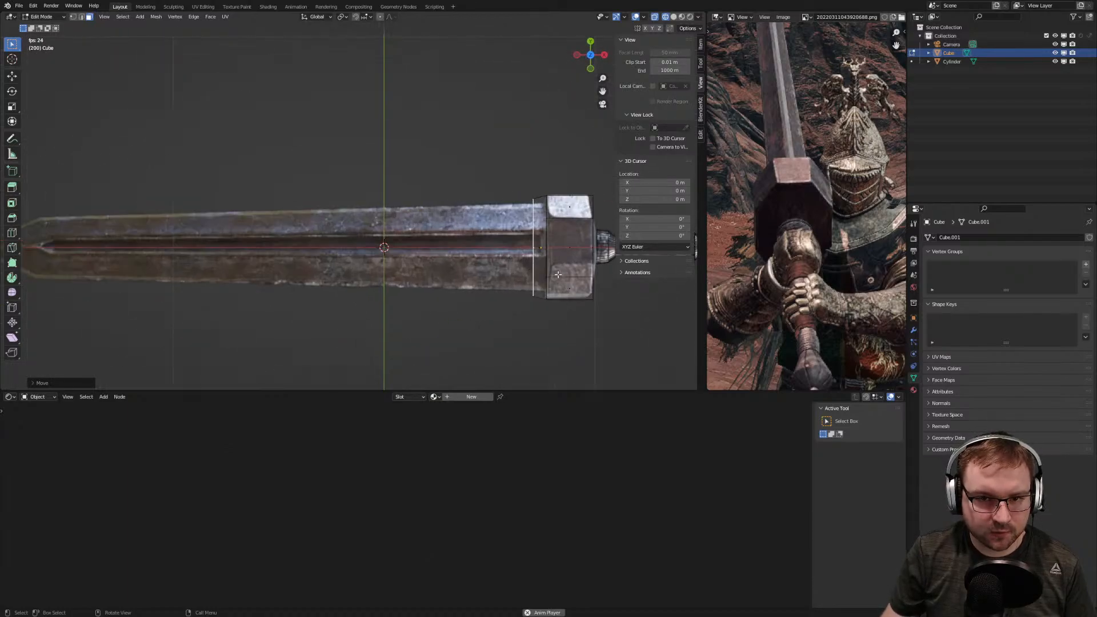
middle_click_drag(589, 290, 420, 283, "shift")
key("s")
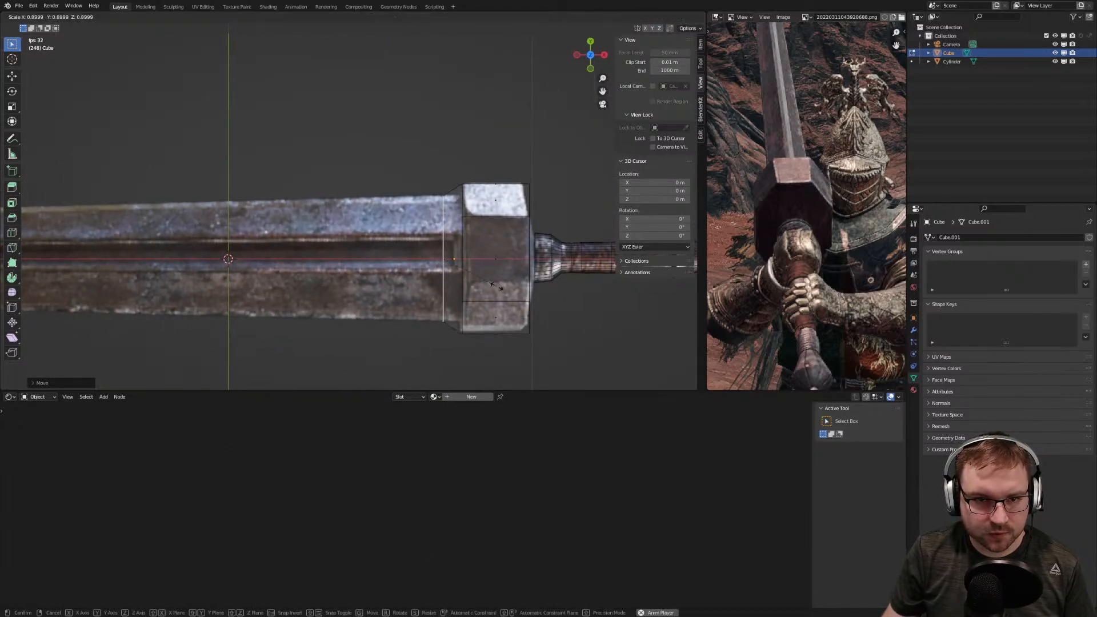
left_click(497, 285)
Reposition the scaled collar face against the base of the reference blade
key("g")
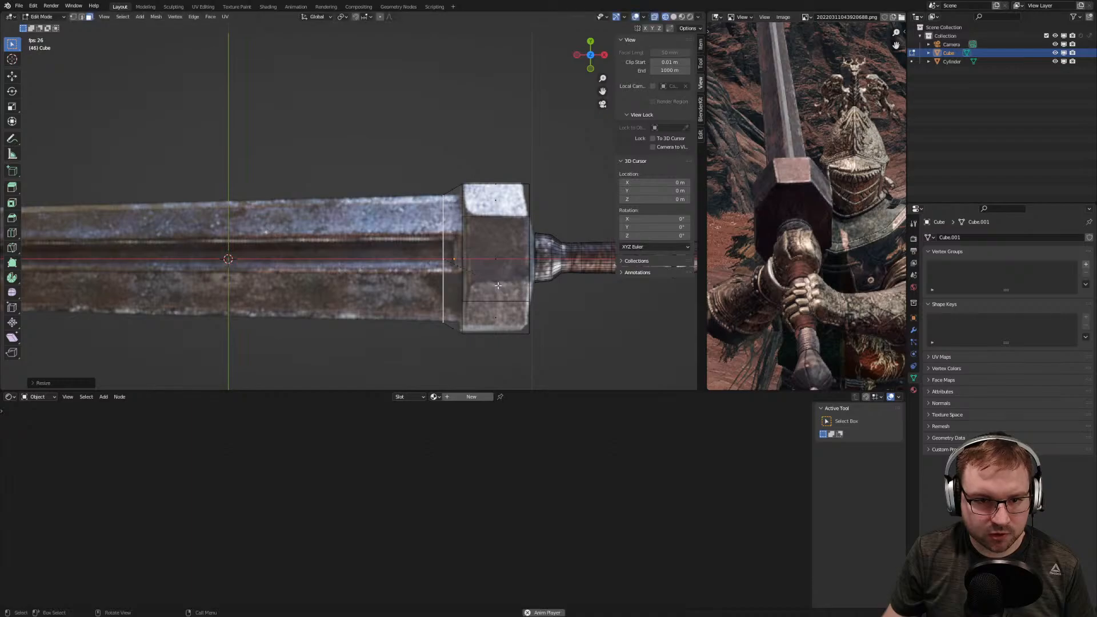
Move the end face at the blade's base about 0.054 m along X so it meets the guard
key("x")
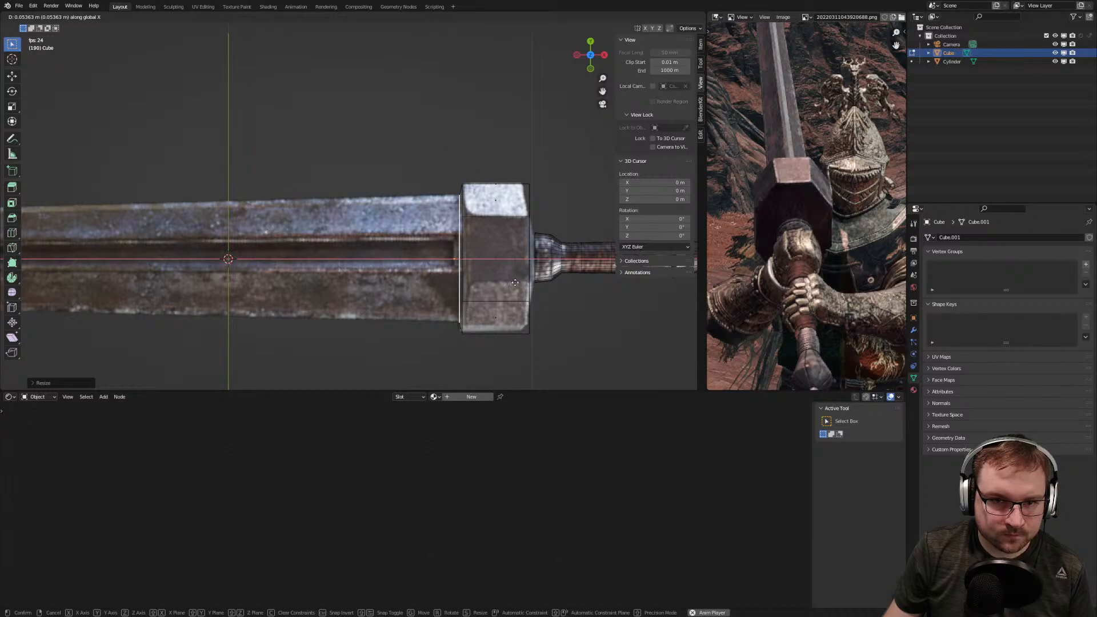
left_click(515, 283)
scroll(448, 295, "down", 3)
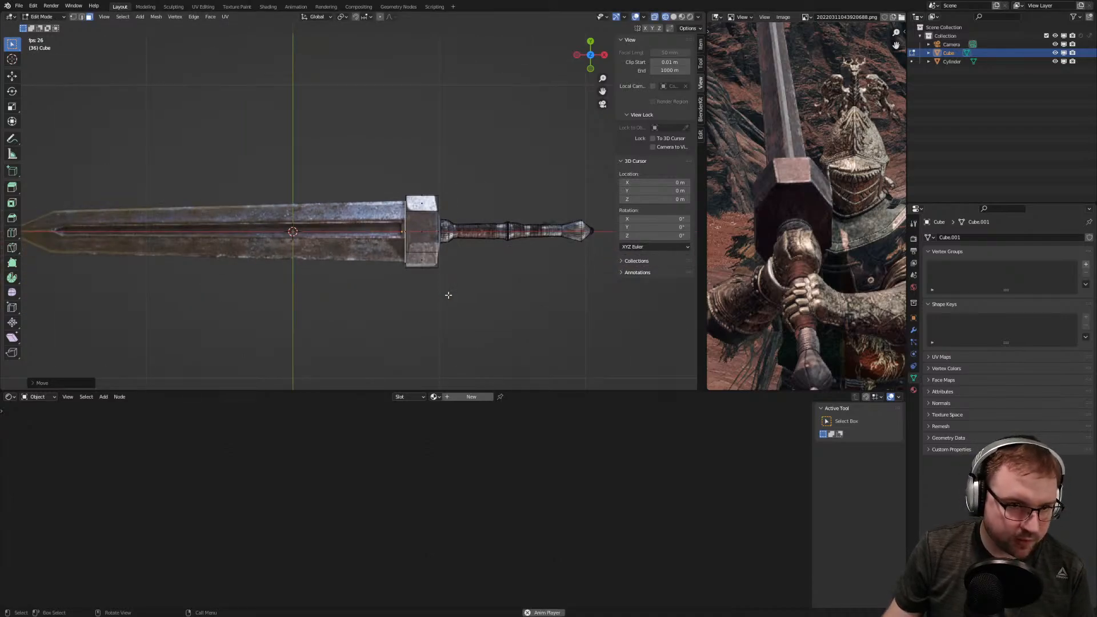
Extrude the blade from the guard to where the tip begins and scale its end face to about 0.69
key("e")
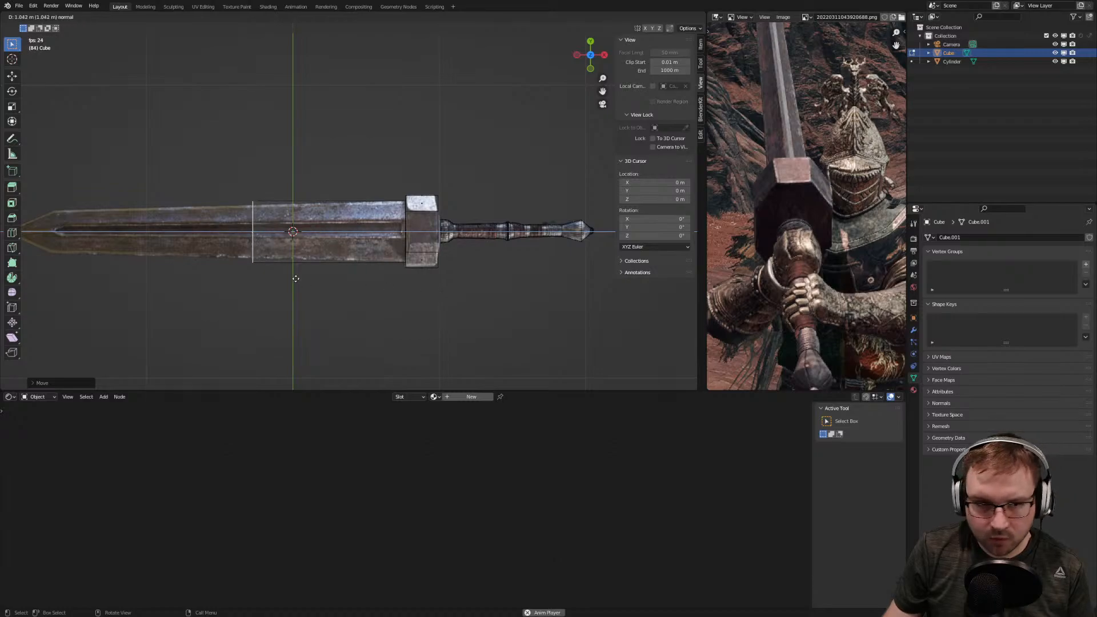
left_click(98, 280)
scroll(360, 299, "up", 6)
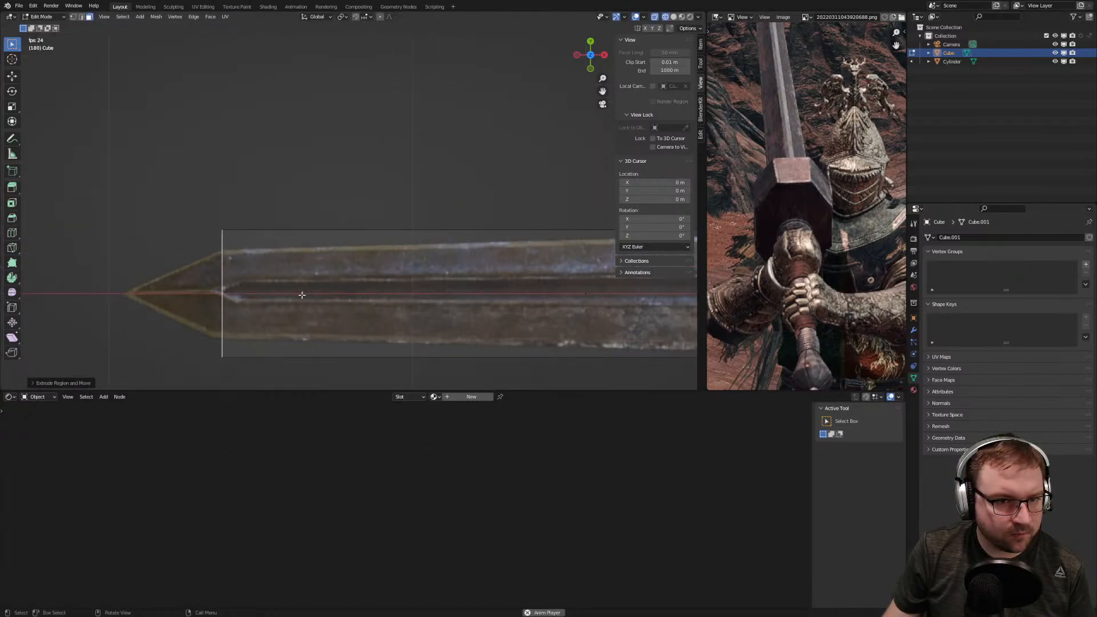
key("s")
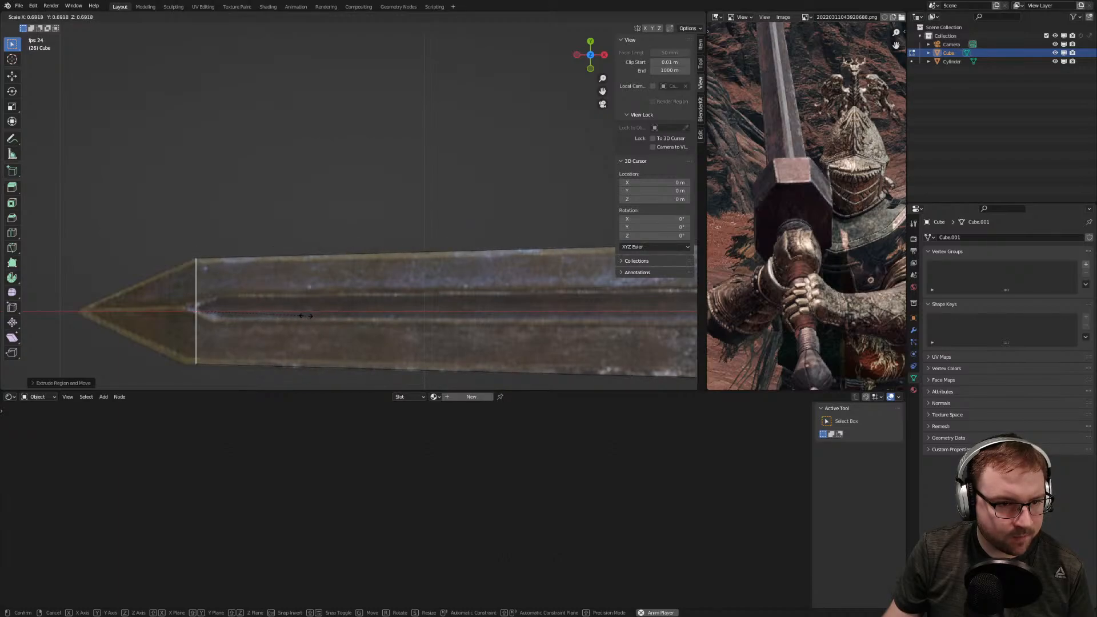
left_click(307, 315)
Extrude the blade's end face about 0.32 m to the tip and scale it to 0 to form a point
middle_click_drag(307, 314, 377, 288, "shift")
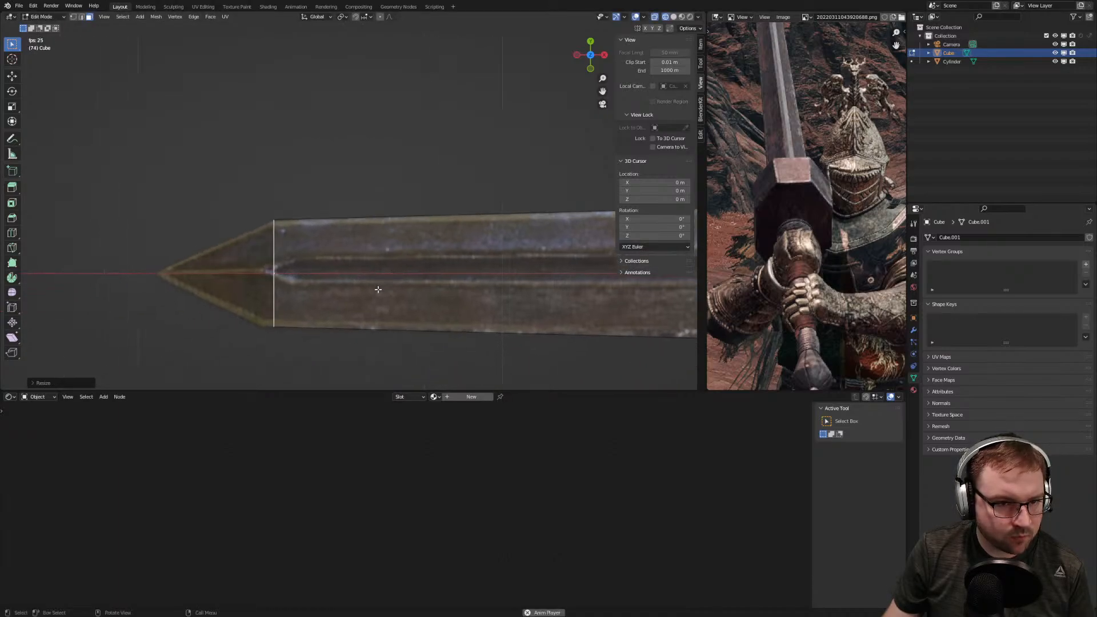
key("e")
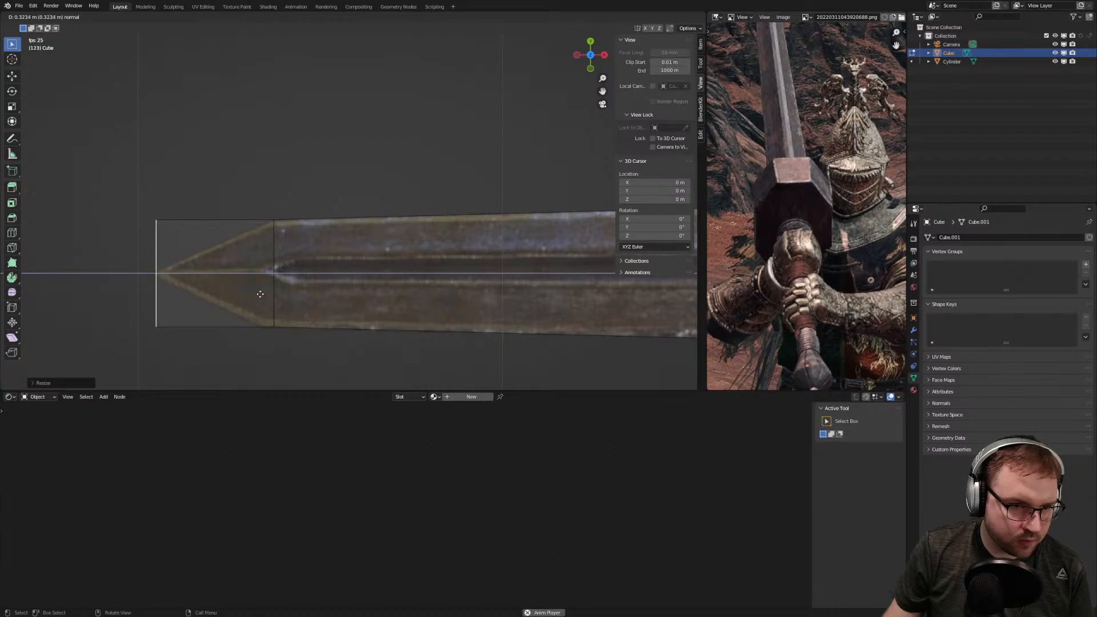
left_click(259, 294)
key("s")
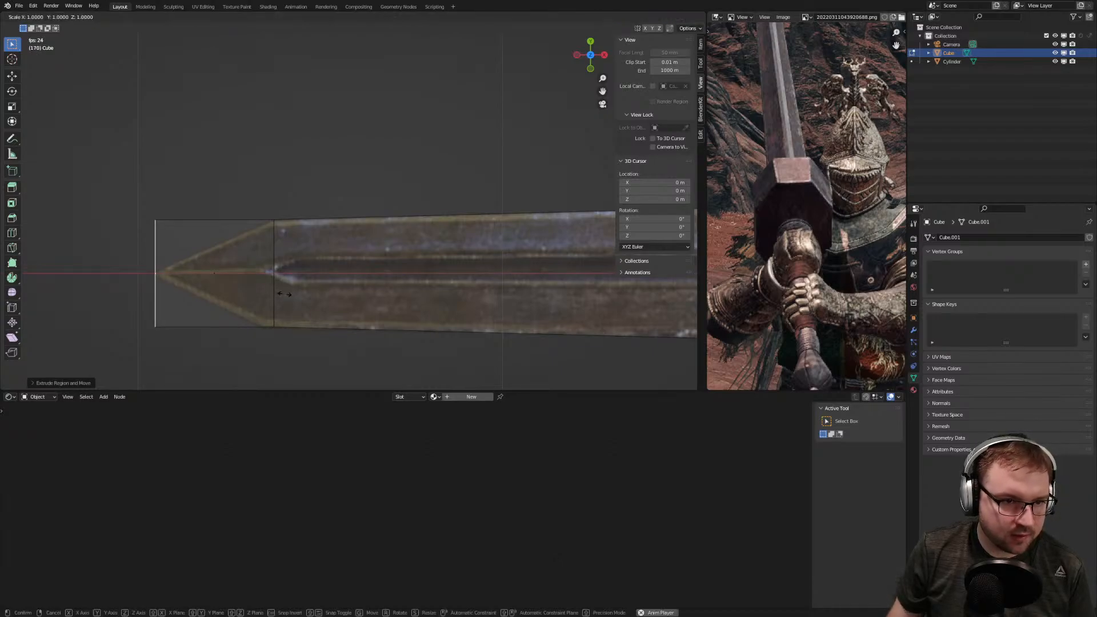
key("0")
key("Return")
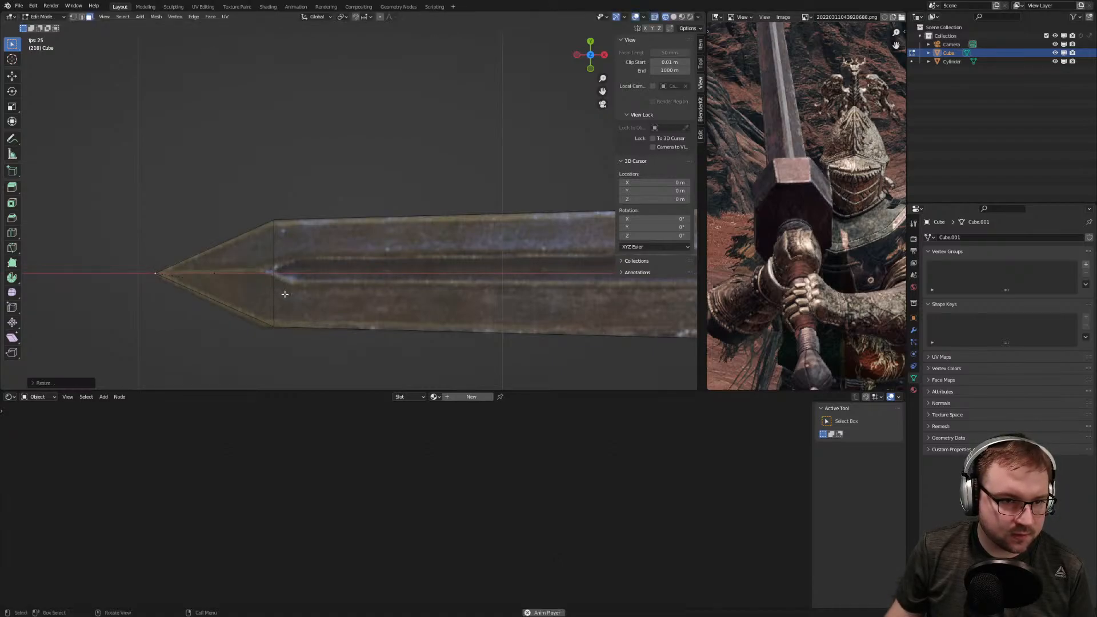
Examine the blade tip and outline against the reference image, up close and from an angle
key("KP_Decimal")
left_click_drag(265, 167, 348, 240)
scroll(354, 203, "up", 3)
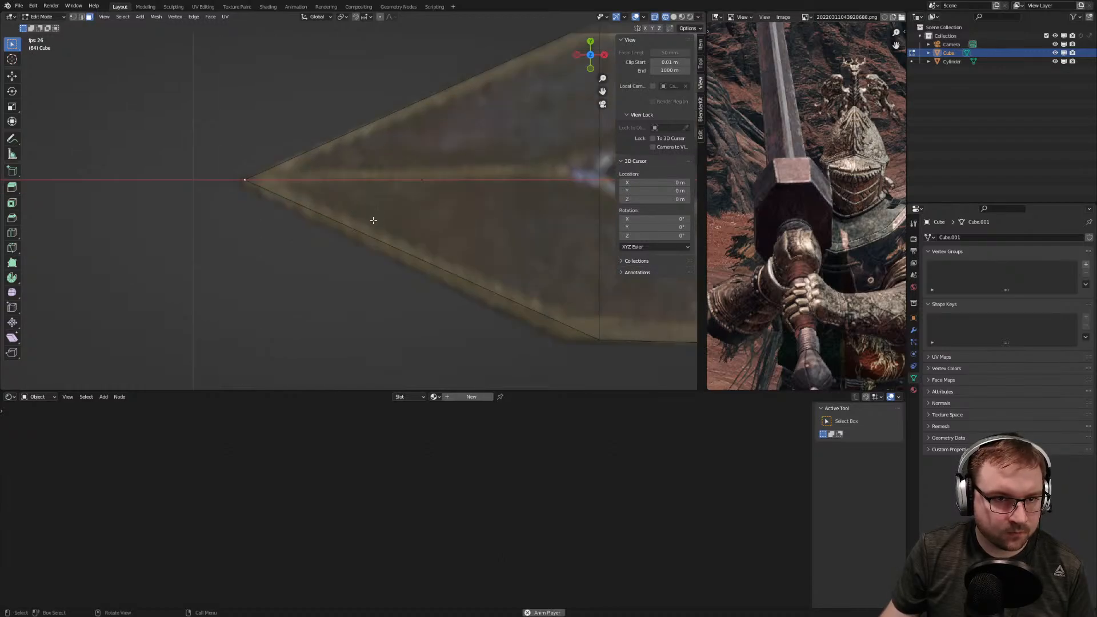
scroll(373, 220, "down", 16)
middle_click_drag(465, 230, 388, 296, "shift")
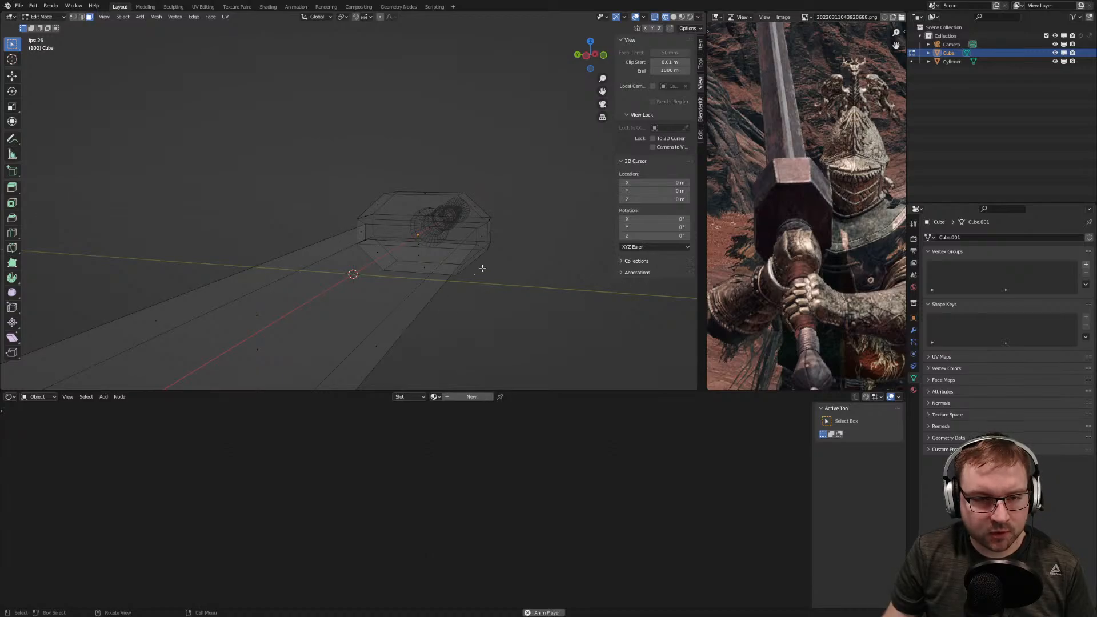
key("KP_7")
scroll(480, 267, "up", 8)
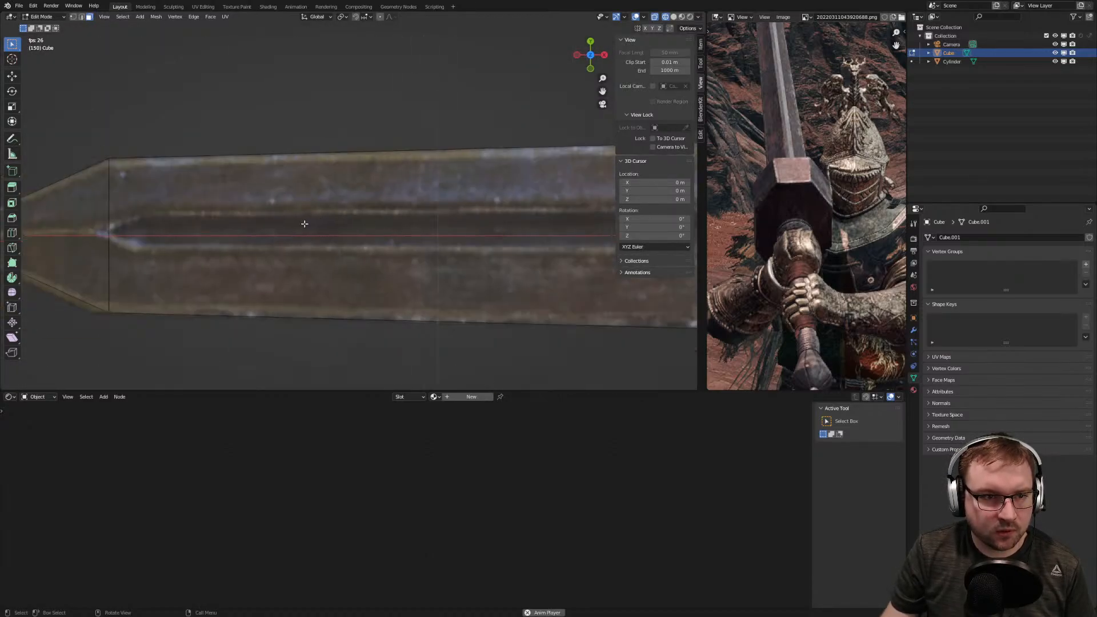
scroll(245, 212, "down", 3)
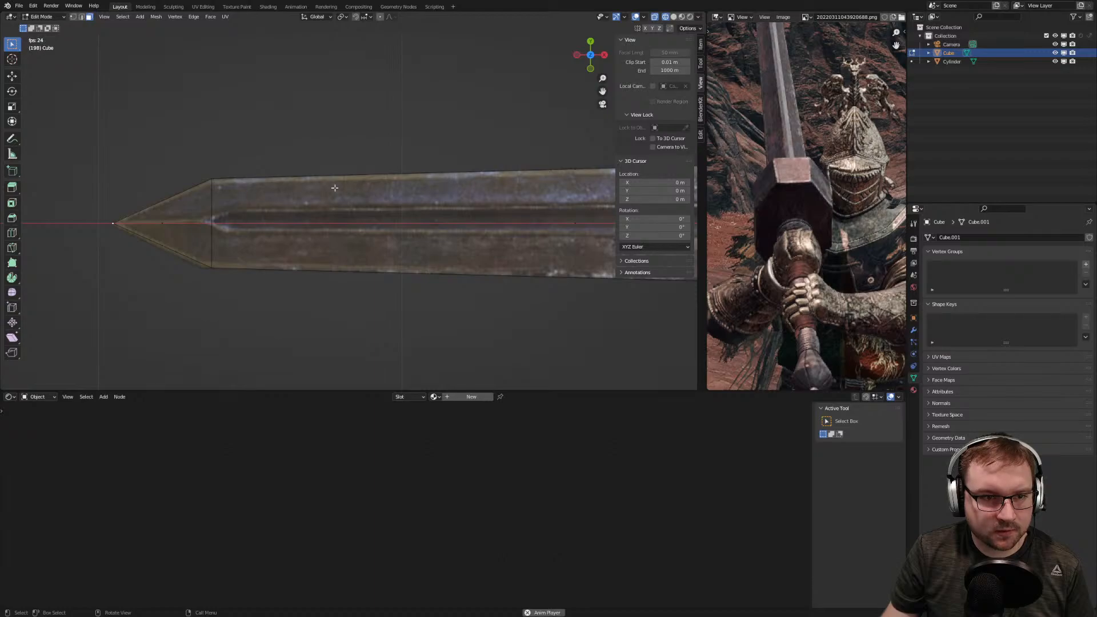
scroll(312, 188, "down", 3)
Select the face loops of the blade and its tip and bevel their edges about 0.021 m with one segment
middle_click_drag(284, 223, 409, 232)
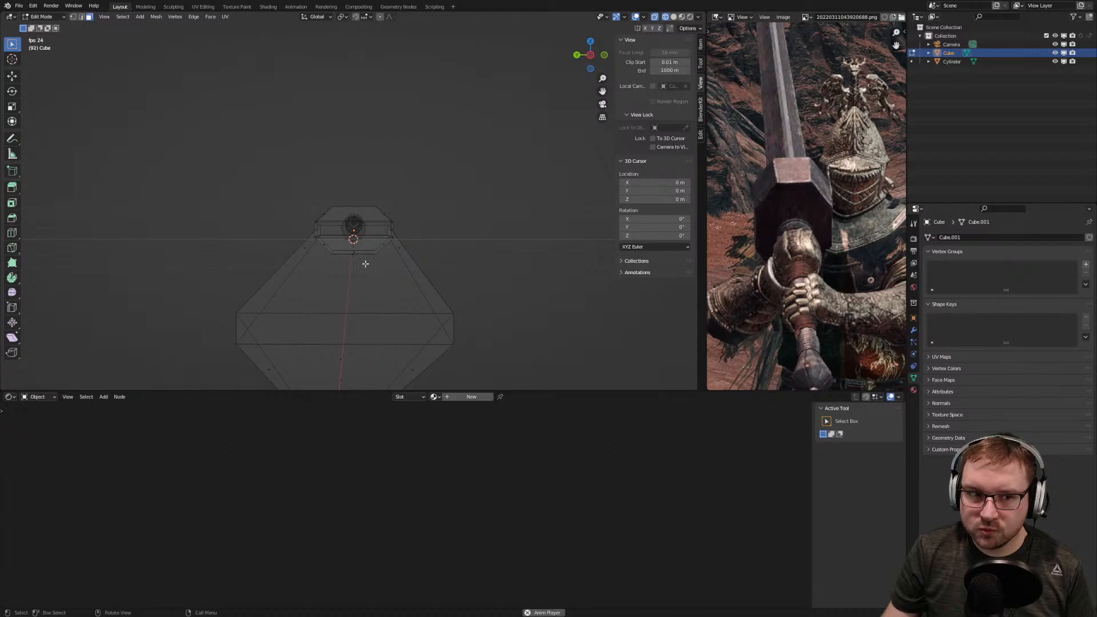
middle_click_drag(430, 280, 372, 268)
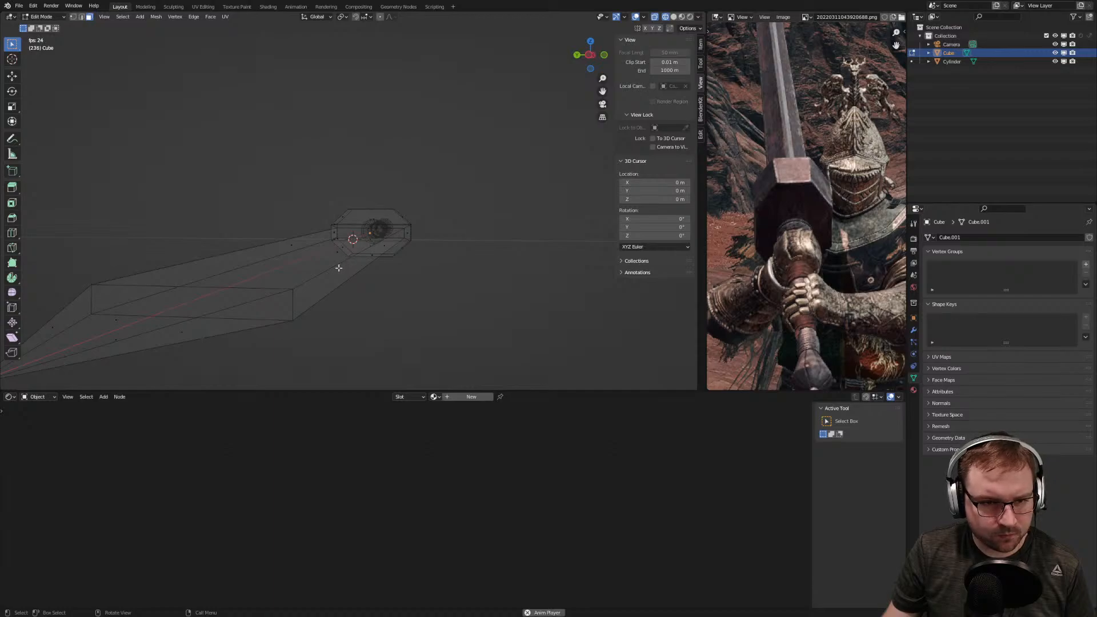
left_click(336, 268, "alt")
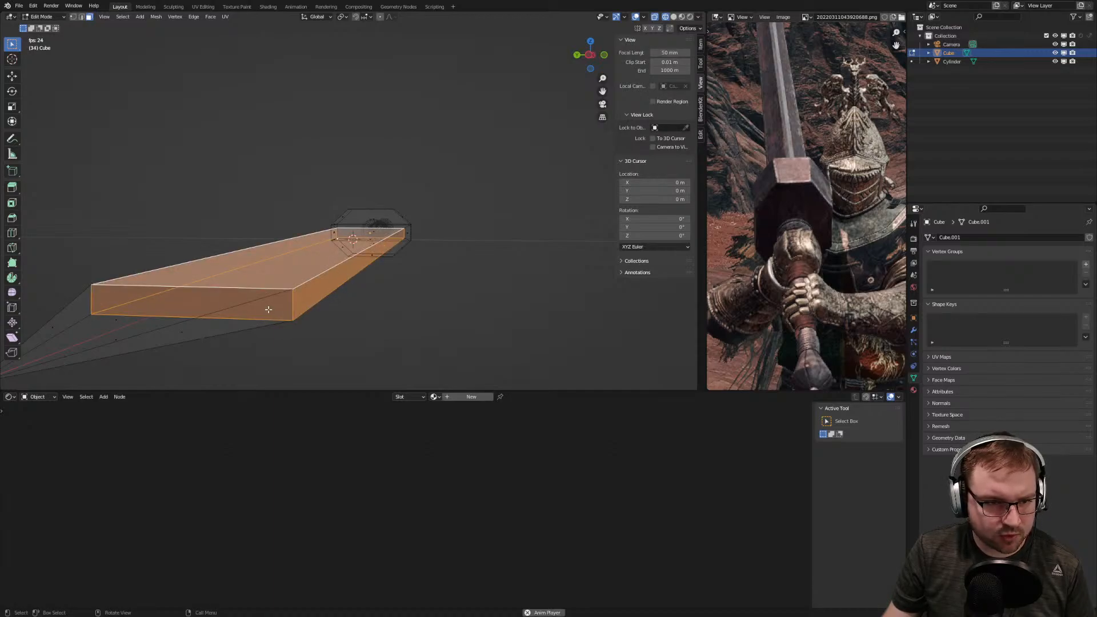
left_click(240, 310, "alt+shift")
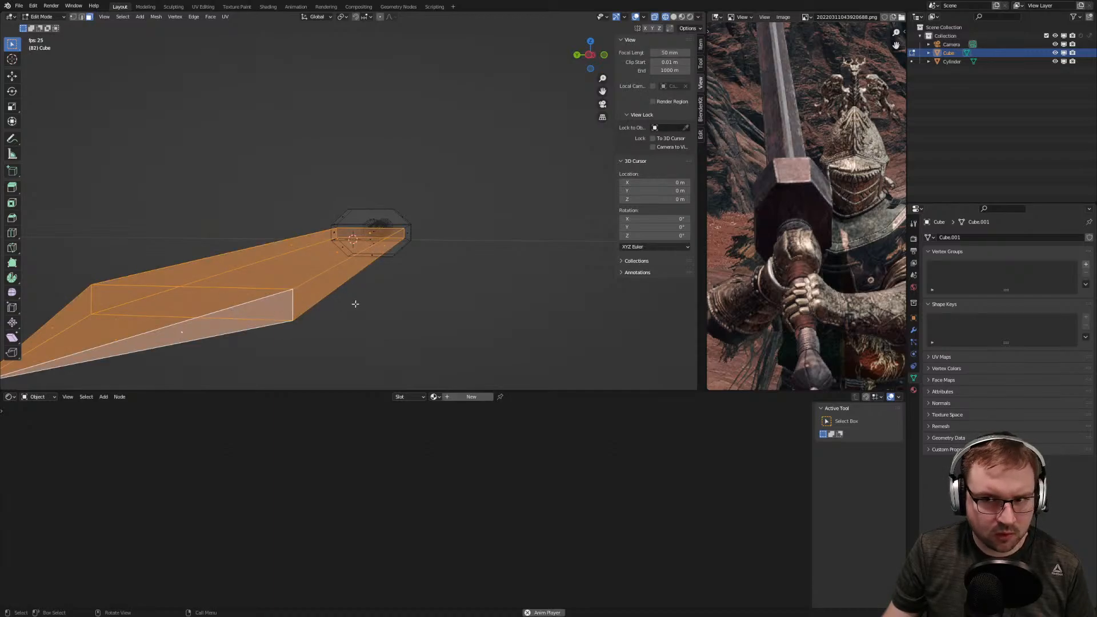
middle_click_drag(353, 304, 316, 291)
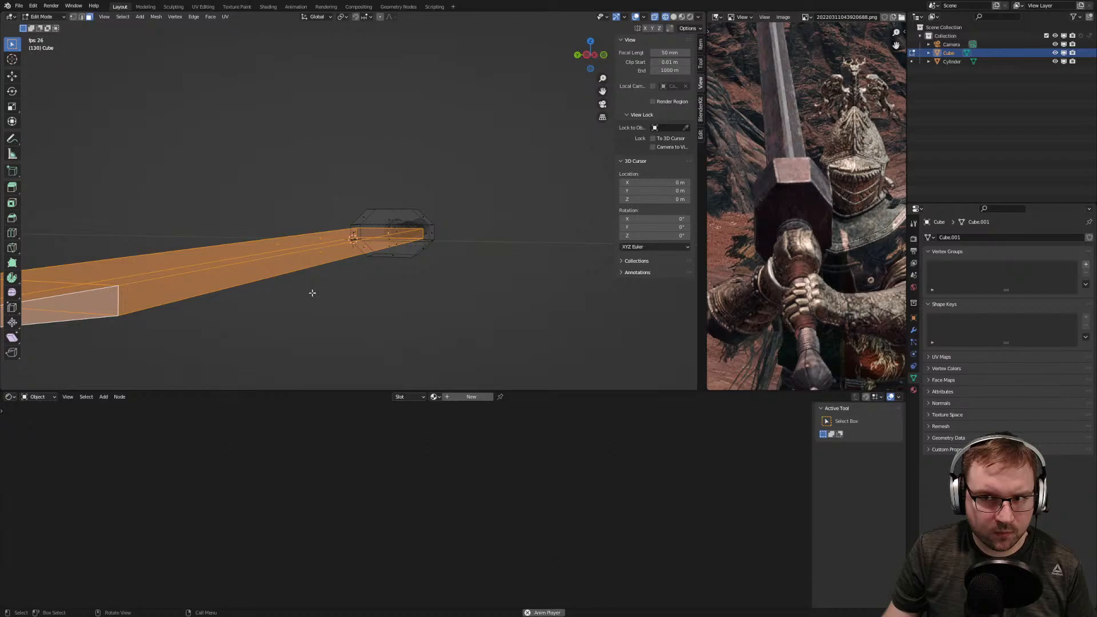
key("KP_7")
scroll(354, 242, "up", 4)
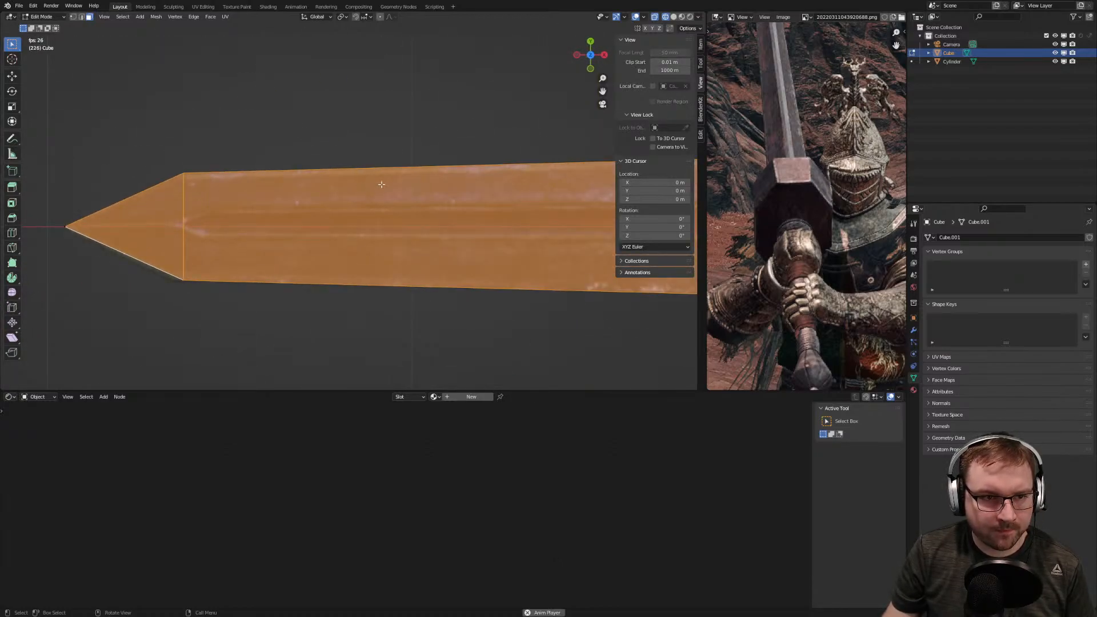
key("ctrl+b")
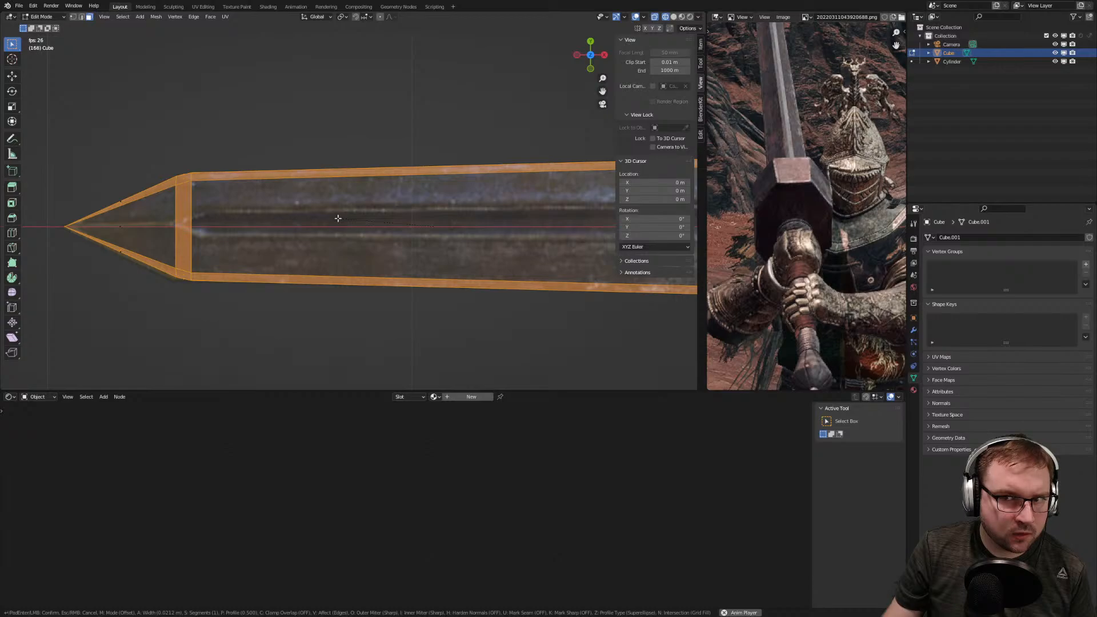
left_click(337, 218)
Leave mesh editing and inspect the beveled sword in material preview shading from several angles
scroll(352, 214, "down", 5)
key("Tab")
middle_click_drag(442, 237, 519, 169)
scroll(385, 252, "up", 8)
mouse_move(385, 252)
middle_mouse_down()
mouse_move(428, 250)
mouse_move(503, 206)
middle_mouse_up()
left_click(682, 17)
middle_click_drag(548, 175, 459, 222)
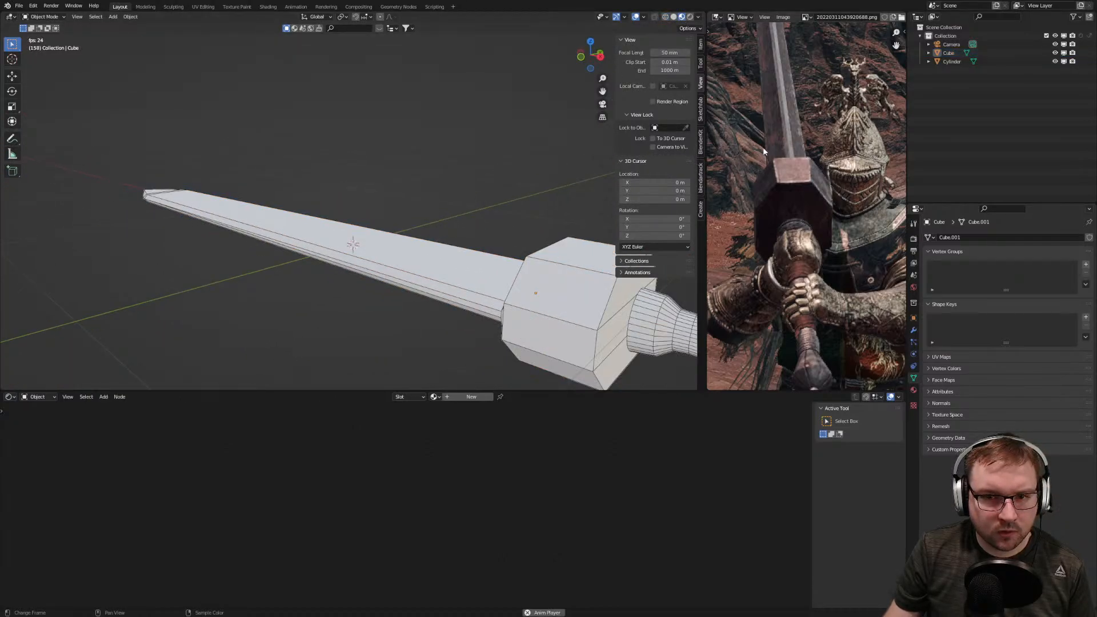
middle_click_drag(536, 248, 573, 226)
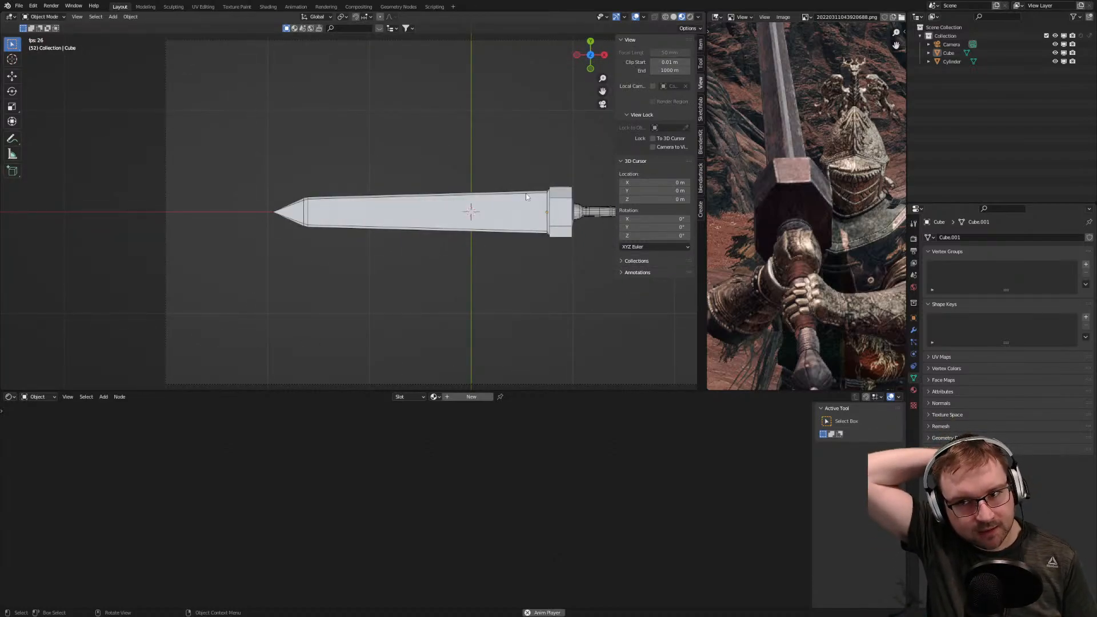
middle_click_drag(528, 197, 424, 176)
scroll(423, 189, "up", 5)
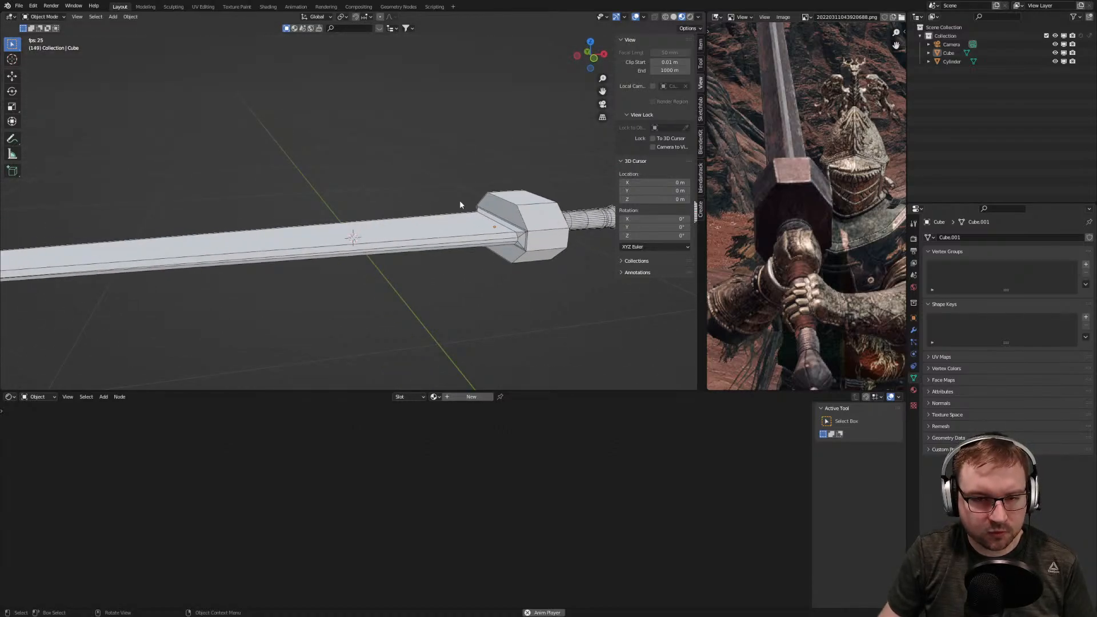
scroll(492, 247, "down", 2)
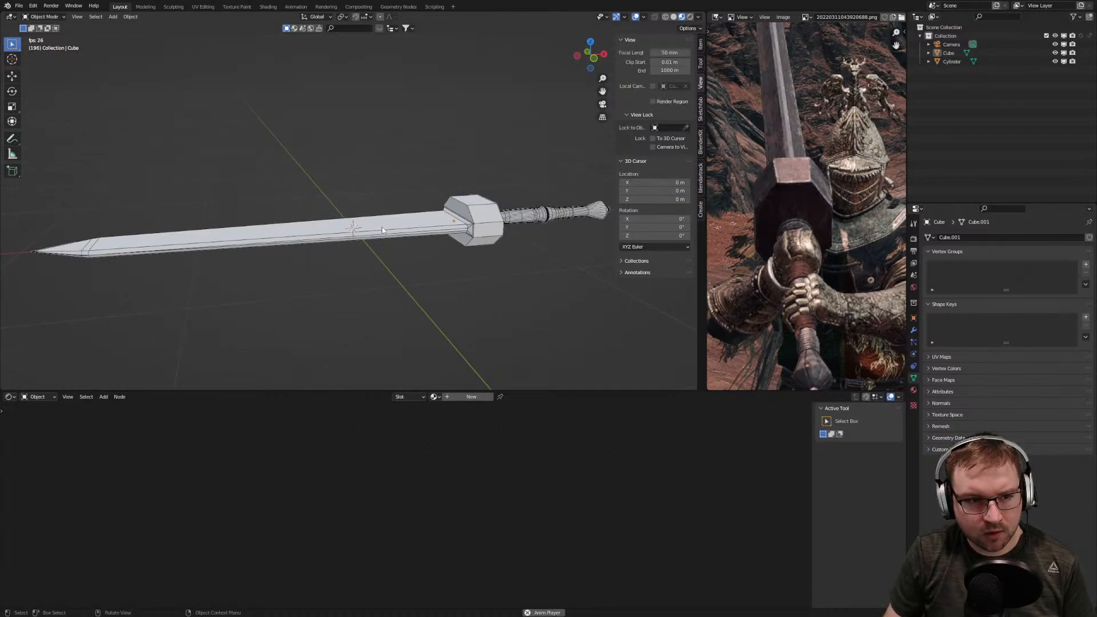
Show the sword in front view with wireframe shading and select the vertices of the whole blade in mesh editing
key("KP_3")
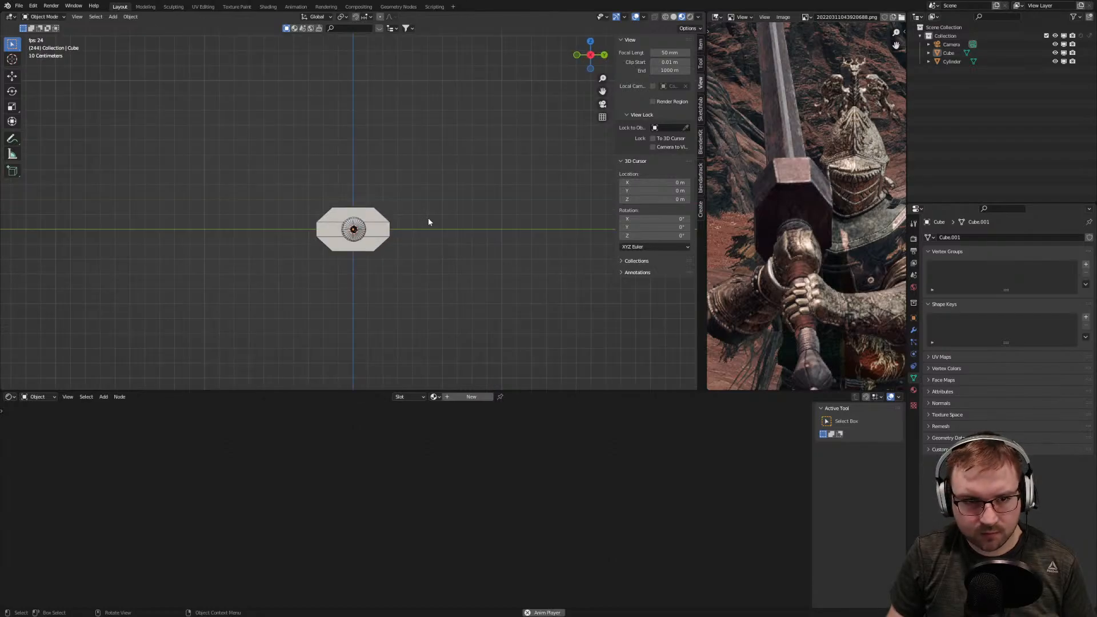
key("KP_1")
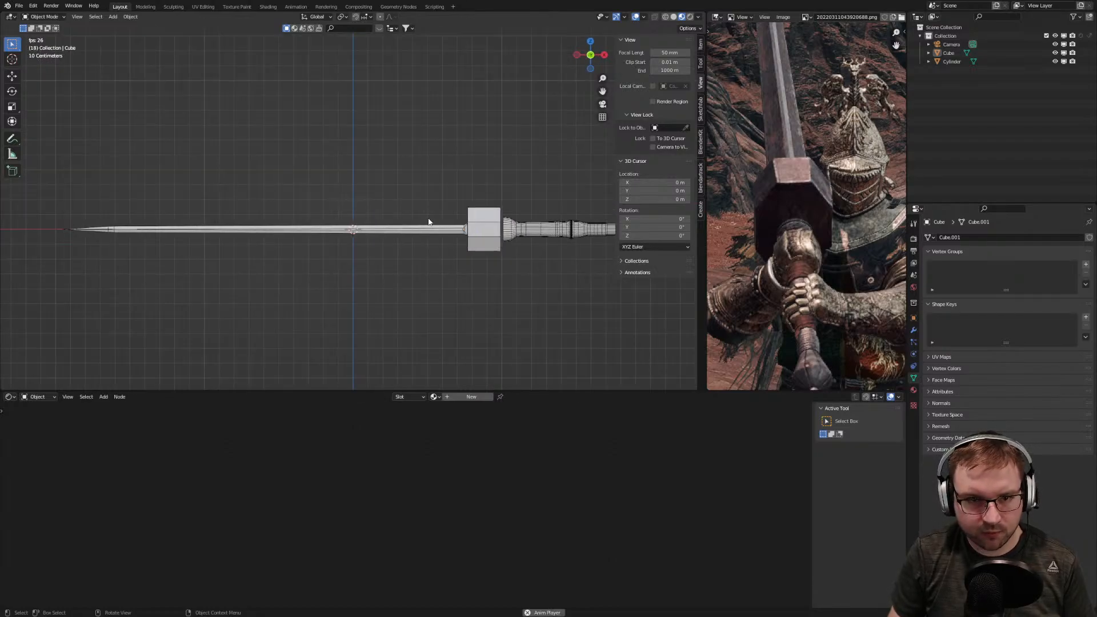
left_click(664, 17)
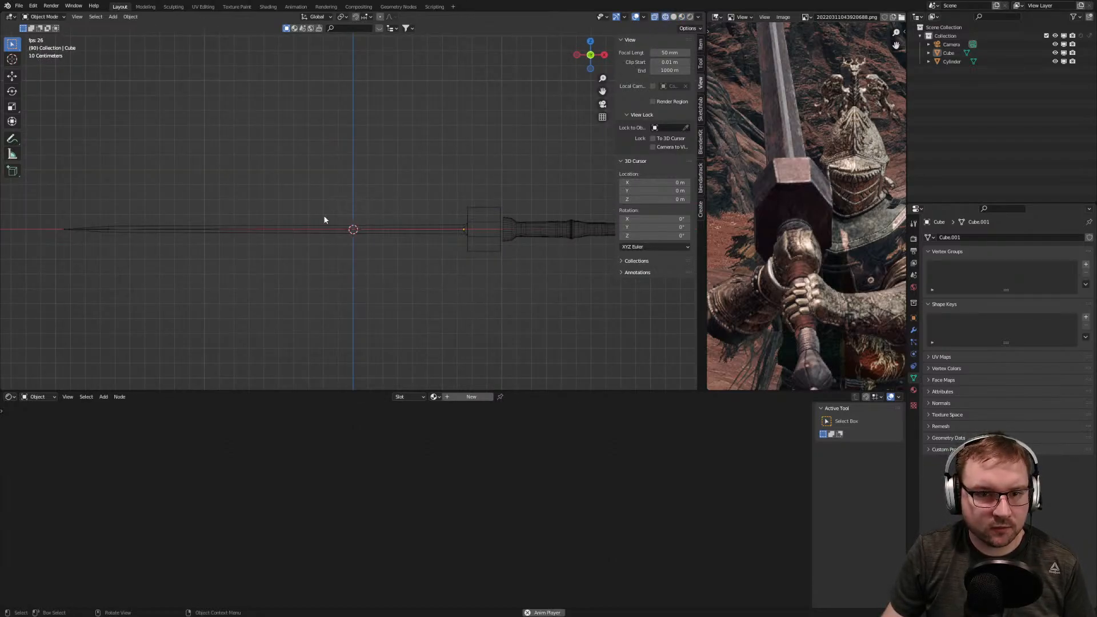
key("Tab")
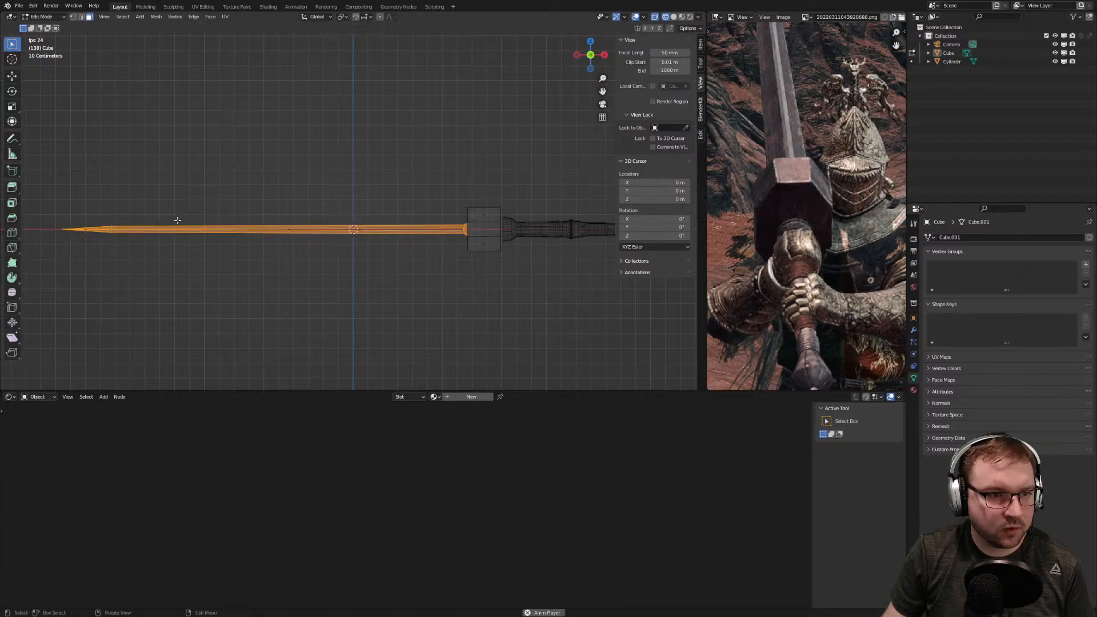
left_click_drag(45, 193, 466, 253)
scroll(466, 253, "up", 10)
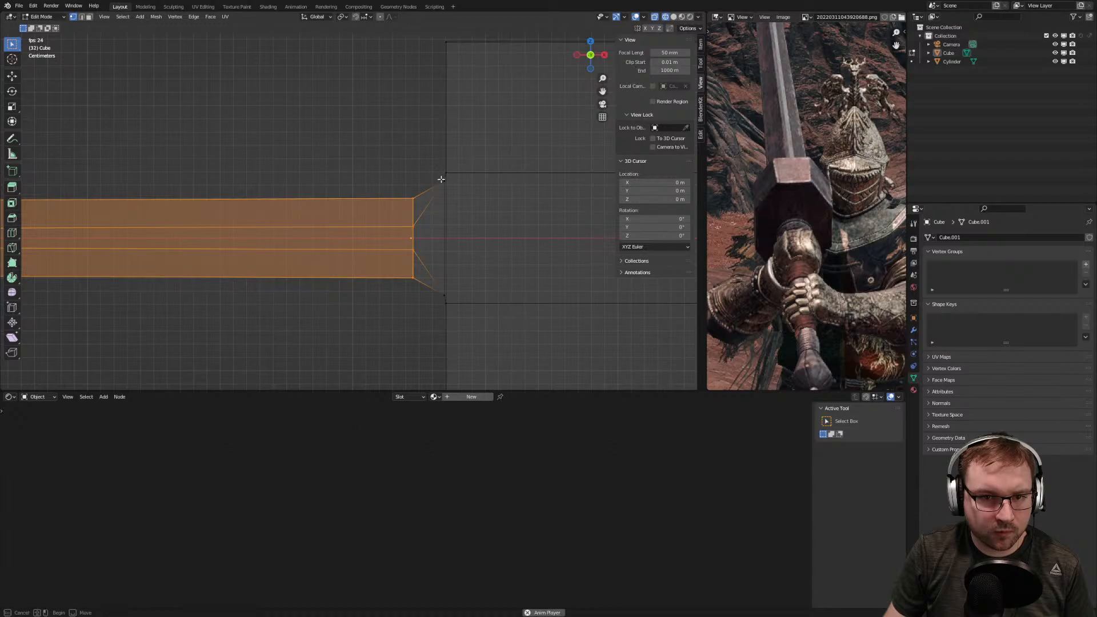
Add all the flared base vertices where the blade meets the guard to the blade selection
left_click(440, 179, "shift")
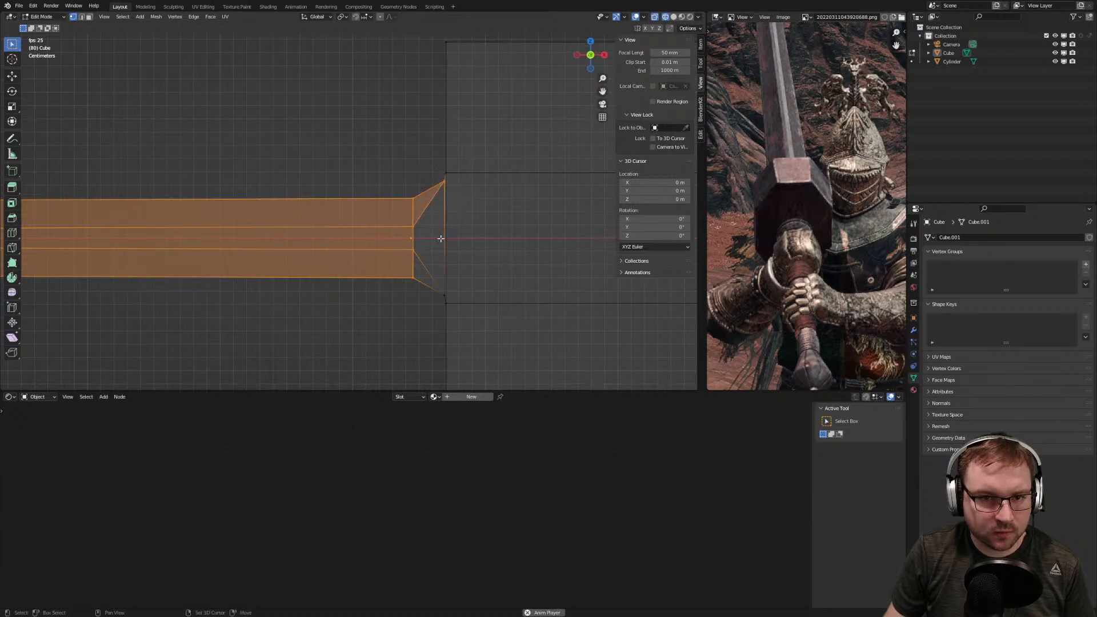
left_click(451, 294, "shift")
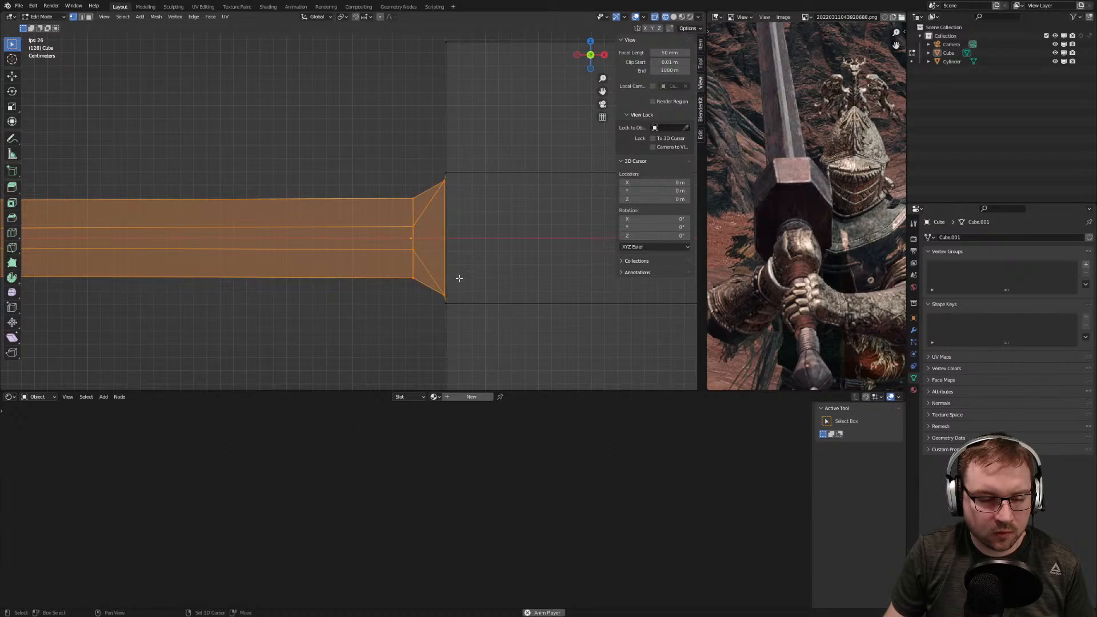
left_click_drag(429, 161, 462, 198, "shift")
left_click_drag(421, 284, 475, 318, "shift")
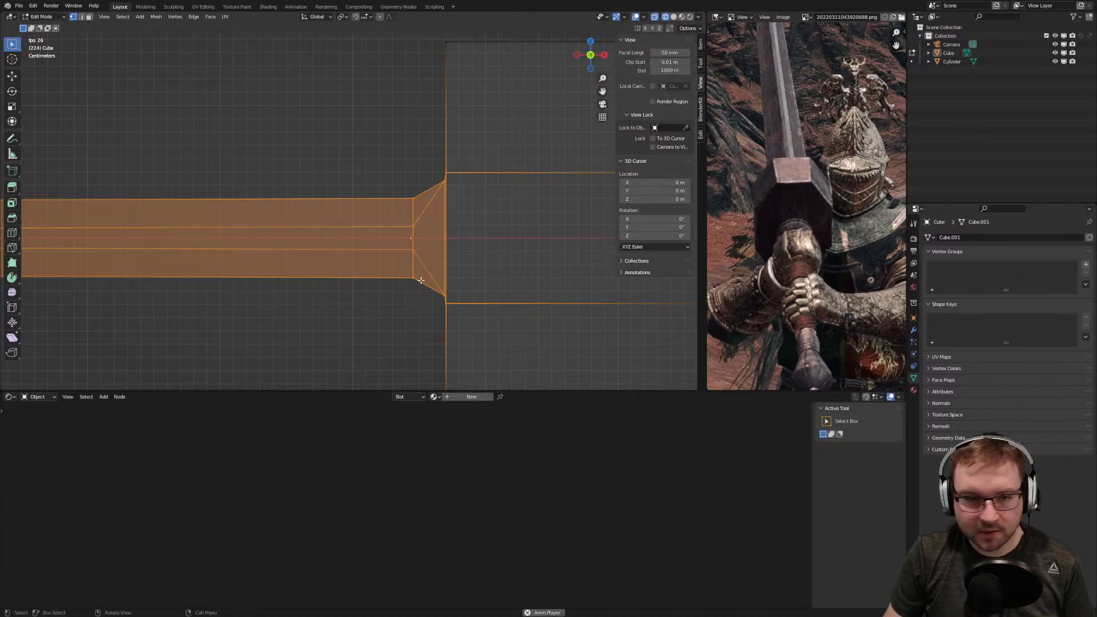
scroll(421, 281, "down", 8)
middle_click_drag(333, 250, 484, 271, "shift")
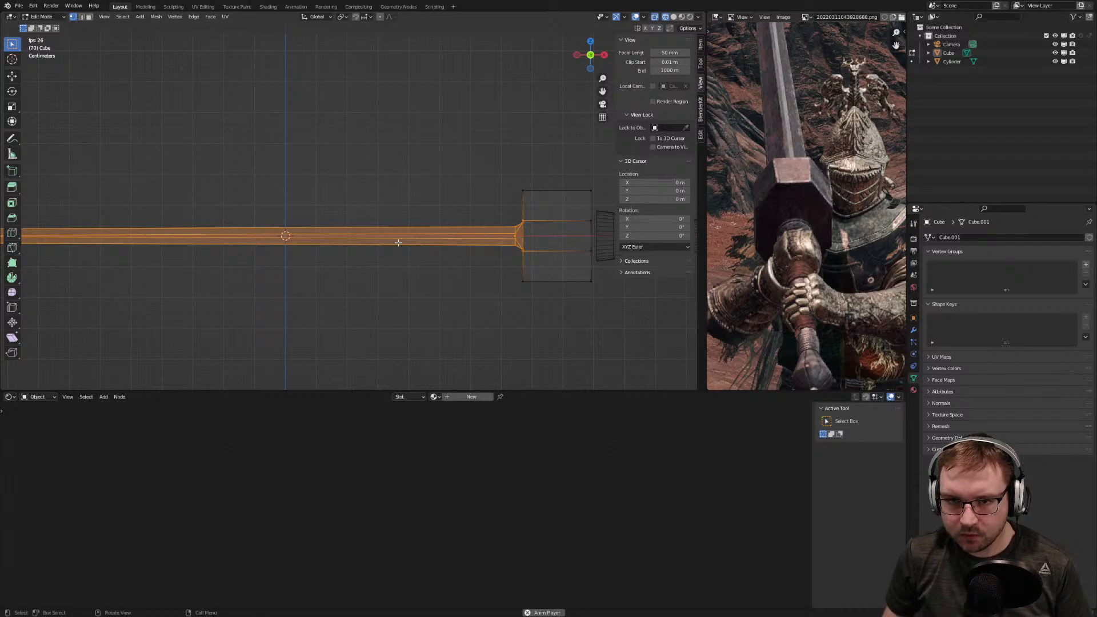
scroll(395, 243, "down", 6)
middle_click_drag(356, 250, 412, 255, "shift")
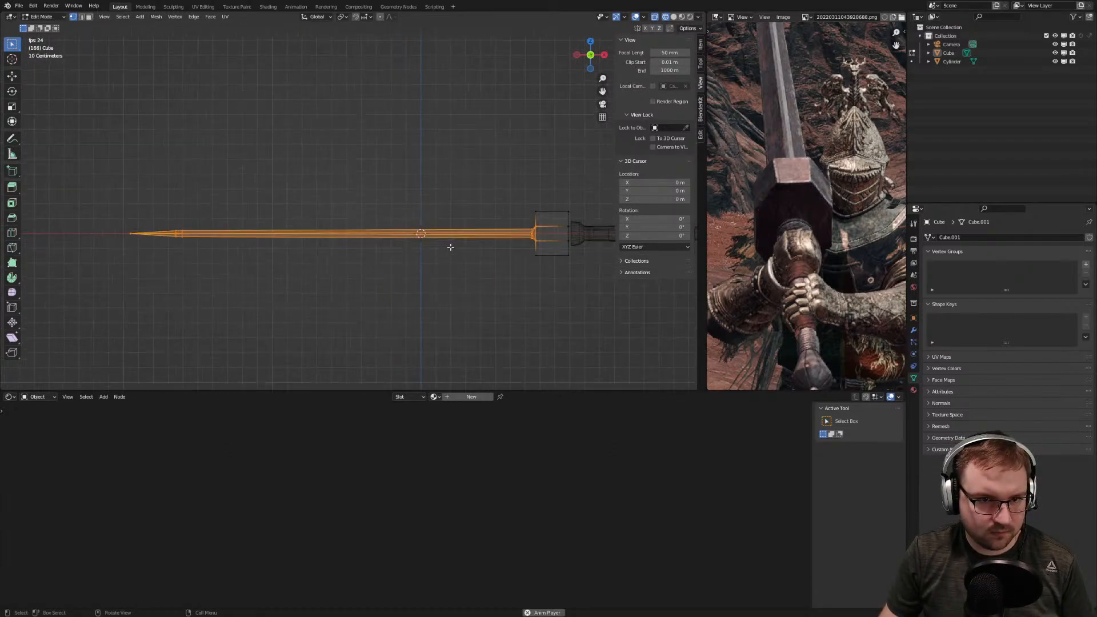
key("s")
key("z")
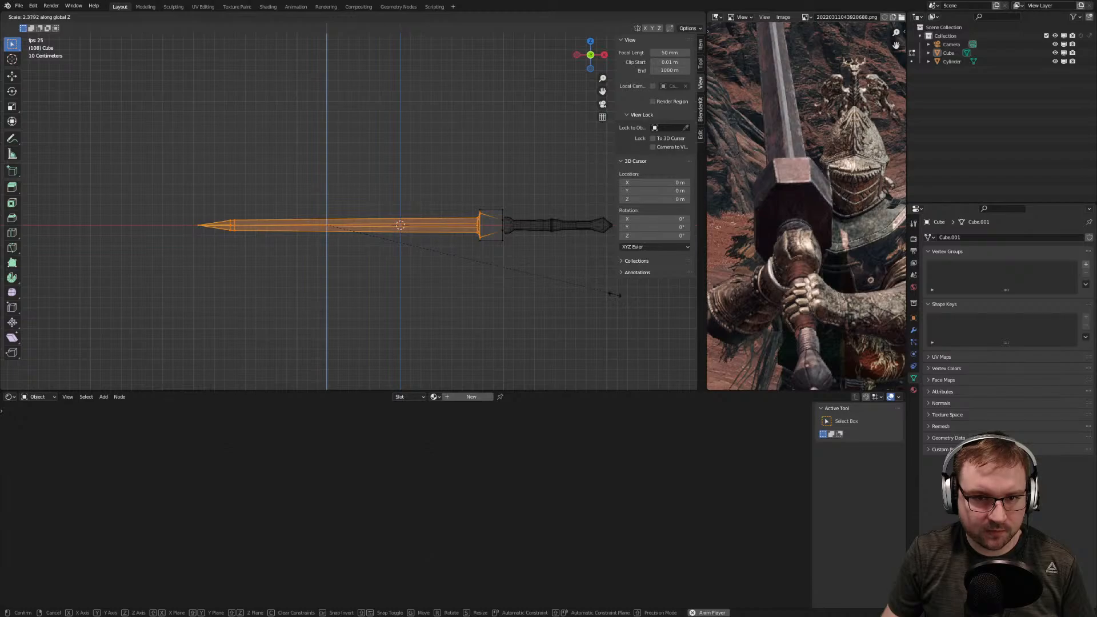
left_click(554, 283)
middle_click_drag(471, 257, 400, 267)
scroll(458, 238, "up", 6)
scroll(503, 293, "up", 2)
middle_click_drag(611, 307, 646, 300)
key("s")
key("z")
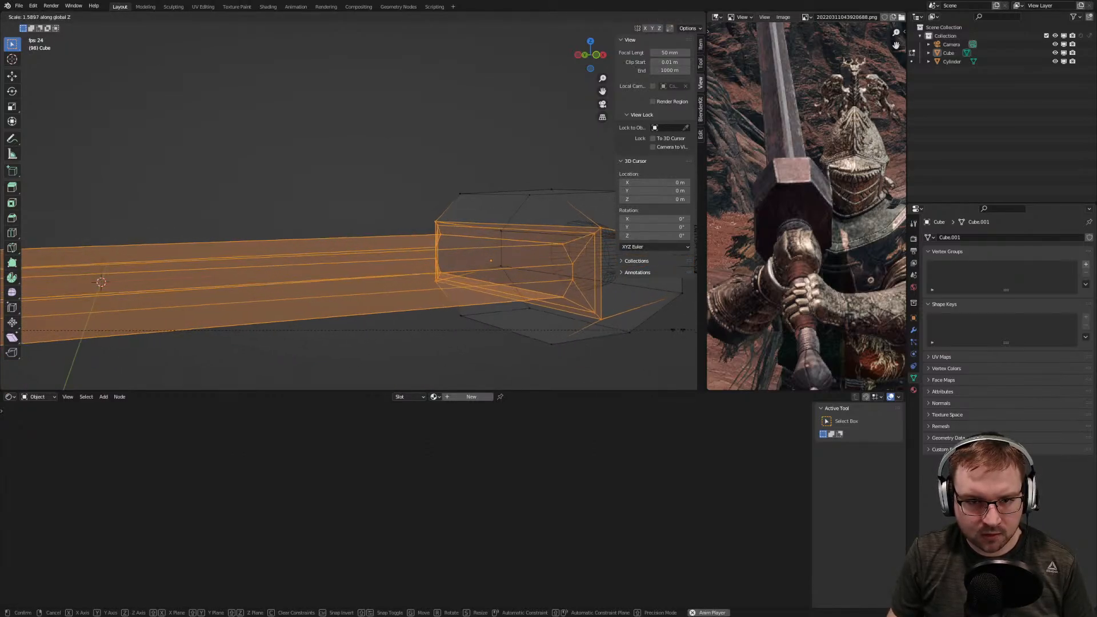
left_click(566, 278)
Thicken the selected blade along the global Z axis until its flared base nearly matches the guard's thickness
key("KP_Decimal")
key("KP_7")
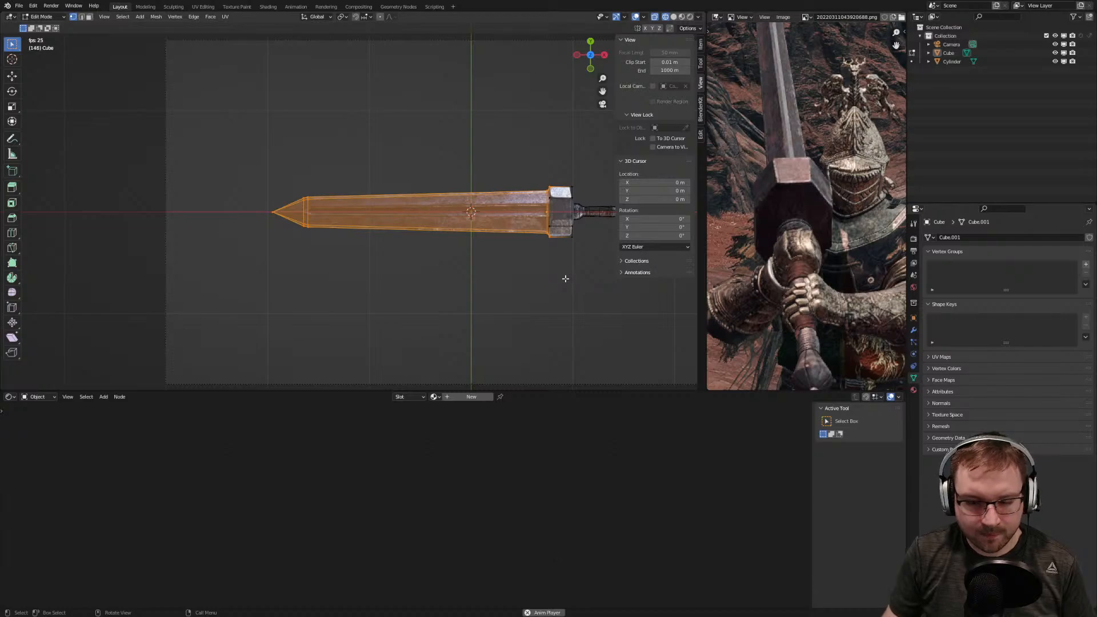
key("KP_1")
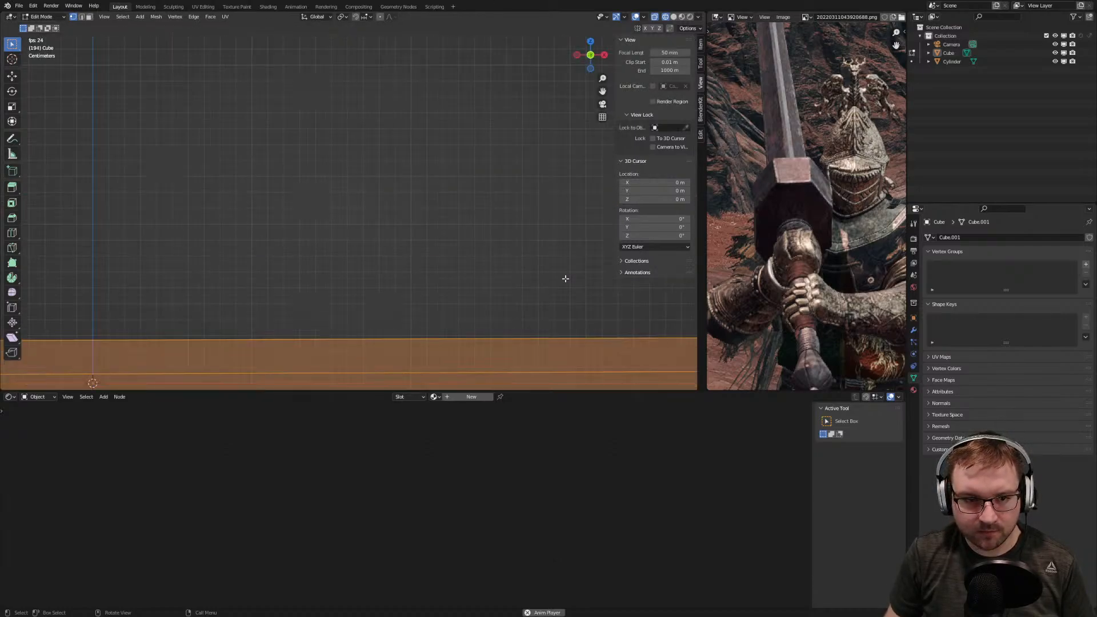
scroll(565, 277, "down", 12)
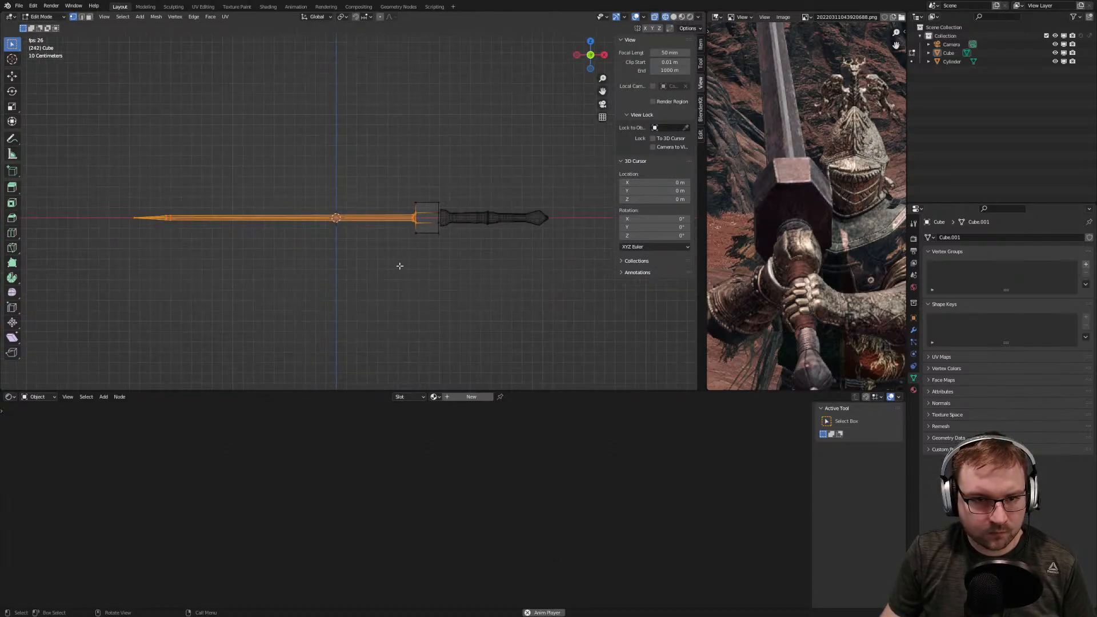
scroll(402, 260, "up", 2)
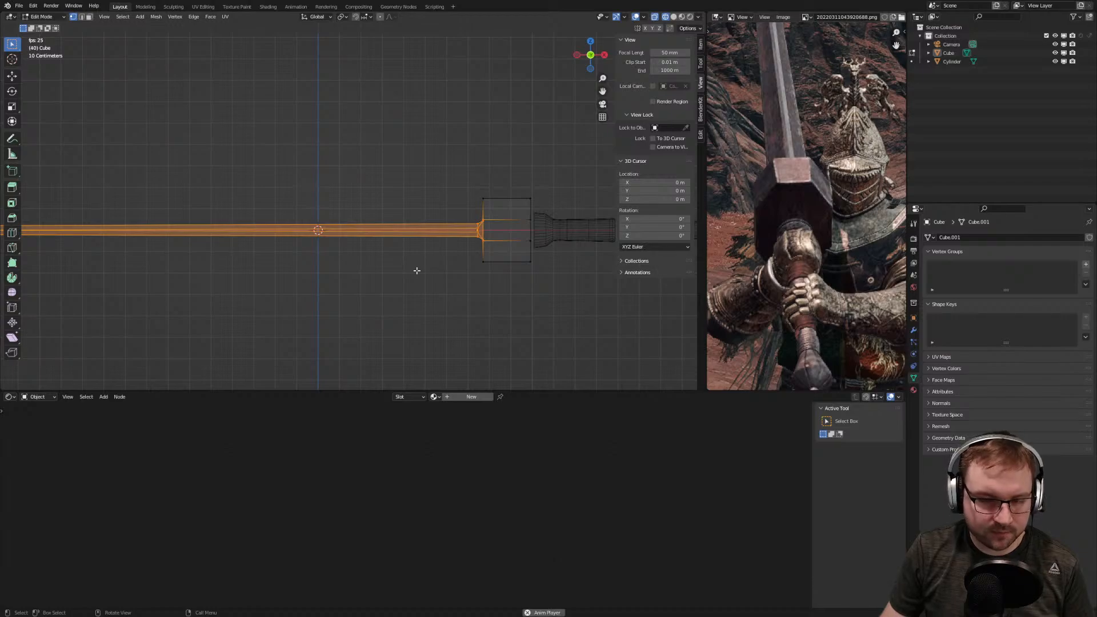
key("s")
key("z")
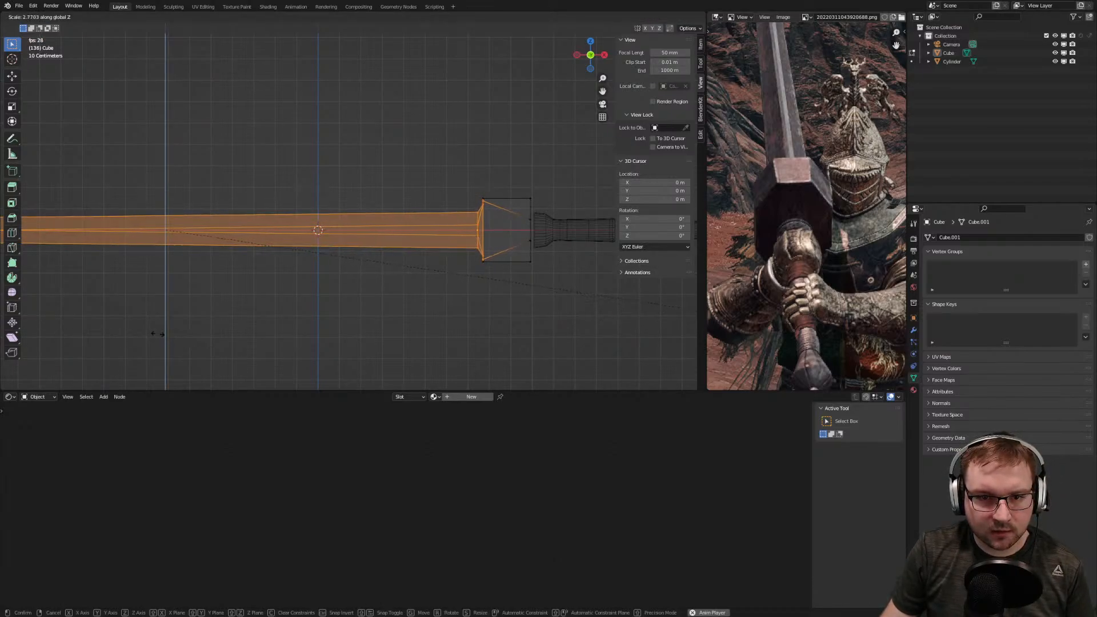
left_click(126, 304)
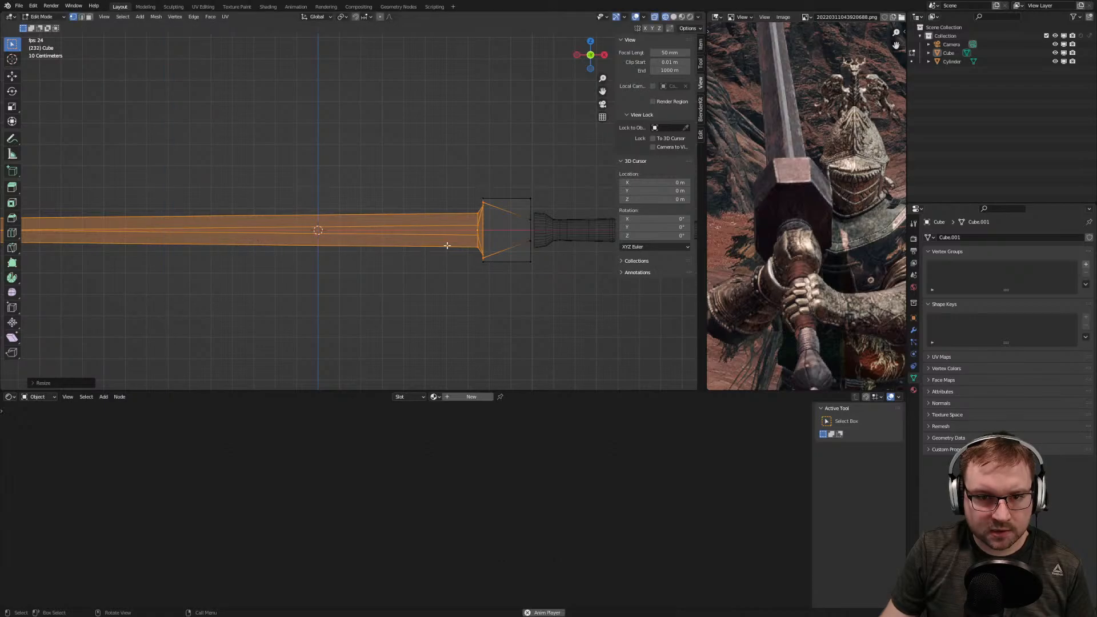
Select the edge loop around the blade's base, just in front of the guard, and rip it
scroll(505, 231, "down", 3)
scroll(459, 221, "up", 4)
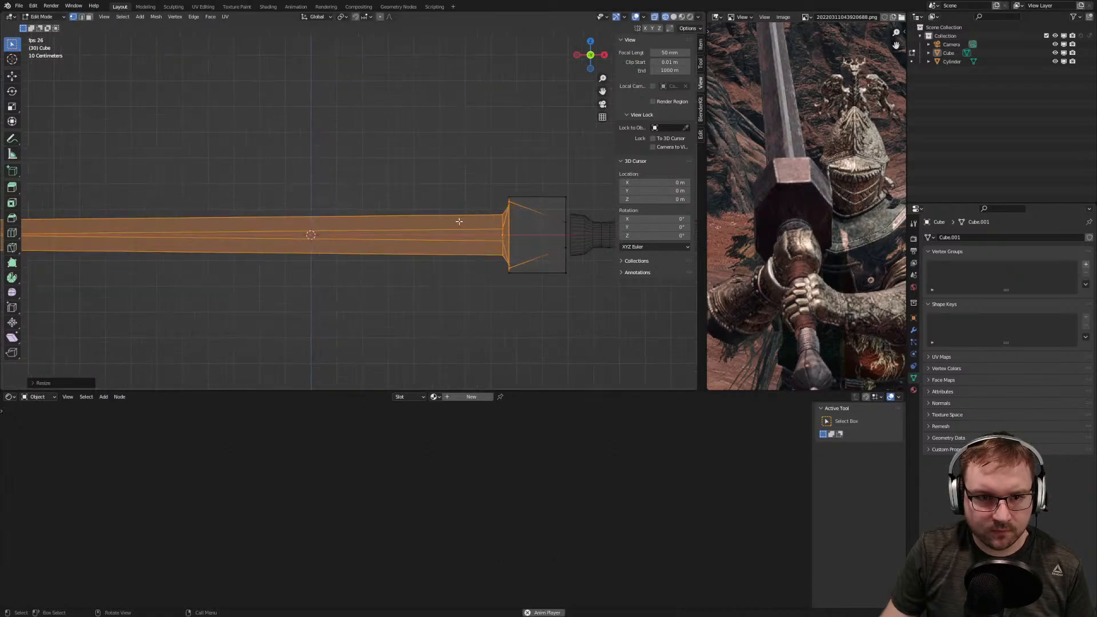
middle_click_drag(470, 222, 449, 214)
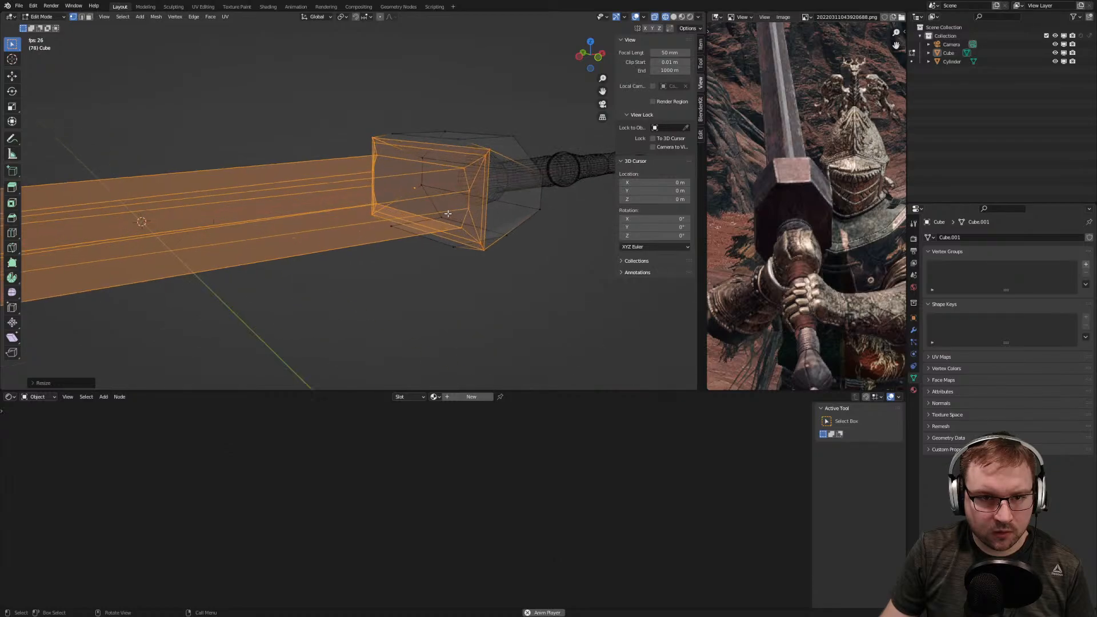
left_click_drag(461, 164, 461, 180)
middle_click_drag(471, 179, 455, 177)
left_click_drag(507, 164, 527, 210)
middle_click_drag(524, 208, 510, 212)
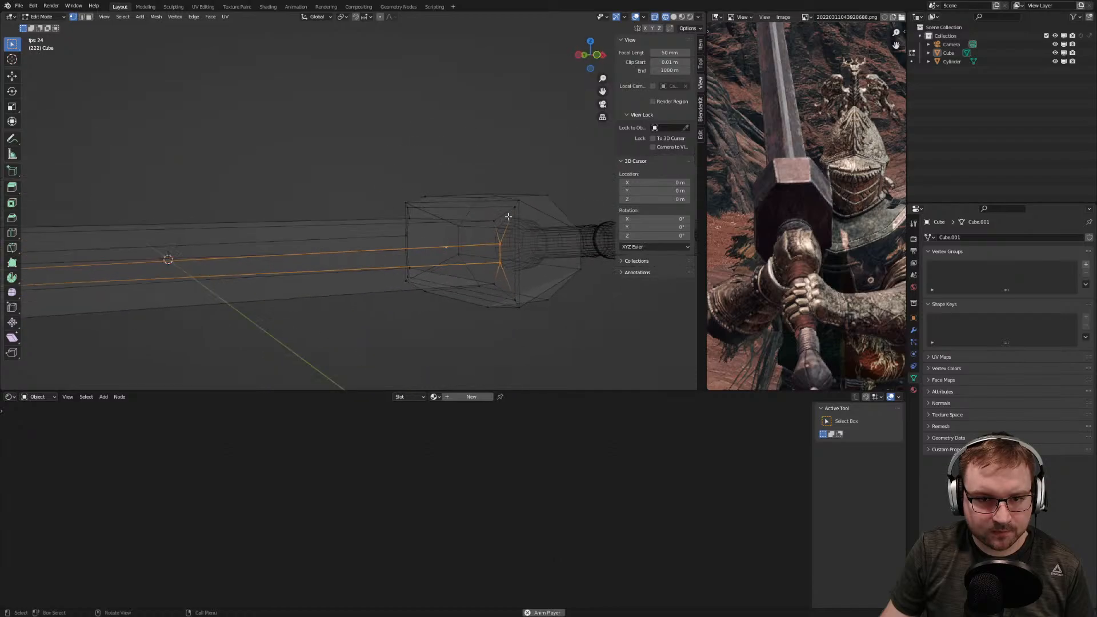
key("2")
left_click(495, 228, "alt")
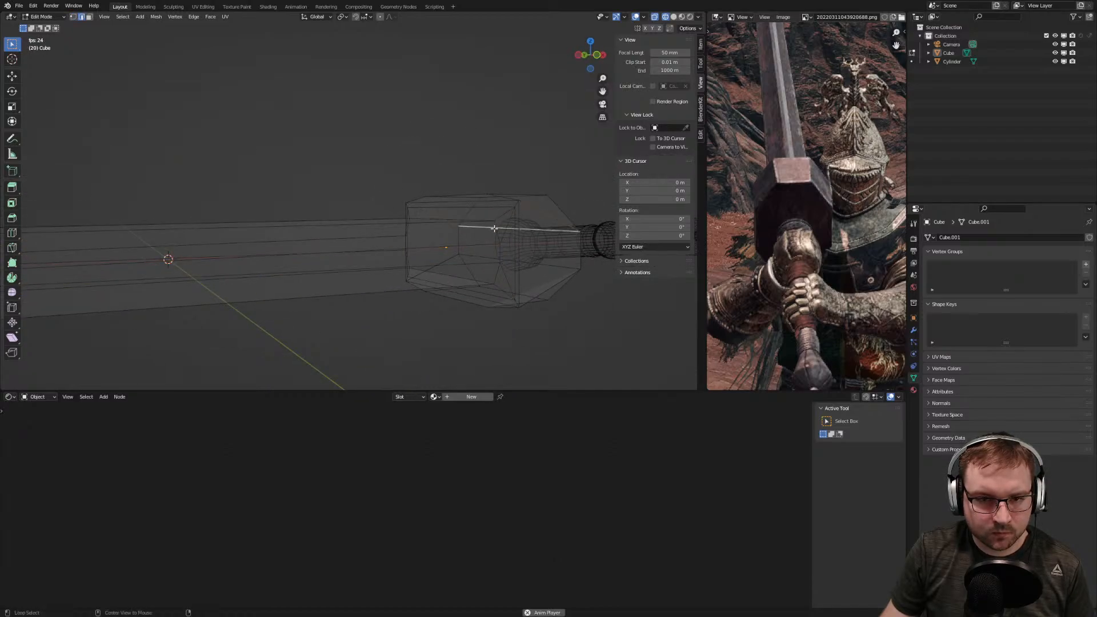
middle_click_drag(493, 220, 415, 197)
scroll(368, 234, "down", 5)
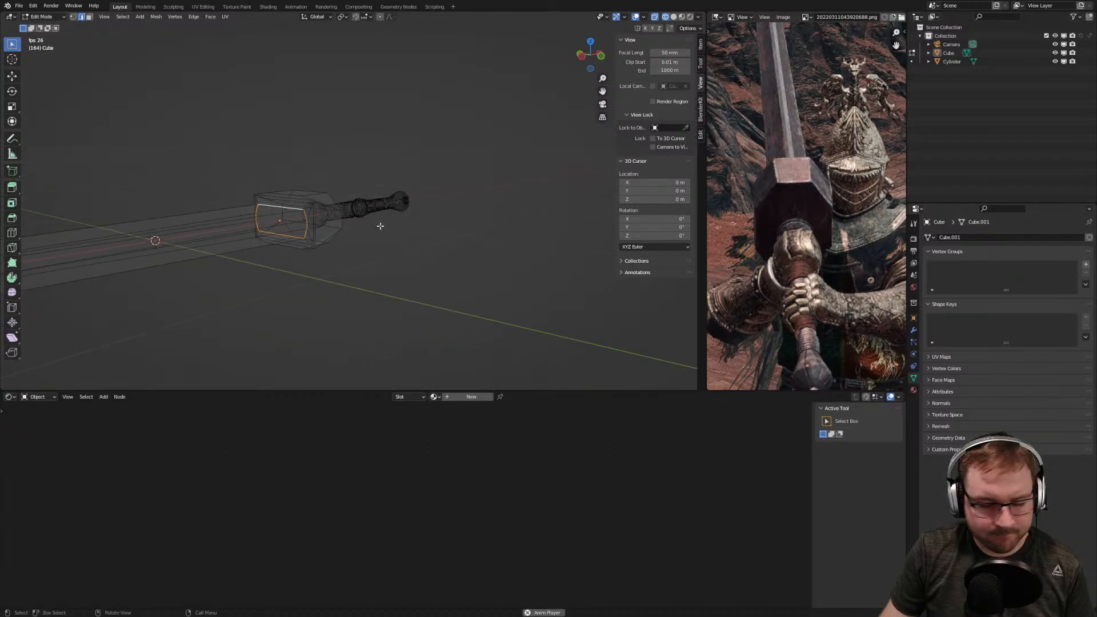
key("KP_1")
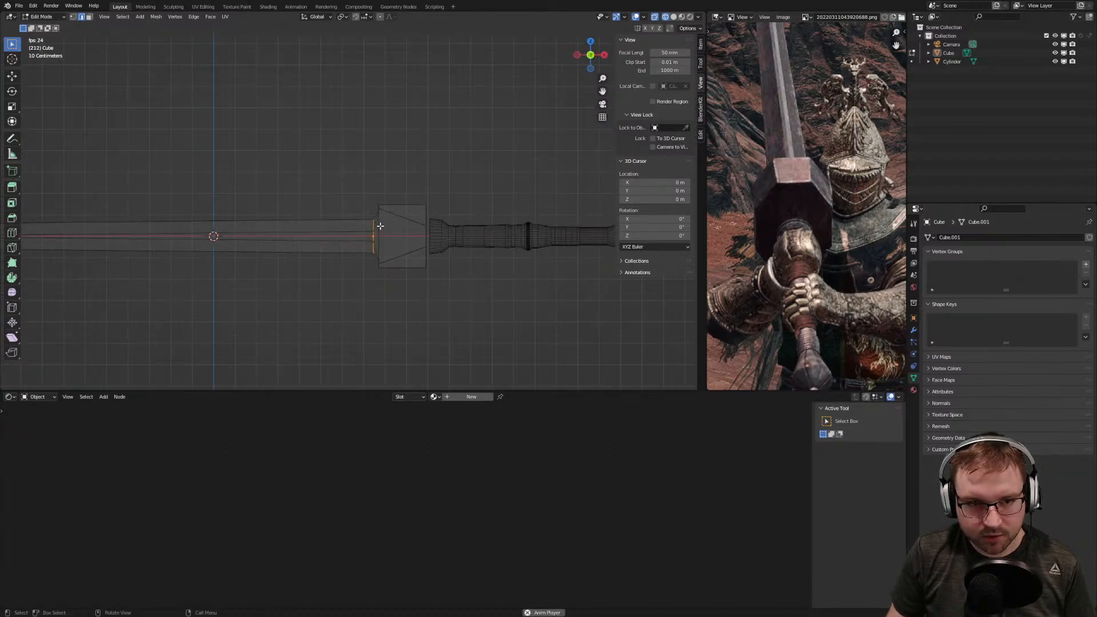
key("v")
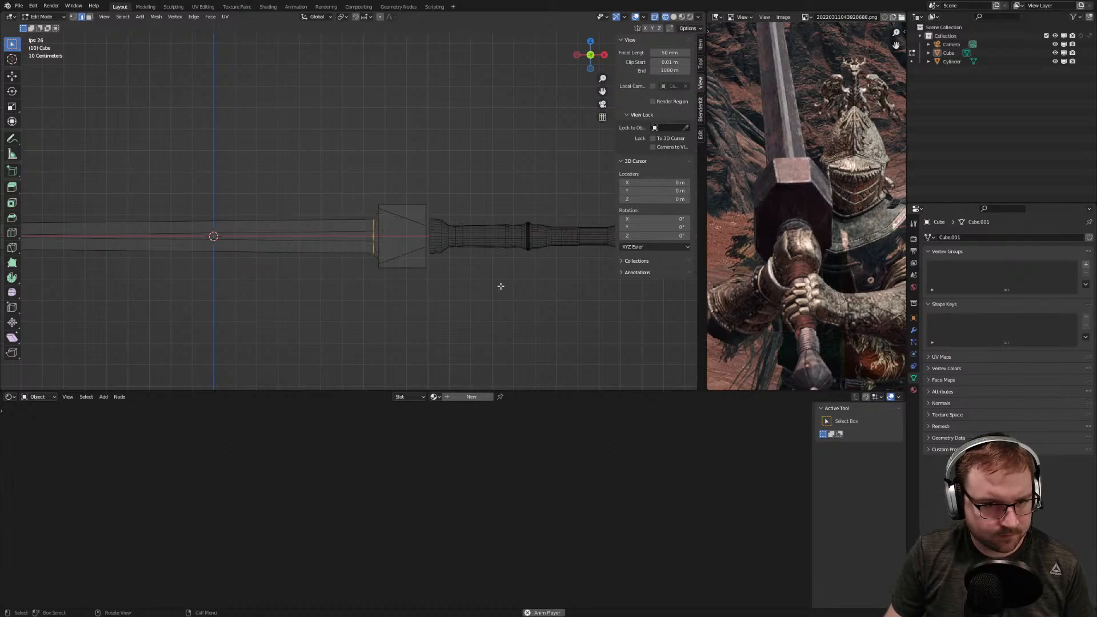
Select the blade's vertices without the guard and scale them about 1.2 times along the global Z axis
scroll(334, 235, "down", 4)
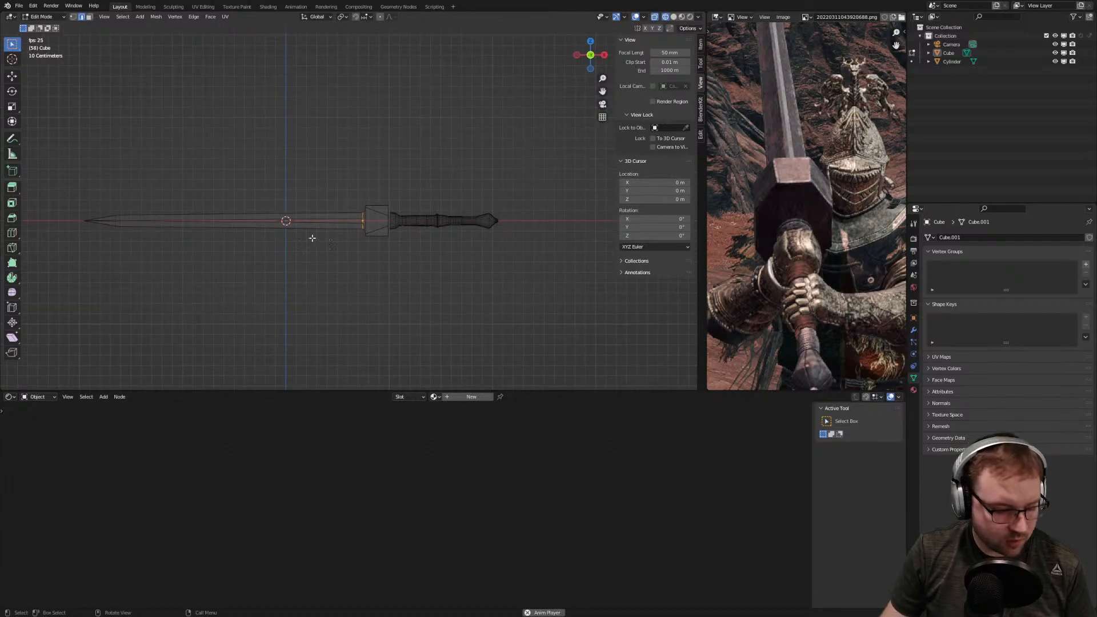
key("1")
left_click_drag(61, 196, 216, 265)
scroll(215, 265, "up", 6)
scroll(268, 271, "down", 8)
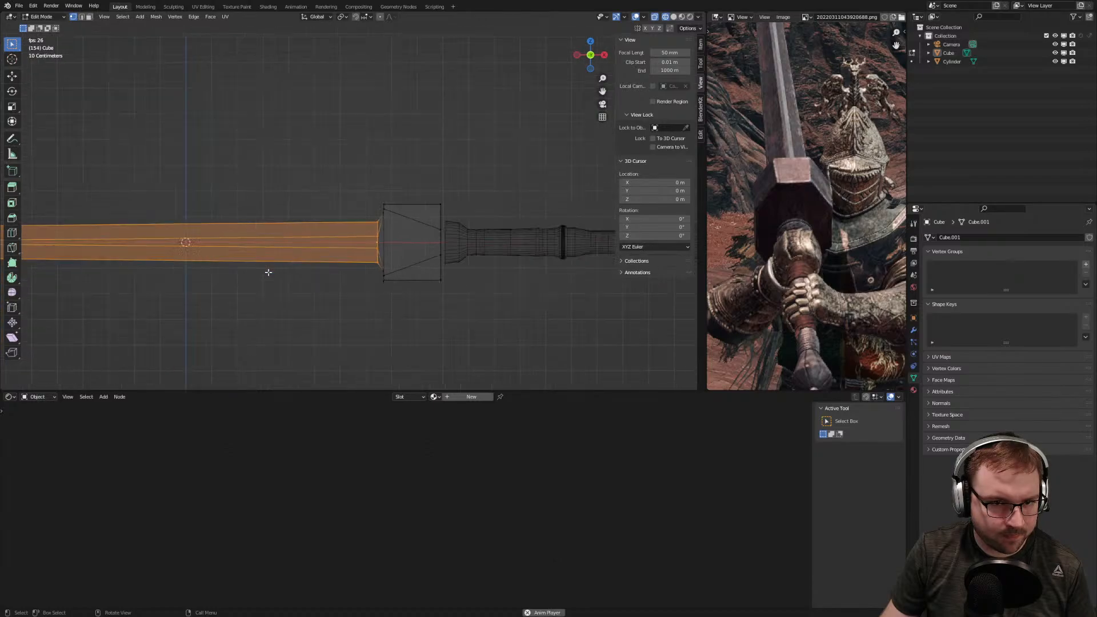
scroll(310, 268, "up", 5)
key("s")
key("z")
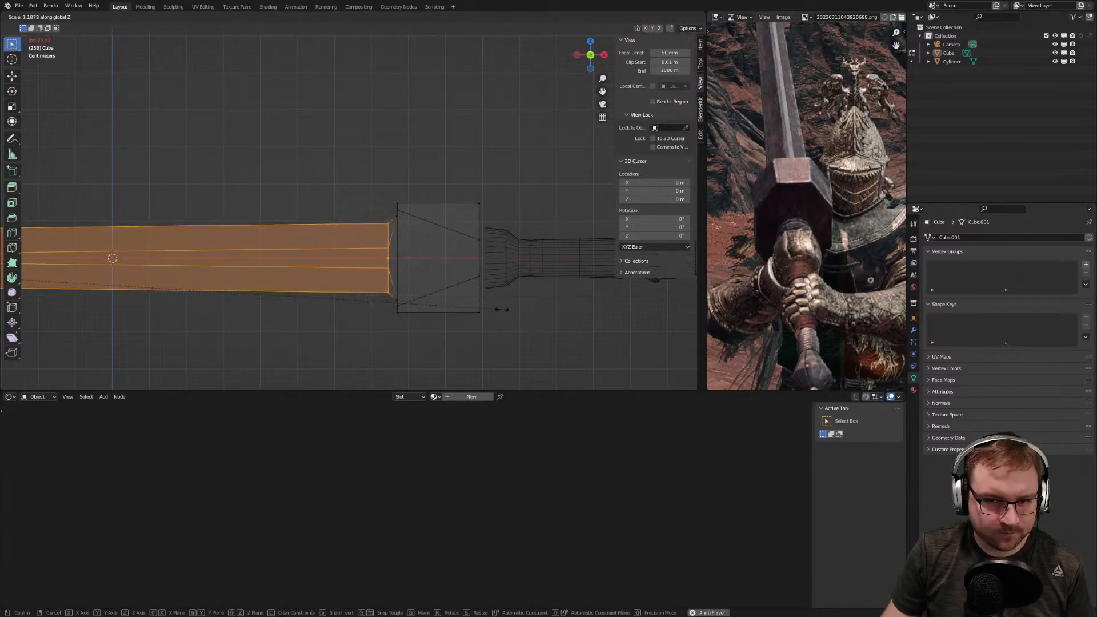
left_click(443, 279)
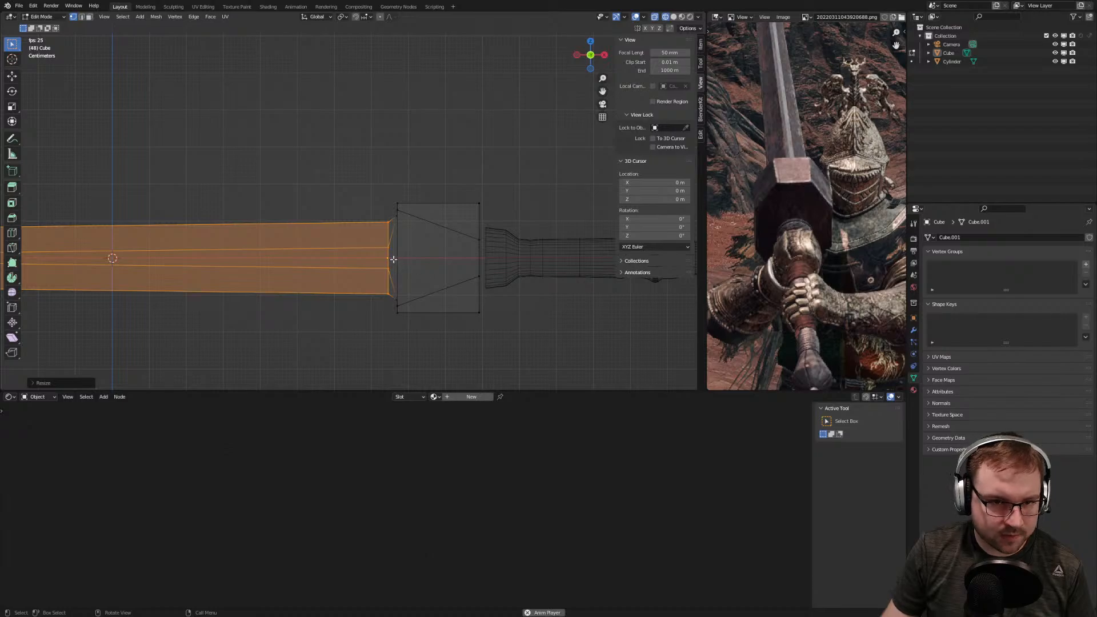
left_click(393, 305)
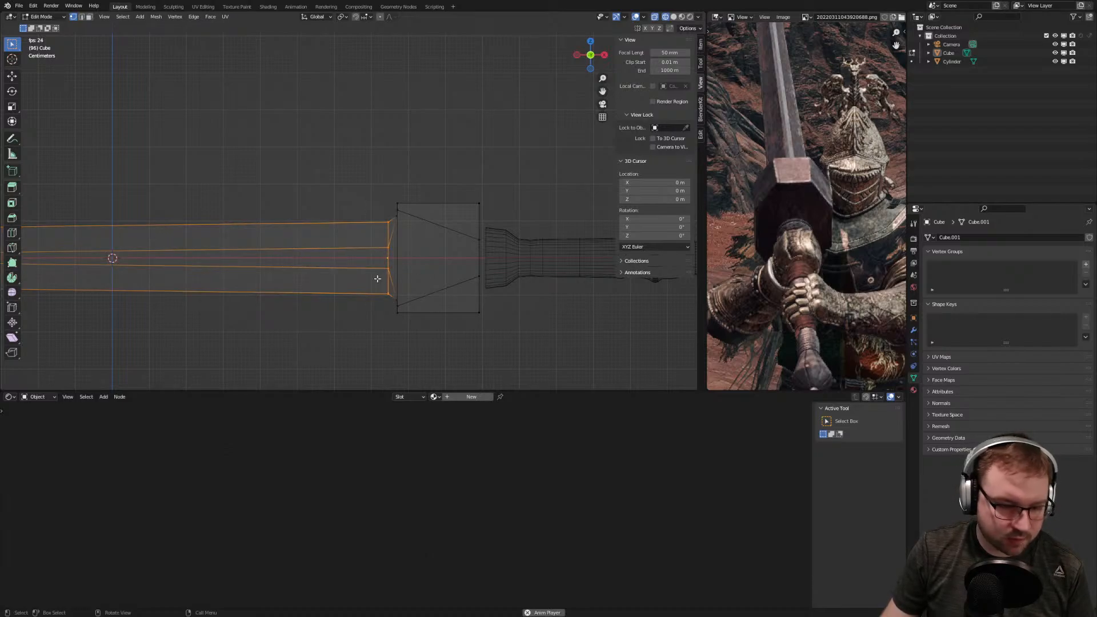
key("g")
key("y")
key("x")
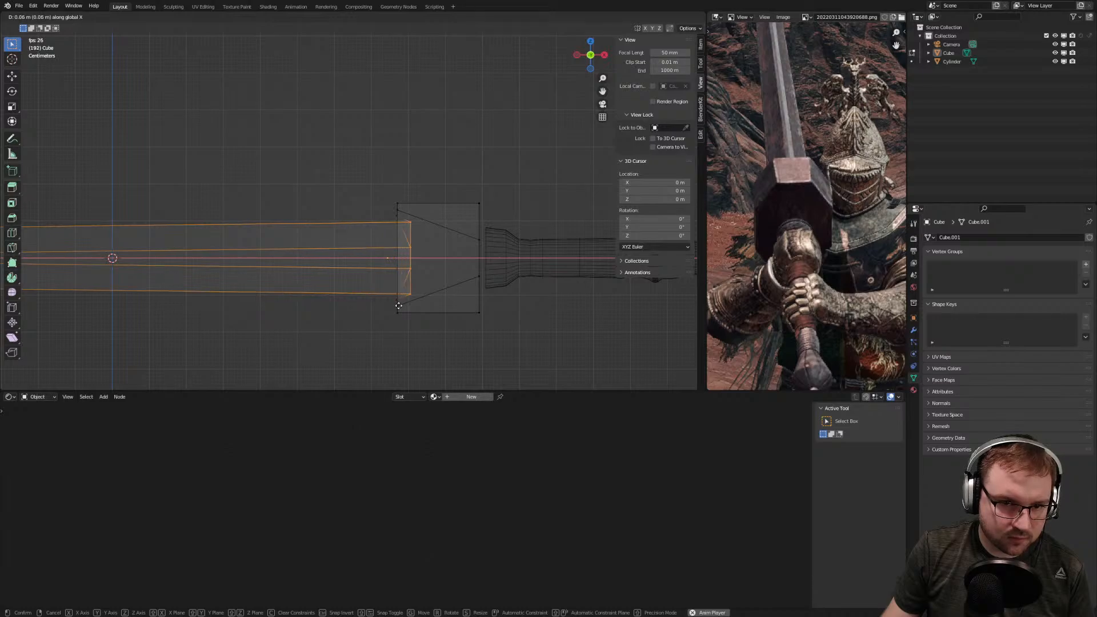
left_click(390, 230)
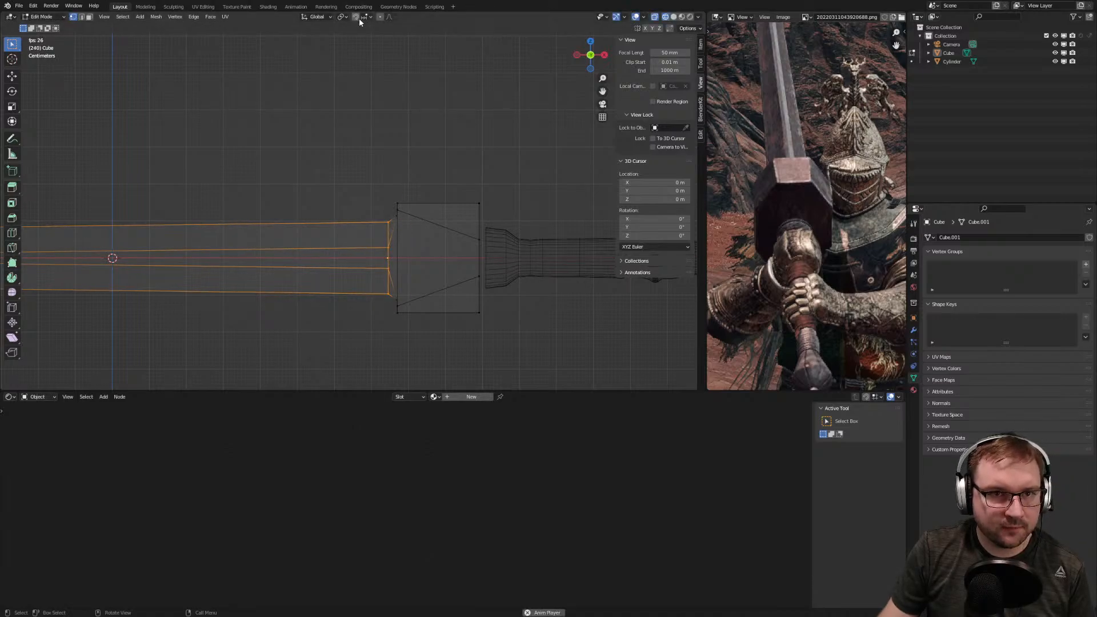
Change the snap target and move the blade's base vertices along the global X axis toward the guard
left_click(368, 17)
left_click(359, 52)
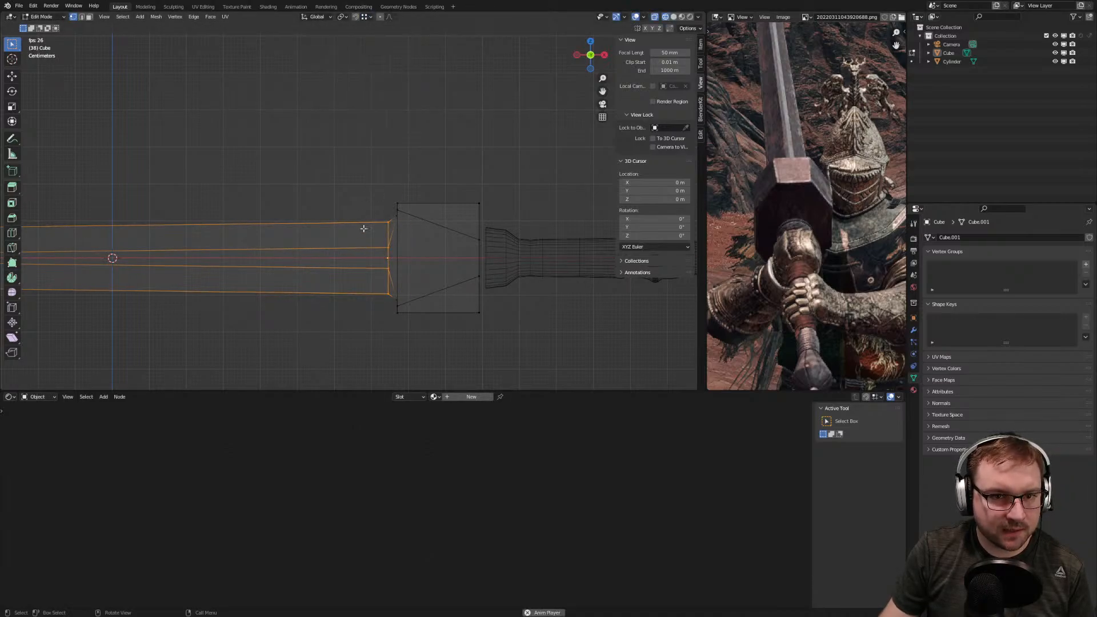
key("g")
key("x")
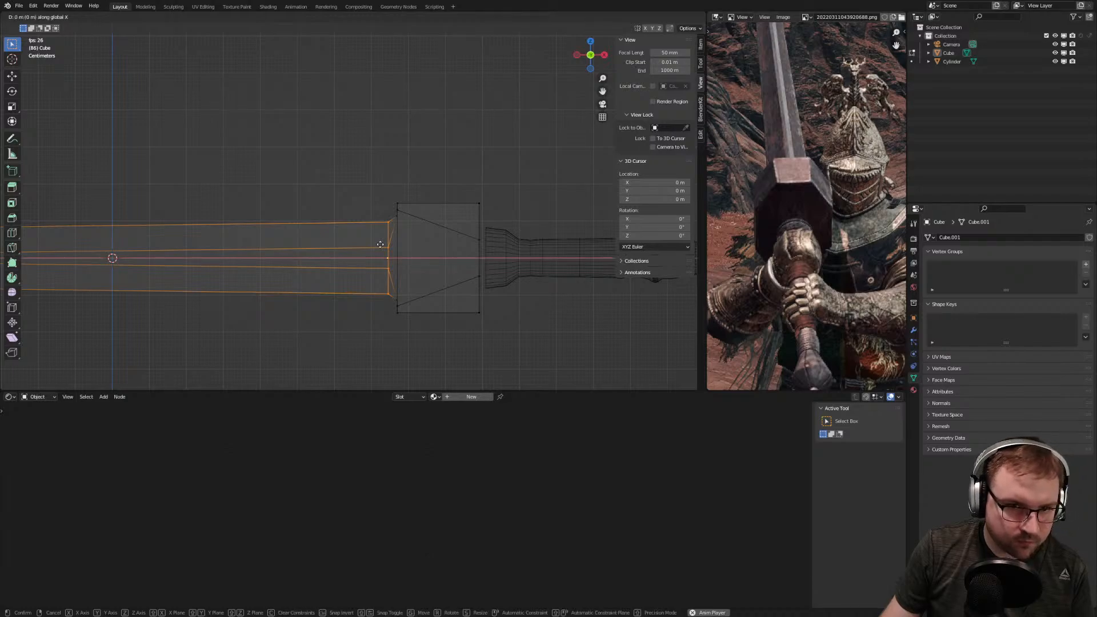
left_click(393, 246)
Leave mesh editing and examine the joint between blade and guard from above and at an angle in rendered shading
middle_click_drag(393, 246, 467, 187)
key("Tab")
key("KP_7")
scroll(547, 199, "up", 3)
mouse_move(572, 202)
middle_mouse_down("shift")
mouse_move(473, 206)
mouse_move(320, 245)
mouse_move(340, 267)
mouse_move(380, 191)
mouse_move(411, 172)
middle_mouse_up("shift")
scroll(320, 246, "up", 6)
scroll(320, 246, "down", 11)
left_click(690, 17)
scroll(410, 237, "up", 6)
middle_click_drag(463, 215, 438, 216)
middle_click_drag(549, 264, 385, 204, "shift")
scroll(383, 204, "up", 3)
scroll(382, 204, "down", 2)
Return to mesh editing and undo the last move of the blade's base vertices
key("Tab")
key("ctrl+z")
key("ctrl+z")
key("ctrl+z")
key("ctrl+z")
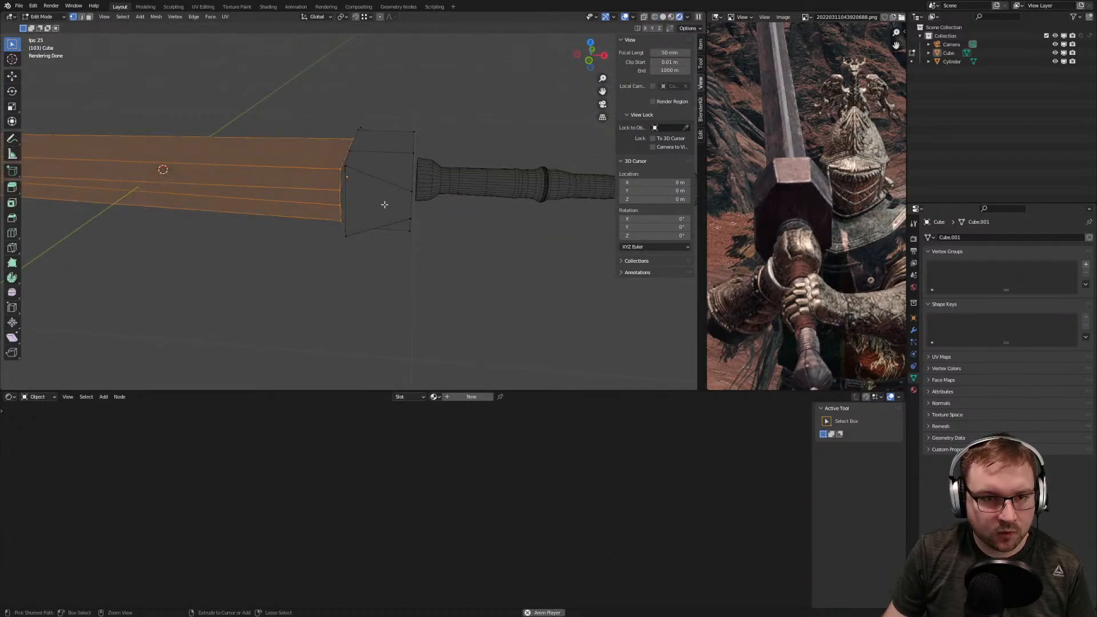
Undo the earlier edits to the blade's vertices around the guard joint
key("ctrl+z")
key("ctrl+z")
key("ctrl+z")
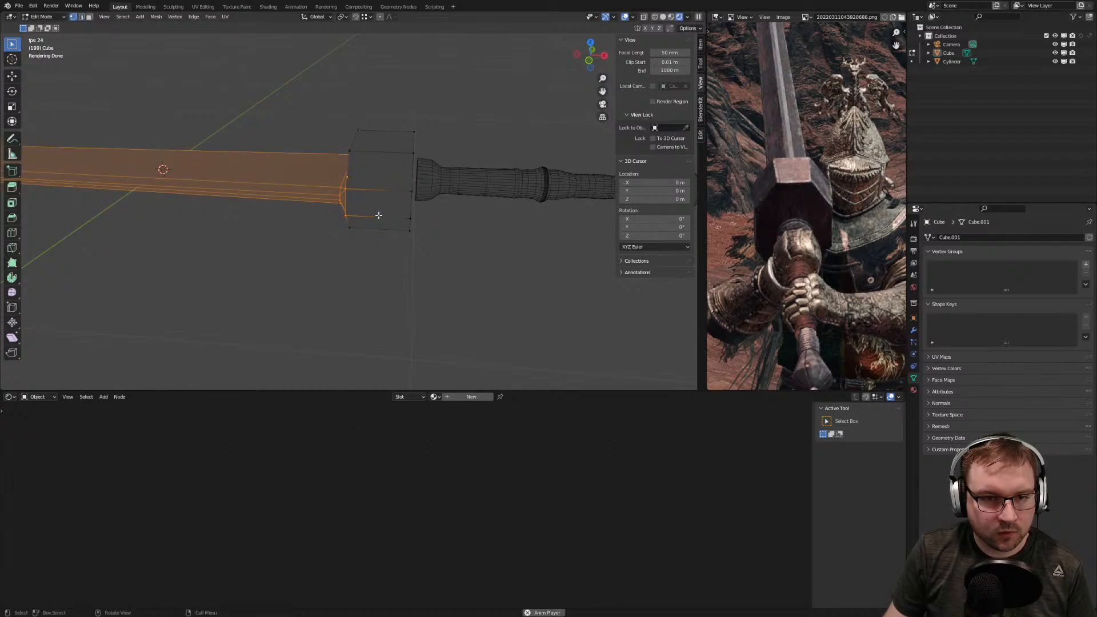
key("ctrl+z")
middle_click_drag(372, 215, 444, 206)
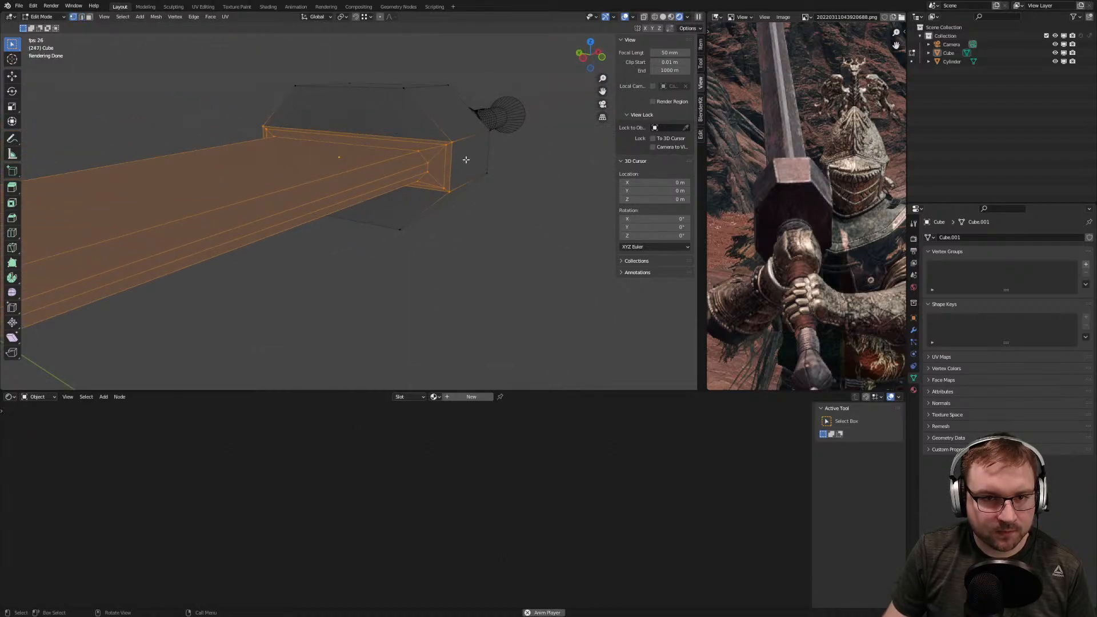
Remove the guard's corner vertices on both sides from the blade's vertex selection
key("ctrl+z")
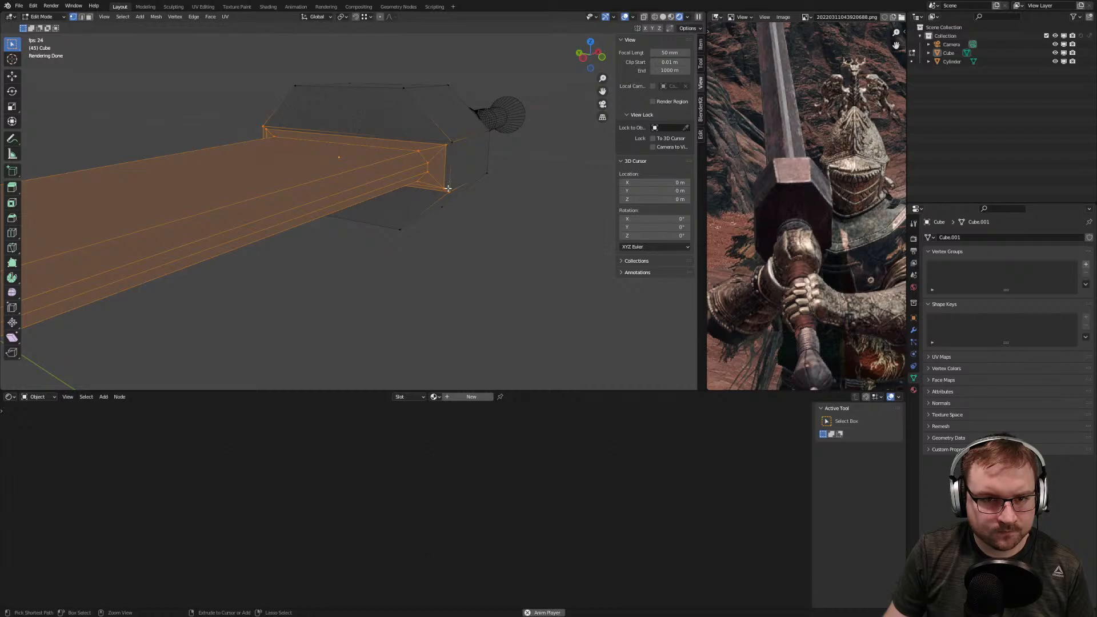
middle_click_drag(444, 203, 227, 143)
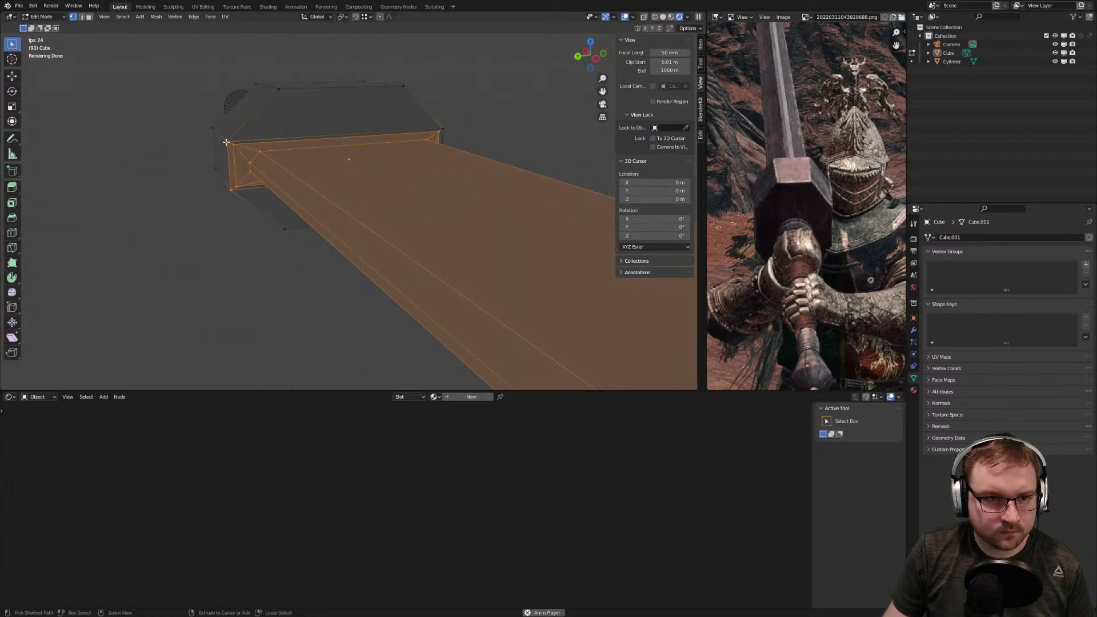
left_click_drag(225, 141, 229, 147, "ctrl")
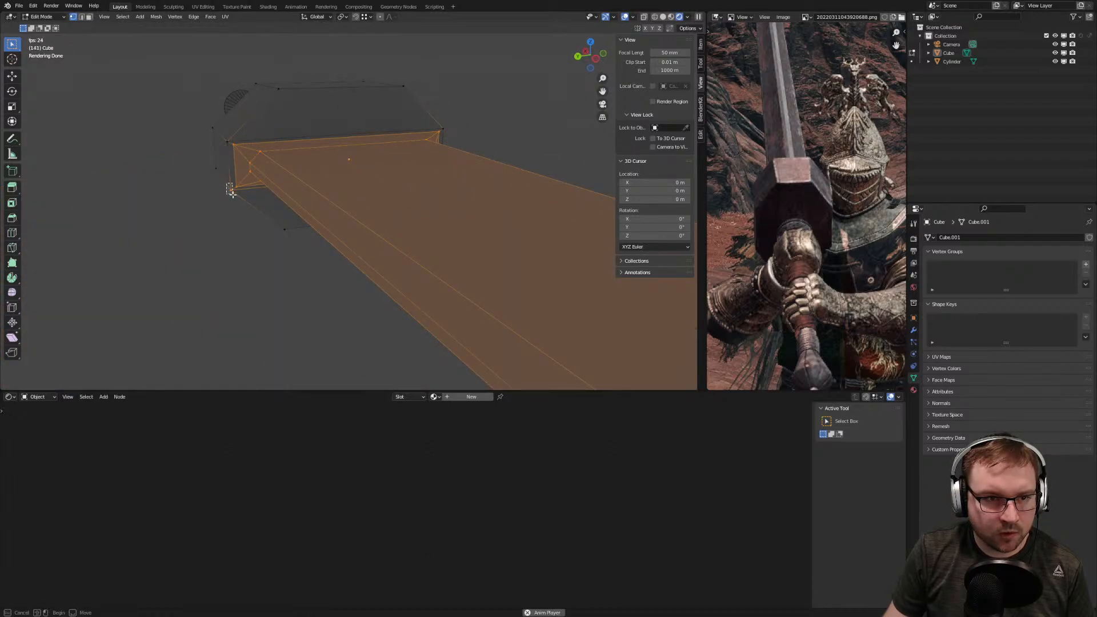
middle_click_drag(257, 175, 334, 186)
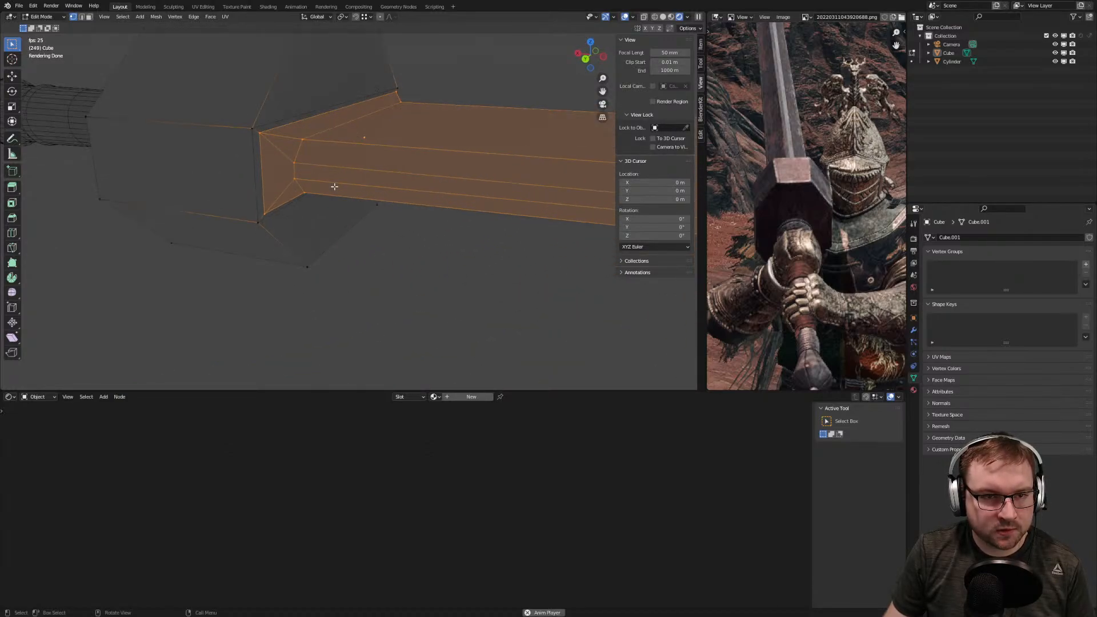
Select the faces connecting the blade's base to the guard all around the joint and delete them
left_click(262, 133)
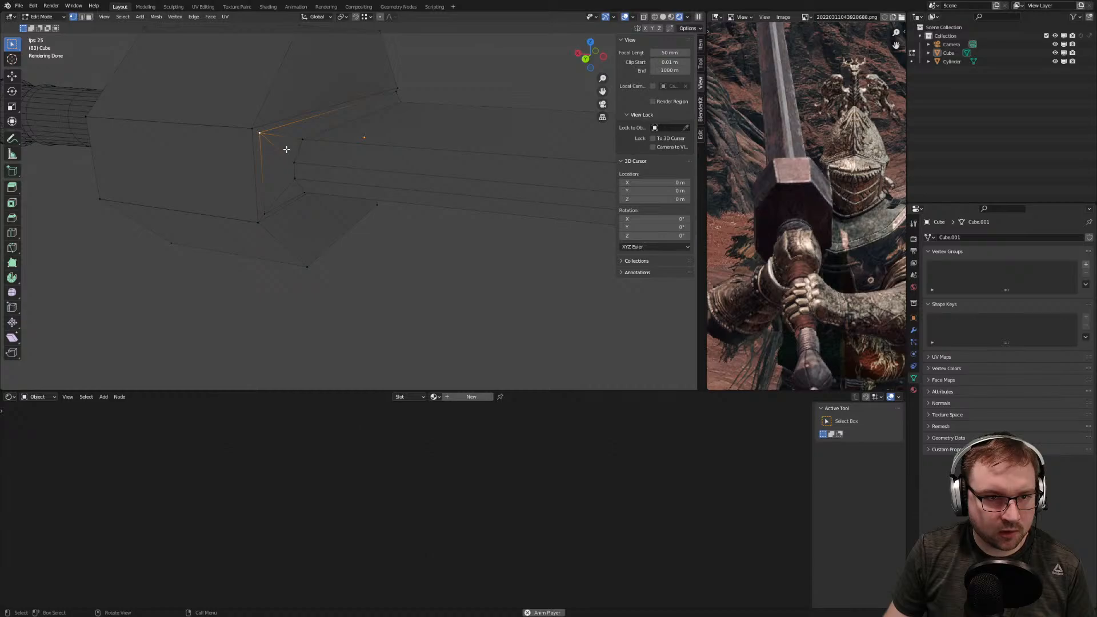
left_click(284, 148)
left_click(290, 166, "shift")
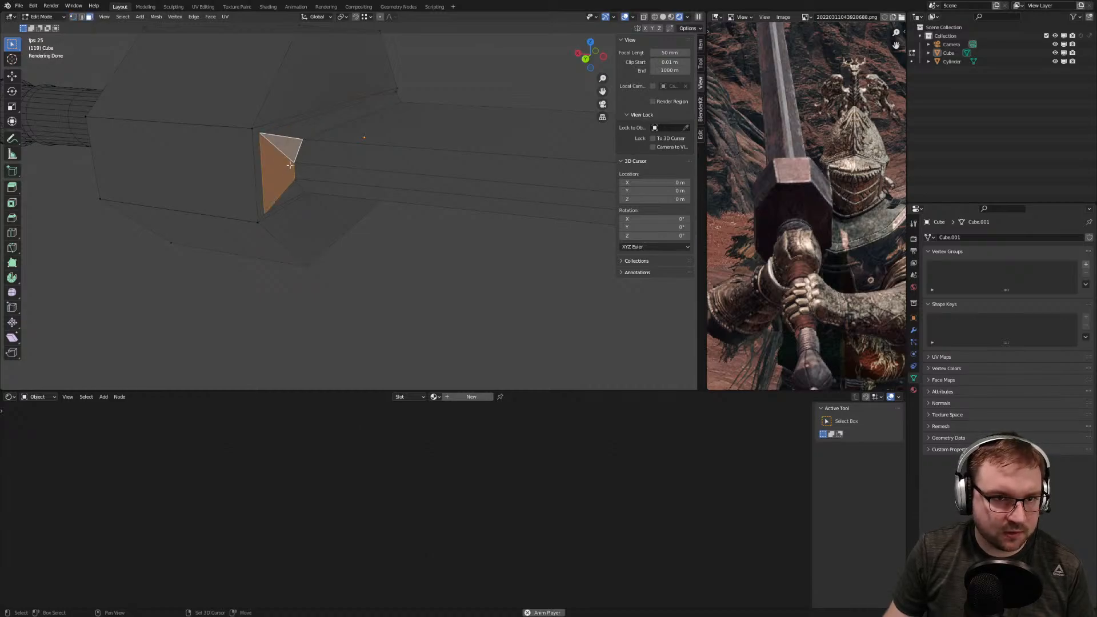
left_click(303, 131, "shift")
left_click(289, 196, "shift")
middle_click_drag(290, 196, 362, 191)
middle_click_drag(432, 125, 422, 166)
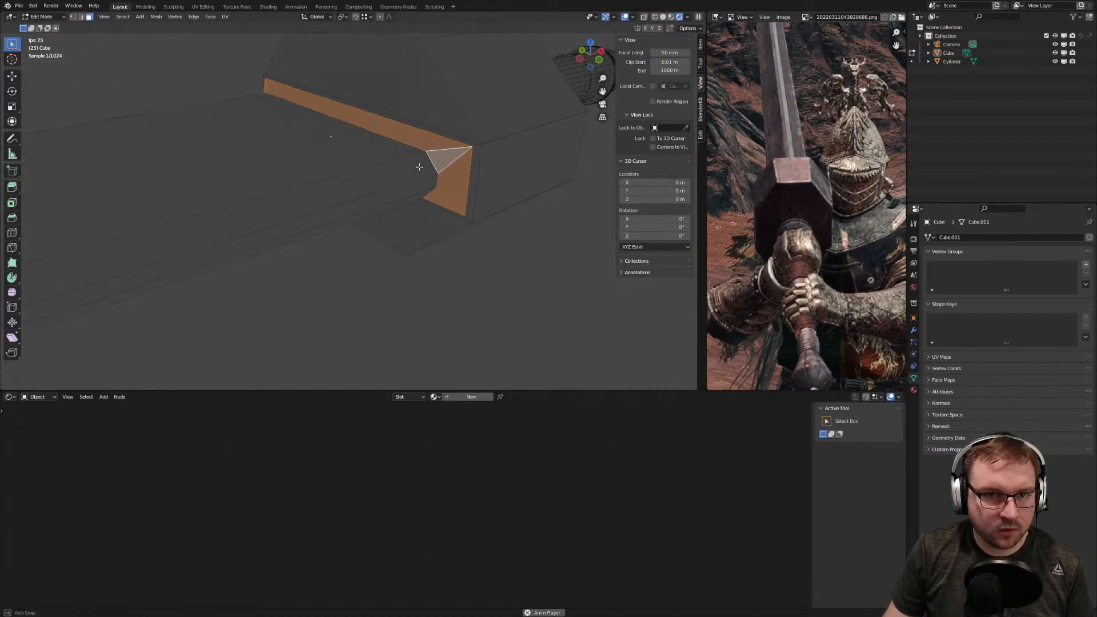
key("x")
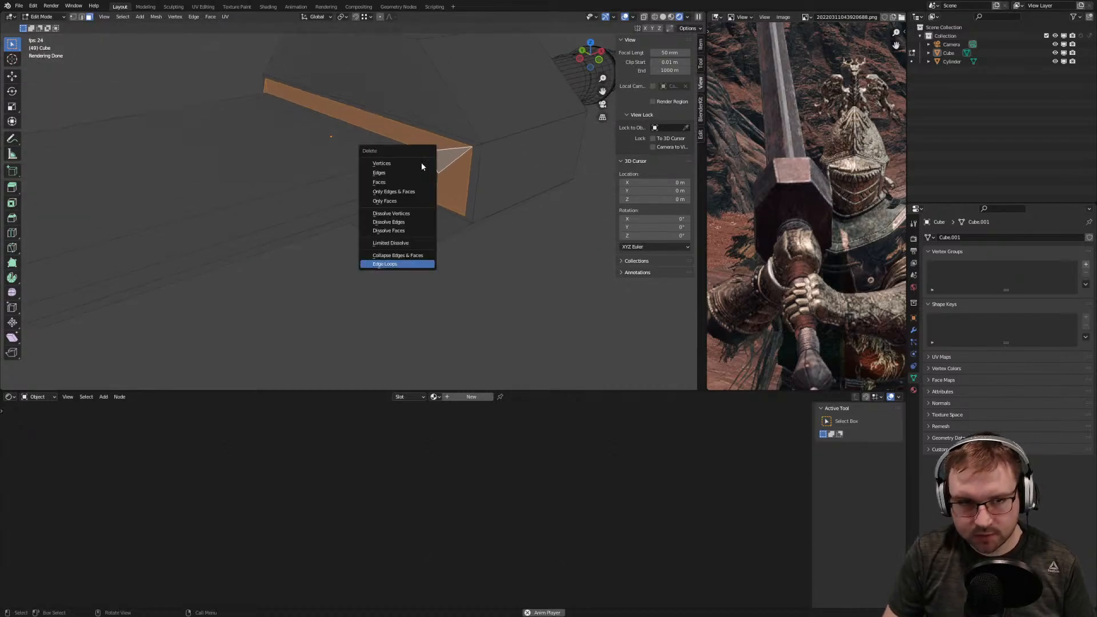
left_click(394, 182)
Select all of the blade's linked geometry and separate it from the guard into its own object
middle_click_drag(434, 188, 421, 193)
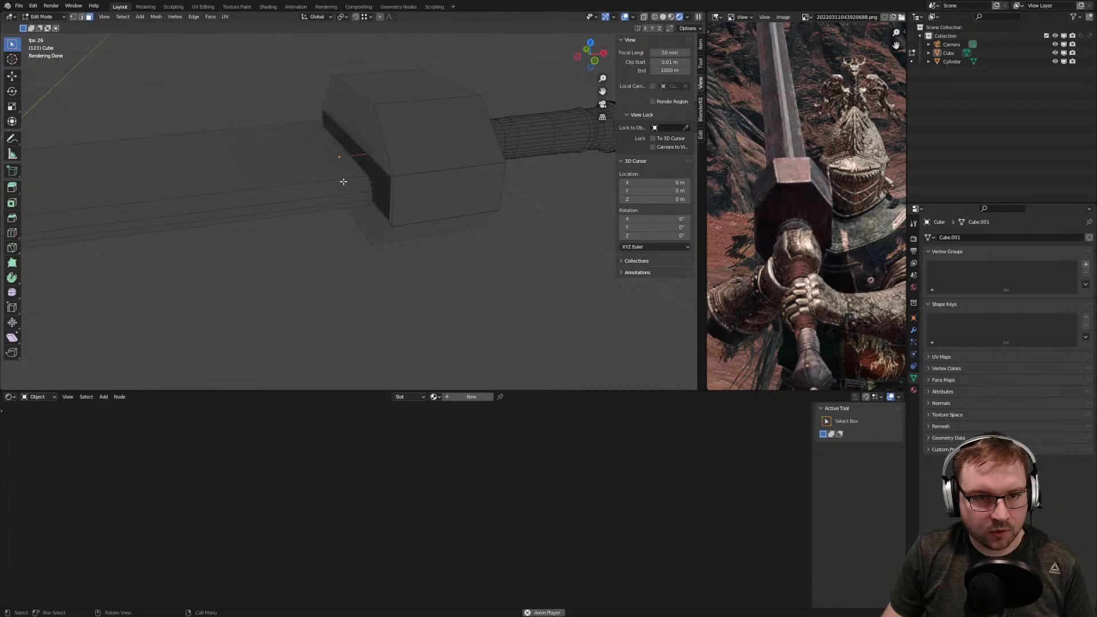
key("Tab")
key("Tab")
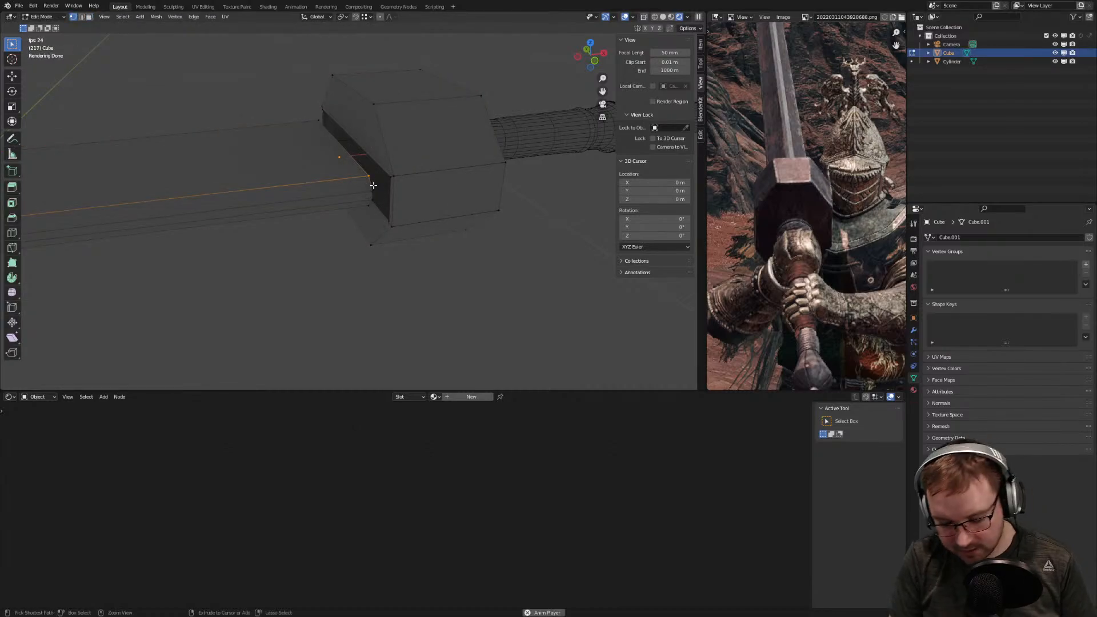
key("ctrl+l")
key("p")
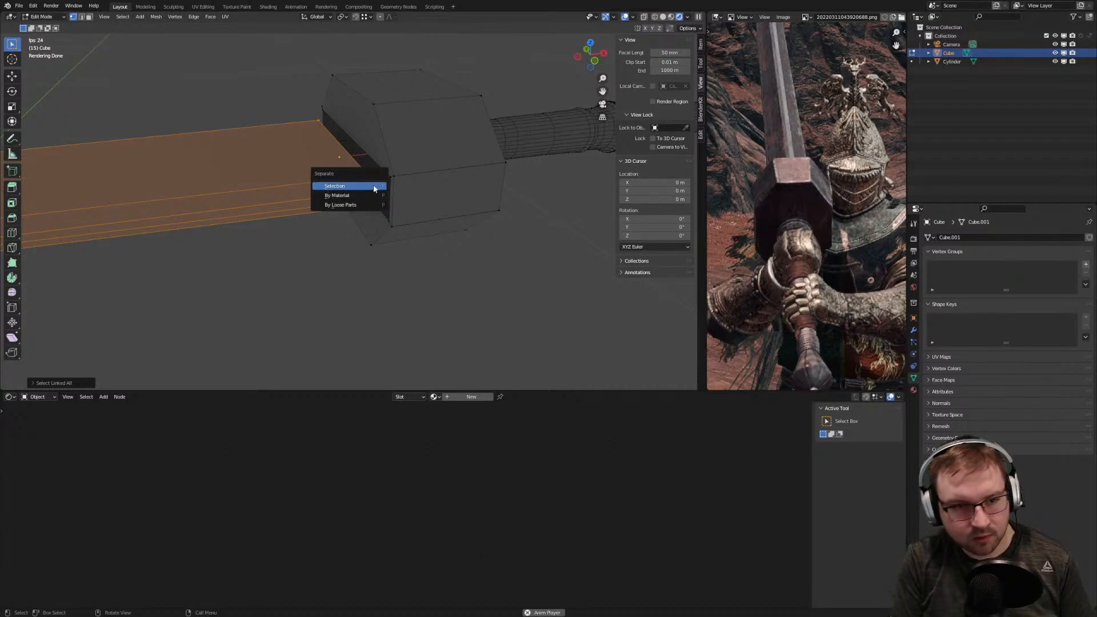
left_click(374, 189)
key("Tab")
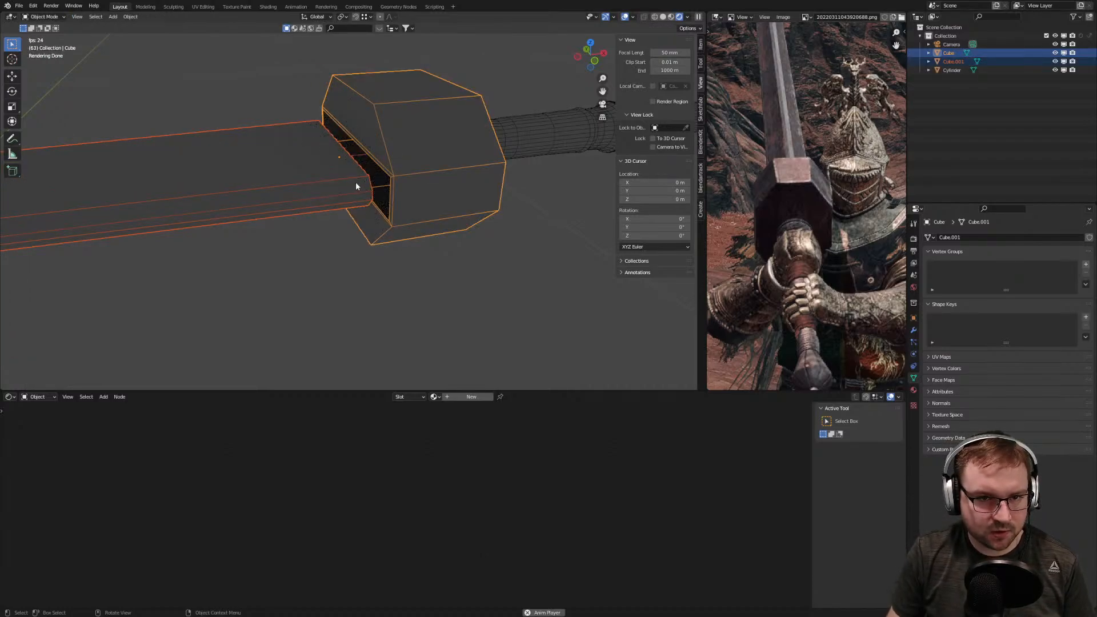
Edit blade and guard together, select the whole blade, and move it along the global X axis against the guard
left_click(355, 184)
key("KP_7")
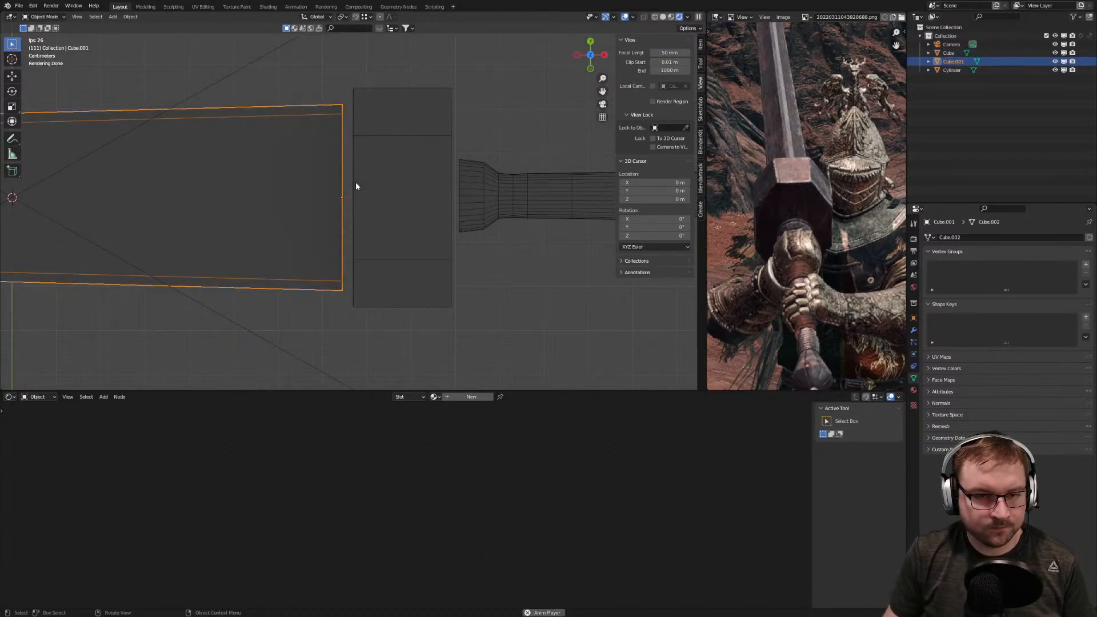
key("KP_1")
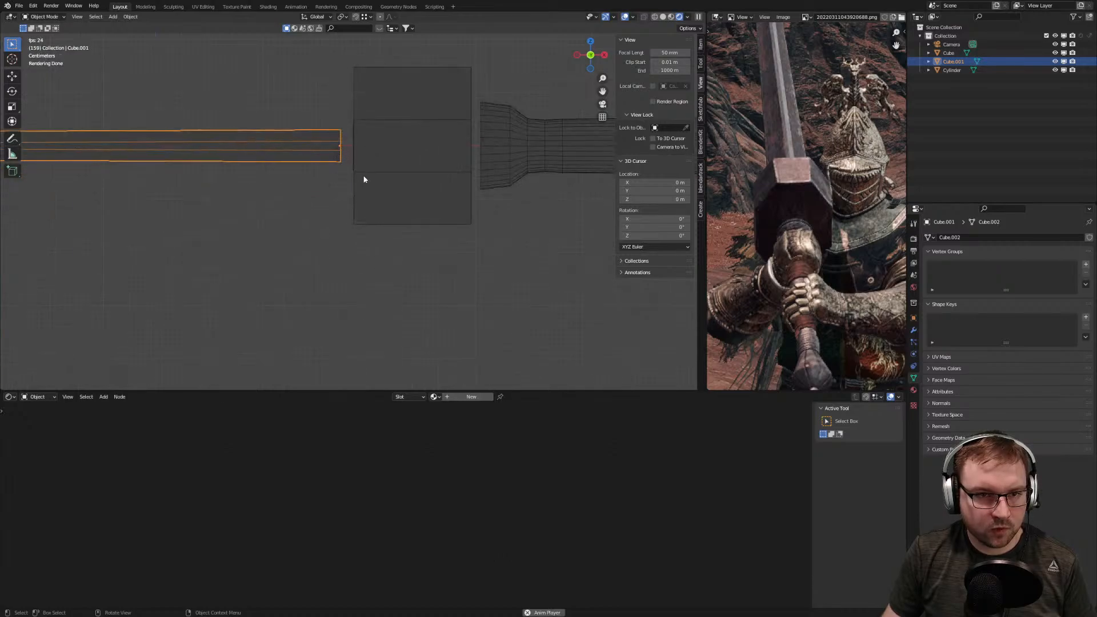
left_click(377, 190, "shift")
key("Tab")
key("KP_Decimal")
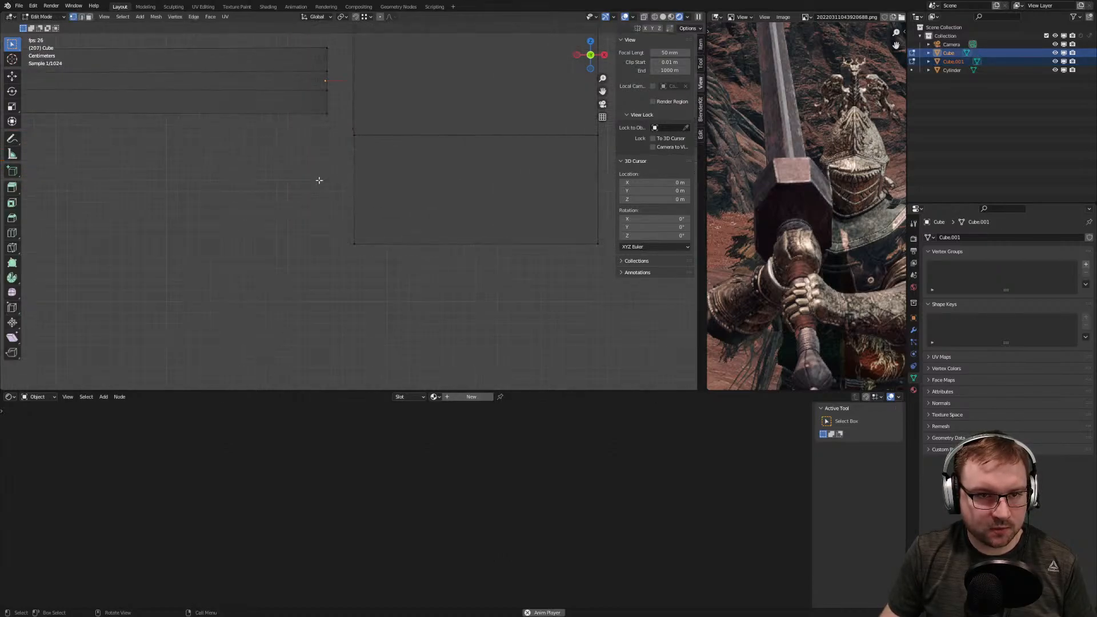
left_click_drag(372, 137, 406, 241)
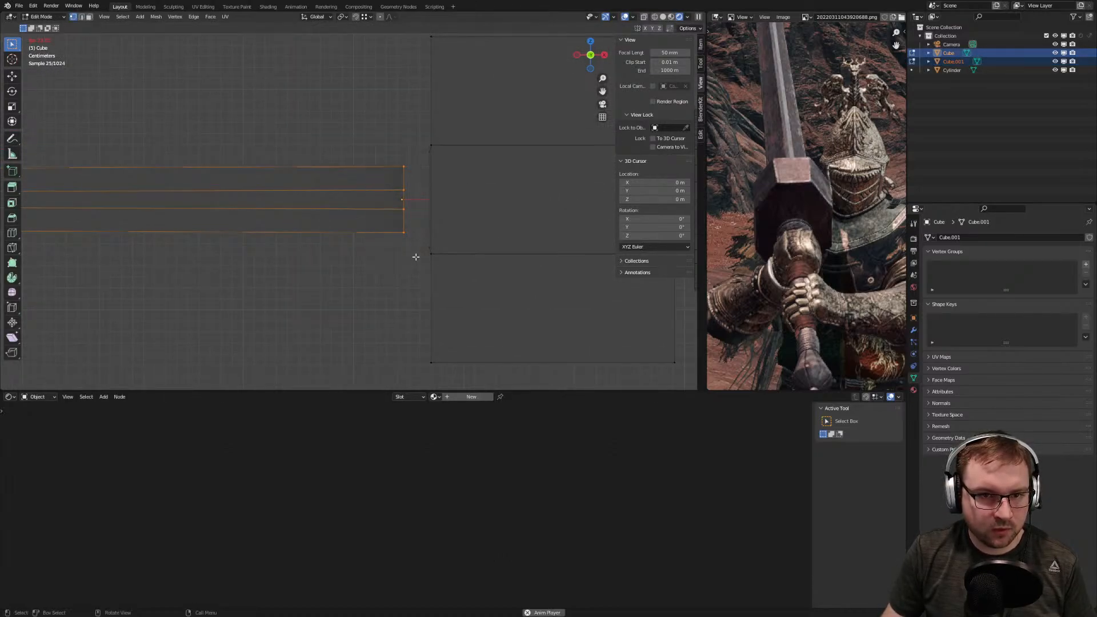
key("g")
key("x")
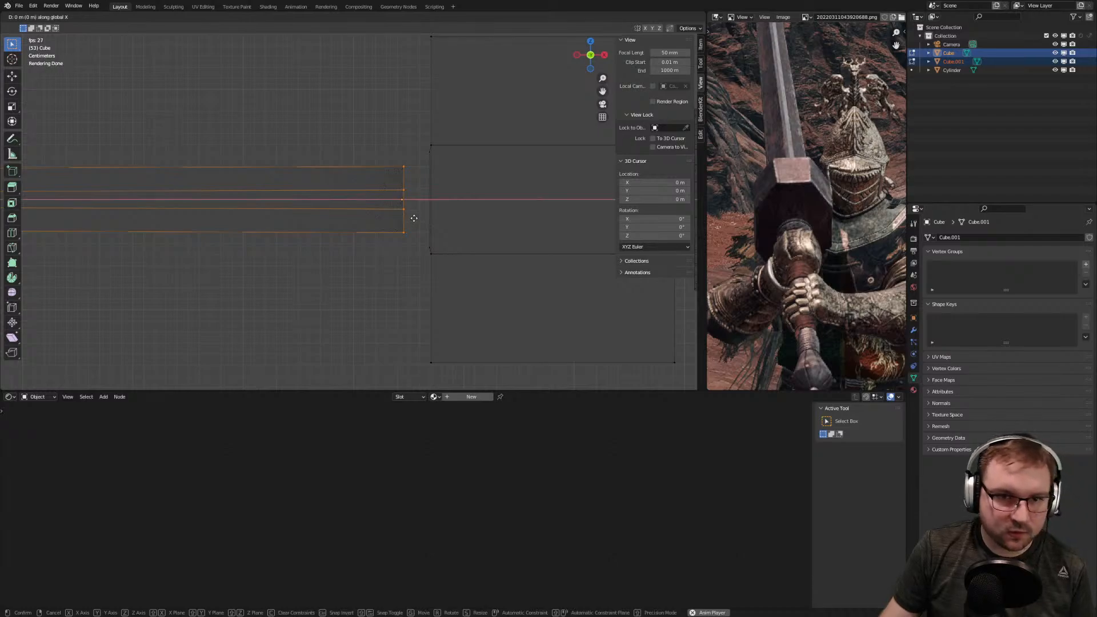
left_click(441, 166)
Select the boundary edge loop of the guard's open side, fill it with a face, and leave mesh editing
mouse_move(387, 183)
middle_mouse_down()
mouse_move(422, 226)
mouse_move(499, 211)
mouse_move(387, 206)
mouse_move(335, 218)
mouse_move(451, 238)
mouse_move(382, 203)
middle_mouse_up()
scroll(387, 206, "up", 2)
scroll(413, 233, "up", 3)
left_click(334, 187)
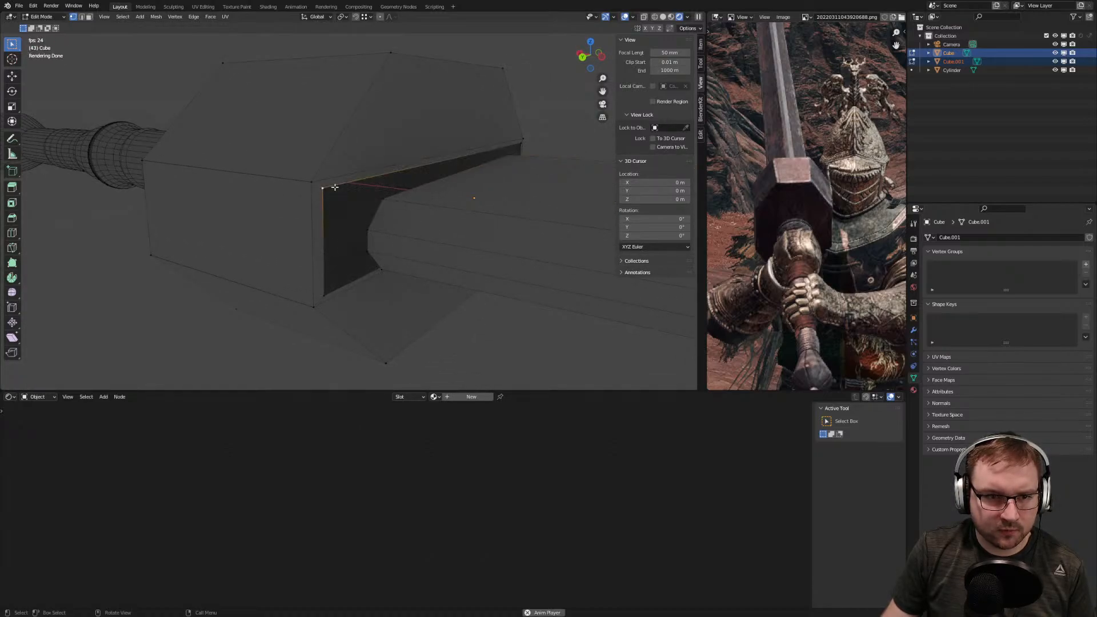
left_click(334, 187, "alt")
key("f")
key("Tab")
Select only the blade object and scale it up along the global Z axis to thicken it
middle_click_drag(334, 187, 360, 209)
key("KP_1")
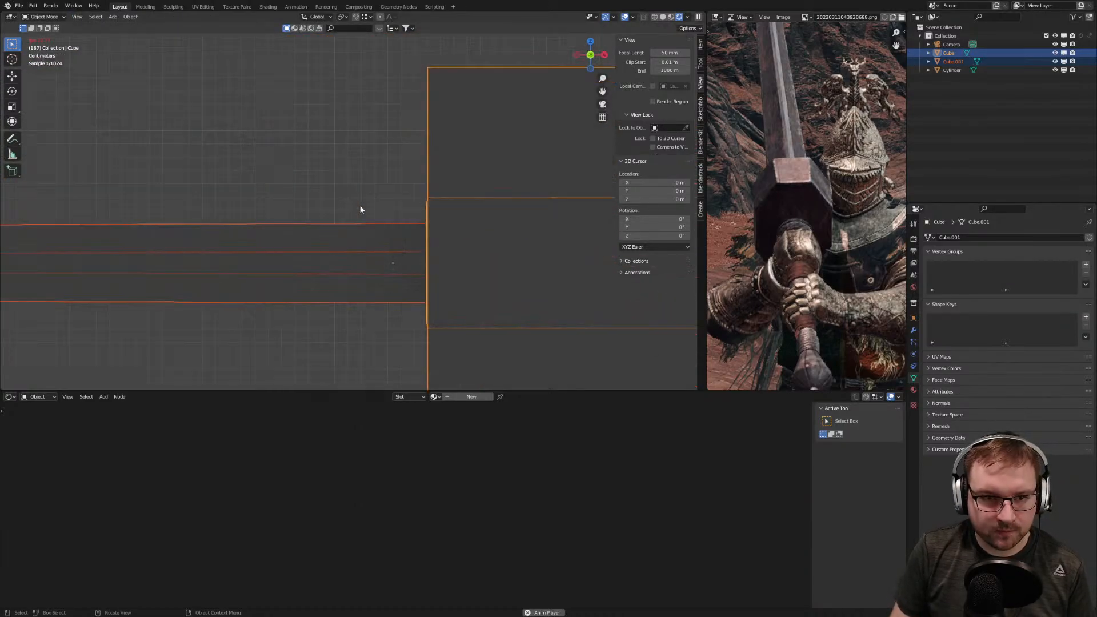
left_click(360, 240)
scroll(360, 240, "down", 4)
scroll(361, 240, "down", 3)
middle_click_drag(336, 231, 422, 250, "shift")
scroll(362, 238, "down", 3)
key("s")
key("z")
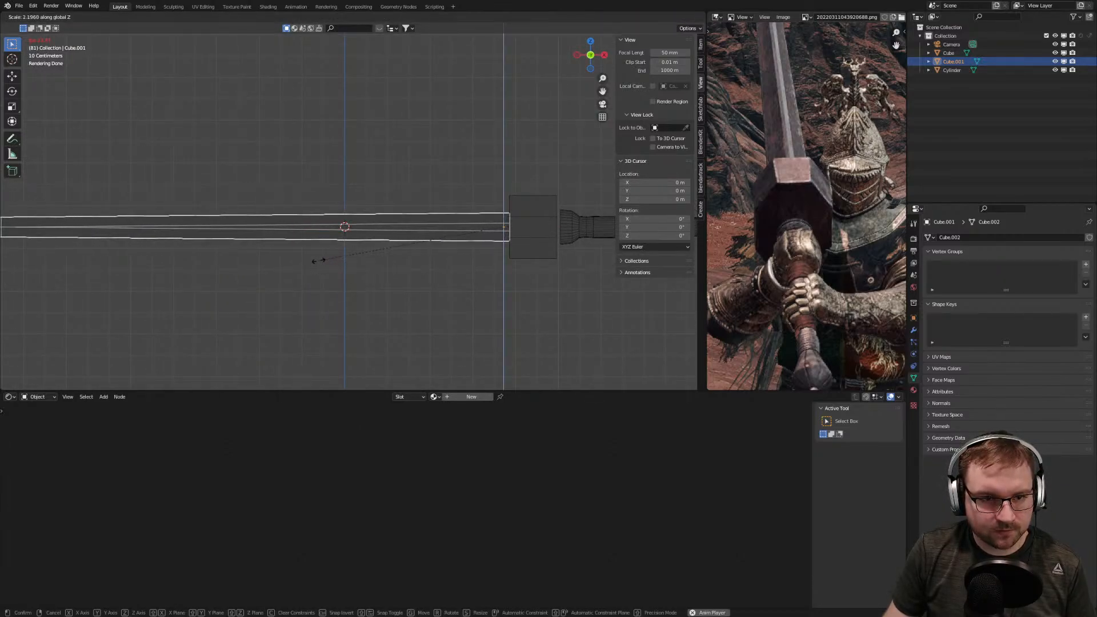
left_click(251, 262)
Open the blade for mesh editing and compare its tip with the full sword in the reference image
scroll(242, 267, "down", 3)
middle_click_drag(243, 267, 330, 257, "shift")
key("Tab")
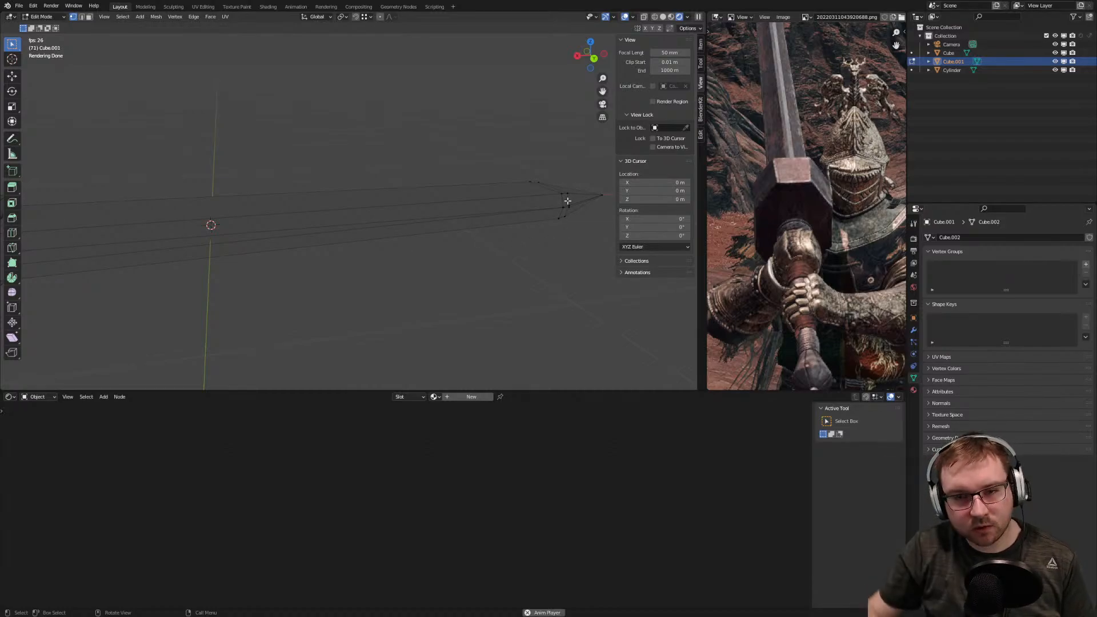
scroll(762, 151, "down", 2)
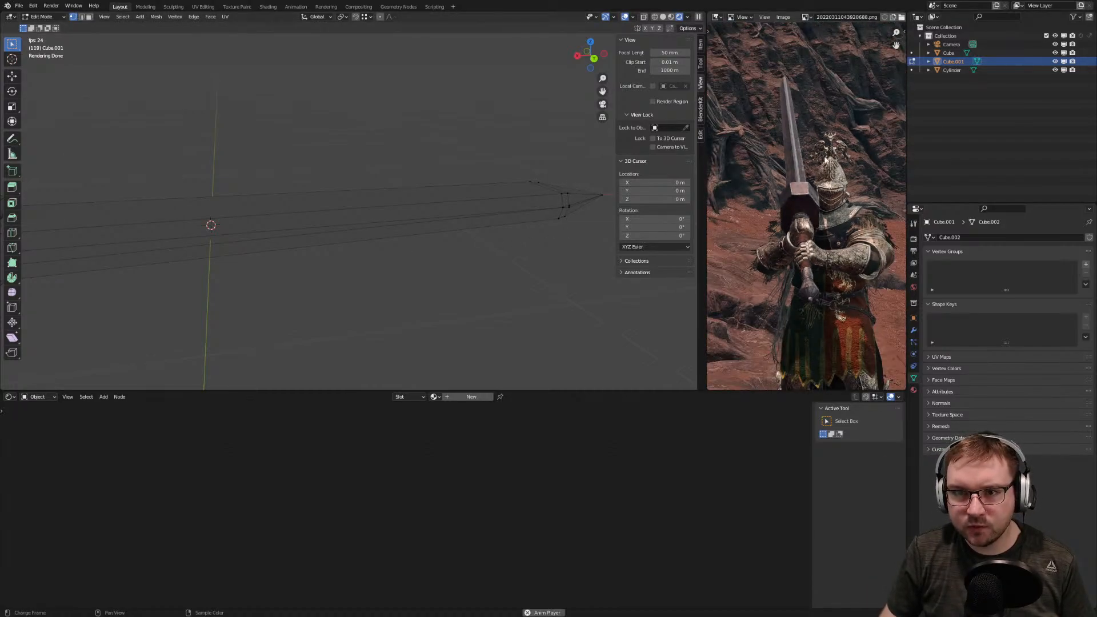
Switch to File Explorer, go to the Screenshots folder, and view the greatsword screenshot 20220317091211853.png
key("super")
left_click(179, 608)
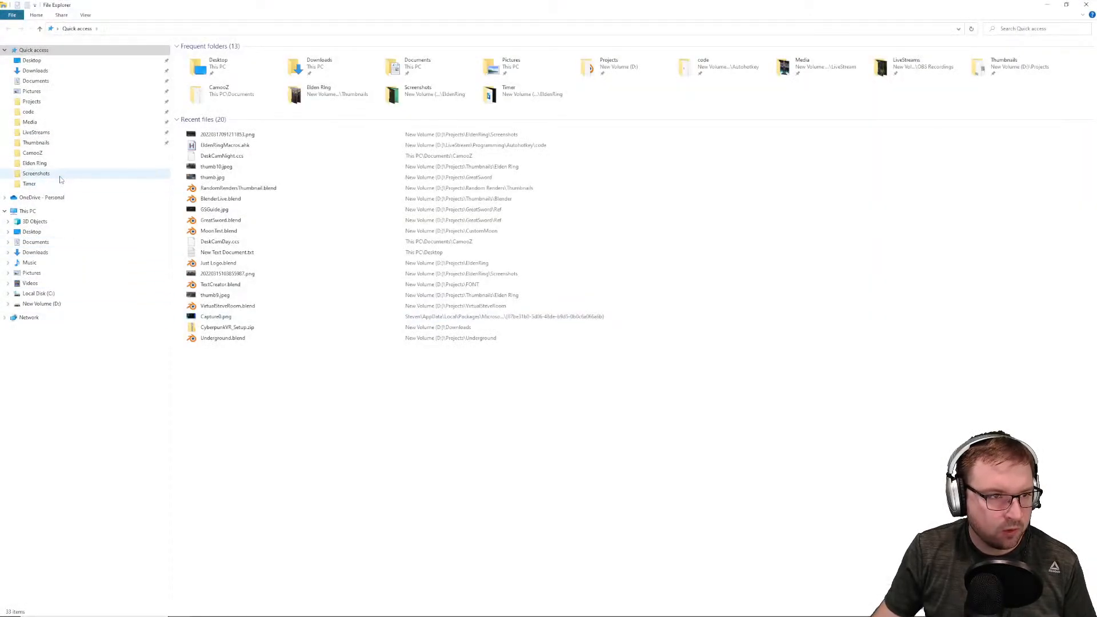
left_click(60, 177)
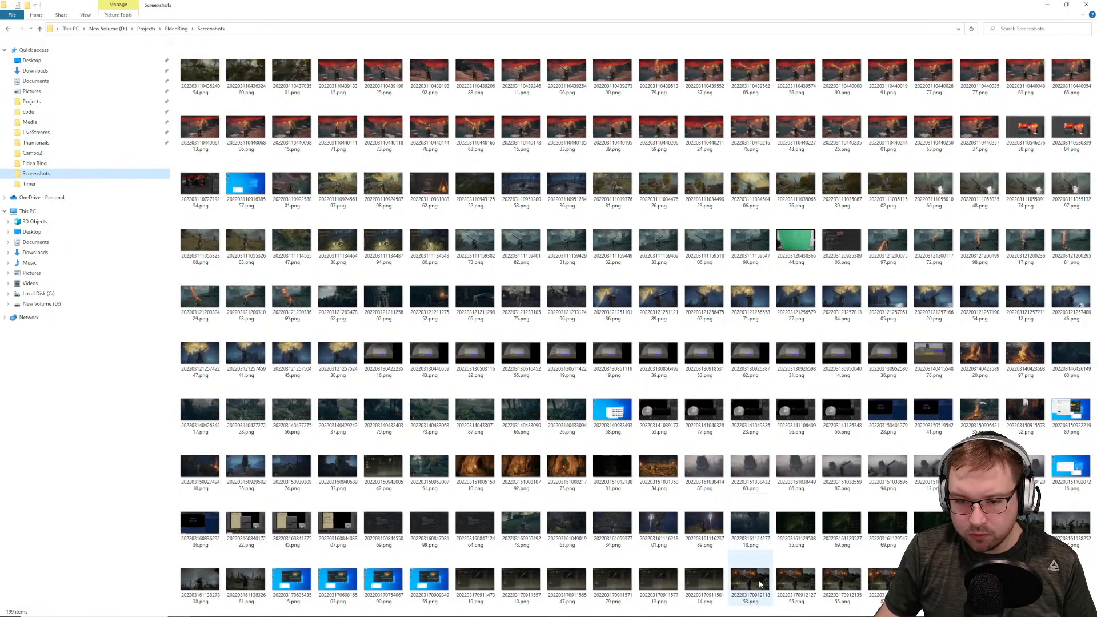
double_click(758, 578)
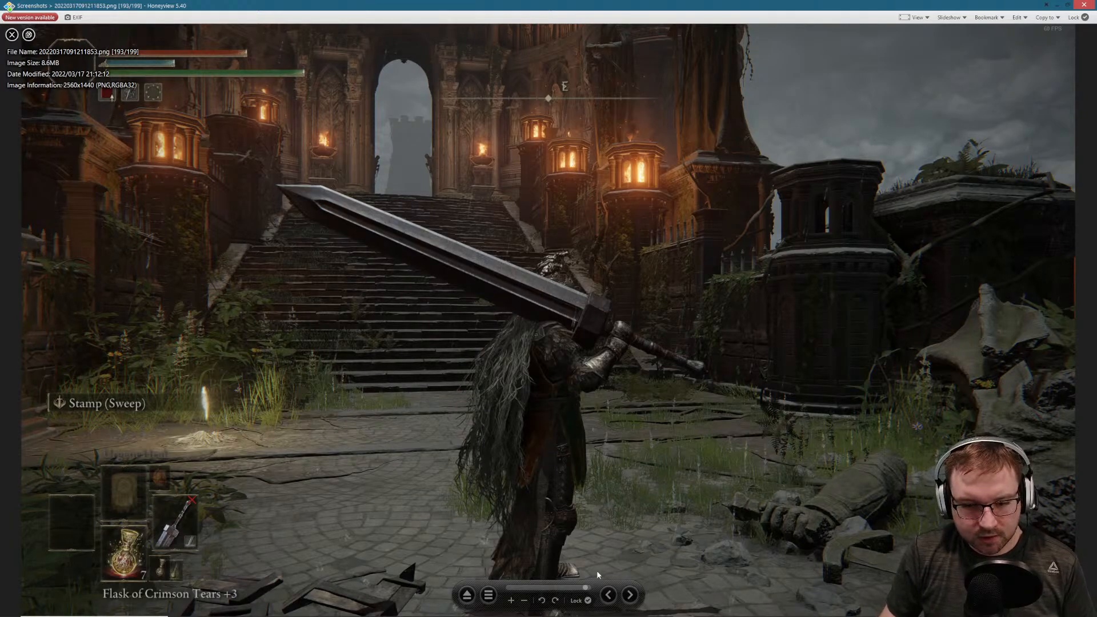
Browse the screenshots to 20220312120029581.png, showing the upright flaming greatsword, and reveal that file in its folder
left_click_drag(585, 587, 544, 596)
scroll(583, 490, "down", 1)
scroll(583, 490, "up", 4)
scroll(583, 492, "up", 3)
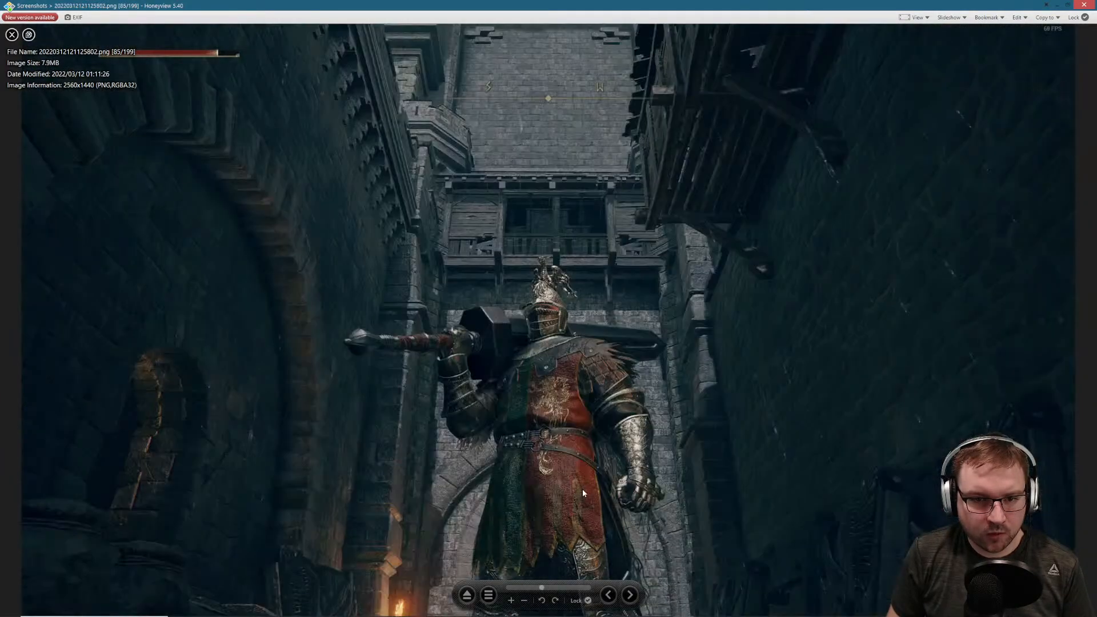
scroll(583, 492, "up", 3)
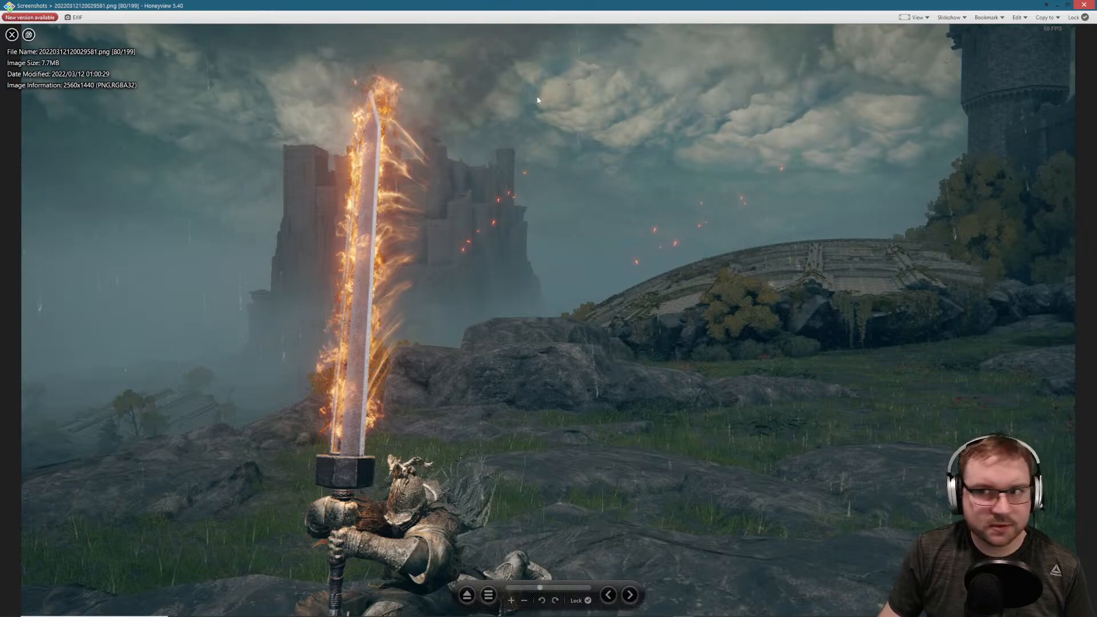
right_click(966, 64)
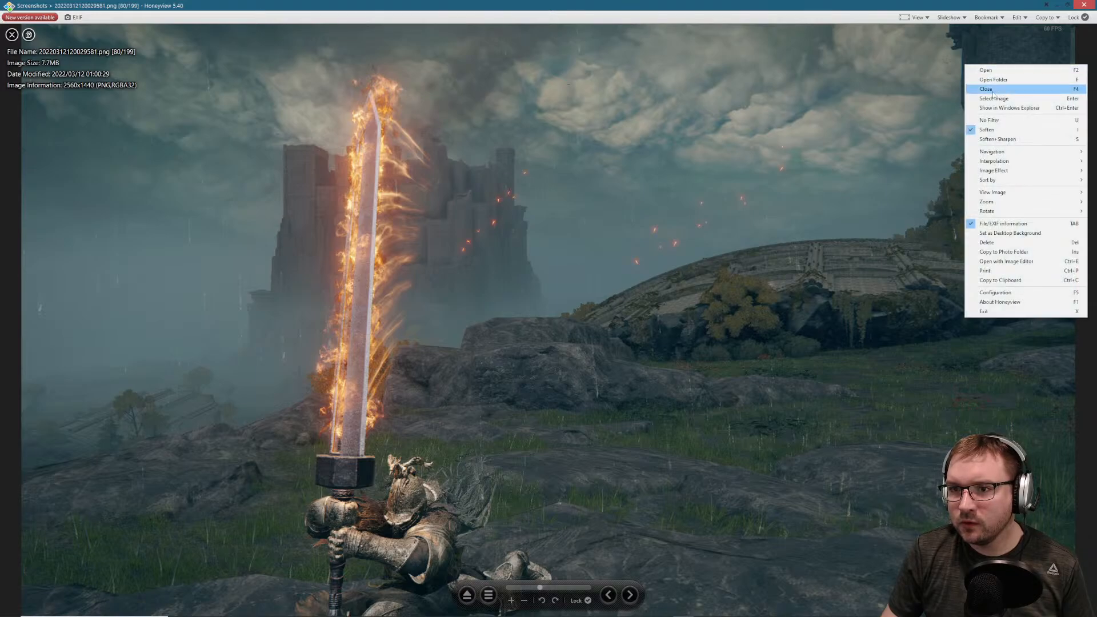
left_click(1004, 108)
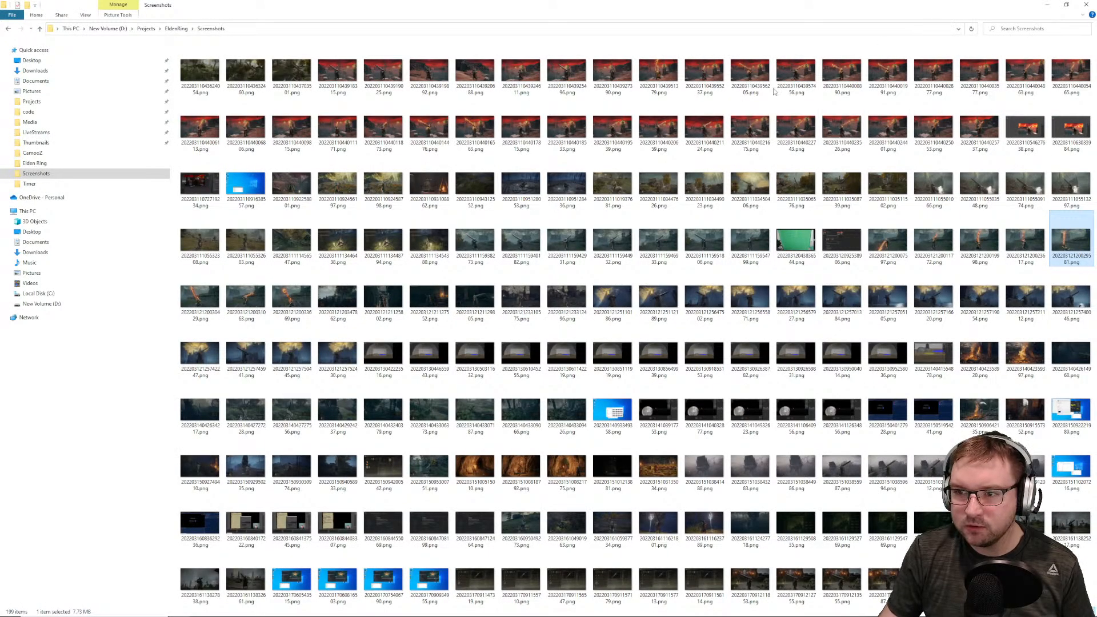
Load 20220312120029581.png from the folder window into Blender's Image Editor as the reference and close the folder window
left_click_drag(841, 12, 592, 69)
left_click(1057, 5)
scroll(808, 130, "down", 10)
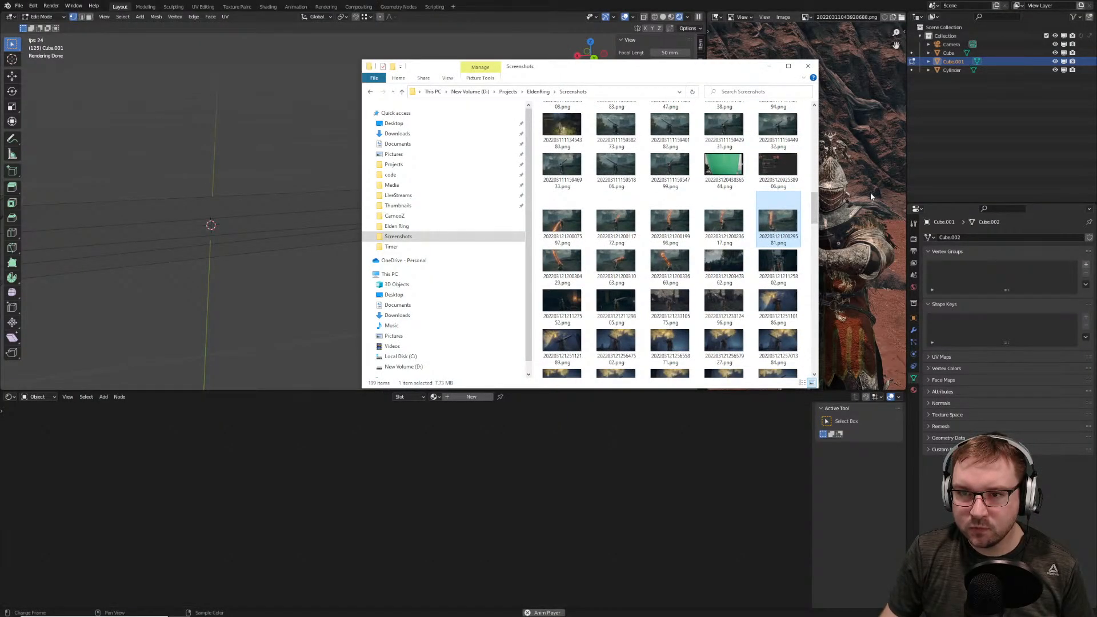
left_click_drag(871, 197, 869, 190)
left_click(807, 66)
Examine the blade's proportions and edge bevels closely in the new reference image
scroll(767, 196, "down", 5)
middle_click_drag(768, 196, 782, 198)
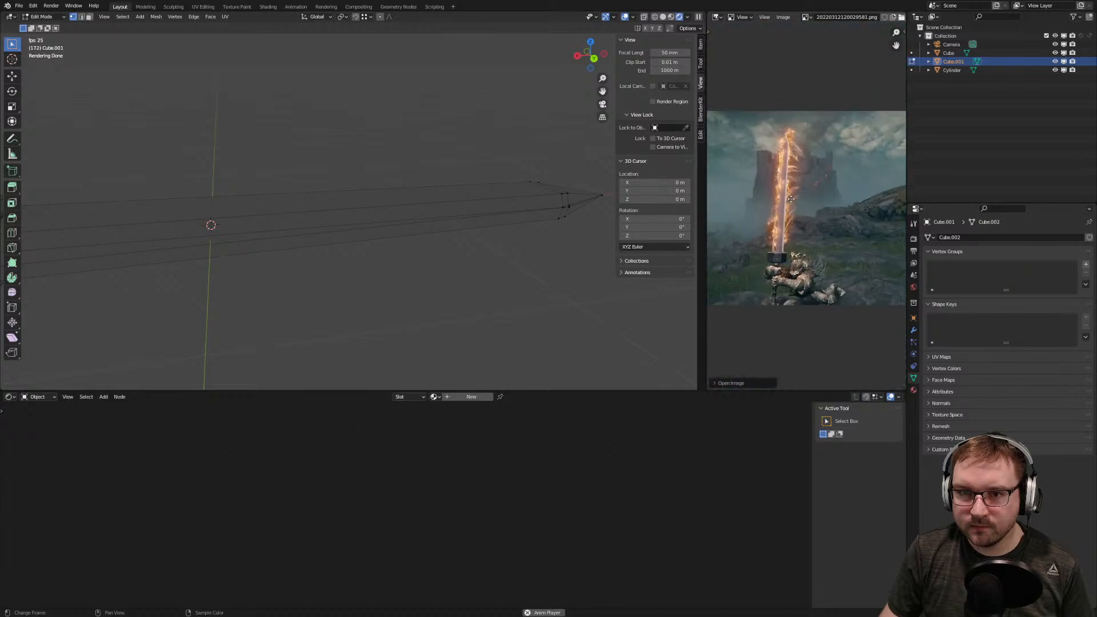
scroll(786, 189, "up", 8)
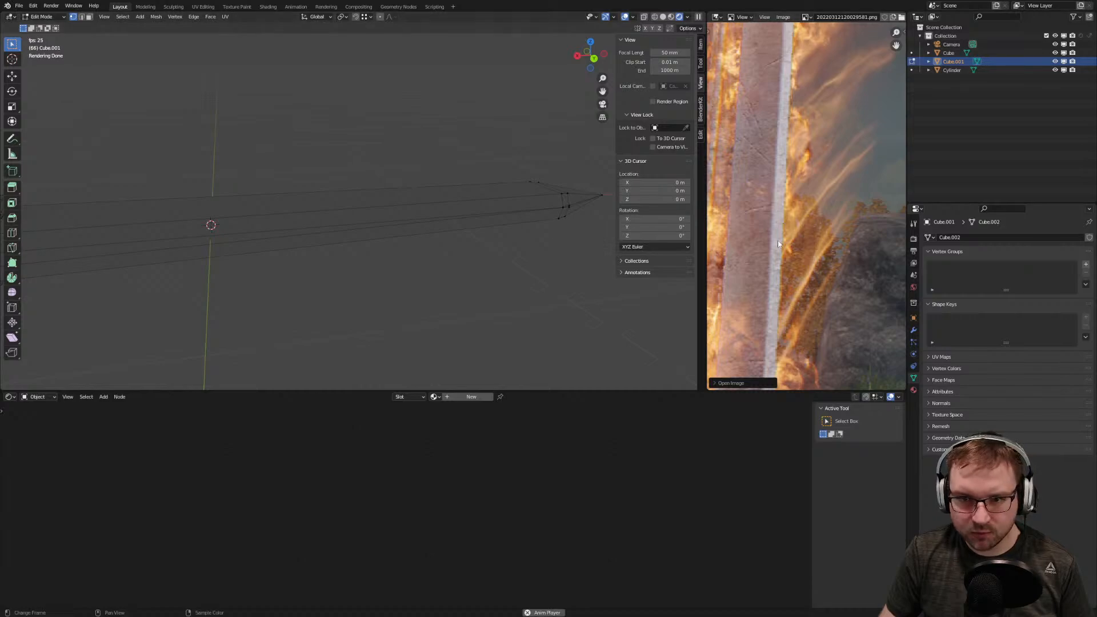
scroll(767, 250, "down", 8)
scroll(775, 261, "up", 6)
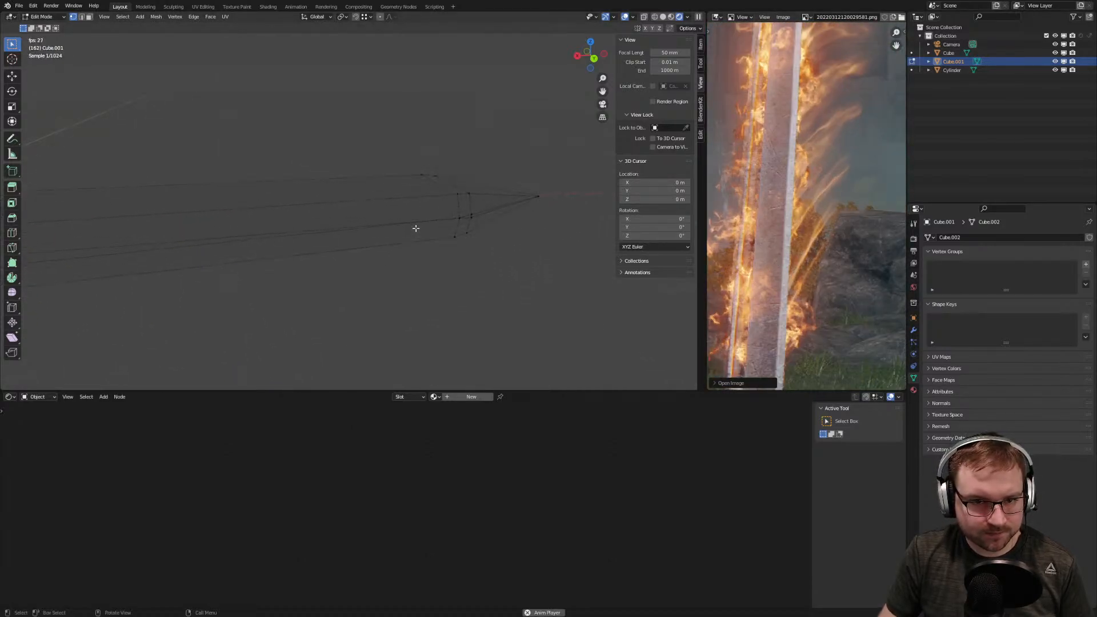
Try to delete the surplus vertex on the blade's side, just behind the tip taper
left_click(504, 226)
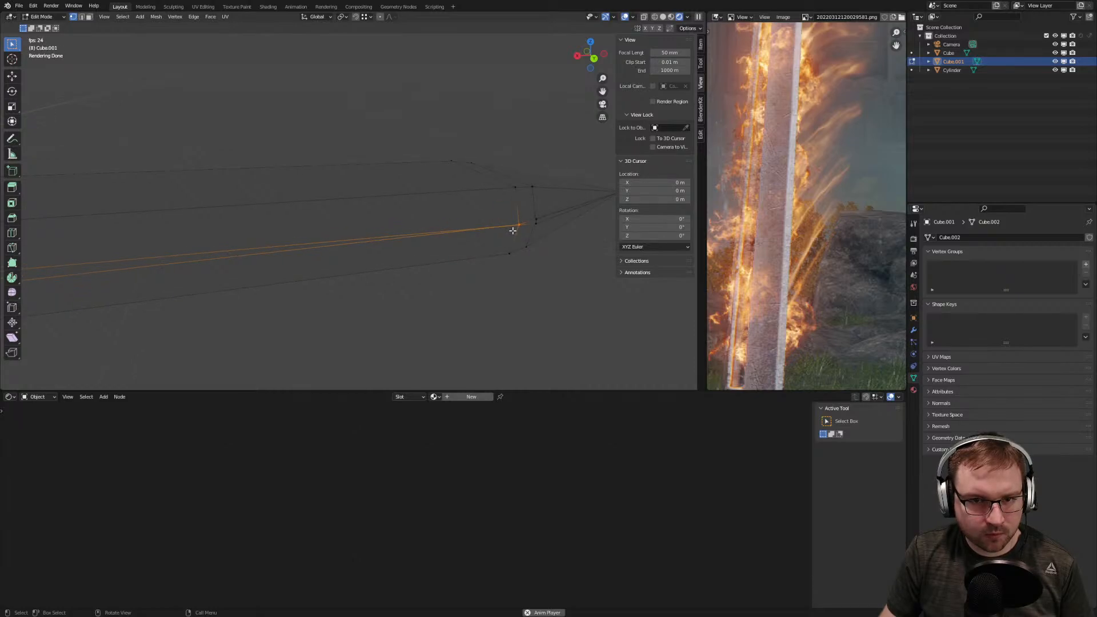
key("x")
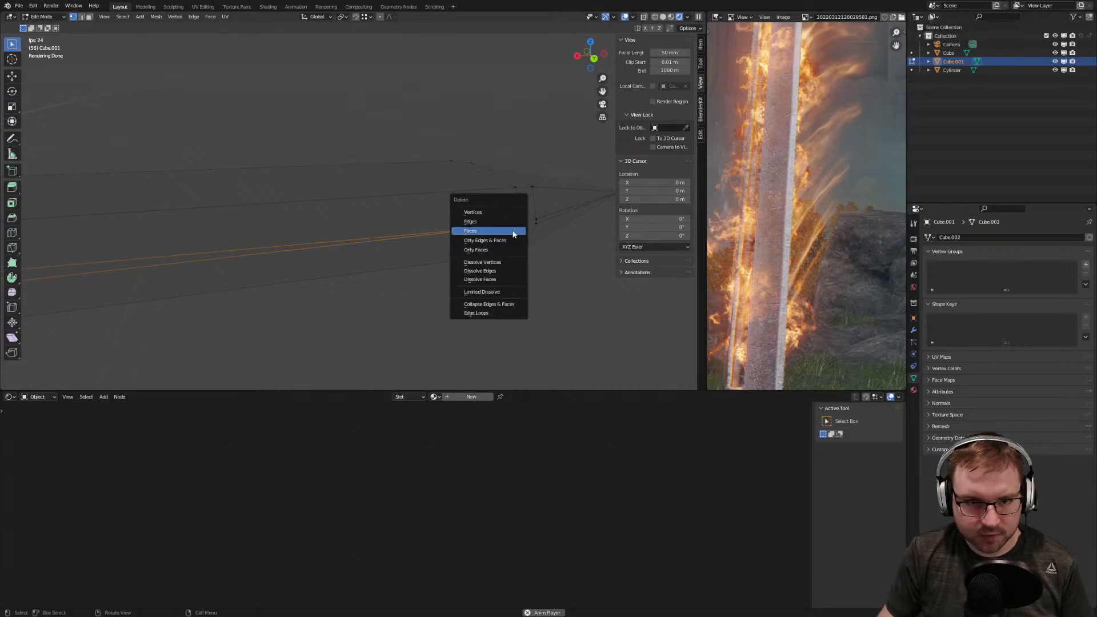
left_click(493, 216)
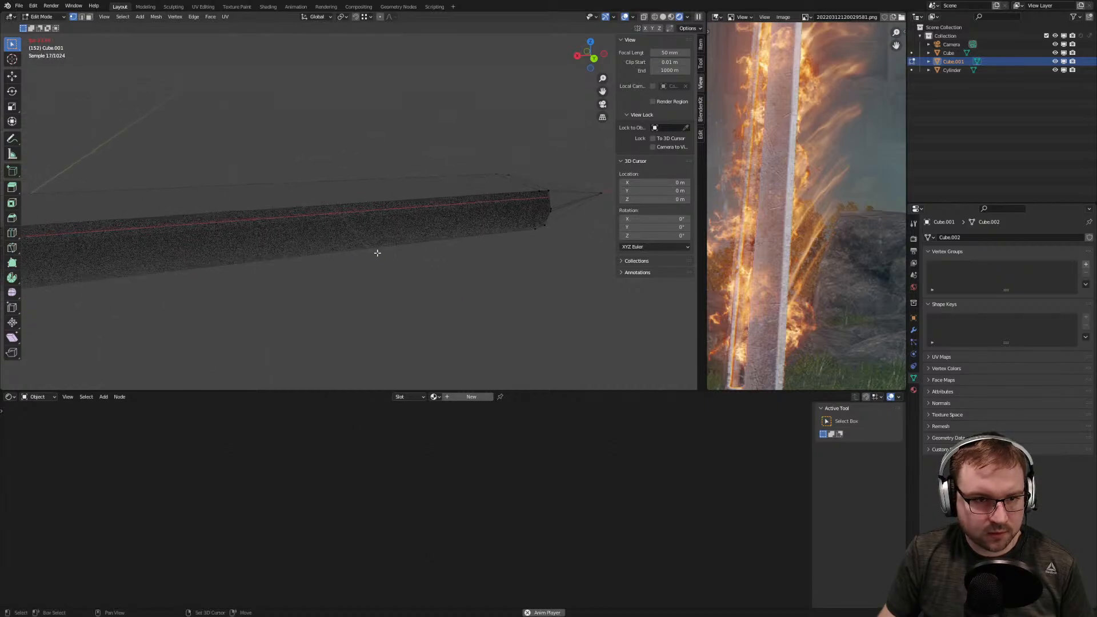
Try to rebuild the blade's long side edge by joining its guard-end vertex to the matching vertex near the tip
middle_click_drag(391, 254, 281, 271)
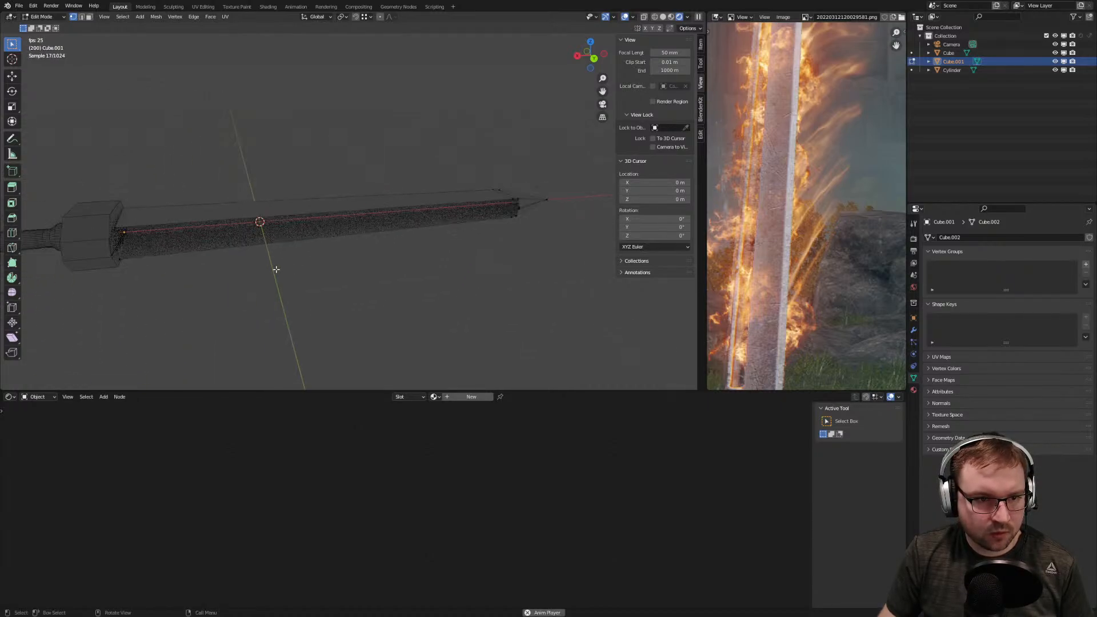
left_click(116, 240, "shift")
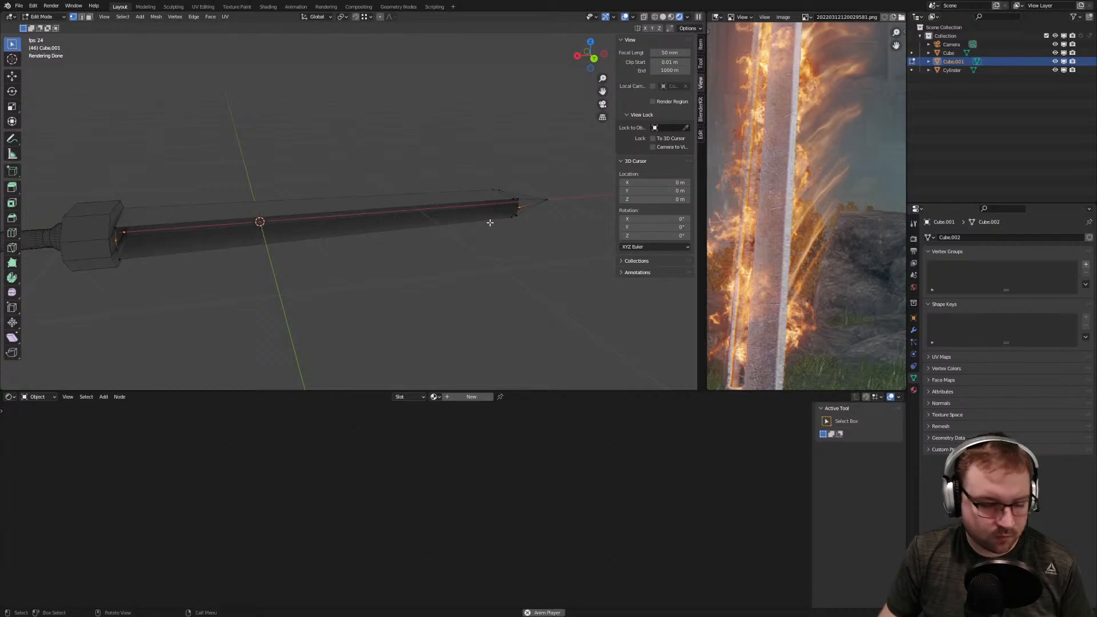
key("f")
left_click(119, 250)
scroll(518, 216, "up", 2)
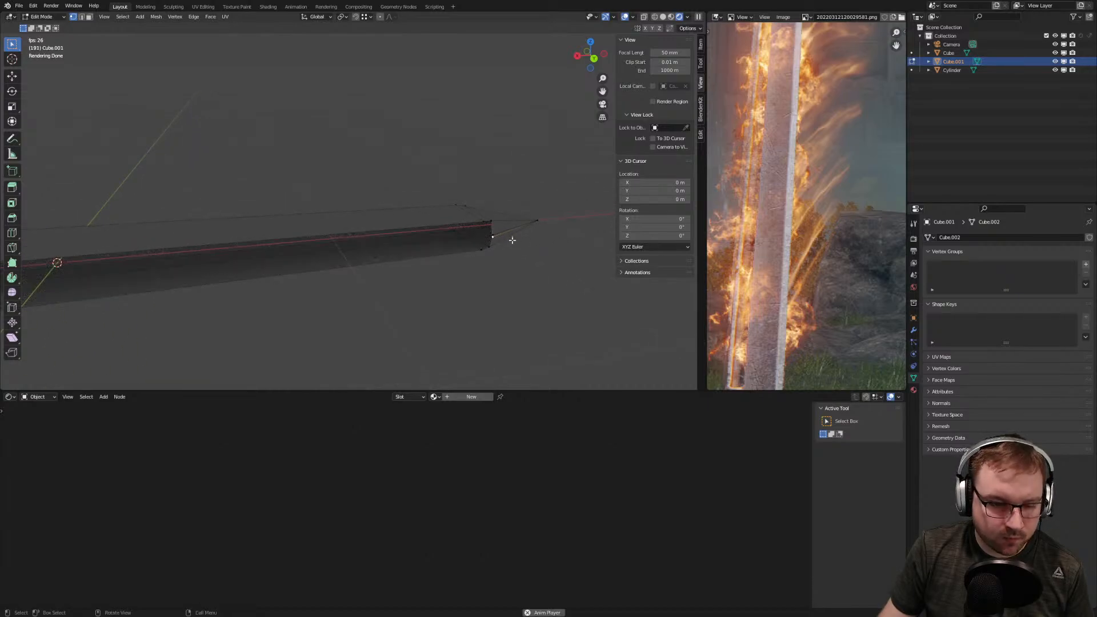
key("f")
Try to fill the open blade side with a face between two long edges, and undo that fill
scroll(464, 259, "up", 2)
scroll(516, 268, "up", 2)
middle_click_drag(519, 269, 385, 260, "shift")
key("2")
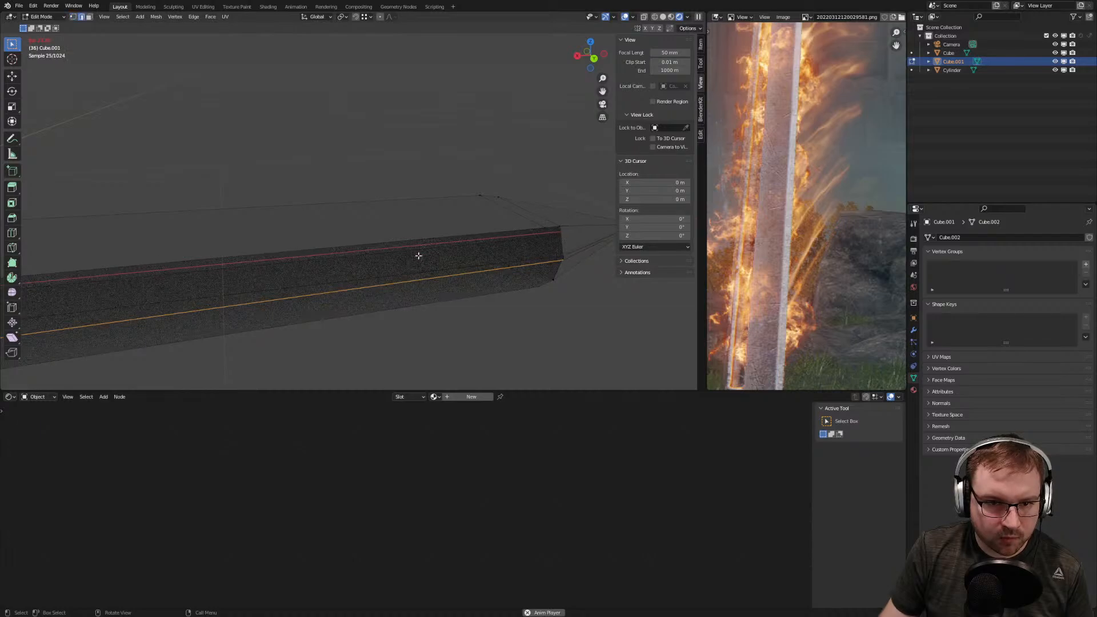
left_click(416, 243)
key("ctrl+z")
left_click(424, 239)
left_click(424, 271, "shift")
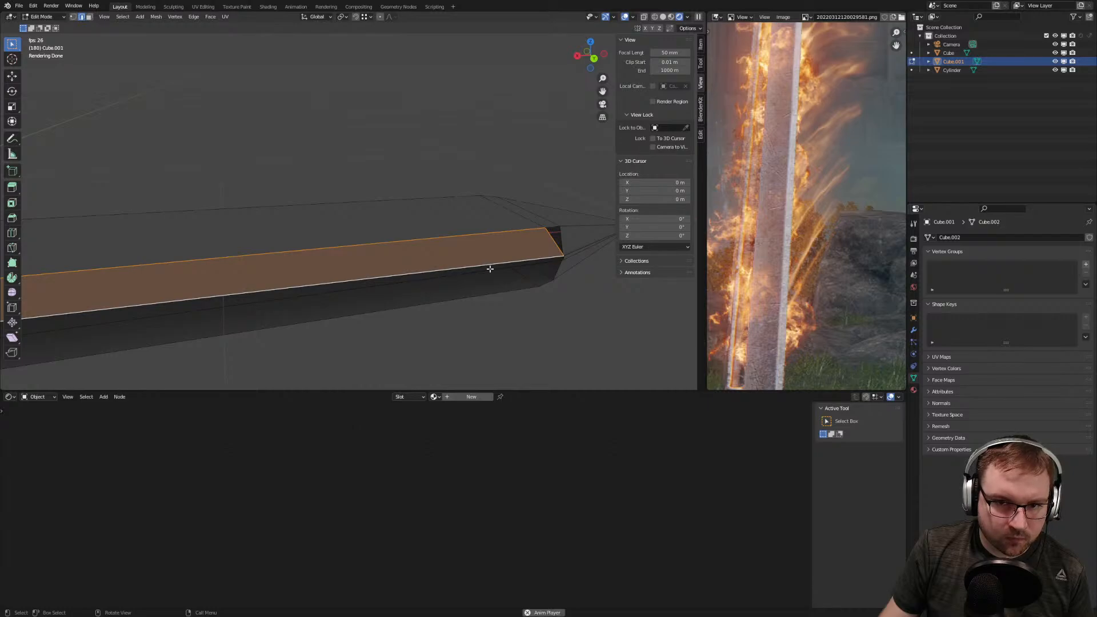
key("ctrl+z")
Fill the blade's open side with a long face using corner vertices at the guard end and near the tip
key("1")
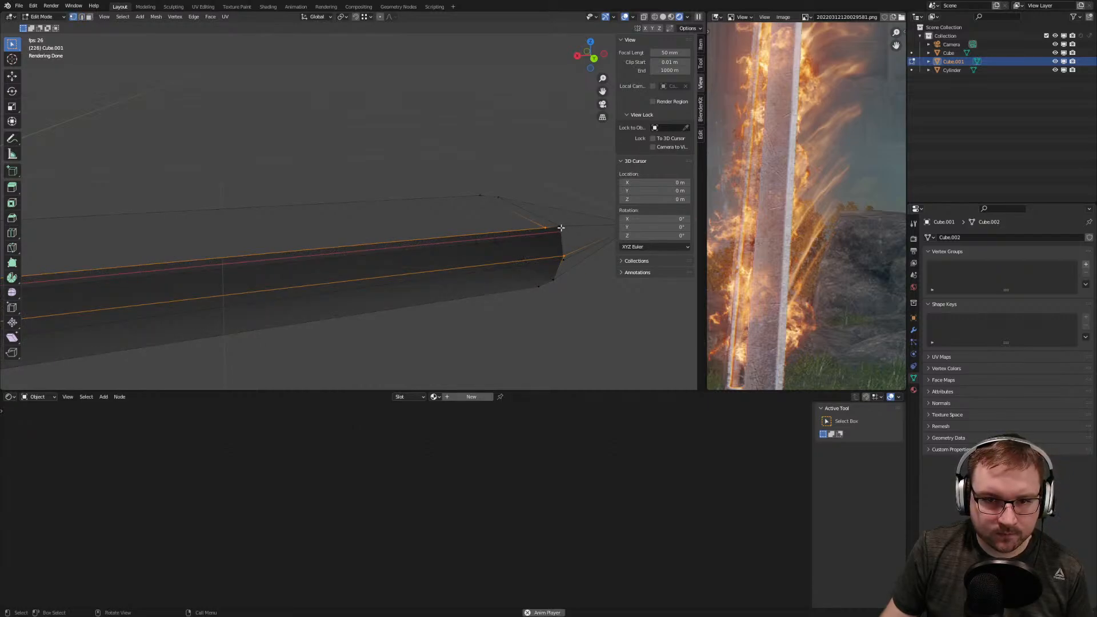
scroll(440, 276, "down", 2)
middle_click_drag(355, 267, 519, 267, "shift")
middle_click_drag(288, 269, 533, 273, "shift")
scroll(381, 283, "down", 1)
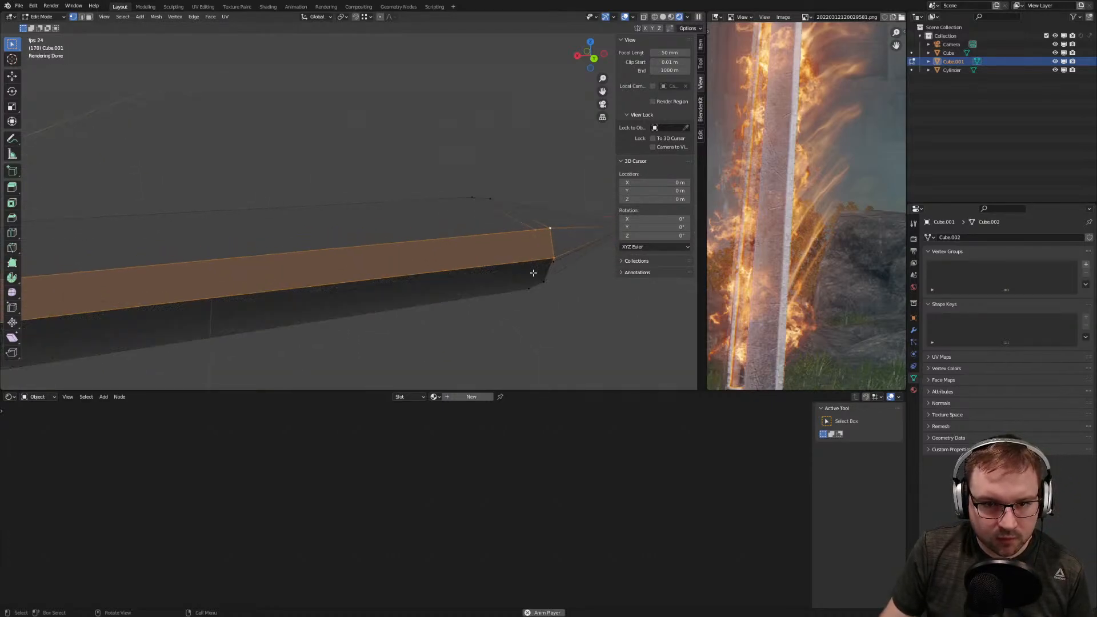
Examine the closely spaced long edges and their end vertices at the blade's side corner near the tip
key("2")
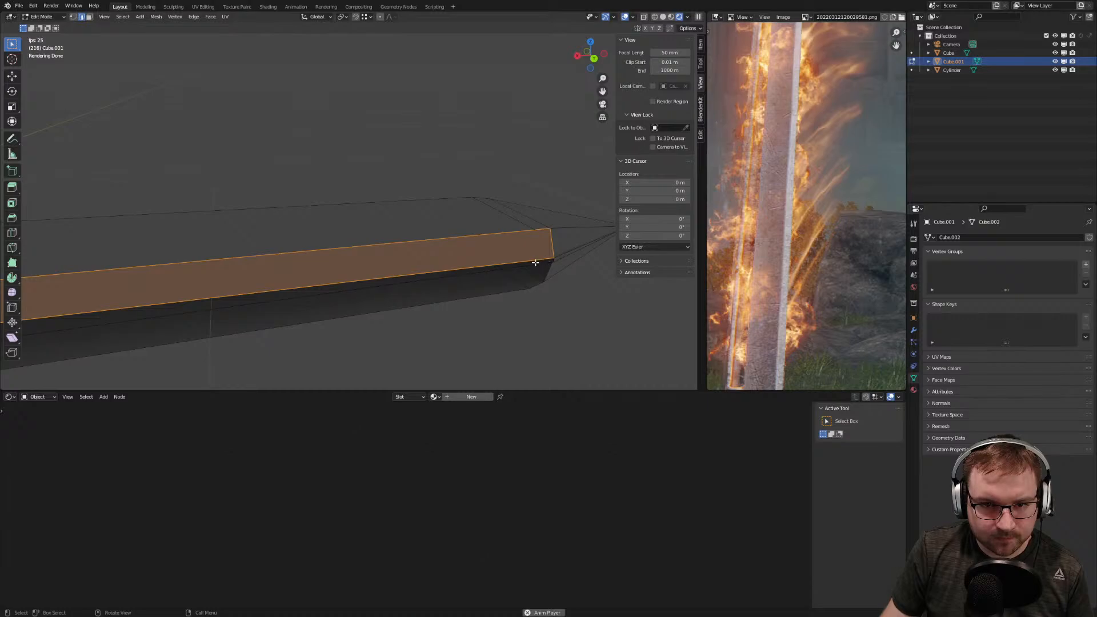
left_click(535, 262)
scroll(566, 264, "up", 2)
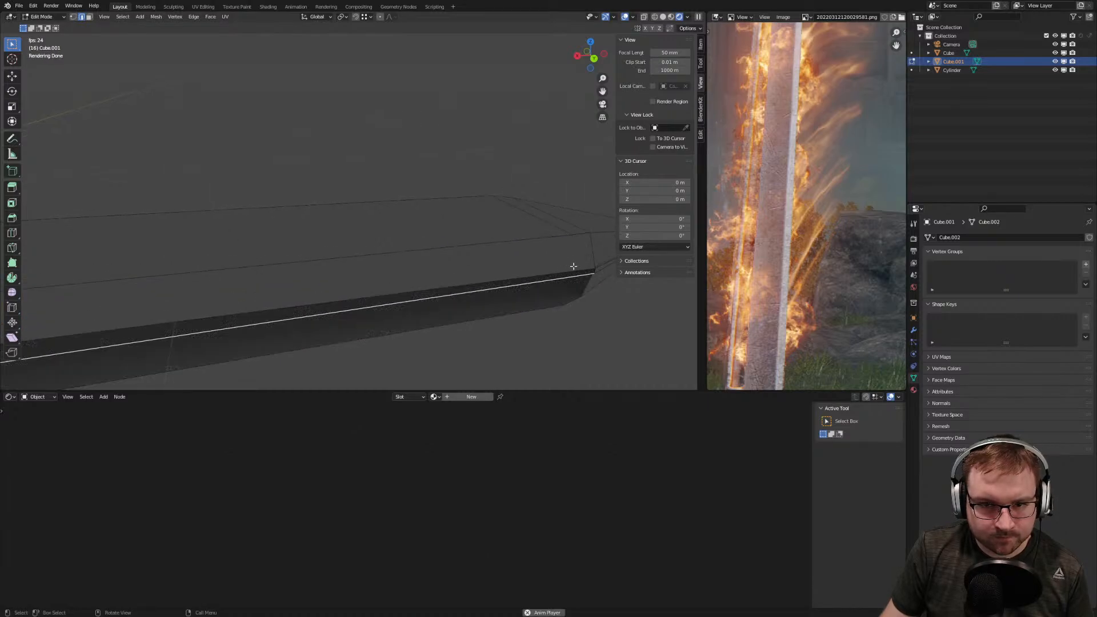
key("1")
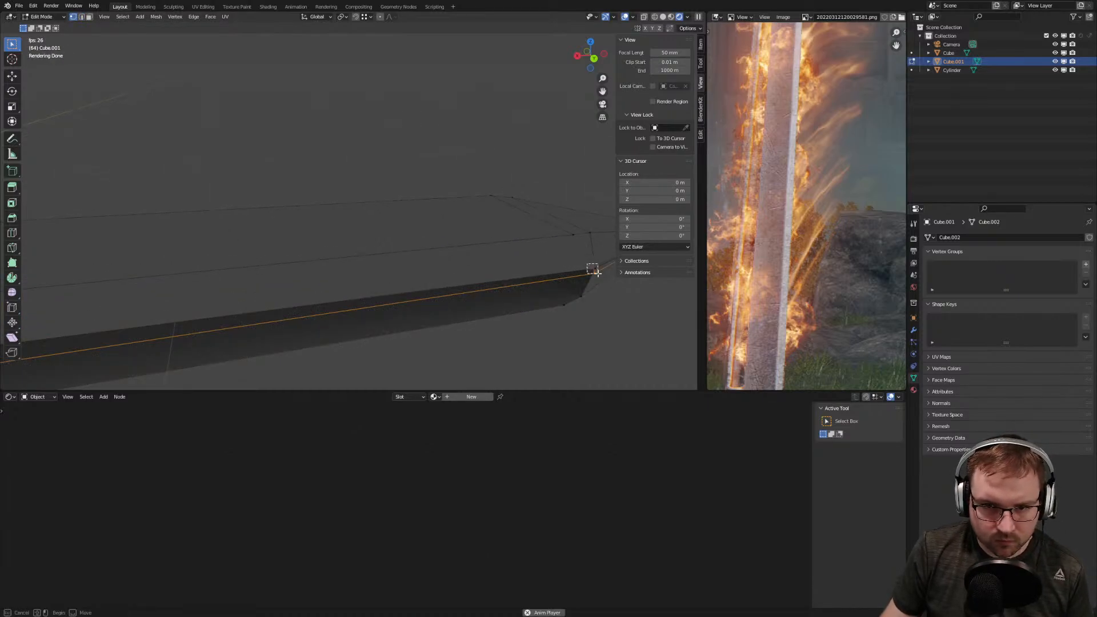
middle_click_drag(522, 279, 522, 289, "shift")
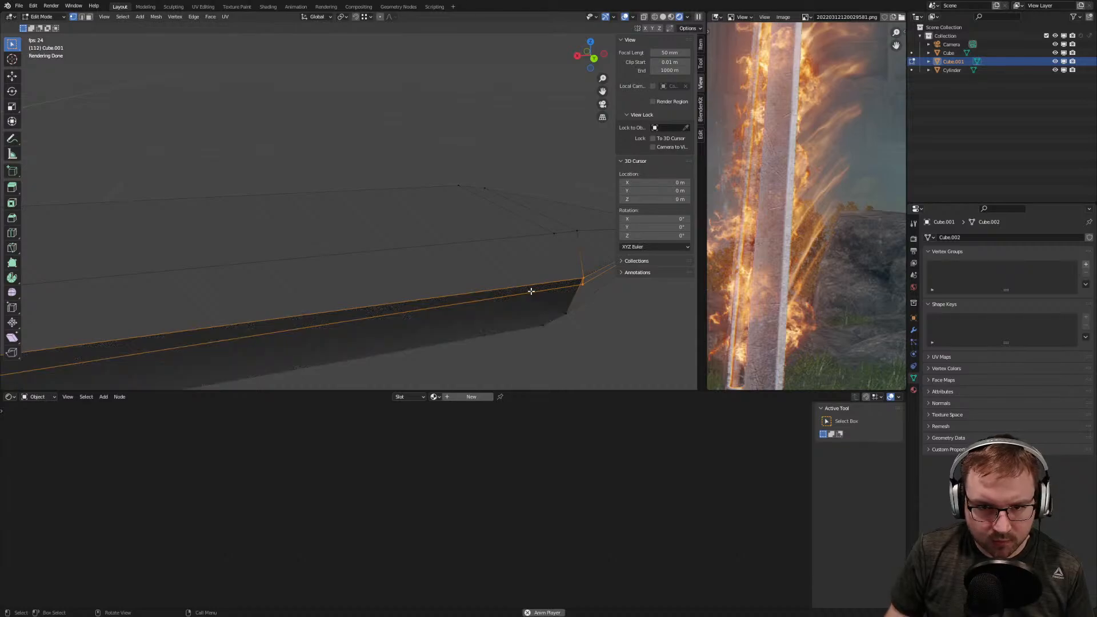
key("KP_Decimal")
scroll(529, 251, "up", 6)
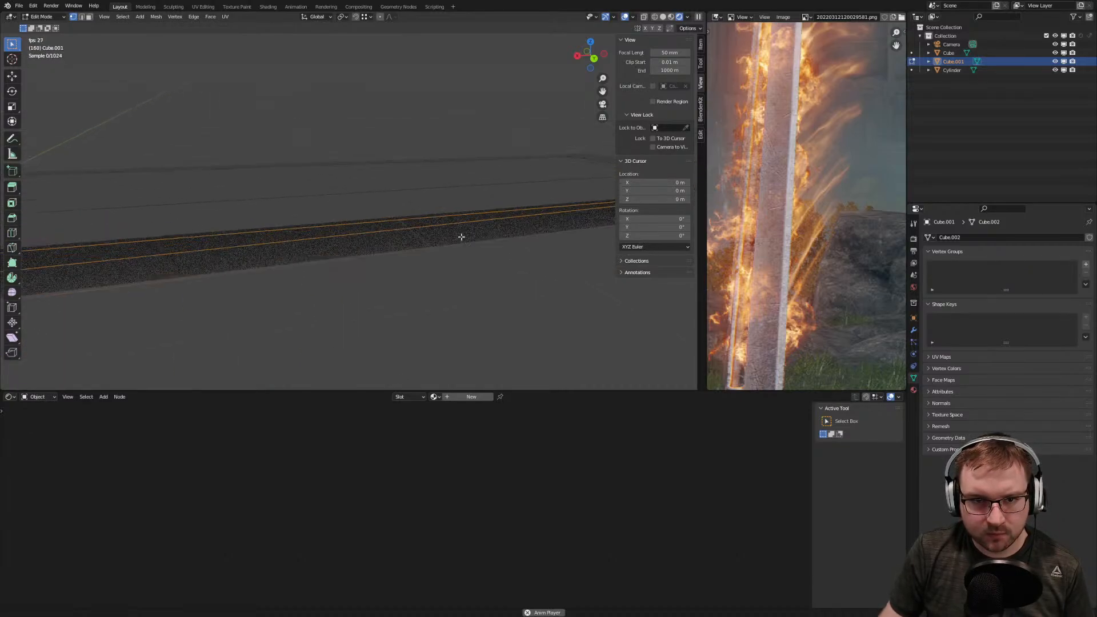
middle_click_drag(391, 286, 433, 236)
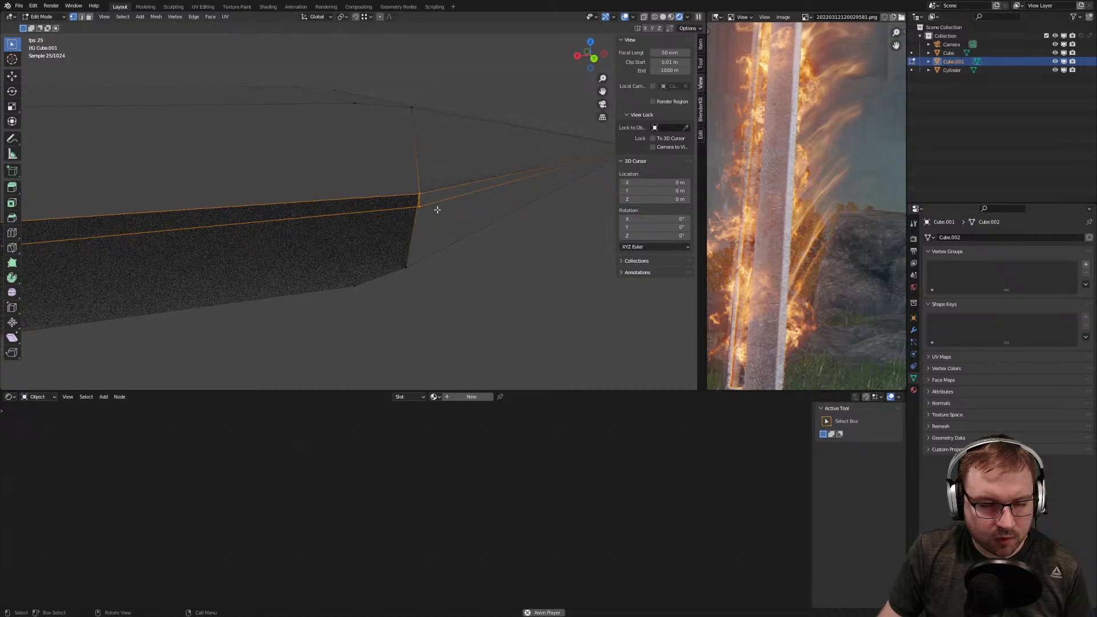
left_click(420, 208, "alt")
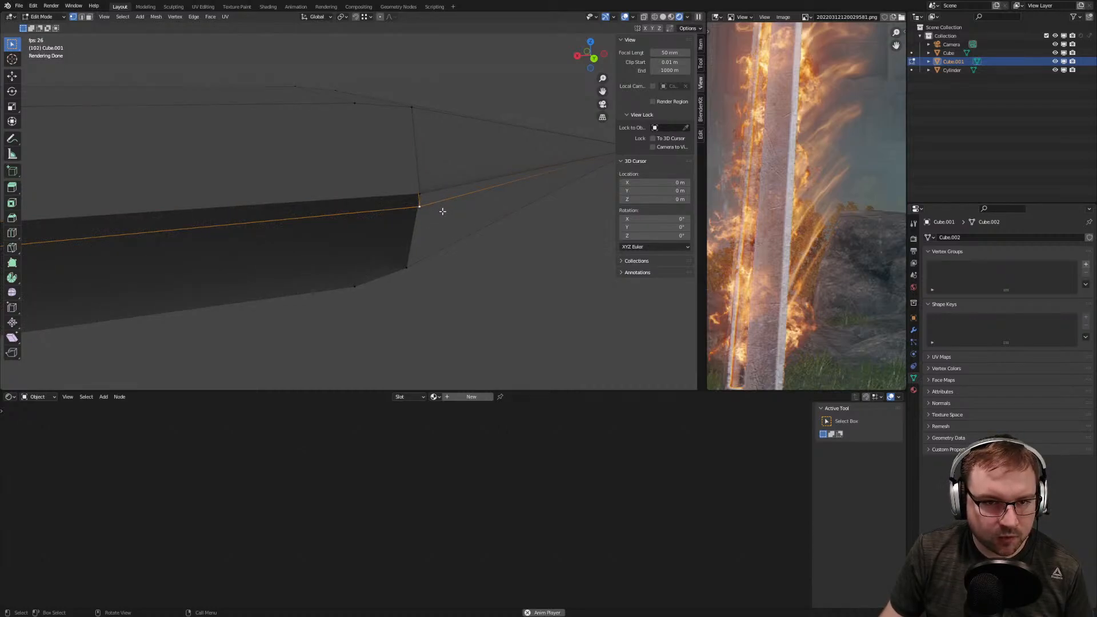
Undo the vertex deletion, new edges and face fills made on the blade's side
key("ctrl+z")
key("ctrl+z")
key("ctrl+z")
key("ctrl+z")
key("ctrl+z")
key("ctrl+z")
key("ctrl+z")
key("ctrl+z")
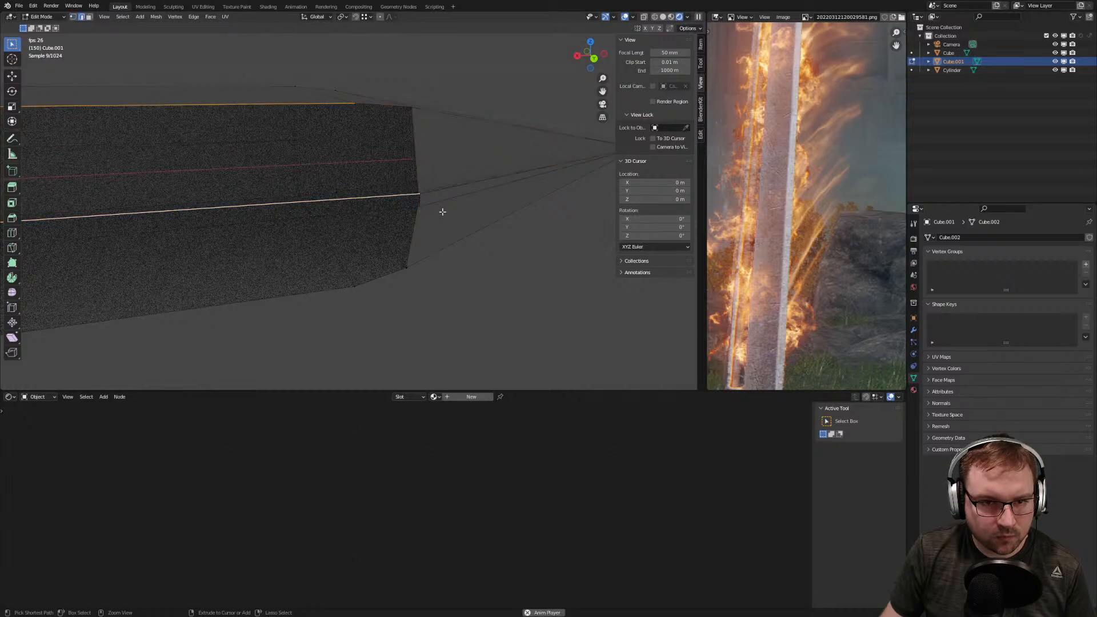
key("ctrl+z")
key("ctrl+z")
key("ctrl+z")
key("ctrl+z")
key("ctrl+z")
key("ctrl+z")
key("ctrl+z")
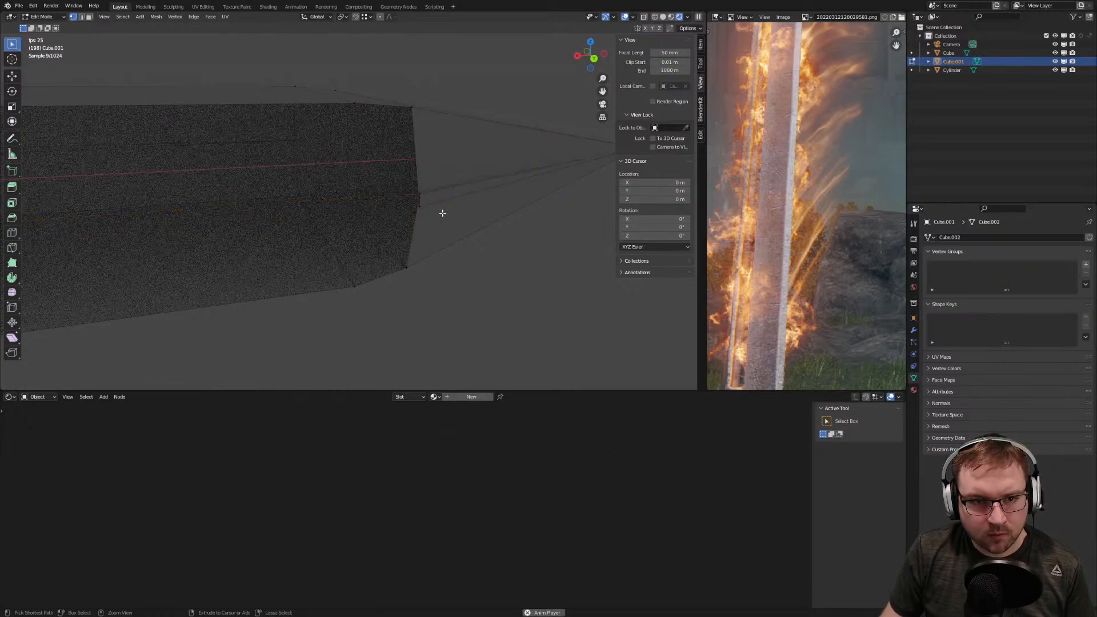
key("ctrl+z")
Leave mesh editing and delete the whole blade object, keeping the guard and handle
middle_click_drag(422, 194, 438, 208)
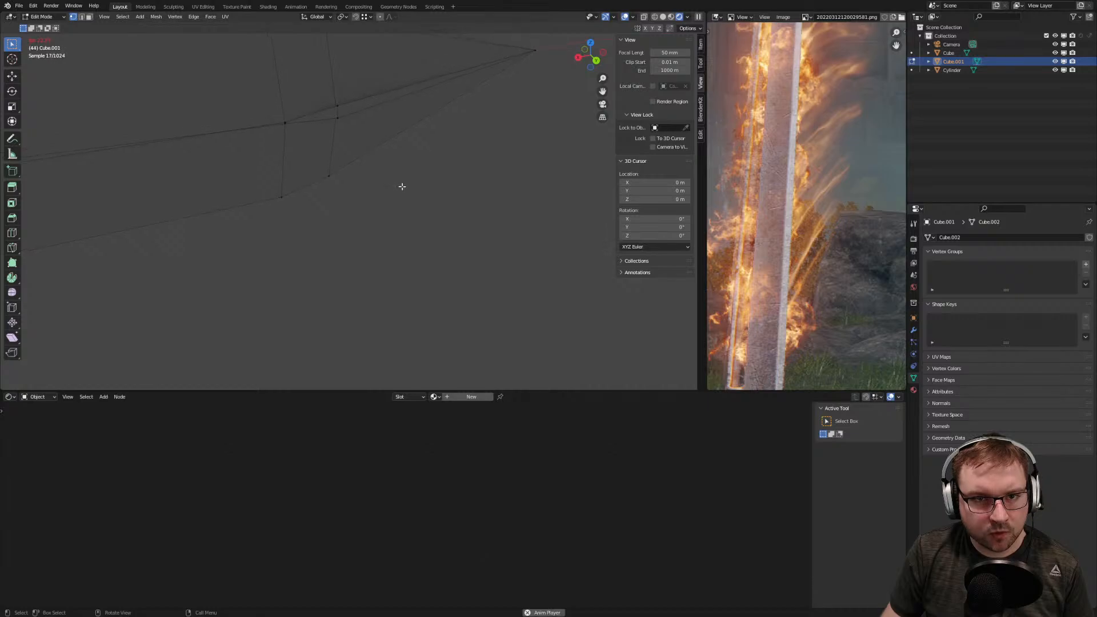
key("Tab")
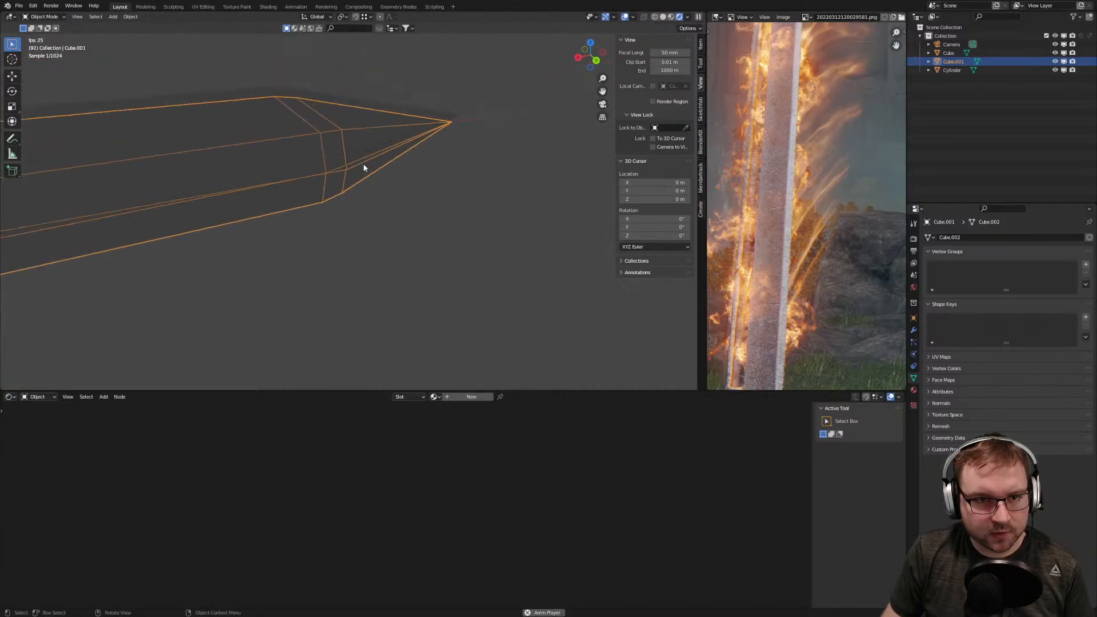
key("KP_7")
scroll(383, 189, "down", 8)
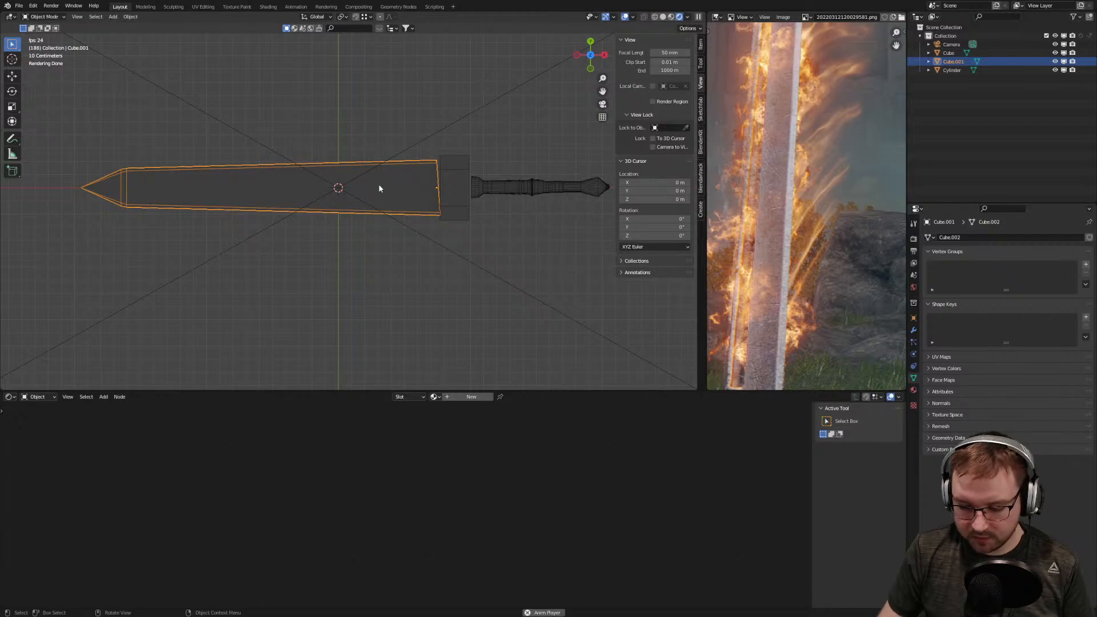
key("Delete")
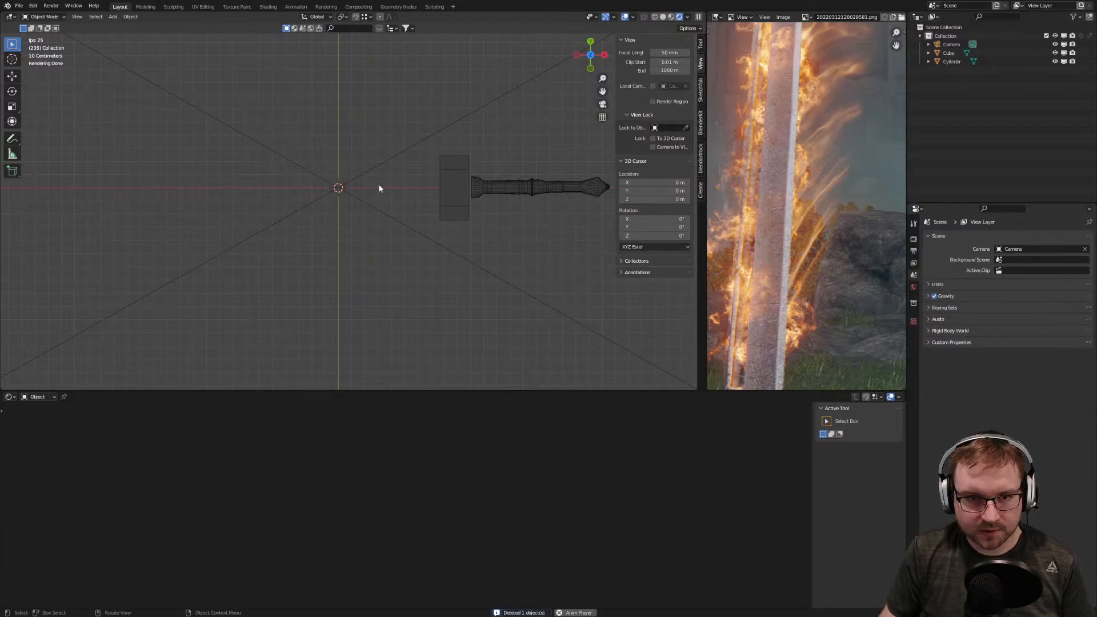
In the camera view, add a new cube and scale it down to roughly the width of the reference blade
key("KP_0")
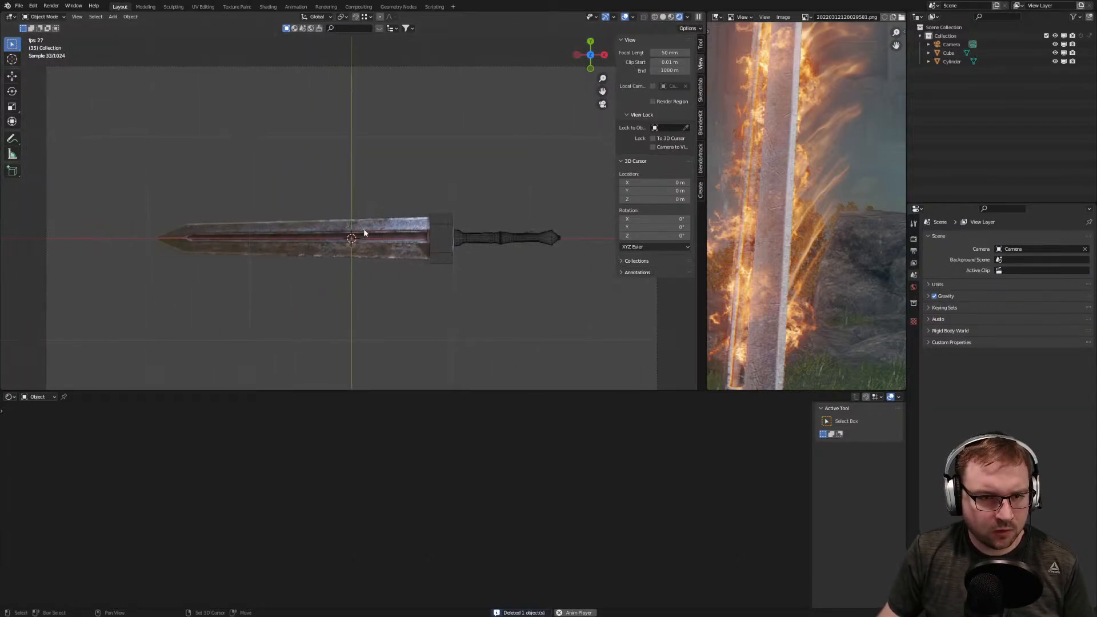
key("shift+a")
mouse_move(341, 231)
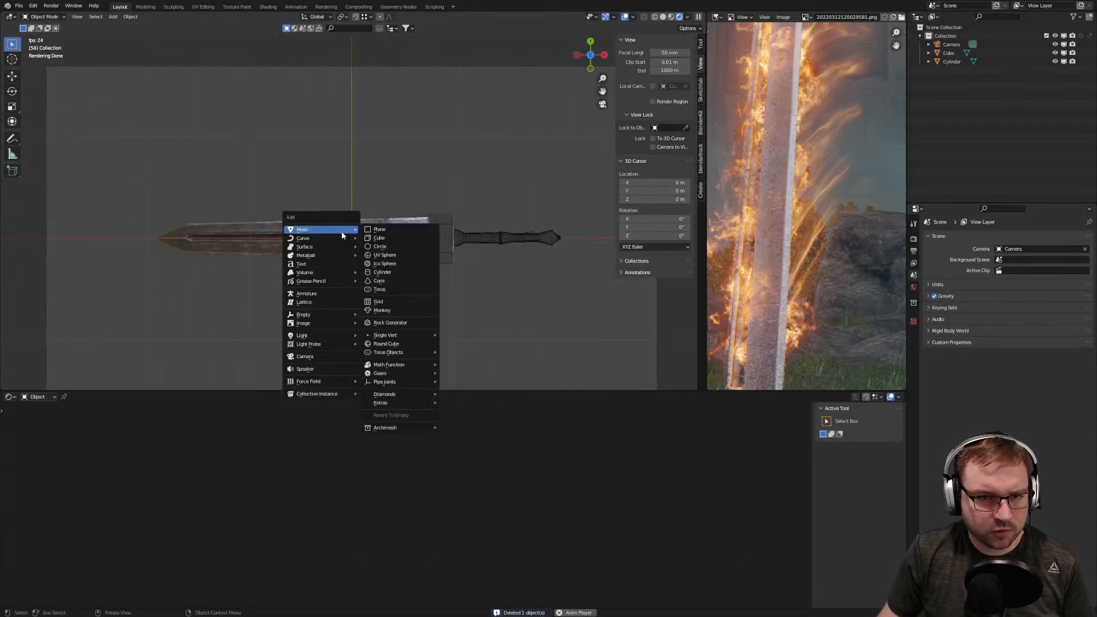
left_click(378, 238)
key("s")
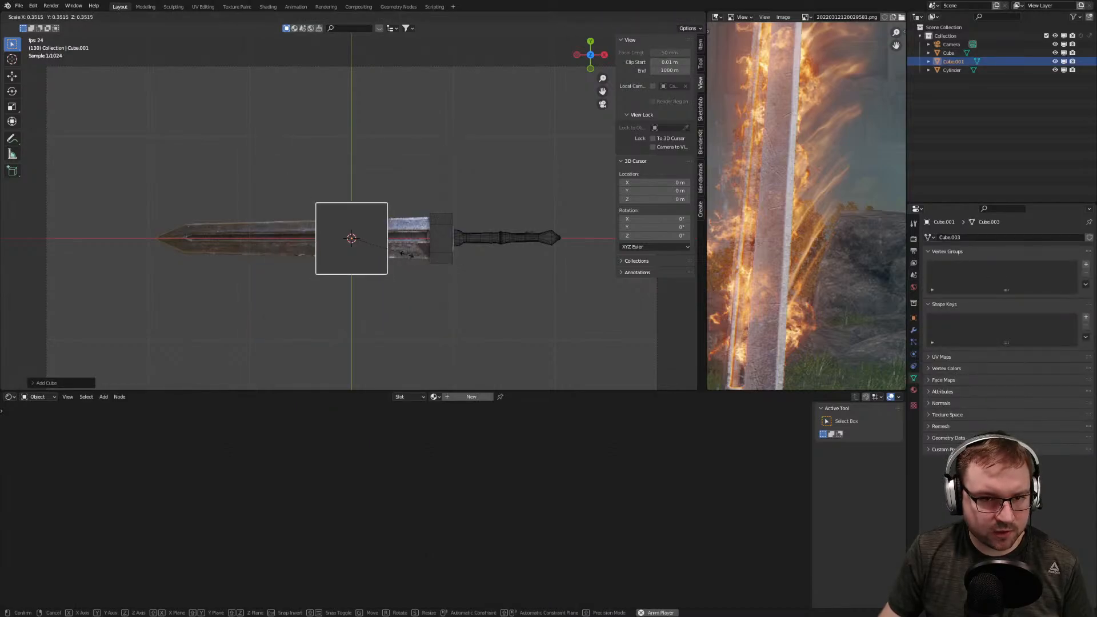
left_click(382, 245)
Move the cube about 0.57 m along X against the guard, nudge it along Y, and scale it about 1.02 to fit the blade base
scroll(382, 245, "up", 3)
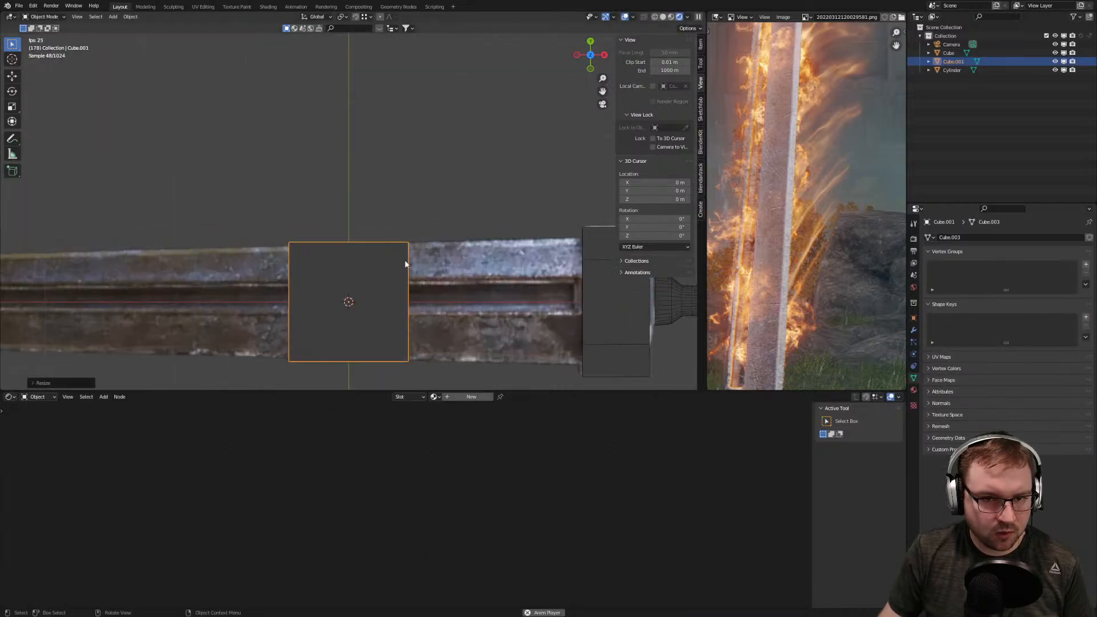
key("g")
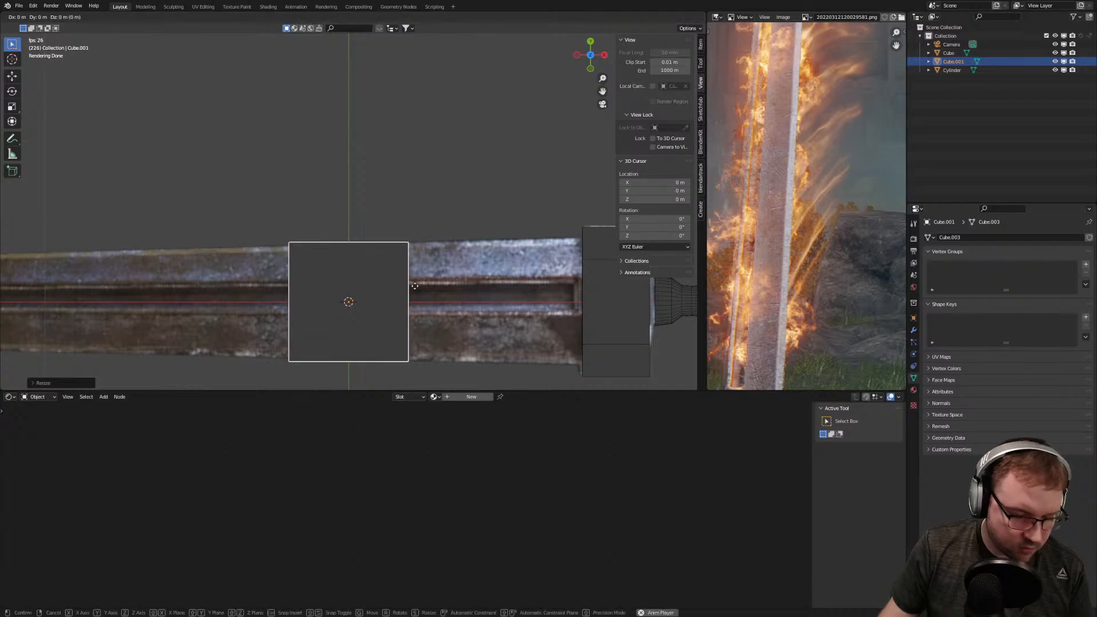
key("x")
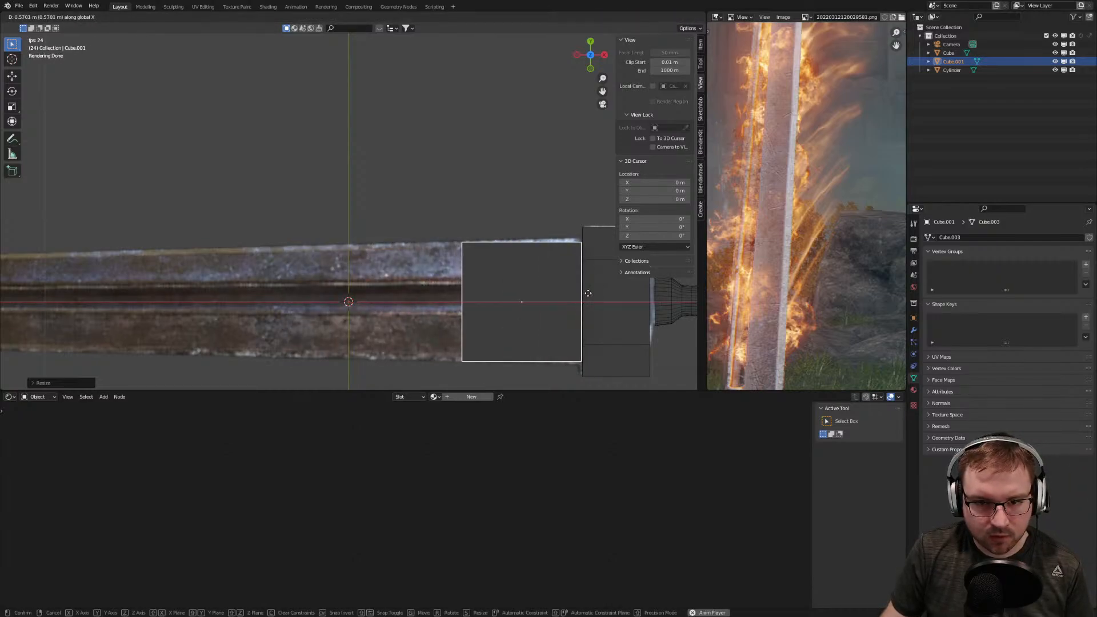
left_click(585, 293)
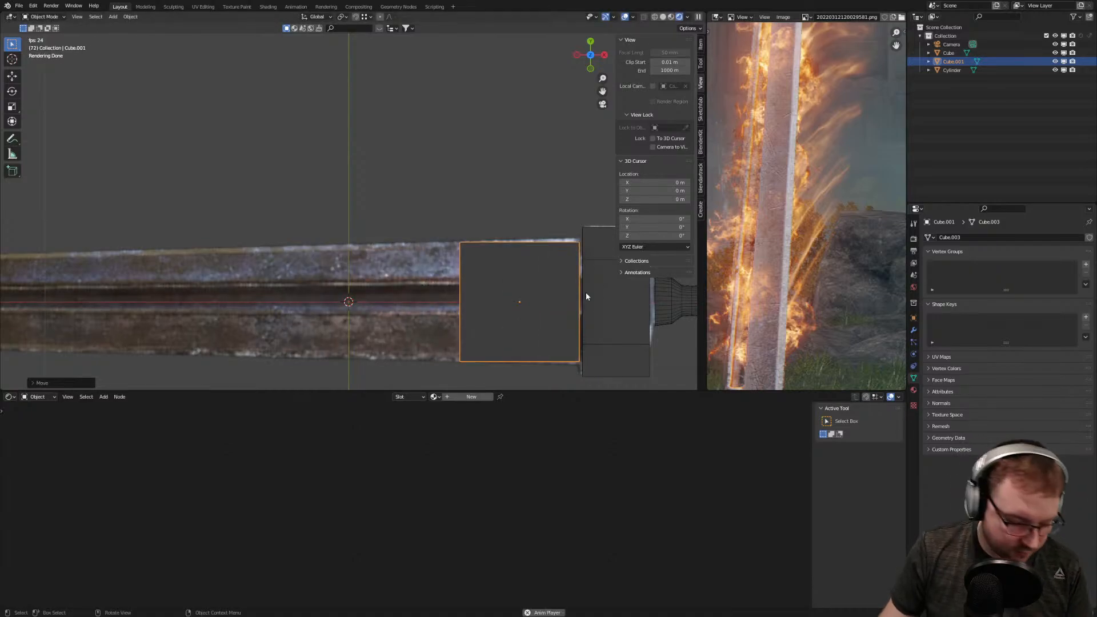
key("g")
key("y")
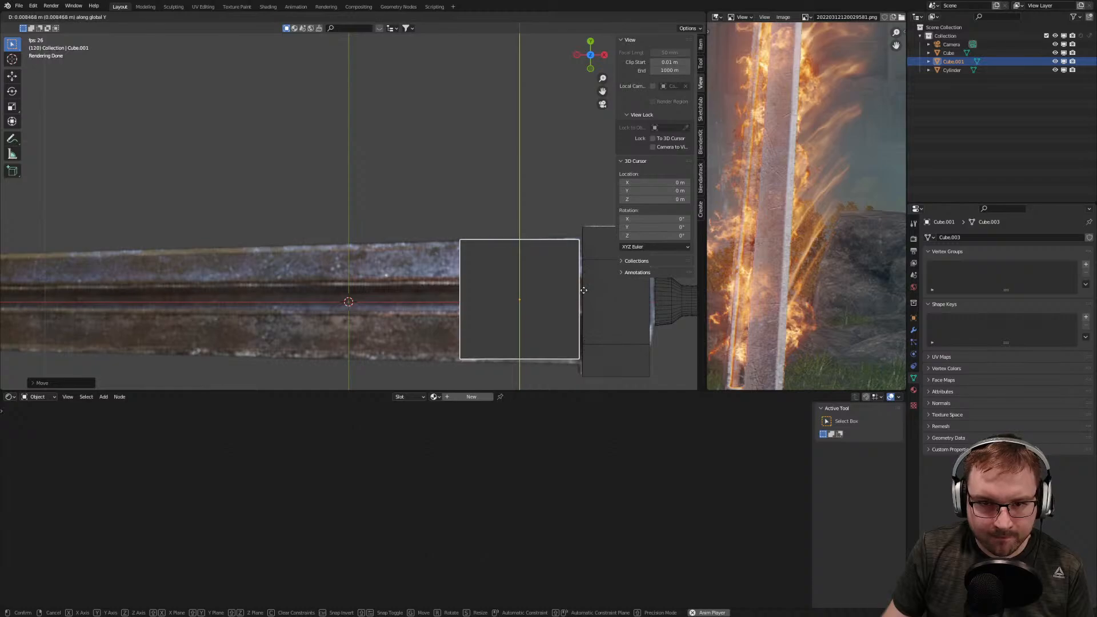
left_click(583, 290)
key("s")
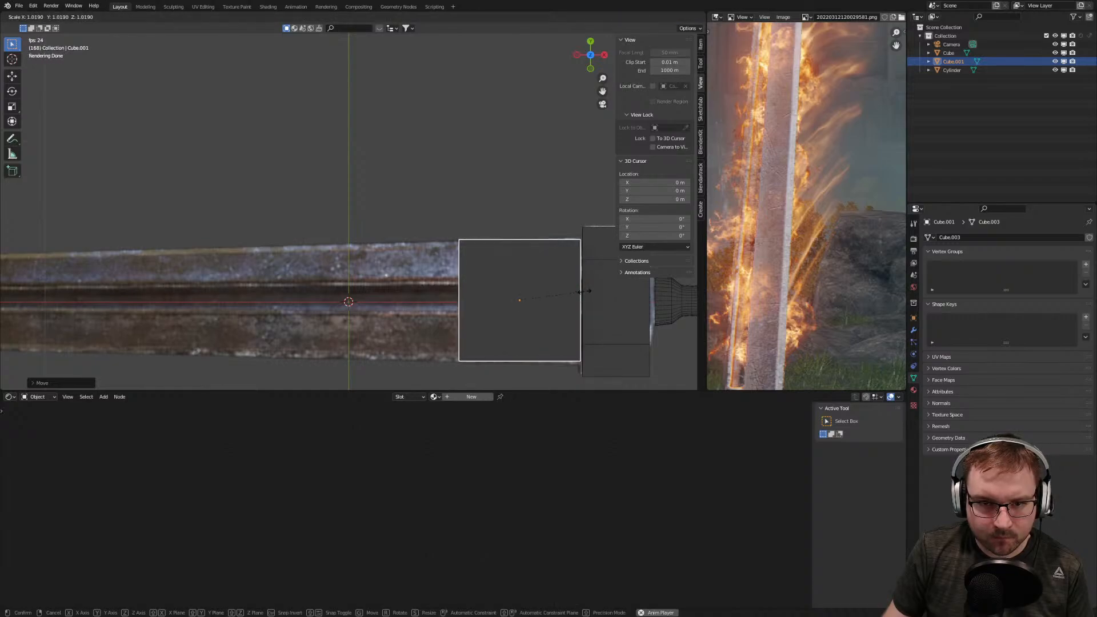
left_click(586, 291)
Stretch the cube into a blade by moving its far-end vertices about -2 m along X to where the reference tip tapers
key("Tab")
left_click_drag(413, 222, 480, 335)
scroll(485, 336, "down", 5)
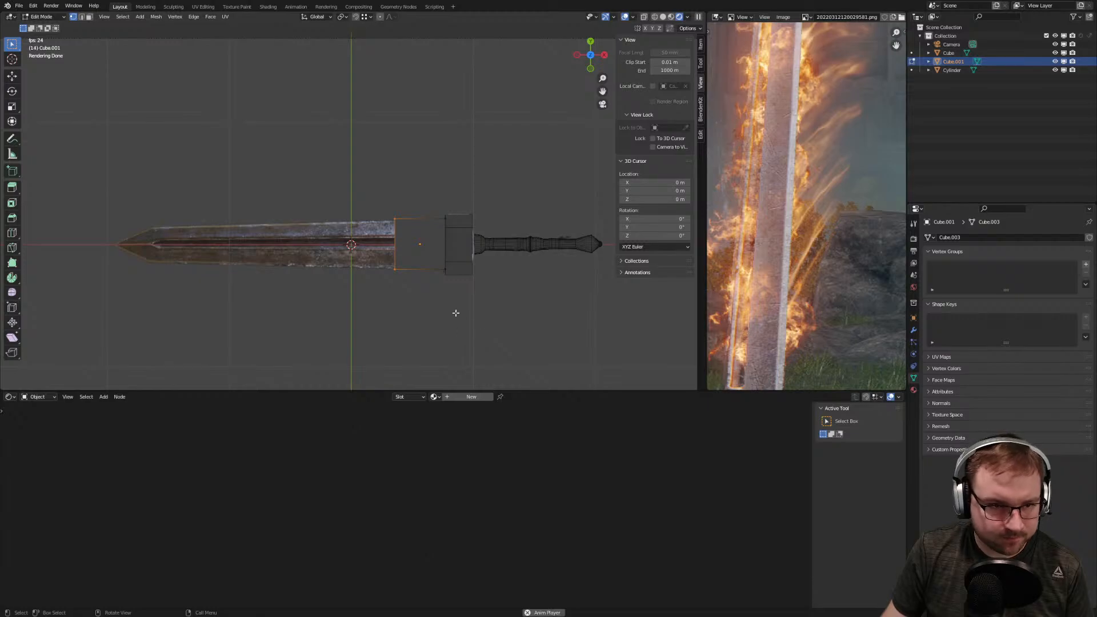
key("g")
key("x")
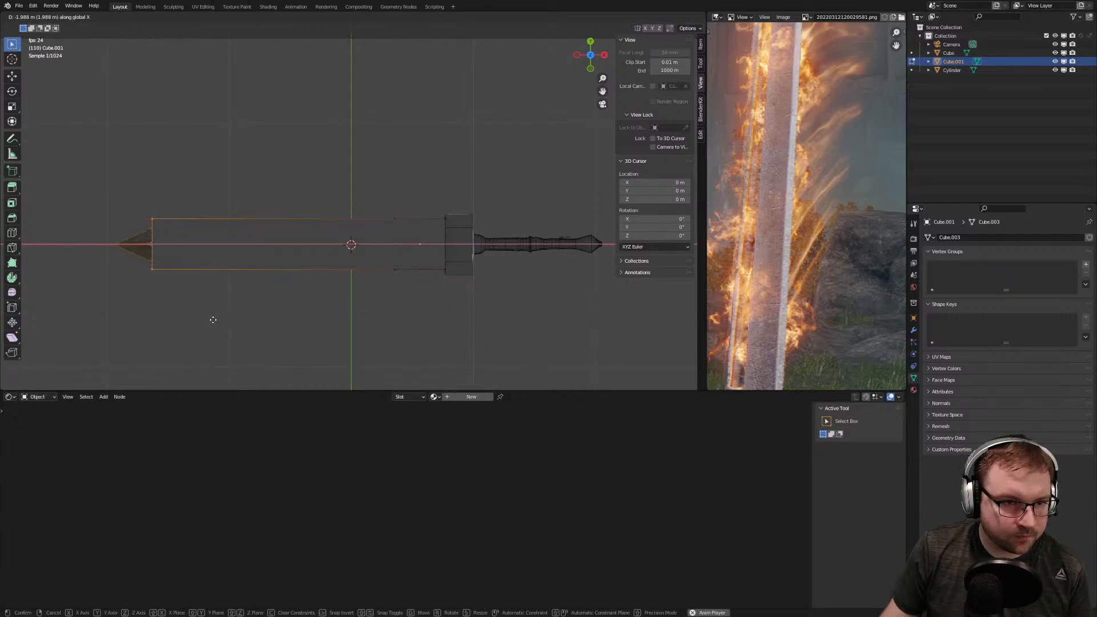
left_click(212, 317)
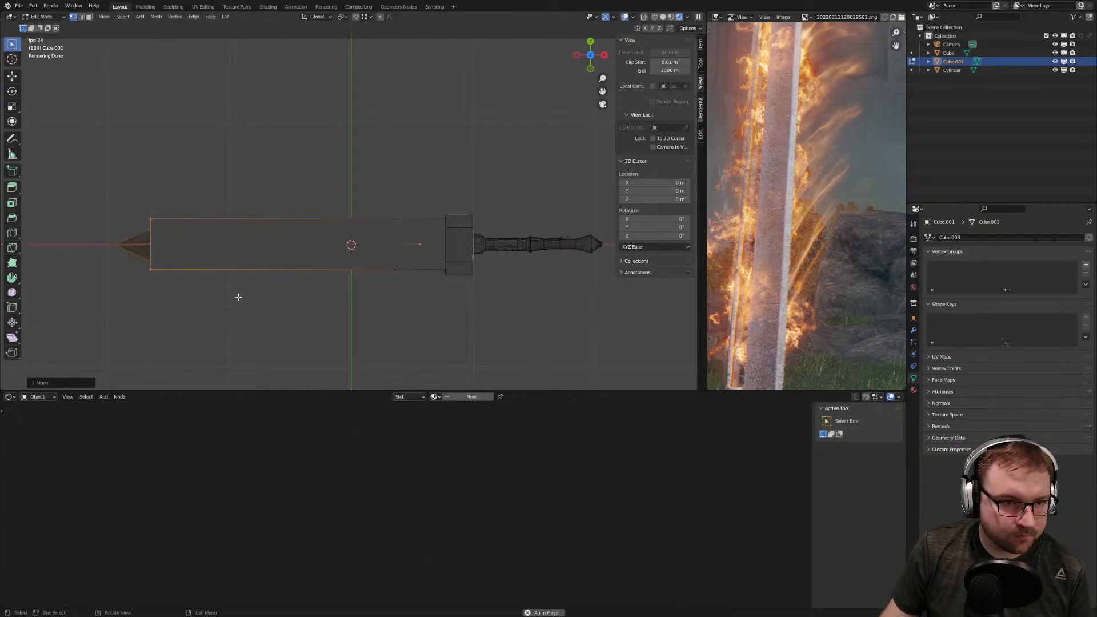
With the reference image visible behind the blade, move the far-end vertices about -2 m along X to the start of the tip taper
left_click(654, 18)
scroll(320, 223, "up", 2)
middle_click_drag(229, 280, 470, 217, "shift")
middle_click_drag(595, 217, 351, 249, "shift")
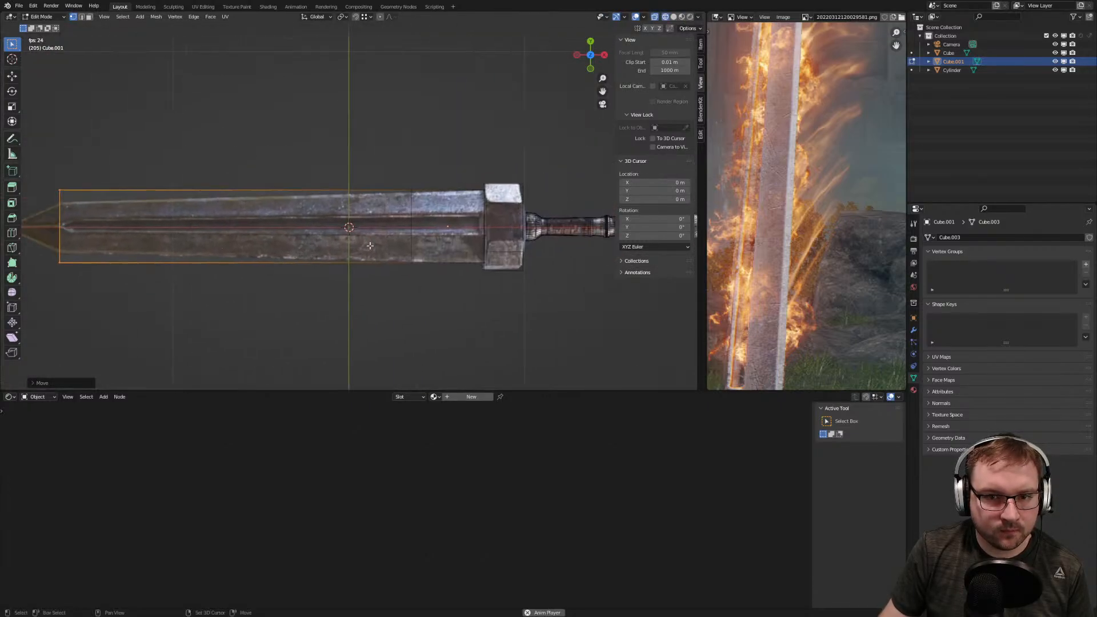
scroll(350, 249, "up", 4)
left_click(471, 237)
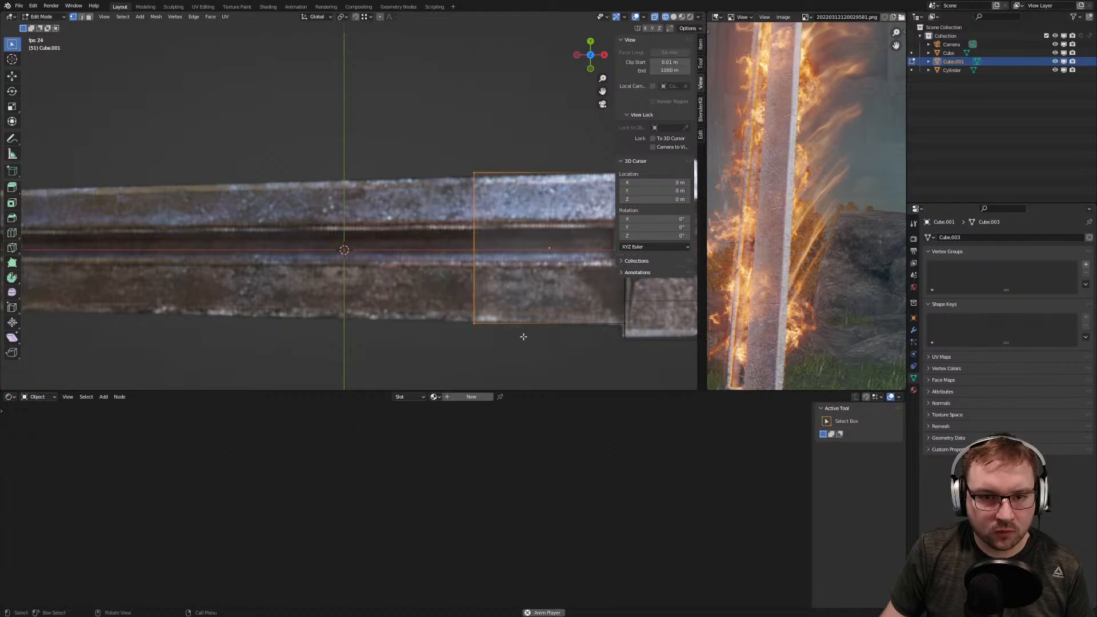
scroll(493, 264, "down", 4)
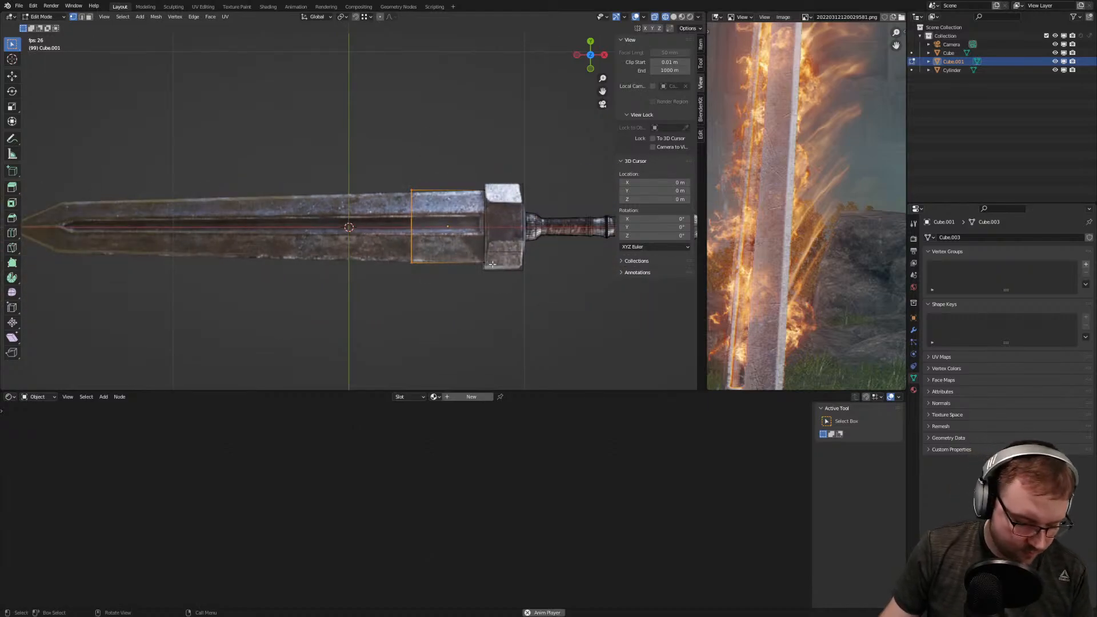
key("g")
key("x")
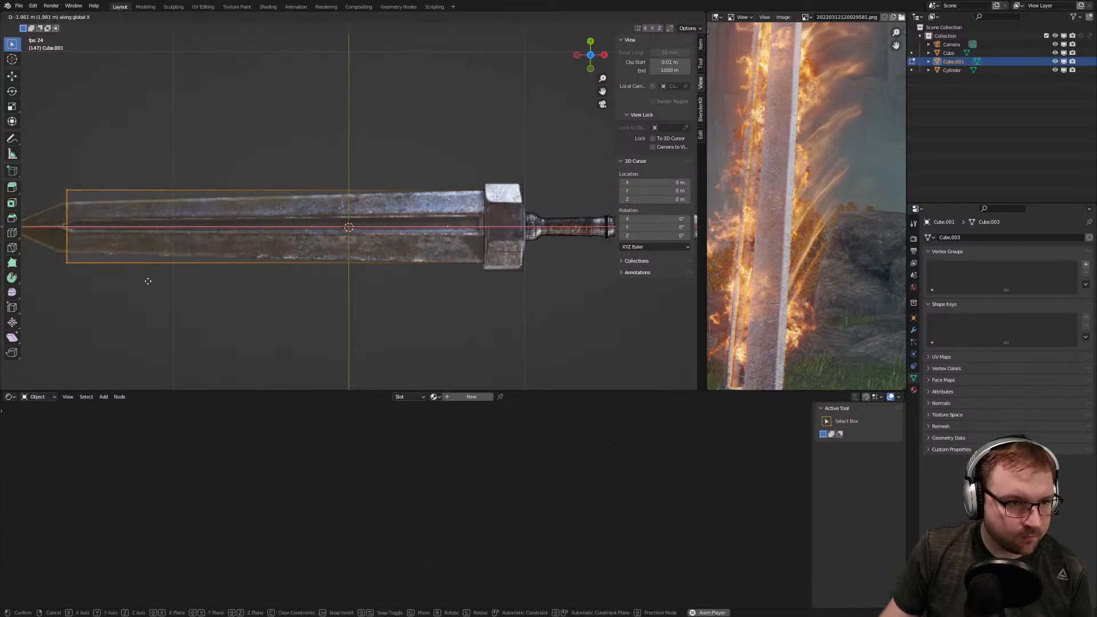
left_click(143, 283)
Narrow the blade's far end to the reference width by scaling it about 0.7, nudging it along Y, and rescaling it about 1.04
key("s")
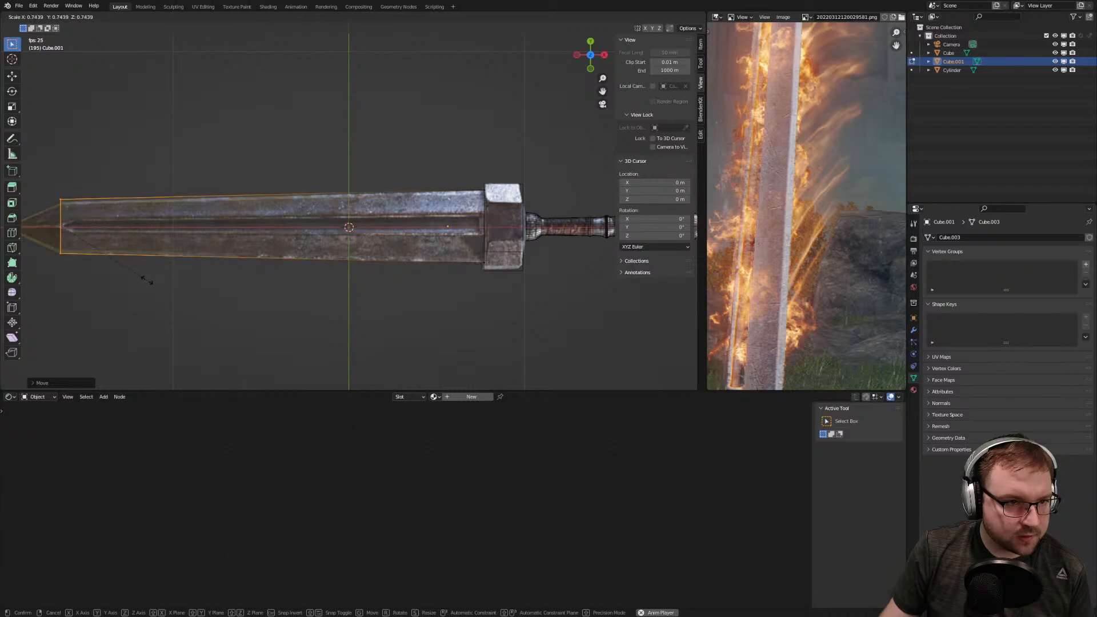
left_click(138, 279)
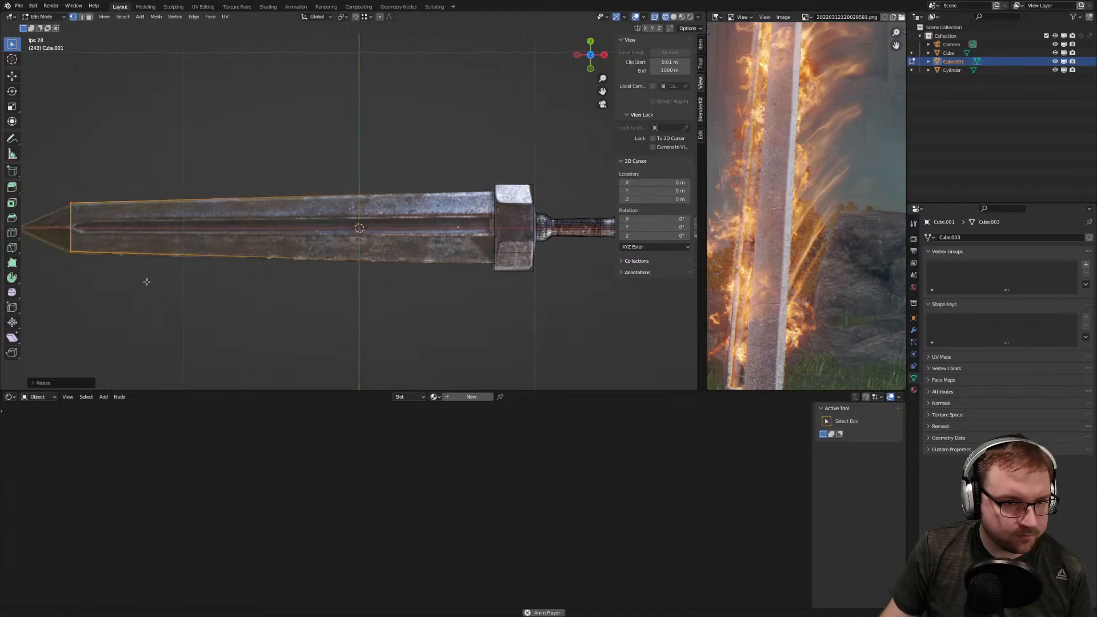
scroll(234, 255, "up", 4)
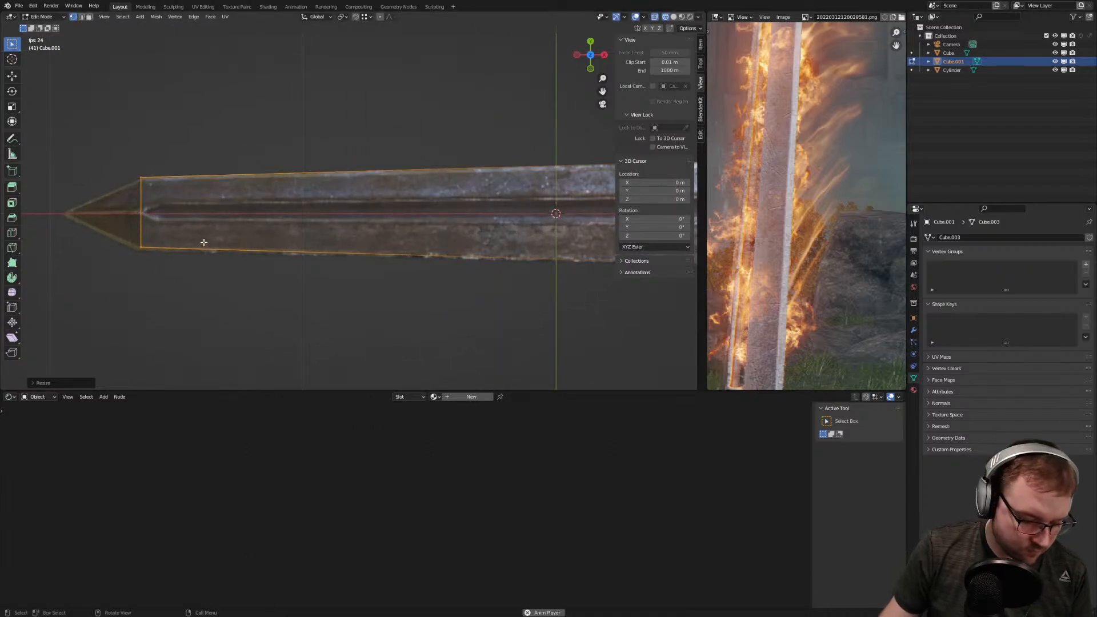
key("g")
key("y")
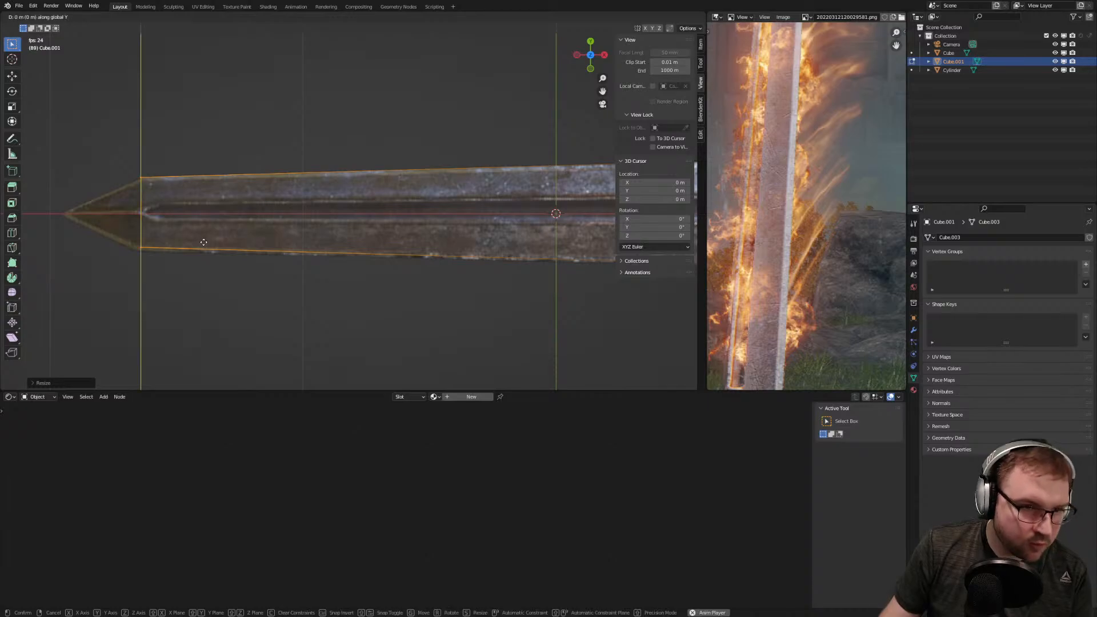
left_click(202, 247)
key("s")
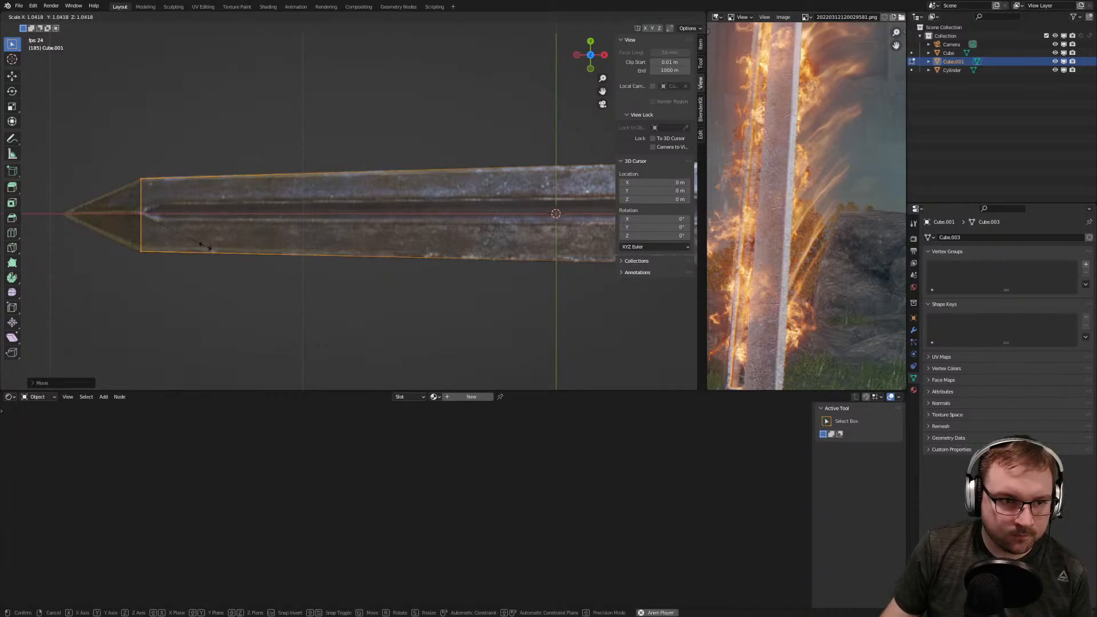
left_click(206, 247)
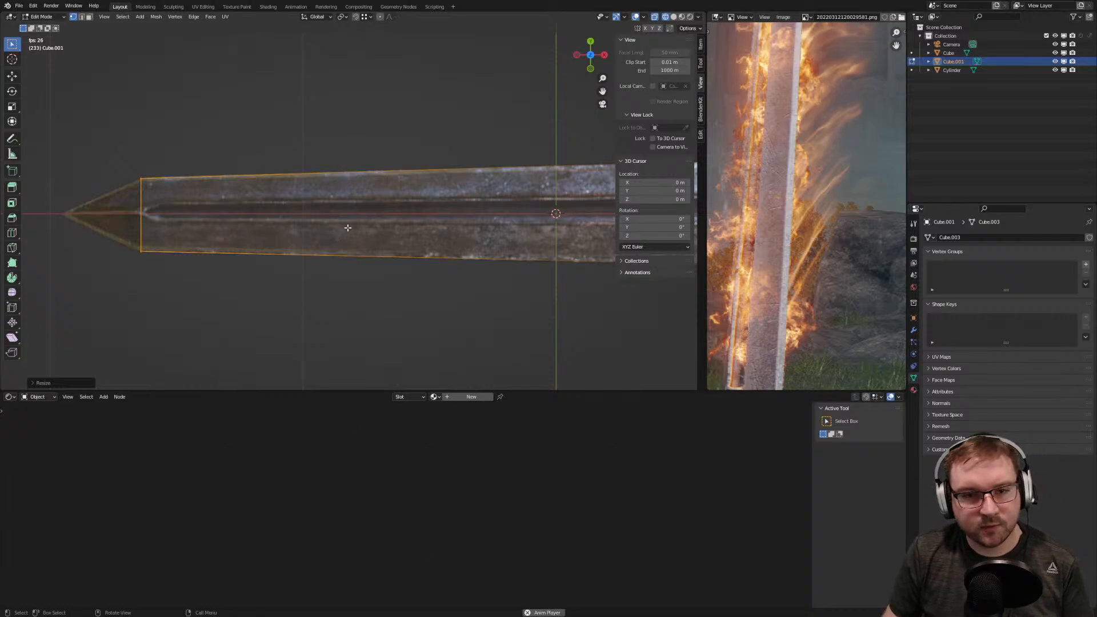
Flatten the whole blade by scaling it along Z to less than half its thickness, thinner than the guard
scroll(348, 228, "down", 3)
middle_click_drag(362, 243, 430, 186)
scroll(384, 217, "up", 5)
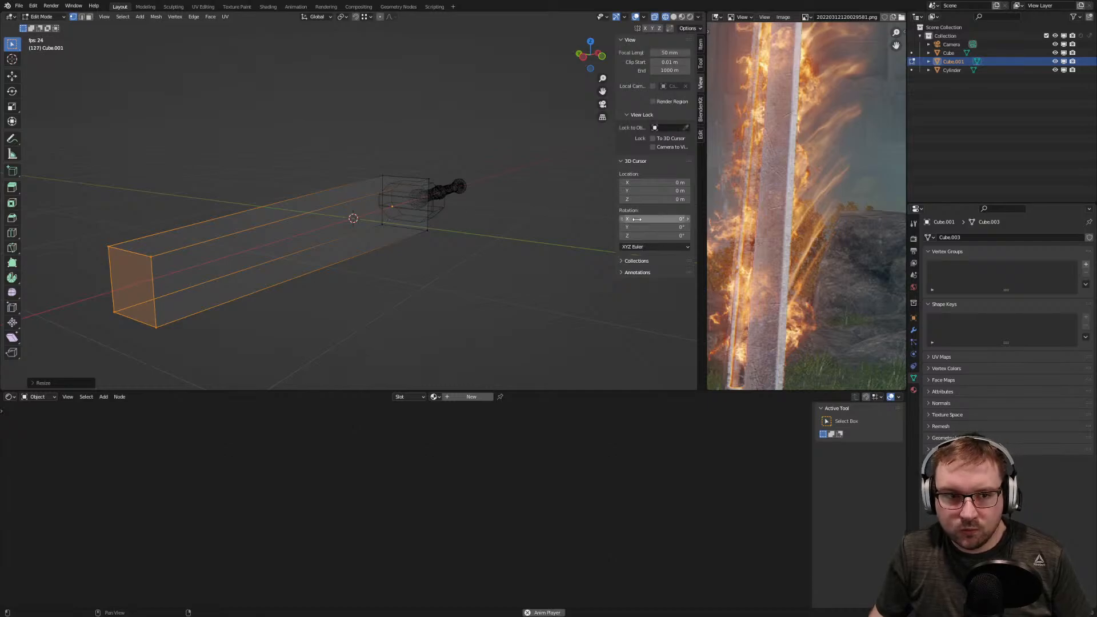
scroll(423, 226, "down", 2)
middle_click_drag(429, 229, 472, 279, "alt")
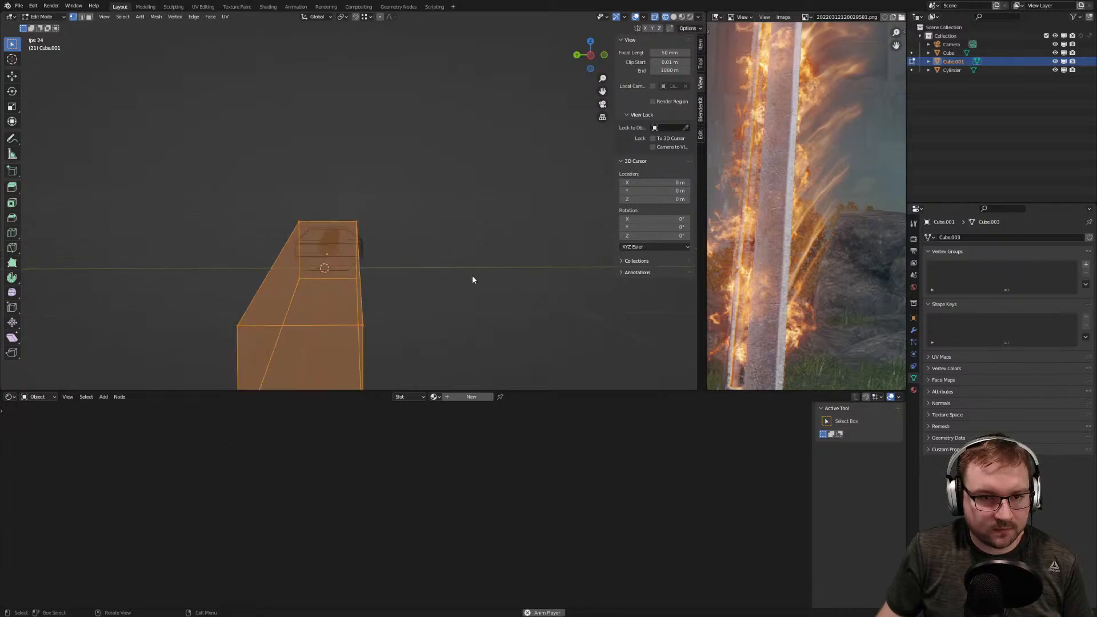
key("s")
key("z")
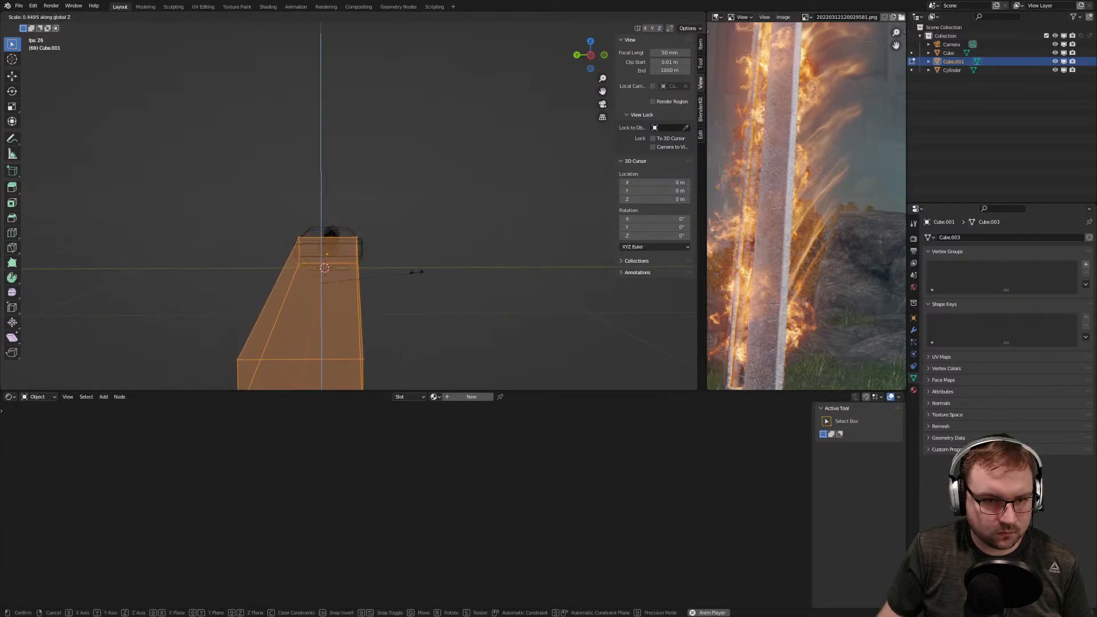
left_click(410, 272)
mouse_move(409, 275)
middle_mouse_down()
mouse_move(416, 269)
mouse_move(385, 277)
mouse_move(393, 271)
middle_mouse_up()
key("s")
key("z")
left_click(458, 284)
middle_click_drag(458, 284, 432, 293)
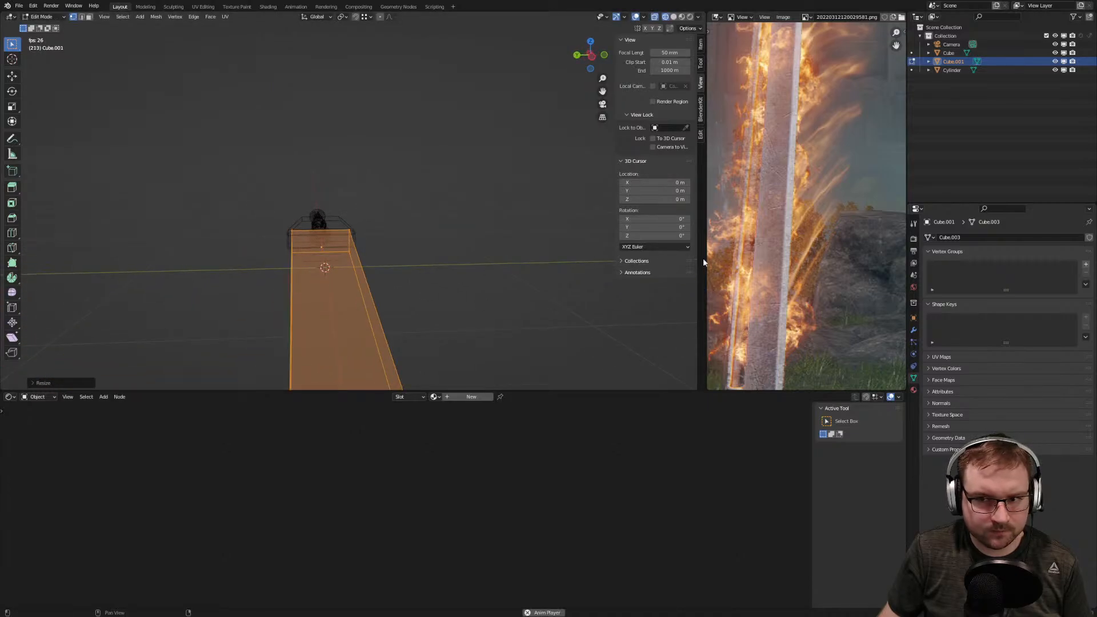
Check the blade base in the reference screenshot and select the blade's four lengthwise edges in edge mode
scroll(783, 292, "down", 1)
middle_click_drag(783, 320, 776, 228)
scroll(779, 251, "up", 3)
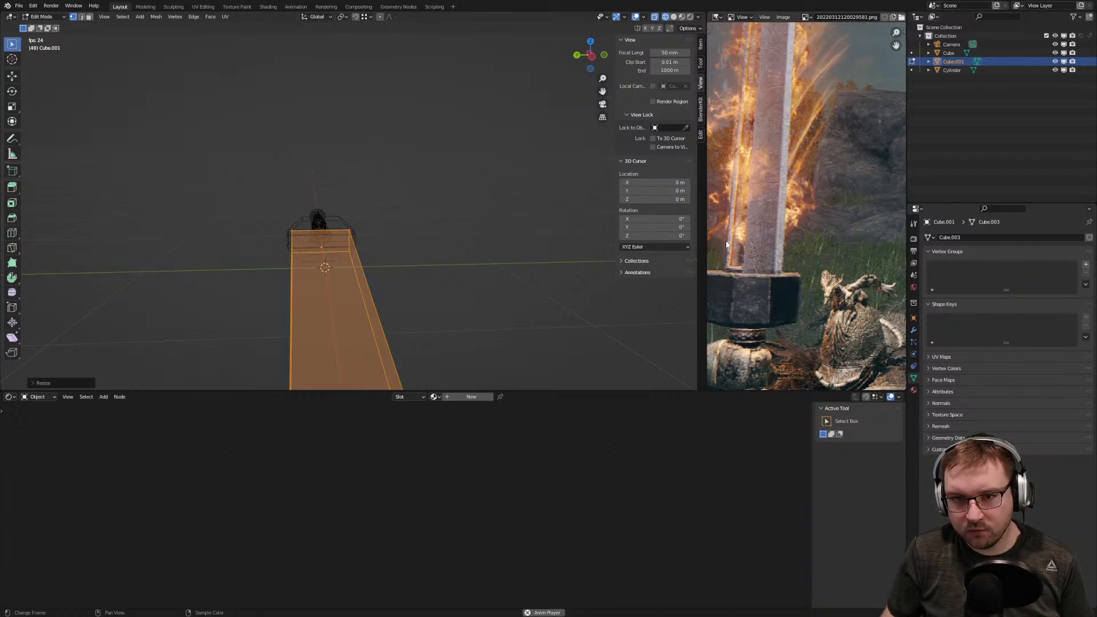
middle_click_drag(360, 274, 387, 264)
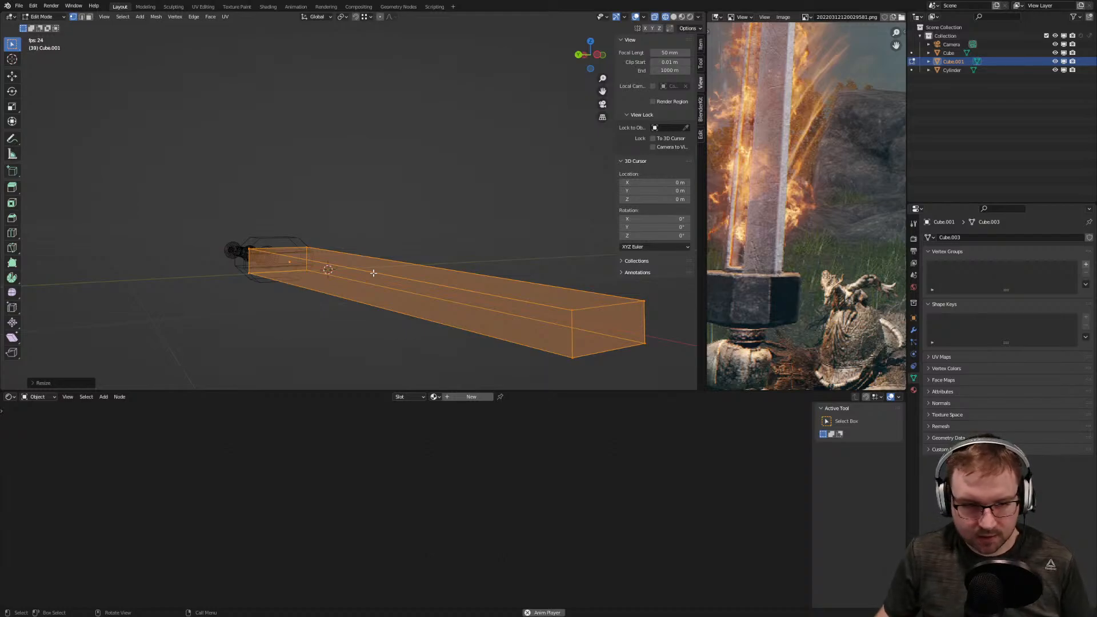
key("2")
left_click(409, 279, "alt")
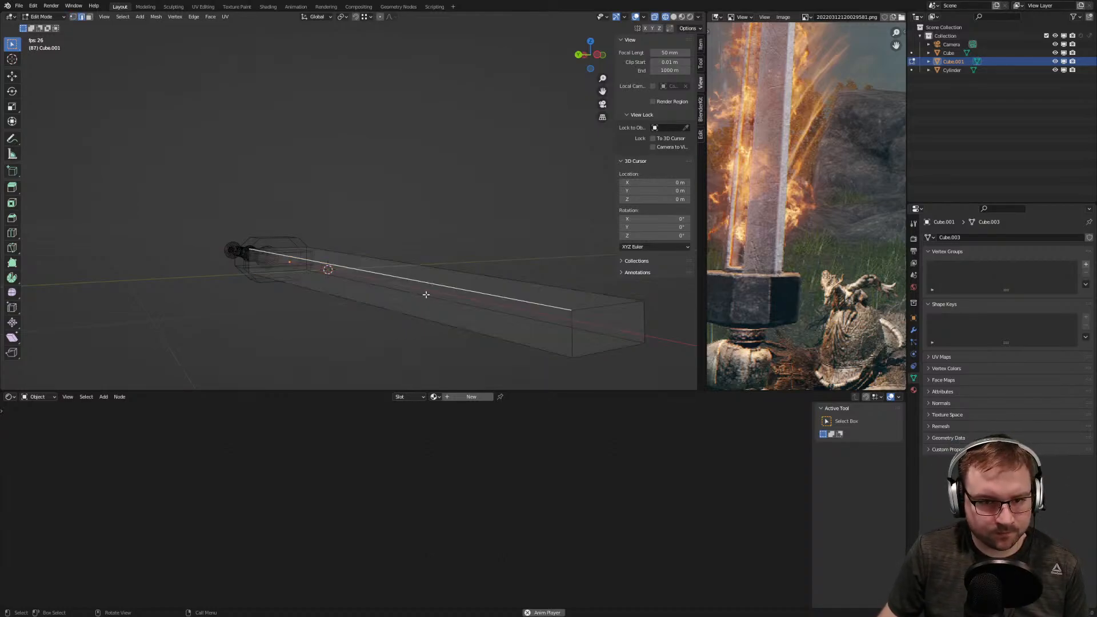
left_click(499, 280, "shift")
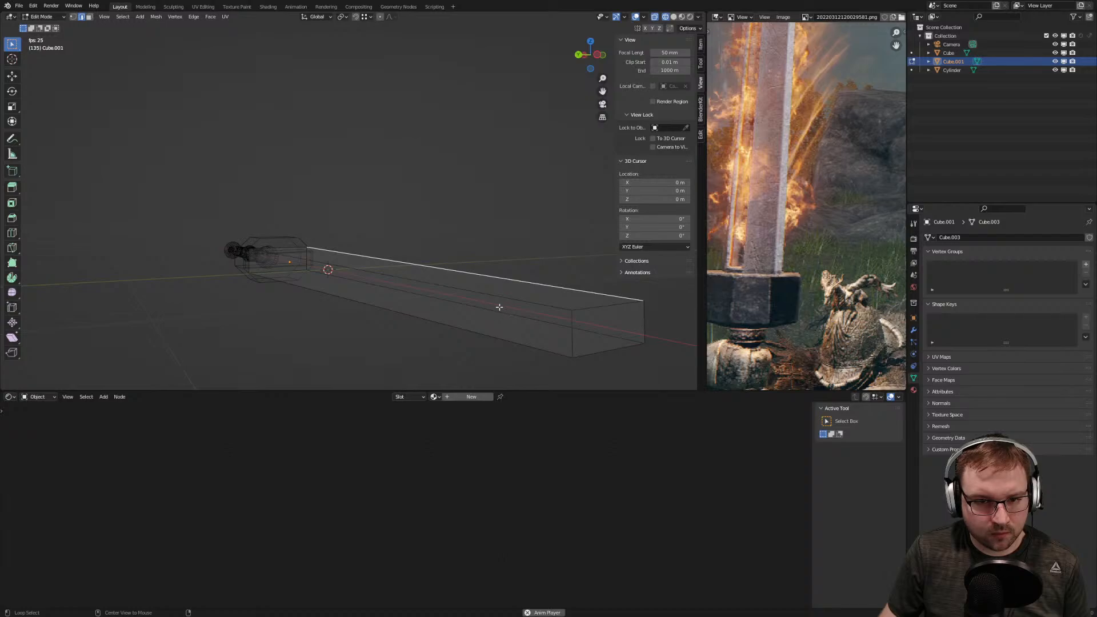
left_click(492, 296, "shift")
left_click(511, 316, "shift")
left_click(492, 328, "shift")
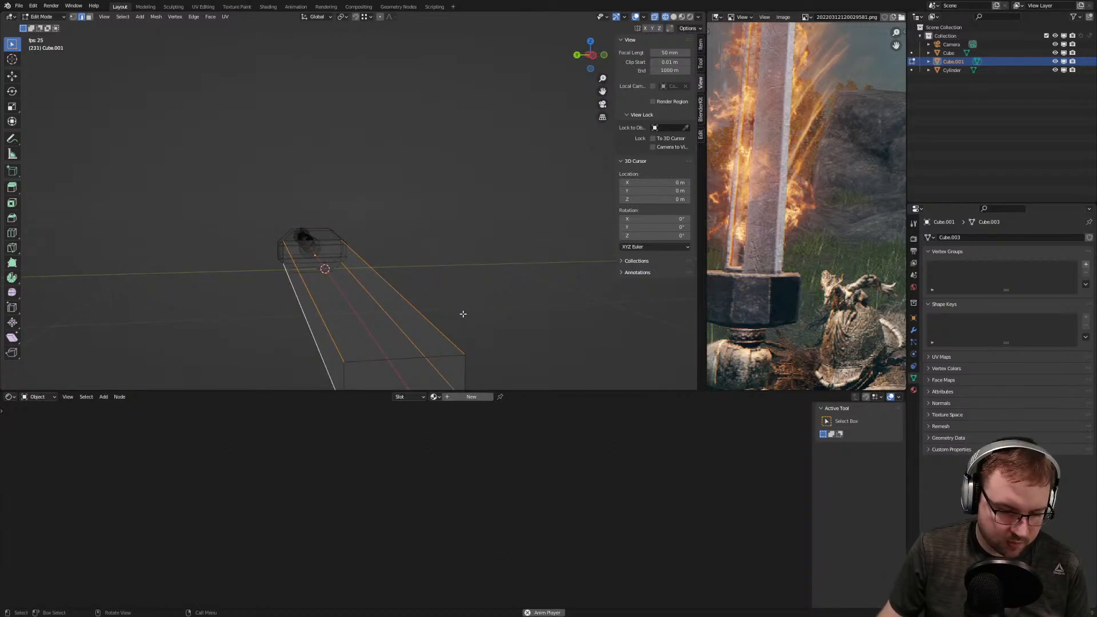
Try to bevel the blade's four lengthwise edges to form its slanted cutting sides
key("ctrl+b")
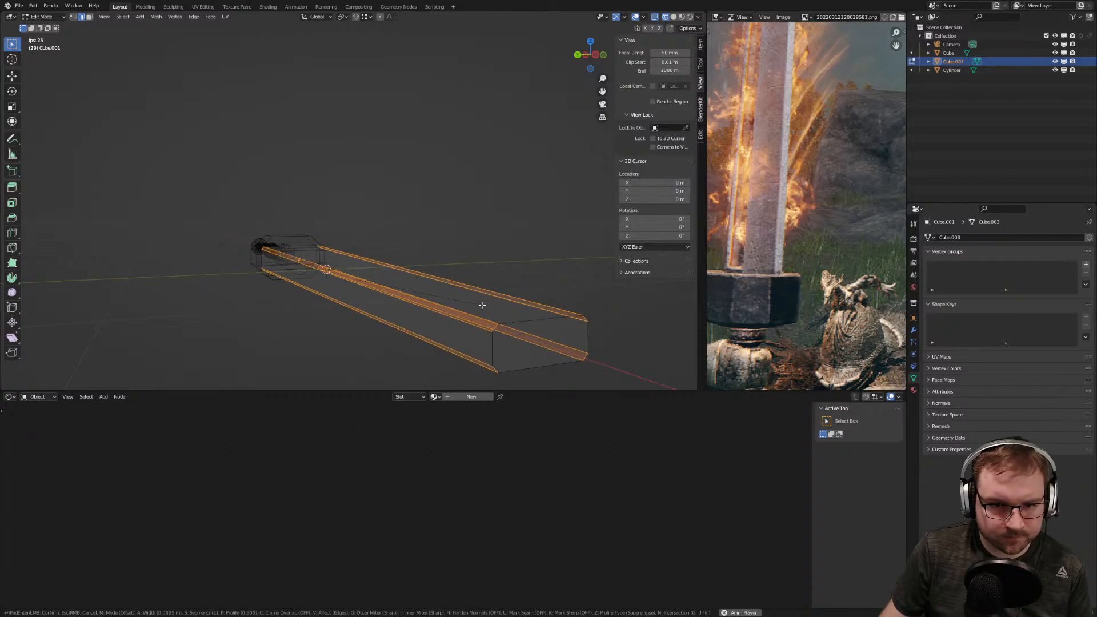
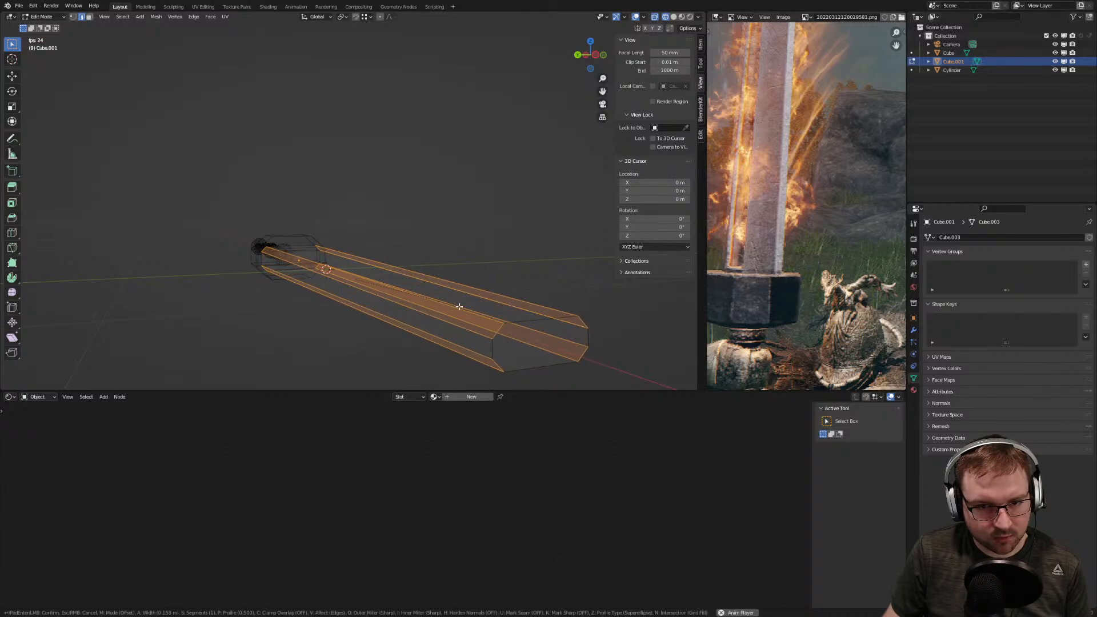
left_click(499, 313)
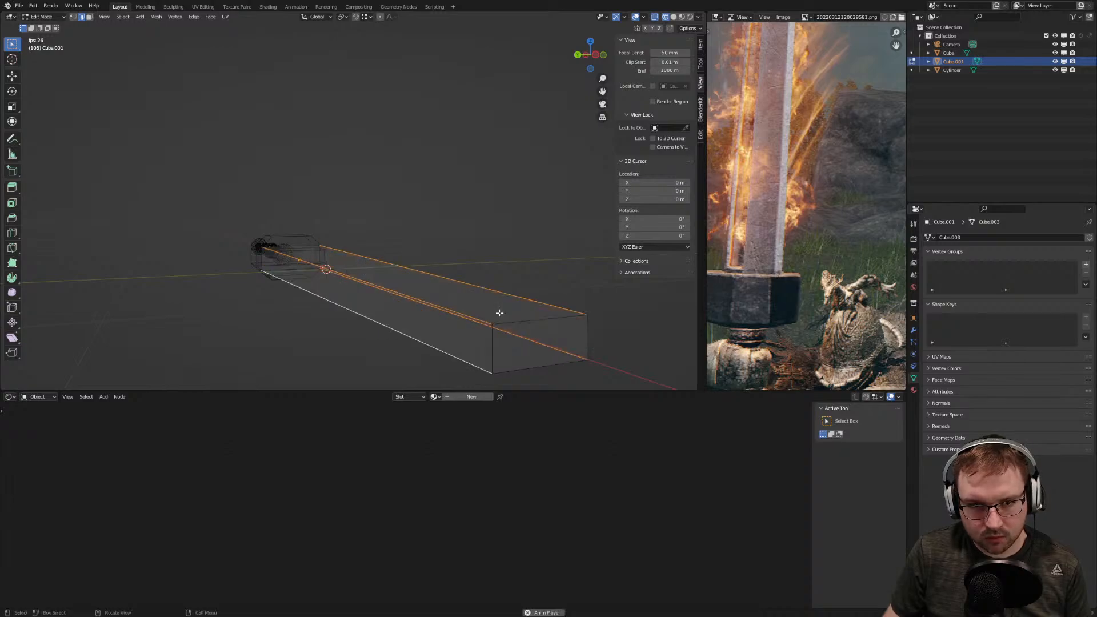
key("KP_1")
key("KP_3")
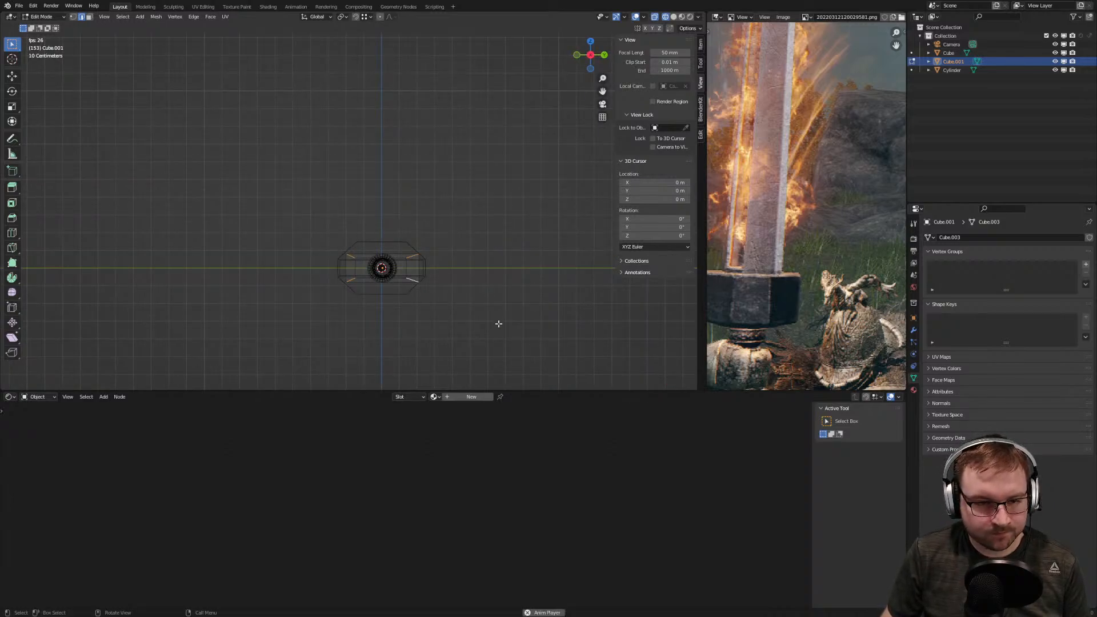
key("KP_1")
scroll(498, 321, "up", 3)
middle_click_drag(387, 279, 398, 259)
scroll(410, 258, "up", 1)
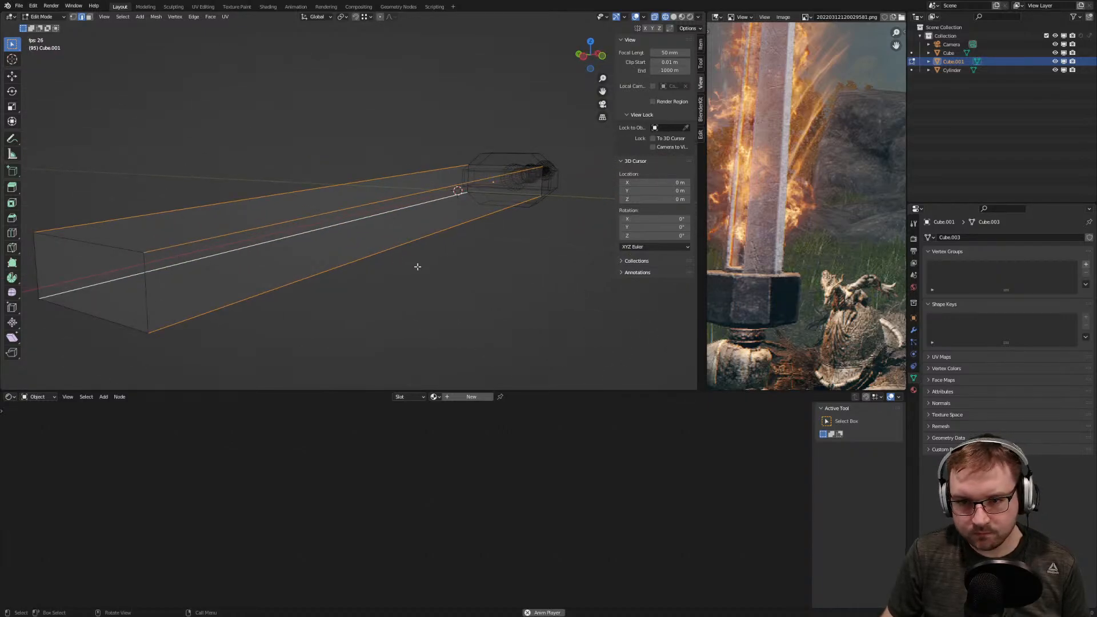
key("ctrl+b")
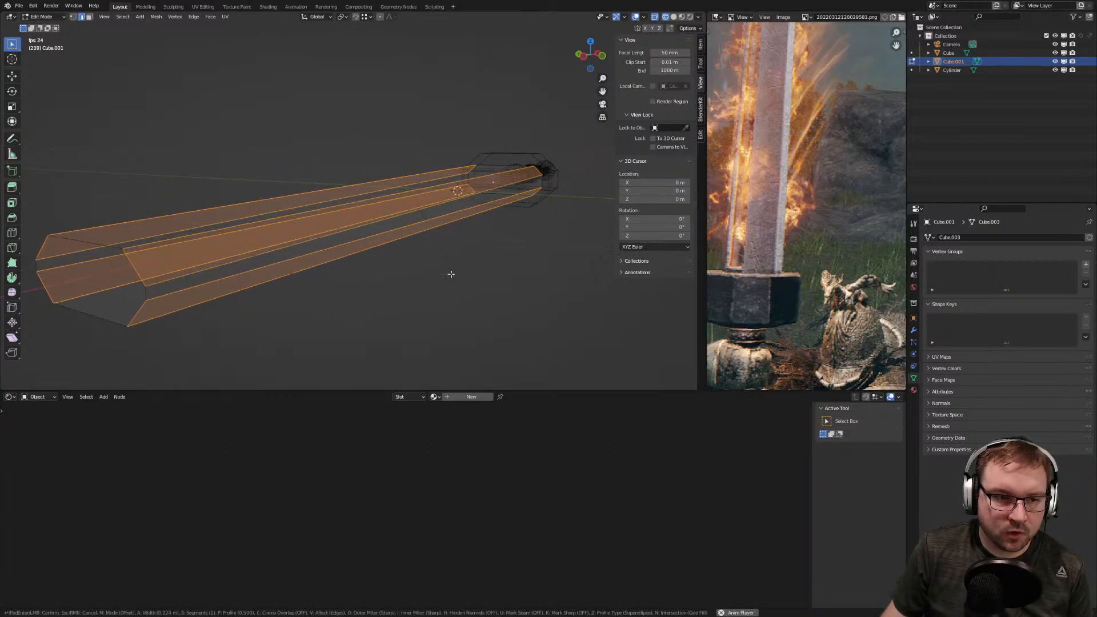
key("Escape")
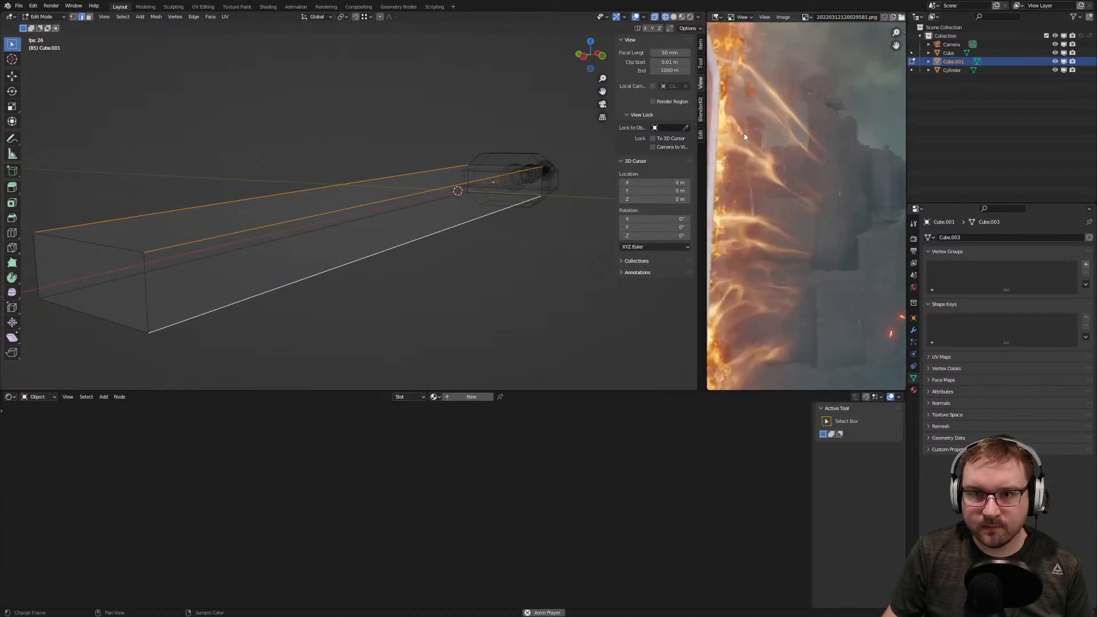
Compare the blade's tip, edges and base with the reference images from the camera, top and perspective views
scroll(549, 263, "down", 4)
middle_click_drag(473, 269, 449, 269)
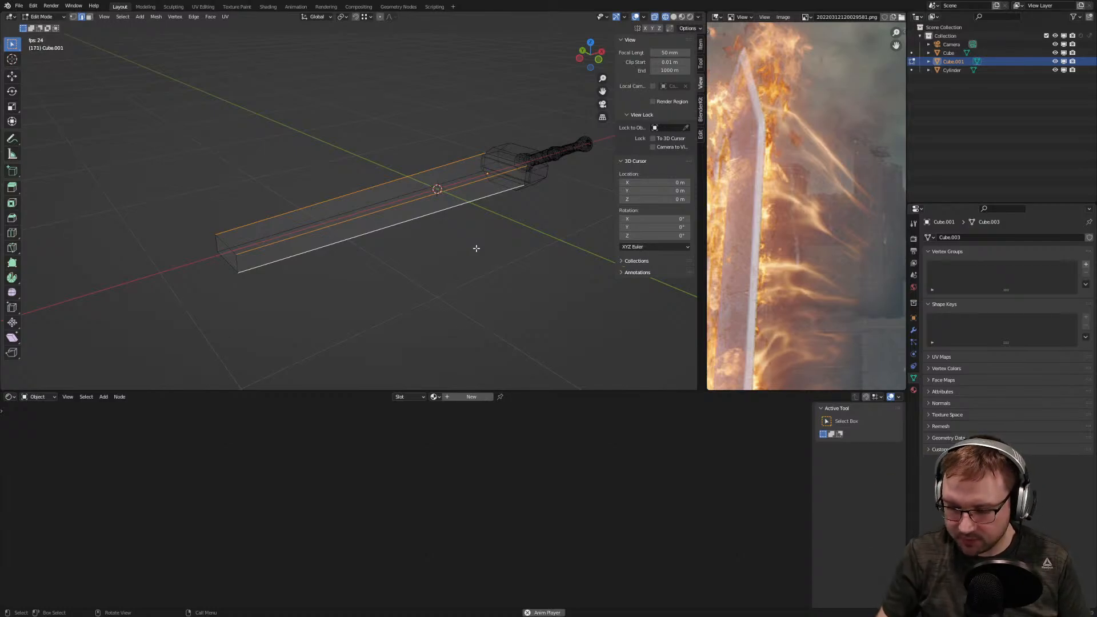
key("KP_7")
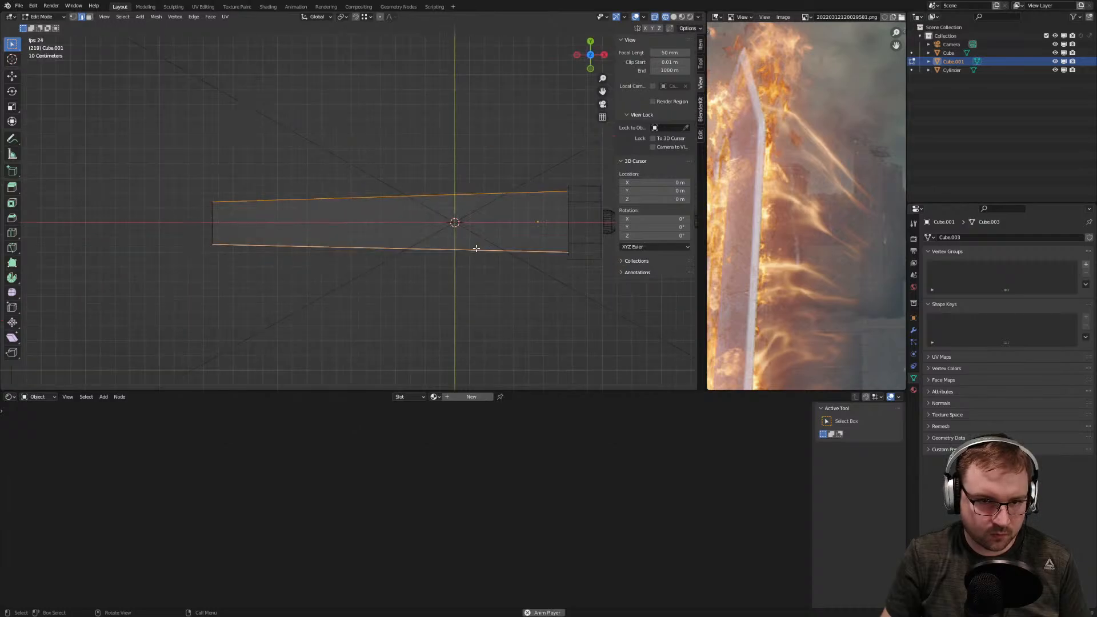
key("KP_0")
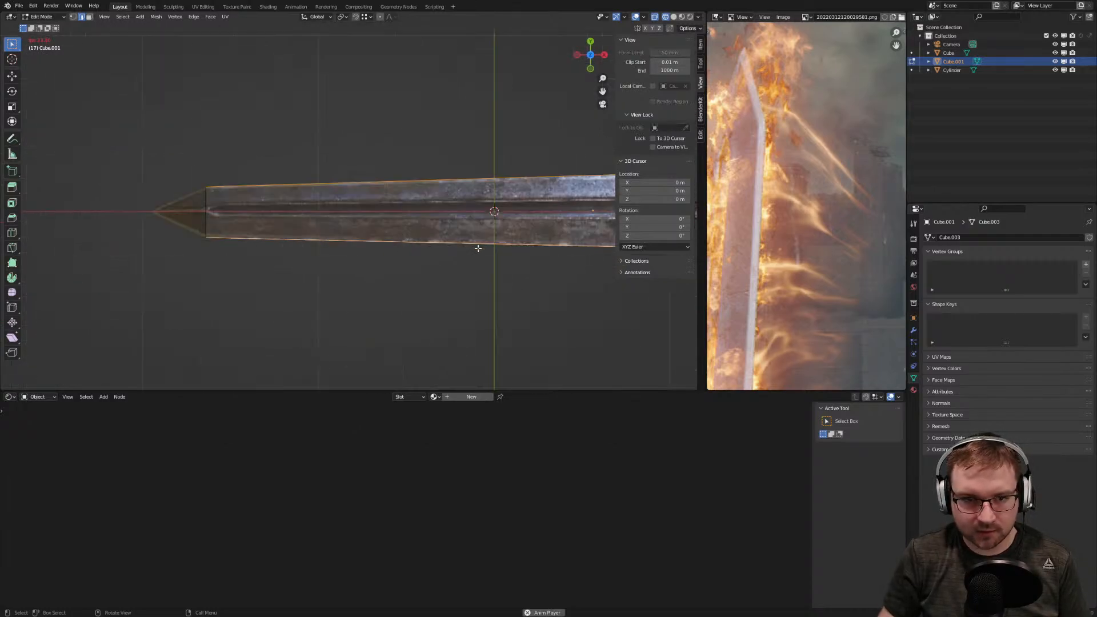
scroll(325, 237, "up", 2)
scroll(274, 227, "down", 6)
middle_click_drag(368, 245, 449, 162)
scroll(359, 221, "up", 5)
scroll(748, 251, "down", 1)
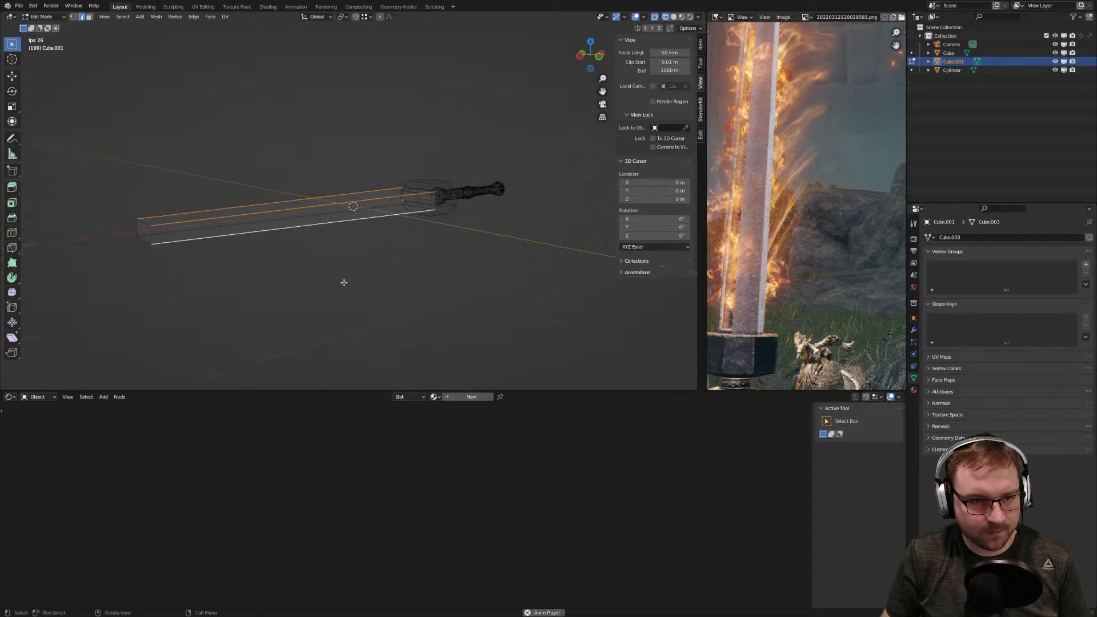
middle_click_drag(365, 257, 416, 259)
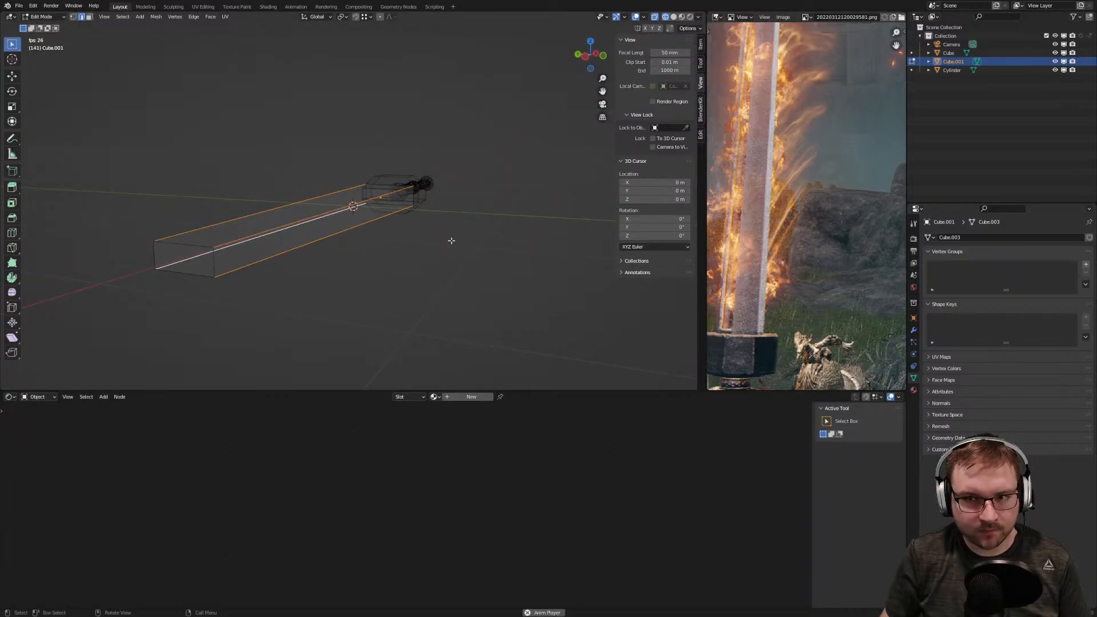
Try a wider bevel on the same four lengthwise blade edges
middle_click_drag(340, 250, 385, 245)
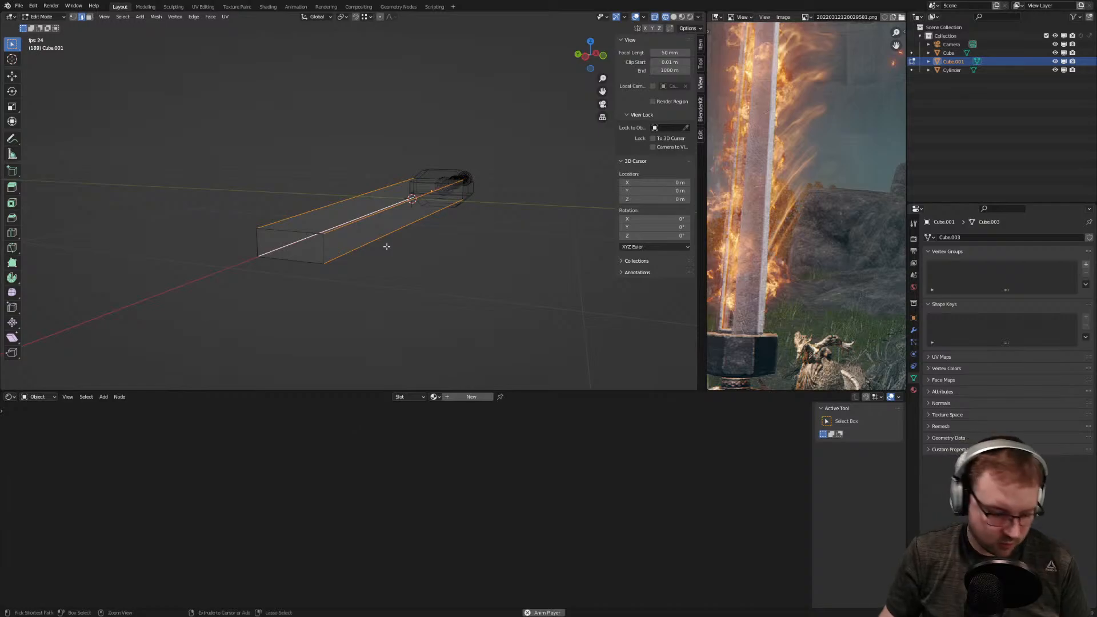
key("ctrl+b")
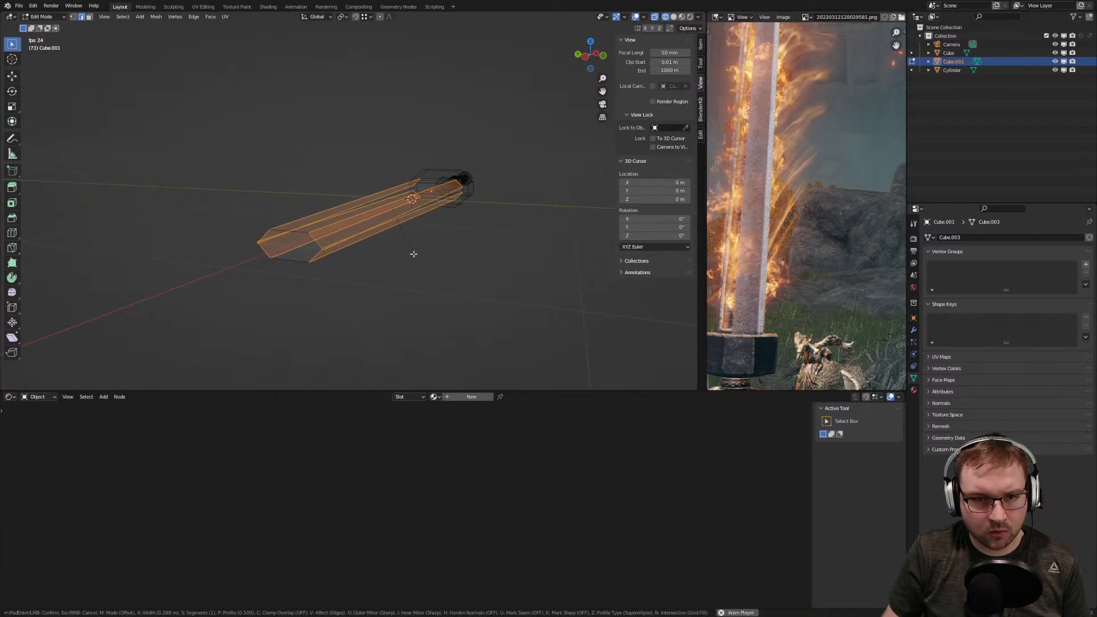
key("Escape")
Try beveling the blade's four lengthwise edges in front view until the slanted sides nearly meet at the base's mid-height
key("KP_1")
scroll(457, 236, "up", 4)
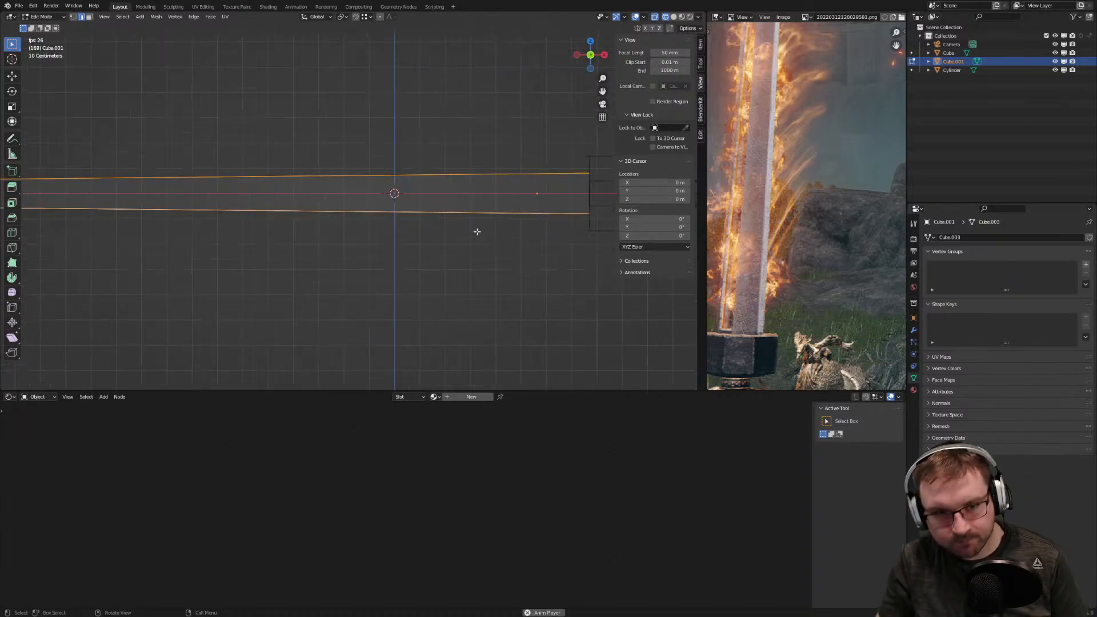
middle_click_drag(474, 231, 403, 277, "shift")
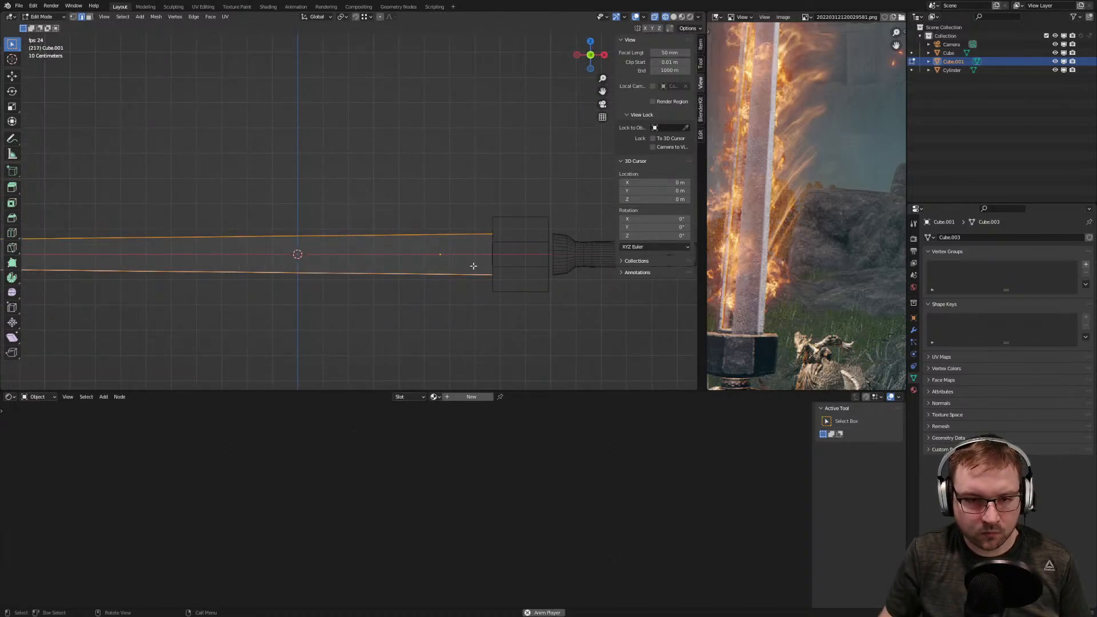
key("ctrl+b")
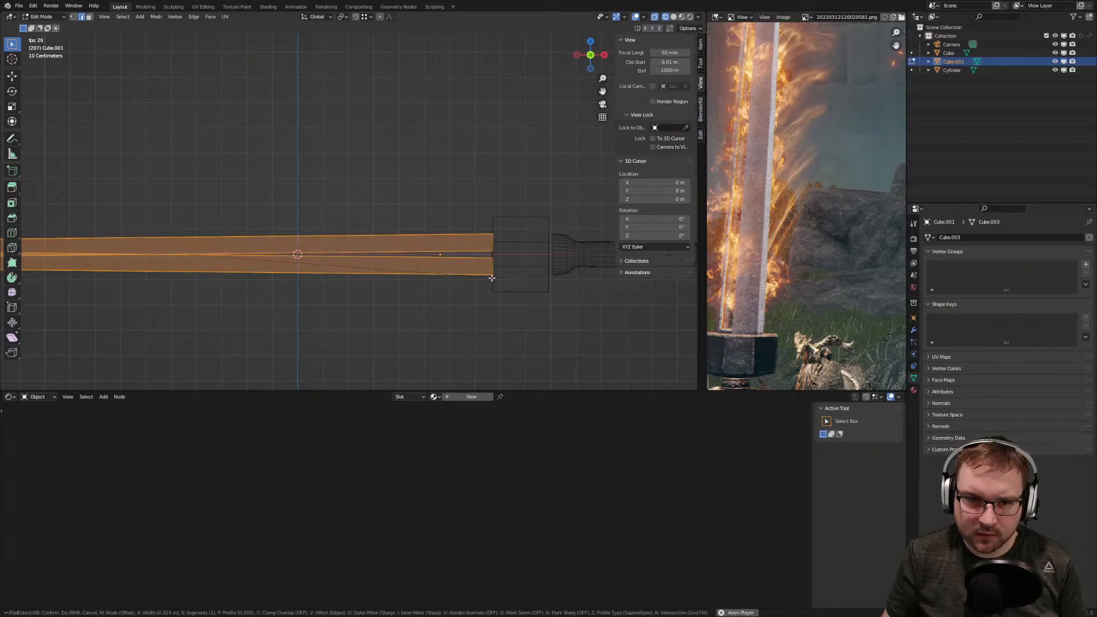
left_click(492, 277)
middle_click_drag(491, 278, 494, 274)
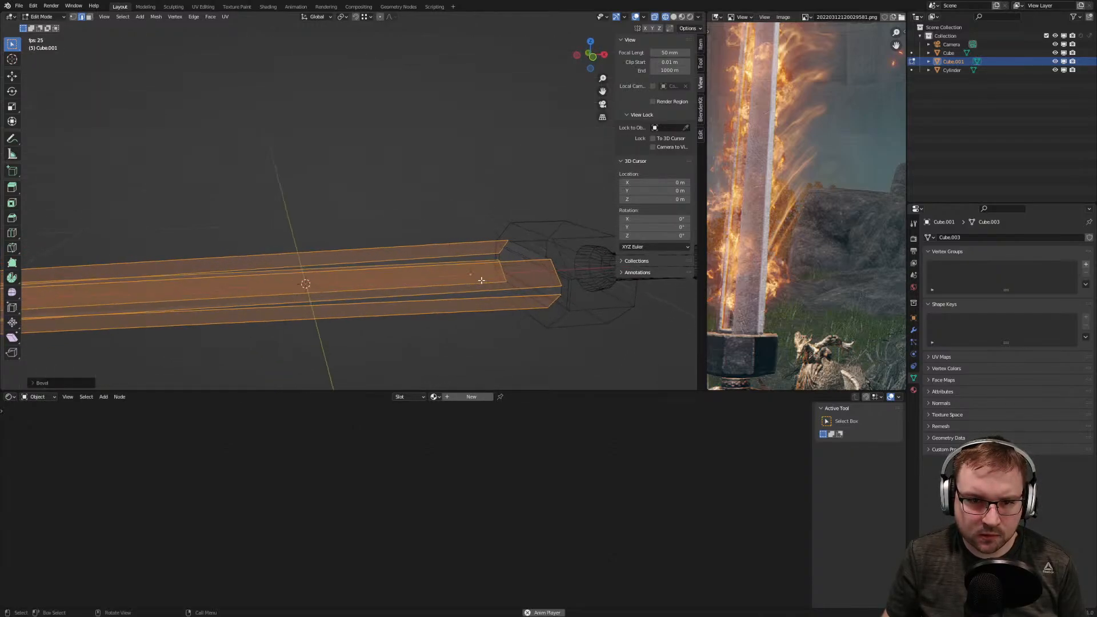
key("KP_7")
key("KP_1")
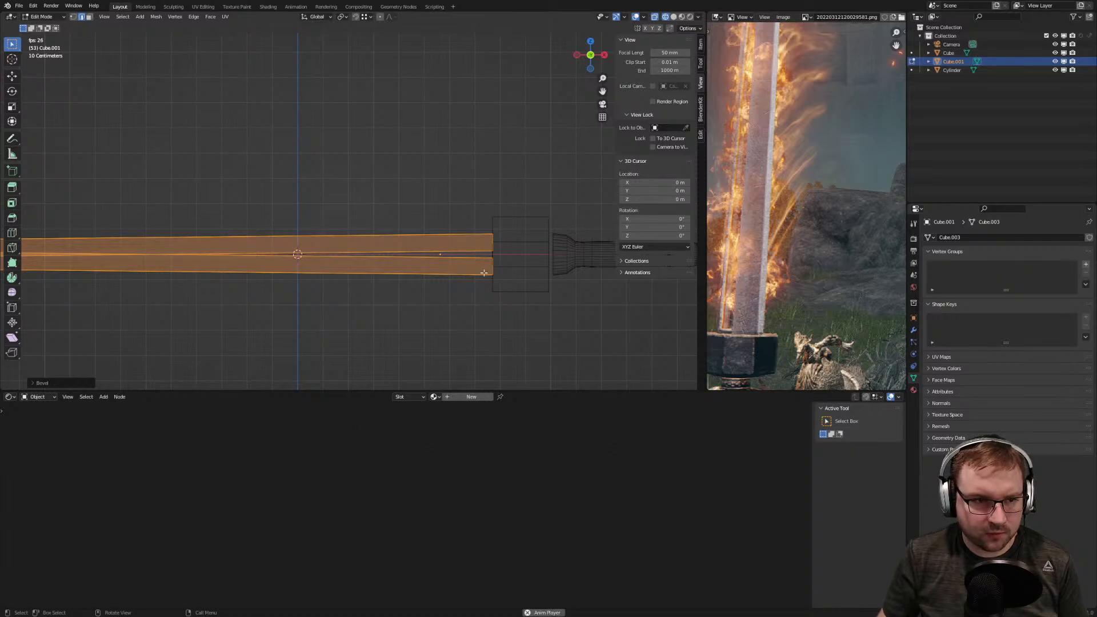
Try moving the tip end's middle edge down along Z to match the height of the bevel line at the base
middle_click_drag(313, 270, 551, 269, "shift")
scroll(550, 269, "up", 2)
key("1")
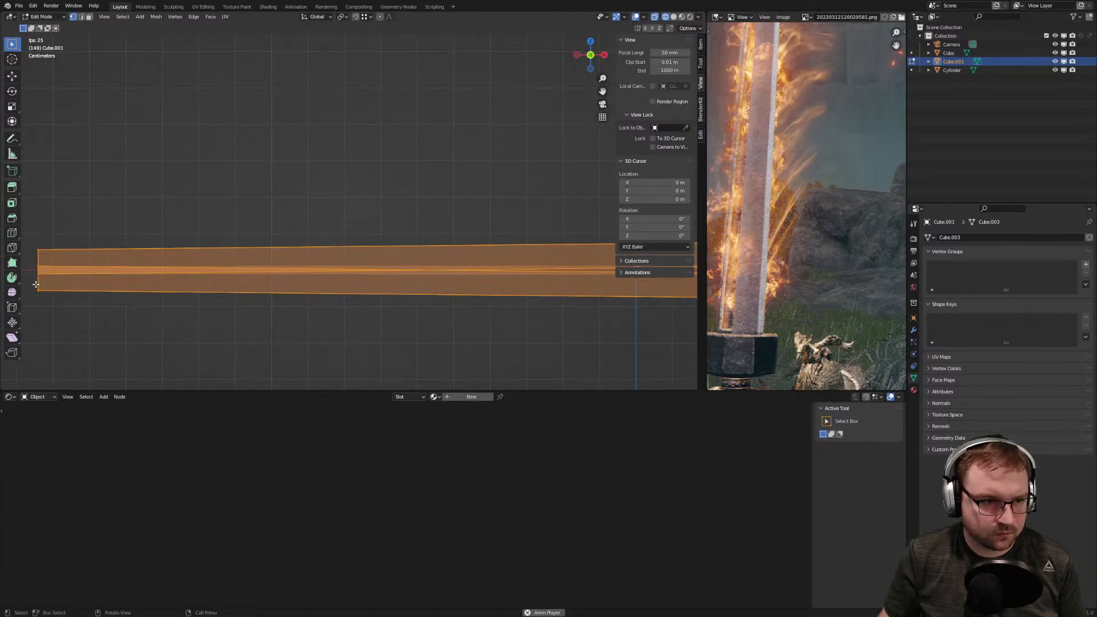
key("2")
key("alt+a")
scroll(40, 286, "up", 1)
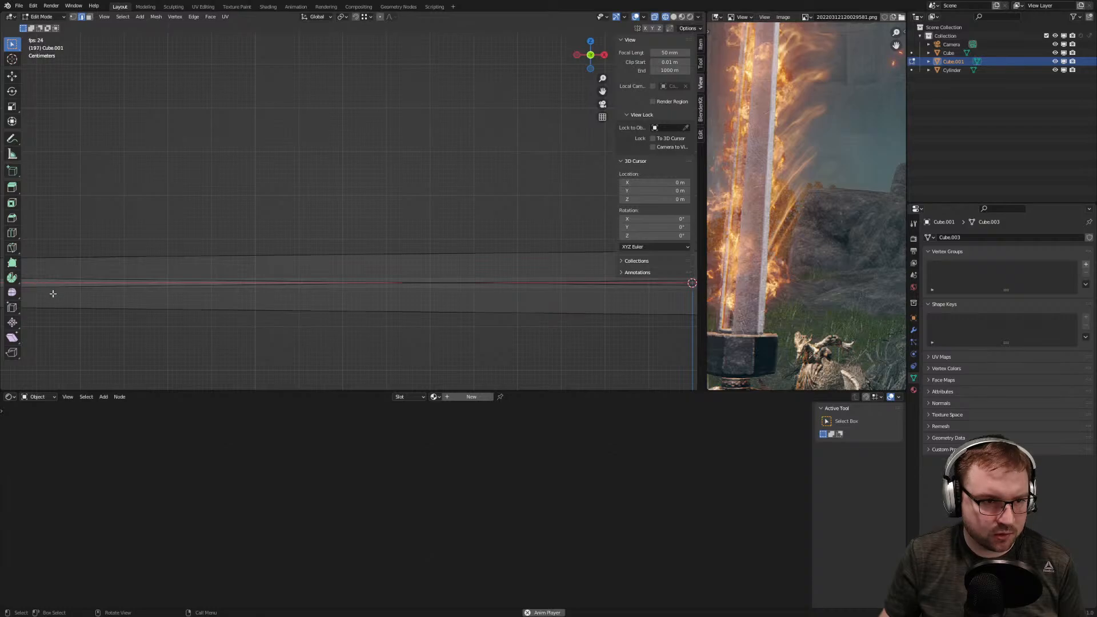
scroll(182, 303, "down", 4)
middle_click_drag(320, 294, 278, 286, "shift")
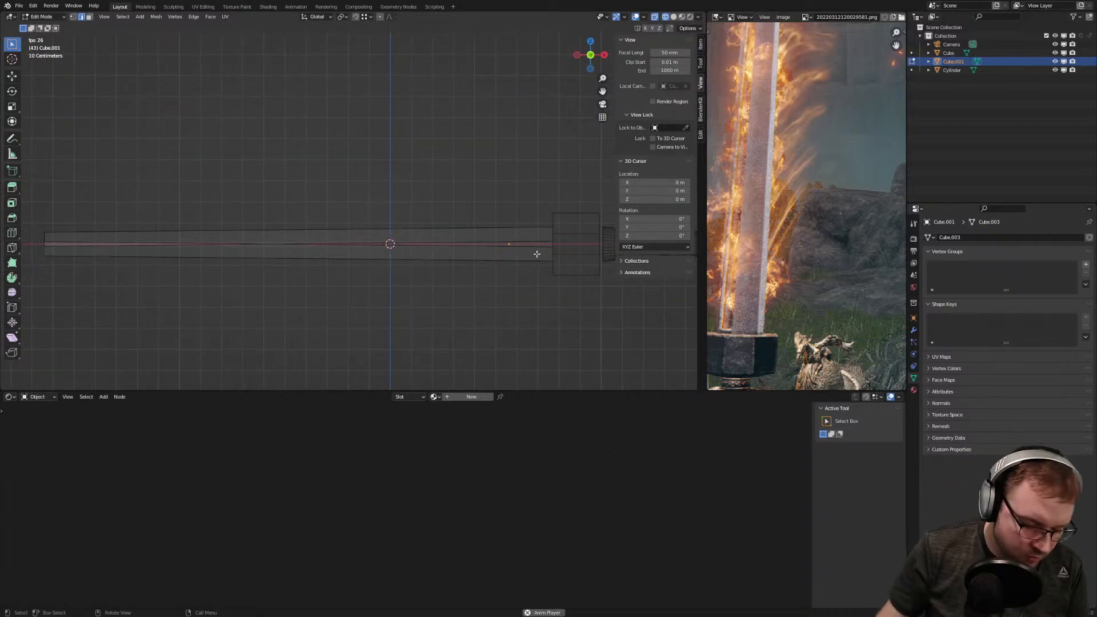
key("g")
key("z")
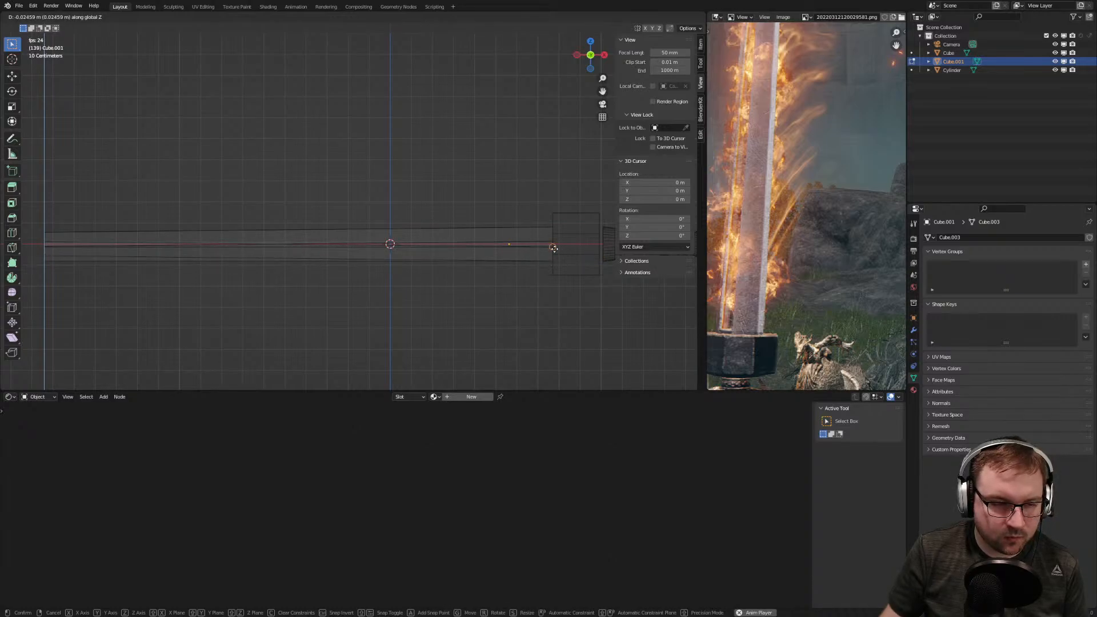
left_click(554, 248)
Try moving the lower vertical edge at the blade's tip end down along Z, level with the blade base's lower corner
middle_click_drag(393, 248, 609, 228, "shift")
scroll(261, 260, "up", 2)
scroll(276, 260, "up", 3)
middle_click_drag(277, 260, 473, 258, "shift")
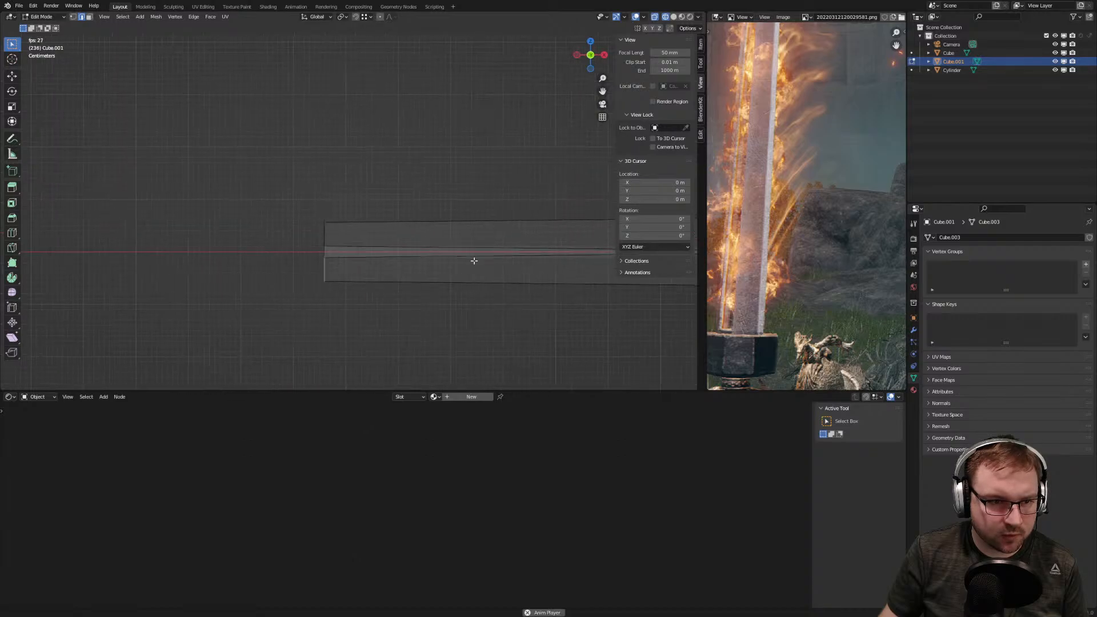
left_click(323, 269)
scroll(369, 282, "down", 5)
middle_click_drag(490, 283, 212, 306, "shift")
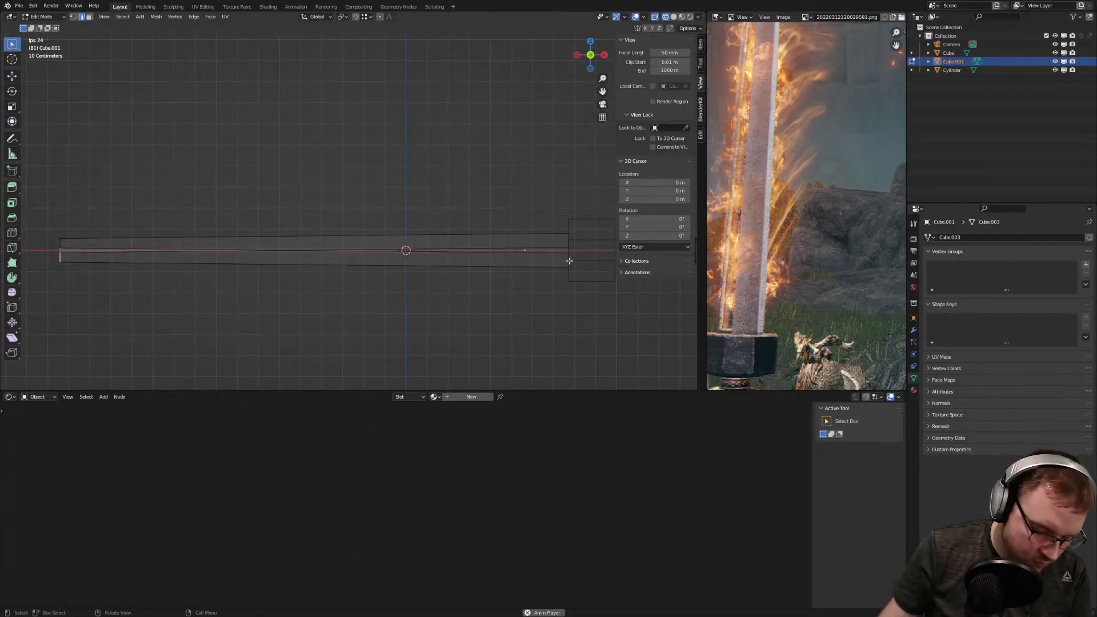
key("g")
key("z")
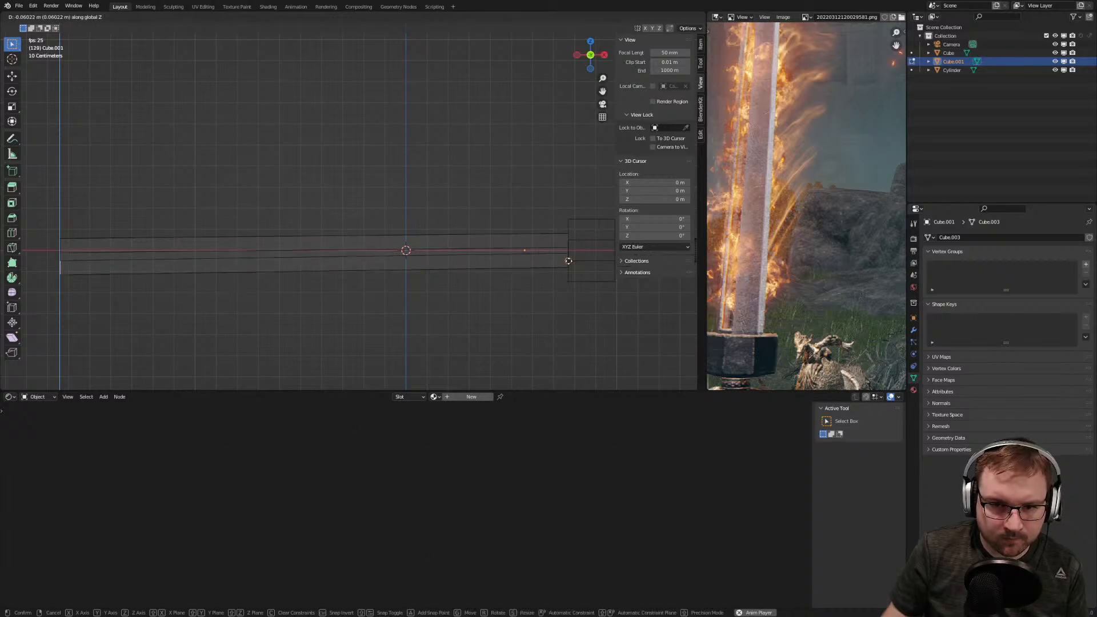
left_click(568, 268)
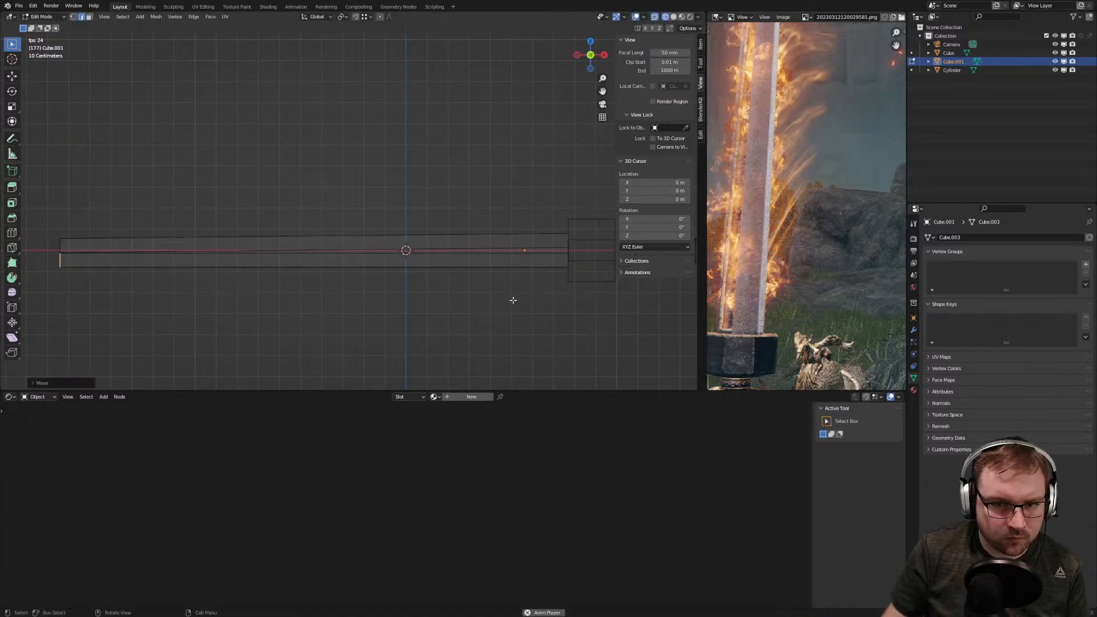
Undo the tip edge moves and the bevel on the blade's lengthwise edges
middle_click_drag(341, 303, 410, 298)
key("a")
key("1")
key("ctrl+z")
key("ctrl+z")
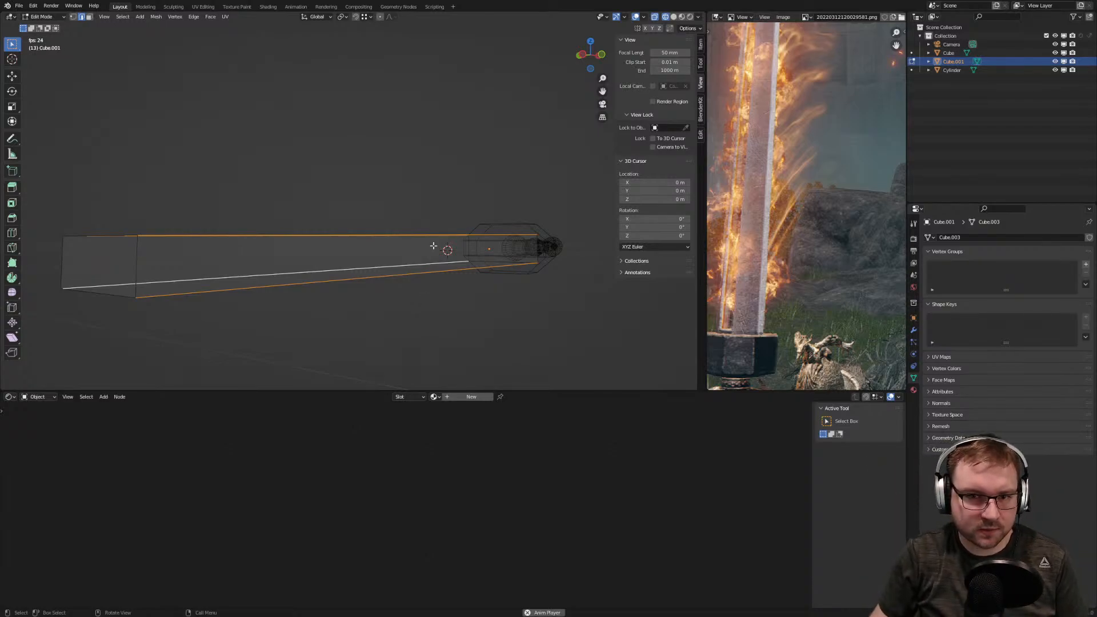
Examine the unbeveled blade's base-end face and long side face in face mode, with X-ray turned off
key("alt+a")
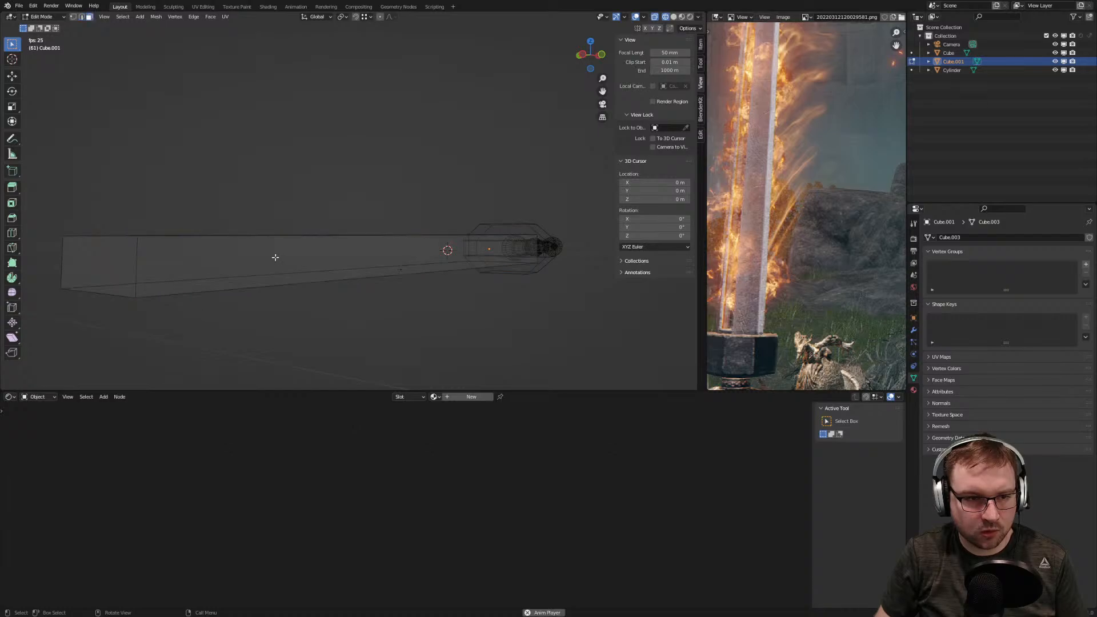
left_click(372, 261)
left_click(483, 254)
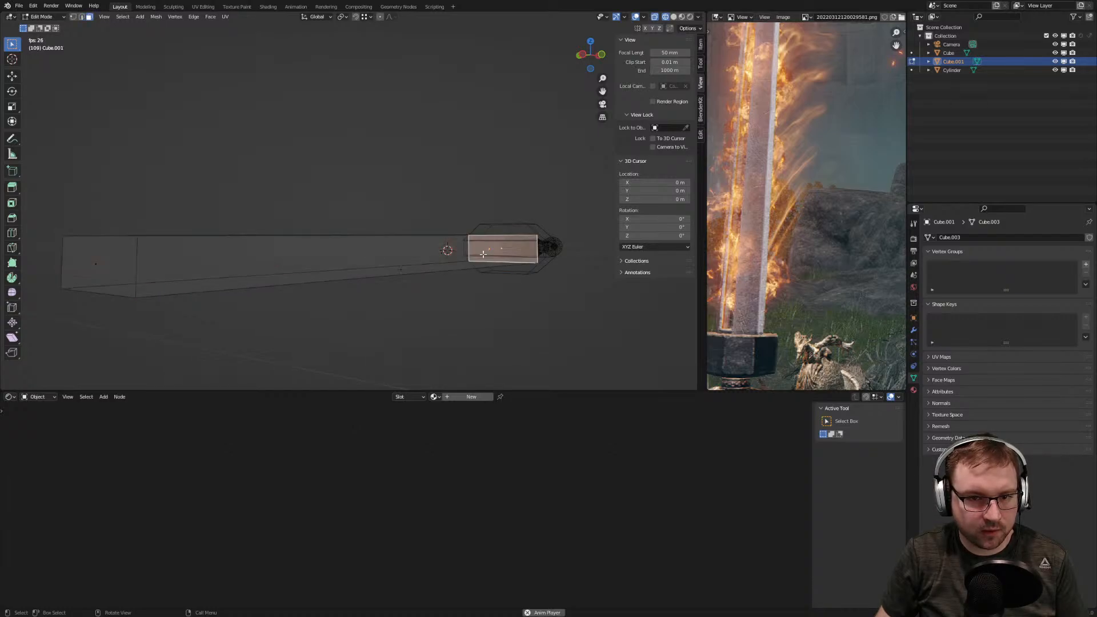
key("KP_7")
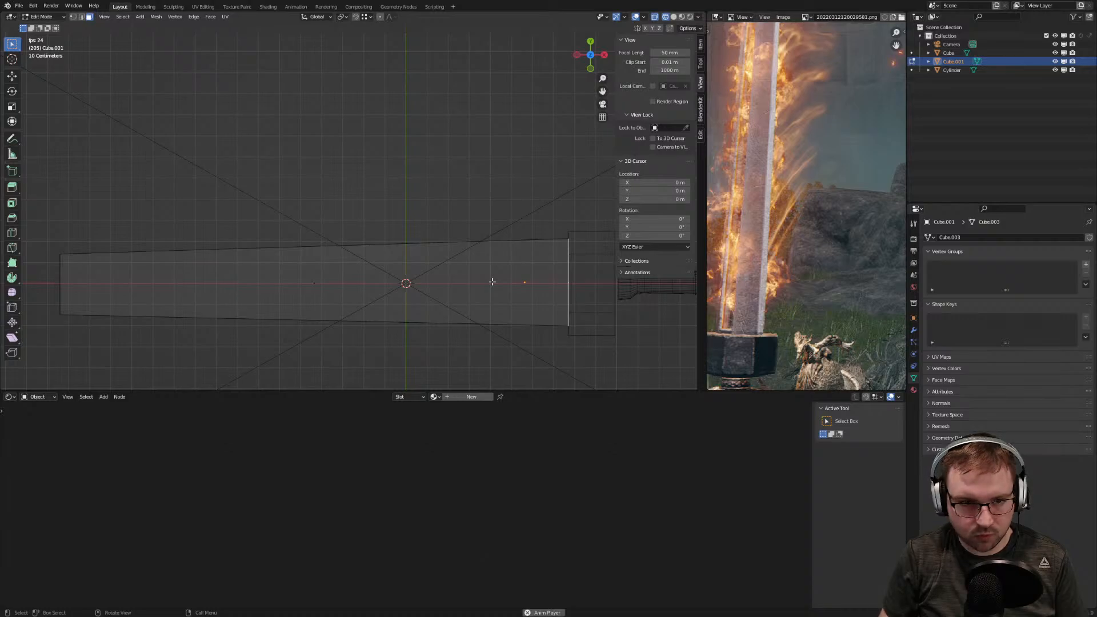
key("KP_3")
key("KP_1")
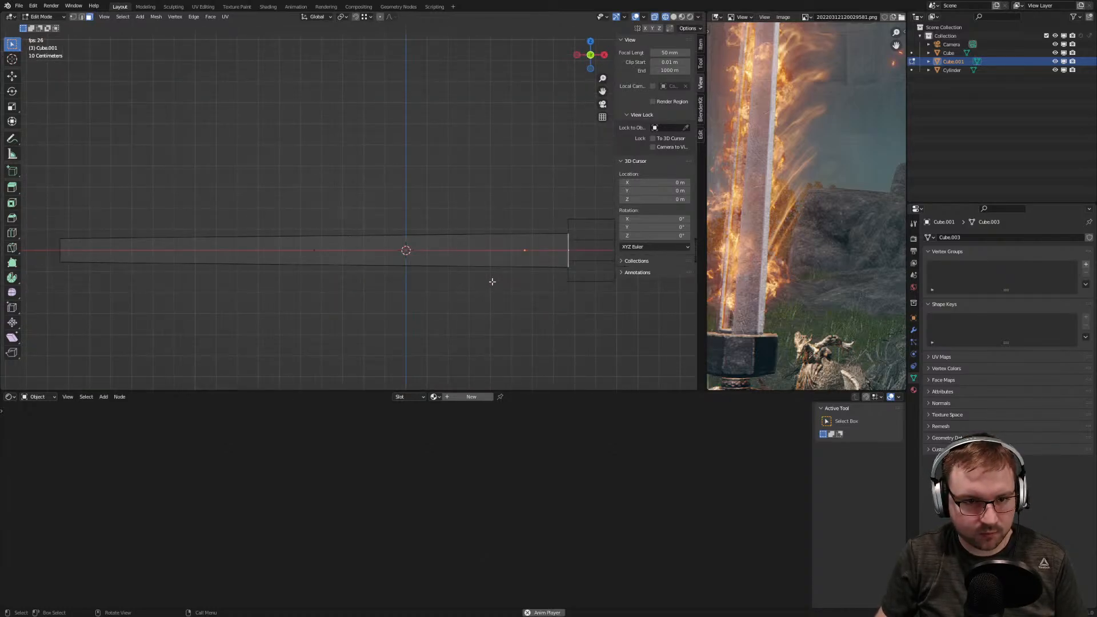
left_click(654, 16)
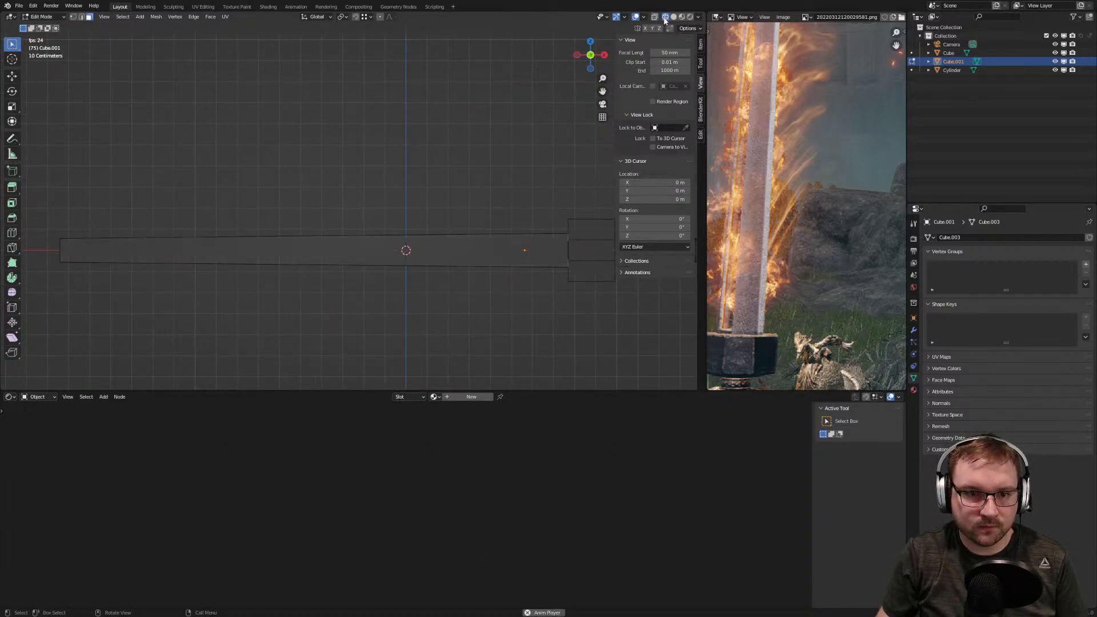
left_click(345, 260)
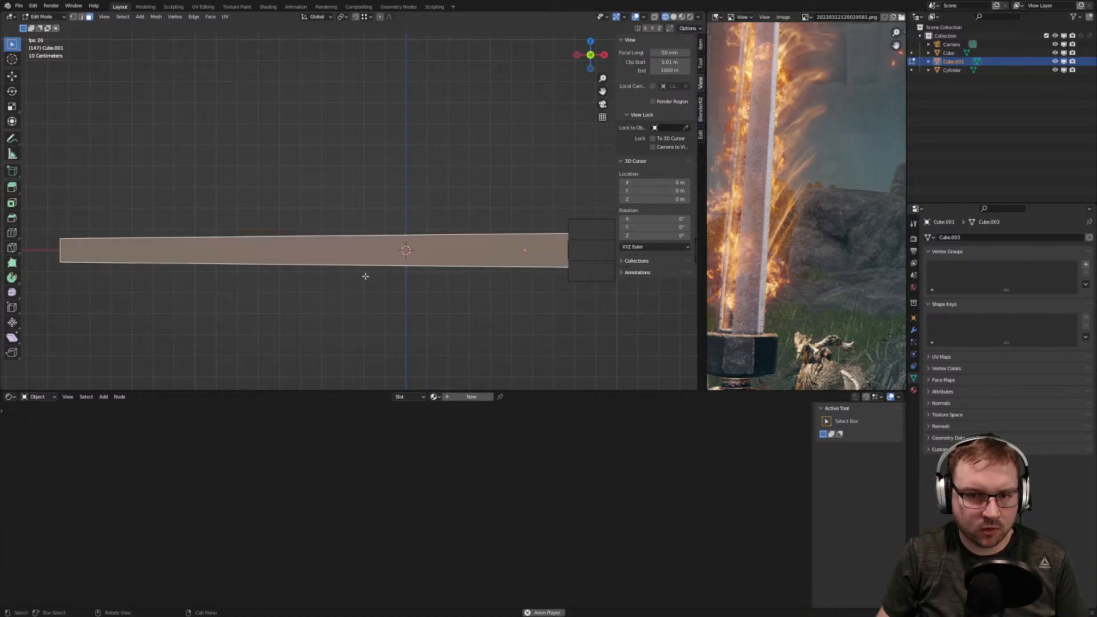
Compare the blade's outline and side taper with the camera background image and the burning greatsword screenshot
middle_click_drag(315, 274, 376, 289)
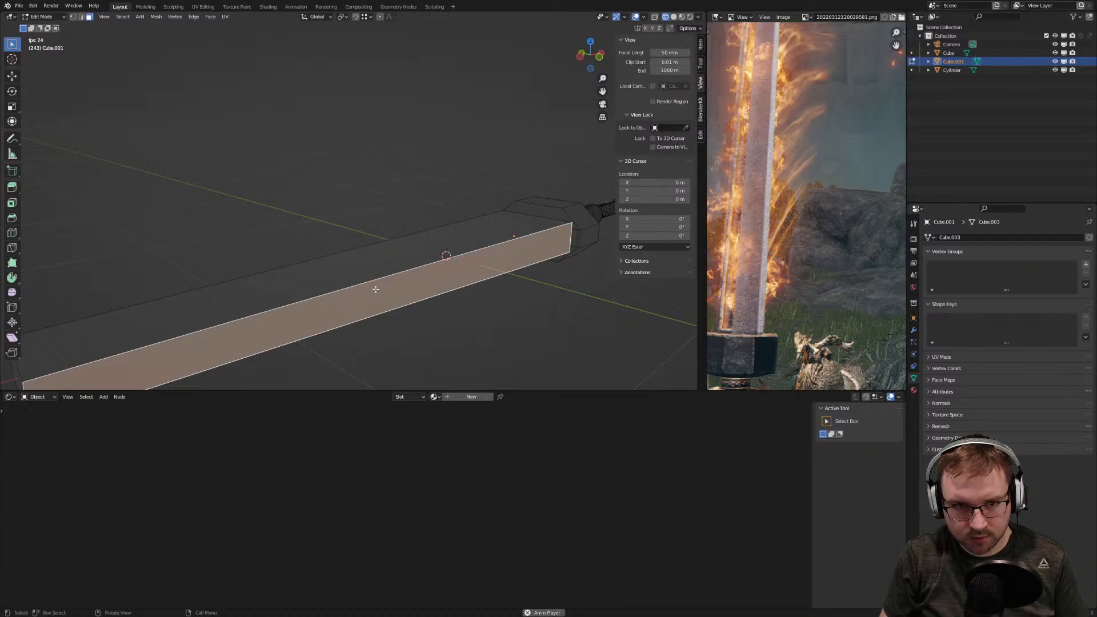
scroll(456, 289, "down", 2)
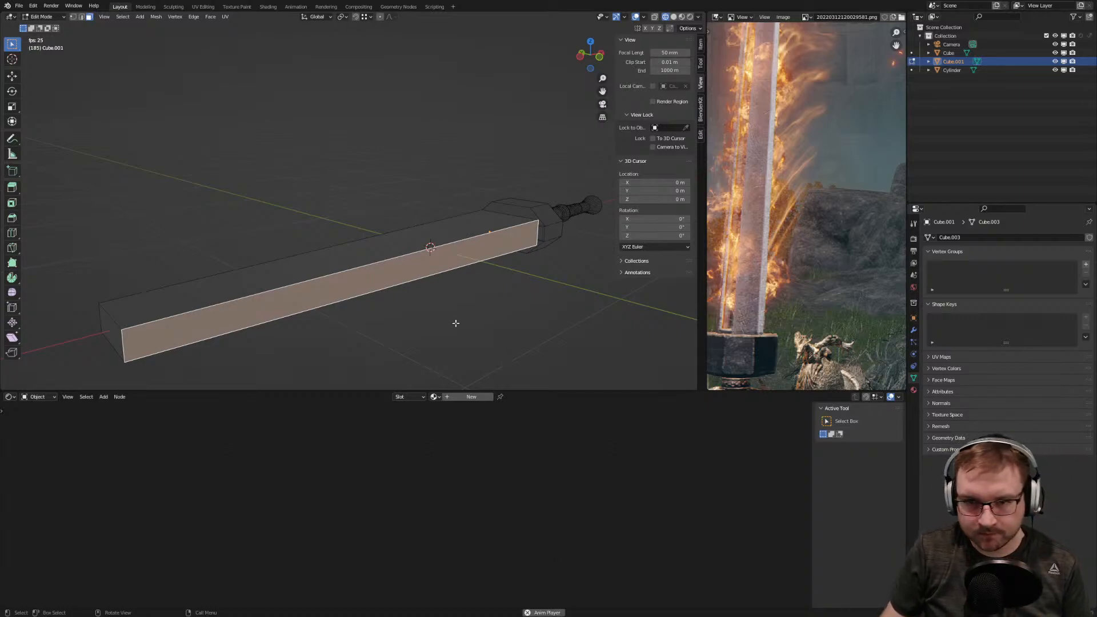
key("KP_7")
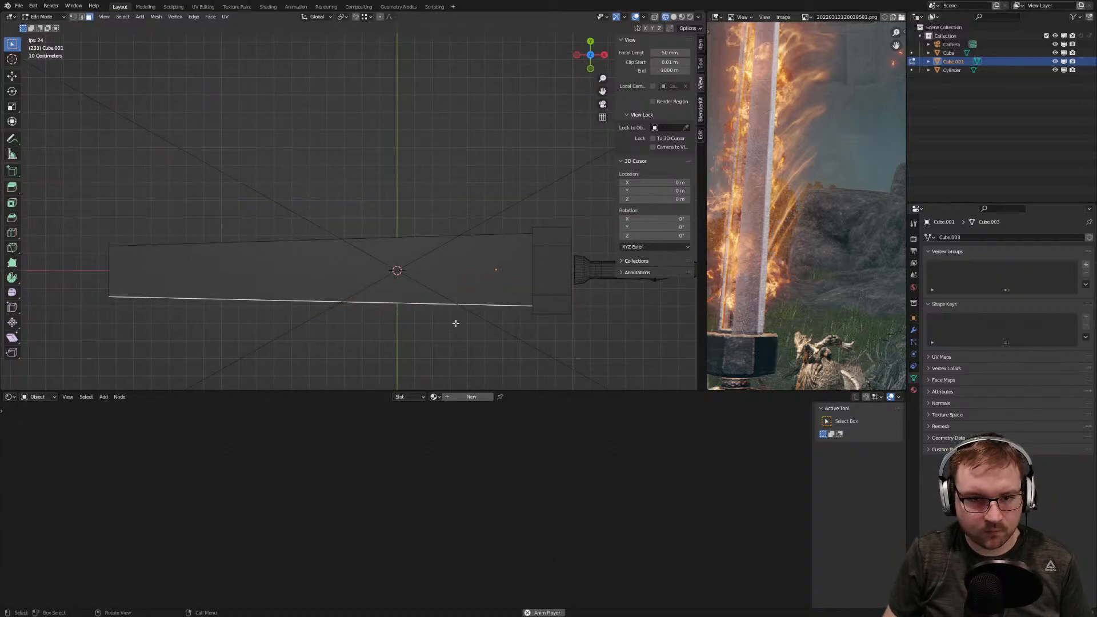
key("KP_0")
scroll(454, 258, "up", 3)
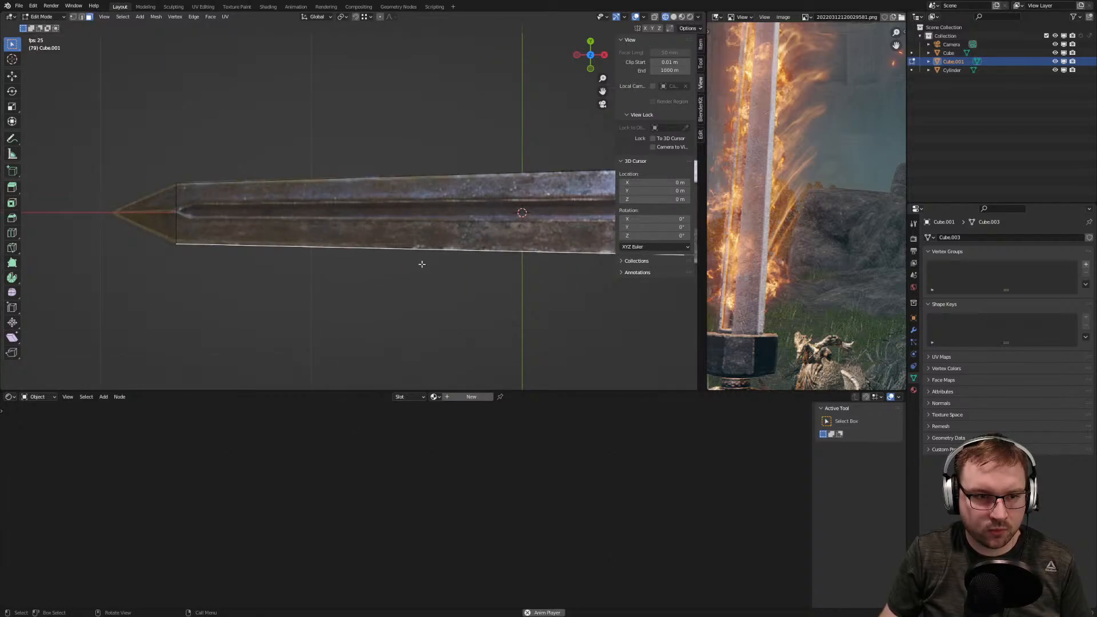
middle_click_drag(387, 273, 441, 195)
scroll(345, 246, "up", 5)
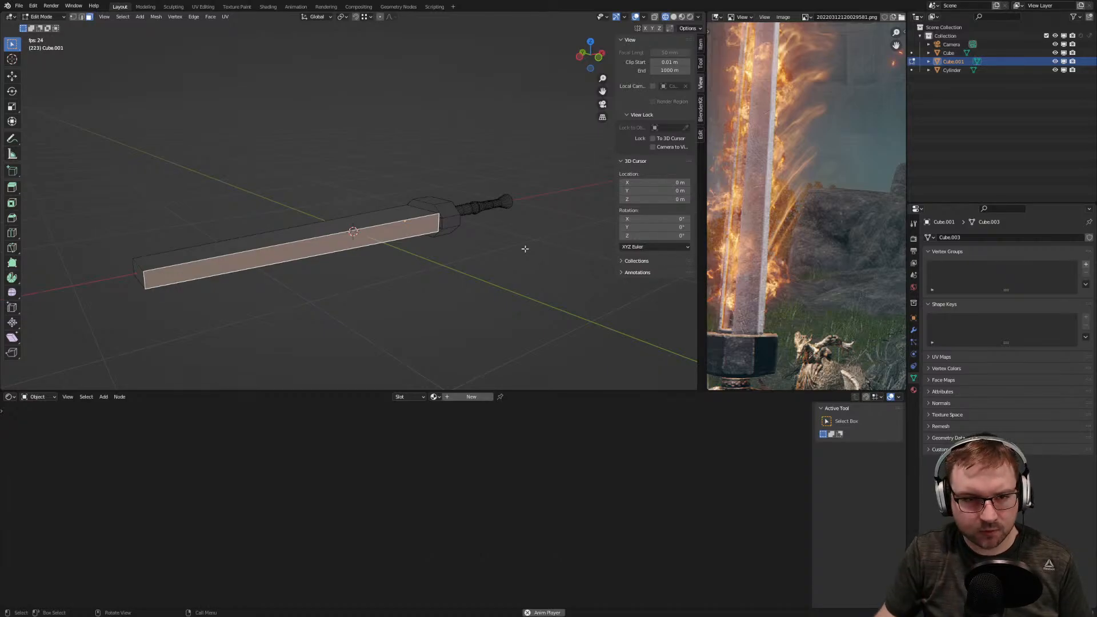
key("2")
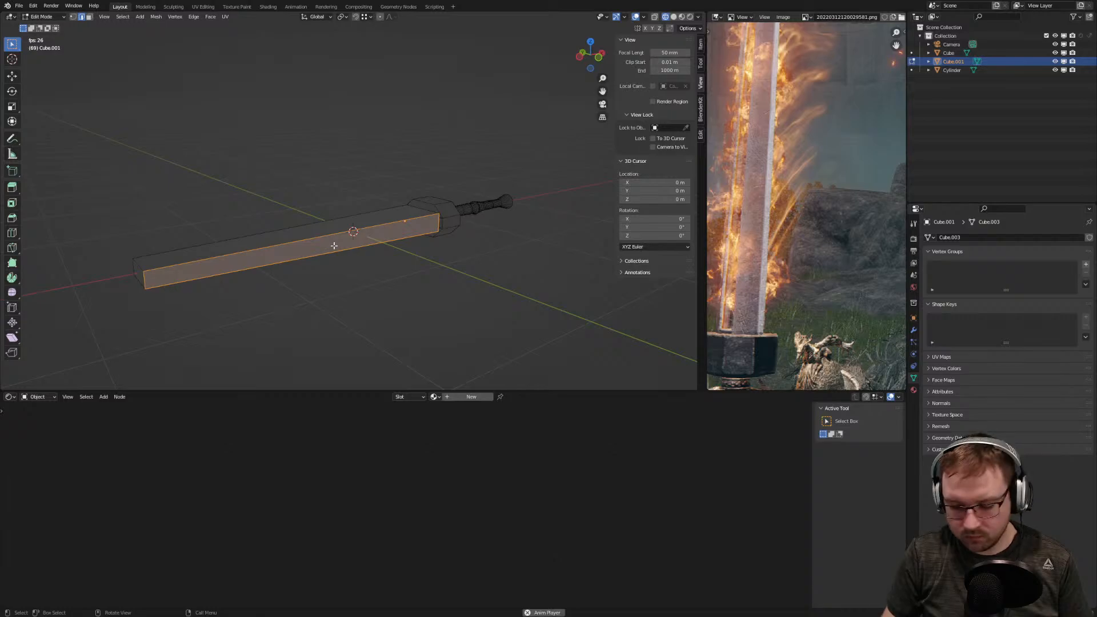
key("KP_1")
scroll(333, 246, "up", 2)
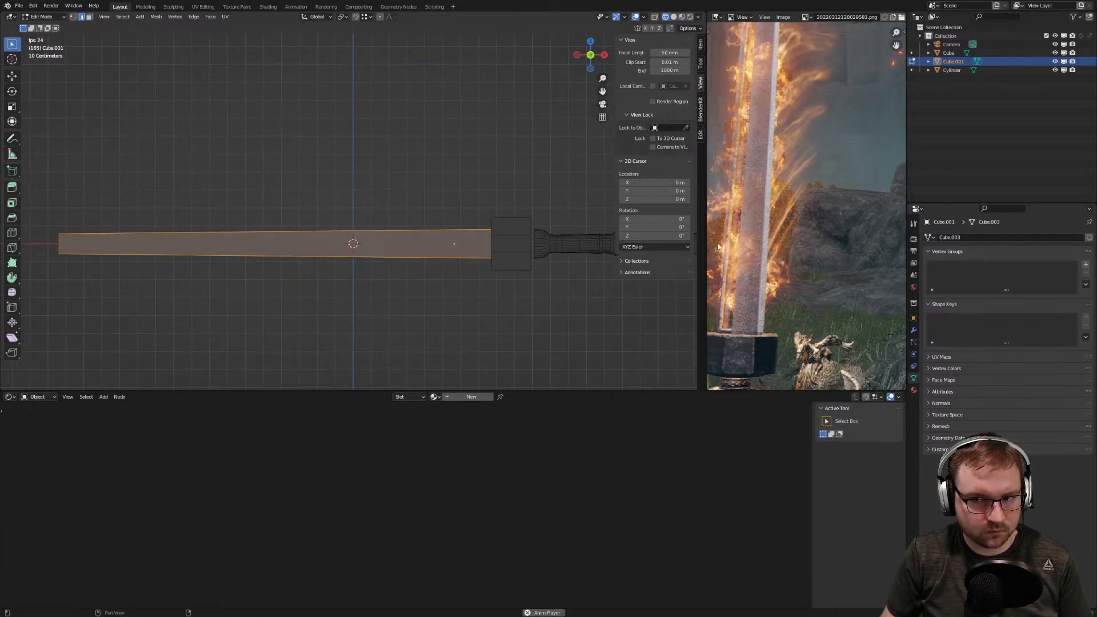
scroll(731, 232, "down", 3)
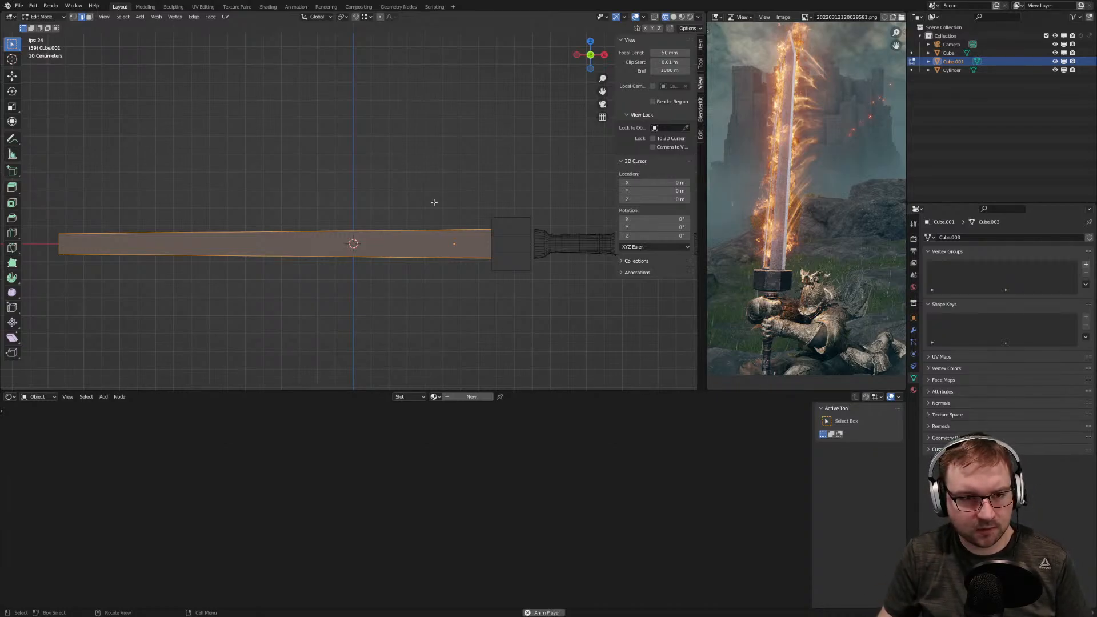
key("KP_0")
key("KP_0")
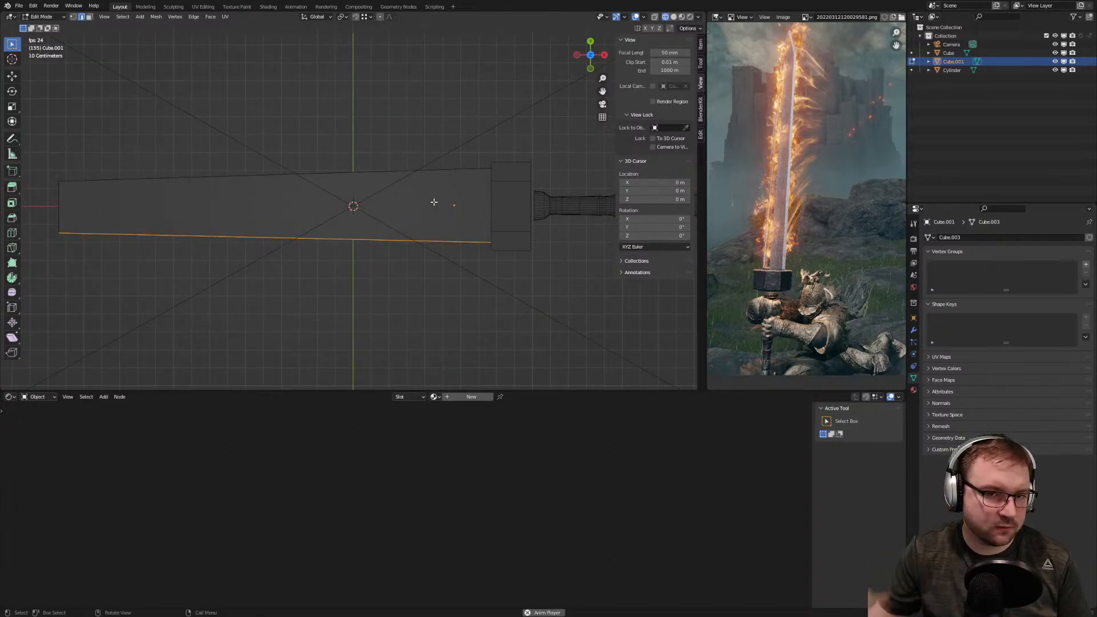
Delete all four vertices at the blade's tip end with X-ray on, keeping only the base face
key("1")
scroll(263, 194, "down", 3)
left_click_drag(126, 165, 217, 249)
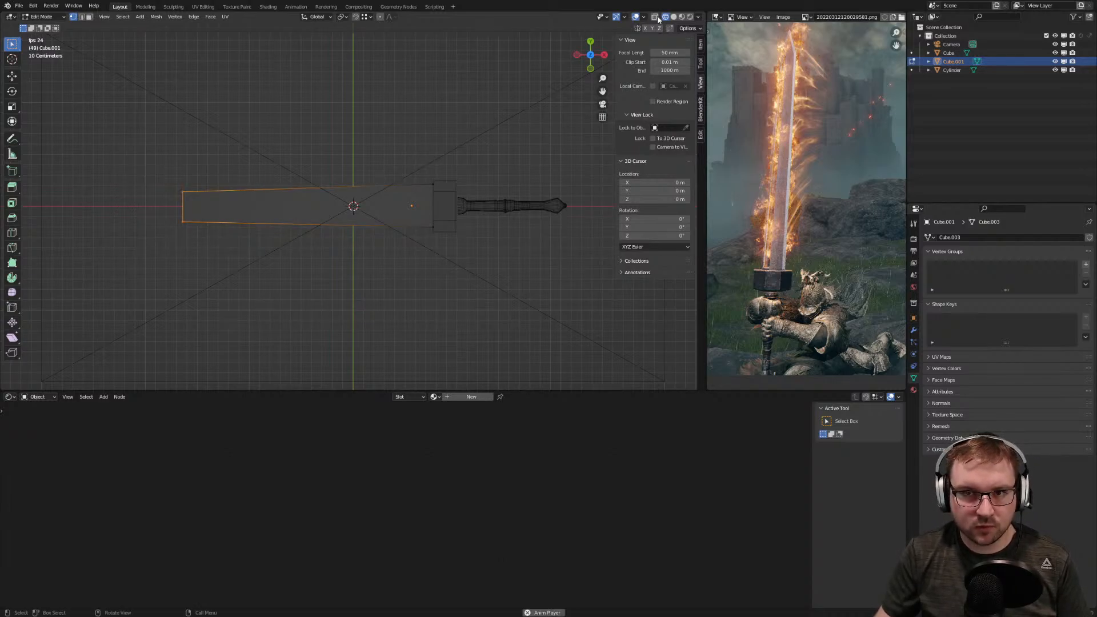
key("x")
left_click(221, 248)
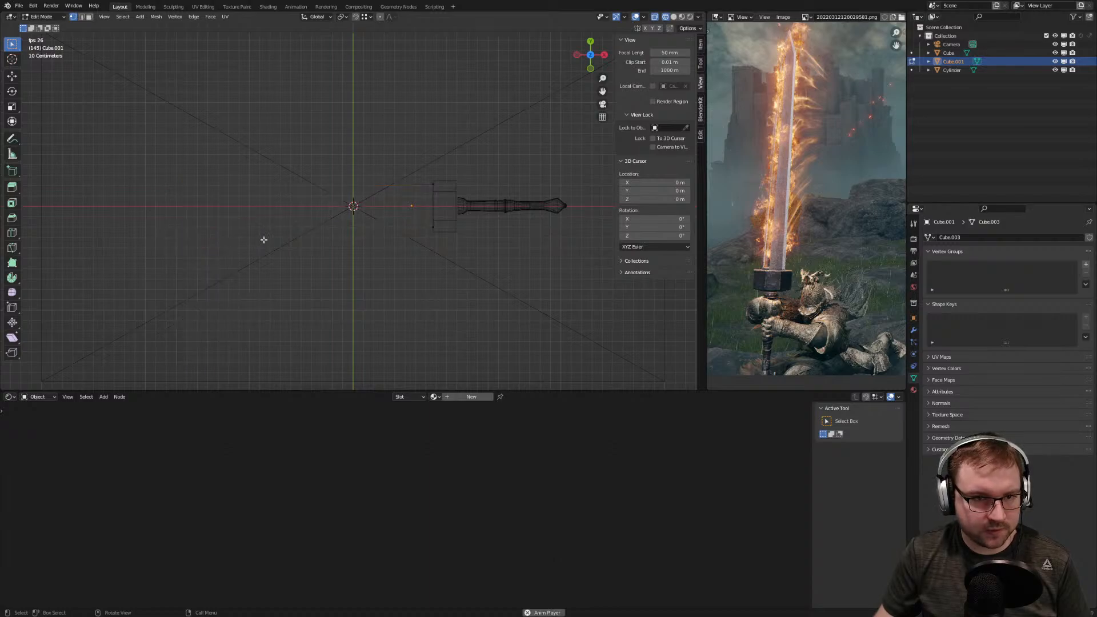
Extrude the remaining base face along the reference blade in camera view, out to where the pointed tip begins
middle_click_drag(418, 218, 434, 164)
key("3")
left_click(434, 163)
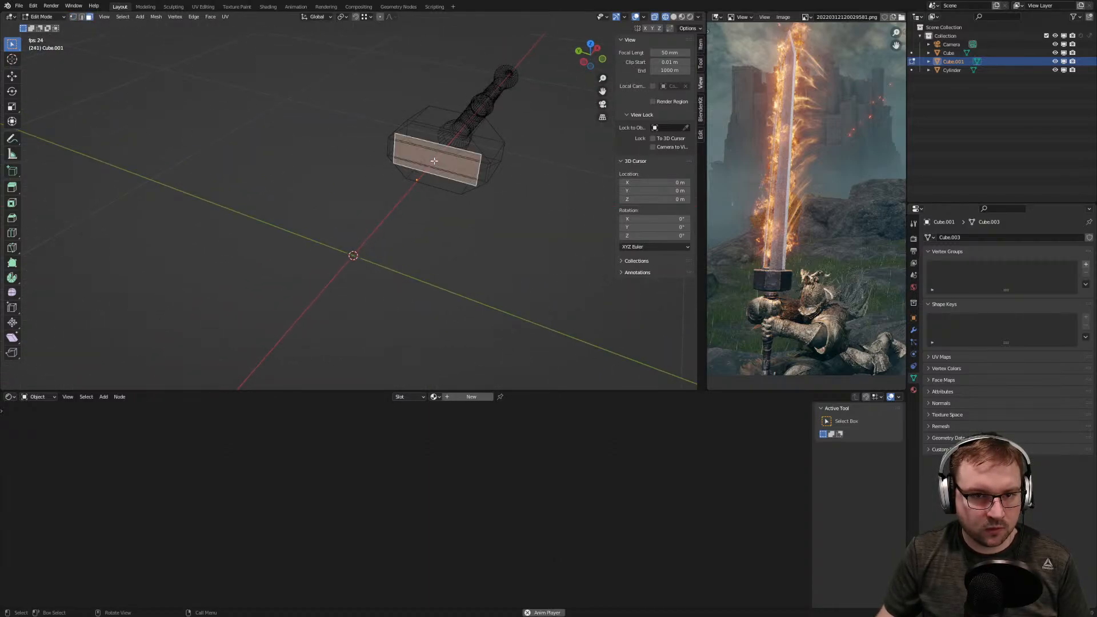
key("KP_7")
key("KP_0")
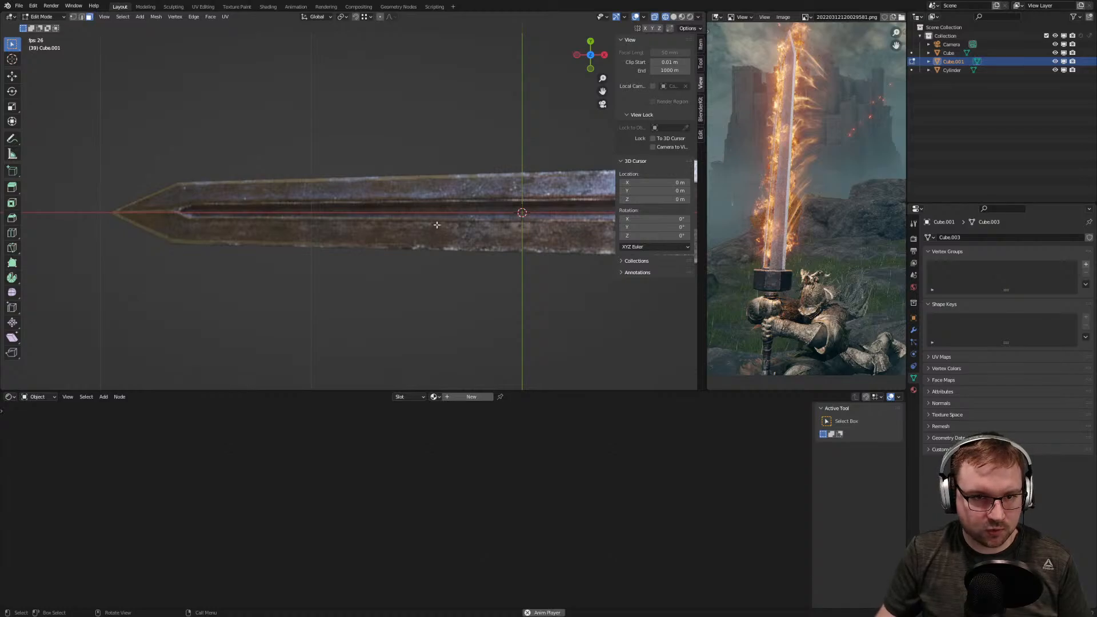
scroll(434, 162, "down", 2)
key("e")
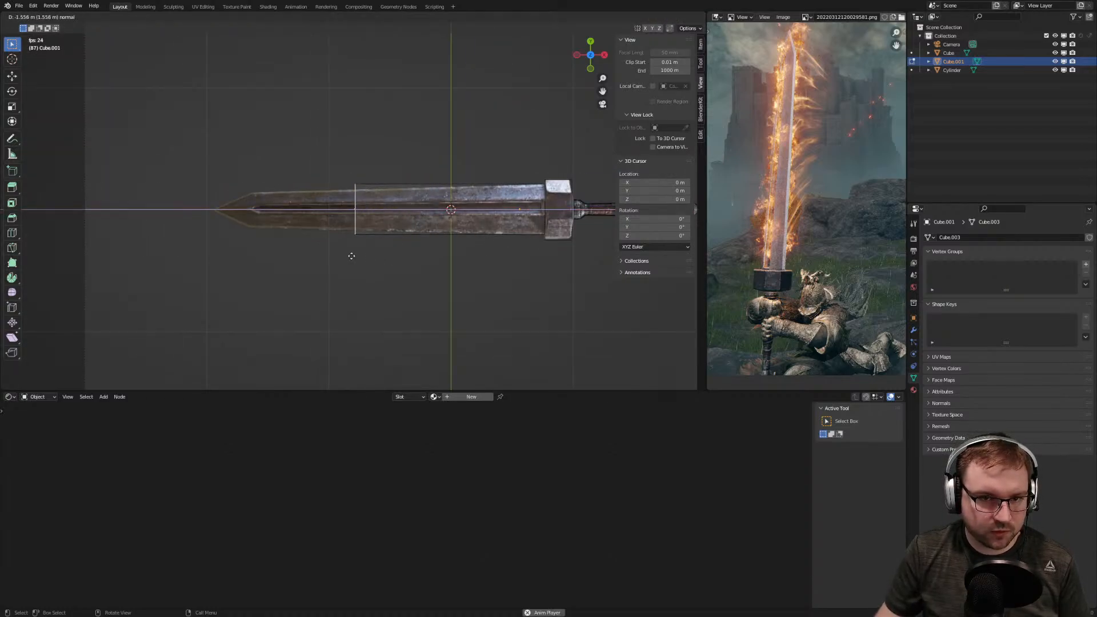
left_click(256, 266)
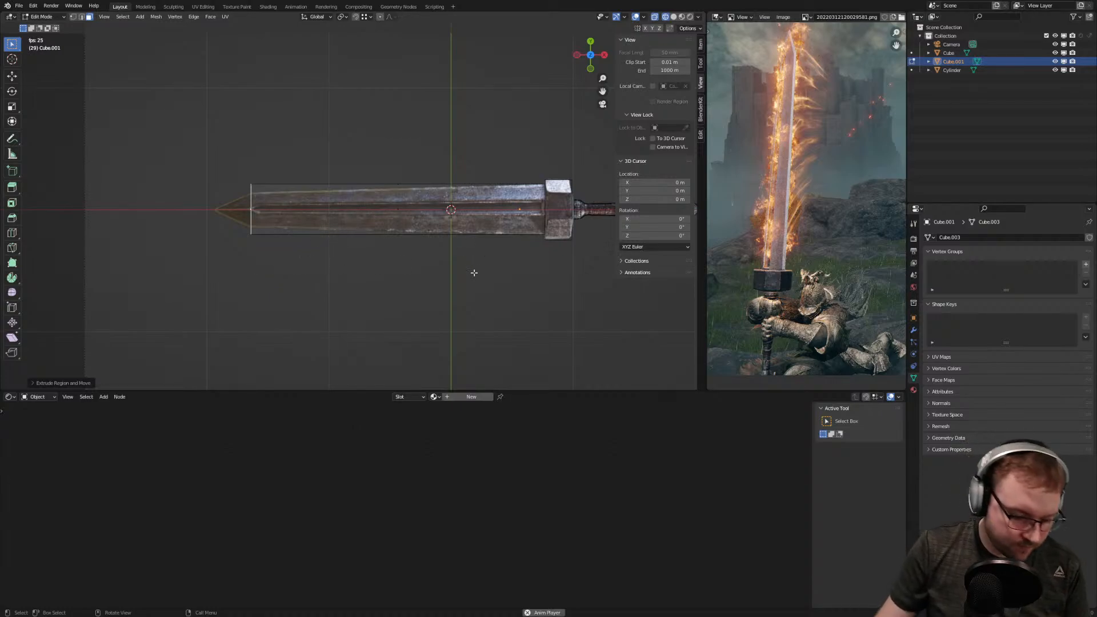
Scale the extruded end face along Y to about 0.72 to match the reference blade's taper
key("s")
key("y")
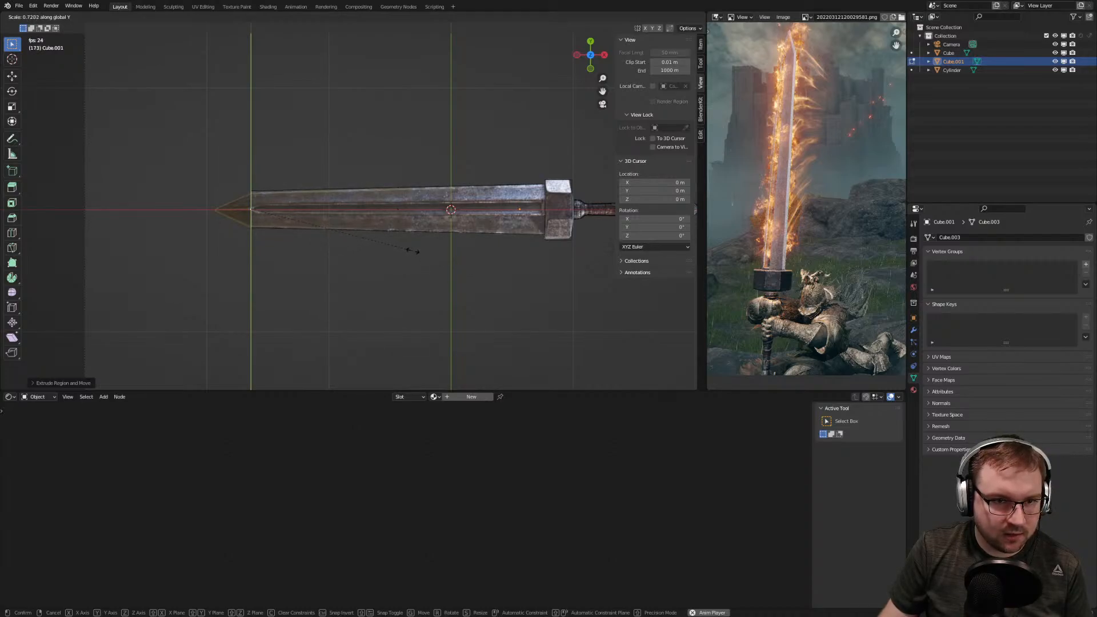
left_click(409, 250)
middle_click_drag(409, 247, 440, 183)
key("KP_7")
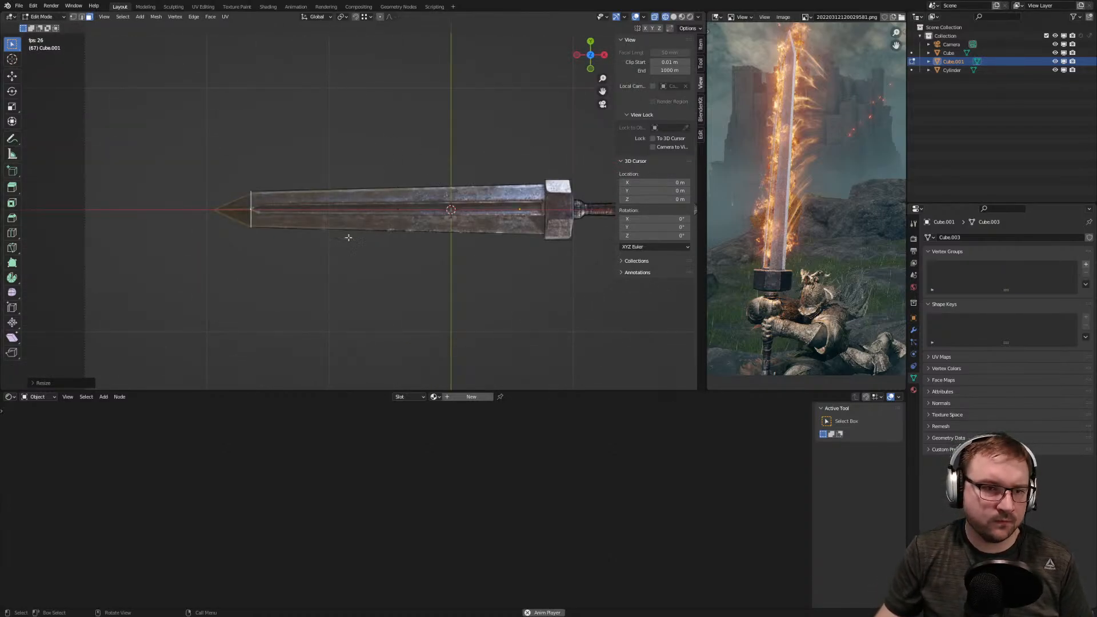
Extrude the narrowed end face along the blade out to the end of the reference's pointed tip
scroll(366, 240, "up", 3)
scroll(229, 246, "up", 2)
middle_click_drag(175, 235, 339, 250, "shift")
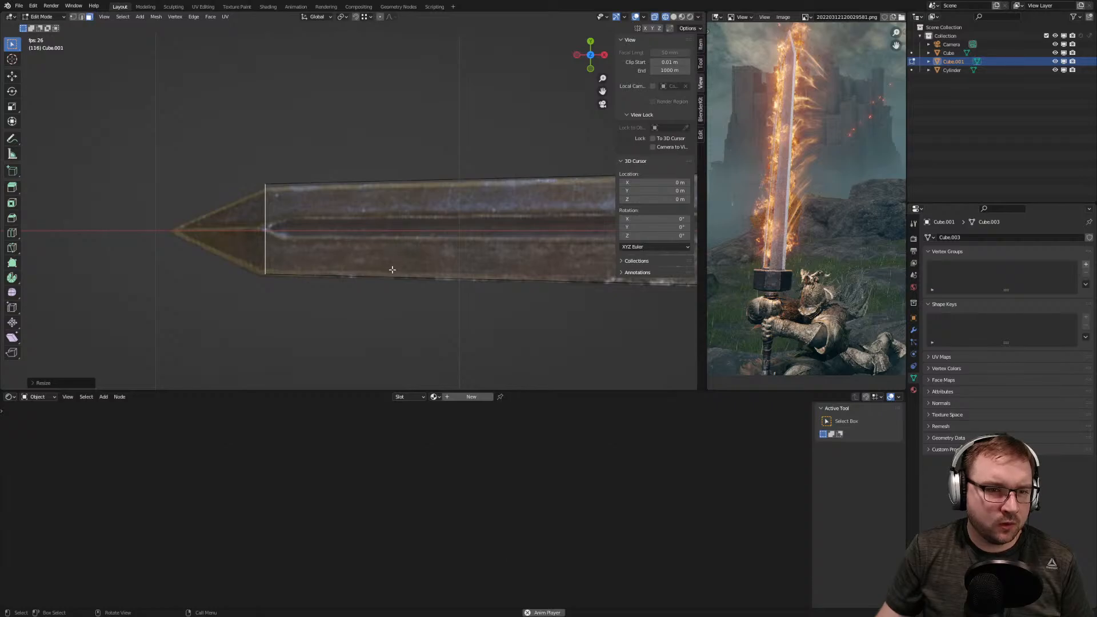
key("g")
key("z")
key("z")
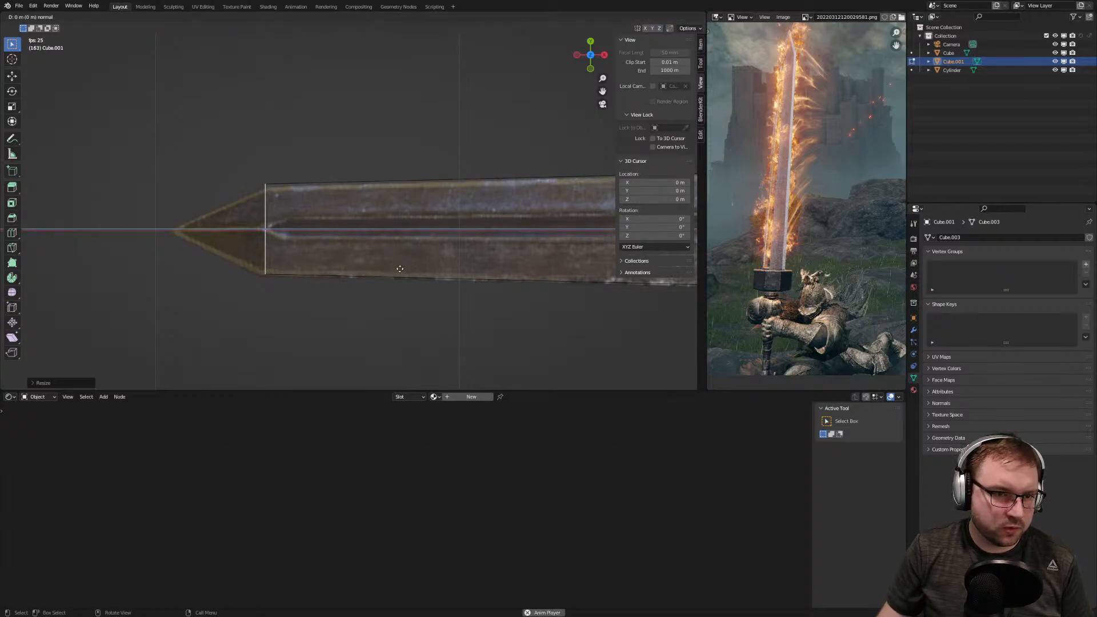
left_click(305, 292)
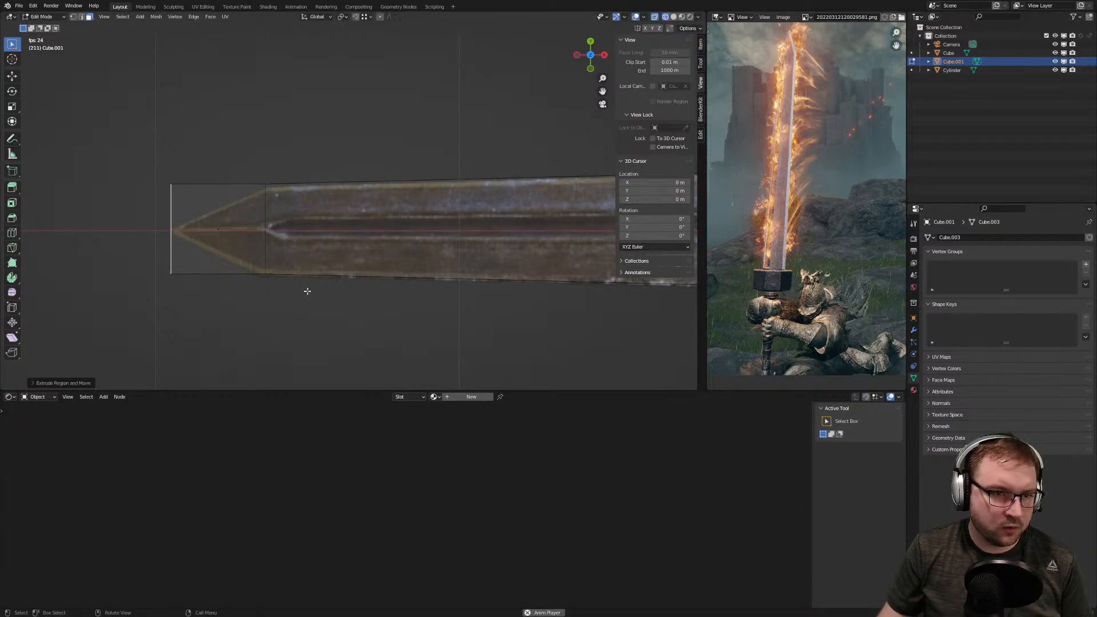
Scale the tip's end face along Y to 0 so it closes to a point in the blade's outline
key("s")
key("y")
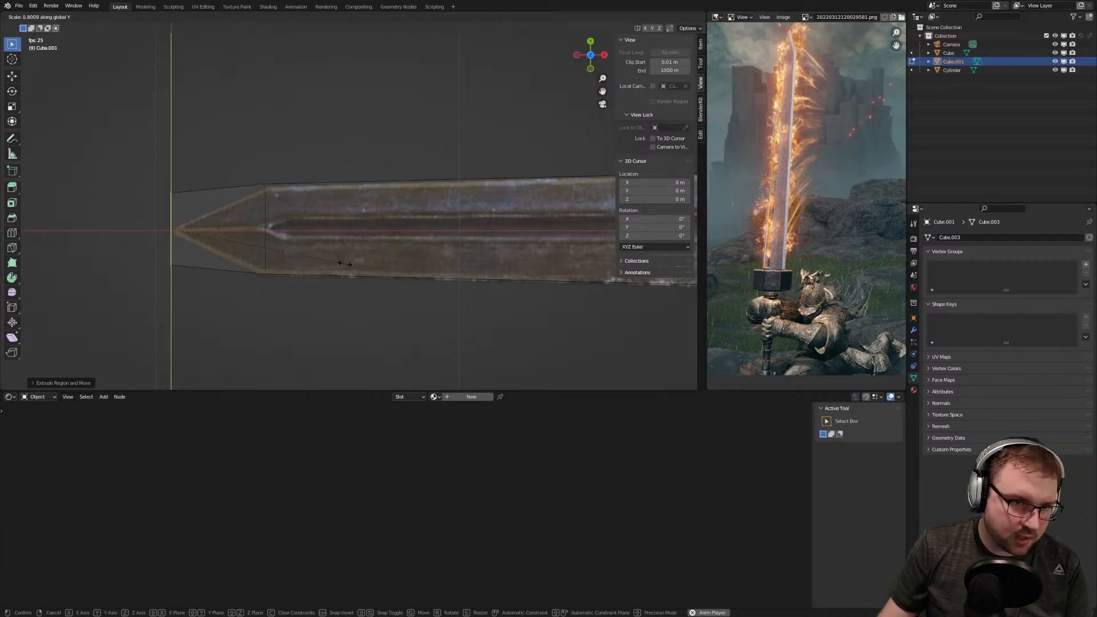
key("0")
key("Return")
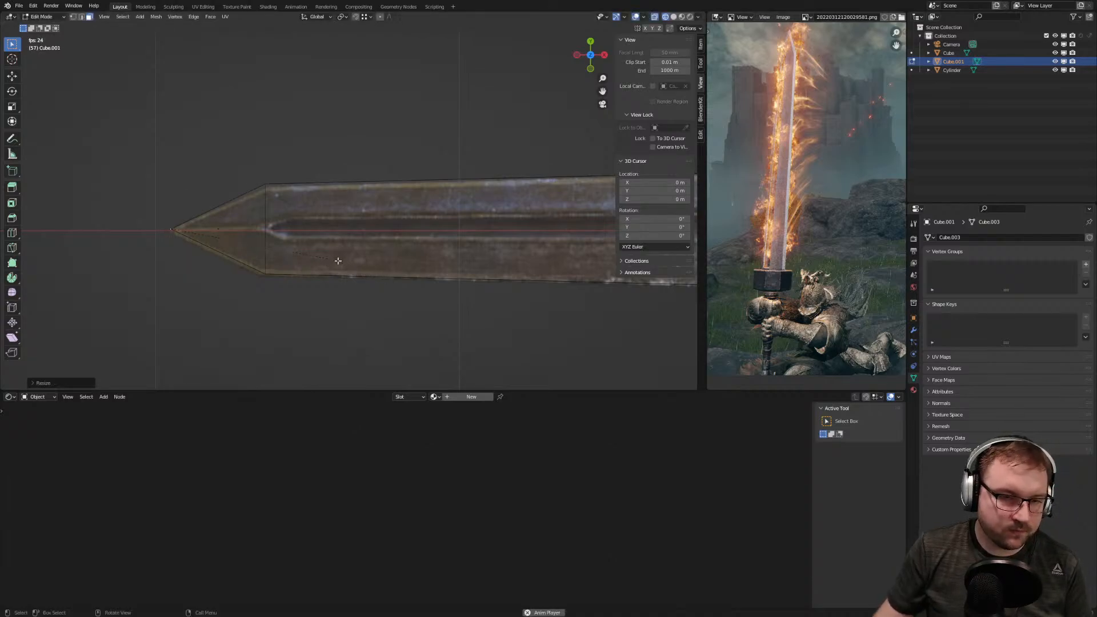
Select the collapsed tip vertices in vertex mode and merge them by distance
scroll(431, 252, "down", 5)
middle_click_drag(431, 252, 358, 267)
scroll(366, 244, "up", 3)
scroll(343, 269, "down", 3)
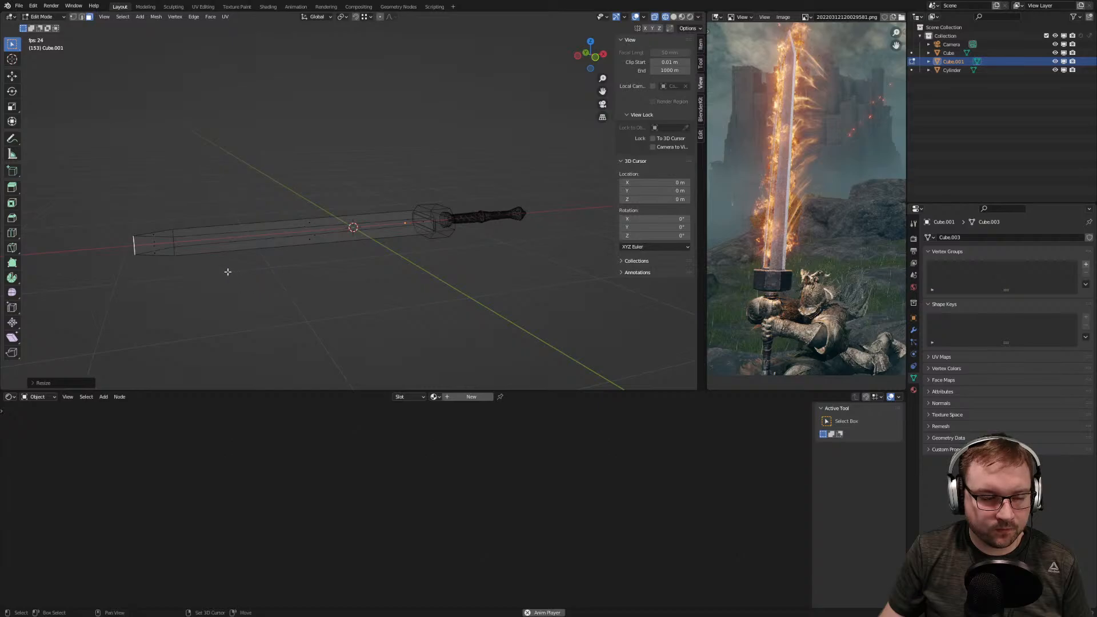
middle_click_drag(228, 272, 304, 273, "shift")
scroll(192, 283, "up", 3)
left_click_drag(73, 257, 117, 329)
key("1")
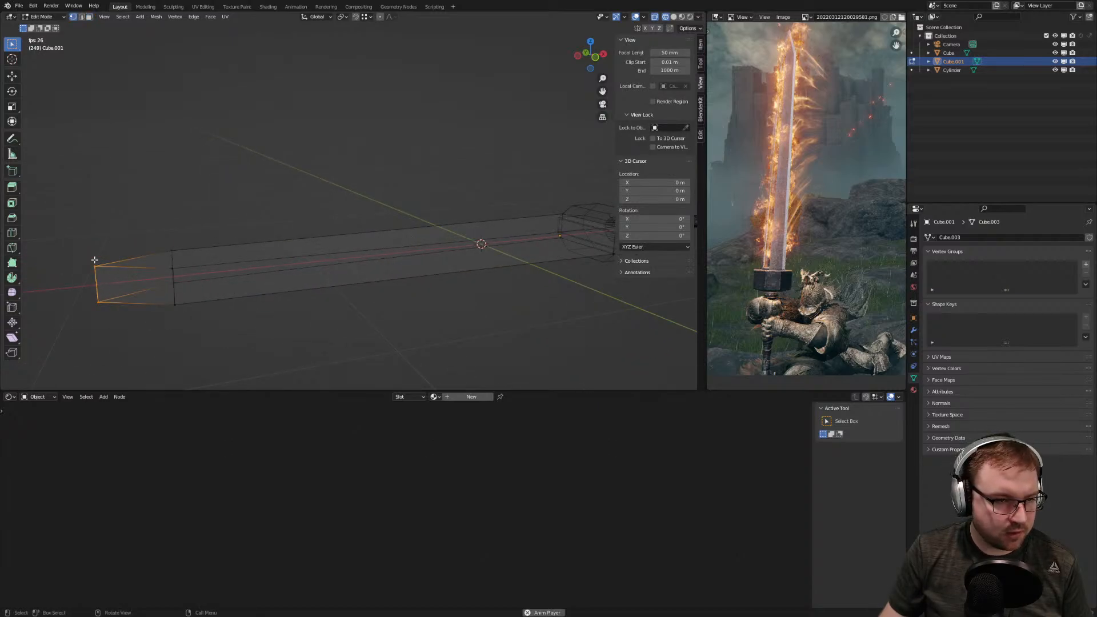
left_click(156, 19)
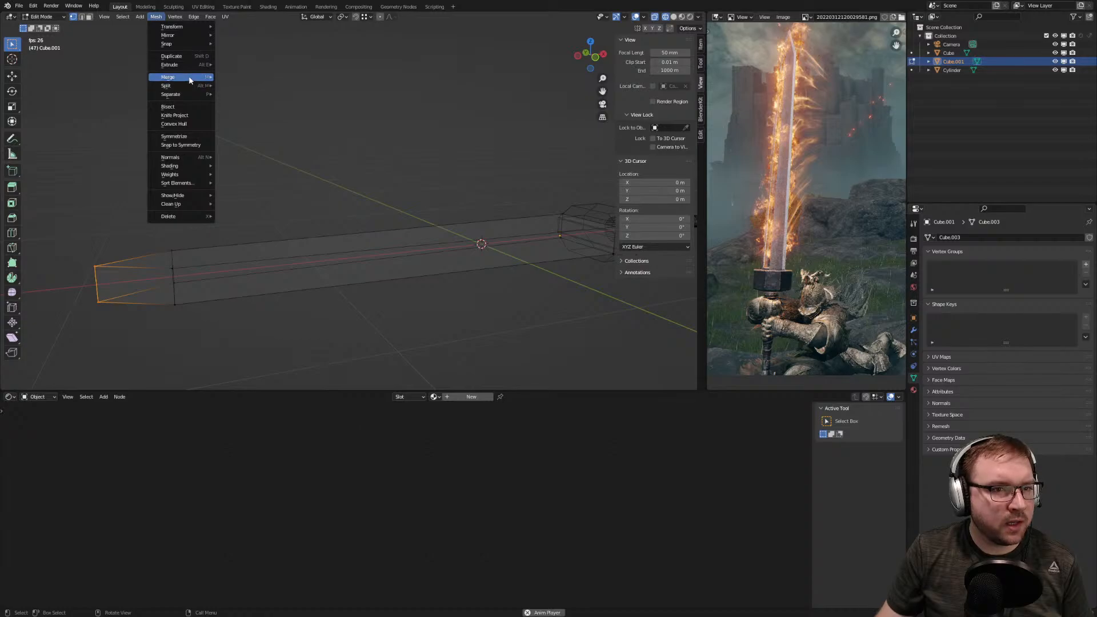
mouse_move(195, 76)
left_click(242, 108)
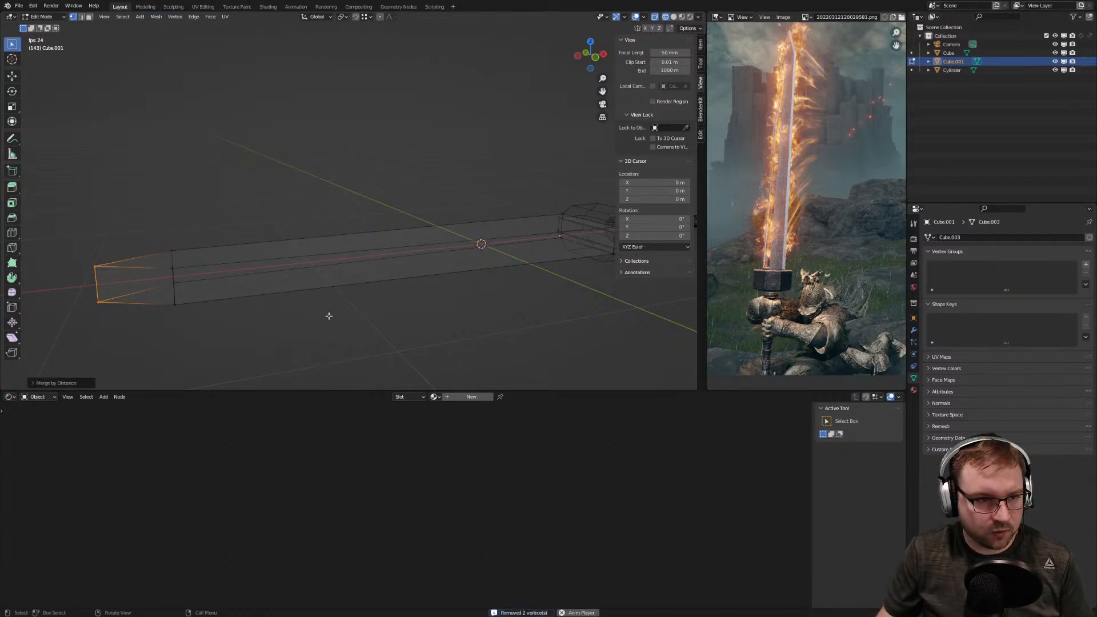
Turn on the viewport's Statistics overlay and select the individual tip vertices to check the merge
left_click_drag(78, 261, 109, 290)
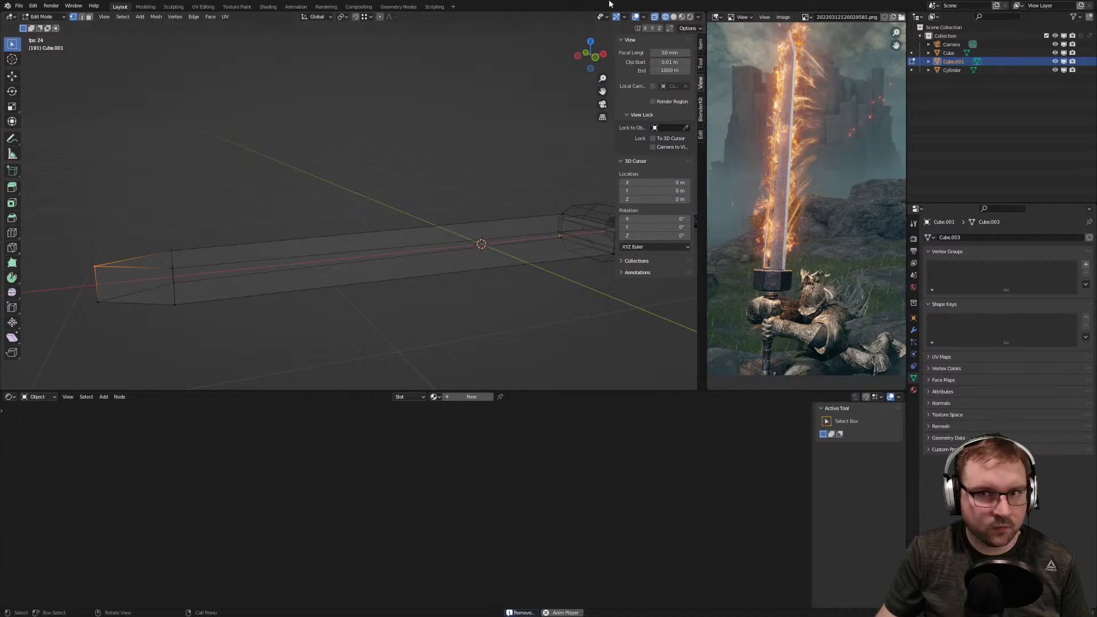
left_click(644, 17)
left_click(600, 86)
key("n")
left_click_drag(84, 257, 113, 308)
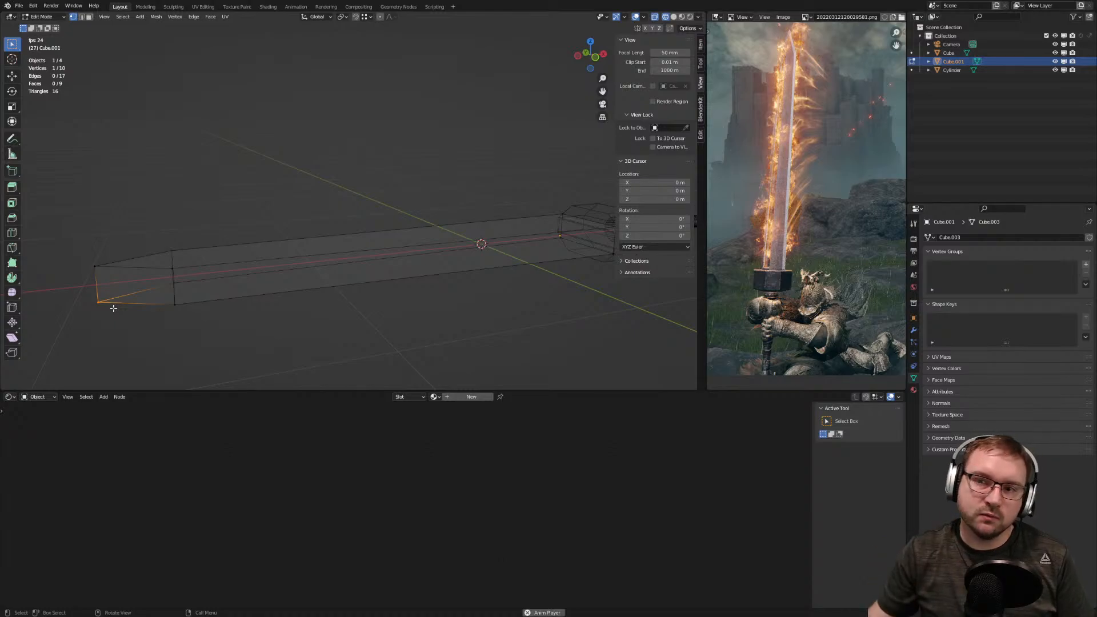
Select the blade's four long outer edge lines in edge mode and bevel them
key("2")
left_click(277, 260, "alt")
left_click(290, 241, "alt+shift")
left_click(291, 289, "alt+shift")
left_click(197, 280, "alt+shift")
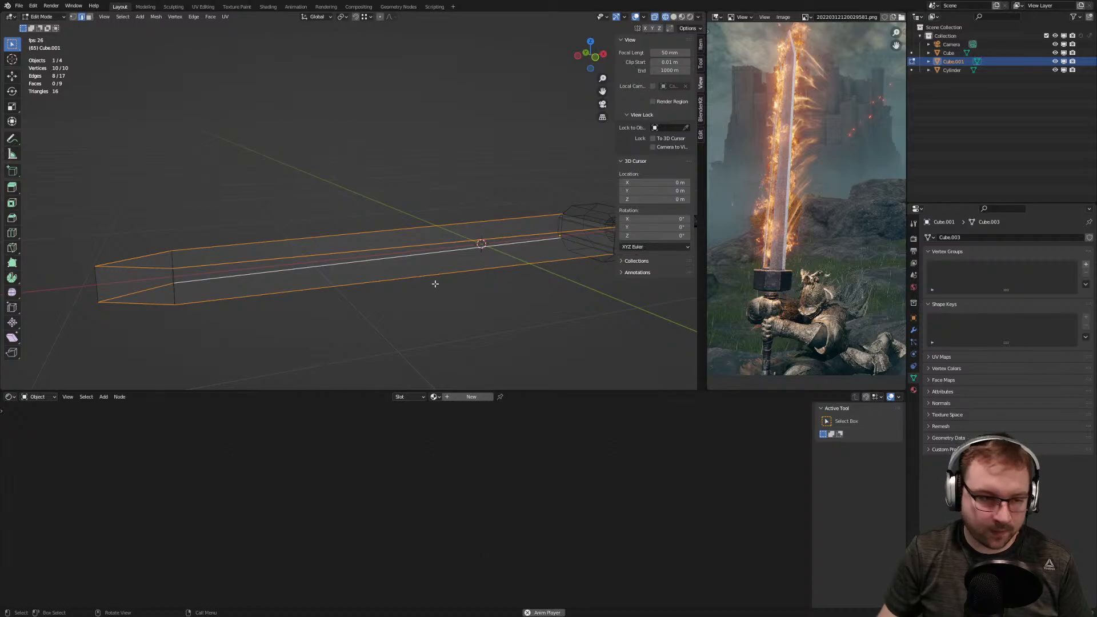
key("ctrl+b")
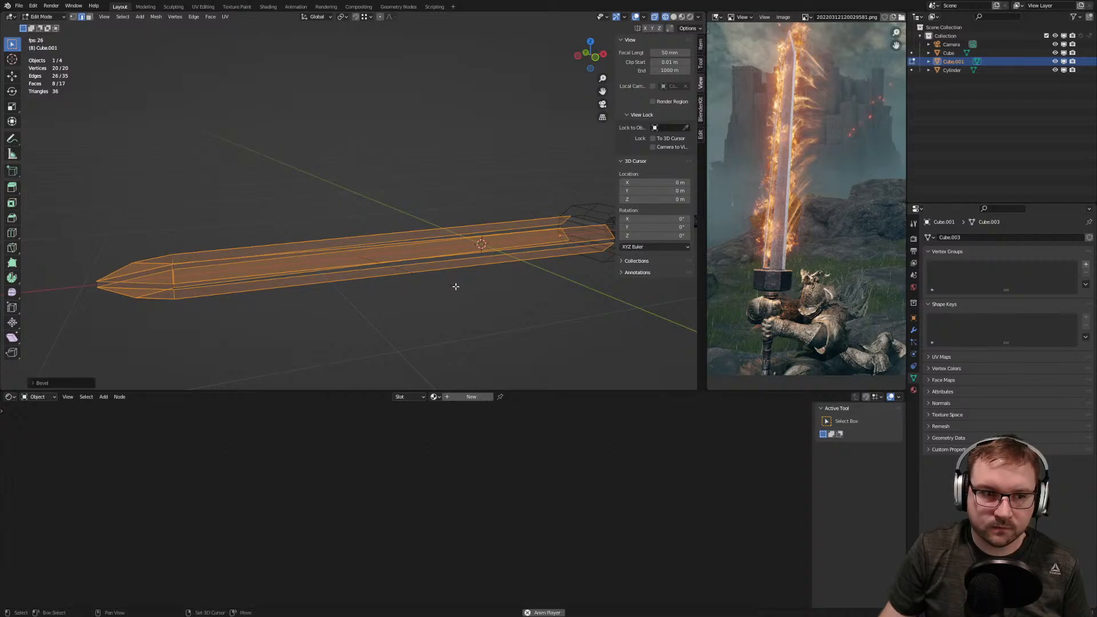
left_click(455, 286)
Switch to object mode with Material Preview shading and inspect the beveled blade from the tip end
key("Tab")
left_click(681, 17)
middle_click_drag(614, 110, 444, 255)
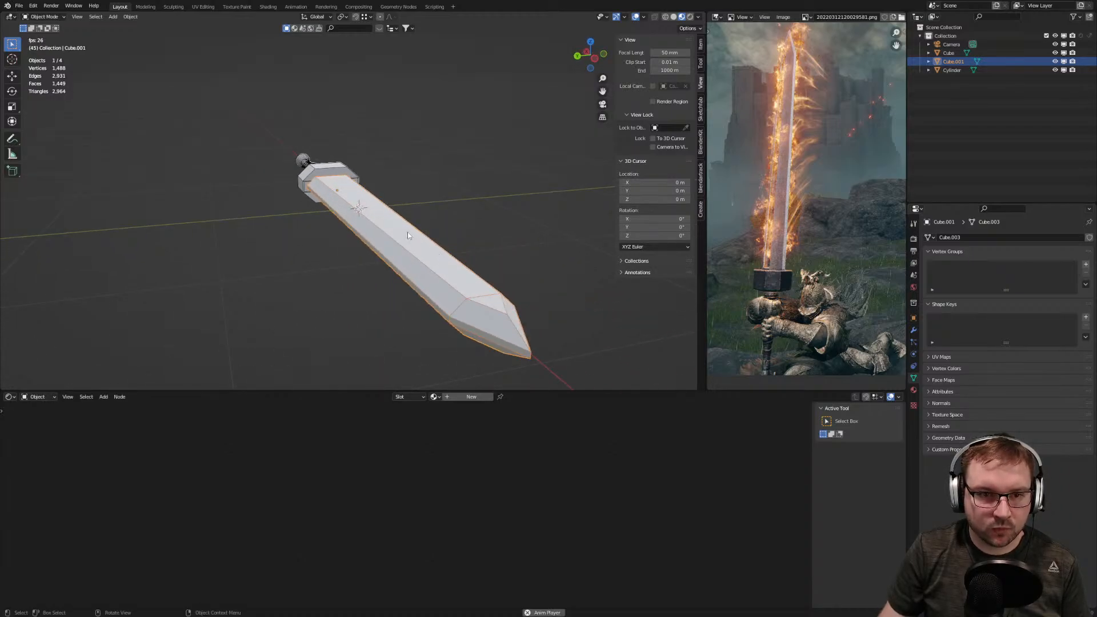
Select the blade's faces on both flat sides and around the edges in face mode, and scale them along local Z to about 0.68
key("Tab")
key("3")
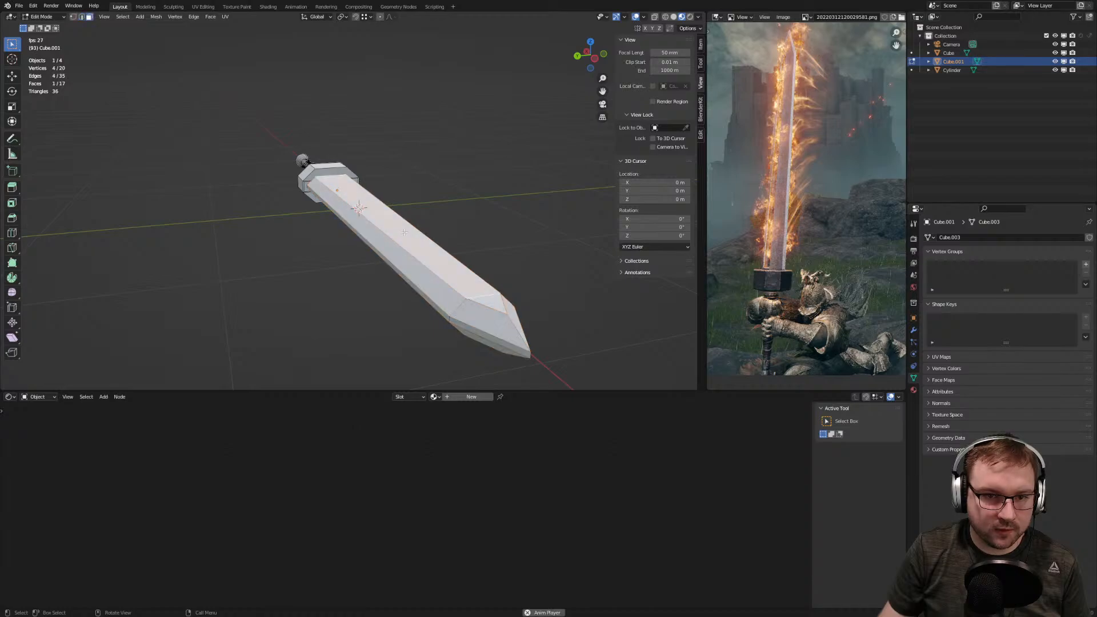
left_click(417, 263)
left_click(452, 270, "shift")
middle_click_drag(468, 258, 424, 261)
left_click(390, 298, "shift")
left_click(342, 318, "shift")
left_click(360, 331, "shift")
middle_click_drag(409, 336, 412, 320)
left_click(397, 241, "shift")
left_click(412, 258, "shift")
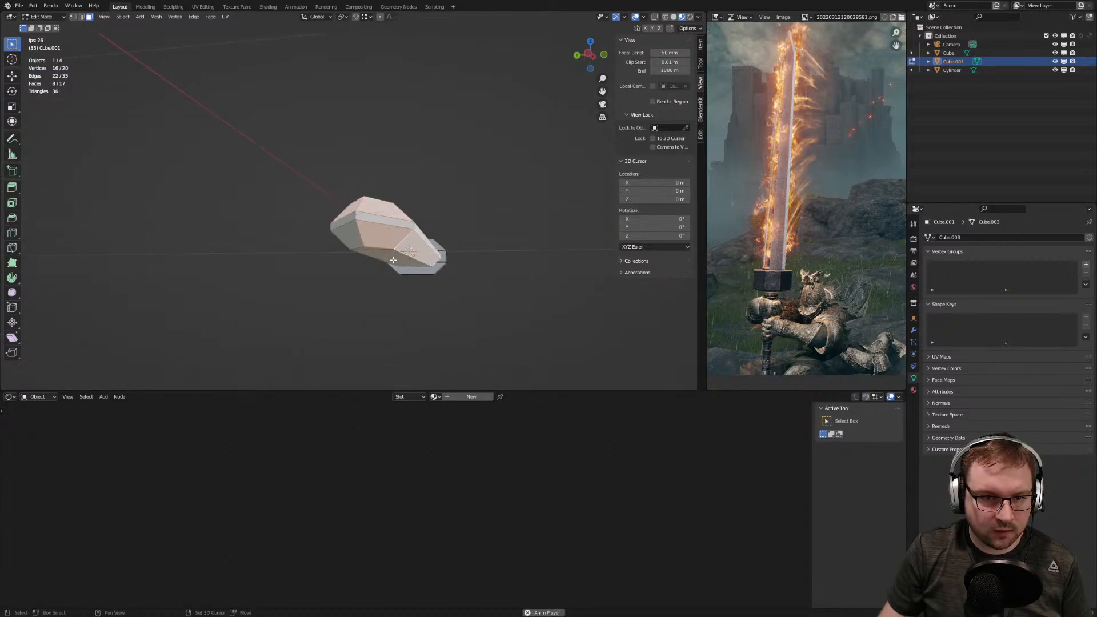
left_click(352, 243, "shift")
mouse_move(402, 262)
middle_mouse_down()
mouse_move(448, 259)
mouse_move(392, 243)
mouse_move(354, 255)
mouse_move(384, 258)
middle_mouse_up()
left_click(448, 258, "shift")
key("KP_3")
key("KP_1")
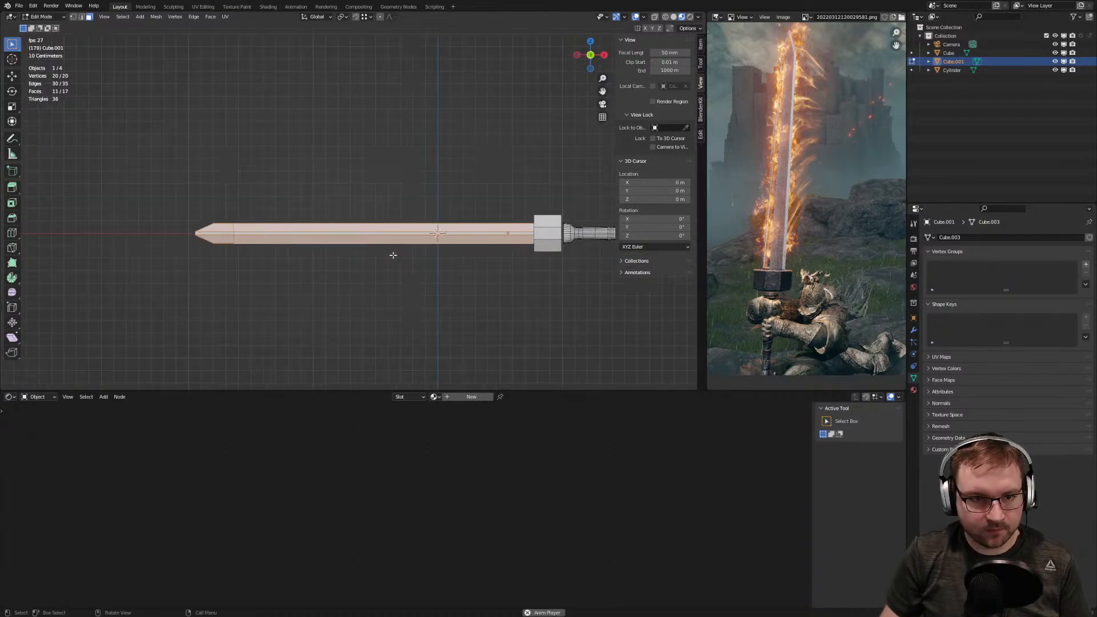
scroll(416, 230, "up", 1)
key("s")
key("z")
key("z")
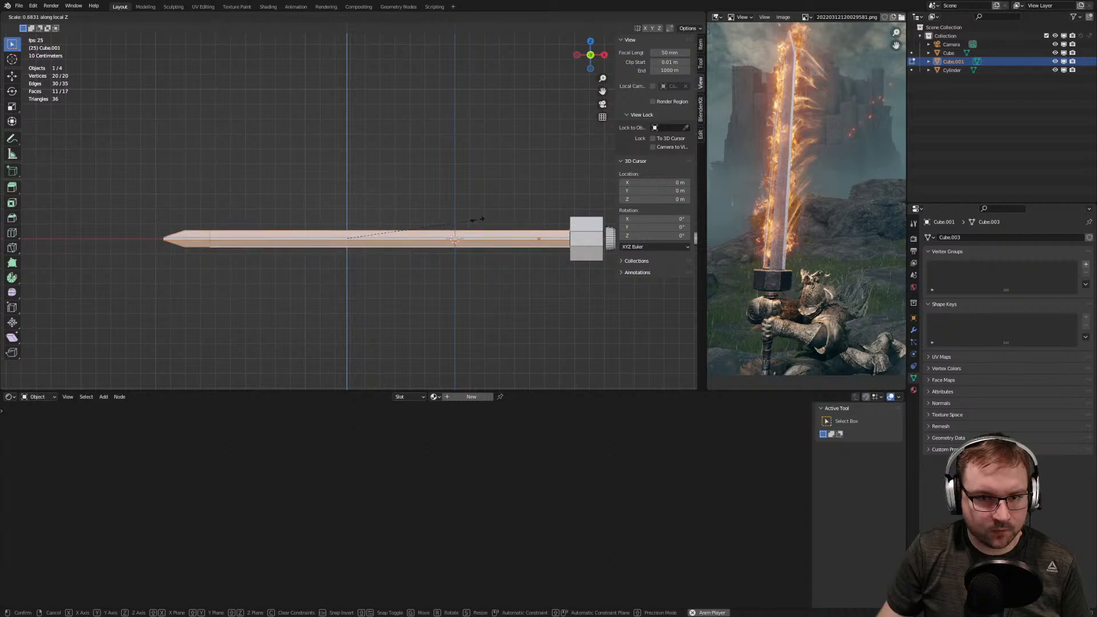
left_click(478, 219)
Examine the thinned blade together with the guard and handle from several angles in object mode
key("Tab")
middle_click_drag(477, 219, 468, 180)
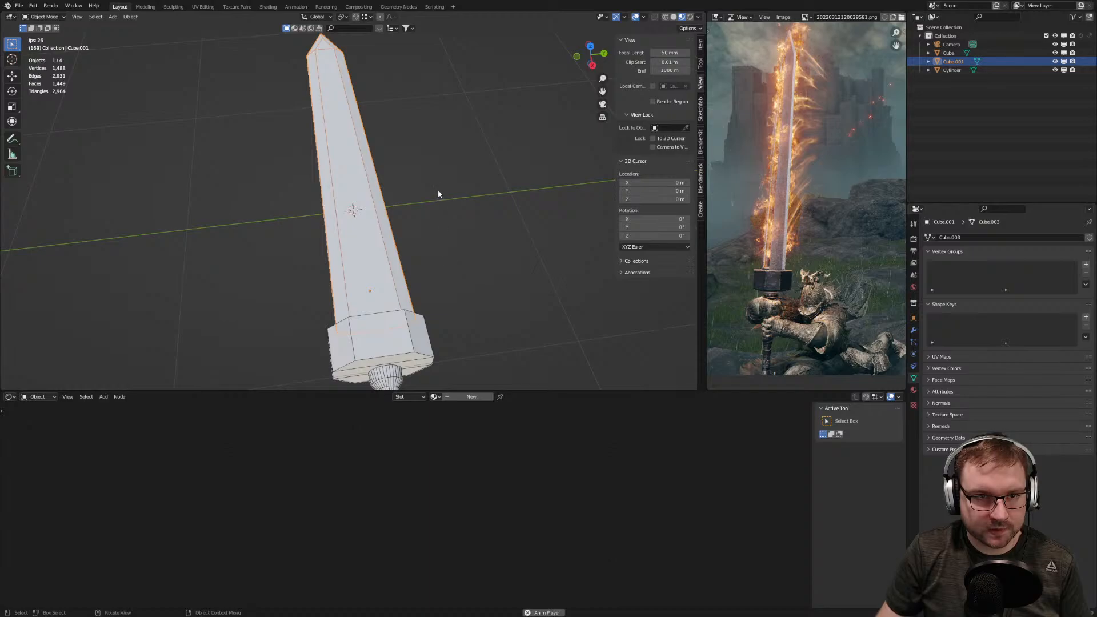
scroll(438, 194, "down", 3)
middle_click_drag(405, 196, 452, 234)
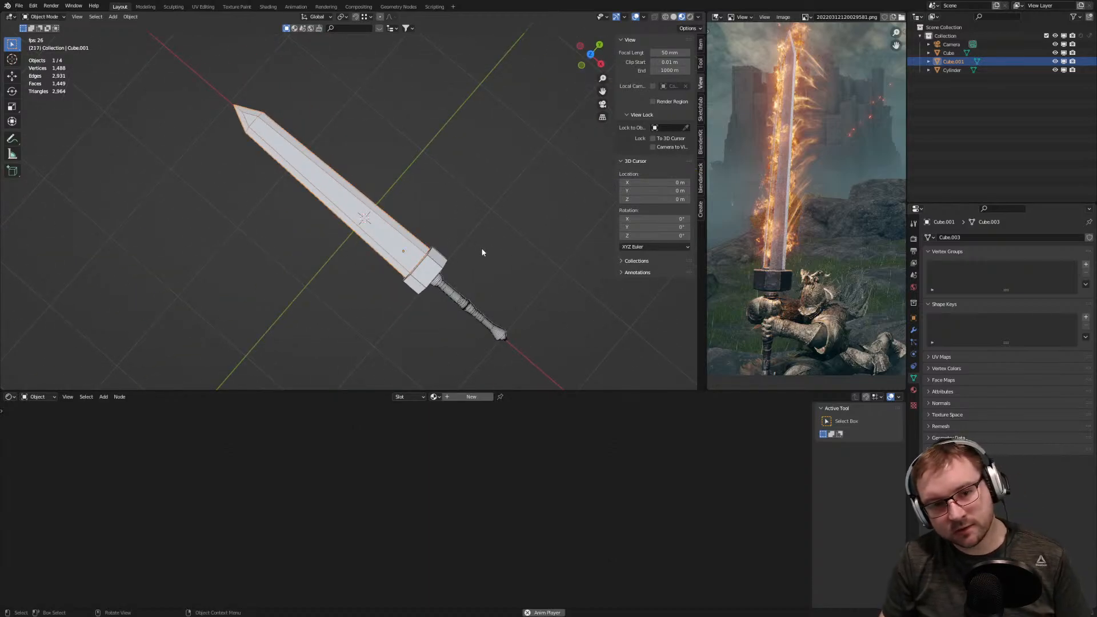
Switch the viewport to Rendered shading and deselect the blade in object mode
key("Tab")
scroll(461, 262, "down", 1)
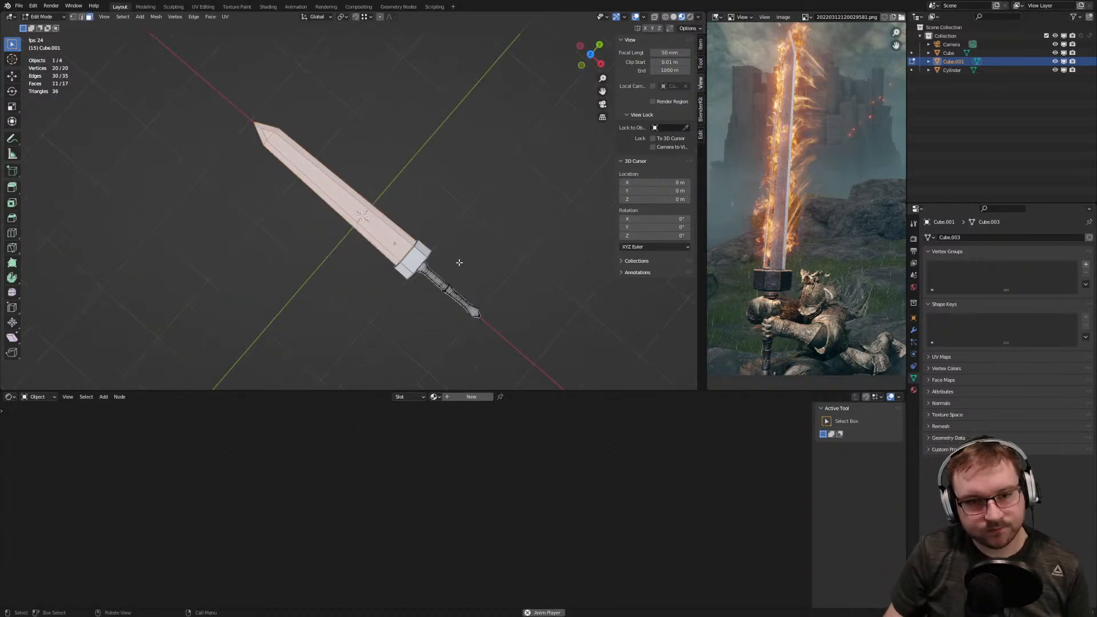
left_click(689, 16)
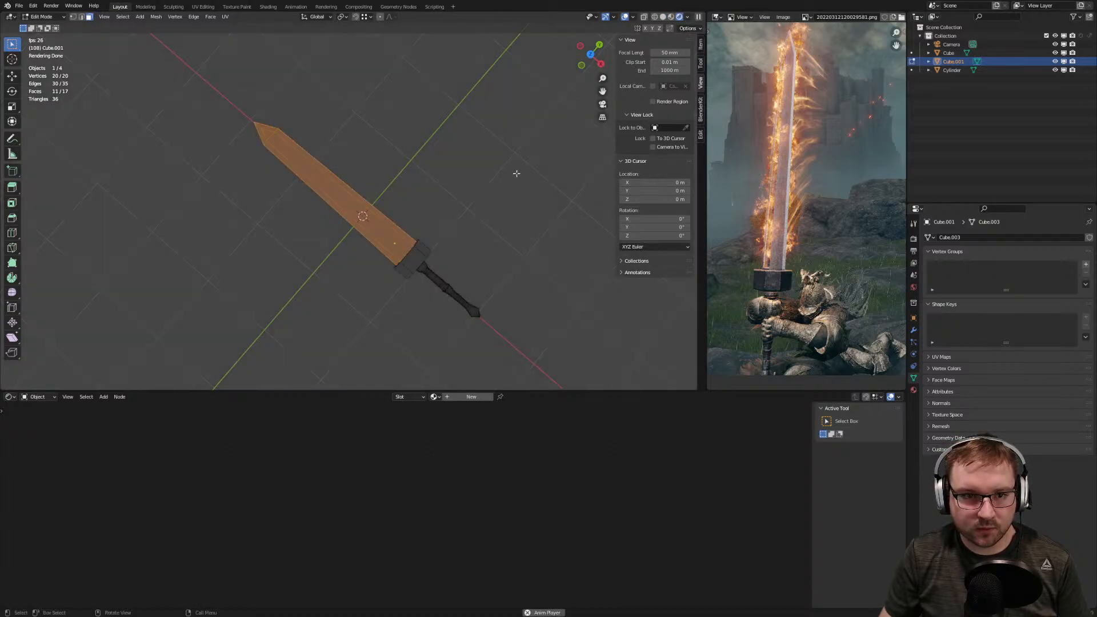
key("Tab")
left_click(488, 238)
middle_click_drag(488, 238, 416, 264)
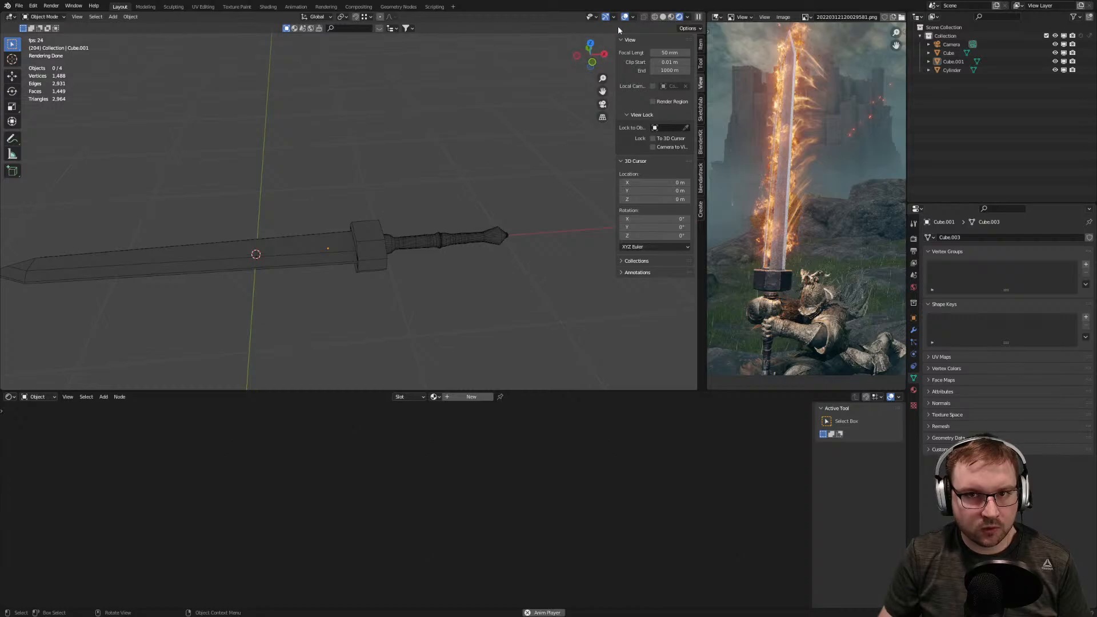
Turn off the Wireframe overlay in the rendered viewport and deselect the handle
left_click(458, 234)
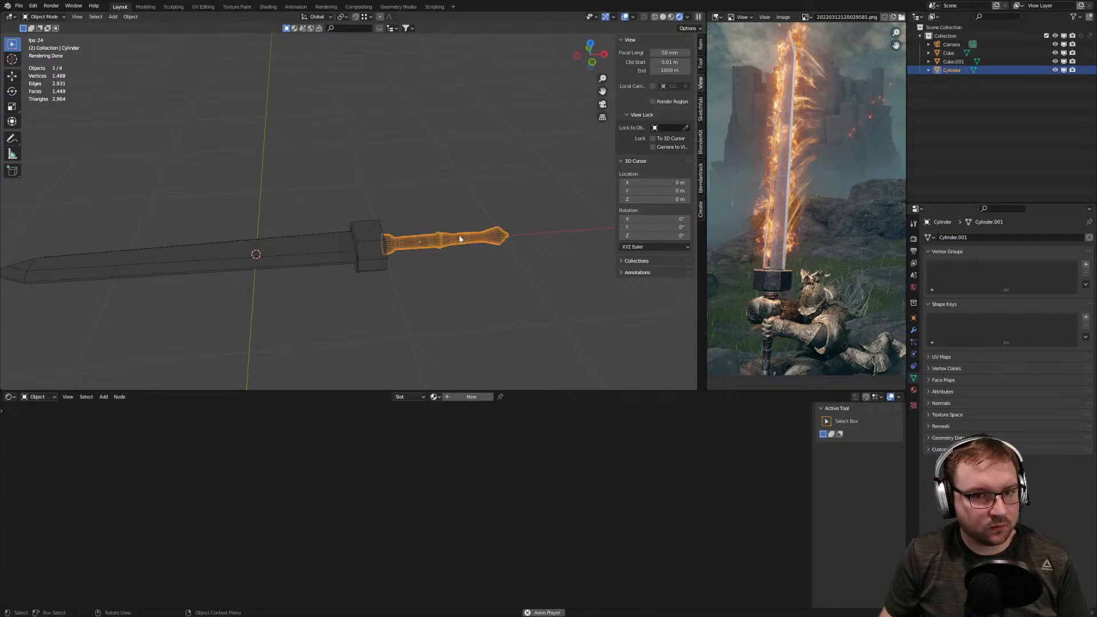
left_click(634, 17)
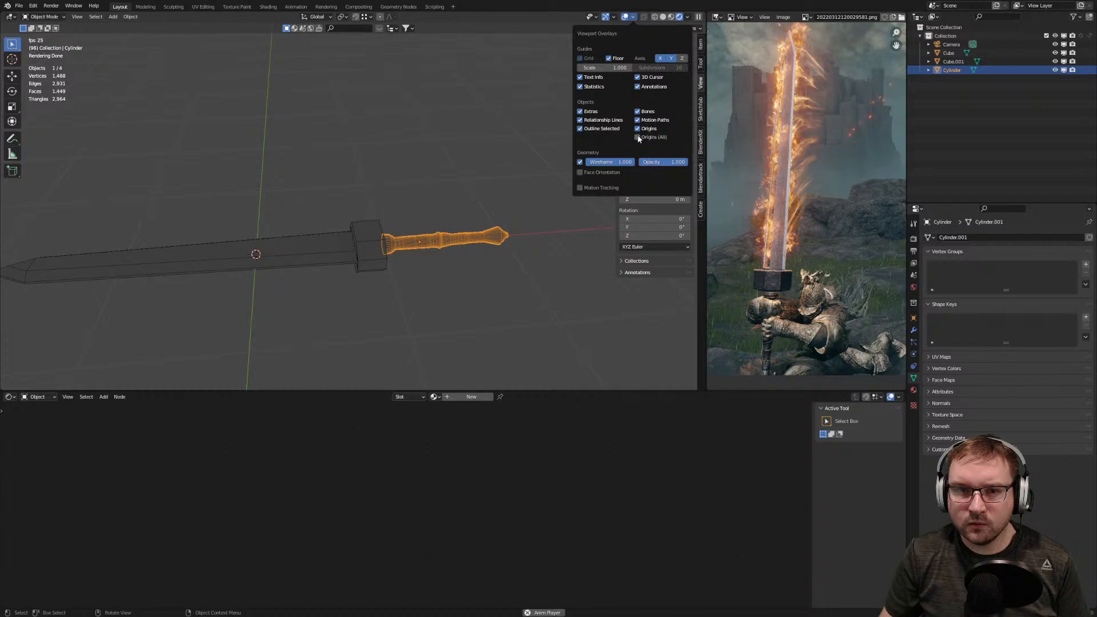
left_click(581, 162)
left_click(463, 177)
middle_click_drag(414, 211, 377, 160)
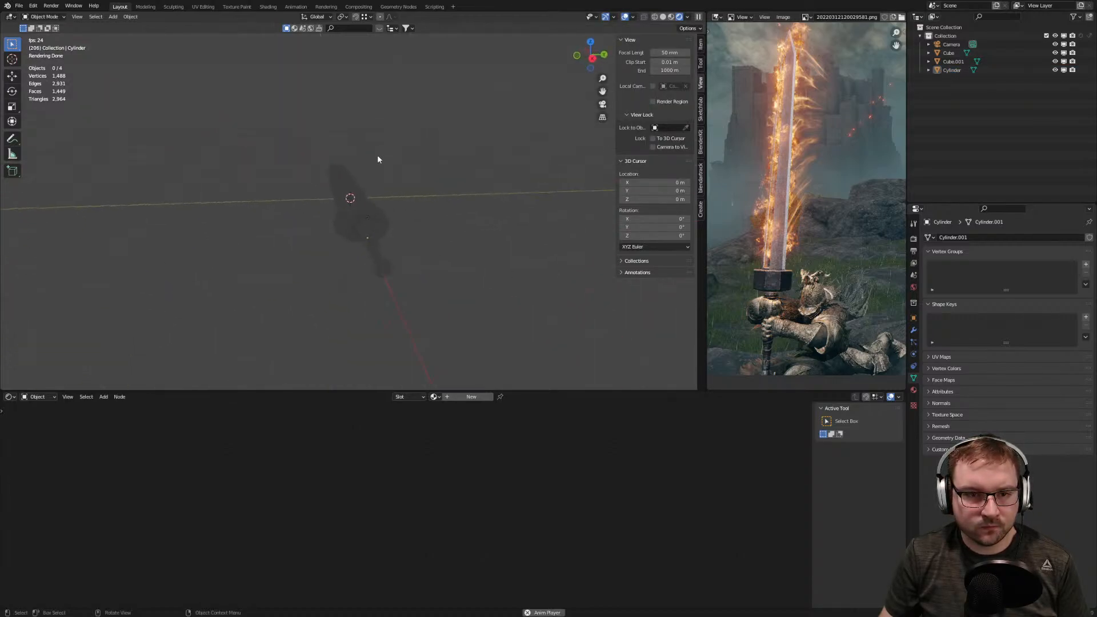
Set the shader editor to the World shader and frame its nodes
left_click(8, 397)
left_click(24, 398)
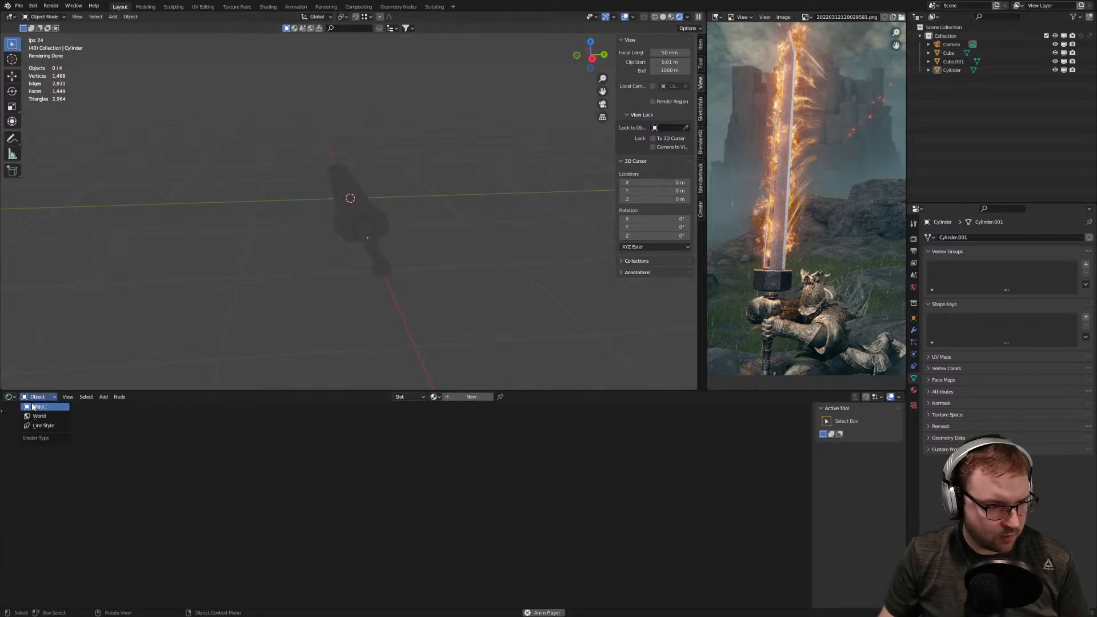
left_click(35, 416)
key("Home")
Add an Environment Texture node to the world and connect its Color output to the Background node's Color
key("shift+a")
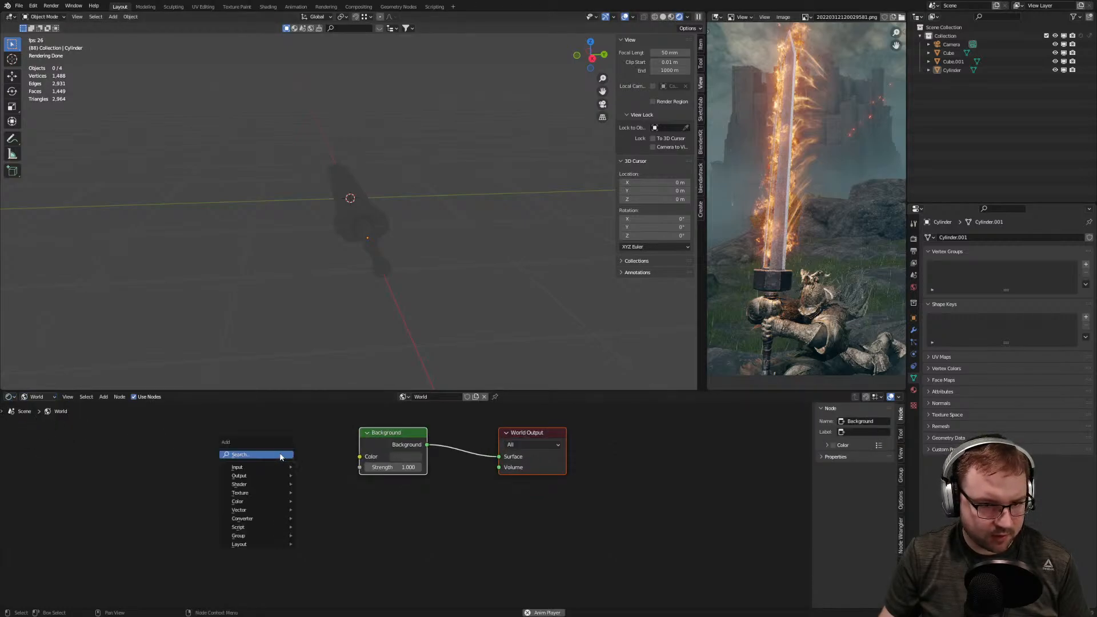
left_click(268, 454)
type("EN")
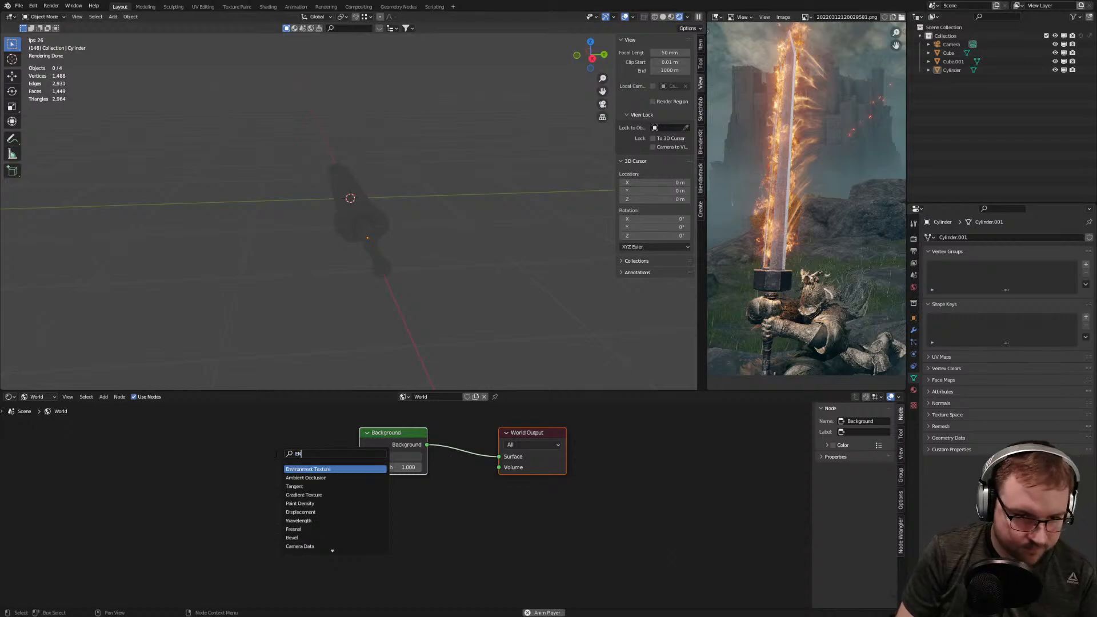
key("Return")
left_click(320, 464)
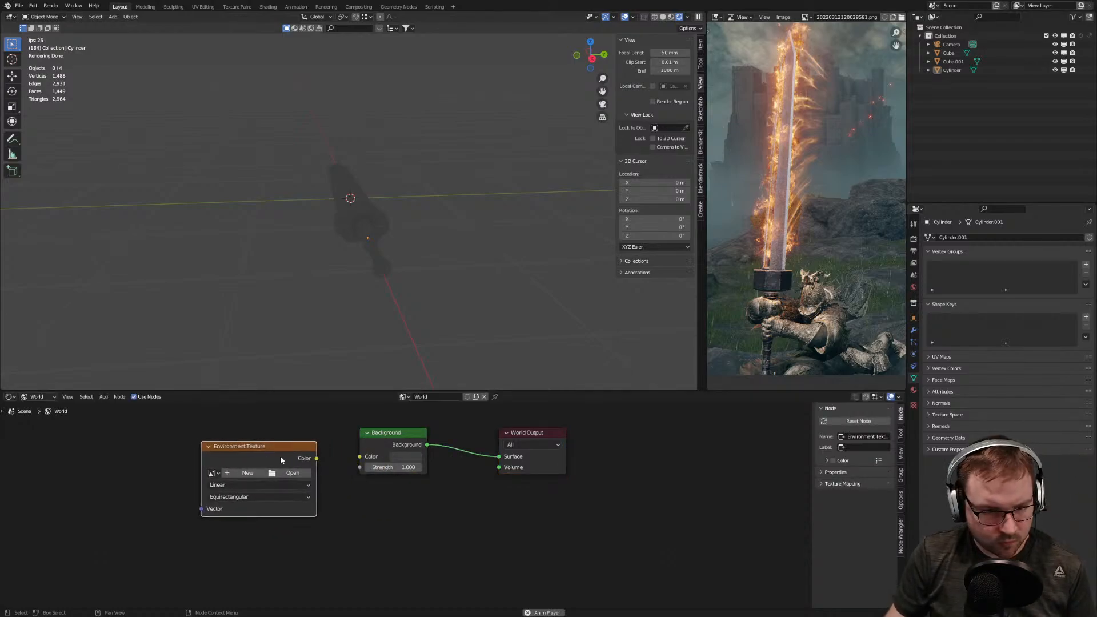
left_click_drag(358, 459, 359, 457)
Load sunset_jhbcentral_1k.exr from the D:\Downloads folder into the world's Environment Texture node
left_click(293, 472)
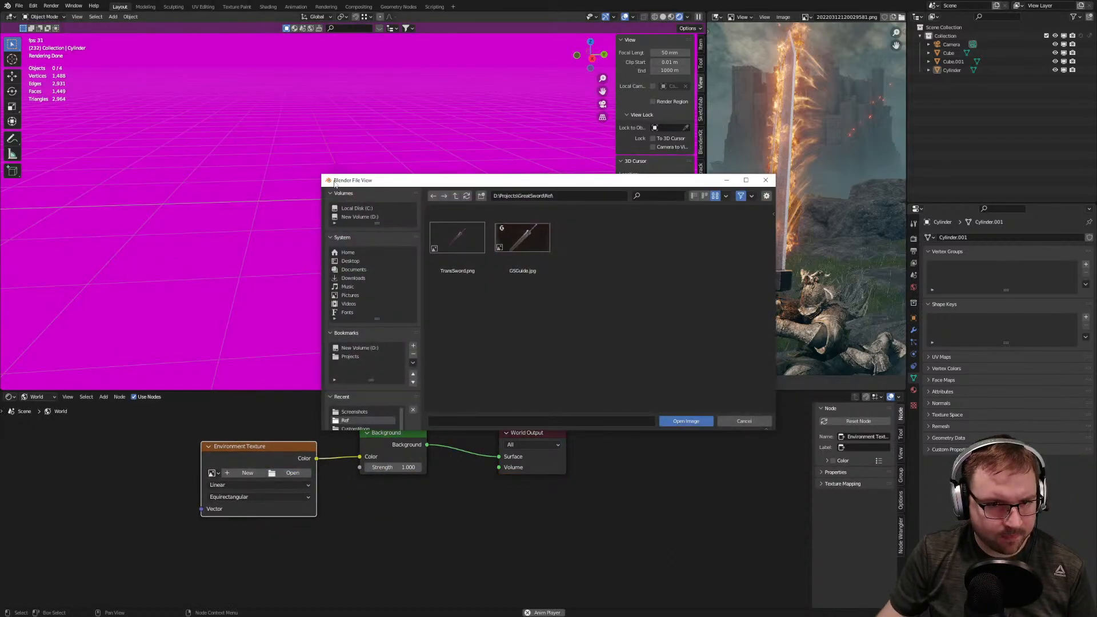
left_click(350, 357)
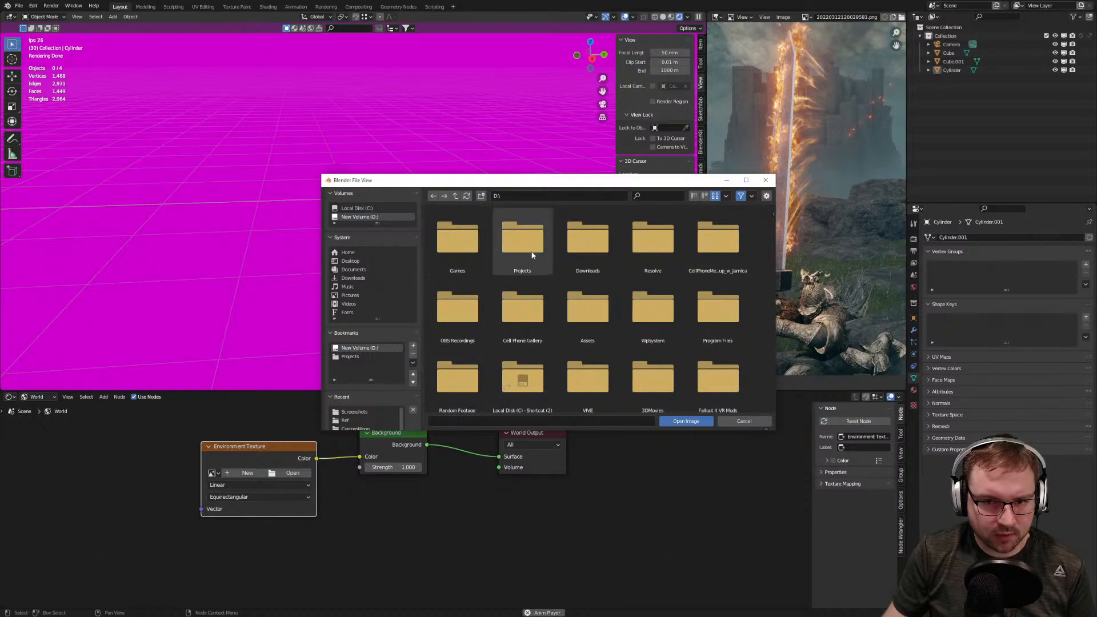
double_click(573, 252)
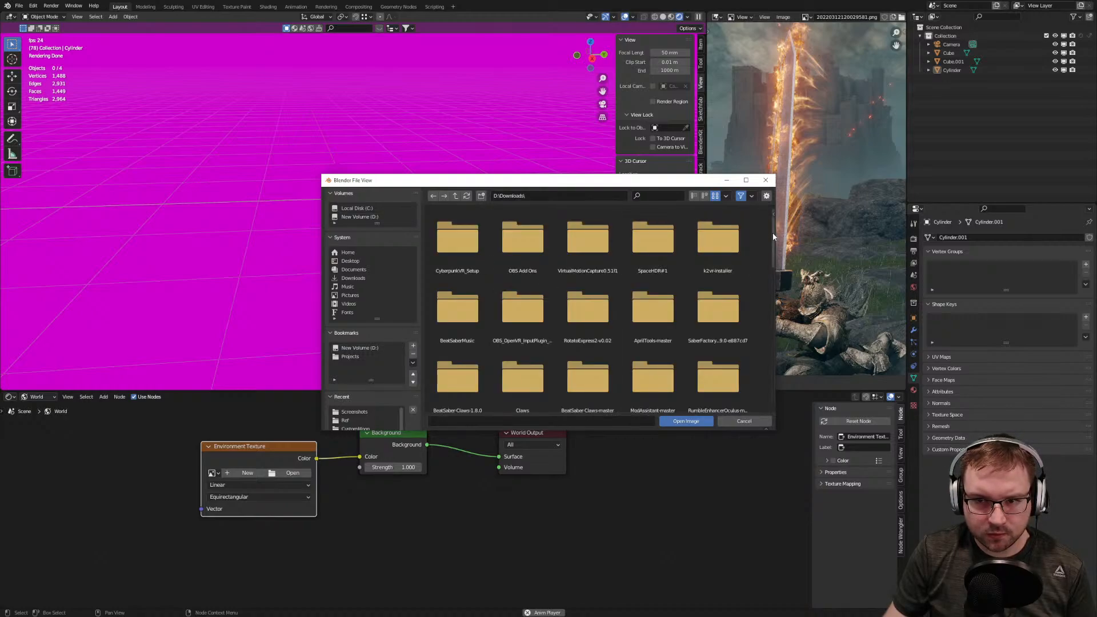
scroll(752, 362, "down", 4)
double_click(652, 303)
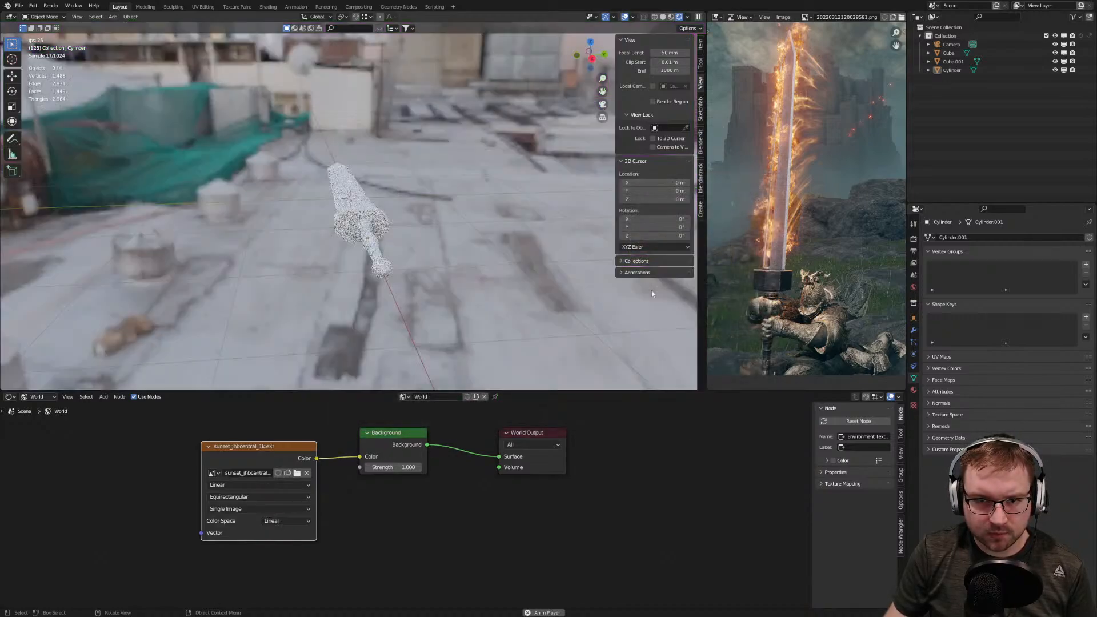
Enable Transparent in the render's Film settings so the environment image is hidden behind the sword
left_click(914, 239)
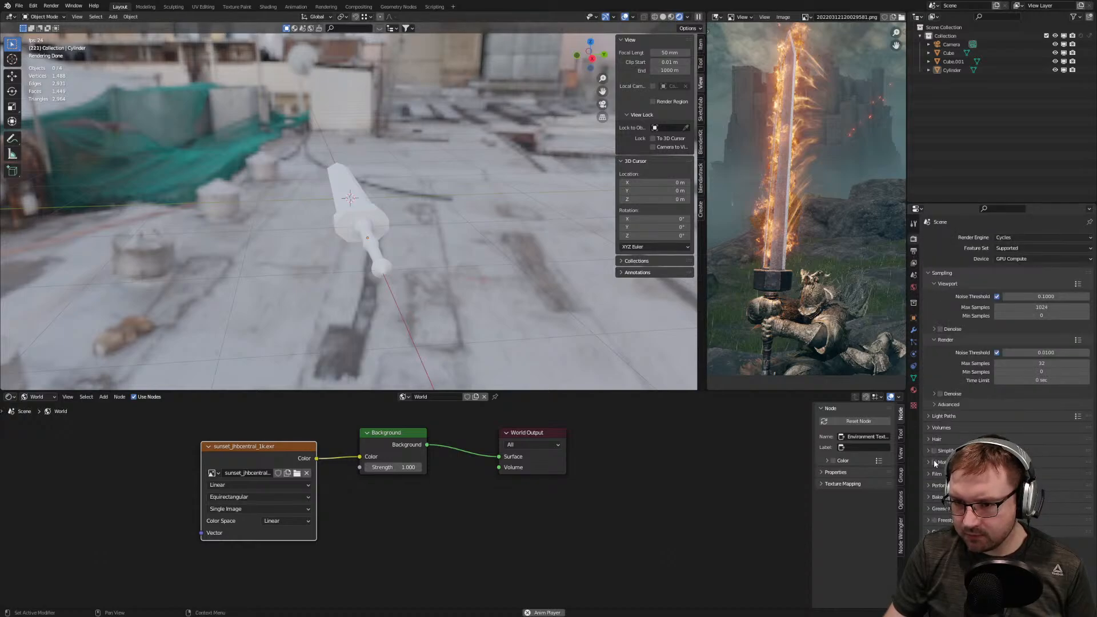
left_click(940, 535)
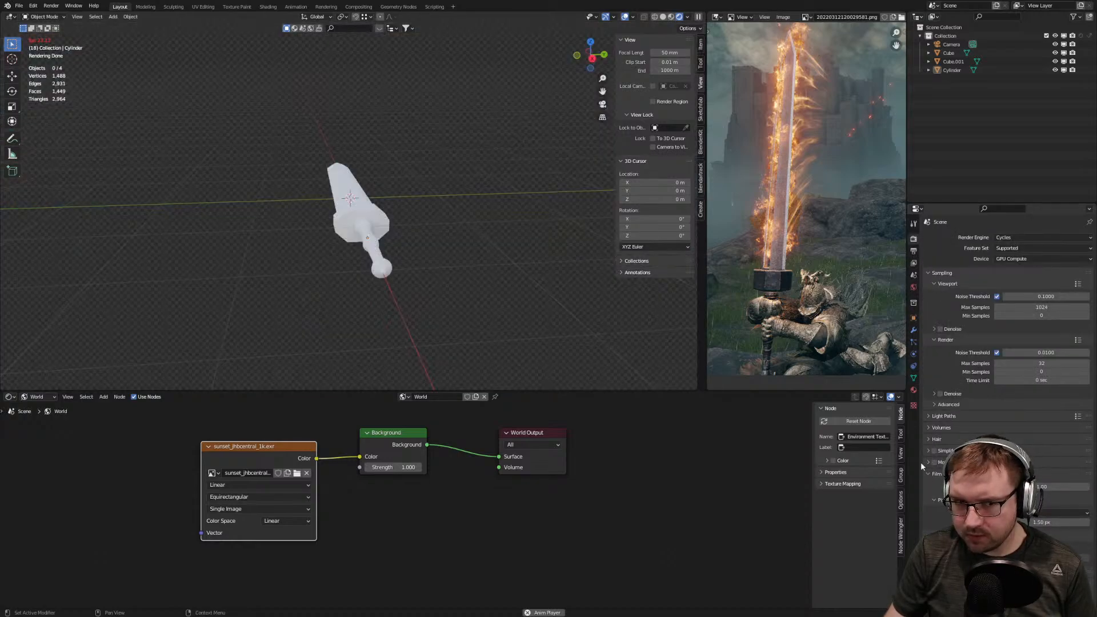
middle_click_drag(314, 231, 440, 262)
scroll(442, 243, "up", 4)
scroll(451, 253, "up", 3)
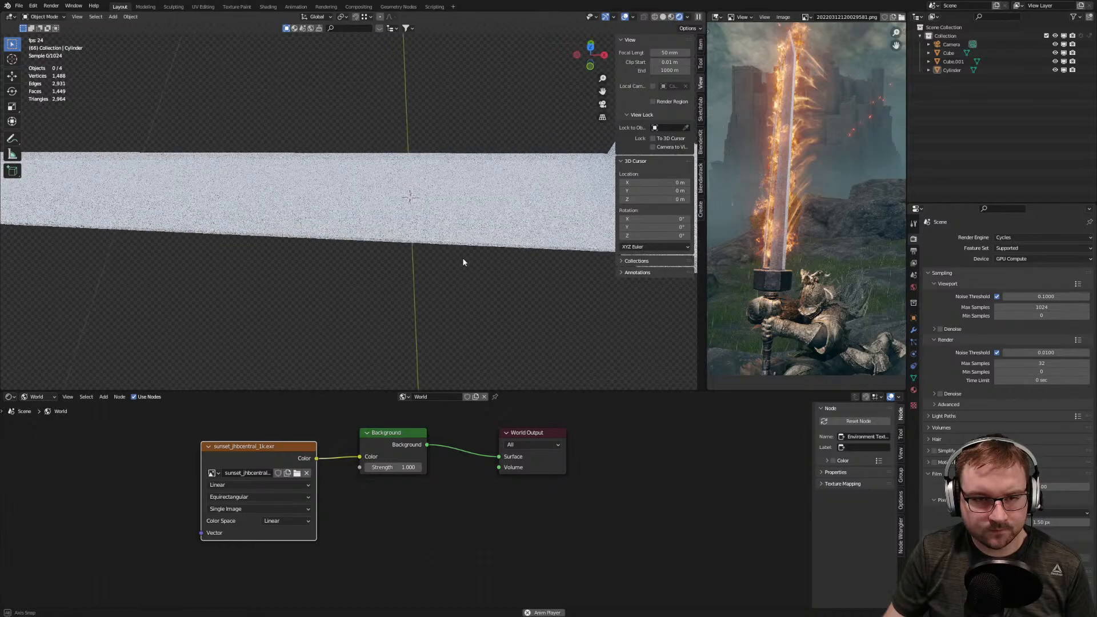
scroll(469, 263, "down", 6)
scroll(475, 237, "up", 6)
Add a new material to the blade and name it Metal
left_click(458, 213)
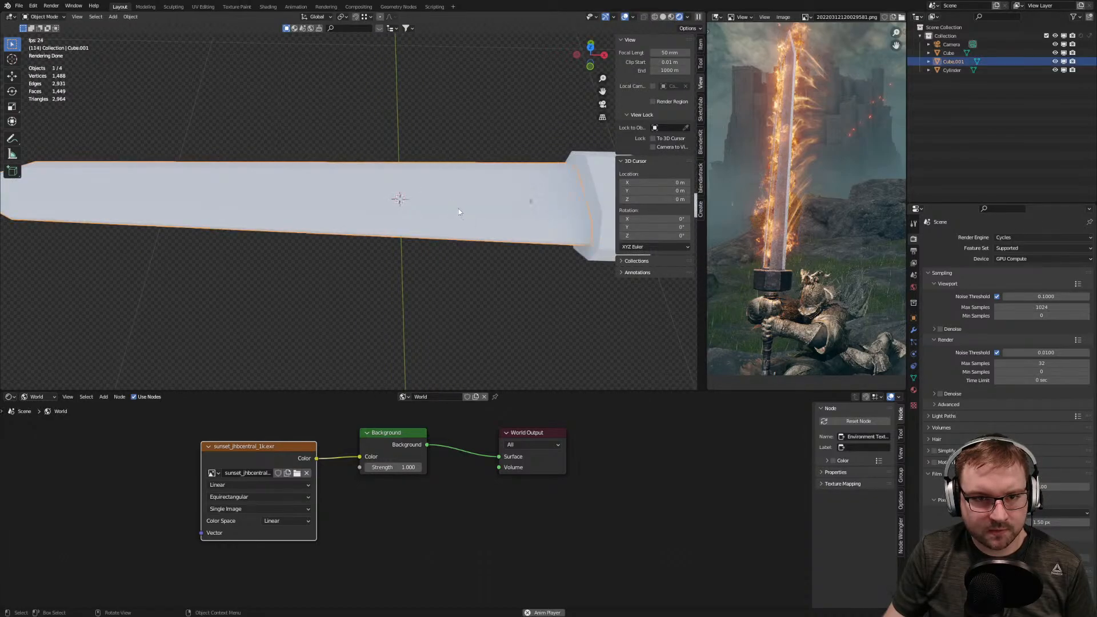
left_click(914, 389)
left_click(1089, 236)
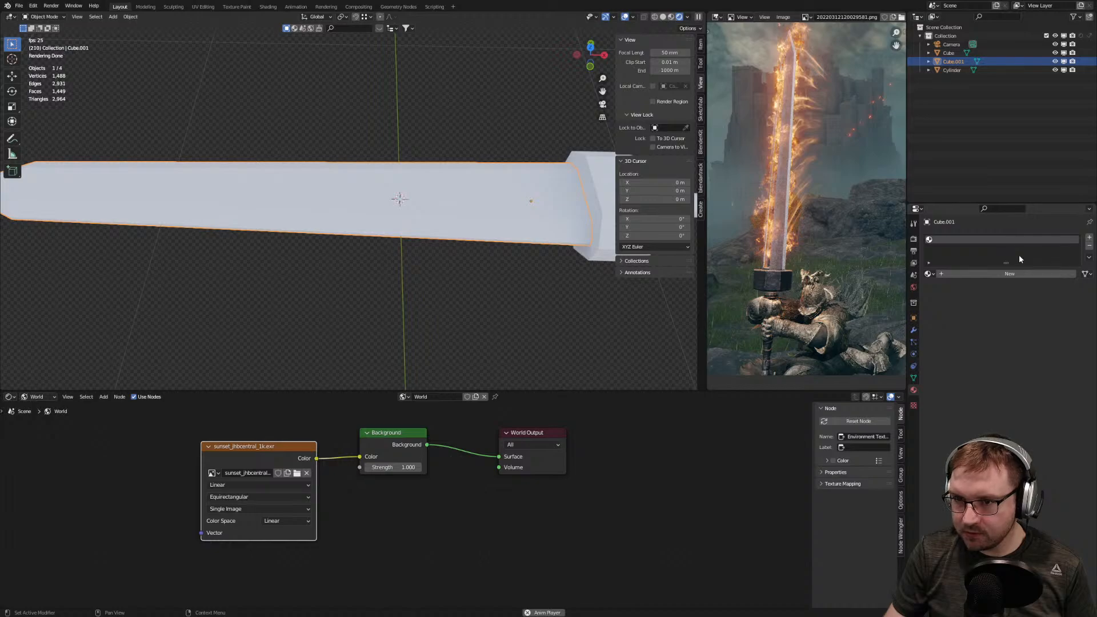
left_click(1010, 274)
double_click(979, 240)
type("mETAL")
key("BackSpace")
key("BackSpace")
key("BackSpace")
key("BackSpace")
key("BackSpace")
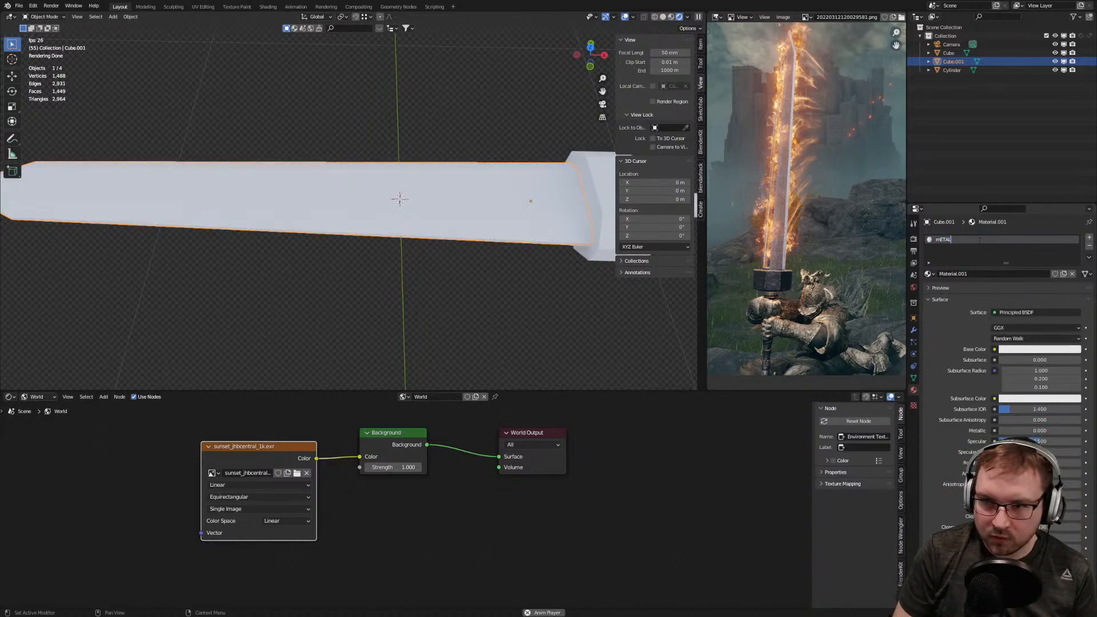
type("Metal")
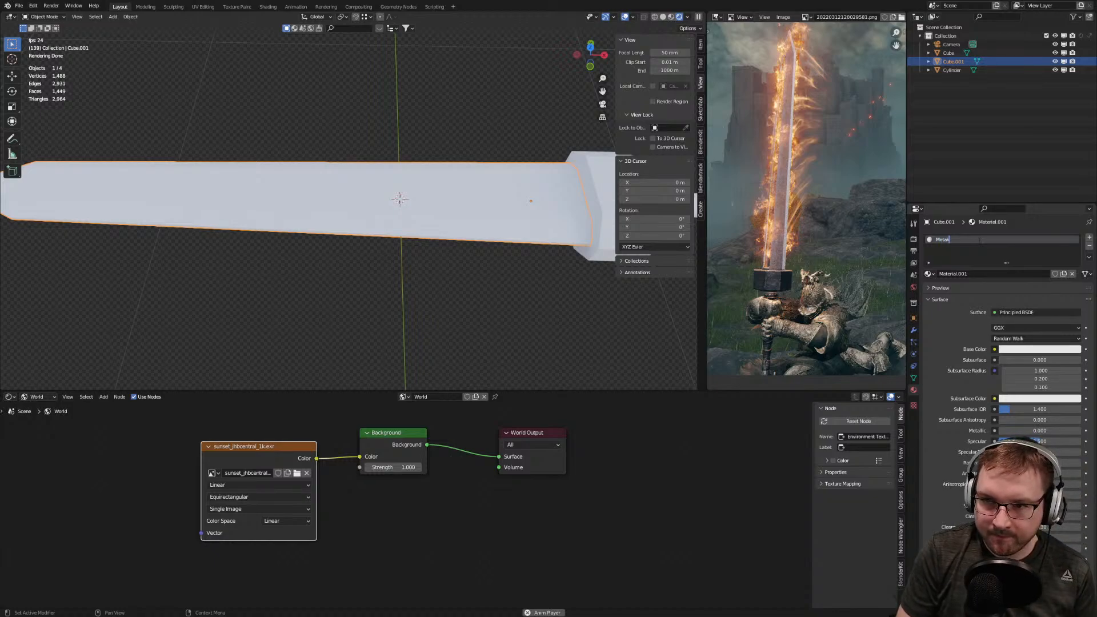
key("Return")
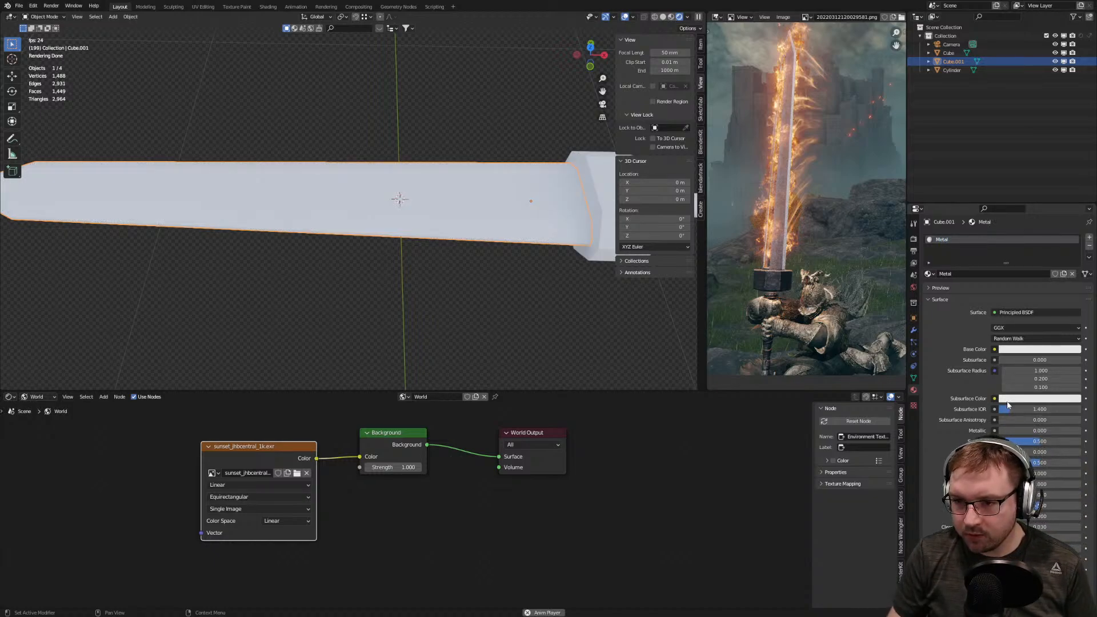
Set the blade's Metal material to Metallic 0.943 and Roughness 0.360
left_click_drag(1009, 430, 1075, 431)
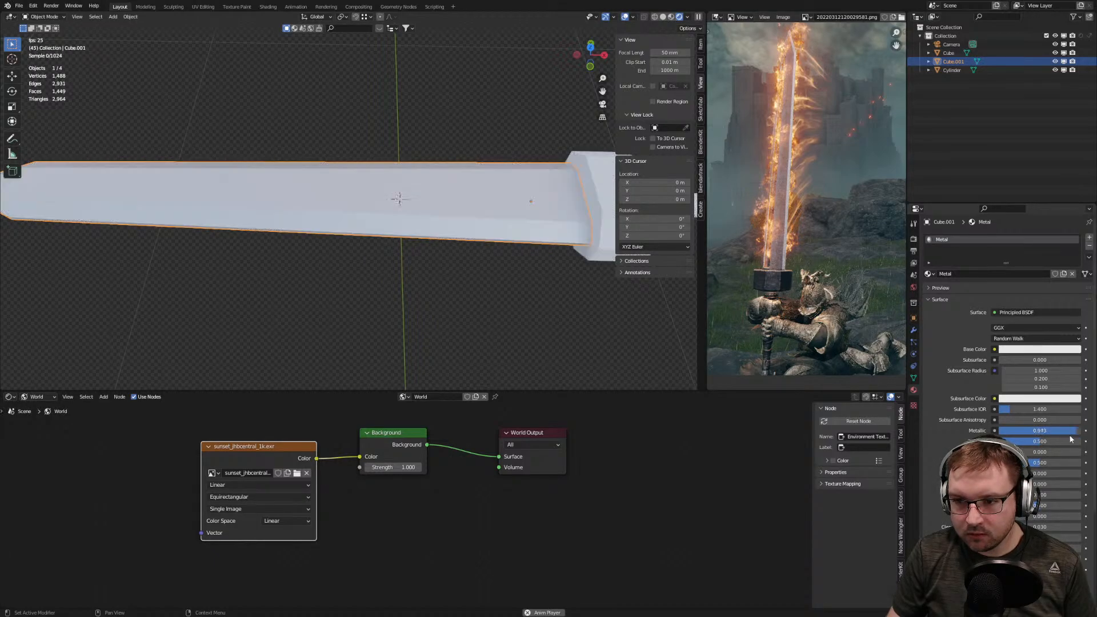
left_click_drag(1039, 464, 1019, 464)
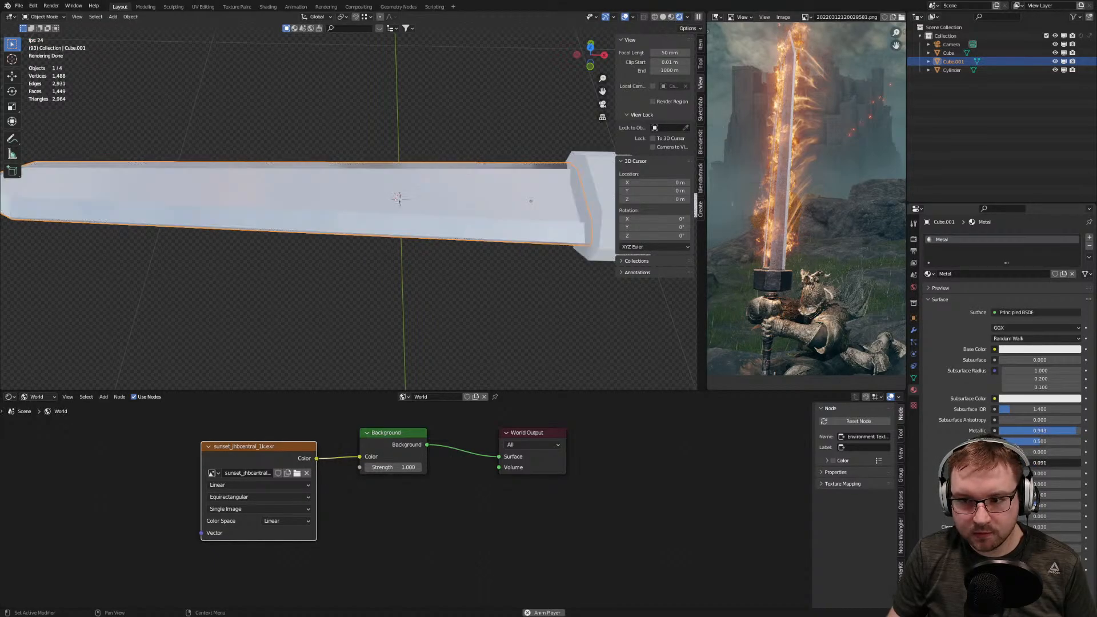
scroll(640, 313, "down", 2)
middle_click_drag(600, 300, 565, 252)
scroll(435, 211, "up", 4)
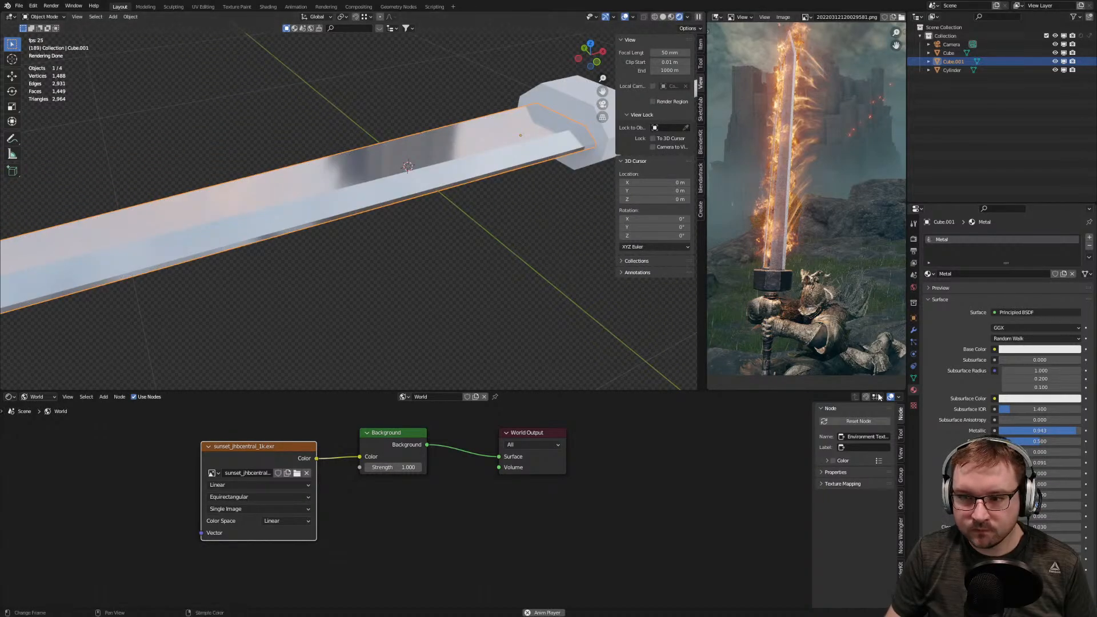
left_click_drag(1038, 463, 1060, 463)
scroll(626, 303, "down", 2)
middle_click_drag(551, 296, 434, 268, "shift")
Set the camera's TransSword.png background image to Front and examine the reference sword's surface through the camera
scroll(786, 217, "up", 5)
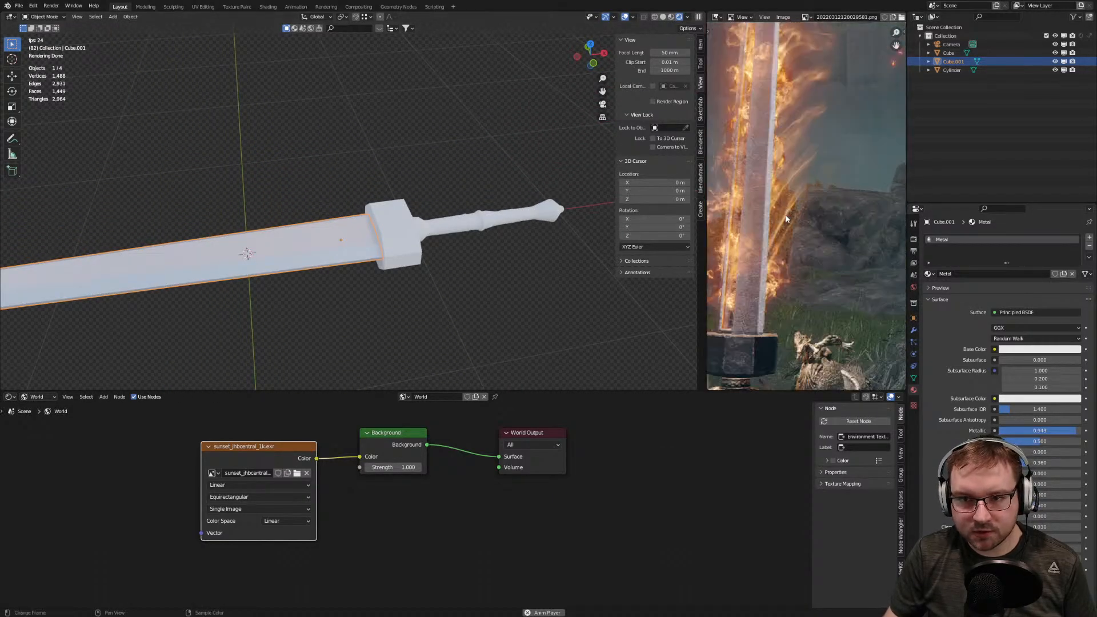
scroll(786, 218, "up", 3)
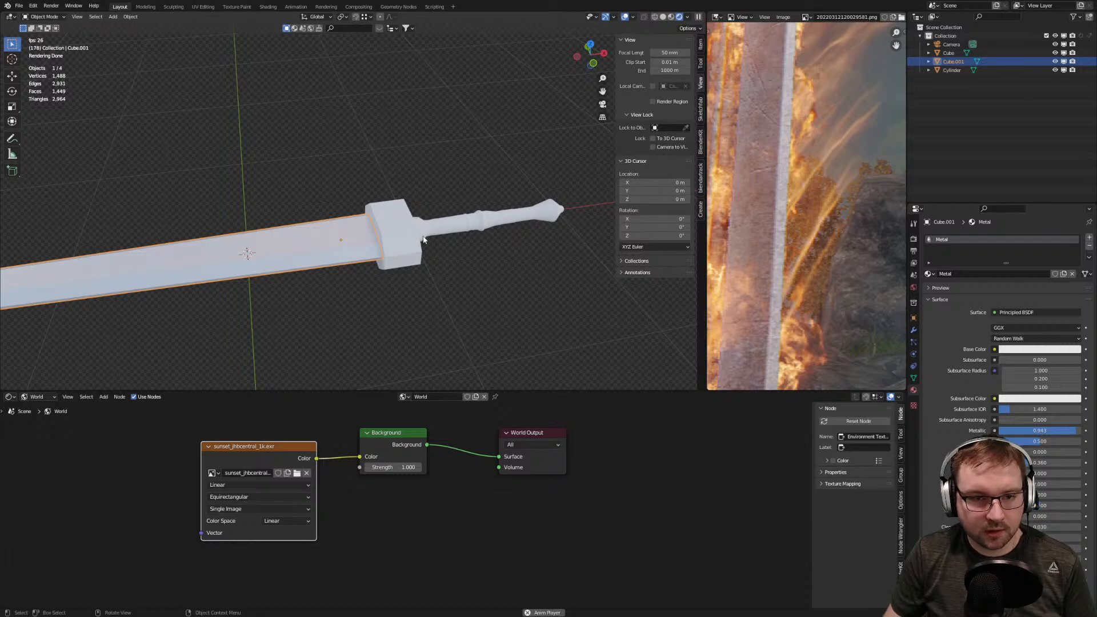
key("KP_7")
key("KP_0")
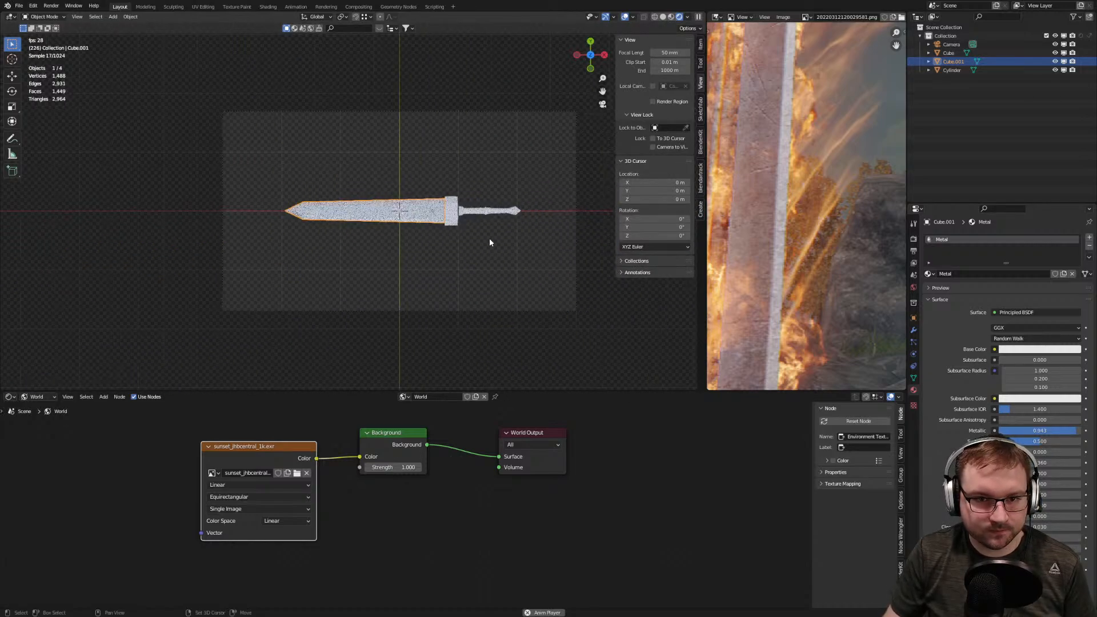
key("KP_0")
key("KP_0")
scroll(513, 150, "up", 2)
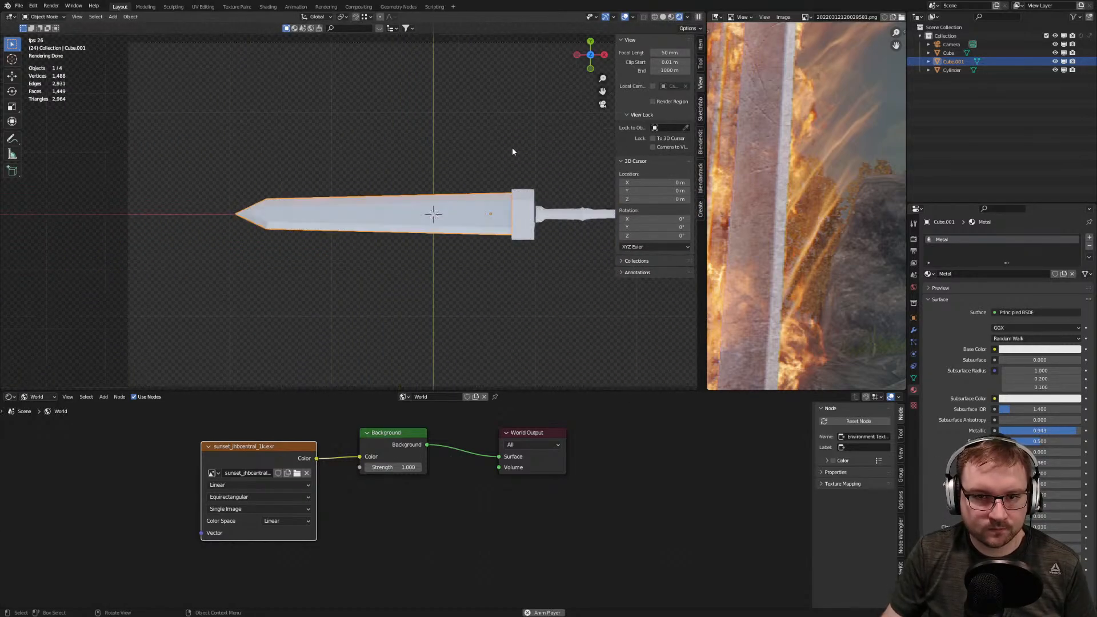
left_click(514, 153)
scroll(447, 144, "down", 2)
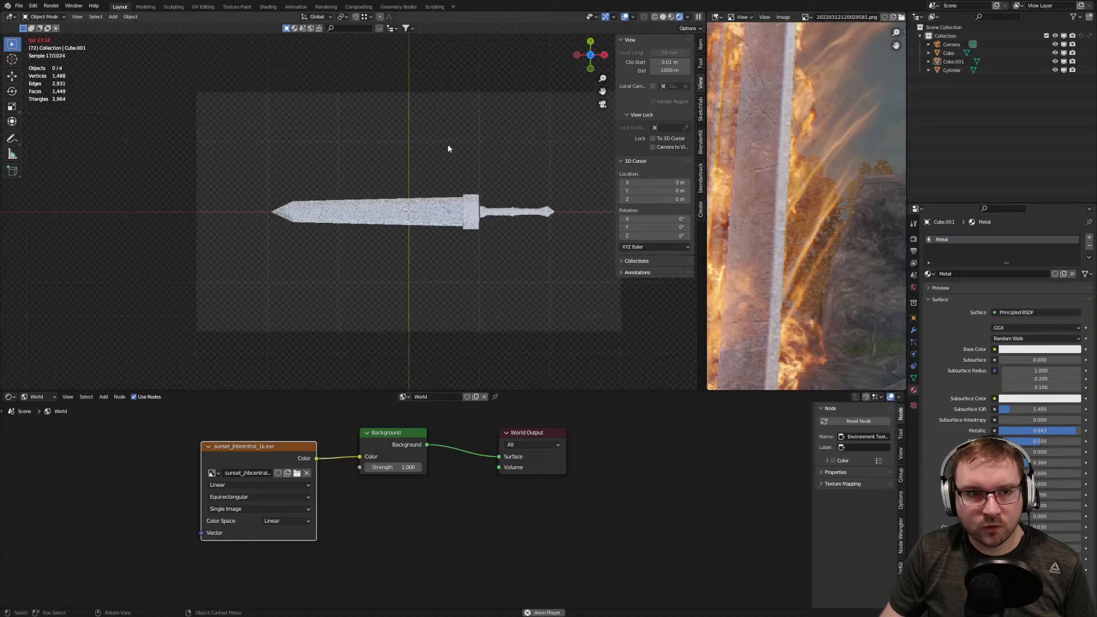
left_click(433, 94)
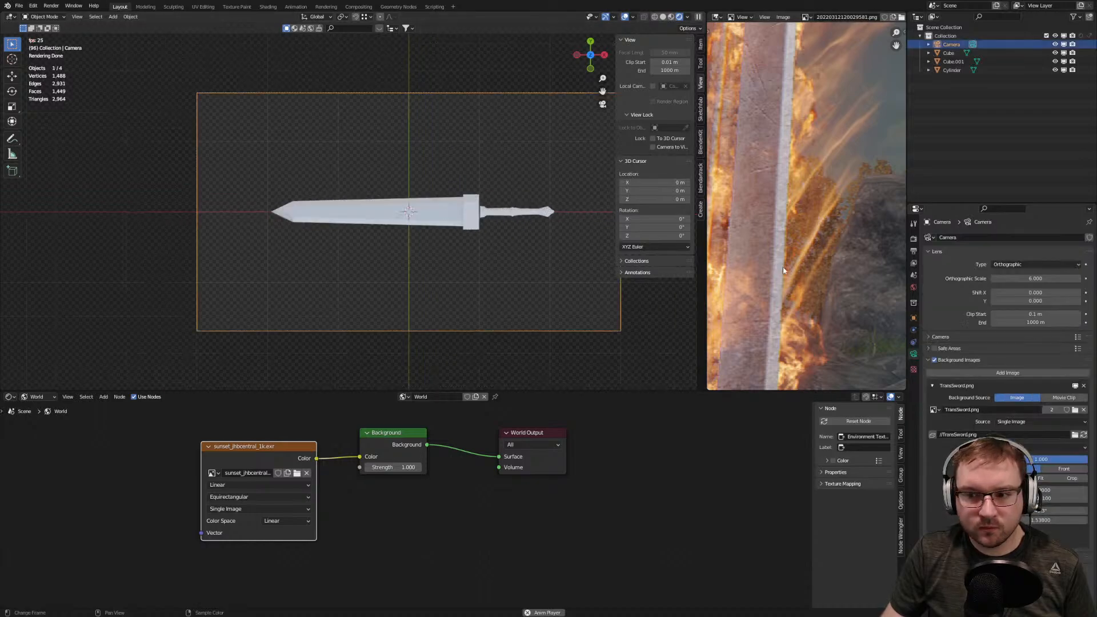
left_click(1060, 468)
scroll(455, 219, "up", 6)
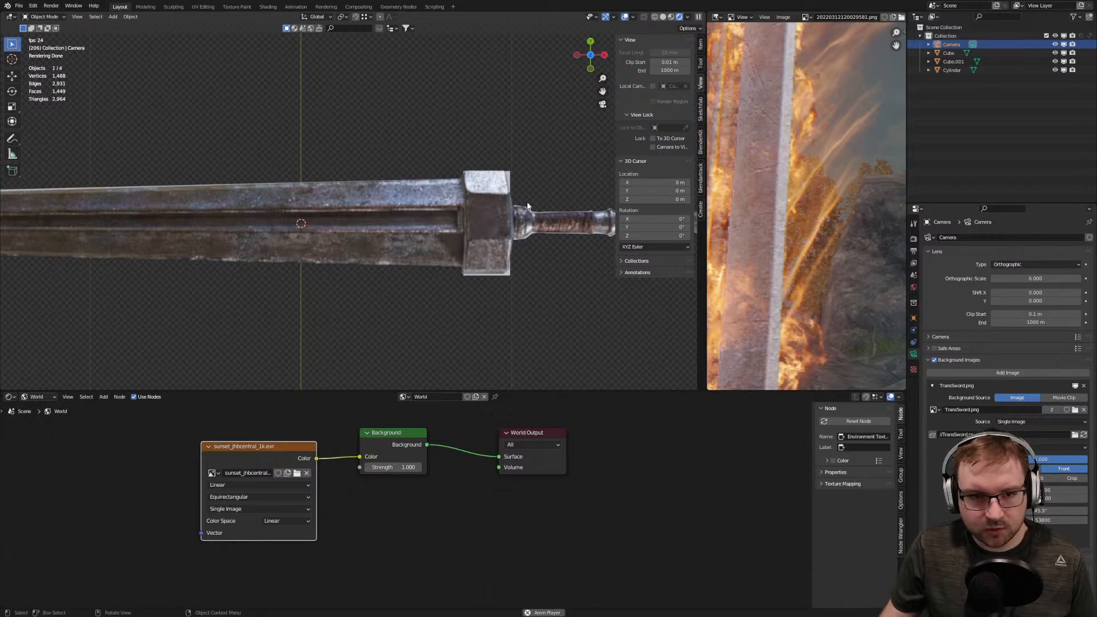
middle_click_drag(527, 206, 544, 133)
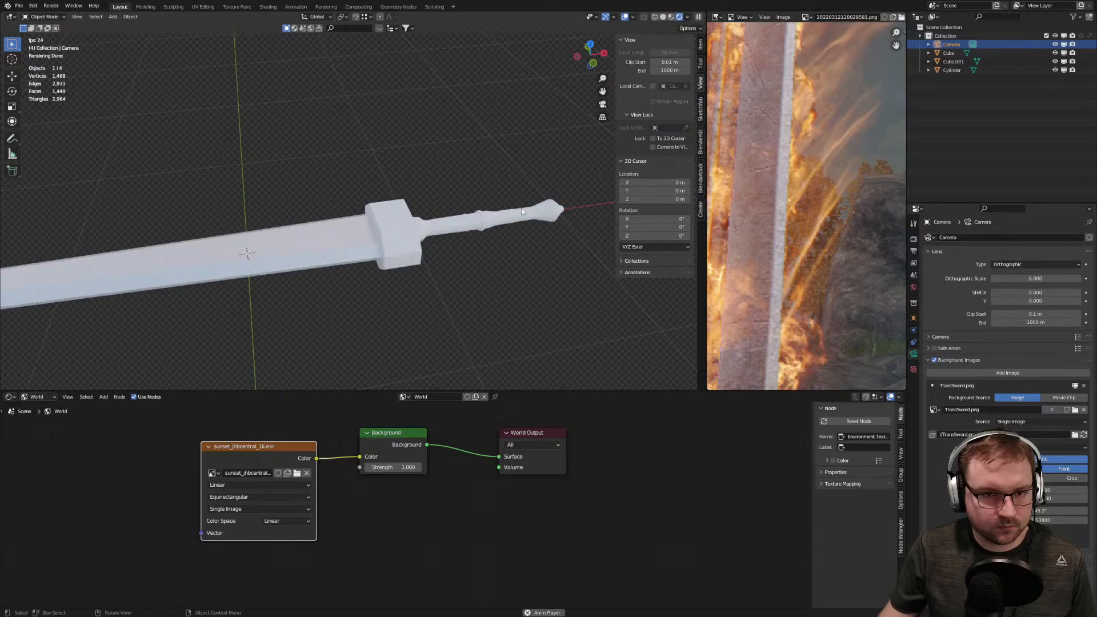
Switch the 3D viewport to Material Preview shading
scroll(431, 253, "up", 2)
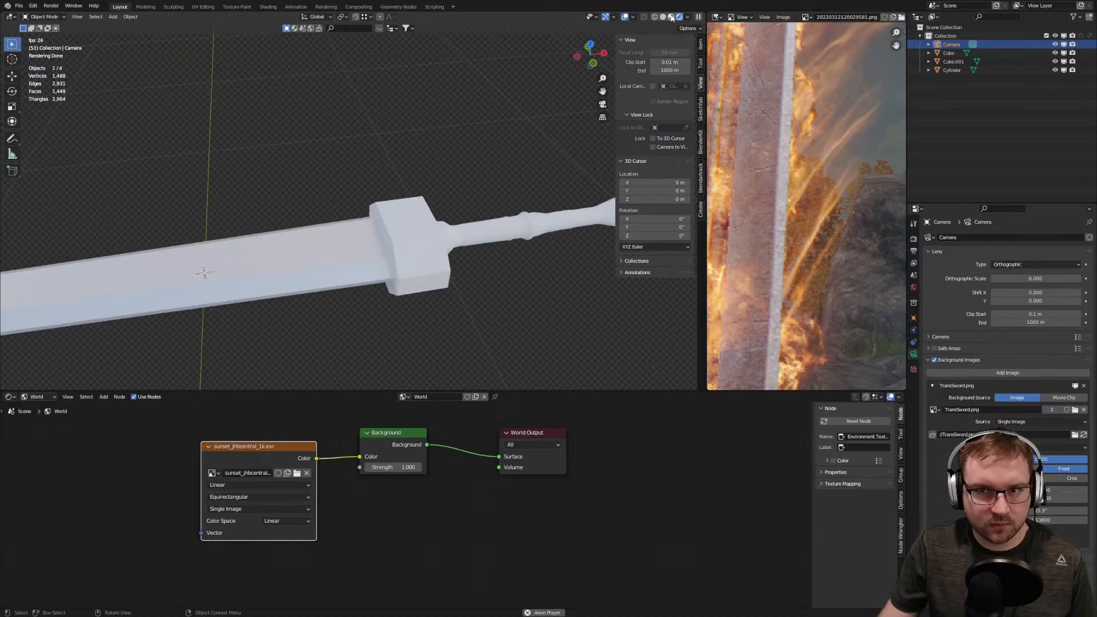
left_click(671, 19)
middle_click_drag(385, 250, 401, 247)
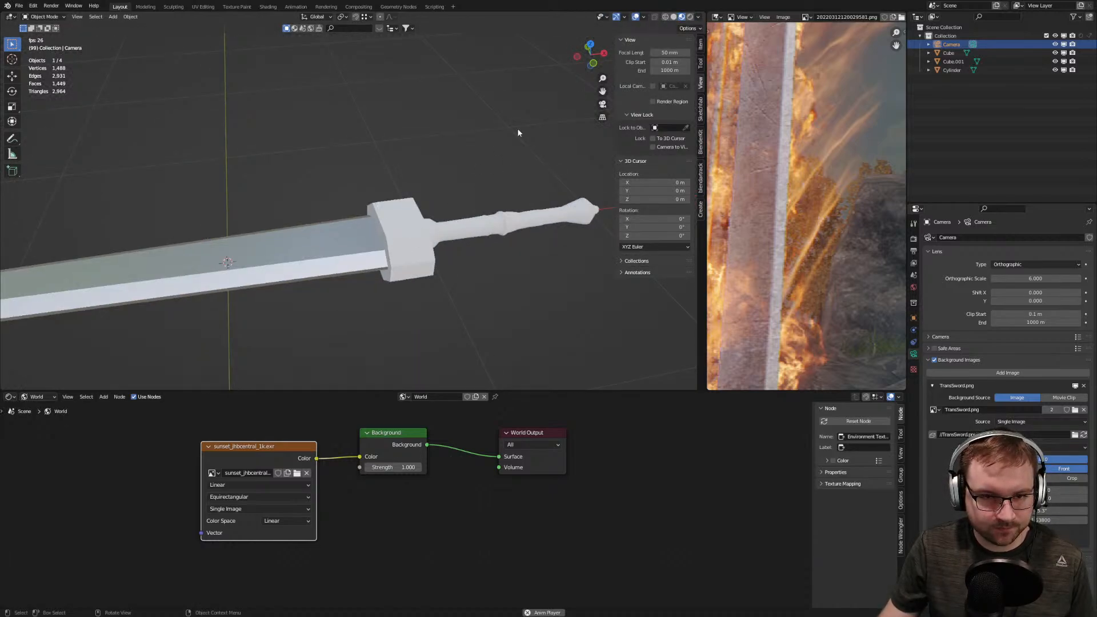
Add a new material named Stone to the guard and set the shader editor to the Object shader type
left_click(409, 231)
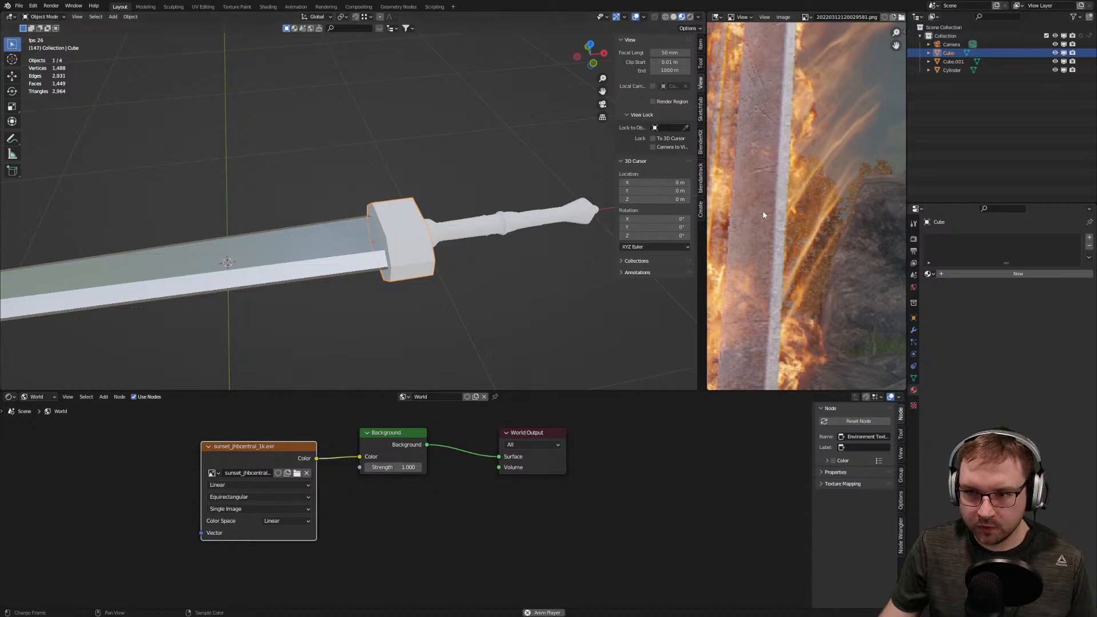
scroll(755, 212, "down", 2)
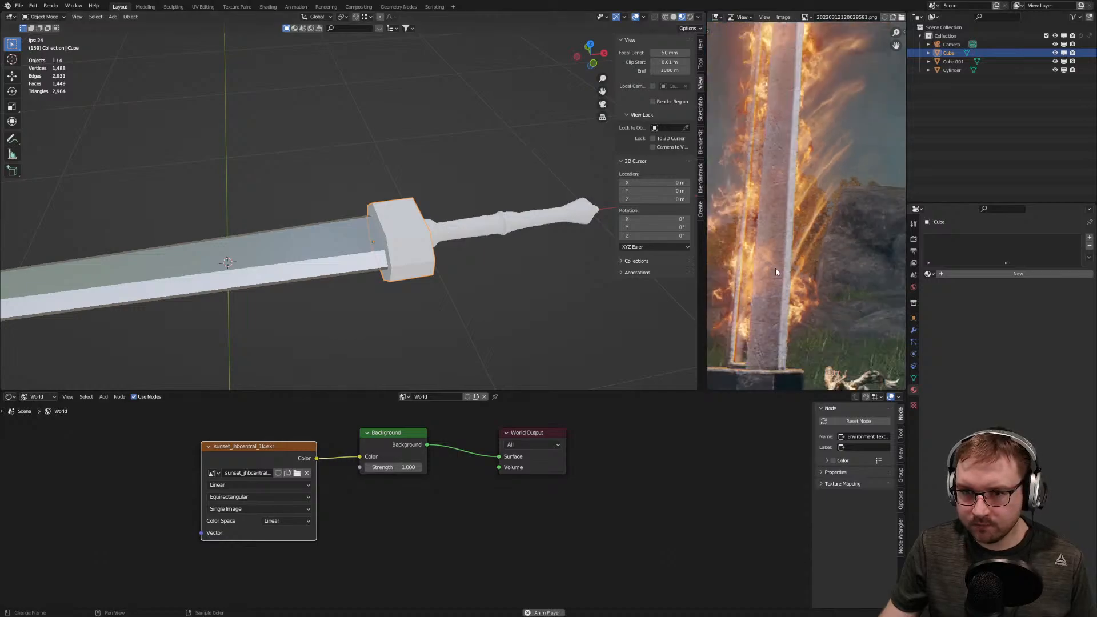
left_click(971, 273)
double_click(969, 240)
type("Stone")
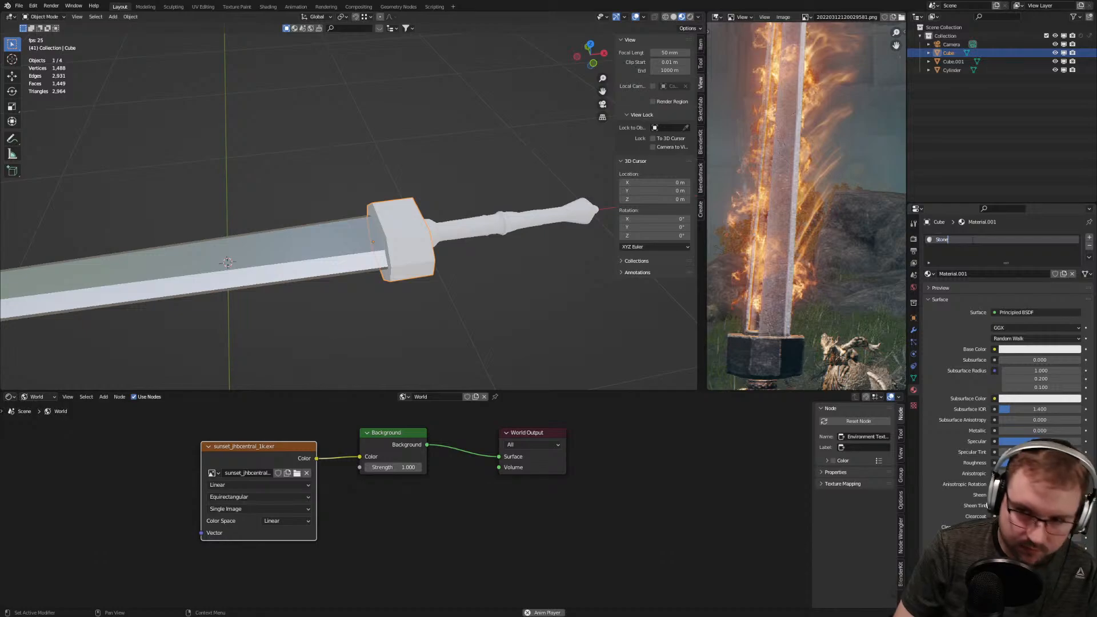
key("Return")
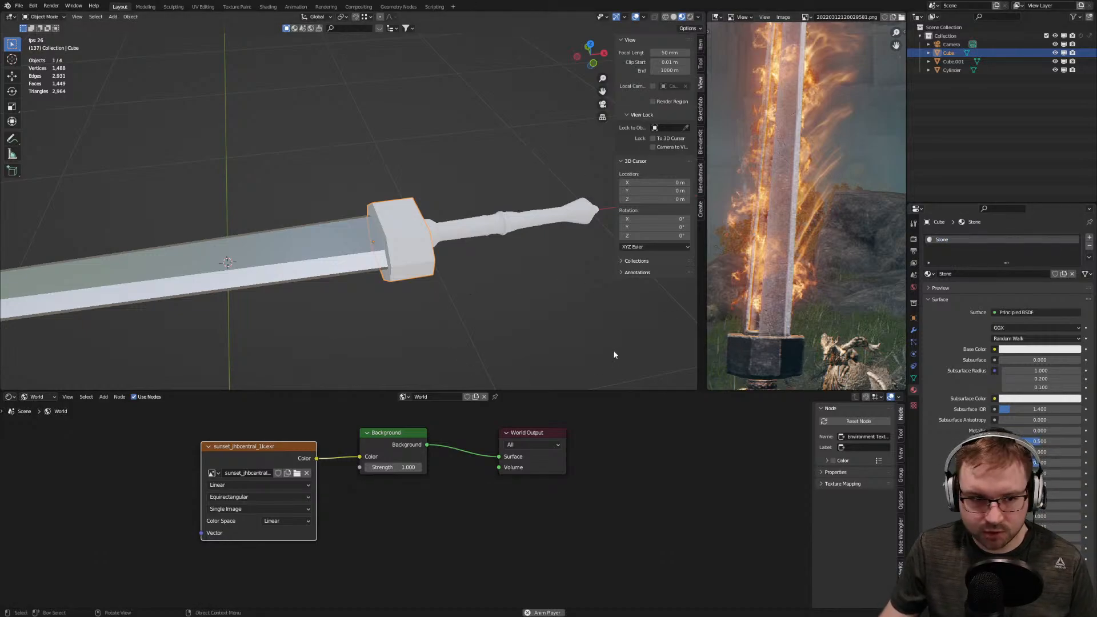
left_click(36, 397)
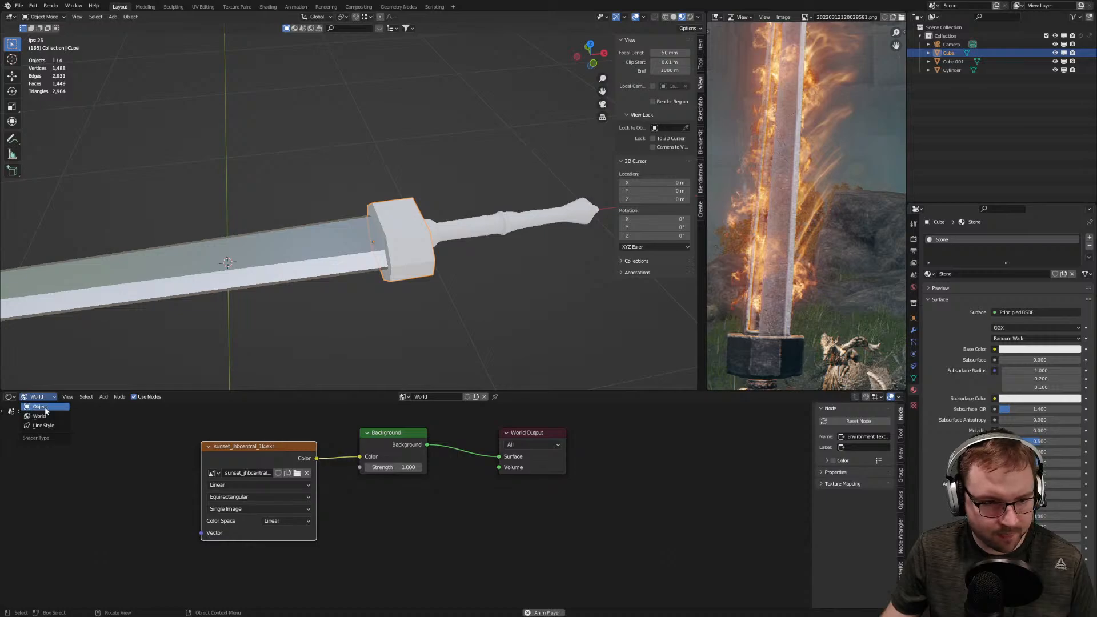
left_click(40, 408)
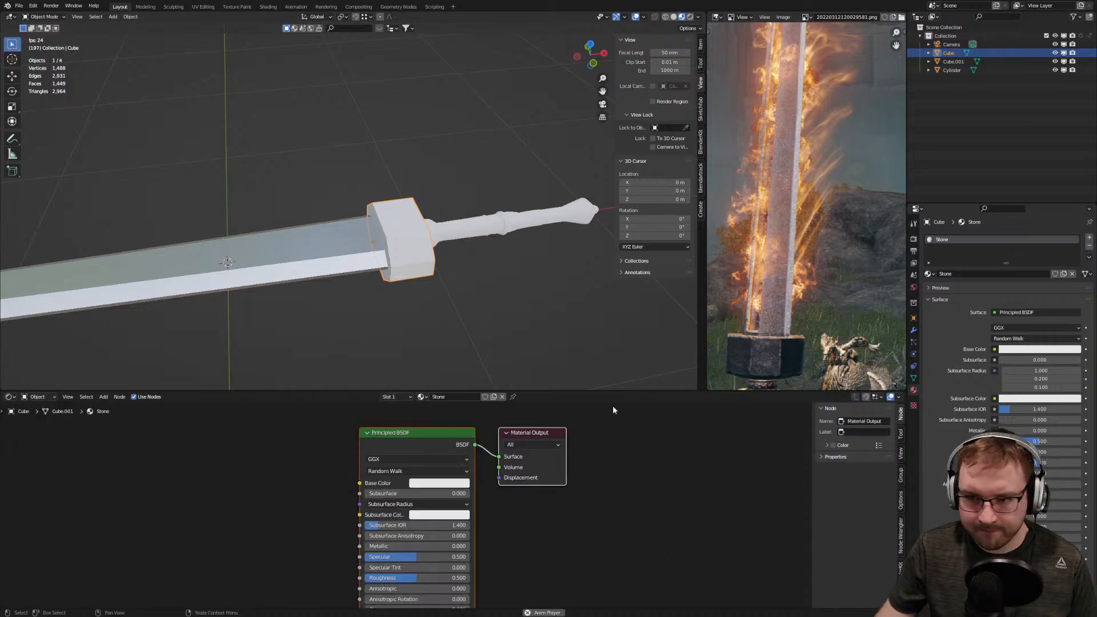
Sample the Stone material's Base Color from the dark guard in the reference image and set Roughness to 0.676
left_click(1021, 351)
left_click(1073, 311)
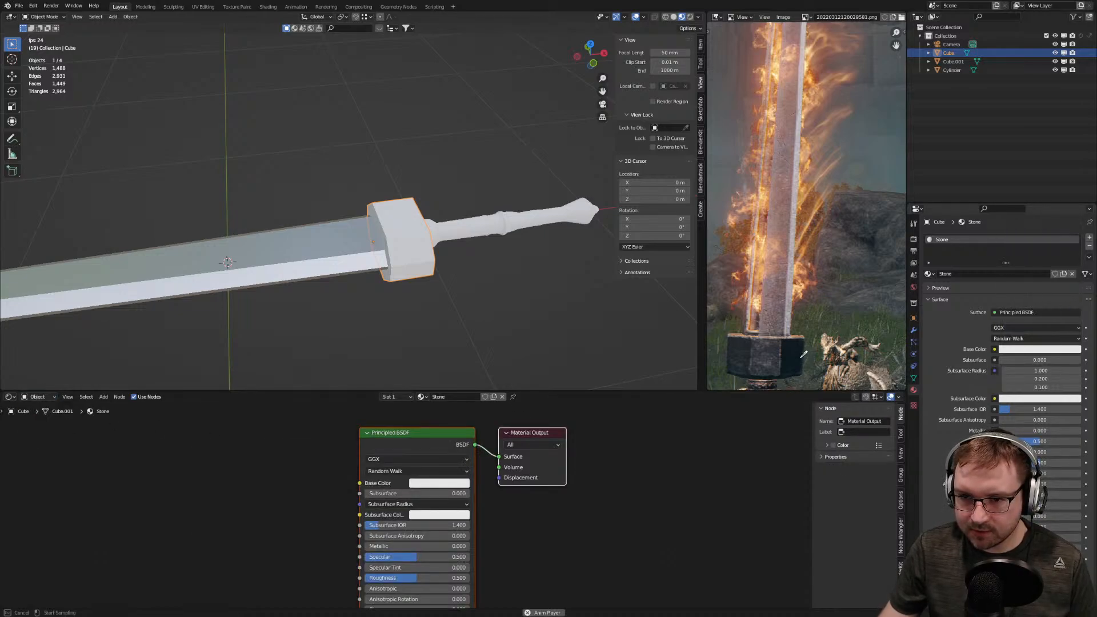
left_click(771, 346)
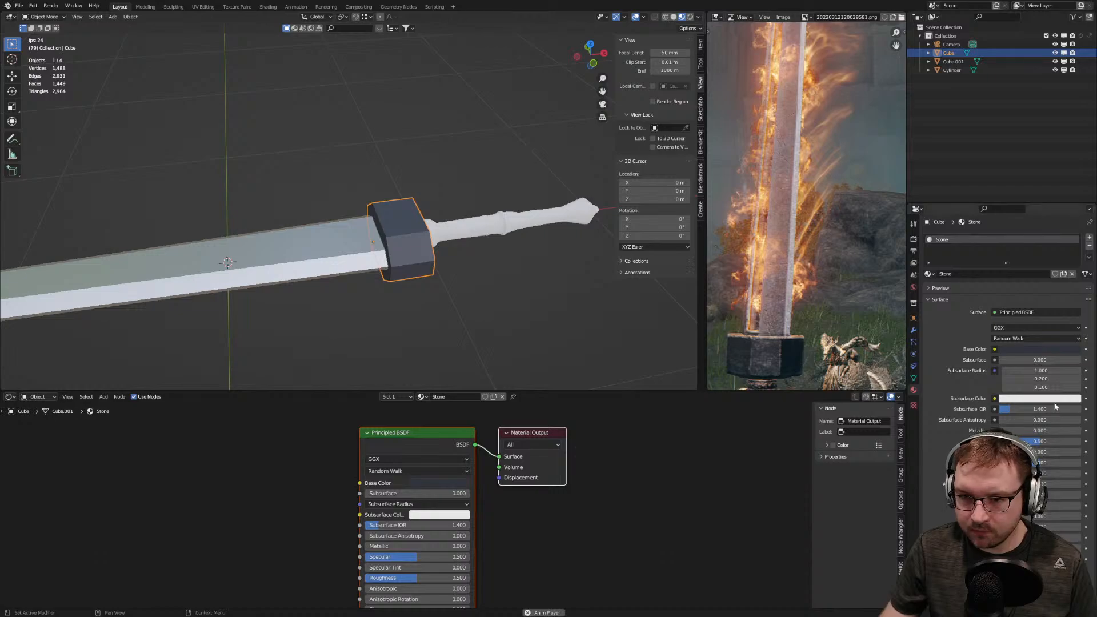
left_click_drag(1025, 463, 1036, 463)
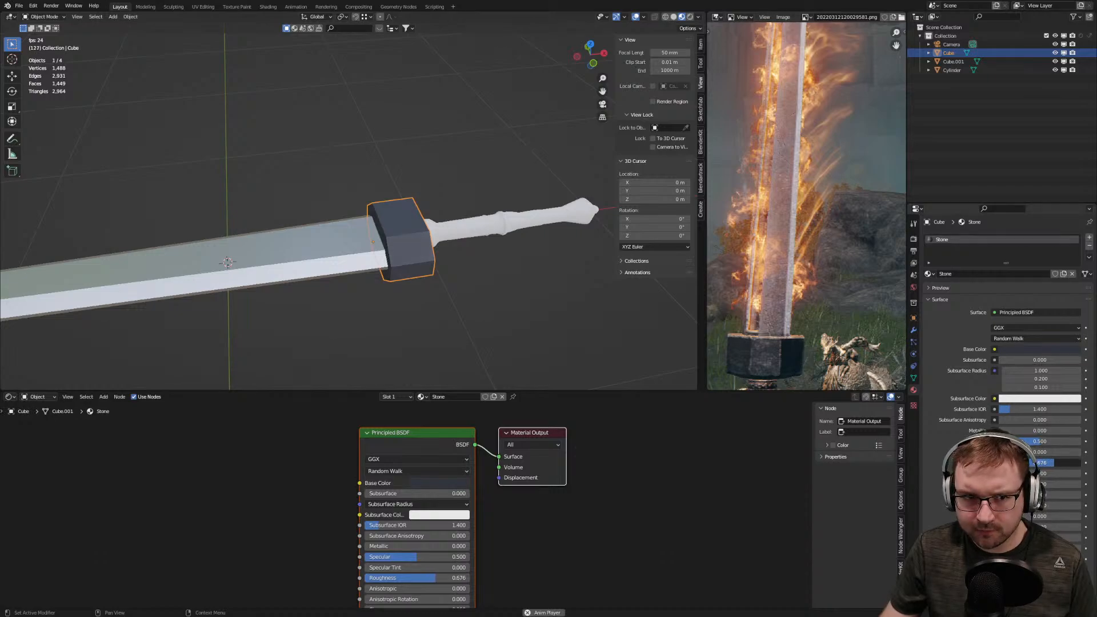
left_click(487, 304)
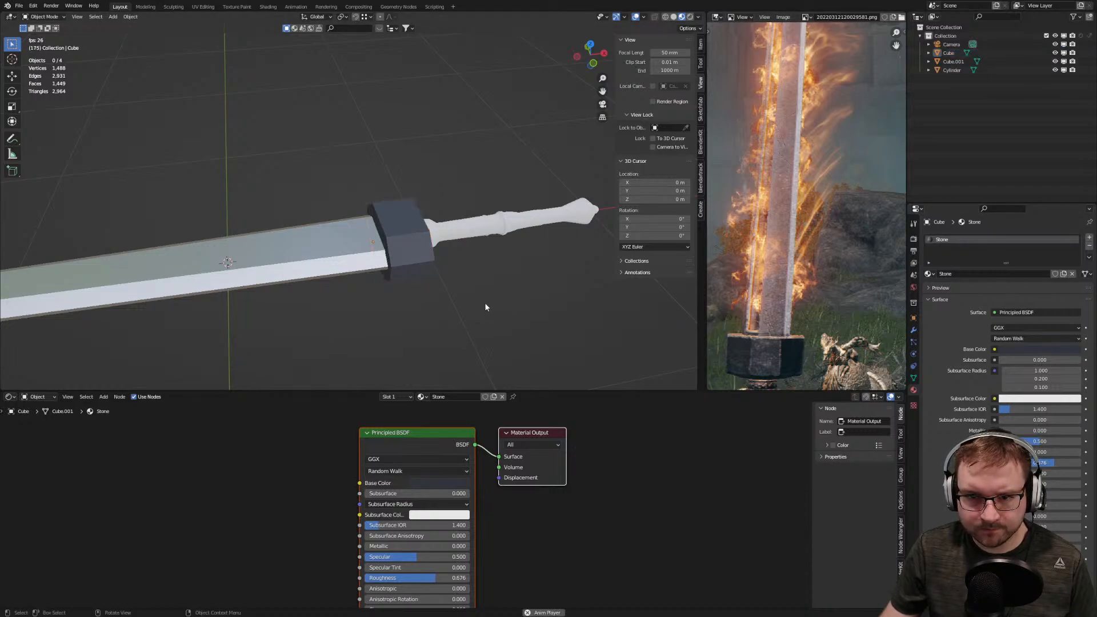
Compare the modelled sword with the reference sword from above and through the camera
key("KP_7")
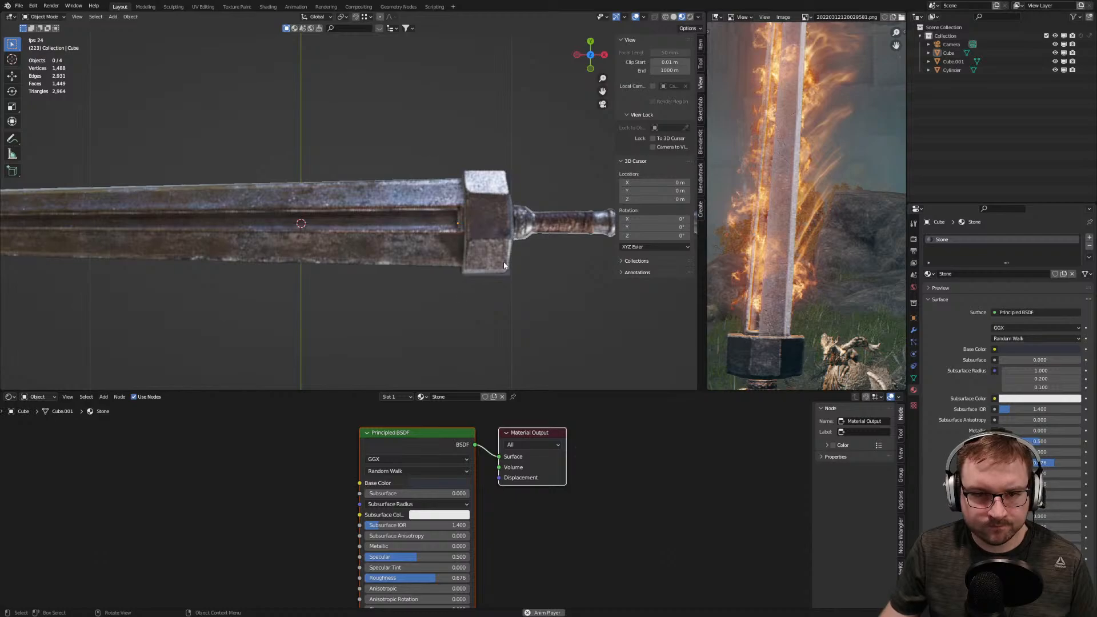
scroll(529, 326, "down", 2)
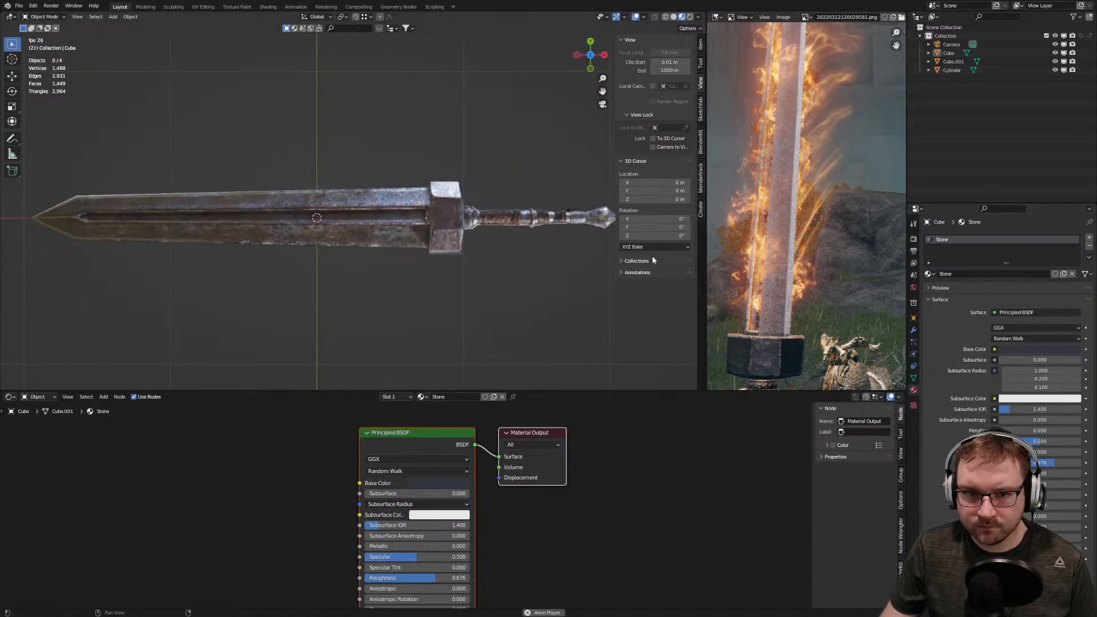
key("KP_0")
left_click(586, 142)
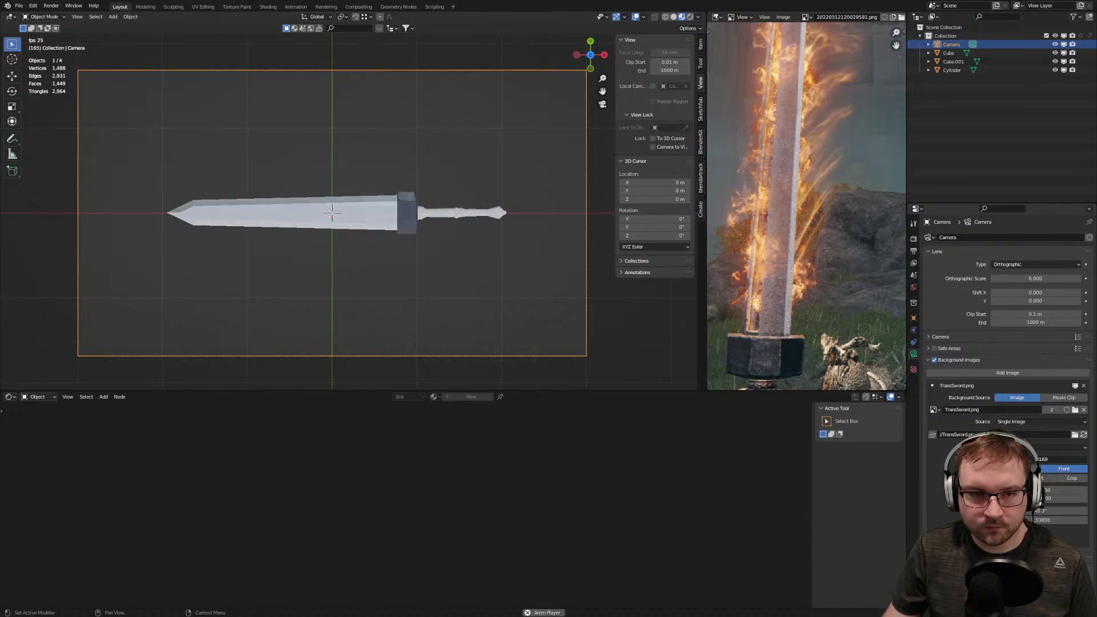
scroll(399, 241, "up", 6)
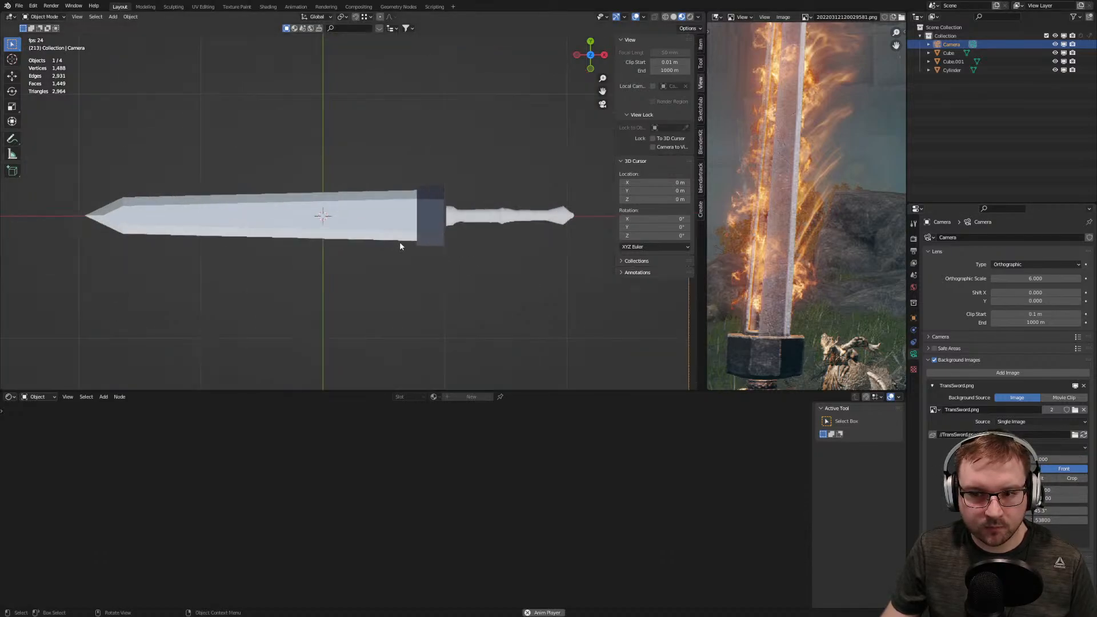
left_click(783, 17)
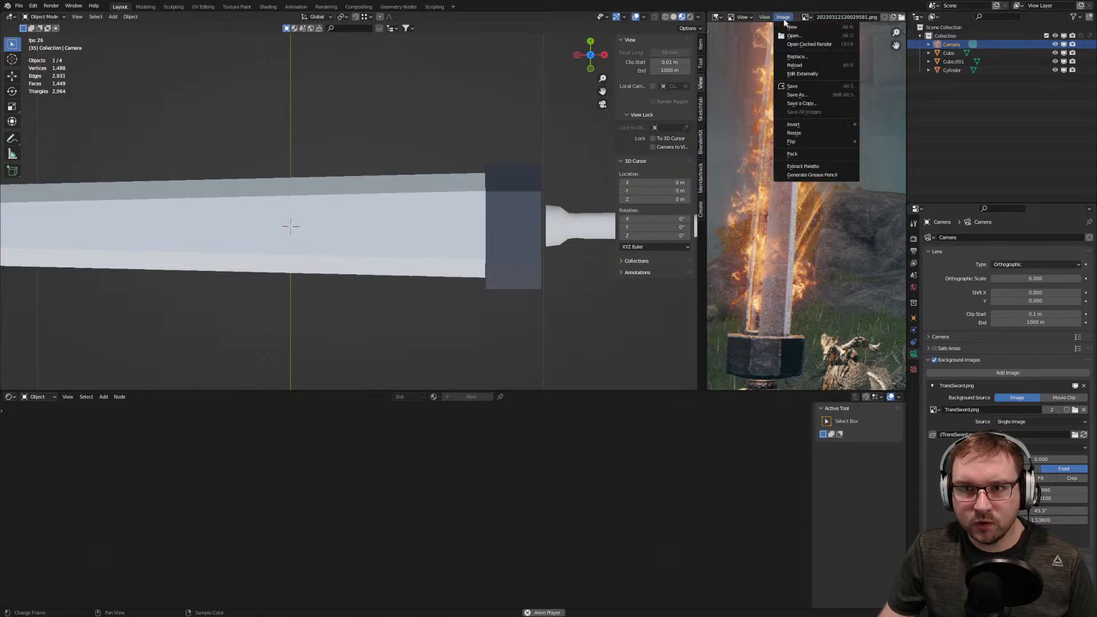
left_click(901, 18)
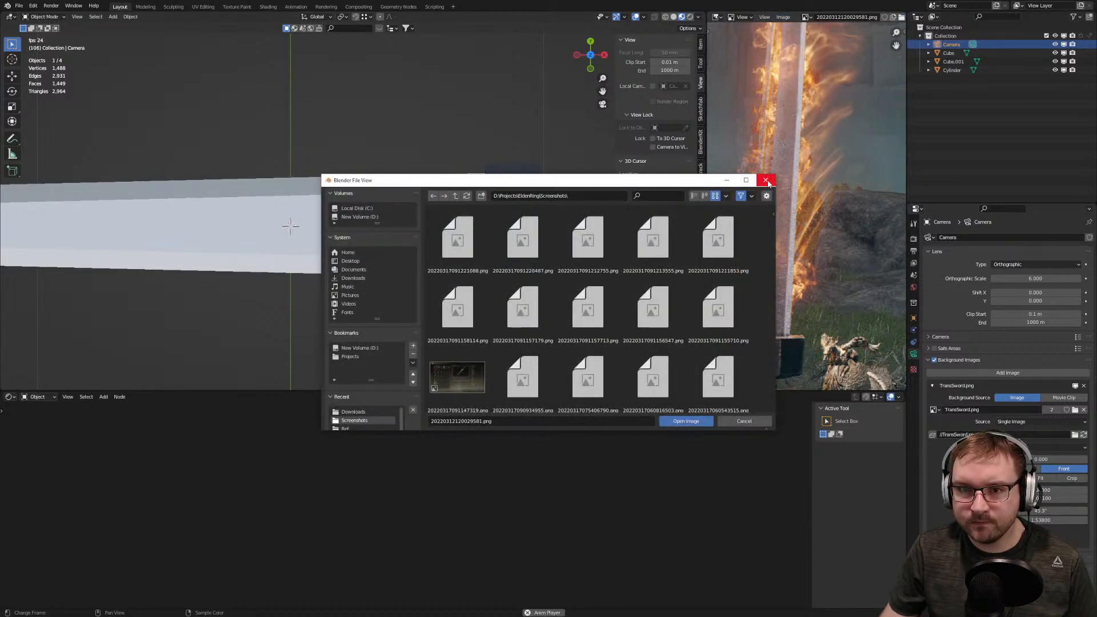
left_click(766, 180)
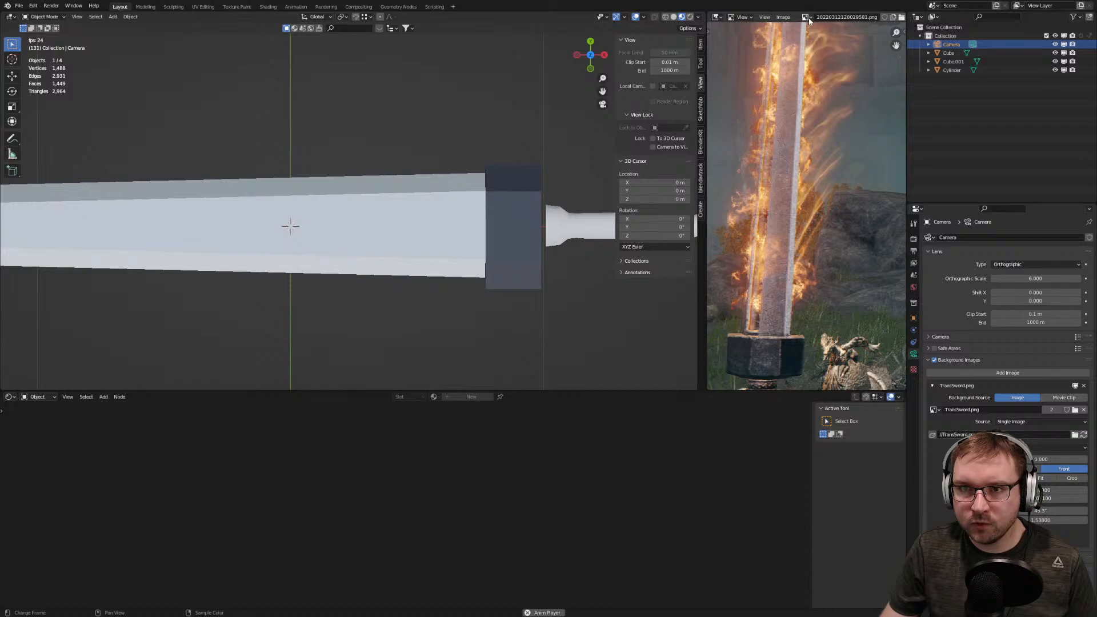
Save the file and show TransSword.png in a widened image editor, framed closely on the guard
left_click(535, 130)
key("ctrl+s")
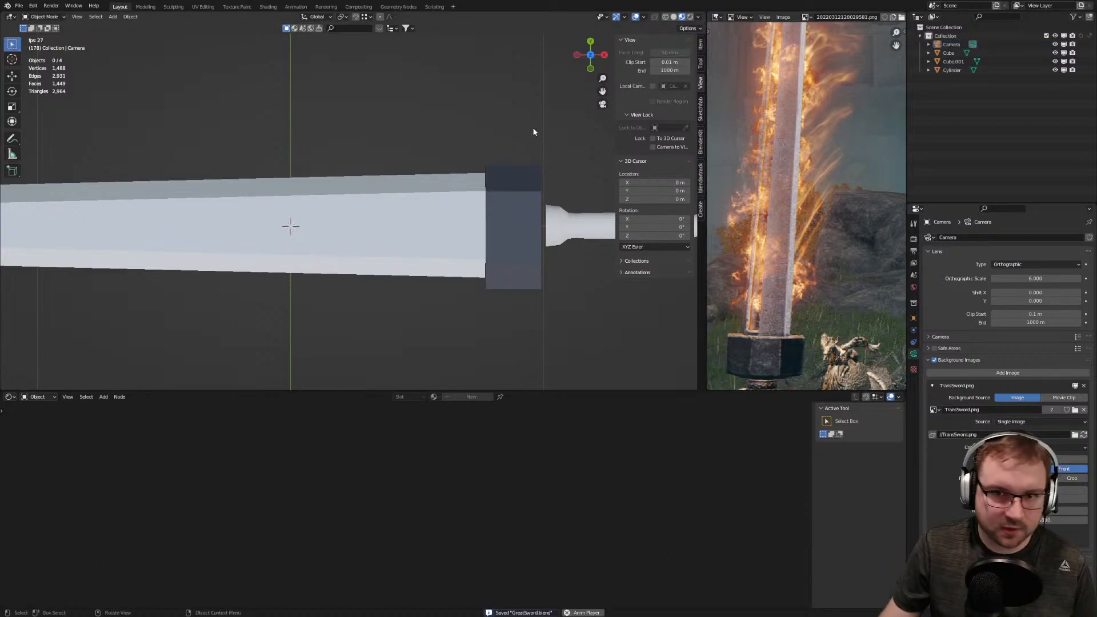
left_click(806, 17)
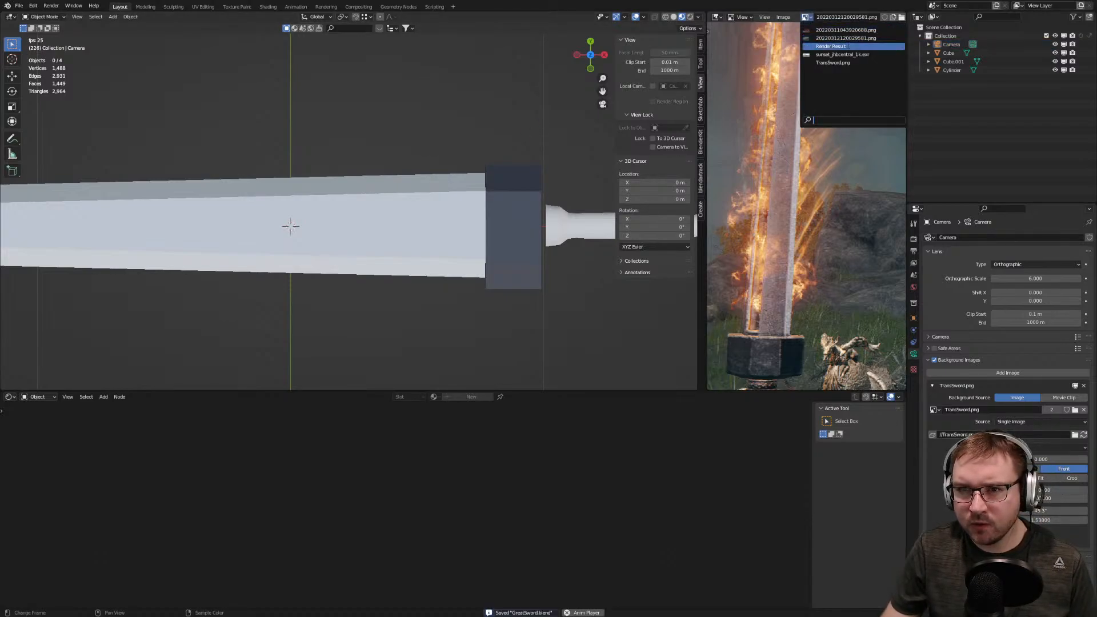
left_click(833, 63)
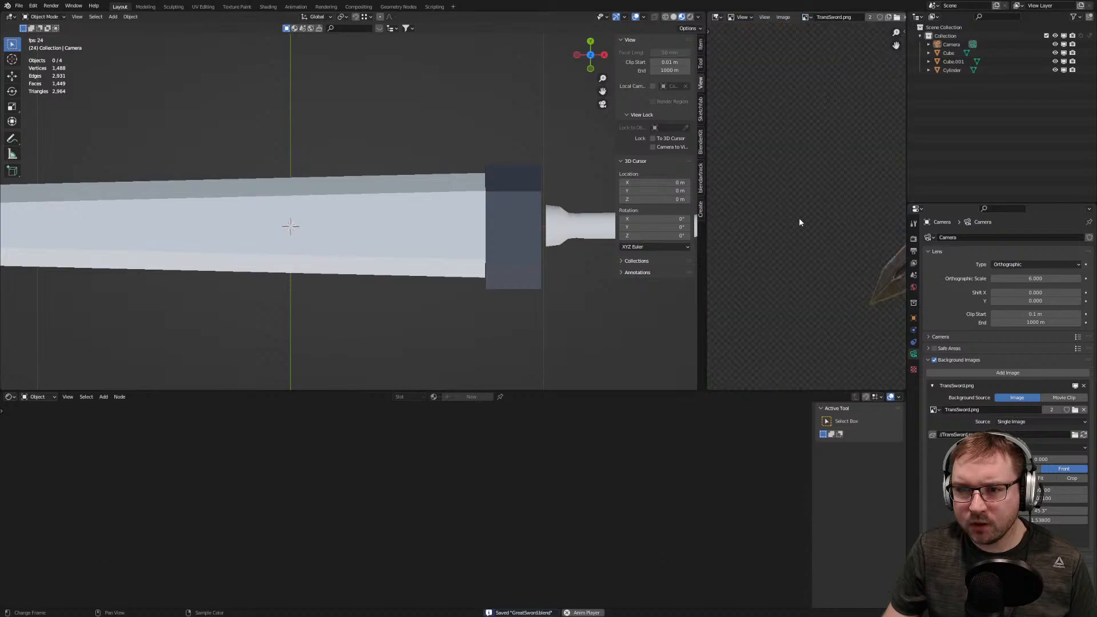
middle_click_drag(780, 245, 730, 275)
middle_click_drag(852, 219, 763, 326)
scroll(826, 289, "up", 8)
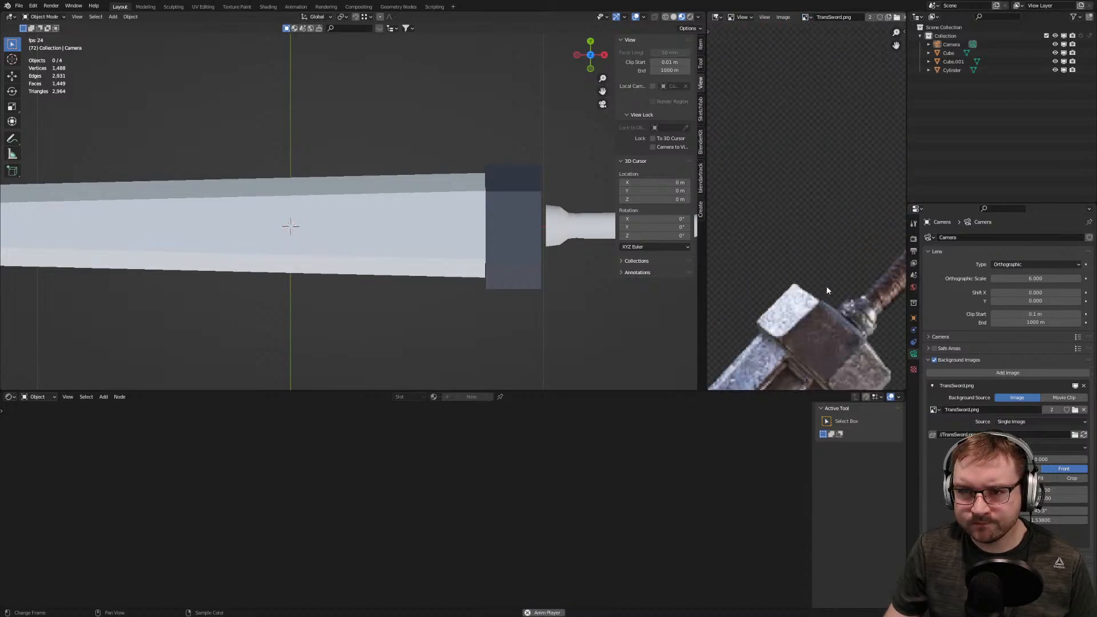
middle_click_drag(830, 305, 803, 163)
left_click_drag(702, 219, 576, 223)
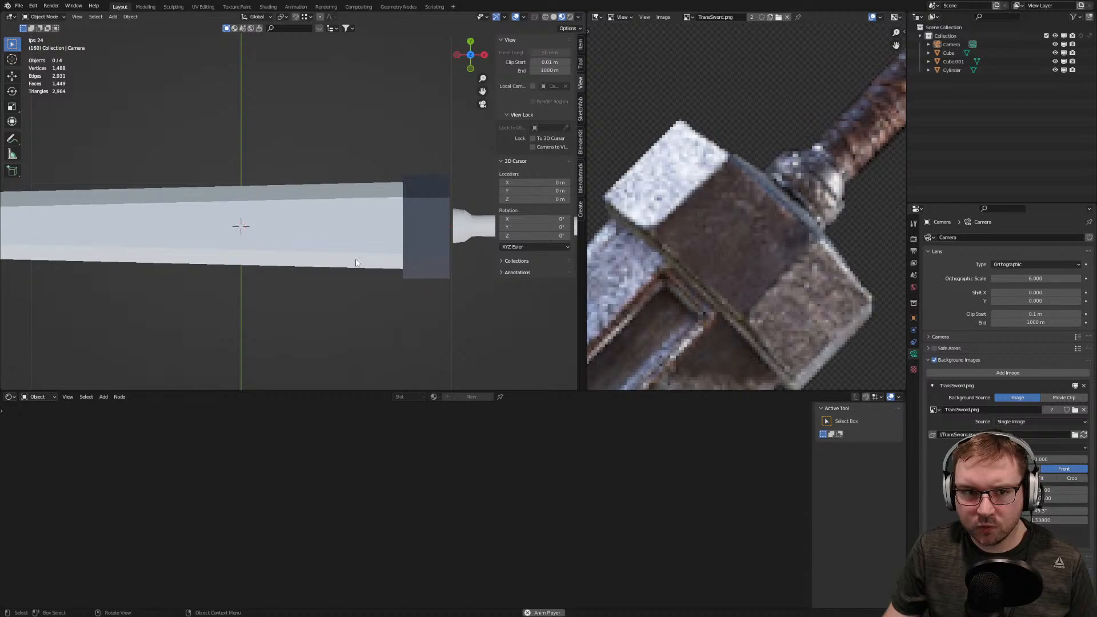
Edit the guard's mesh in edge selection mode and start selecting its outer edges, using wireframe shading to reach the hidden ones
left_click(420, 225)
key("Tab")
middle_click_drag(420, 232, 372, 217)
scroll(372, 218, "up", 8)
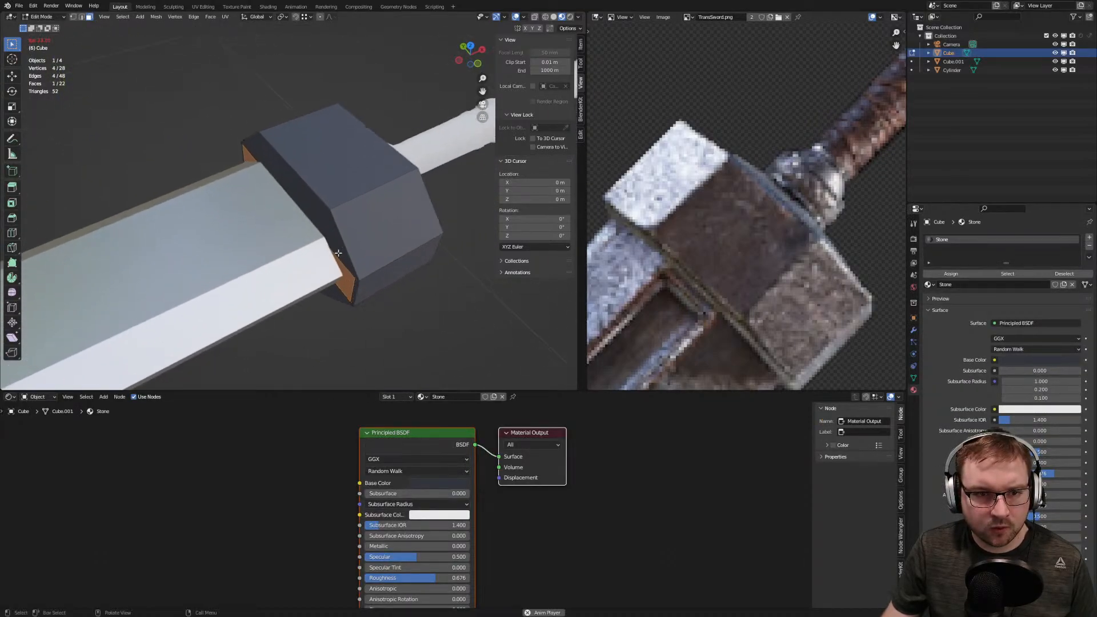
key("2")
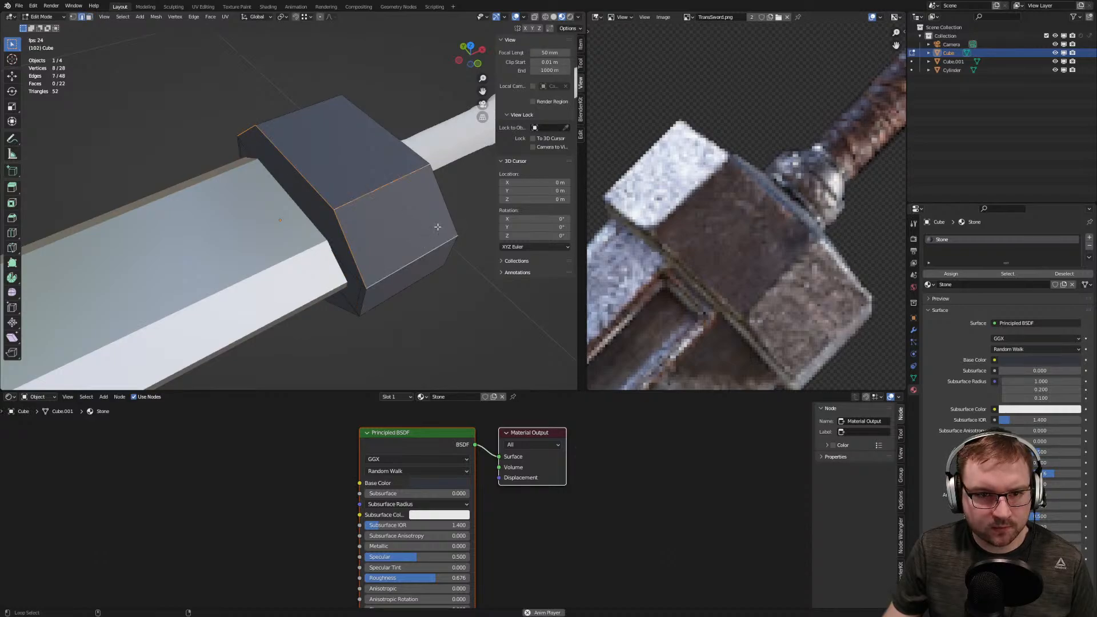
left_click(448, 209, "alt+shift")
middle_click_drag(346, 146, 373, 221)
left_click(536, 17)
middle_click_drag(417, 143, 353, 234)
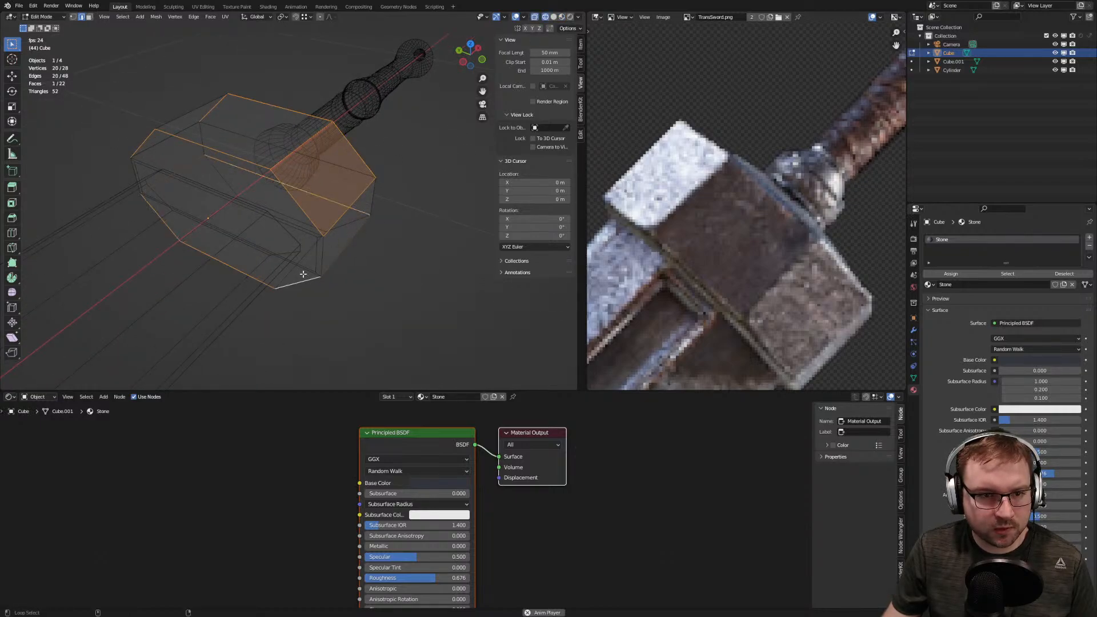
Add the remaining outer edges around both ends and all sides of the guard to the selection
left_click(189, 153, "shift")
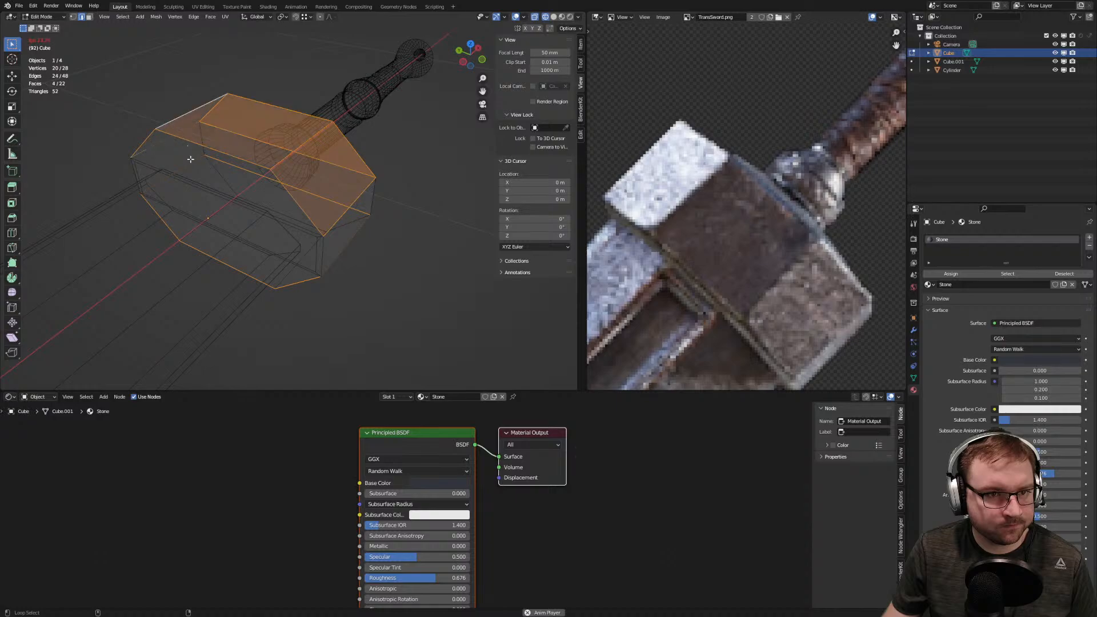
scroll(303, 254, "up", 8)
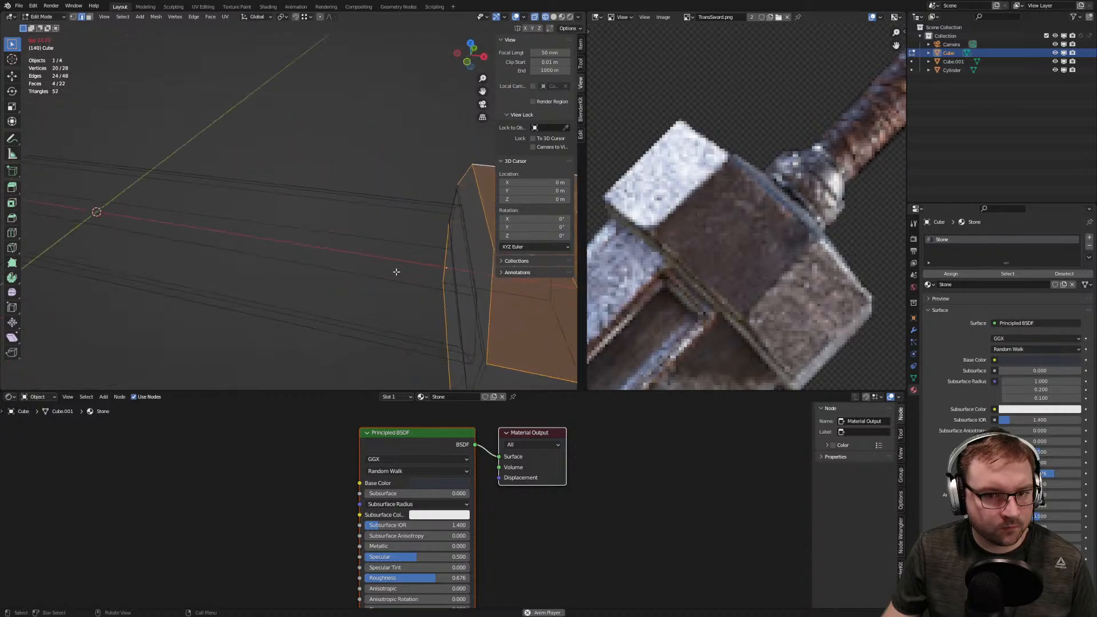
scroll(245, 237, "down", 5)
left_click(227, 175, "shift")
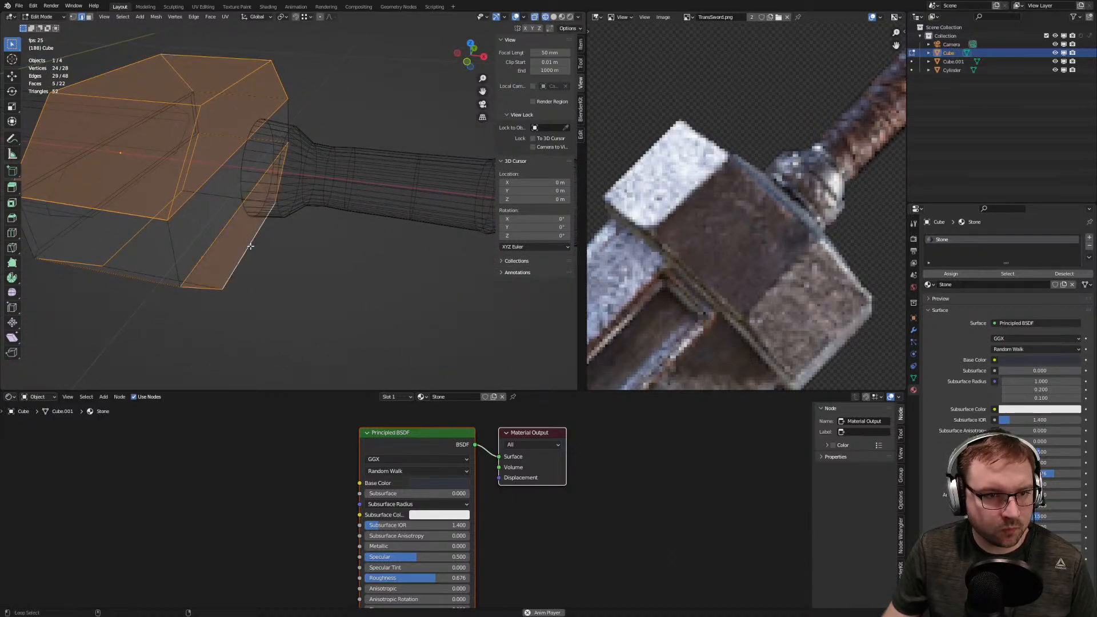
middle_click_drag(227, 175, 174, 262)
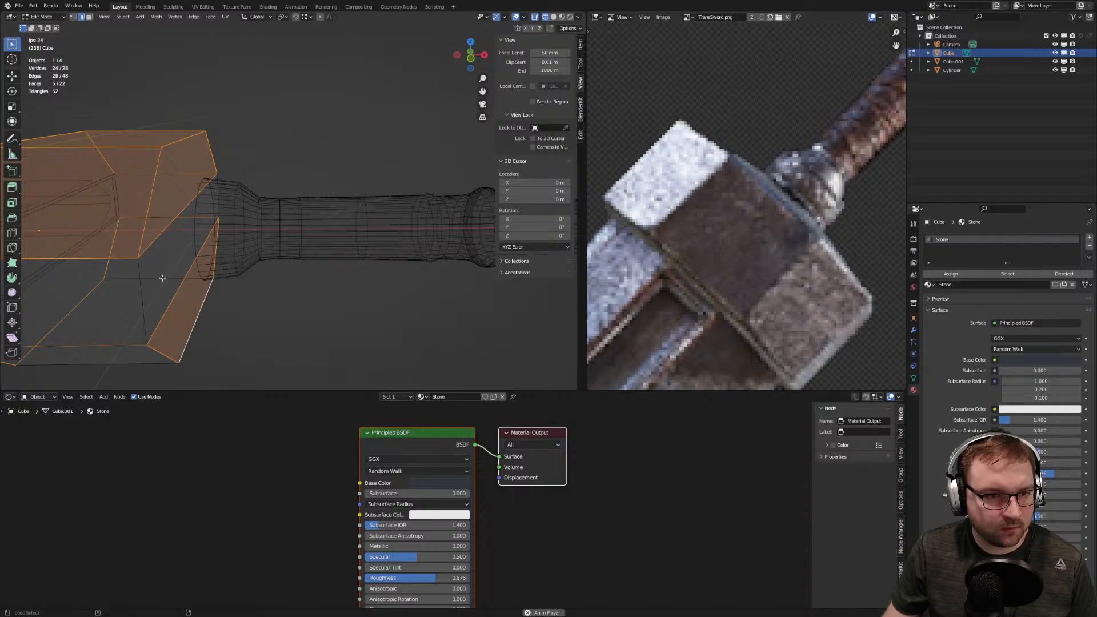
left_click(164, 277, "alt+shift")
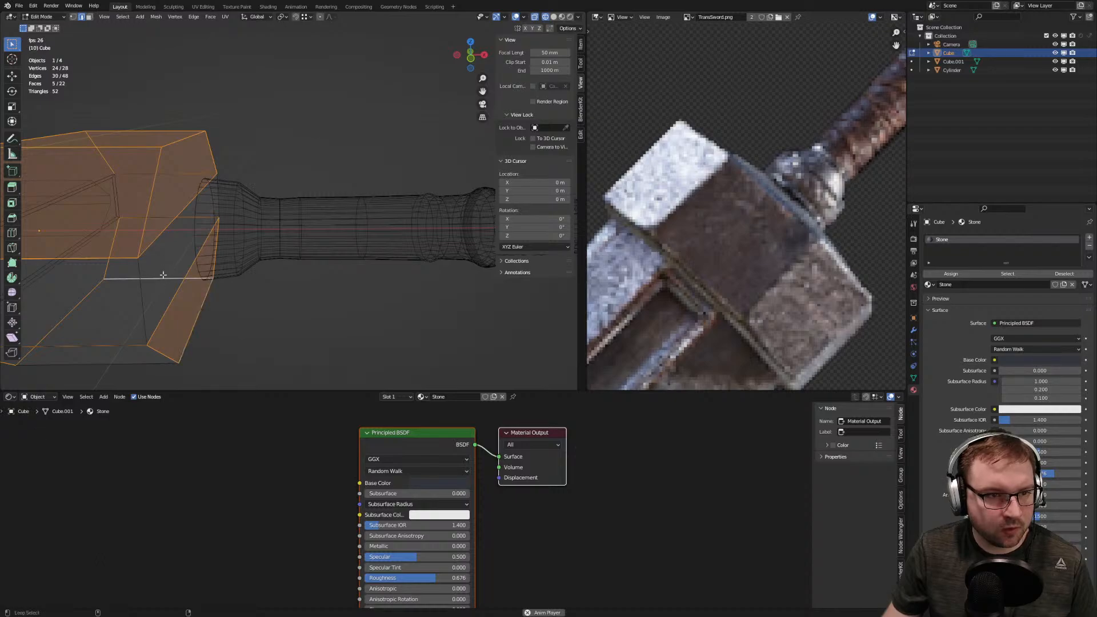
left_click(114, 364, "shift")
middle_click_drag(114, 364, 249, 261)
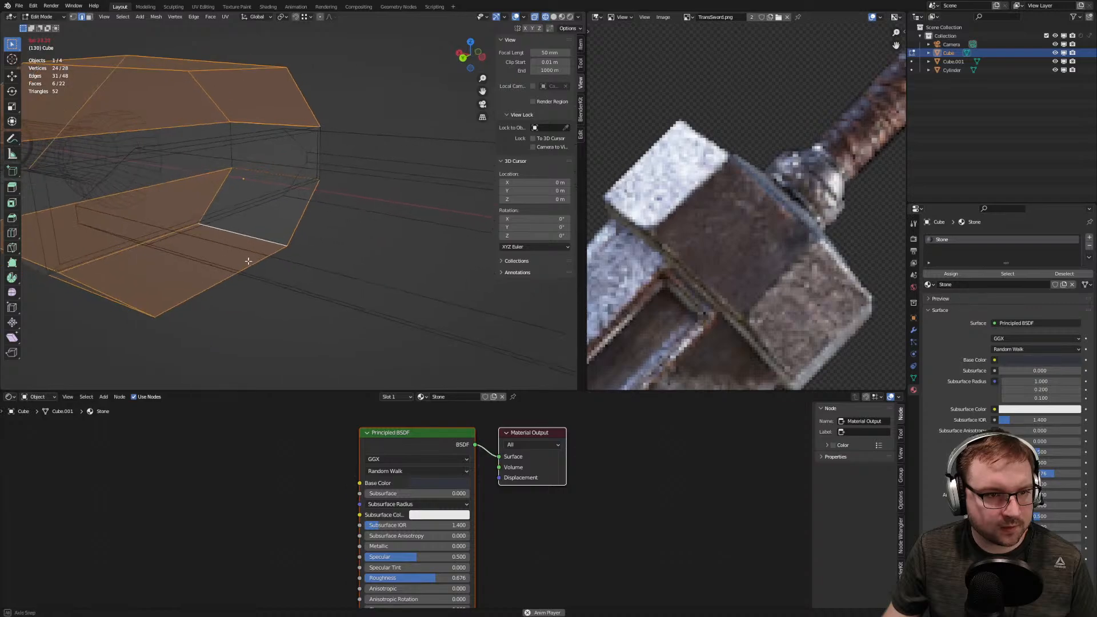
left_click(38, 222, "alt+shift")
middle_click_drag(329, 188, 280, 139)
left_click(281, 130, "alt+shift")
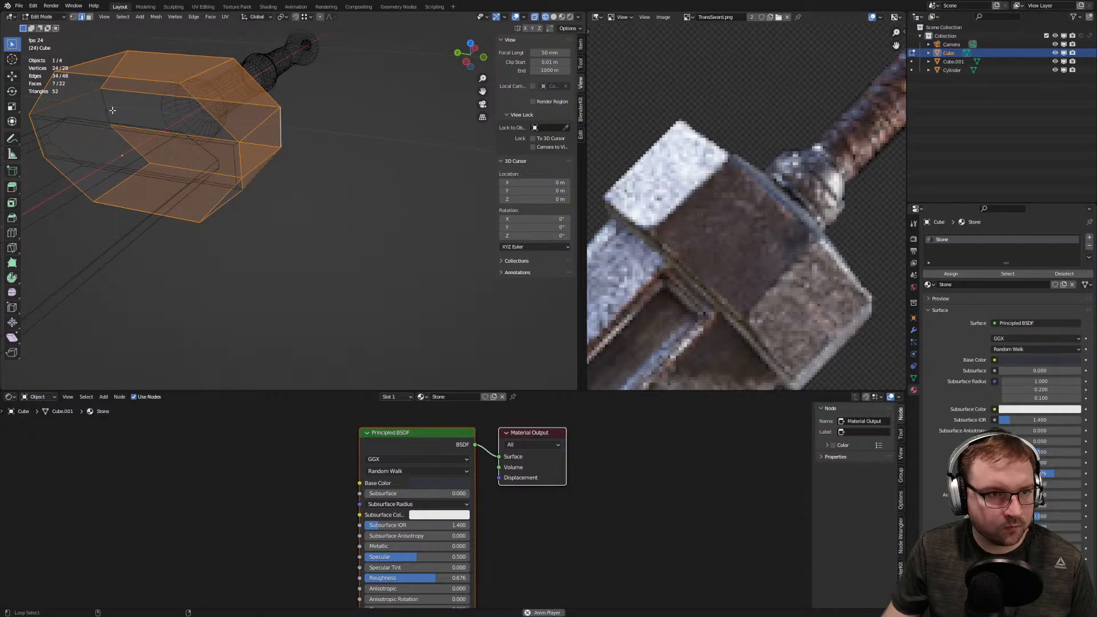
left_click(113, 111, "alt+shift")
middle_click_drag(134, 163, 417, 127)
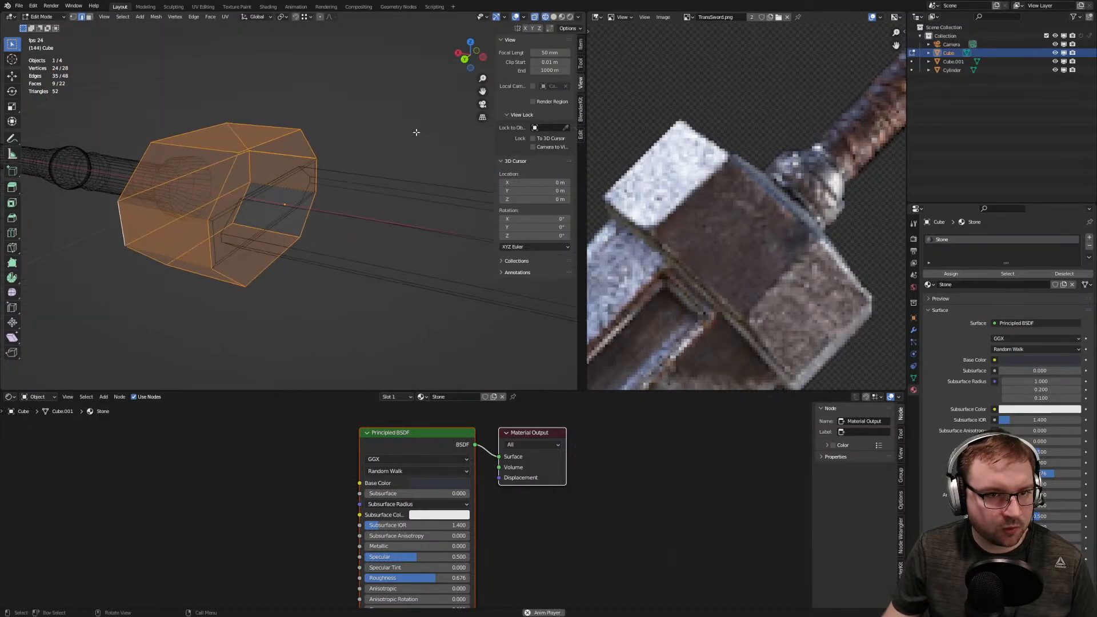
Return to Material Preview shading and try to bevel all selected outer edges of the guard with several segments
left_click(562, 17)
scroll(380, 221, "up", 5)
middle_click_drag(386, 204, 384, 211)
key("ctrl+b")
scroll(385, 211, "up", 2)
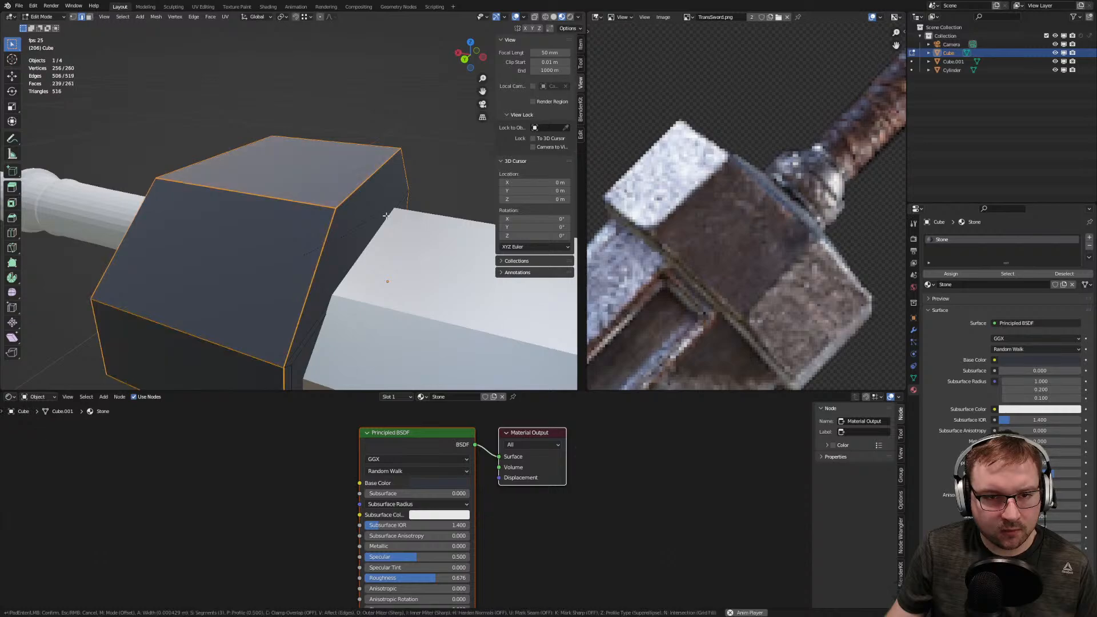
right_click(391, 219)
Try to bevel only the rim edges on the guard's blade side with a single segment
middle_click_drag(390, 219, 281, 196)
scroll(315, 135, "up", 4)
middle_click_drag(314, 135, 352, 164)
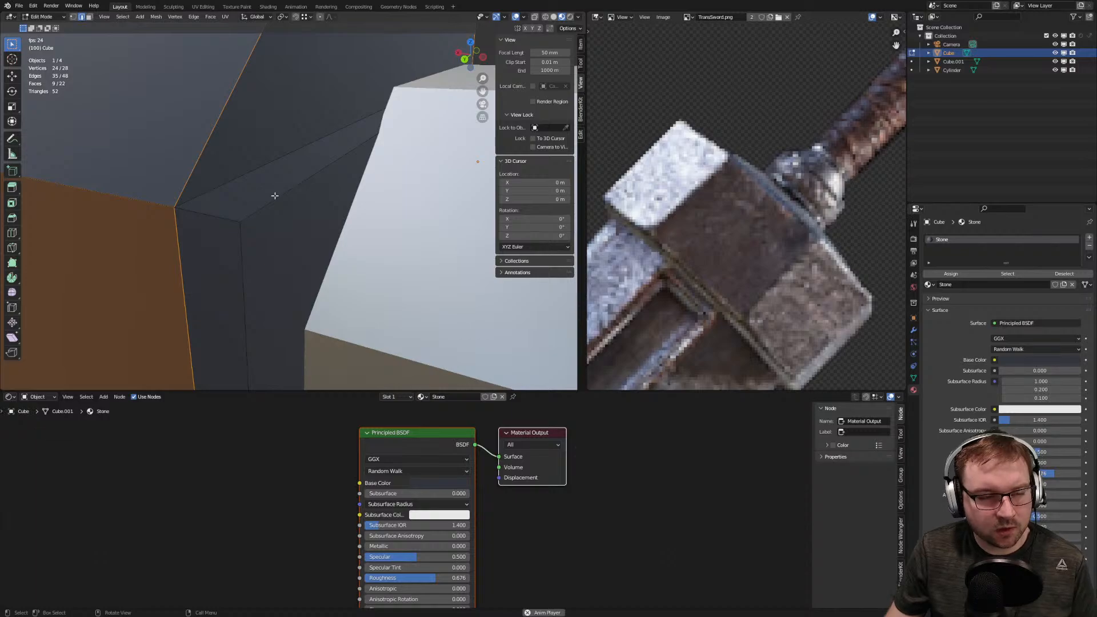
scroll(227, 206, "down", 3)
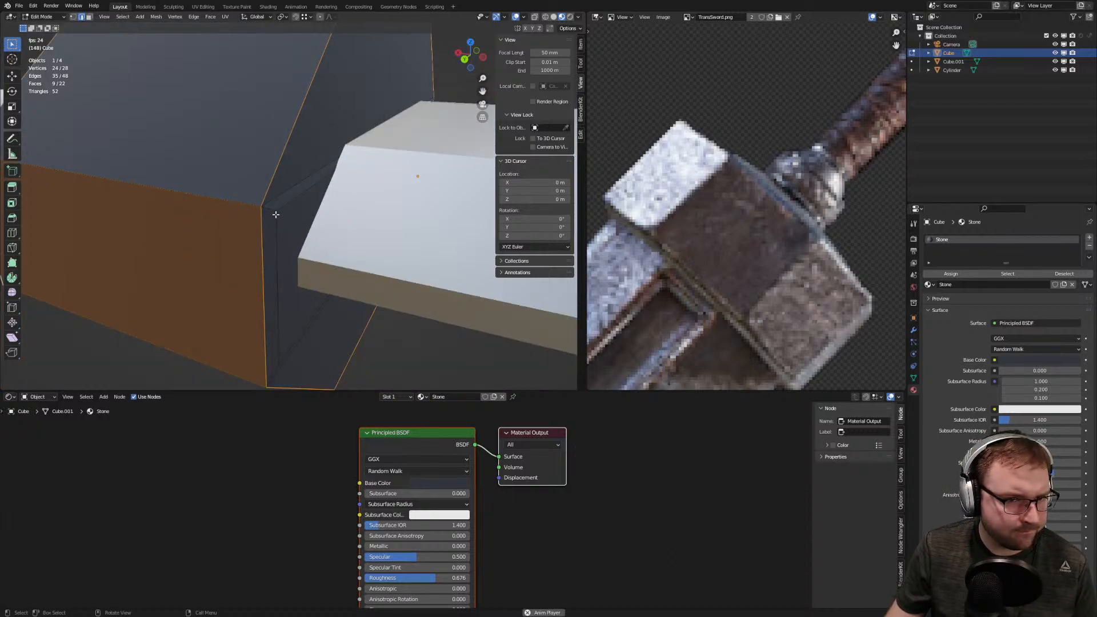
scroll(284, 215, "down", 2)
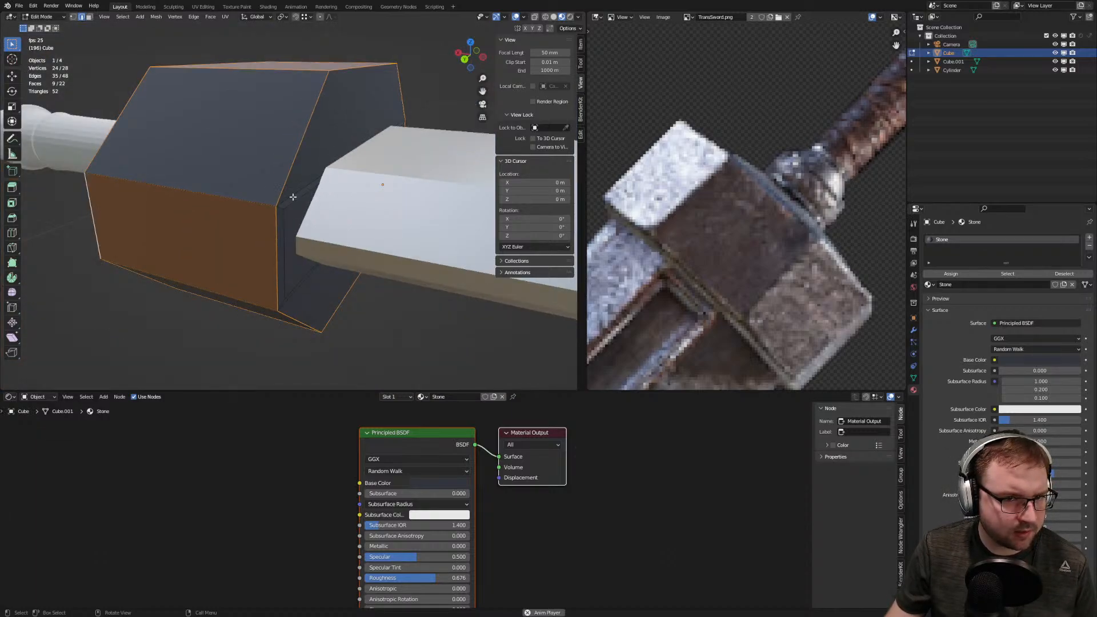
left_click(288, 177, "alt")
left_click(277, 223, "alt")
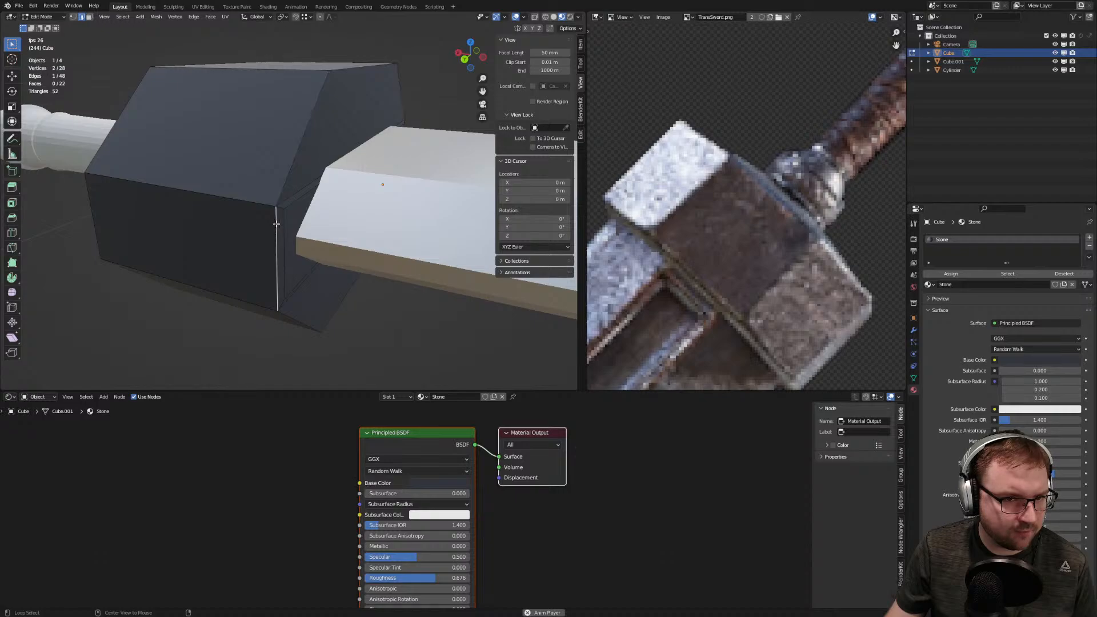
left_click(282, 187, "alt+shift")
scroll(290, 202, "up", 2)
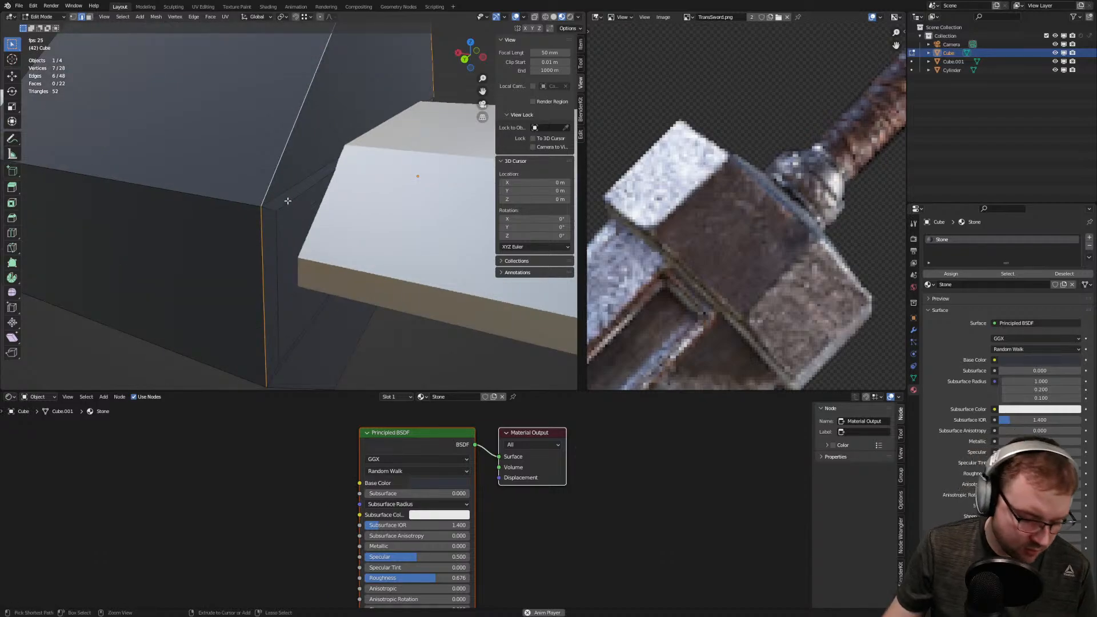
key("ctrl+b")
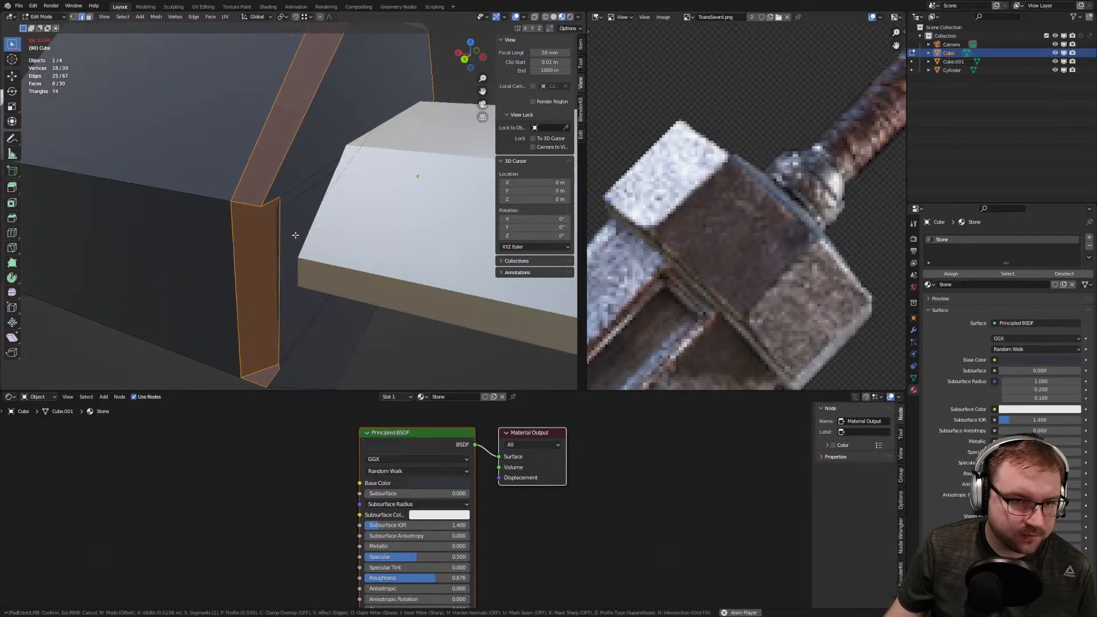
right_click(294, 234)
key("ctrl+z")
Select the sloped rim face on the guard's blade side in face selection mode
scroll(268, 212, "up", 3)
scroll(268, 212, "down", 3)
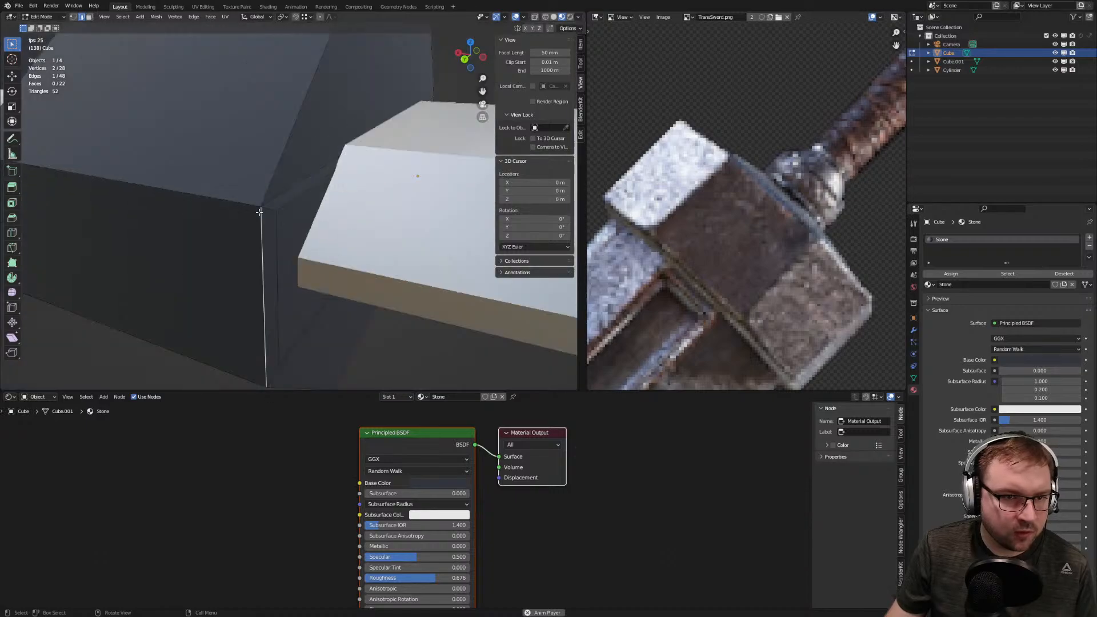
left_click(292, 185)
key("3")
left_click(294, 177)
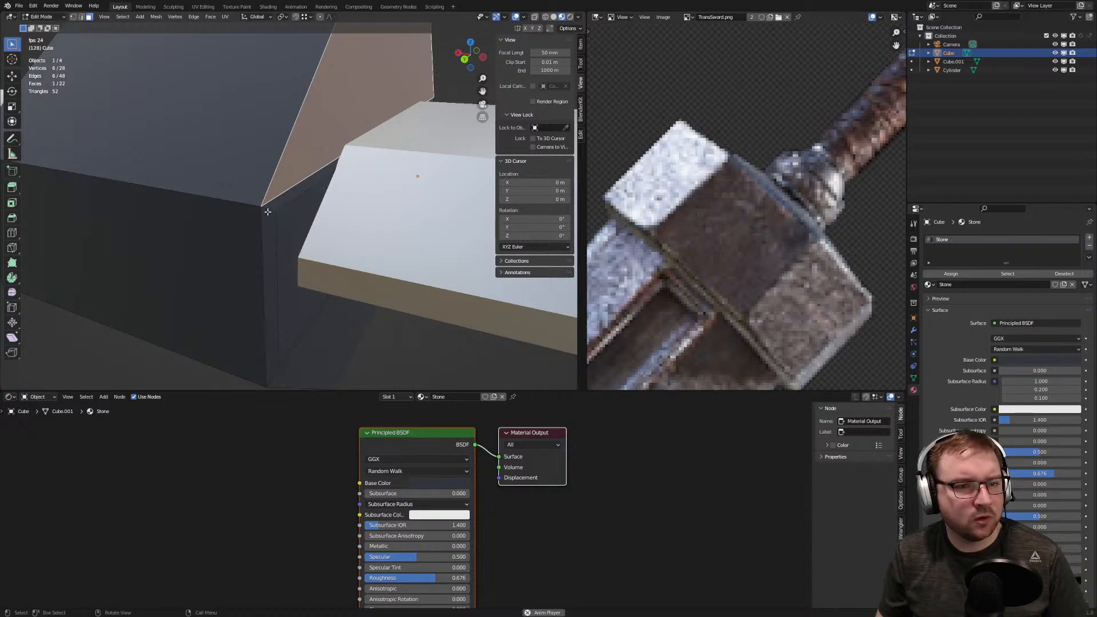
Select the short edge joining the guard's outer rim corner to the inset corner on the blade side
scroll(263, 210, "up", 4)
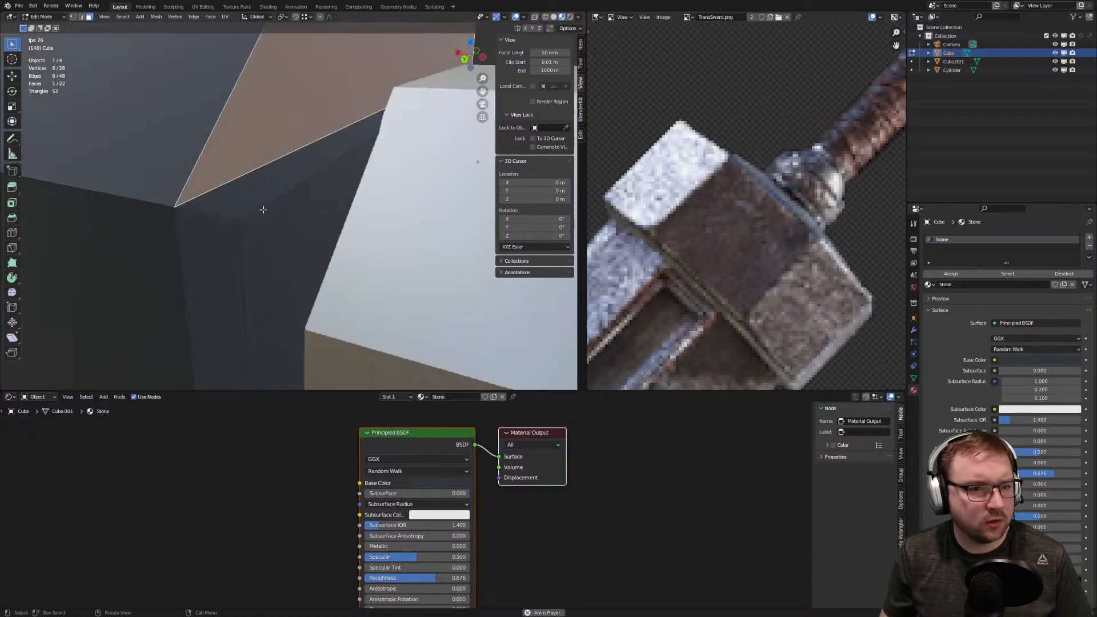
left_click(206, 215)
key("1")
key("alt+a")
left_click(206, 215)
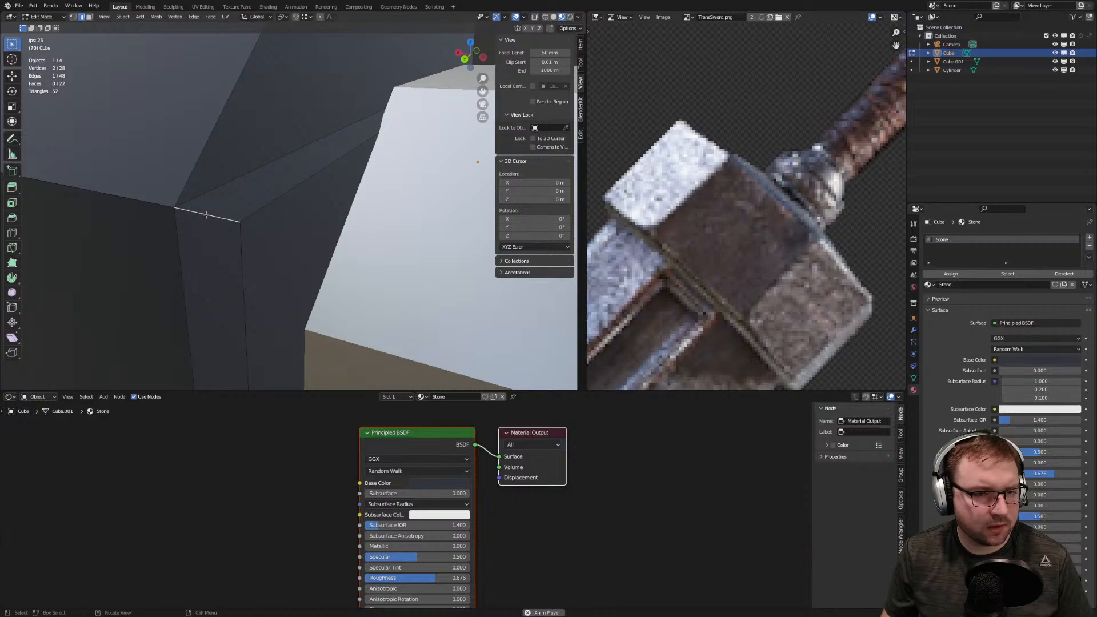
scroll(232, 216, "down", 10)
middle_click_drag(303, 225, 310, 226)
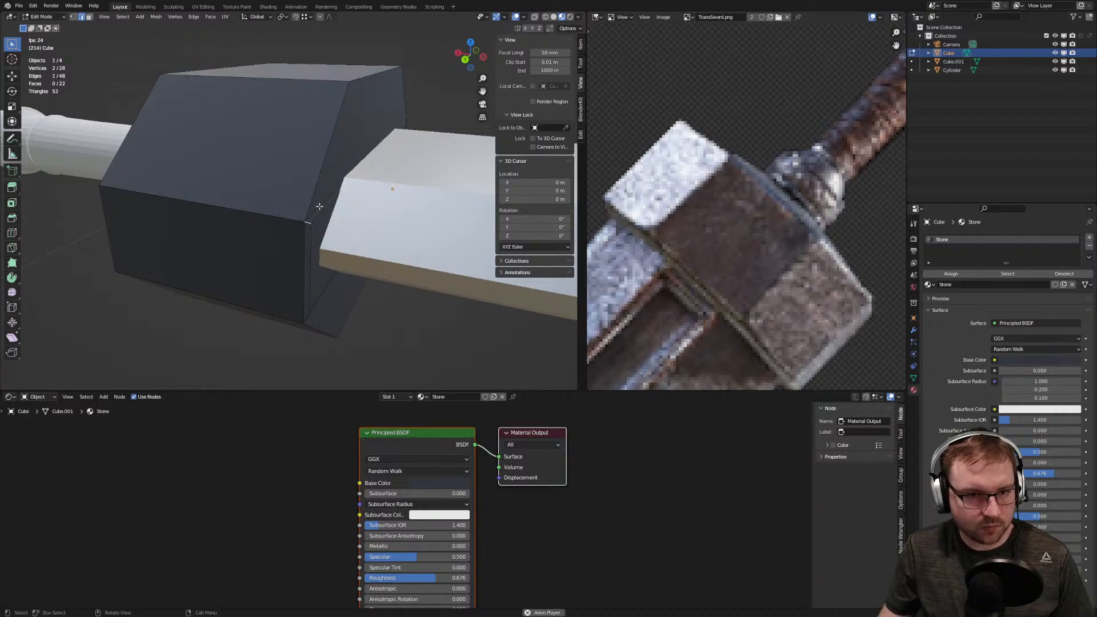
Select the sloped rim faces and the inner faces on the guard's blade side, and delete them as faces
key("3")
left_click(336, 178)
left_click(320, 218, "alt+shift")
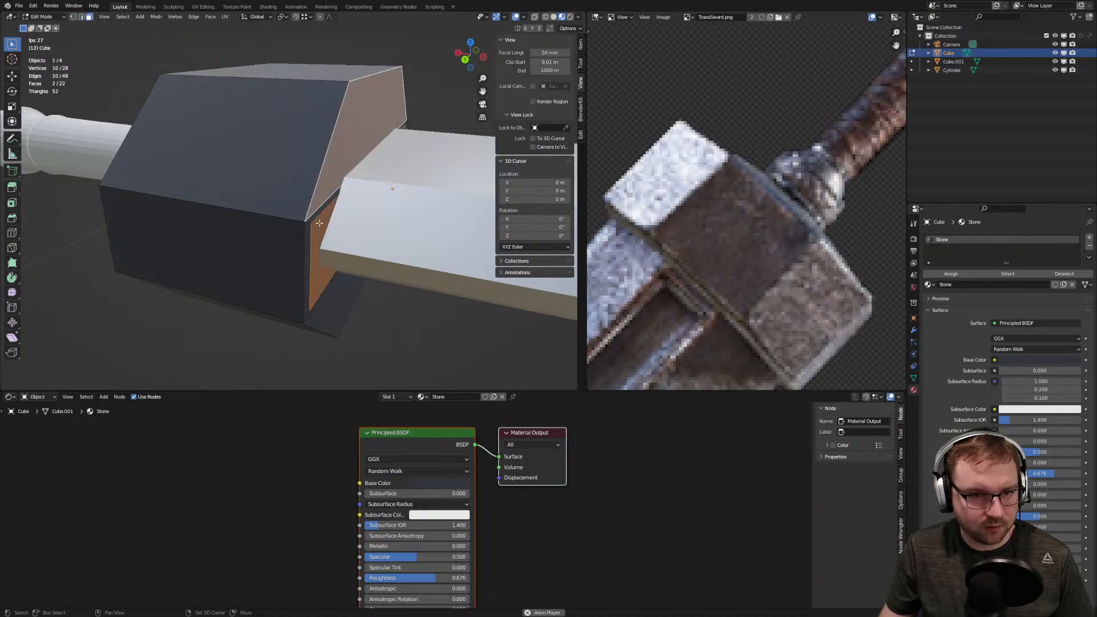
left_click(311, 223, "alt+shift")
left_click(344, 302, "shift")
middle_click_drag(344, 302, 203, 156)
left_click(239, 175, "shift")
key("x")
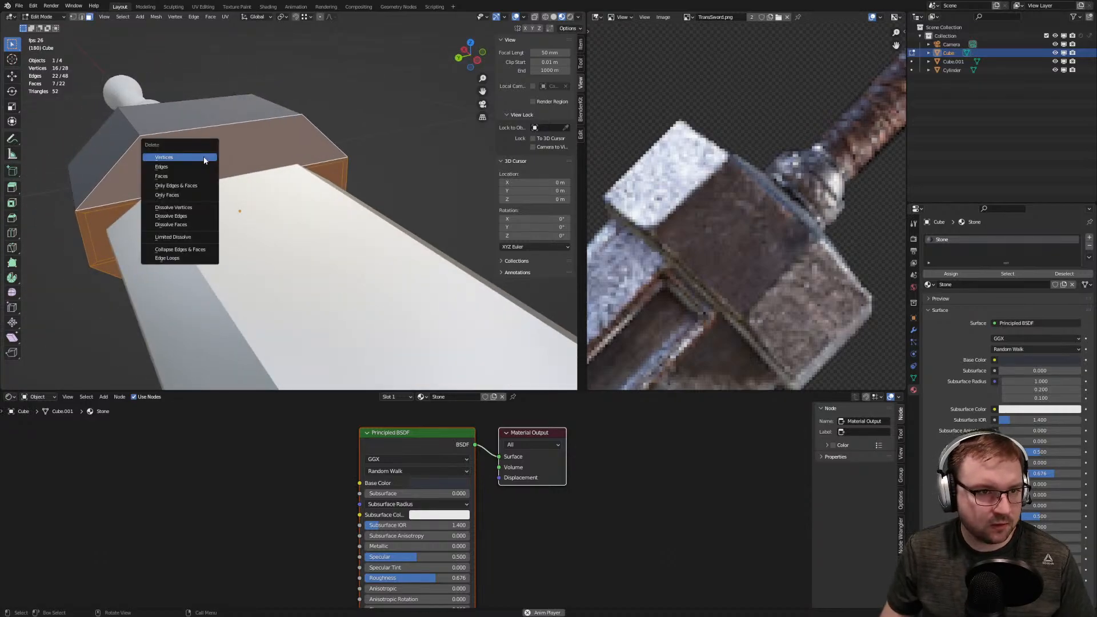
key("Down")
key("Down")
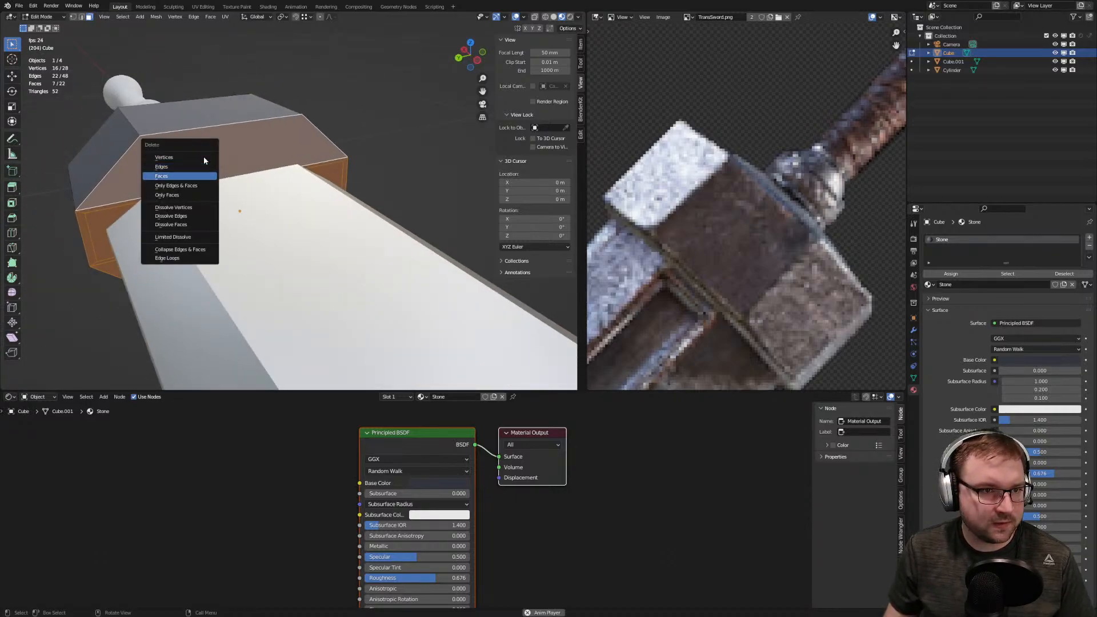
key("Return")
Select the open edge loop on the guard's blade side and fill it with a single face
middle_click_drag(205, 157, 317, 204)
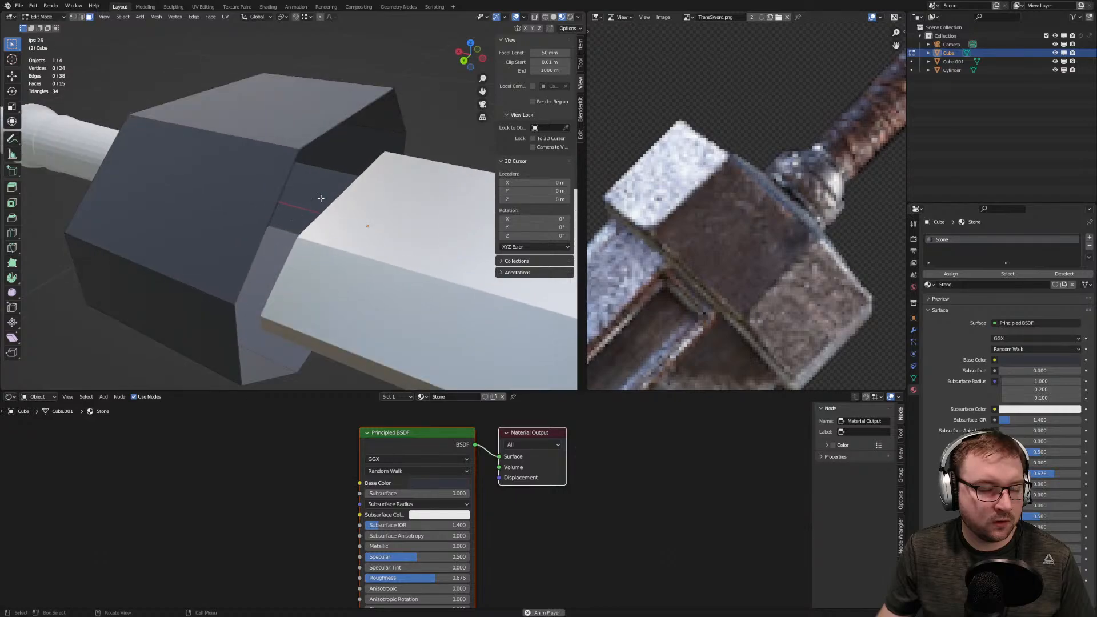
left_click(314, 139, "alt")
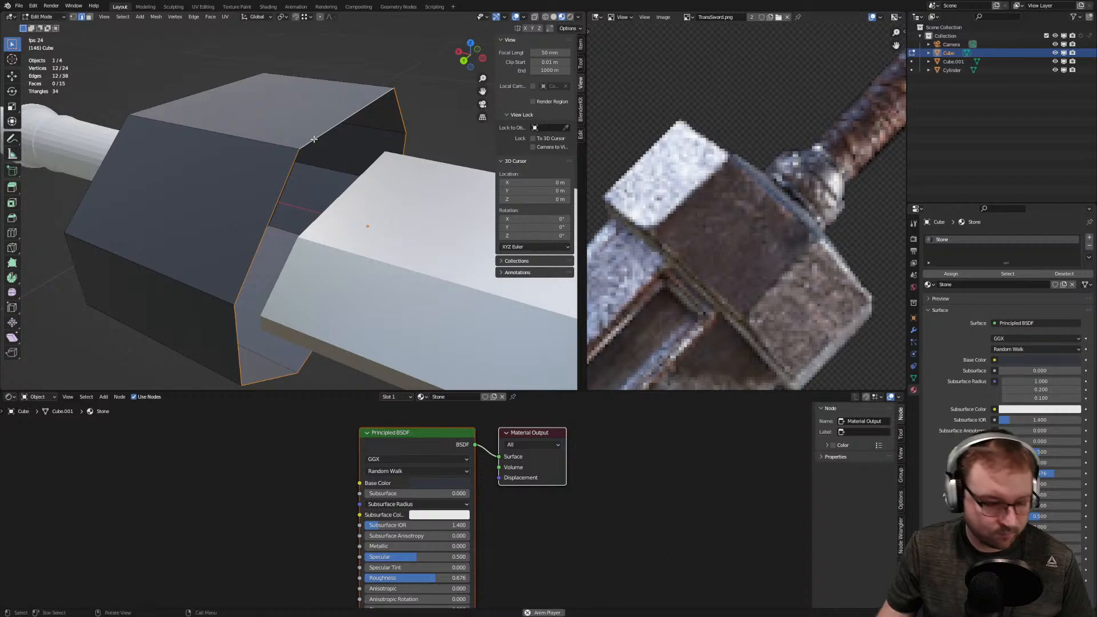
key("ctrl+b")
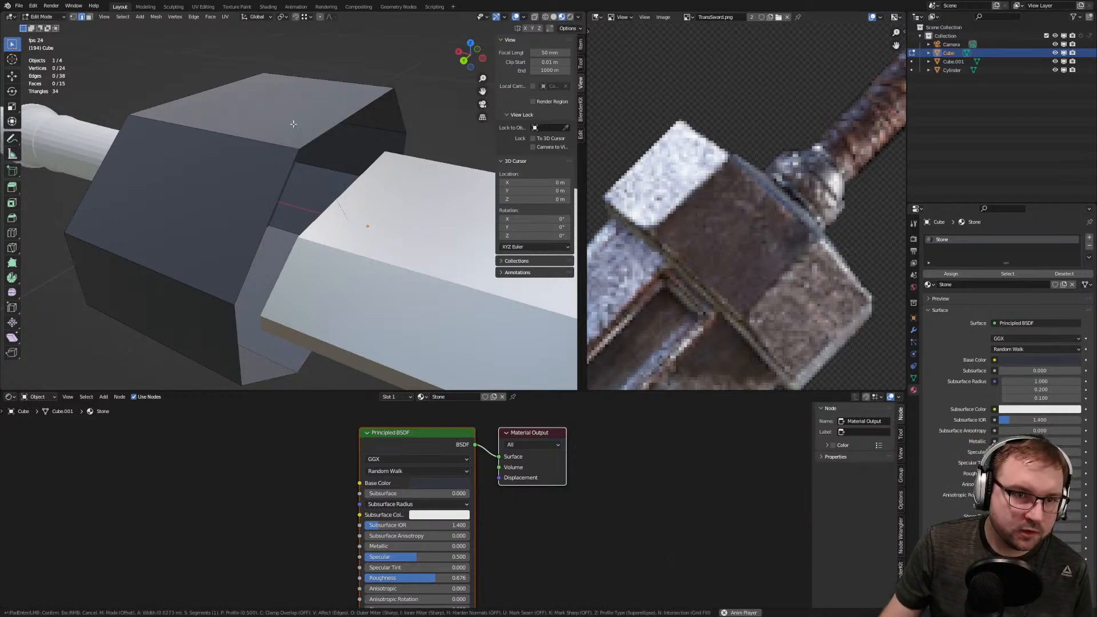
key("Escape")
left_click(319, 138, "alt")
key("f")
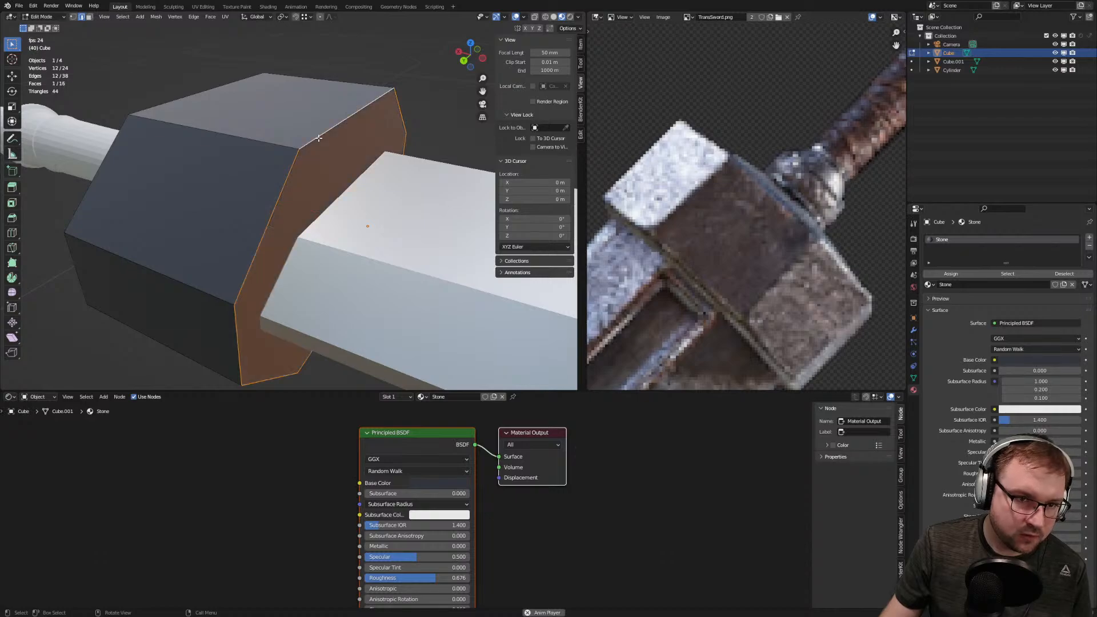
Try a wide single-segment bevel on the rim loop around the guard's blade-side face
key("ctrl+b")
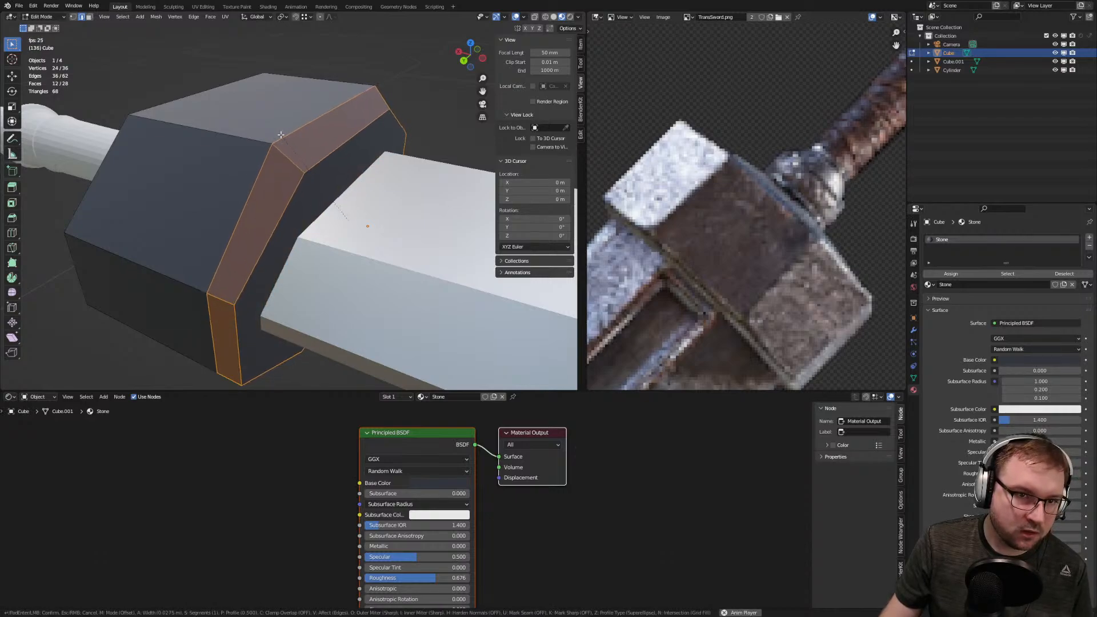
left_click(252, 132)
middle_click_drag(252, 133, 228, 124)
key("ctrl+z")
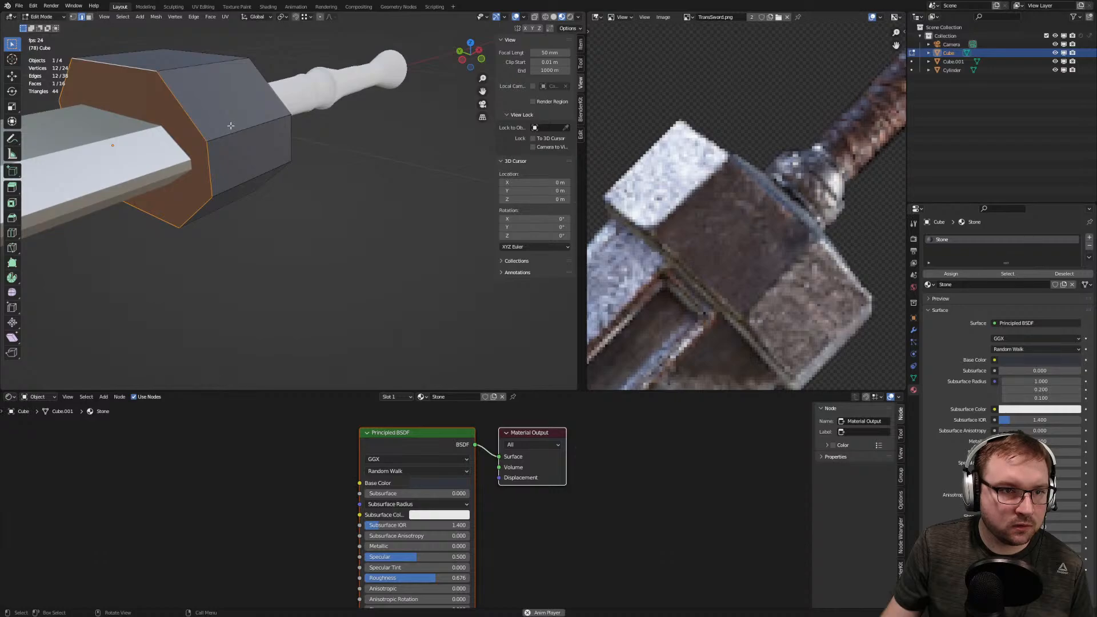
Apply the guard's scale in Object Mode and return to editing its mesh
key("Tab")
key("ctrl+a")
left_click(231, 126)
key("Tab")
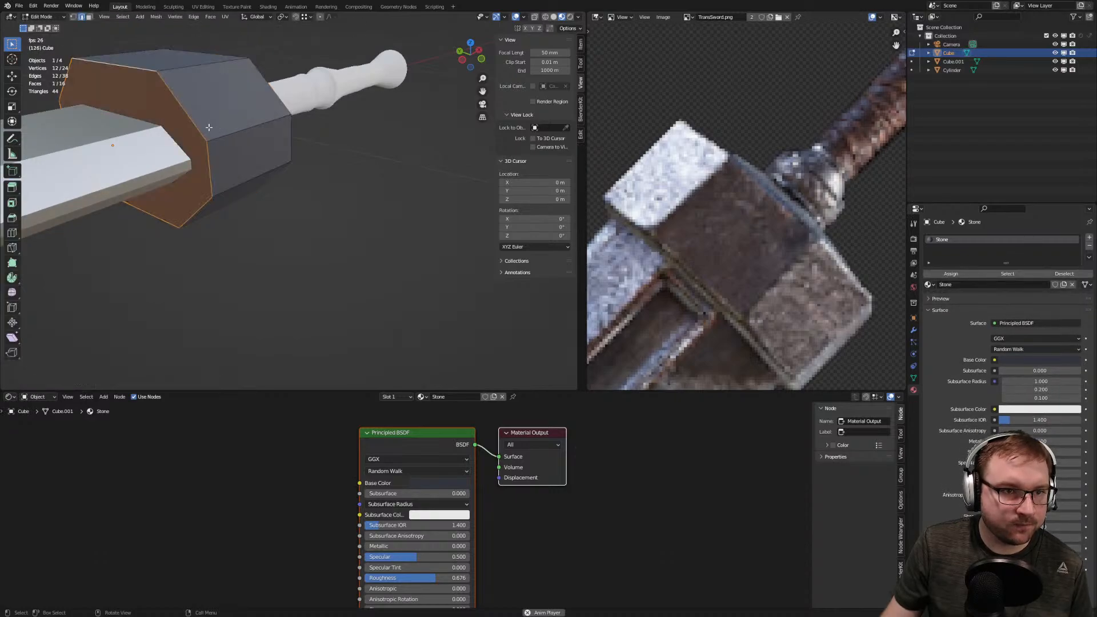
Try a single-segment bevel of 0.0129 m on the guard's blade-side rim, switching the width type from Offset to Width
key("ctrl+b")
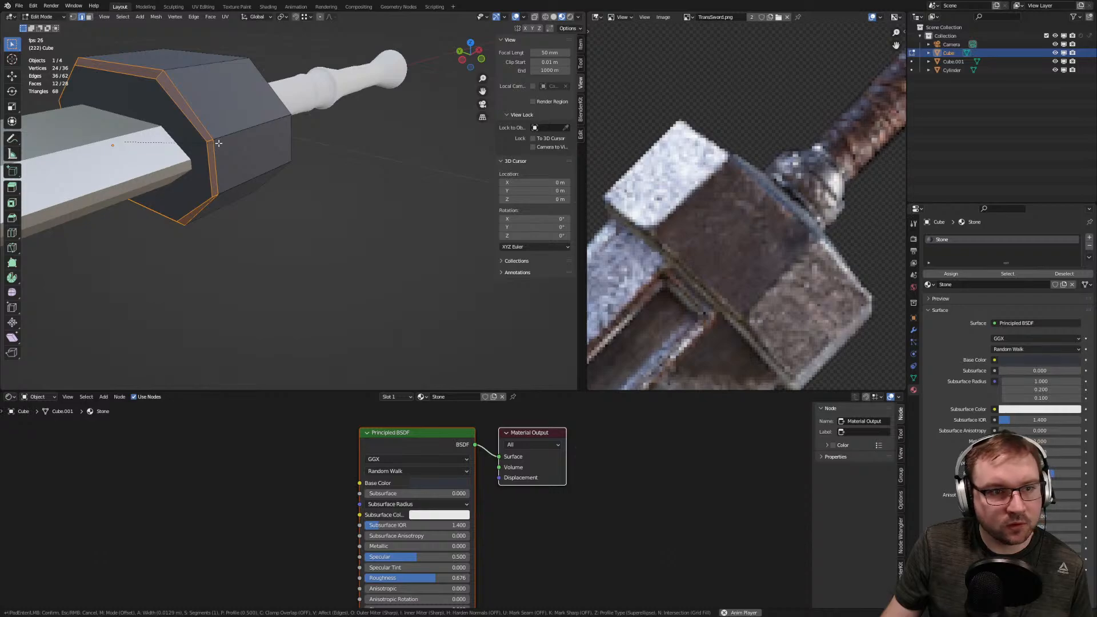
left_click(219, 143)
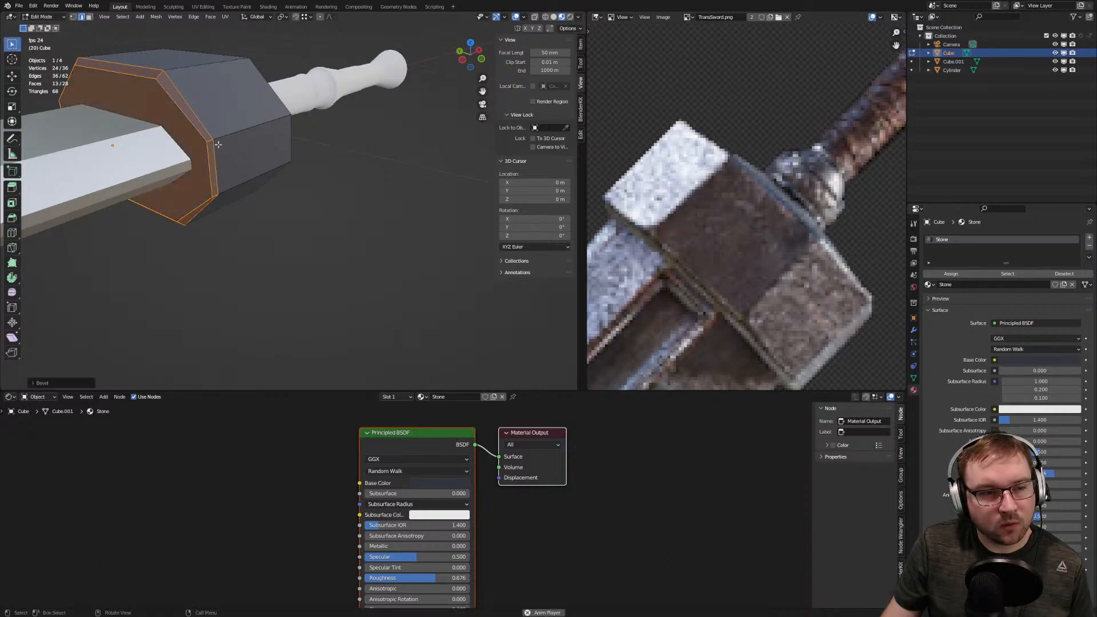
left_click(31, 382)
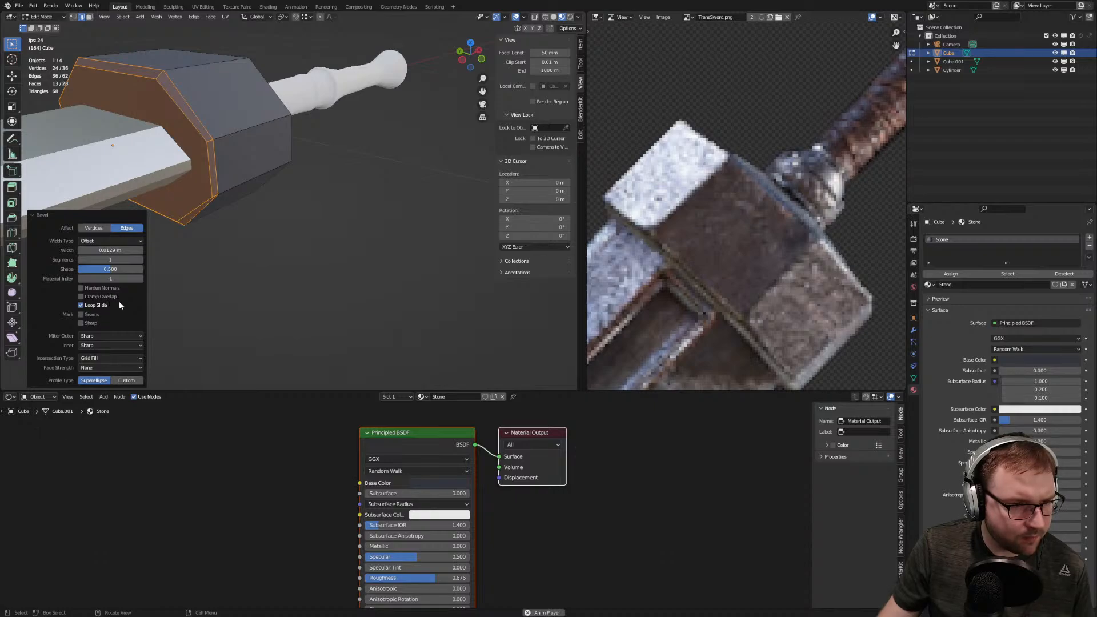
left_click(87, 316)
left_click(87, 316)
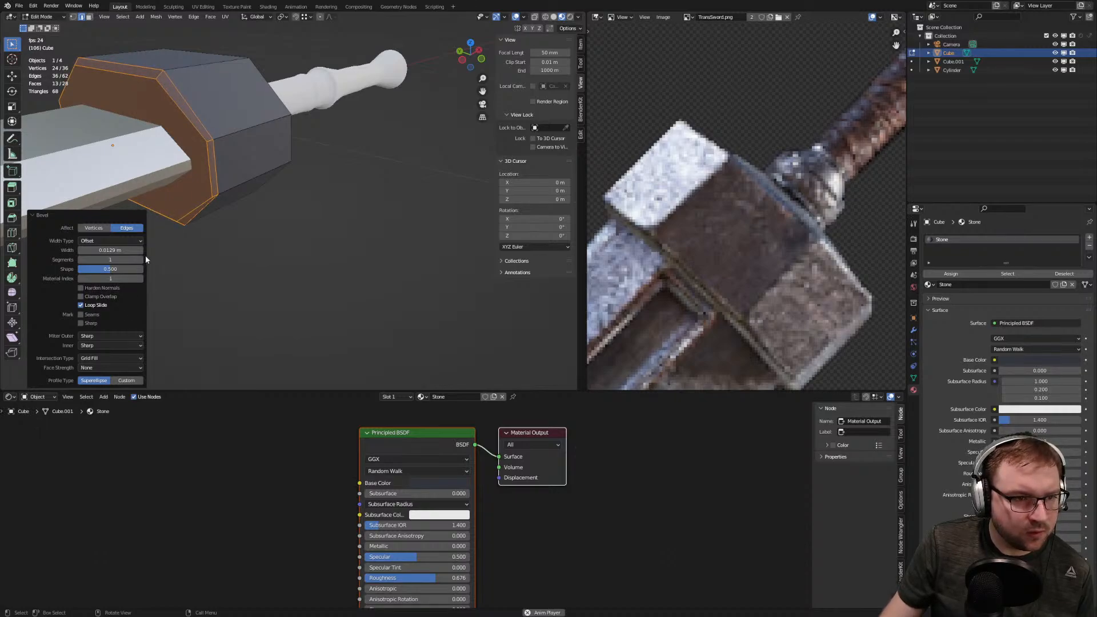
left_click(138, 243)
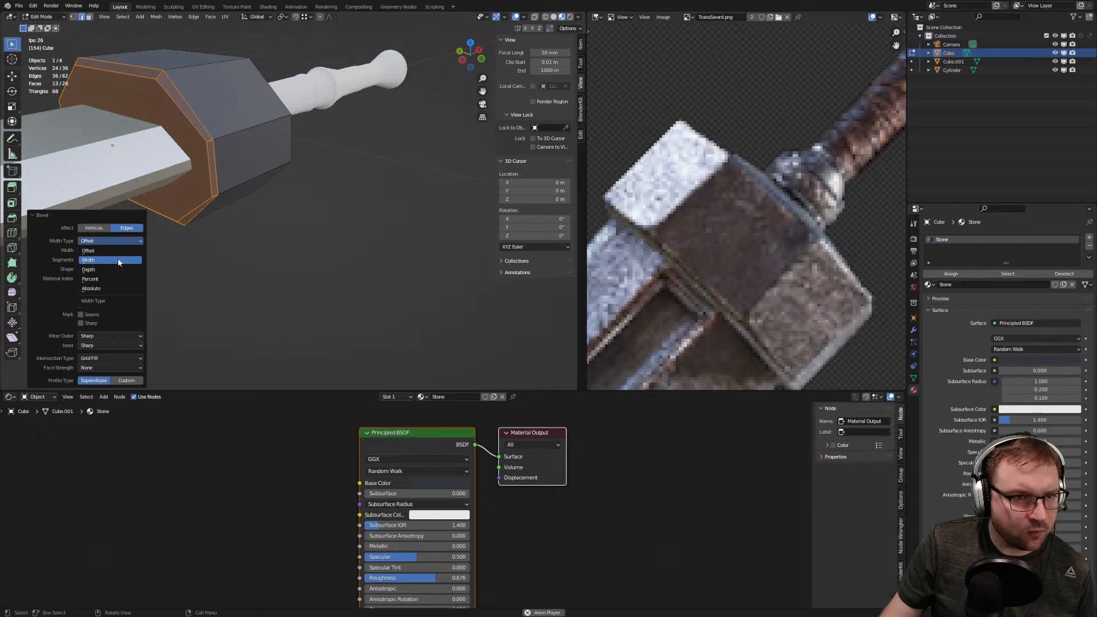
left_click(119, 262)
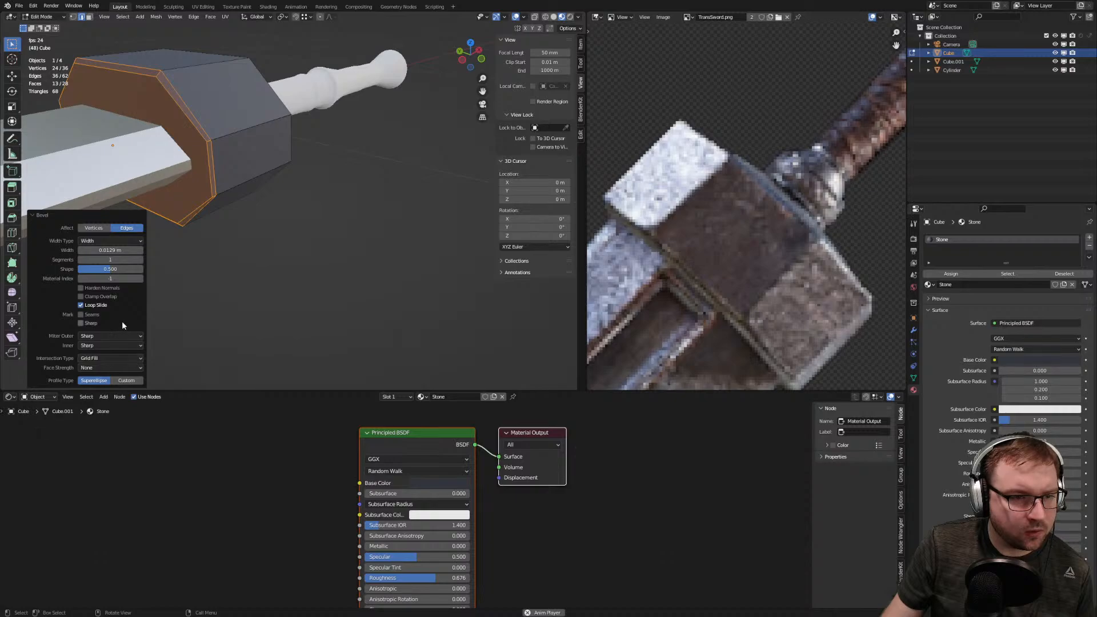
key("ctrl+z")
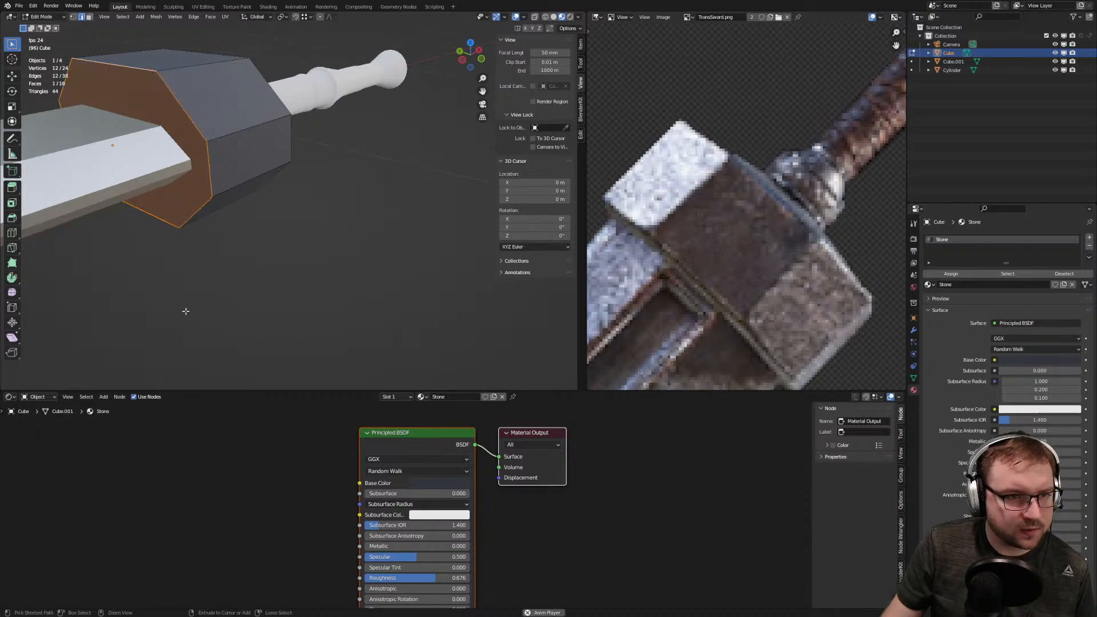
Select the guard's whole mesh and bevel all its edges about 0.00984 m wide with 3 segments
middle_click_drag(186, 305, 316, 201)
key("a")
middle_click_drag(427, 223, 295, 215)
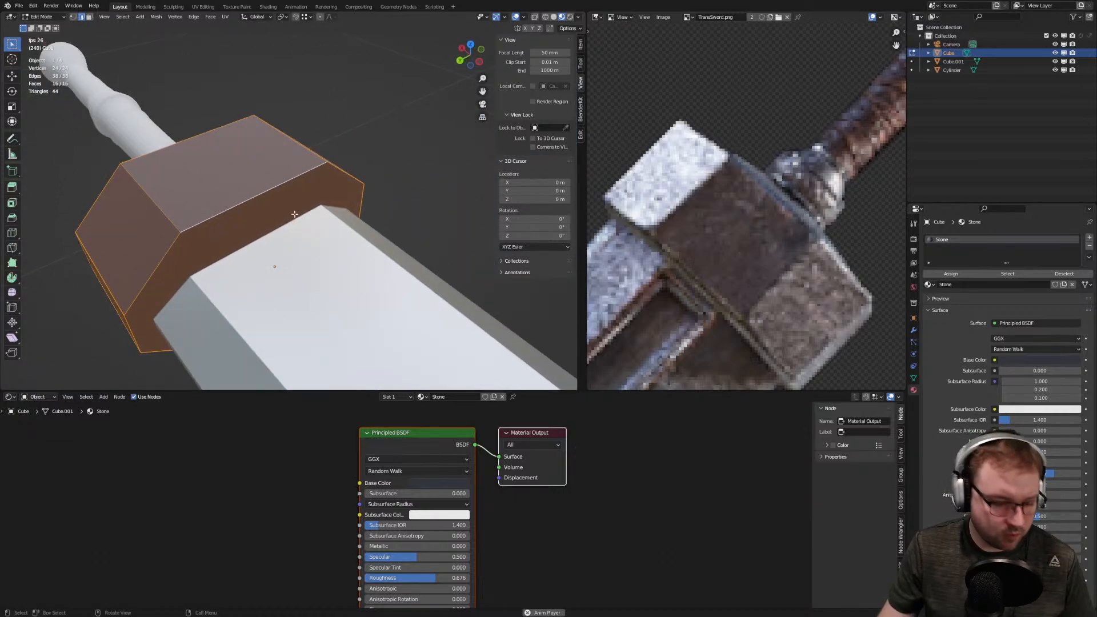
key("ctrl+b")
scroll(301, 216, "up", 1)
left_click(302, 216)
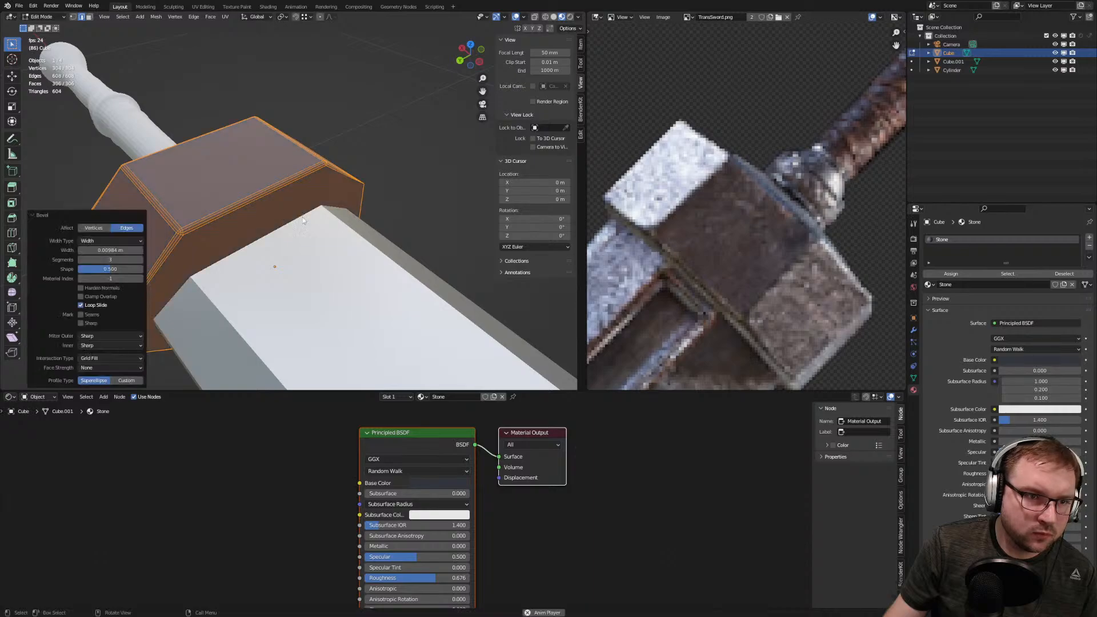
Leave Edit Mode and shade the guard smooth
key("Tab")
mouse_move(302, 216)
middle_mouse_down()
mouse_move(246, 234)
mouse_move(210, 164)
mouse_move(319, 234)
mouse_move(297, 224)
middle_mouse_up()
right_click(309, 233)
left_click(308, 233)
scroll(352, 255, "up", 2)
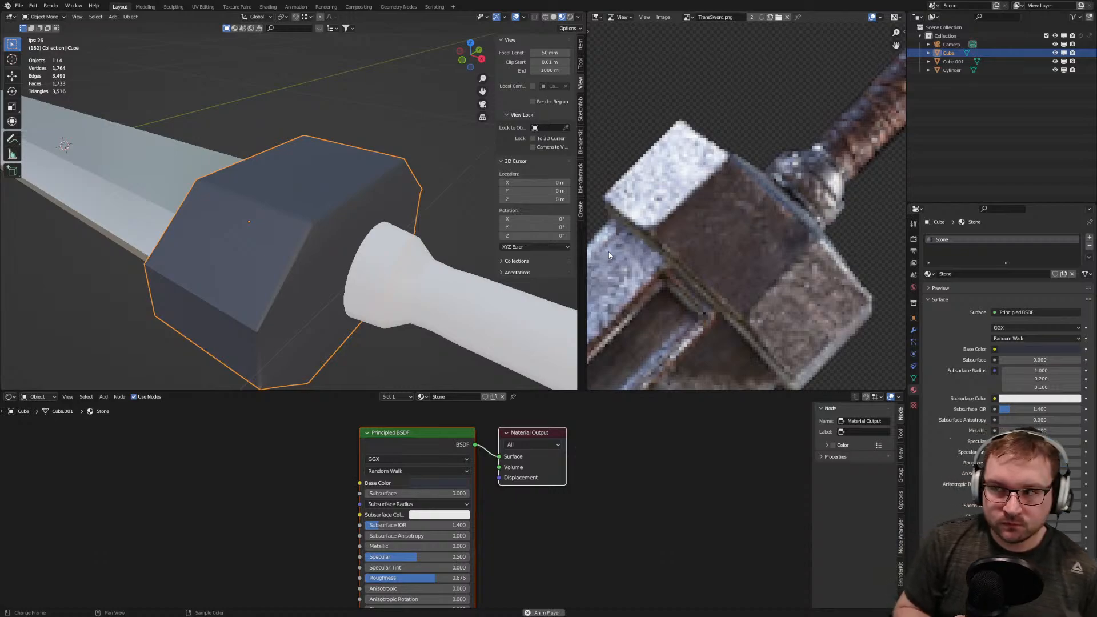
Compare the whole sword with the reference image and examine the reference blade's tip and central groove
scroll(310, 190, "down", 4)
middle_click_drag(311, 189, 358, 224)
scroll(374, 214, "down", 2)
scroll(357, 224, "down", 3)
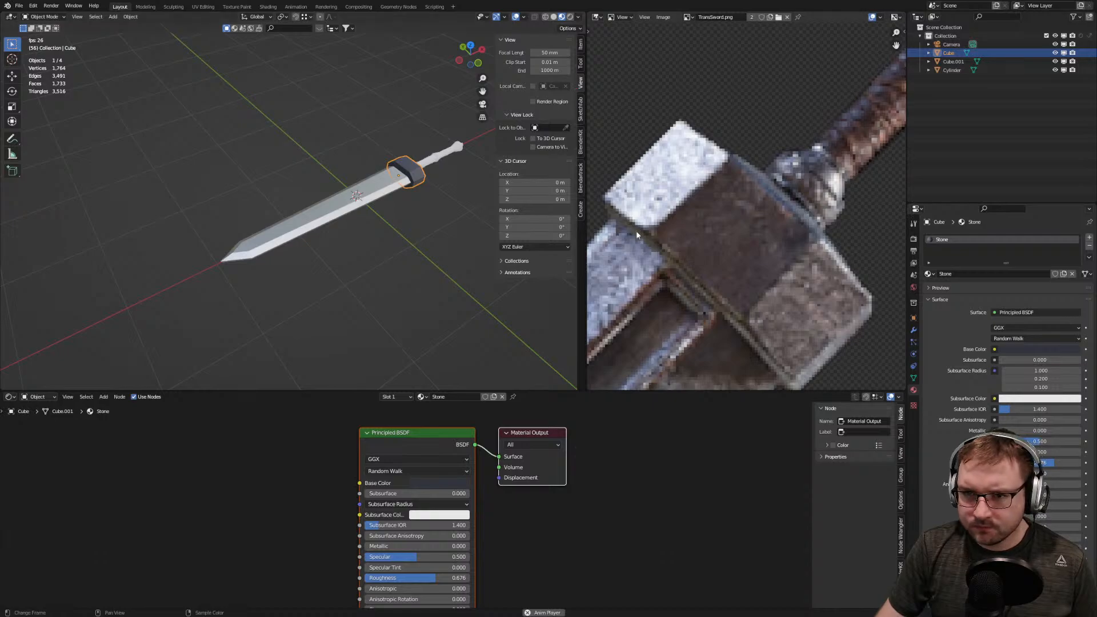
scroll(632, 230, "down", 6)
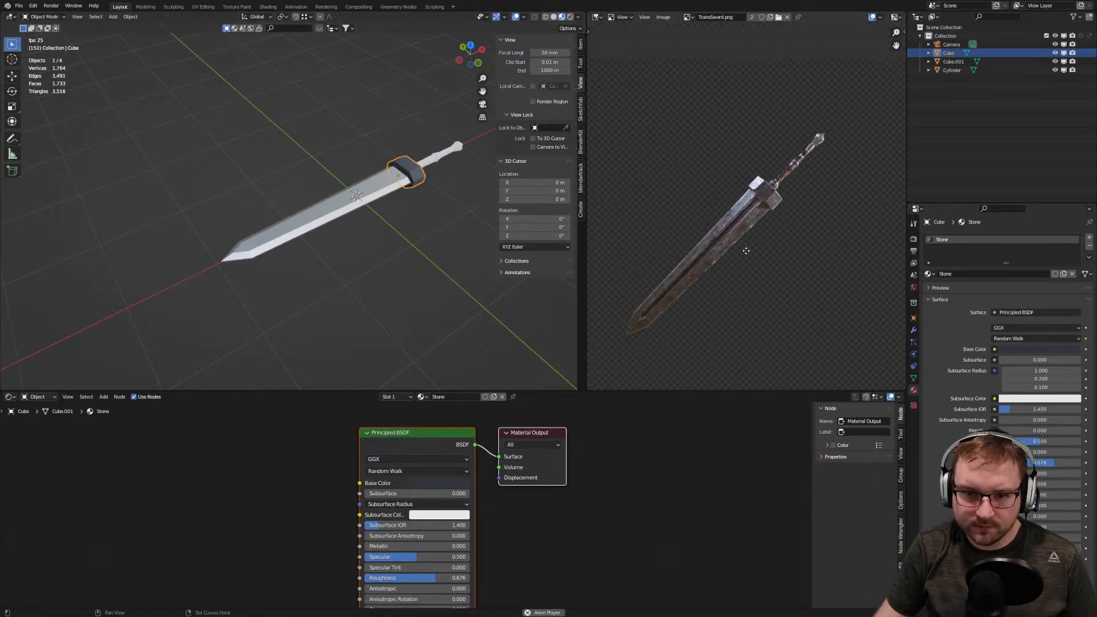
scroll(691, 275, "up", 5)
middle_click_drag(639, 338, 693, 296)
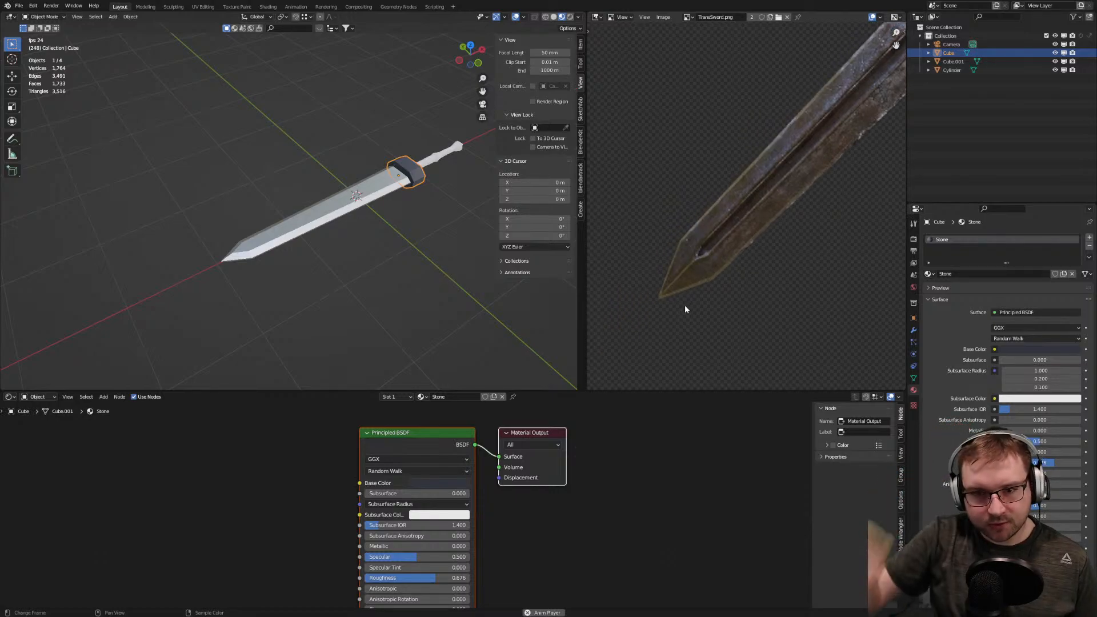
scroll(680, 294, "up", 2)
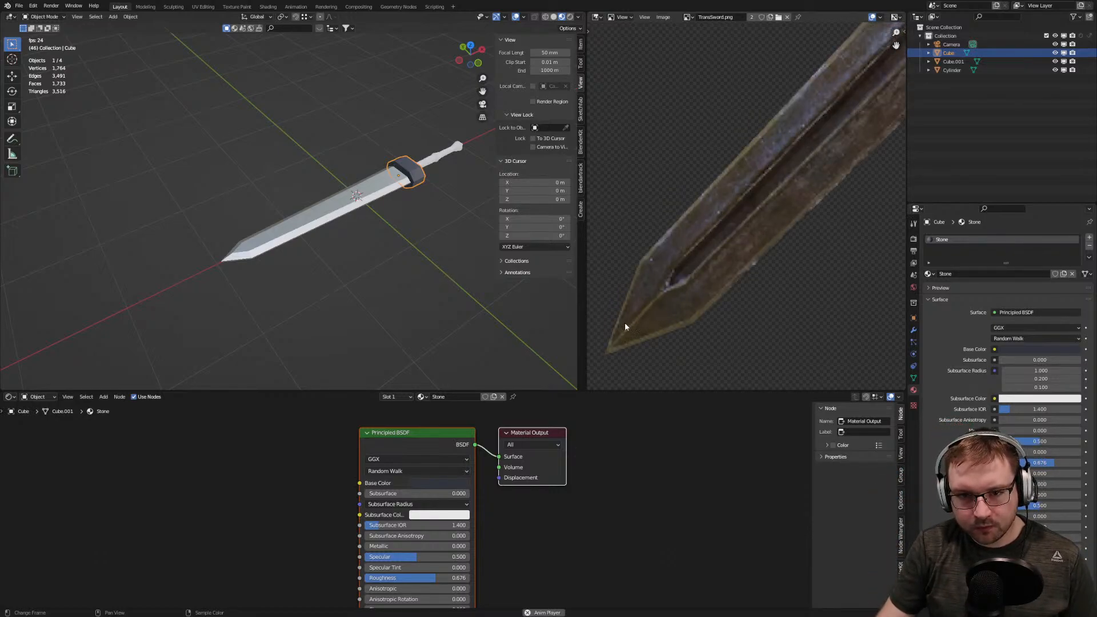
scroll(711, 296, "up", 4)
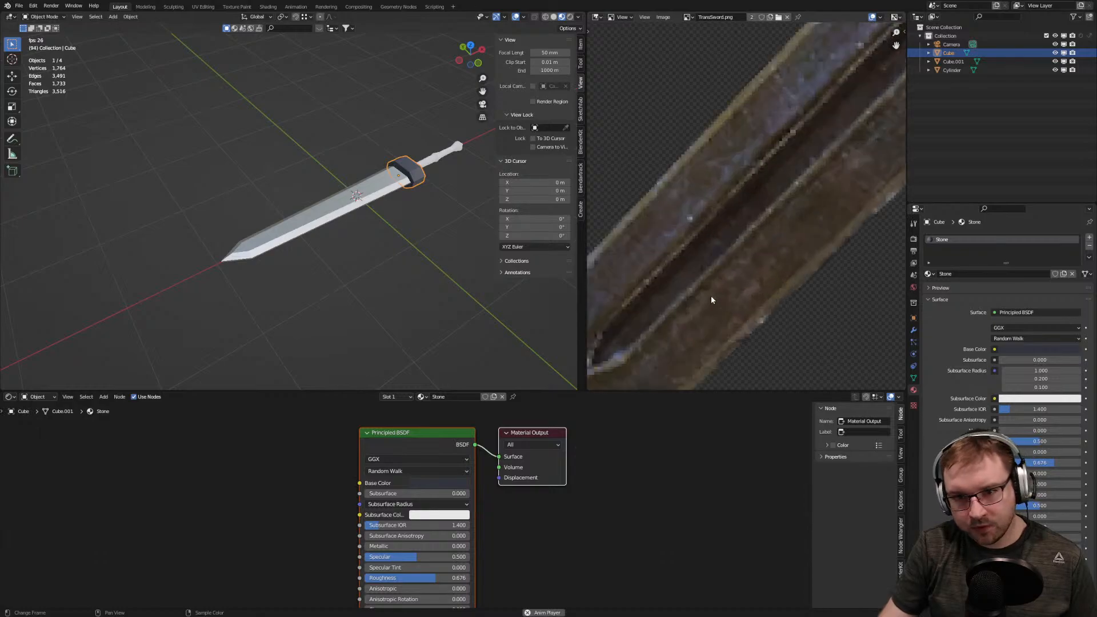
scroll(636, 253, "down", 2)
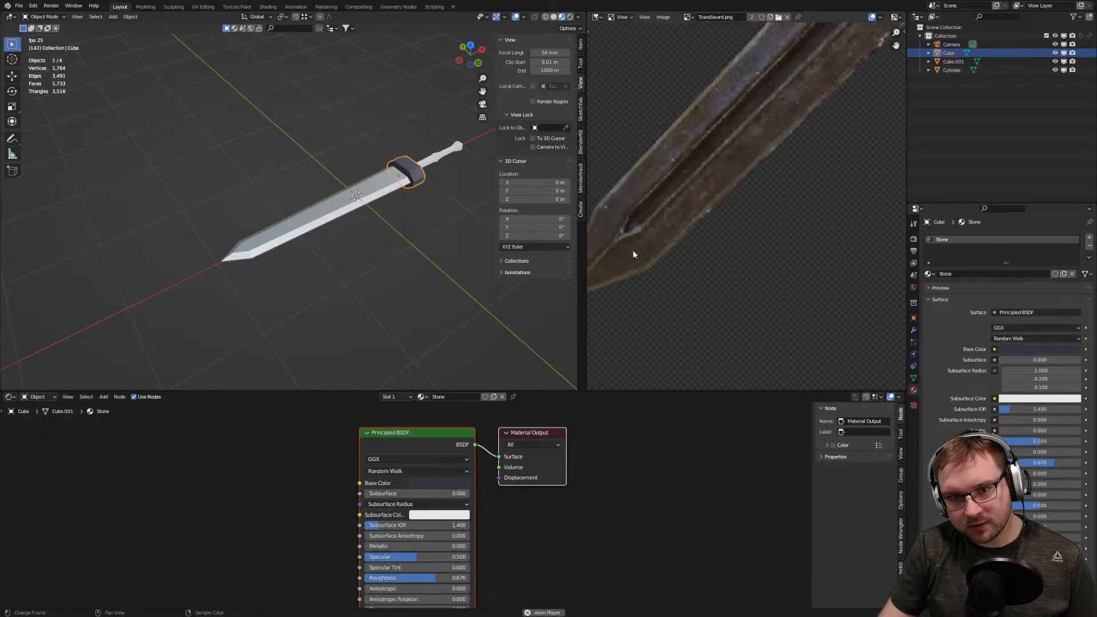
Select the blade object and widen the 3D viewport at the expense of the reference image area
key("KP_1")
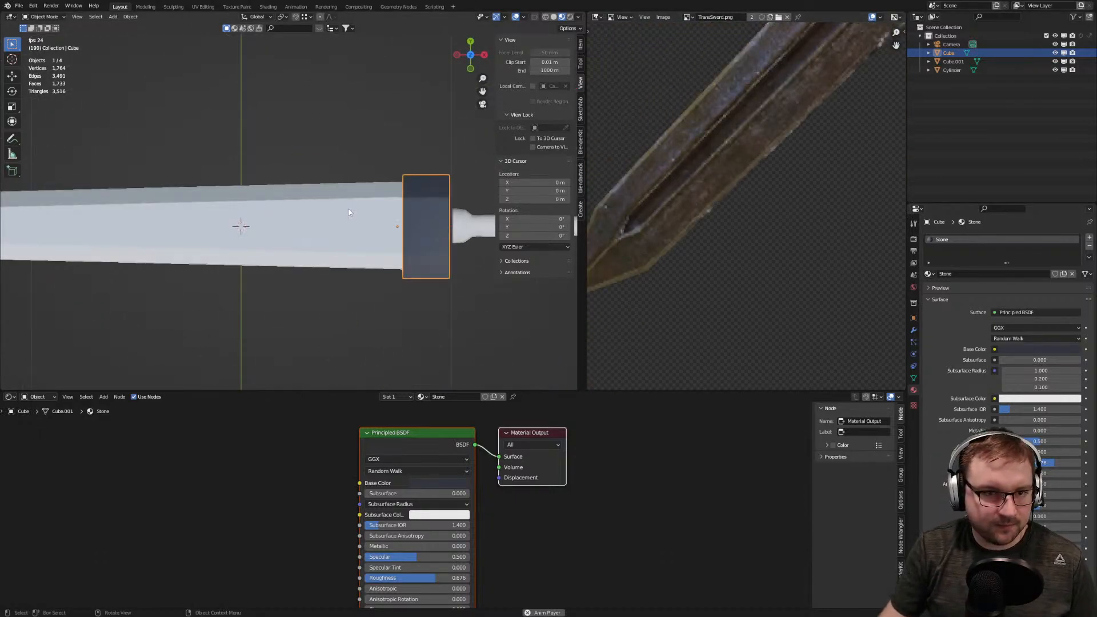
middle_click_drag(324, 211, 390, 243, "shift")
scroll(390, 243, "down", 7)
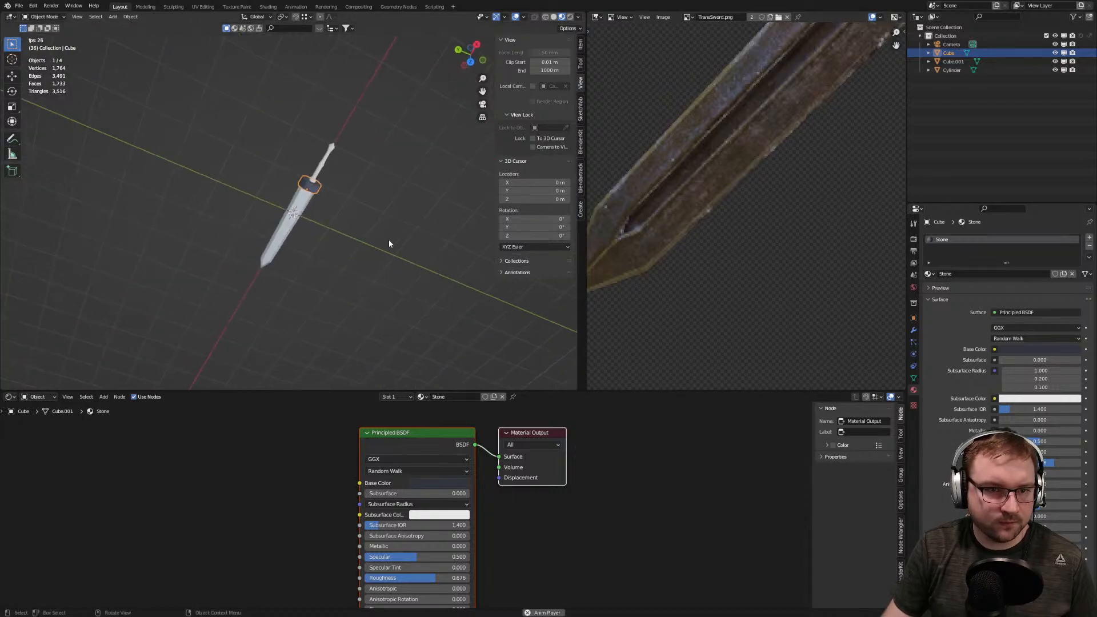
left_click(295, 209)
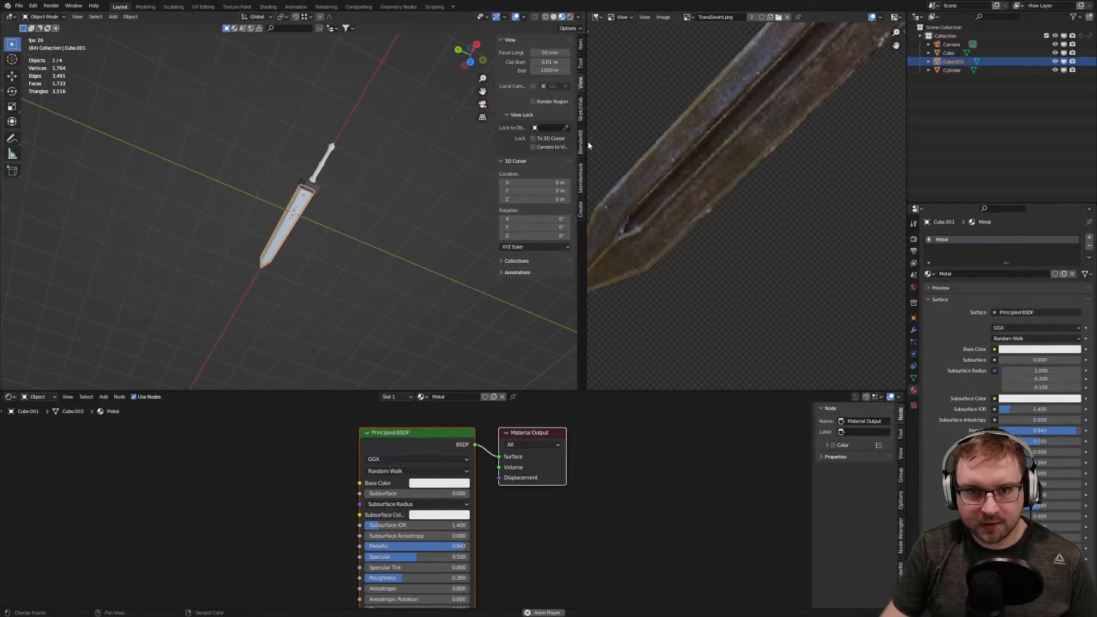
left_click_drag(585, 146, 798, 160)
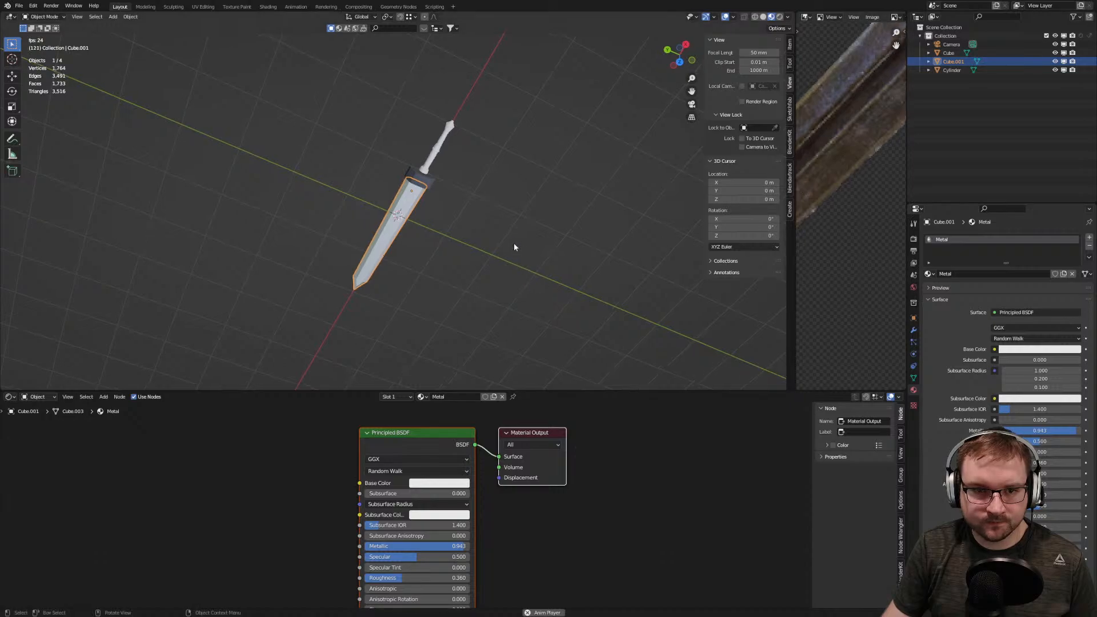
scroll(513, 238, "up", 3)
middle_click_drag(443, 262, 438, 169, "shift")
scroll(464, 202, "up", 4)
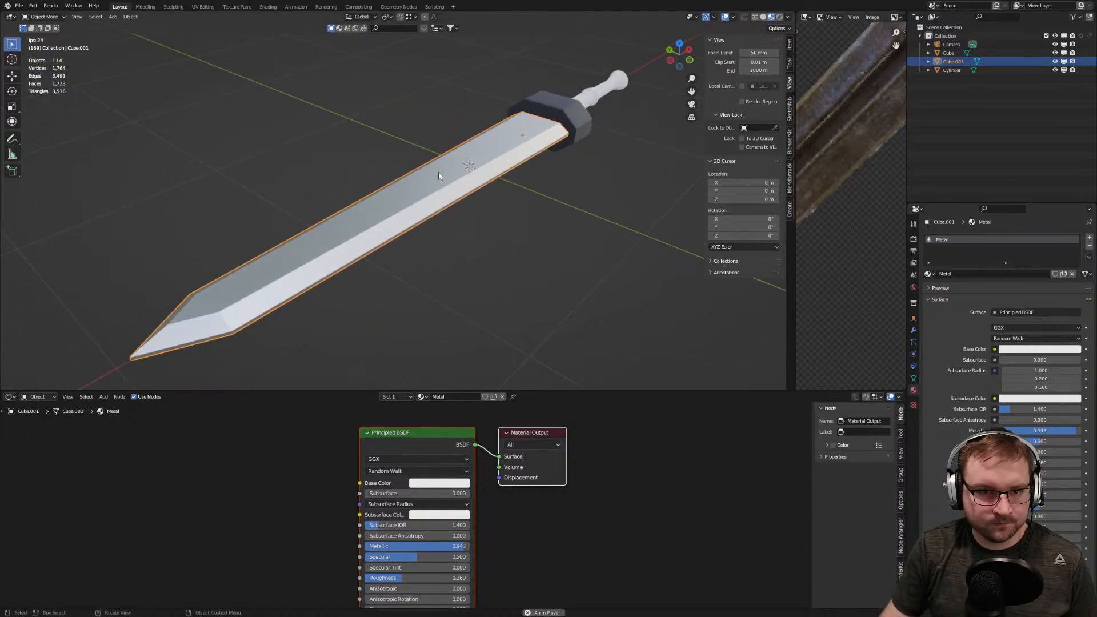
Enter Edit Mode on the blade and examine its edge bevels from the tip against the reference image
key("Tab")
scroll(409, 245, "up", 3)
middle_click_drag(421, 256, 444, 229)
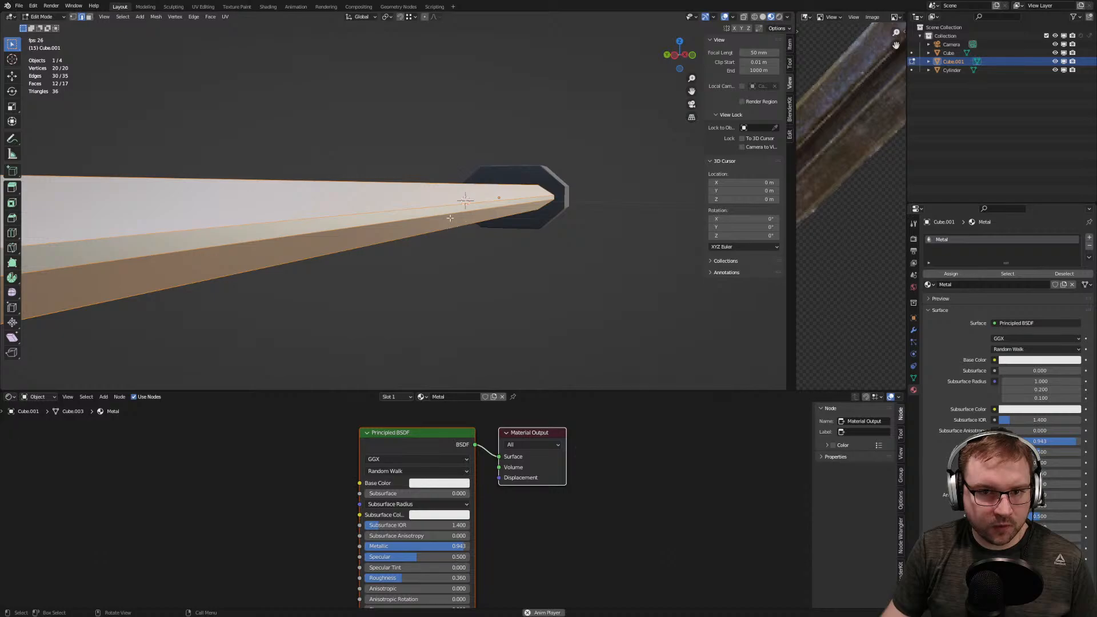
scroll(816, 188, "down", 5)
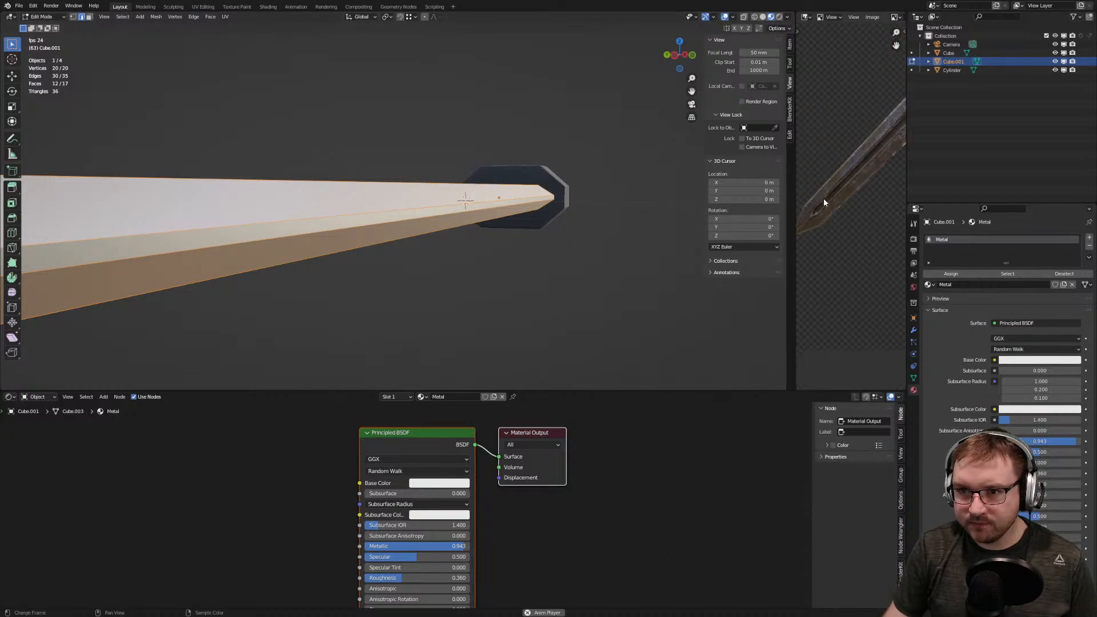
mouse_move(522, 217)
middle_mouse_down()
mouse_move(510, 223)
mouse_move(516, 233)
middle_mouse_up()
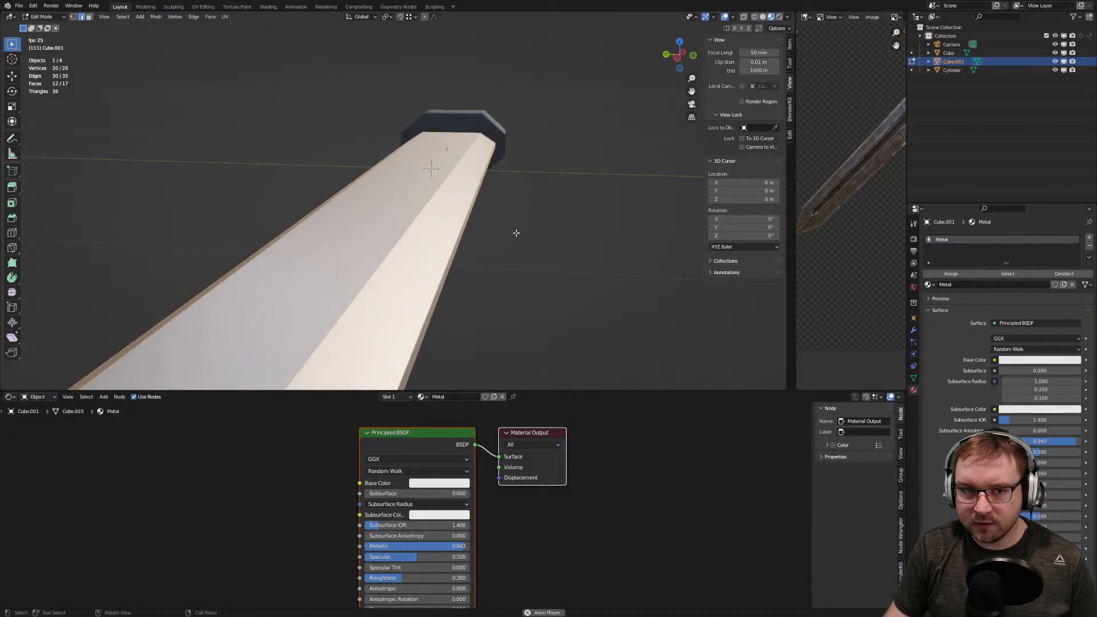
scroll(527, 227, "up", 2)
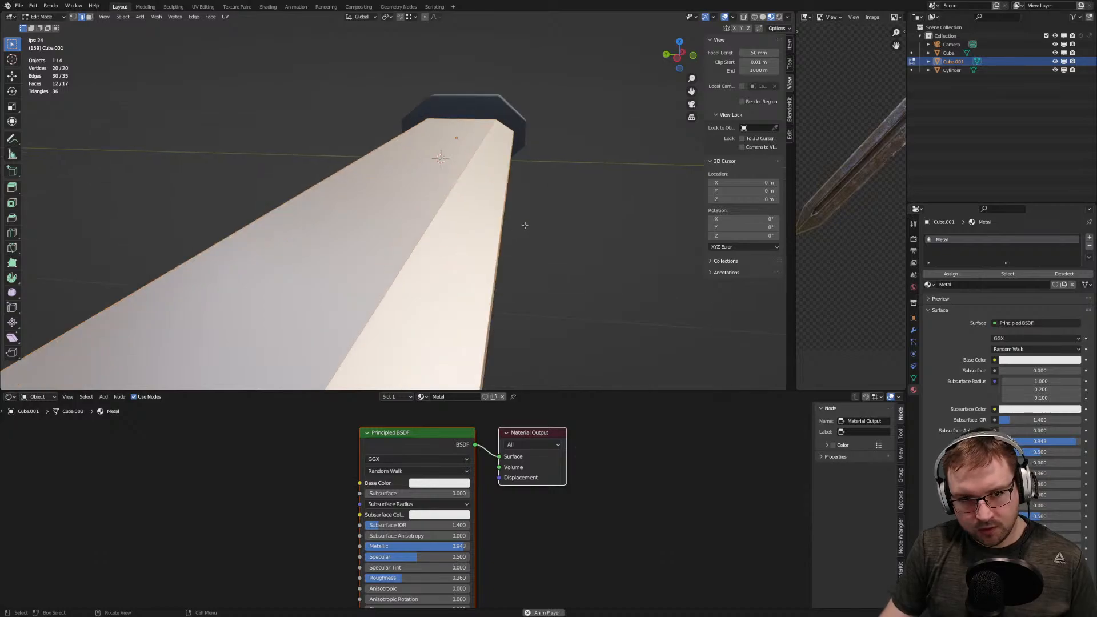
middle_click_drag(503, 231, 429, 233)
Select the edge loops running along the blade's thin outer rim and inspect the selection from the tip and underside
left_click(406, 222, "alt")
scroll(461, 239, "up", 1)
left_click(443, 231, "alt+shift")
middle_click_drag(443, 230, 472, 261)
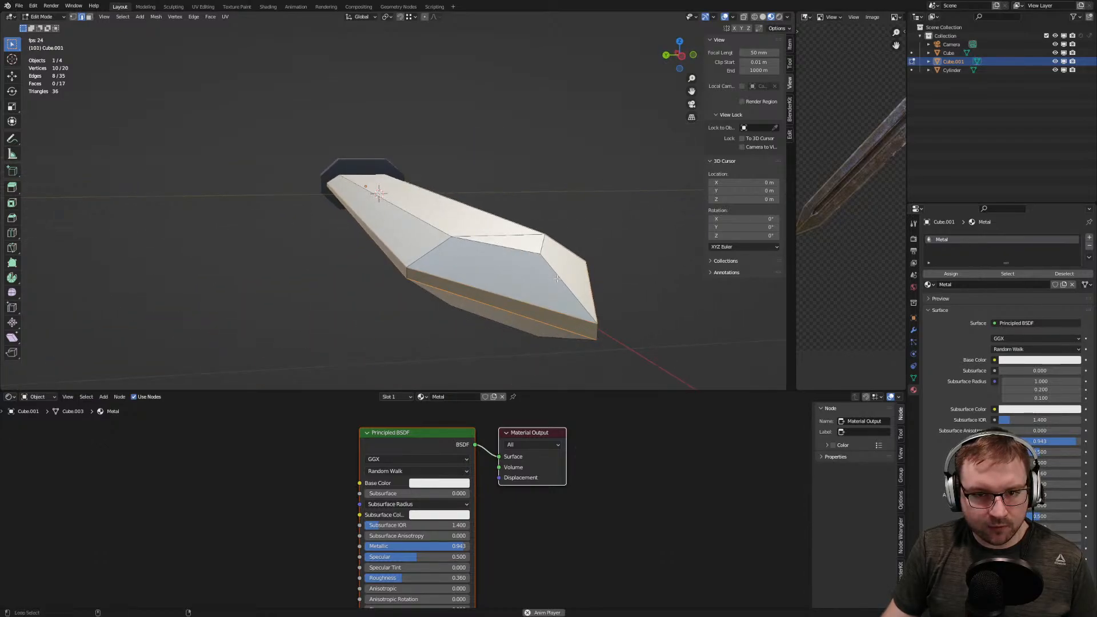
middle_click_drag(559, 282, 558, 267)
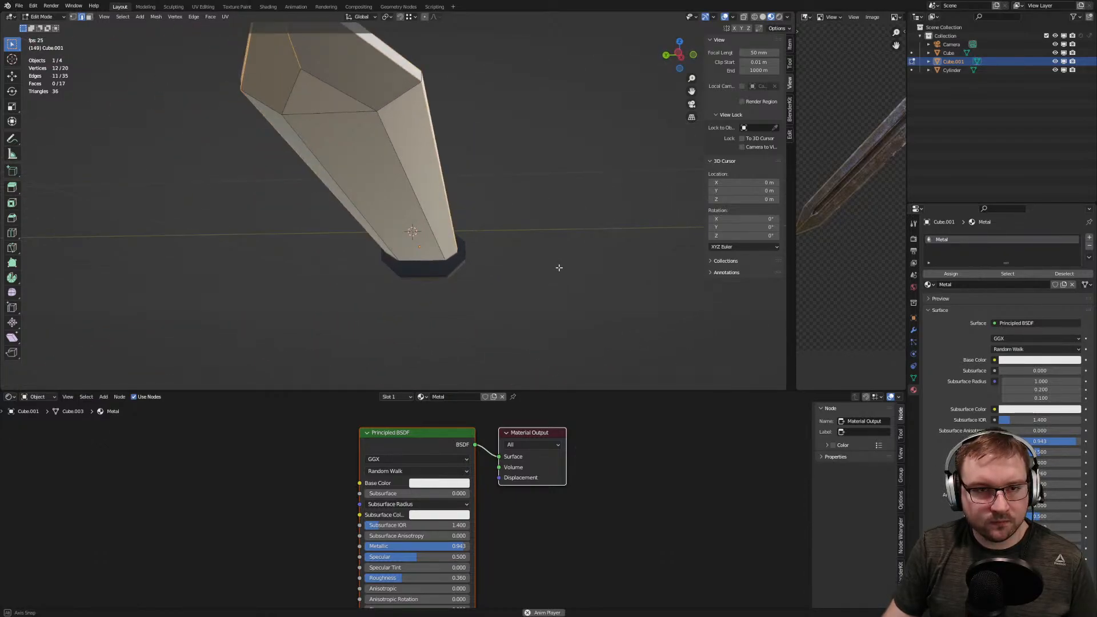
scroll(819, 226, "up", 2)
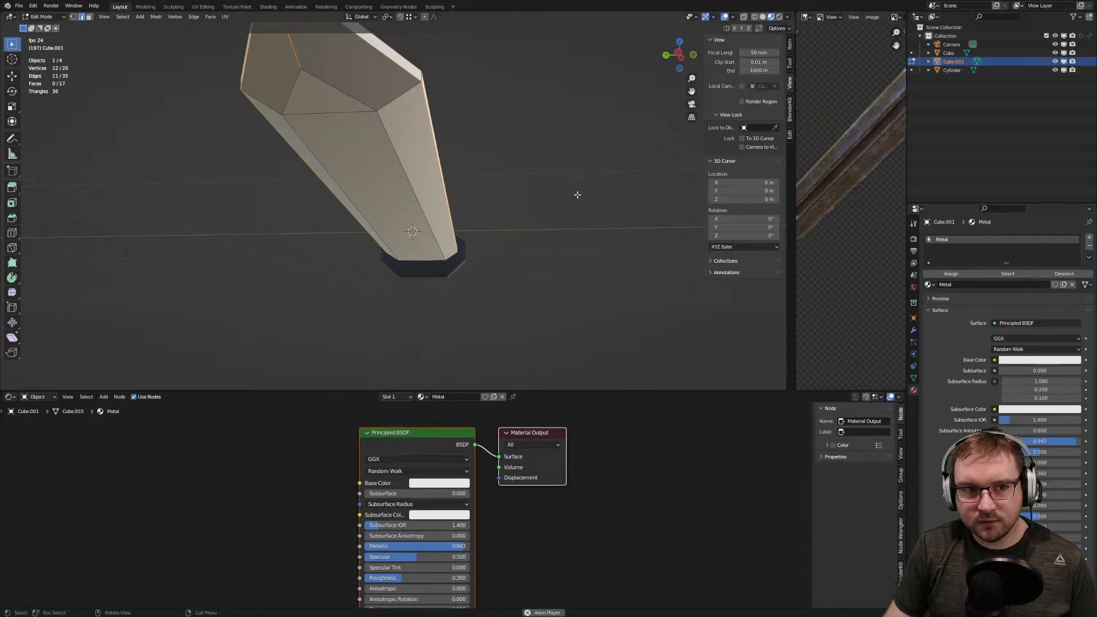
scroll(830, 209, "down", 3)
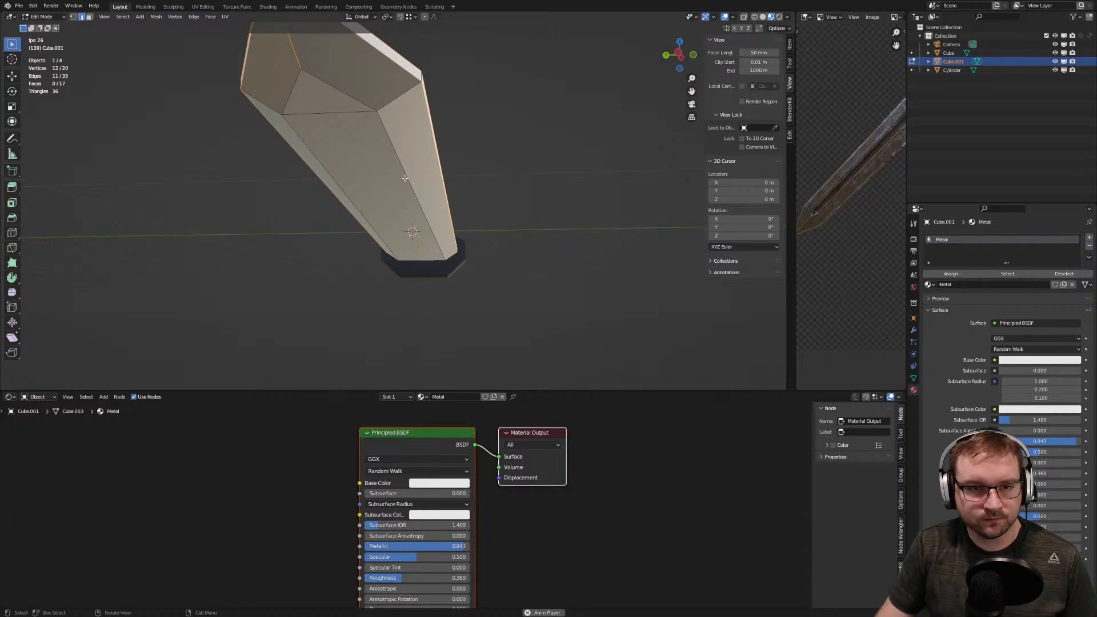
Select the four central flat faces of the blade, covering the long face and tip triangle on both sides
left_click(436, 213)
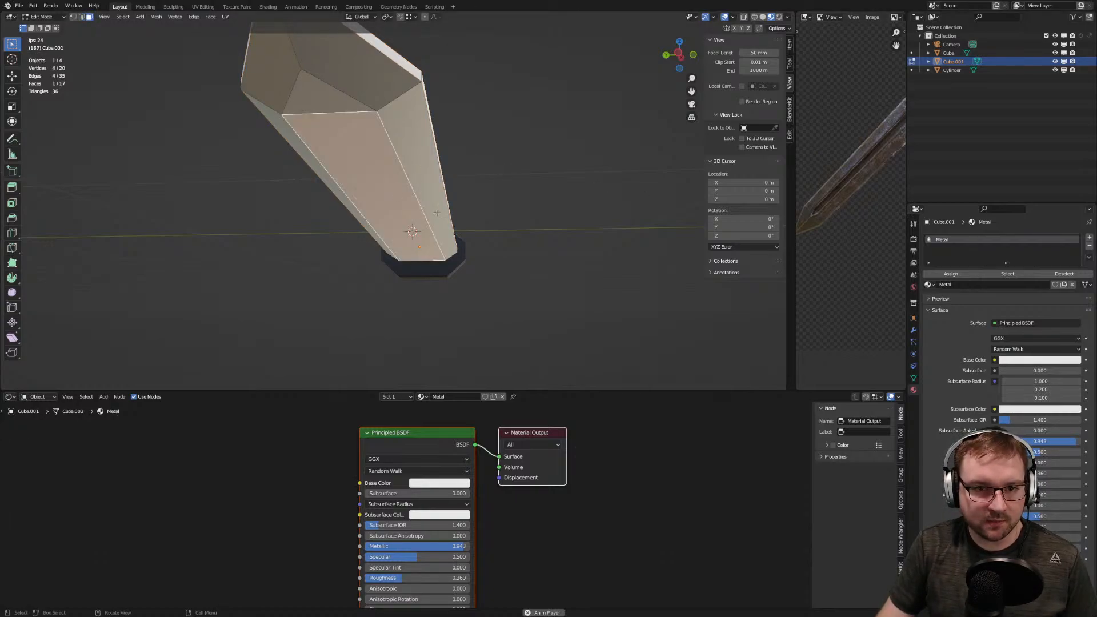
left_click(336, 108, "shift")
middle_click_drag(336, 110, 291, 186)
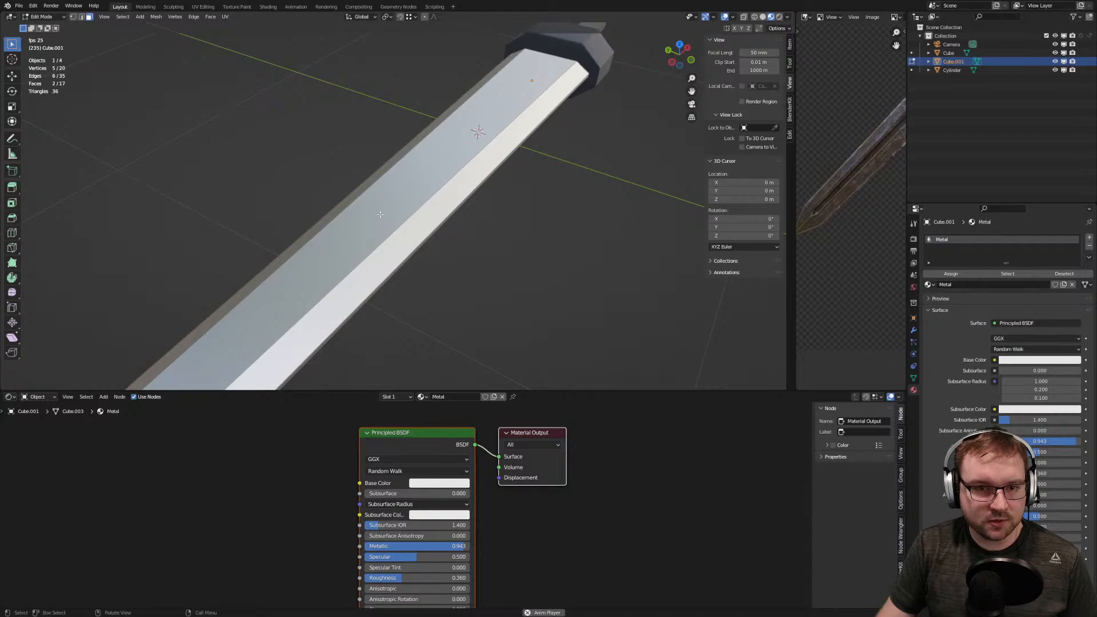
middle_click_drag(380, 214, 252, 278)
left_click(251, 280, "shift")
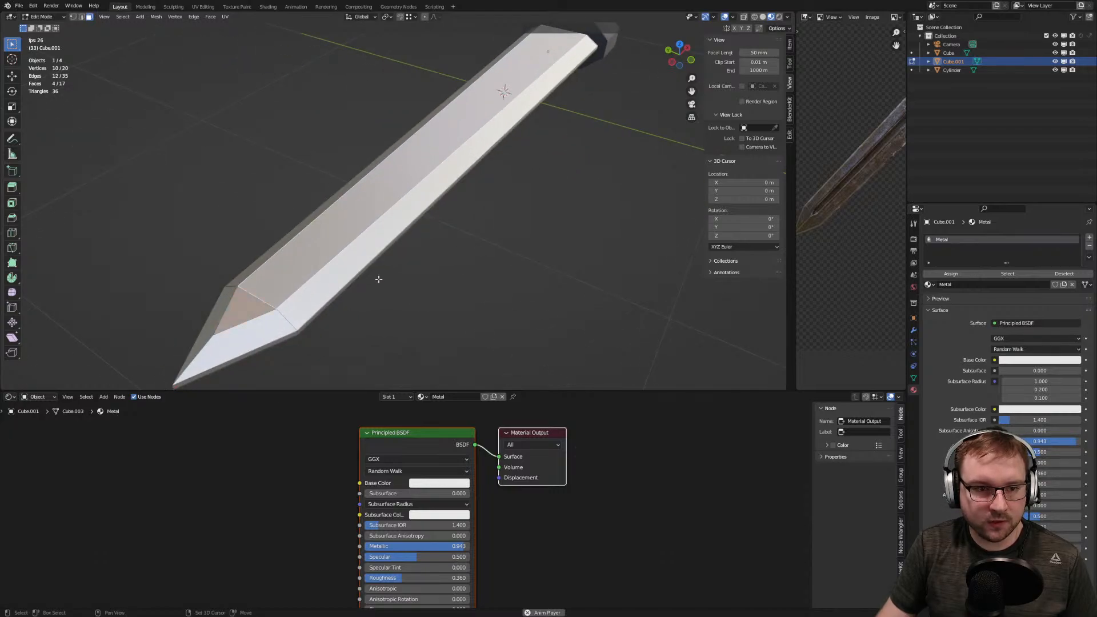
Widen the reference image area and examine the groove's width and its end near the blade tip
left_click_drag(793, 197, 563, 197)
scroll(770, 127, "up", 3)
scroll(770, 125, "up", 3)
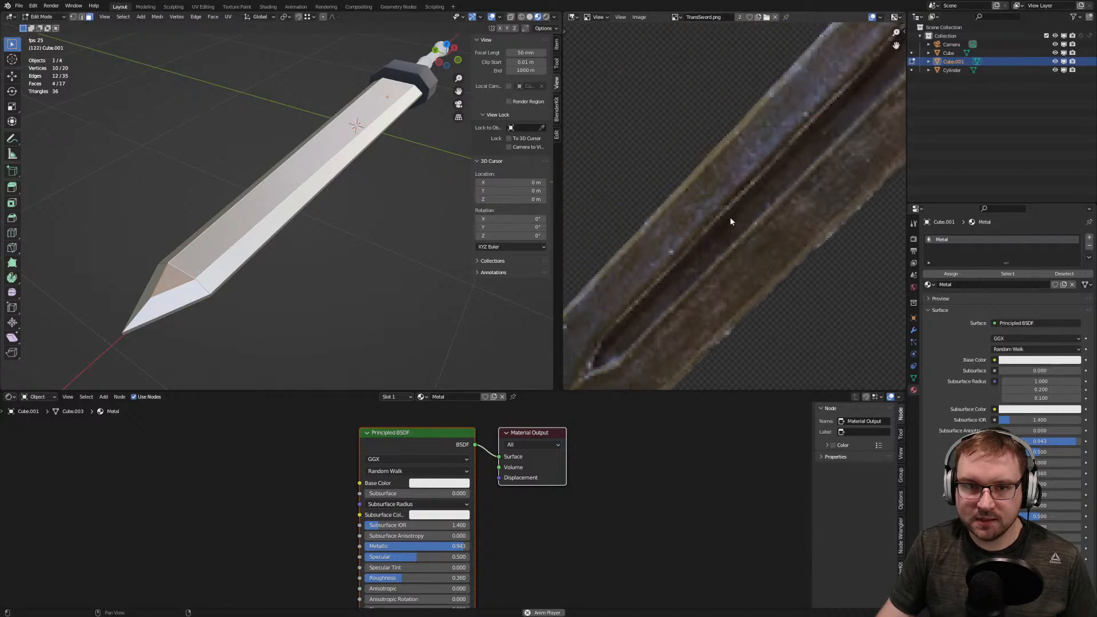
scroll(731, 217, "down", 3)
scroll(809, 136, "up", 2)
scroll(739, 212, "up", 2)
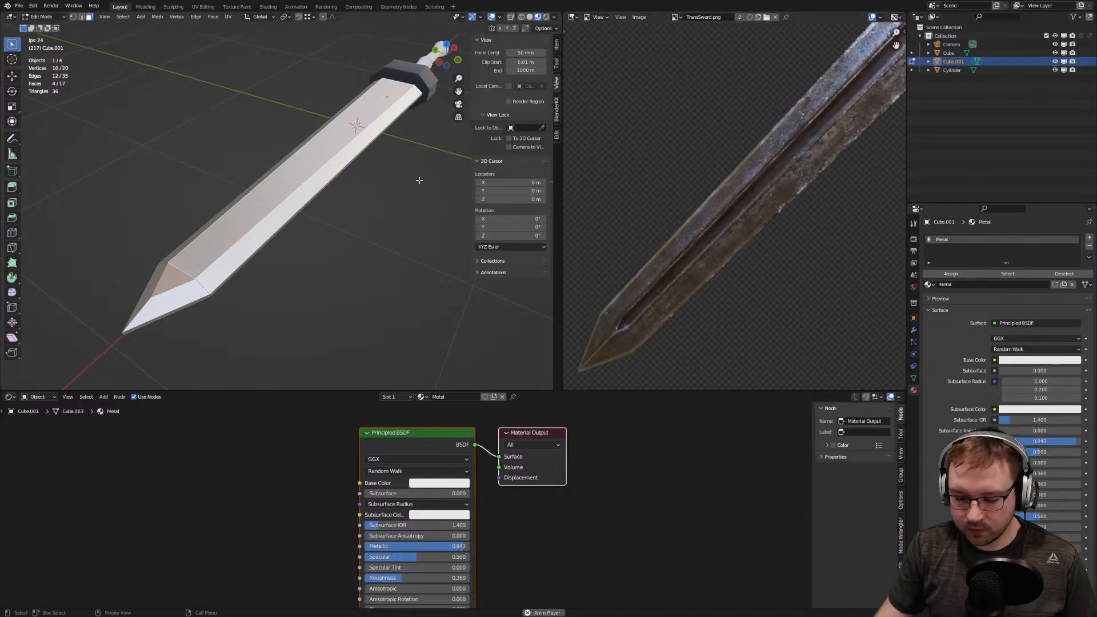
Inset the selected central blade faces by about 0.174 m in top view
key("KP_7")
scroll(295, 236, "down", 1)
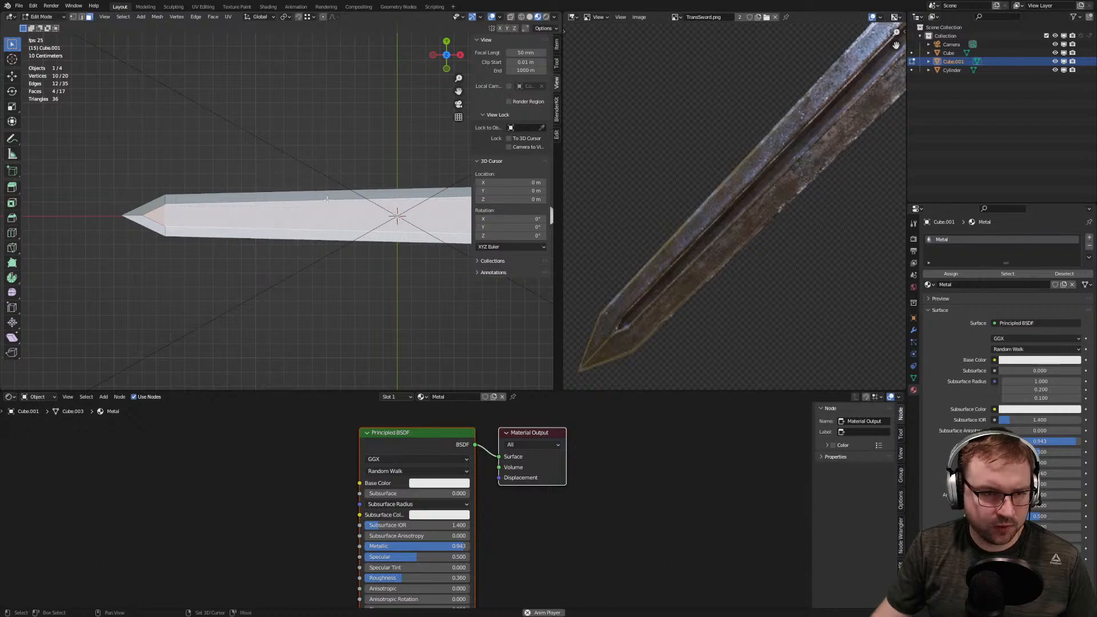
middle_click_drag(327, 199, 225, 186, "shift")
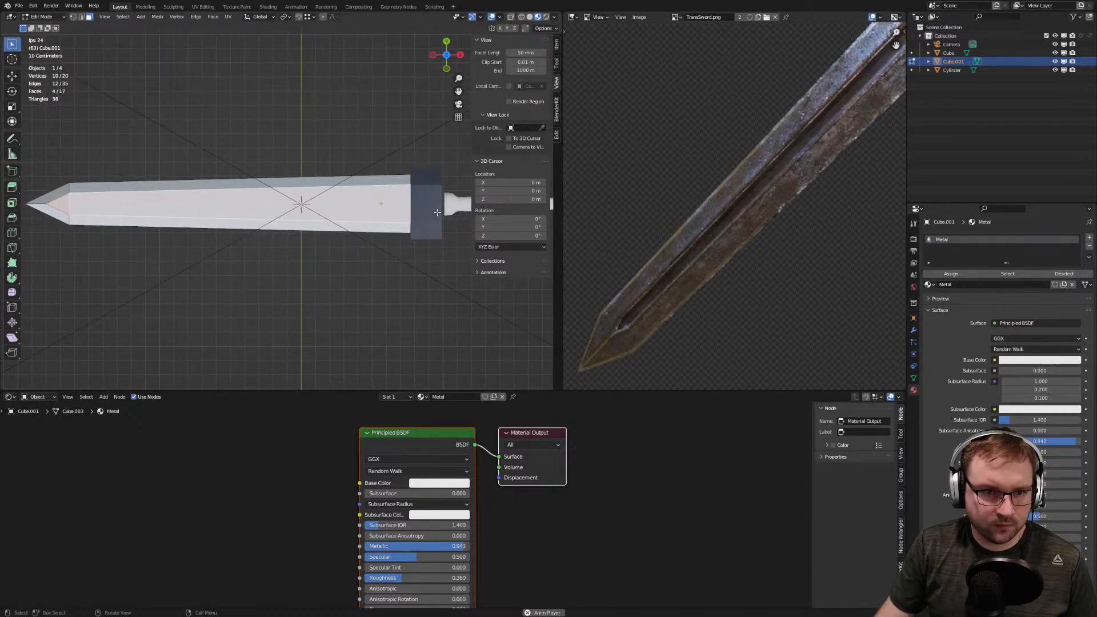
key("i")
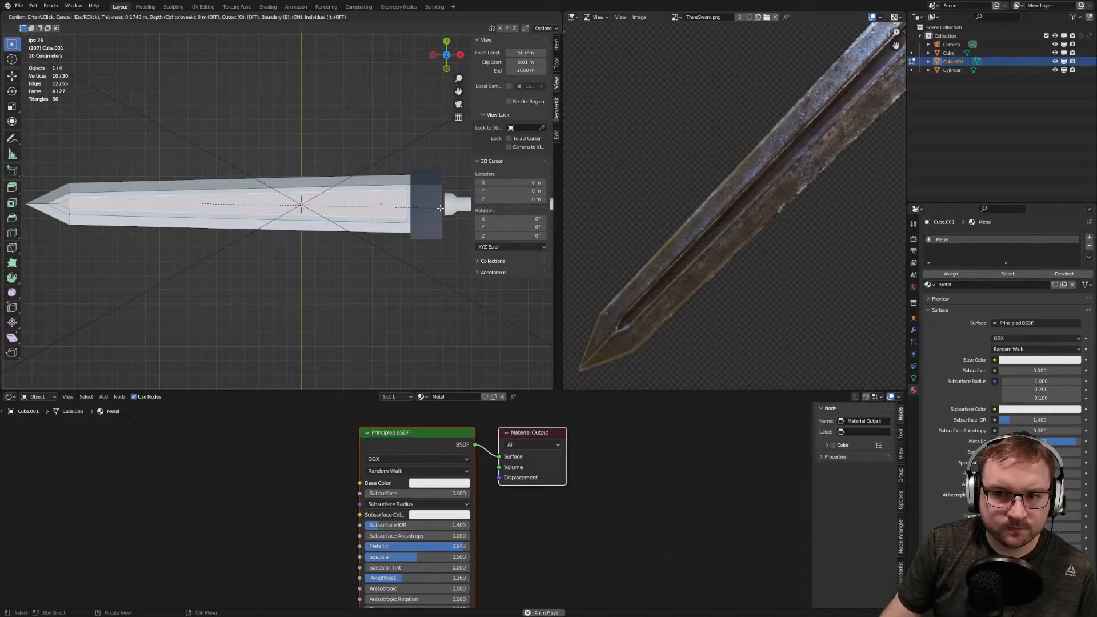
left_click(440, 208)
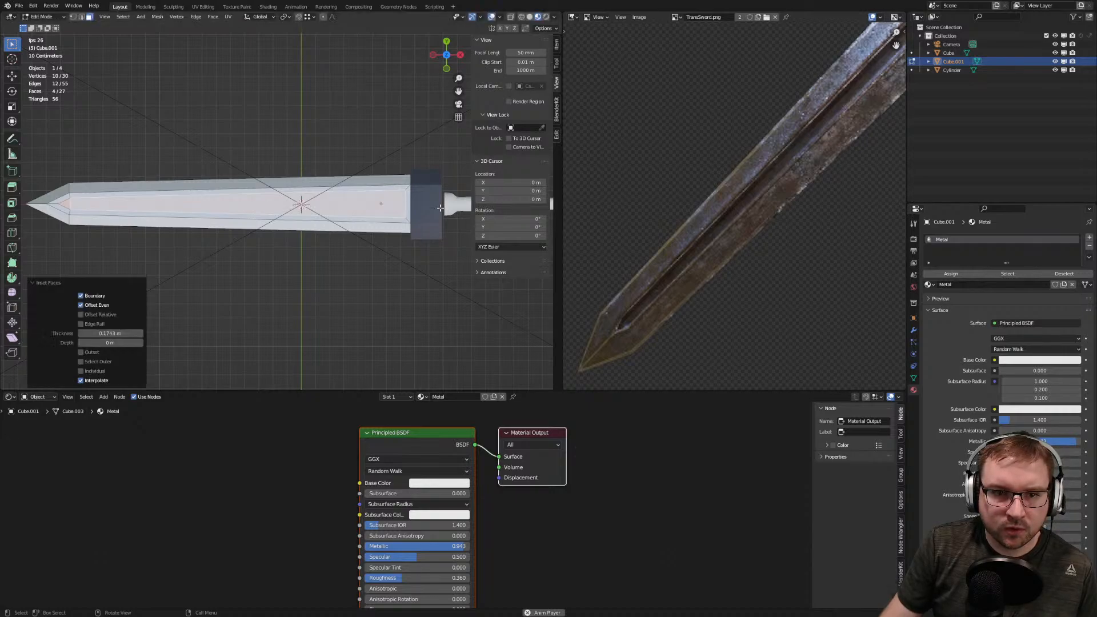
Look through the camera in Object Mode, shrink the reference image area and raise the opacity of the camera's TransSword.png background image
key("KP_0")
key("KP_0")
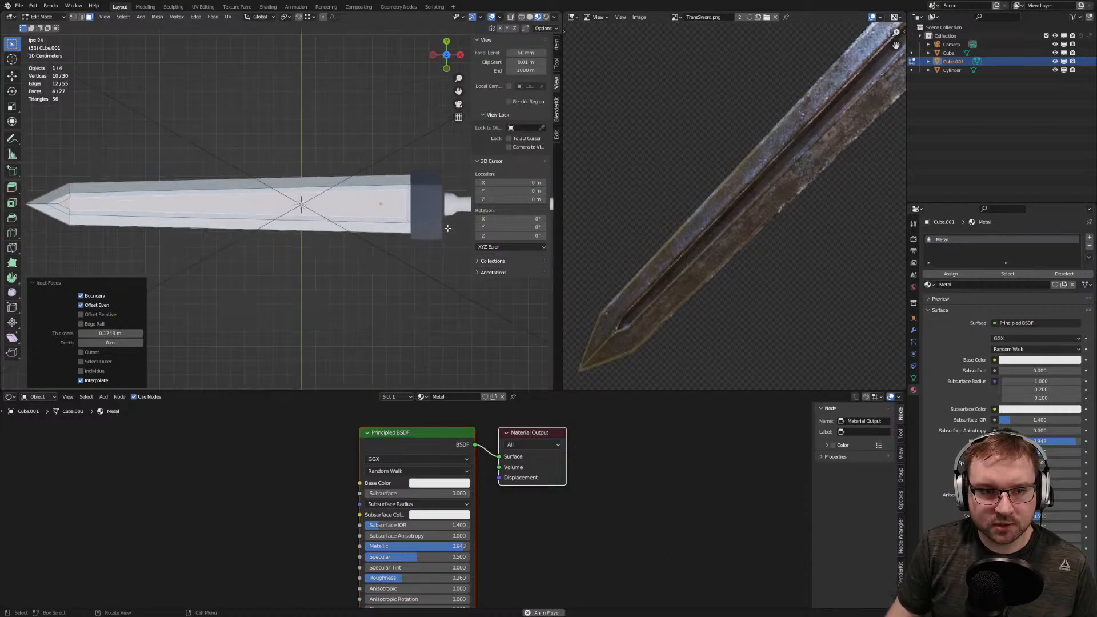
key("KP_0")
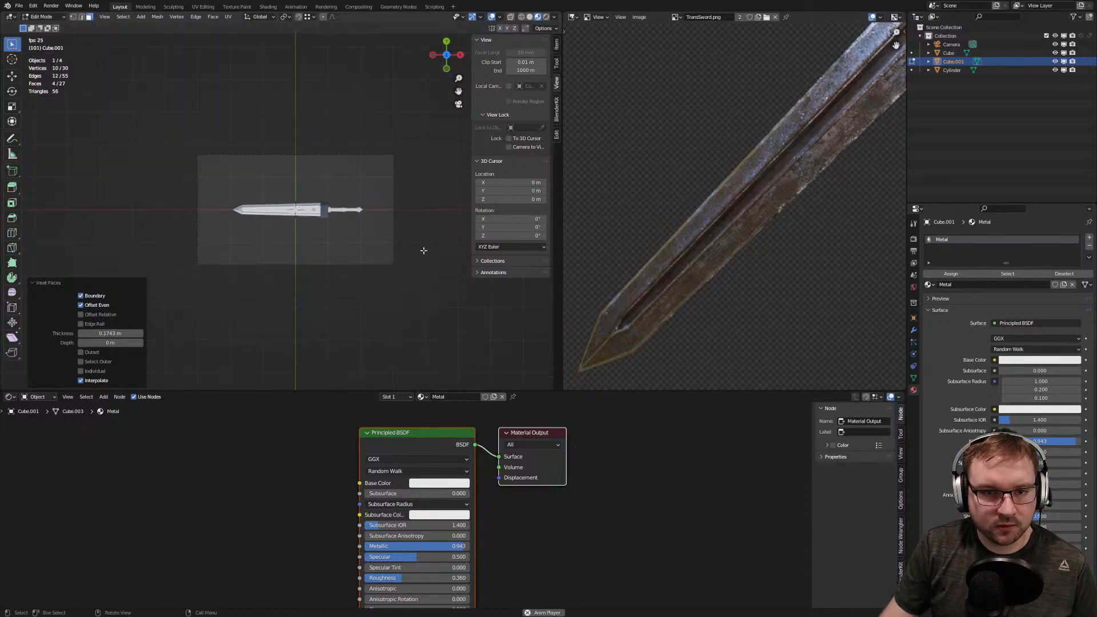
key("Tab")
left_click(442, 271)
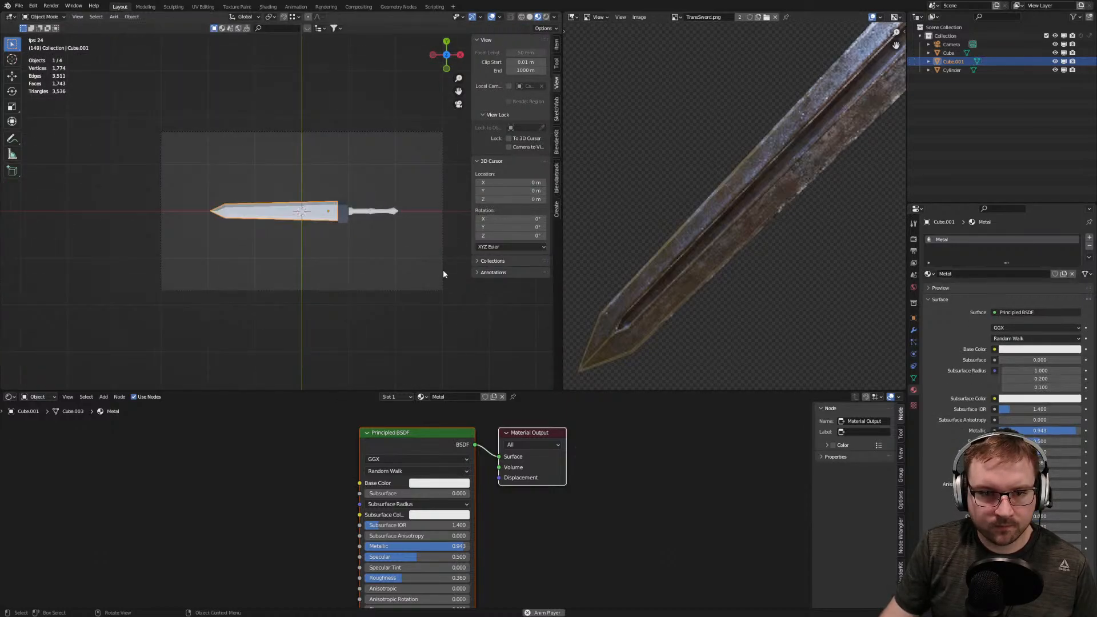
left_click_drag(563, 226, 891, 226)
left_click_drag(1072, 461, 1088, 461)
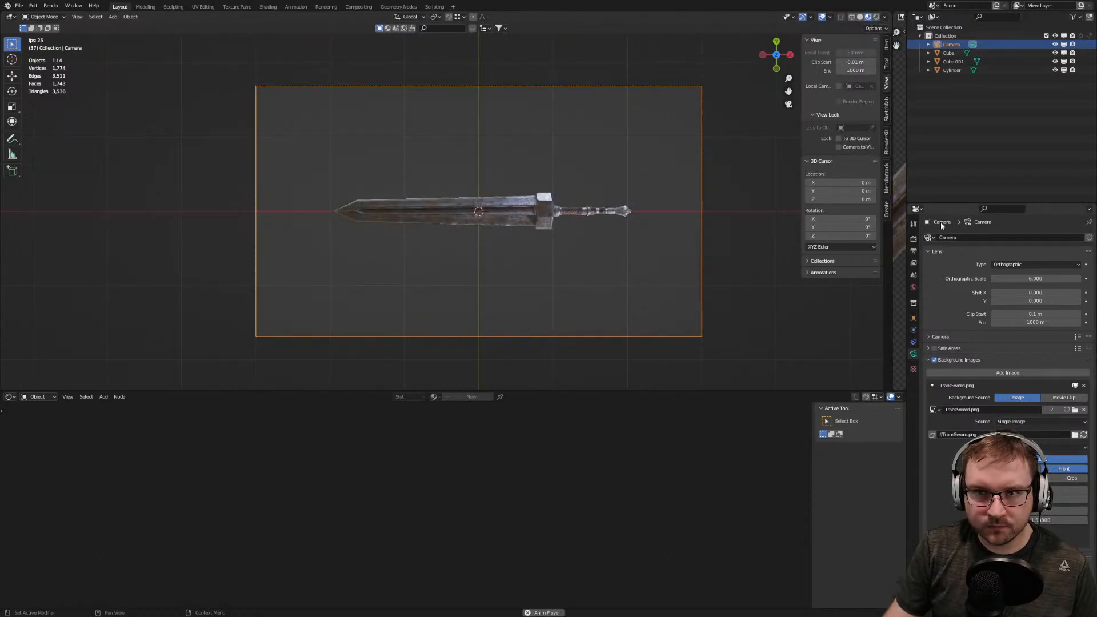
Display the sword as a wireframe and adjust the camera's background image so the mesh lines overlay the reference blade
scroll(449, 226, "up", 6)
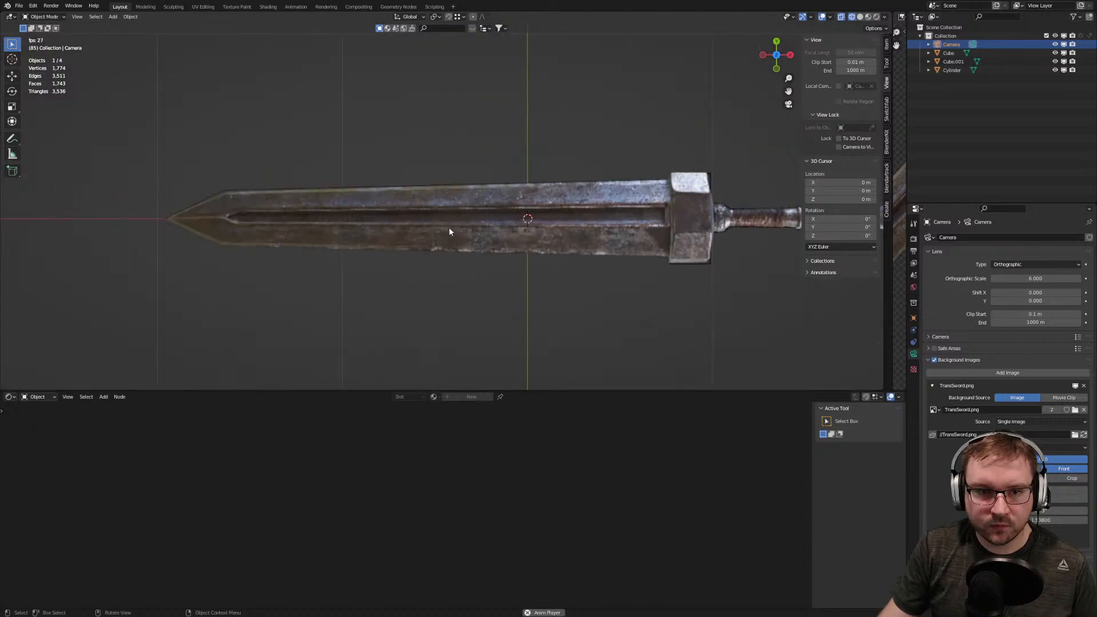
left_click(375, 219)
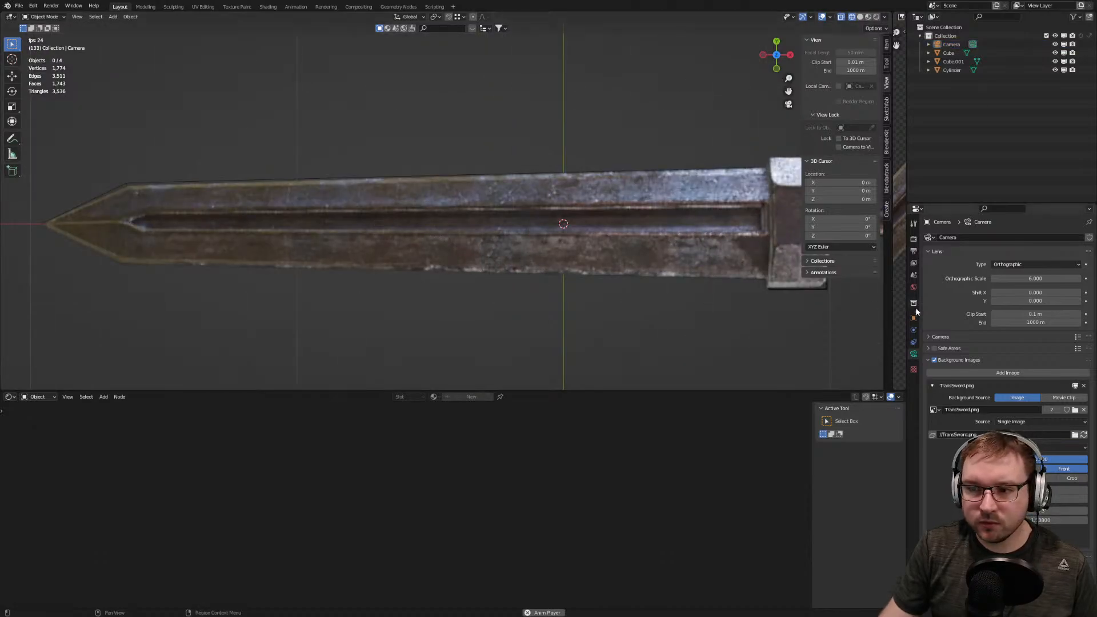
mouse_move(1067, 460)
left_mouse_down()
mouse_move(1008, 461)
mouse_move(1087, 461)
left_mouse_up()
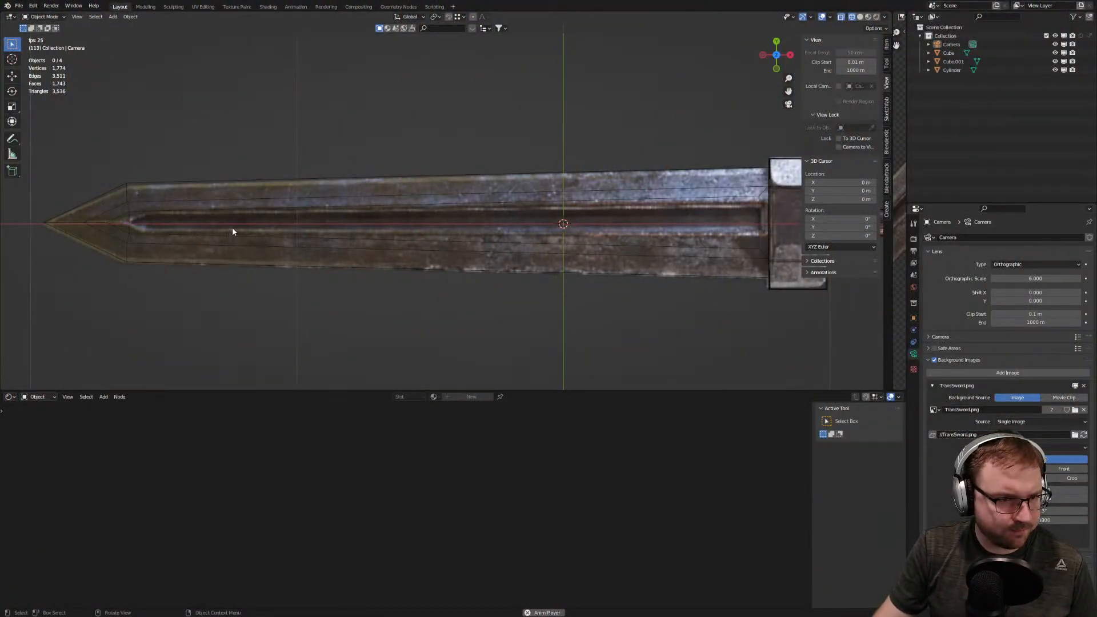
scroll(153, 222, "up", 1)
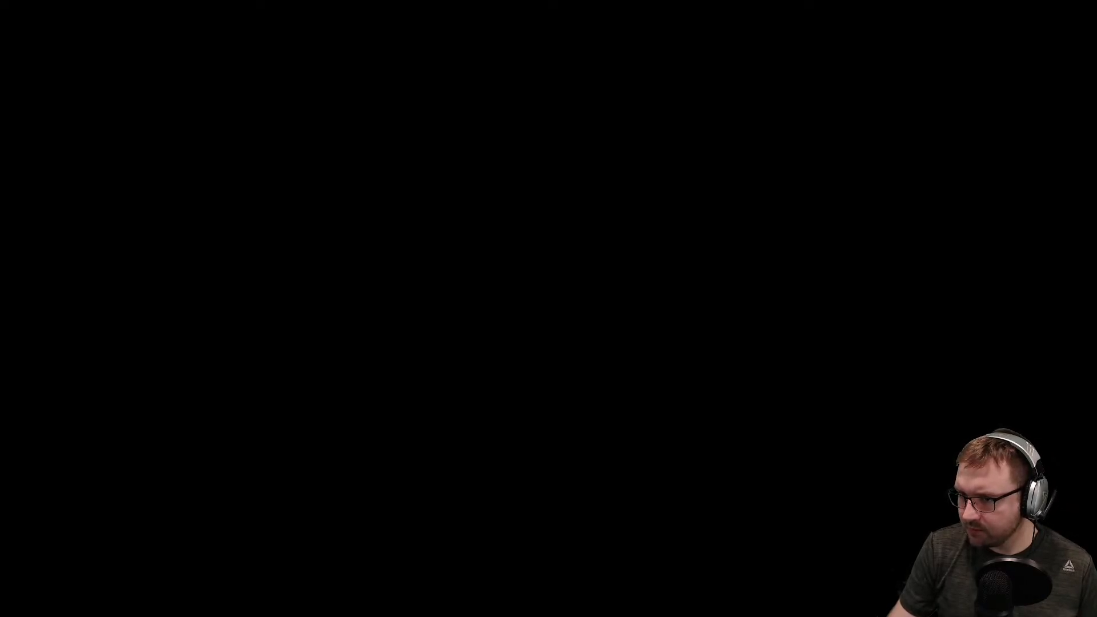
Enter Edit Mode on the blade and select the inner inset's long edges and end vertices on both sides of the blade
left_click(590, 204)
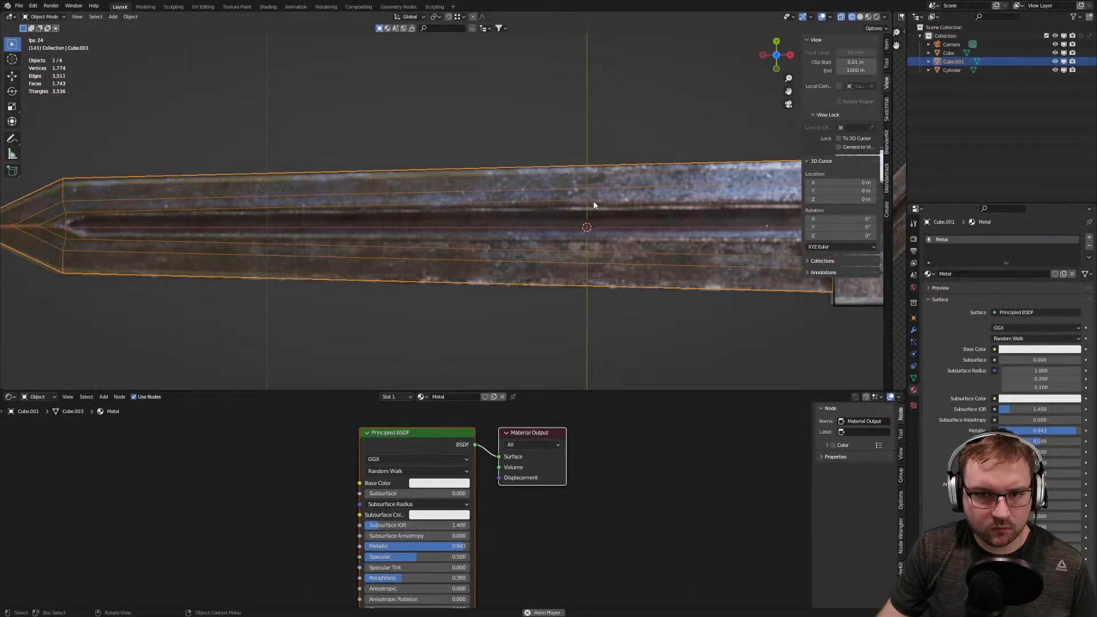
key("Tab")
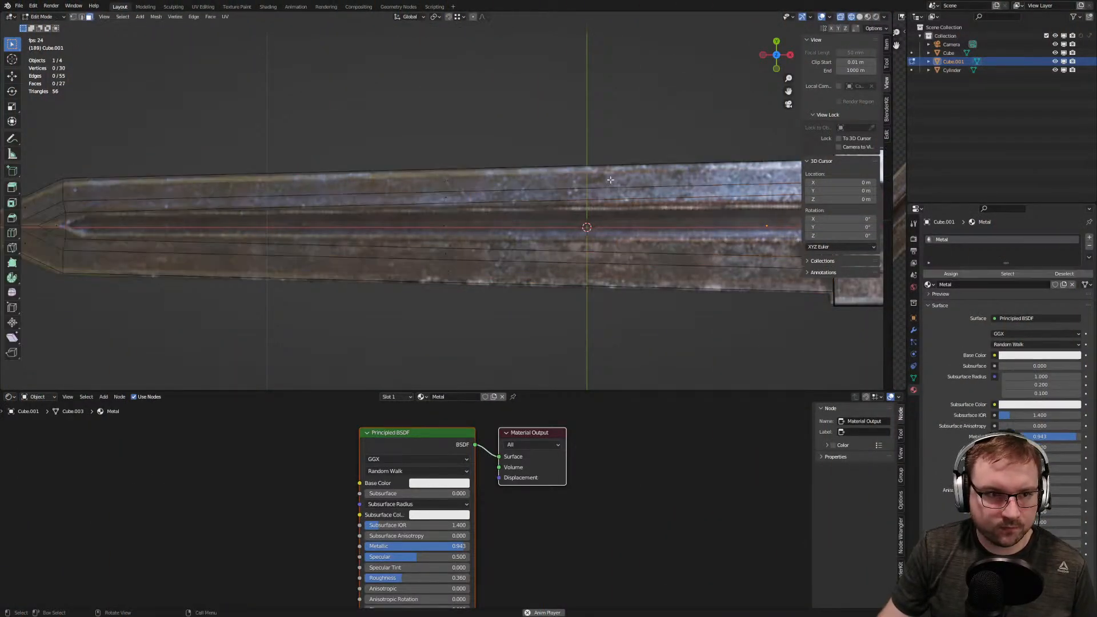
key("2")
left_click_drag(610, 196, 643, 213)
scroll(648, 215, "down", 9)
middle_click_drag(669, 223, 659, 147)
scroll(500, 201, "up", 5)
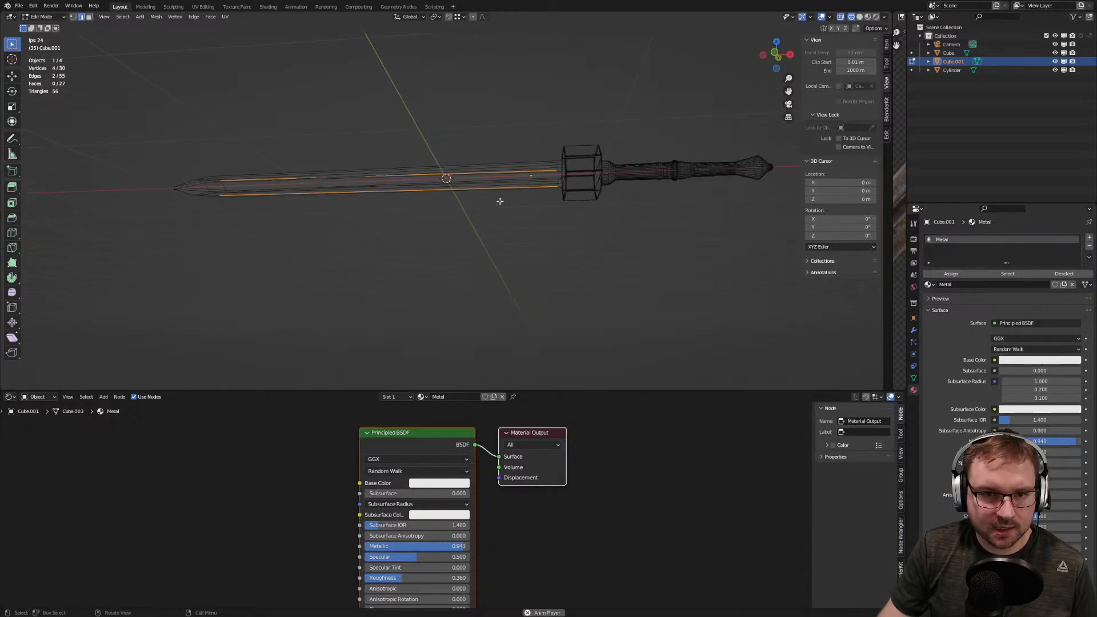
scroll(500, 201, "up", 2)
key("KP_7")
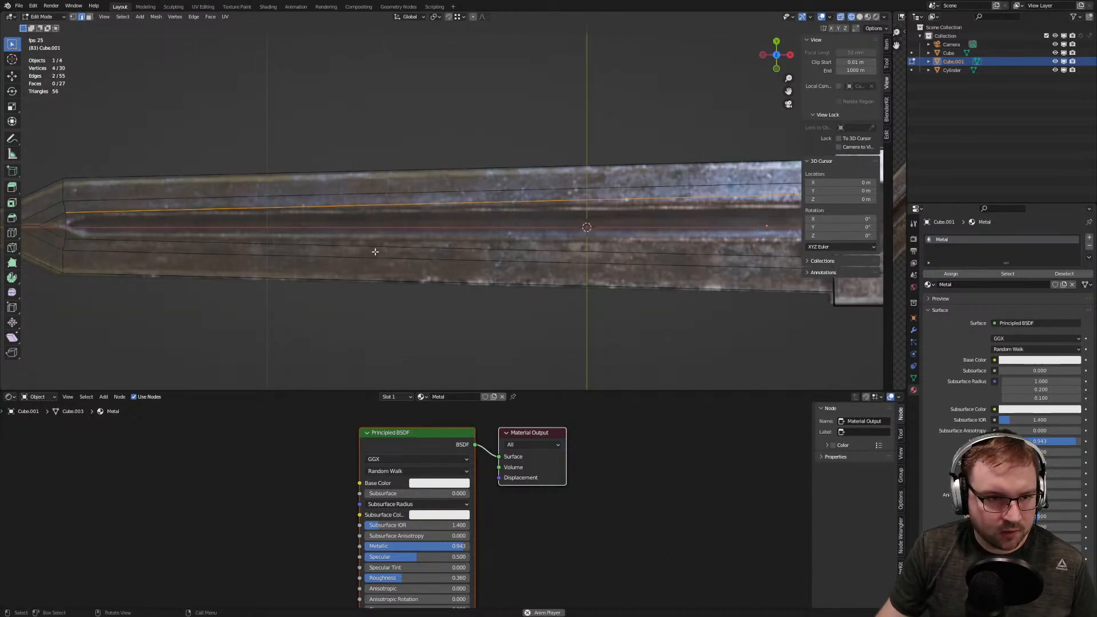
left_click(391, 247, "alt+shift")
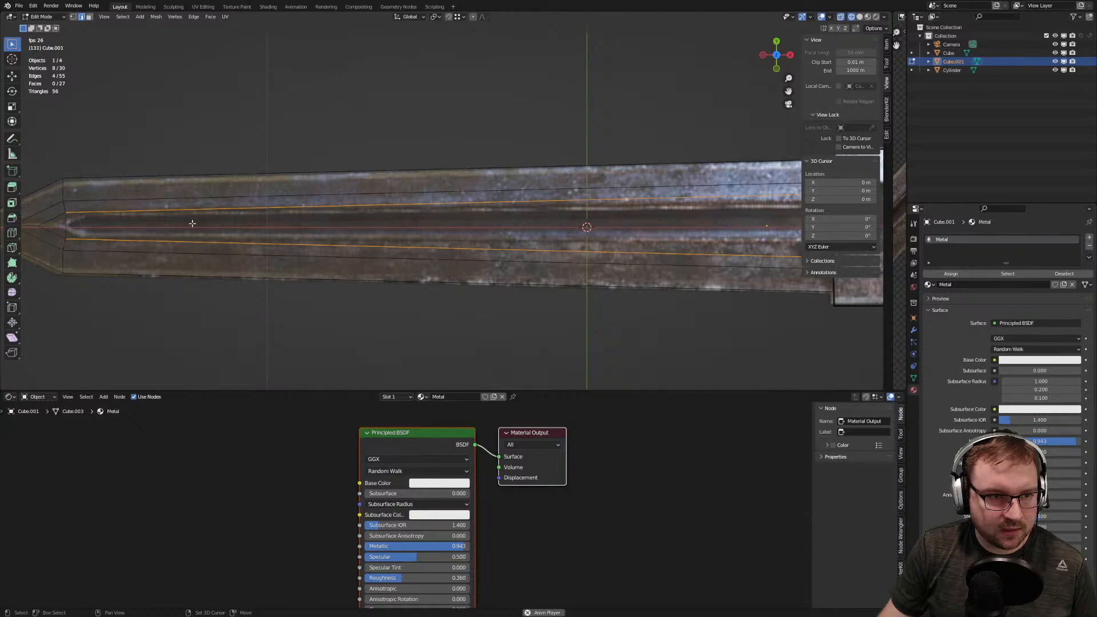
key("1")
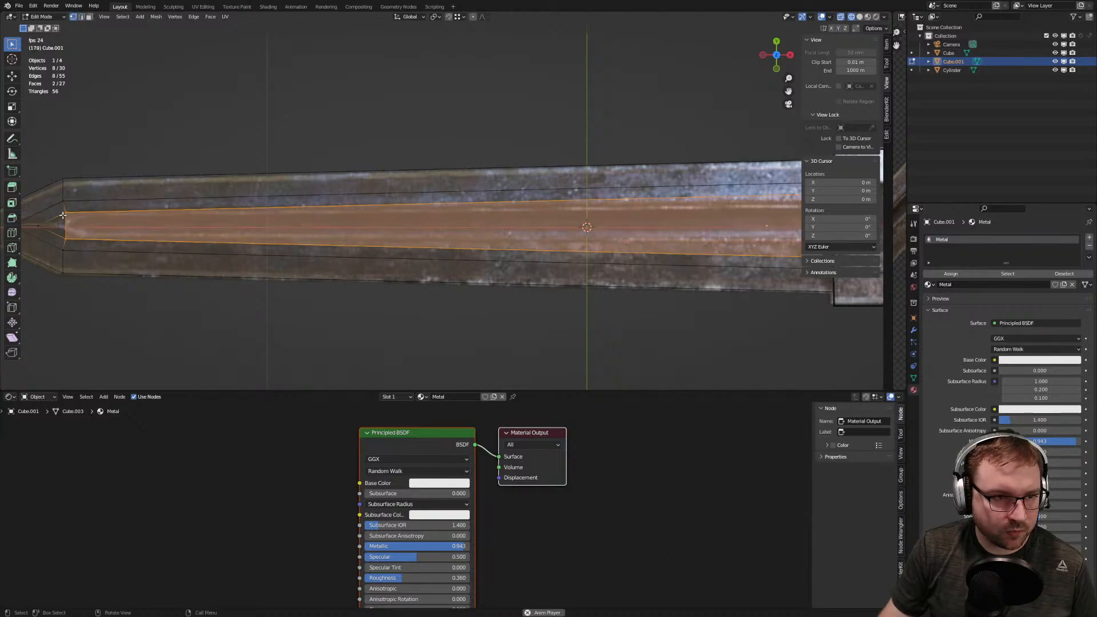
left_click_drag(58, 211, 89, 245)
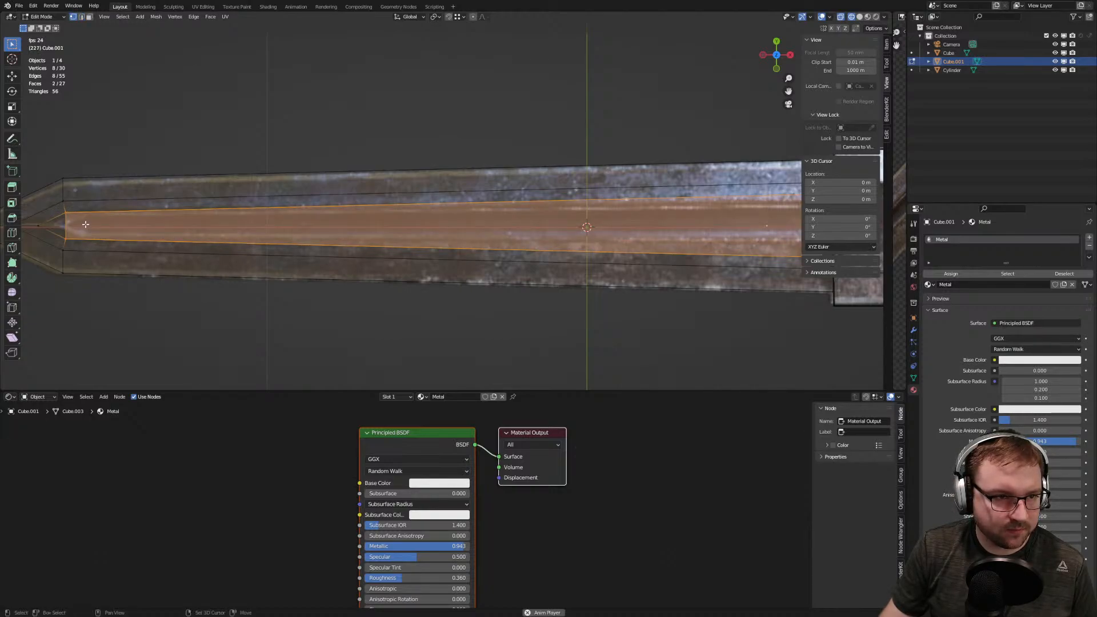
Move the selected inner inset about 0.012 m along negative X, toward the blade tip, to follow the reference groove
scroll(89, 231, "up", 4)
middle_click_drag(90, 231, 320, 246, "shift")
middle_click_drag(46, 246, 331, 299, "shift")
scroll(331, 299, "up", 2)
middle_click_drag(406, 323, 405, 301, "shift")
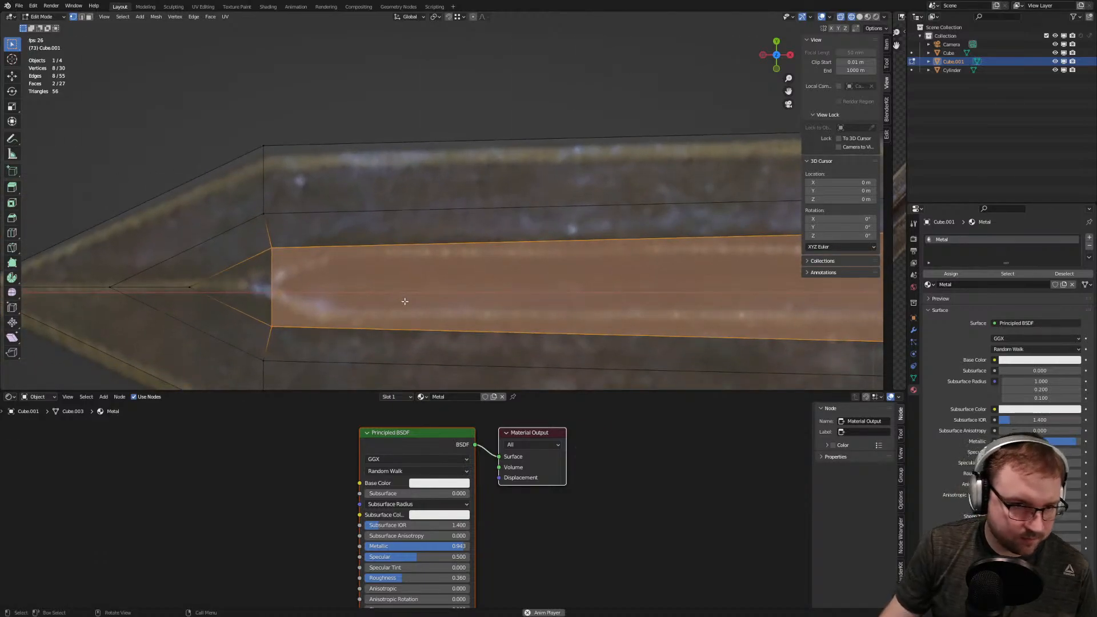
key("g")
key("x")
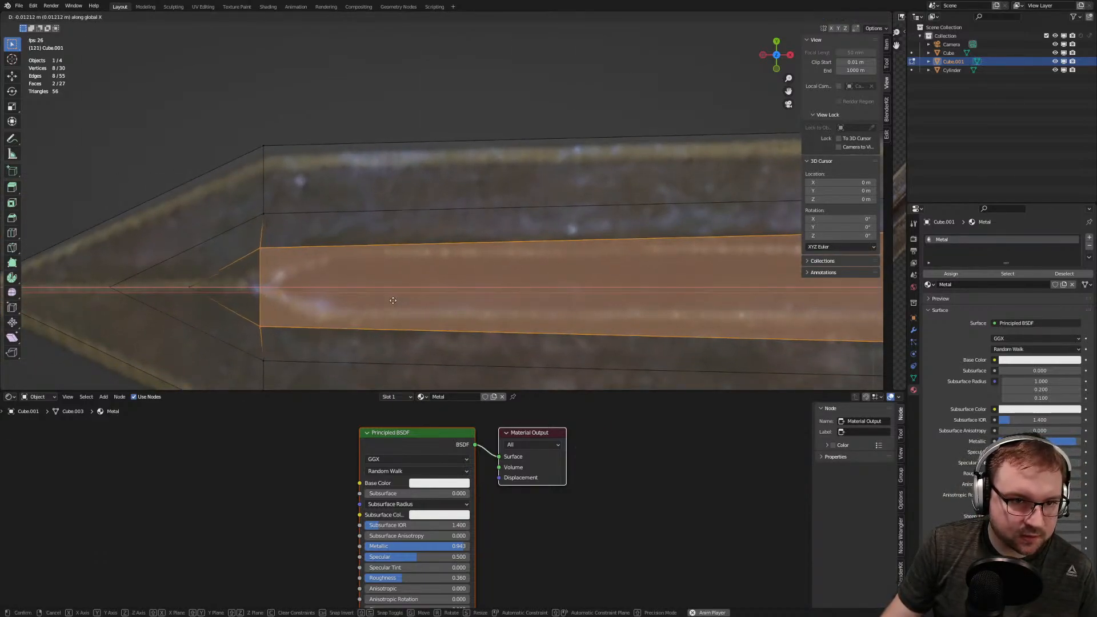
left_click(393, 300)
Narrow the selected inset to the reference groove's width by scaling it along Y to about 0.796
key("s")
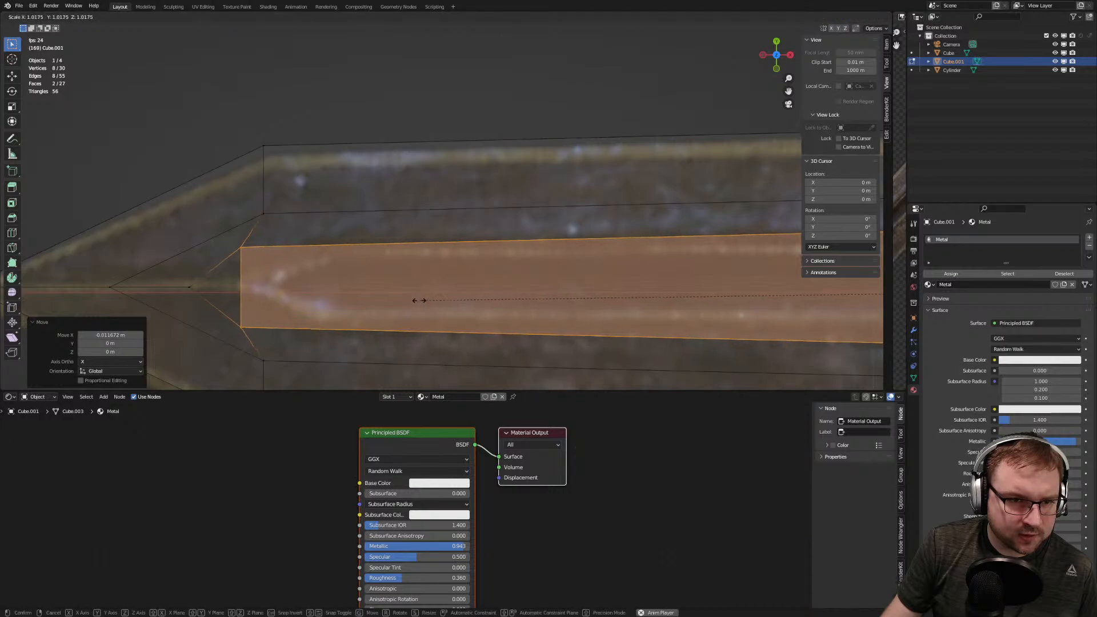
key("y")
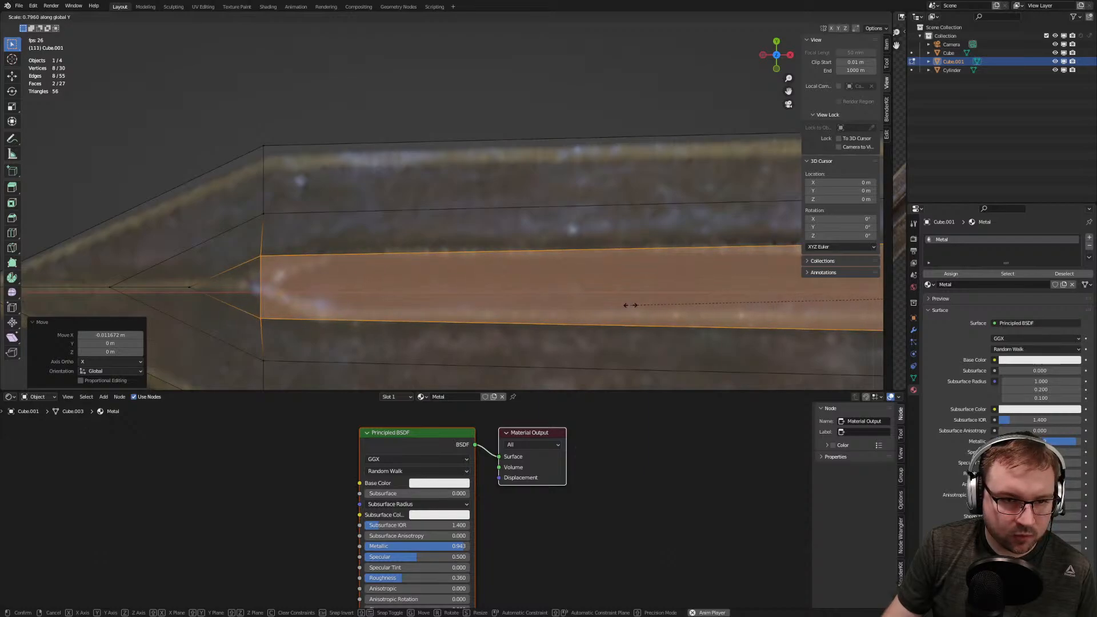
left_click(630, 306)
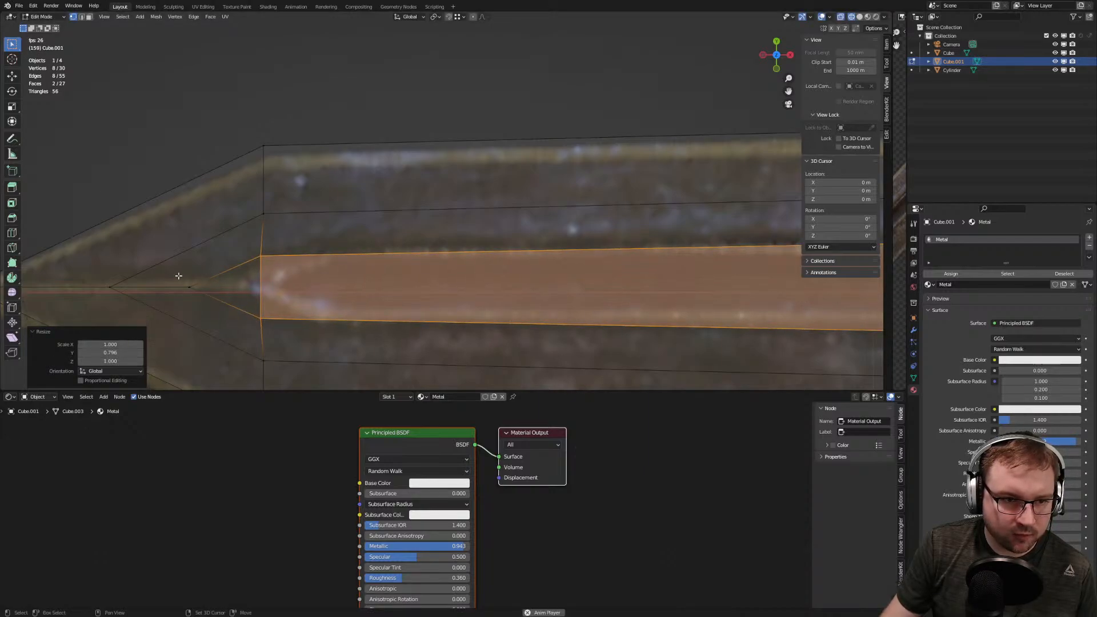
Add the inset's pointed tip vertices to the selection, move it all about 0.066 m along X and scale it to about 1.064 along Y
left_click_drag(178, 276, 240, 308, "shift")
key("g")
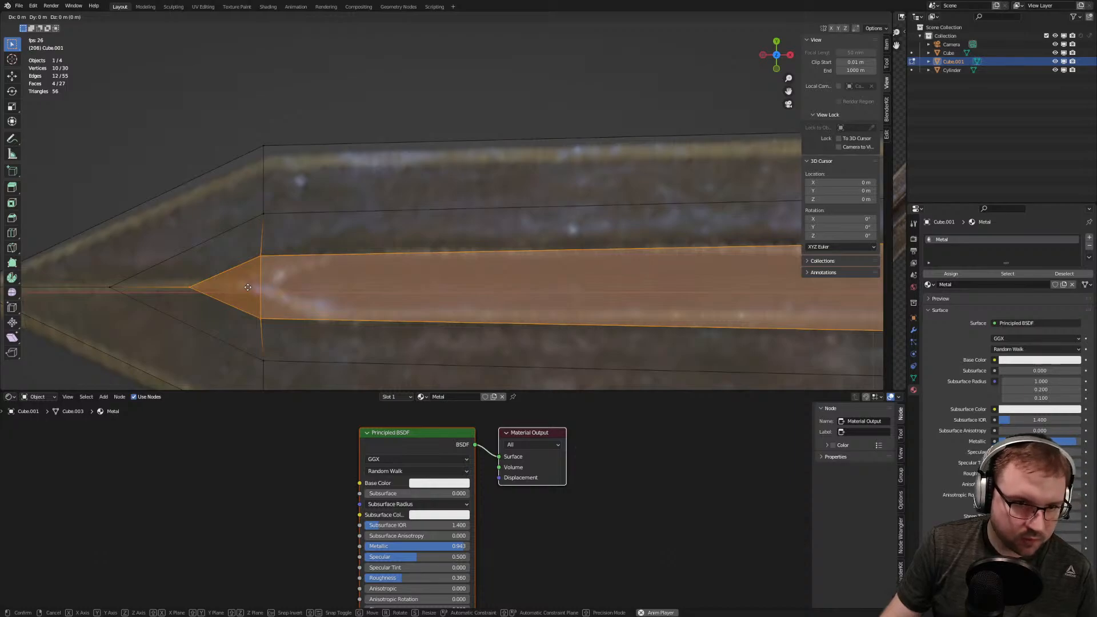
key("x")
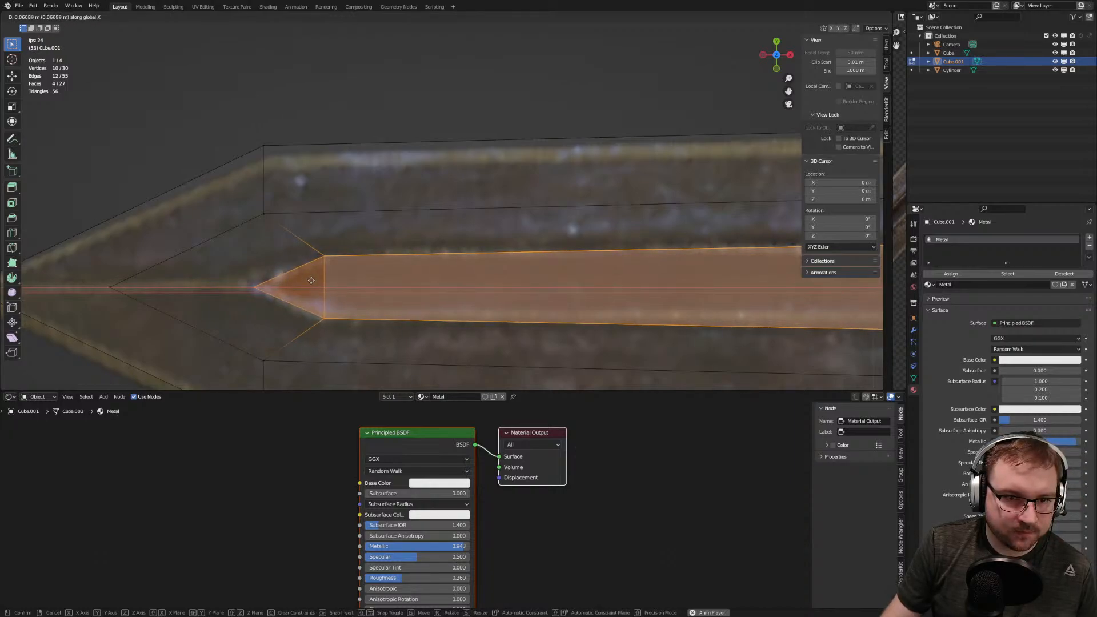
left_click(311, 280)
key("s")
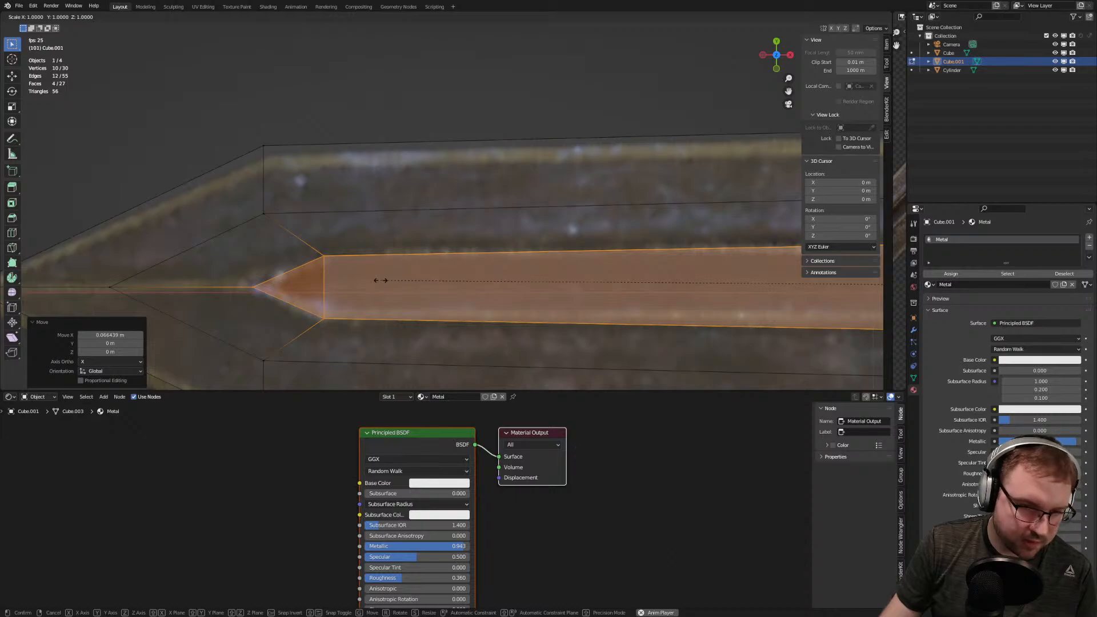
key("y")
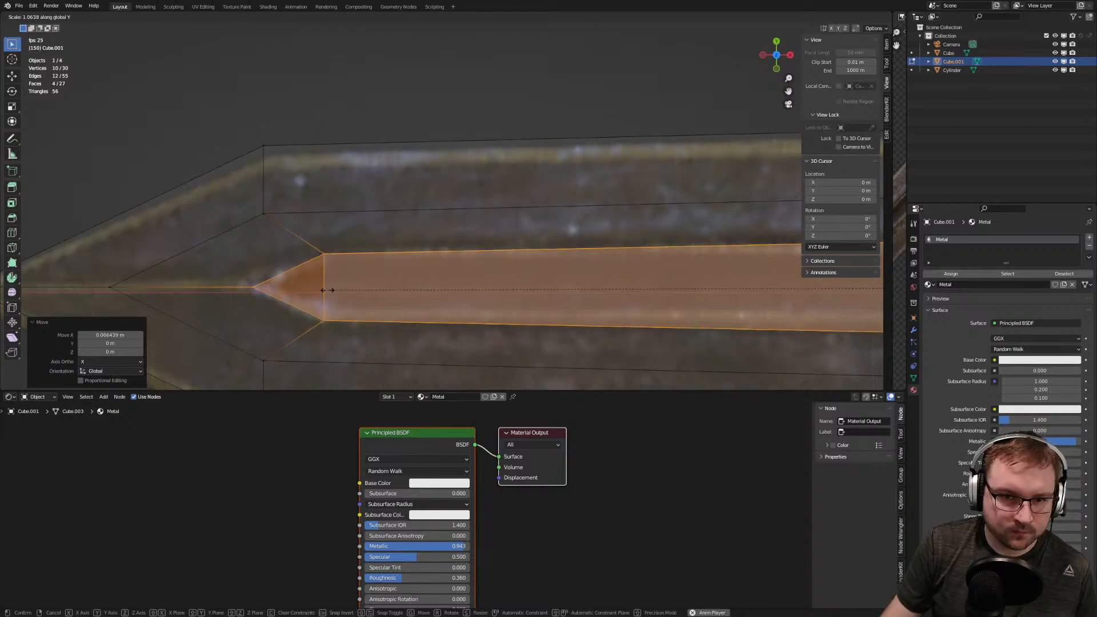
left_click(327, 291)
Move the selected inset about 0.017 m along negative X so its guard end lines up with the blade's base edge
scroll(332, 288, "down", 5)
middle_click_drag(380, 251, 437, 284, "shift")
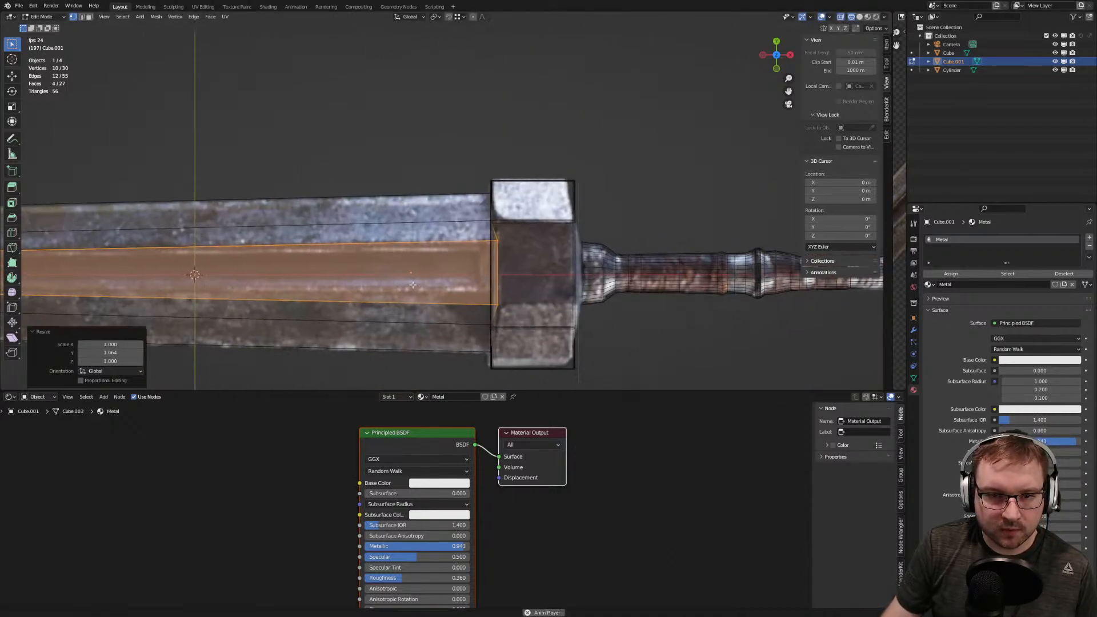
scroll(426, 282, "up", 3)
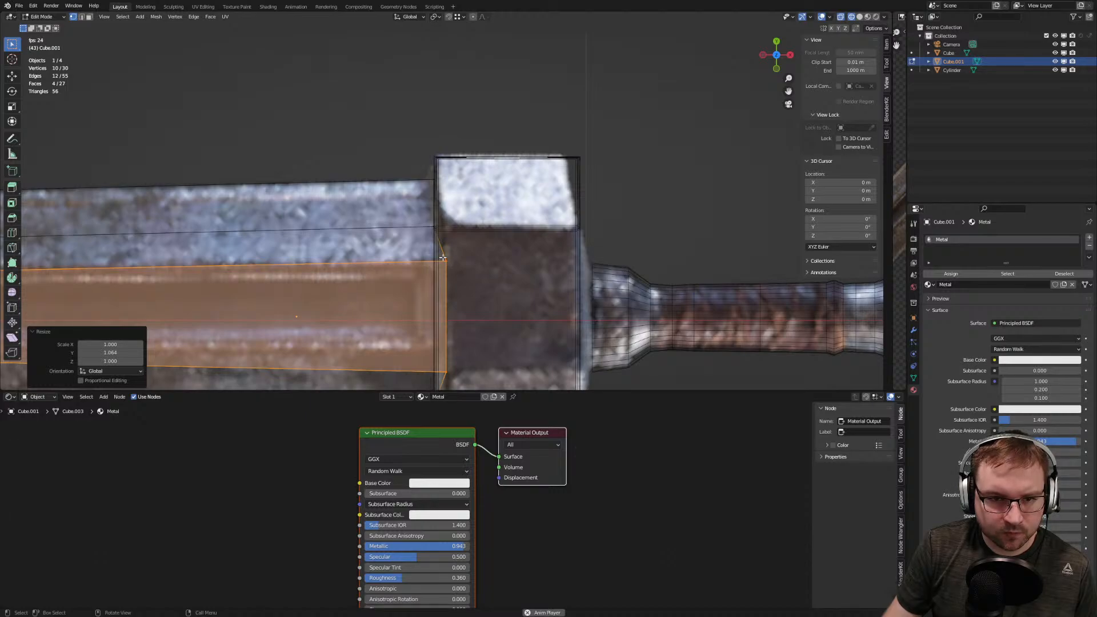
left_click_drag(443, 258, 459, 289)
middle_click_drag(442, 372, 428, 293, "shift")
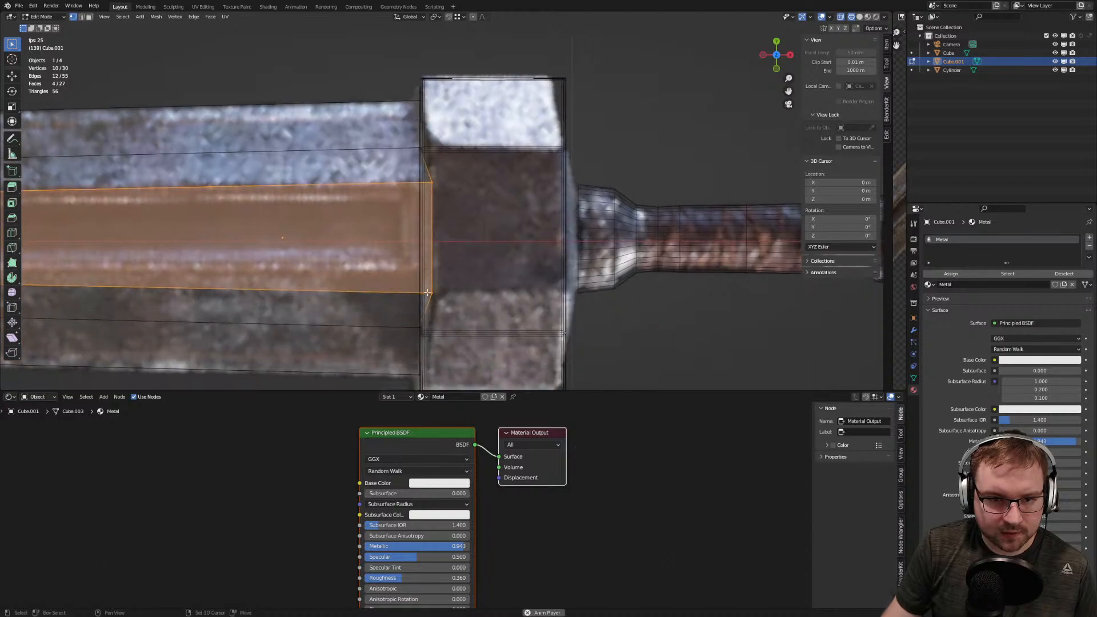
key("g")
key("x")
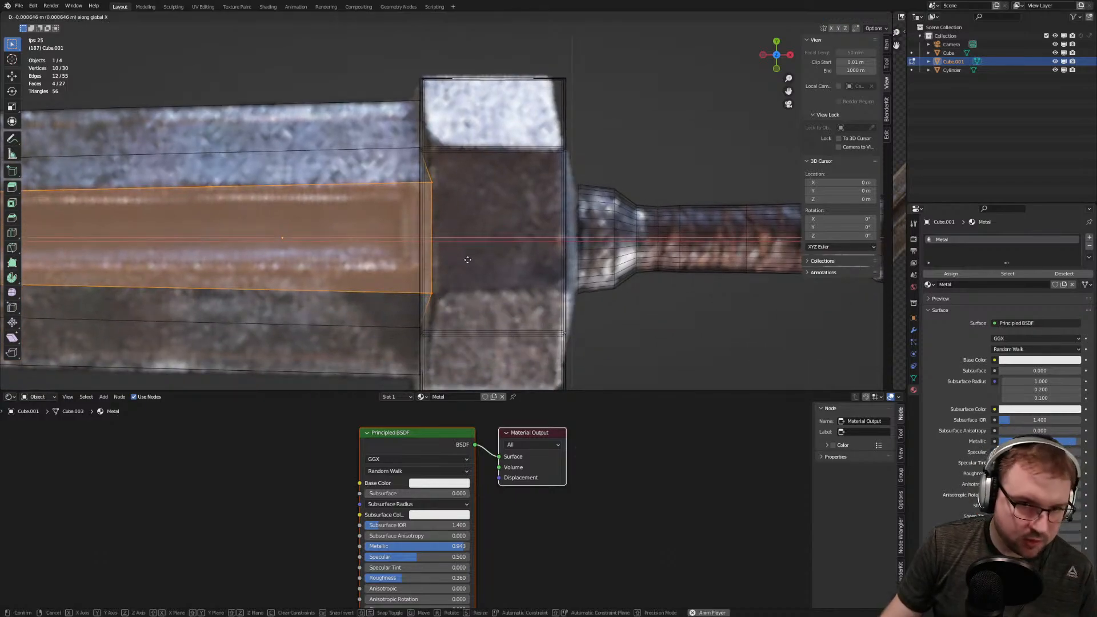
left_click(418, 154)
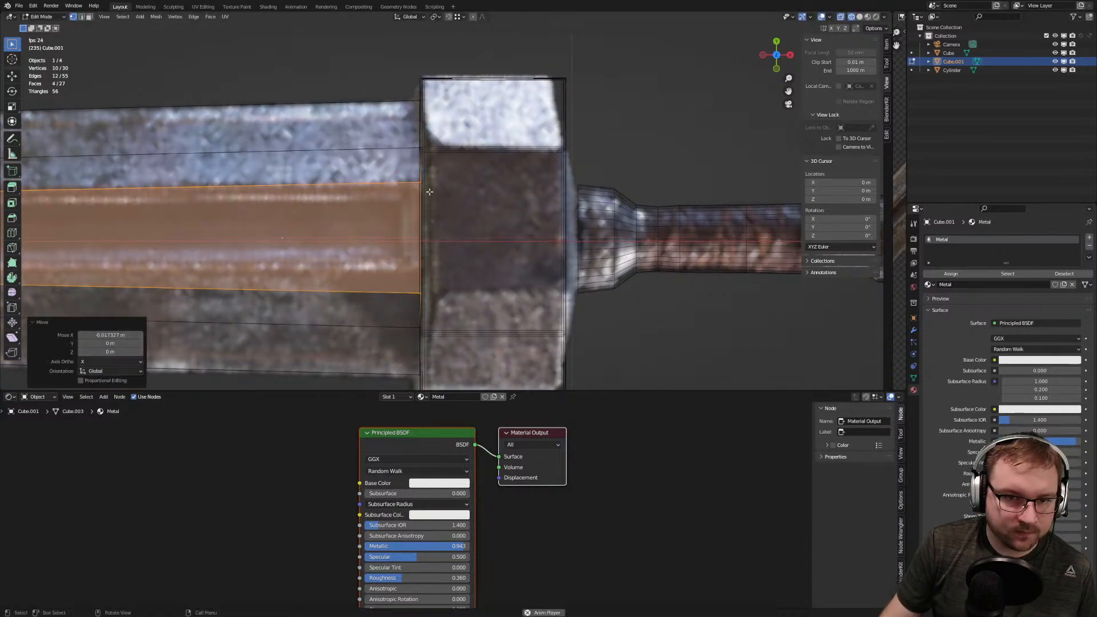
Shift the selected inset about 0.011 m along Y to center it on the reference groove near the guard
scroll(388, 246, "up", 1)
middle_click_drag(356, 249, 419, 266, "shift")
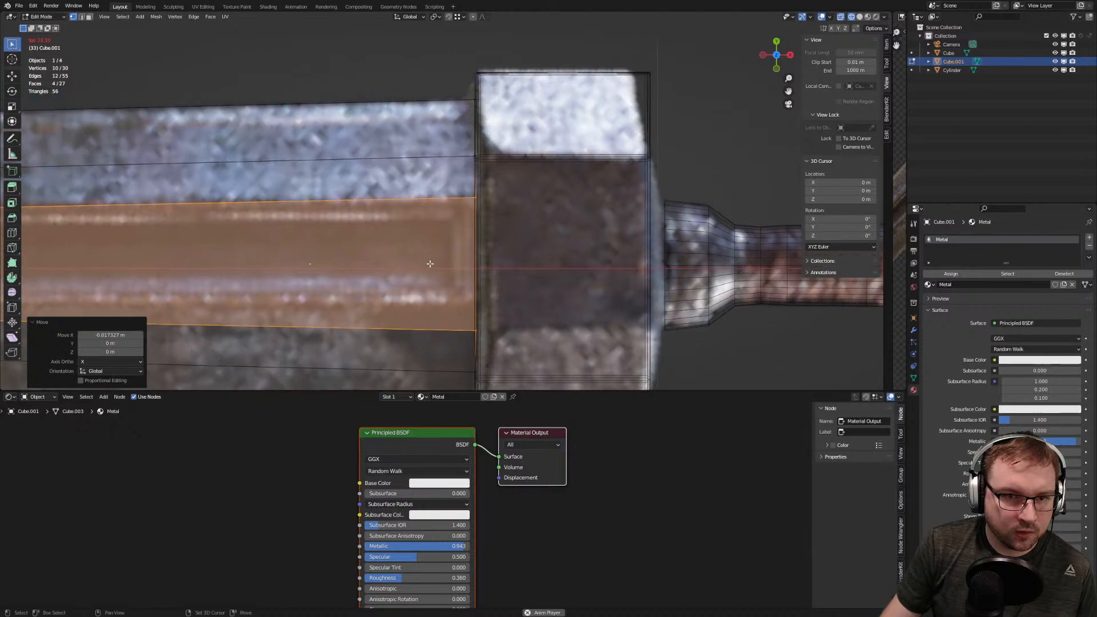
scroll(419, 266, "down", 5)
middle_click_drag(98, 235, 55, 257, "shift")
scroll(379, 299, "up", 4)
scroll(380, 304, "up", 2)
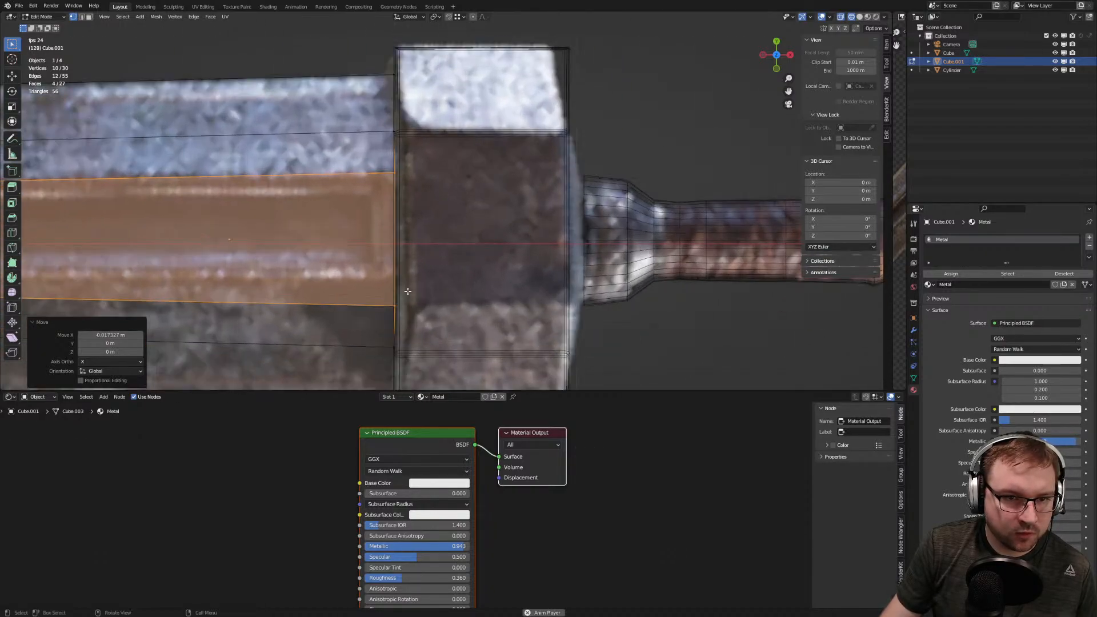
key("g")
key("y")
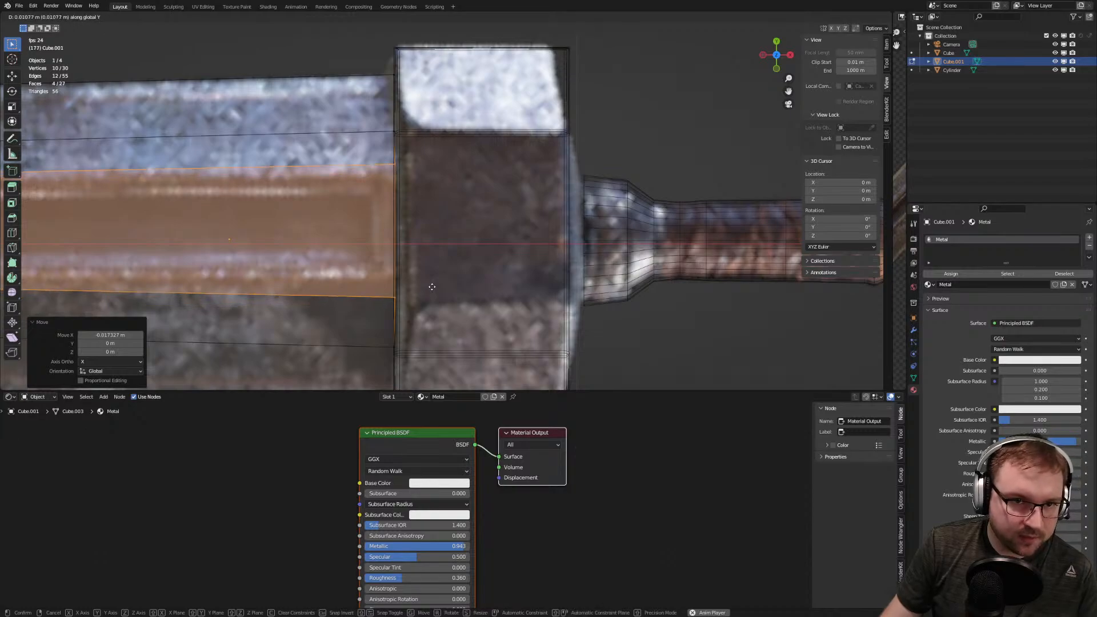
Try to fit the fuller faces to the reference by shifting them along Y about 0.017 m and 0.0016 m and scaling them to 0.775 along Y
left_click(433, 281)
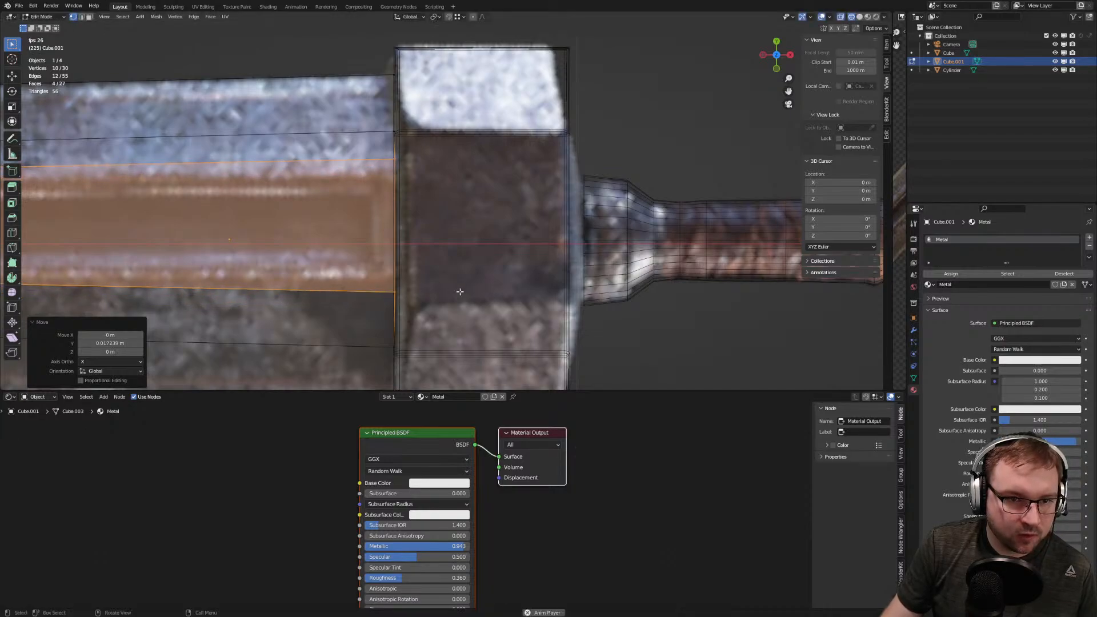
key("s")
key("y")
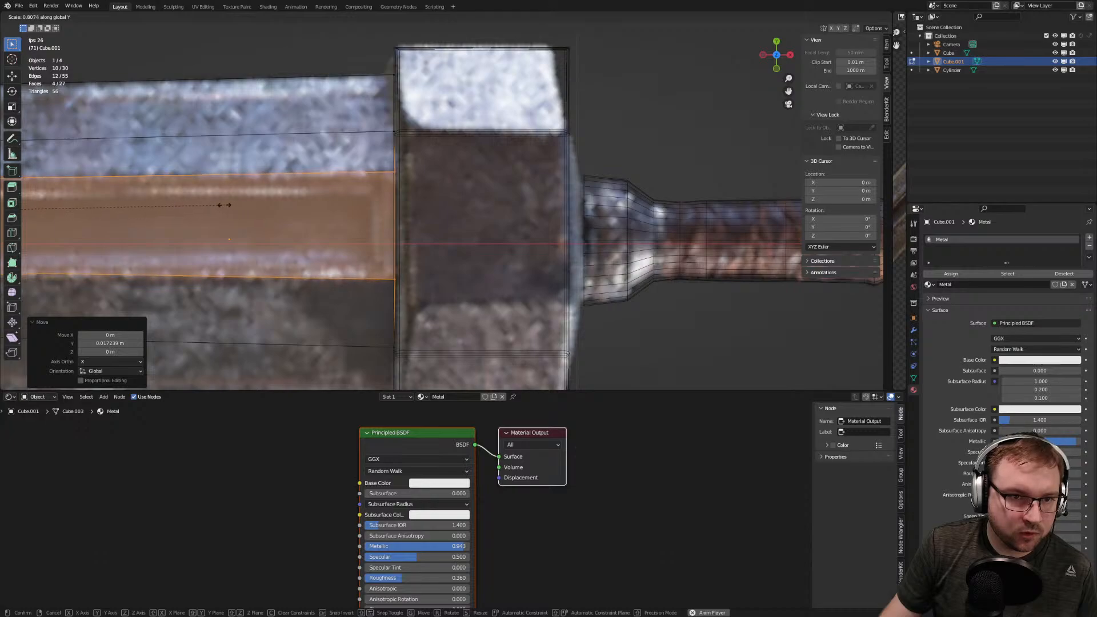
left_click(186, 197)
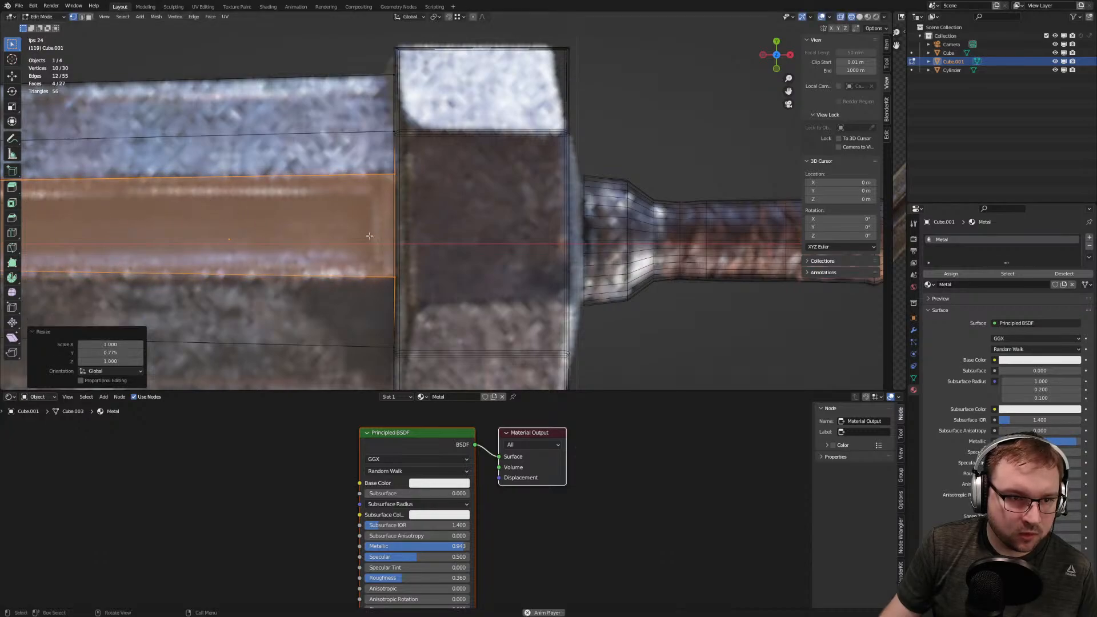
key("g")
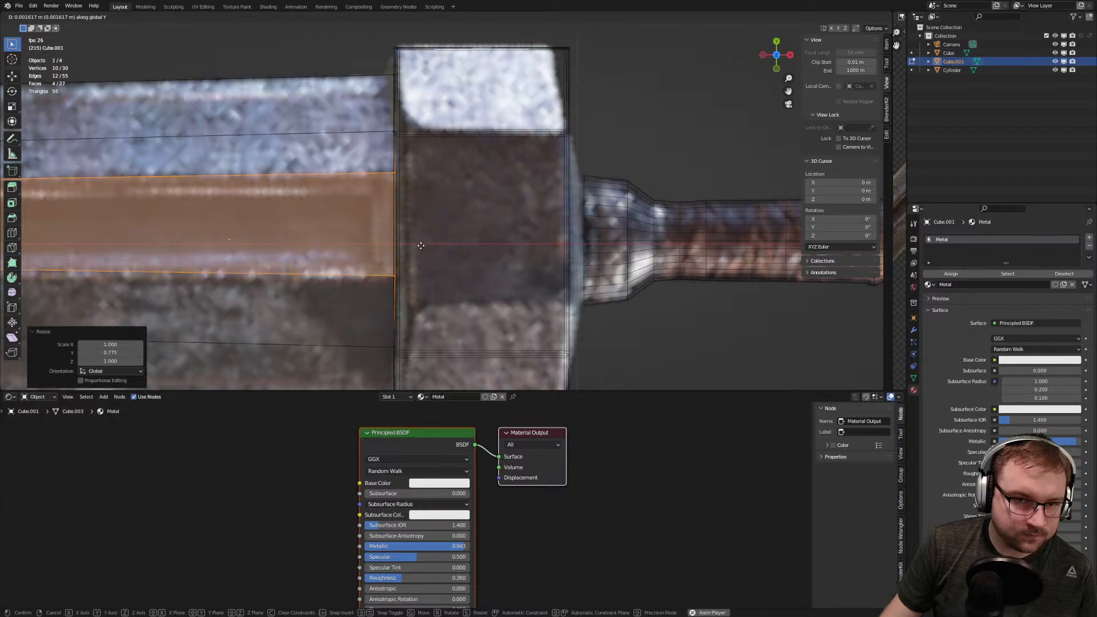
left_click(422, 246)
scroll(285, 249, "down", 6)
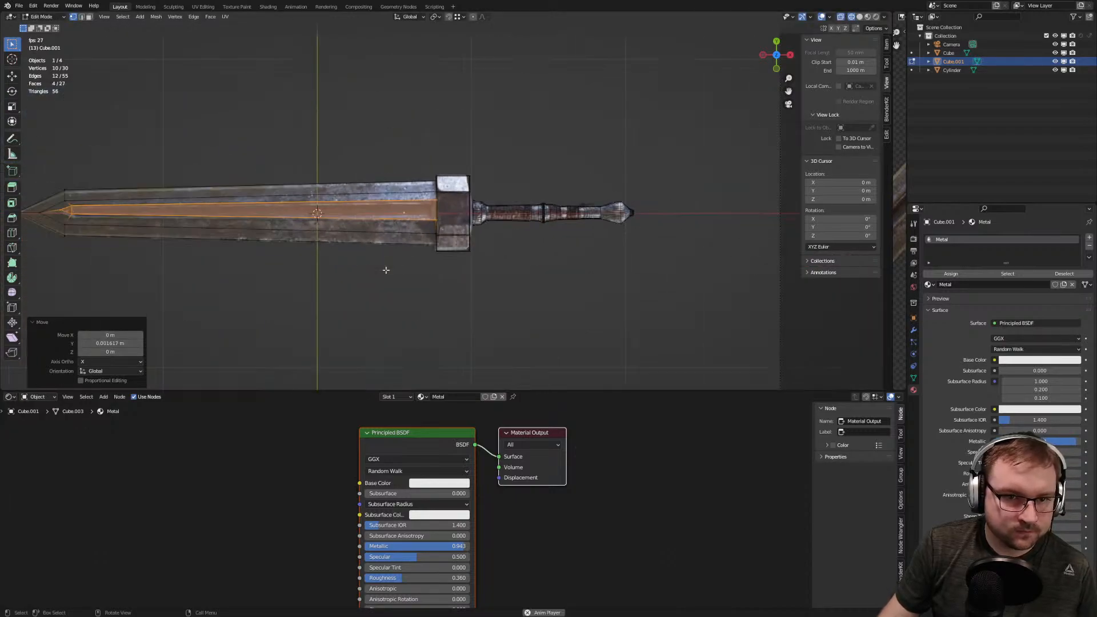
middle_click_drag(242, 252, 523, 274, "shift")
scroll(285, 286, "up", 5)
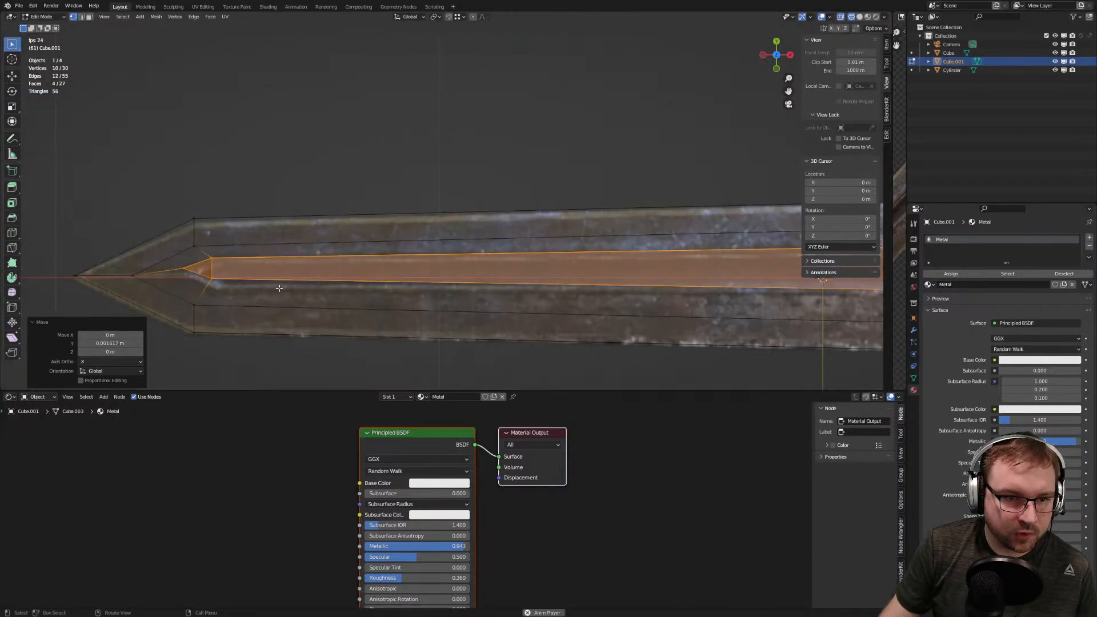
Undo the last Y moves and the Y scaling of the fuller faces
key("ctrl+z")
key("ctrl+z")
key("ctrl+z")
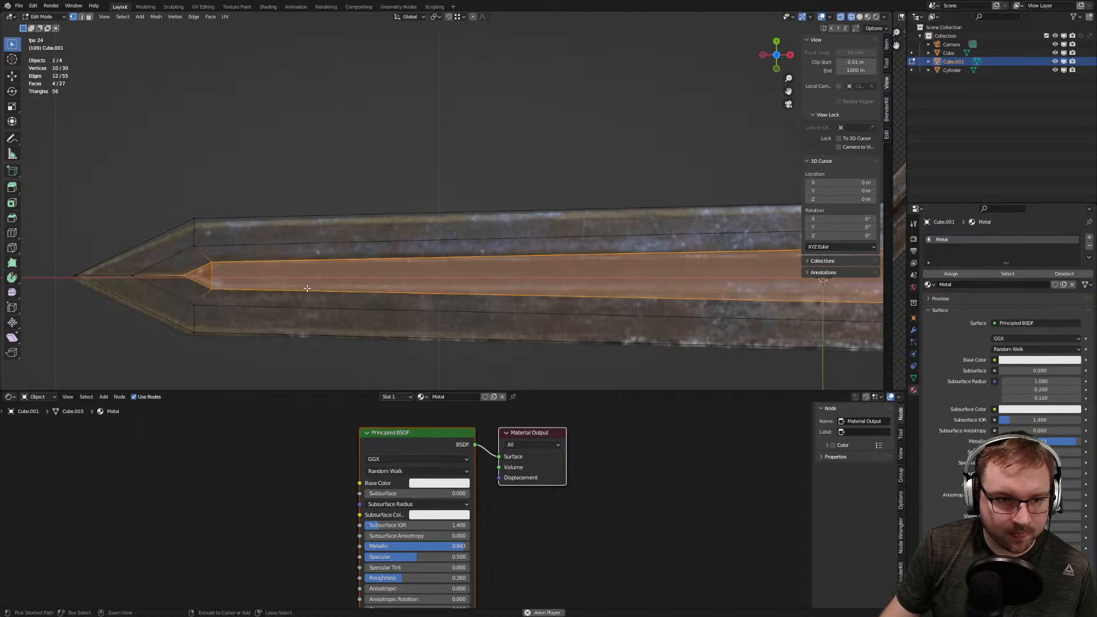
Select the vertices at the fuller's pointed end and move them about 0.009 m along X to match the reference
scroll(516, 304, "down", 3)
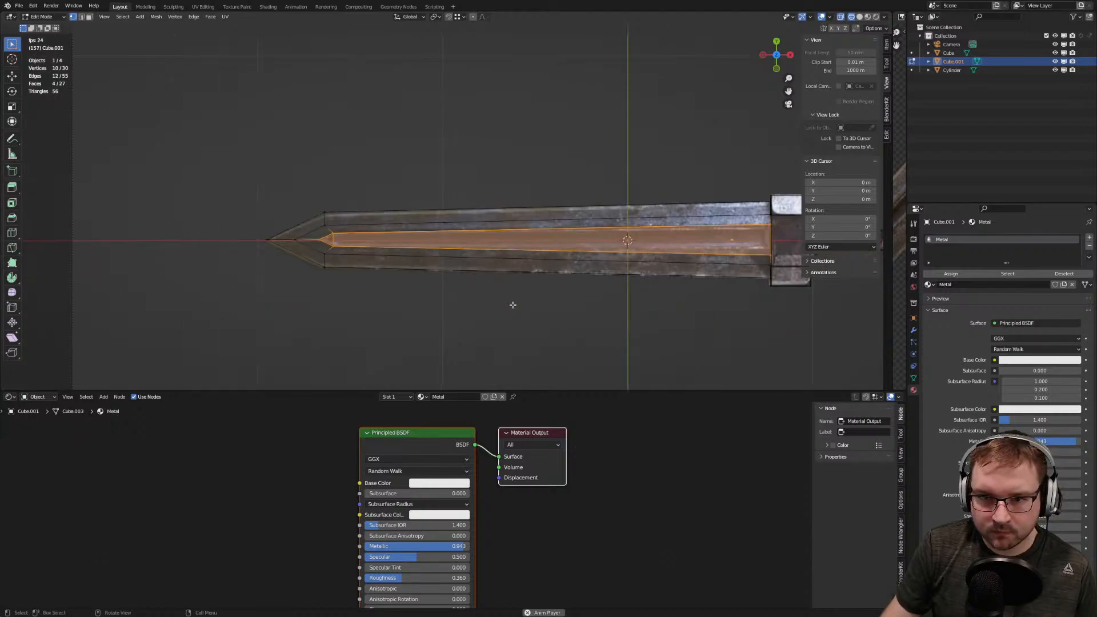
scroll(540, 300, "up", 2)
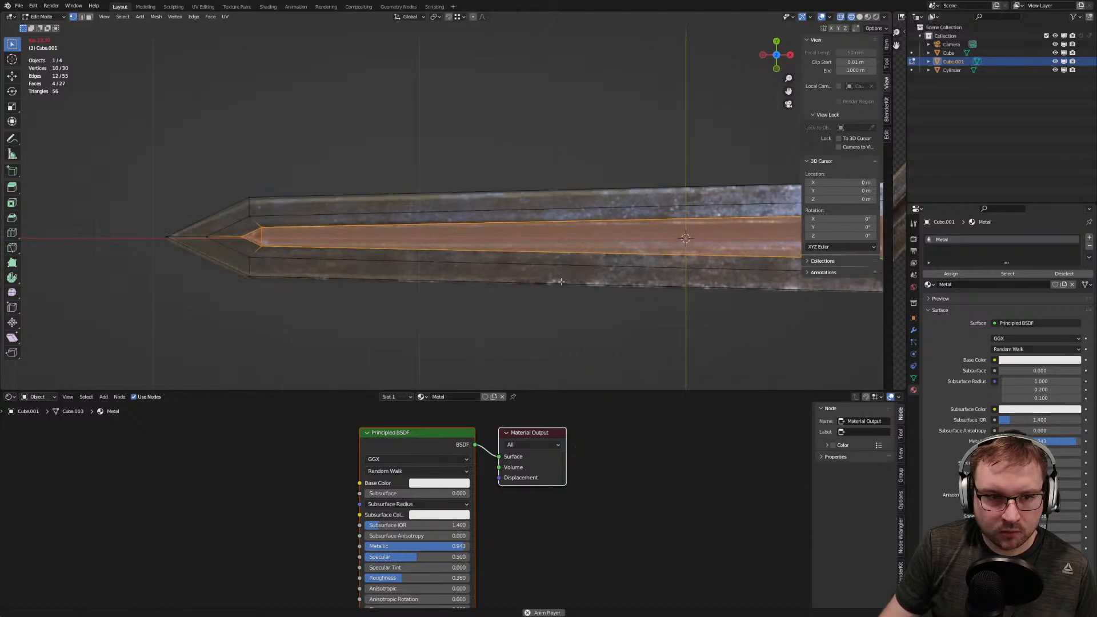
middle_click_drag(532, 281, 643, 282, "shift")
scroll(640, 281, "up", 5)
middle_click_drag(303, 269, 514, 270, "shift")
scroll(372, 297, "up", 2)
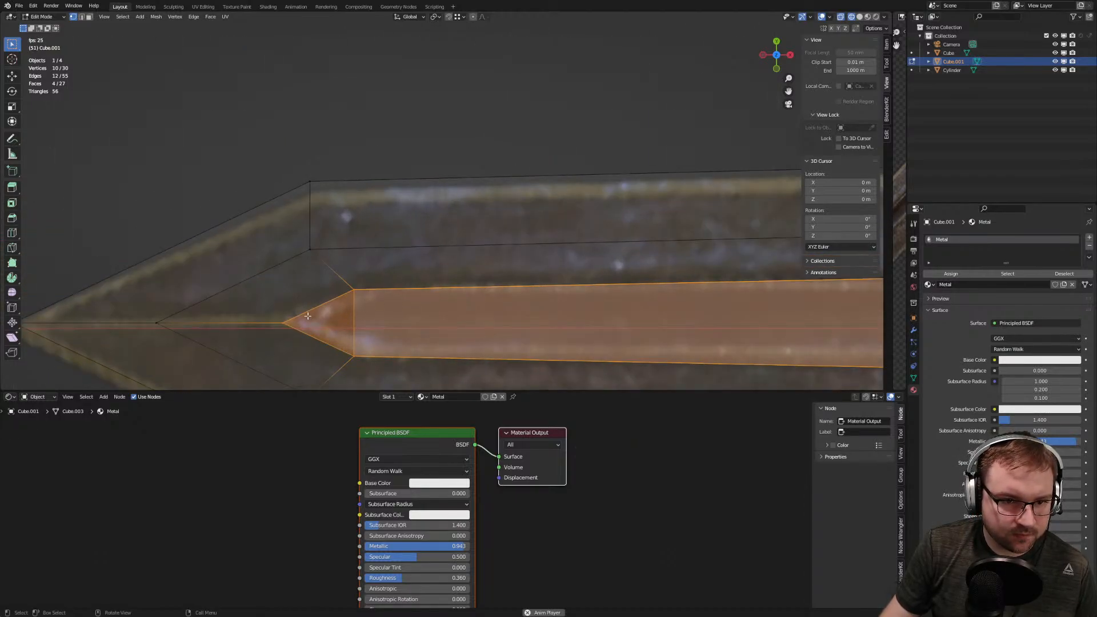
left_click_drag(251, 277, 425, 351)
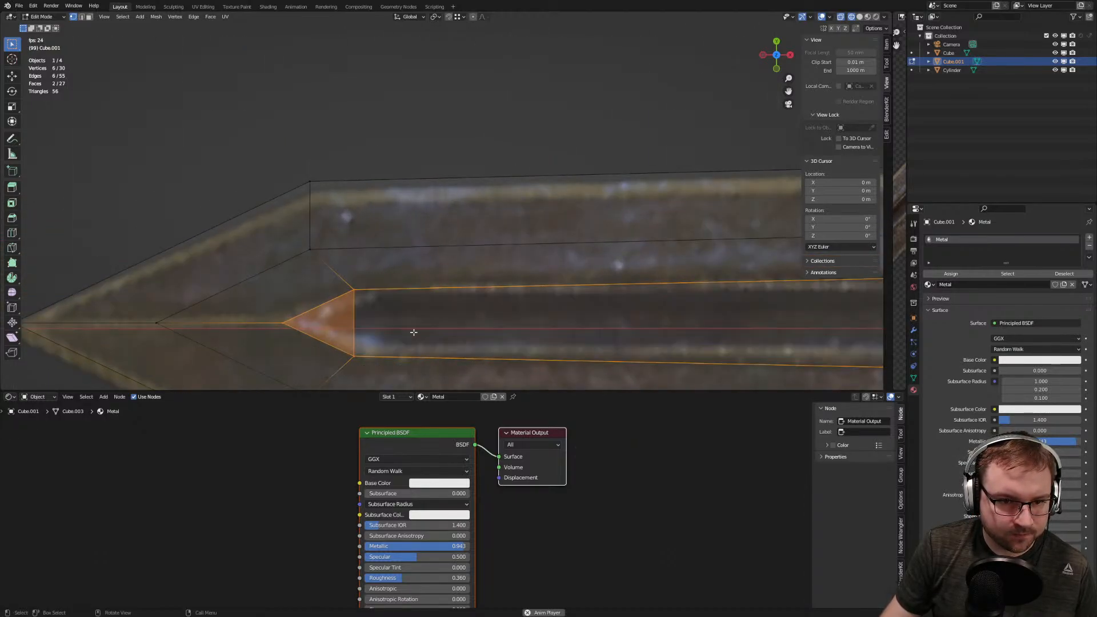
key("g")
key("x")
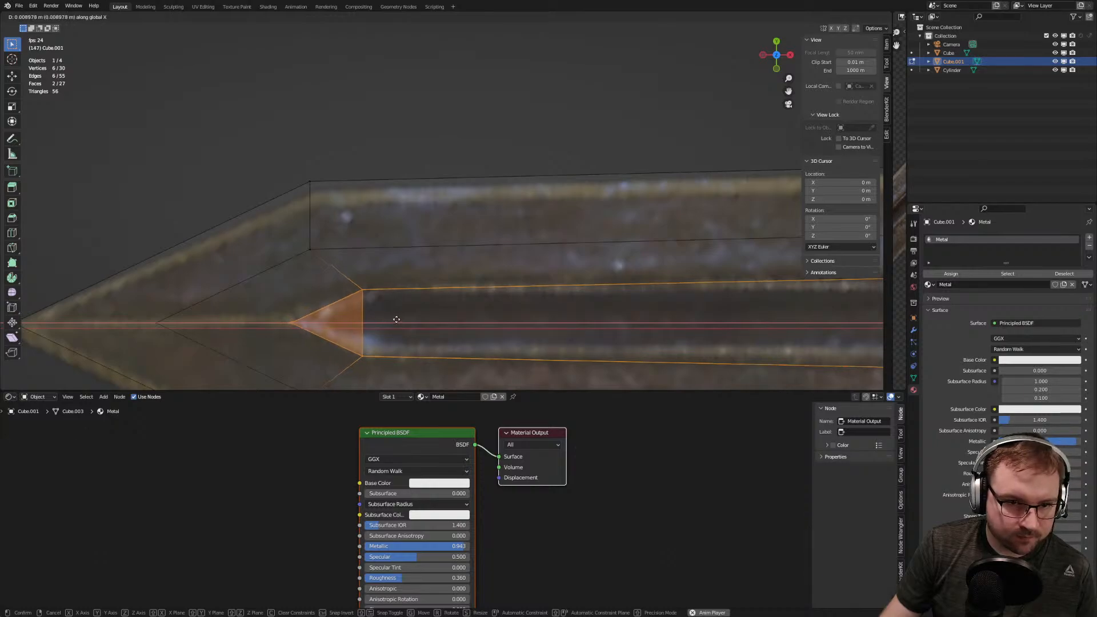
left_click(399, 320)
Select only the four fuller corner vertices at the guard end and move them about 0.018 m along Y in top view
scroll(399, 318, "down", 4)
middle_click_drag(794, 264, 274, 261, "shift")
middle_click_drag(799, 253, 542, 154, "shift")
key("alt+a")
scroll(451, 253, "up", 2)
scroll(544, 149, "up", 5)
middle_click_drag(657, 66, 409, 192, "shift")
scroll(444, 282, "up", 2)
left_click_drag(415, 174, 393, 229)
left_click_drag(463, 186, 475, 237)
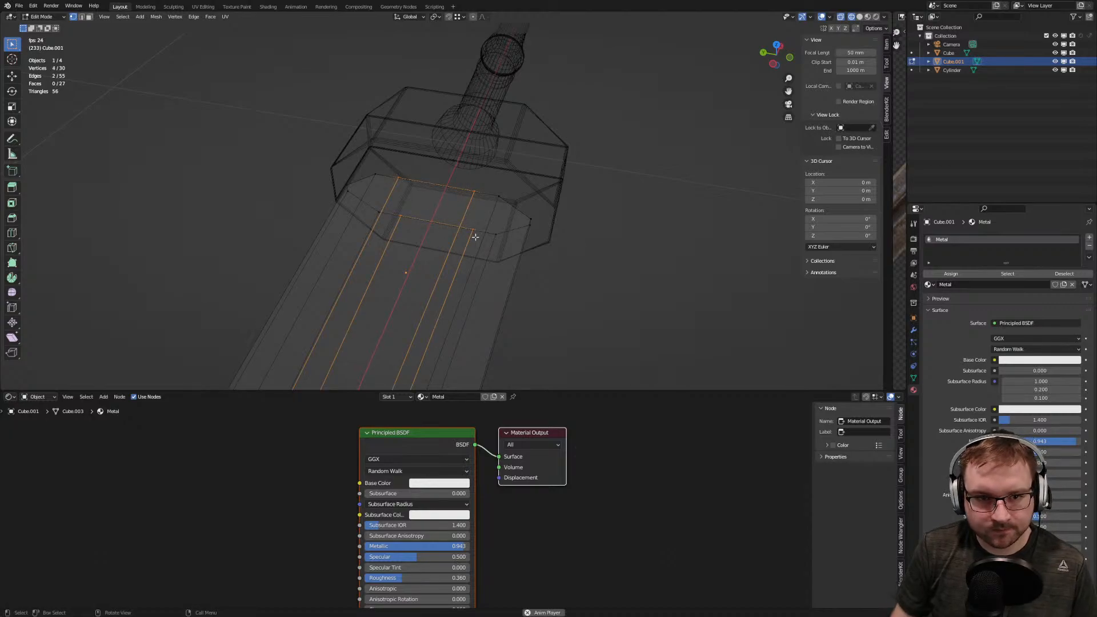
key("KP_7")
scroll(472, 271, "up", 1)
middle_click_drag(513, 304, 509, 256, "shift")
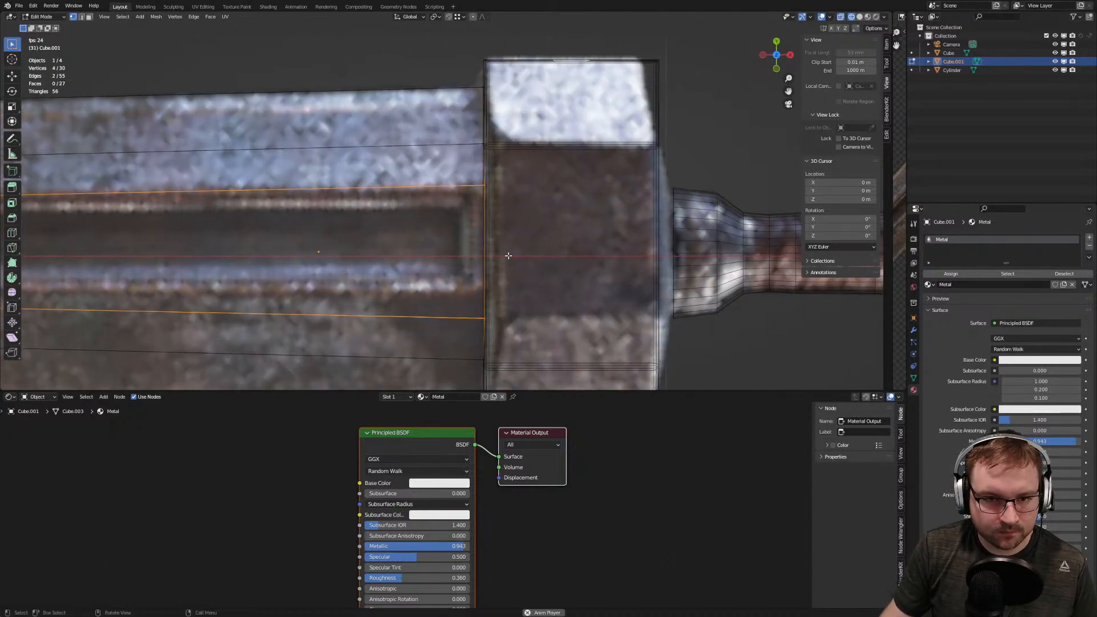
key("g")
key("y")
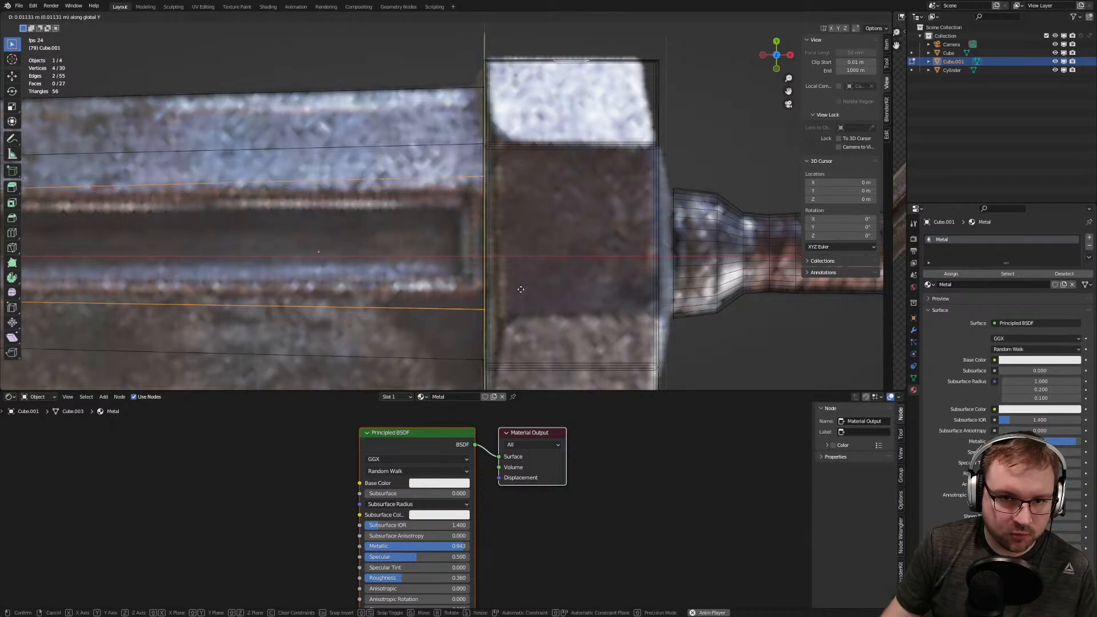
left_click(520, 286)
Scale the four guard-end fuller vertices to 0.755 along Y to match the groove width in the reference
key("s")
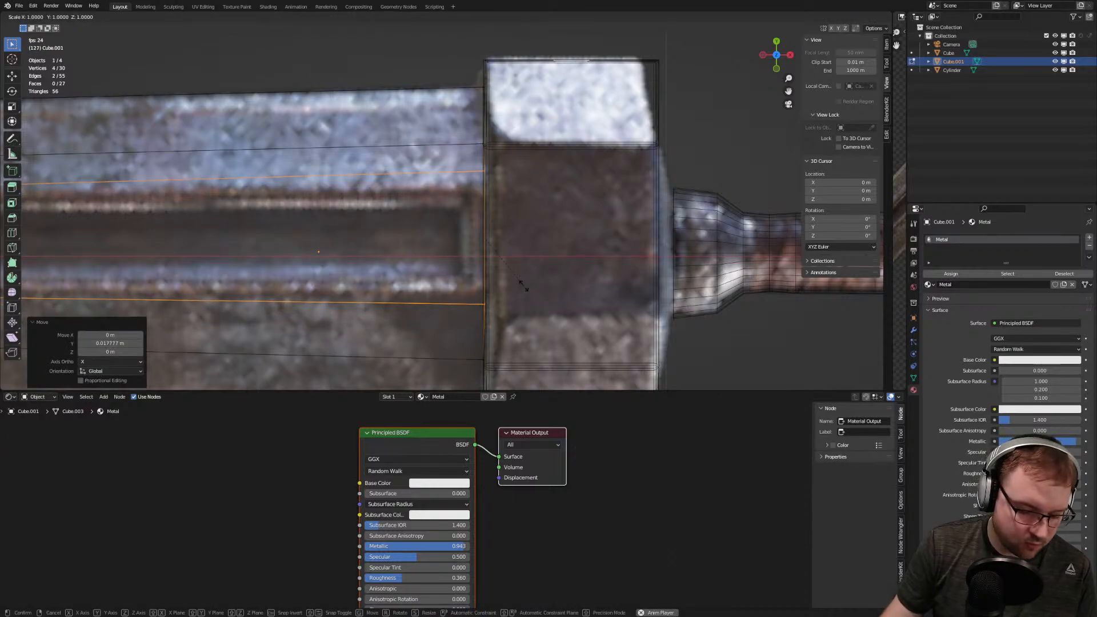
key("y")
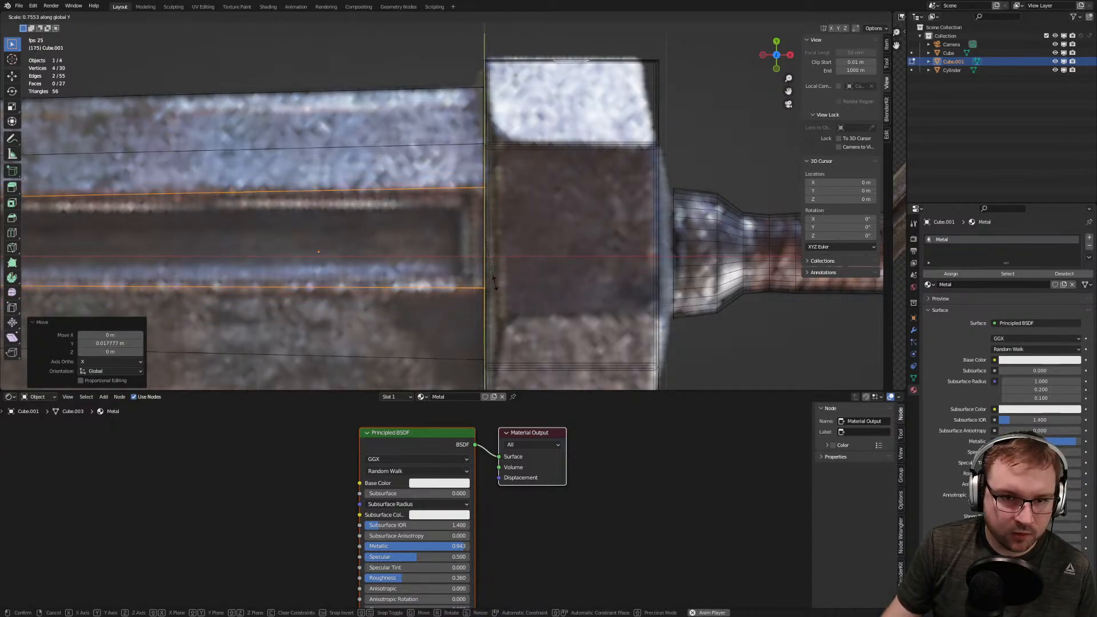
left_click(495, 282)
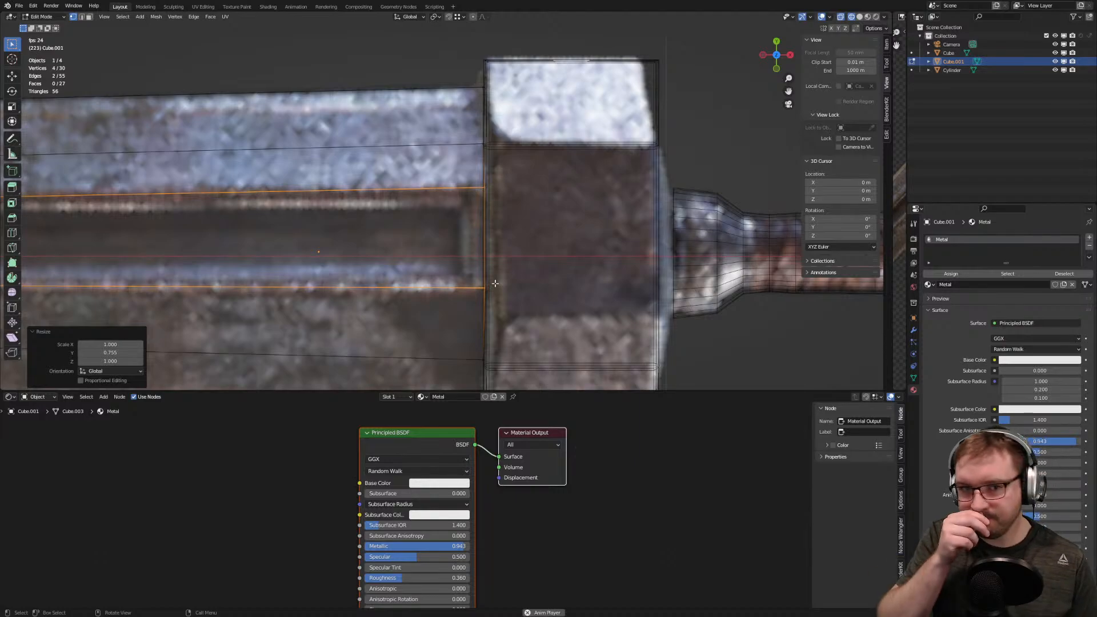
scroll(535, 248, "down", 3)
scroll(475, 199, "up", 4)
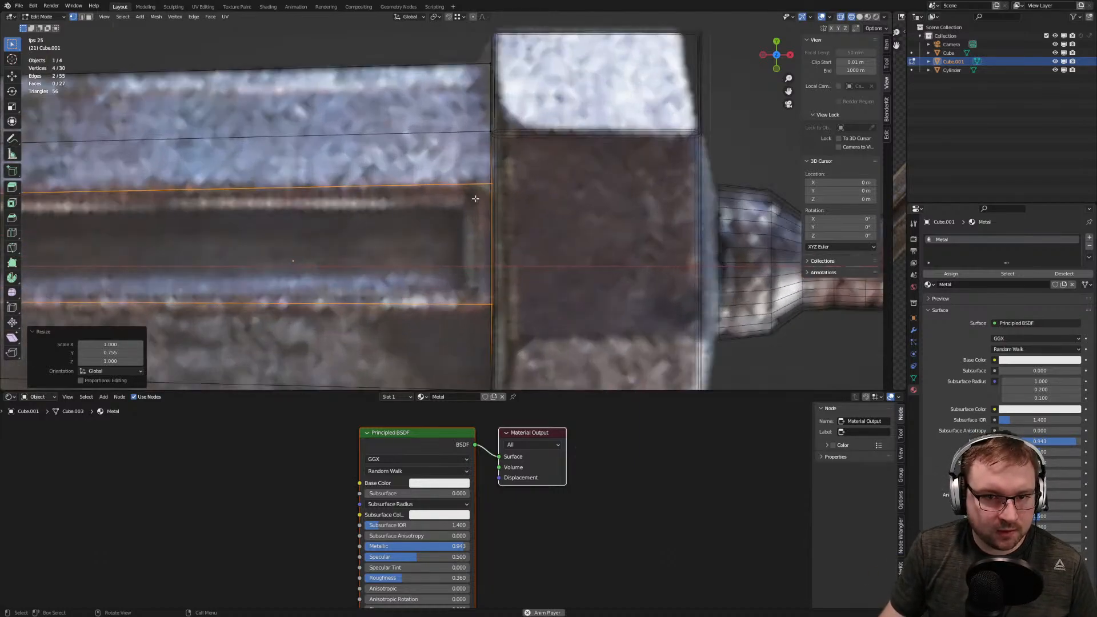
scroll(477, 226, "down", 6)
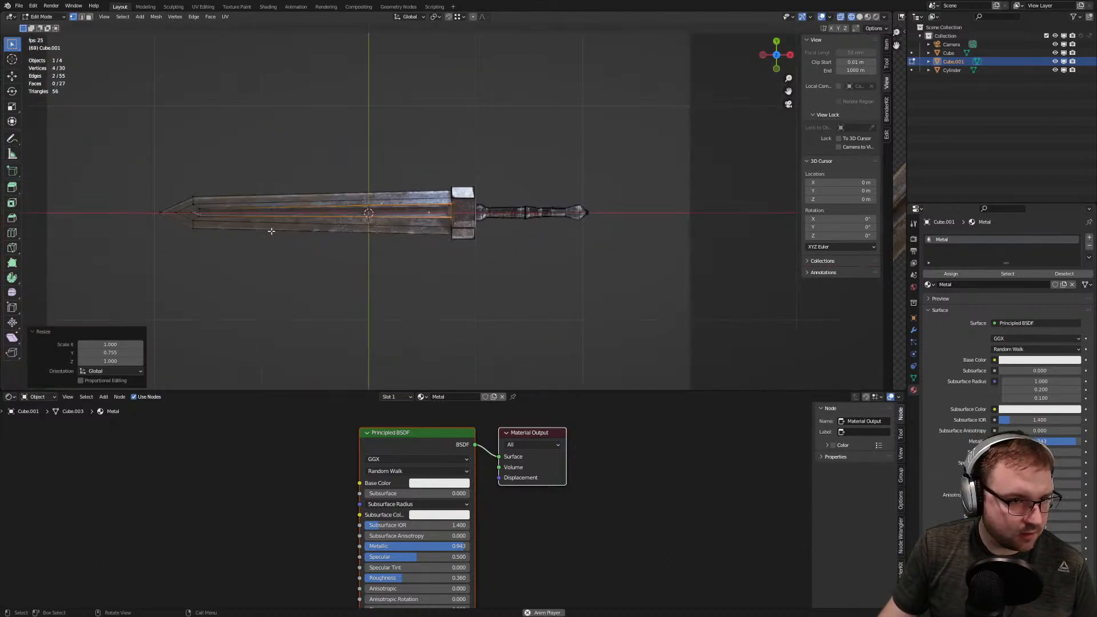
scroll(446, 209, "up", 10)
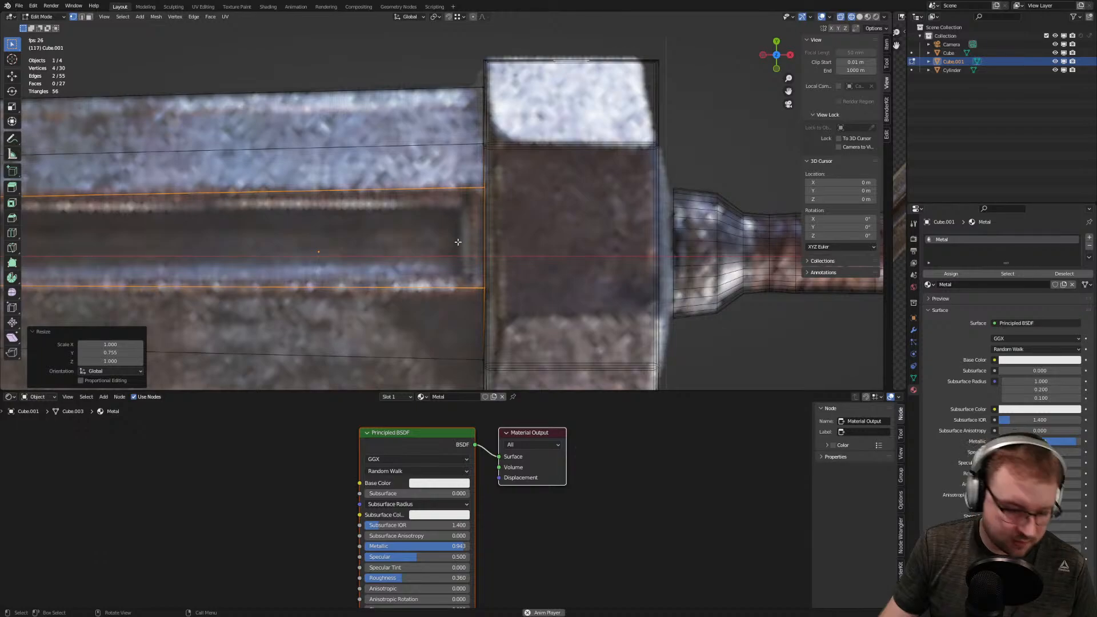
Add one loop cut across the blade and slide it close to the guard, with a factor of about 0.98
key("ctrl+r")
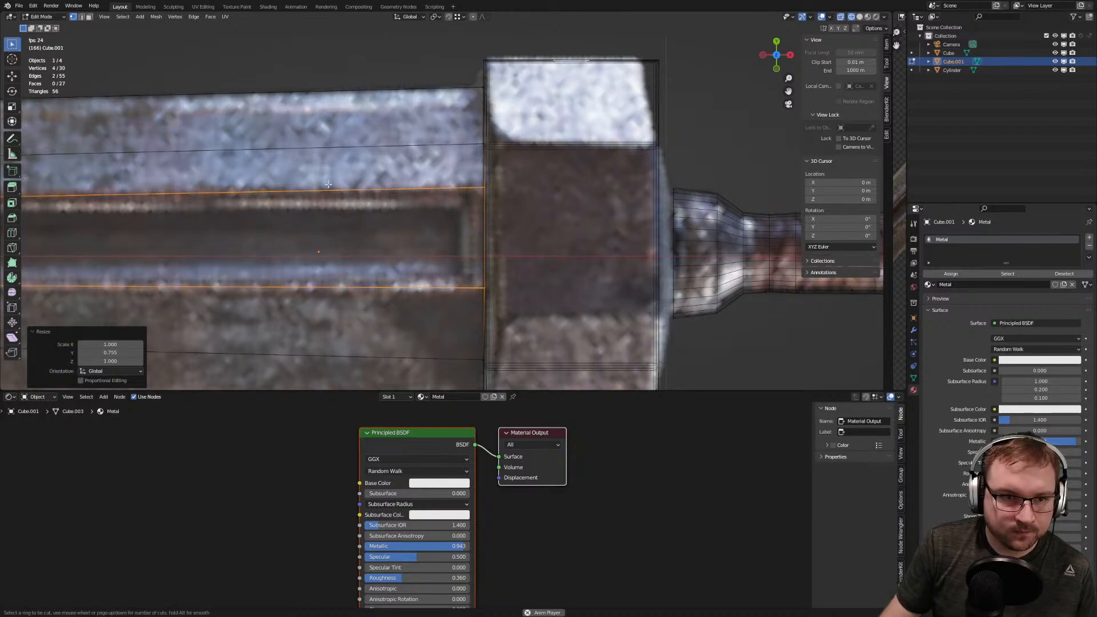
key("Escape")
scroll(323, 197, "down", 7)
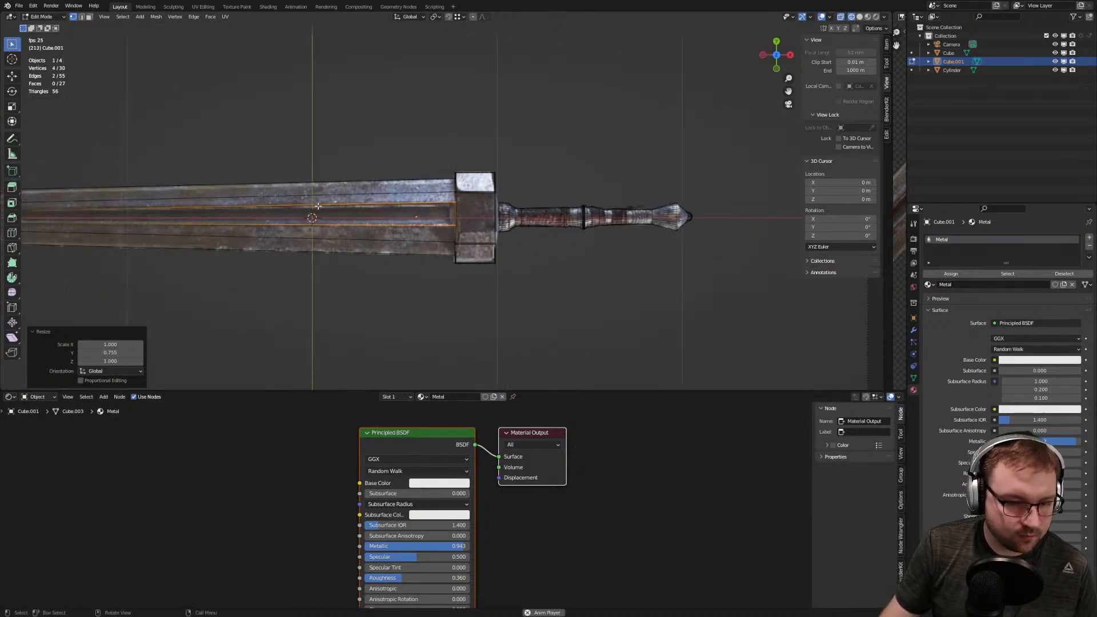
key("ctrl+r")
left_click(317, 206)
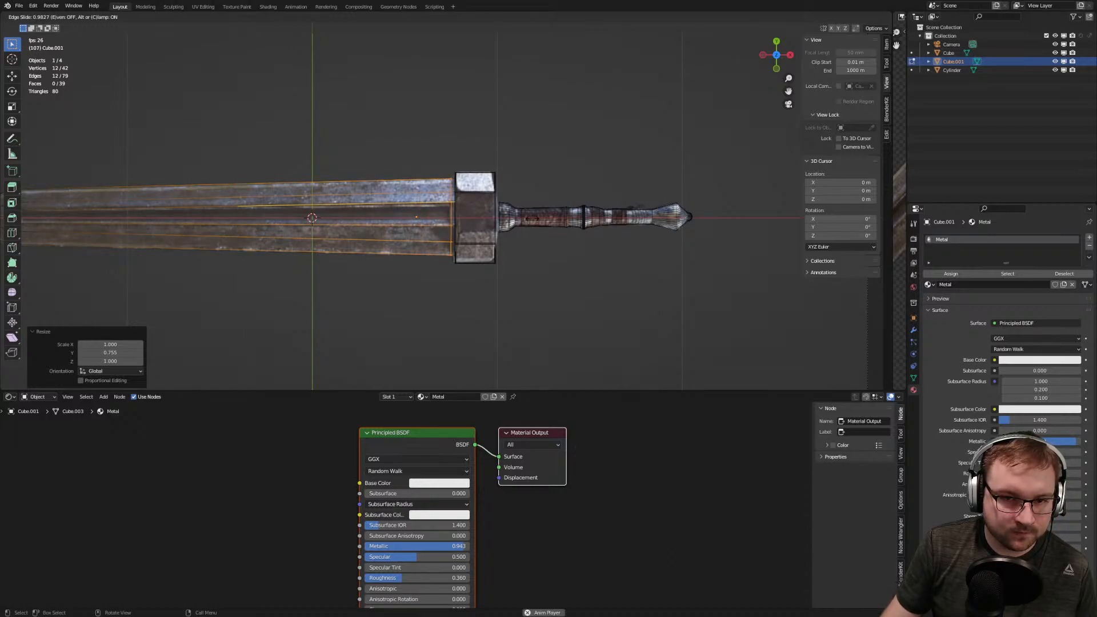
left_click(531, 219)
Examine the blade mesh from tip to guard against the reference image
scroll(360, 237, "down", 4)
middle_click_drag(297, 237, 465, 242, "shift")
scroll(461, 249, "up", 4)
scroll(460, 250, "up", 5)
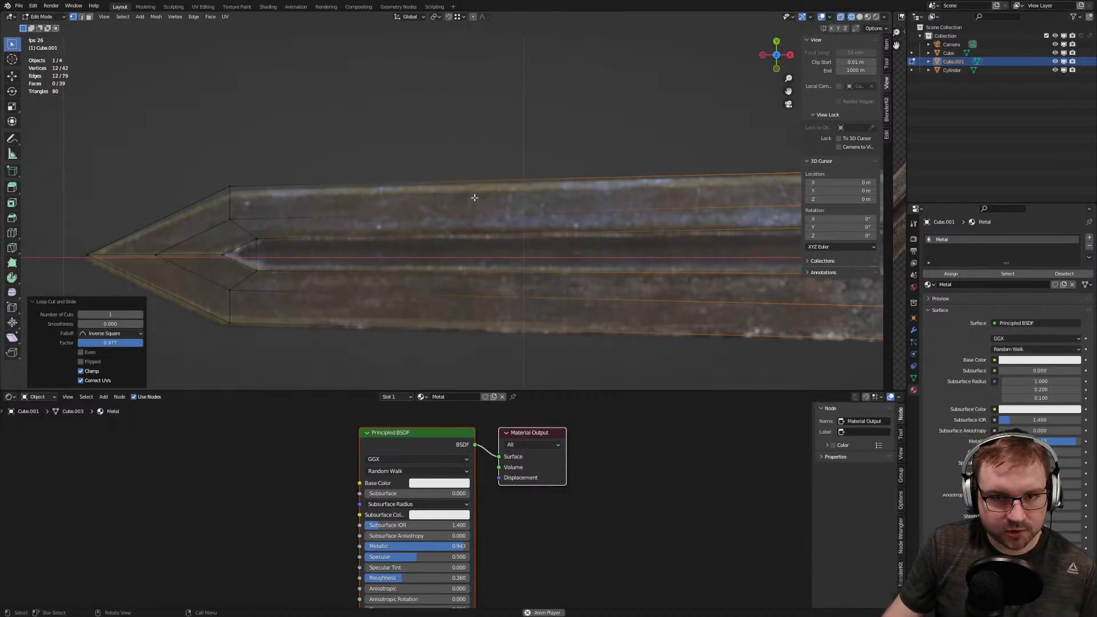
scroll(491, 234, "down", 2)
scroll(525, 244, "up", 1)
scroll(529, 245, "down", 4)
scroll(675, 248, "down", 1)
middle_click_drag(711, 249, 578, 256, "shift")
scroll(580, 257, "up", 4)
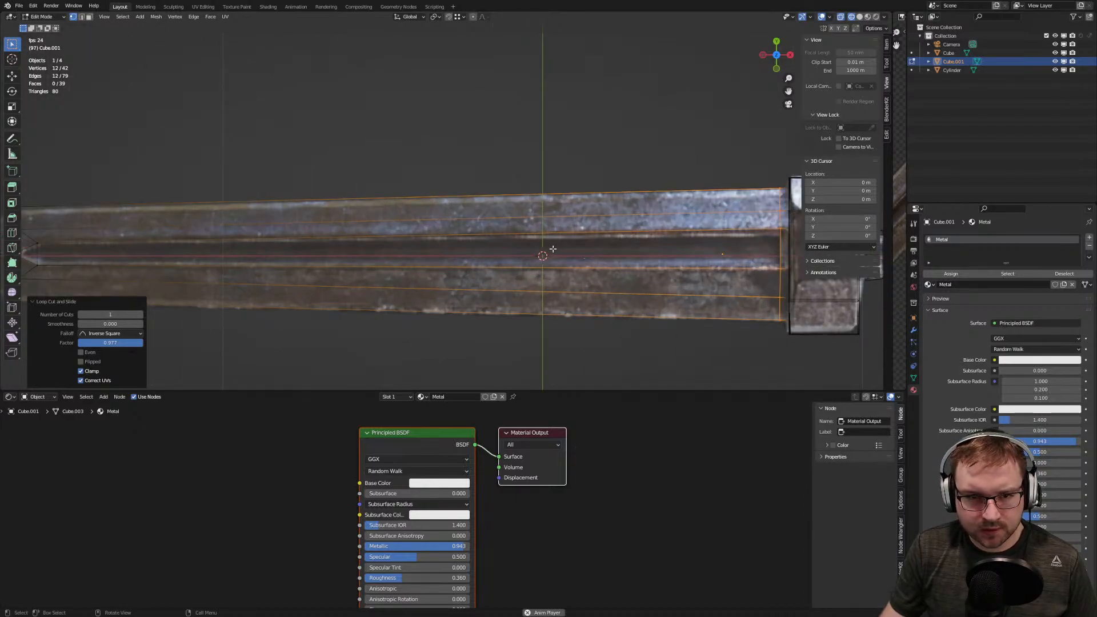
In edge select mode, select the fuller's two long edges together with its short end edge near the guard
key("2")
left_click_drag(403, 232, 460, 275)
scroll(526, 270, "down", 3)
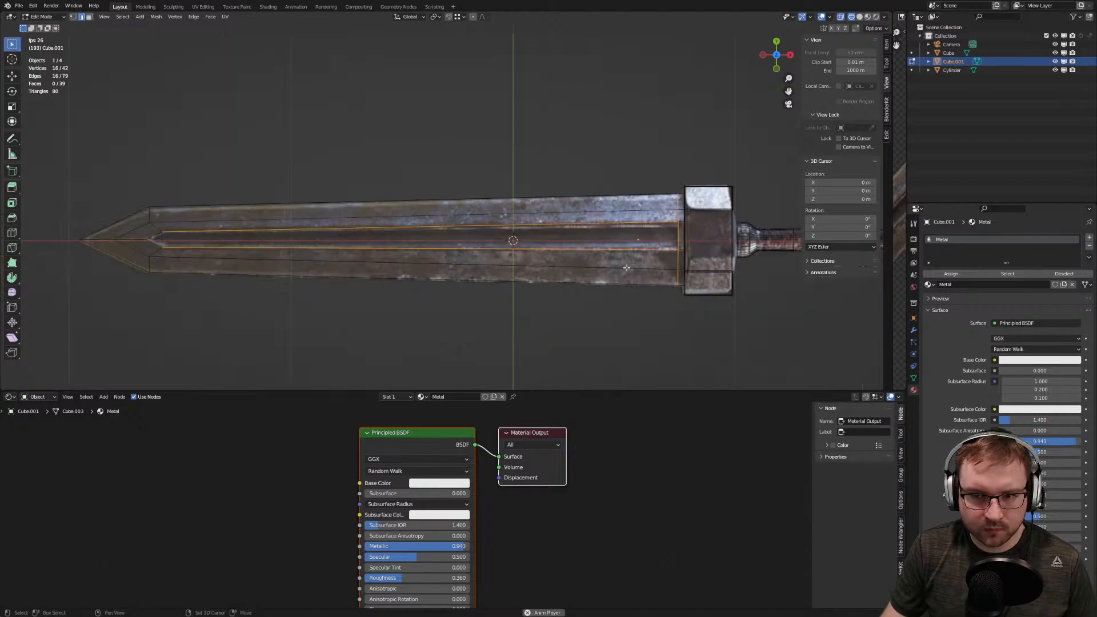
scroll(563, 272, "up", 6)
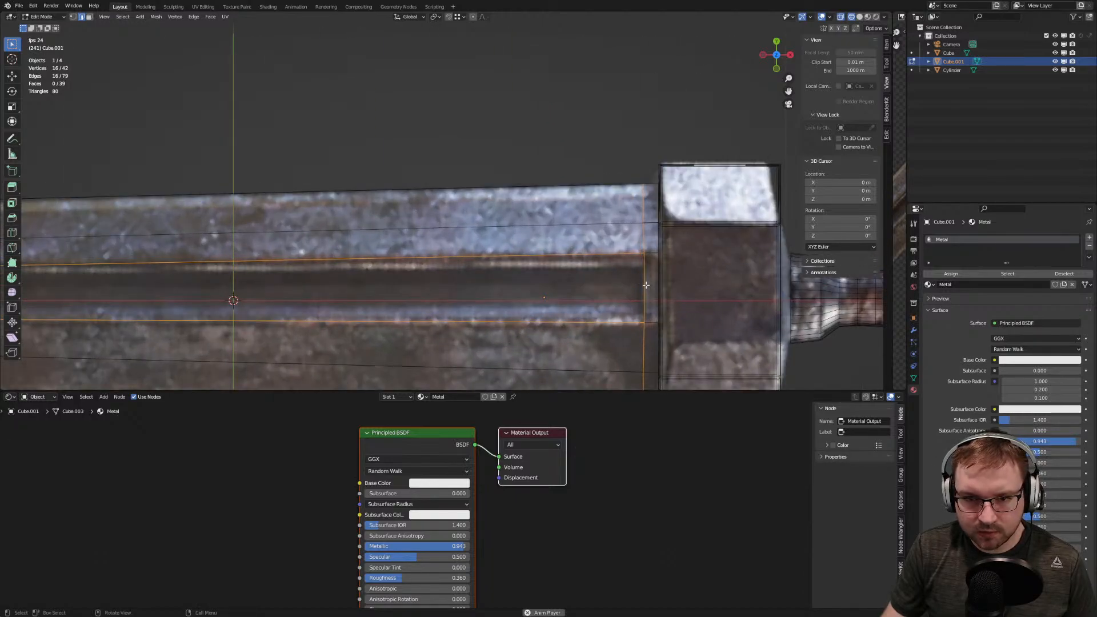
left_click(636, 280, "alt")
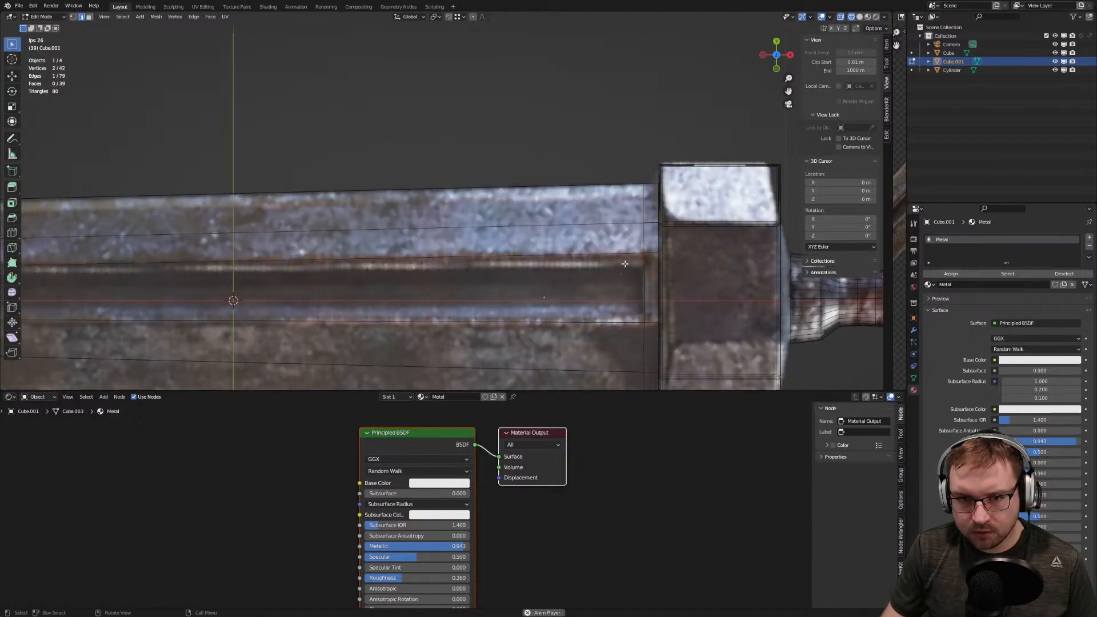
left_click(355, 308, "alt+shift")
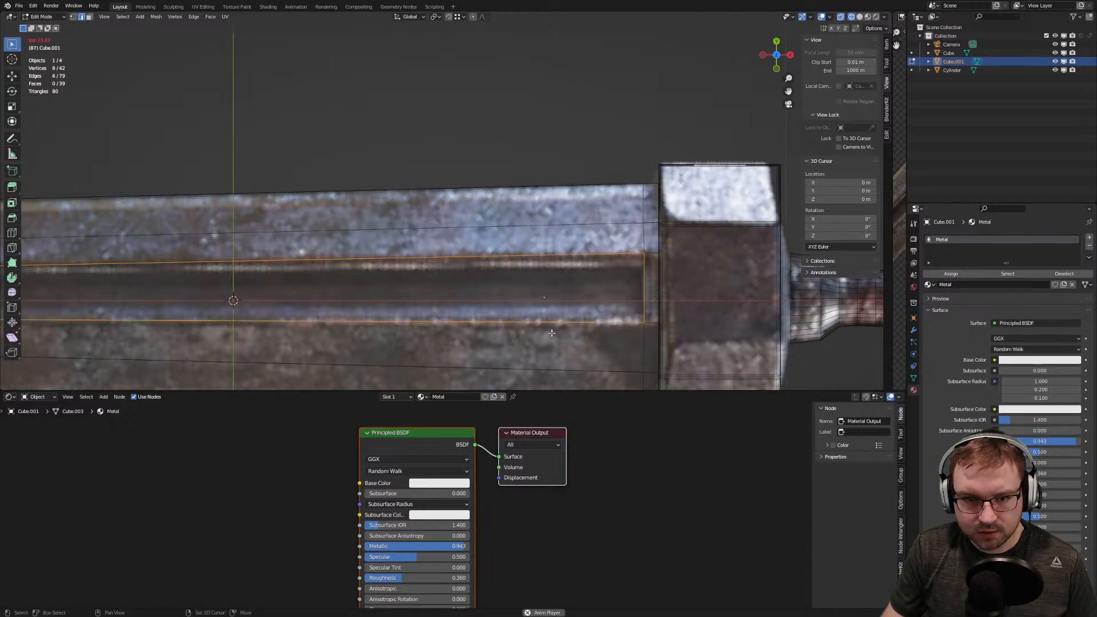
Add the edges at the fuller's pointed end and the adjoining centre ridge edge to the selection
scroll(355, 308, "down", 1)
middle_click_drag(108, 287, 586, 284, "shift")
middle_click_drag(368, 281, 555, 279, "shift")
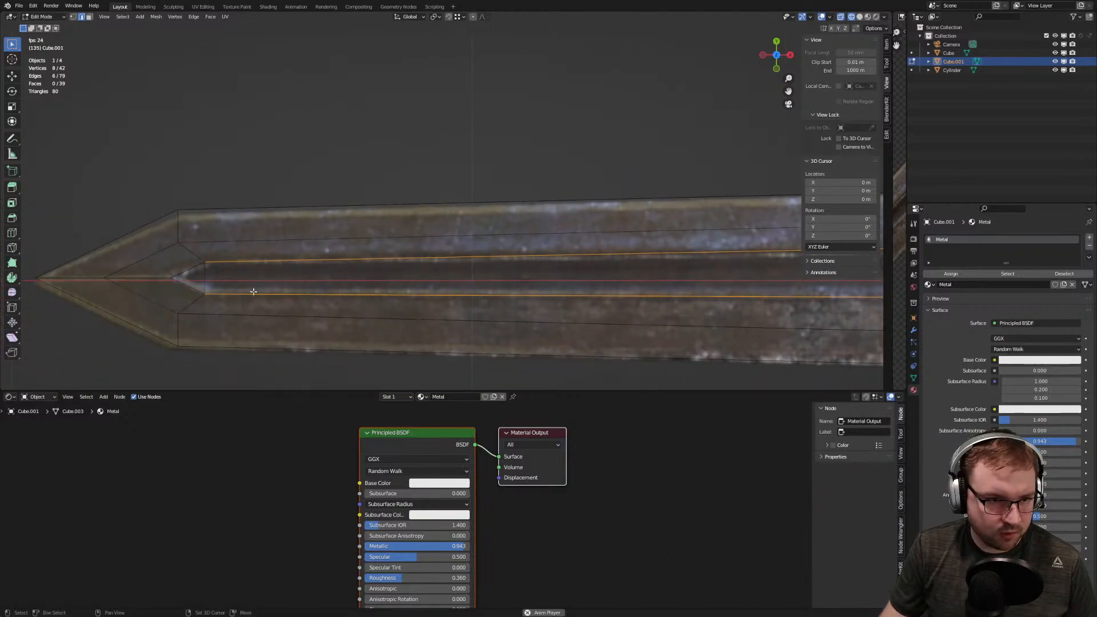
left_click(192, 290, "alt+shift")
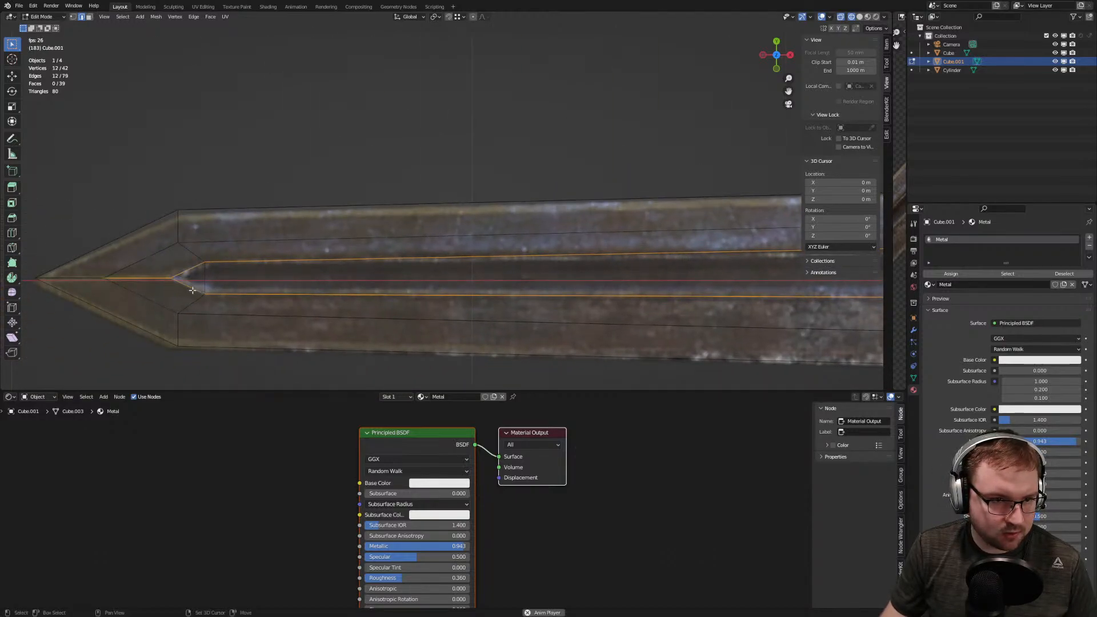
middle_click_drag(162, 292, 254, 289, "shift")
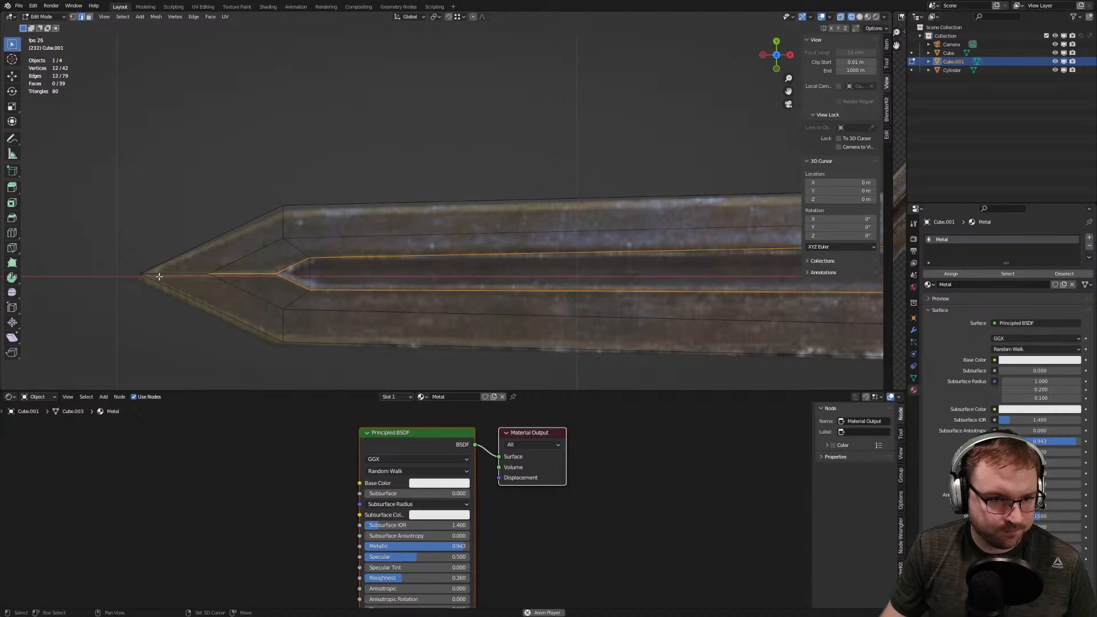
Add the blade's outer outline edges, around the tip and along both long sides, to the selection
left_click(192, 313, "alt+shift")
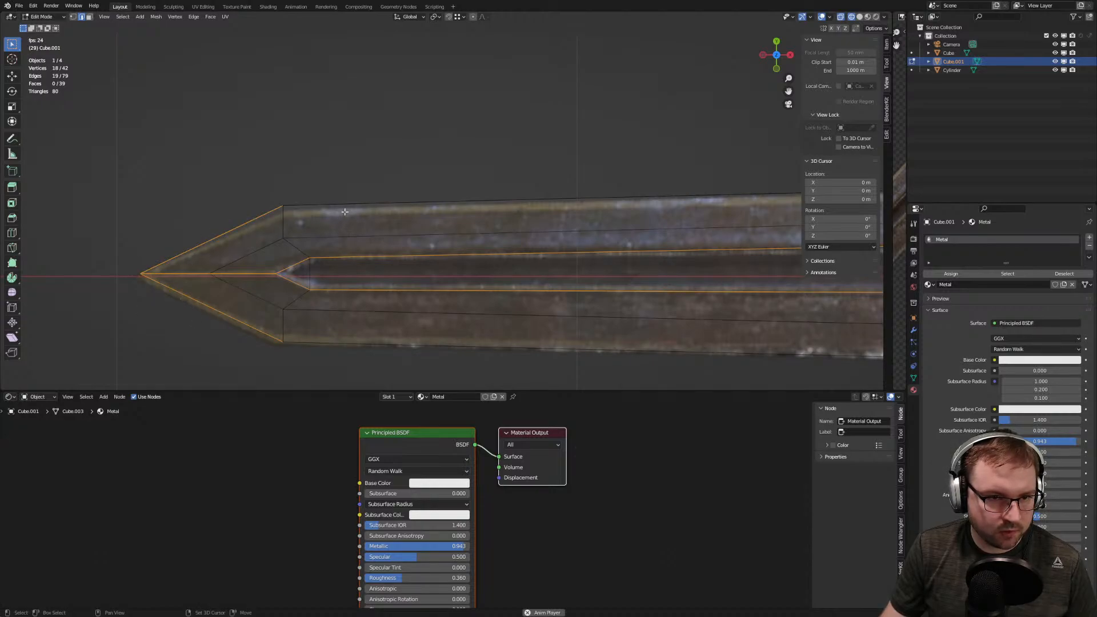
left_click(296, 204, "shift")
left_click(398, 365, "alt+shift")
scroll(446, 349, "down", 5)
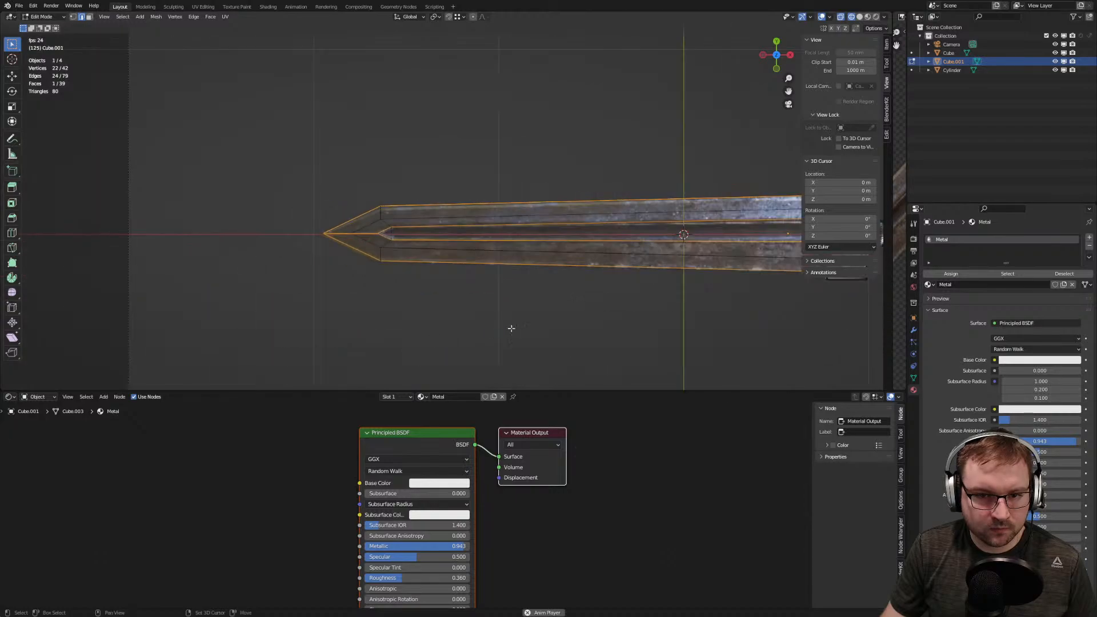
Add the short outline edges beside the guard, on both long sides of the blade, to the selection
middle_click_drag(771, 269, 526, 269, "shift")
scroll(523, 264, "up", 6)
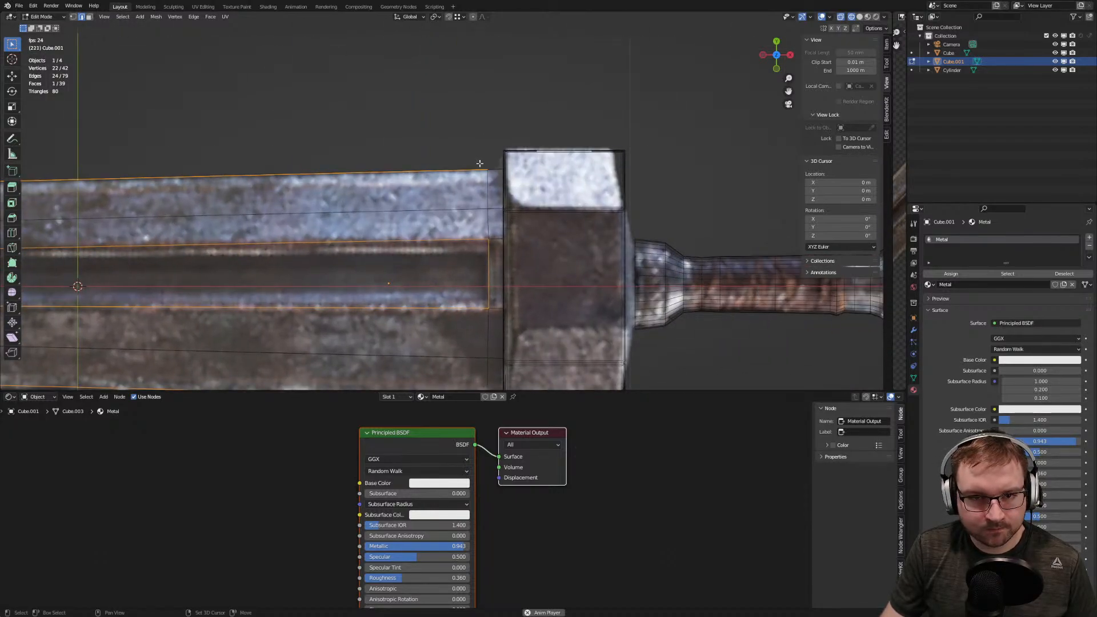
left_click_drag(480, 164, 507, 178, "shift")
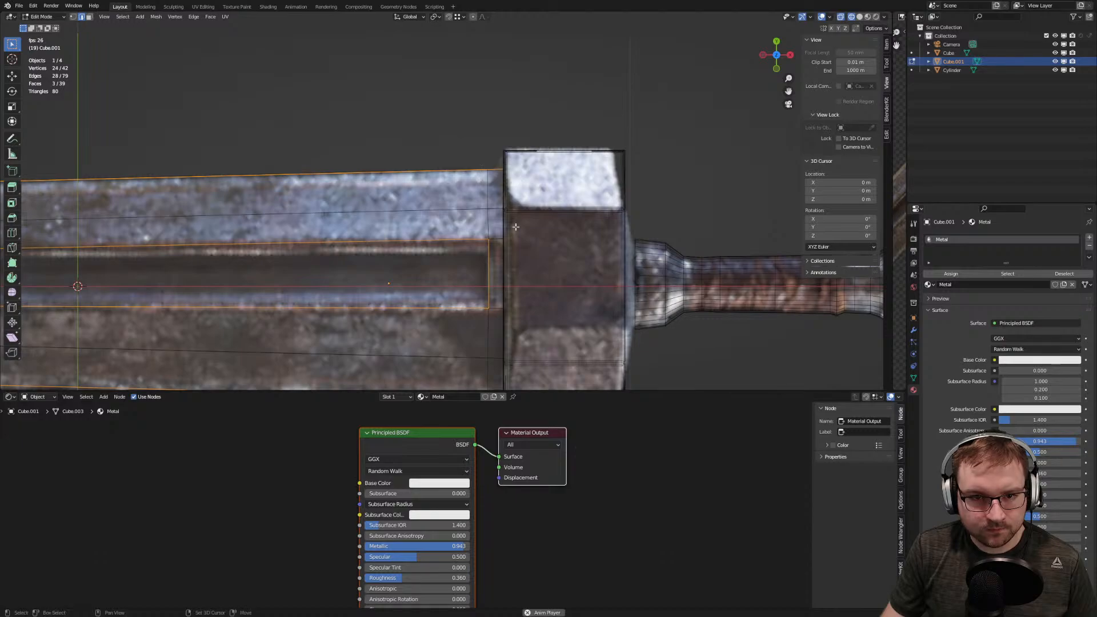
scroll(504, 272, "down", 1)
middle_click_drag(504, 272, 482, 159, "shift")
left_click_drag(455, 270, 485, 255, "shift")
Inspect the whole sword from several angles in material preview shading
middle_click_drag(414, 285, 523, 284)
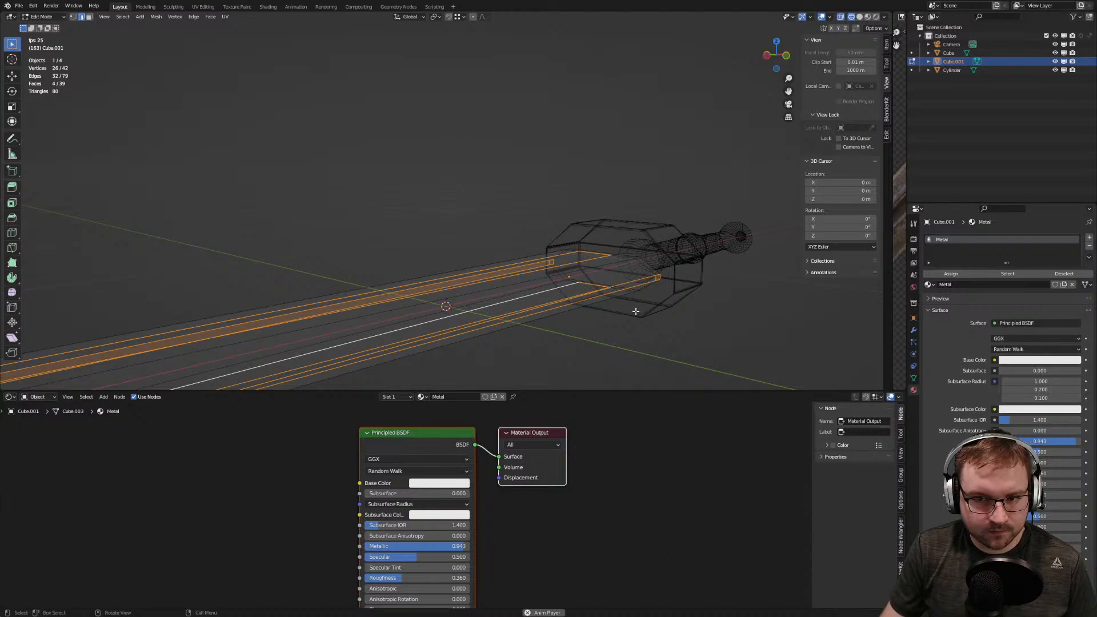
middle_click_drag(635, 311, 533, 220)
left_click(868, 17)
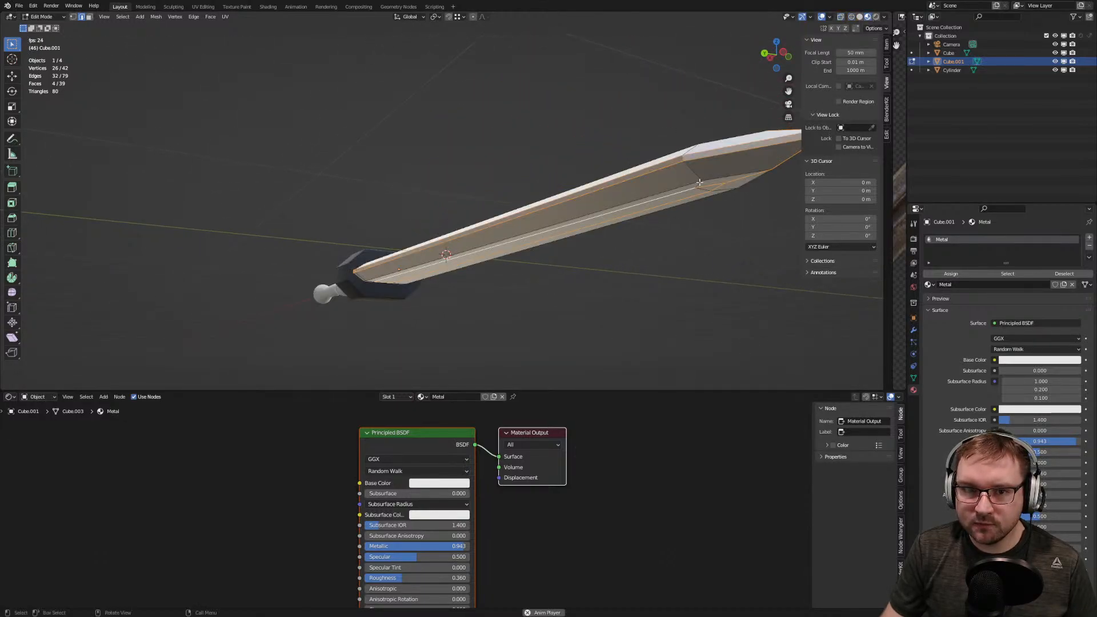
middle_click_drag(718, 172, 486, 200)
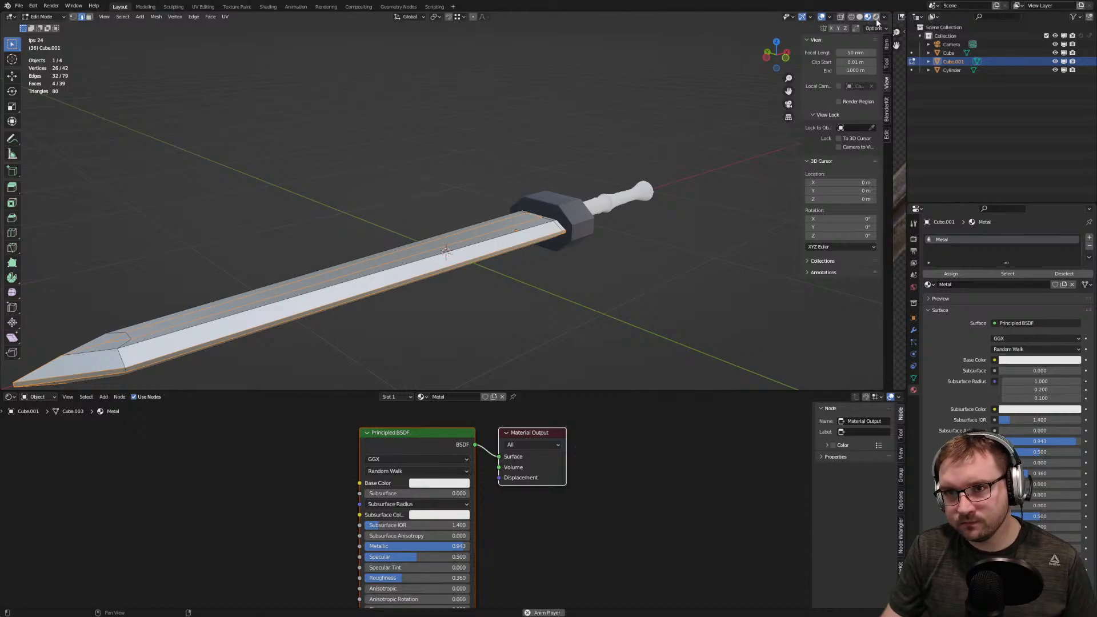
In face select mode and top view, select the fuller's long face together with the triangular face at its pointed end
key("KP_7")
key("3")
left_click(349, 174)
scroll(343, 178, "down", 3)
middle_click_drag(337, 182, 634, 197, "shift")
scroll(312, 221, "up", 2)
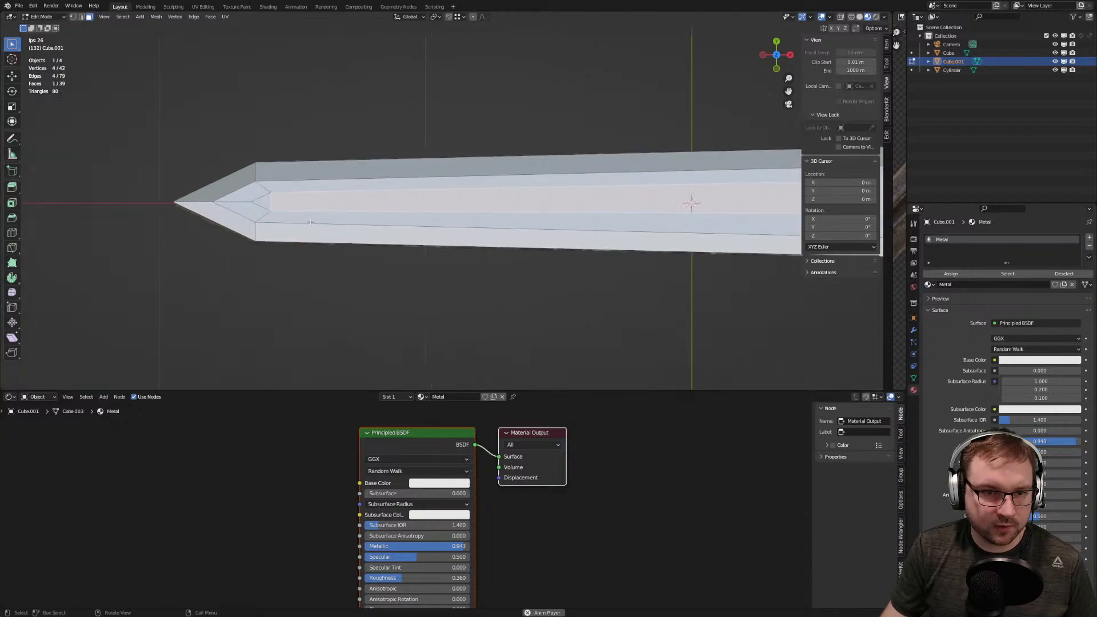
left_click(265, 202, "shift")
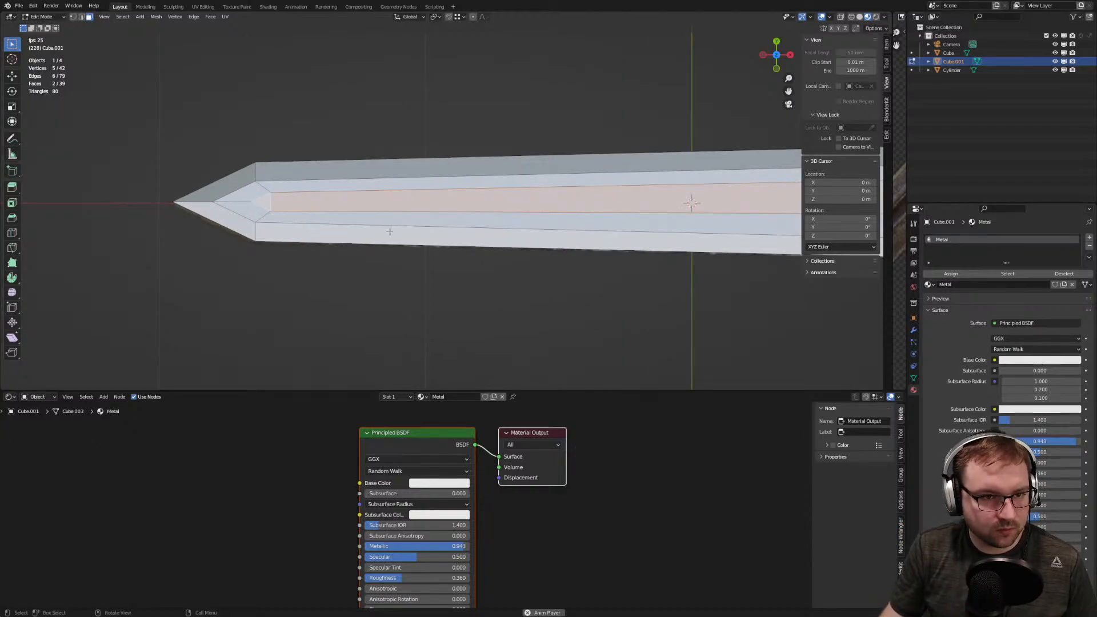
key("KP_0")
key("KP_0")
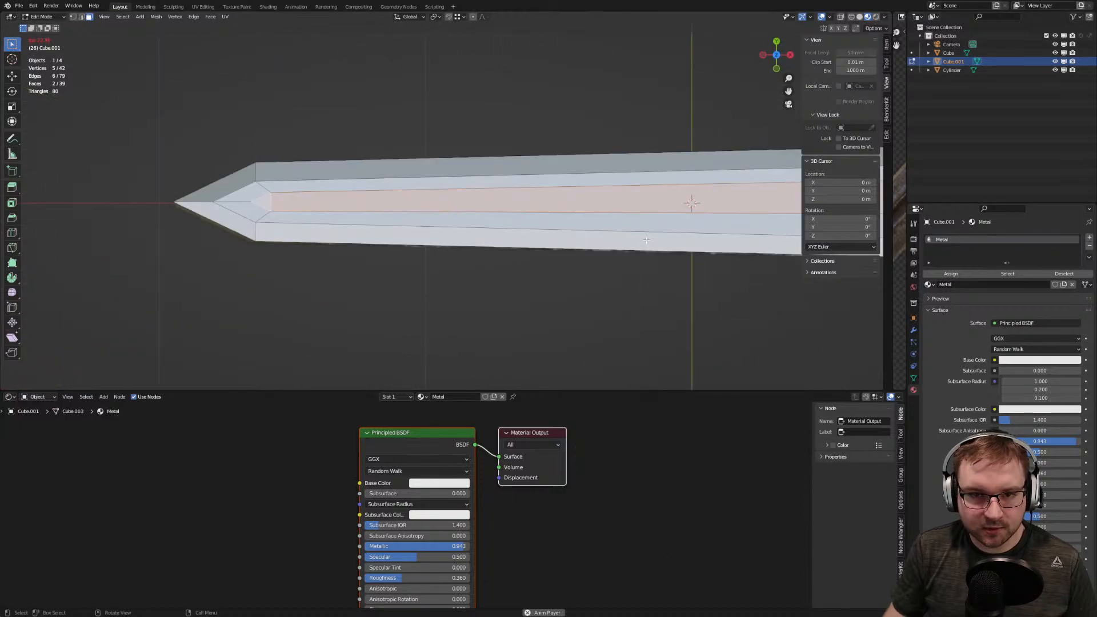
Switch the viewport to wireframe shading and view the selected fuller faces from an angled perspective
left_click(852, 19)
scroll(468, 222, "up", 2)
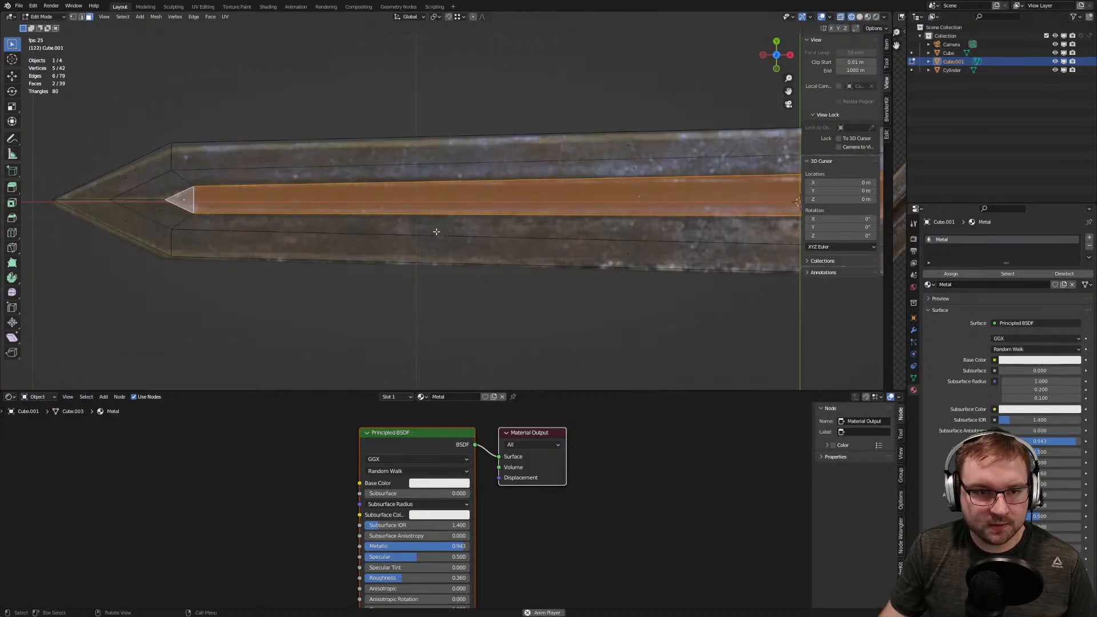
scroll(434, 214, "down", 6)
middle_click_drag(435, 214, 495, 137)
scroll(440, 253, "up", 2)
middle_click_drag(440, 253, 509, 154, "shift")
scroll(509, 155, "up", 2)
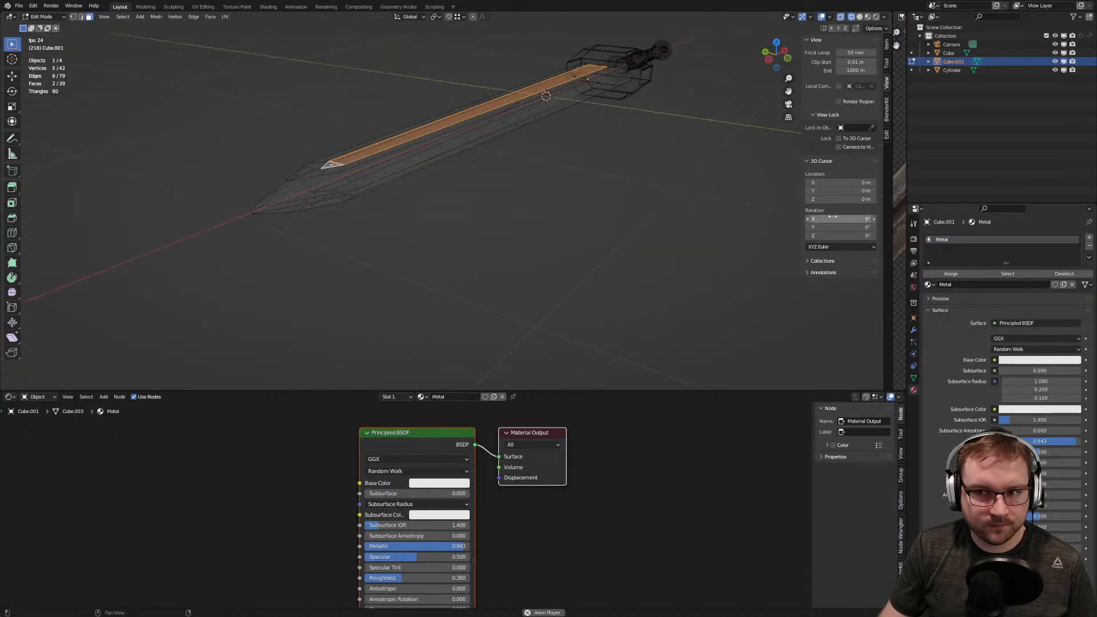
Widen the image editor and display the reference 20220312120029581.png, zoomed in on the blade just above the guard
left_click_drag(889, 195, 627, 194)
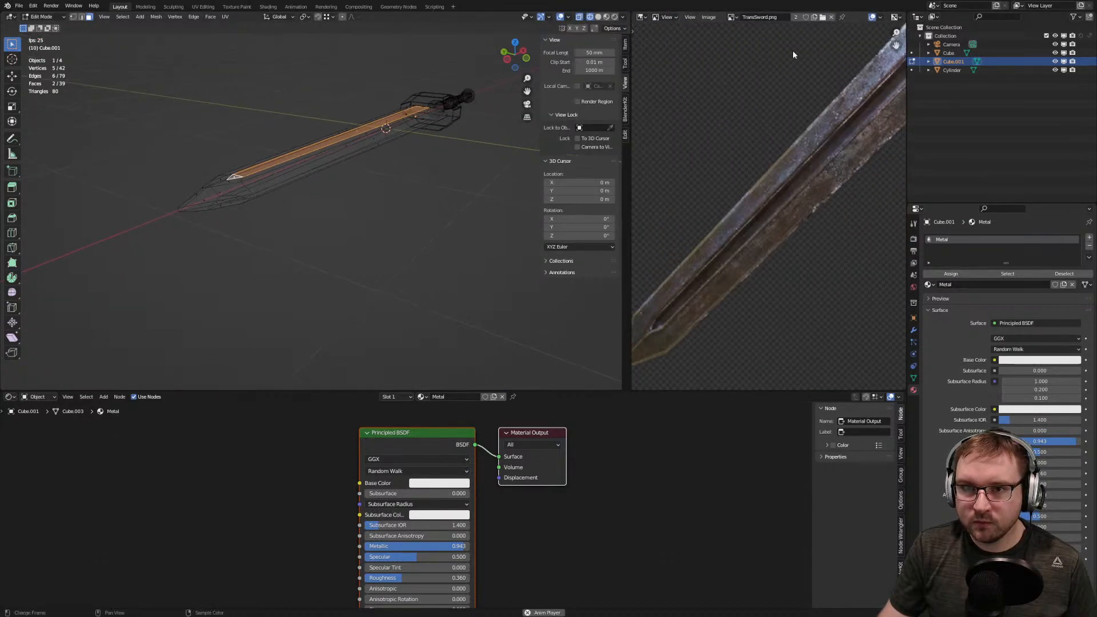
left_click(733, 17)
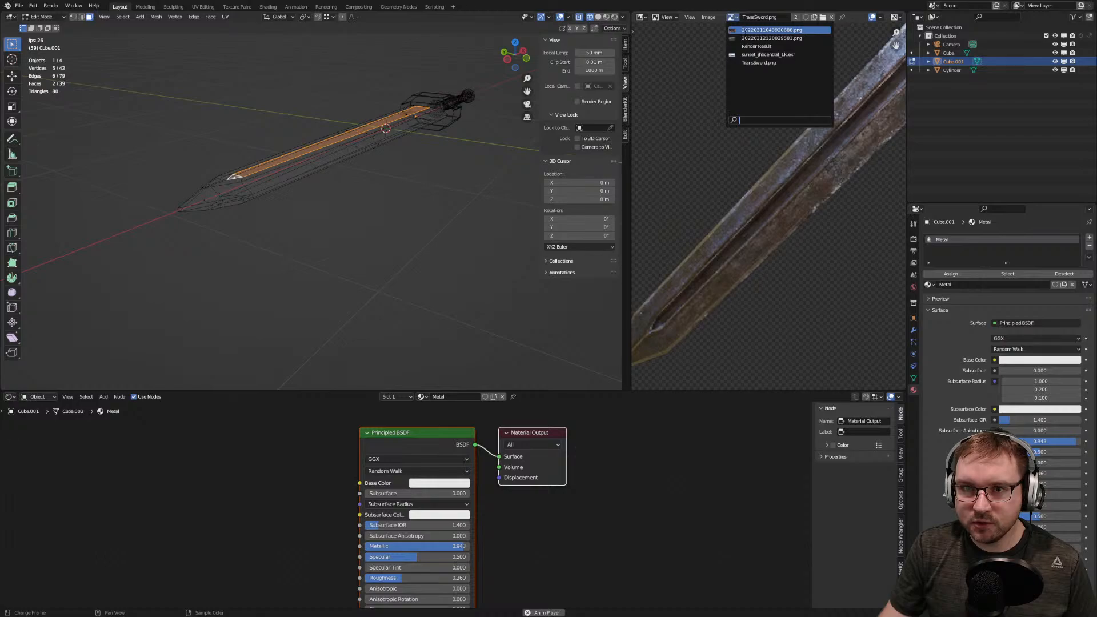
left_click(745, 29)
left_click(733, 17)
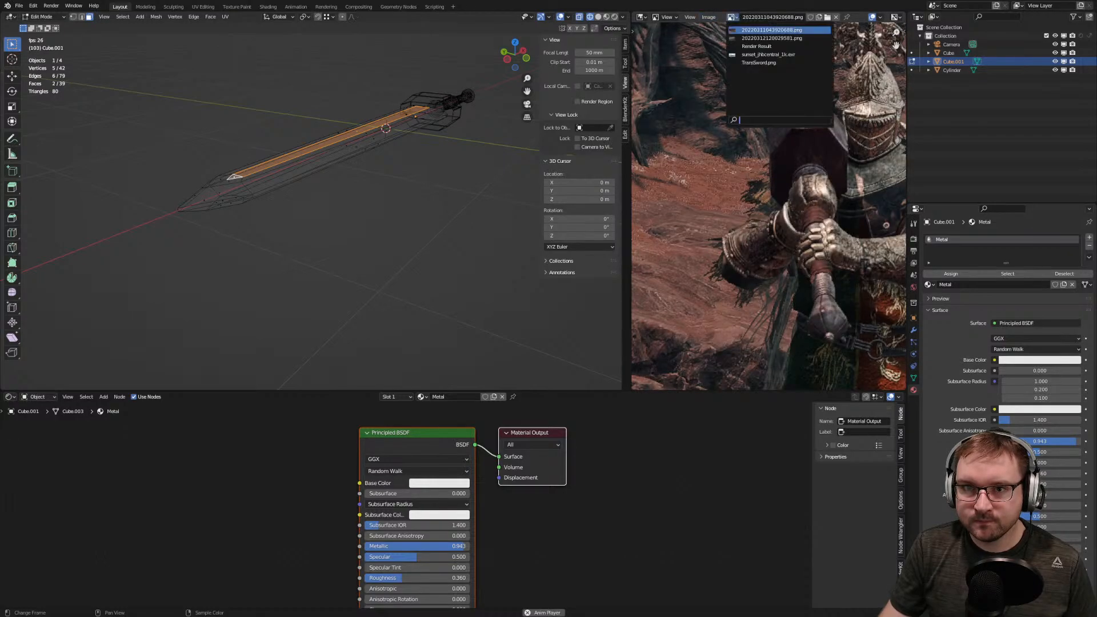
left_click(746, 39)
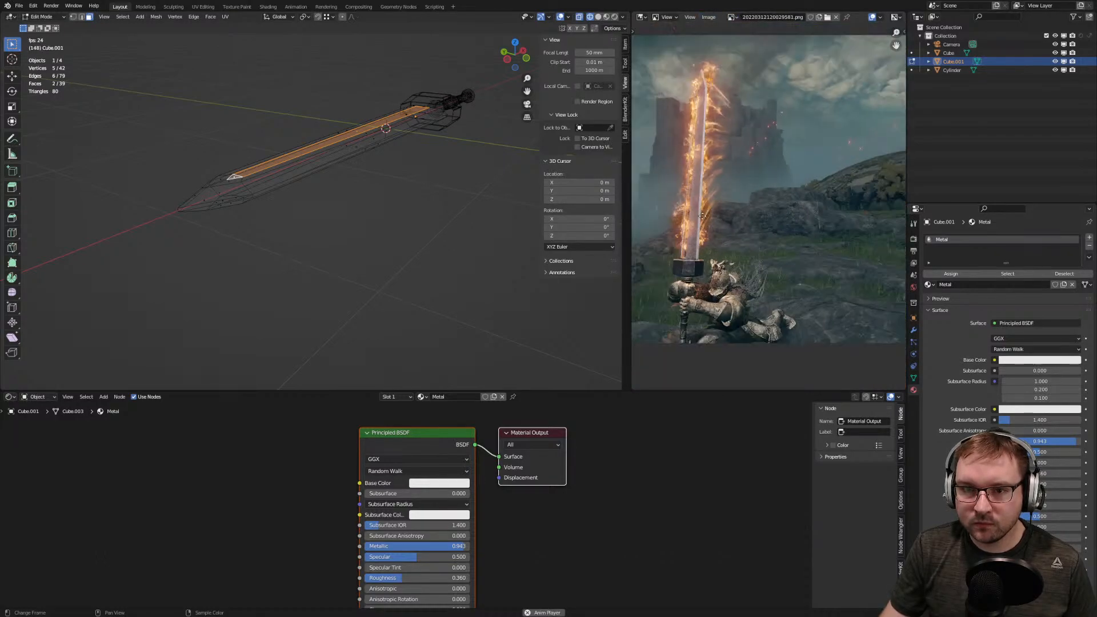
scroll(776, 228, "up", 5)
scroll(717, 285, "up", 2)
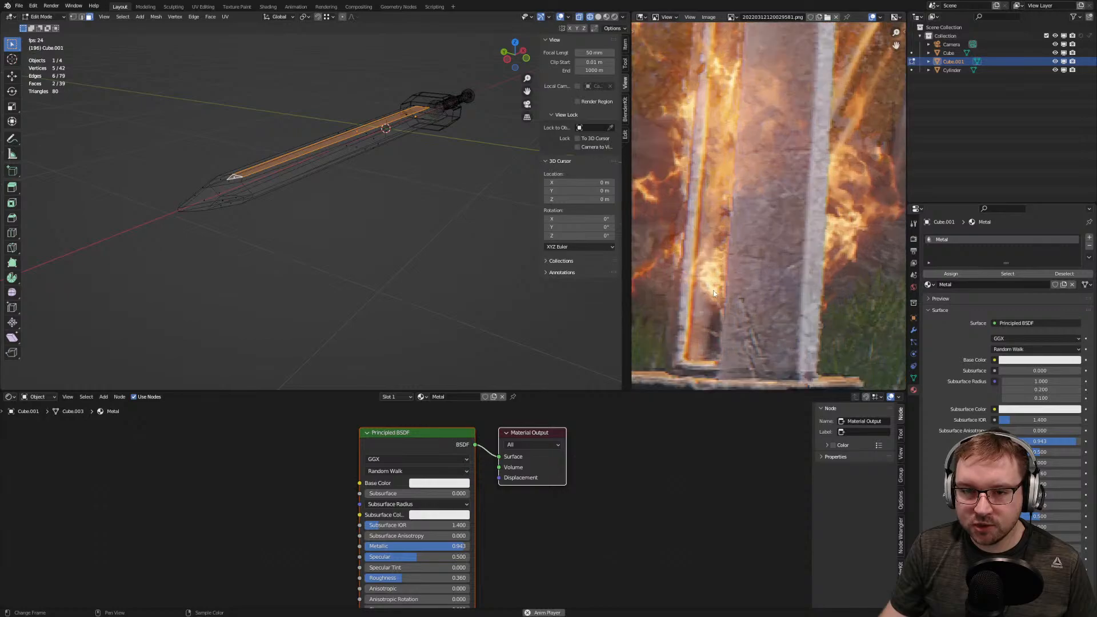
Extrude the two selected fuller faces, constrained to the Z axis
scroll(276, 198, "up", 6)
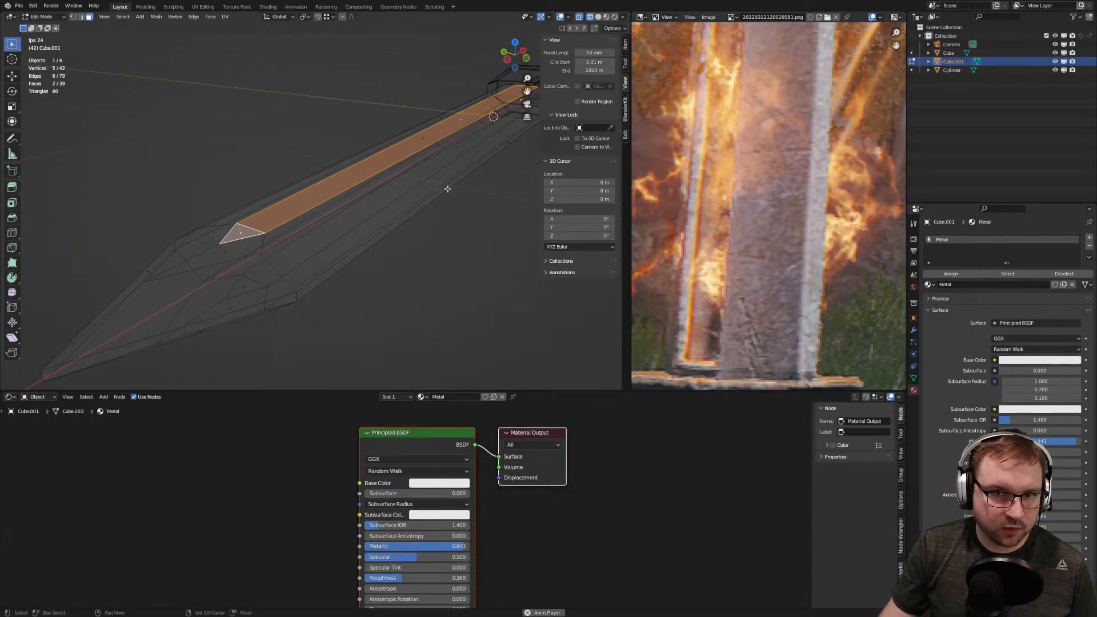
middle_click_drag(448, 187, 426, 198, "shift")
key("e")
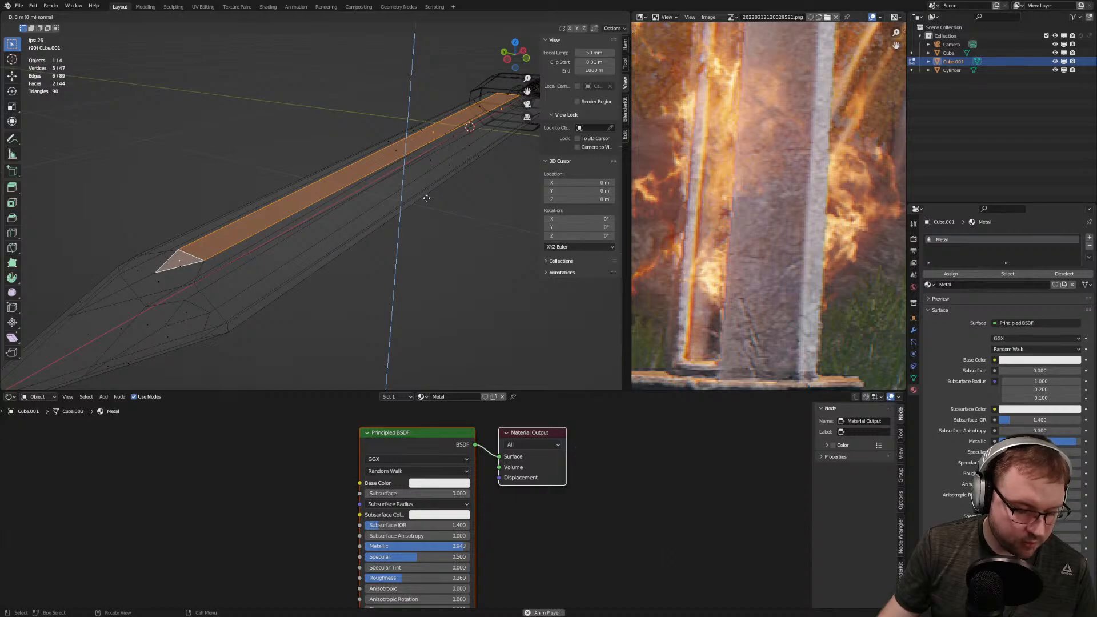
key("z")
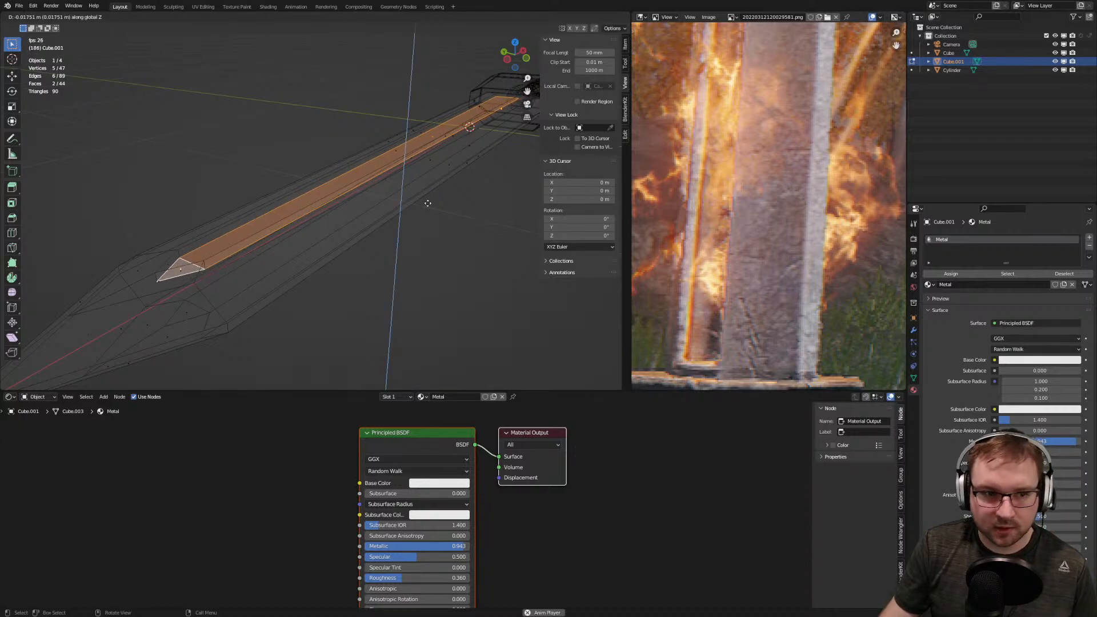
Try Z offsets such as 0.1, 0.05, 0.2 and -0.2 m for the extruded fuller faces, and cancel the offset
type(".1")
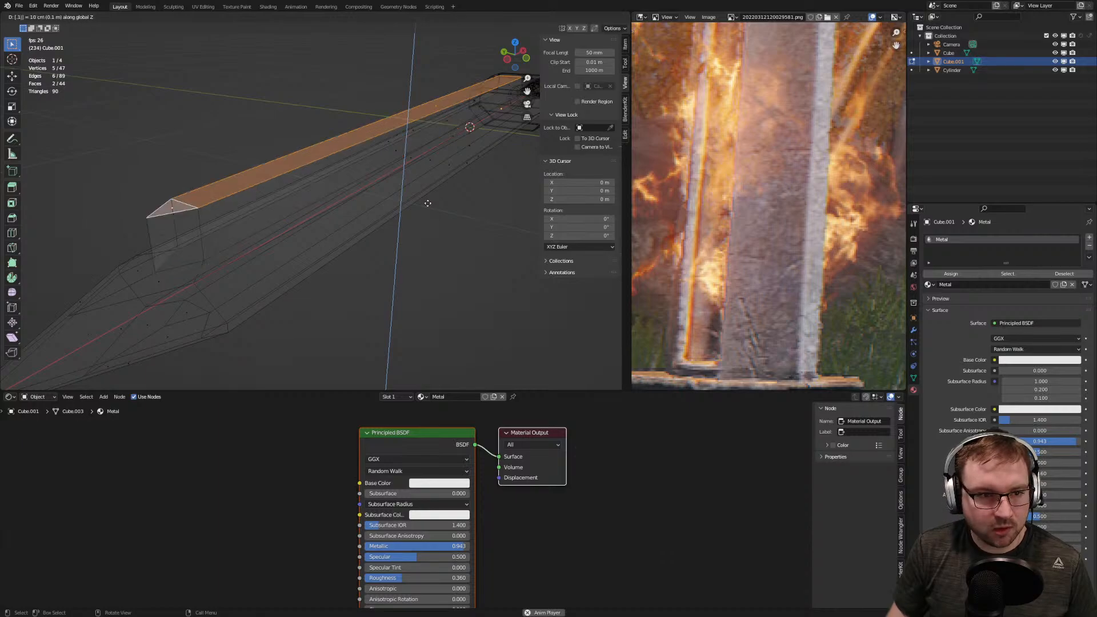
key("BackSpace")
key("BackSpace")
key("BackSpace")
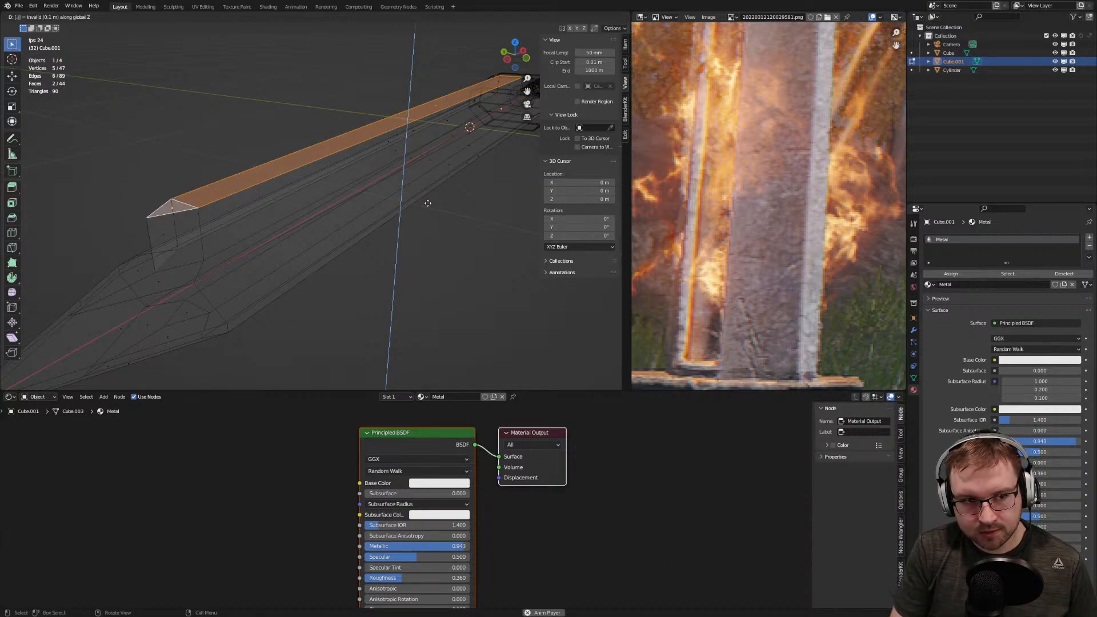
type("-.01")
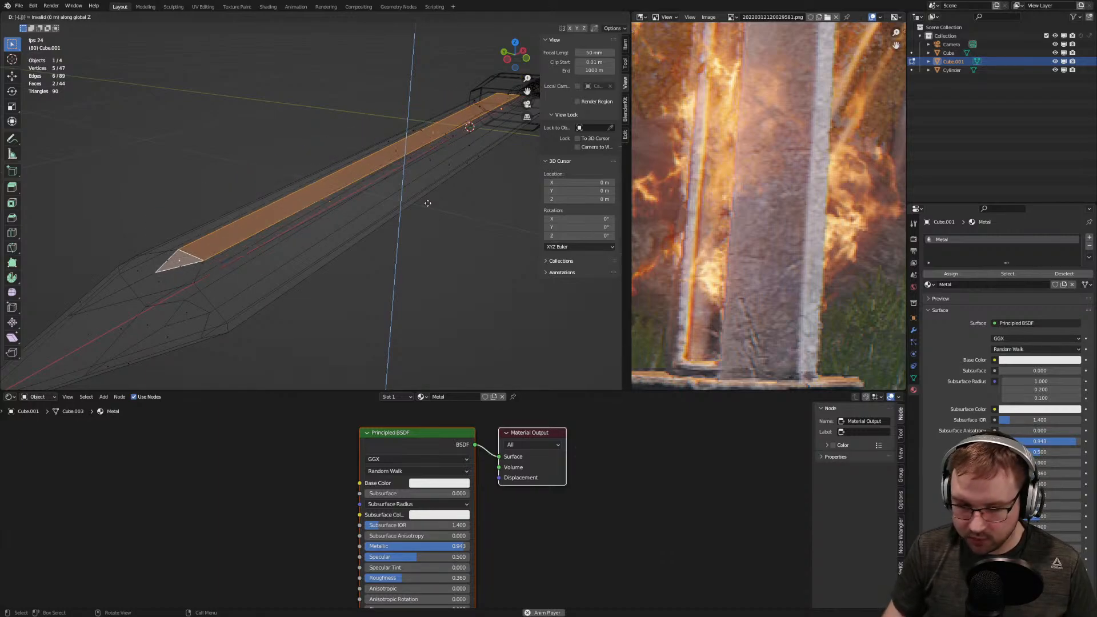
key("BackSpace")
key("BackSpace")
key("BackSpace")
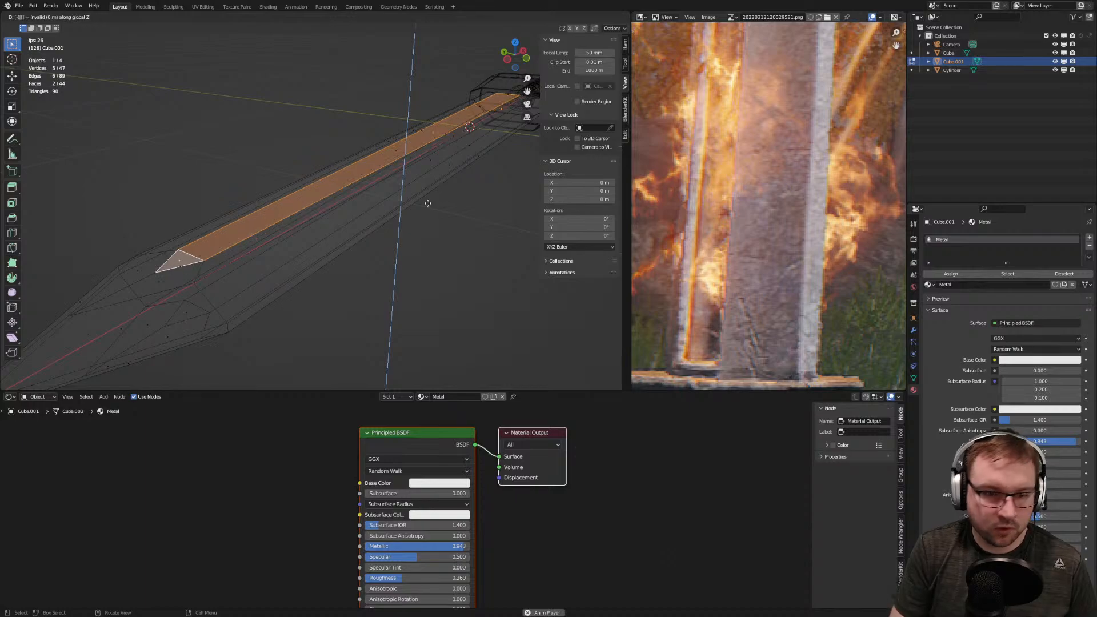
key("BackSpace")
type(".05")
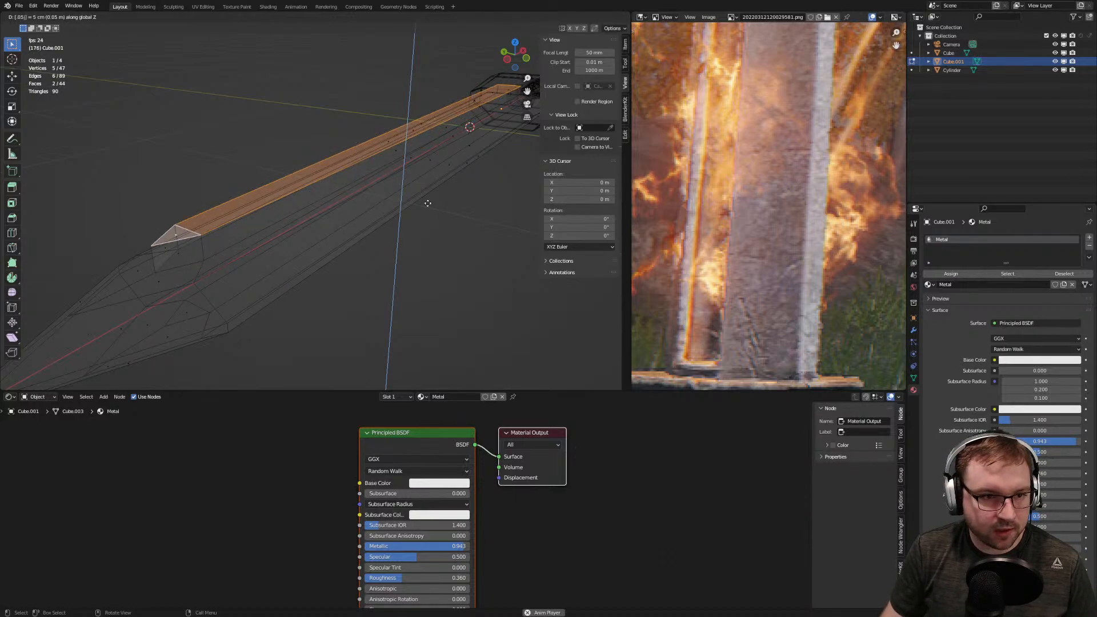
key("BackSpace")
key("BackSpace")
key("BackSpace")
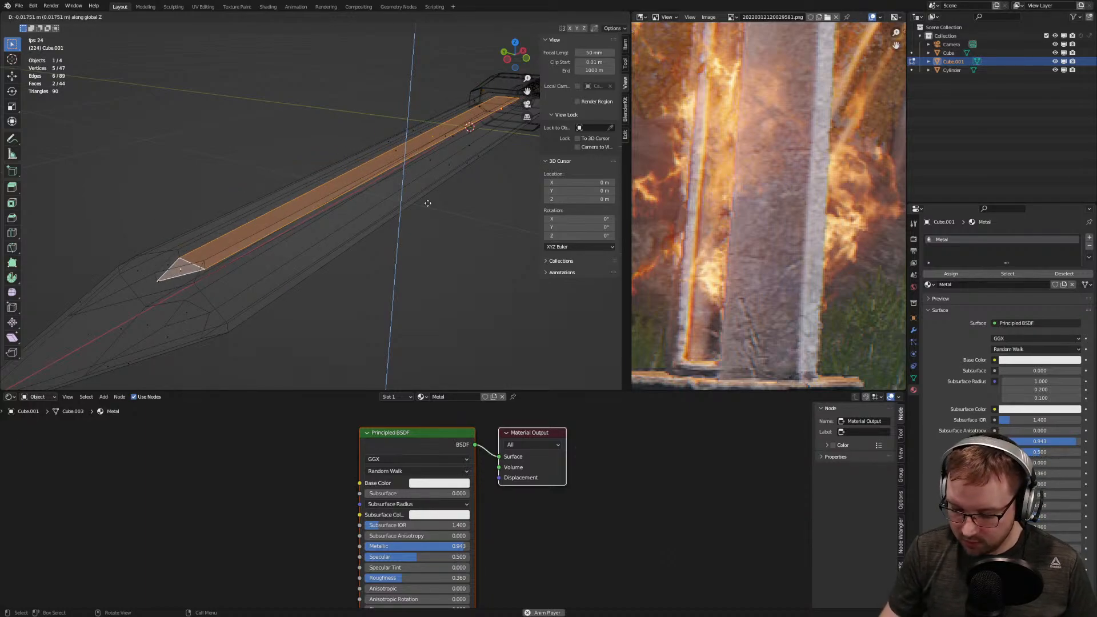
type("-.05")
key("BackSpace")
key("BackSpace")
key("BackSpace")
key("BackSpace")
type(".2")
key("BackSpace")
key("BackSpace")
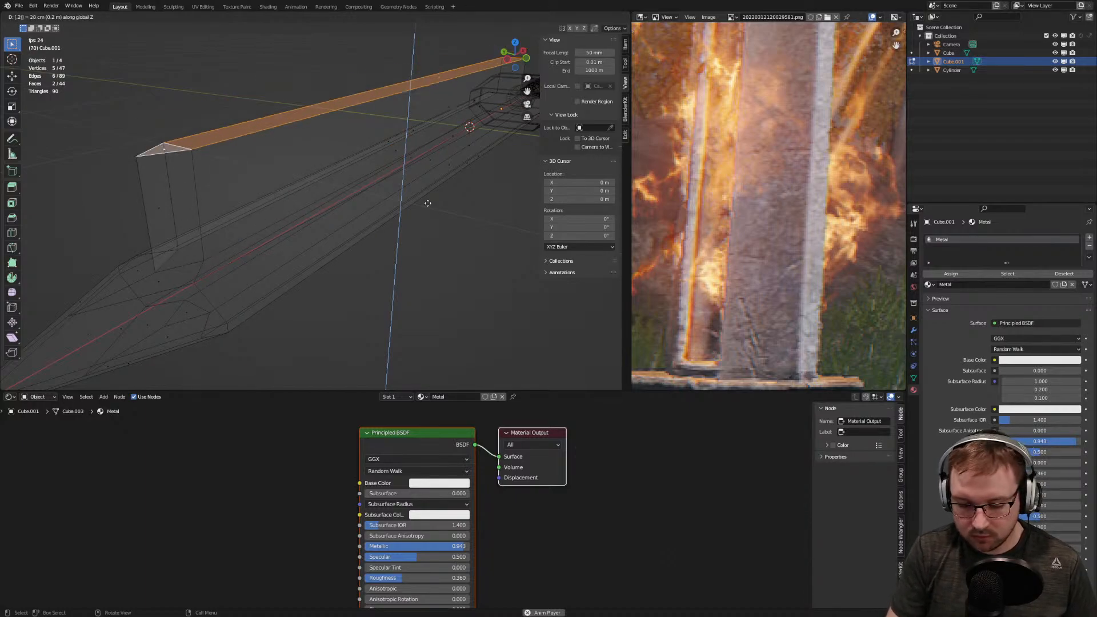
type("-.25")
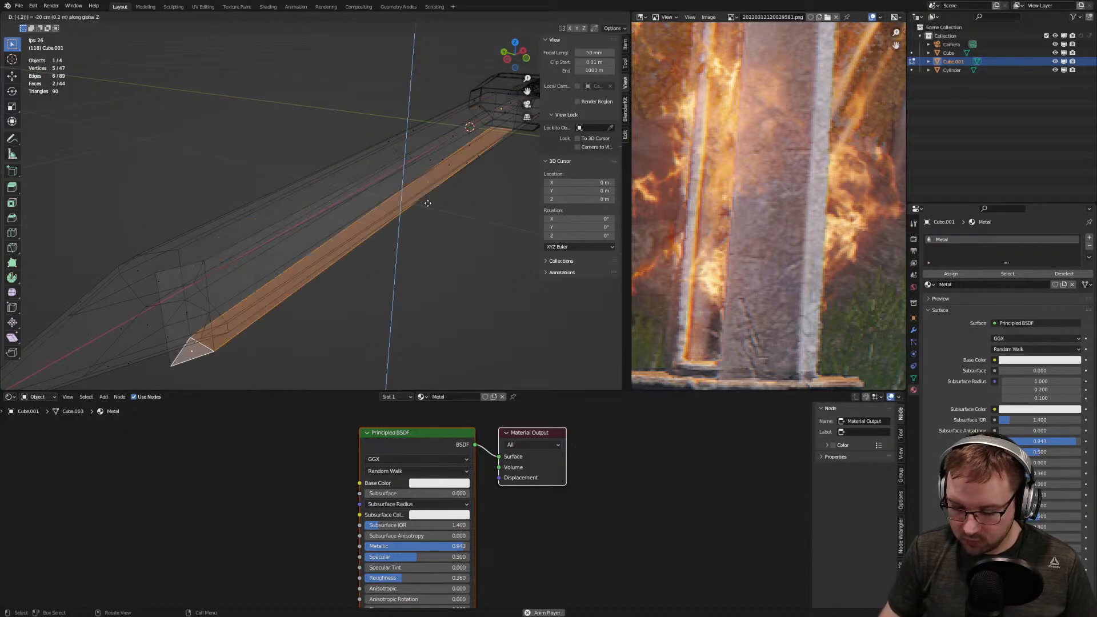
key("BackSpace")
key("BackSpace")
key("BackSpace")
key("BackSpace")
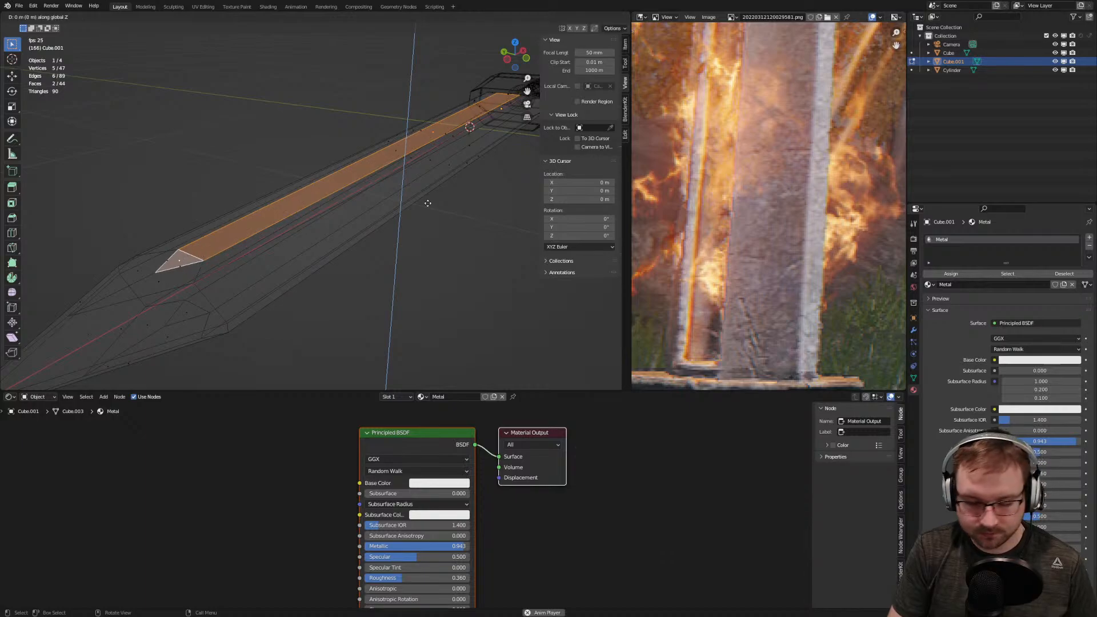
type("-")
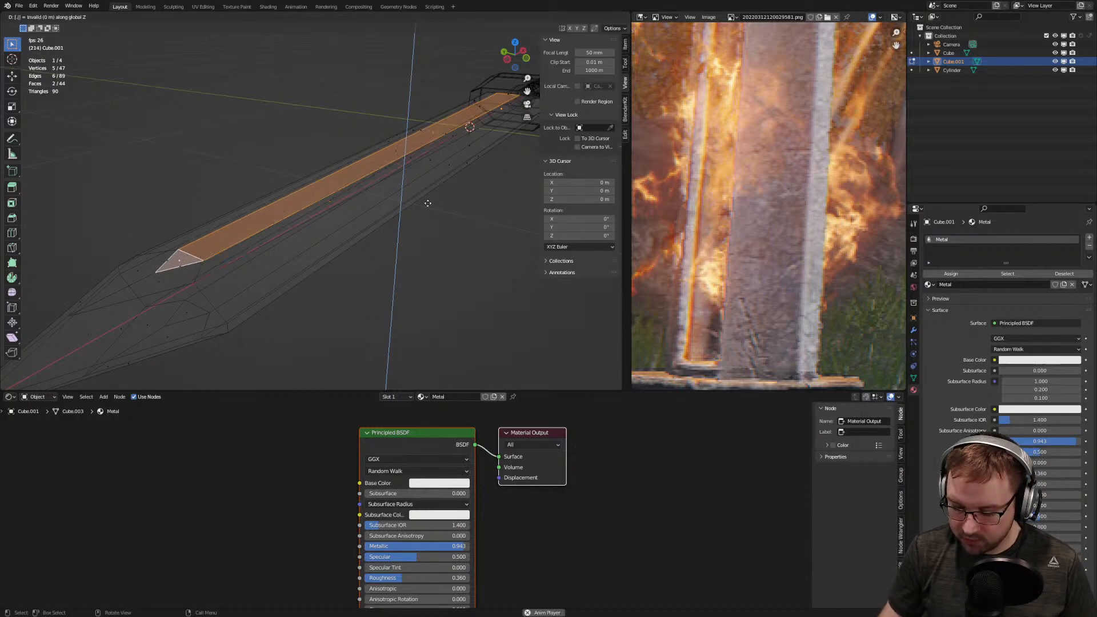
type("25")
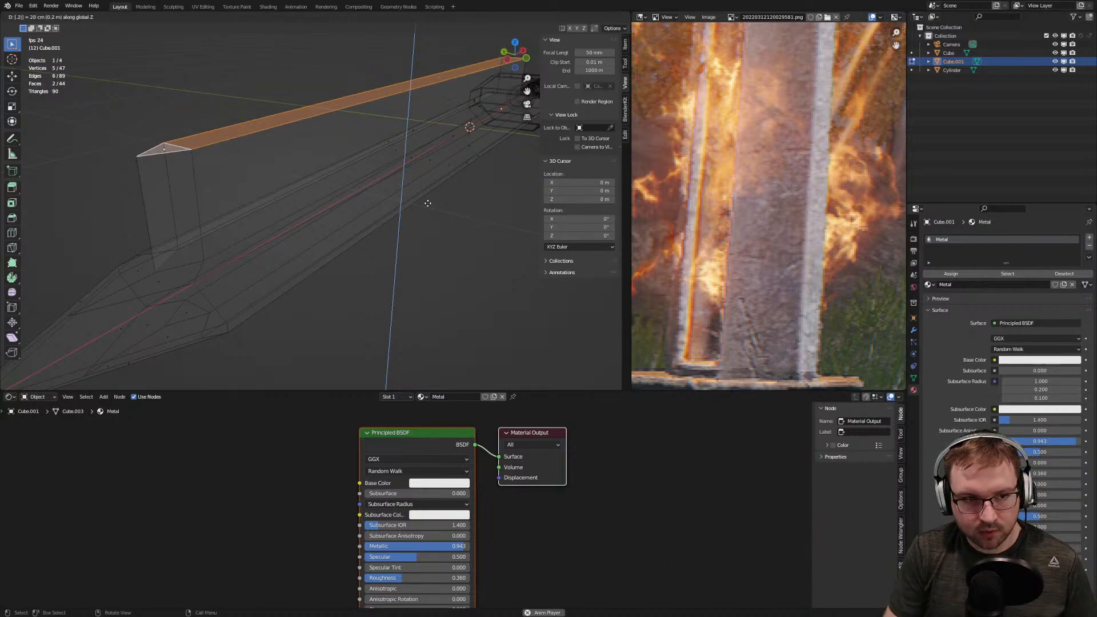
key("BackSpace")
key("BackSpace")
key("BackSpace")
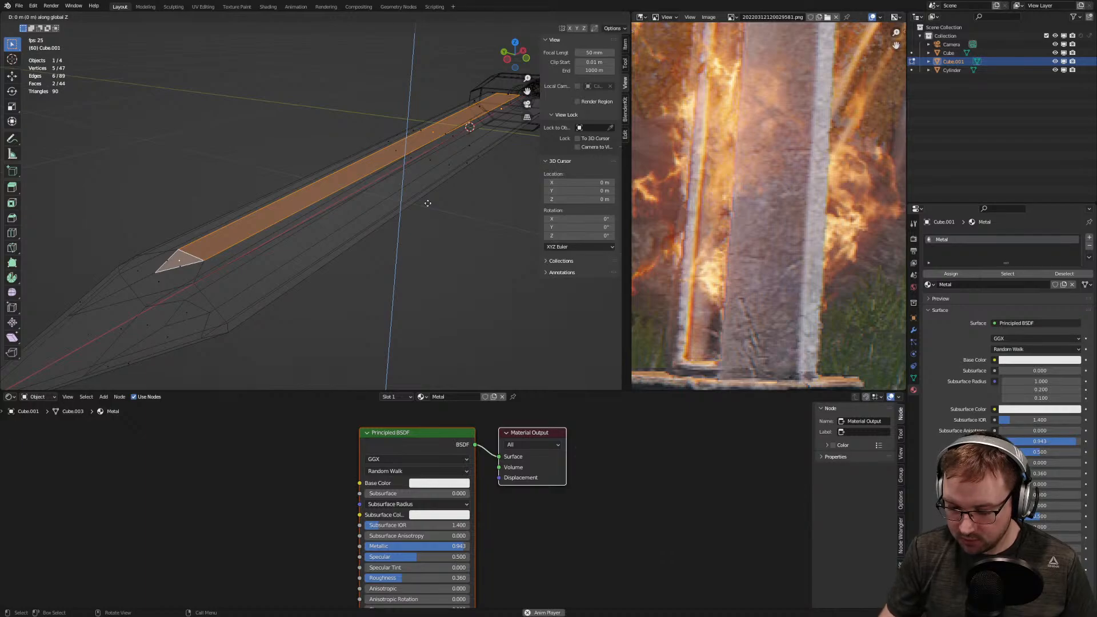
key("BackSpace")
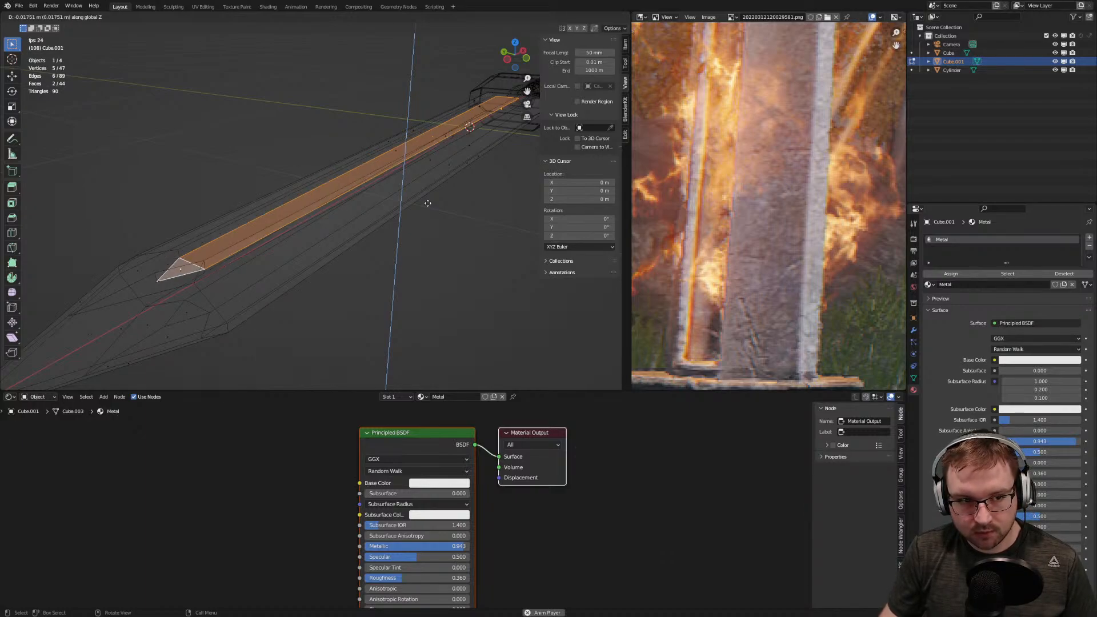
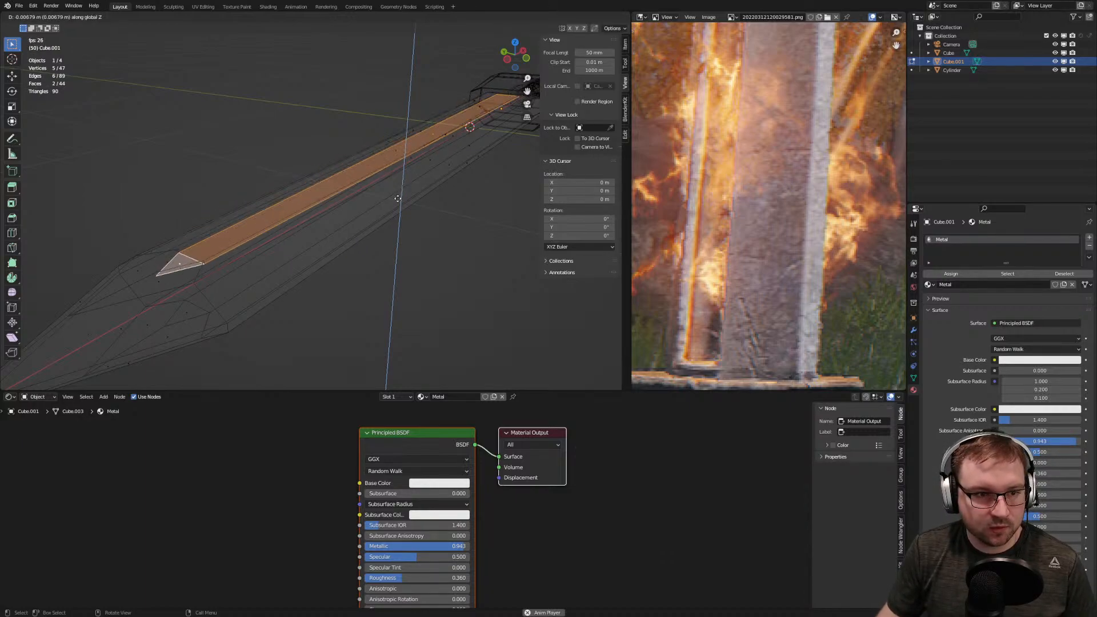
key("Escape")
Move the extruded fuller faces 0.025 m along the Z axis into the blade after trying other offsets
middle_click_drag(392, 229, 402, 226)
key("g")
key("z")
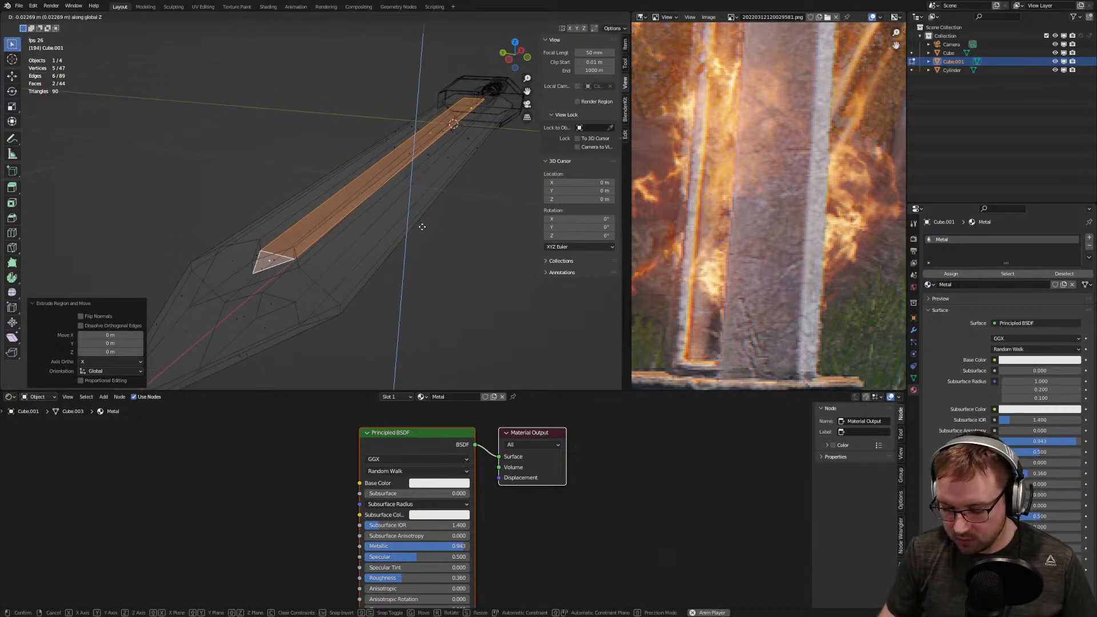
type("-.2")
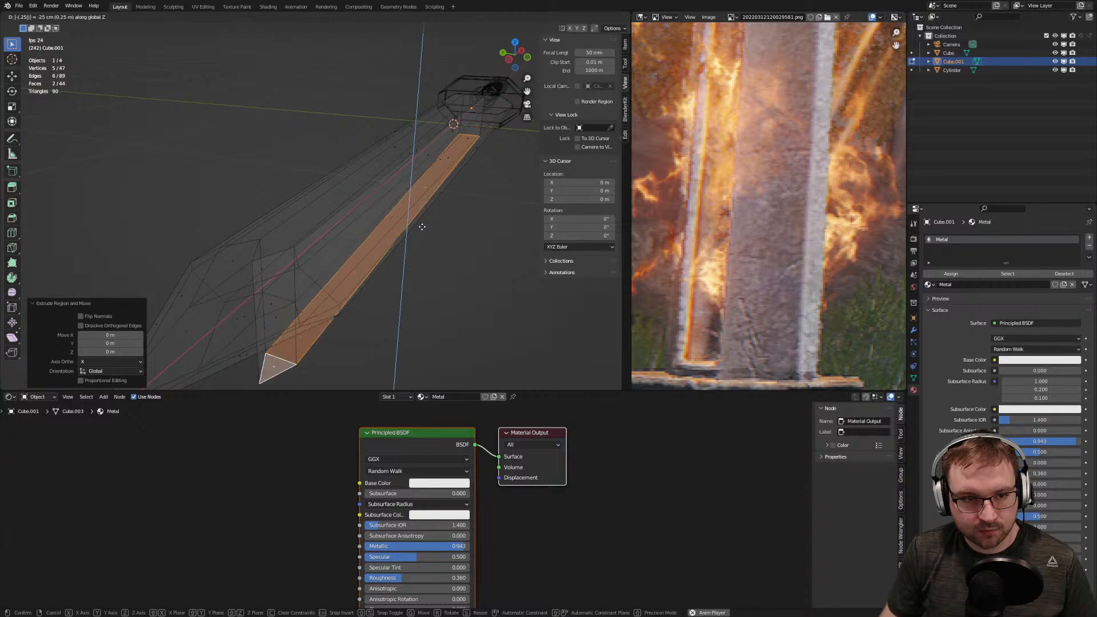
key("BackSpace")
key("BackSpace")
key("BackSpace")
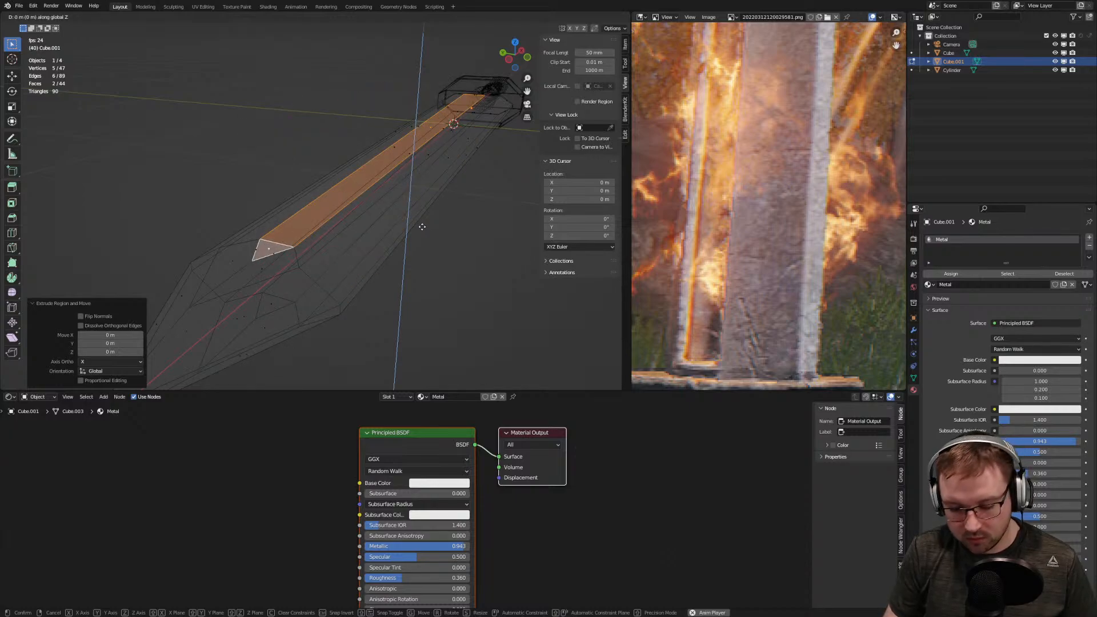
type(".025")
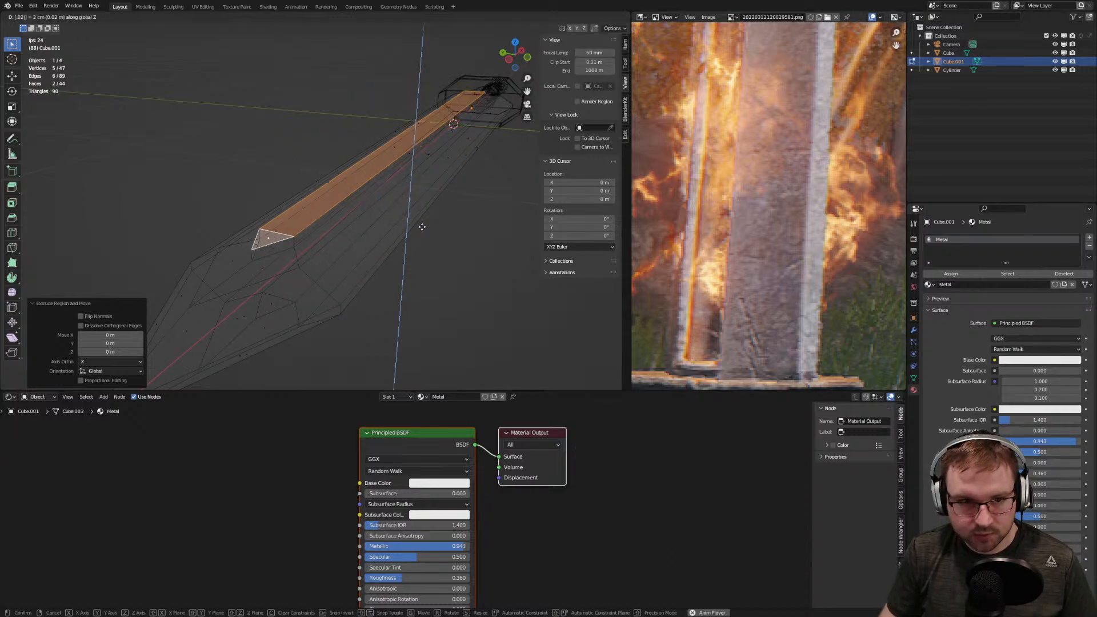
key("BackSpace")
key("BackSpace")
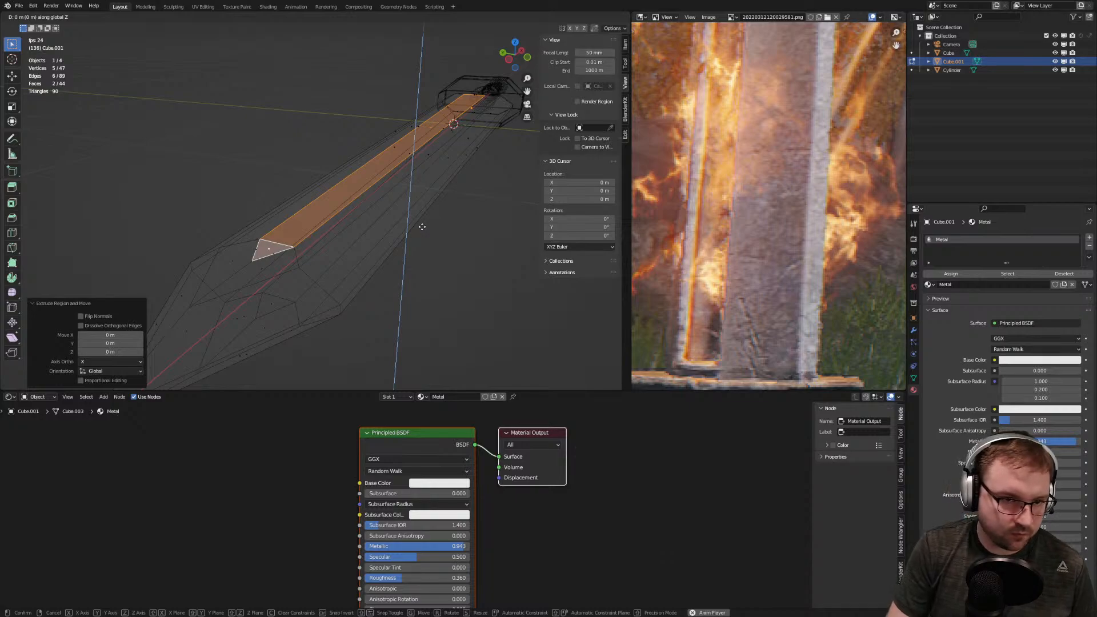
key("z")
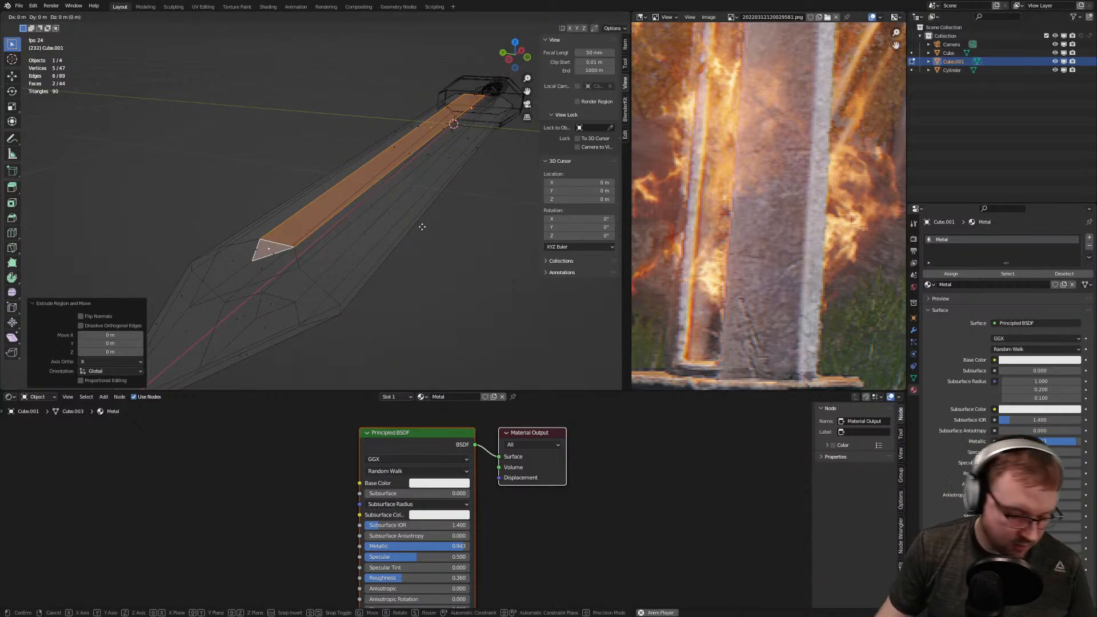
key("z")
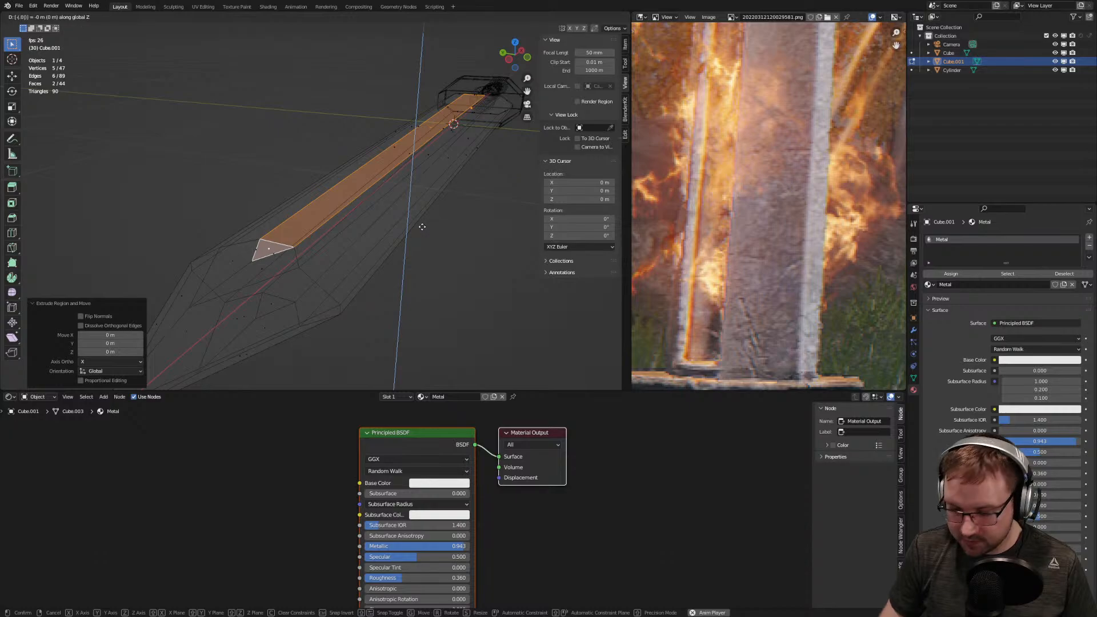
left_click(422, 227)
middle_click_drag(421, 226, 355, 188)
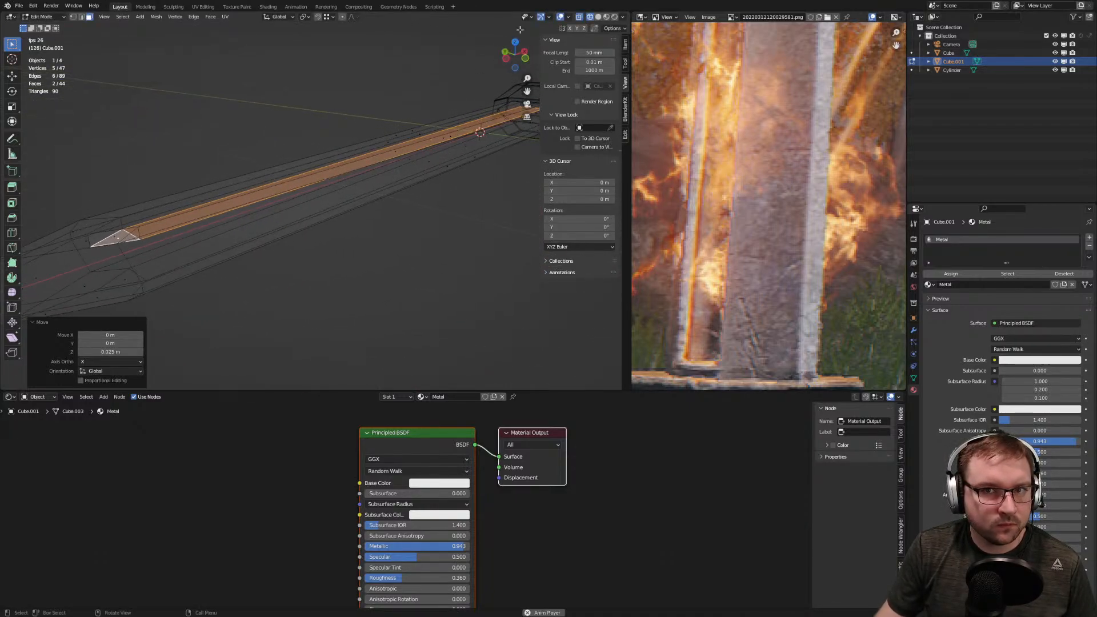
In material preview shading, extrude the two fuller faces on the blade's underside and move them 0.025 m along Z into the blade
left_click(606, 17)
mouse_move(400, 104)
middle_mouse_down()
mouse_move(416, 123)
mouse_move(443, 119)
mouse_move(421, 139)
mouse_move(423, 163)
mouse_move(452, 131)
mouse_move(363, 141)
middle_mouse_up()
left_click(360, 141)
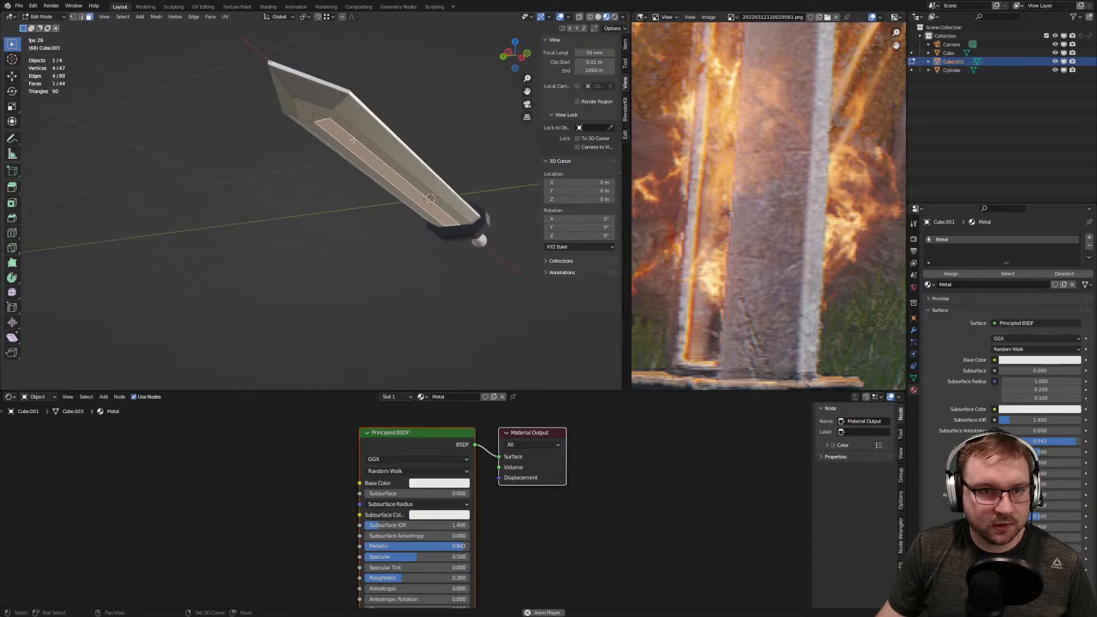
left_click(319, 119, "shift")
scroll(377, 171, "up", 3)
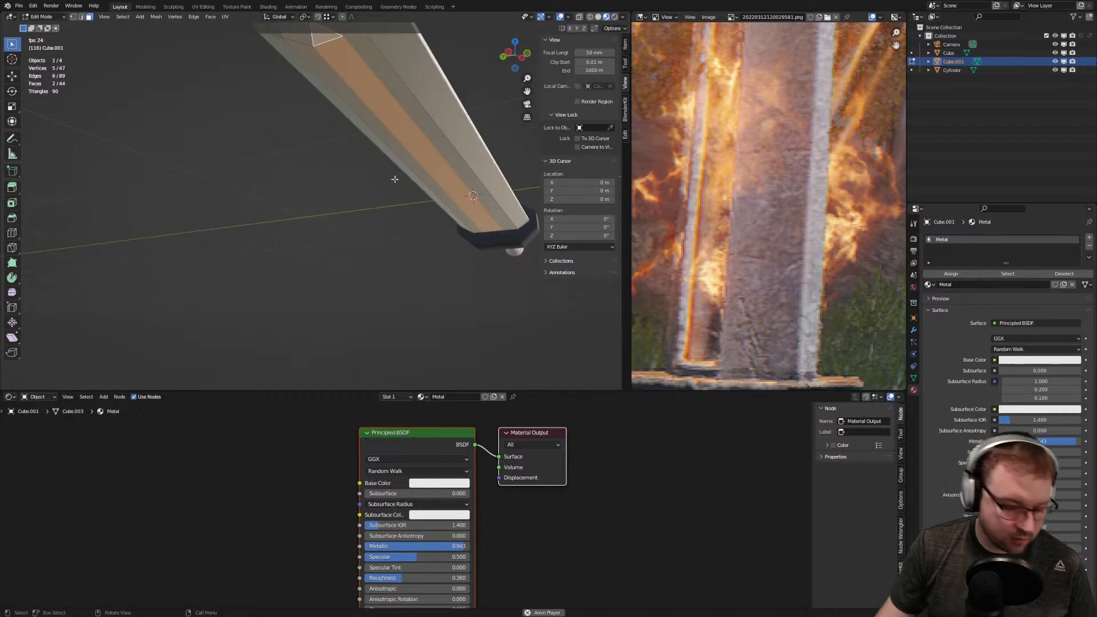
key("e")
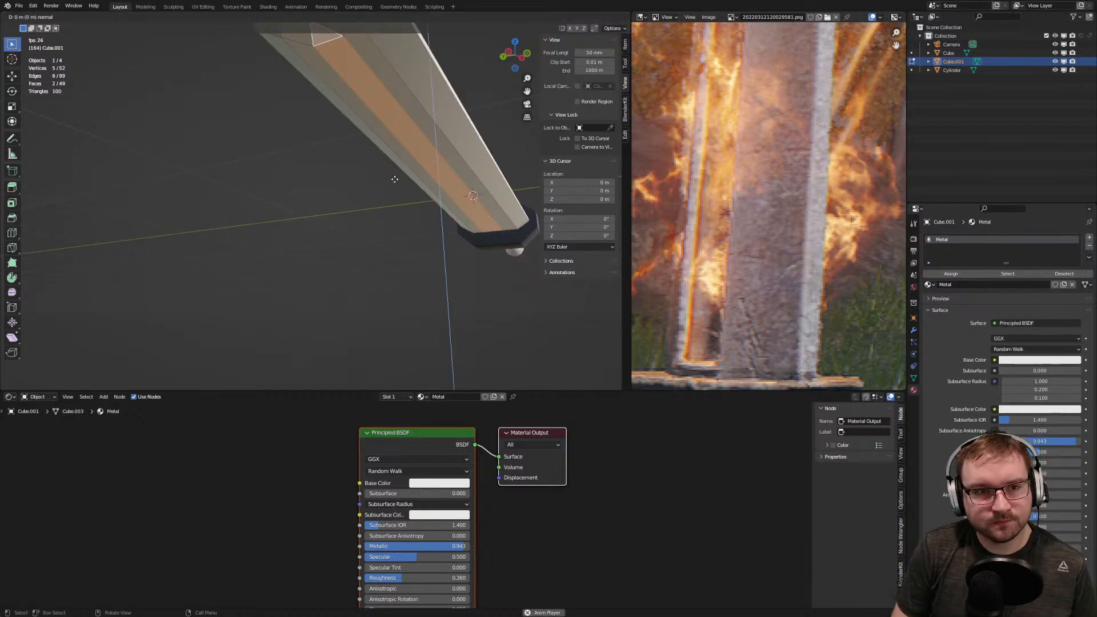
right_click(395, 179)
middle_click_drag(403, 178, 392, 215)
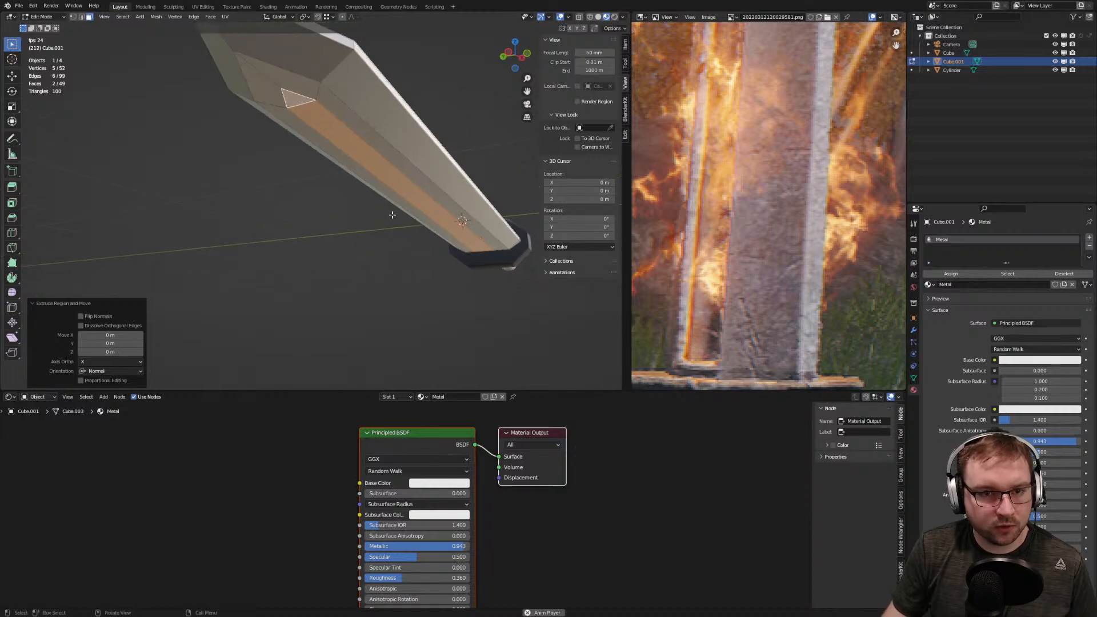
key("g")
key("z")
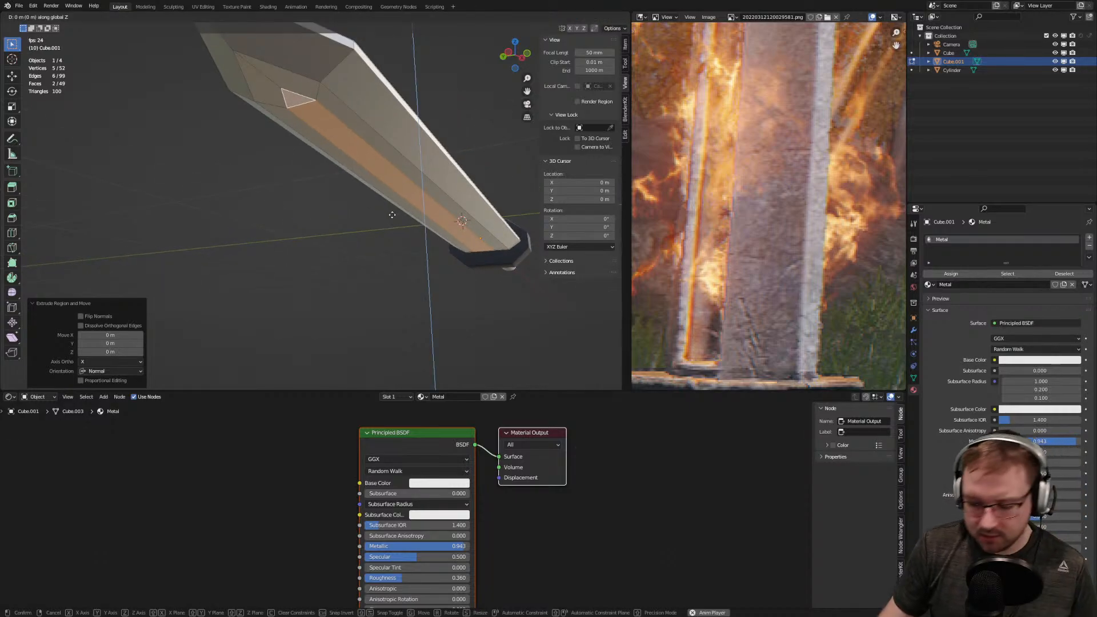
type(".025")
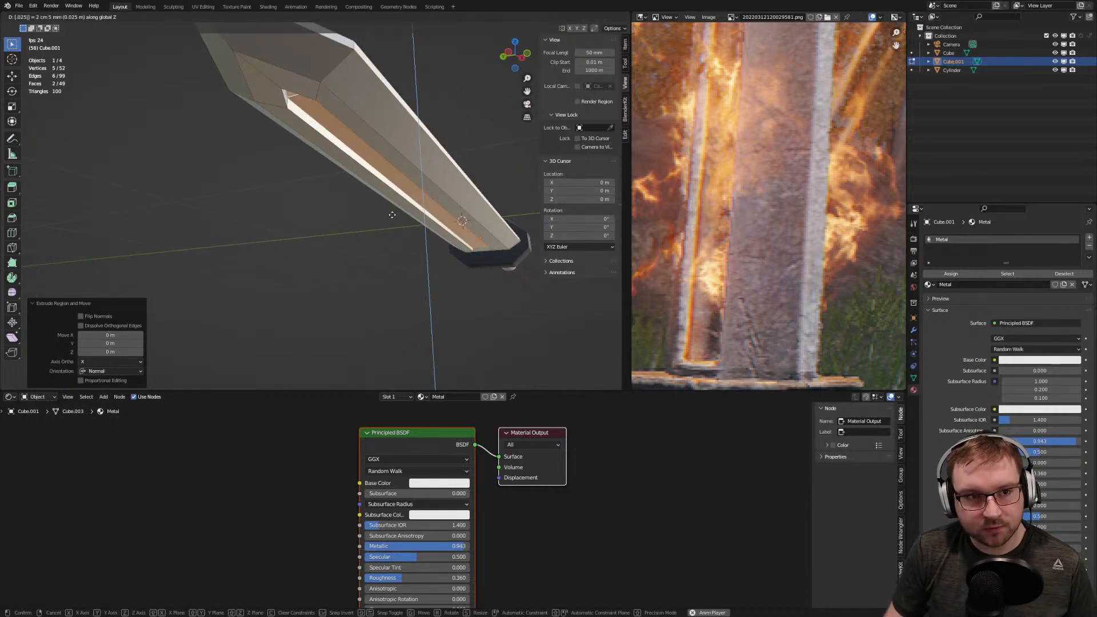
key("Return")
Show the blade in wireframe shading from an orthographic top view and switch to vertex select mode
scroll(436, 147, "down", 3)
middle_click_drag(436, 147, 400, 204)
scroll(435, 204, "down", 3)
scroll(416, 198, "up", 3)
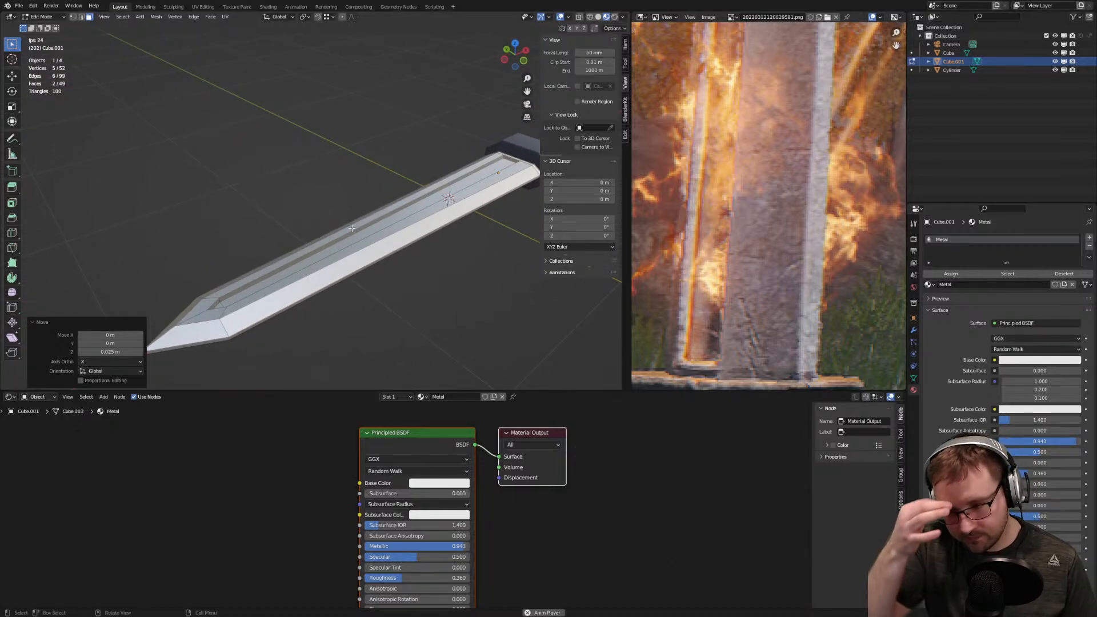
key("KP_7")
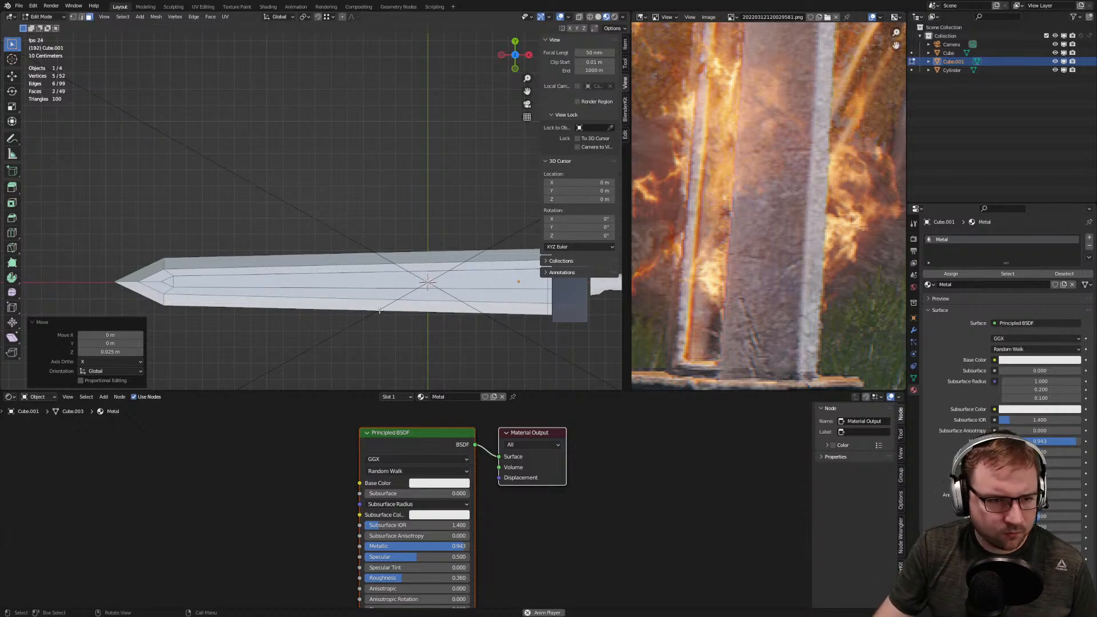
scroll(441, 289, "up", 2)
middle_click_drag(441, 290, 442, 286)
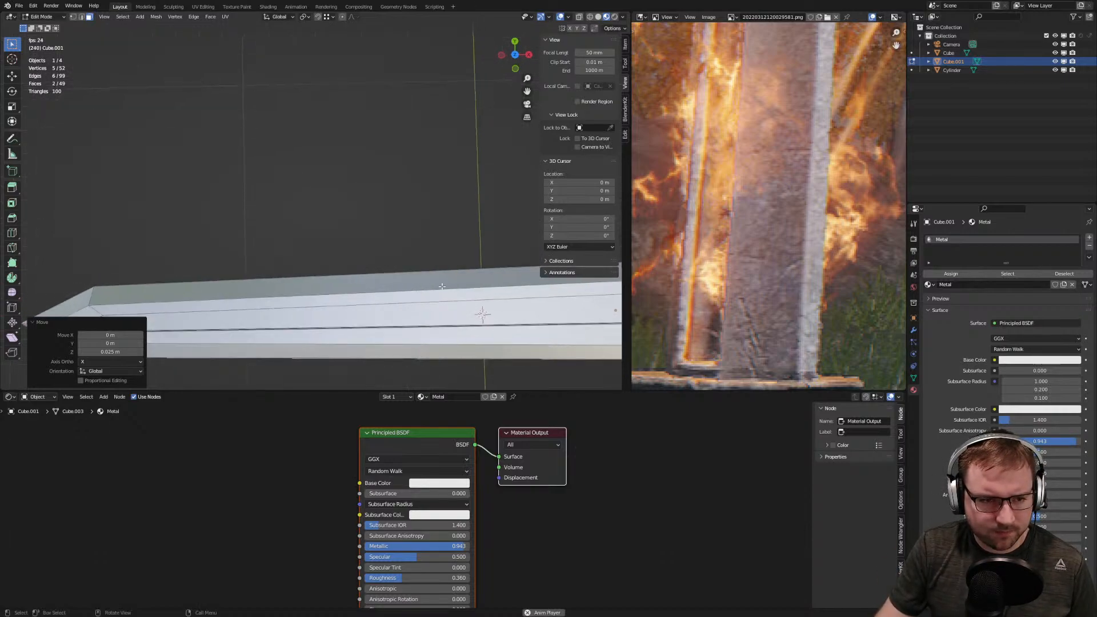
key("KP_5")
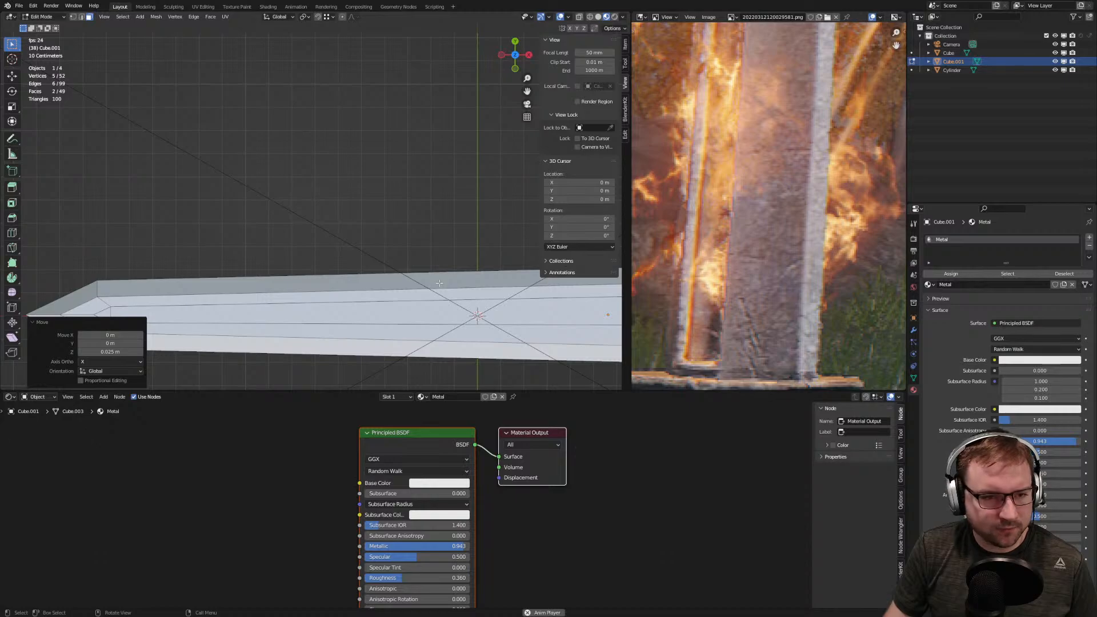
left_click(590, 17)
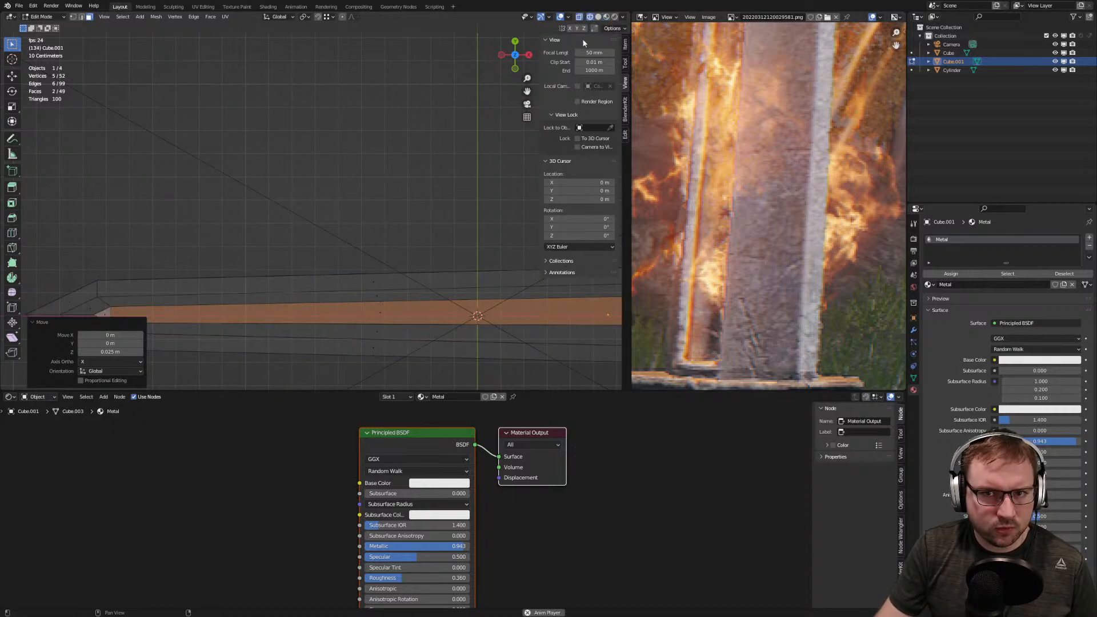
key("1")
scroll(330, 324, "down", 1)
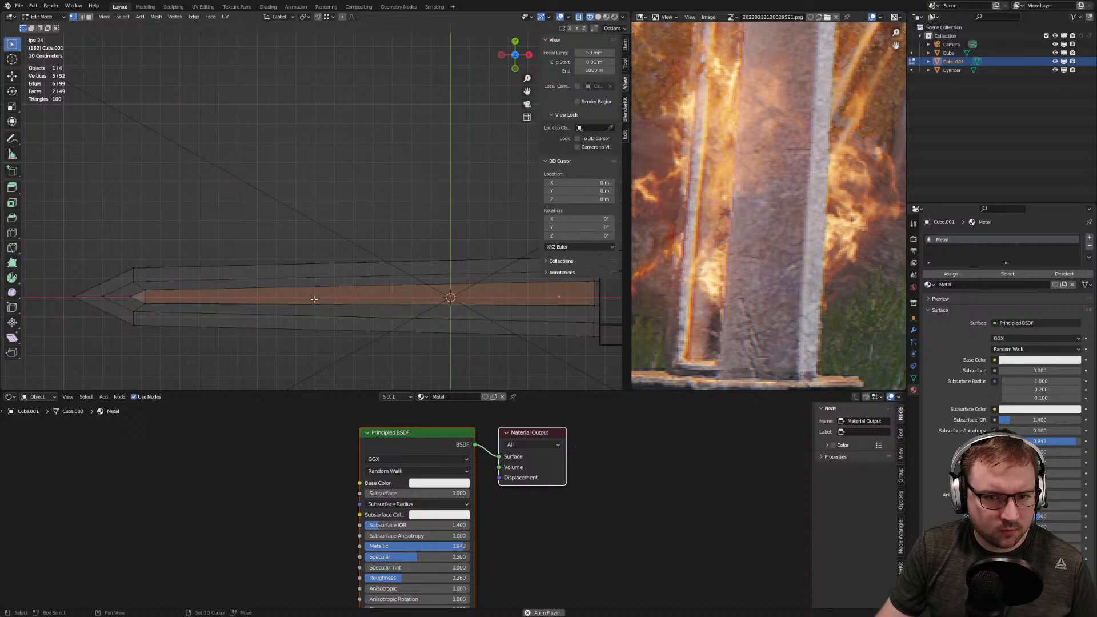
Clear the selection and, in edge select mode, select the fuller's edge loops plus the edges at the blade's tip and along both outer sides
middle_click_drag(348, 295, 409, 303)
left_click(409, 304)
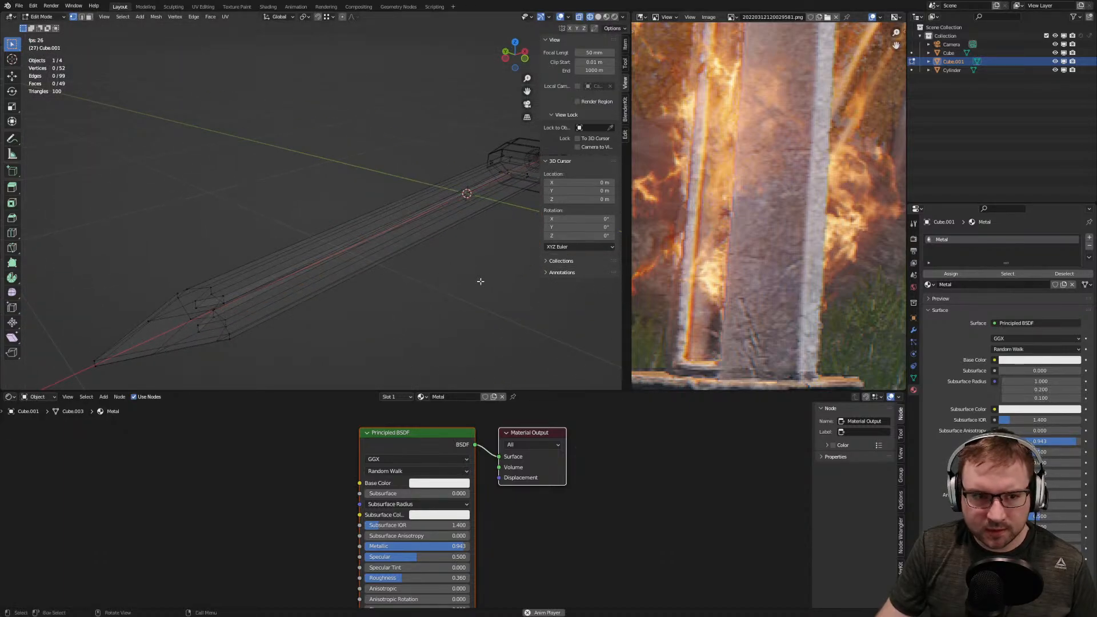
key("KP_7")
scroll(217, 308, "up", 1)
middle_click_drag(120, 341, 218, 300, "shift")
scroll(189, 299, "up", 2)
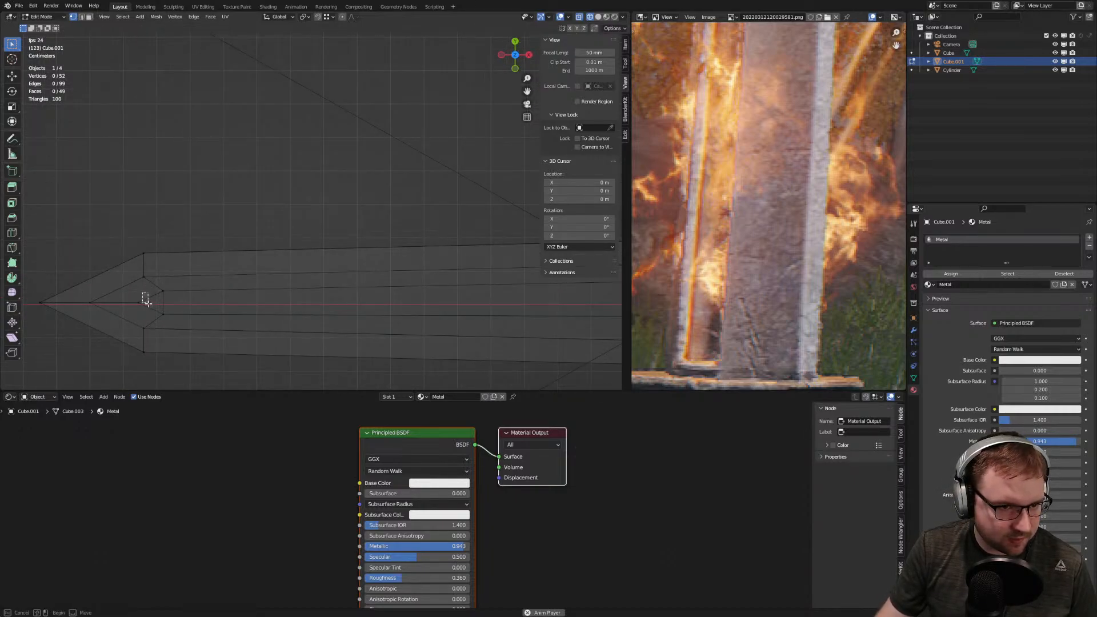
key("2")
left_click(144, 300, "alt")
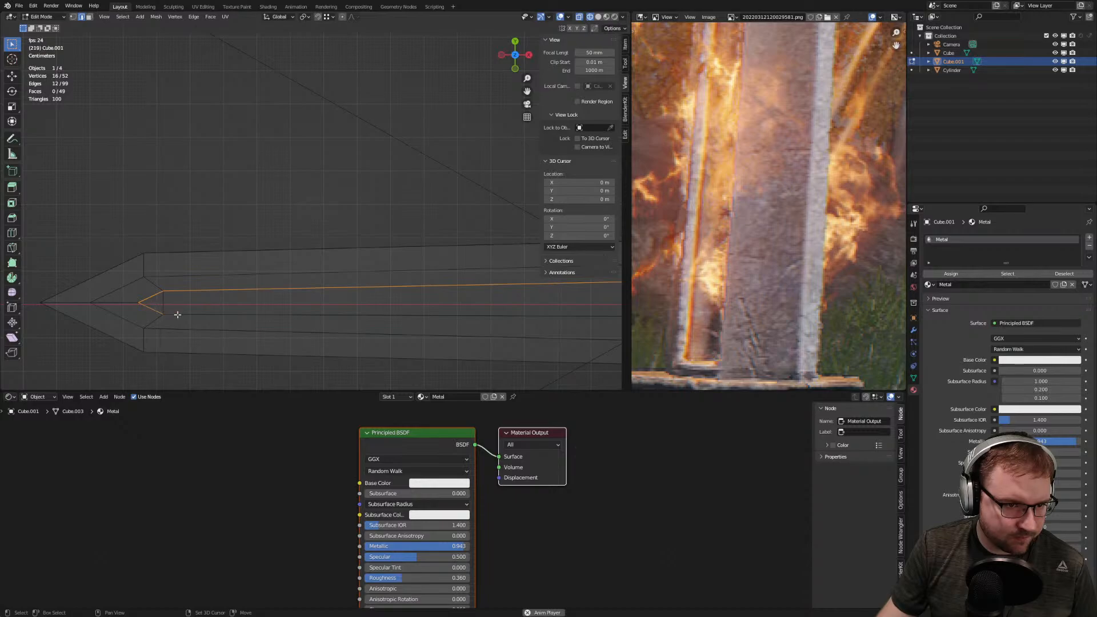
left_click(203, 312, "alt+shift")
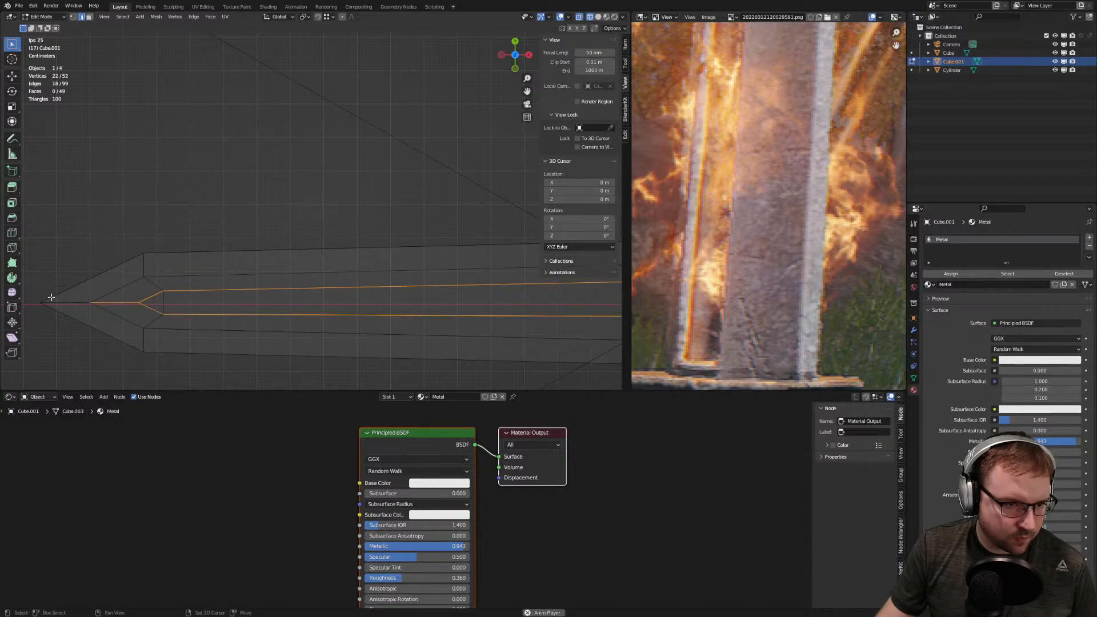
left_click_drag(42, 293, 52, 312, "shift")
left_click_drag(202, 240, 220, 264, "shift")
left_click_drag(222, 369, 199, 346, "shift")
Add the edges at the guard end of the blade and fuller to the selection from the top view
scroll(317, 349, "down", 3)
middle_click_drag(440, 314, 258, 309, "shift")
scroll(343, 297, "up", 3)
middle_click_drag(371, 307, 367, 256)
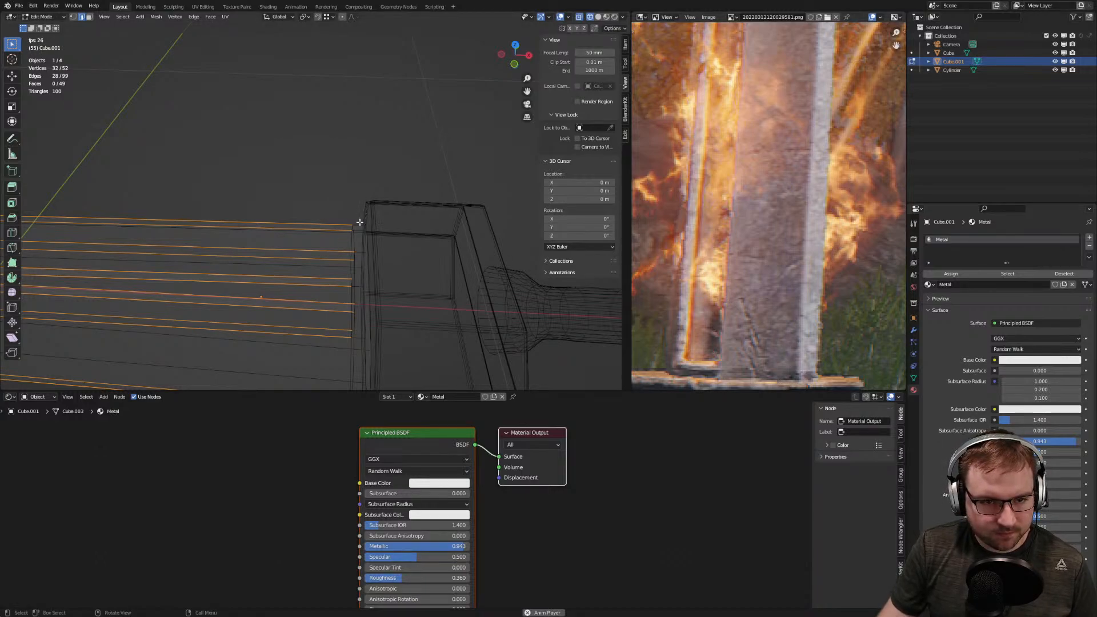
key("KP_7")
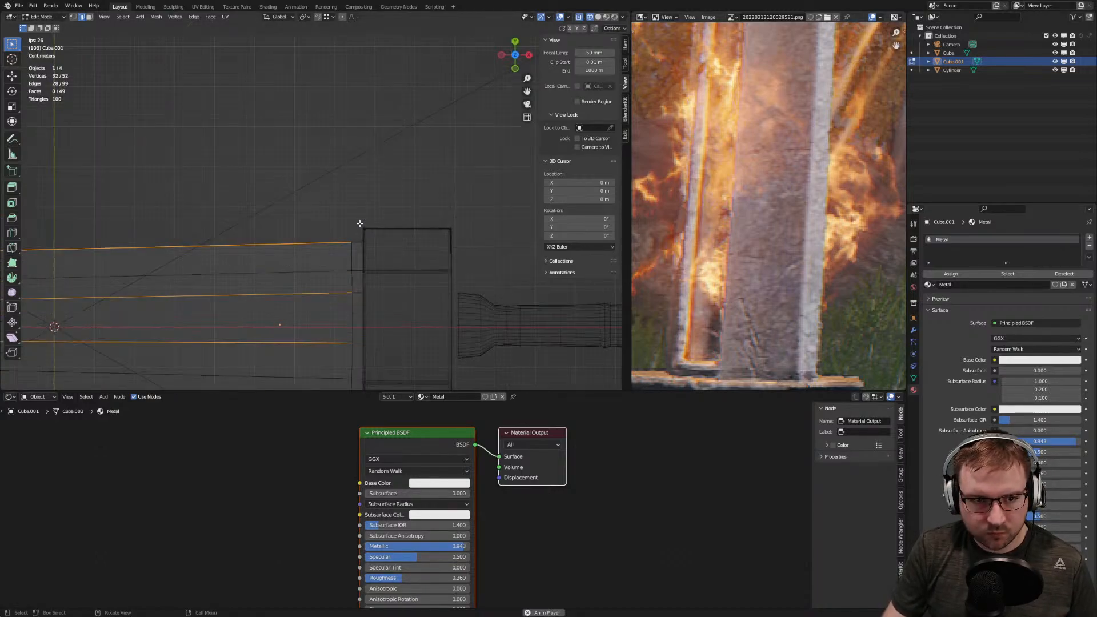
left_click_drag(332, 224, 337, 256)
scroll(346, 243, "up", 3)
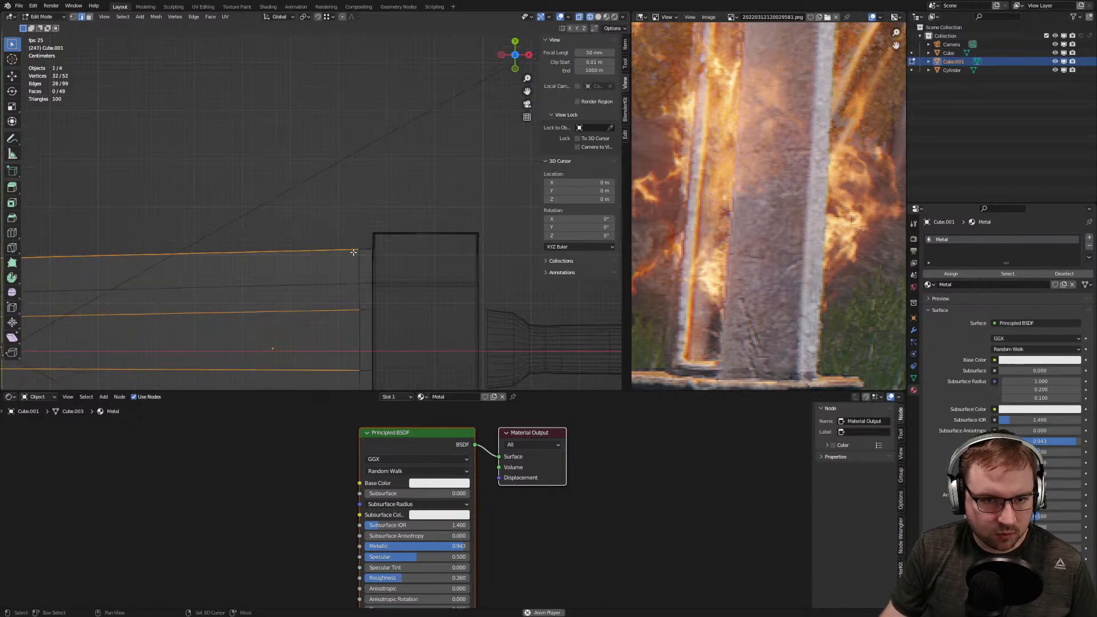
left_click_drag(363, 261, 366, 271)
middle_click_drag(370, 291, 368, 224, "shift")
left_click_drag(352, 227, 368, 282, "shift")
middle_click_drag(372, 303, 364, 268, "shift")
left_click_drag(351, 246, 369, 311, "shift")
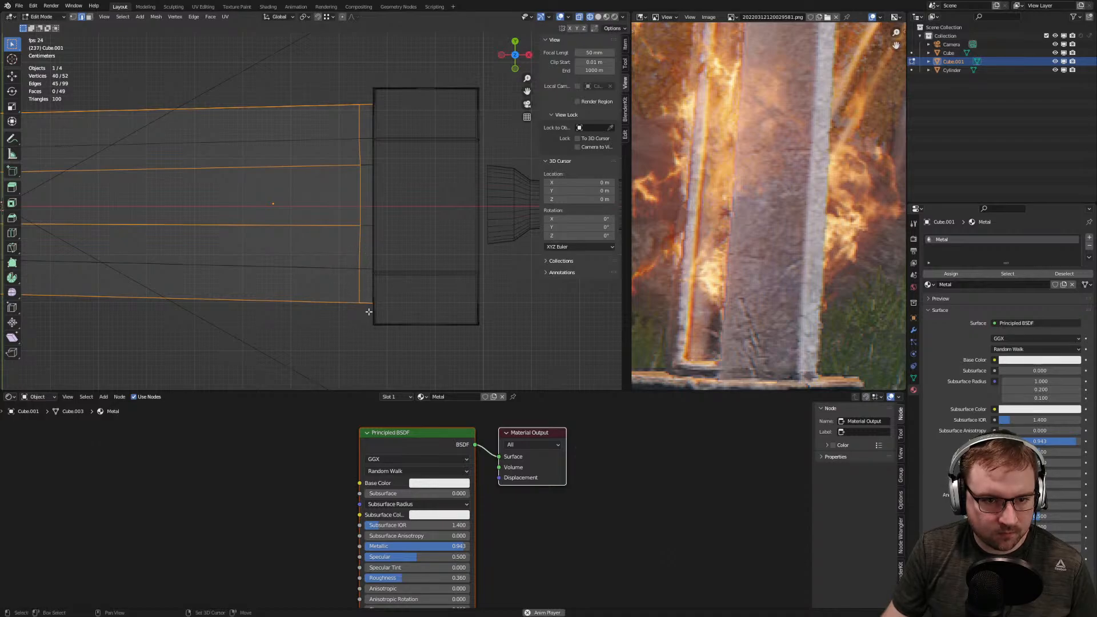
Add the short corner edges at the guard end of the fuller recesses on both blade faces to the selection
middle_click_drag(359, 323, 455, 177)
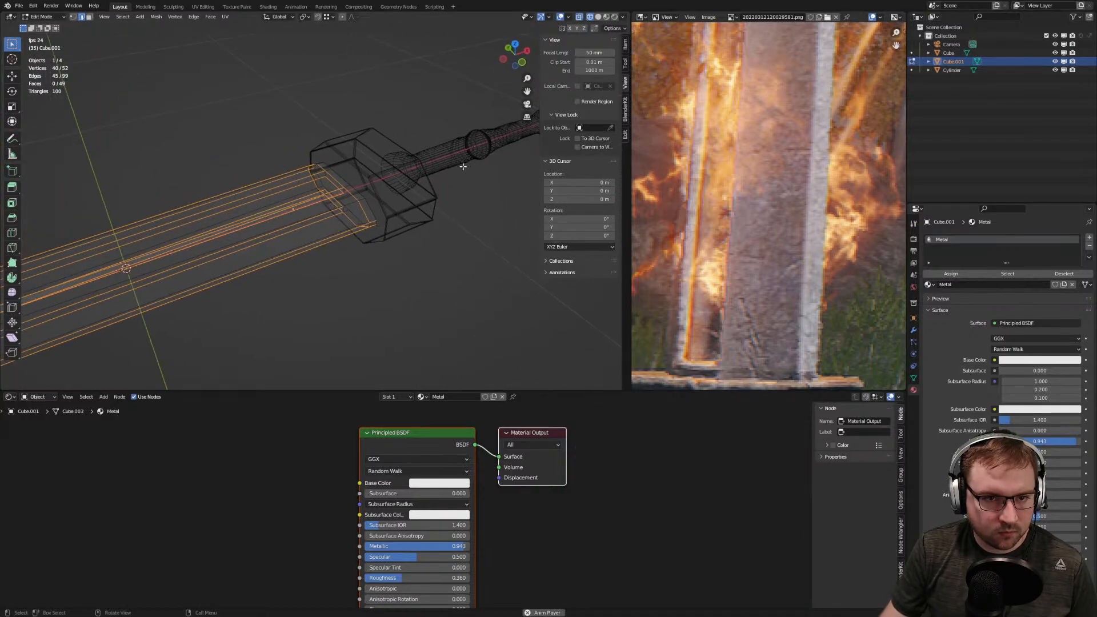
middle_click_drag(378, 208, 281, 119)
scroll(389, 191, "up", 6)
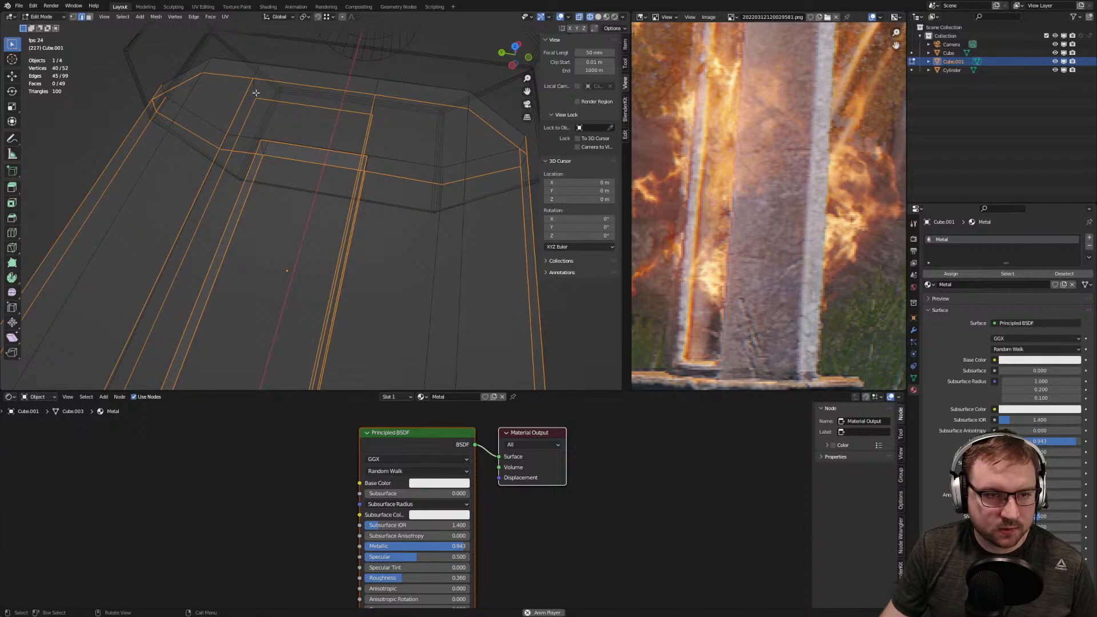
left_click(371, 106, "shift")
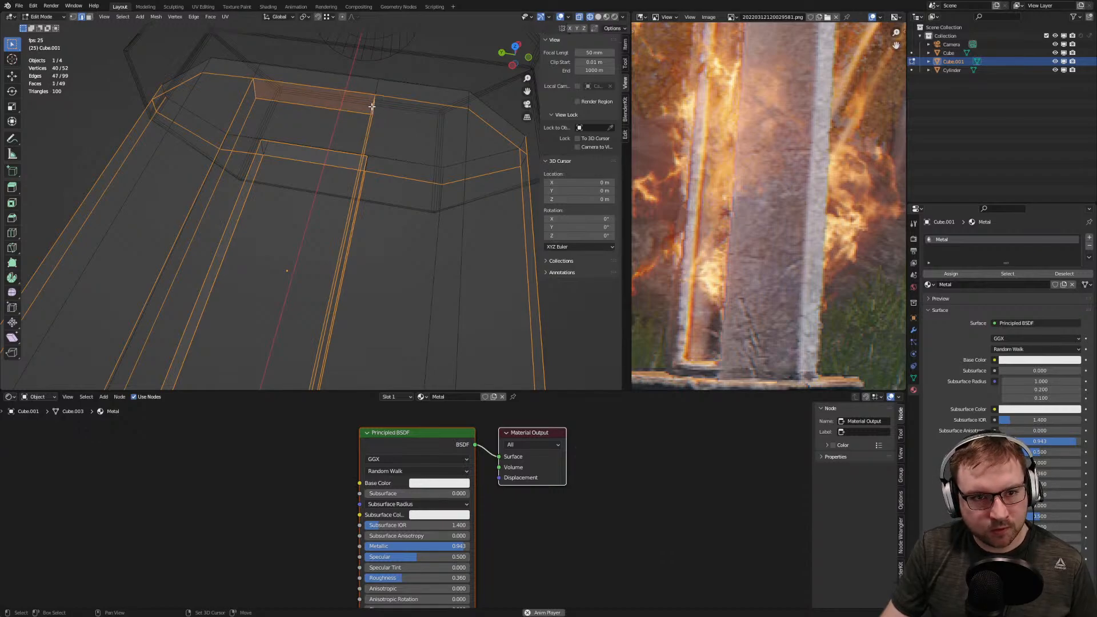
left_click(262, 148, "shift")
middle_click_drag(263, 148, 321, 153)
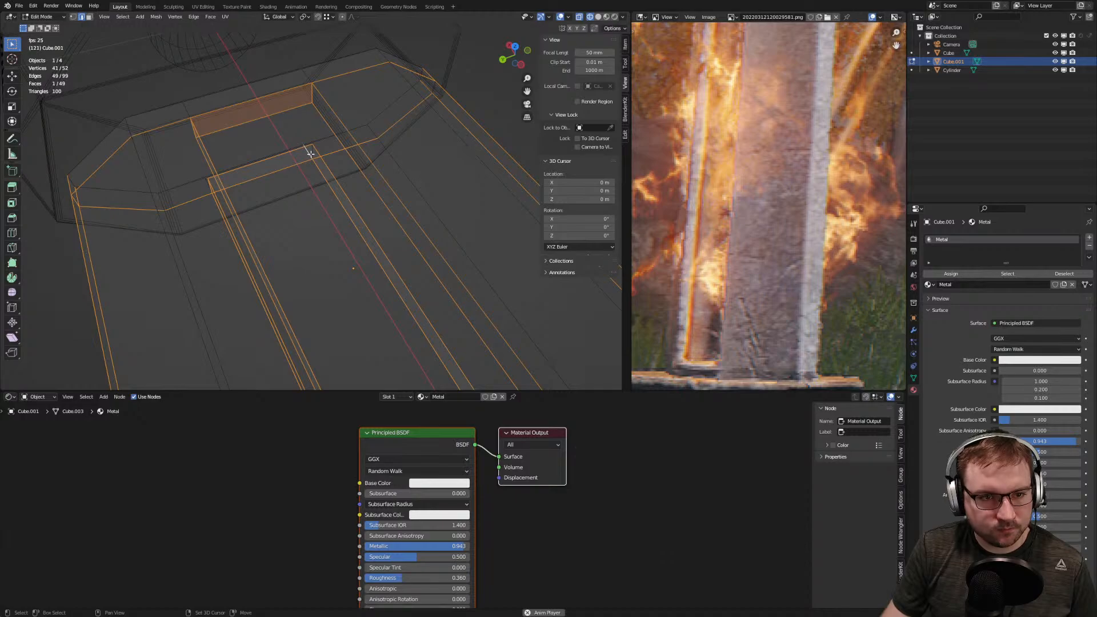
left_click(311, 153, "shift")
Switch the viewport to material preview shading and examine the selected edges around the blade tip
middle_click_drag(306, 171, 580, 55)
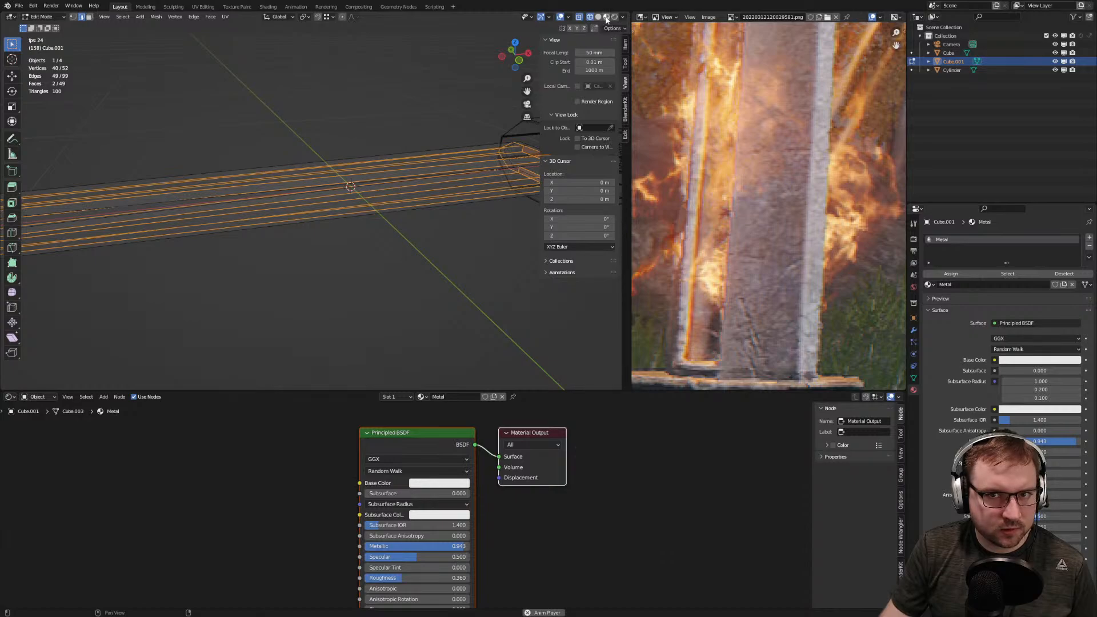
left_click(607, 20)
mouse_move(275, 205)
middle_mouse_down()
mouse_move(195, 226)
mouse_move(273, 203)
mouse_move(269, 191)
mouse_move(309, 177)
mouse_move(206, 182)
mouse_move(156, 147)
mouse_move(324, 243)
mouse_move(286, 203)
mouse_move(286, 97)
mouse_move(297, 122)
middle_mouse_up()
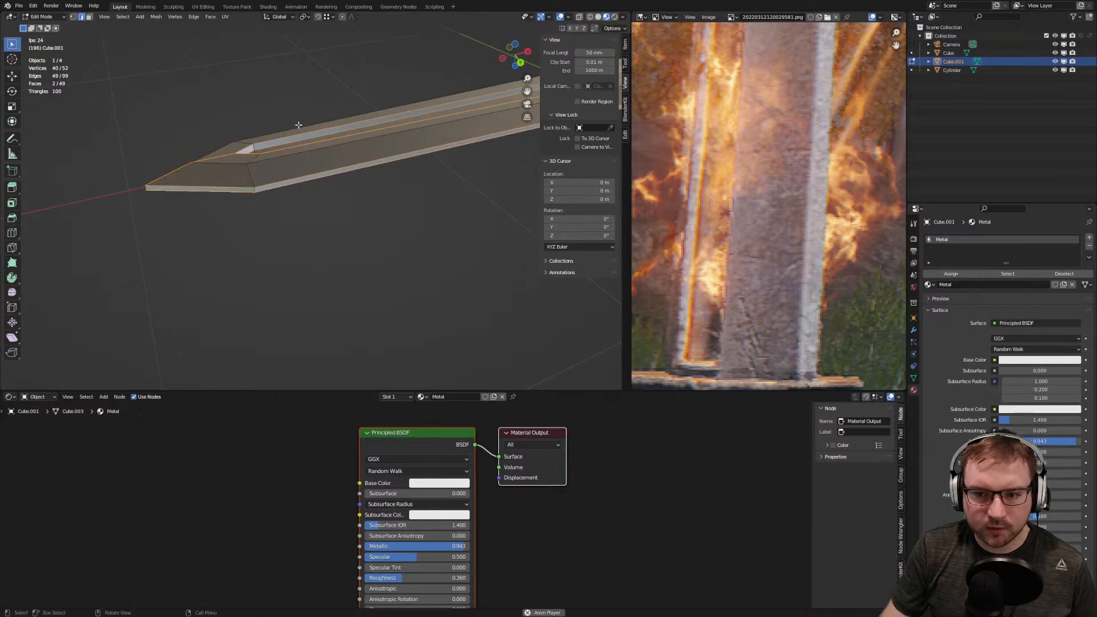
scroll(302, 177, "down", 4)
scroll(297, 183, "up", 2)
middle_click_drag(265, 189, 284, 215, "shift")
scroll(380, 236, "up", 4)
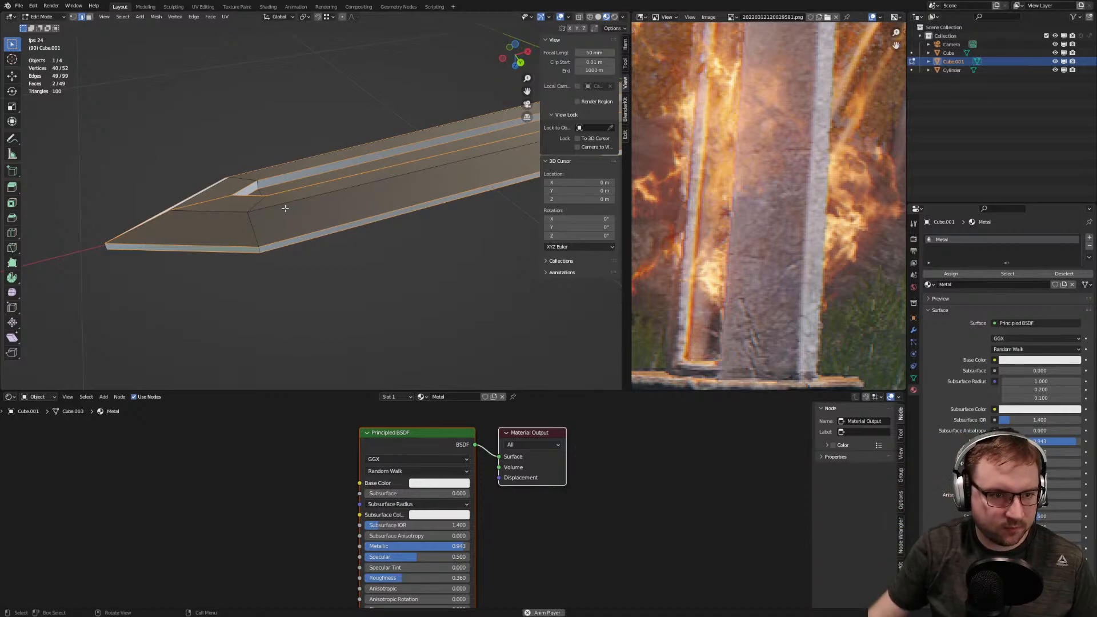
Bevel the selected hard edges of the blade with 3 segments and return to Object Mode
key("ctrl+b")
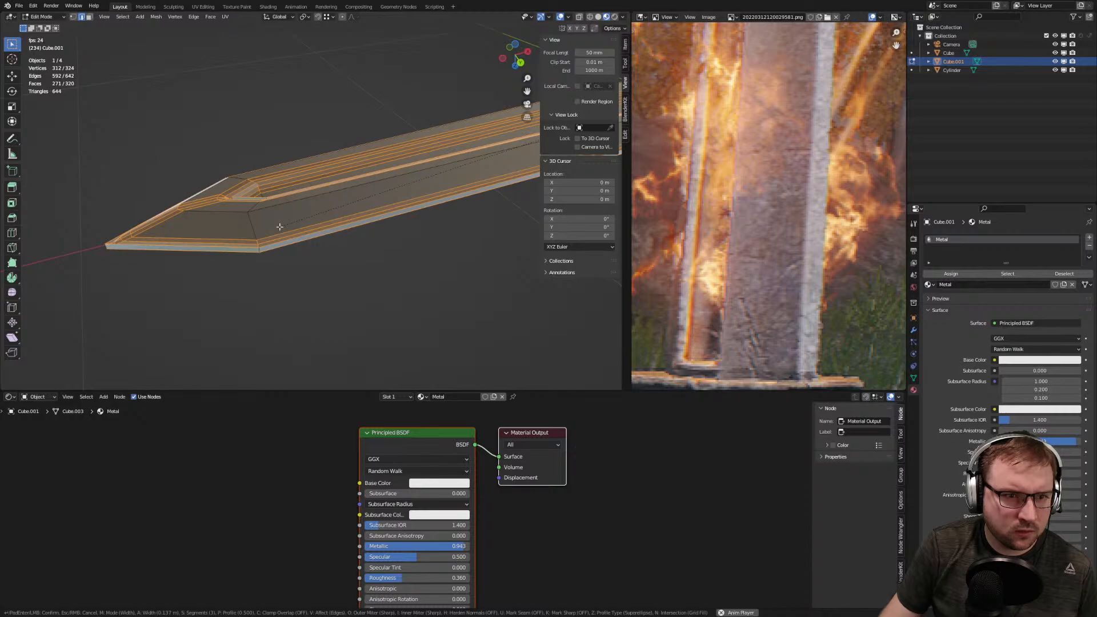
scroll(280, 227, "down", 2)
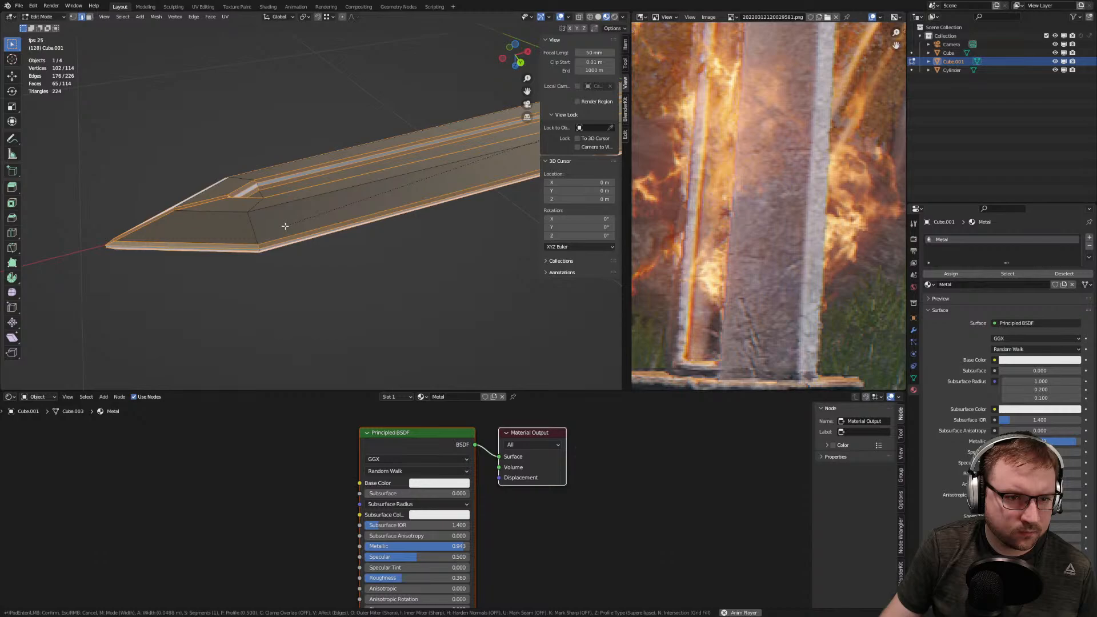
scroll(286, 227, "up", 1)
scroll(285, 226, "up", 1)
left_click(285, 226)
key("Tab")
middle_click_drag(285, 226, 348, 243)
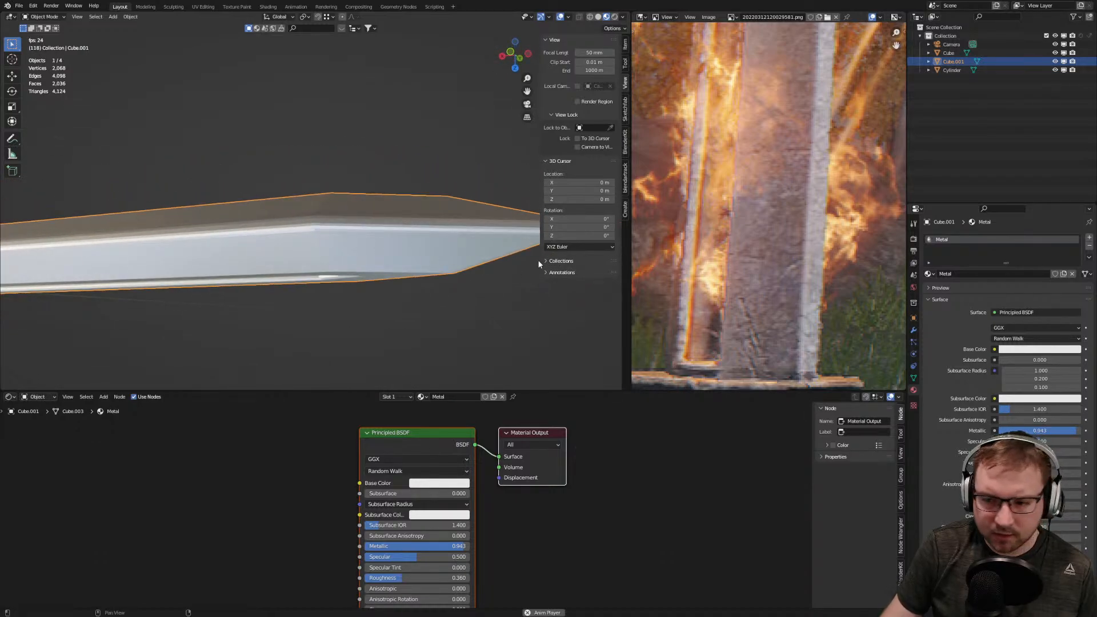
Enable Auto Smooth at 30° in the blade mesh's normals settings
left_click(914, 377)
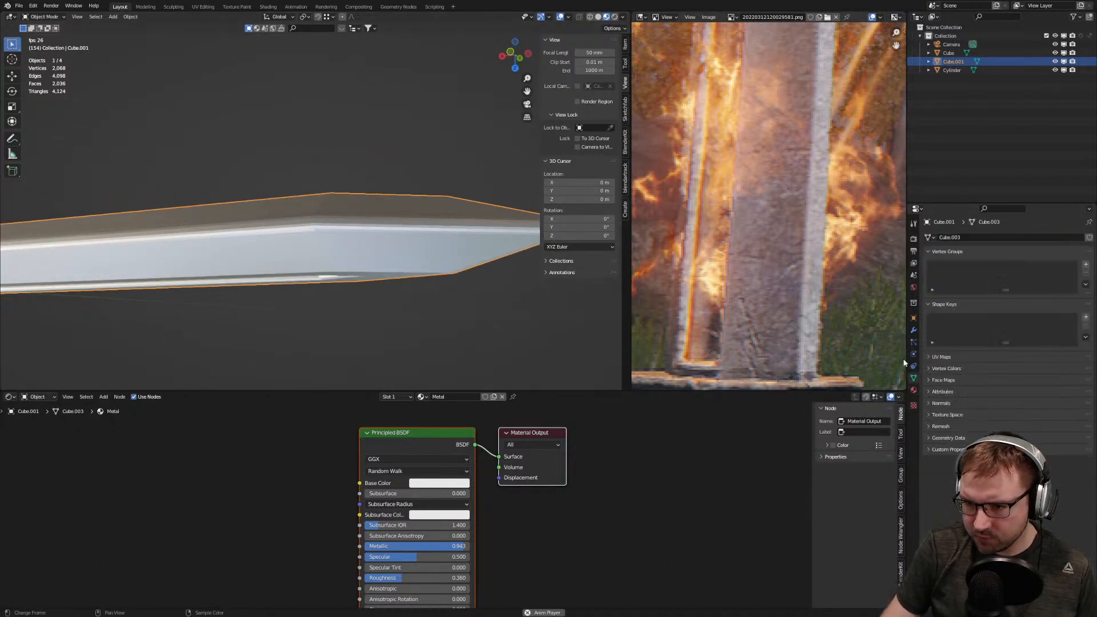
left_click(941, 403)
left_click(993, 416)
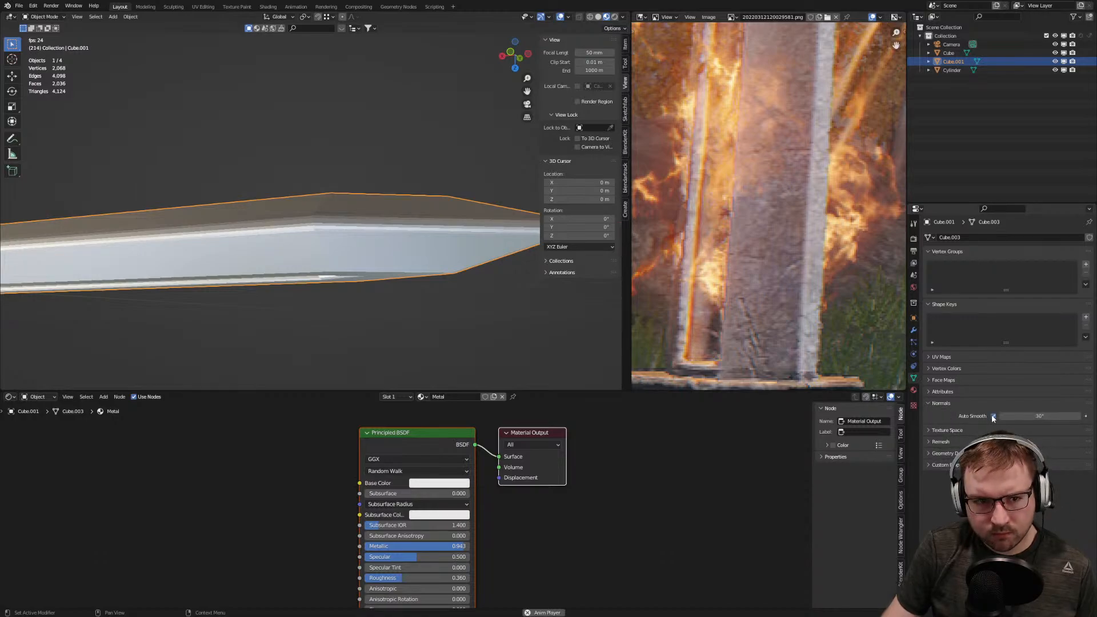
Examine the bevelled edges and smooth shading around the blade tip in both Object and Edit Mode
middle_click_drag(466, 285, 487, 320)
key("Tab")
scroll(441, 329, "up", 2)
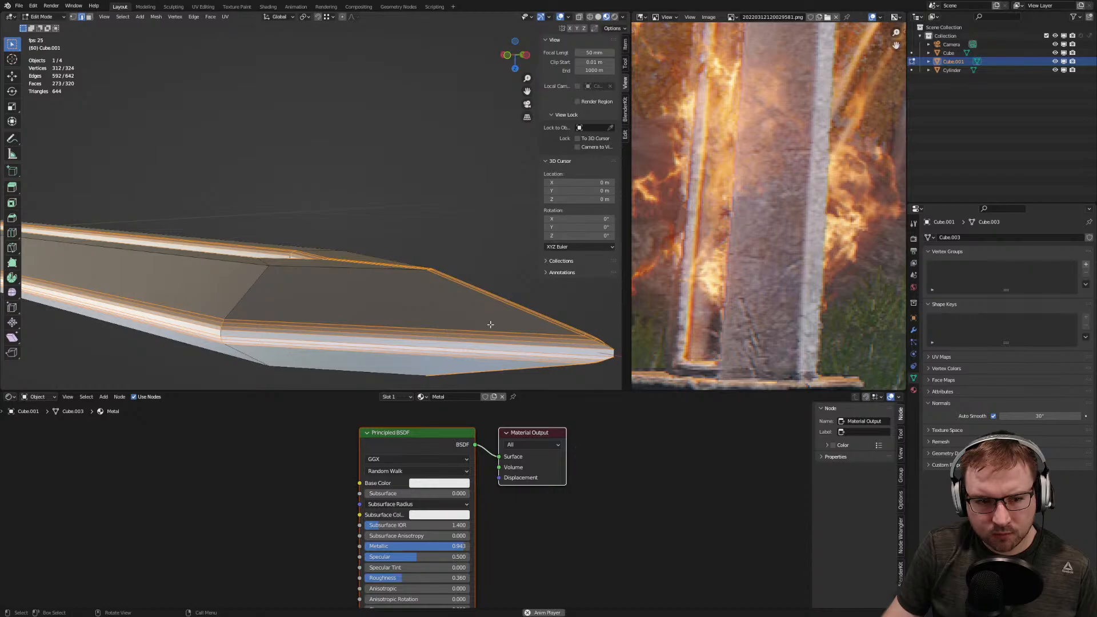
key("Tab")
right_click(472, 332)
key("Escape")
mouse_move(473, 328)
middle_mouse_down()
mouse_move(387, 320)
mouse_move(467, 326)
middle_mouse_up()
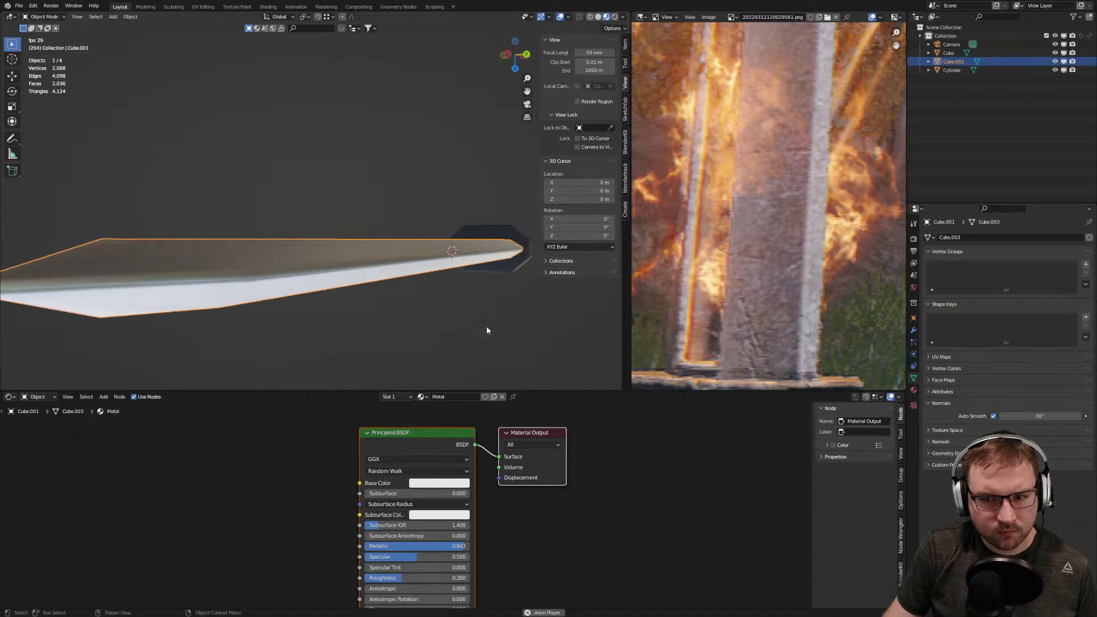
key("Tab")
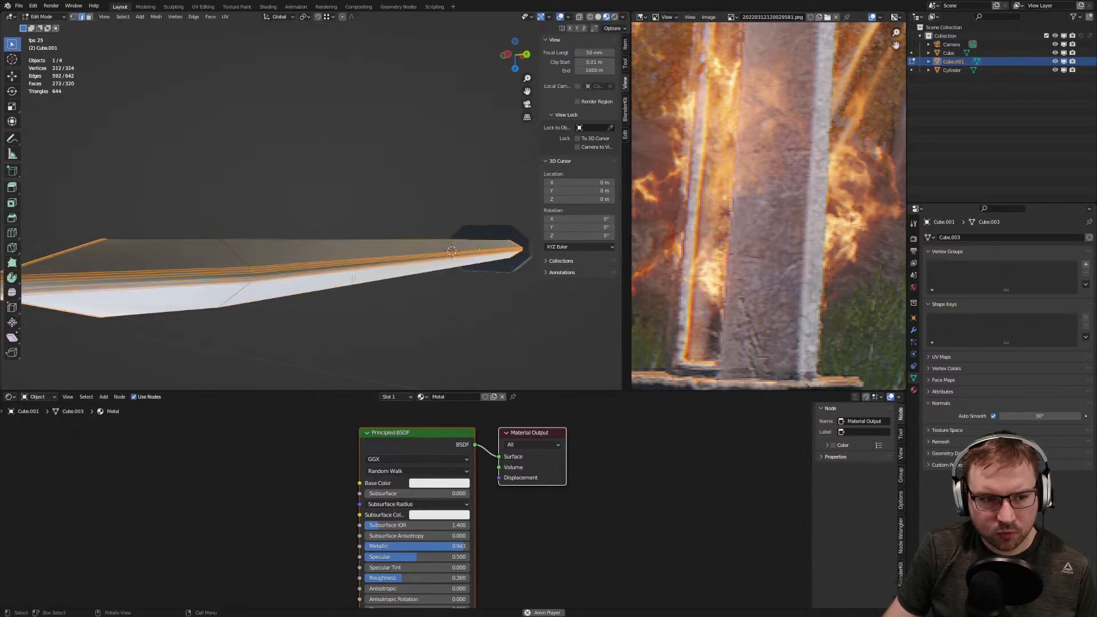
key("Tab")
middle_click_drag(409, 289, 248, 279)
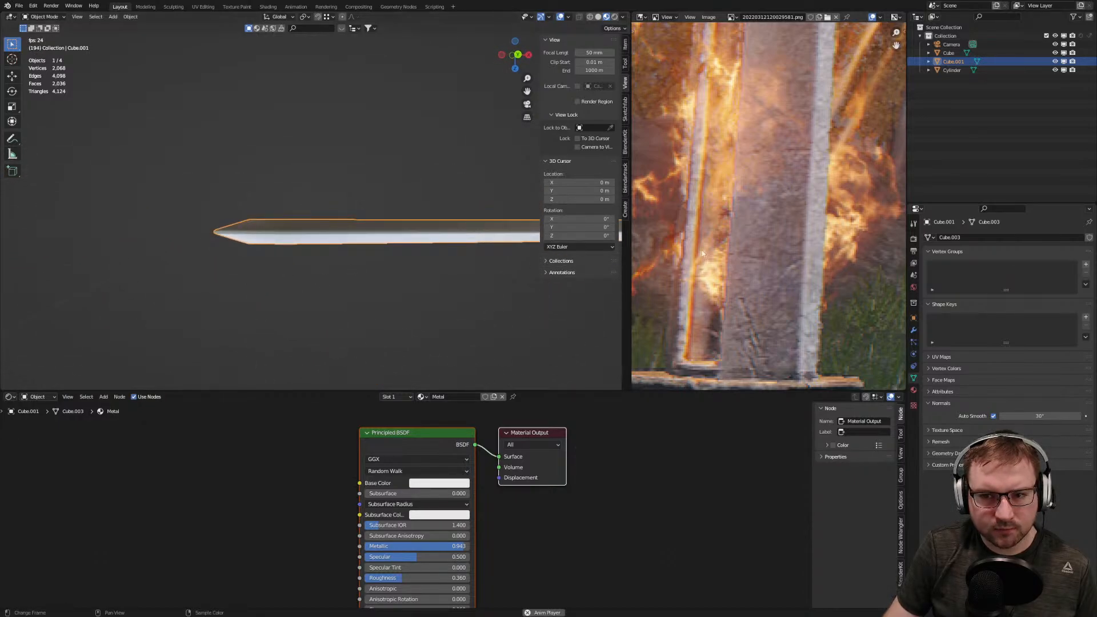
Compare the blade's tip, edges and overall proportions with the sword in the flaming reference image
middle_click_drag(374, 254, 315, 268)
scroll(769, 115, "down", 8)
scroll(731, 305, "up", 6)
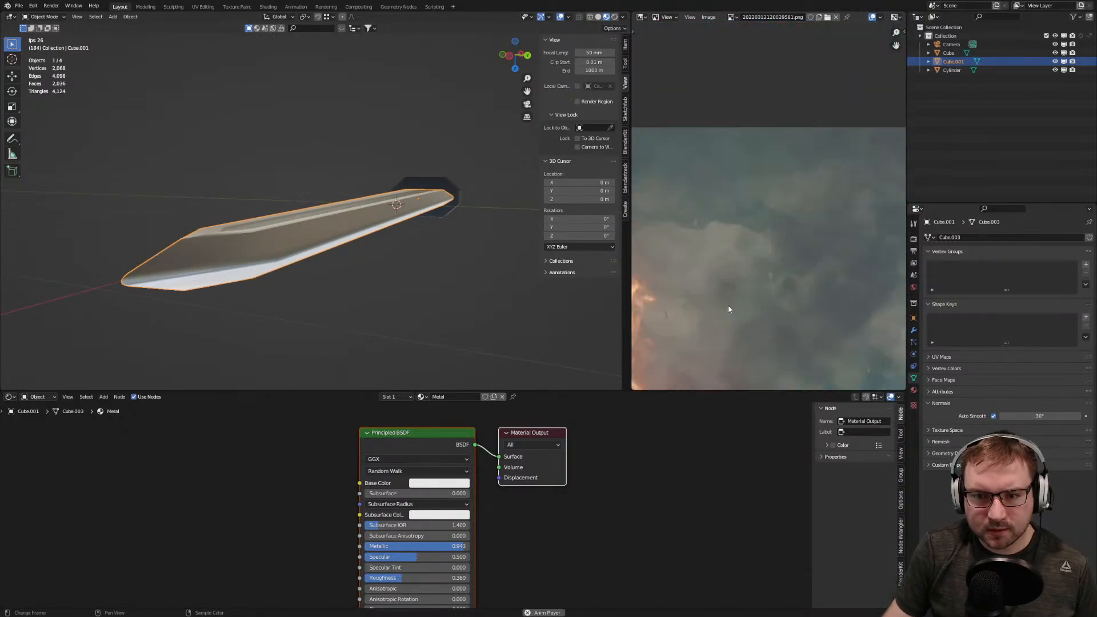
scroll(738, 284, "up", 3)
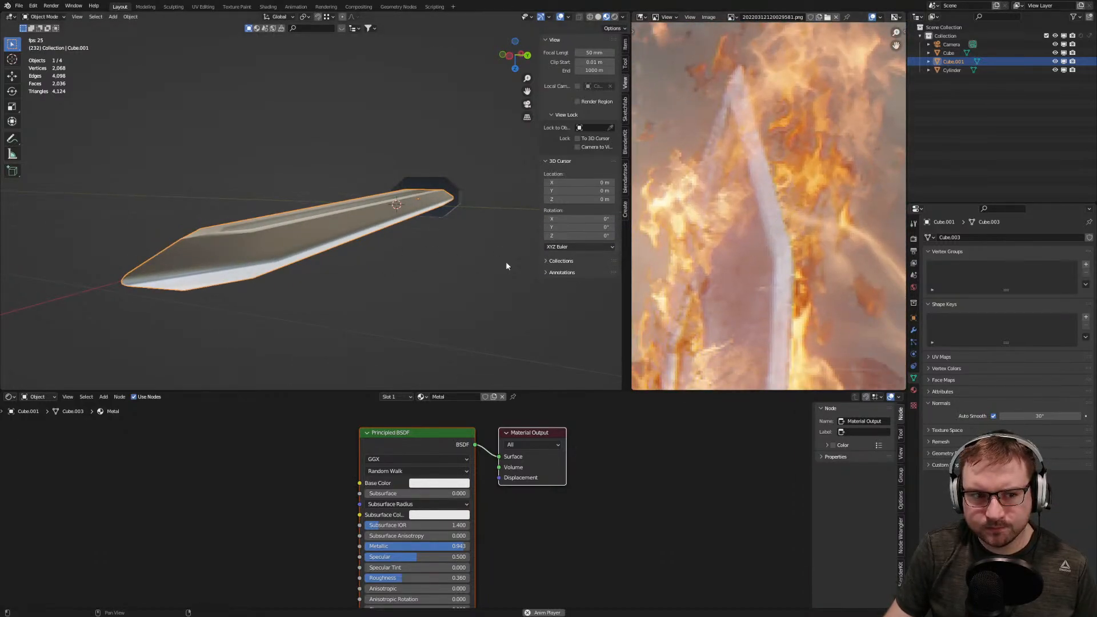
scroll(720, 206, "down", 2)
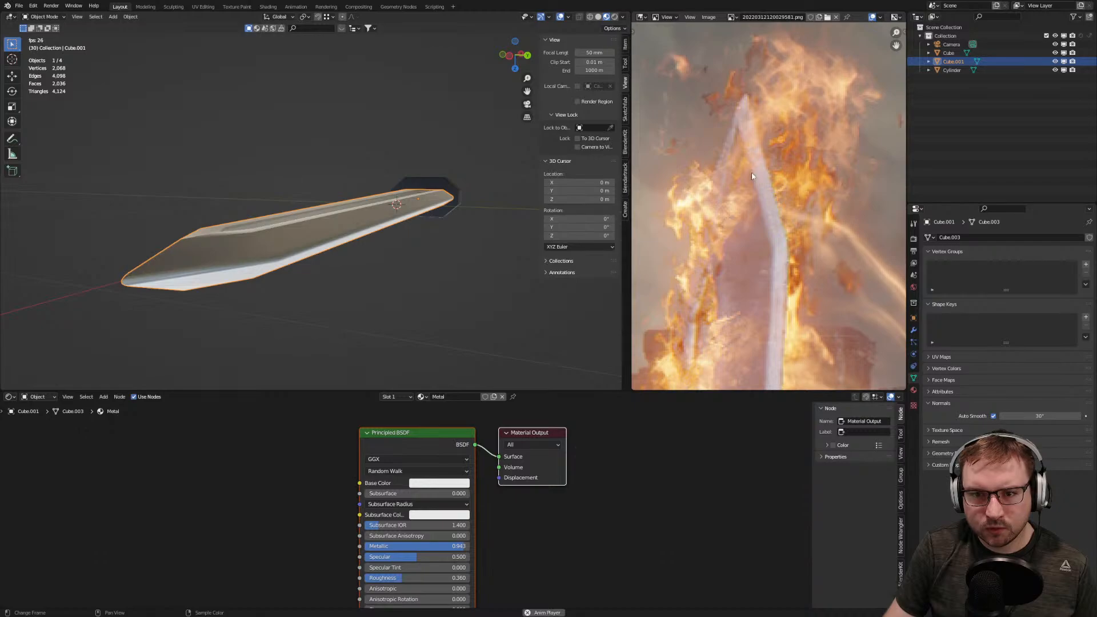
scroll(756, 215, "down", 4)
scroll(754, 207, "up", 3)
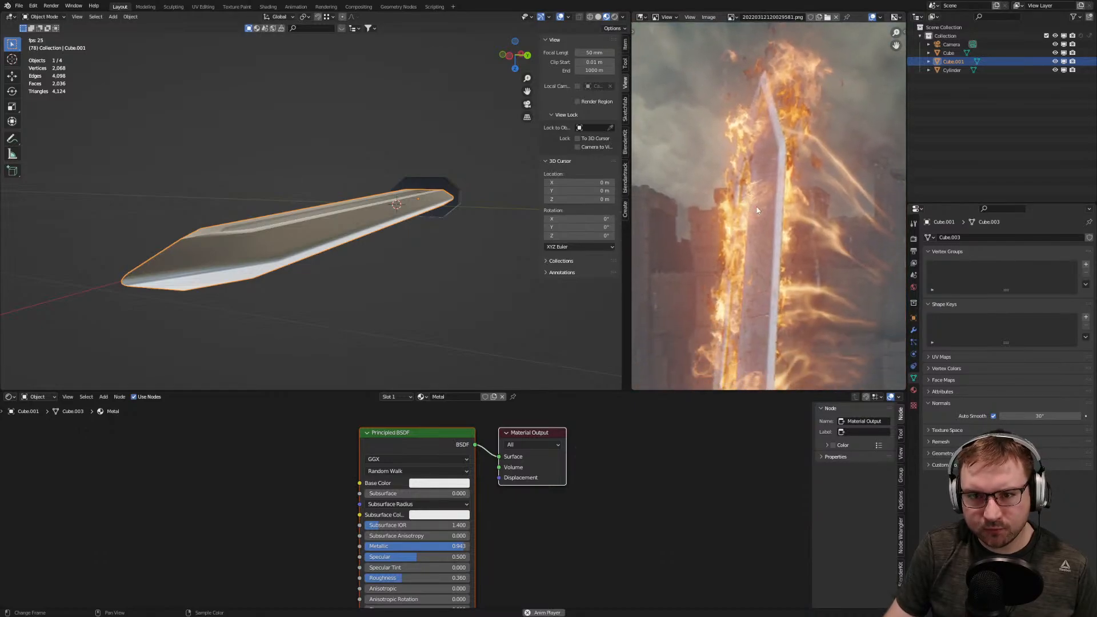
middle_click_drag(346, 230, 398, 230)
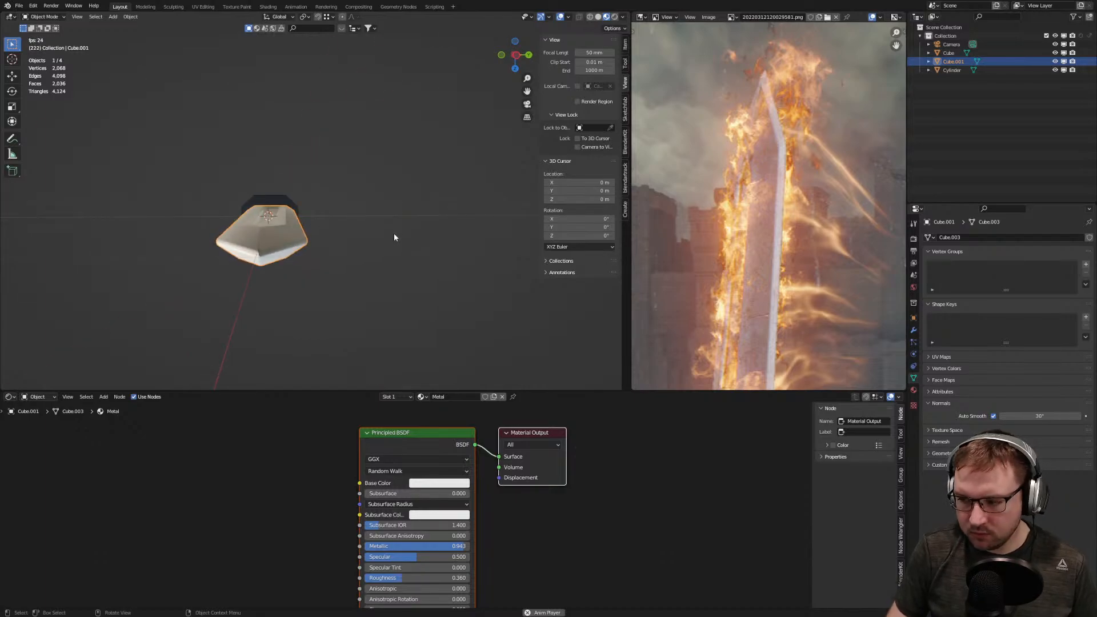
key("KP_7")
scroll(427, 255, "down", 4)
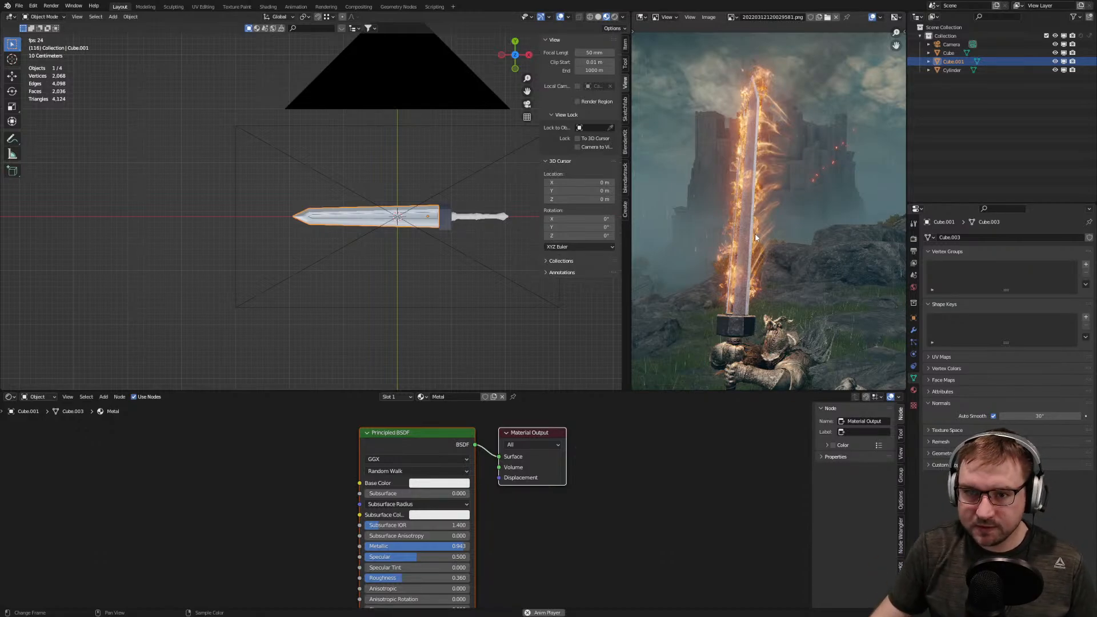
scroll(757, 238, "up", 3)
middle_click_drag(759, 349, 737, 279)
scroll(737, 274, "up", 4)
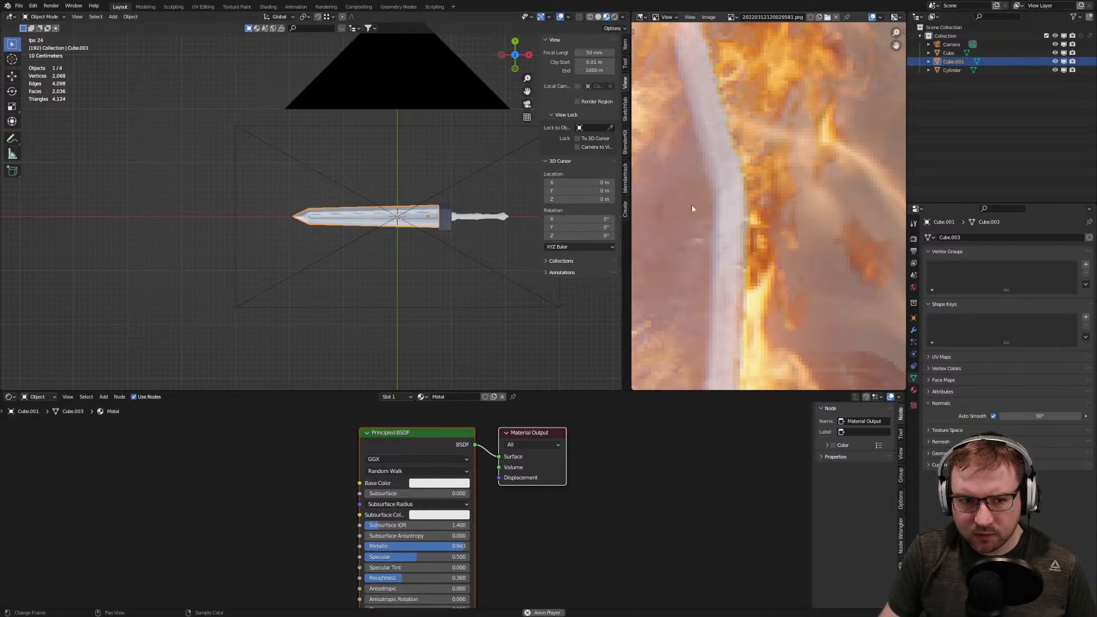
scroll(685, 223, "down", 5)
Edit the blade in vertex select mode and display it as a wireframe from the front view
middle_click_drag(437, 260, 426, 235)
key("Tab")
key("1")
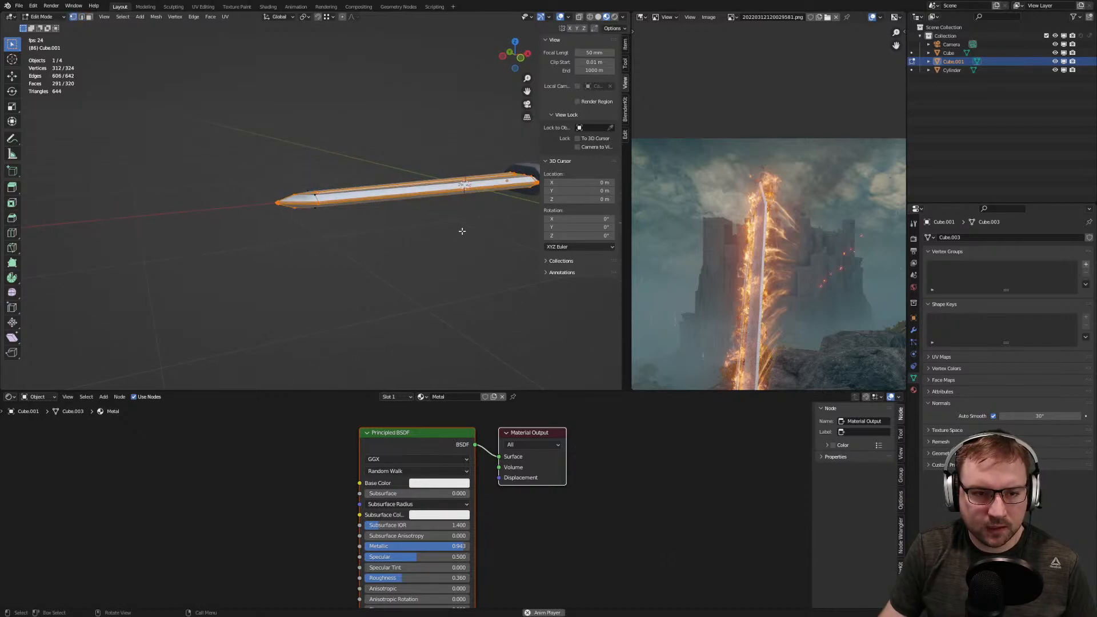
left_click_drag(245, 159, 308, 218)
mouse_move(443, 230)
middle_mouse_down()
mouse_move(409, 245)
mouse_move(435, 246)
middle_mouse_up()
key("KP_1")
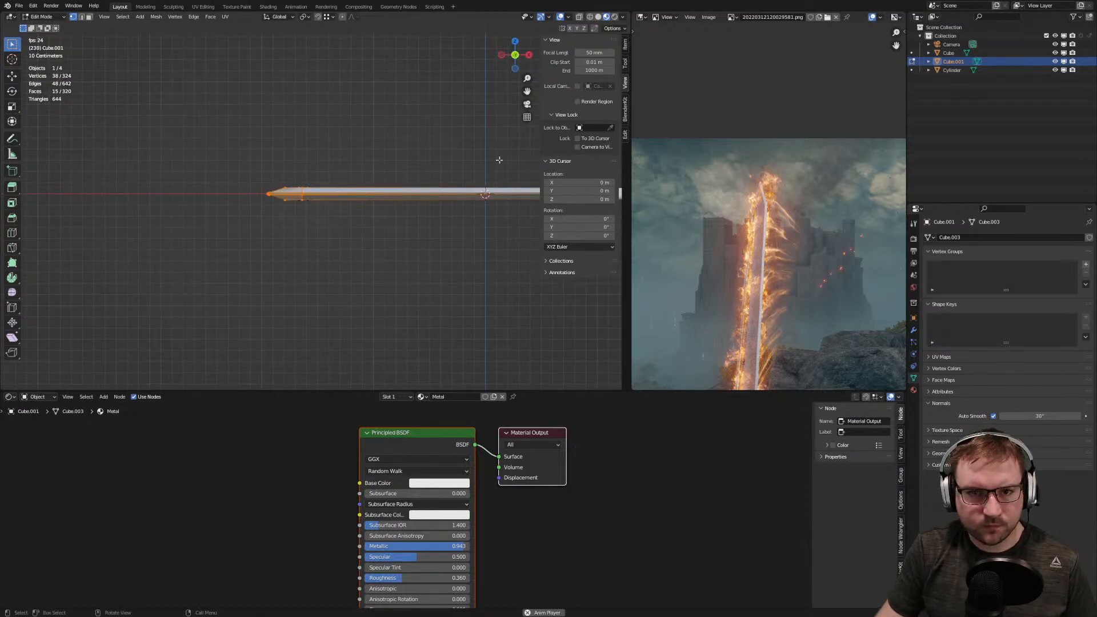
left_click(590, 17)
left_click_drag(233, 148, 396, 264)
scroll(367, 233, "up", 3)
middle_click_drag(331, 243, 299, 262, "shift")
scroll(428, 264, "up", 3)
left_click_drag(109, 128, 395, 275)
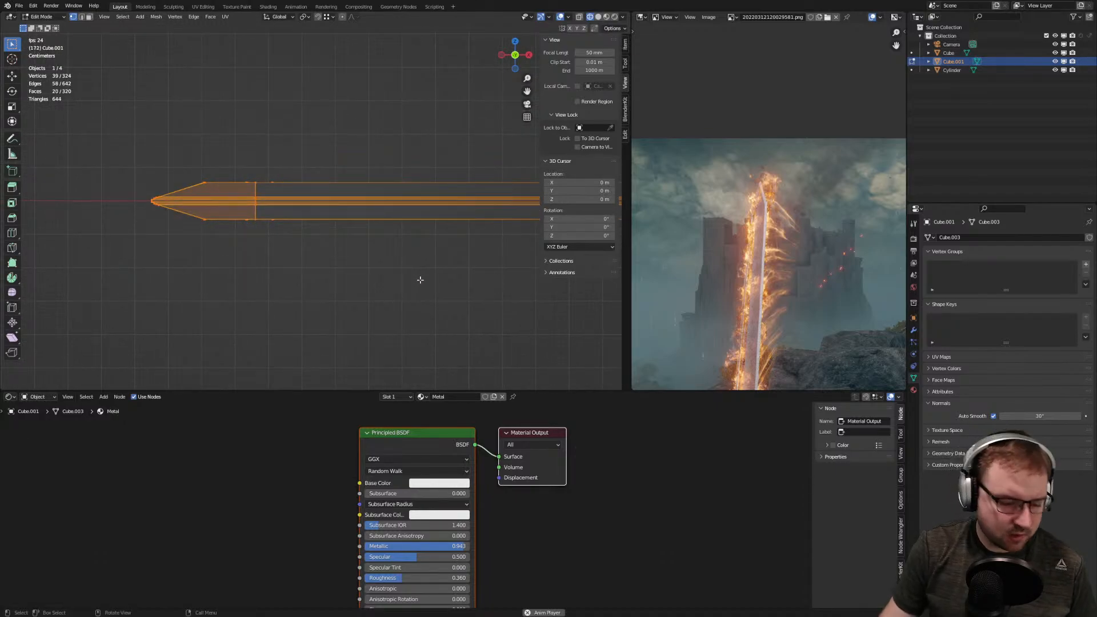
key("s")
key("z")
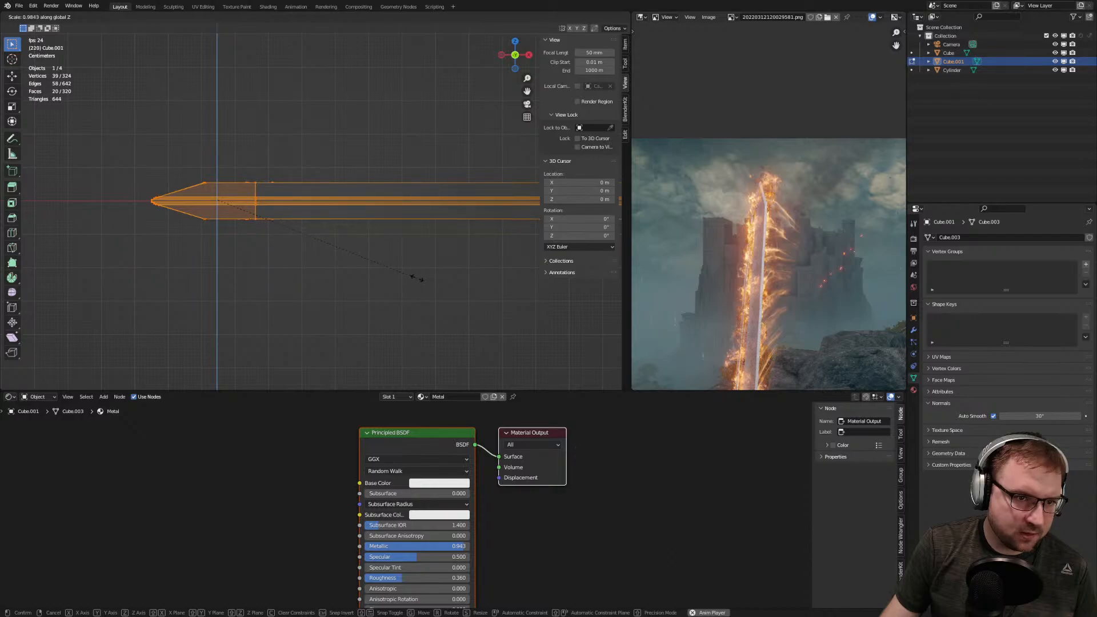
left_click(400, 274)
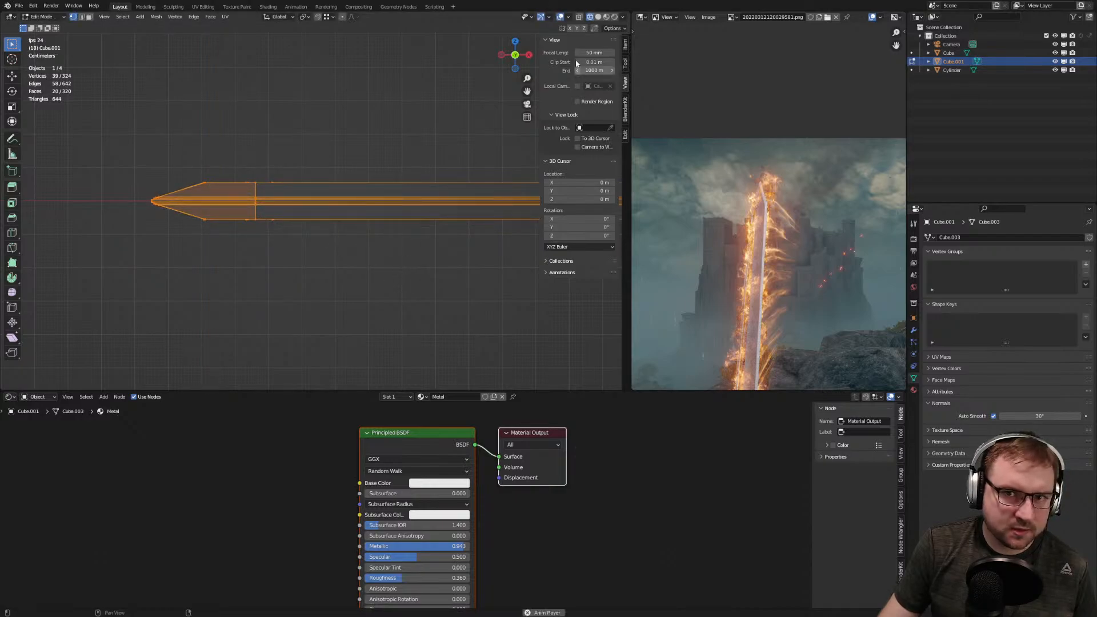
Turn on X-ray, box-select the front section of the blade through the mesh and scale it to 0.795 along Z
left_click(579, 17)
left_click_drag(116, 140, 419, 282)
key("s")
key("z")
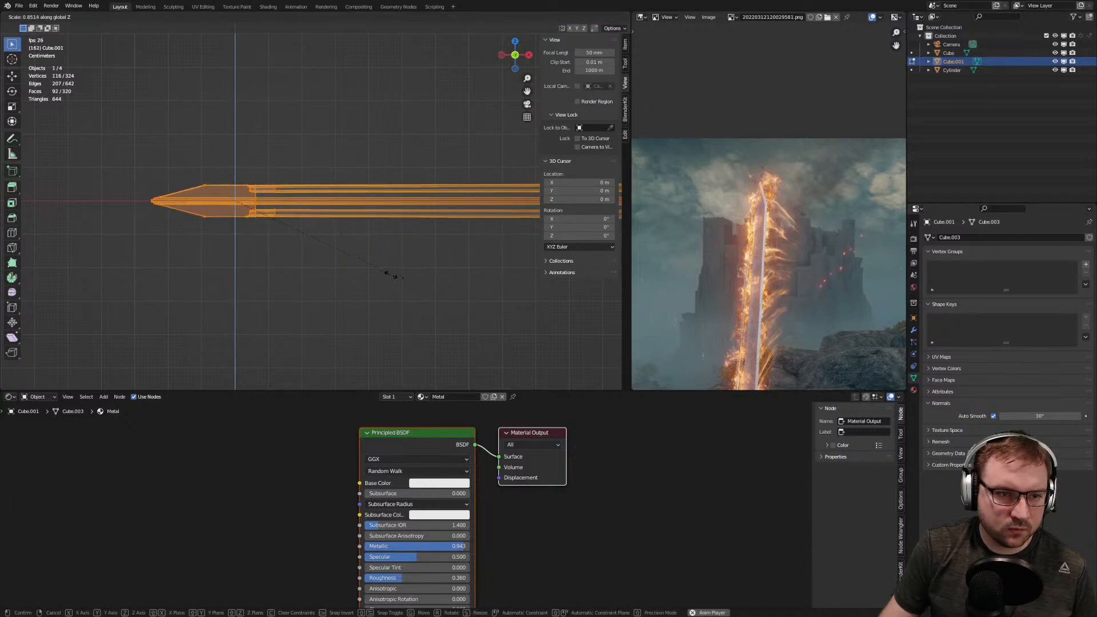
left_click(374, 270)
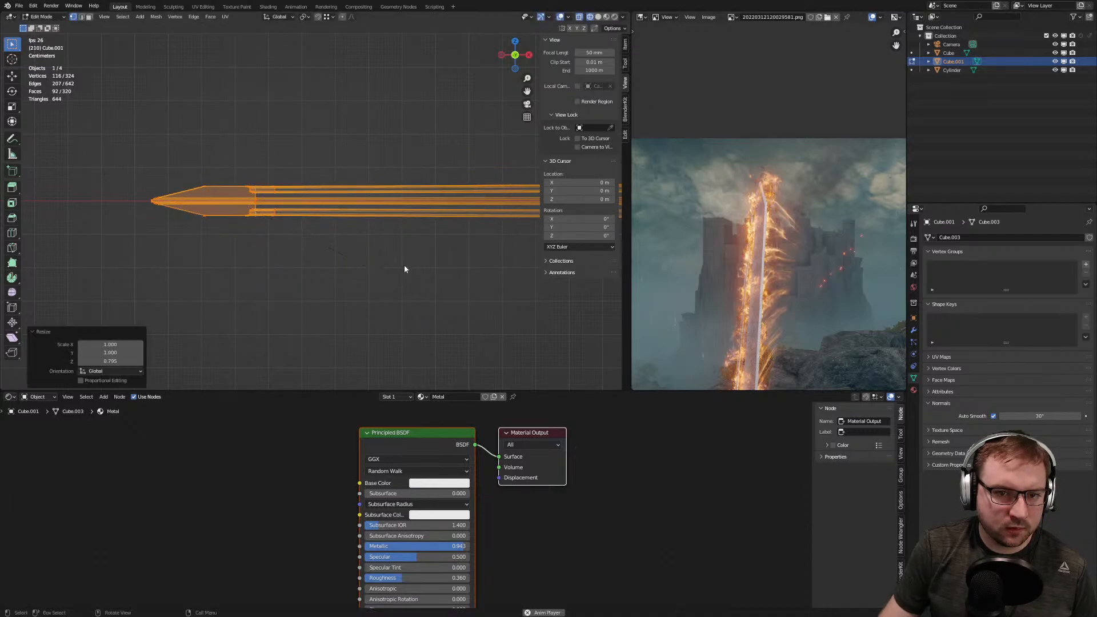
key("Tab")
middle_click_drag(410, 243, 336, 248)
key("Tab")
key("Tab")
key("Tab")
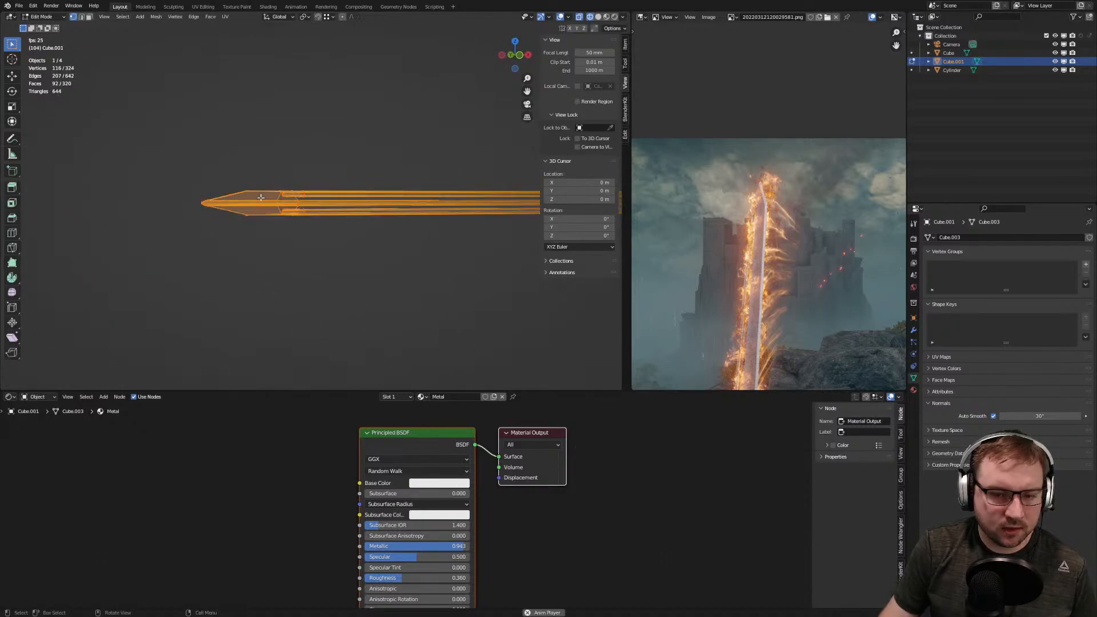
Select the upper and lower ridge vertices just behind the blade tip in front view and scale them to 0.825 along Z
key("KP_1")
left_click_drag(170, 162, 258, 254)
scroll(263, 240, "up", 3)
left_click_drag(152, 146, 228, 269)
key("s")
key("z")
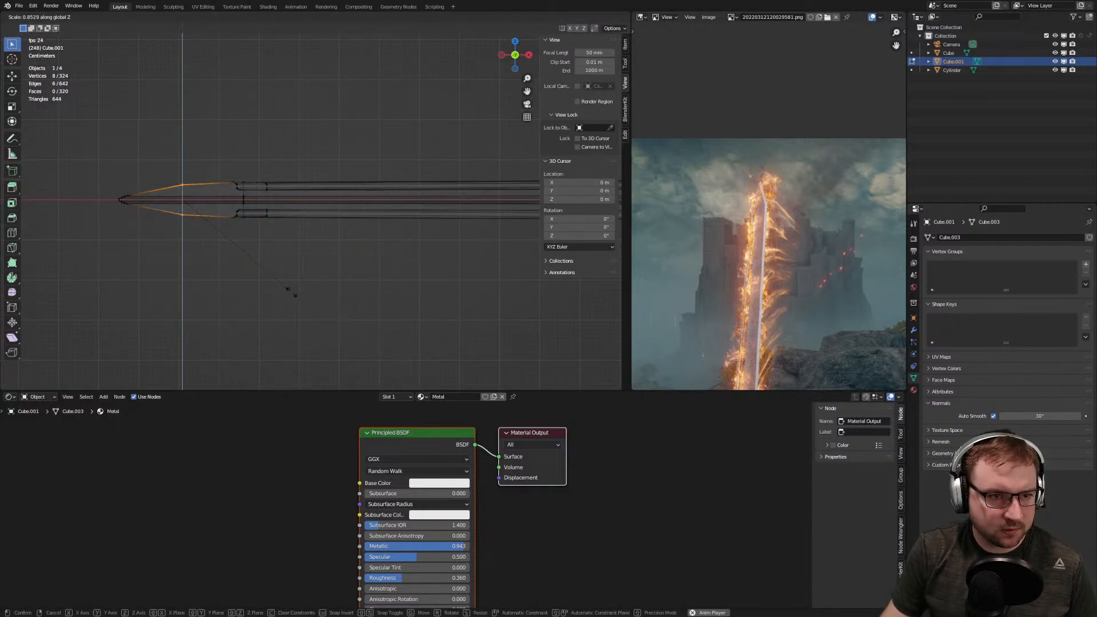
left_click(287, 291)
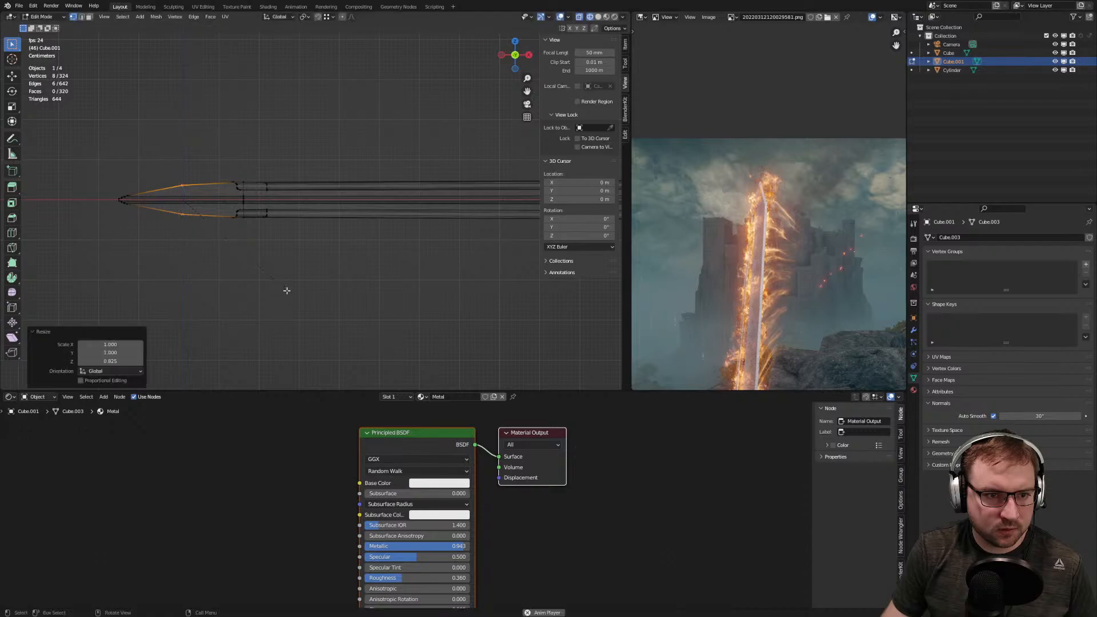
Return to Object Mode, switch the viewport to rendered shading and inspect the whole sword from several angles
key("Tab")
left_click(615, 17)
mouse_move(394, 246)
middle_mouse_down()
mouse_move(457, 275)
mouse_move(438, 258)
mouse_move(461, 238)
mouse_move(371, 222)
mouse_move(411, 248)
middle_mouse_up()
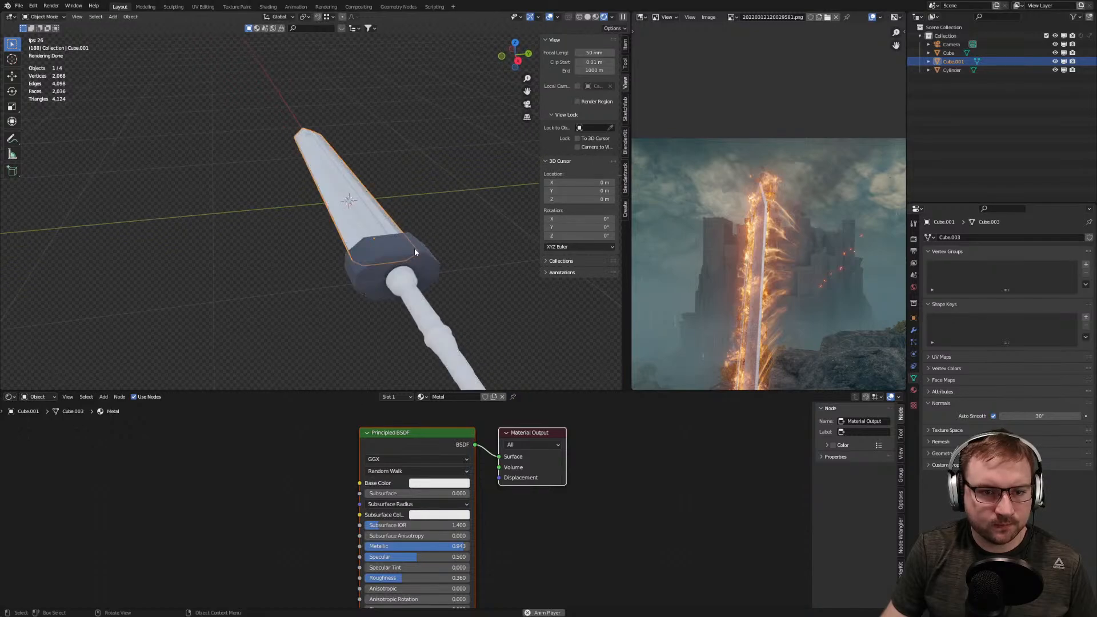
middle_click_drag(446, 290, 452, 249)
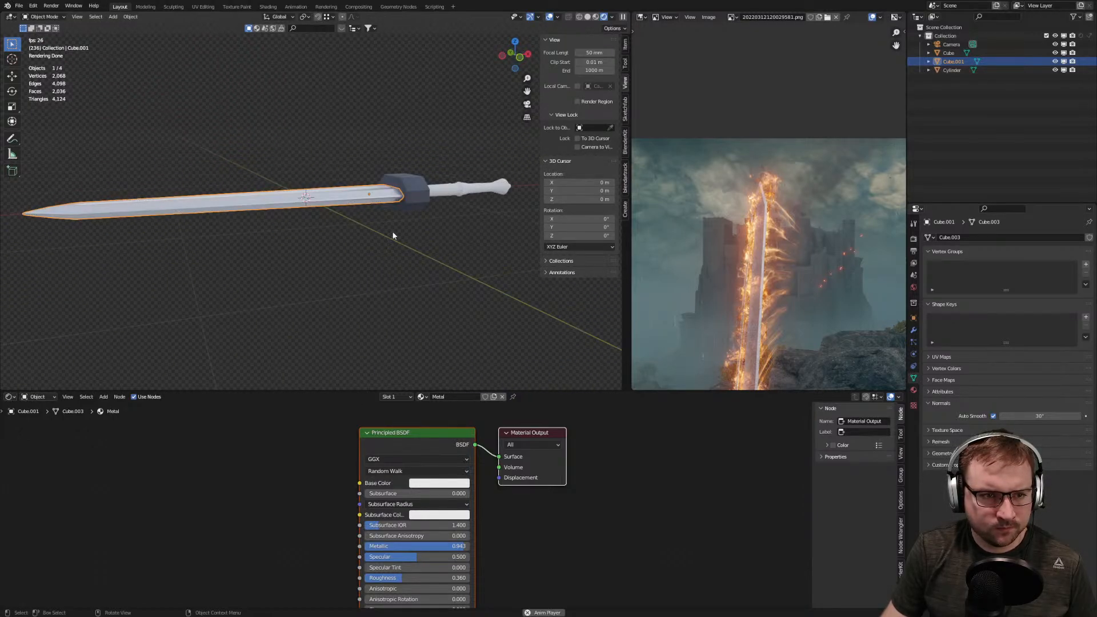
scroll(394, 228, "down", 3)
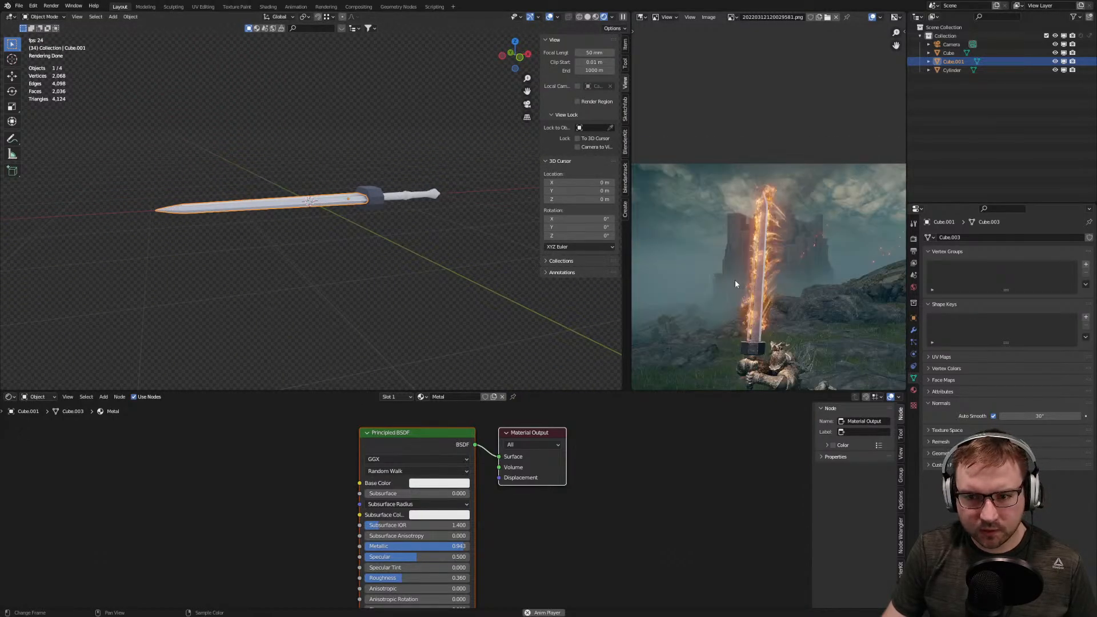
From the top view, select the camera and show its TransSword.png background image in front of the model
key("KP_7")
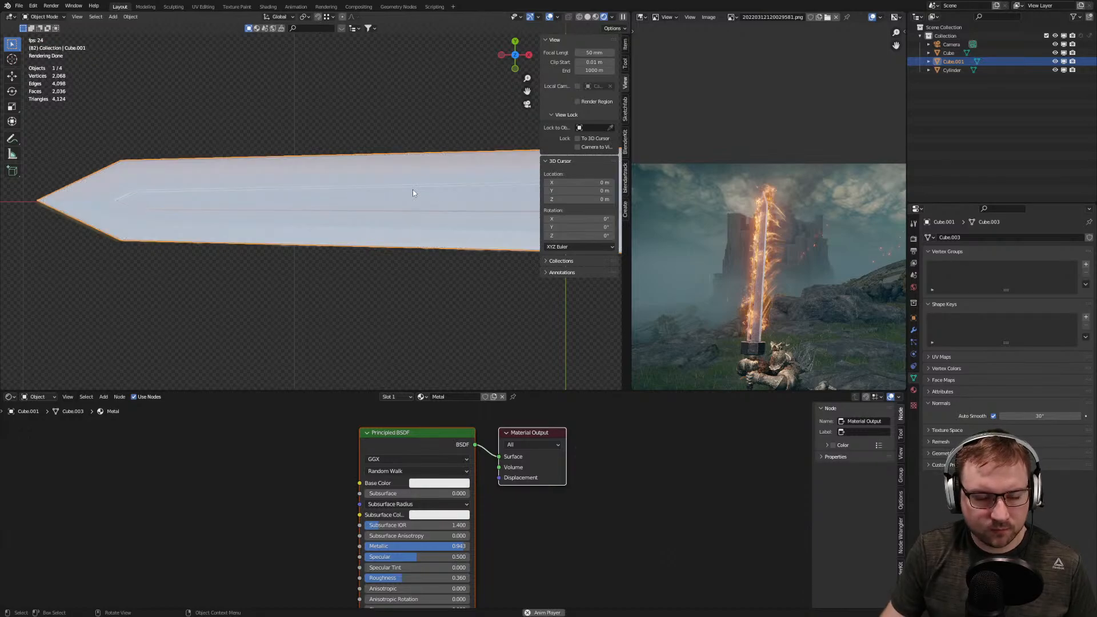
scroll(487, 235, "down", 9)
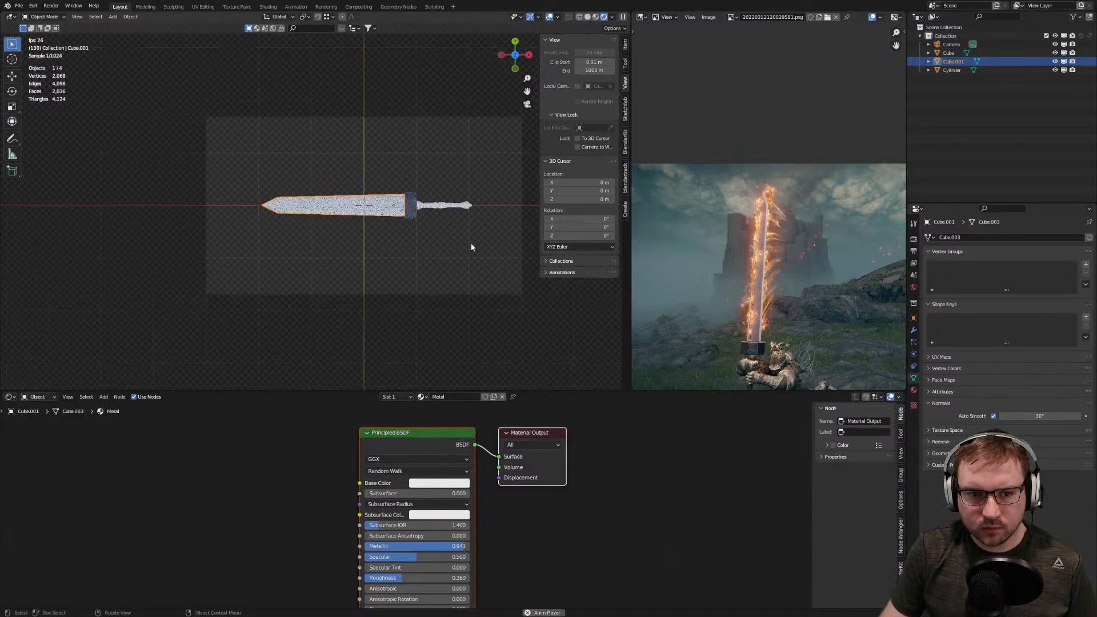
middle_click_drag(523, 250, 473, 240, "shift")
left_click(475, 237)
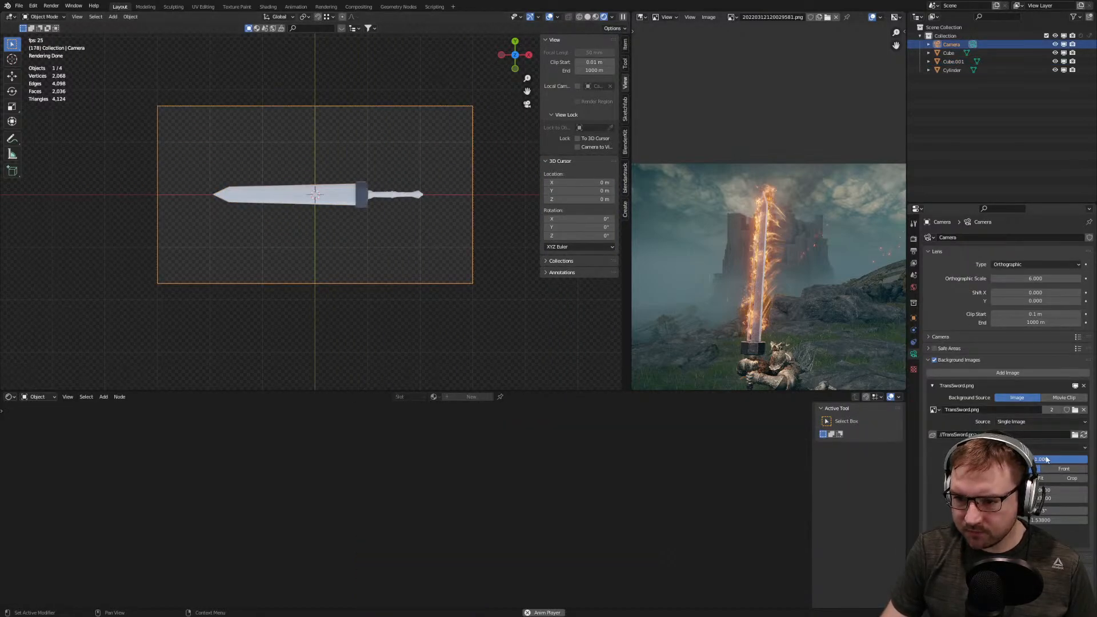
left_click(1064, 469)
Widen the 3D viewport over the image editor and frame the whole TransSword.png reference sword
scroll(358, 251, "up", 3)
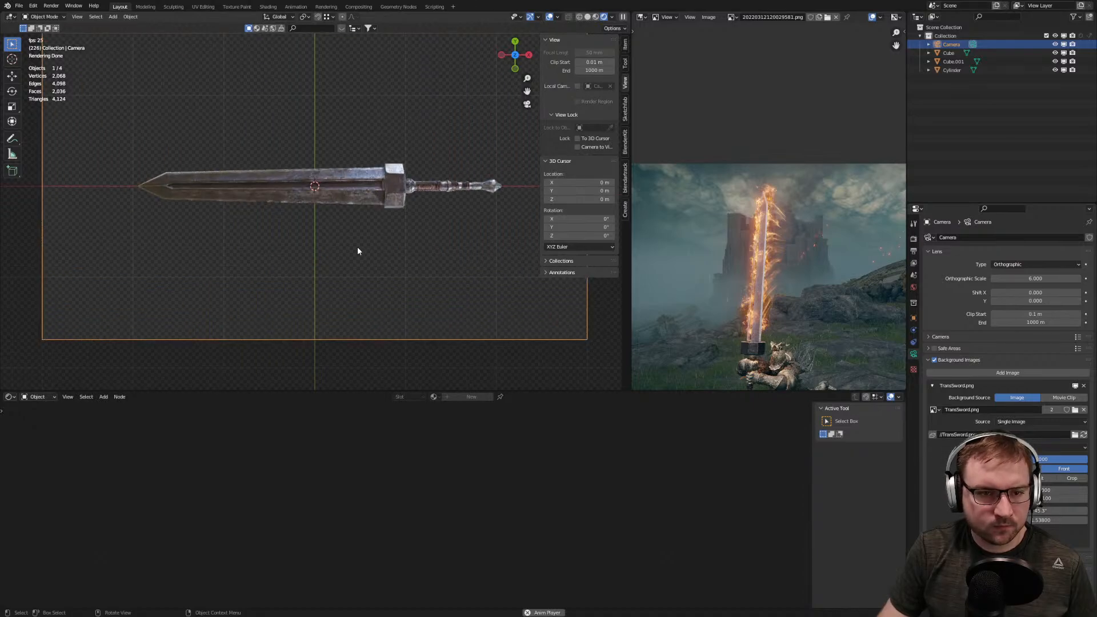
scroll(359, 248, "up", 2)
middle_click_drag(441, 242, 387, 291, "shift")
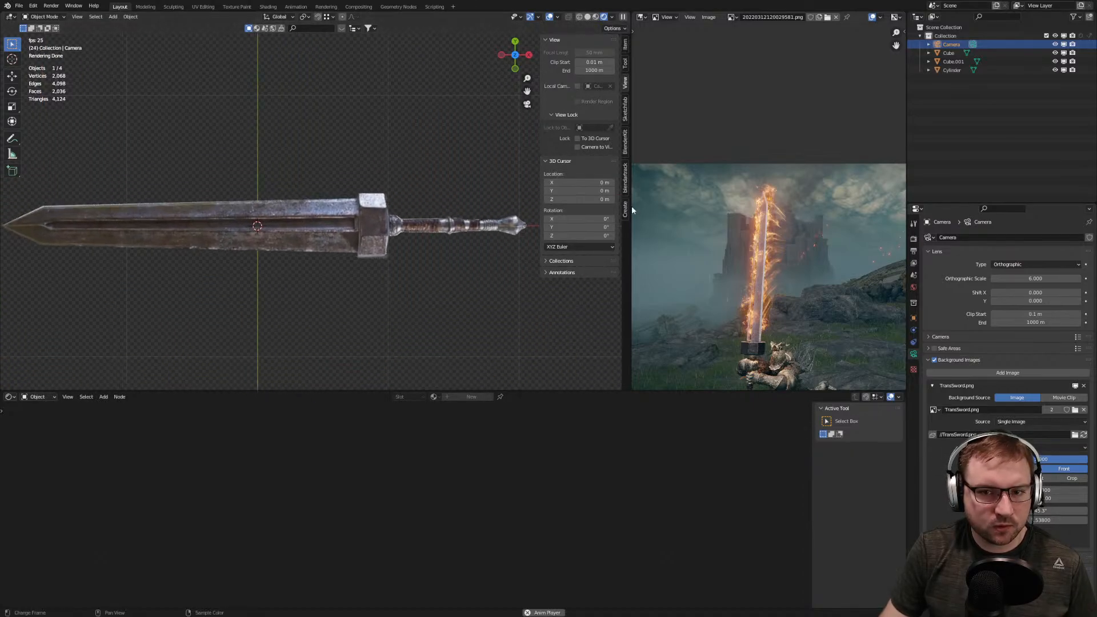
left_click_drag(630, 214, 868, 214)
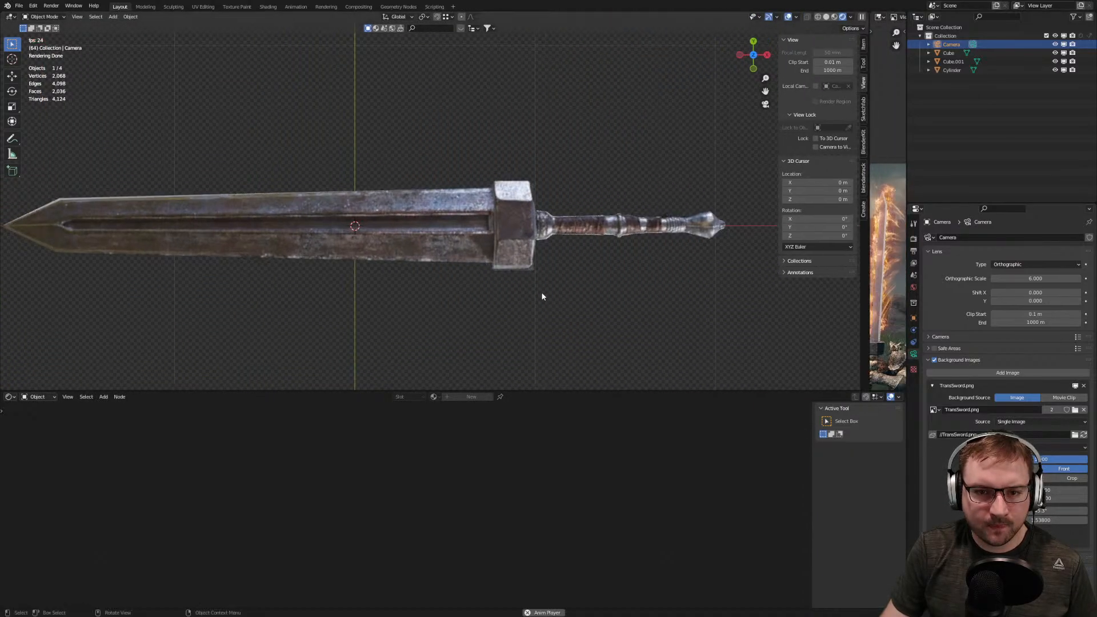
Check the crossguard against the opaque reference, selecting its handle-side vertices in Edit Mode and returning to Object Mode
scroll(543, 296, "down", 1)
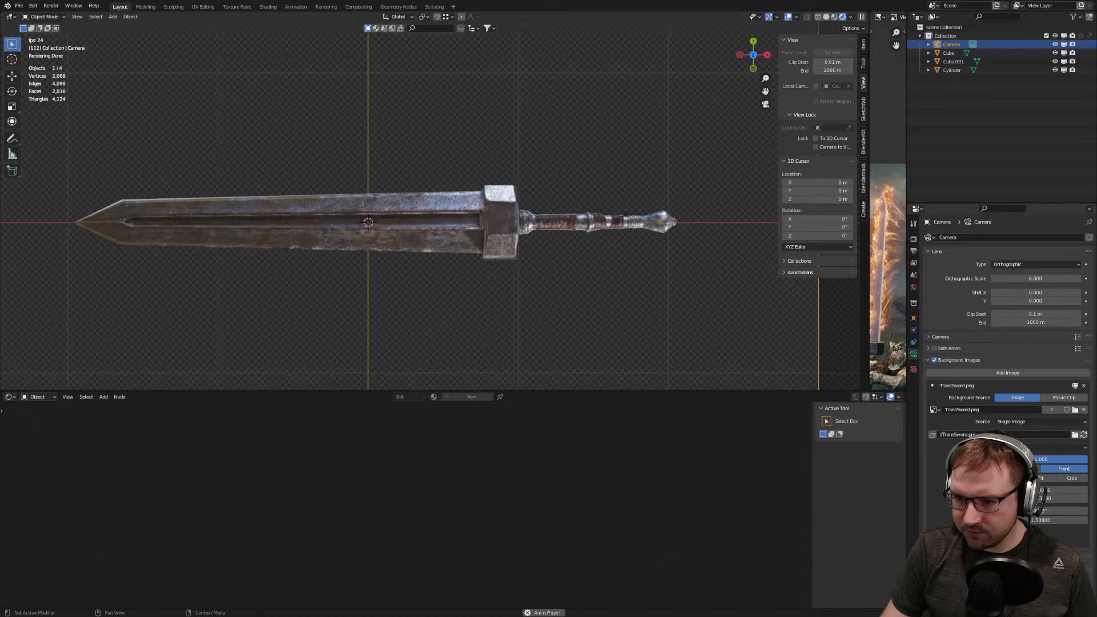
mouse_move(1068, 460)
left_mouse_down()
mouse_move(974, 460)
mouse_move(1068, 459)
left_mouse_up()
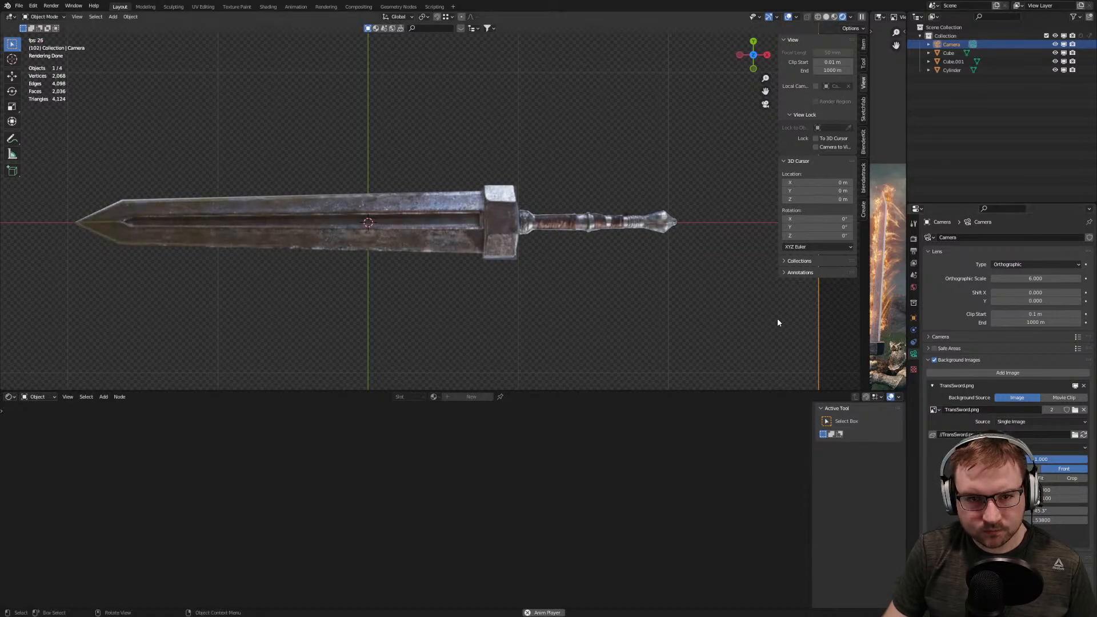
scroll(548, 231, "up", 10)
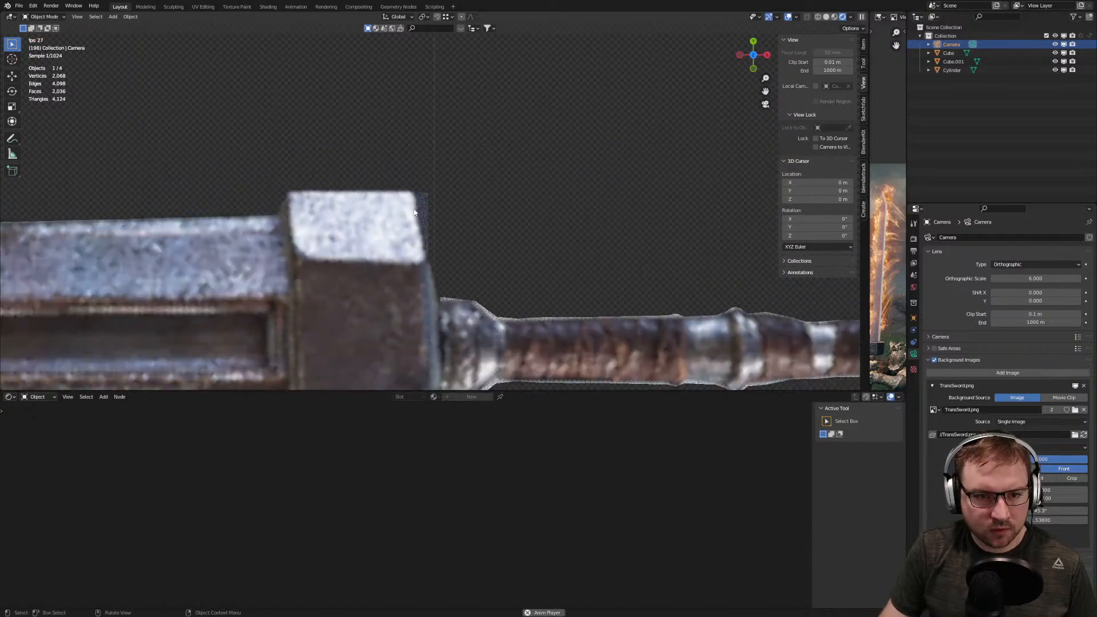
left_click(423, 275)
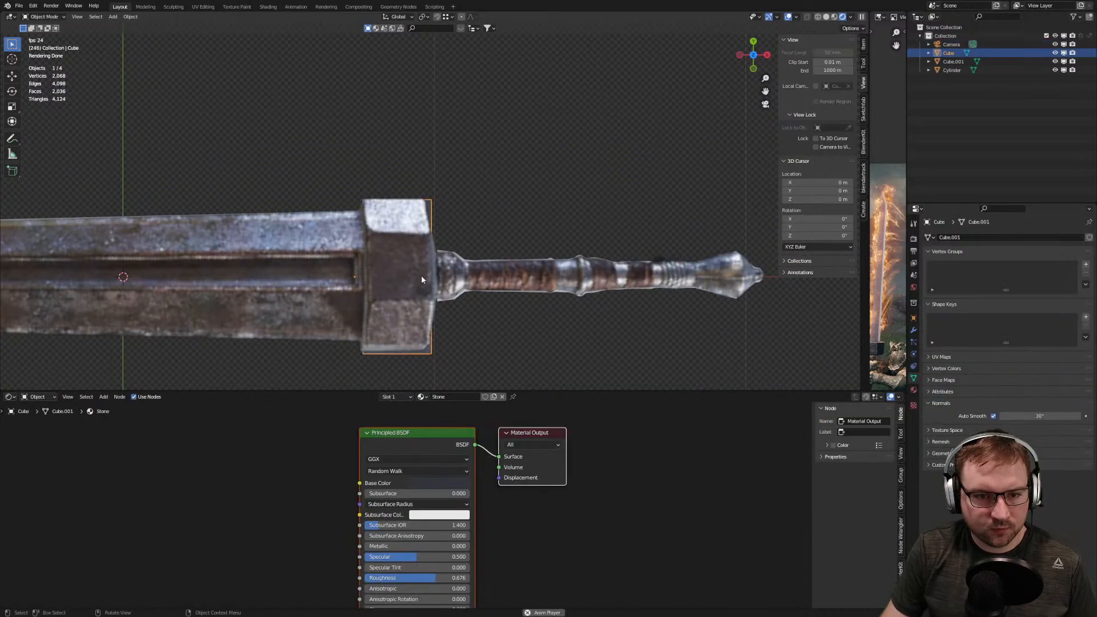
key("Tab")
left_click_drag(398, 165, 480, 364)
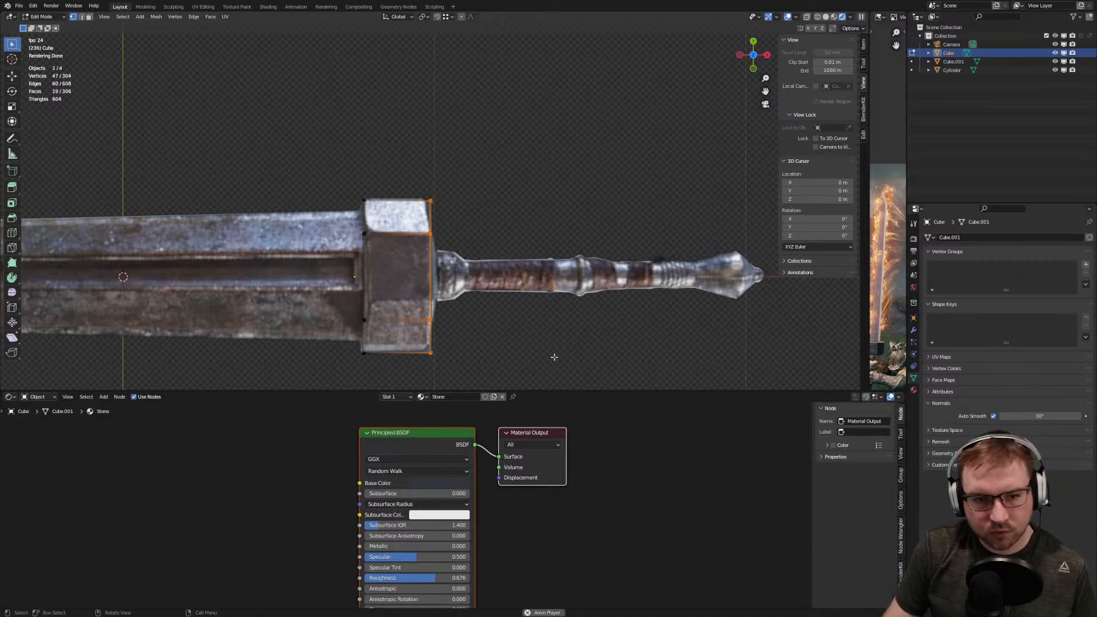
key("Tab")
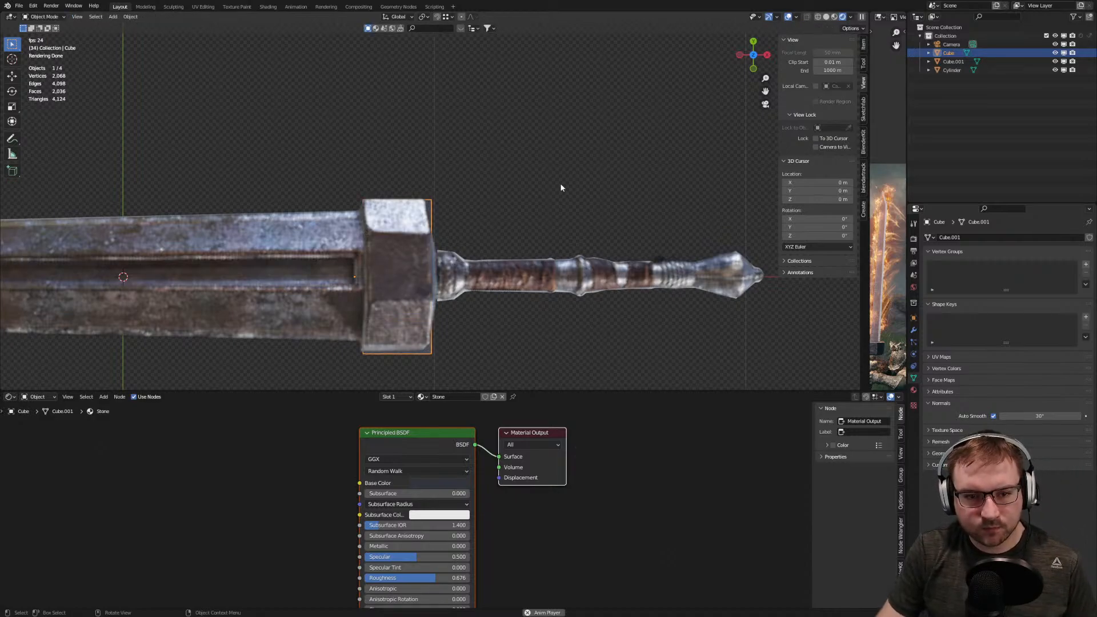
Examine the reference sword's fuller, crossguard, handle wrap and the ribbed section before the pommel
scroll(676, 292, "down", 2)
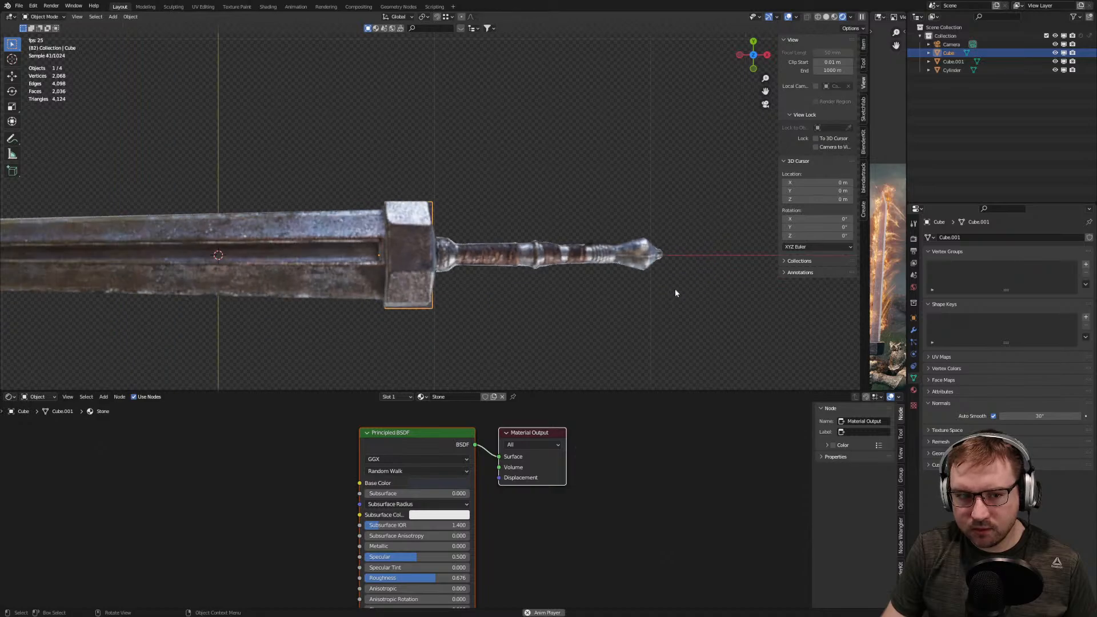
scroll(674, 293, "down", 2)
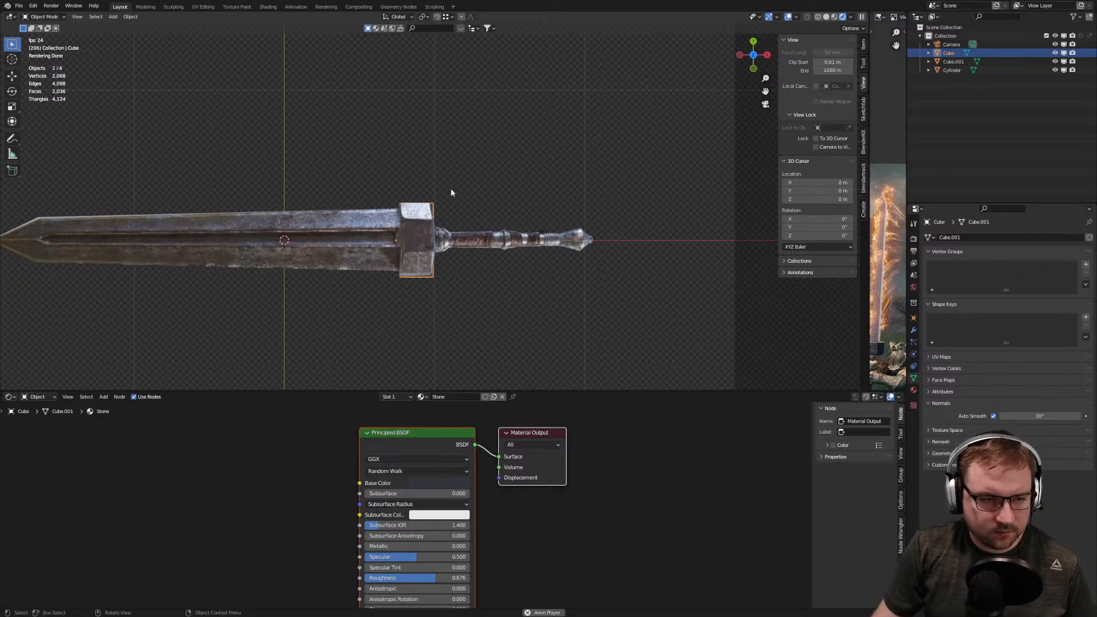
scroll(406, 255, "up", 4)
scroll(405, 262, "down", 4)
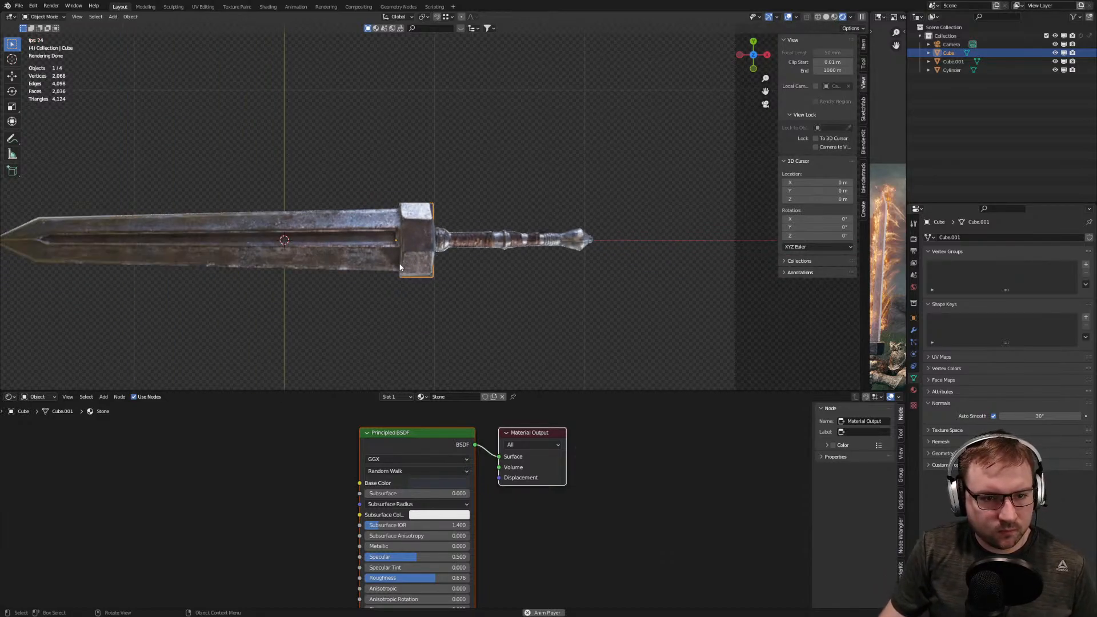
scroll(514, 261, "up", 4)
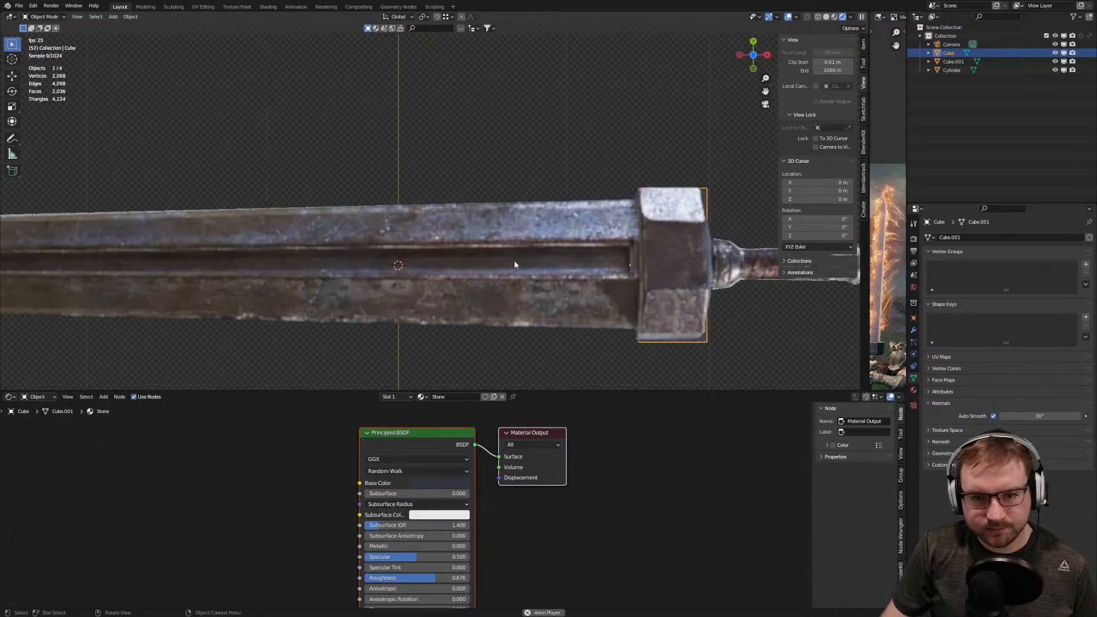
middle_click_drag(593, 276, 465, 252, "shift")
scroll(475, 251, "up", 3)
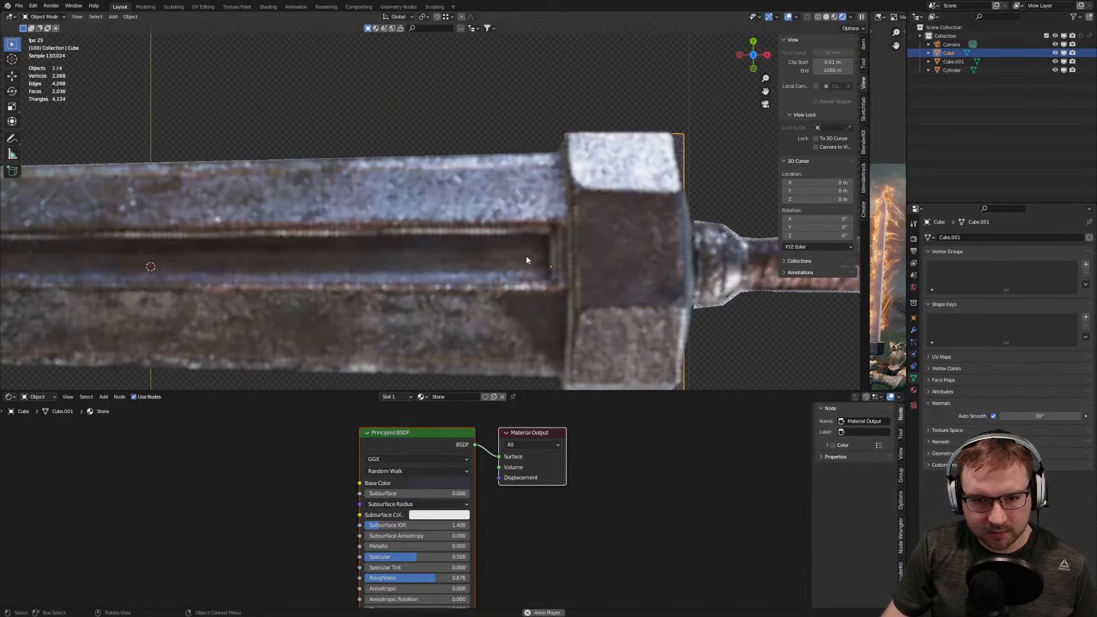
scroll(582, 238, "down", 3)
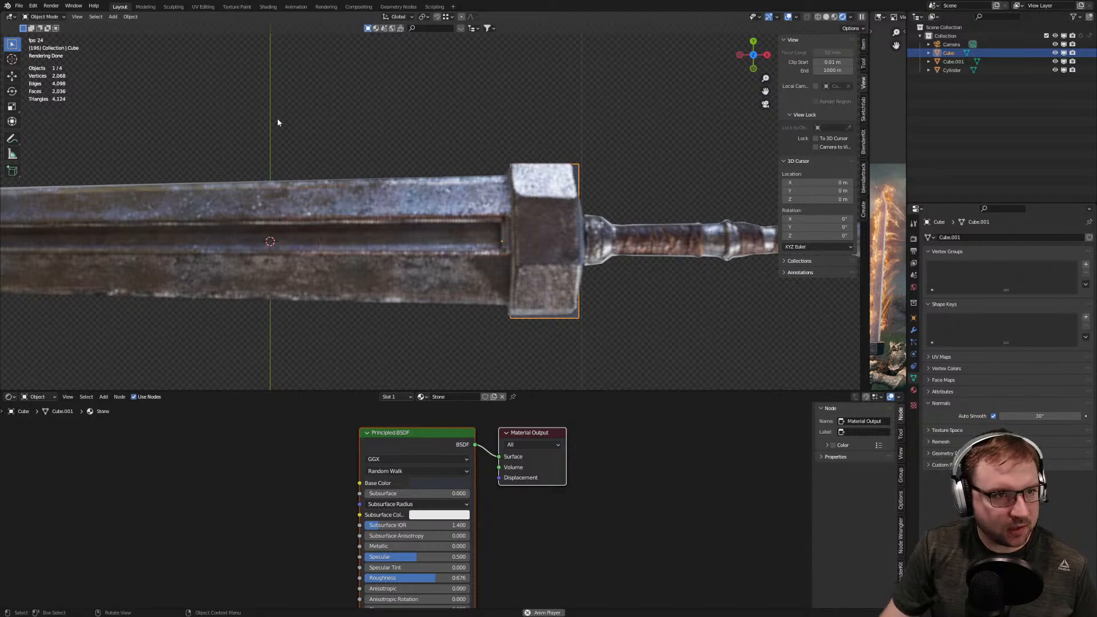
scroll(470, 171, "down", 2)
middle_click_drag(737, 250, 564, 255, "shift")
scroll(564, 256, "up", 1)
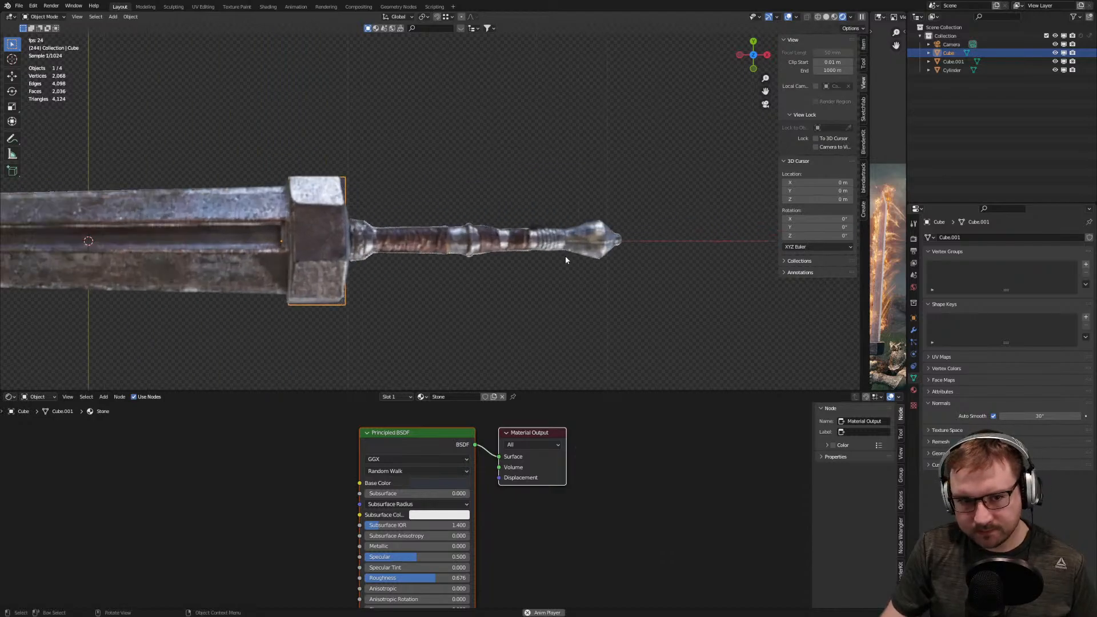
scroll(672, 265, "up", 2)
middle_click_drag(672, 265, 469, 243, "shift")
scroll(463, 262, "up", 3)
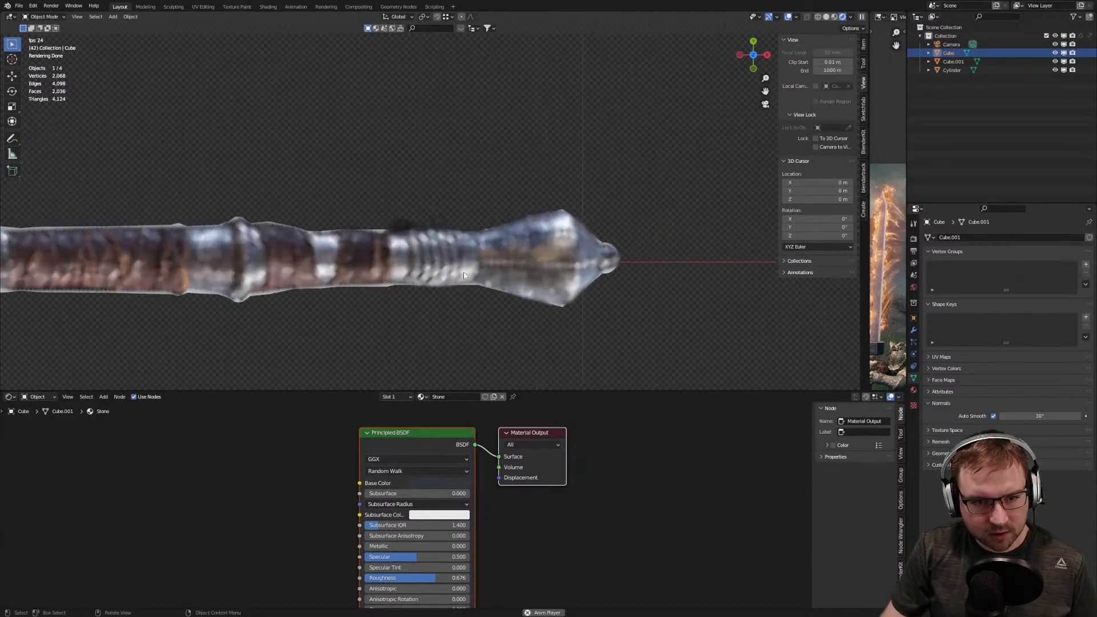
scroll(311, 276, "up", 2)
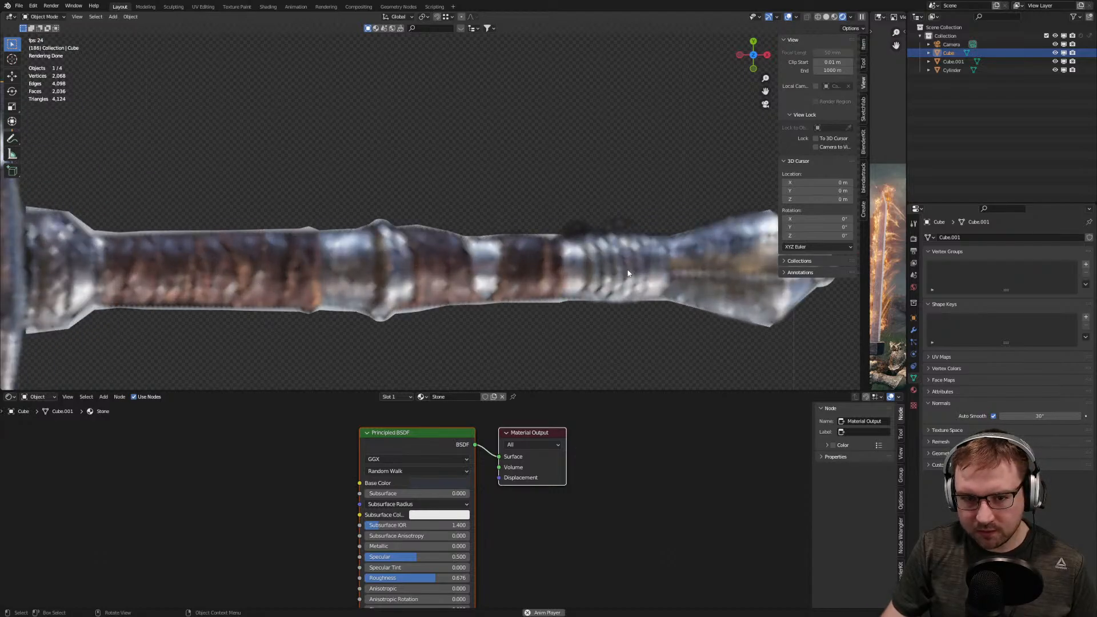
scroll(607, 260, "down", 2)
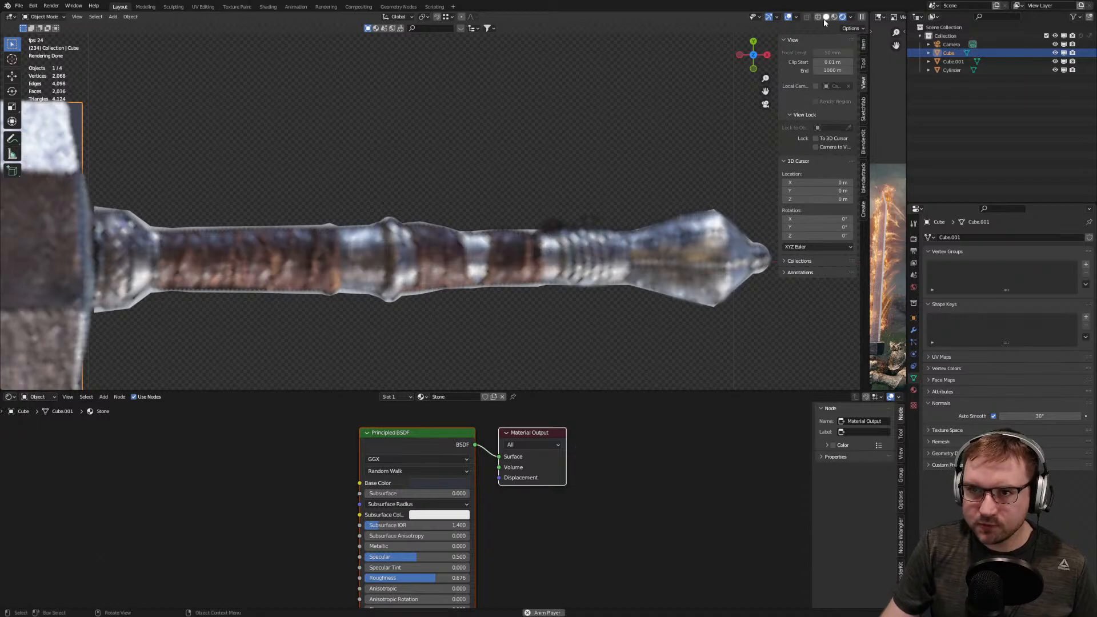
Select the camera and lower its background image opacity so the sword model shows through the reference
scroll(760, 297, "down", 5)
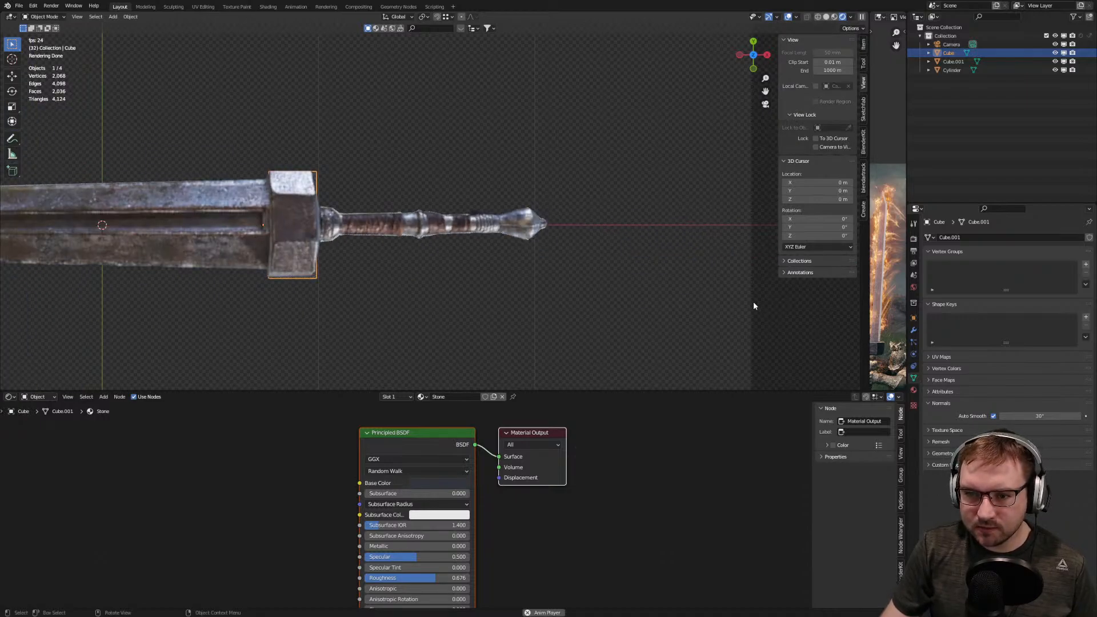
left_click(752, 302)
left_click_drag(1061, 460, 1011, 459)
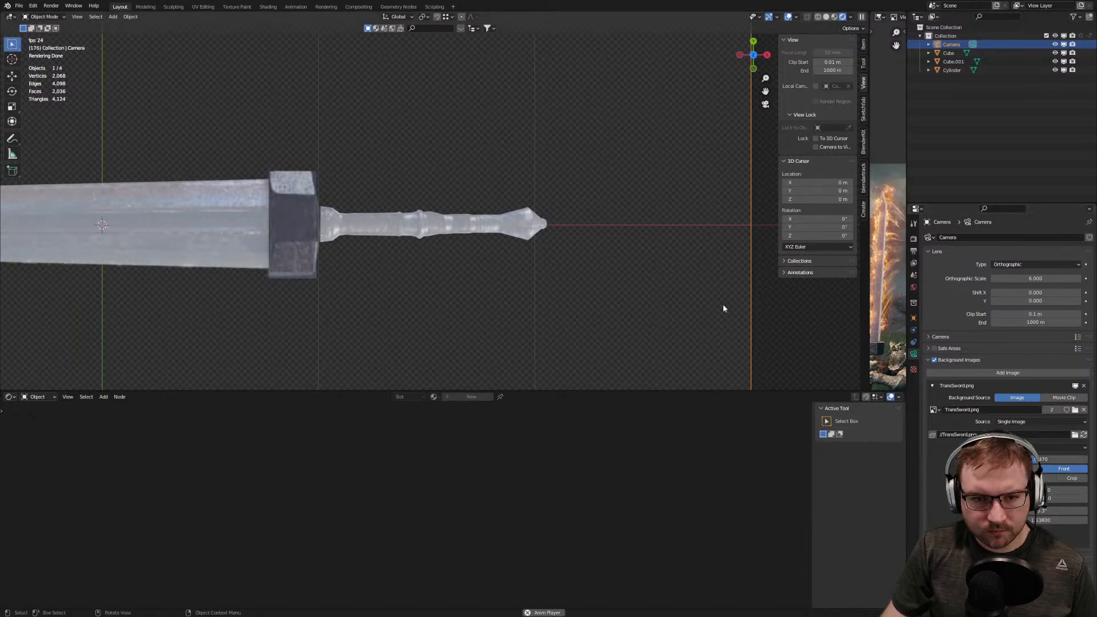
Enter Edit Mode on the handle and select the faces of the straight section just before the pommel in face mode
scroll(538, 279, "up", 6)
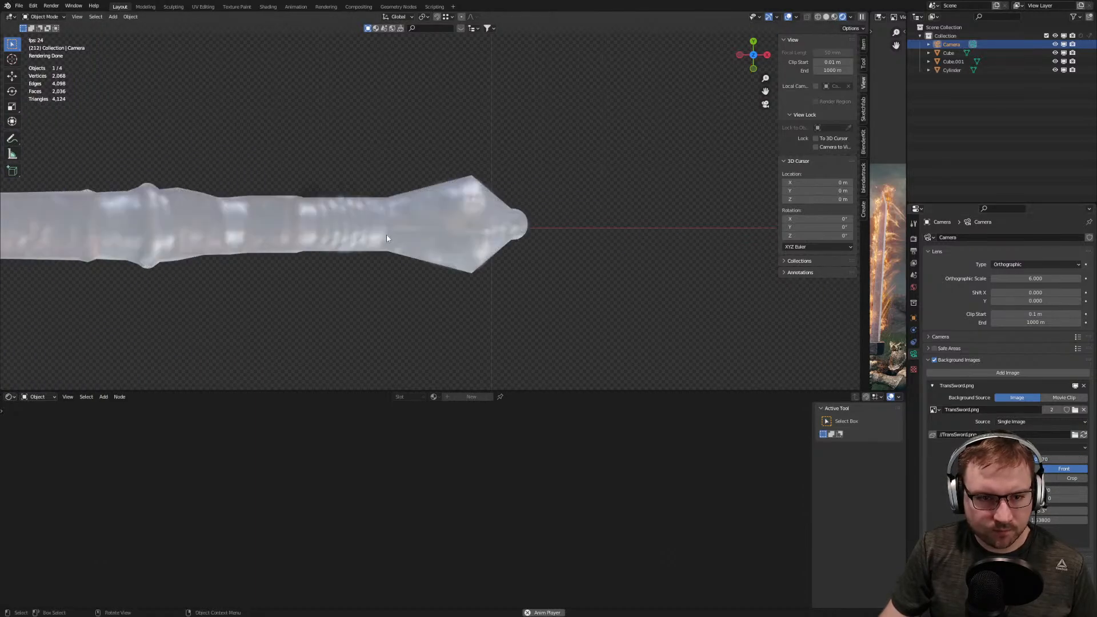
left_click(355, 227)
key("Tab")
scroll(365, 244, "up", 3)
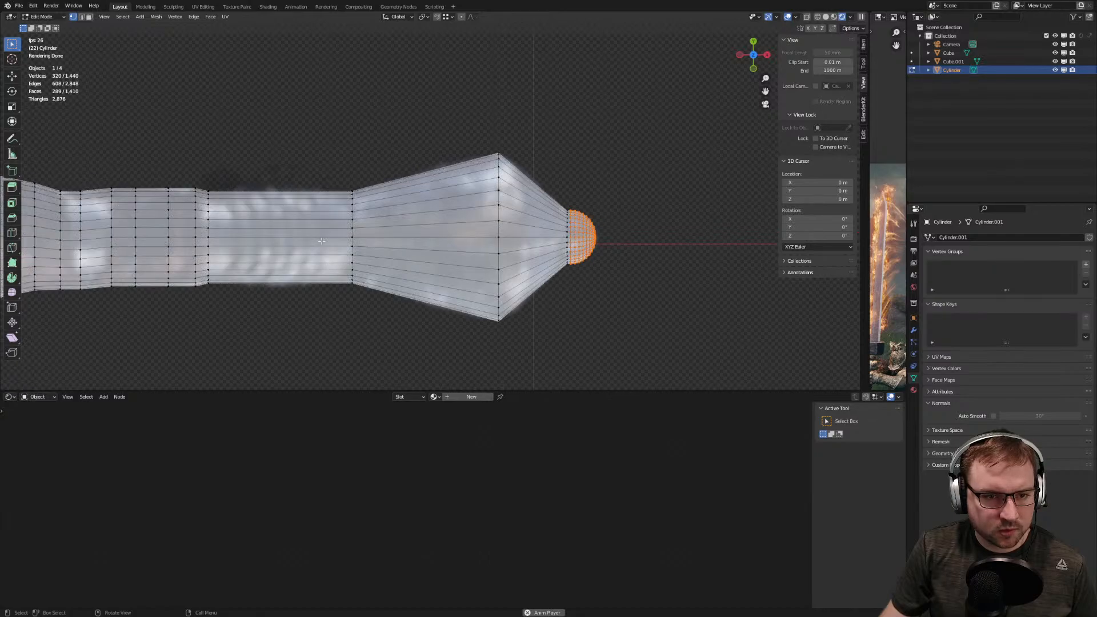
key("3")
left_click_drag(259, 167, 326, 338)
scroll(292, 287, "up", 2)
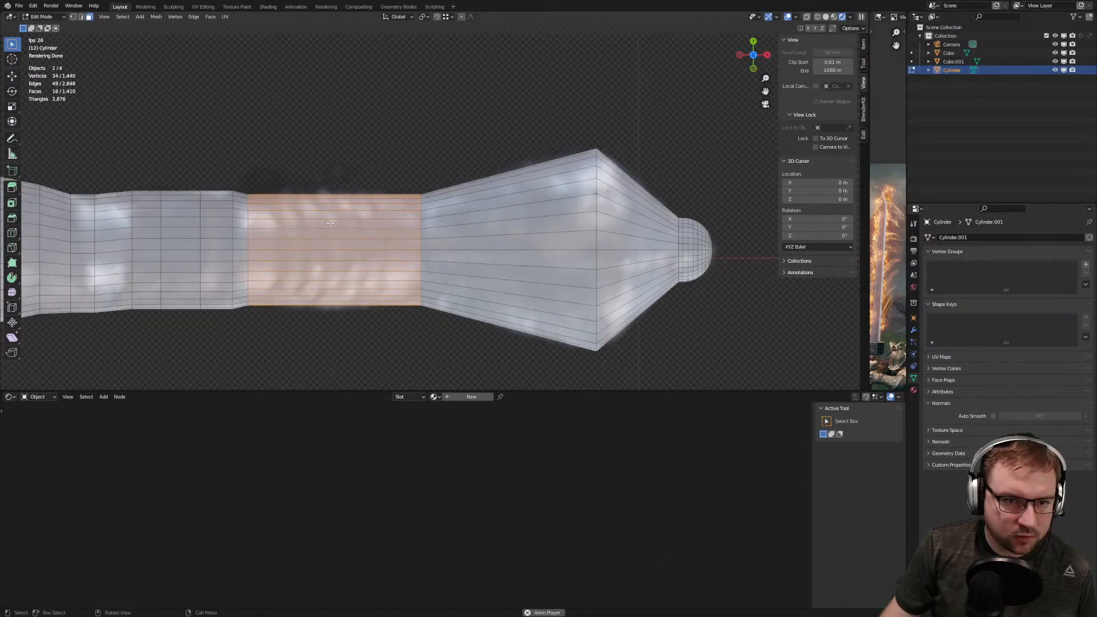
Add eight evenly spaced loop cuts around the handle's straight section before the pommel
key("ctrl+r")
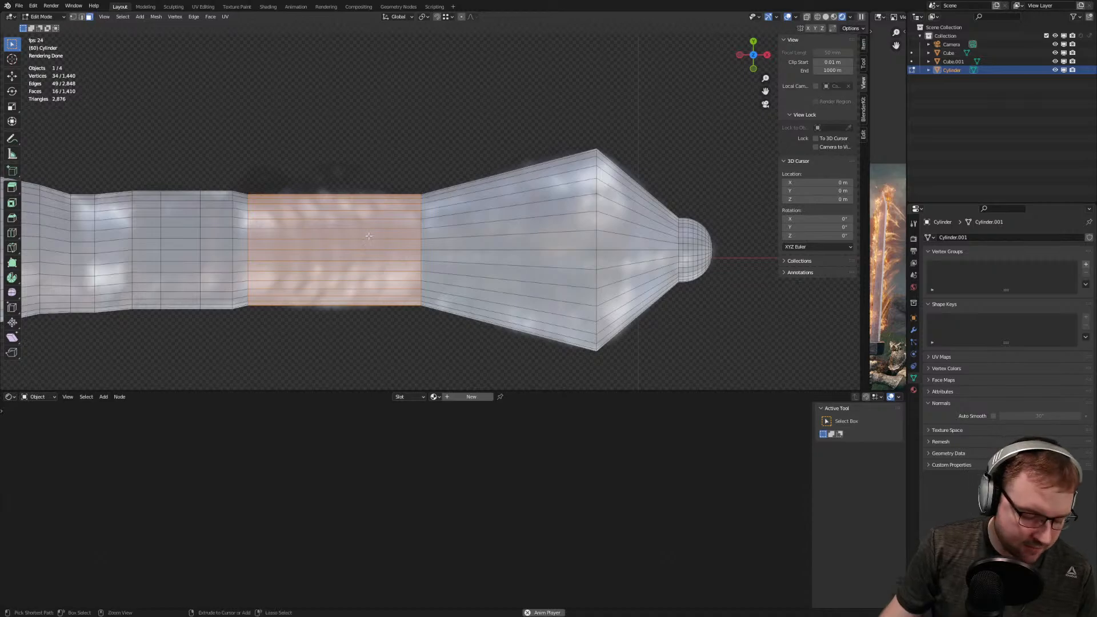
scroll(369, 236, "up", 10)
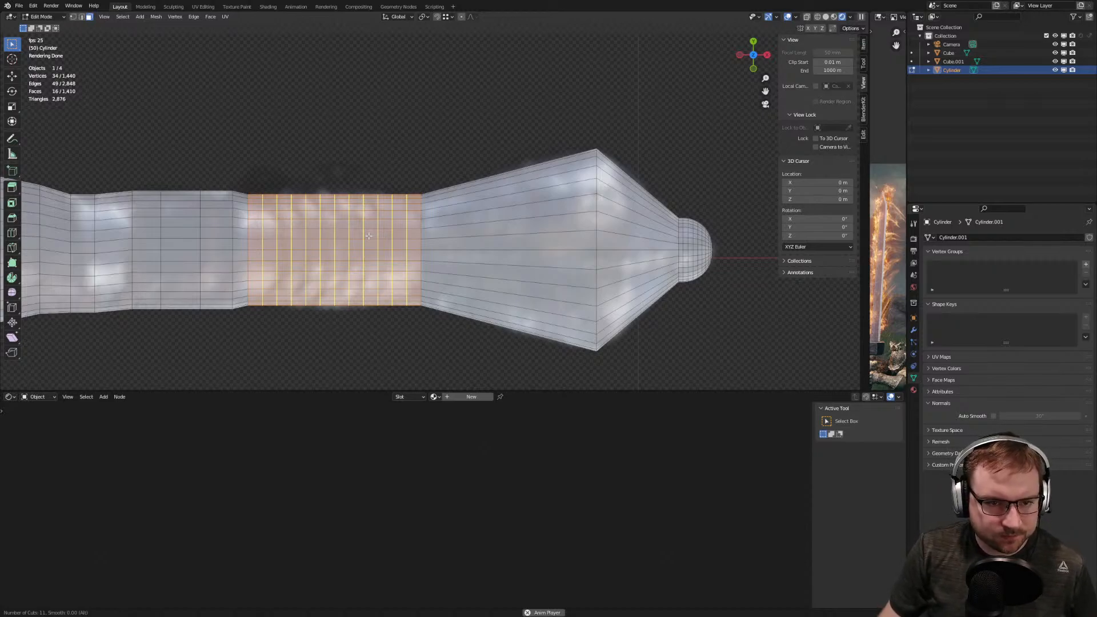
scroll(369, 236, "down", 1)
scroll(369, 236, "down", 1)
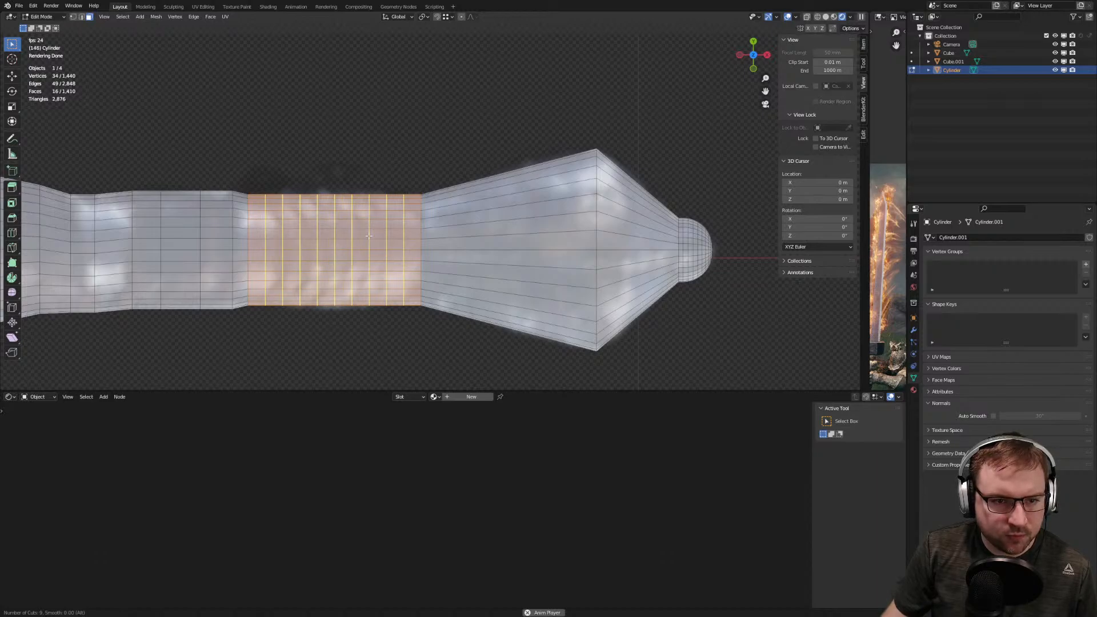
scroll(369, 236, "down", 1)
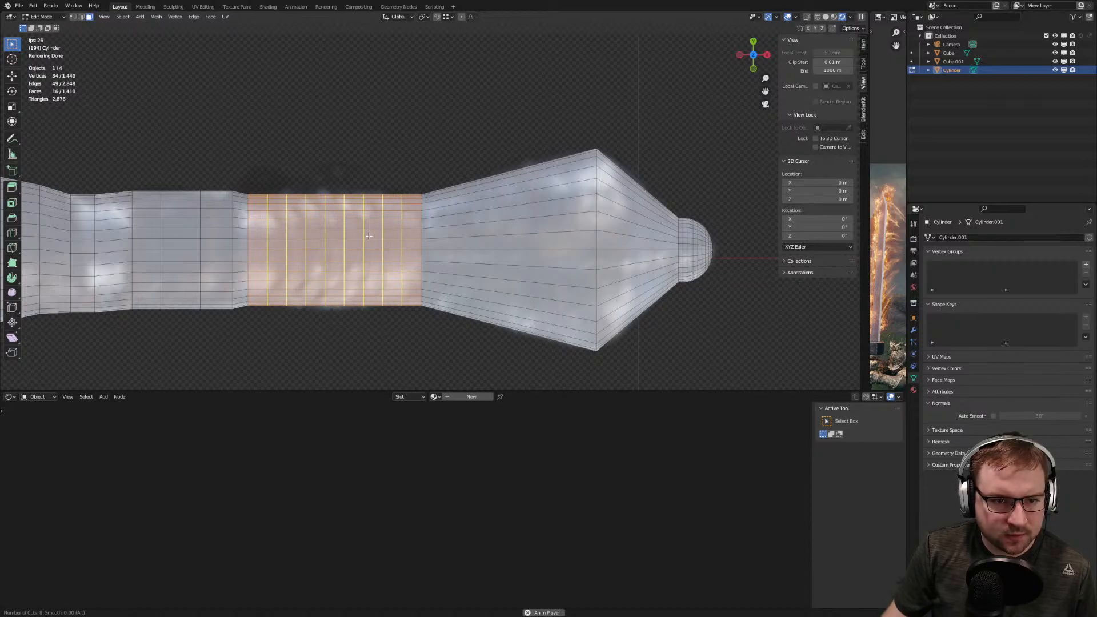
left_click(368, 236)
right_click(369, 236)
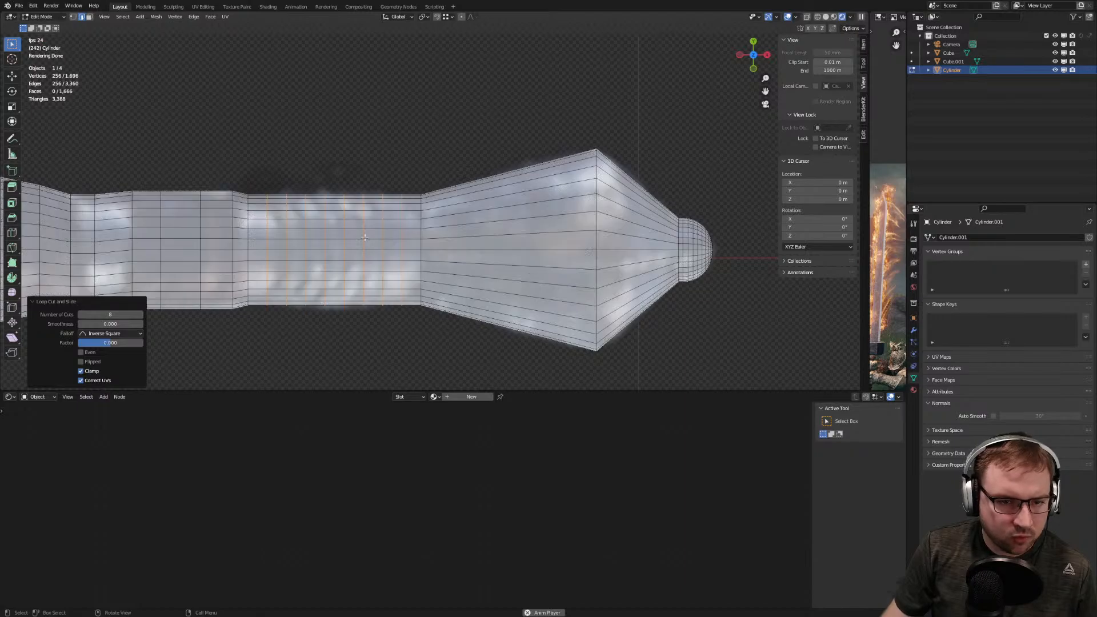
Bevel the eight new edge loops with one segment to form narrow bands around the handle
key("ctrl+b")
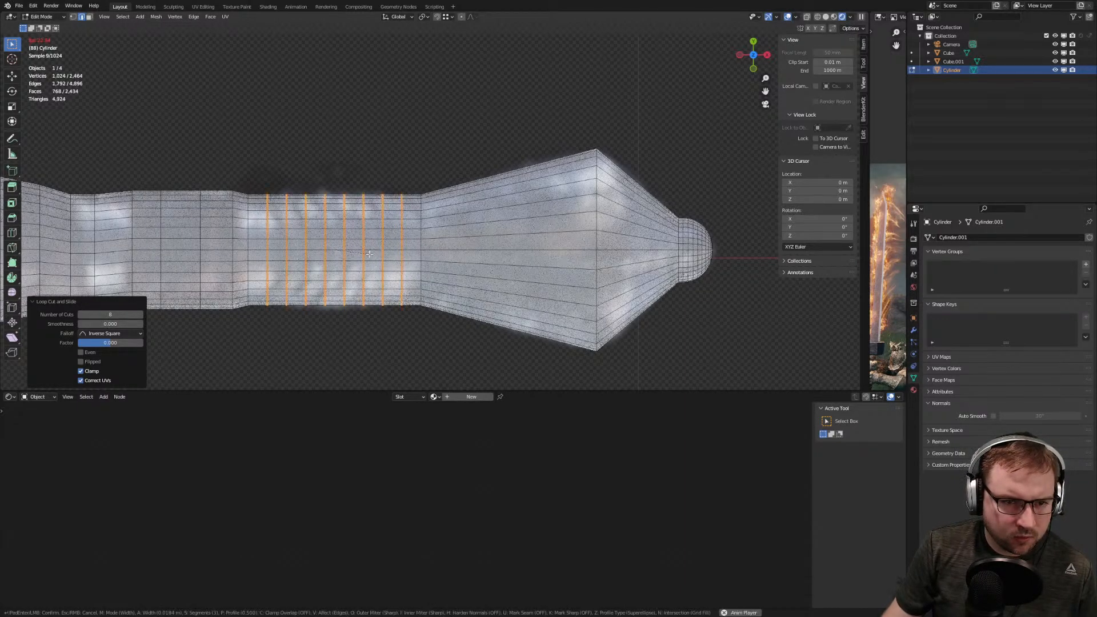
scroll(371, 255, "down", 2)
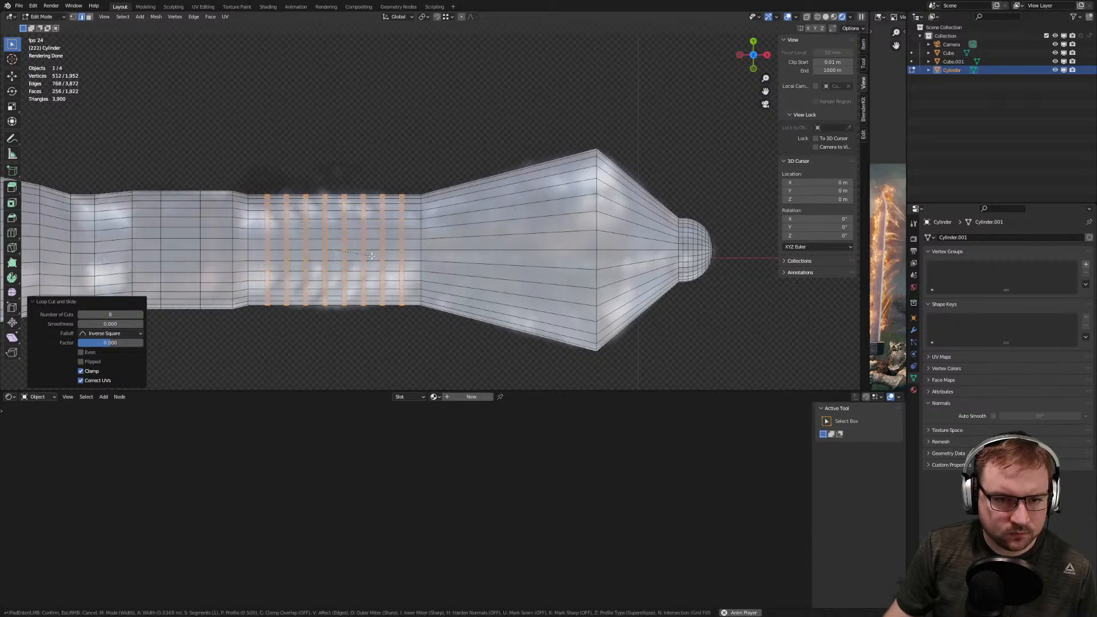
left_click(371, 256)
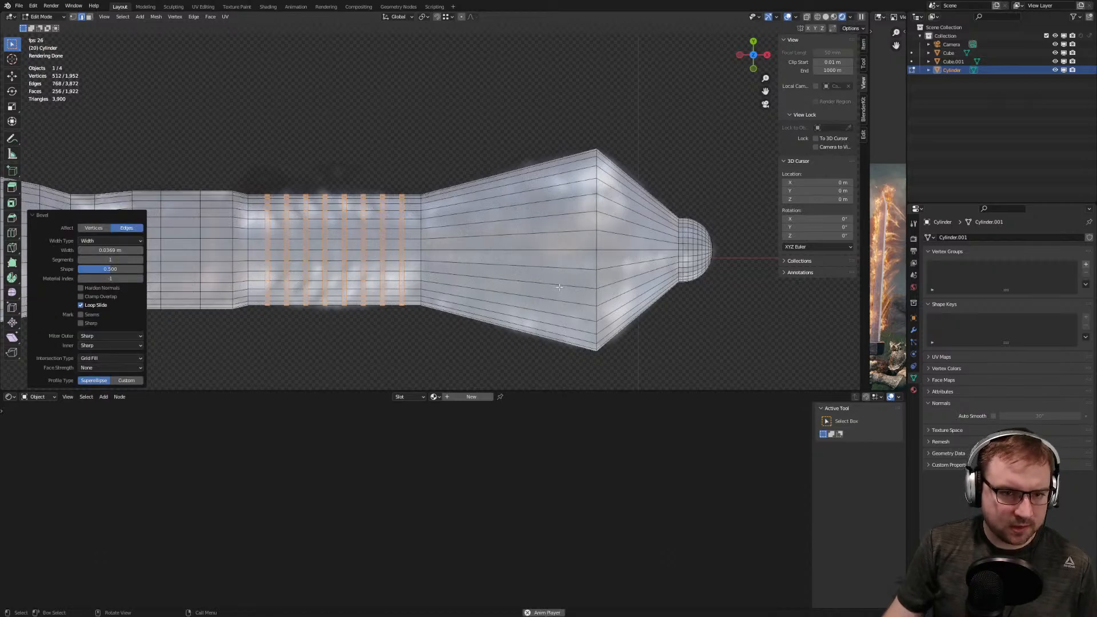
key("s")
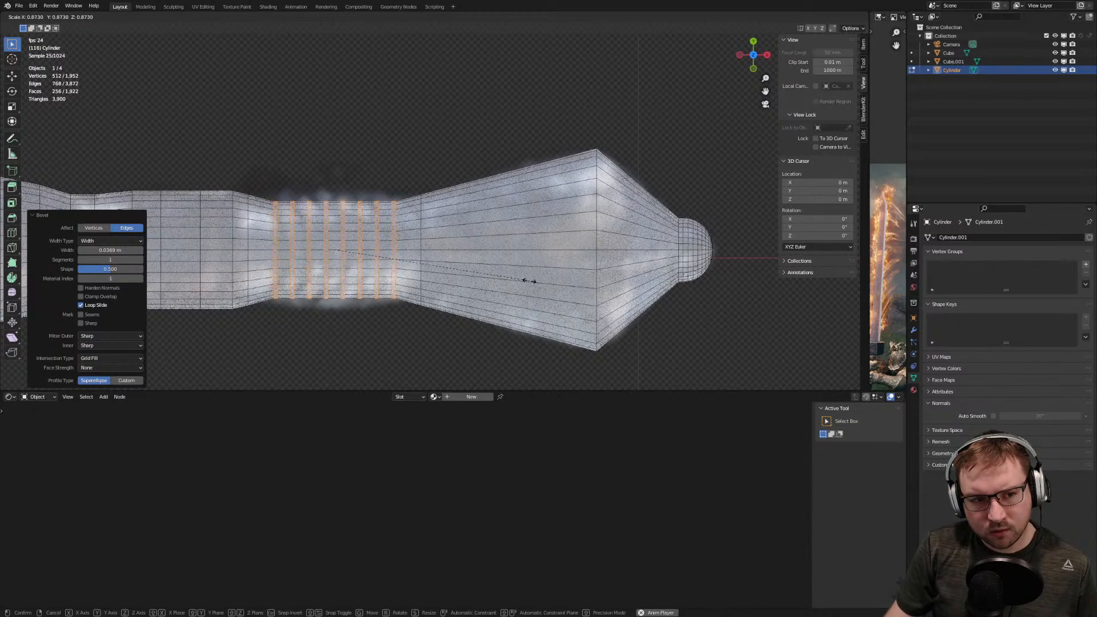
left_click(567, 292)
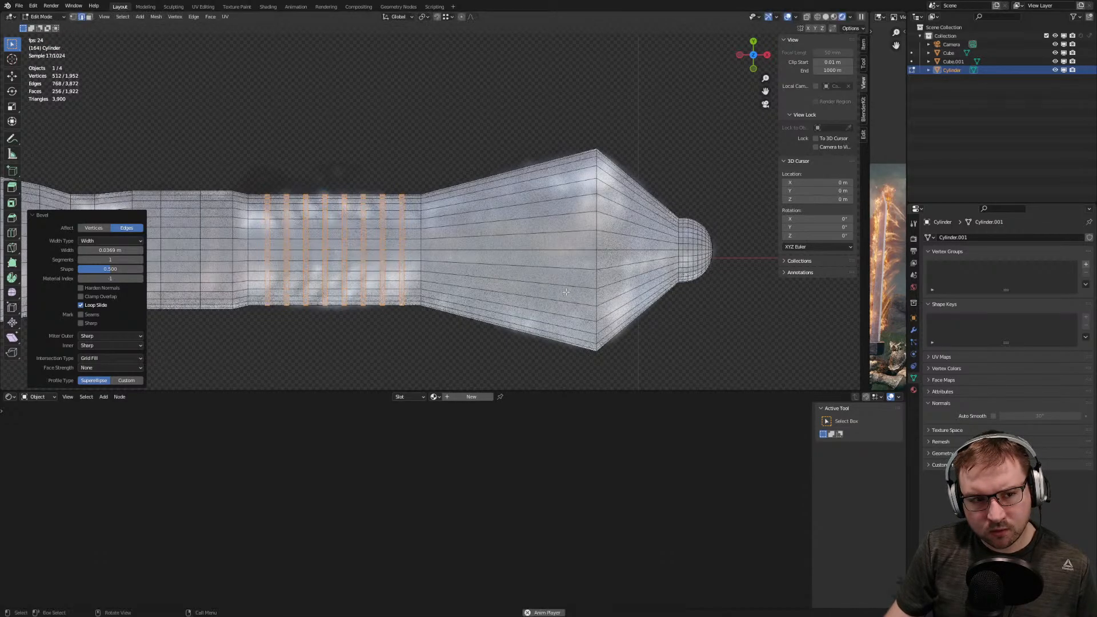
Inset the faces of the eight narrow bands around the handle by about 0.0054 m
scroll(462, 263, "up", 1)
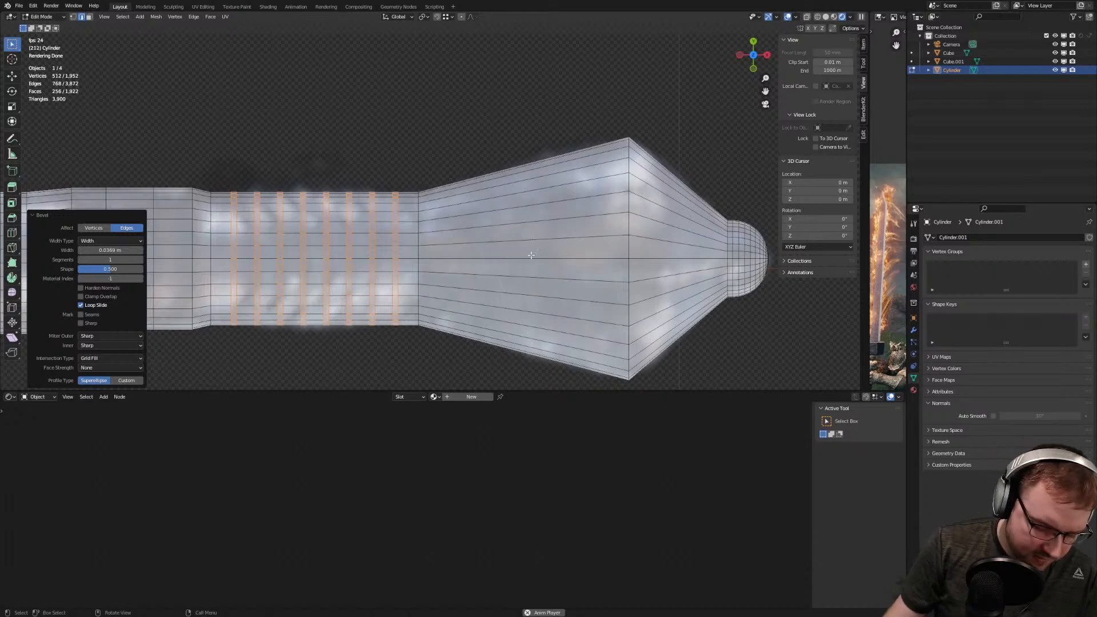
key("i")
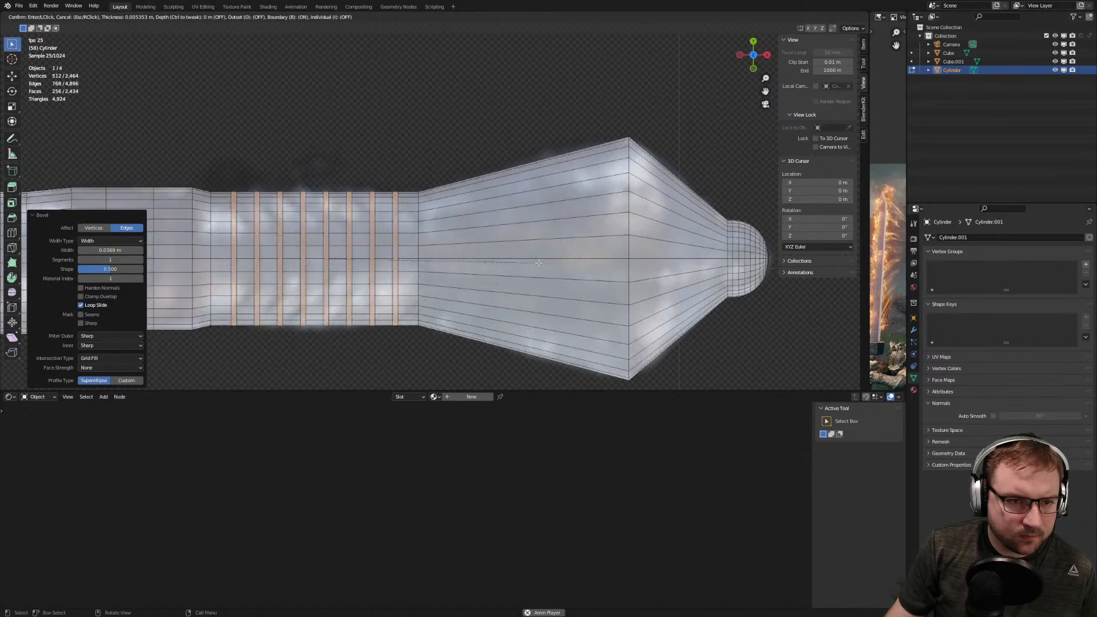
left_click(538, 261)
right_click(538, 261)
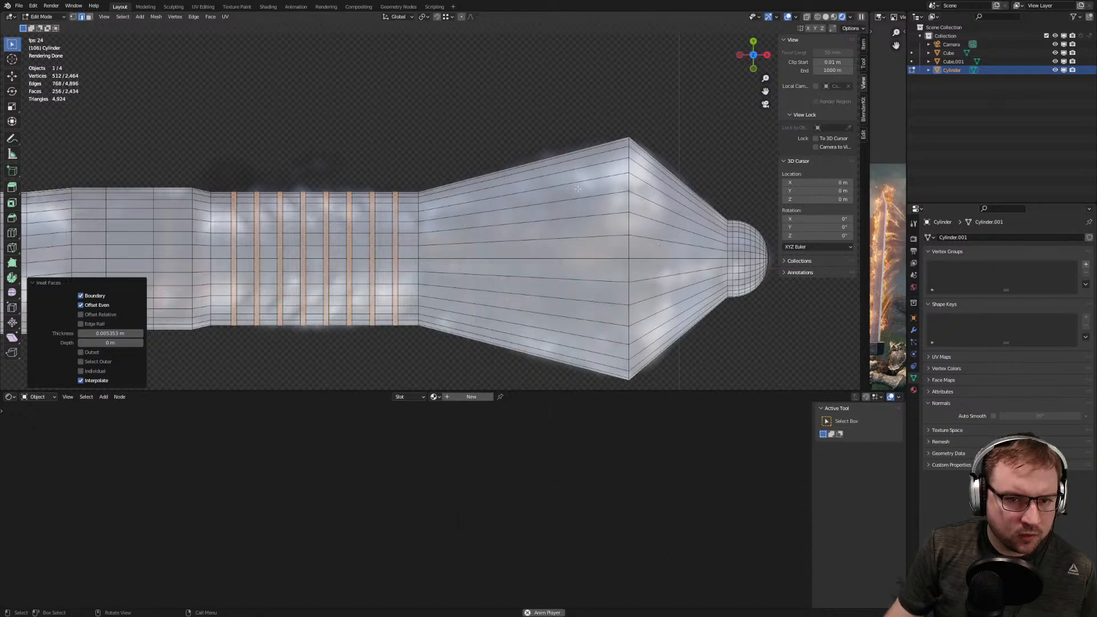
Scale the inset bands down to 0.944, each around its own center, to sink eight grooves into the handle
key("s")
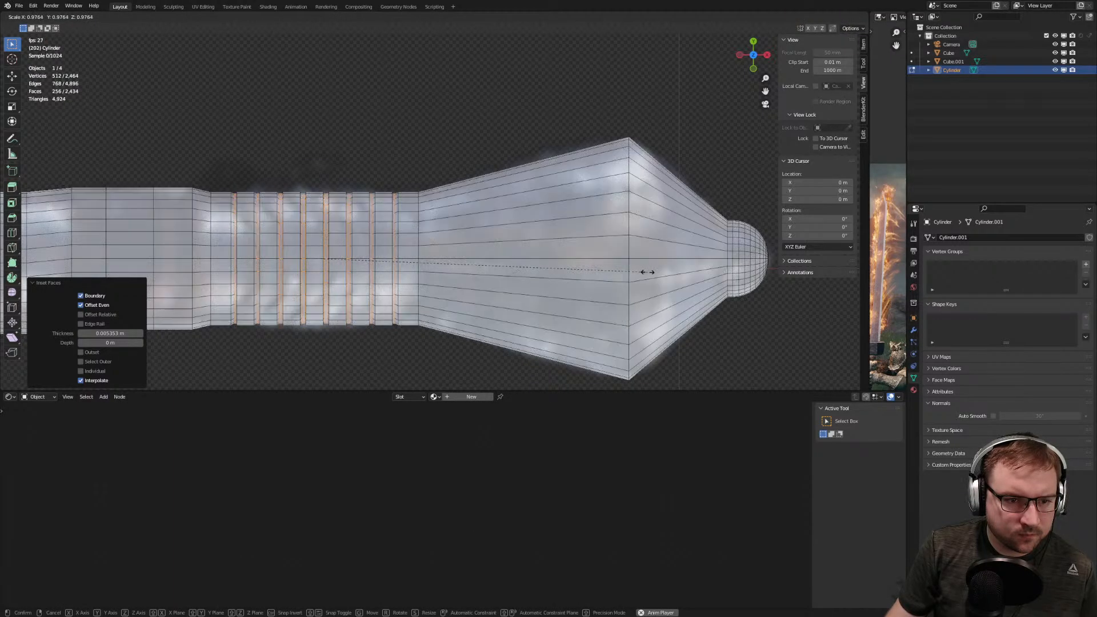
left_click(637, 269)
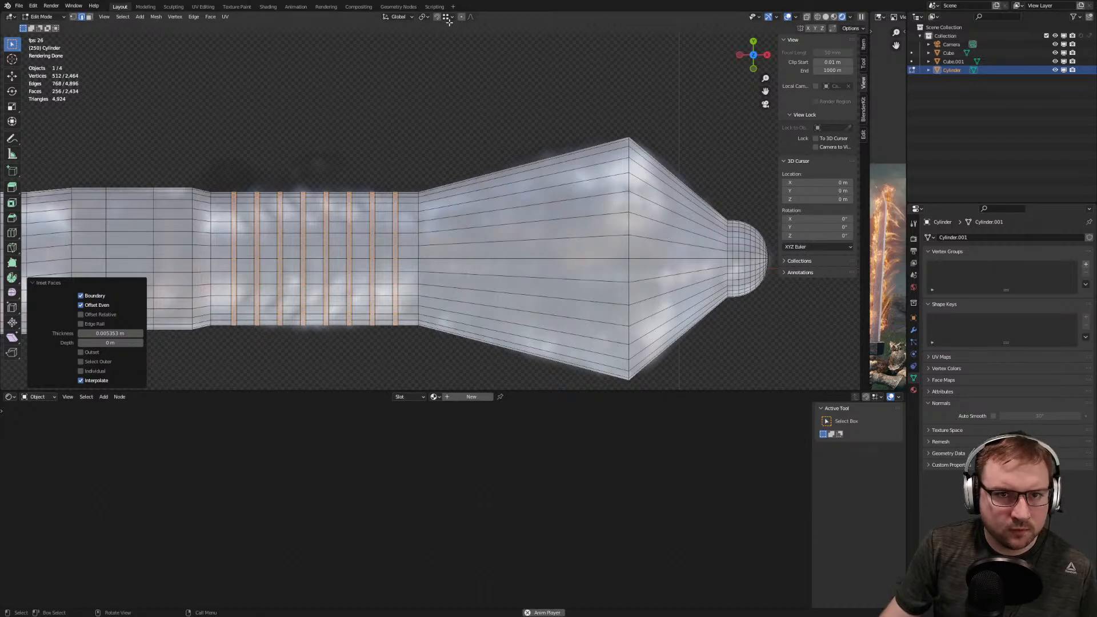
left_click(425, 18)
left_click(448, 47)
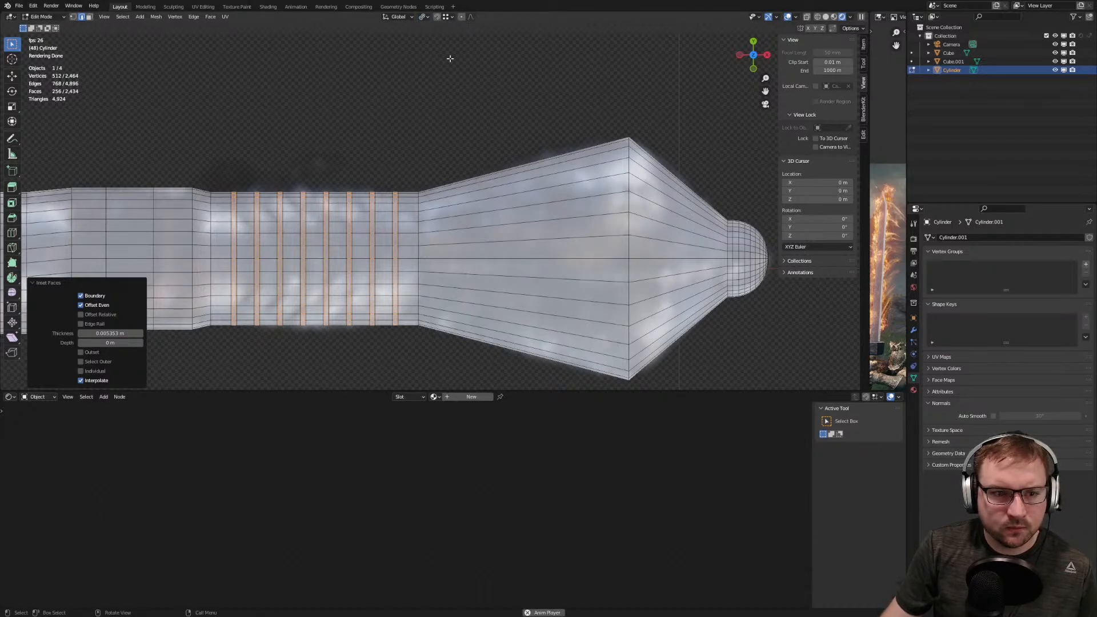
key("s")
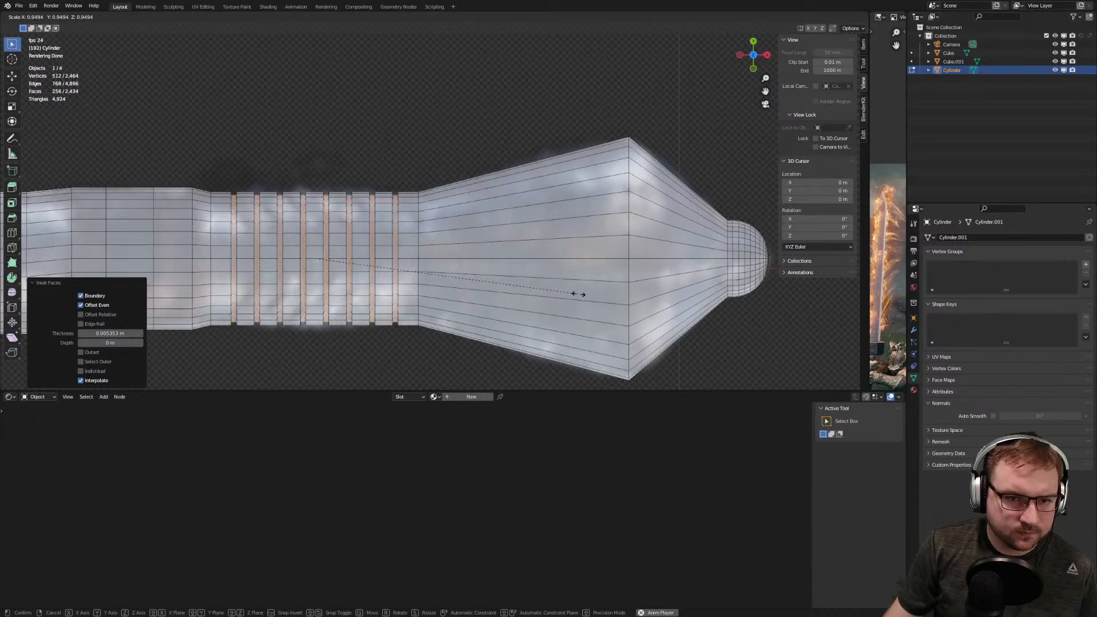
left_click(577, 293)
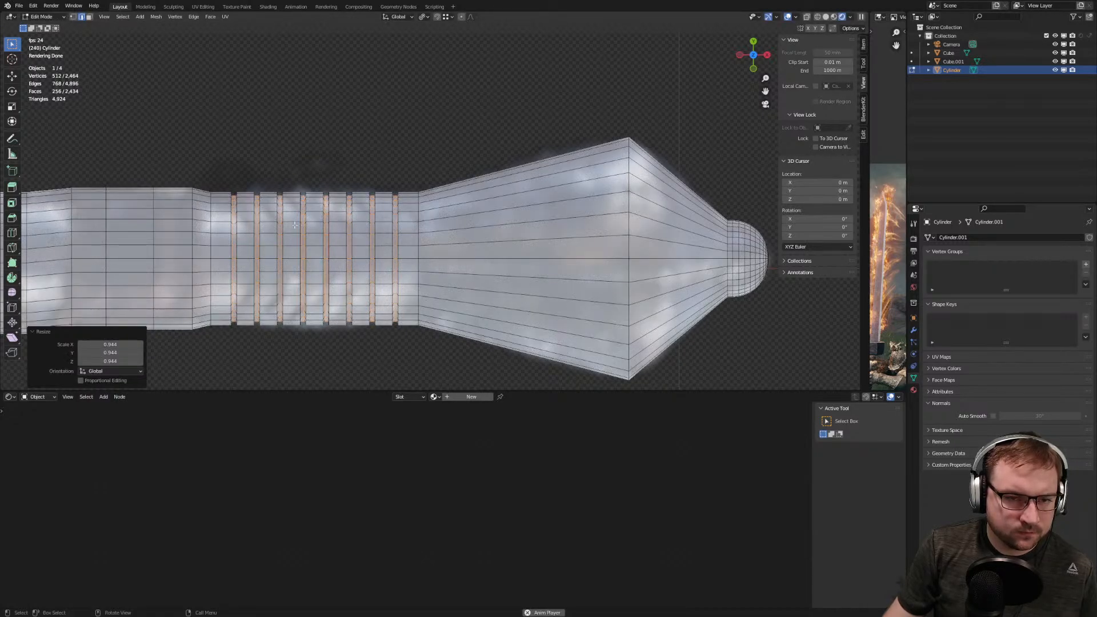
Select the outer edge loops on both sides of the eight grooves in edge mode
scroll(264, 223, "up", 3)
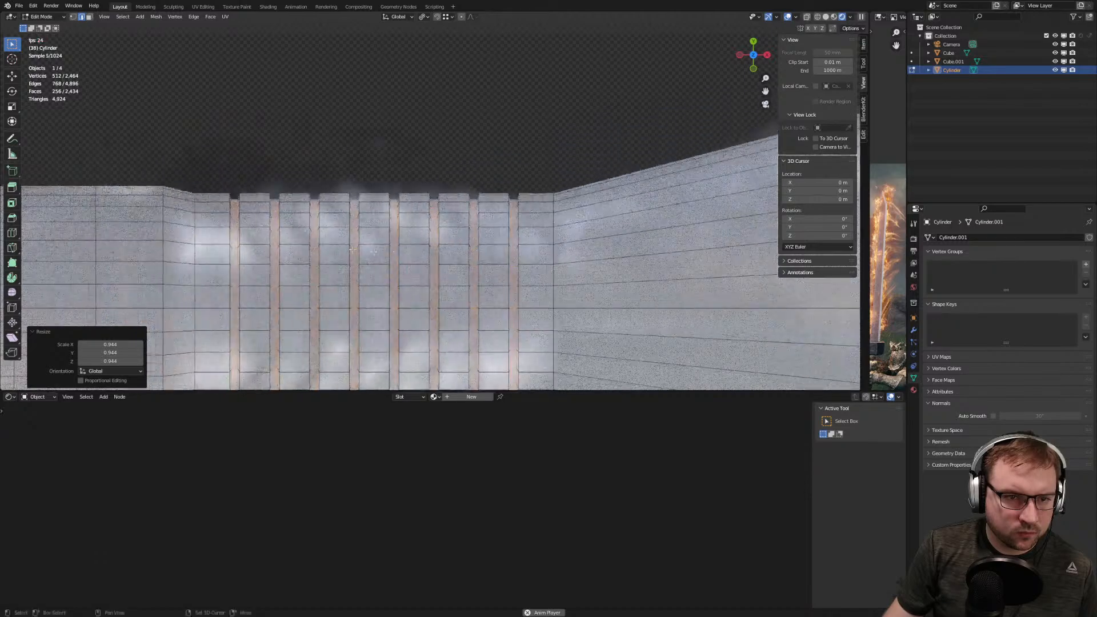
key("3")
left_click(235, 212, "alt")
key("2")
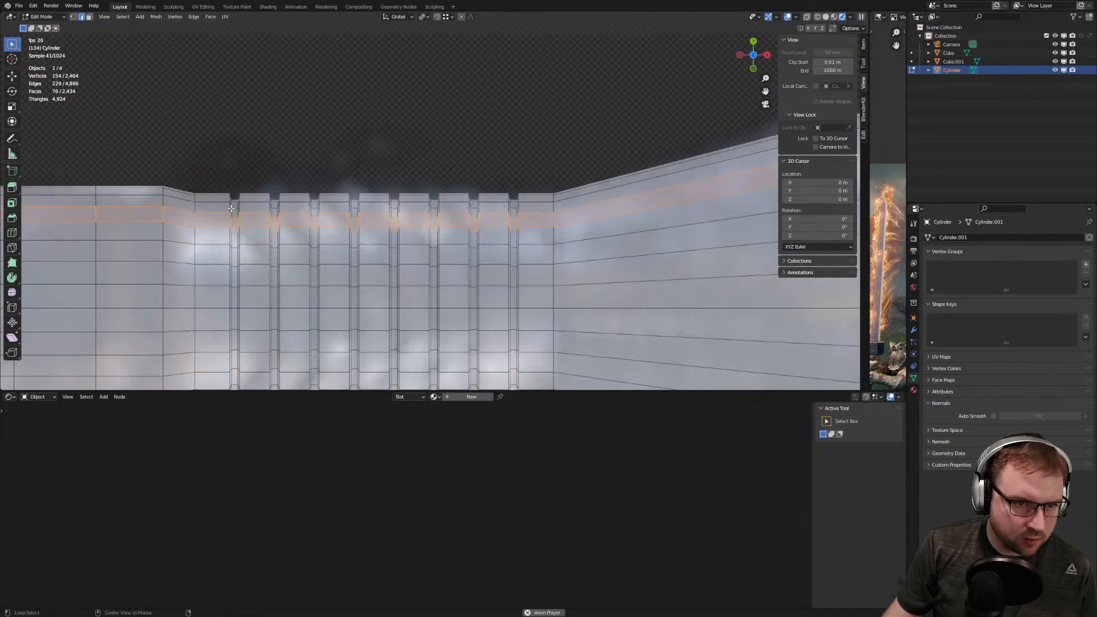
left_click(230, 209, "alt")
left_click(240, 208, "alt+shift")
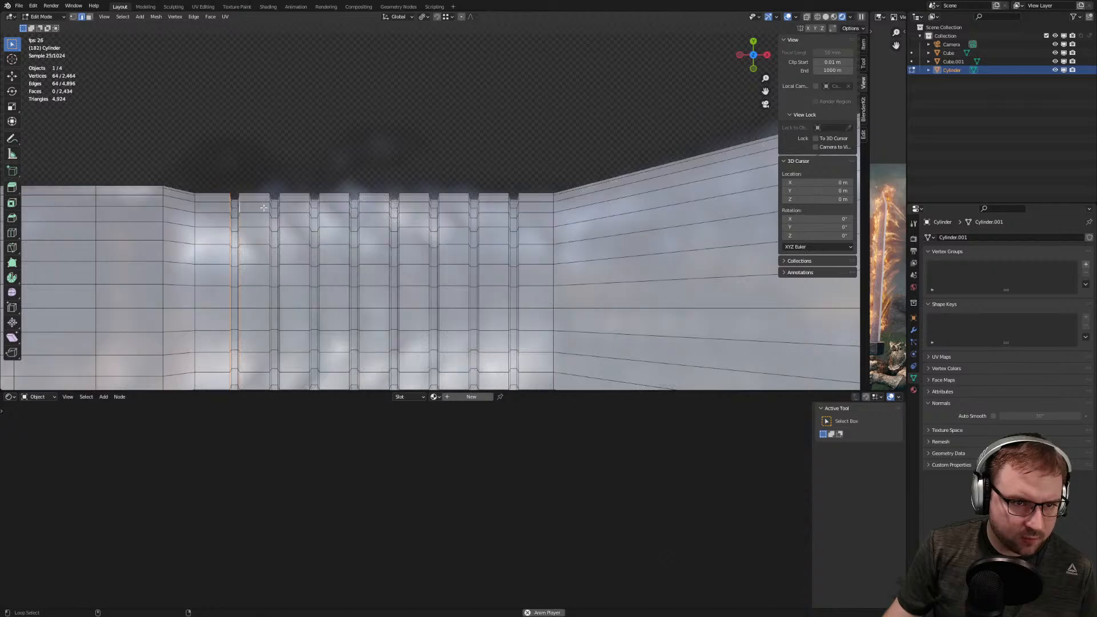
left_click(271, 208, "alt+shift")
left_click(279, 210, "alt+shift")
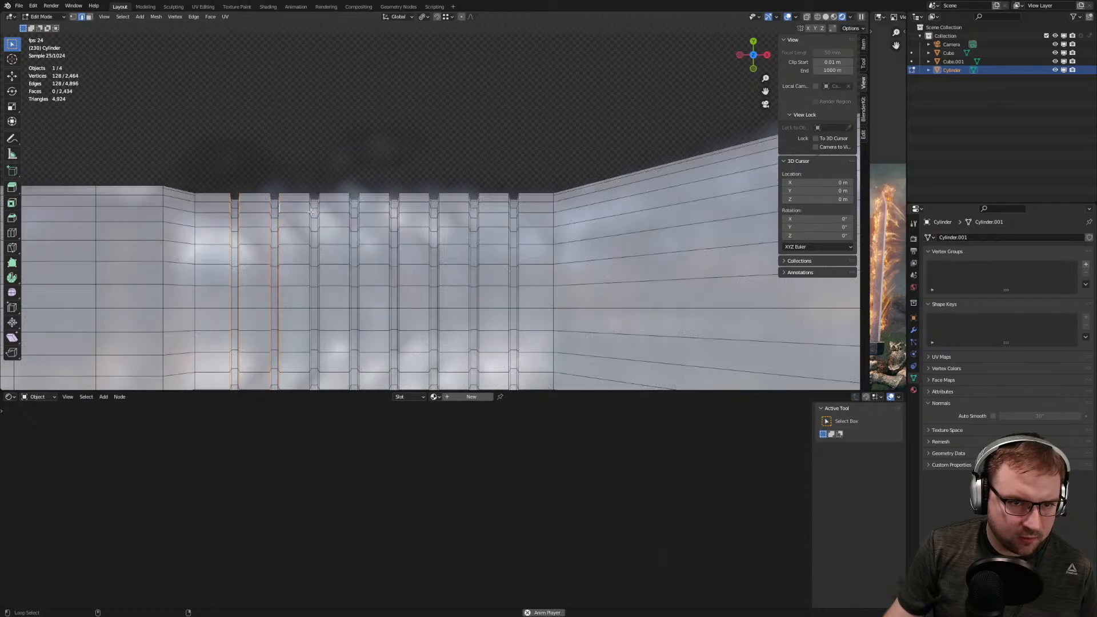
left_click(311, 209, "alt+shift")
left_click(350, 210, "alt+shift")
left_click(358, 209, "alt+shift")
left_click(390, 209, "alt+shift")
left_click(399, 209, "alt+shift")
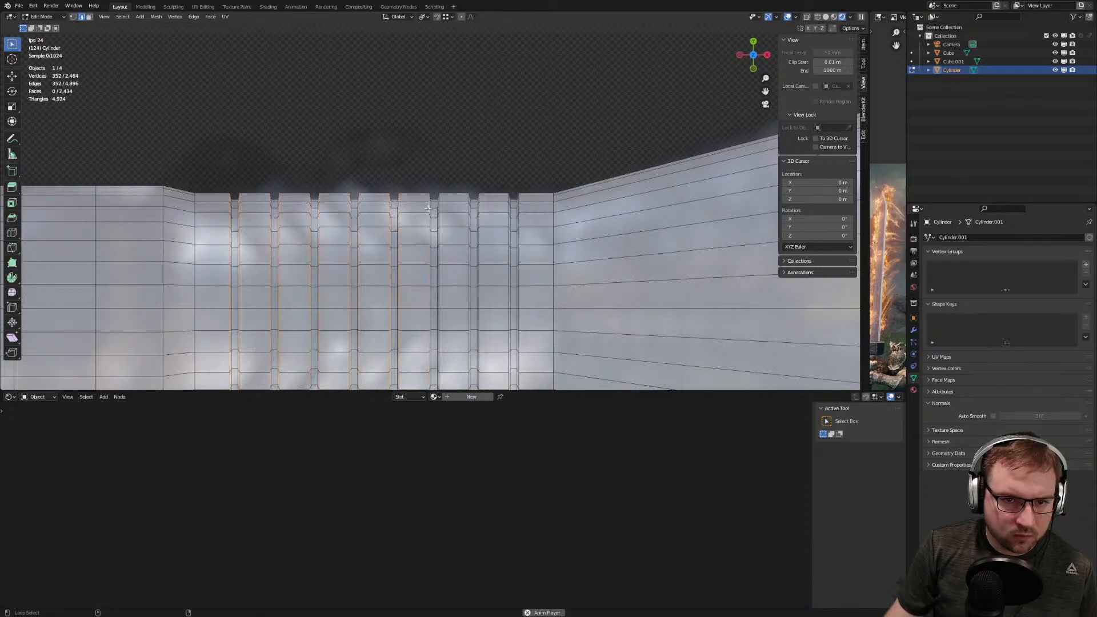
left_click(477, 207, "alt+shift")
left_click(501, 210, "alt+shift")
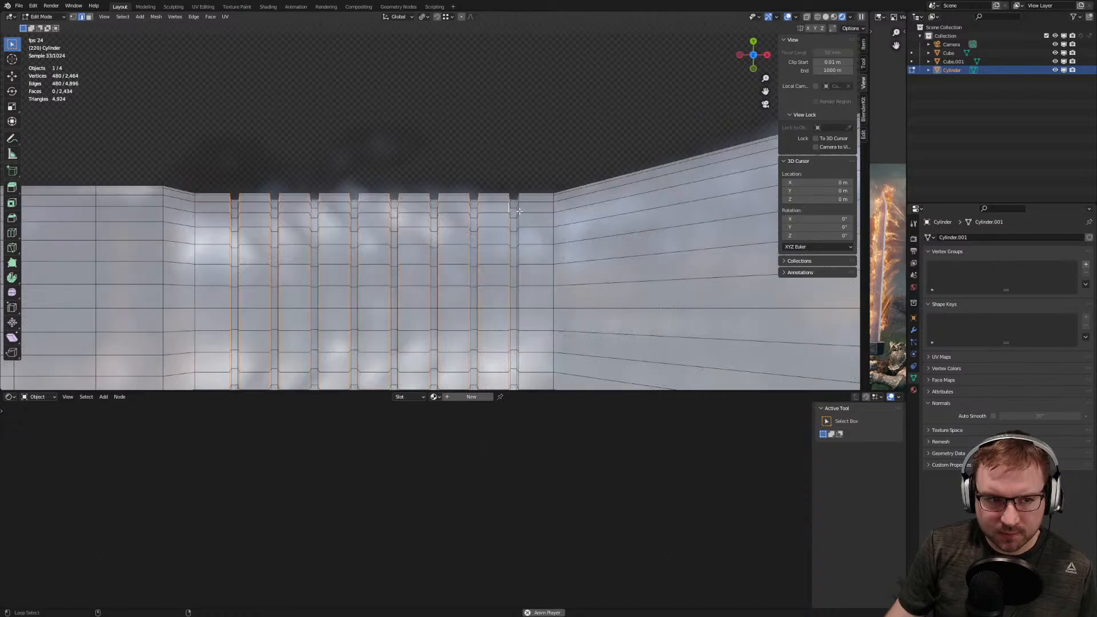
Bevel the selected groove edge loops with three segments and check the rounded ribs in Object Mode
key("Home")
middle_click_drag(493, 247, 427, 195)
key("KP_Decimal")
scroll(431, 236, "up", 3)
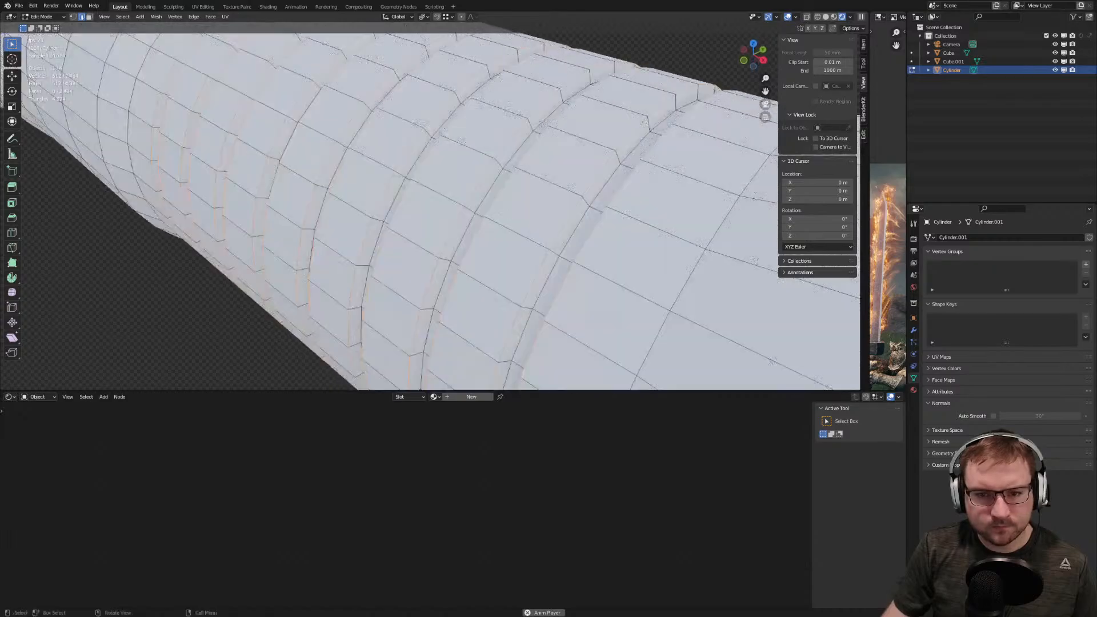
key("ctrl+b")
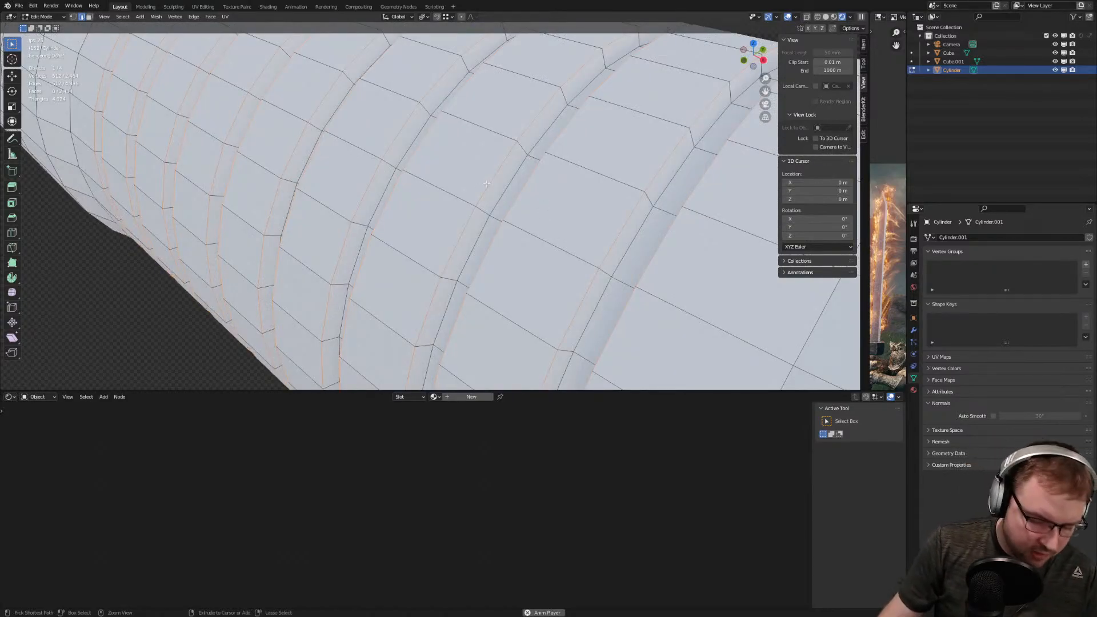
scroll(501, 188, "up", 1)
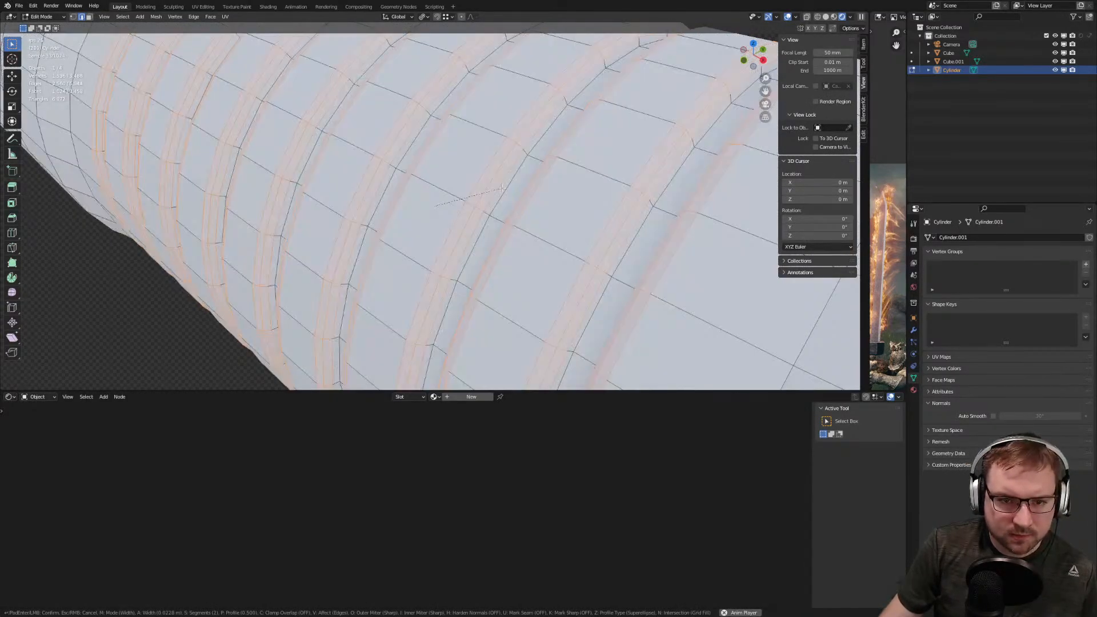
left_click(501, 189)
key("Tab")
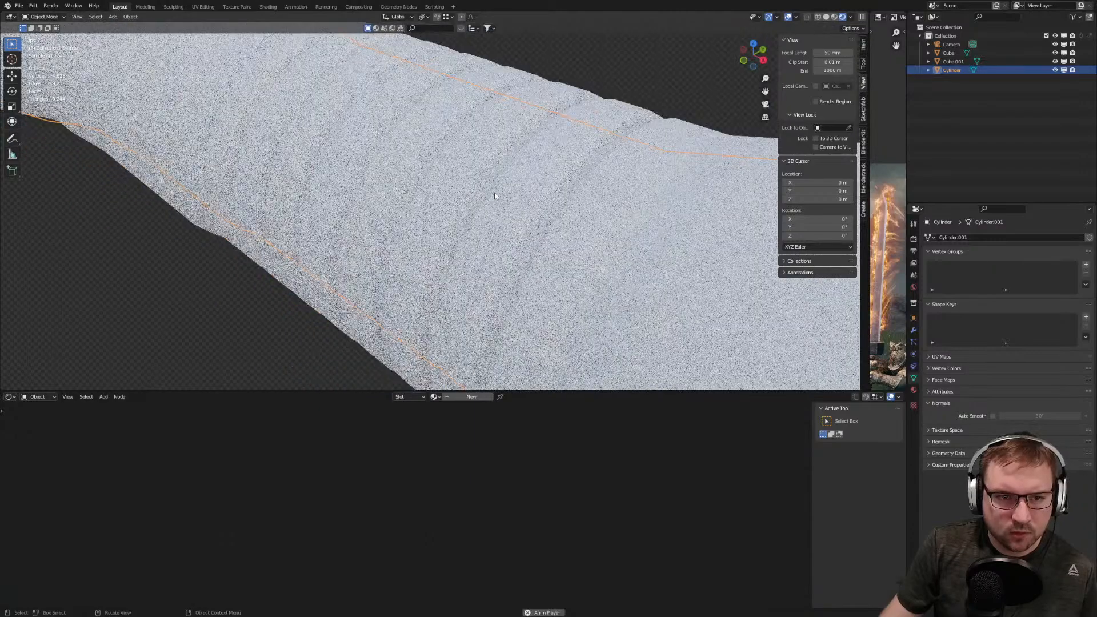
key("KP_1")
scroll(486, 217, "down", 5)
scroll(482, 255, "up", 3)
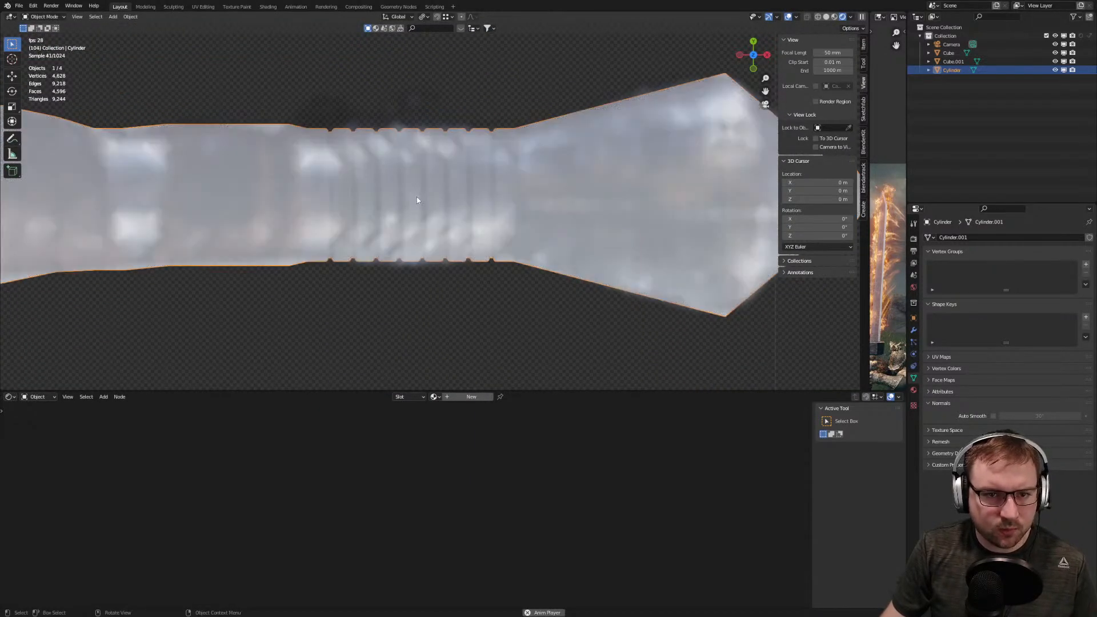
Enter Edit Mode, select the vertices of three grooves in the middle of the ribbed section and enable smooth proportional editing
key("Tab")
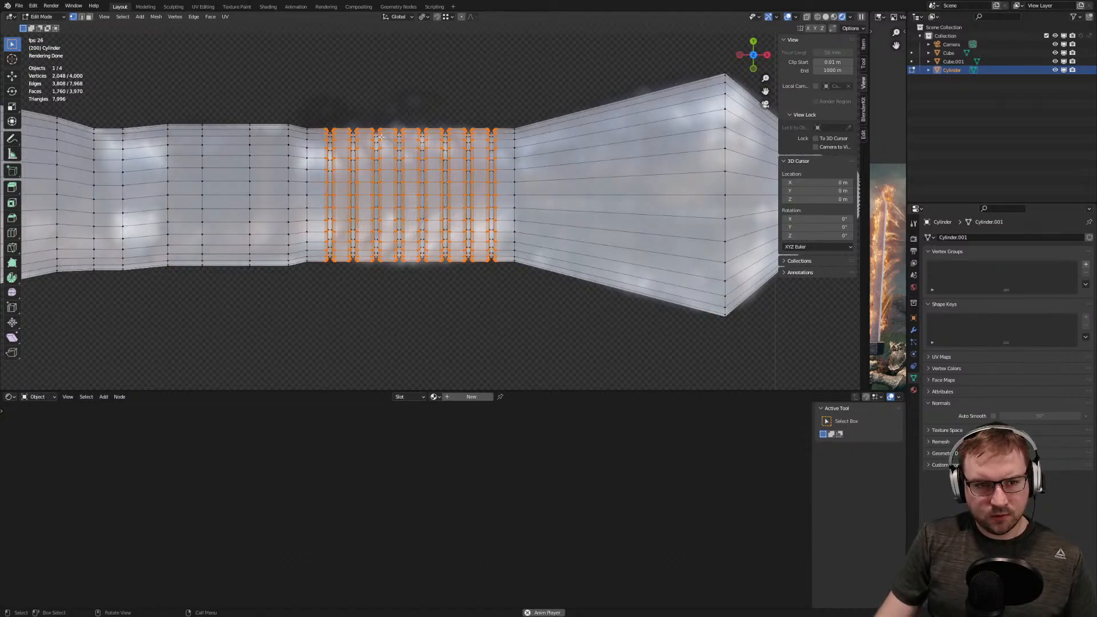
left_click_drag(321, 112, 427, 234)
left_click_drag(368, 98, 430, 289)
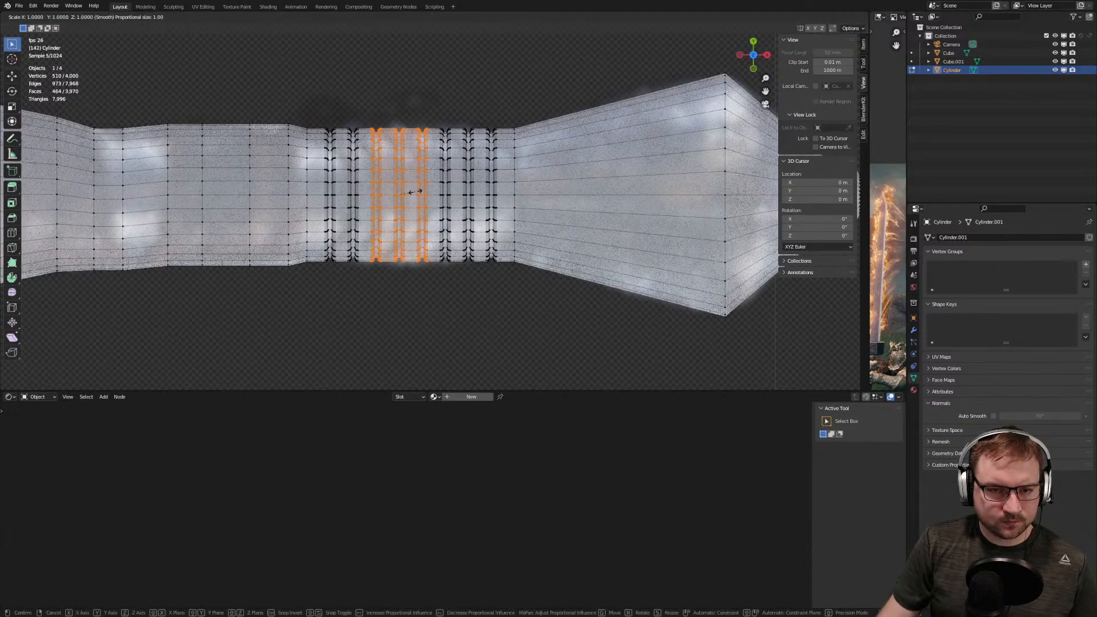
Try scaling the three selected grooves with a reduced proportional editing influence
scroll(429, 186, "down", 10)
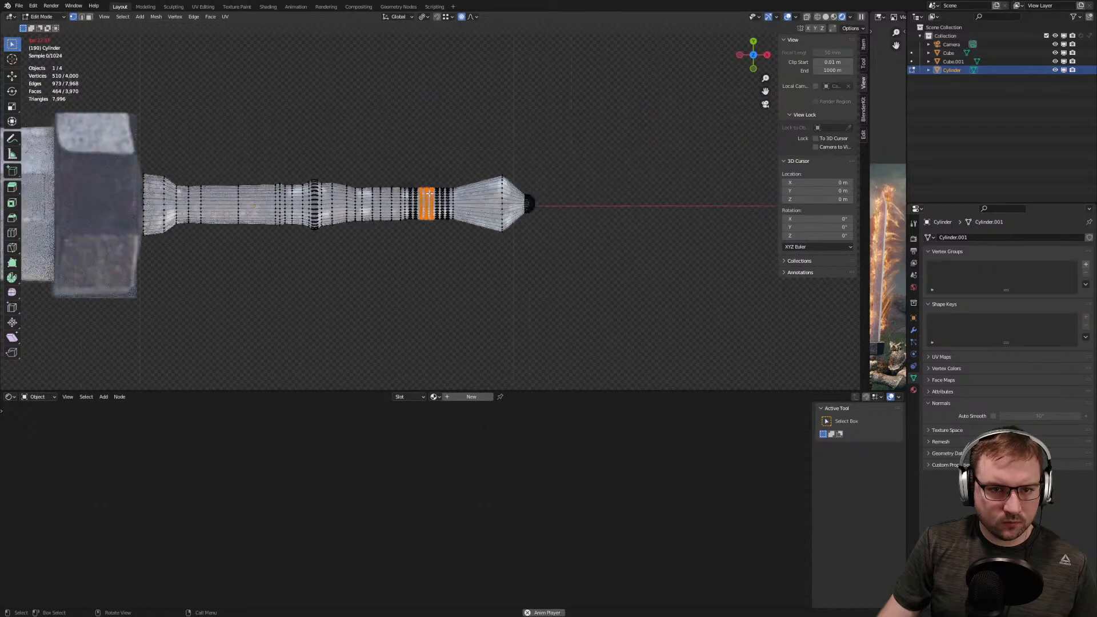
key("s")
scroll(435, 202, "up", 6)
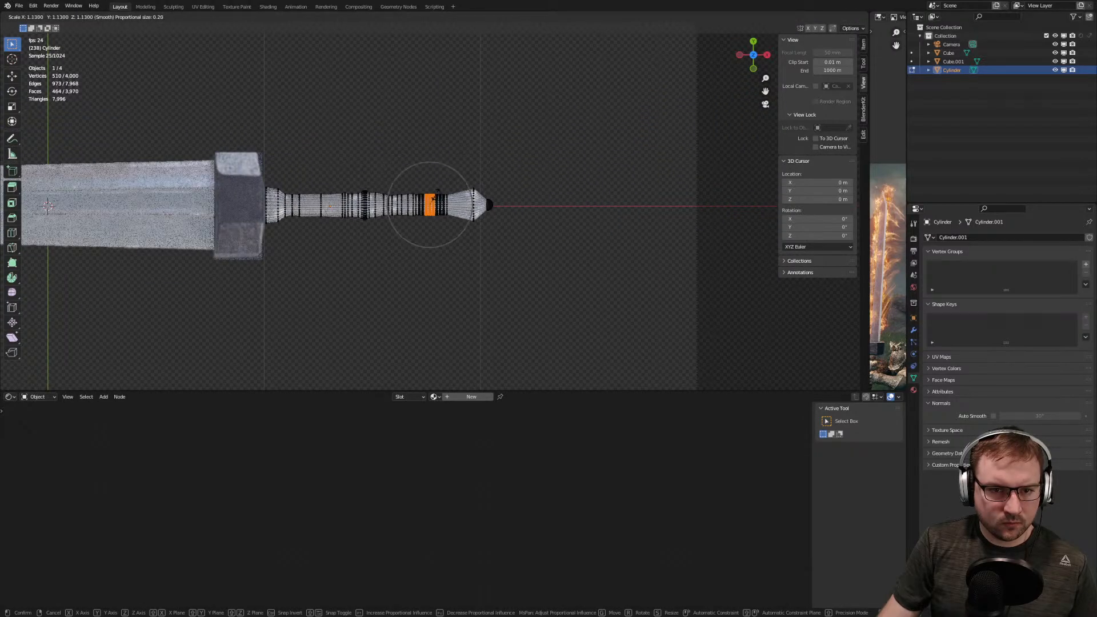
left_click(437, 202)
scroll(442, 200, "up", 8)
scroll(442, 200, "up", 4)
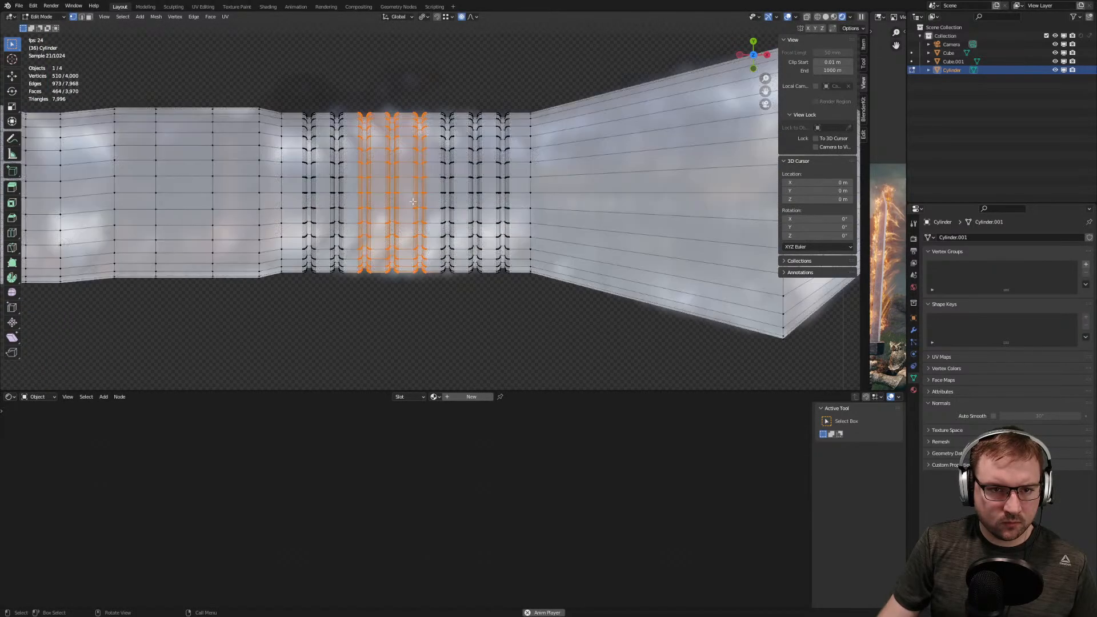
key("s")
scroll(420, 202, "up", 2)
scroll(413, 202, "up", 1)
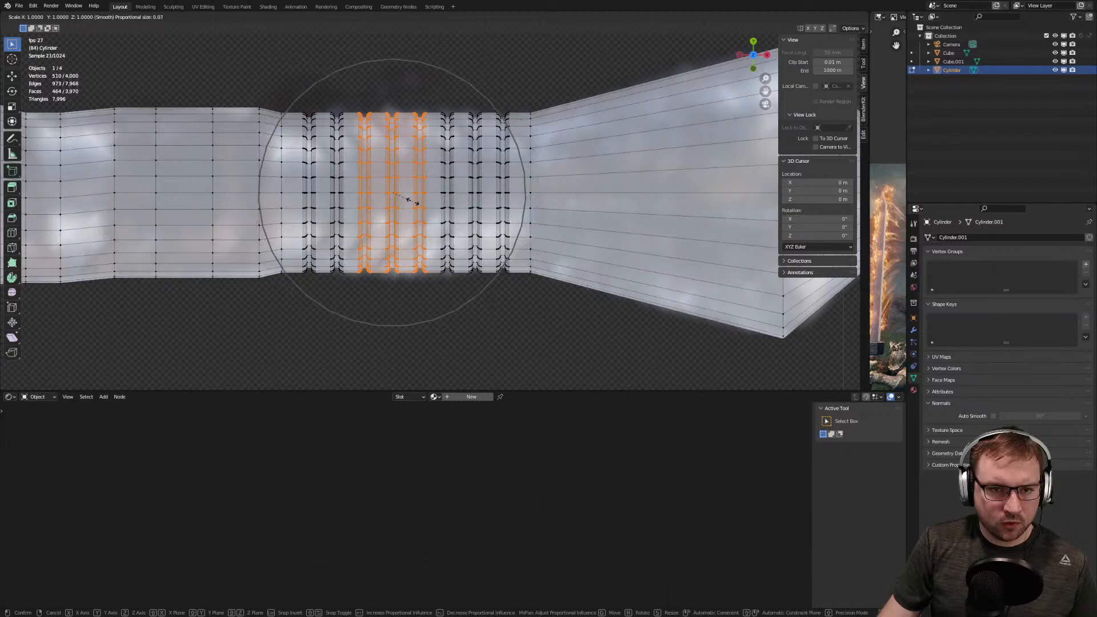
scroll(421, 201, "up", 1)
key("Escape")
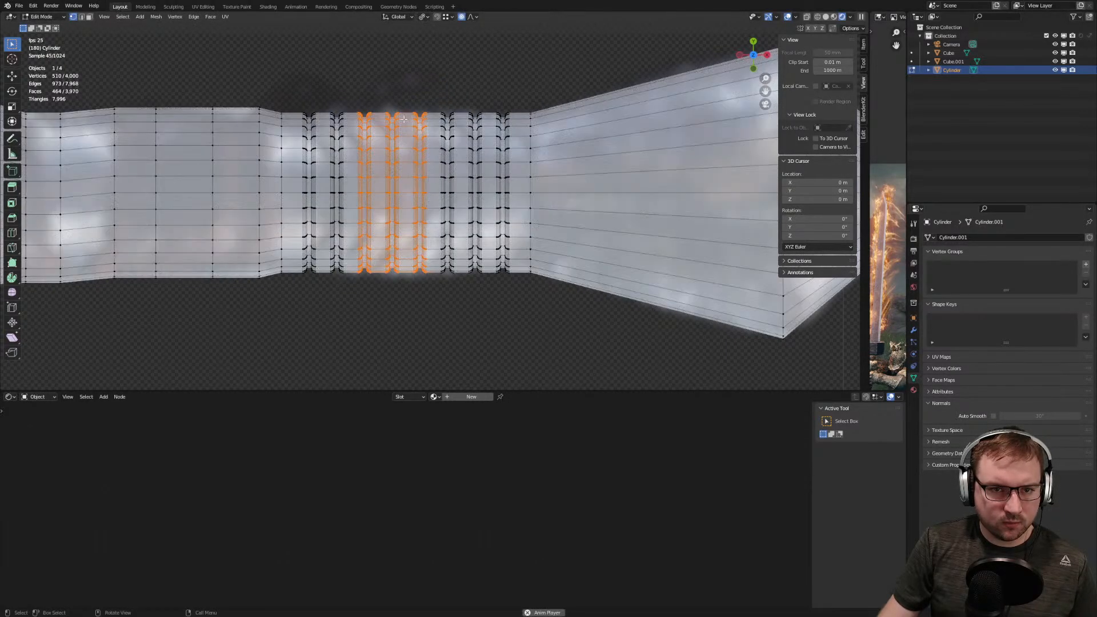
Select the central rib and scale it up to about 1.1 with smooth proportional size 0.06 so the ribbed section bulges
left_click_drag(388, 93, 421, 322)
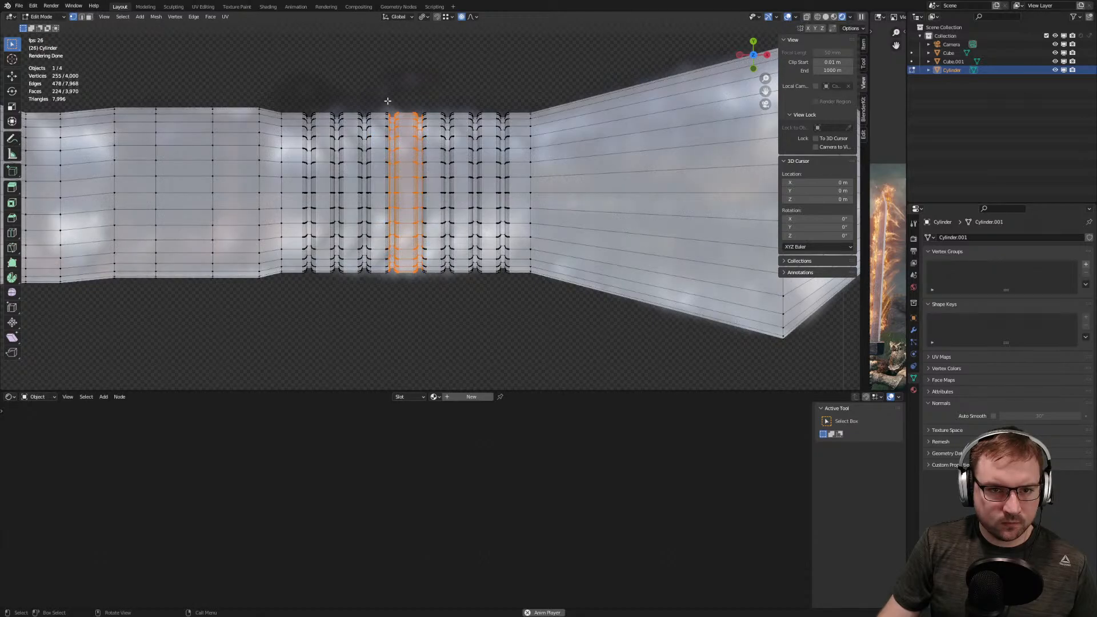
left_click_drag(392, 101, 421, 299)
key("s")
scroll(417, 294, "up", 1)
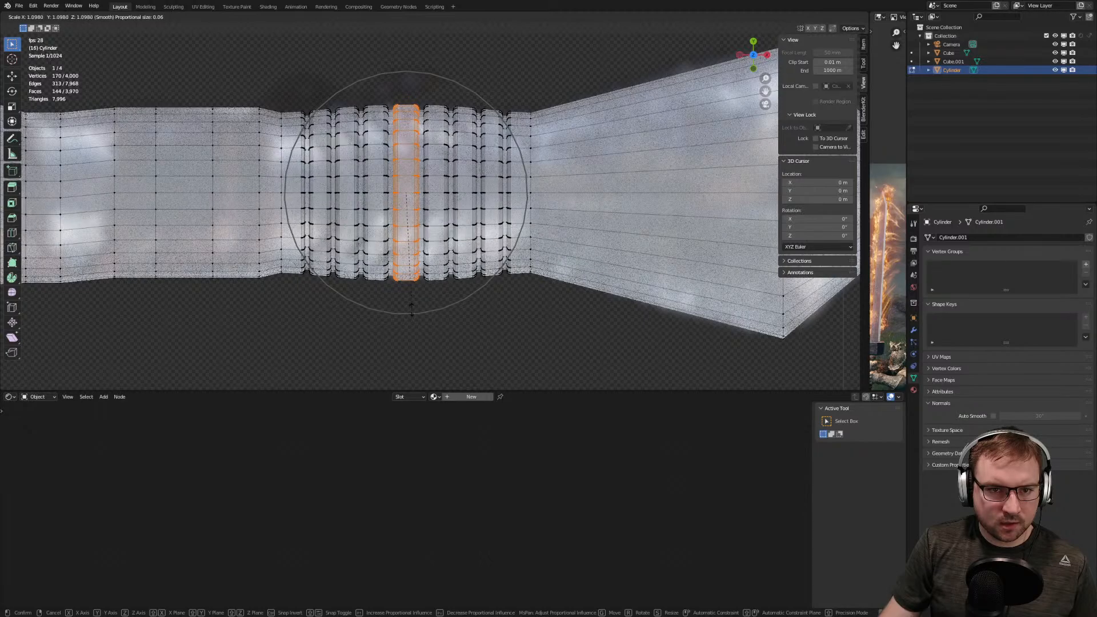
left_click(412, 310)
Return to Object Mode and examine the bulging ribbed section of the handle from several angles
key("Tab")
middle_click_drag(447, 231, 491, 241)
scroll(444, 255, "down", 14)
scroll(503, 224, "up", 4)
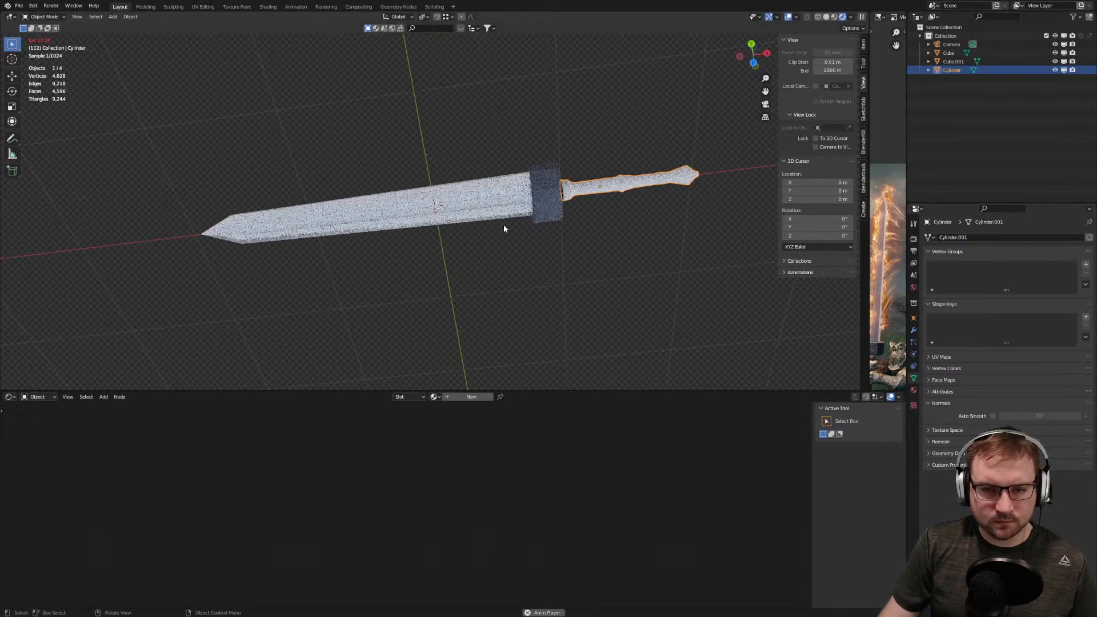
scroll(503, 225, "up", 4)
scroll(503, 229, "up", 8)
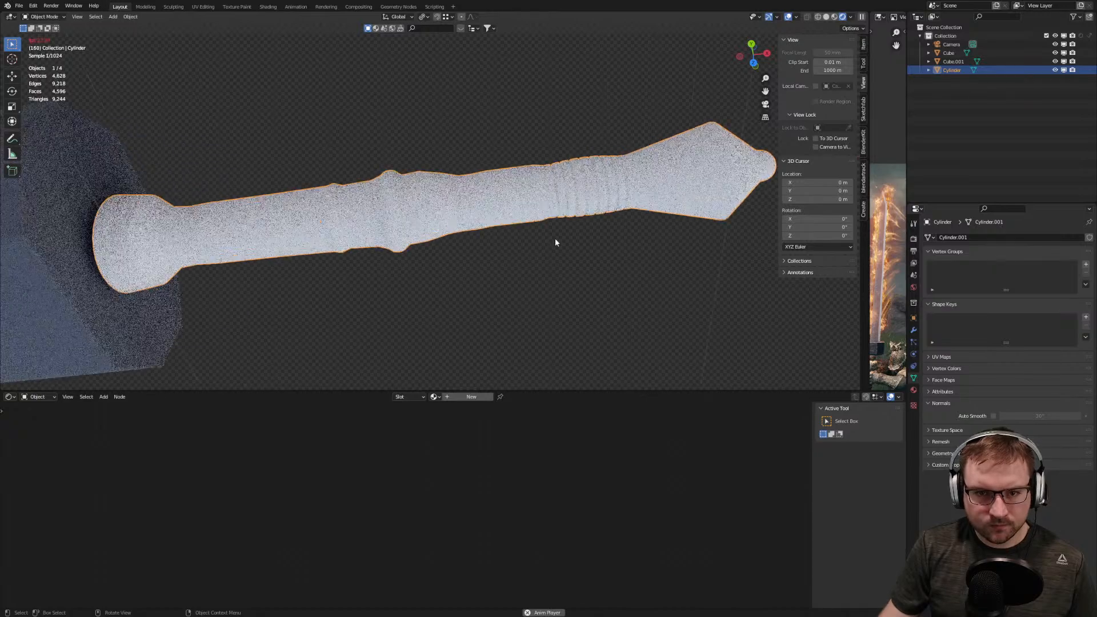
middle_click_drag(607, 237, 343, 197)
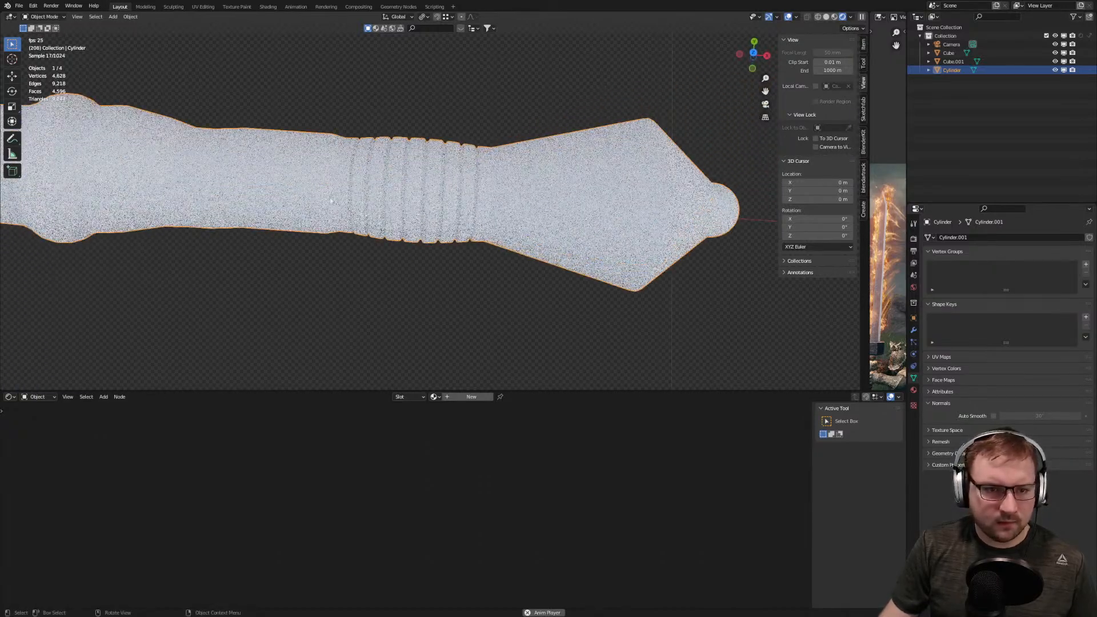
scroll(431, 183, "up", 5)
Smooth the handle's shading with Auto Smooth at 30°
right_click(431, 177)
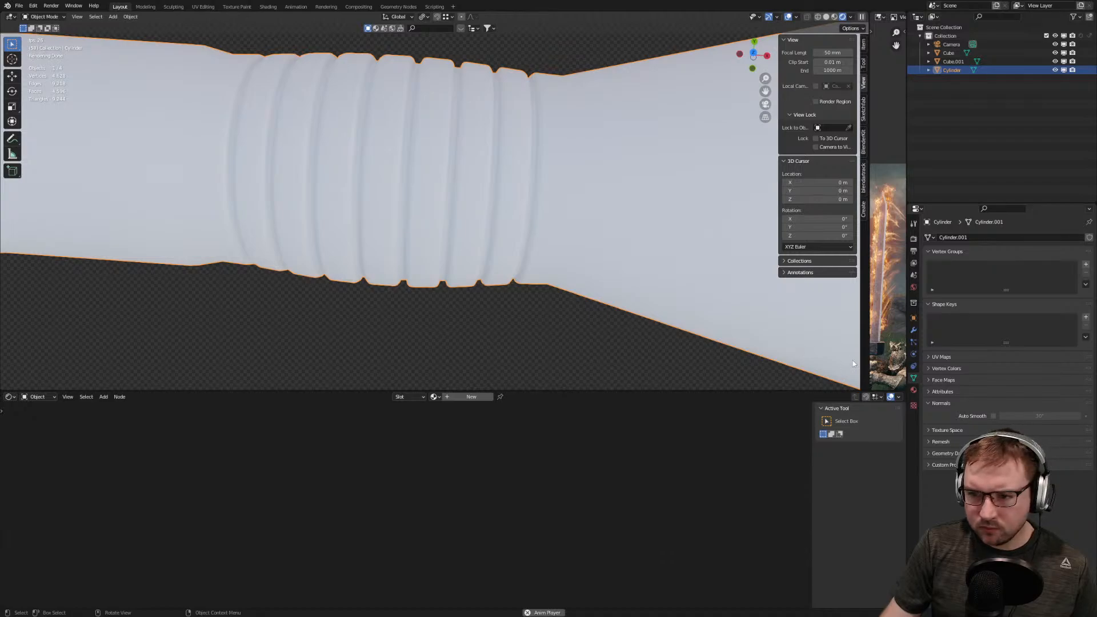
left_click(993, 416)
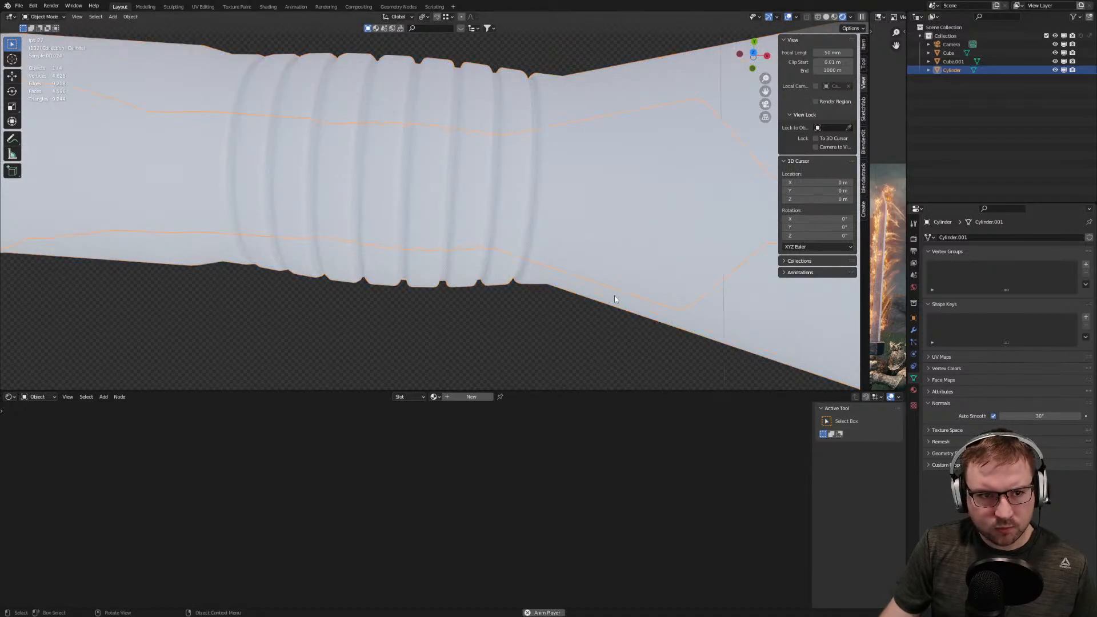
scroll(618, 298, "down", 5)
scroll(510, 269, "up", 5)
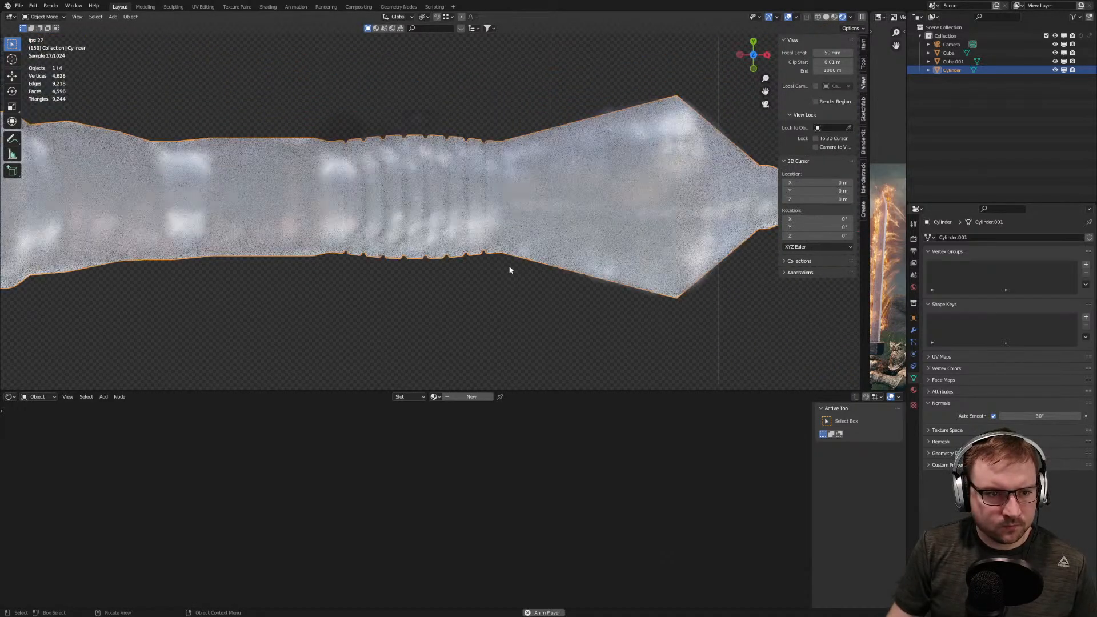
scroll(828, 303, "down", 4)
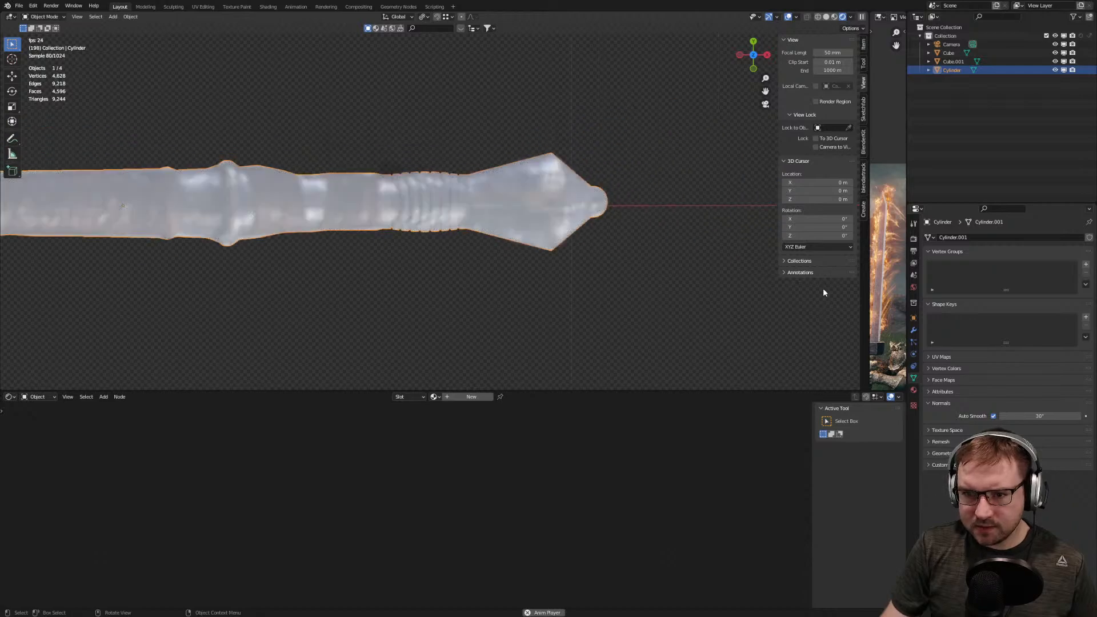
Select the camera, overlay its sword background image at full opacity, and enlarge the neighbouring reference image area
scroll(794, 294, "down", 3)
left_click(811, 310)
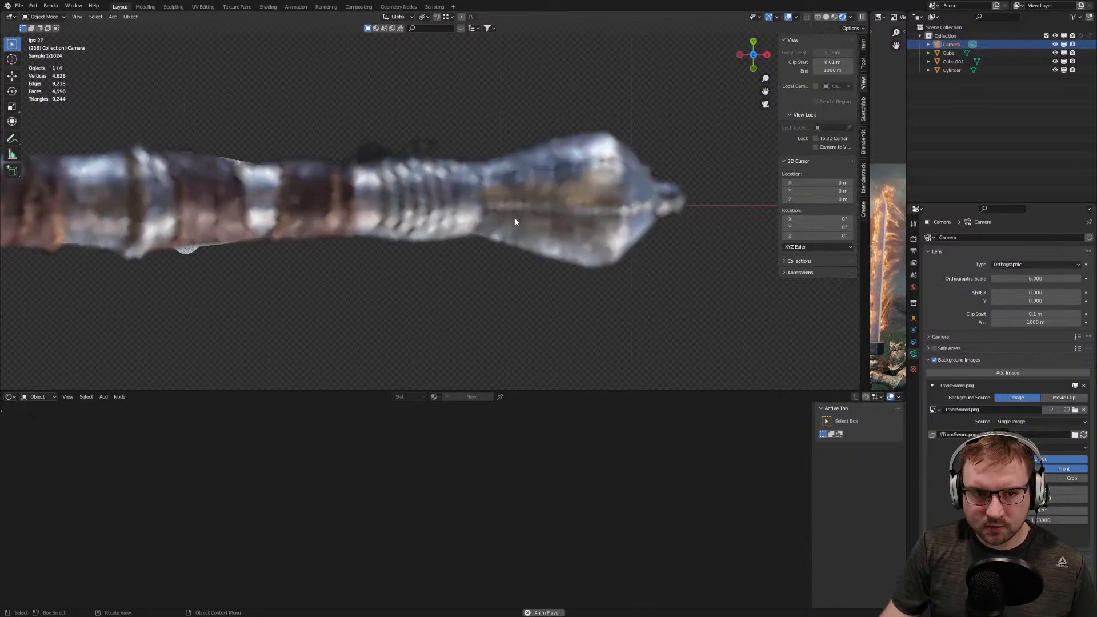
left_click_drag(866, 263, 645, 266)
scroll(757, 293, "up", 3)
middle_click_drag(757, 293, 801, 167)
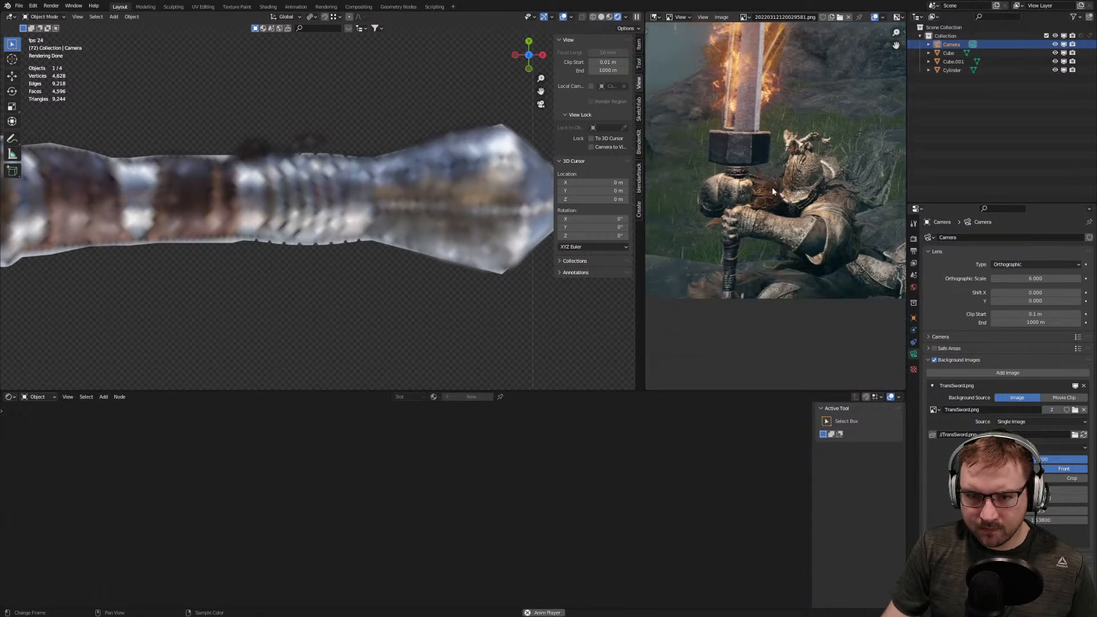
Switch the reference image to the standing knight screenshot and examine the pommel at the sword handle's end
left_click(744, 17)
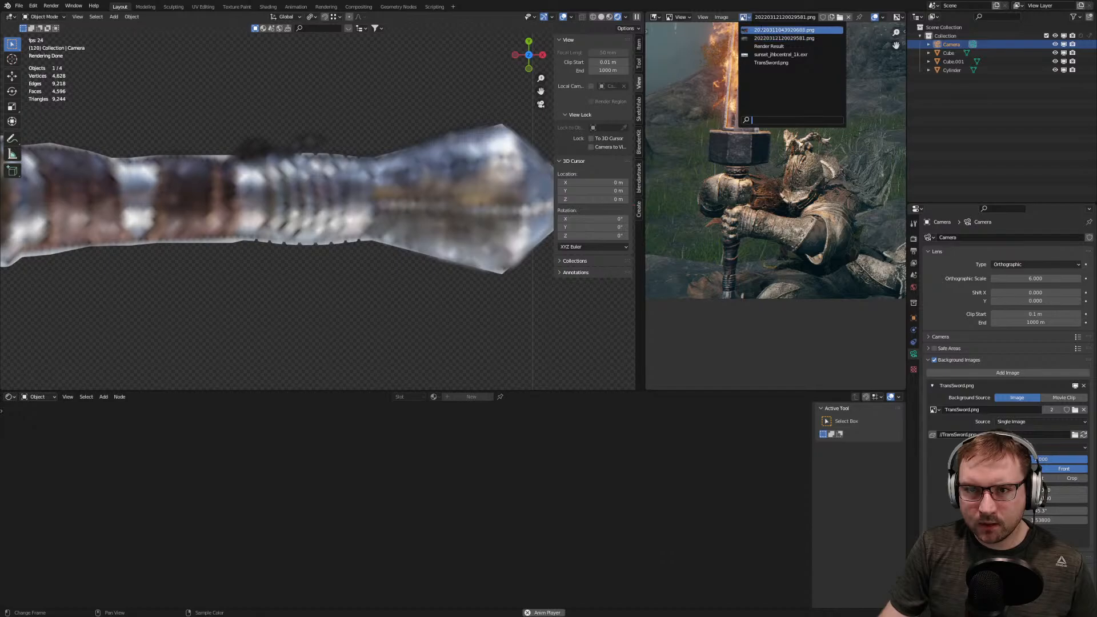
left_click(760, 26)
scroll(742, 201, "up", 8)
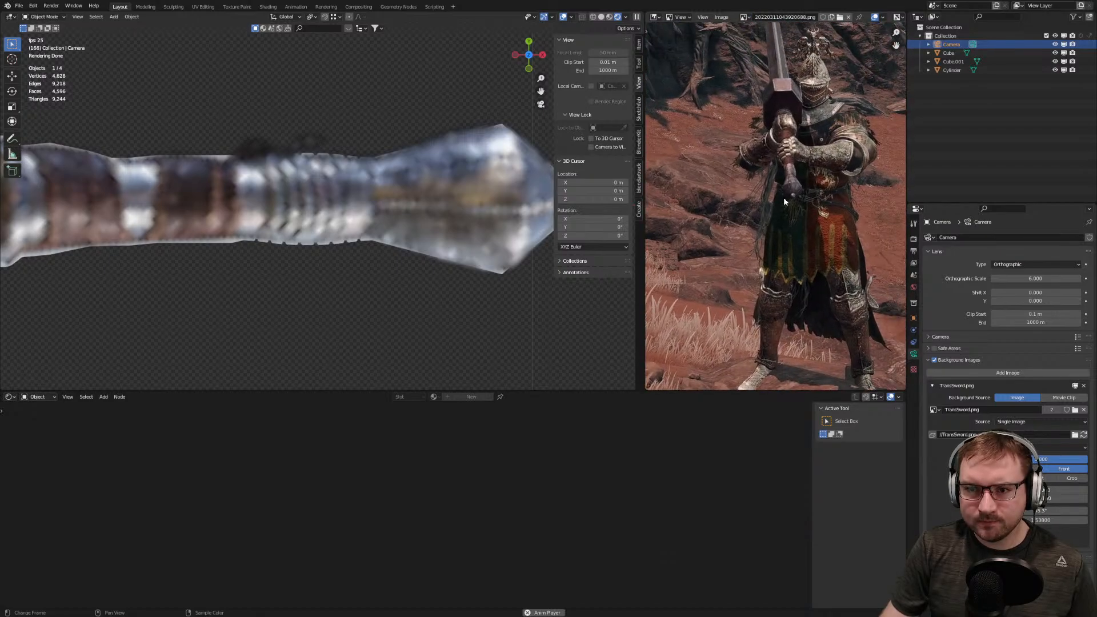
scroll(785, 311, "up", 2)
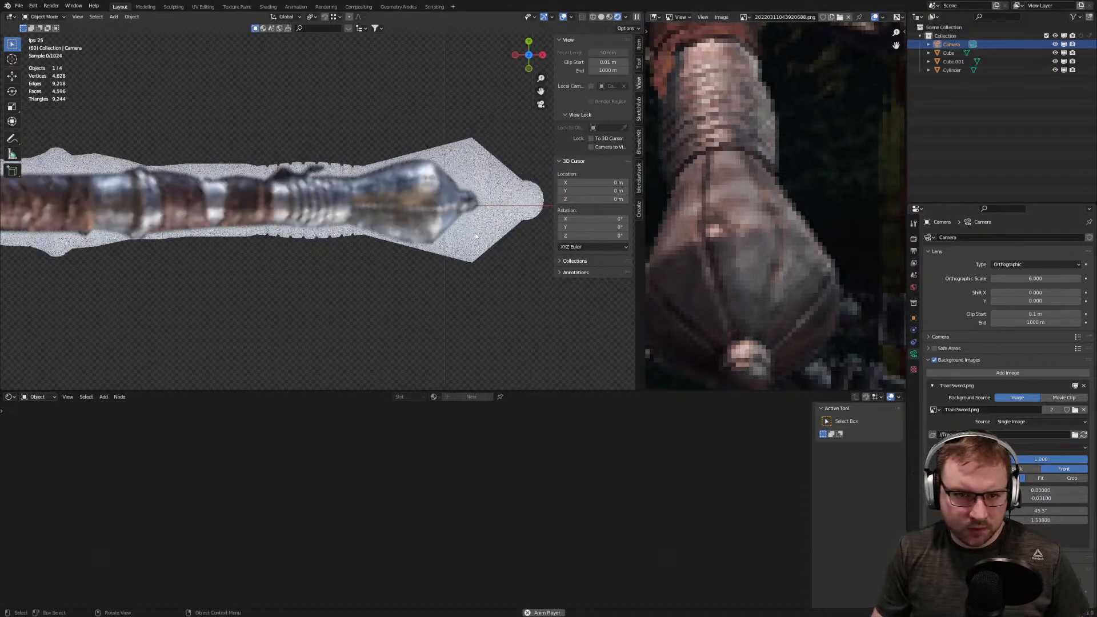
Compare the handle with the overlay, then set the camera background image's opacity to 0
left_click(450, 217)
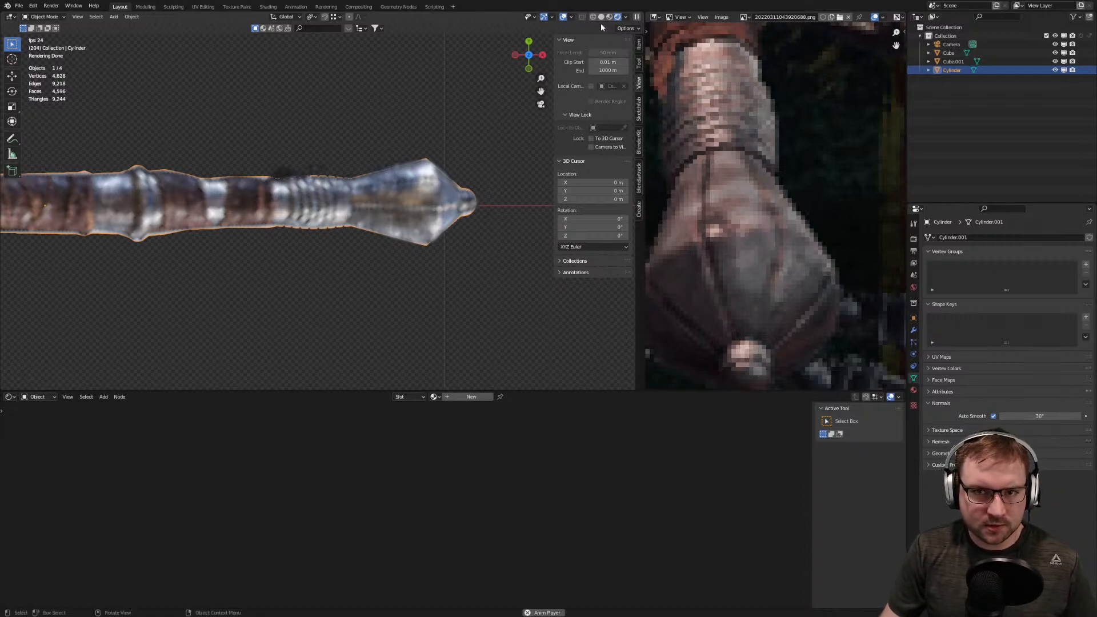
scroll(531, 261, "down", 7)
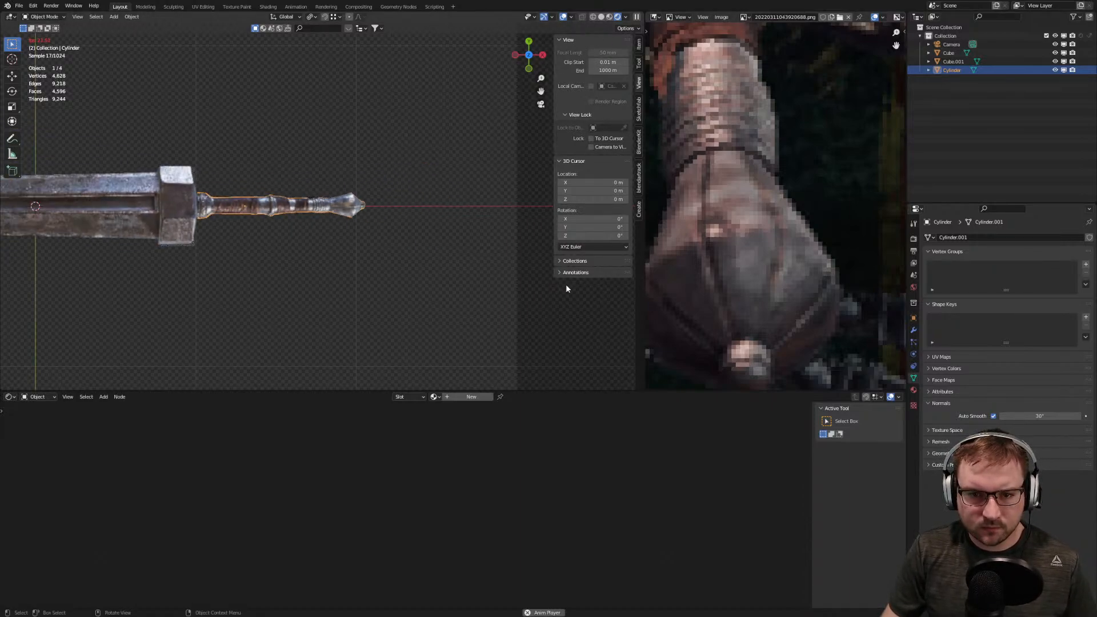
left_click(517, 293)
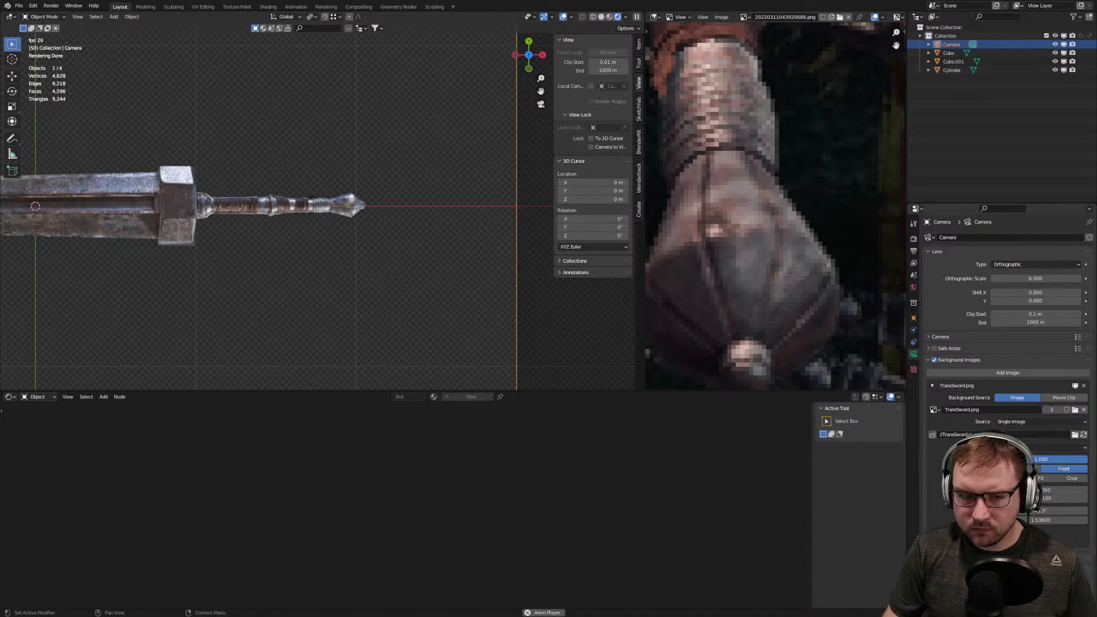
left_click_drag(1024, 460, 921, 459)
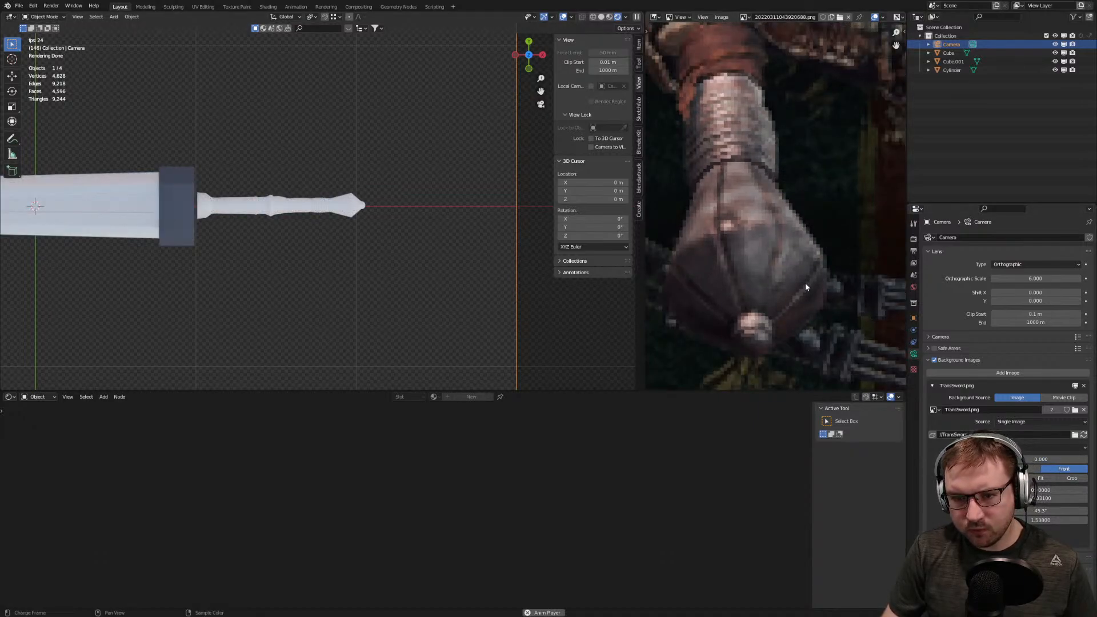
scroll(423, 203, "up", 2)
Select the sword handle and enter Edit Mode with edge selection, viewing the pommel at an angle
left_click(365, 206)
scroll(422, 205, "down", 9)
middle_click_drag(440, 201, 327, 144)
scroll(331, 268, "up", 5)
middle_click_drag(332, 270, 414, 145, "shift")
key("Tab")
scroll(412, 140, "up", 3)
middle_click_drag(434, 108, 333, 206, "shift")
scroll(320, 200, "up", 3)
middle_click_drag(240, 149, 373, 253, "shift")
key("2")
left_click(300, 183, "alt")
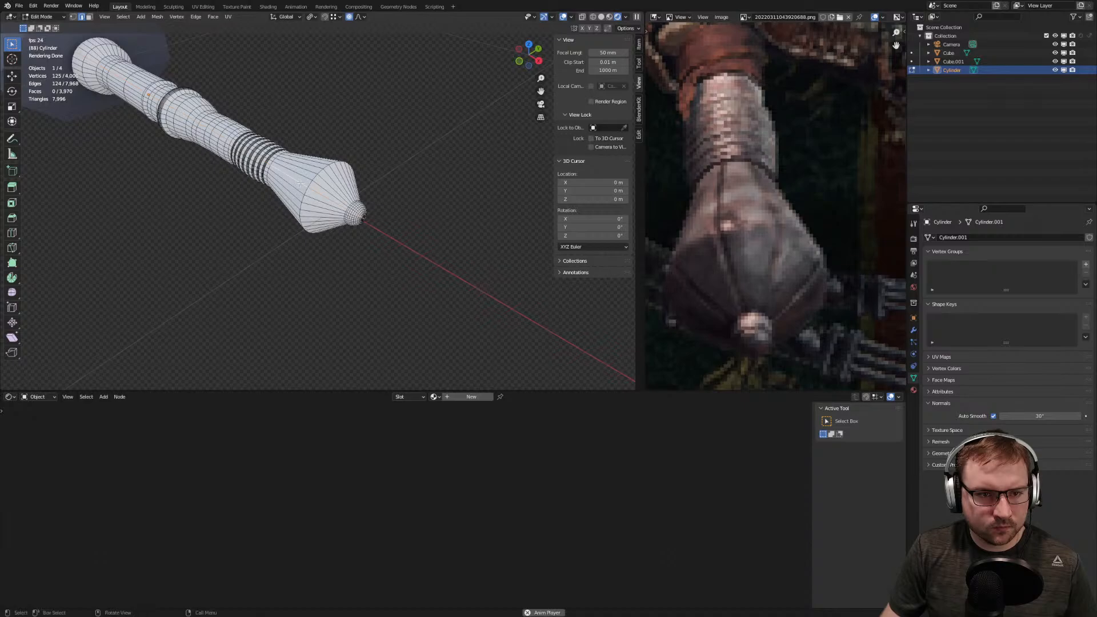
left_click(299, 182)
scroll(311, 187, "up", 4)
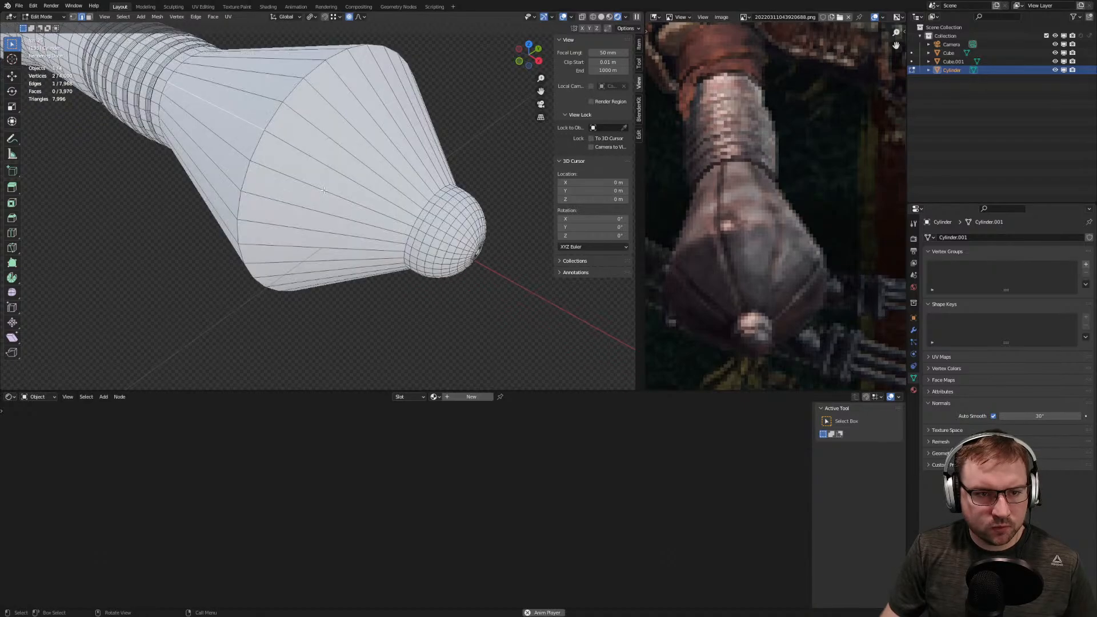
middle_click_drag(380, 186, 204, 179)
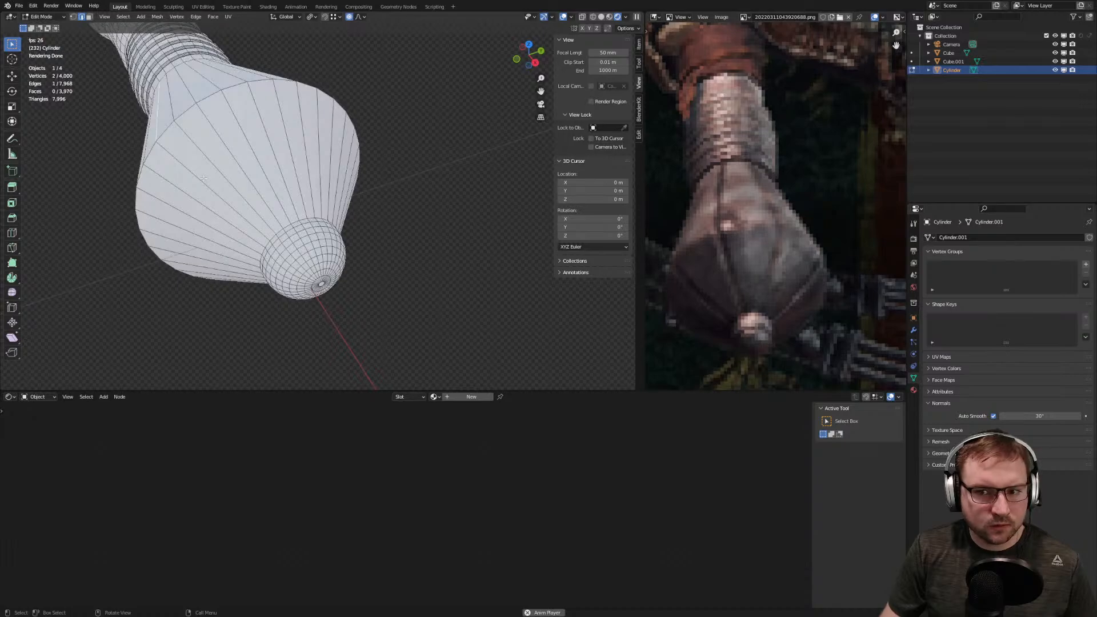
left_click(186, 186)
left_click(264, 146, "shift")
left_click(288, 140, "shift")
left_click(188, 212)
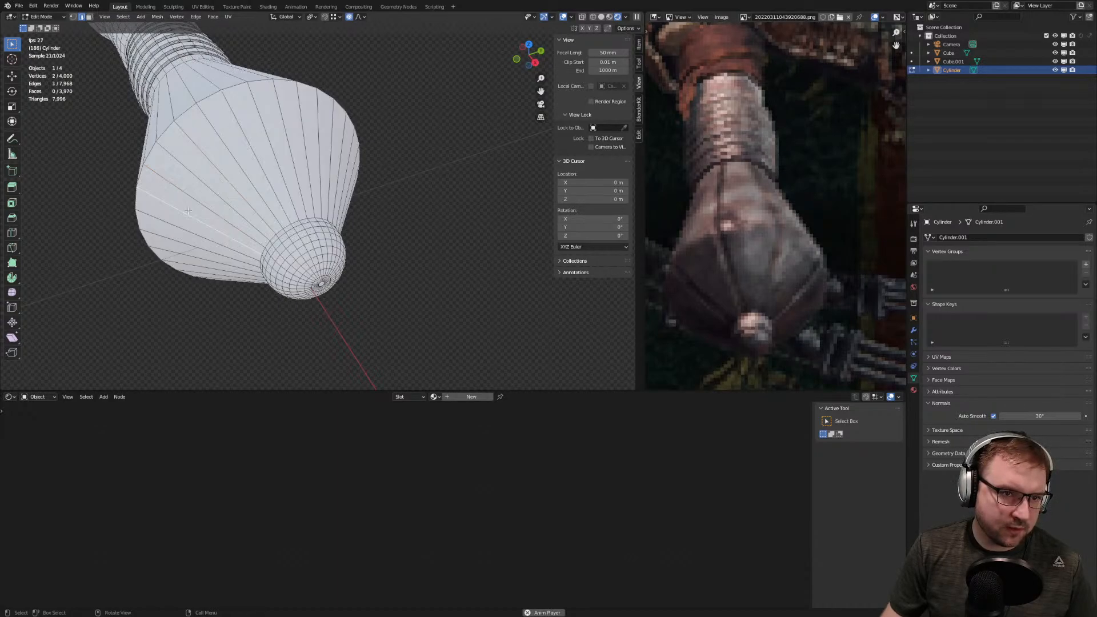
left_click(218, 166, "shift")
left_click(270, 146, "shift")
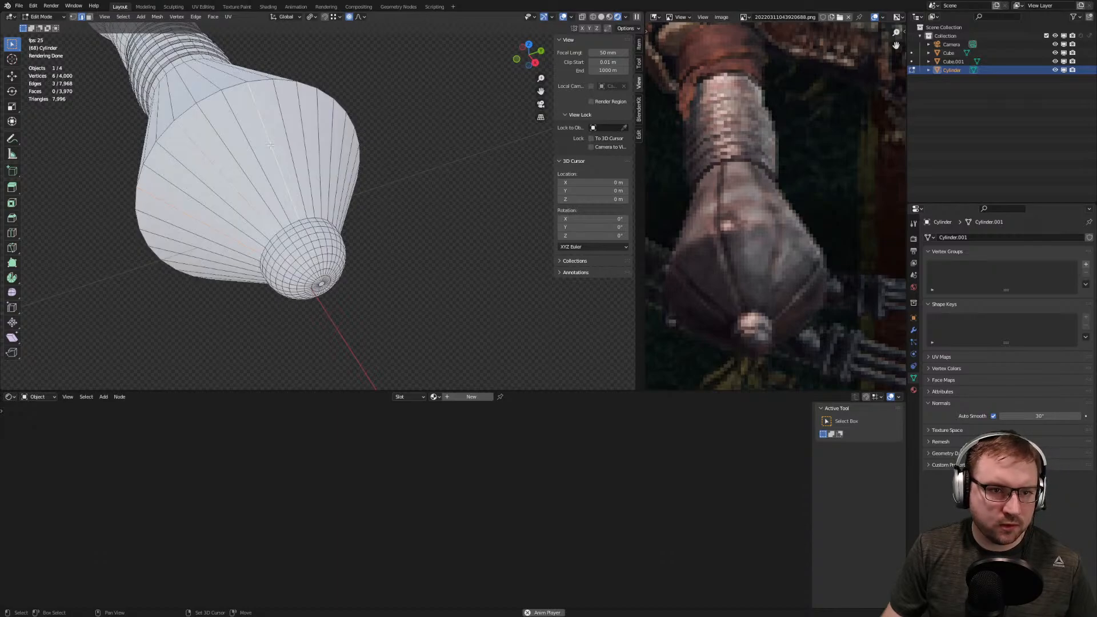
left_click(320, 133, "shift")
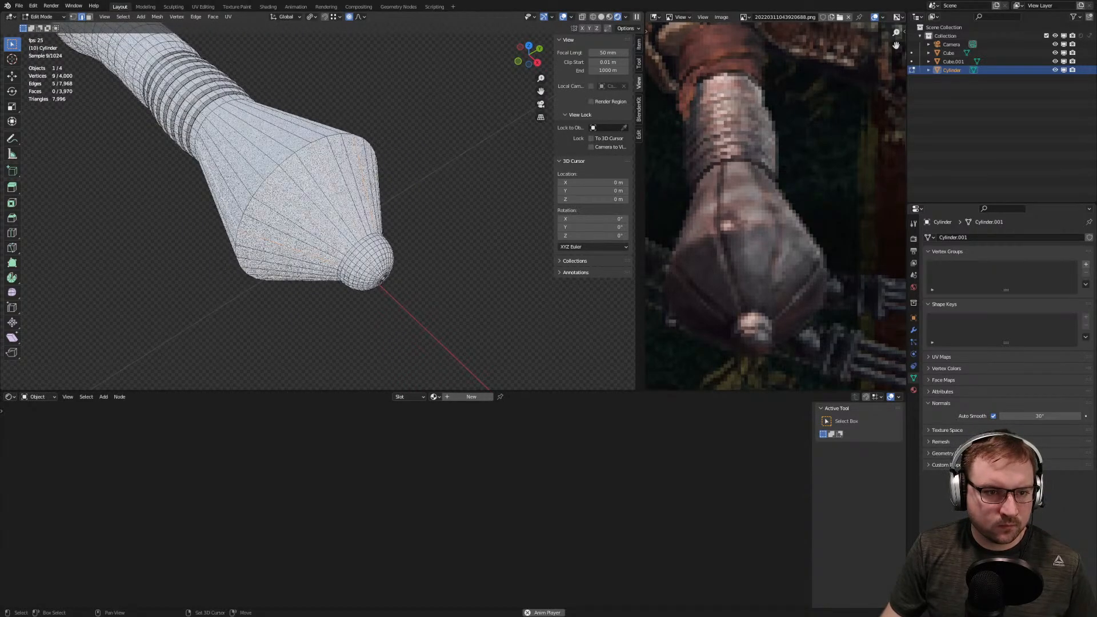
left_click(291, 139, "shift")
left_click(291, 139, "shift")
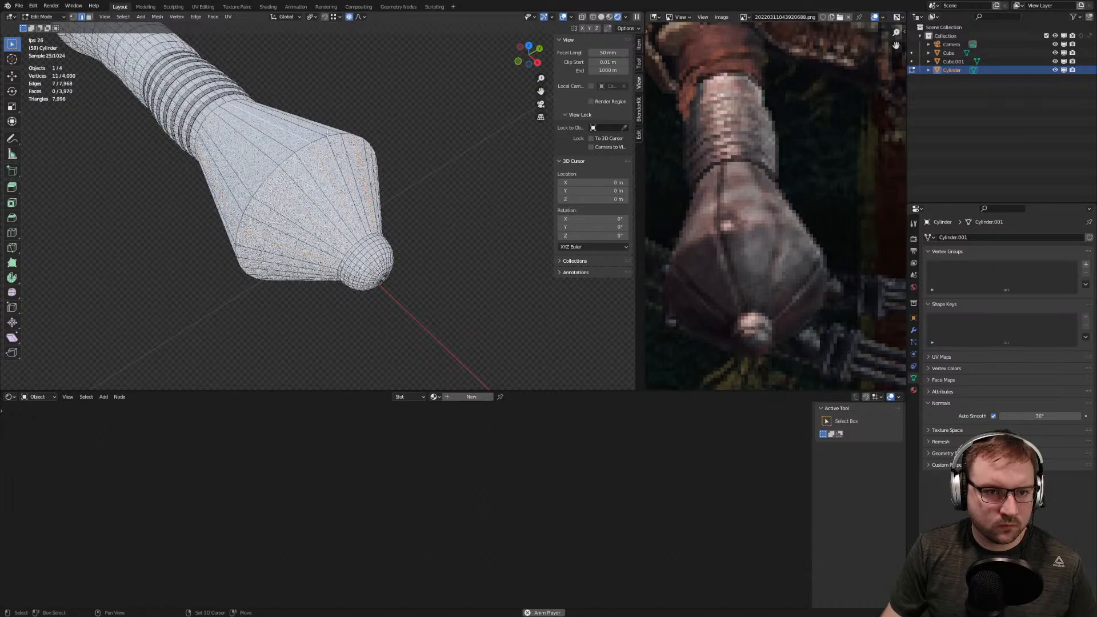
middle_click_drag(348, 130, 409, 223)
left_click(371, 136, "shift")
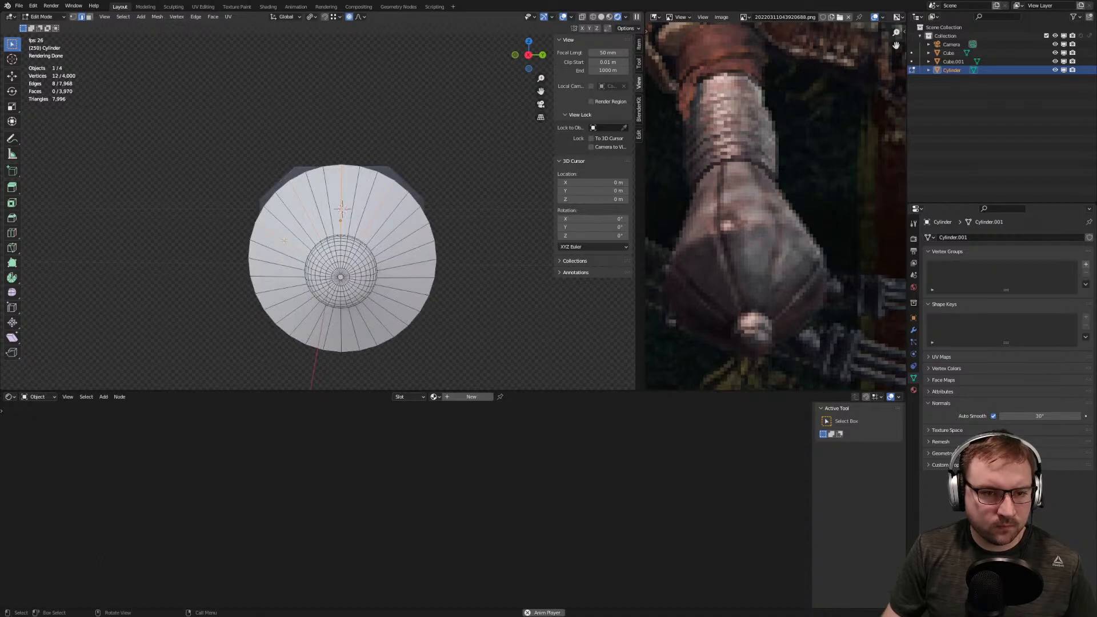
Select eight evenly spaced radial edges around the pommel's rear taper, next to the round end knob
left_click(264, 276)
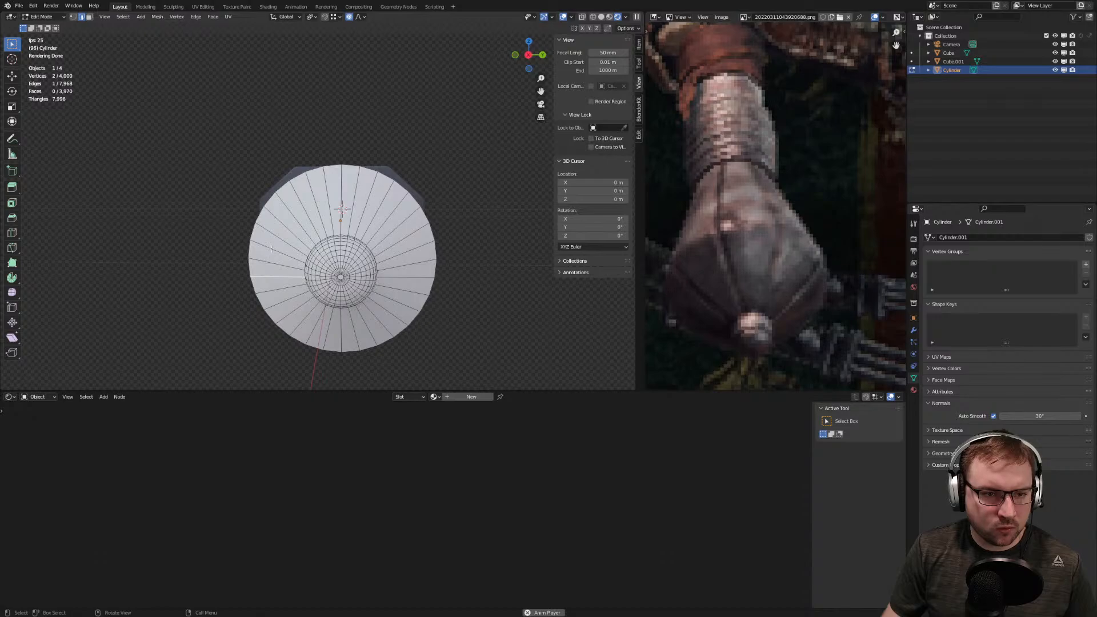
left_click(303, 214, "shift")
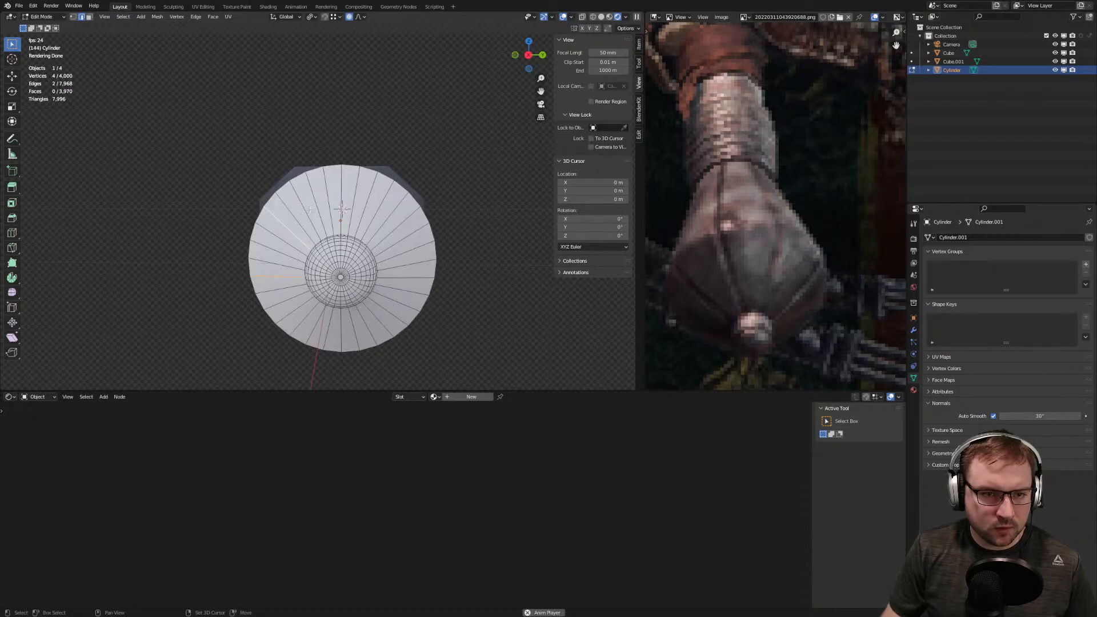
left_click(329, 197, "shift")
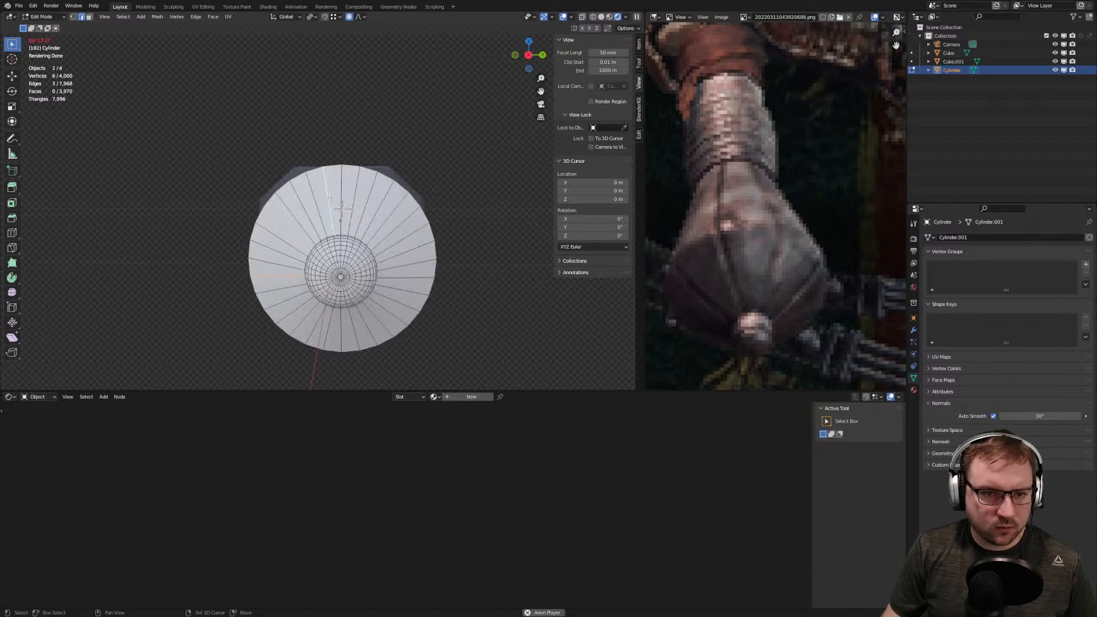
left_click(396, 206, "shift")
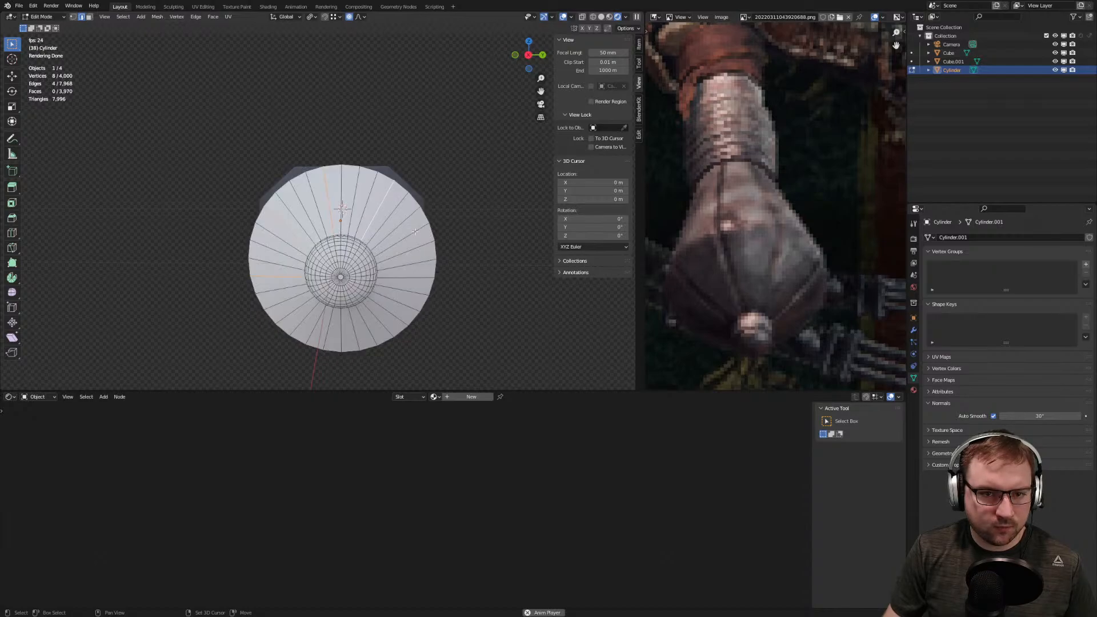
left_click(420, 250, "shift")
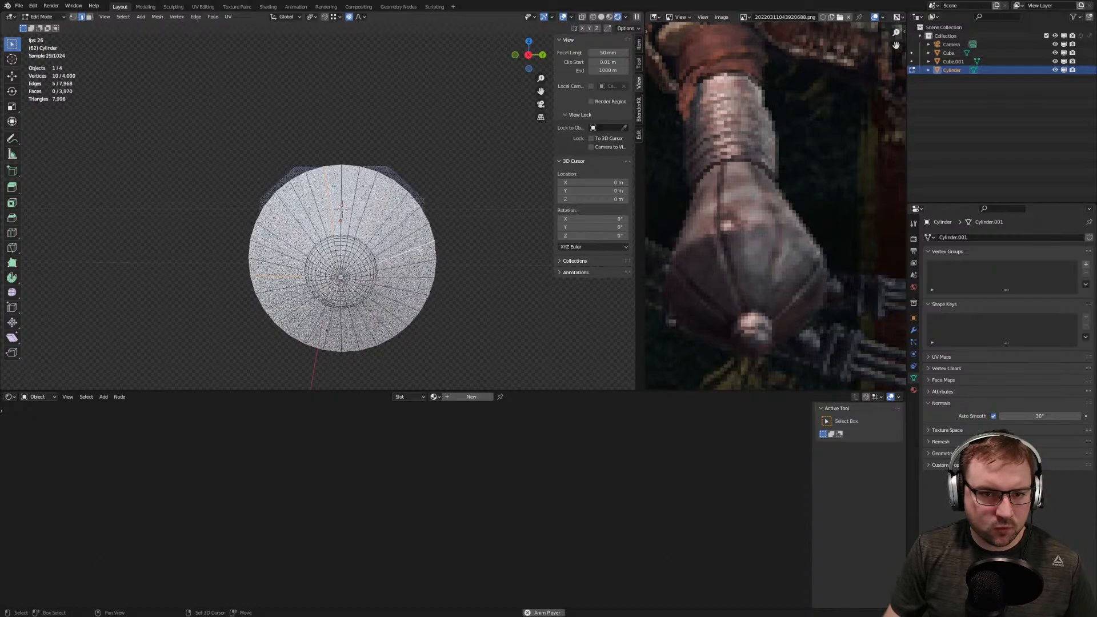
left_click(410, 308, "shift")
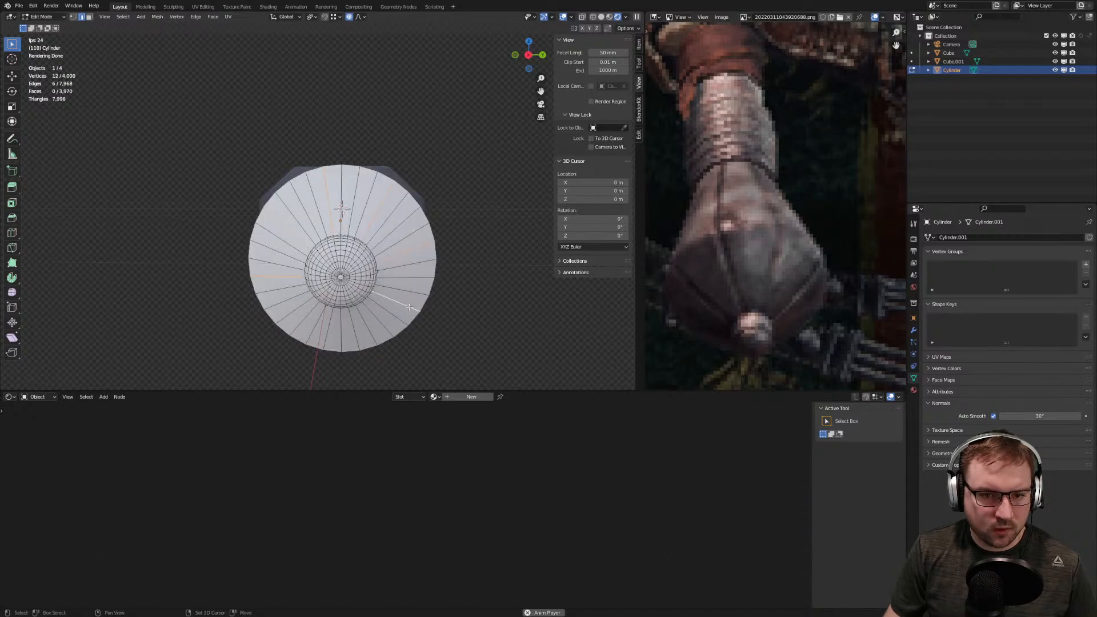
left_click(353, 332, "shift")
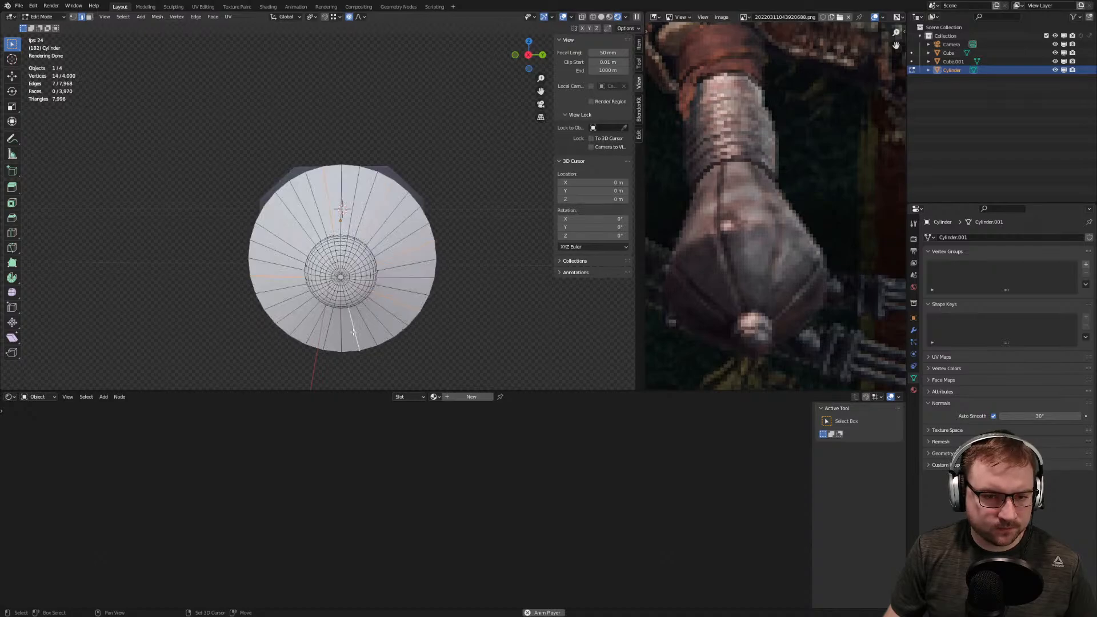
left_click(303, 317, "shift")
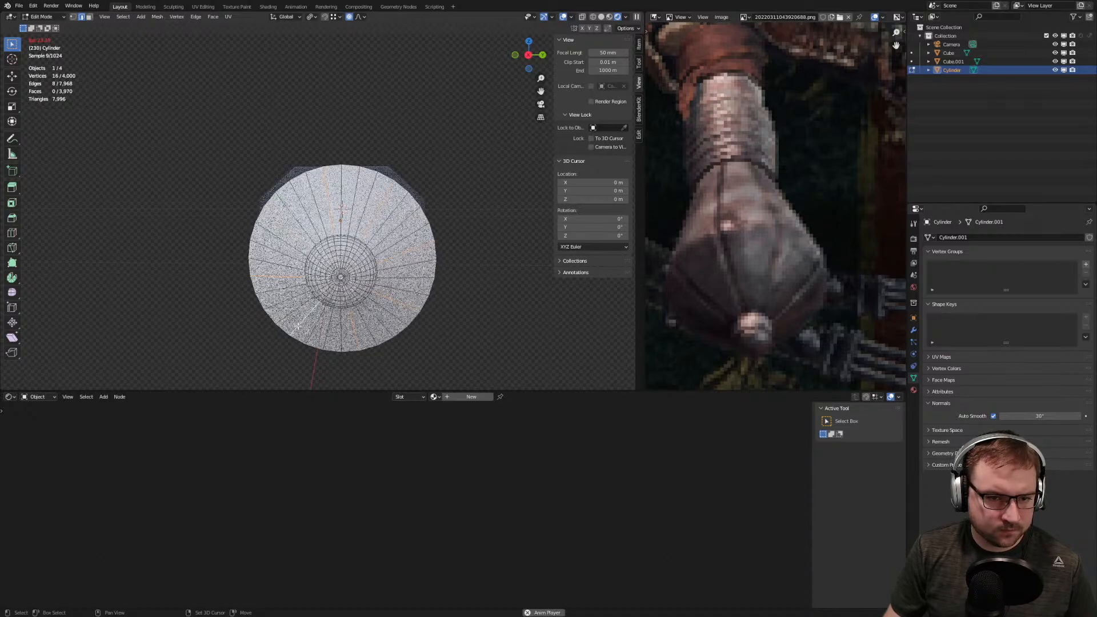
Add the matching lengthwise edges on the pommel's grip-side taper to the selection, all the way around
middle_click_drag(406, 278, 388, 296)
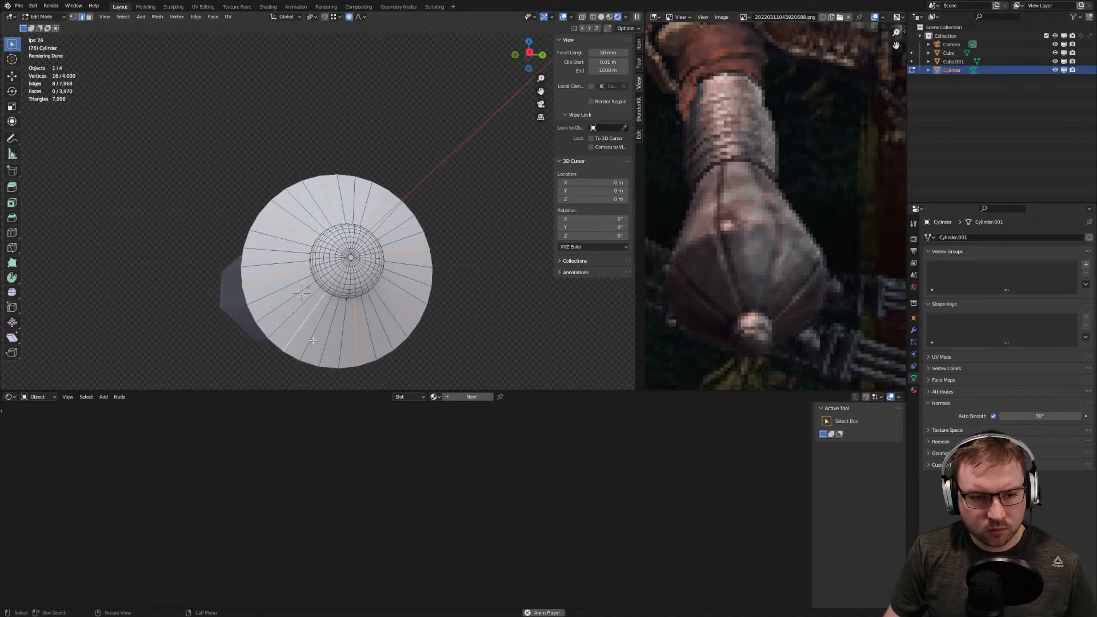
middle_click_drag(302, 292, 245, 278)
left_click(244, 278, "shift")
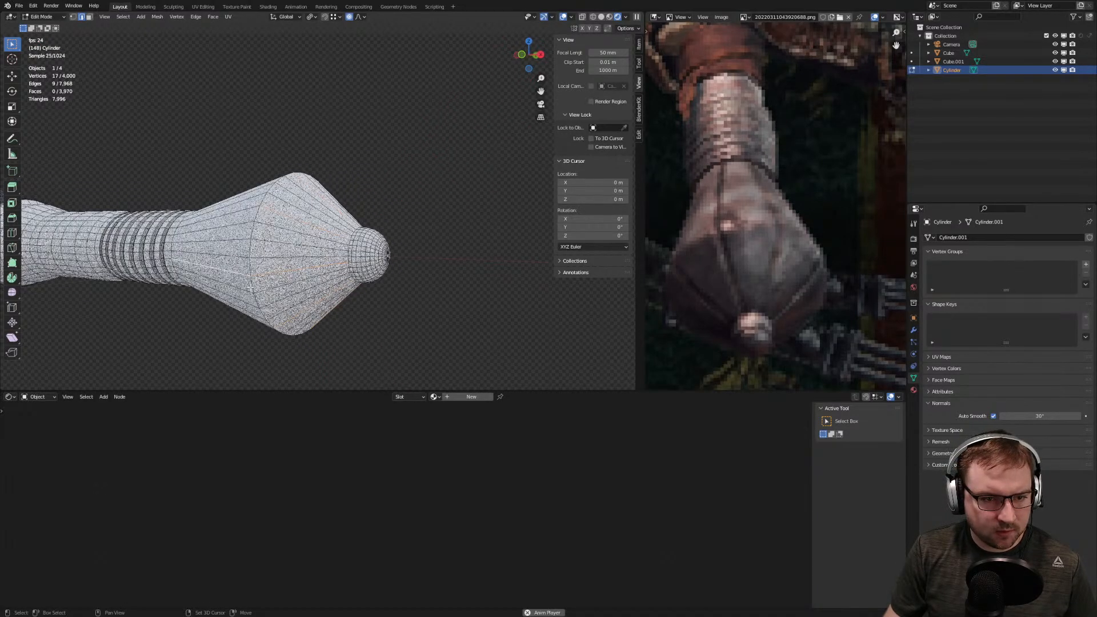
left_click(248, 211, "shift")
middle_click_drag(248, 211, 281, 202)
left_click(277, 178, "shift")
left_click(281, 201, "shift")
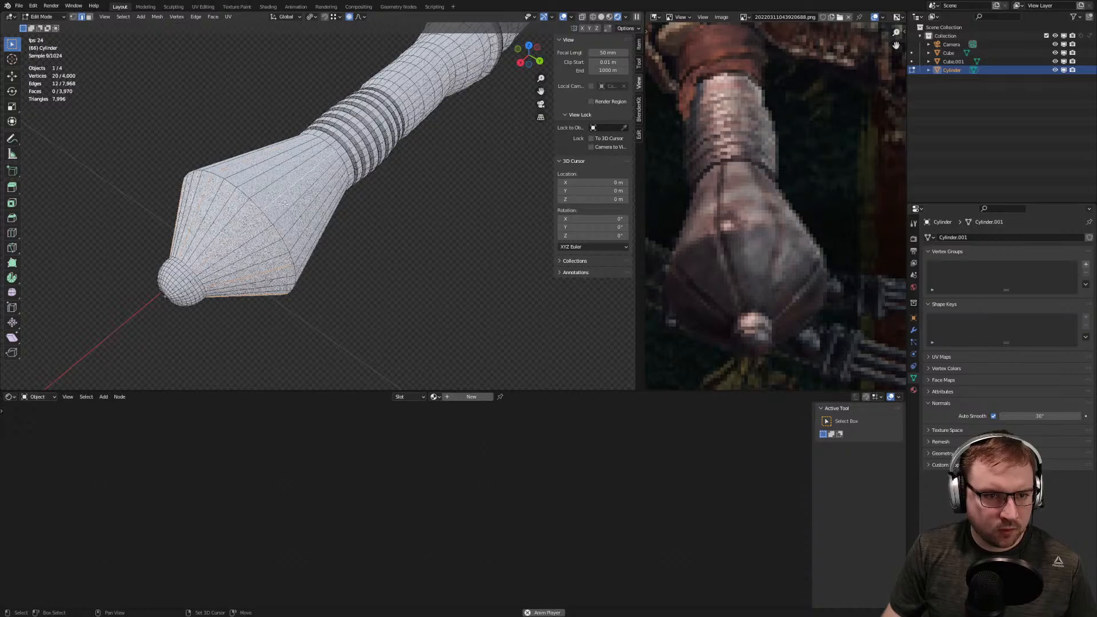
middle_click_drag(307, 247, 316, 191)
left_click(292, 306, "shift")
mouse_move(292, 306)
middle_mouse_down()
mouse_move(256, 289)
mouse_move(299, 294)
middle_mouse_up()
left_click(224, 301, "shift")
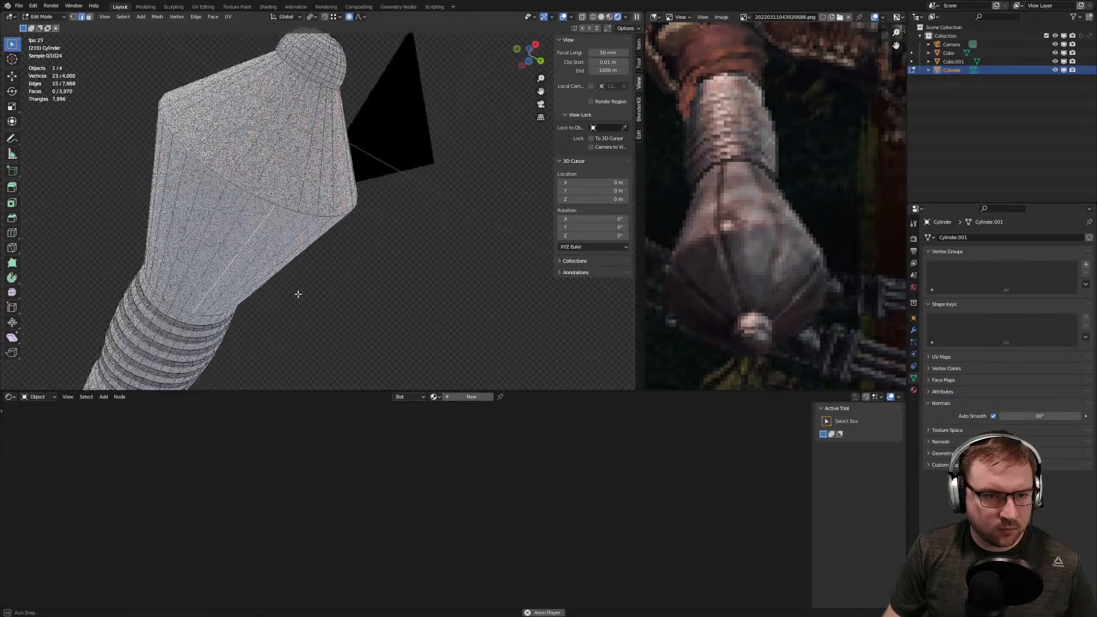
left_click(181, 178, "shift")
middle_click_drag(181, 179, 303, 240)
Bevel the selected lengthwise pommel edges with a single segment to form narrow strips
scroll(306, 242, "up", 4)
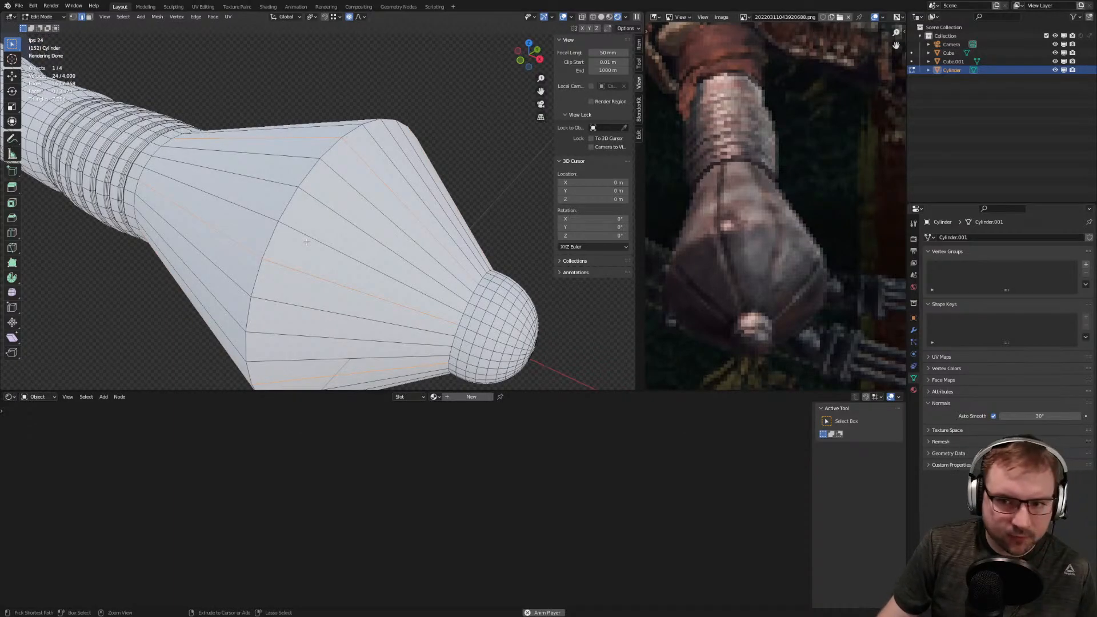
key("ctrl+b")
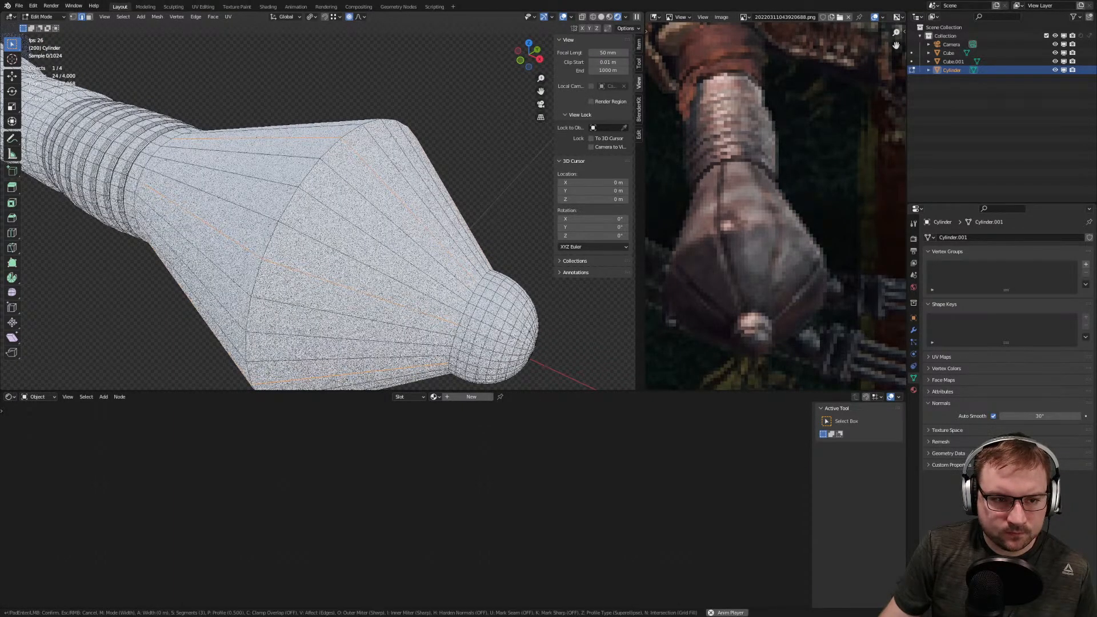
scroll(353, 246, "down", 2)
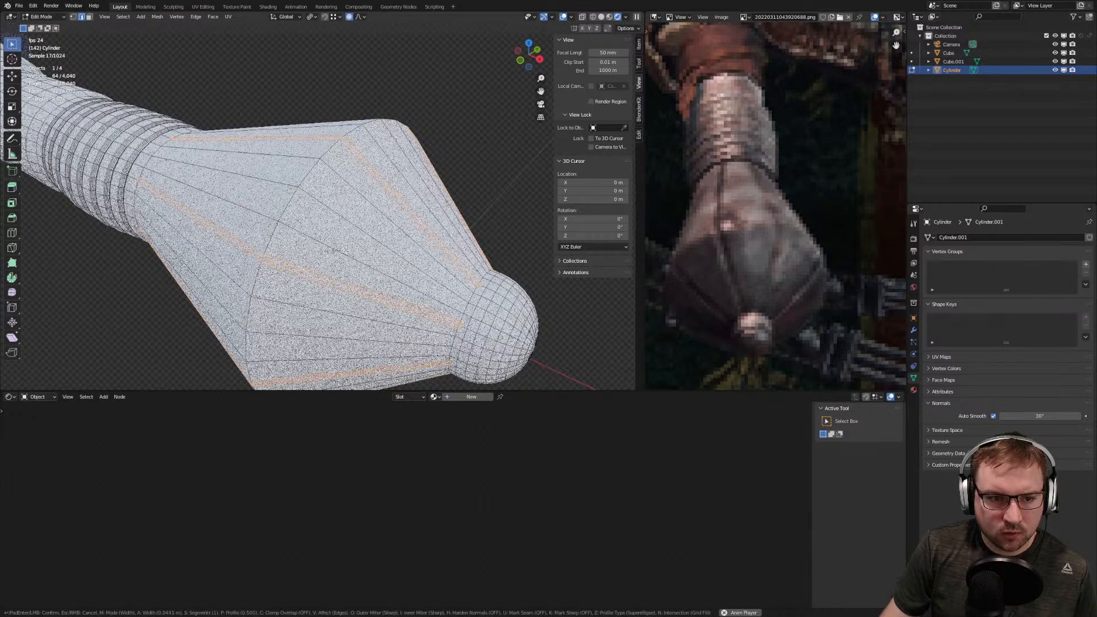
left_click(345, 250)
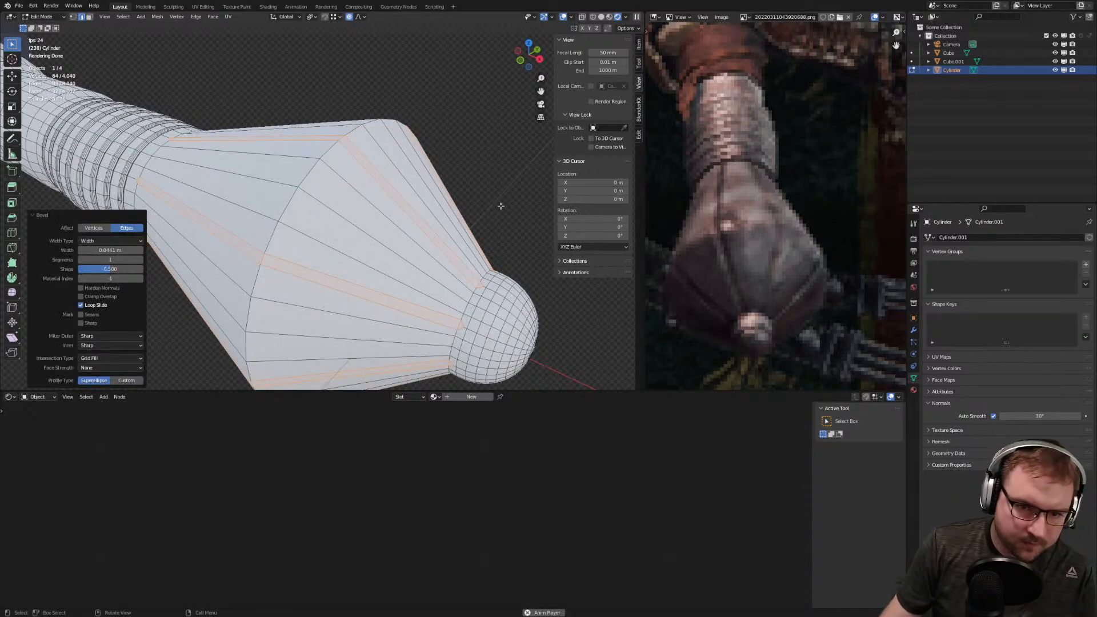
Try insetting the narrow beveled strip faces on the pommel
key("i")
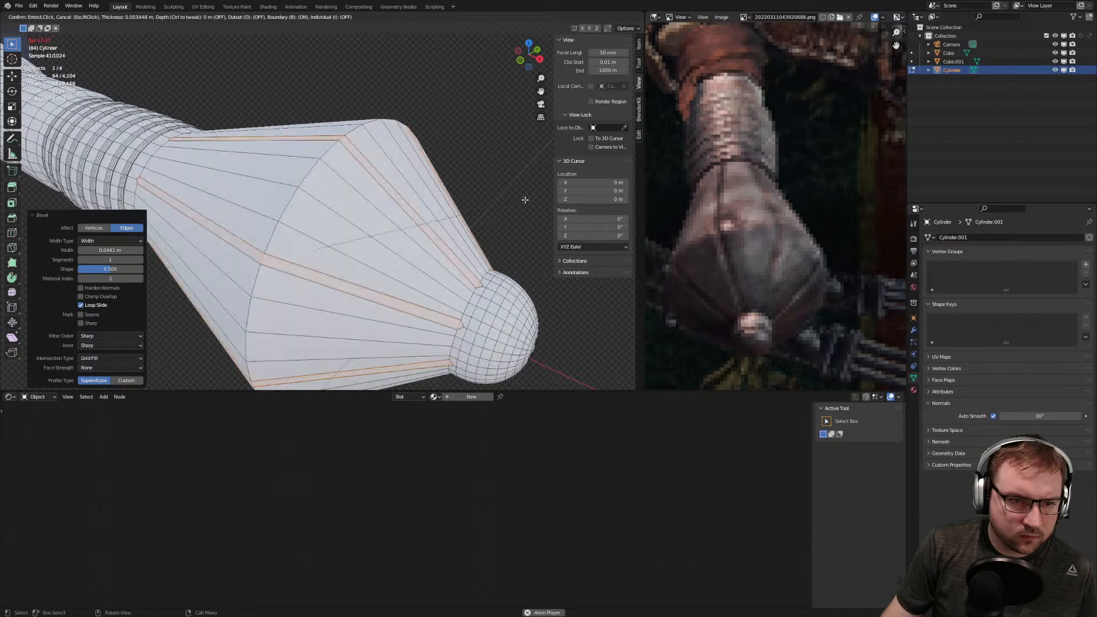
key("Escape")
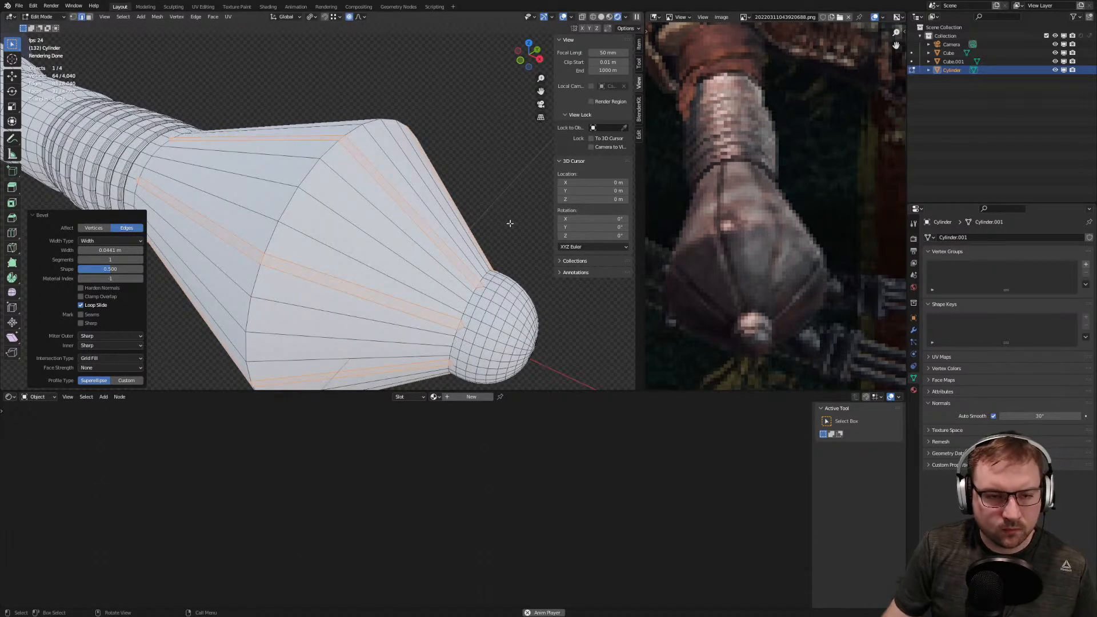
key("s")
key("Escape")
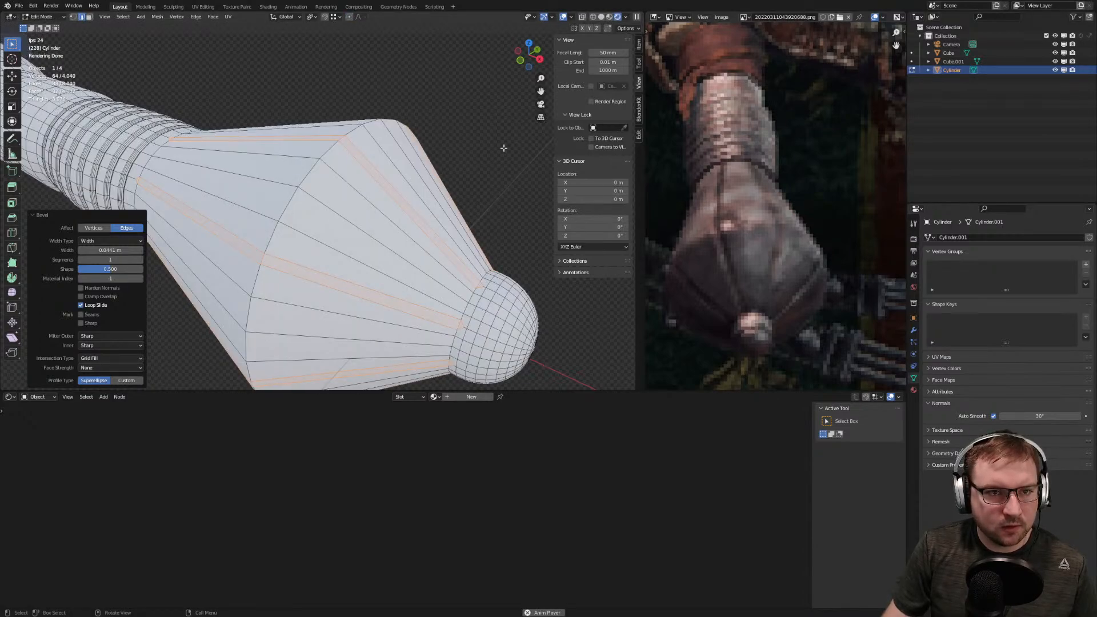
key("s")
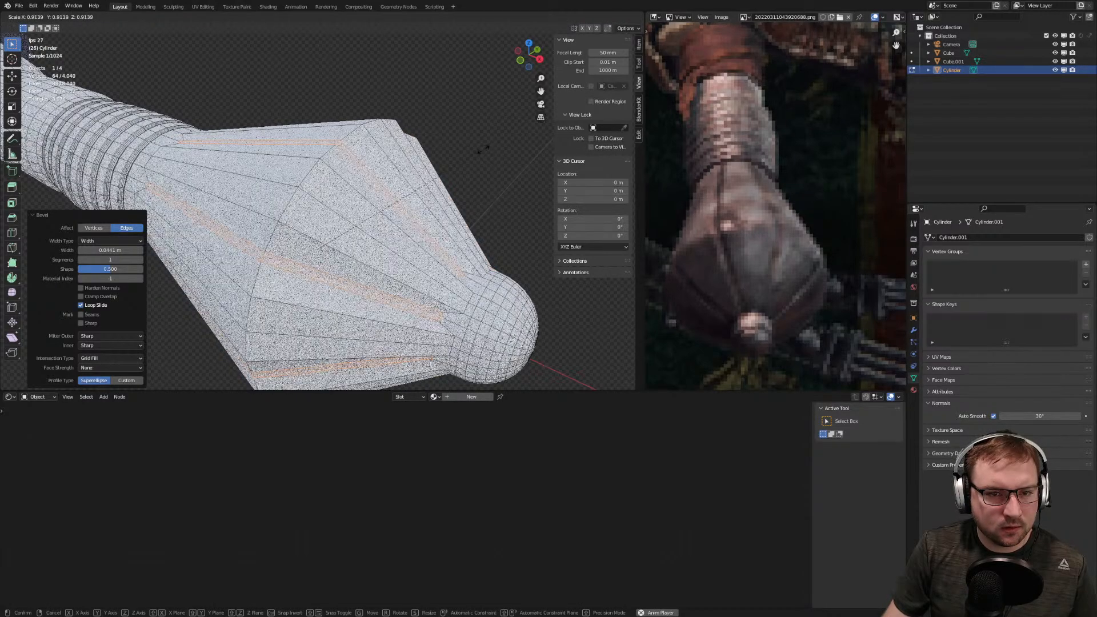
right_click(503, 153)
middle_click_drag(503, 153, 439, 174)
key("s")
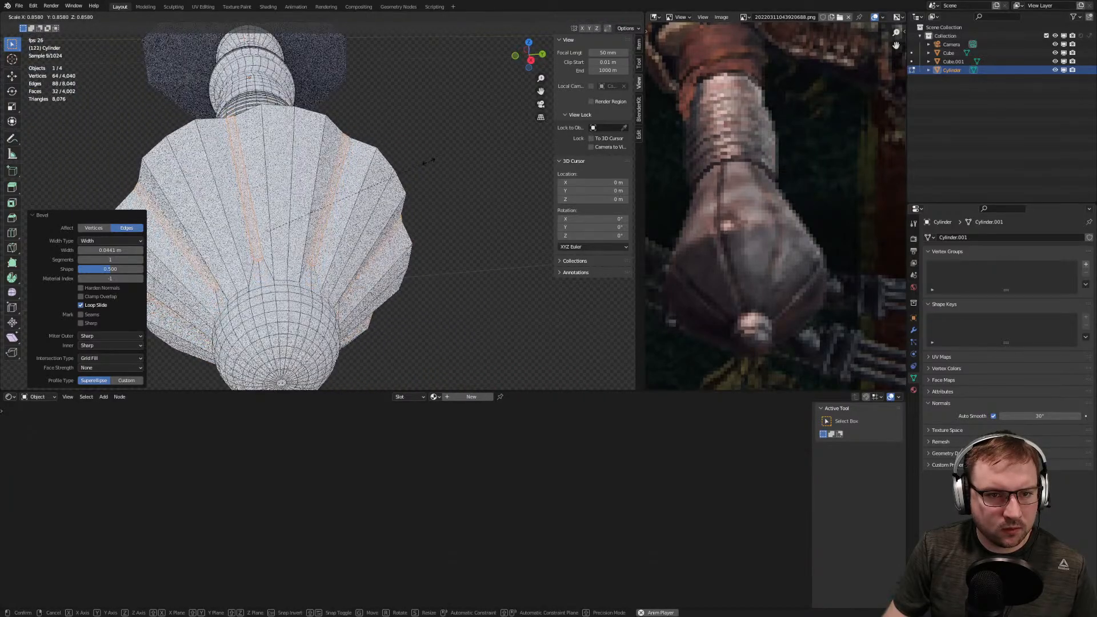
right_click(423, 163)
middle_click_drag(424, 163, 382, 180)
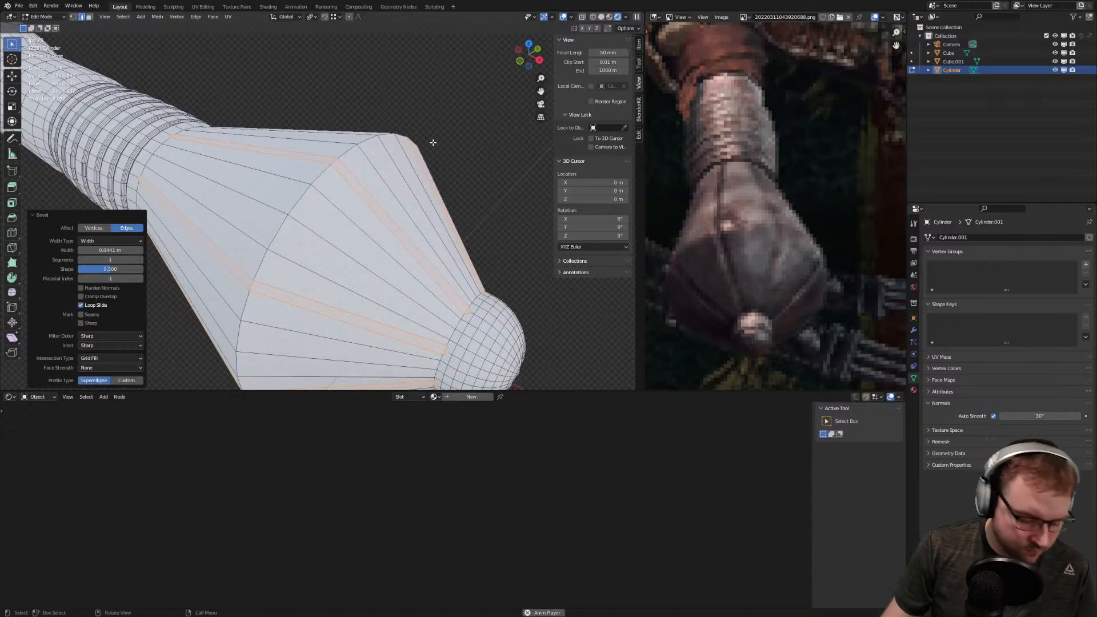
Inset the narrow pommel strip faces by about 0.0047 m and scale them inward to about 0.926 to sink grooves
key("i")
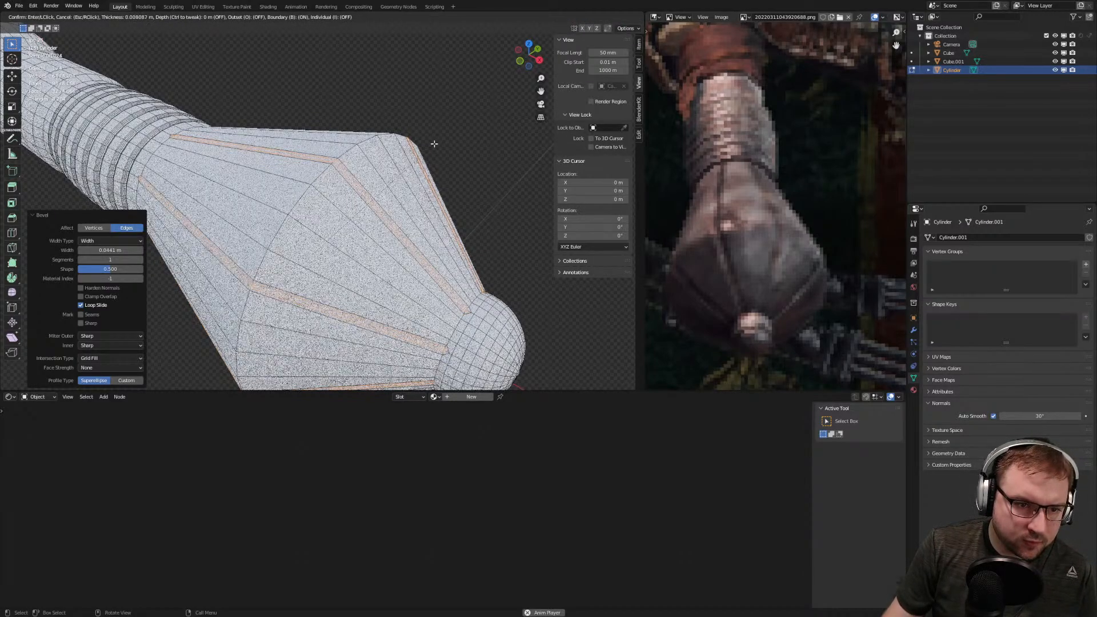
left_click(433, 142)
key("s")
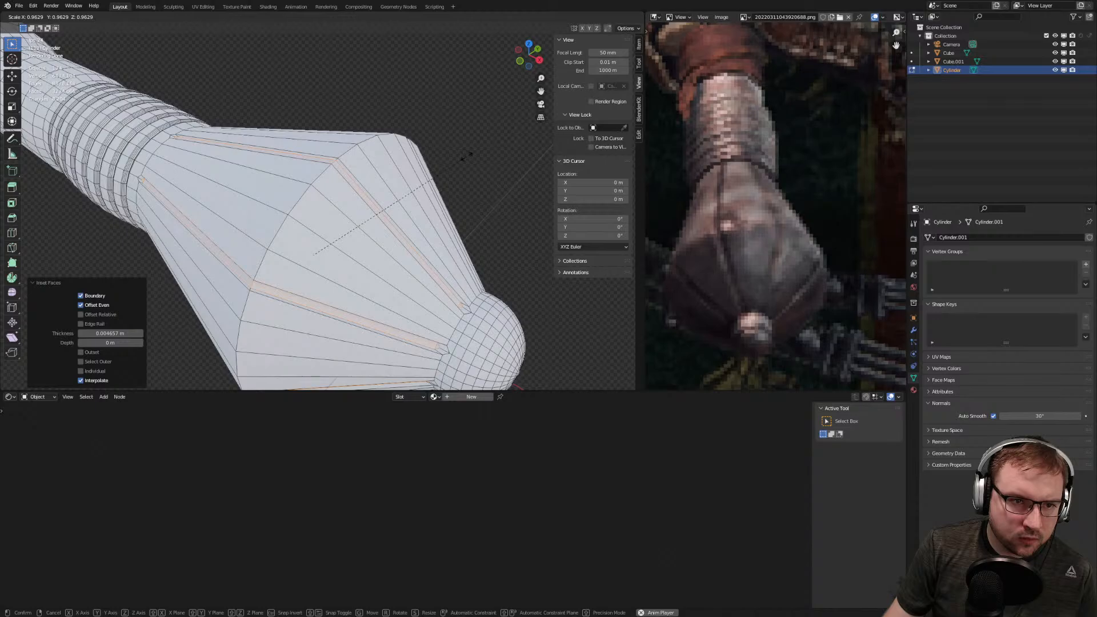
left_click(466, 155)
middle_click_drag(466, 155, 429, 164)
key("s")
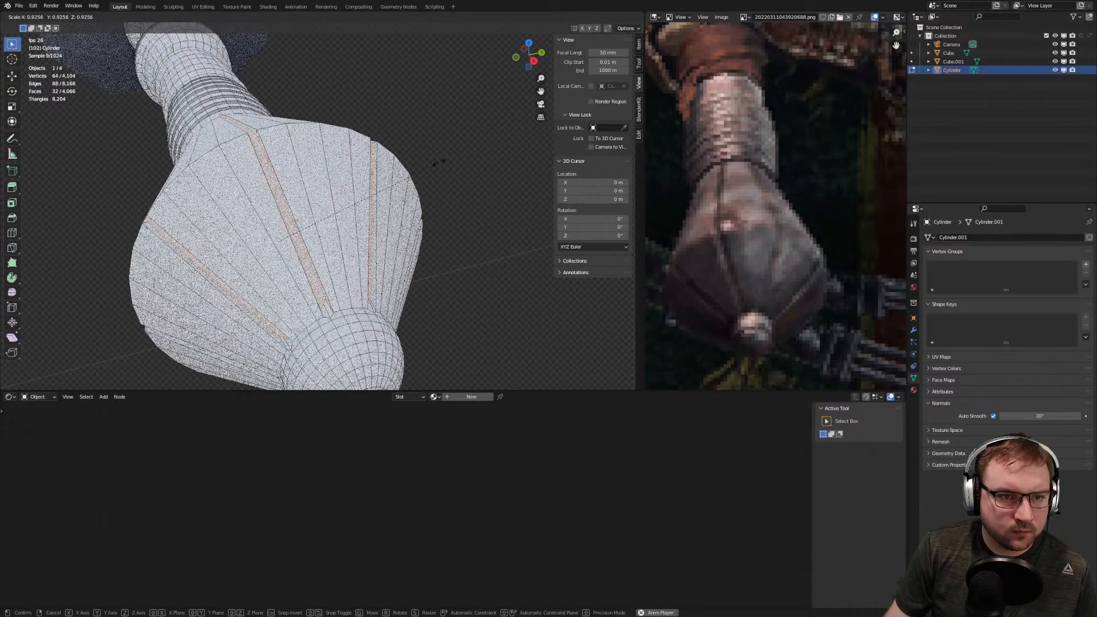
left_click(438, 163)
mouse_move(439, 163)
middle_mouse_down()
mouse_move(430, 181)
mouse_move(475, 164)
mouse_move(474, 135)
mouse_move(455, 164)
middle_mouse_up()
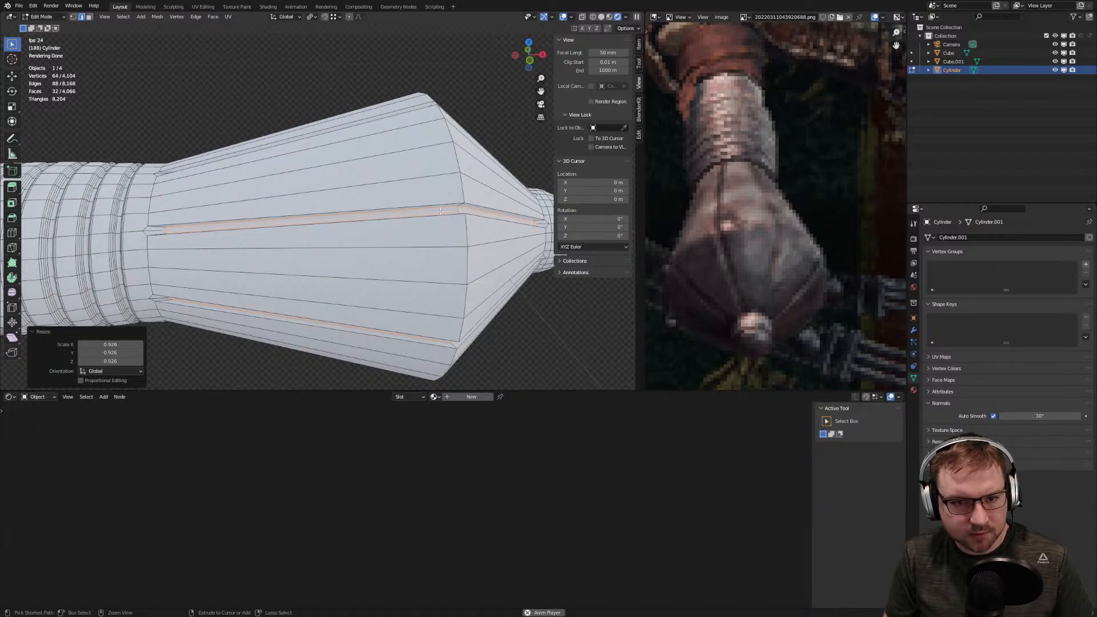
key("ctrl+KP_Add")
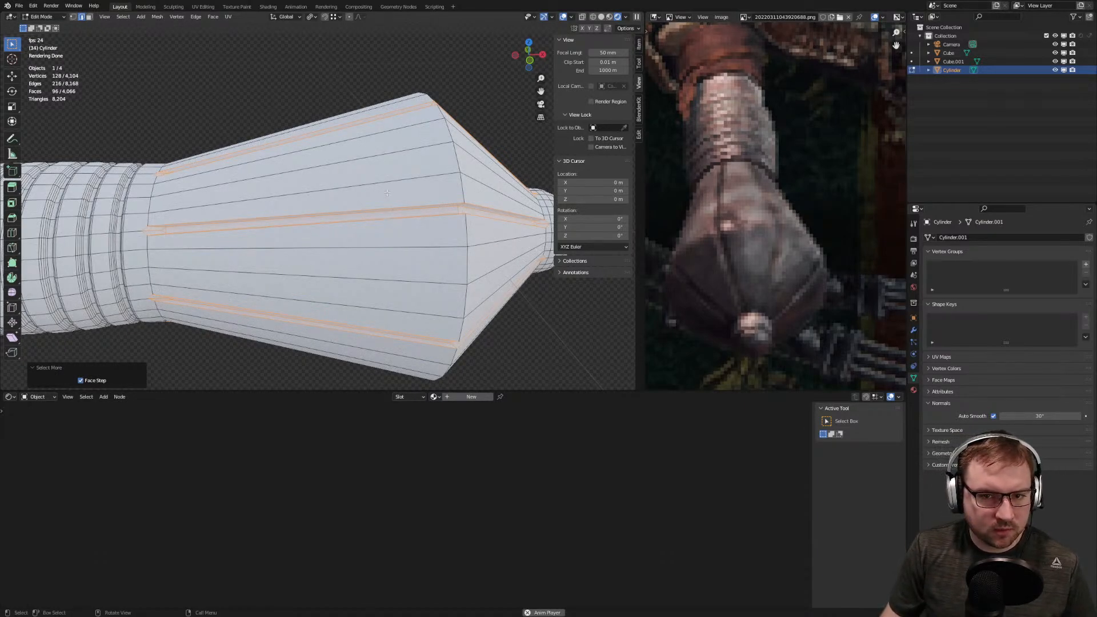
key("ctrl+b")
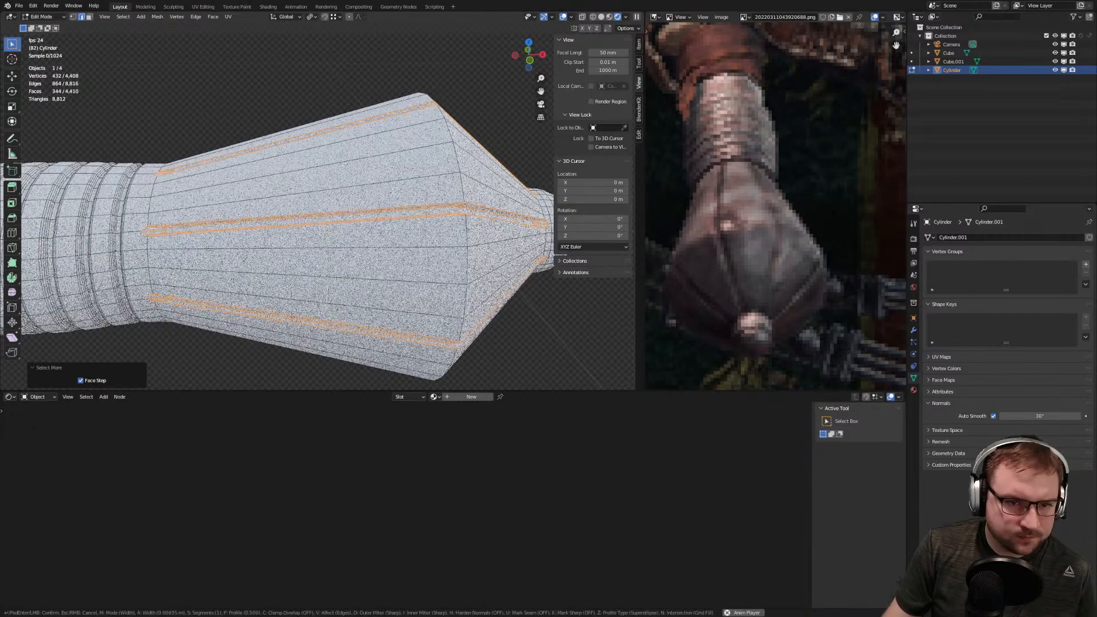
right_click(392, 192)
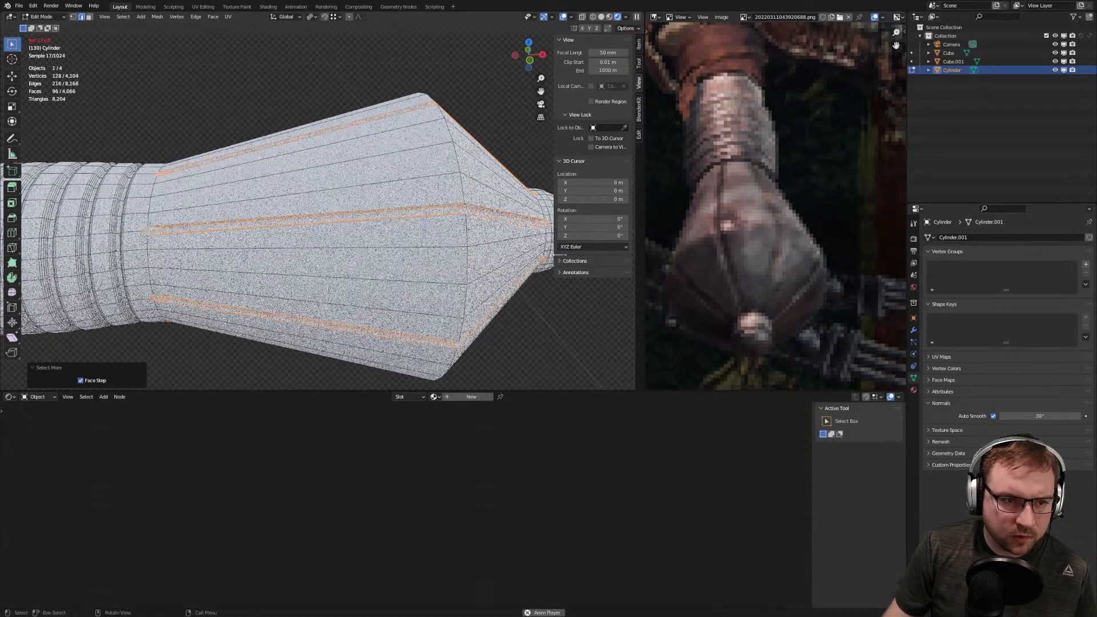
Select the outer edge loop of one pommel groove and try a three-segment bevel on it
scroll(377, 193, "up", 2)
middle_click_drag(329, 225, 328, 202)
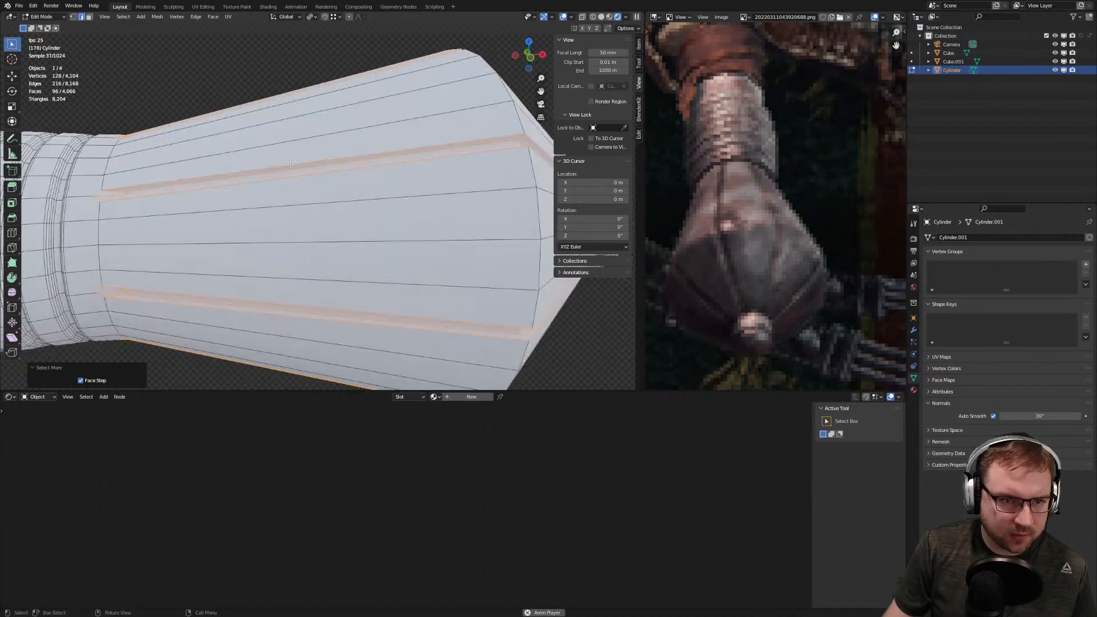
left_click(289, 168, "alt")
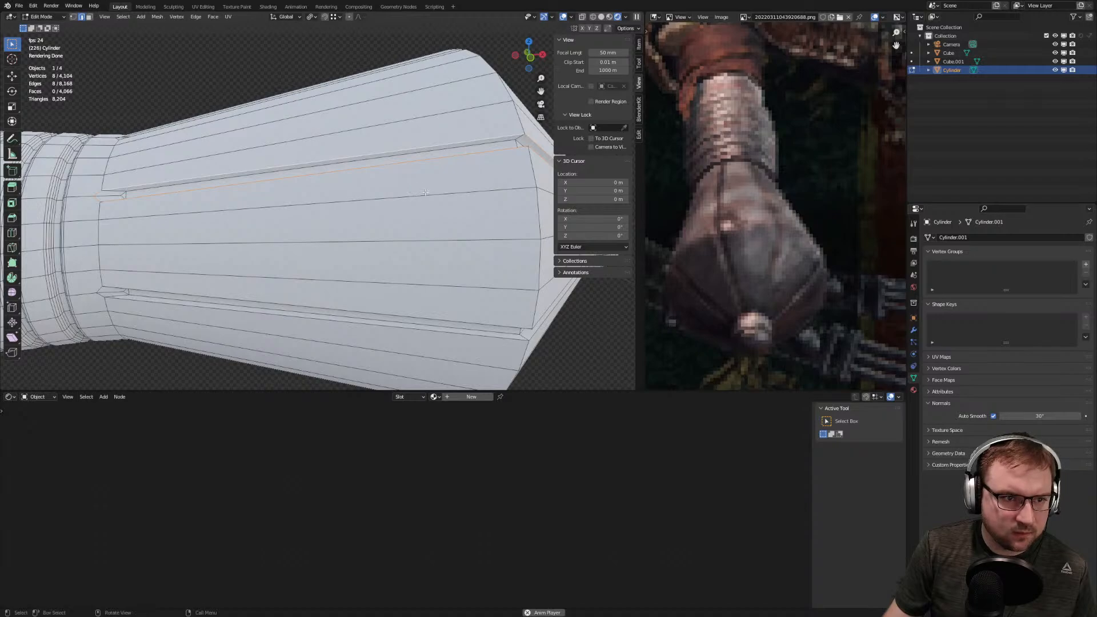
key("ctrl+b")
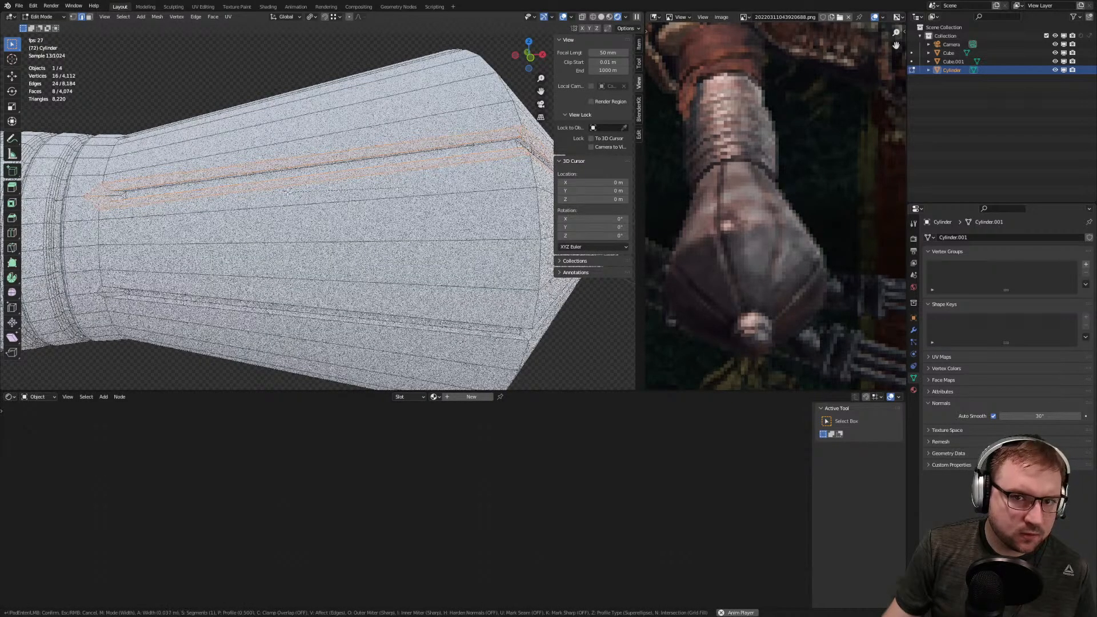
scroll(287, 192, "up", 2)
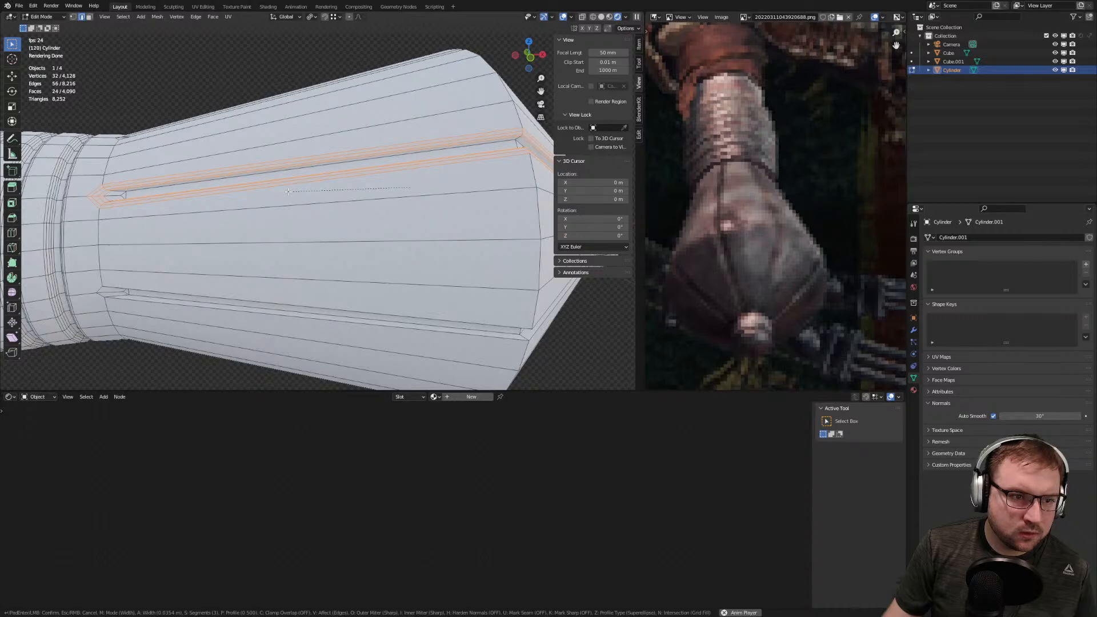
left_click(287, 192)
middle_click_drag(287, 192, 284, 224)
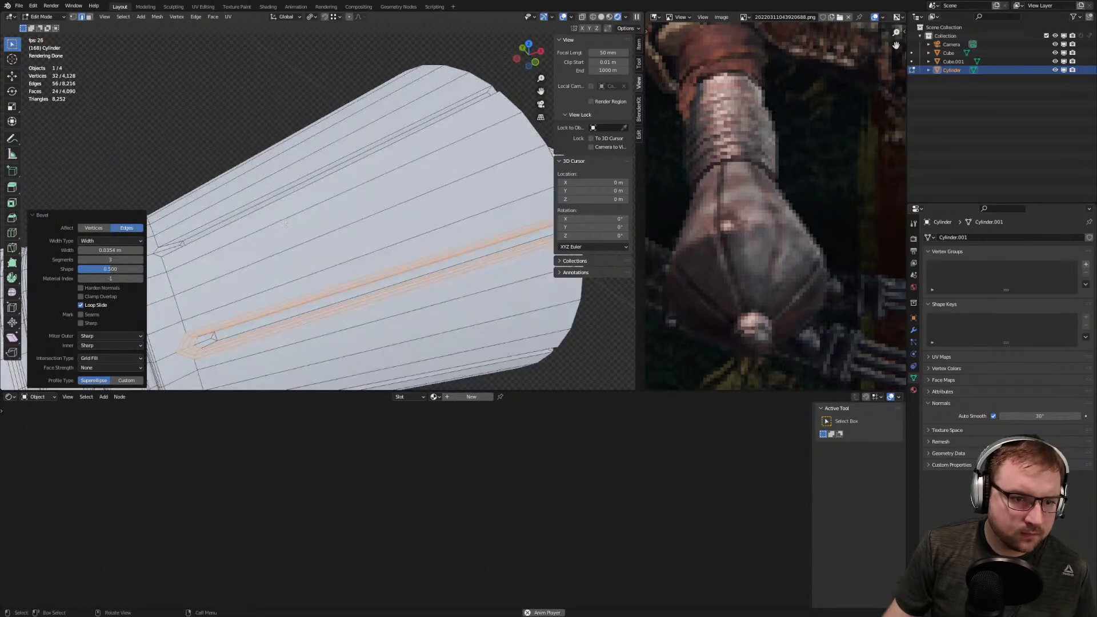
key("ctrl+z")
Add the outer edge loops of the remaining grooves around the pommel to the selection
left_click(219, 216, "alt+shift")
middle_click_drag(219, 216, 376, 210)
left_click(350, 186, "alt+shift")
left_click(334, 241, "alt+shift")
left_click(226, 248, "alt+shift")
left_click(188, 153, "alt+shift")
left_click(339, 248, "alt+shift")
Bevel the selected groove edge loops with four segments and leave mesh editing
scroll(341, 213, "up", 5)
key("ctrl+b")
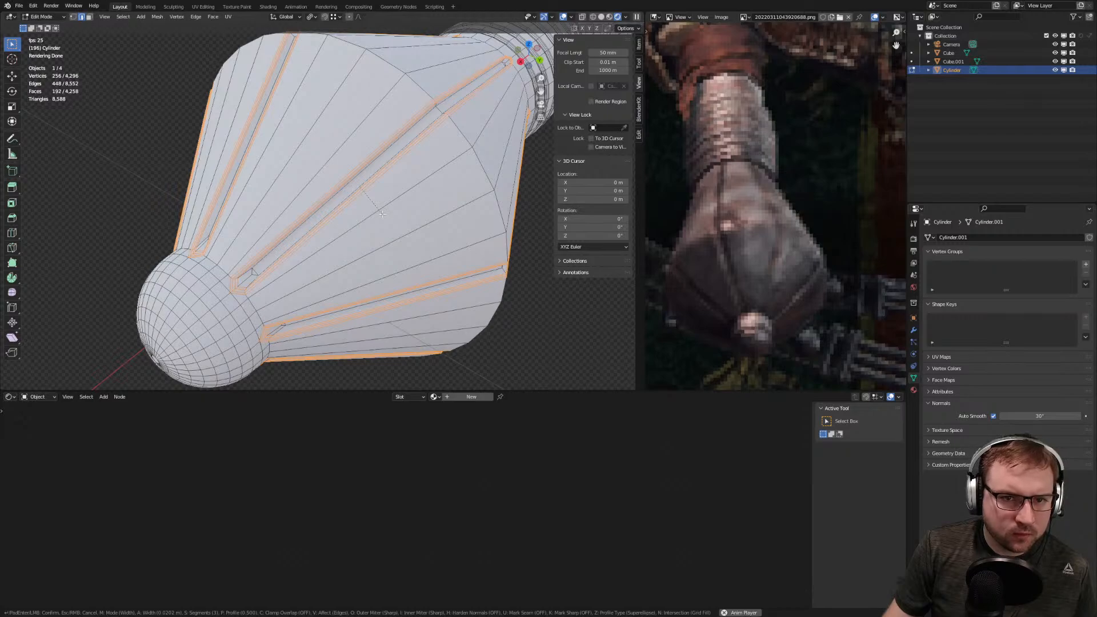
scroll(383, 214, "up", 1)
left_click(384, 216)
key("Tab")
Move the handle about -0.0207 m along the X axis so it meets the guard
scroll(398, 193, "down", 3)
middle_click_drag(399, 191, 371, 181)
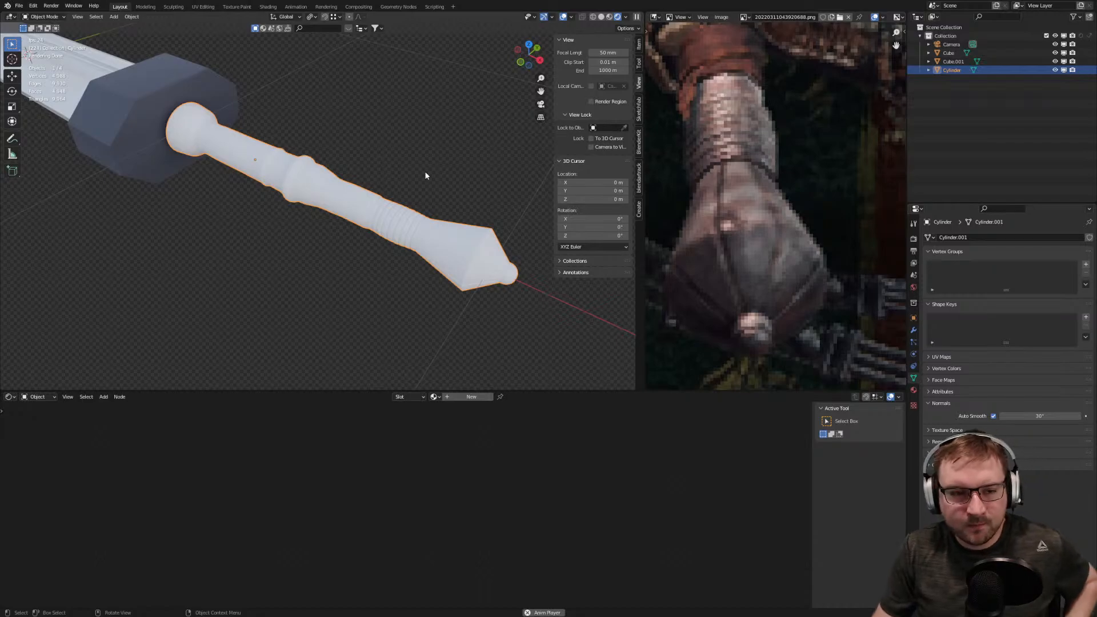
scroll(422, 172, "down", 1)
middle_click_drag(420, 188, 430, 164)
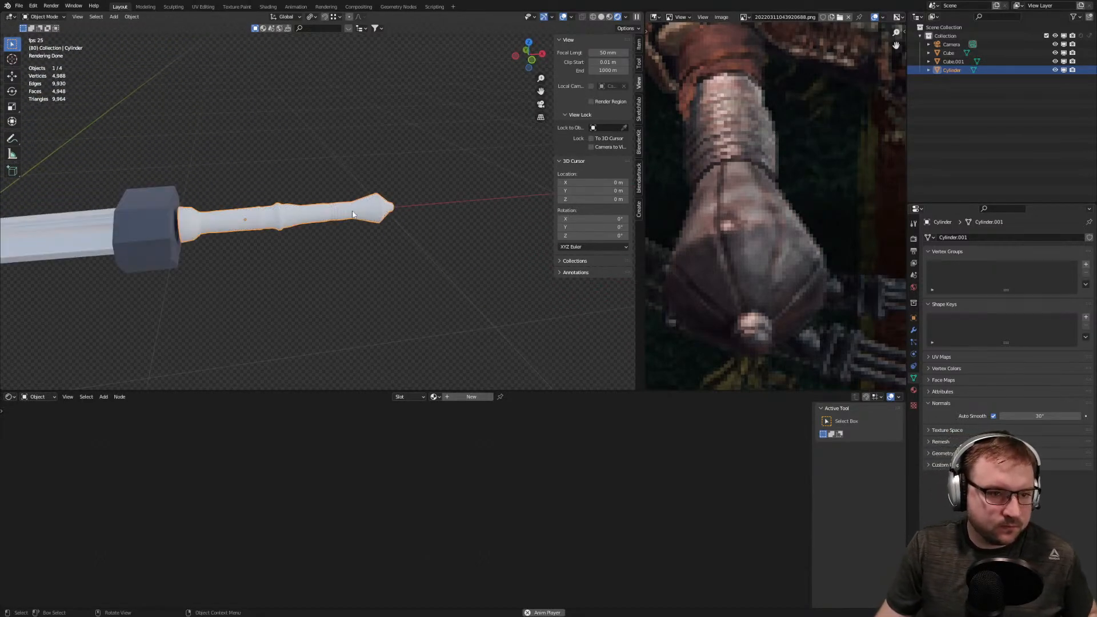
middle_click_drag(273, 219, 351, 200, "shift")
scroll(276, 222, "up", 1)
middle_click_drag(276, 222, 326, 213, "shift")
scroll(326, 217, "up", 1)
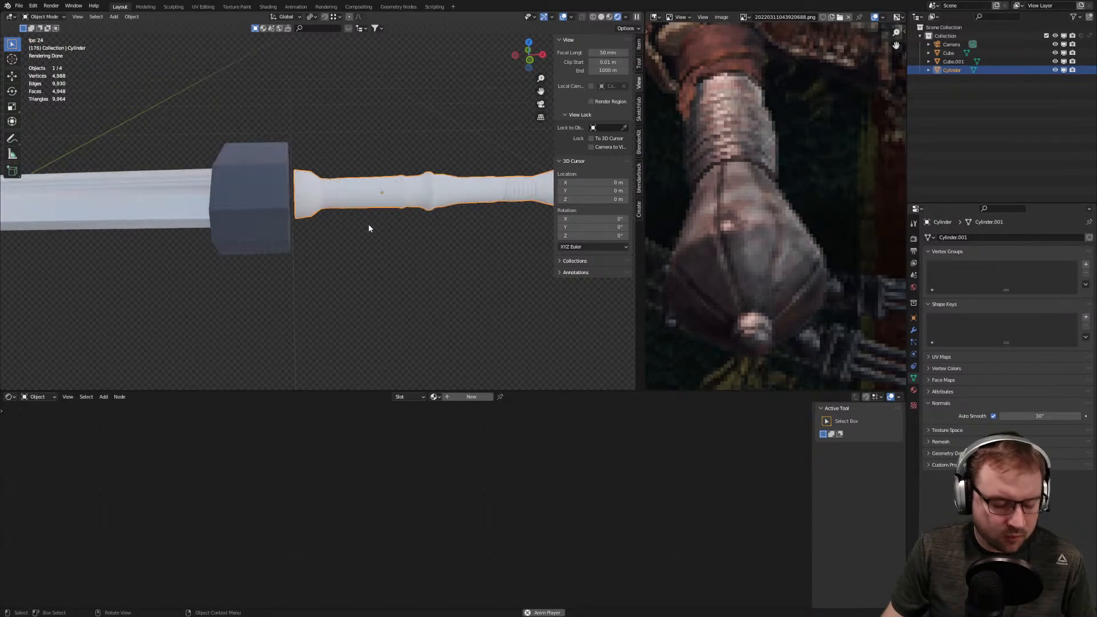
key("g")
key("x")
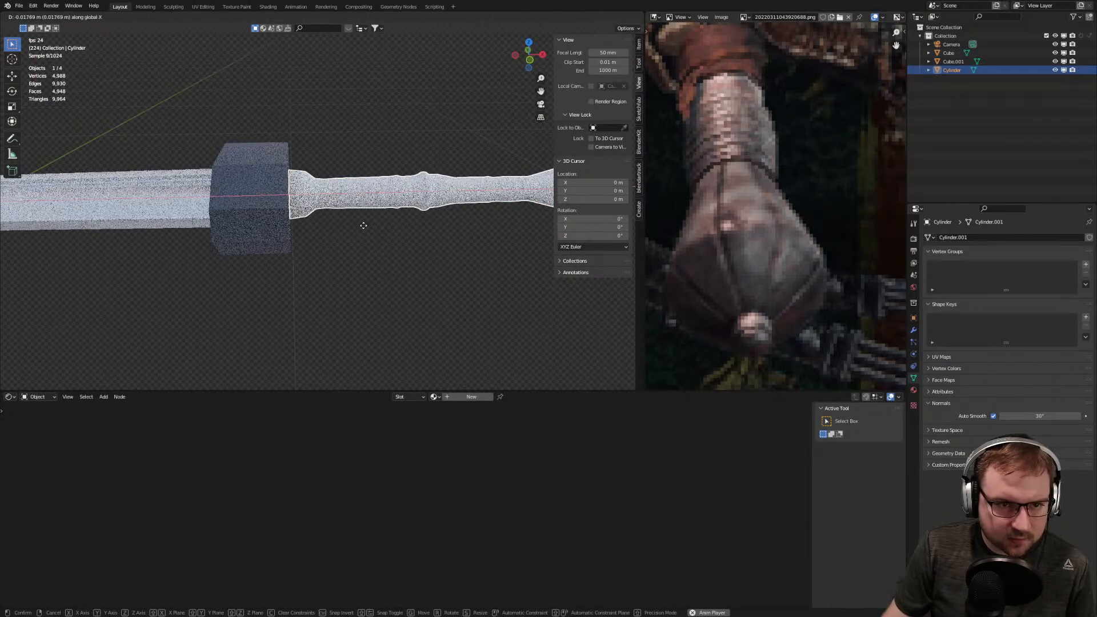
left_click(362, 226)
Compare the whole sword from above with the reference image, then examine the reference's collar where the handle meets the guard
scroll(317, 217, "up", 3)
middle_click_drag(316, 218, 398, 242)
scroll(307, 217, "up", 1)
key("KP_7")
scroll(302, 218, "down", 4)
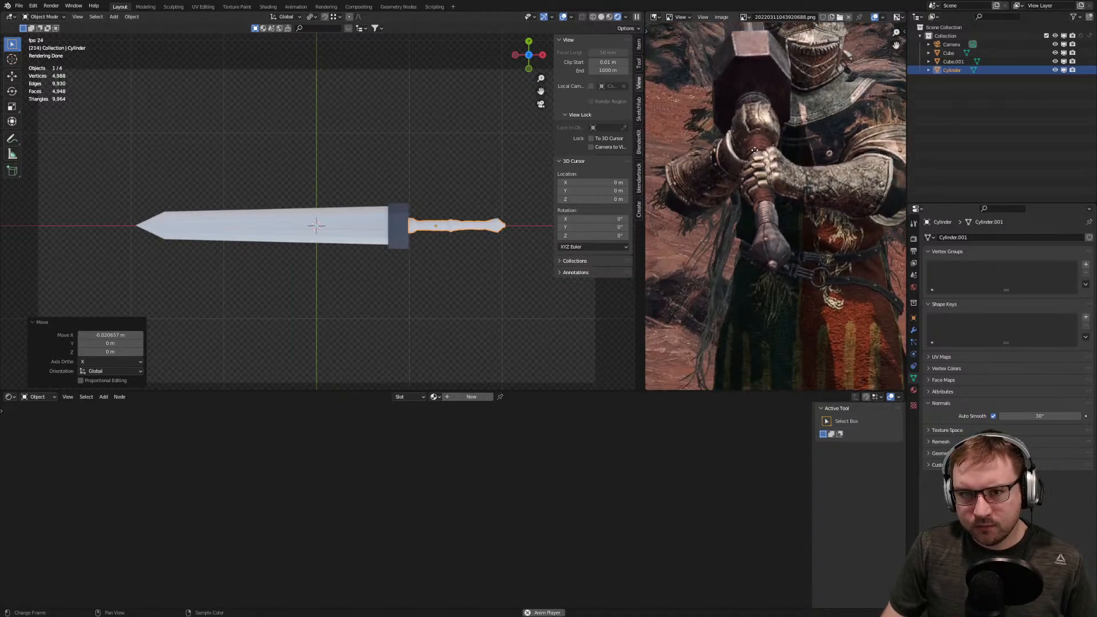
scroll(768, 200, "up", 3)
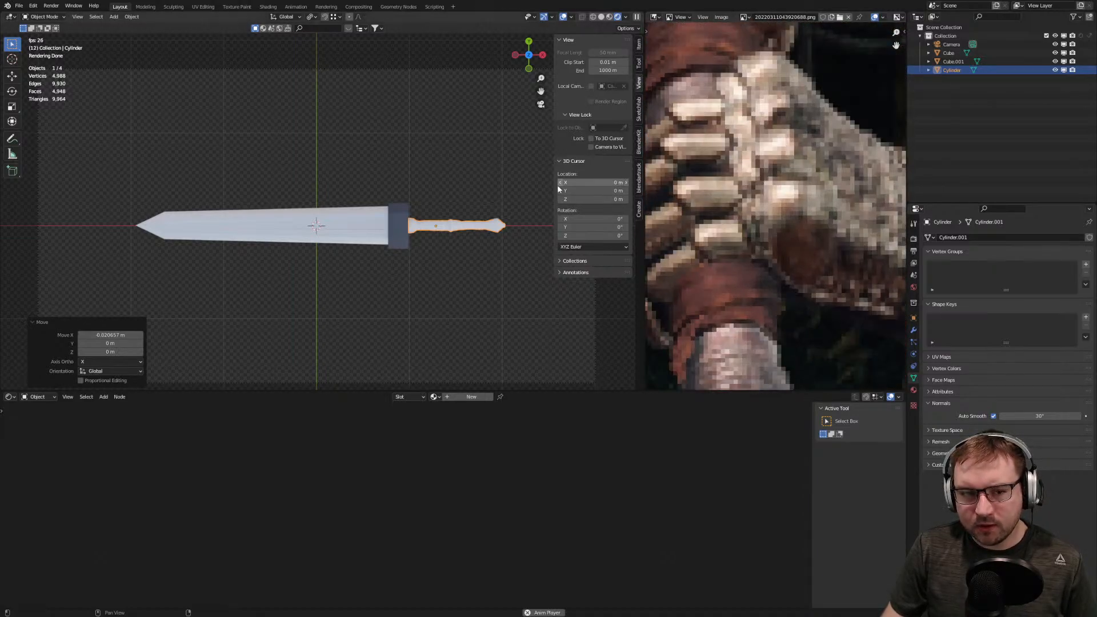
scroll(665, 139, "down", 2)
middle_click_drag(711, 106, 749, 196)
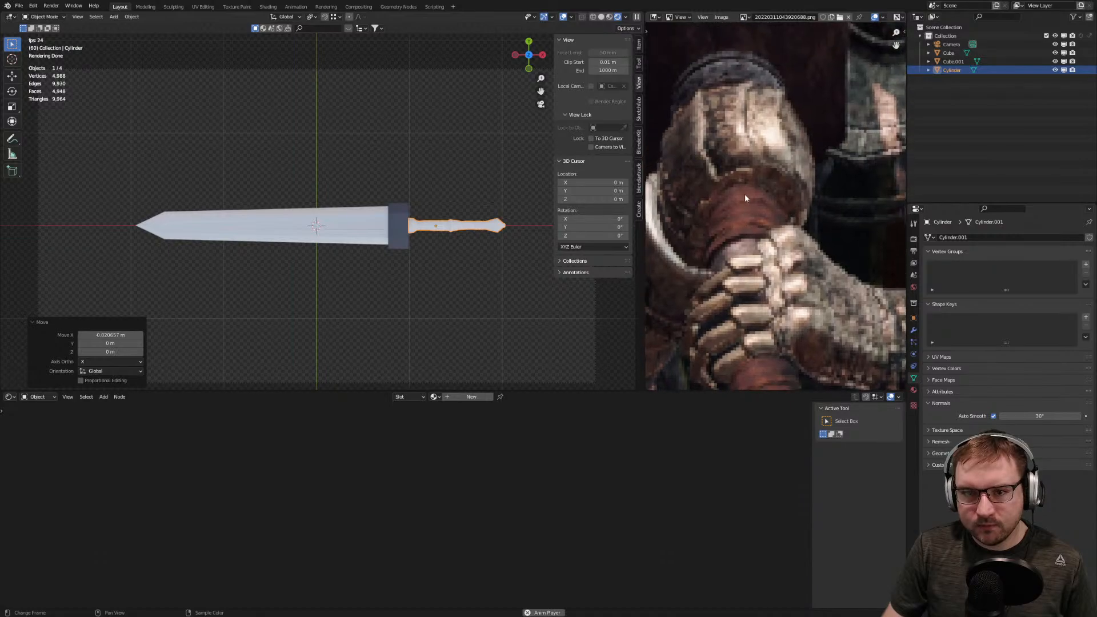
scroll(736, 213, "down", 3)
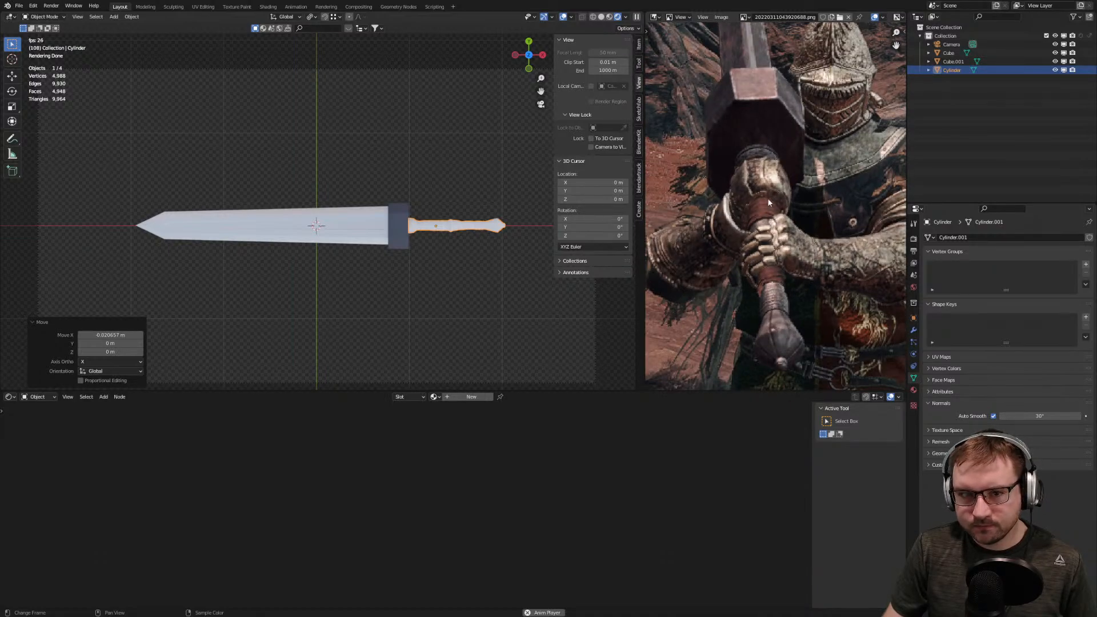
middle_click_drag(486, 189, 423, 208)
scroll(751, 154, "up", 5)
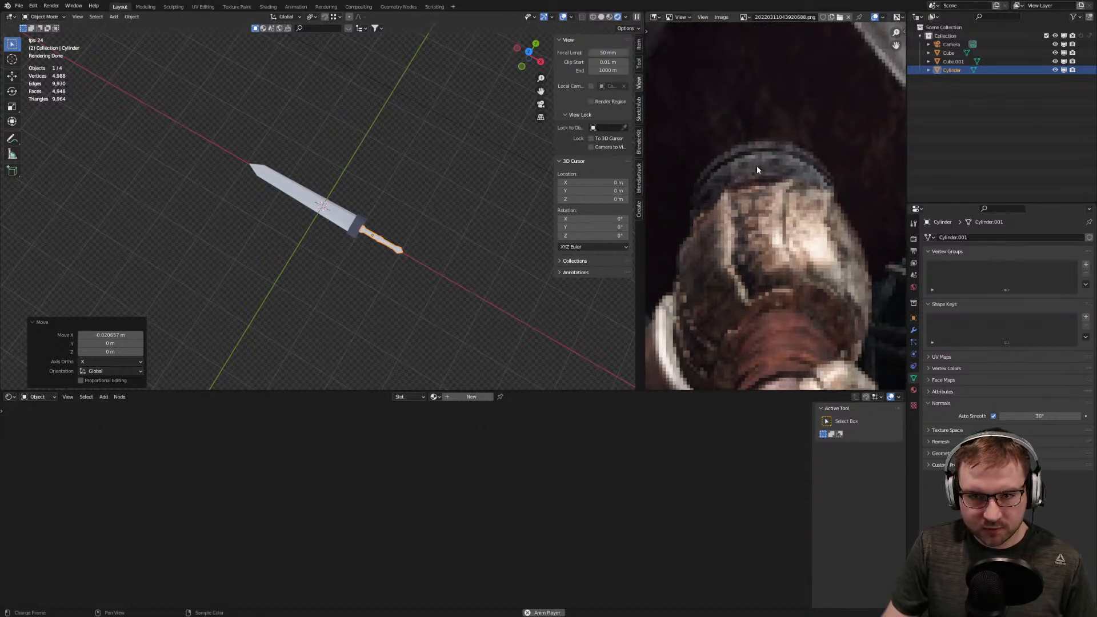
Add one edge loop around the handle's flared end, slid towards the guard with a factor of about 0.578
scroll(366, 274, "up", 8)
middle_click_drag(474, 297, 308, 166, "shift")
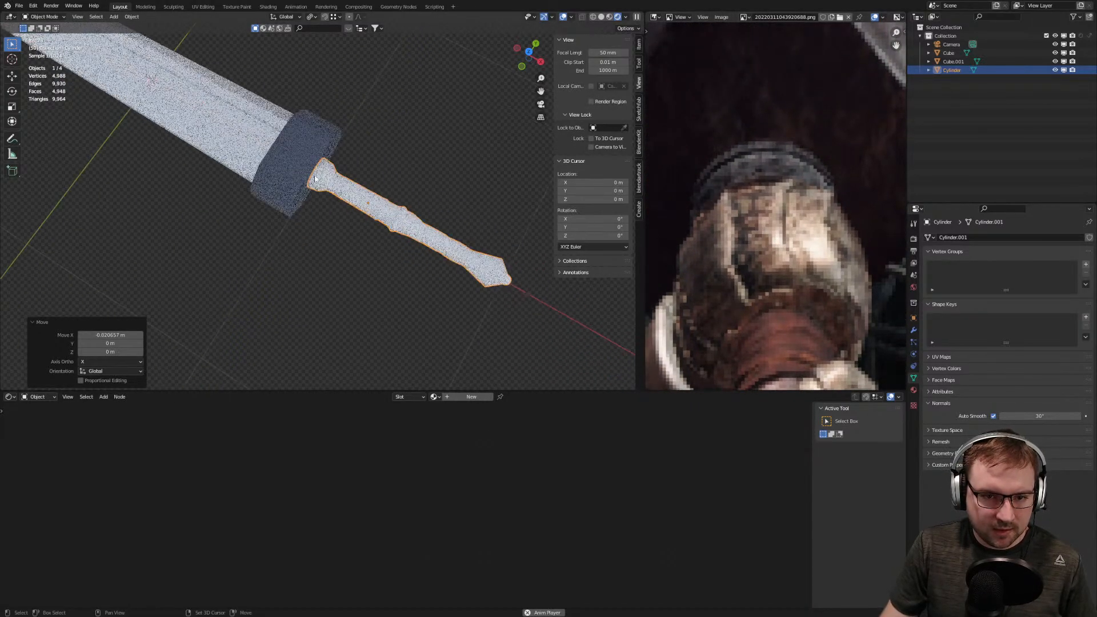
scroll(325, 194, "up", 5)
scroll(324, 171, "up", 3)
scroll(315, 122, "down", 3)
middle_click_drag(314, 122, 347, 163, "shift")
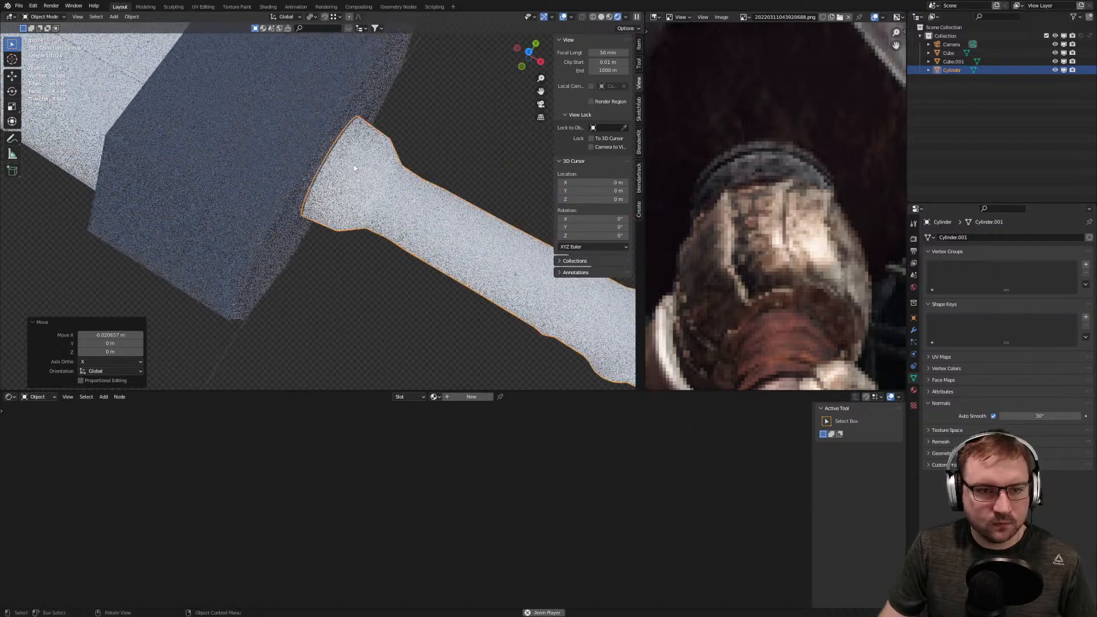
left_click(347, 164)
scroll(348, 163, "up", 4)
key("Tab")
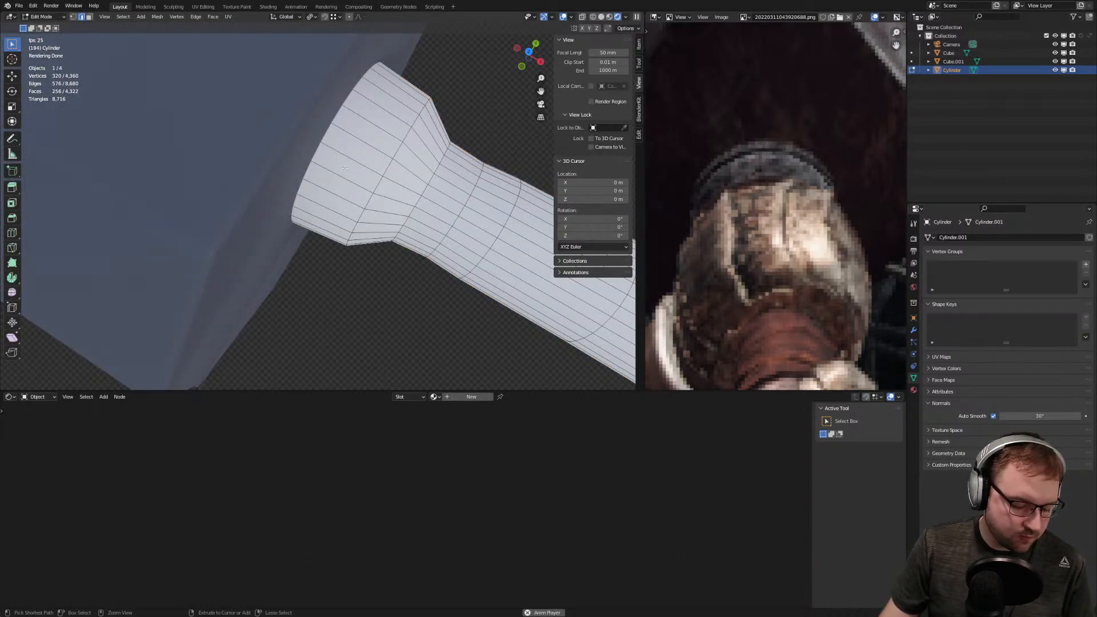
right_click(344, 165)
key("ctrl+r")
left_click(387, 135)
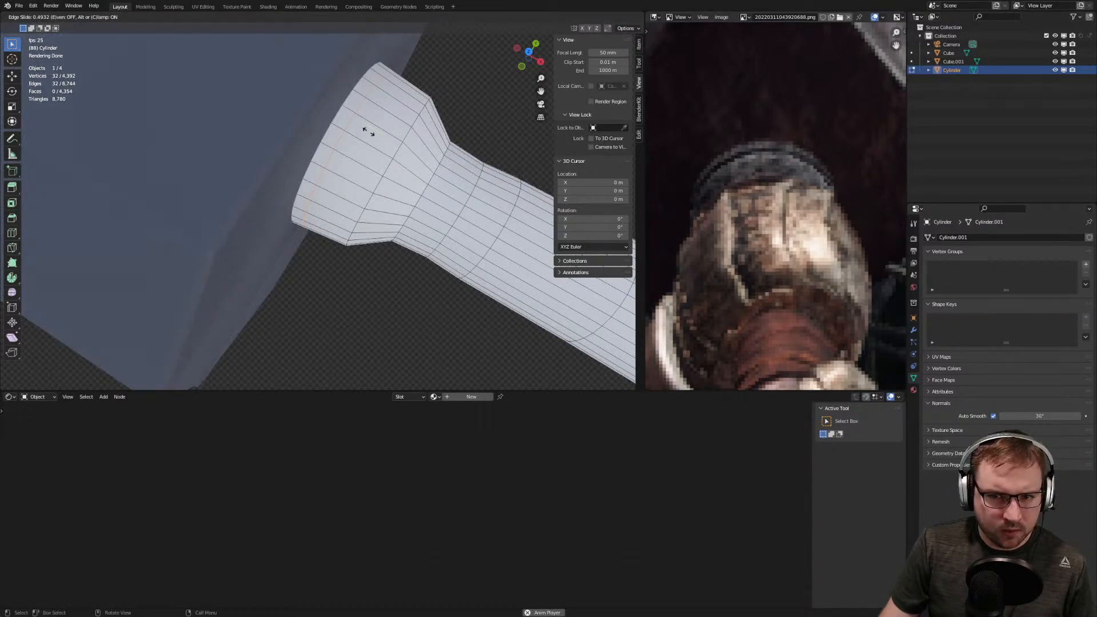
left_click(362, 130)
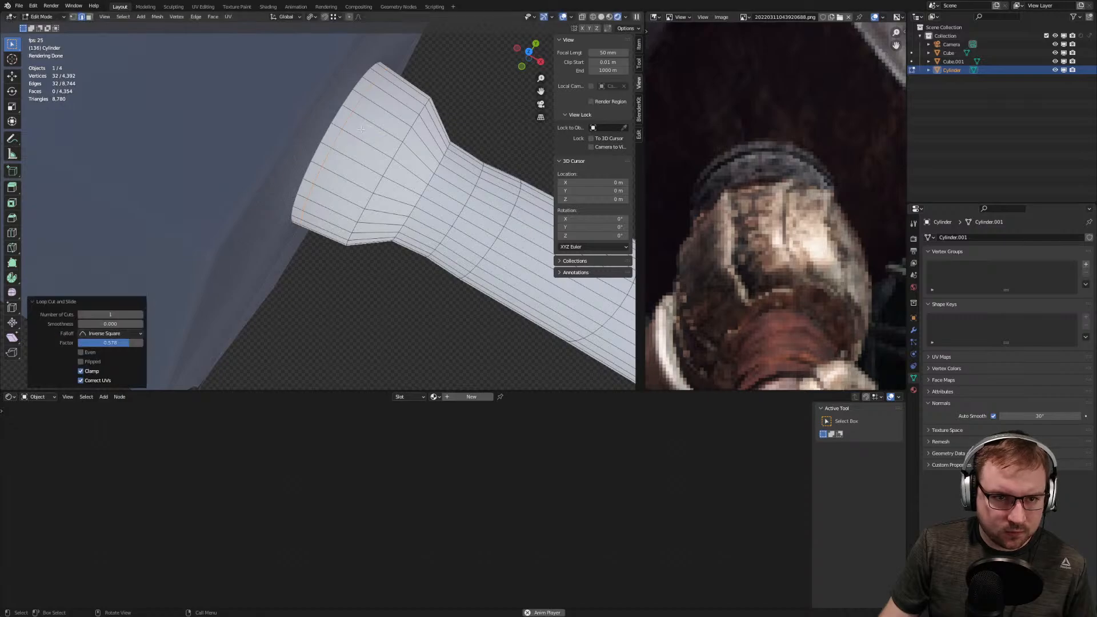
Try beveling the new loop with four segments at about 0.0103 m width and selecting a loop of the result
key("ctrl+b")
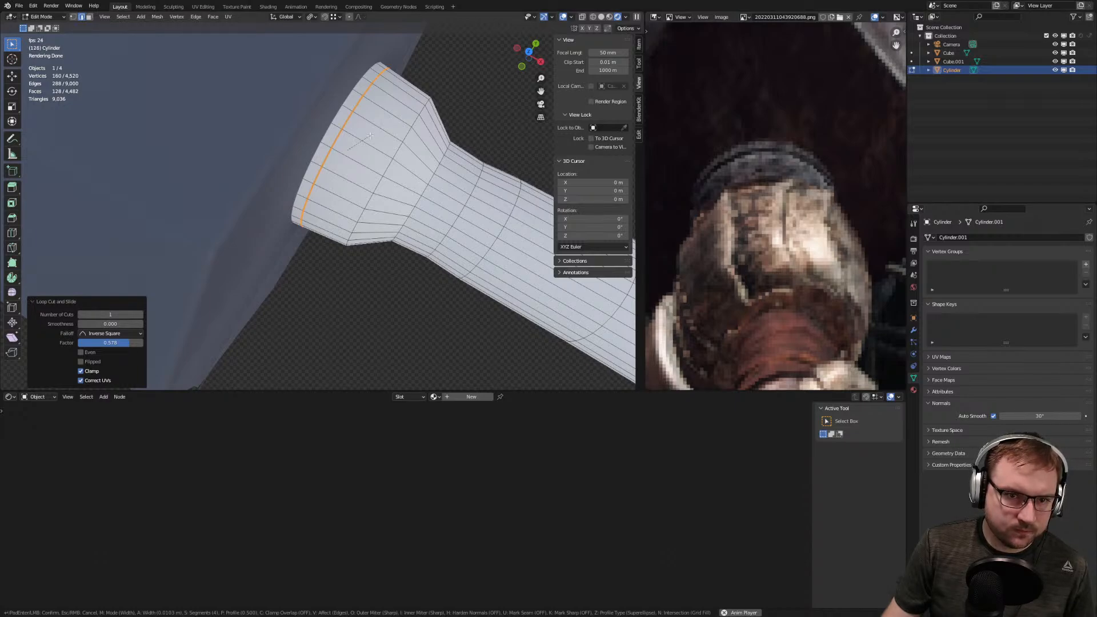
left_click(369, 135)
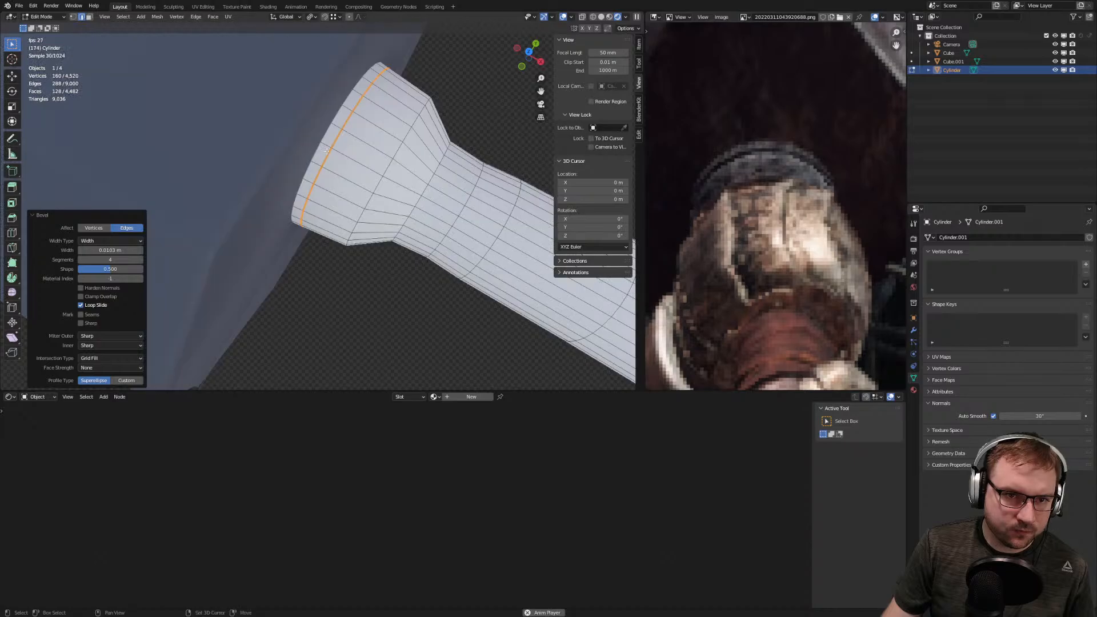
middle_click_drag(325, 151, 383, 171, "shift")
scroll(430, 178, "up", 1)
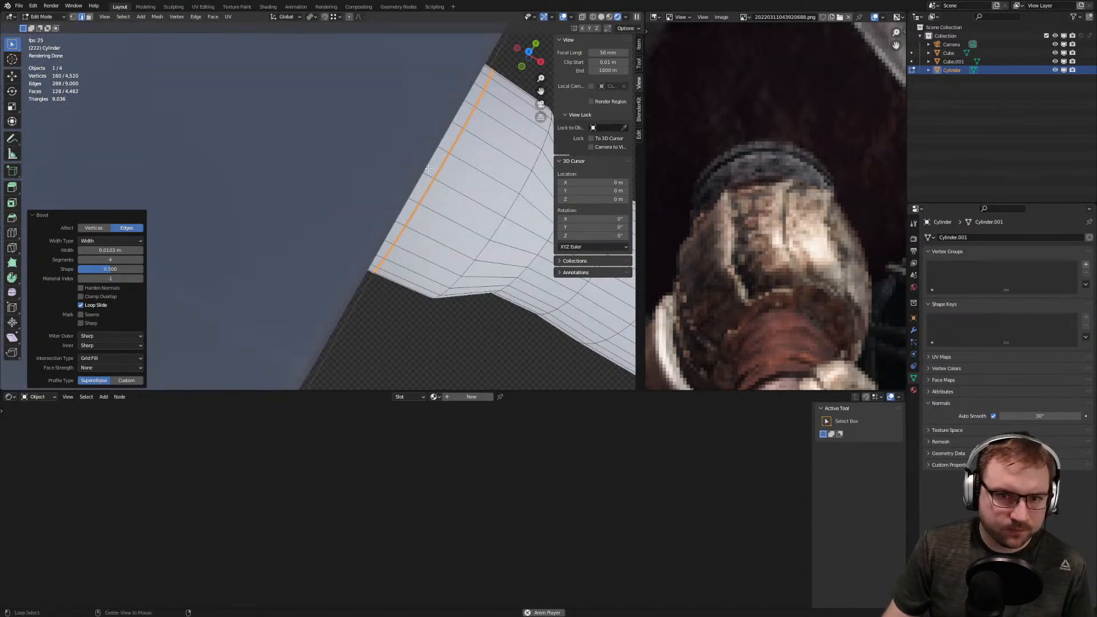
left_click(442, 149, "alt")
middle_click_drag(476, 156, 370, 172, "shift")
key("3")
key("ctrl+z")
key("ctrl+z")
key("ctrl+z")
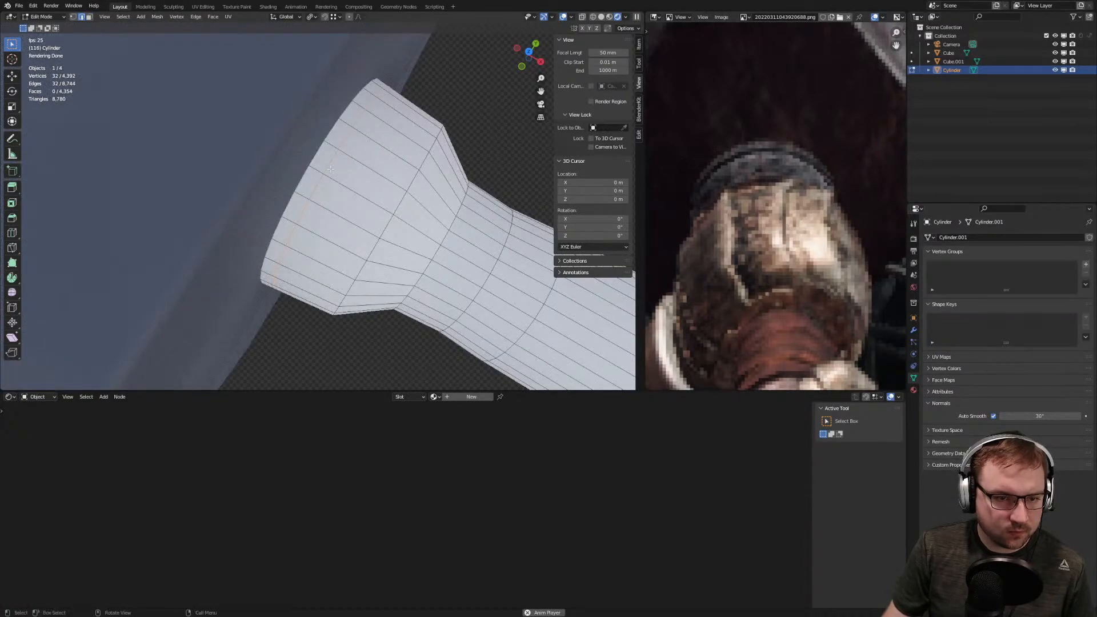
Select the narrow face ring at the handle's guard end and extrude it with zero offset
key("3")
key("2")
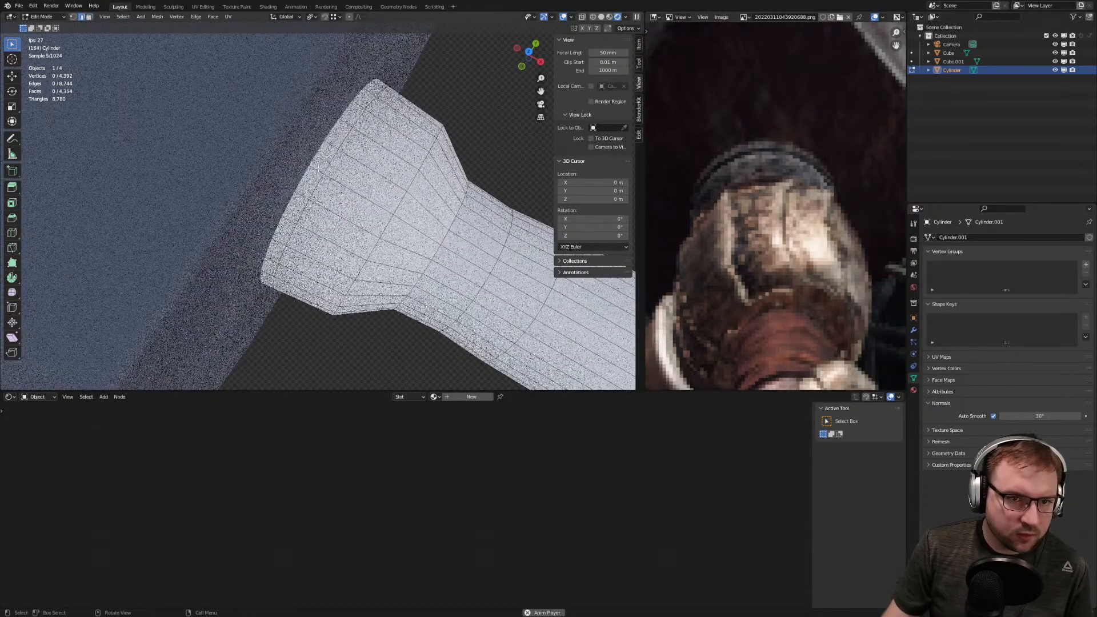
left_click(319, 169, "alt")
key("3")
left_click(321, 165, "alt")
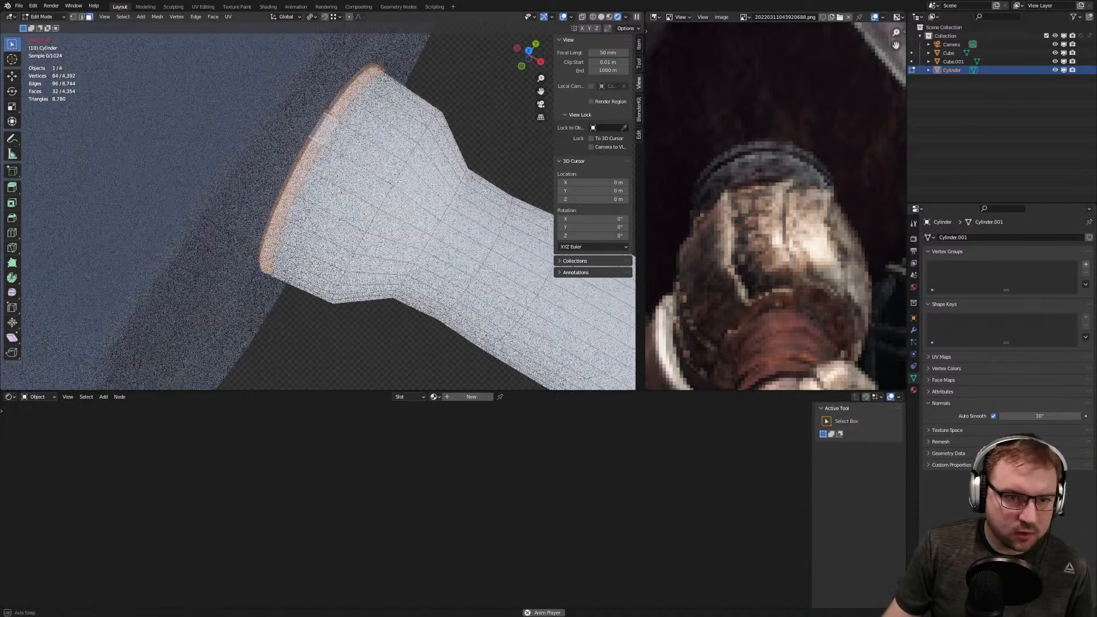
key("e")
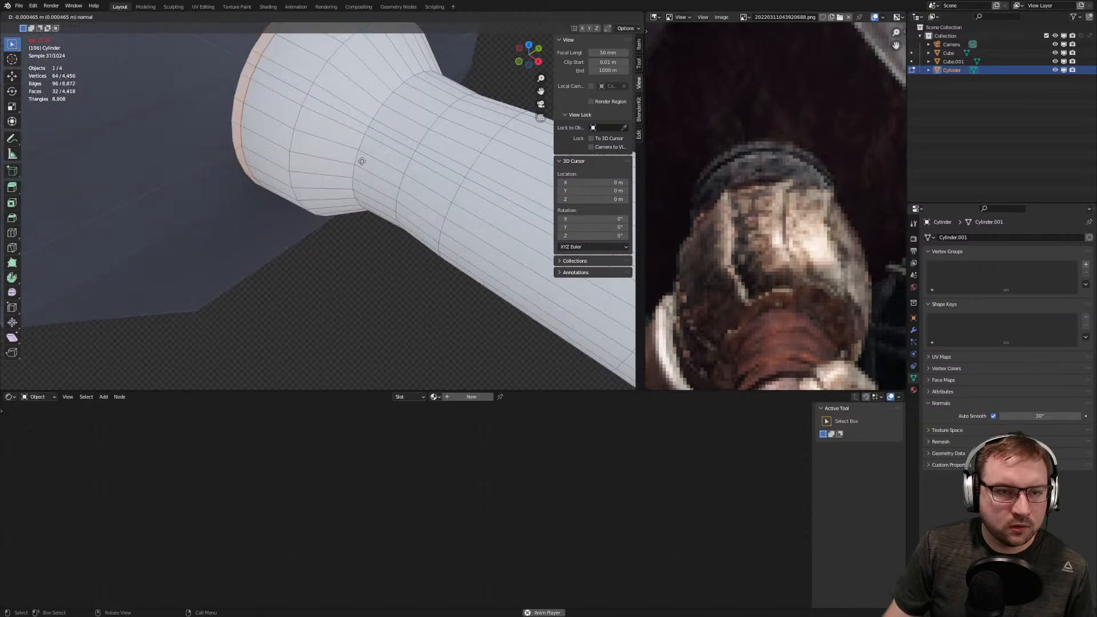
left_click(362, 161)
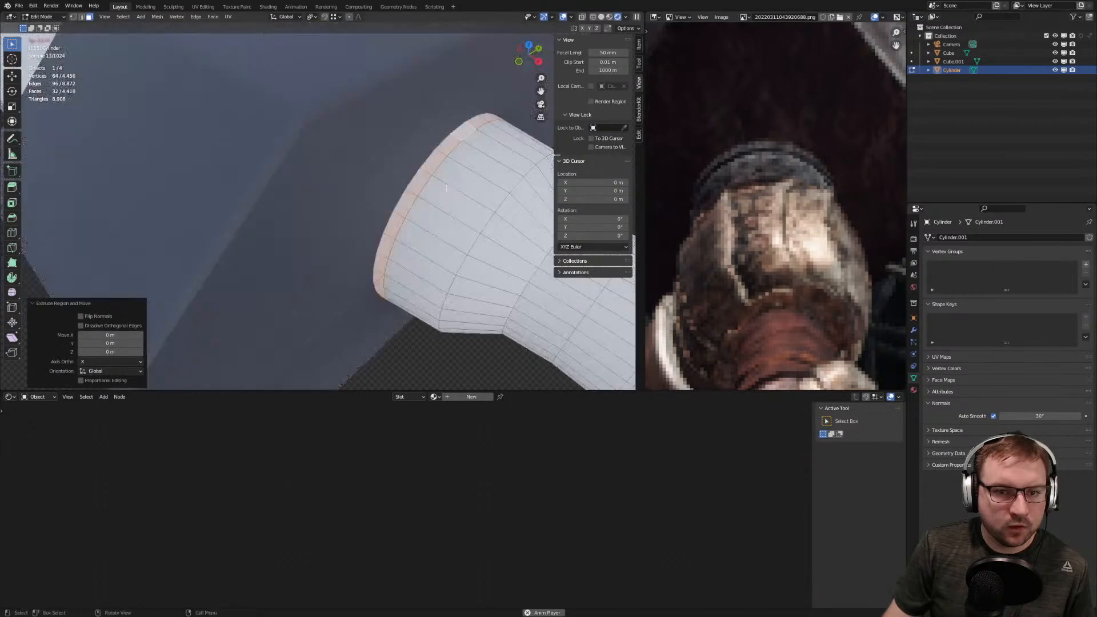
Inset the extruded face ring by 0.002063 m and scale it uniformly to 1.070 to form a raised rim
key("i")
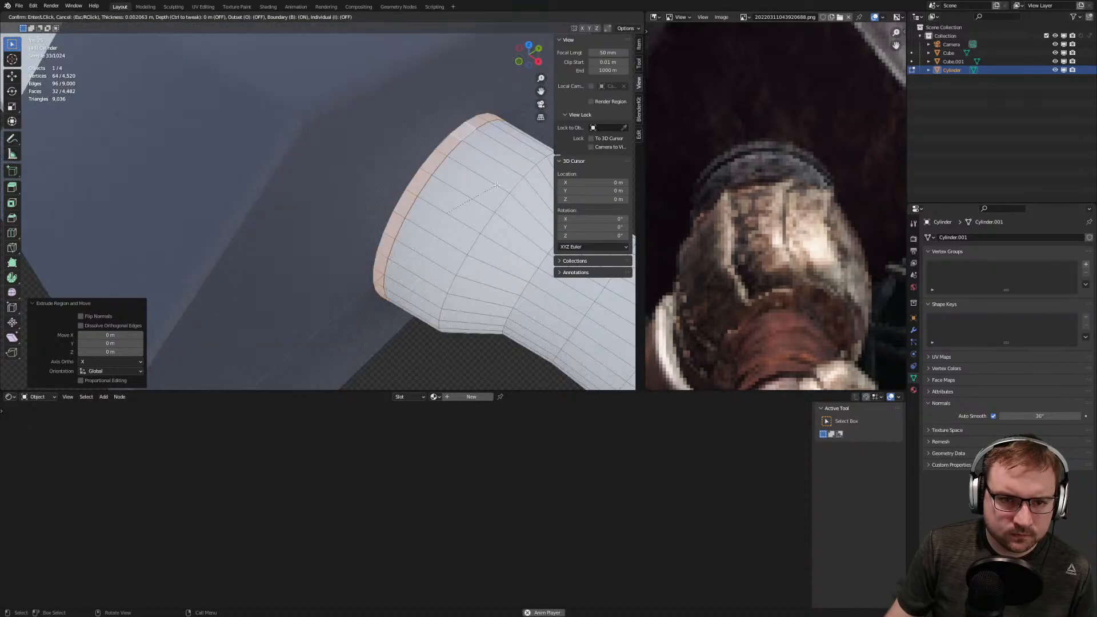
left_click(480, 194)
middle_click_drag(480, 194, 467, 192)
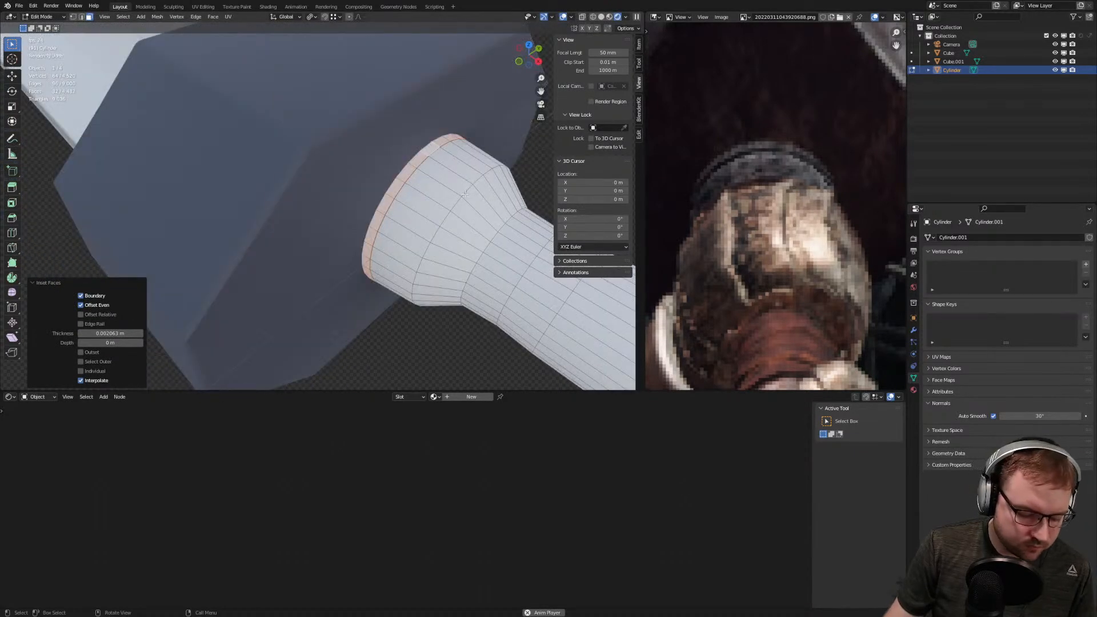
key("s")
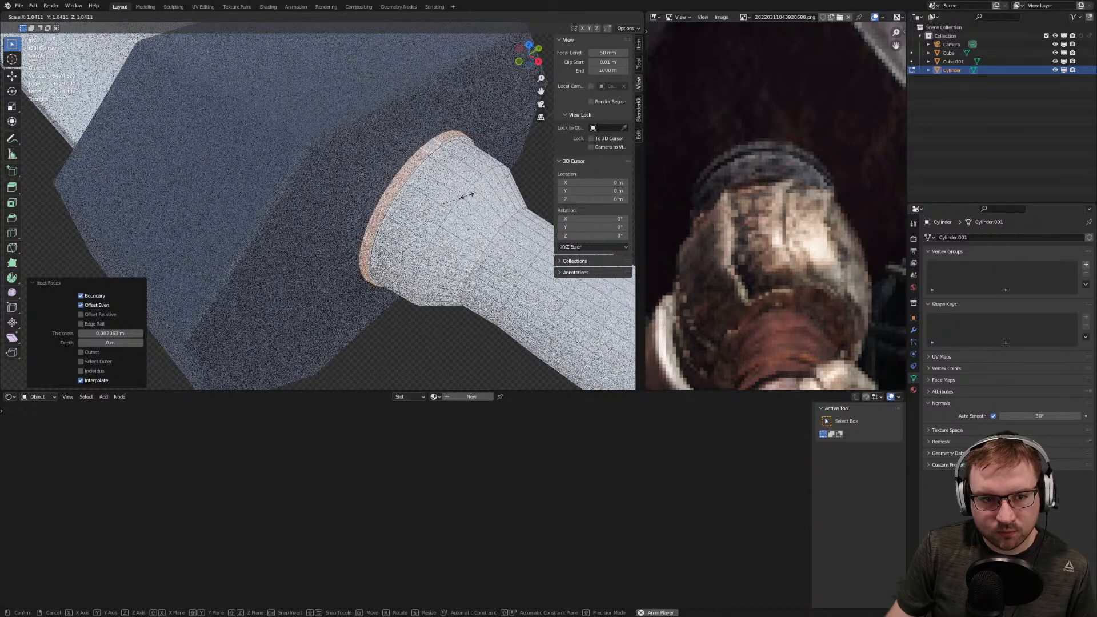
left_click(468, 195)
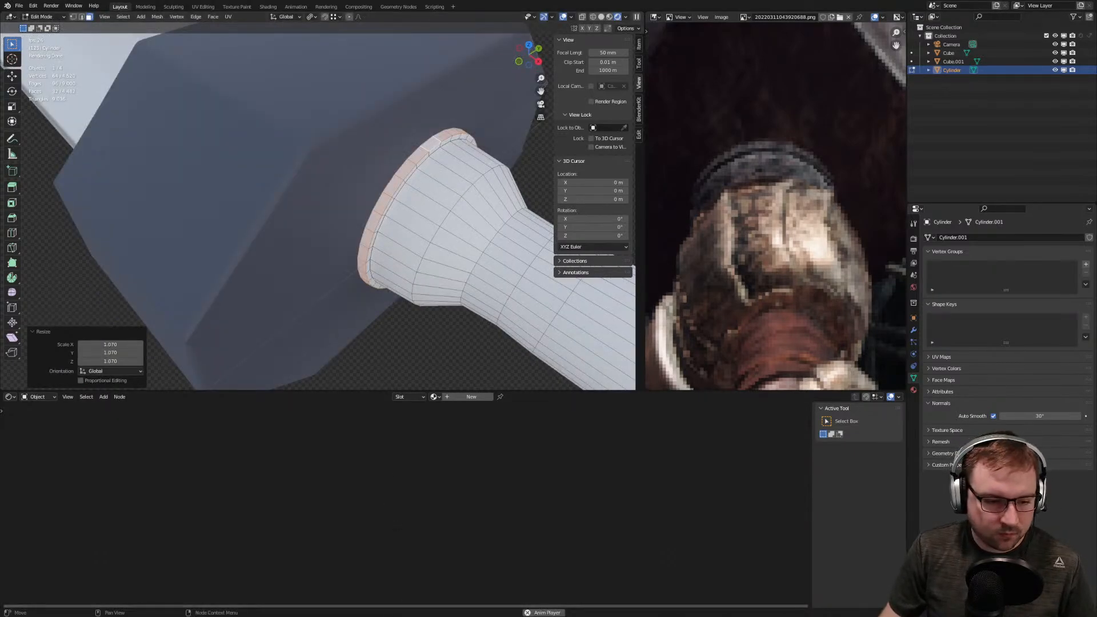
Switch to Firefox and search Google Images for "nes baseball image"
key("super")
left_click(200, 608)
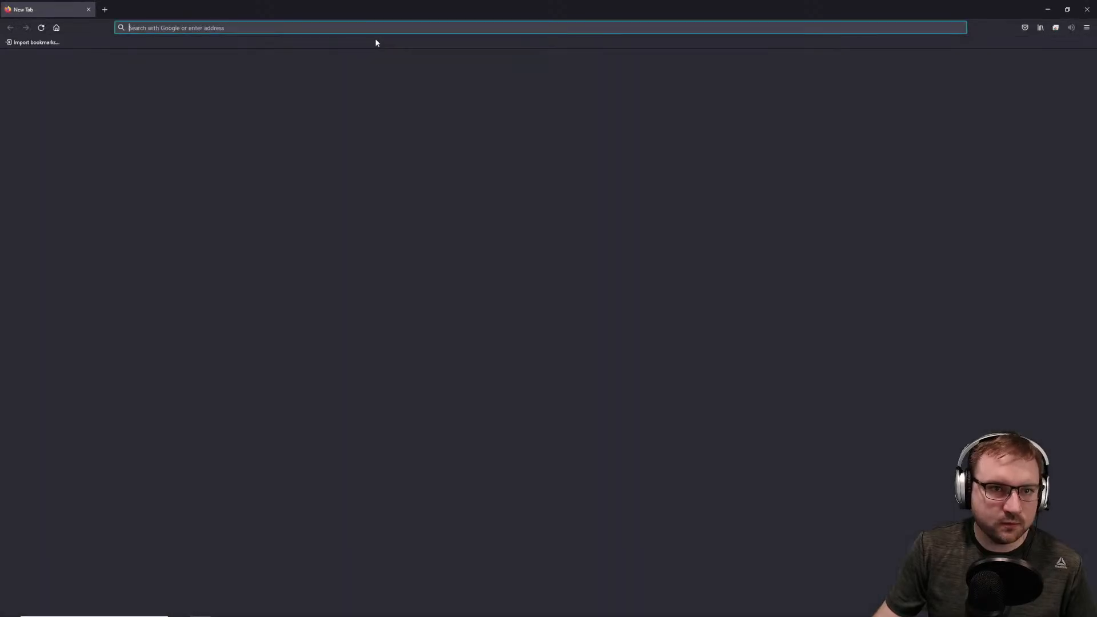
type("nes baseball image")
key("Return")
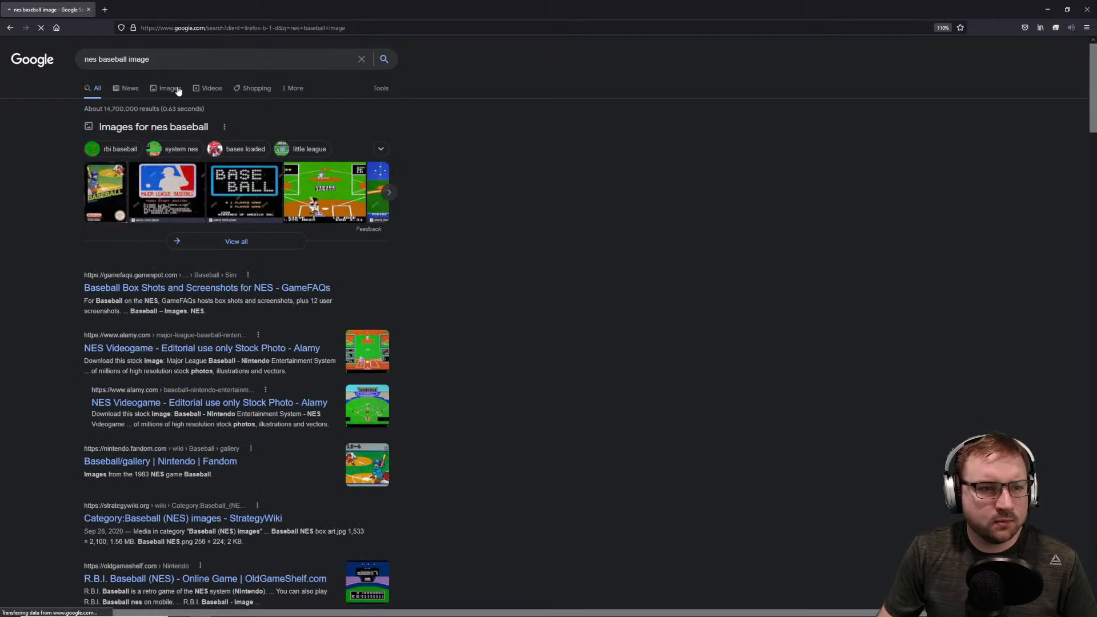
left_click(165, 89)
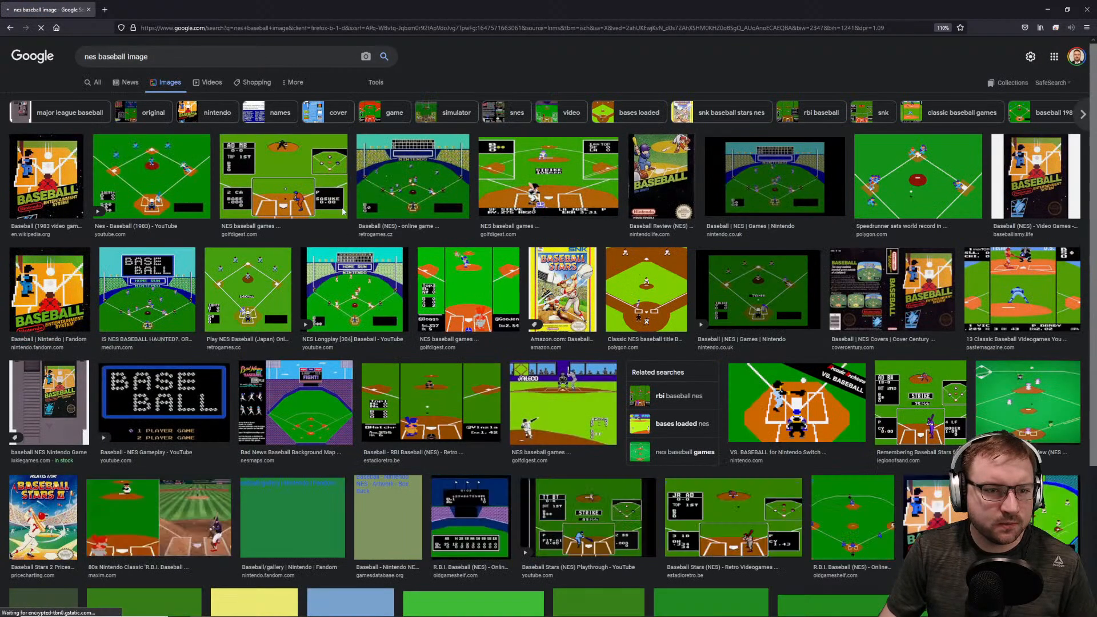
Examine the Golf Digest NES baseball screenshot enlarged in its own tab, close that tab and return to Blender
left_click(263, 184)
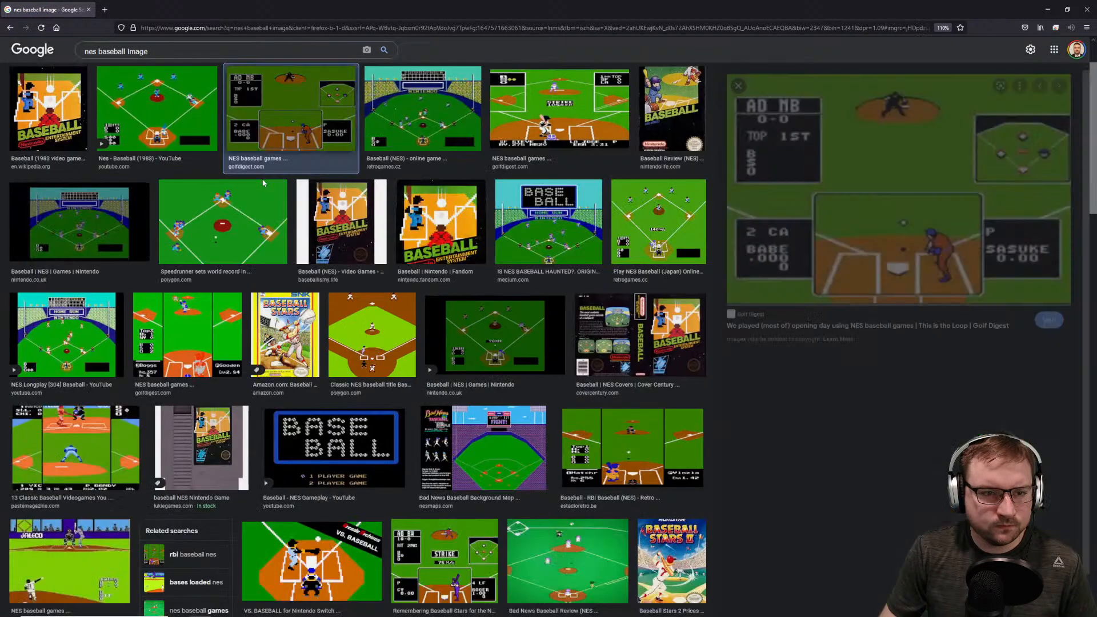
left_click(799, 216)
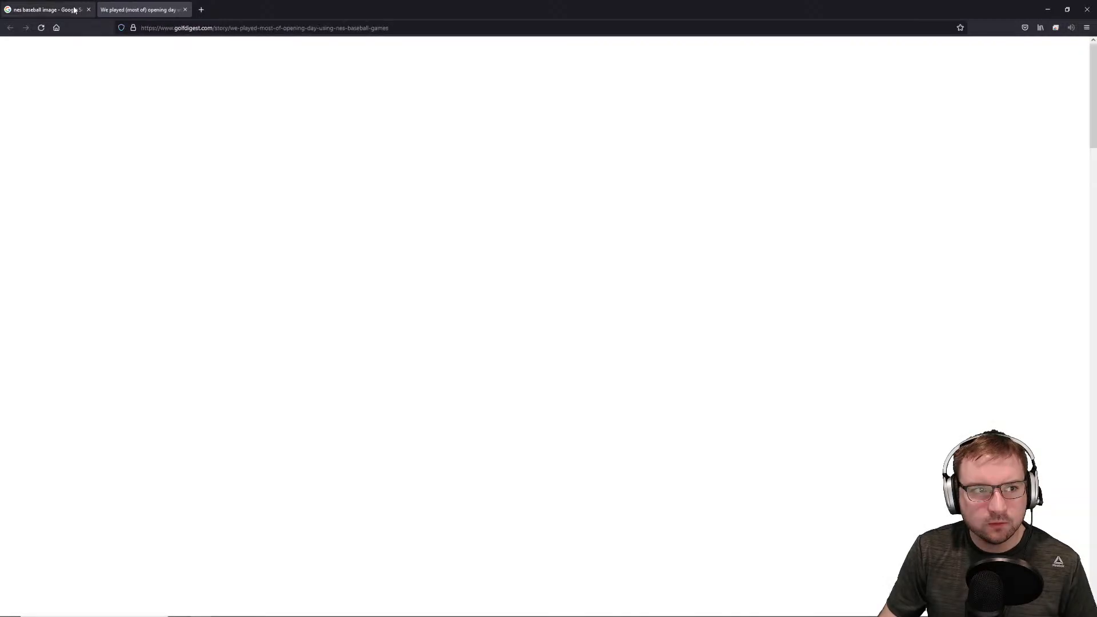
left_click(46, 10)
right_click(821, 175)
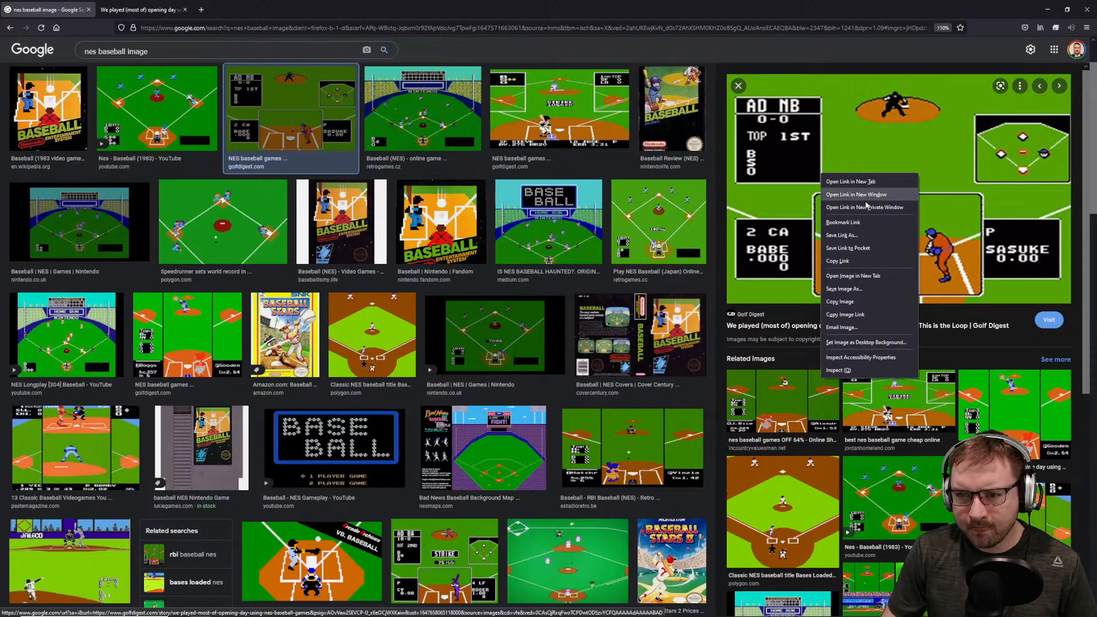
left_click(877, 278)
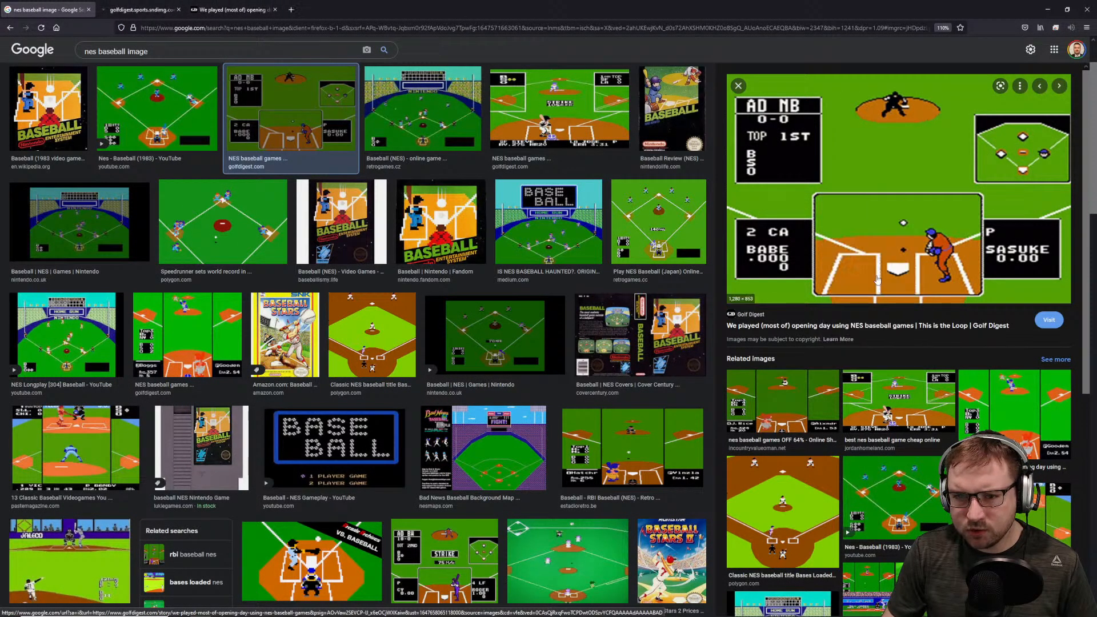
left_click(165, 9)
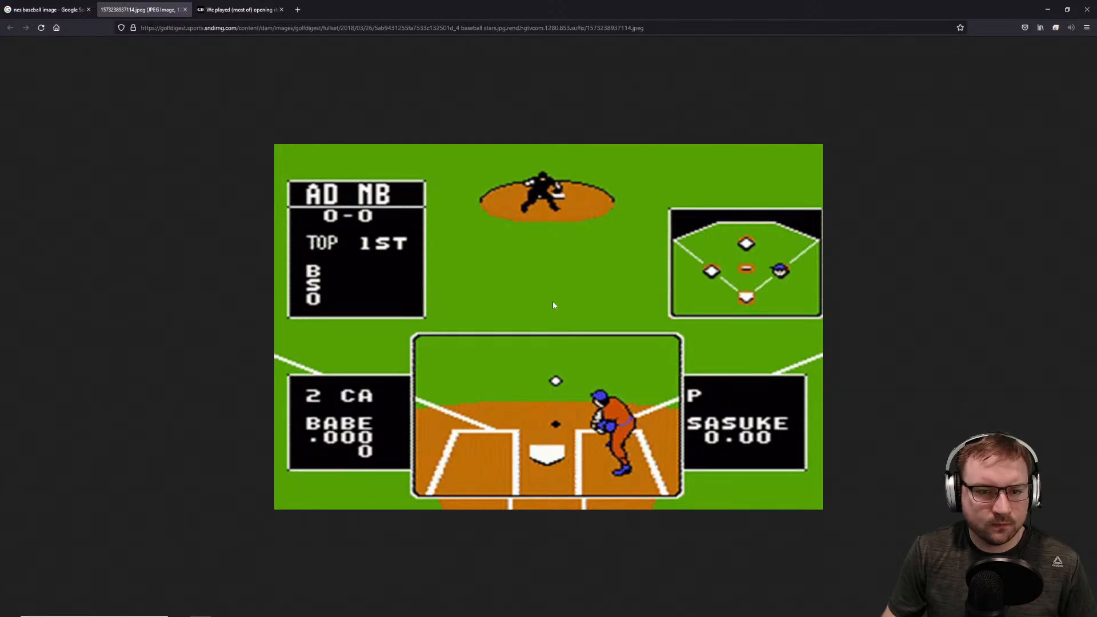
scroll(554, 306, "up", 2, "ctrl")
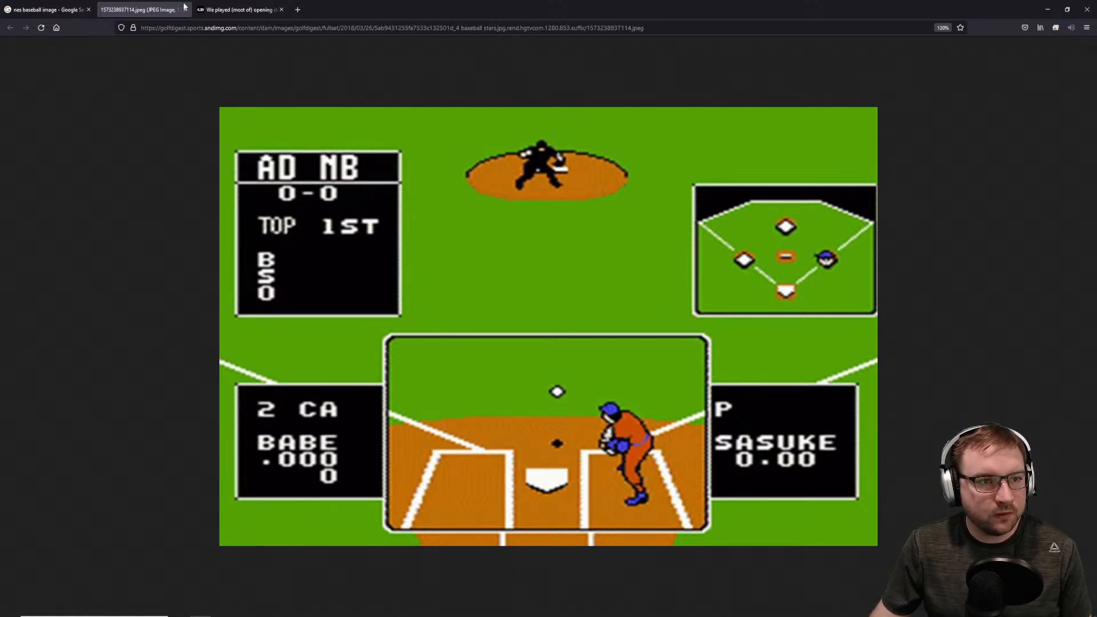
left_click(184, 10)
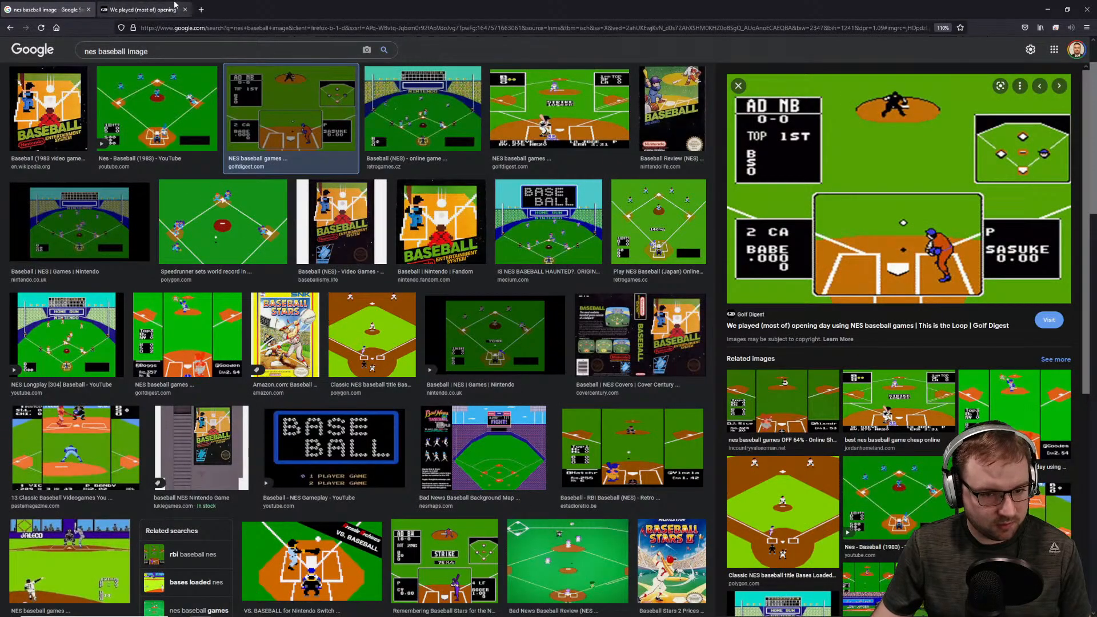
left_click(1048, 11)
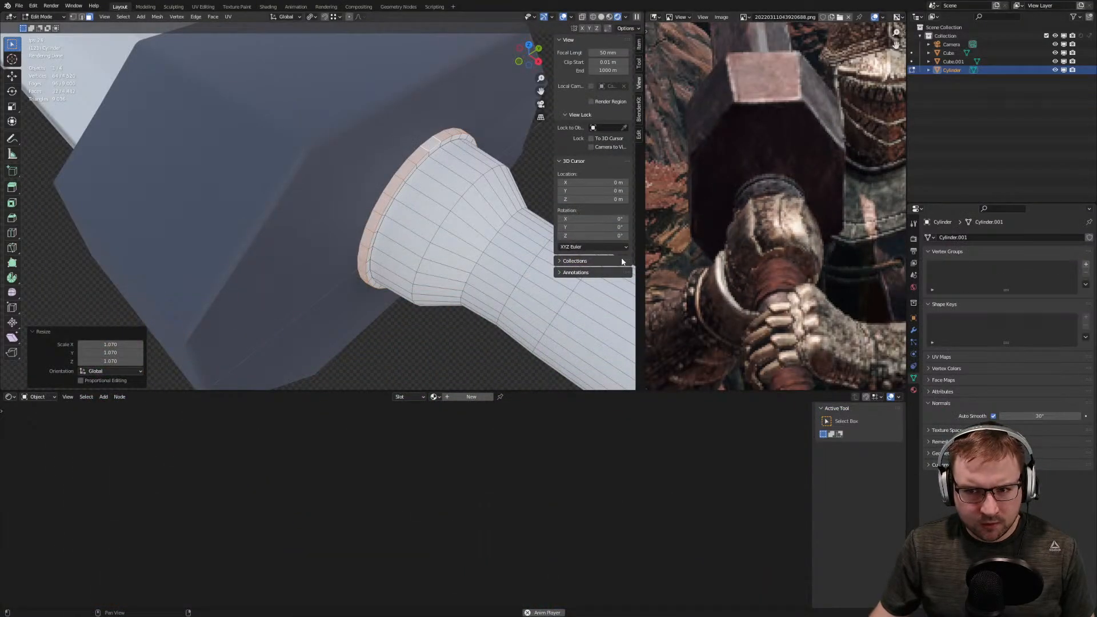
Return the handle to Object Mode and check its overall shape from the side against the reference image
scroll(474, 254, "down", 6)
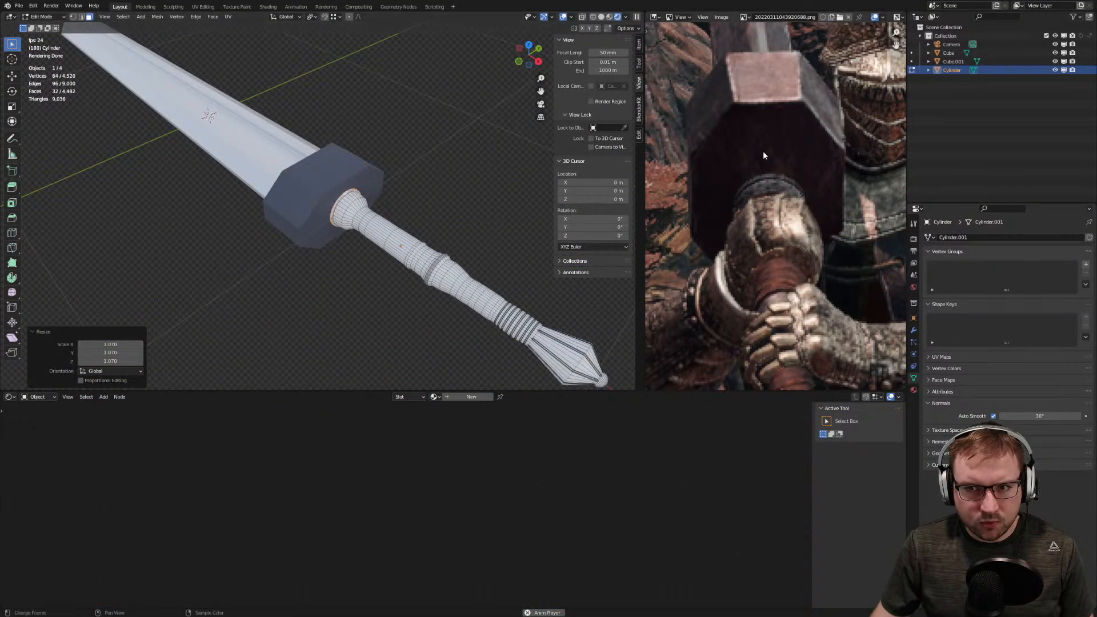
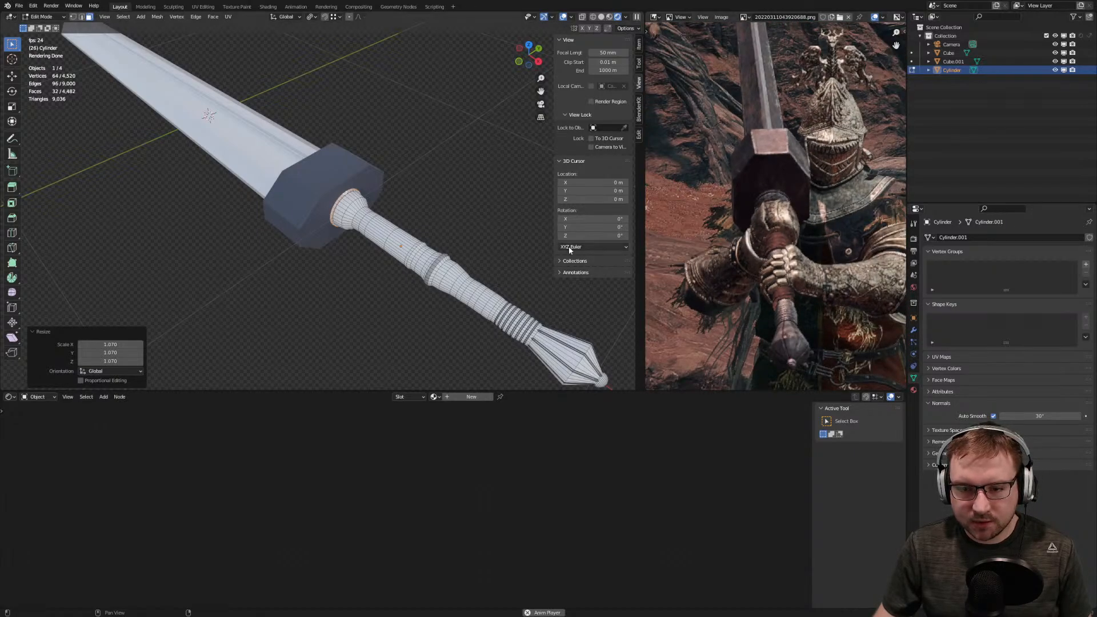
key("Tab")
middle_click_drag(407, 265, 449, 252)
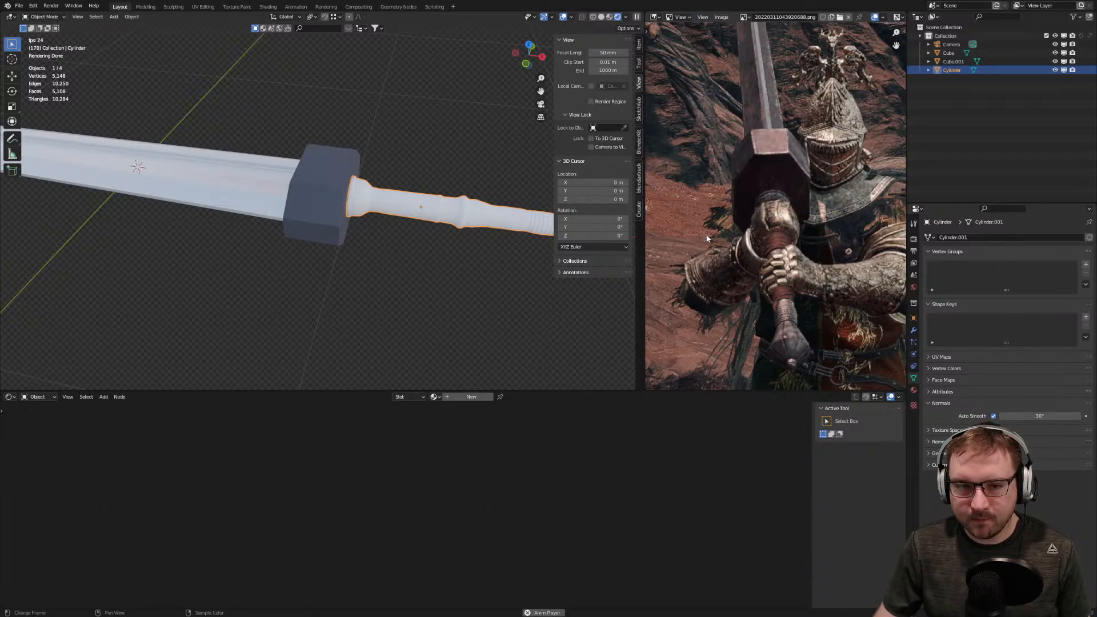
Show TransSword.png as the reference image and examine its guard collar and the ridged metal section near the pommel
left_click(743, 16)
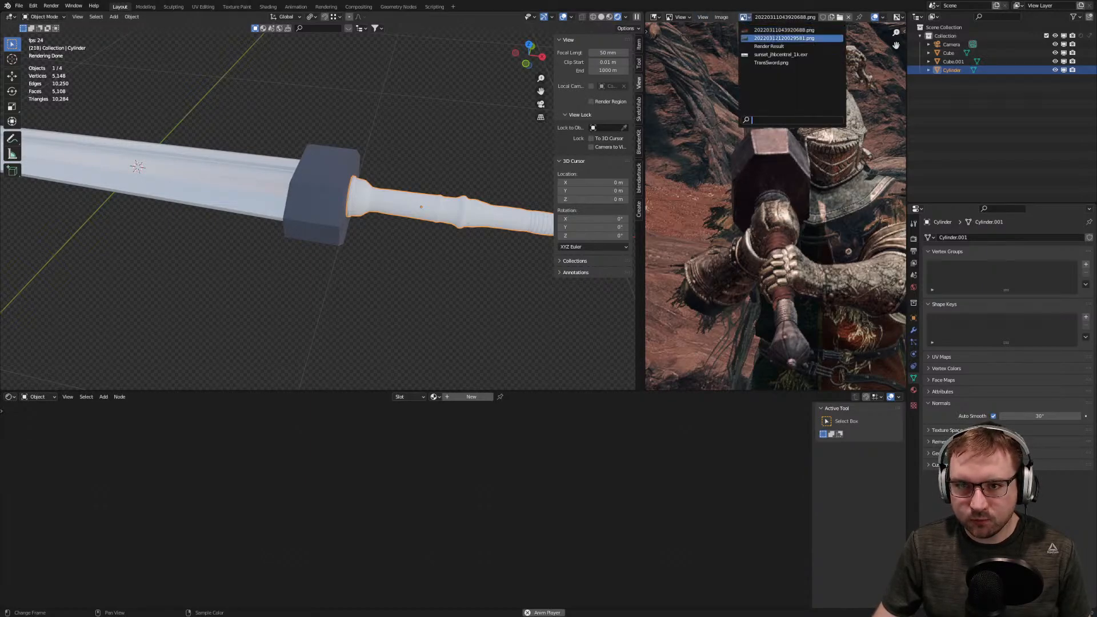
left_click(771, 62)
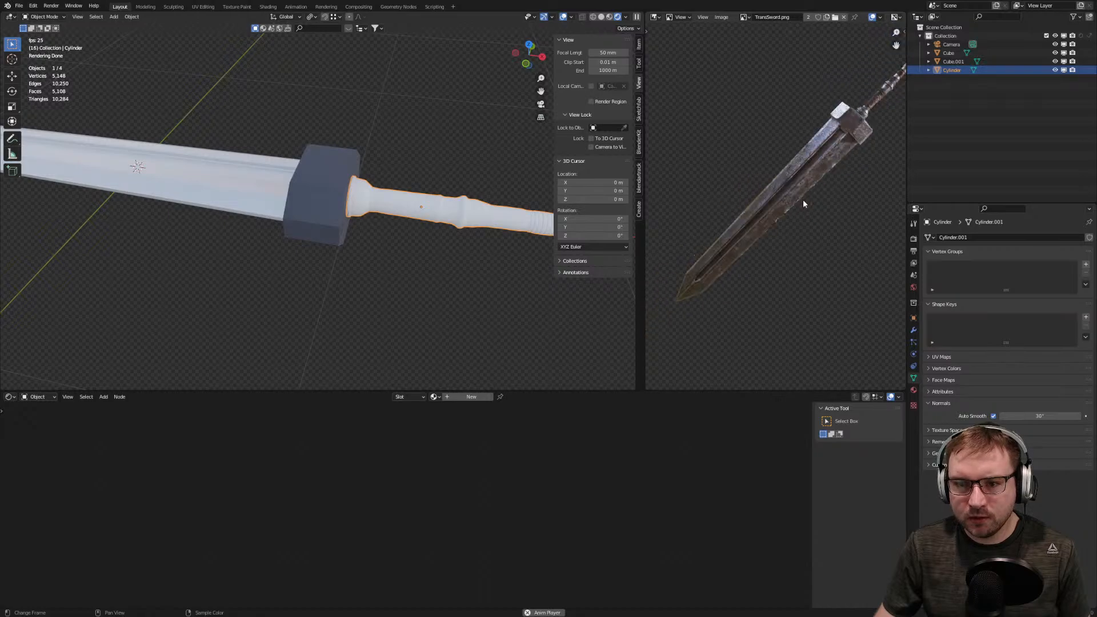
scroll(795, 201, "up", 8)
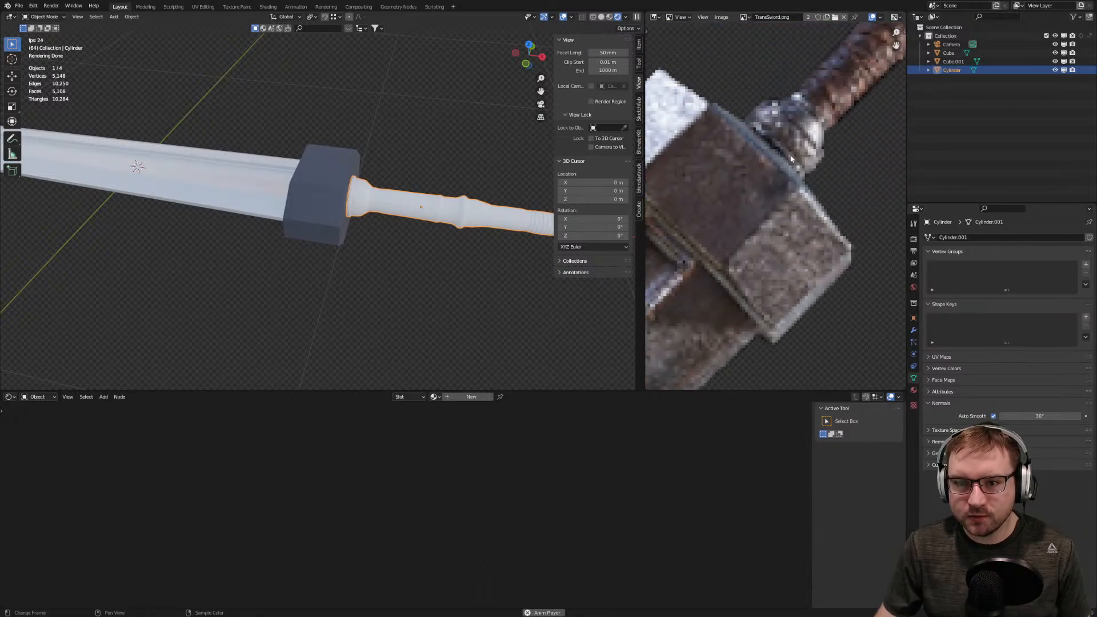
middle_click_drag(789, 167, 739, 251)
middle_click_drag(840, 94, 747, 257)
scroll(747, 257, "up", 3)
scroll(773, 245, "down", 6)
scroll(755, 251, "up", 6)
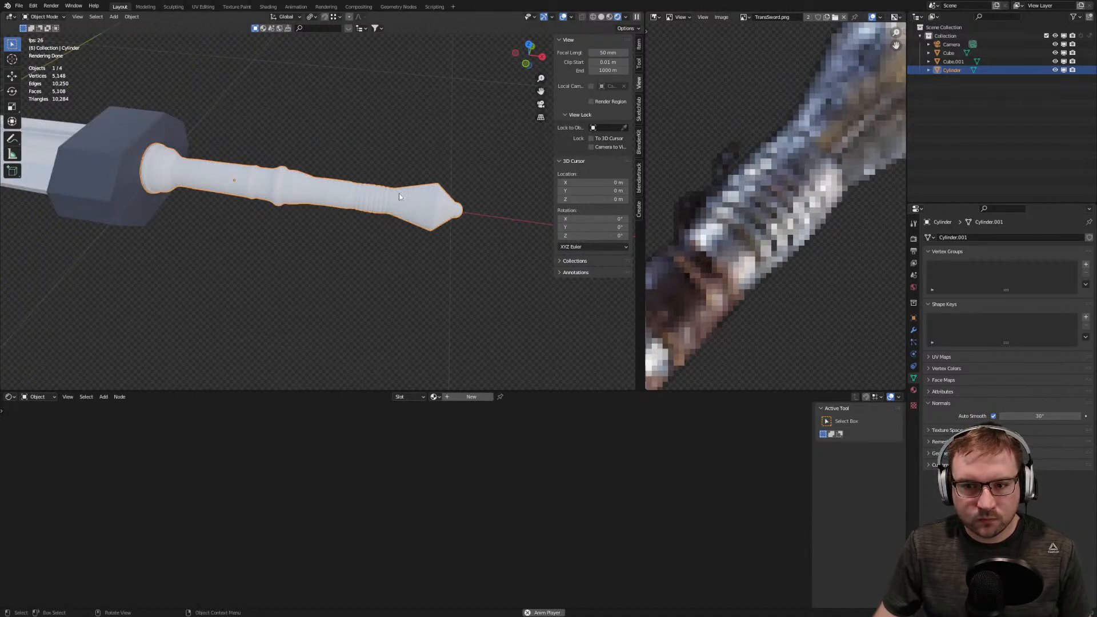
Create a new material on the handle and name it HiltSilver
left_click(914, 388)
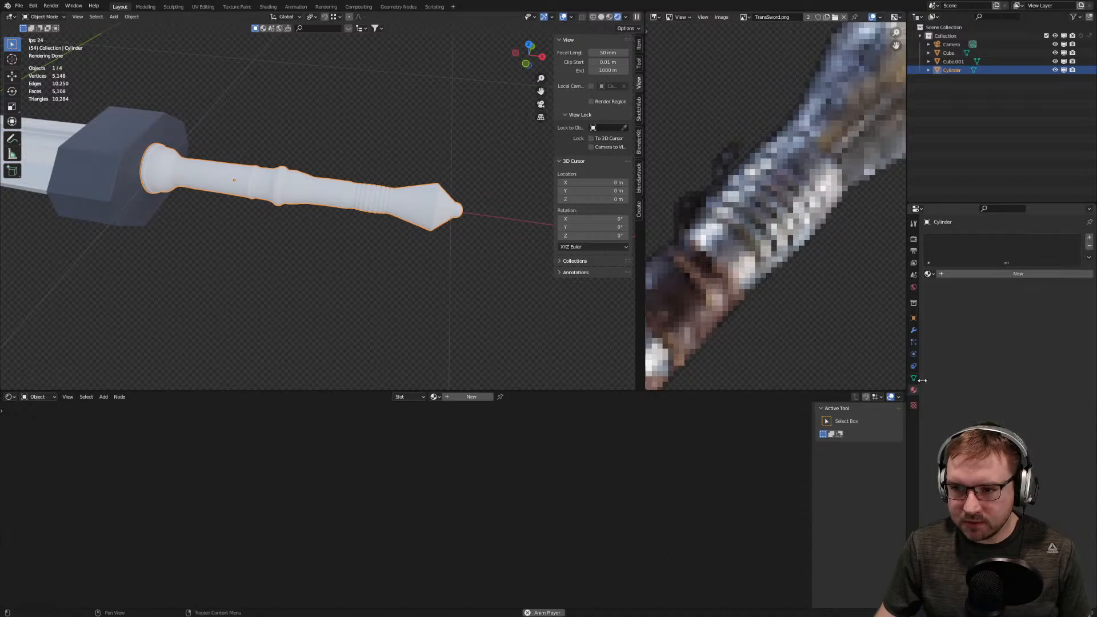
left_click(1040, 274)
double_click(990, 239)
type("HiltSilver")
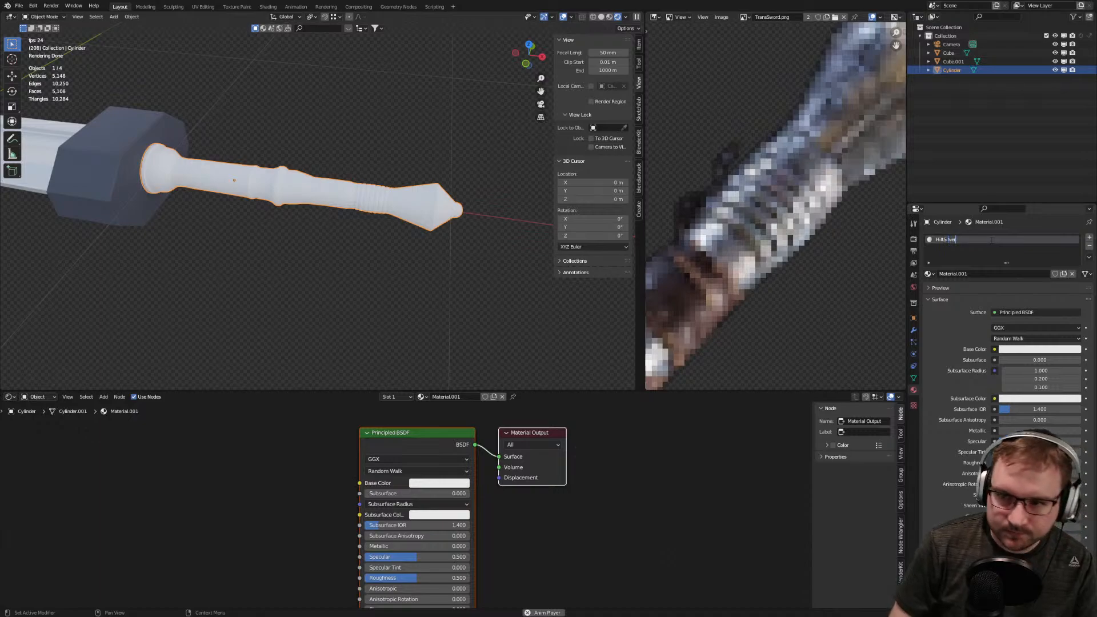
key("Return")
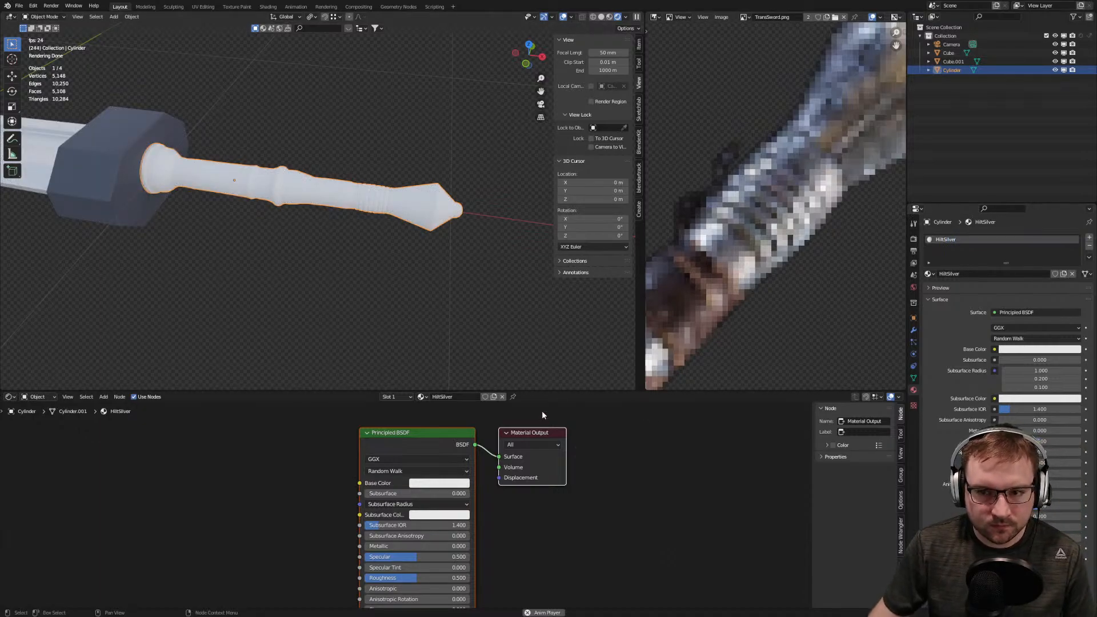
Sample HiltSilver's base color from the blue-grey metal of the ridged section in the reference image
left_click(445, 485)
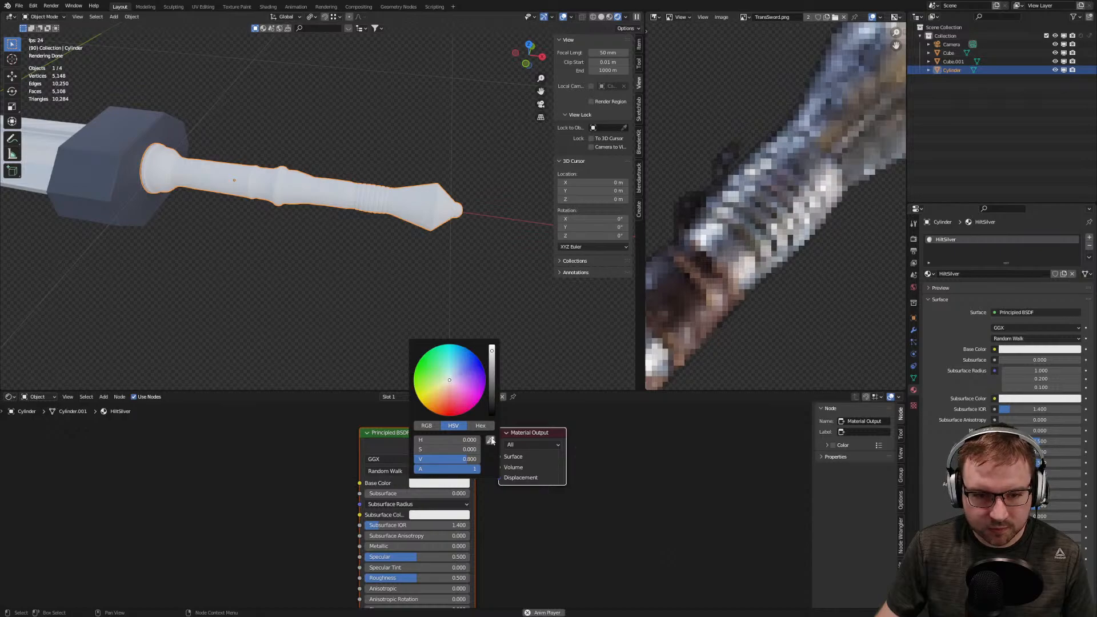
left_click(491, 439)
left_click(785, 153)
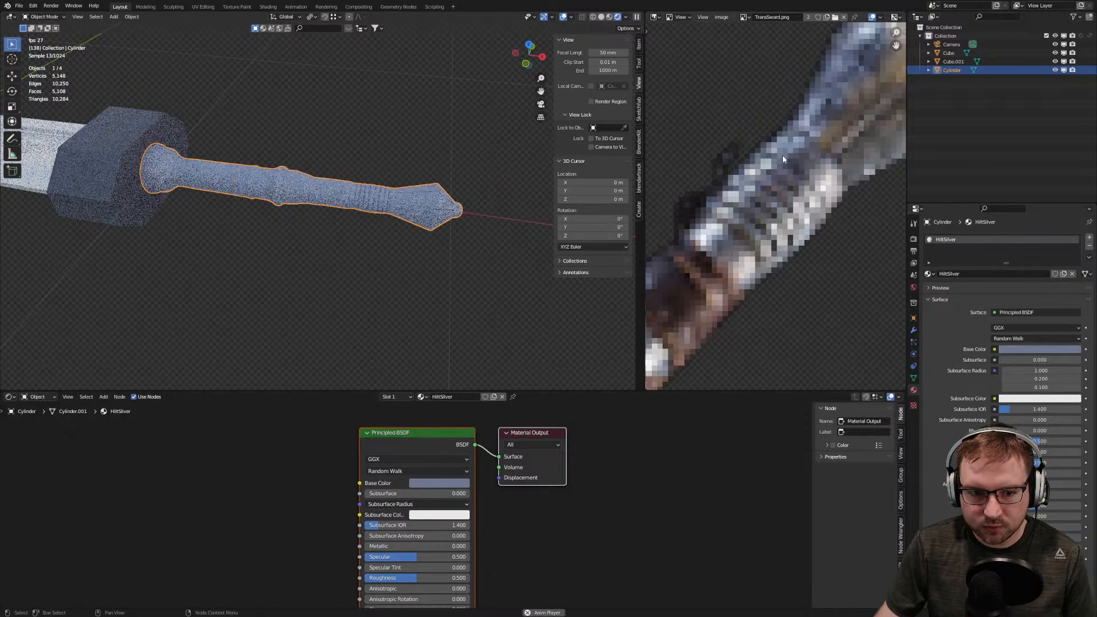
Set HiltSilver's Metallic to 0.950 and Roughness to 0.200, checking the reflections along the handle
left_click_drag(388, 547, 464, 547)
middle_click_drag(326, 318, 353, 279)
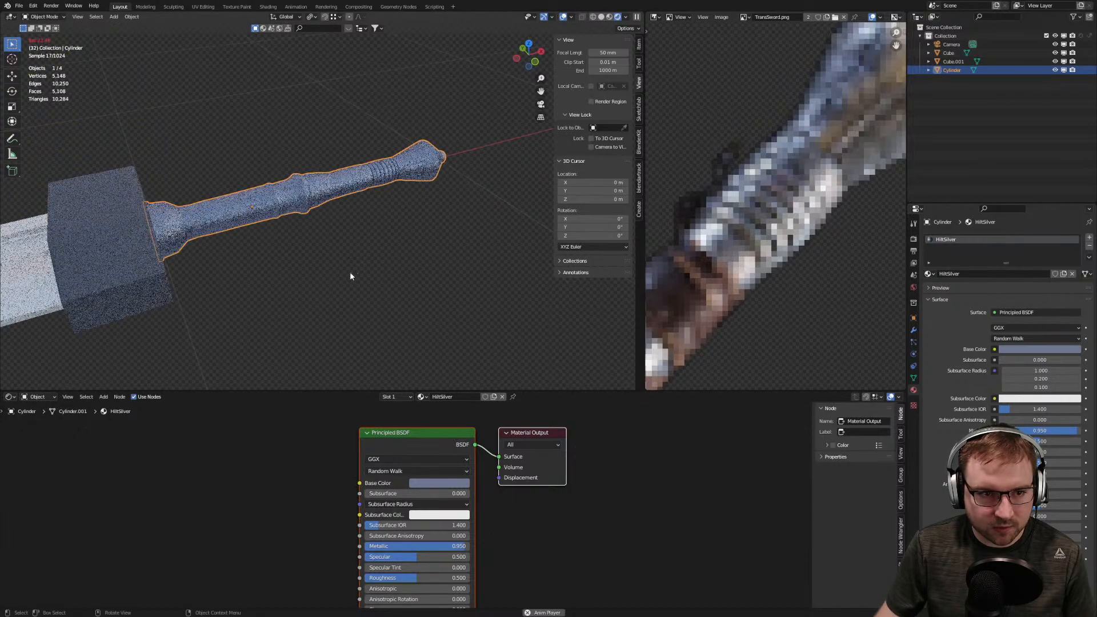
scroll(355, 252, "up", 3)
middle_click_drag(285, 357, 423, 292, "shift")
middle_click_drag(457, 204, 422, 277, "shift")
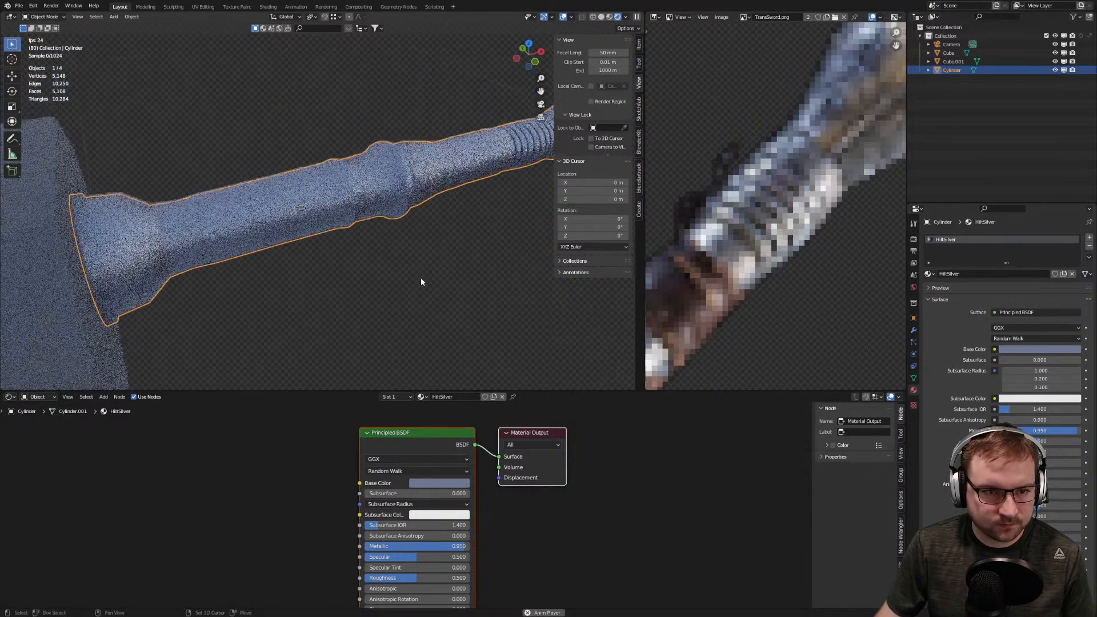
left_click_drag(412, 577, 380, 577)
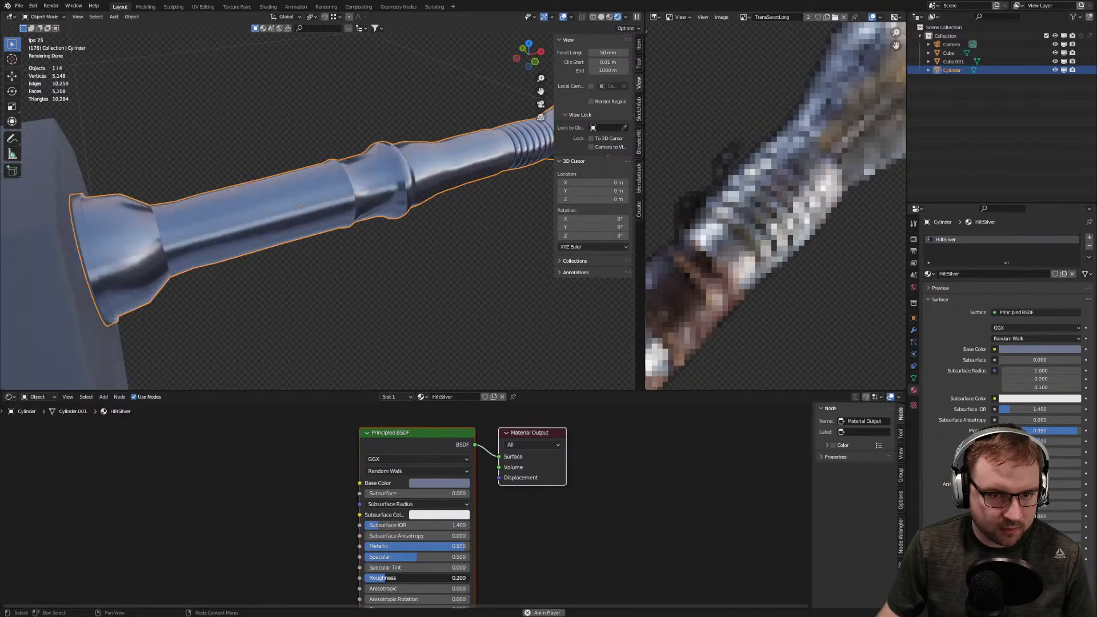
middle_click_drag(393, 208, 371, 181)
middle_click_drag(310, 154, 311, 246)
scroll(311, 246, "up", 5)
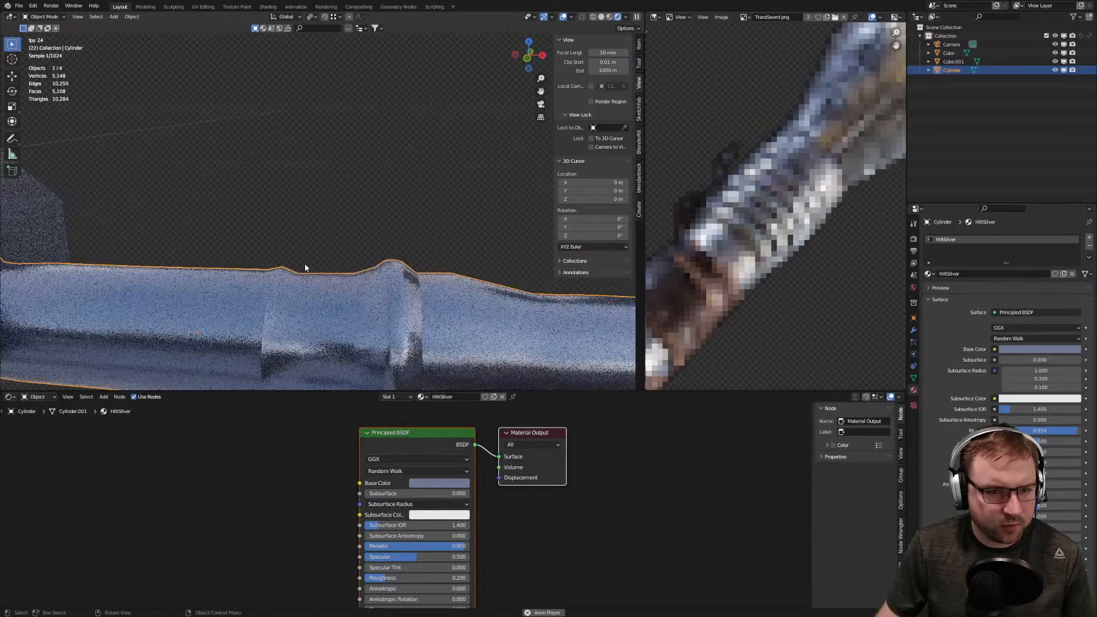
Bevel the edge loop along the crest of the small ridge on the guard side of the handle's collar with four segments
key("Tab")
middle_click_drag(349, 322, 400, 231, "shift")
key("2")
left_click(330, 264, "alt")
scroll(331, 265, "up", 3)
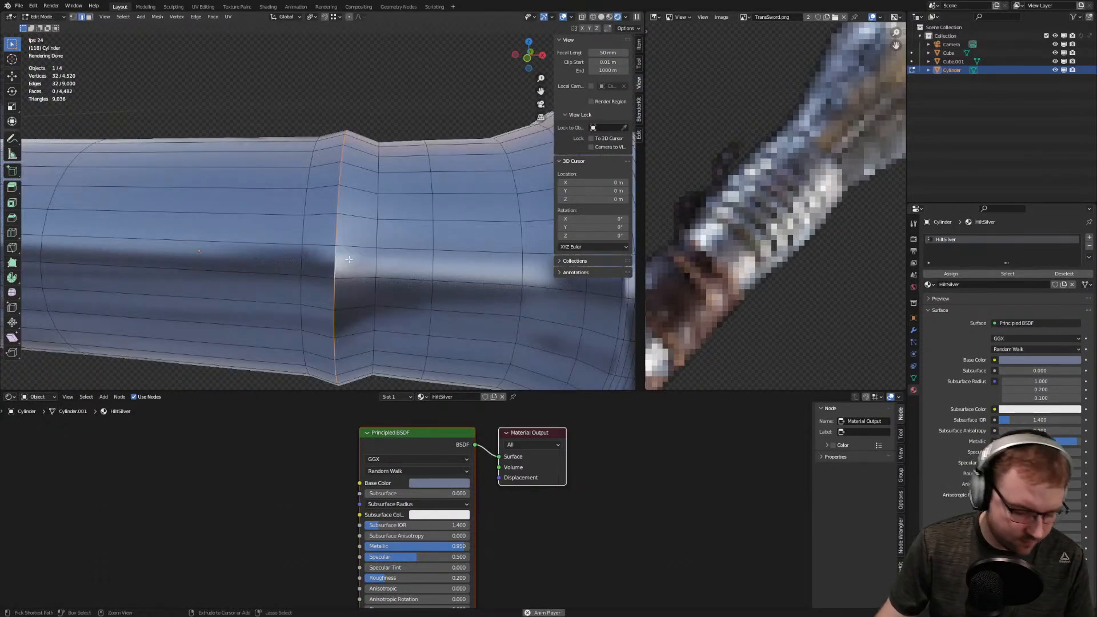
key("ctrl+b")
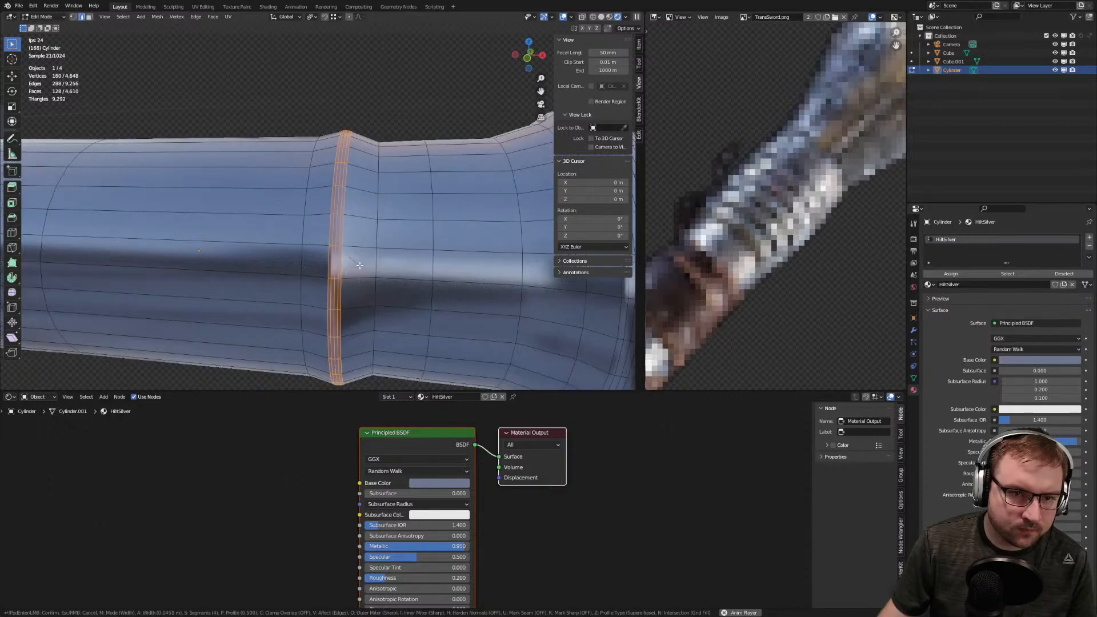
left_click(360, 265)
key("Tab")
scroll(359, 264, "down", 5)
middle_click_drag(360, 262, 443, 287)
scroll(365, 287, "down", 1)
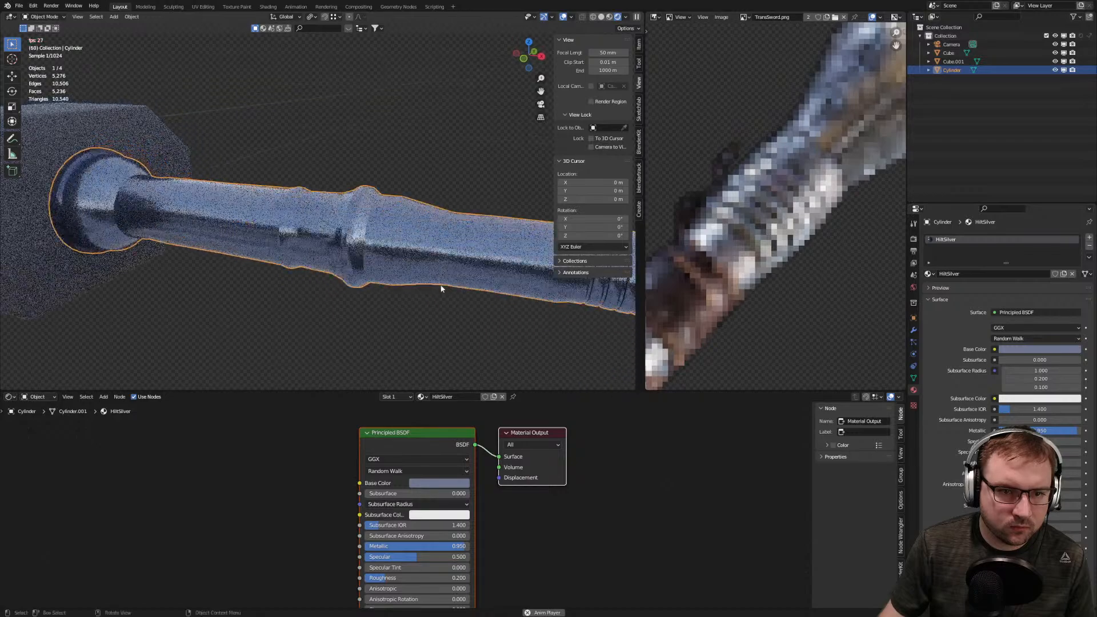
Bevel the two edge loops on either side of the handle's raised collar ring with four segments
scroll(417, 266, "up", 1)
key("Tab")
scroll(423, 254, "up", 1)
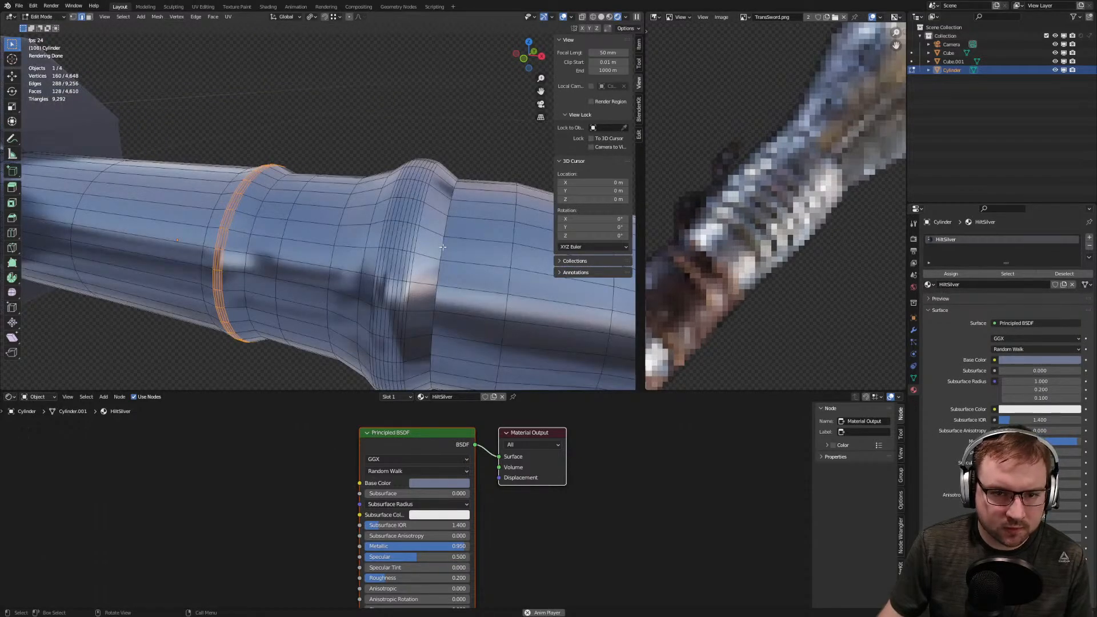
left_click(444, 250, "alt")
middle_click_drag(451, 264, 416, 242, "shift")
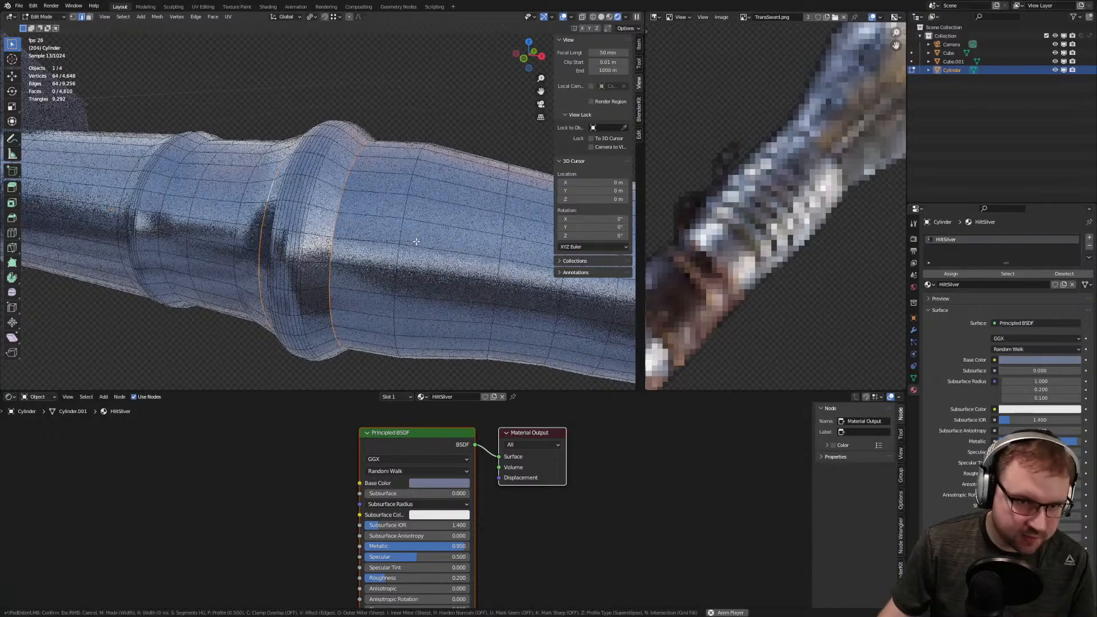
key("ctrl+b")
left_click(426, 245)
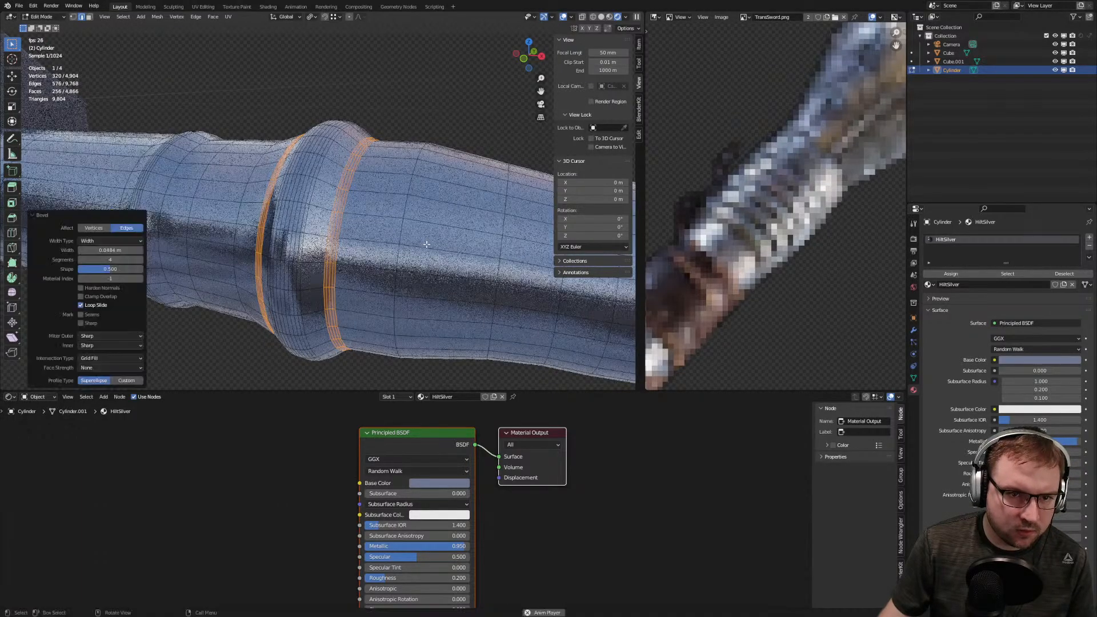
key("Tab")
scroll(395, 253, "down", 3)
middle_click_drag(389, 255, 296, 257)
scroll(296, 257, "up", 3)
Bevel the edge loop where the handle flares out toward the guard with four segments
key("Tab")
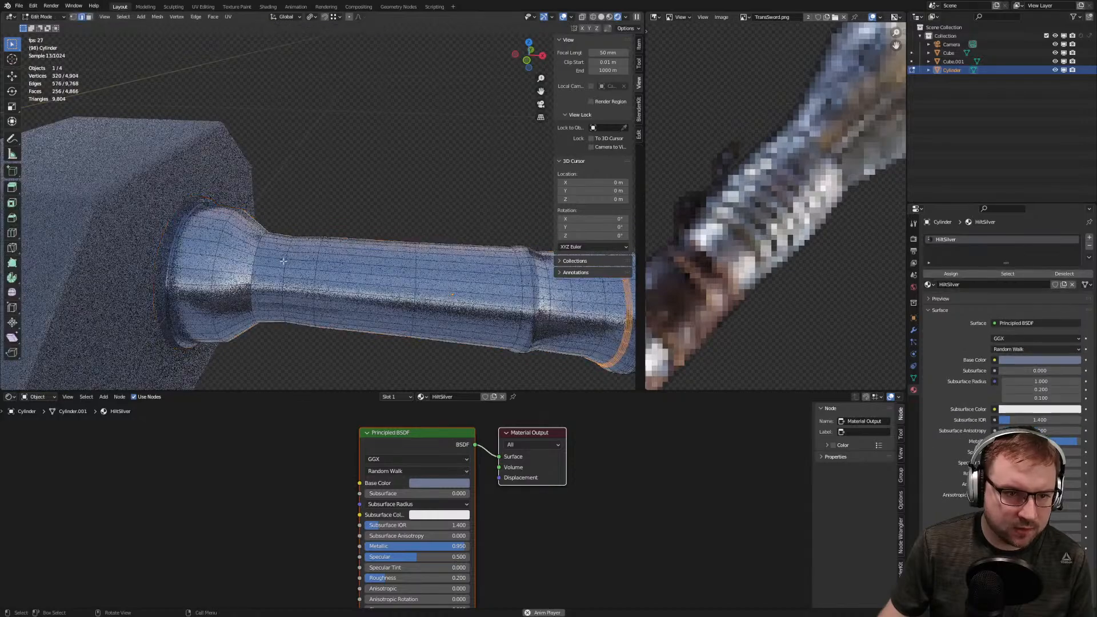
left_click(270, 259, "alt")
key("ctrl+b")
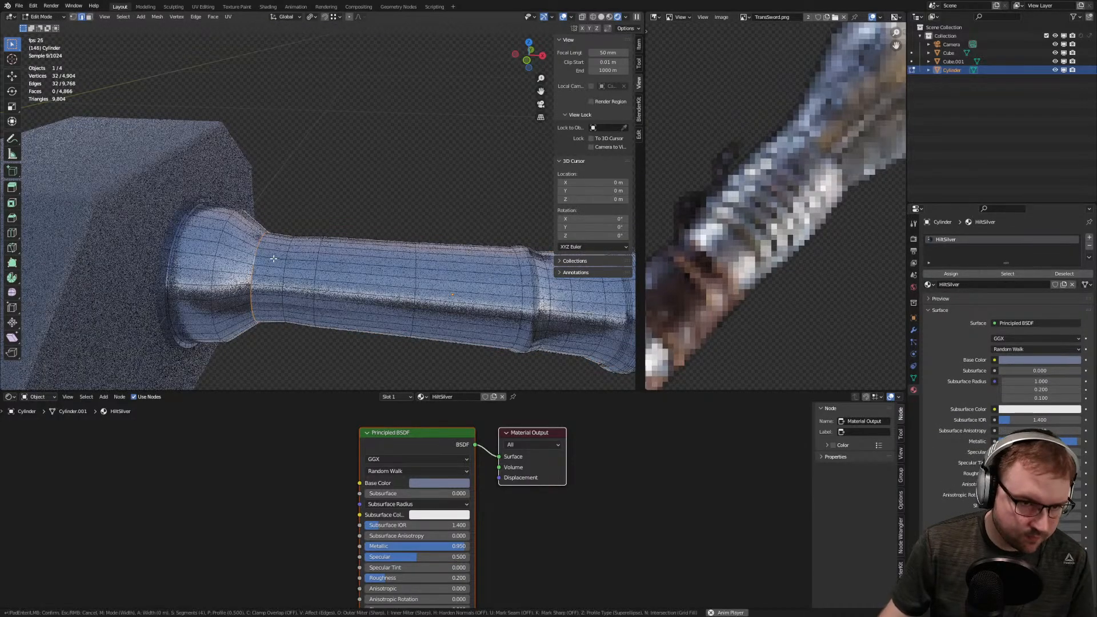
left_click(296, 279)
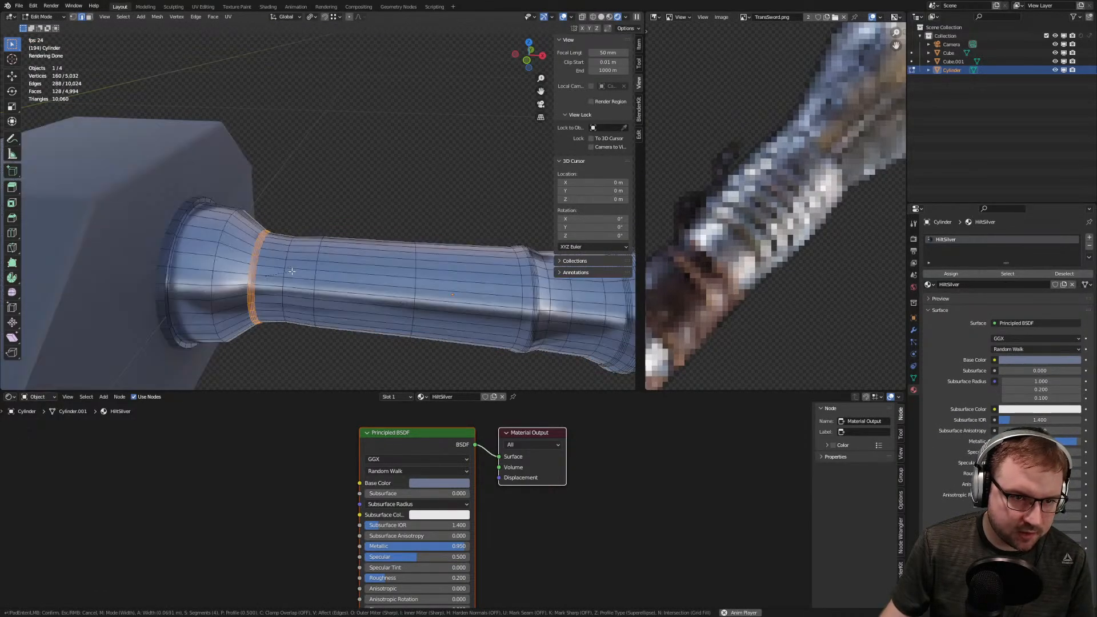
key("Tab")
scroll(298, 279, "down", 3)
middle_click_drag(364, 285, 410, 263)
Examine the grooves and faces where the faceted pommel meets its rounded end ball for shading and geometry faults
scroll(409, 262, "up", 2)
scroll(400, 264, "up", 3)
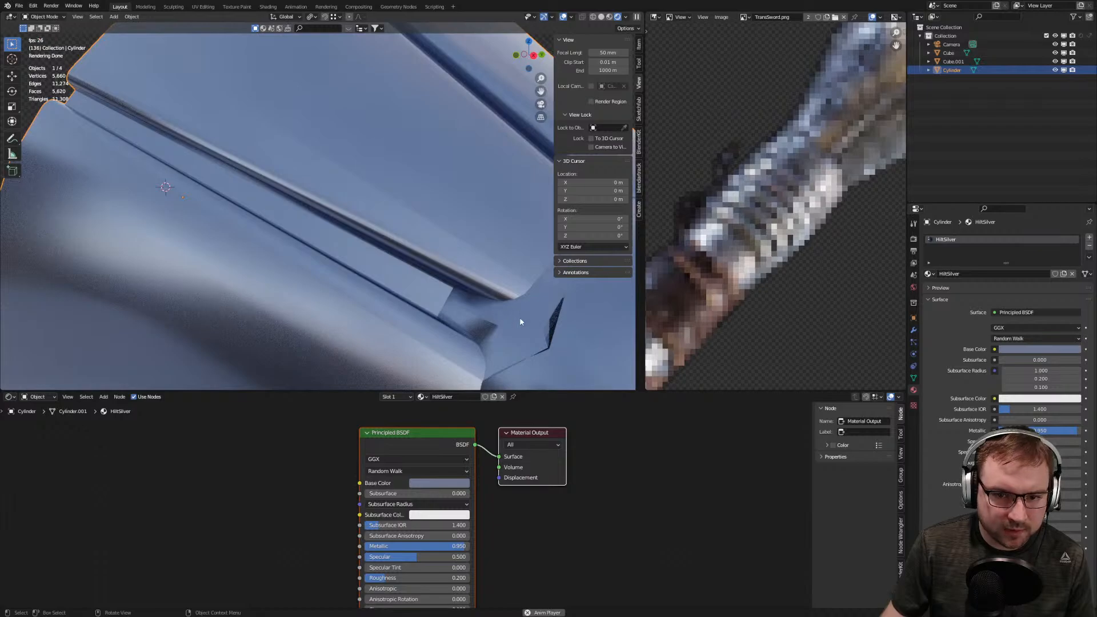
scroll(505, 311, "down", 6)
mouse_move(417, 268)
middle_mouse_down()
mouse_move(449, 287)
mouse_move(433, 276)
middle_mouse_up()
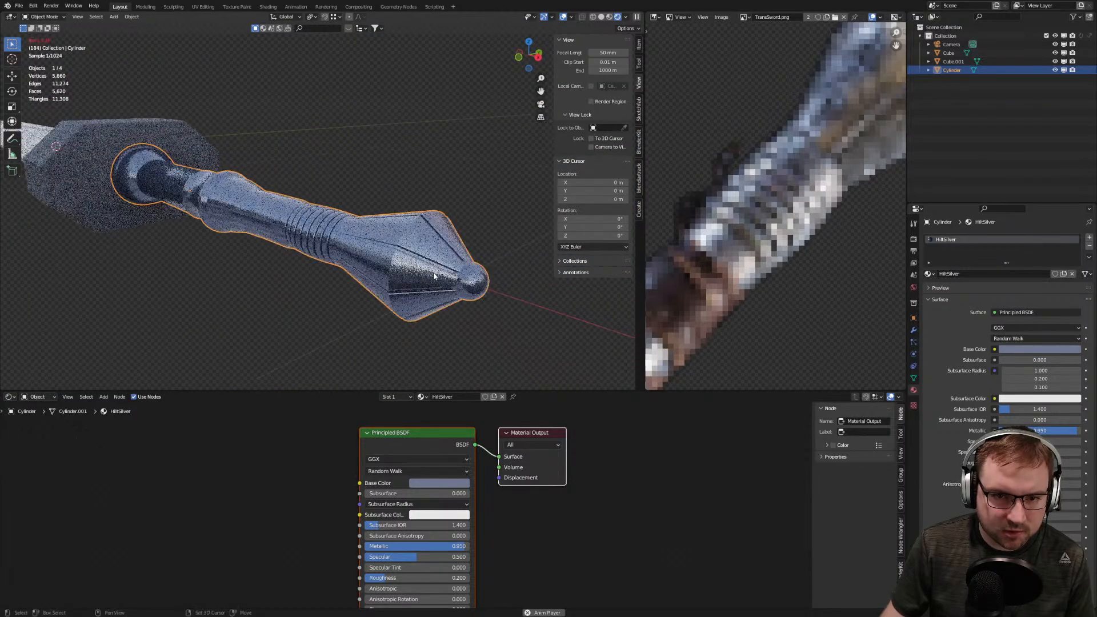
key("Tab")
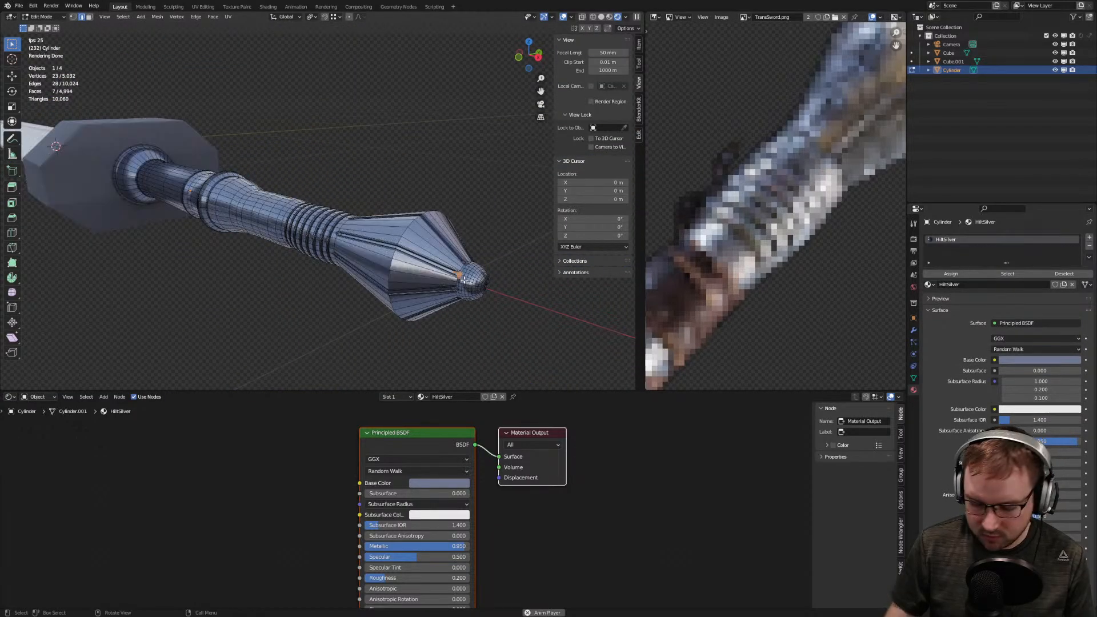
key("KP_Decimal")
scroll(396, 242, "down", 2)
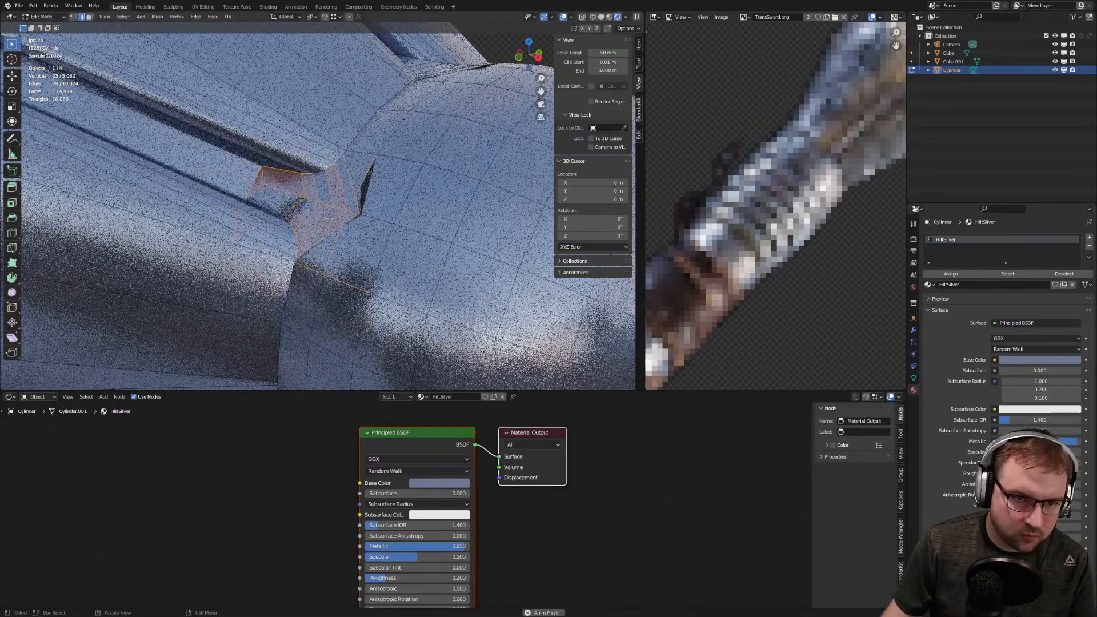
key("Tab")
scroll(394, 228, "down", 4)
scroll(403, 226, "up", 2)
mouse_move(403, 227)
middle_mouse_down()
mouse_move(464, 212)
mouse_move(428, 204)
mouse_move(385, 244)
mouse_move(399, 239)
middle_mouse_up()
scroll(394, 236, "down", 4)
scroll(351, 217, "up", 2)
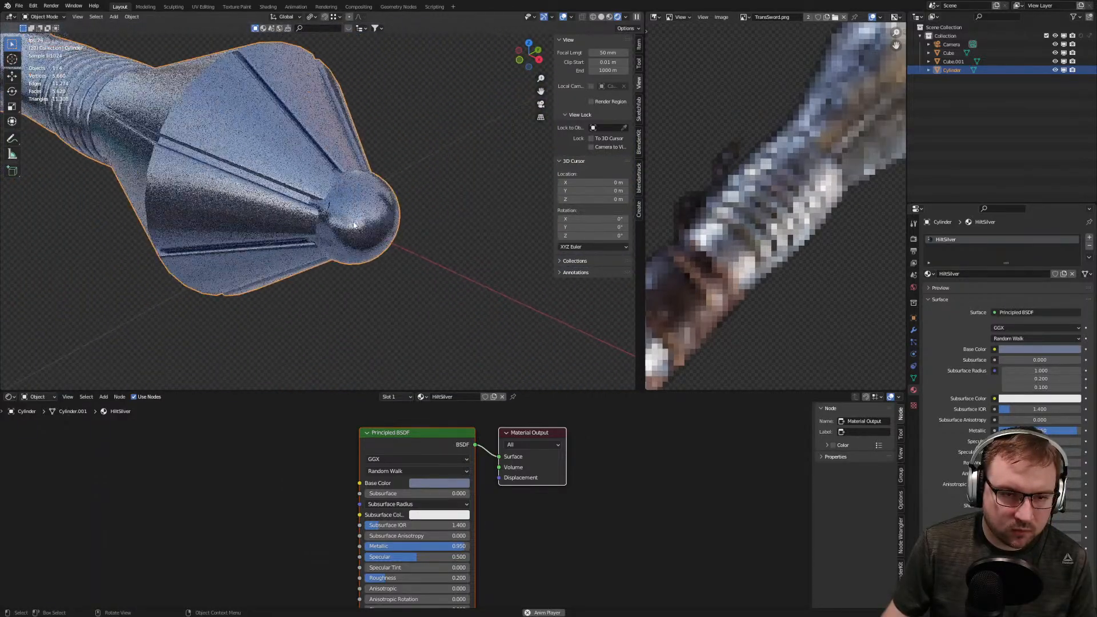
scroll(325, 176, "up", 2)
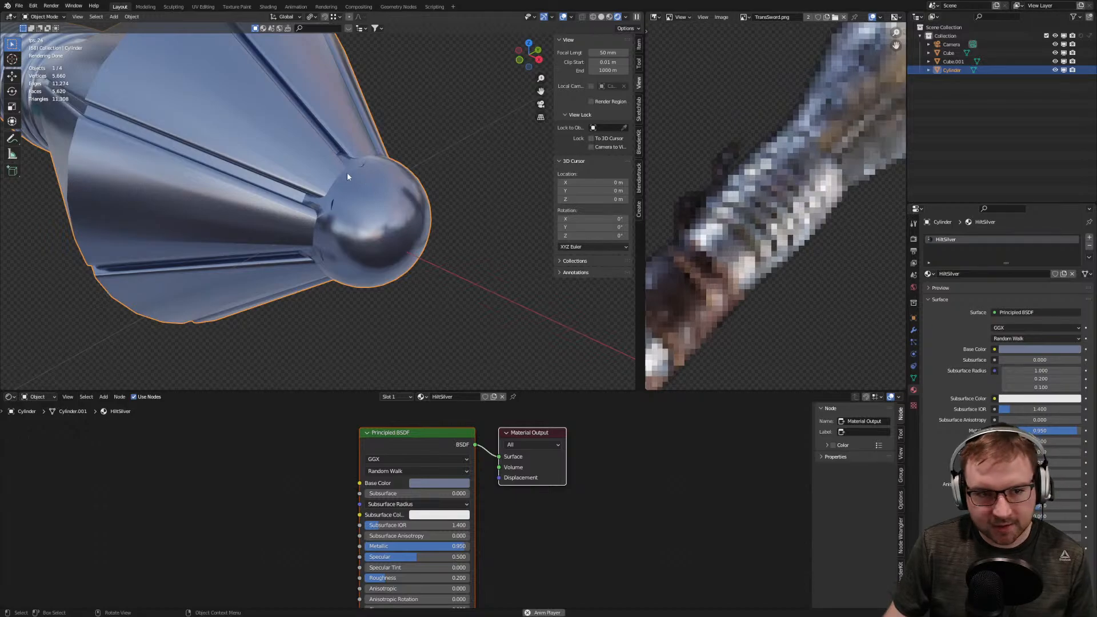
scroll(341, 218, "down", 3)
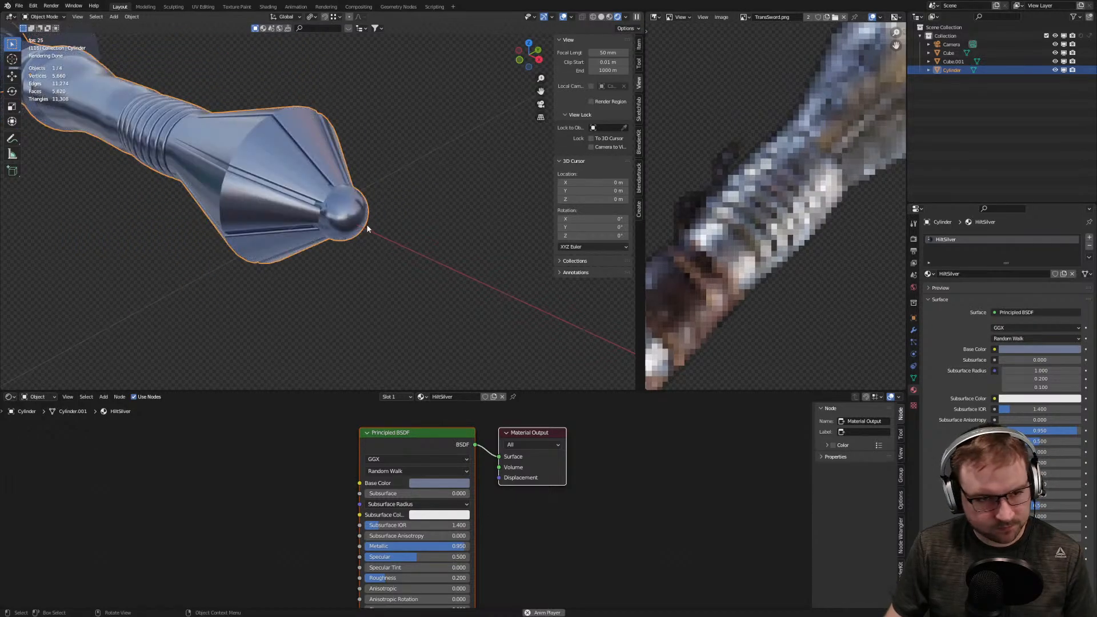
scroll(363, 228, "up", 5)
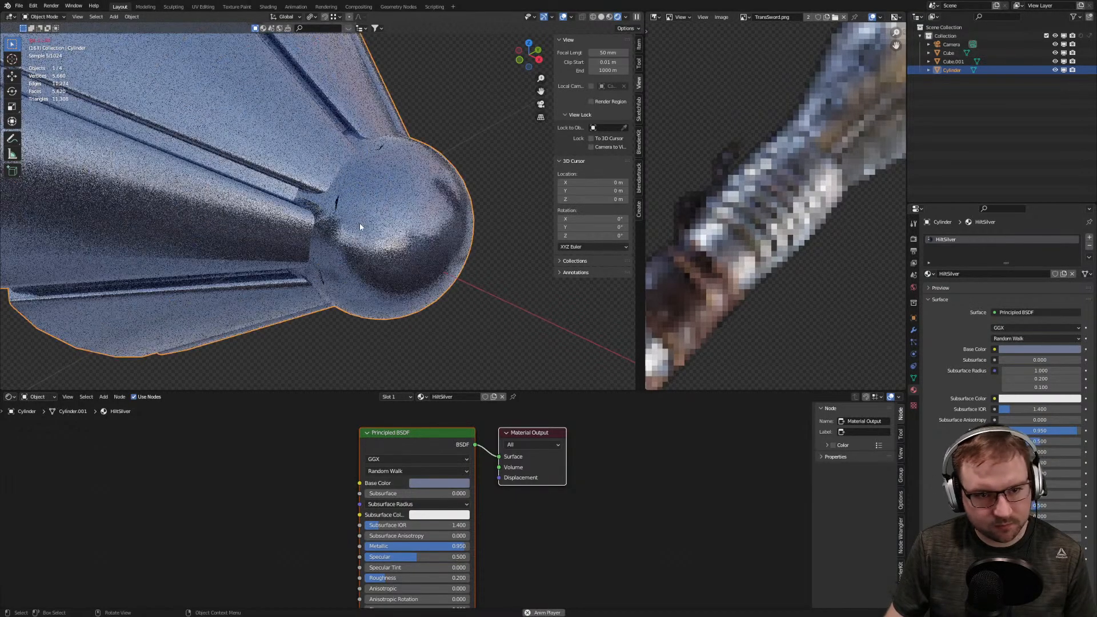
middle_click_drag(361, 231, 337, 114)
In a see-through wireframe side view, delete the vertices of the pommel's end ball, keeping only the short rim beside the grooves
key("Tab")
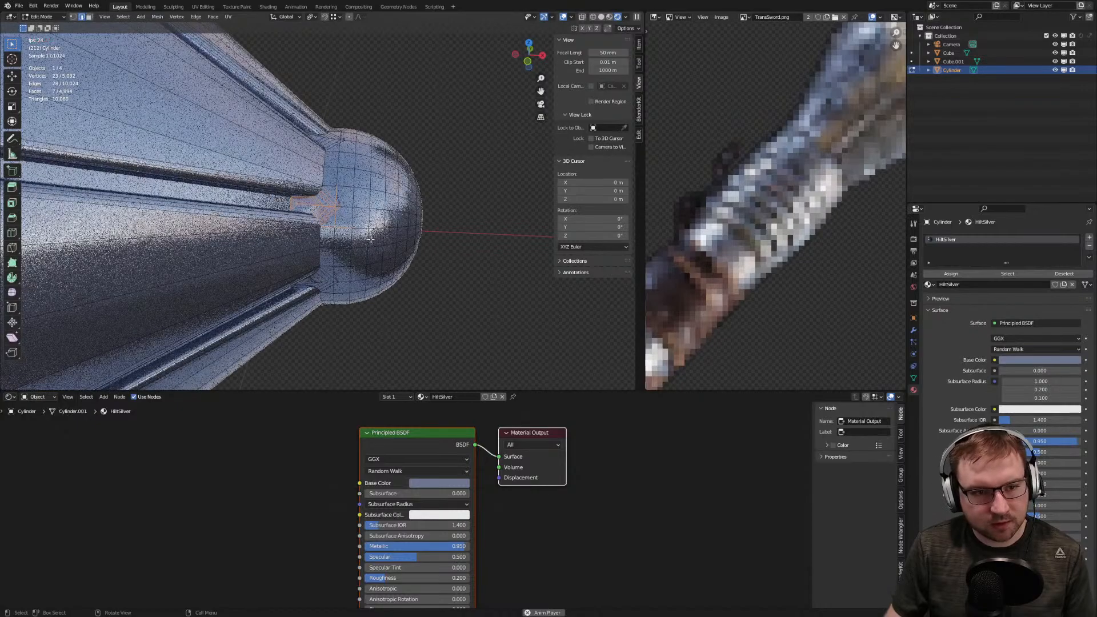
key("1")
scroll(376, 230, "up", 2)
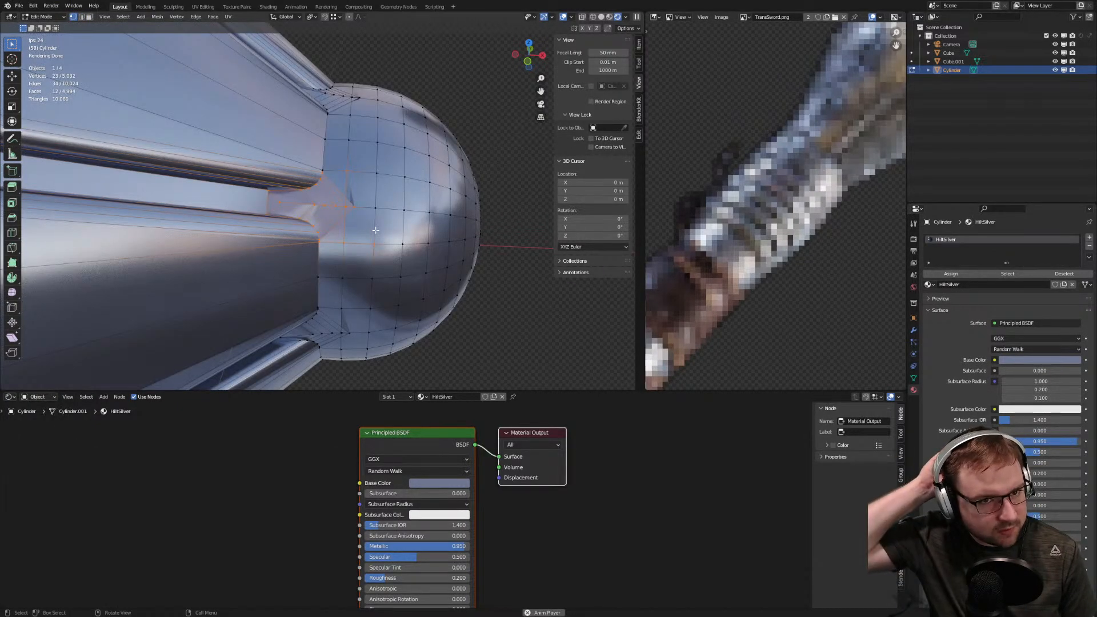
scroll(376, 231, "up", 2)
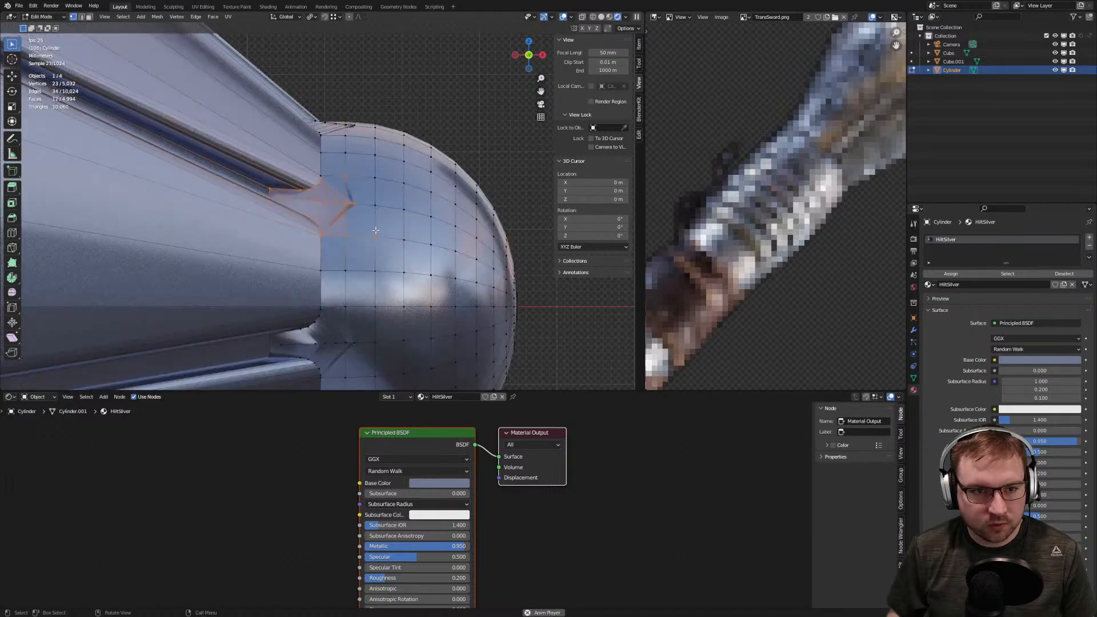
scroll(372, 228, "down", 4)
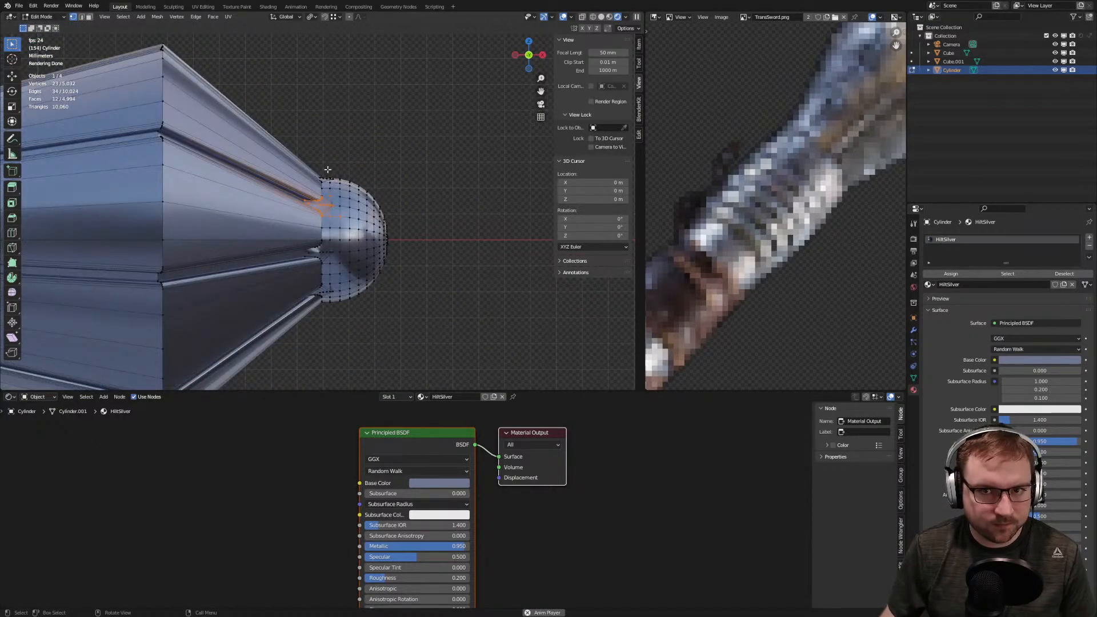
left_click(582, 16)
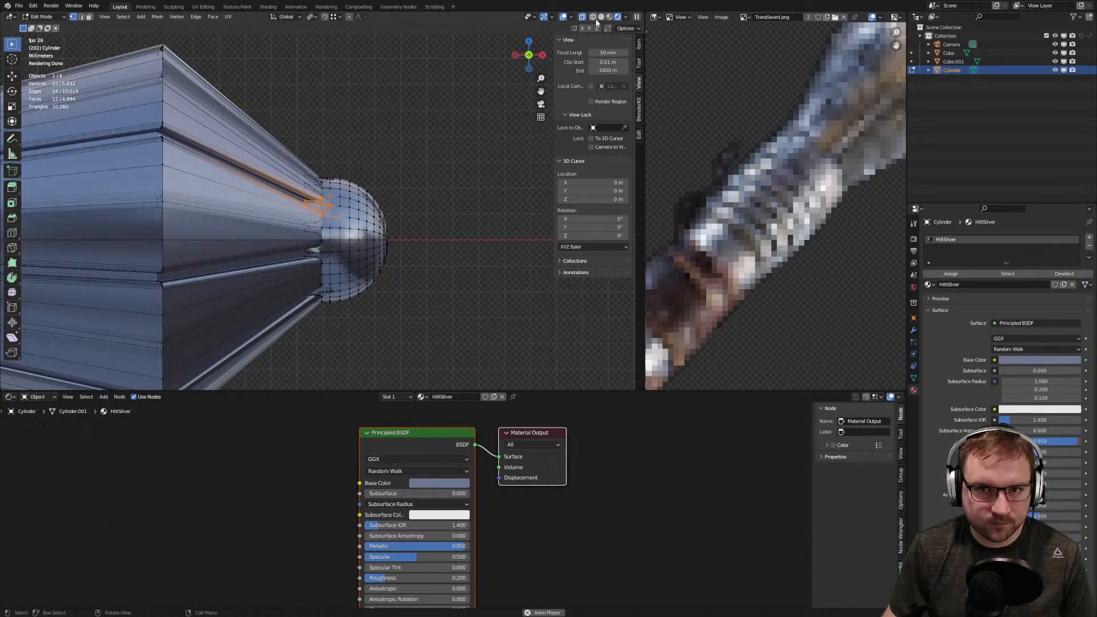
left_click(594, 17)
left_click_drag(323, 169, 441, 331)
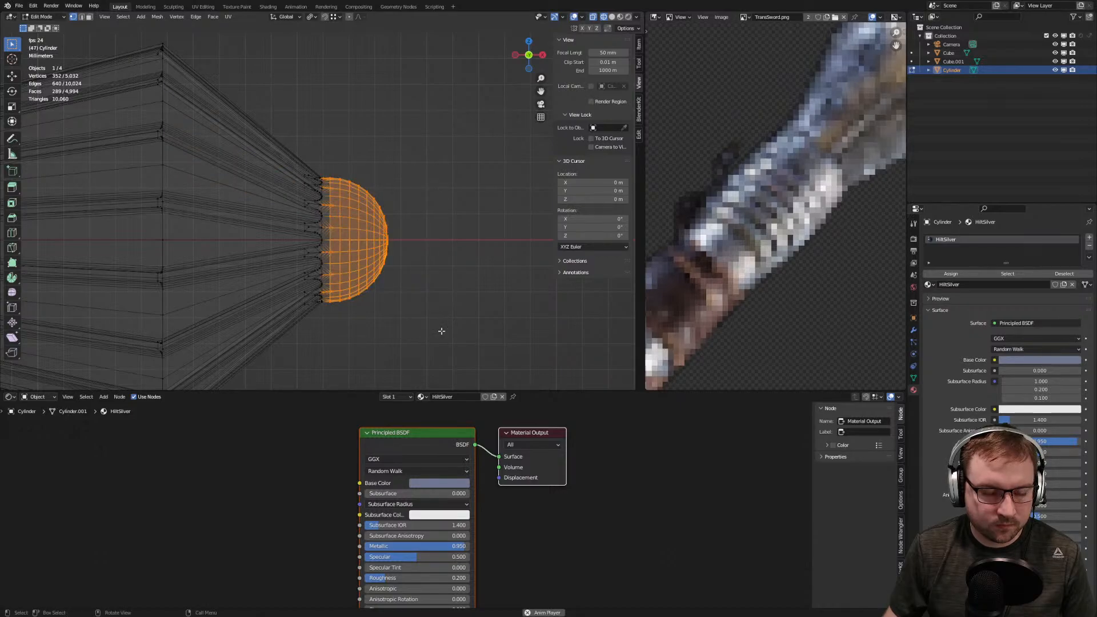
left_click_drag(327, 171, 423, 312)
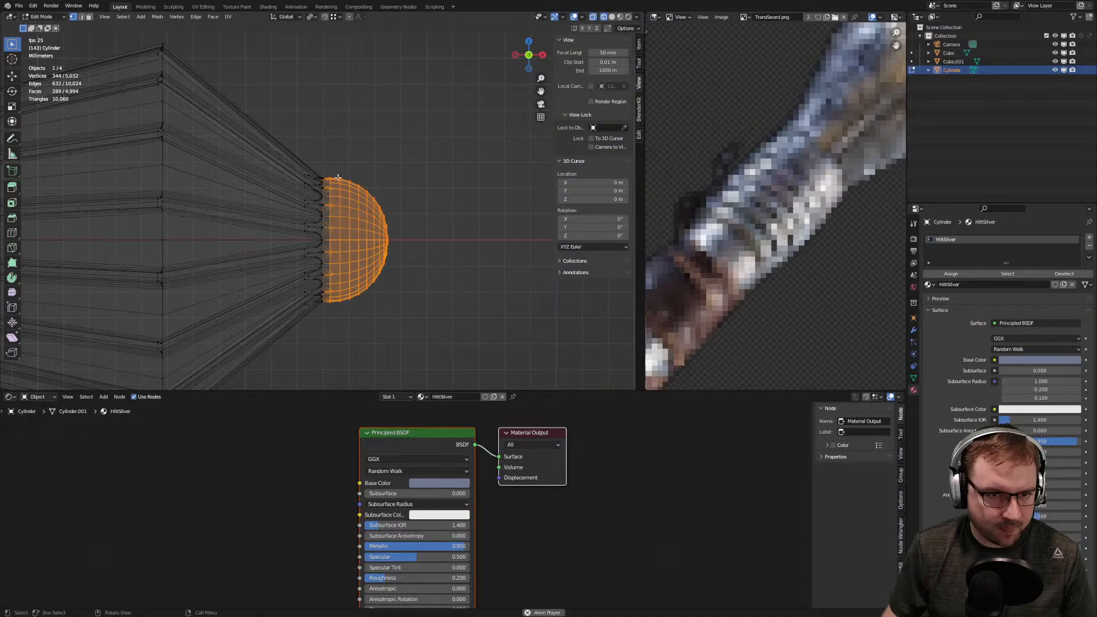
left_click_drag(334, 173, 450, 327)
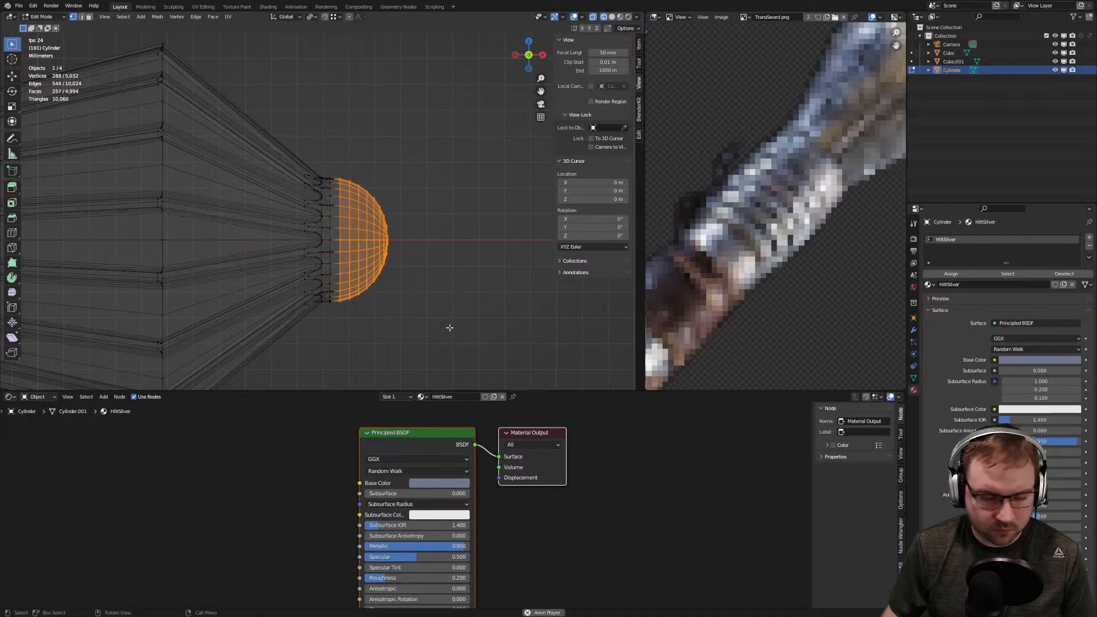
key("x")
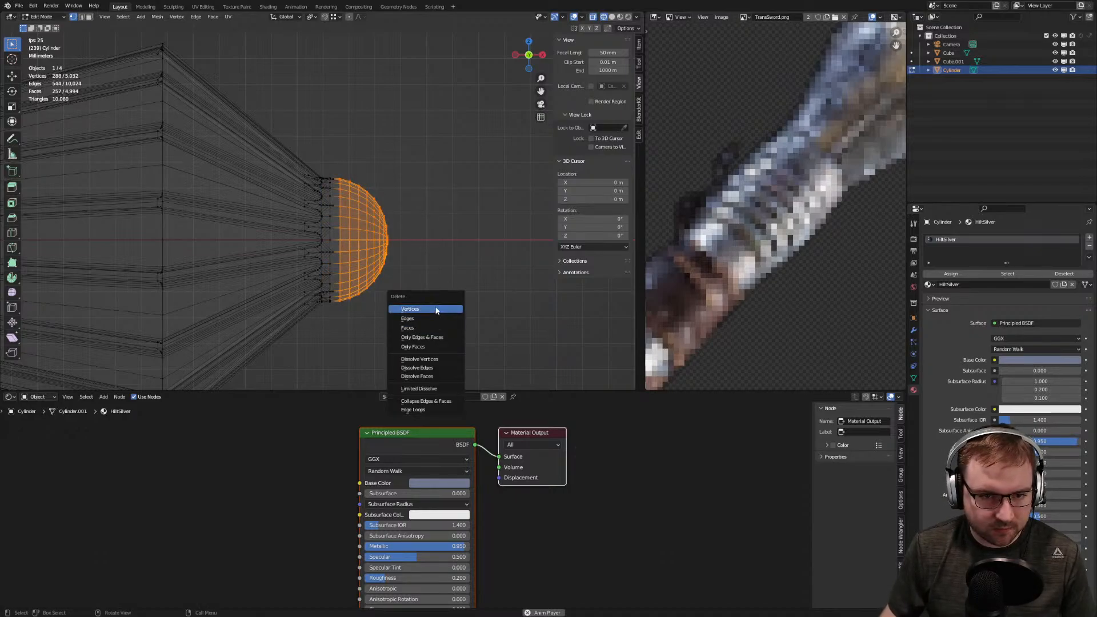
left_click(443, 309)
key("Tab")
key("Tab")
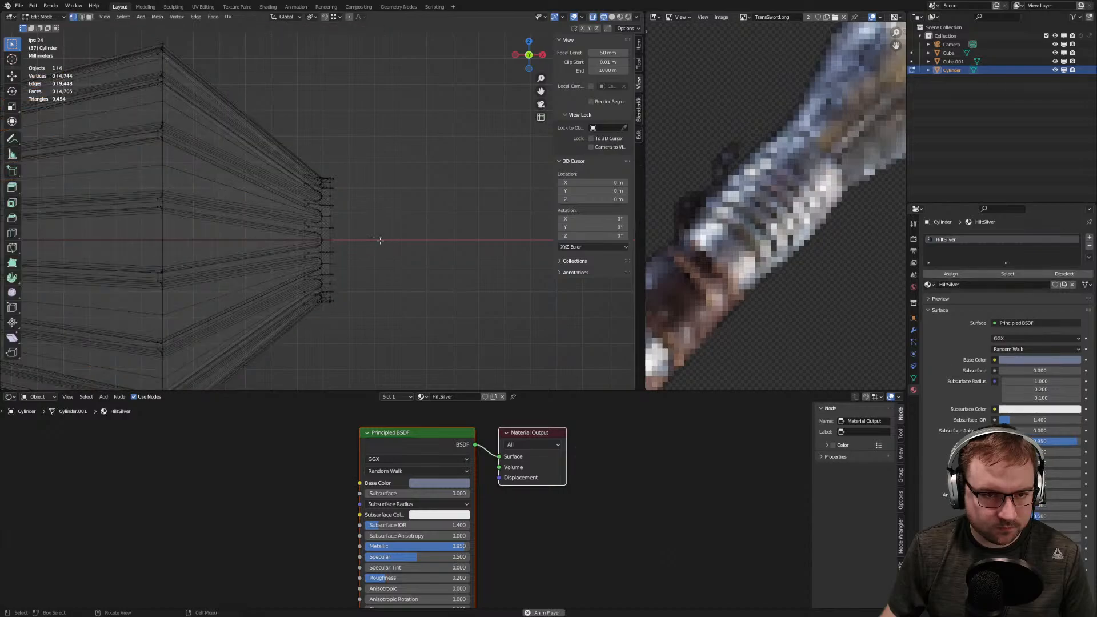
Place the 3D cursor at the centre of the pommel's open end and add a UV sphere there
key("shift+a")
key("Escape")
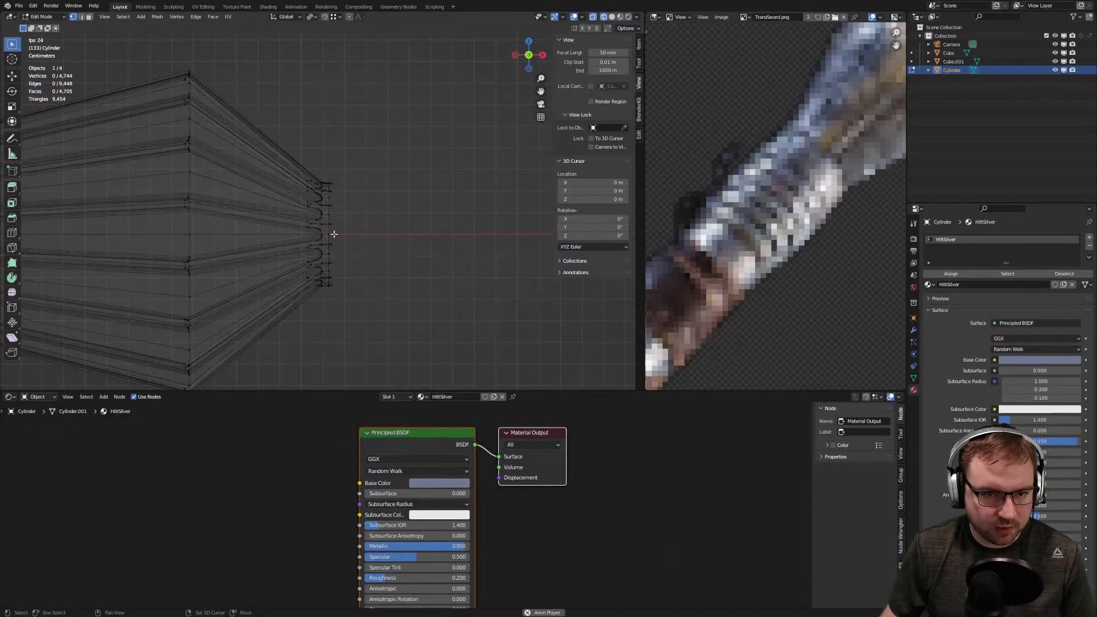
key("shift+a")
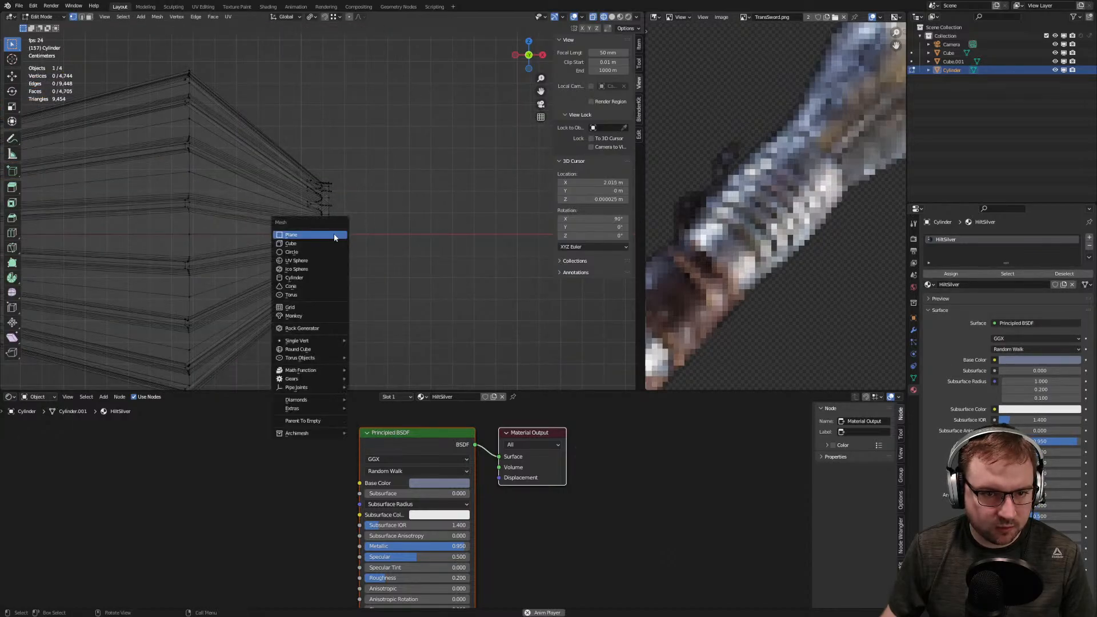
left_click(317, 262)
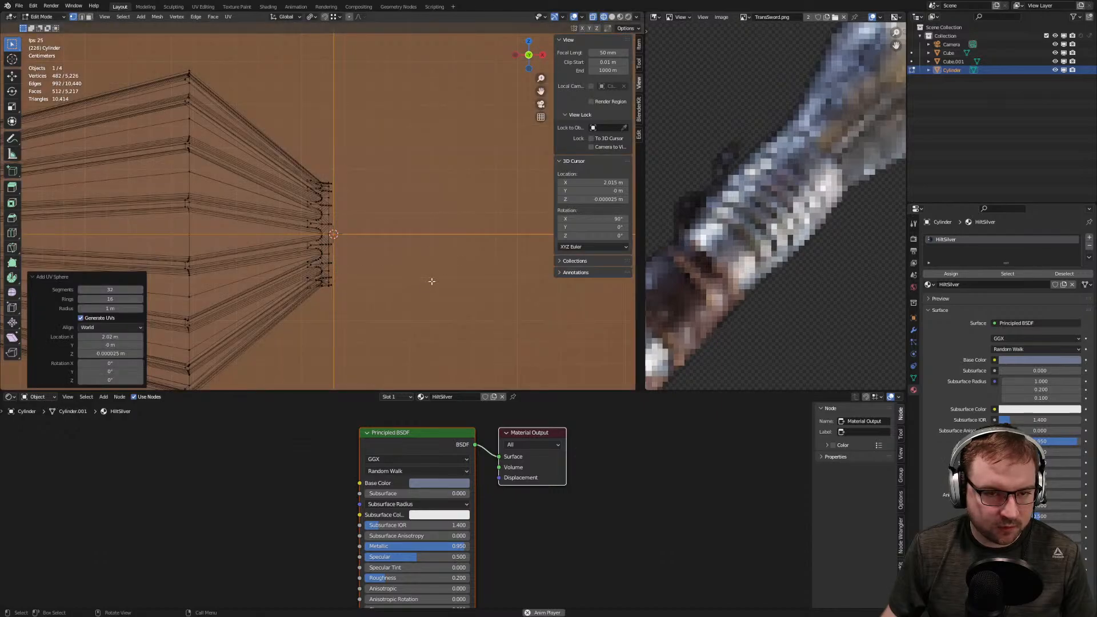
Scale the new sphere by 0.052 and again by 0.516 to cover the pommel's open end, and check it against the whole sword
scroll(438, 277, "down", 8)
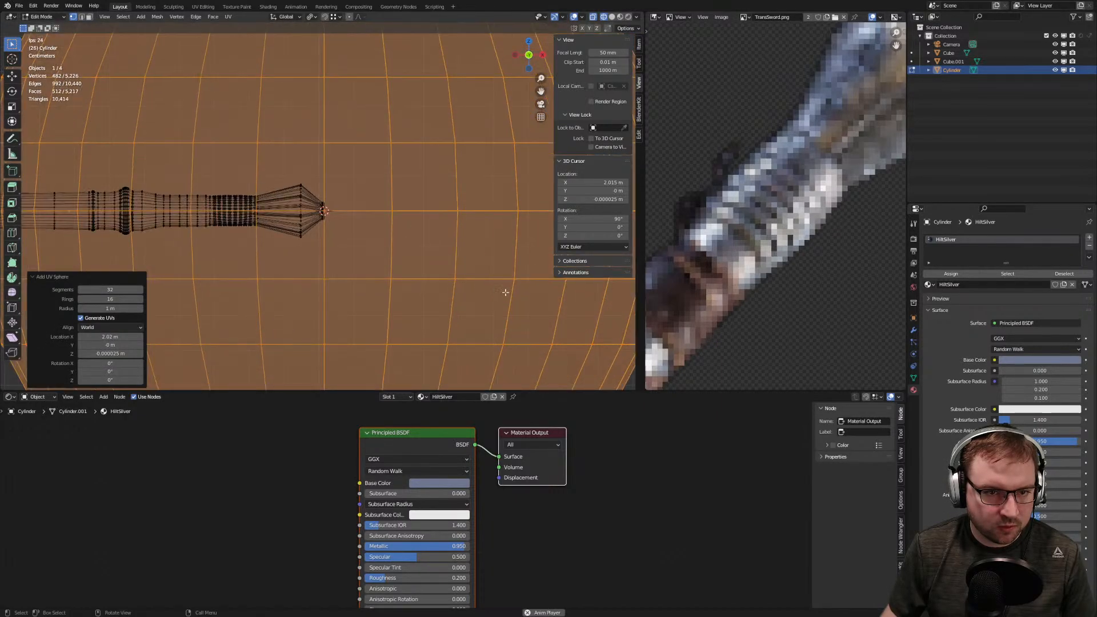
key("s")
left_click(329, 220)
scroll(359, 244, "up", 7)
key("s")
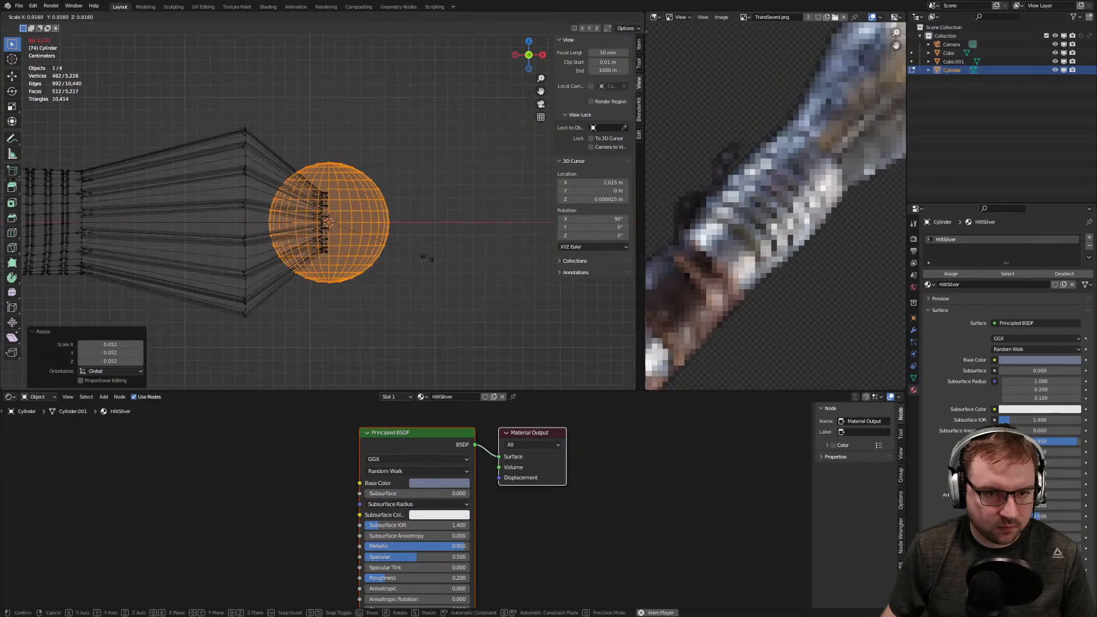
left_click(388, 244)
scroll(391, 250, "up", 6)
middle_click_drag(392, 254, 302, 250, "shift")
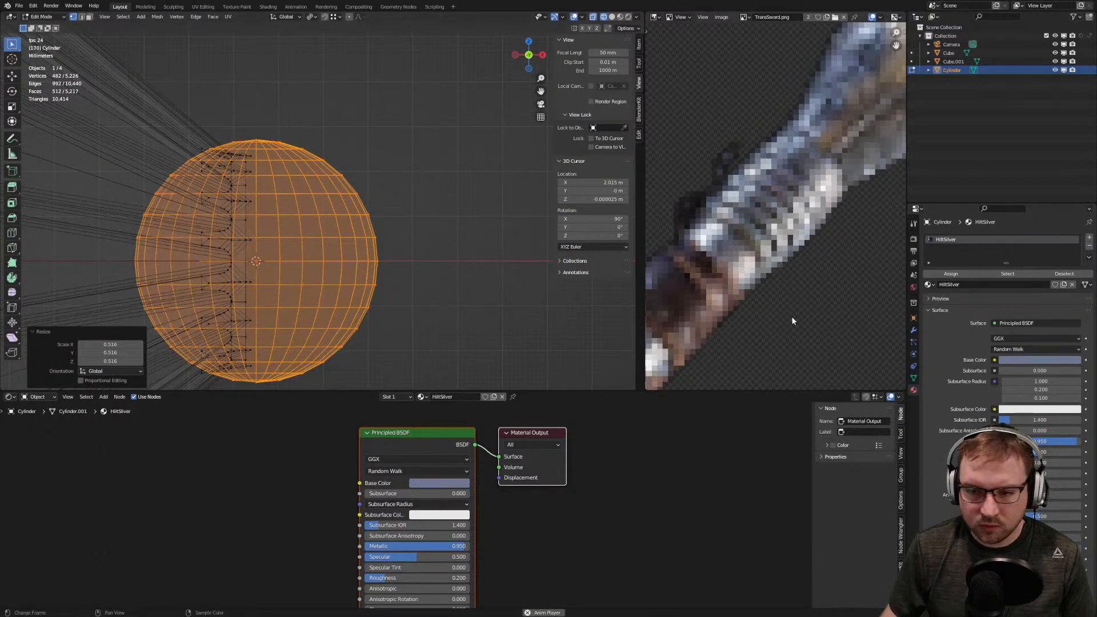
scroll(497, 269, "down", 12)
scroll(468, 258, "down", 6)
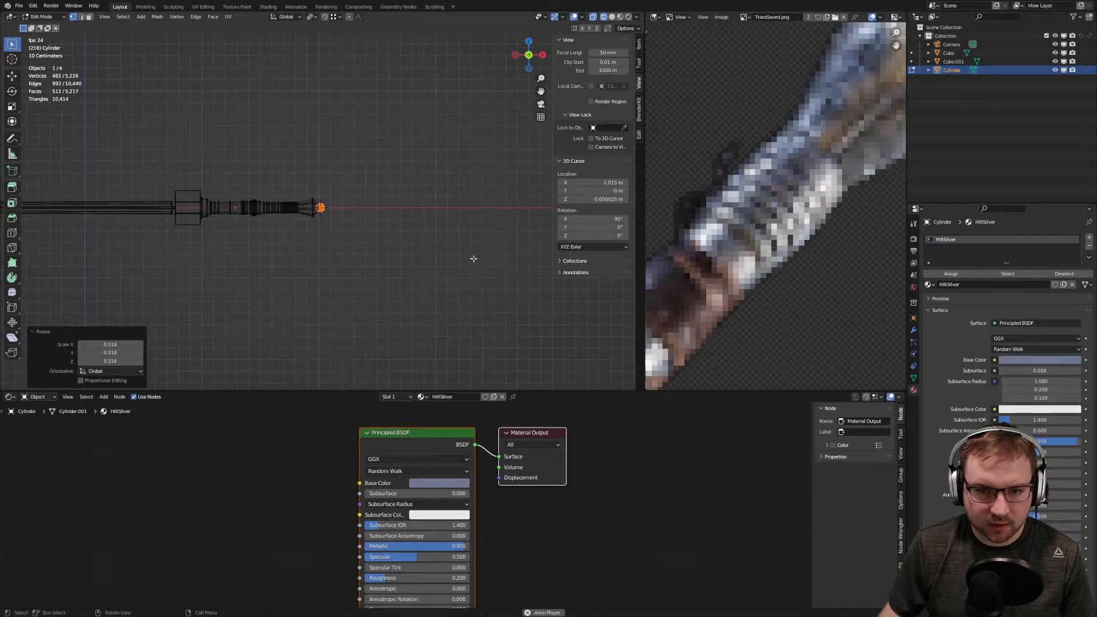
scroll(478, 260, "up", 8)
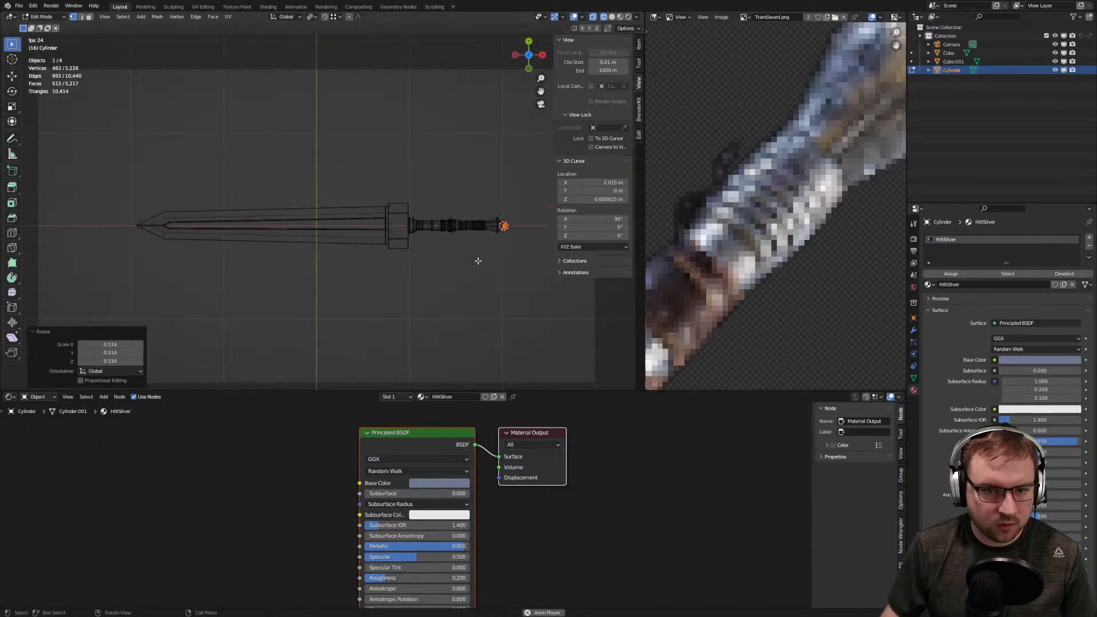
Select the camera from the sword view and raise its background image's opacity, showing the image behind the model
scroll(534, 275, "down", 3)
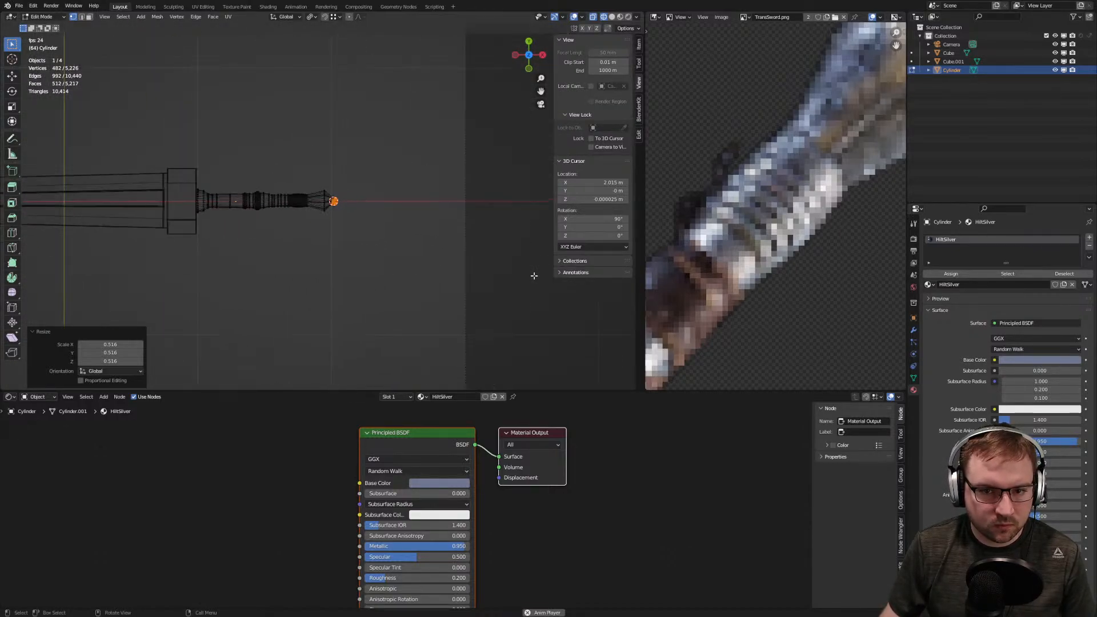
key("Tab")
left_click(466, 281)
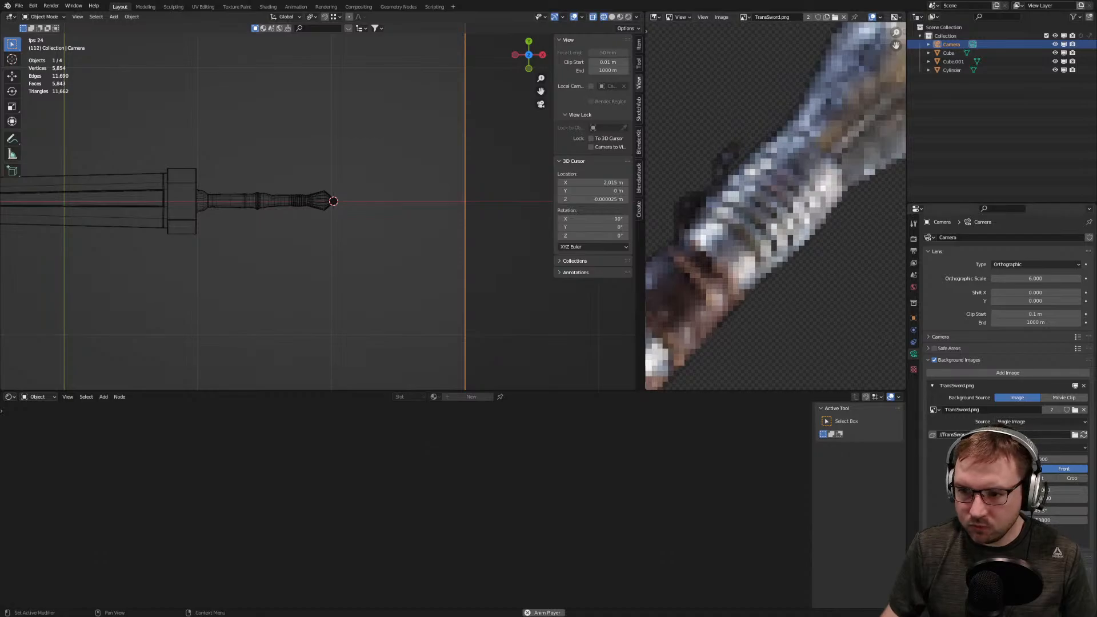
left_click_drag(1004, 459, 1086, 460)
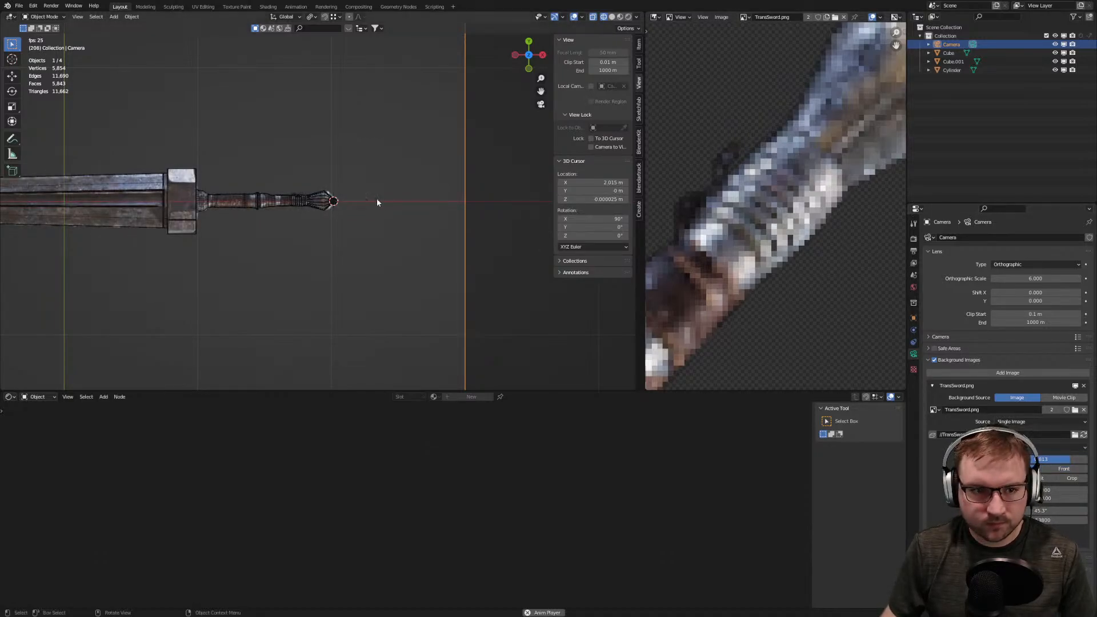
scroll(382, 200, "up", 10)
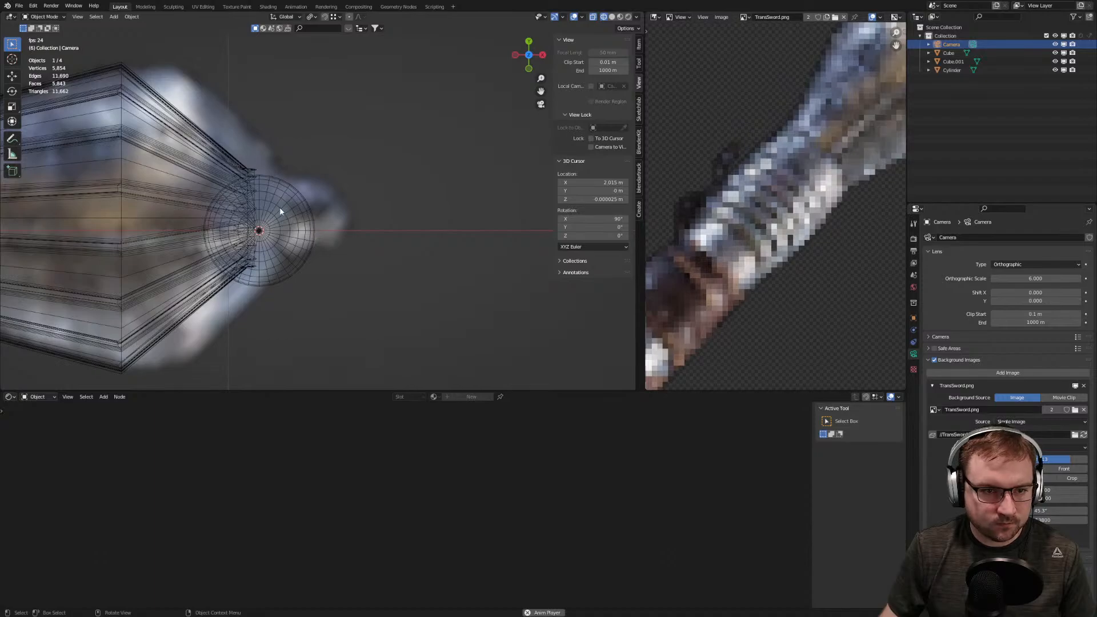
Move the new sphere 0.012718 m along X and 0.005492 m along Y onto the end ball in the reference image
scroll(286, 215, "up", 2)
left_click(290, 222)
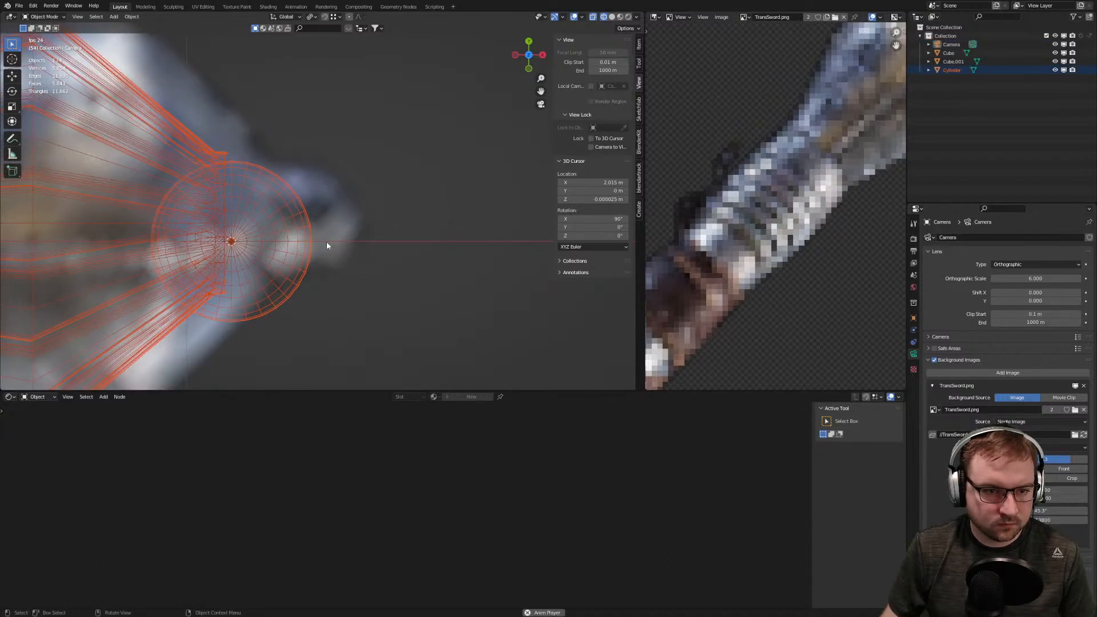
left_click(303, 228)
key("Tab")
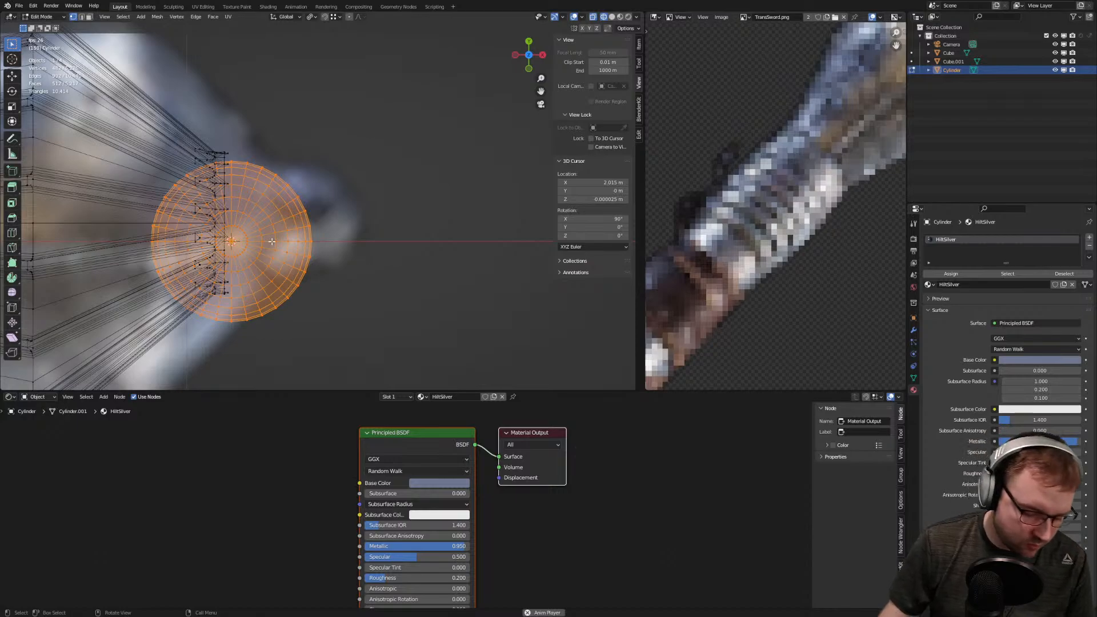
key("g")
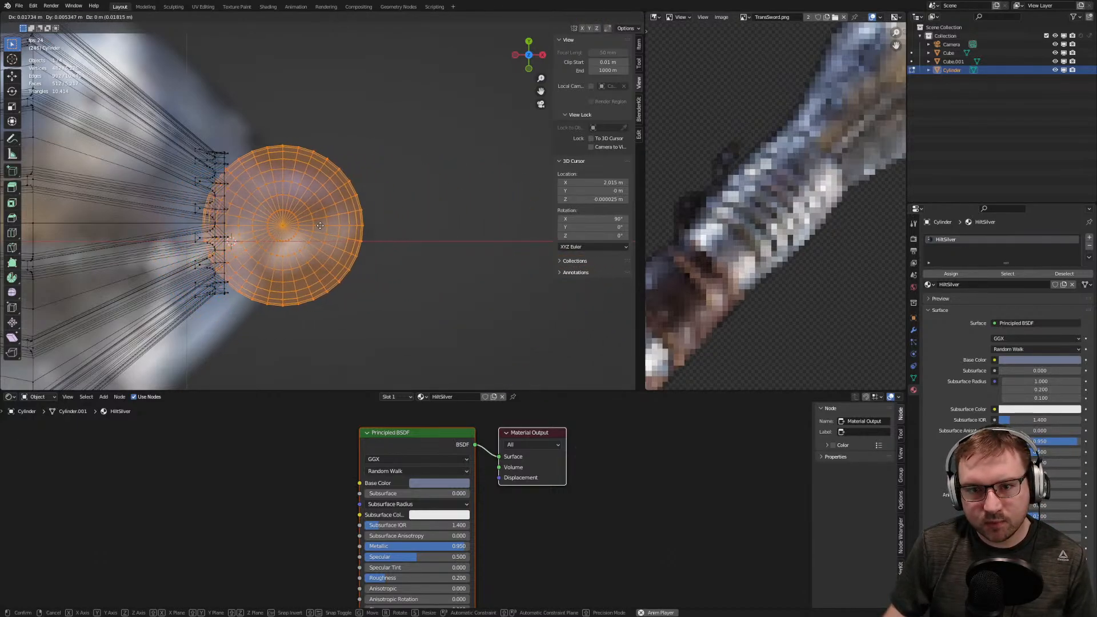
left_click(310, 223)
scroll(725, 206, "down", 4)
scroll(725, 205, "up", 4)
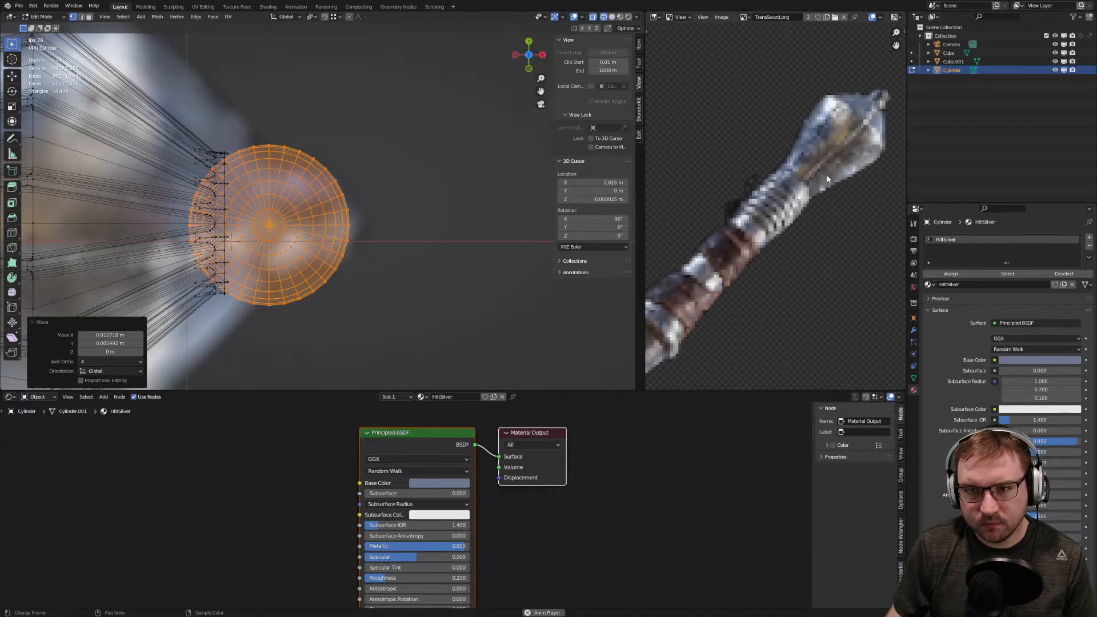
Nudge the sphere -0.003974 m along X and 0.001084 m along Y to fit it to the pommel and reference
scroll(390, 211, "down", 6)
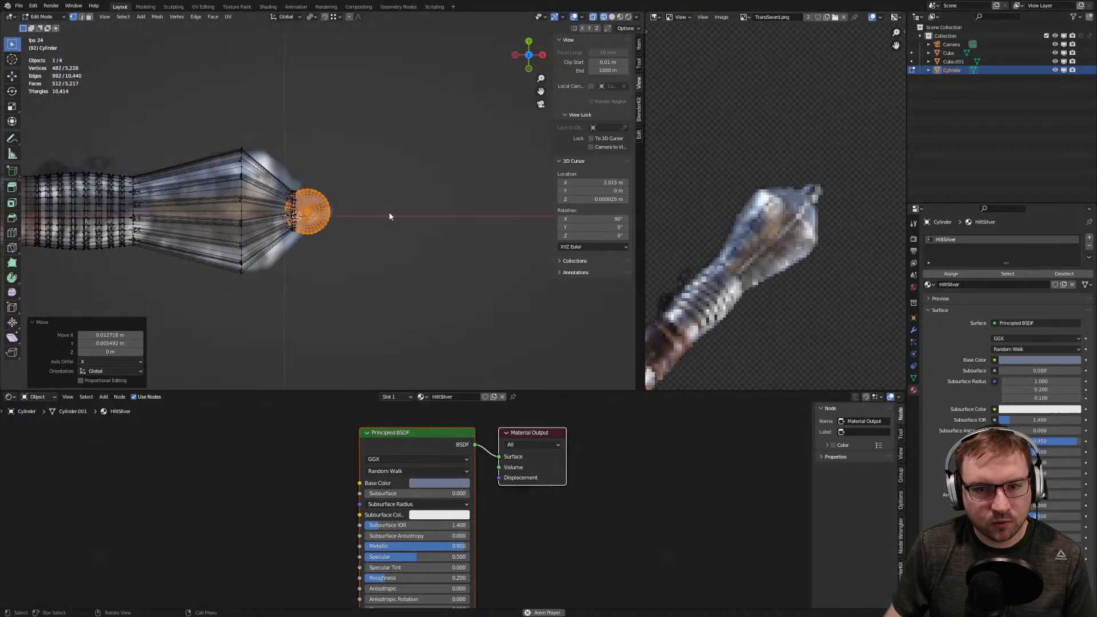
scroll(336, 250, "up", 5)
scroll(336, 249, "up", 2)
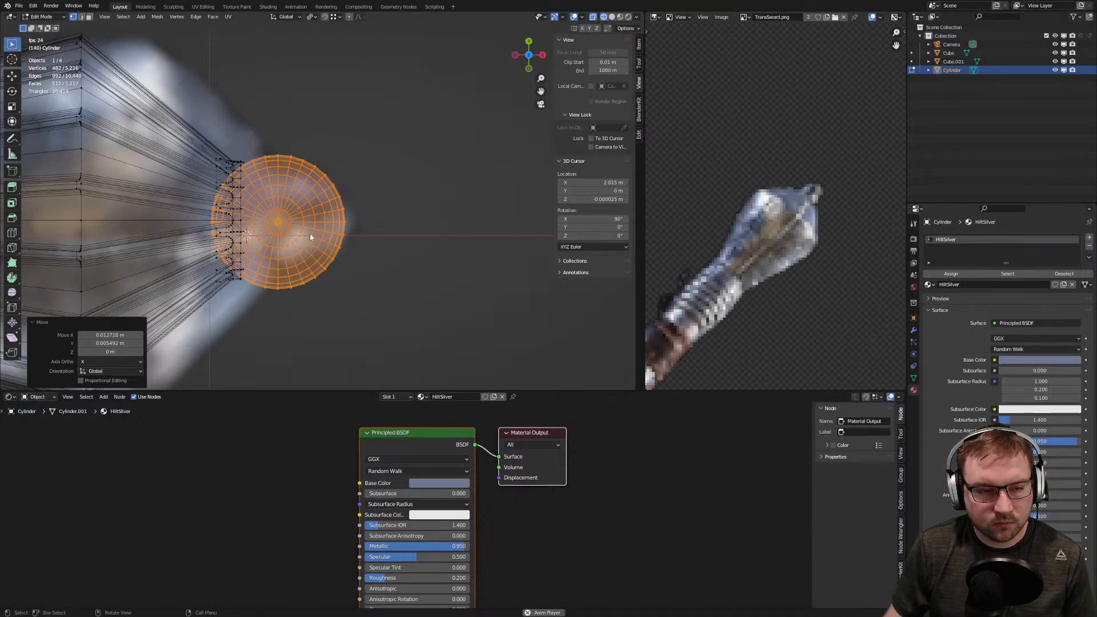
scroll(308, 234, "up", 2)
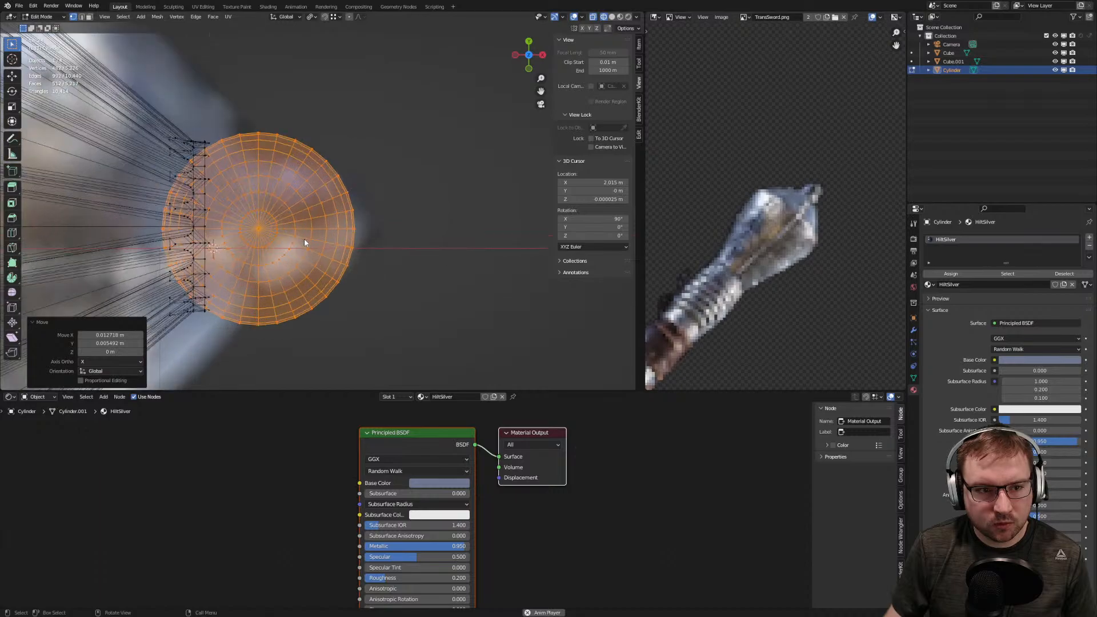
key("g")
key("x")
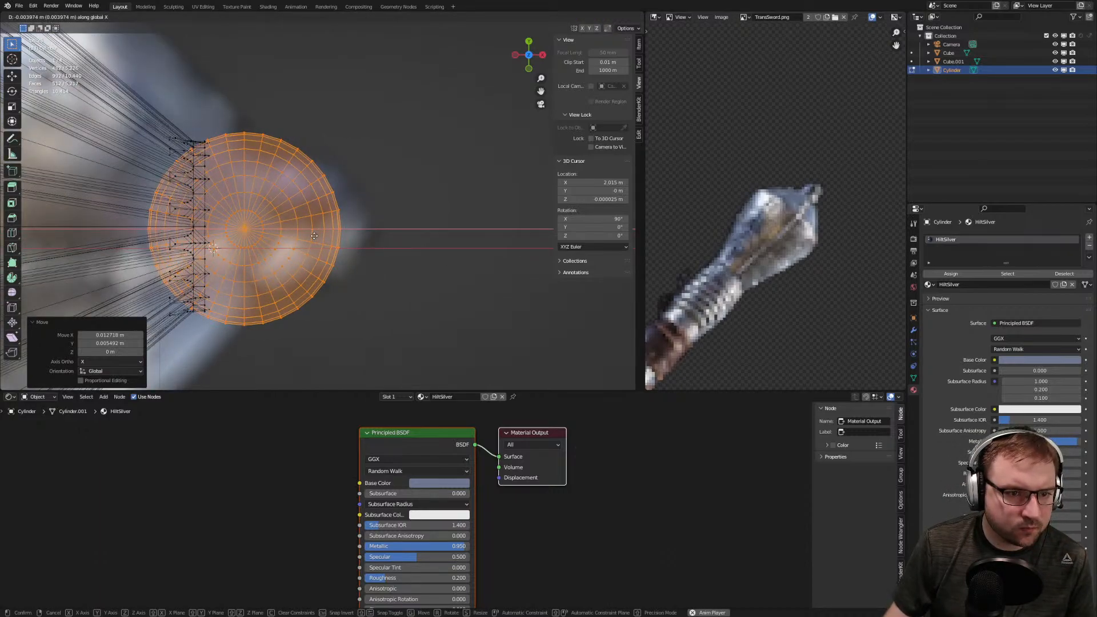
left_click(314, 235)
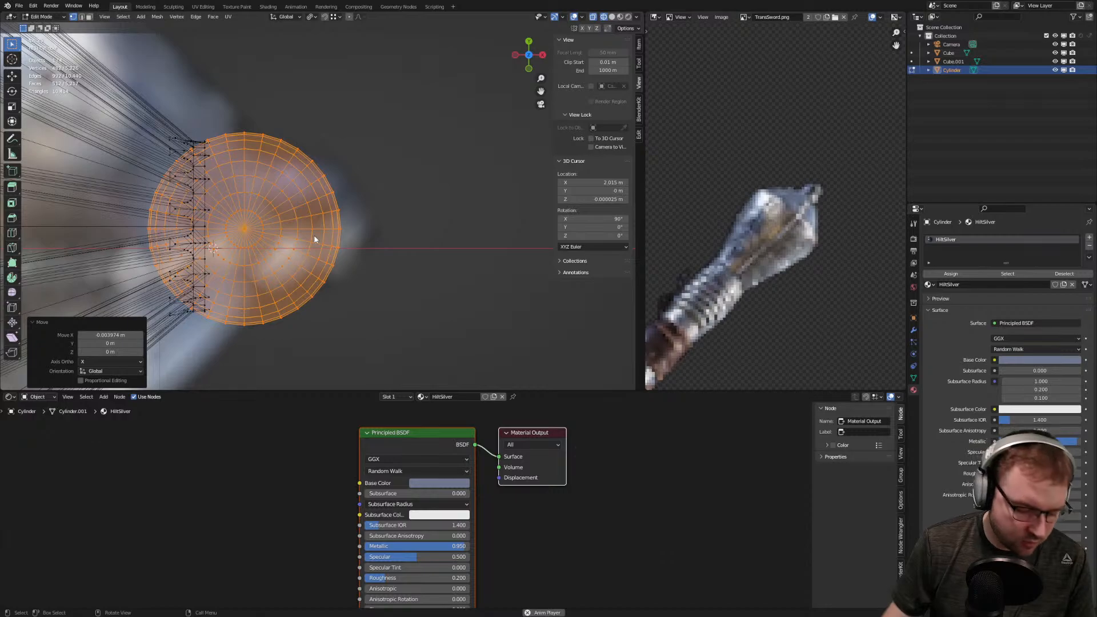
key("g")
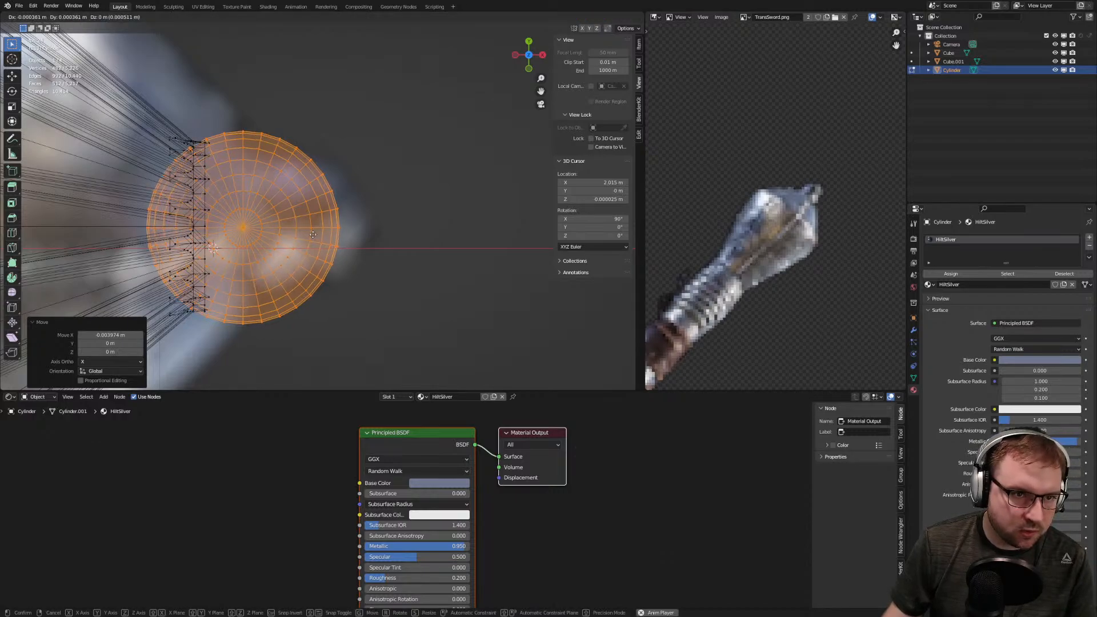
key("y")
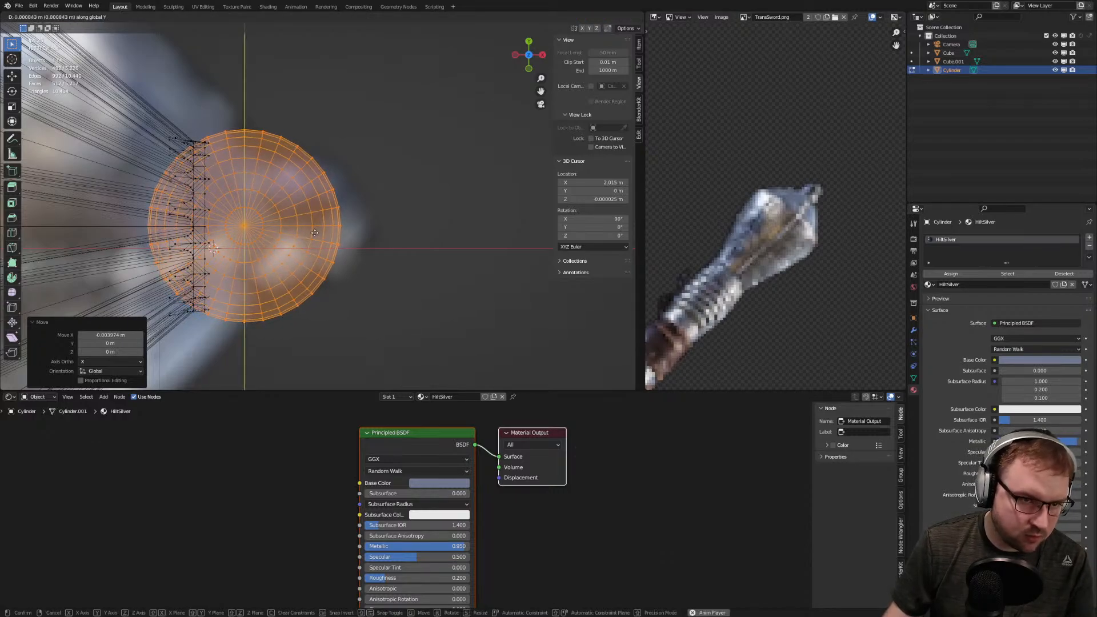
left_click(315, 232)
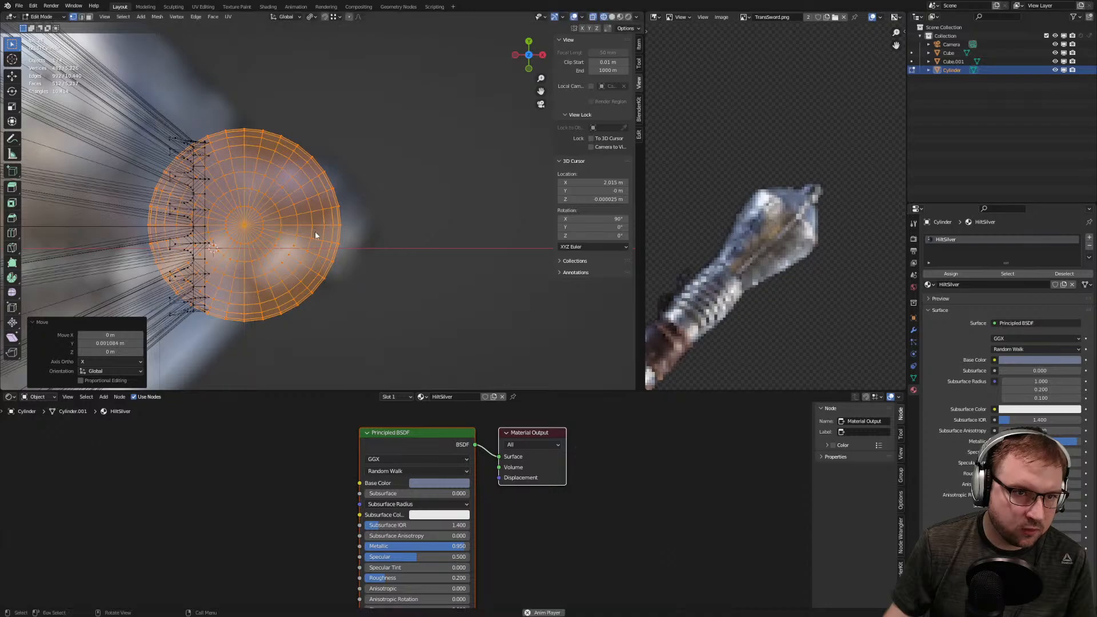
Preview the pommel in rendered shading and separate the sphere from the handle mesh into its own object
key("Tab")
left_click(628, 17)
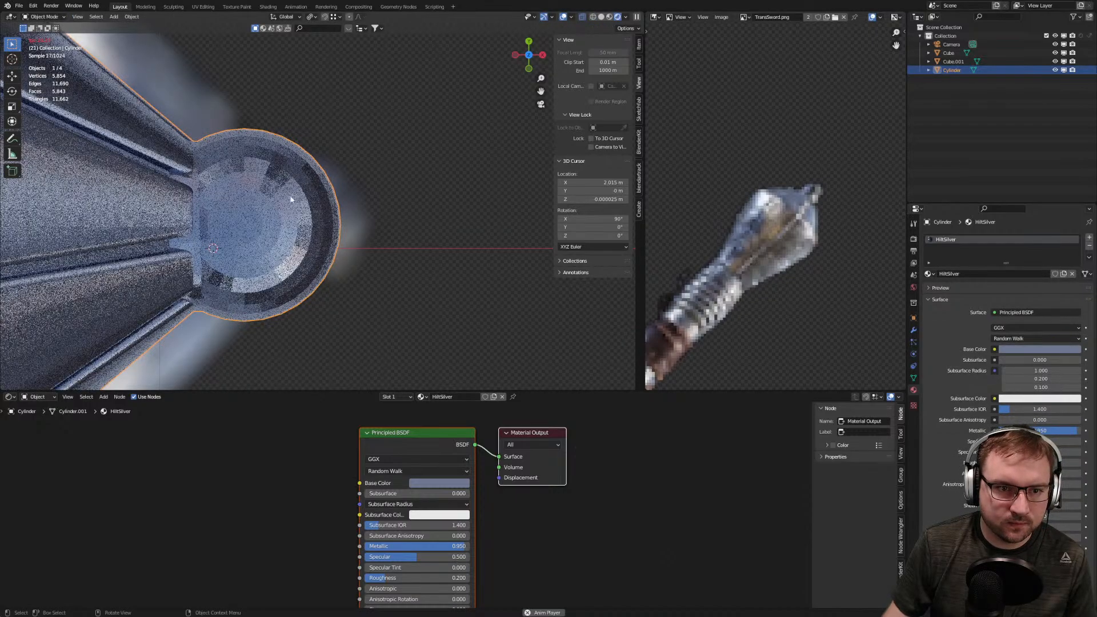
right_click(291, 204)
left_click(290, 203)
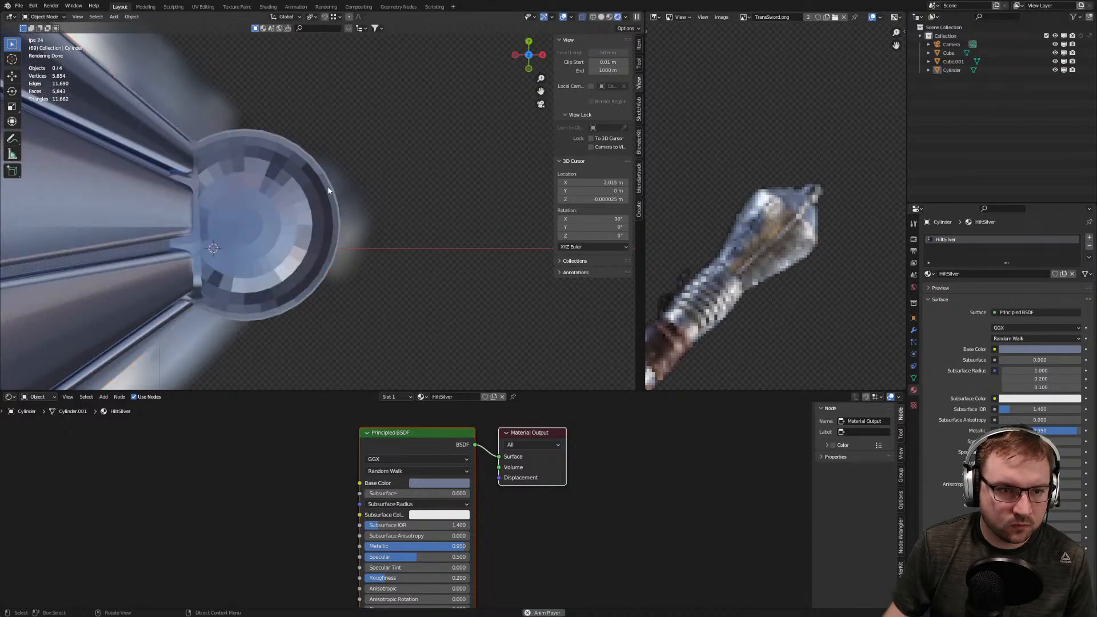
key("Tab")
left_click_drag(296, 187, 341, 223)
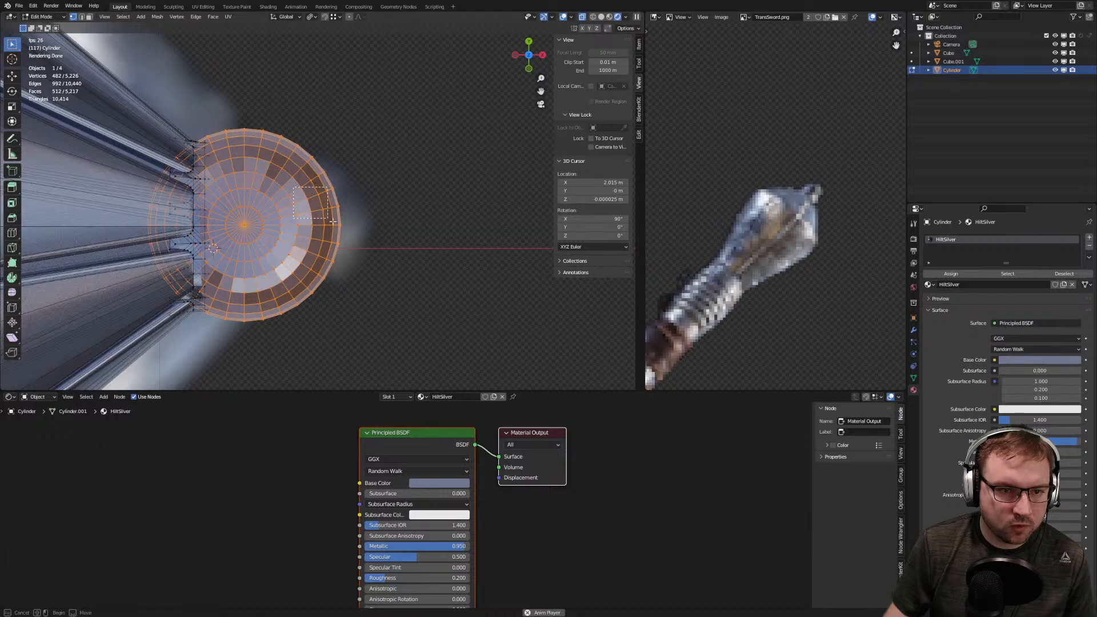
key("ctrl+l")
key("p")
left_click(341, 223)
Return to Object Mode and shade the separated sphere smooth
right_click(320, 229)
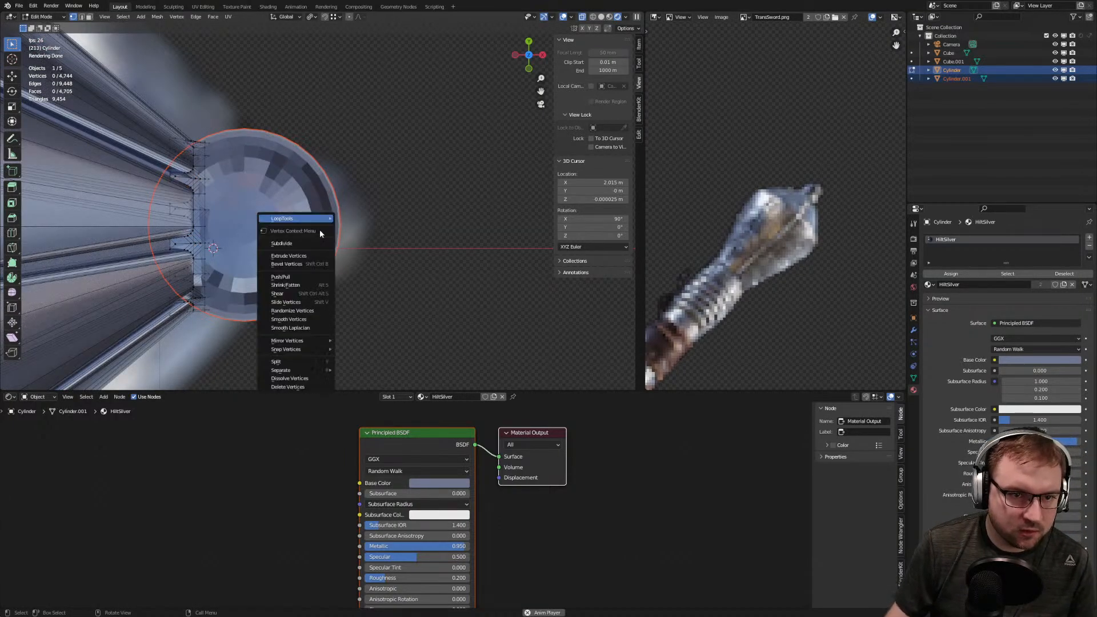
key("Tab")
right_click(313, 221)
left_click(312, 221)
left_click(380, 223)
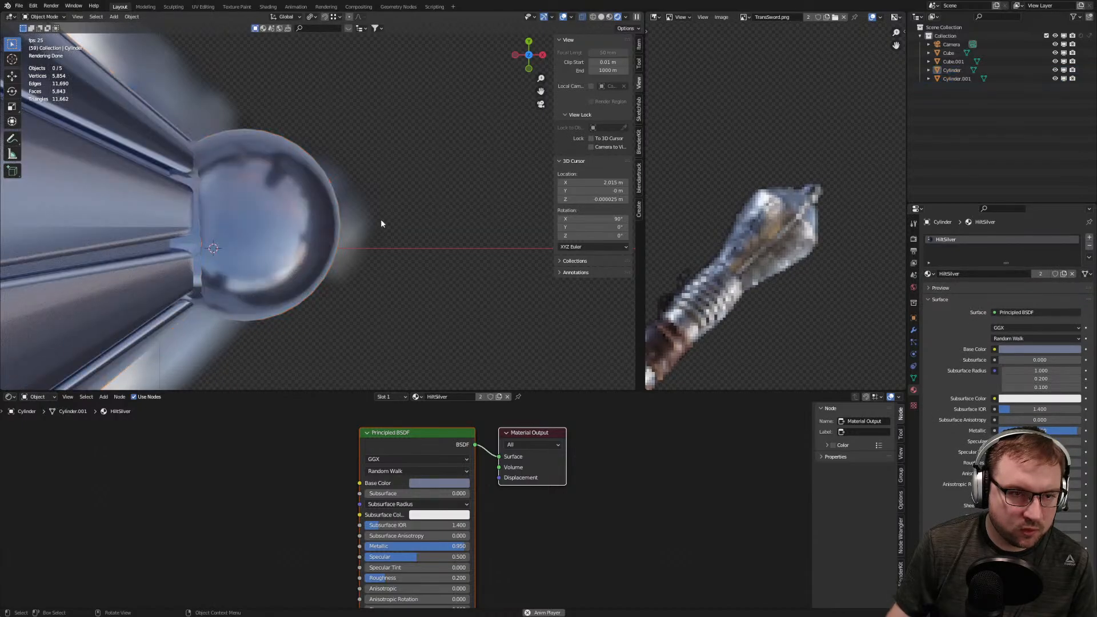
Examine the smooth-shaded ball and its junction with the grooved pommel from several angles and distances
middle_click_drag(396, 232, 372, 94)
key("KP_0")
scroll(420, 215, "up", 3)
middle_click_drag(456, 238, 270, 181, "shift")
scroll(294, 199, "up", 8)
scroll(298, 204, "down", 5)
scroll(372, 204, "up", 6)
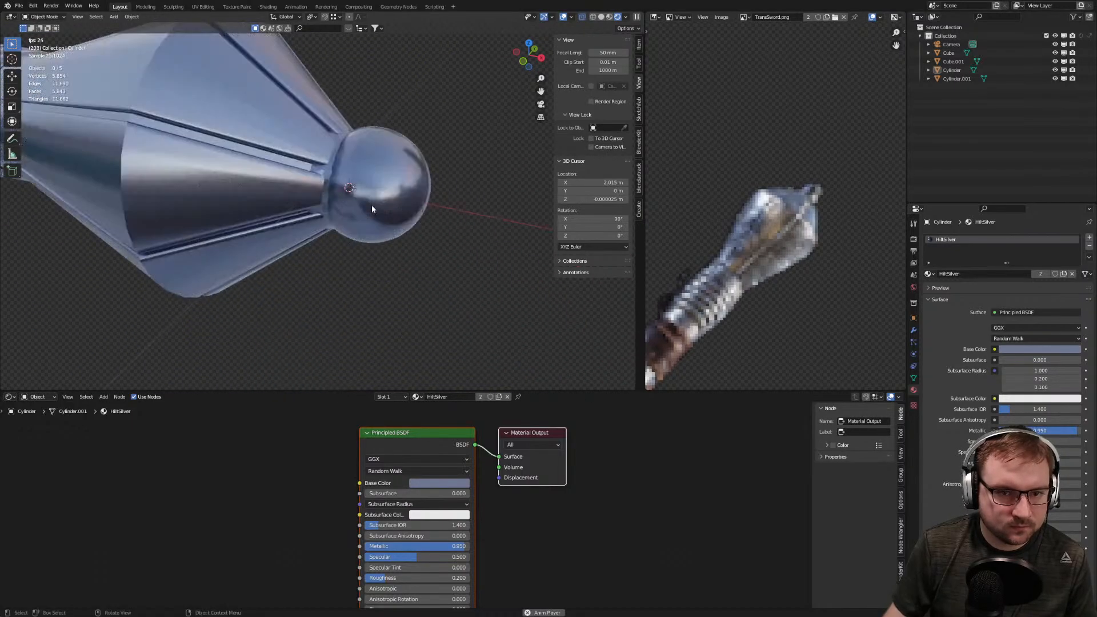
scroll(386, 208, "down", 7)
middle_click_drag(372, 205, 396, 203)
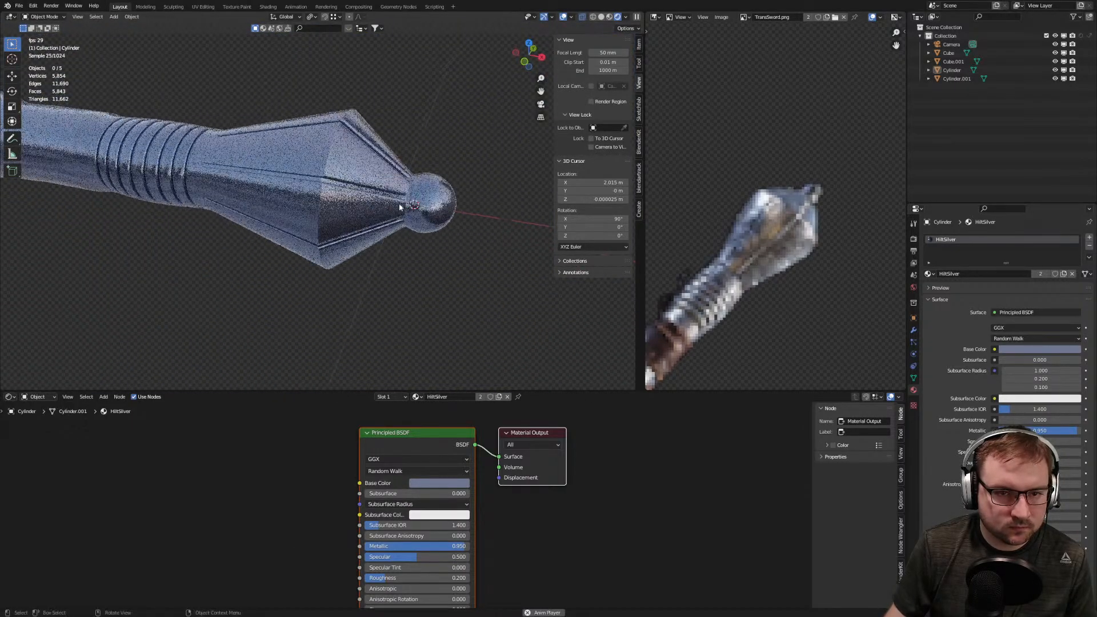
scroll(435, 215, "up", 8)
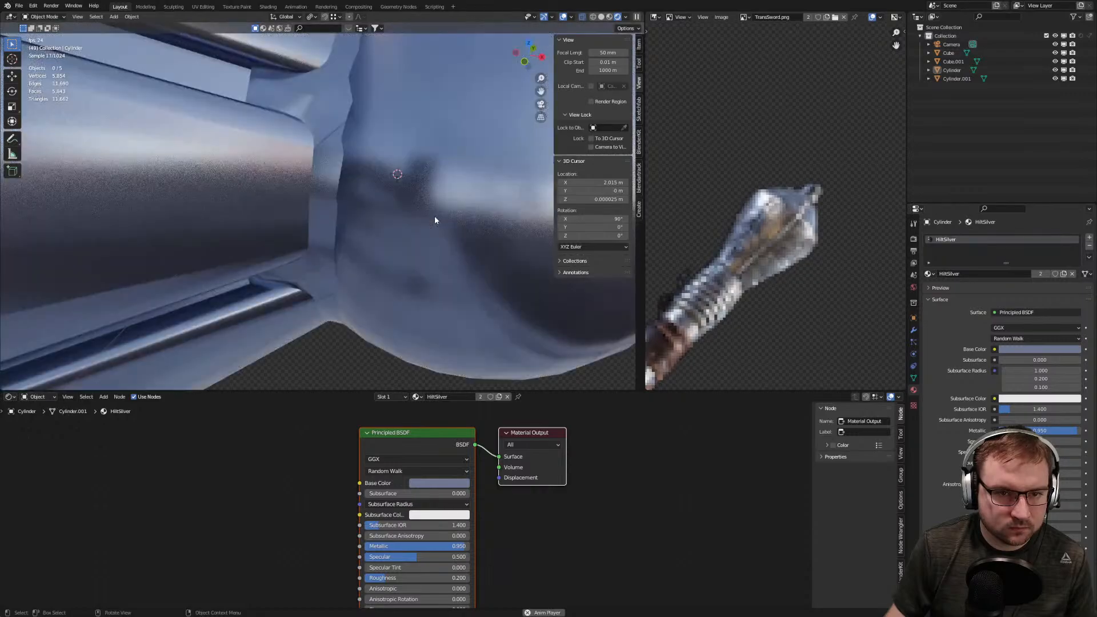
scroll(439, 218, "down", 5)
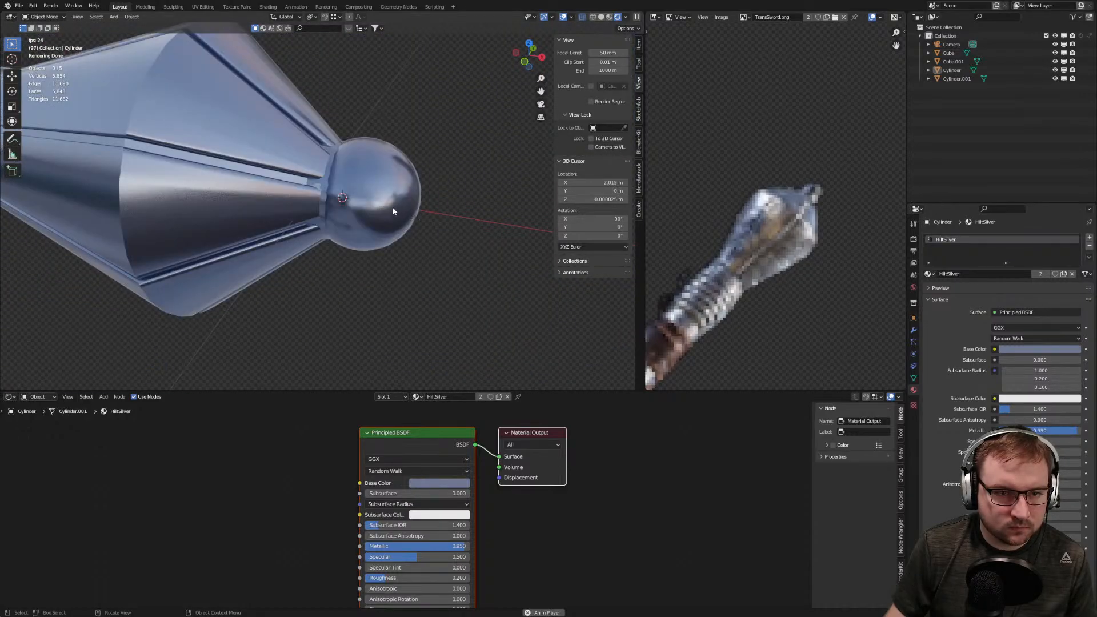
Set the ball's origin to its centre of mass (volume), scale it by 1.019, and inspect the join with the pommel
left_click(392, 208)
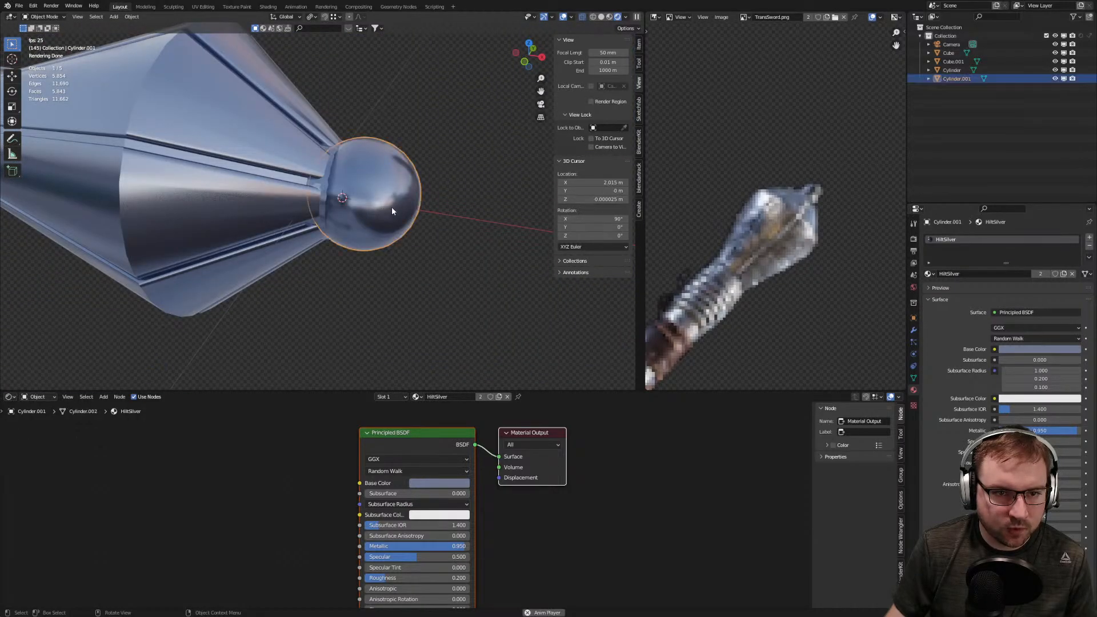
key("s")
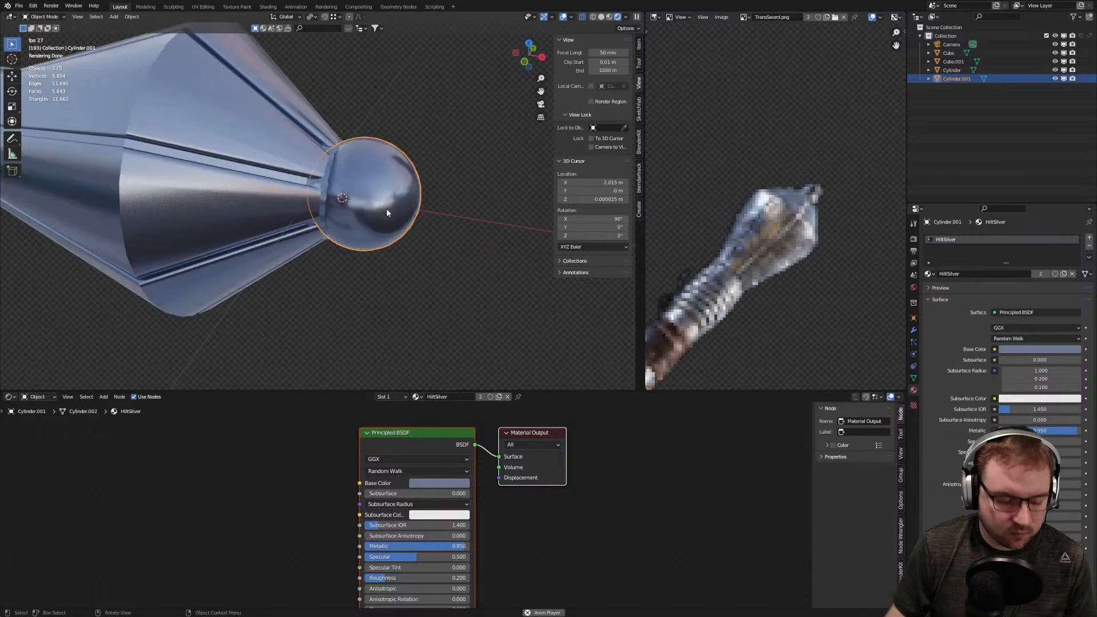
left_click(387, 208)
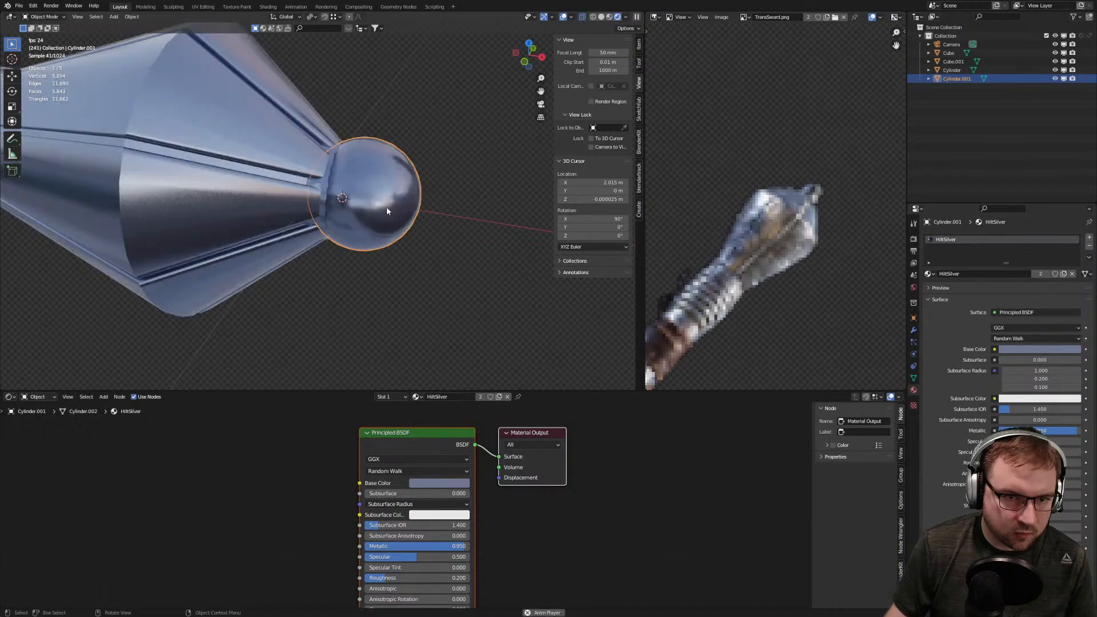
left_click(130, 17)
mouse_move(172, 45)
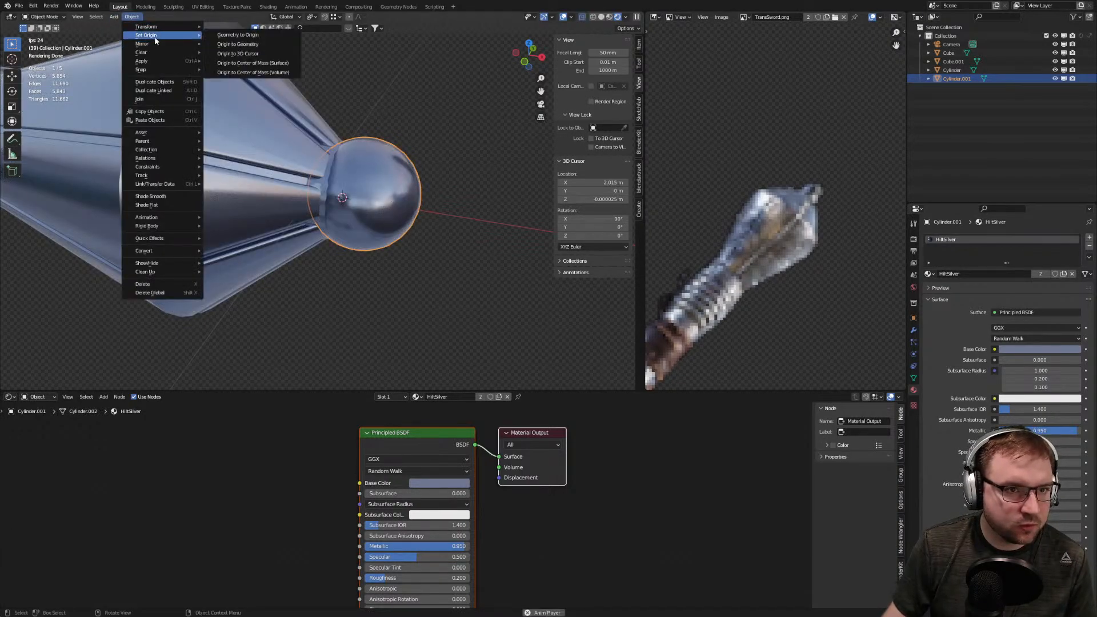
left_click(252, 75)
key("s")
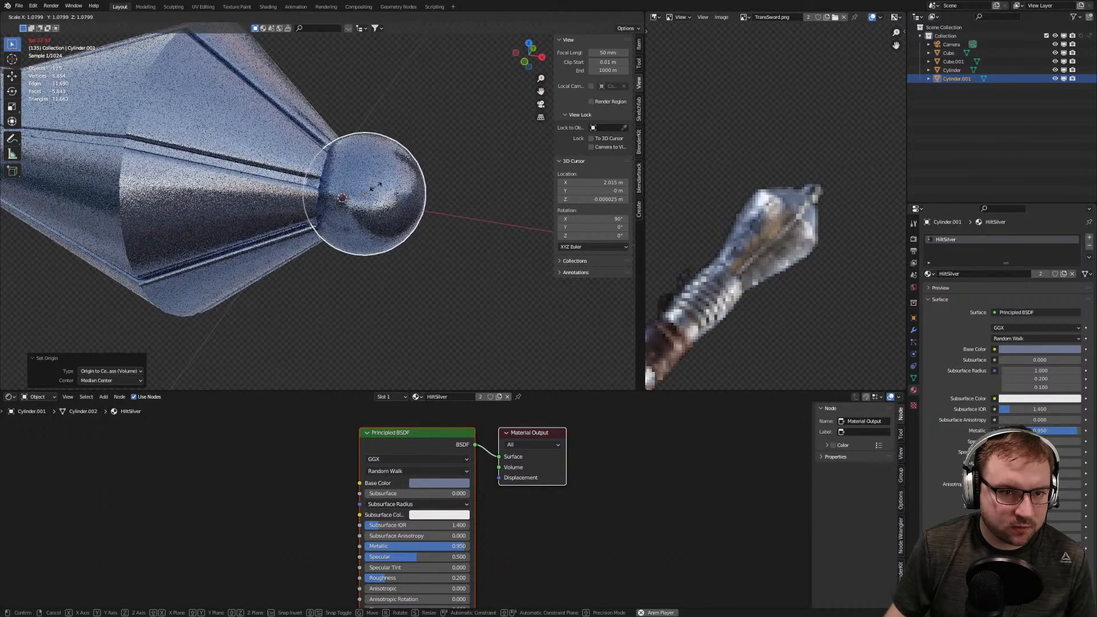
left_click(375, 187)
middle_click_drag(375, 187, 348, 208)
scroll(280, 209, "up", 5)
mouse_move(279, 206)
middle_mouse_down("shift")
mouse_move(355, 221)
mouse_move(296, 215)
middle_mouse_up("shift")
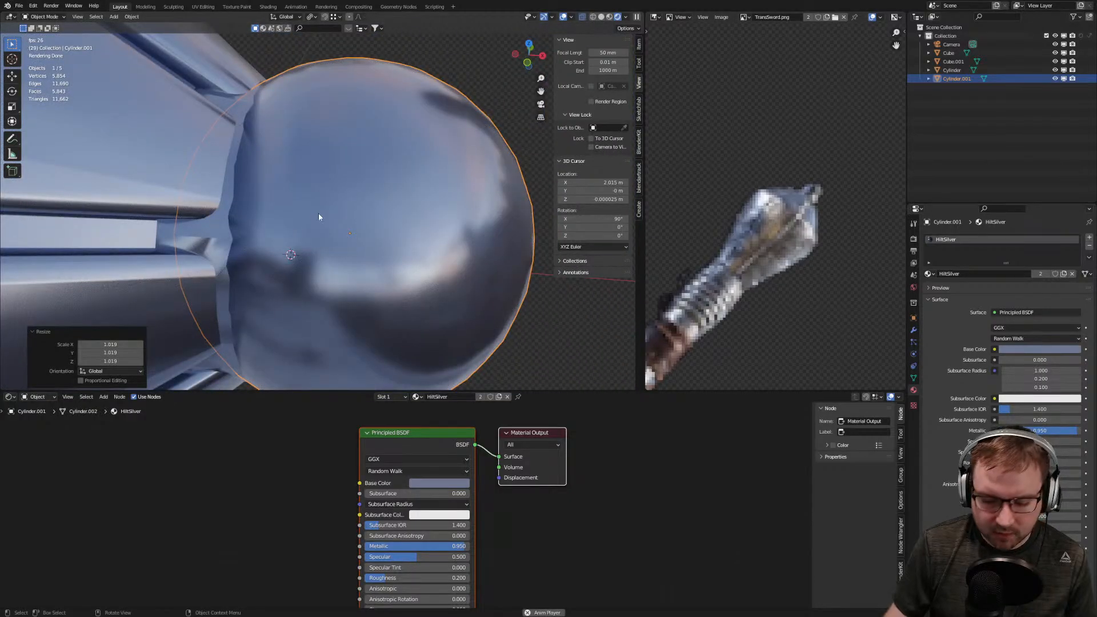
Undo the sphere replacement back to the pommel's original end ball, keeping that ball's vertices selected in Edit Mode
key("ctrl+z")
key("ctrl+z")
key("ctrl+z")
key("ctrl+z")
key("ctrl+z")
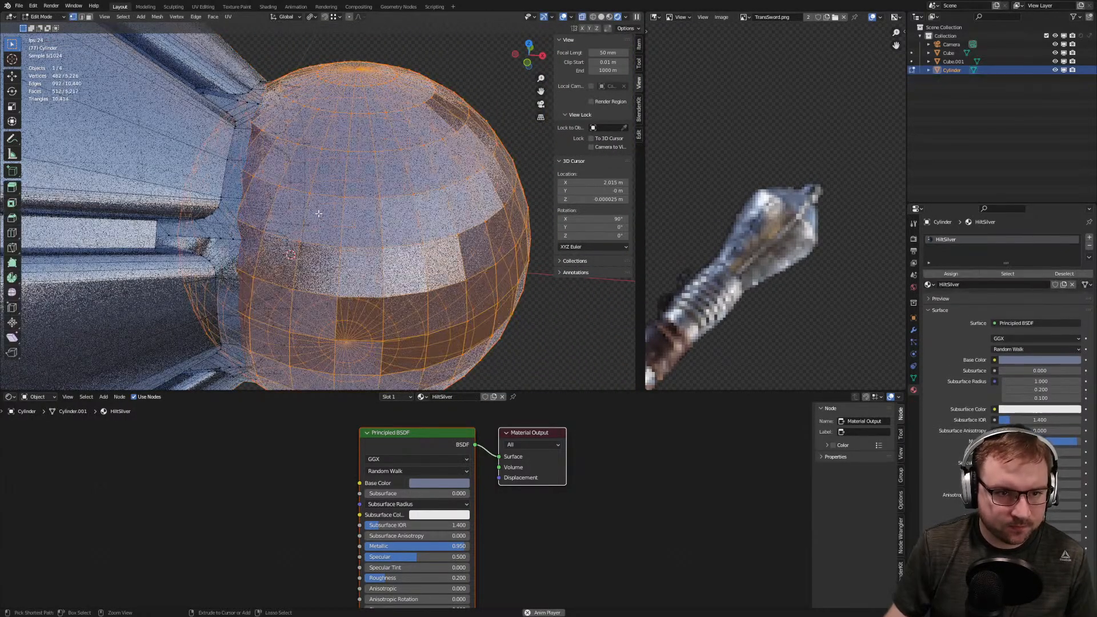
key("ctrl+z")
key("ctrl+z")
key("ctrl+z")
key("ctrl+z")
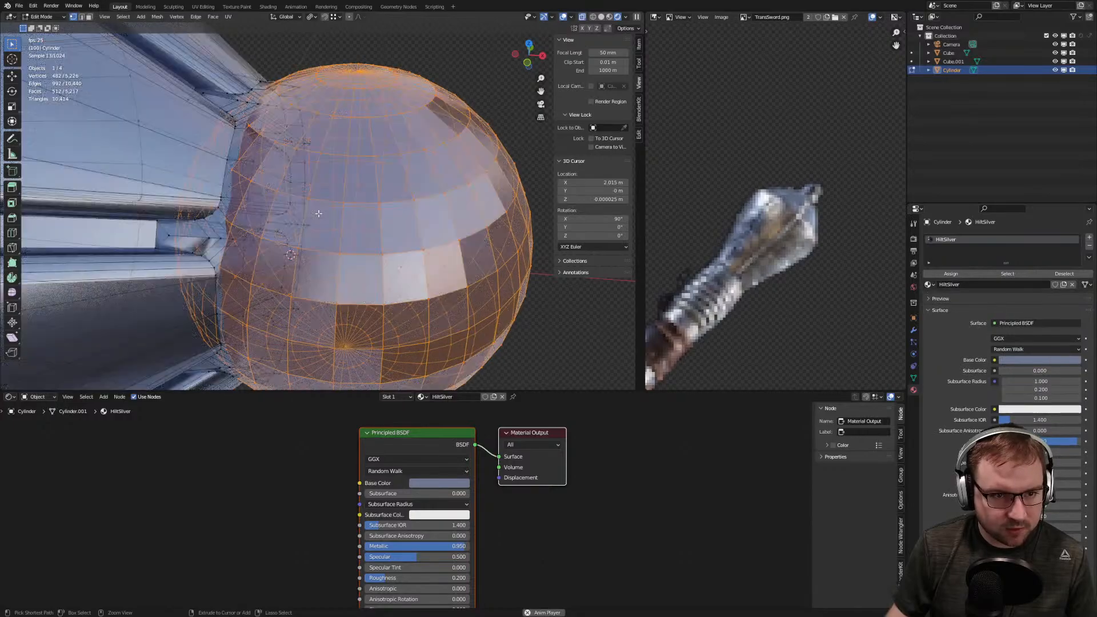
key("ctrl+z")
key("ctrl+z")
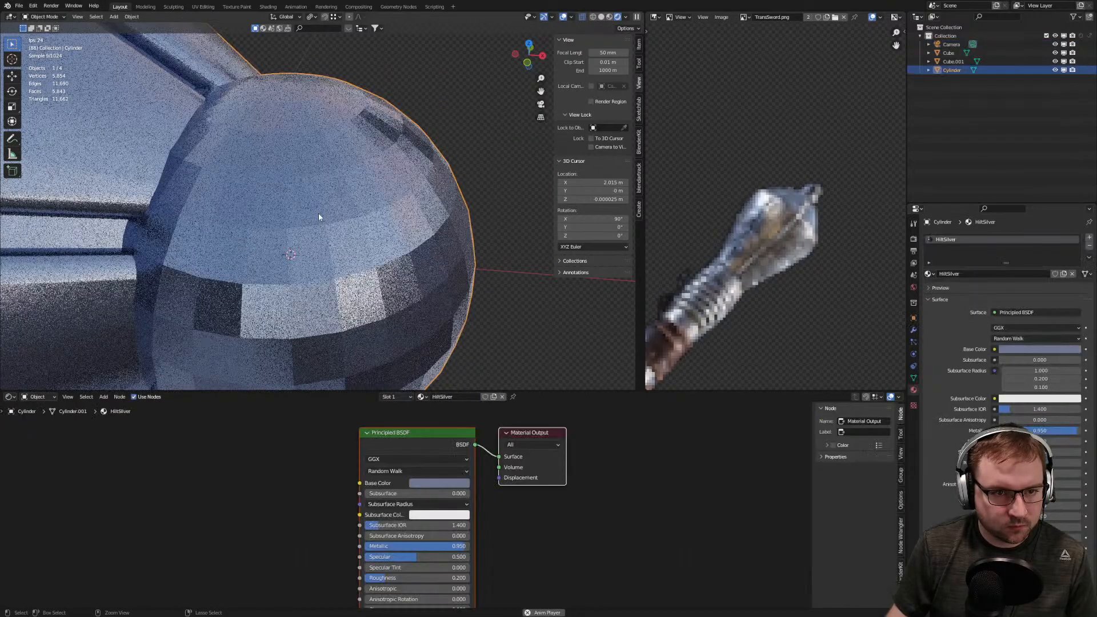
key("ctrl+z")
key("ctrl+z")
key("ctrl+z")
key("ctrl+shift+z")
key("ctrl+shift+z")
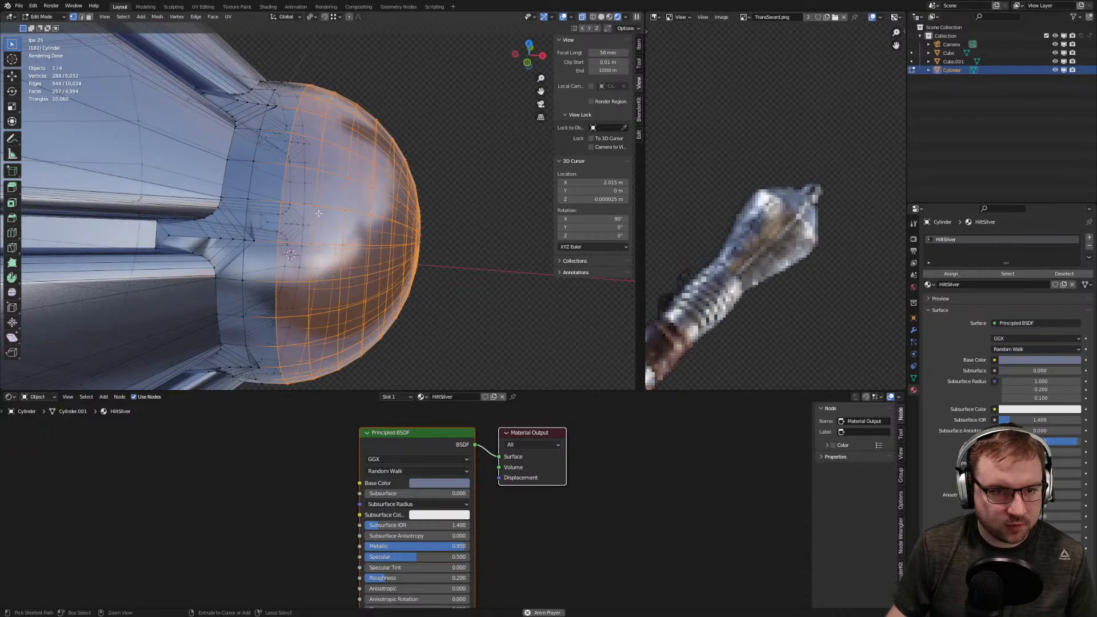
scroll(393, 212, "down", 5)
scroll(394, 212, "up", 2)
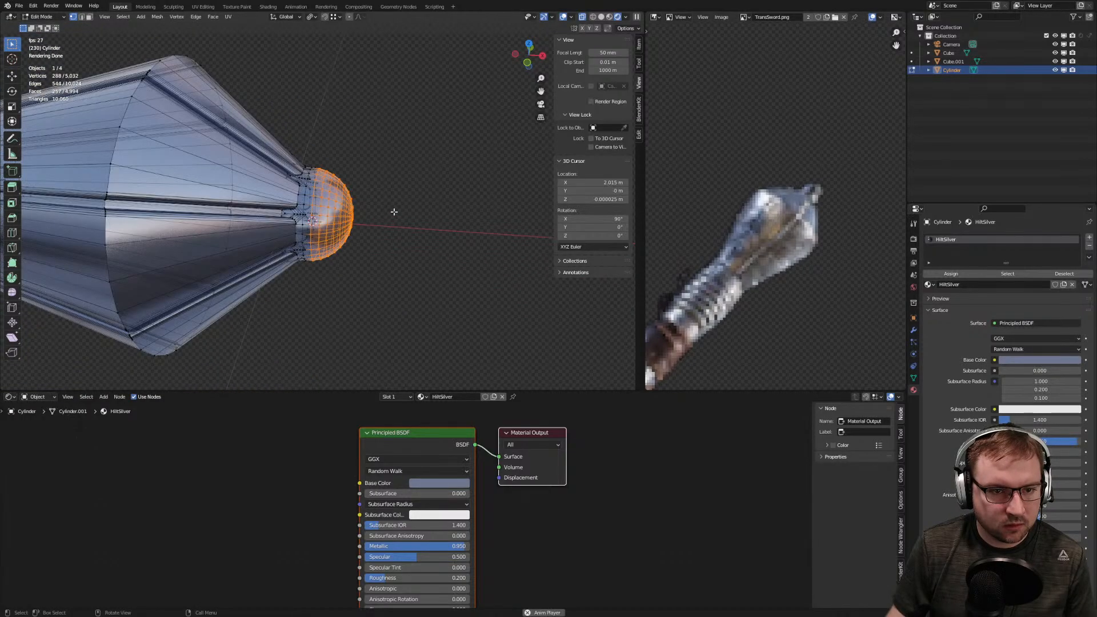
Return the hilt from Edit Mode to Object Mode and bring the sword's guard into view
key("Tab")
scroll(395, 211, "up", 2)
scroll(387, 210, "down", 6)
middle_click_drag(371, 221, 485, 228)
scroll(343, 222, "down", 4)
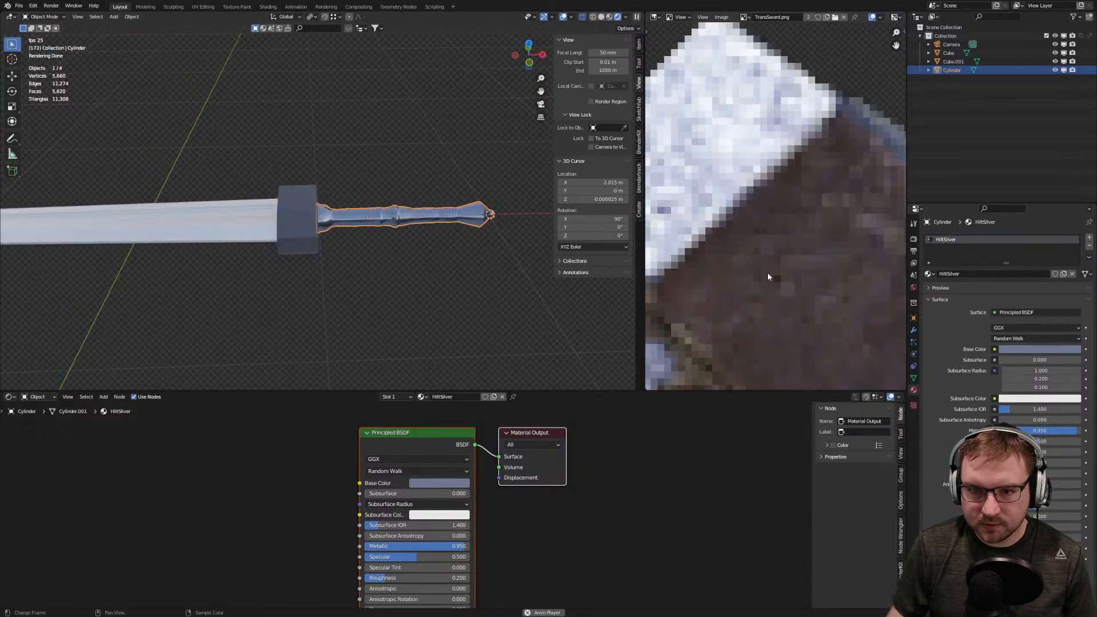
Select the guard block and set its Stone material's Base Color to the dark brown sampled from the guard in the reference image
scroll(309, 224, "up", 1)
left_click(305, 224)
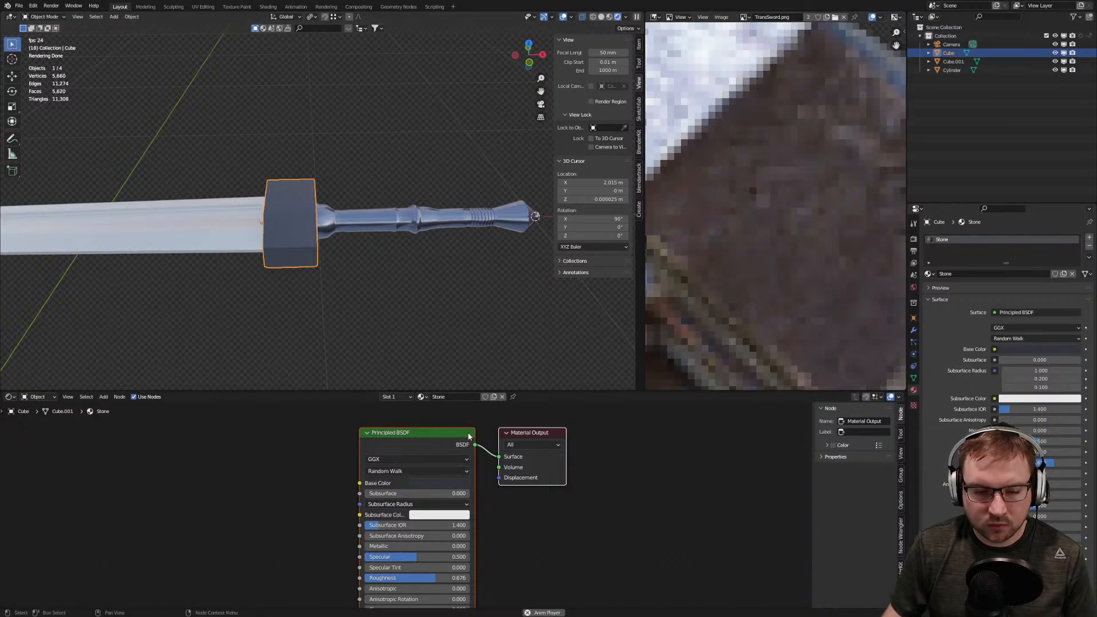
scroll(672, 206, "down", 4)
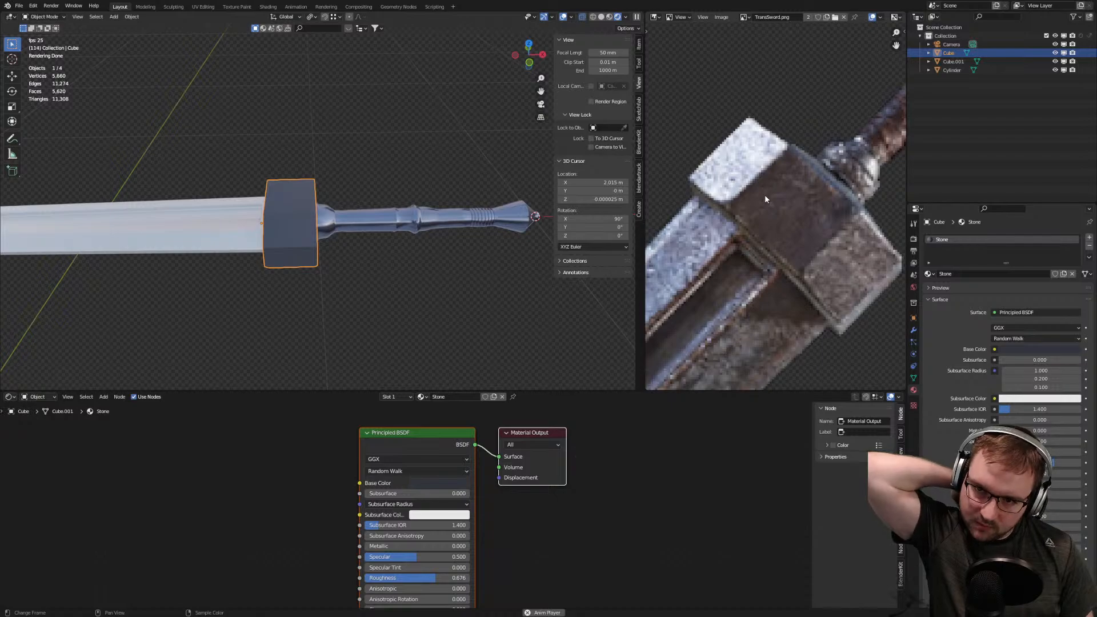
scroll(875, 201, "down", 3)
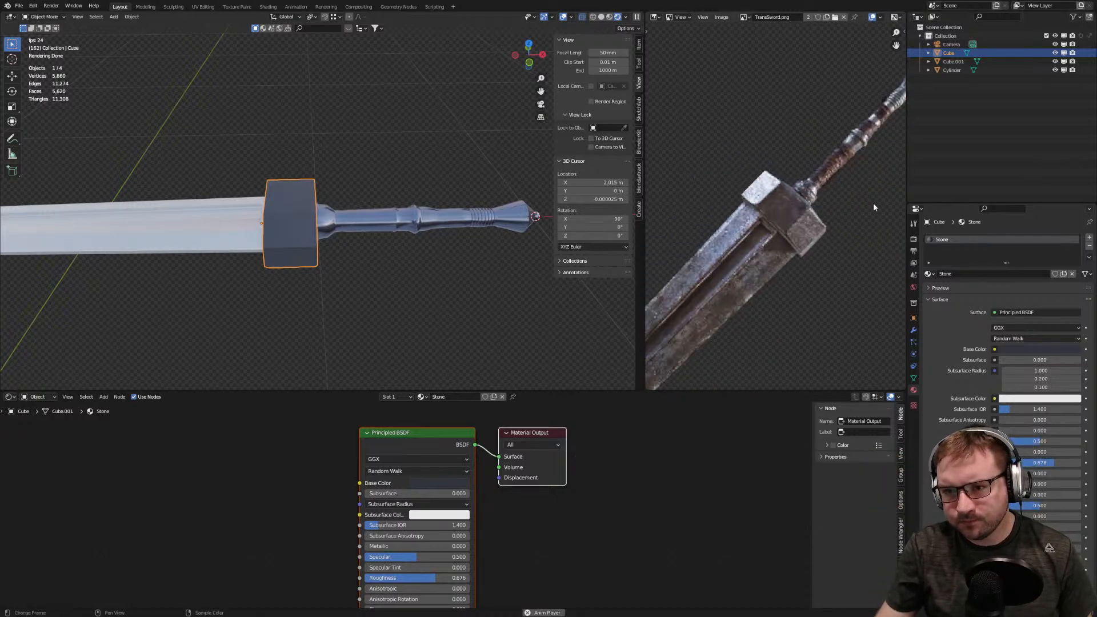
scroll(828, 189, "up", 5)
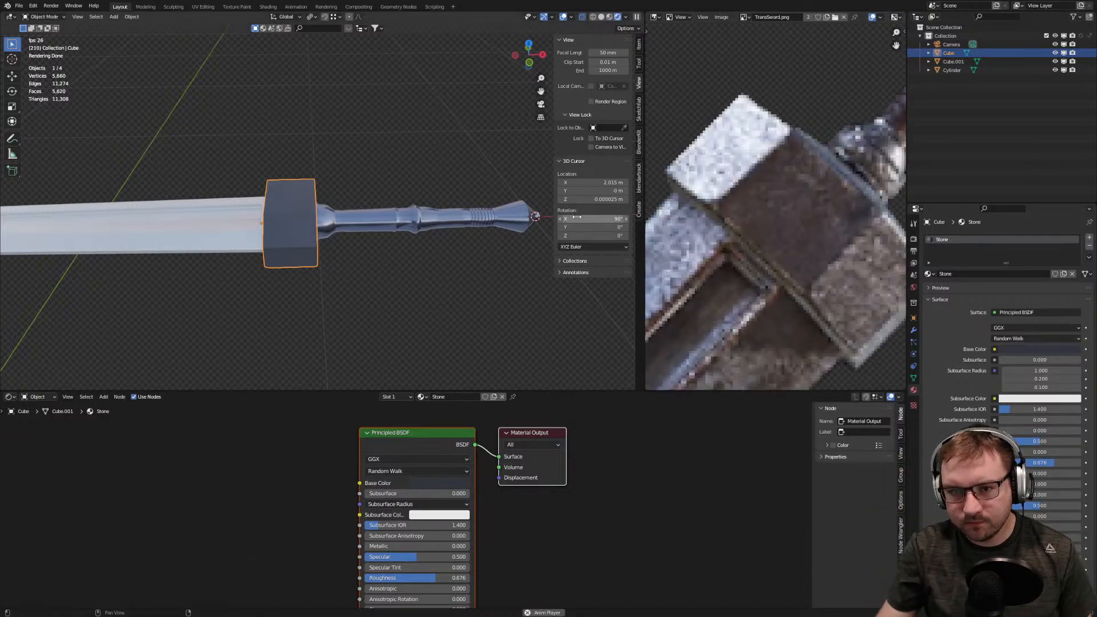
scroll(348, 256, "up", 7)
scroll(441, 363, "down", 4)
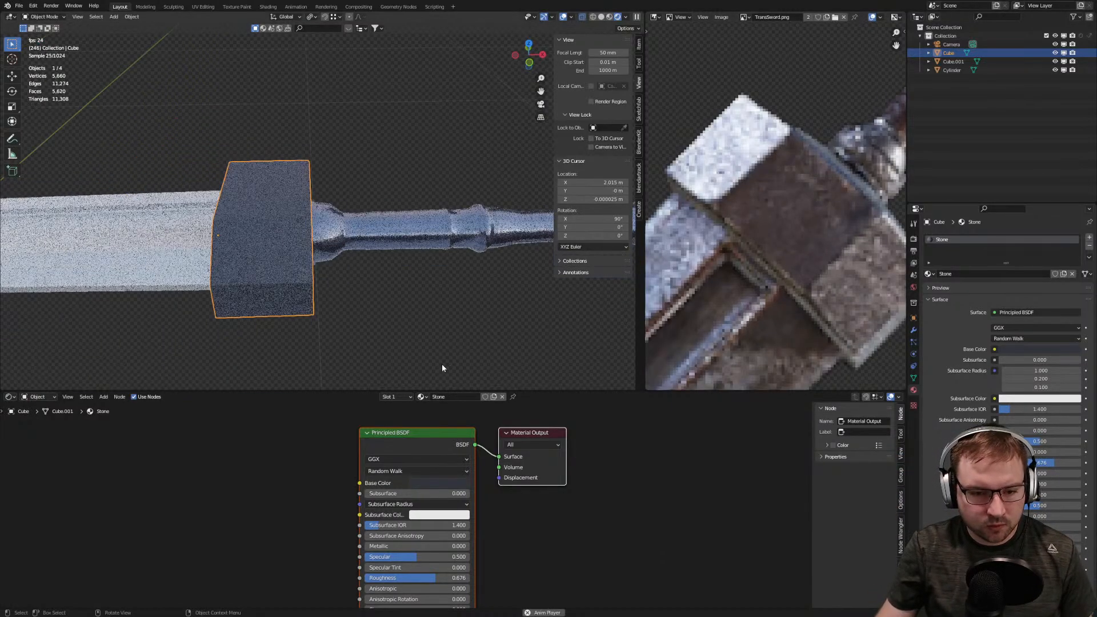
left_click(443, 484)
left_click(492, 441)
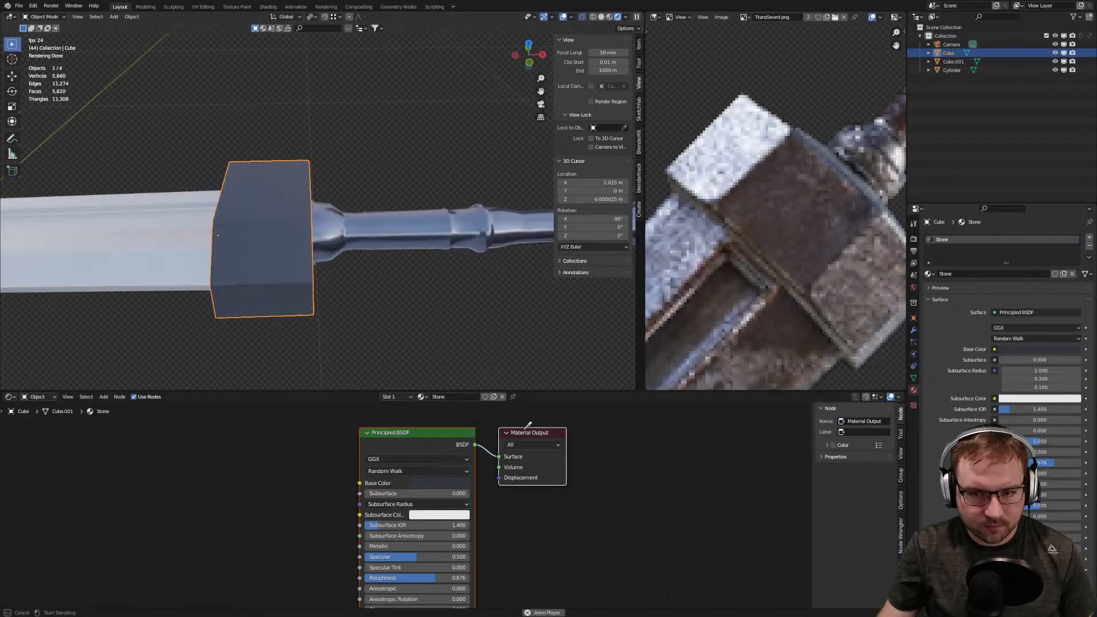
left_click(762, 229)
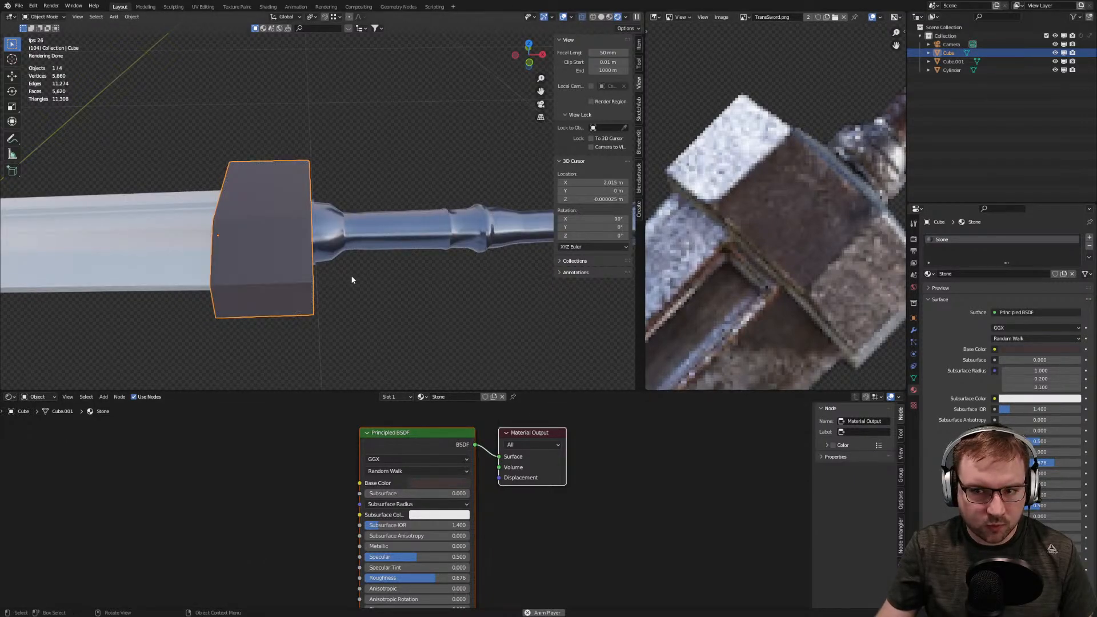
Add a ColorRamp node beside the Principled BSDF in the Stone material
scroll(357, 454, "down", 2)
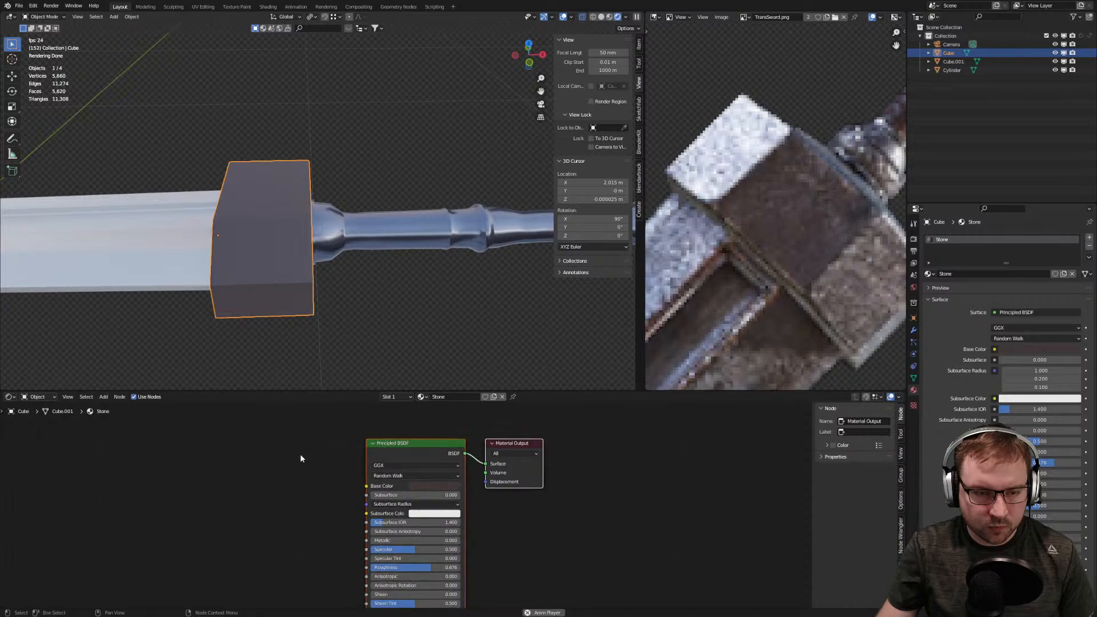
middle_click_drag(278, 473, 340, 454)
key("shift+a")
left_click(339, 454)
type("co")
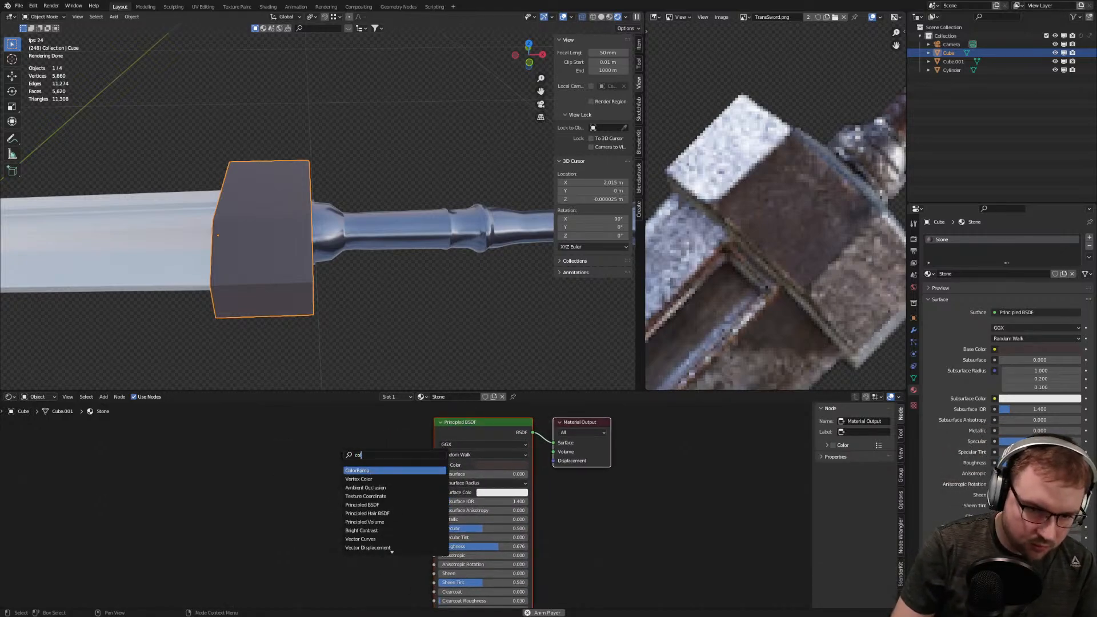
key("Return")
left_click(297, 450)
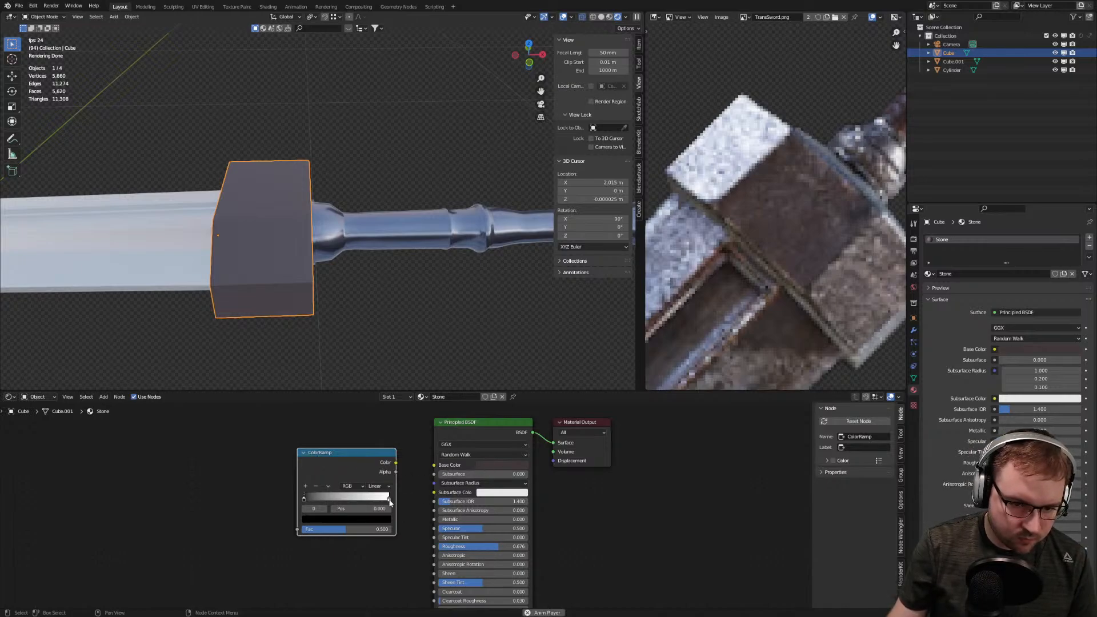
Paste the copied brown into both ColorRamp stops and connect the ramp's Color output to Base Color
key("ctrl+v")
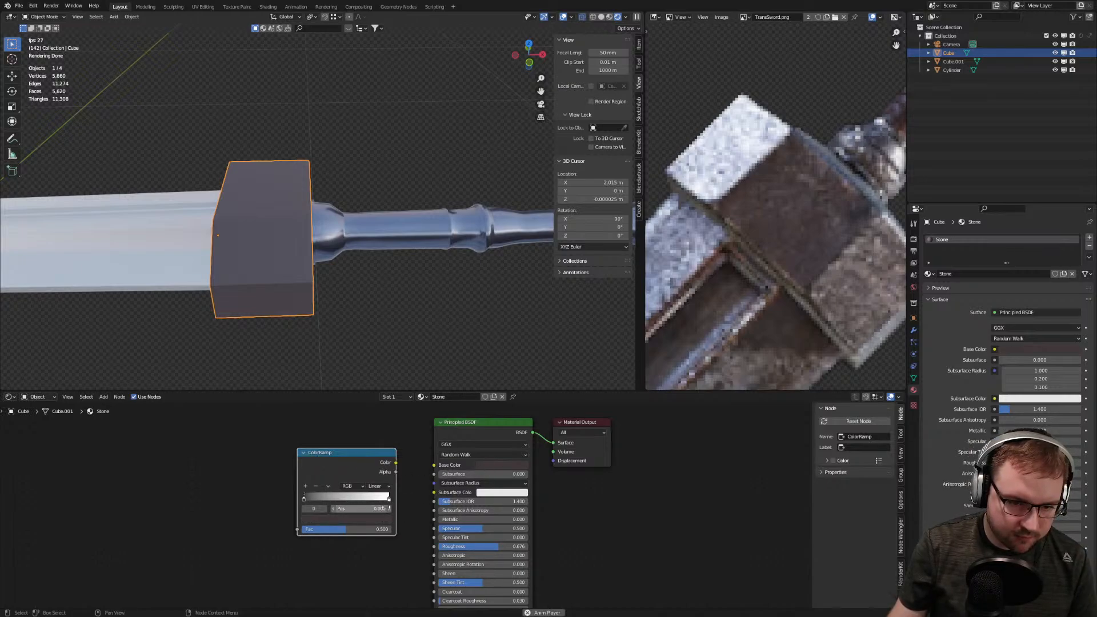
left_click(389, 500)
key("ctrl+v")
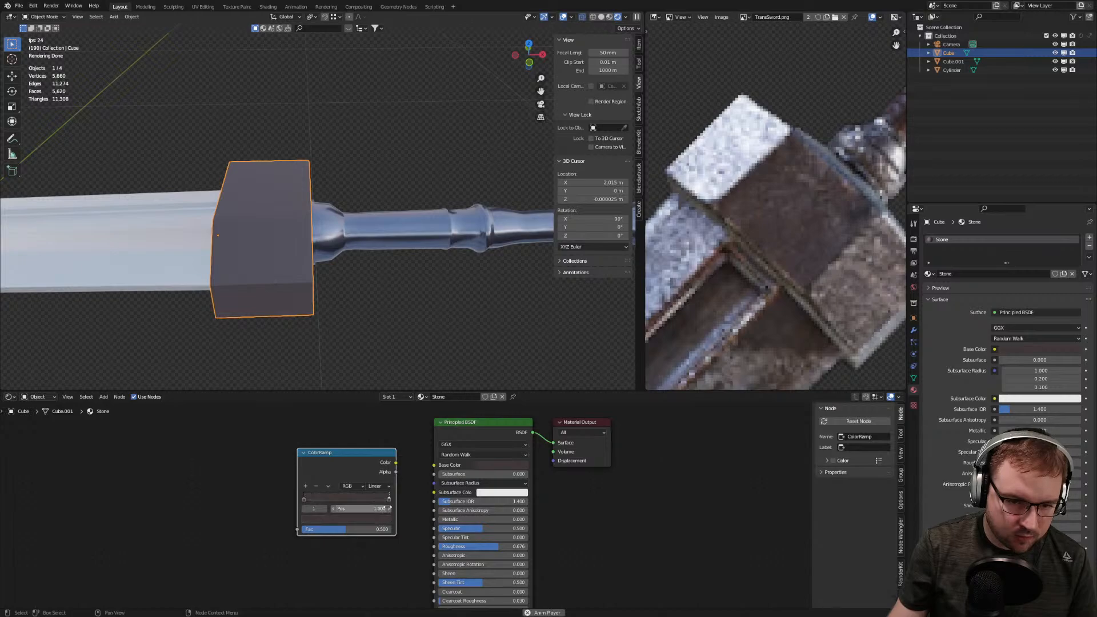
left_click_drag(396, 464, 434, 465)
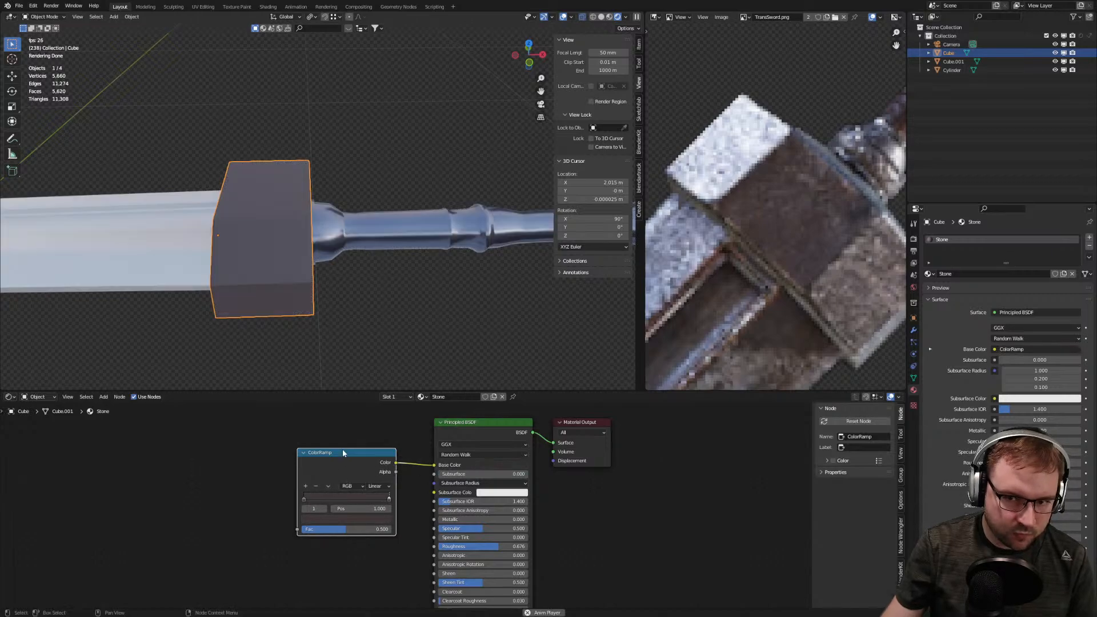
Add a Noise Texture feeding the ColorRamp's Fac, with Texture Coordinate and Mapping nodes using Object coordinates
key("shift+a")
type("noi")
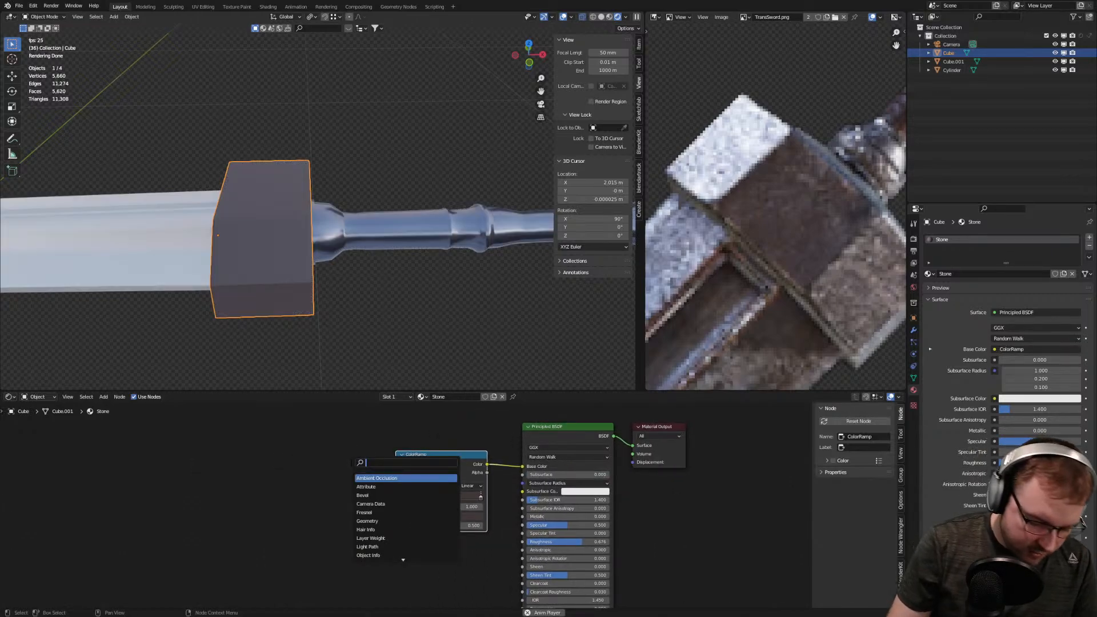
left_click(371, 486)
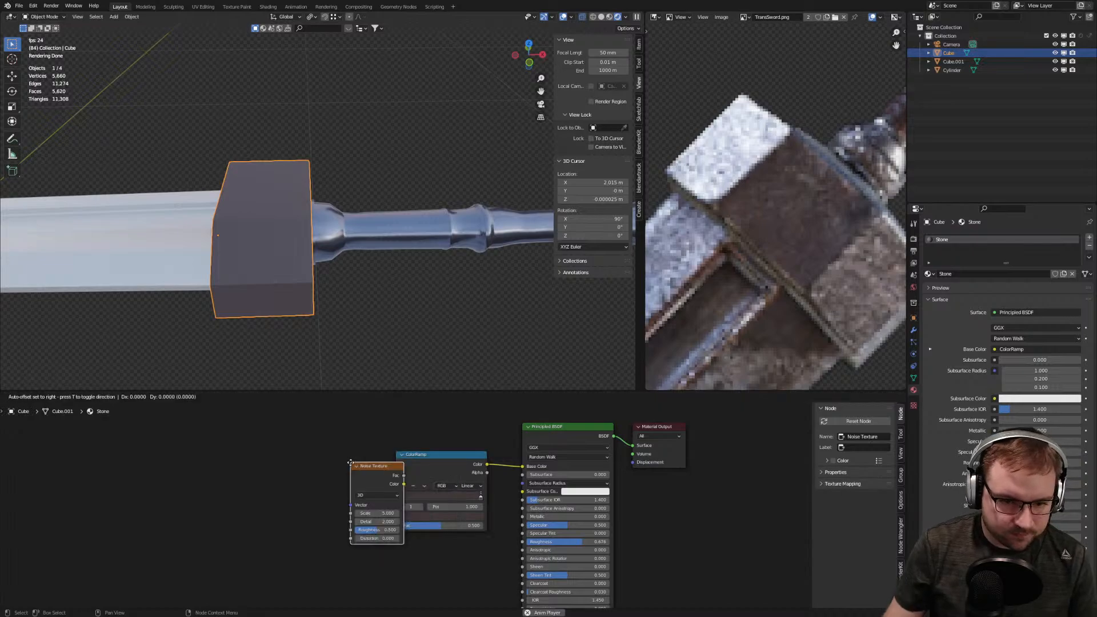
left_click(271, 481)
left_click_drag(296, 461, 337, 472)
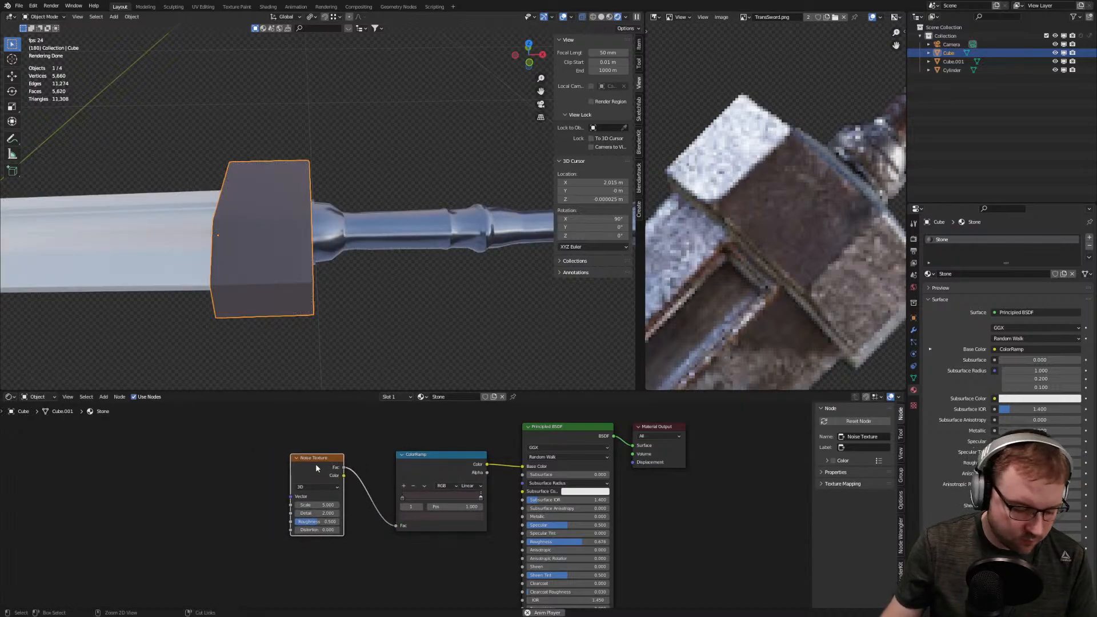
key("ctrl+t")
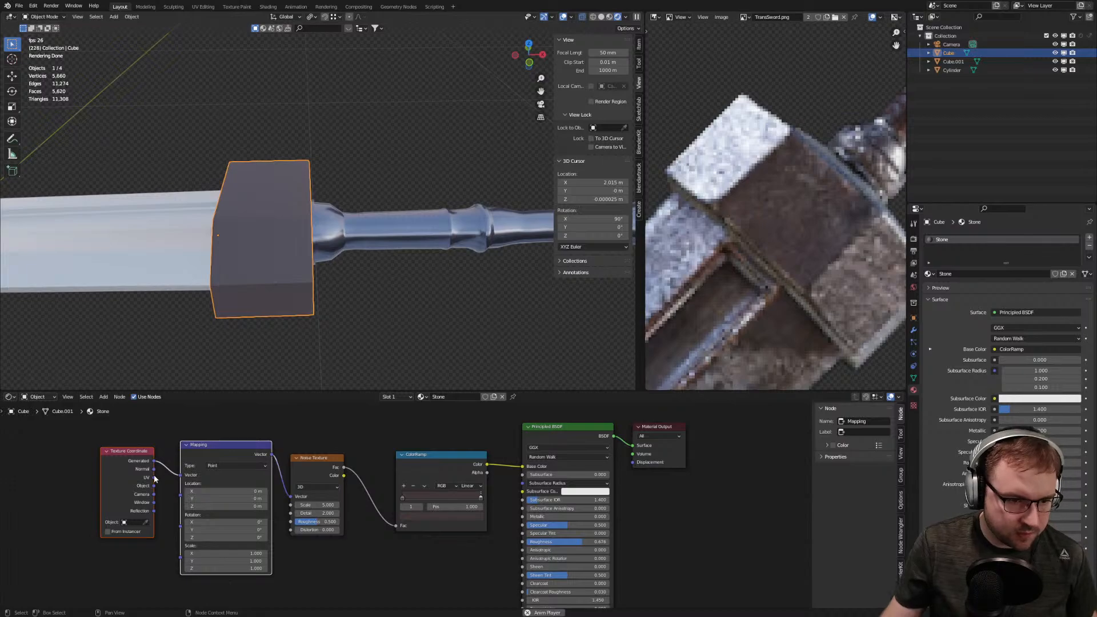
left_click_drag(153, 486, 180, 474)
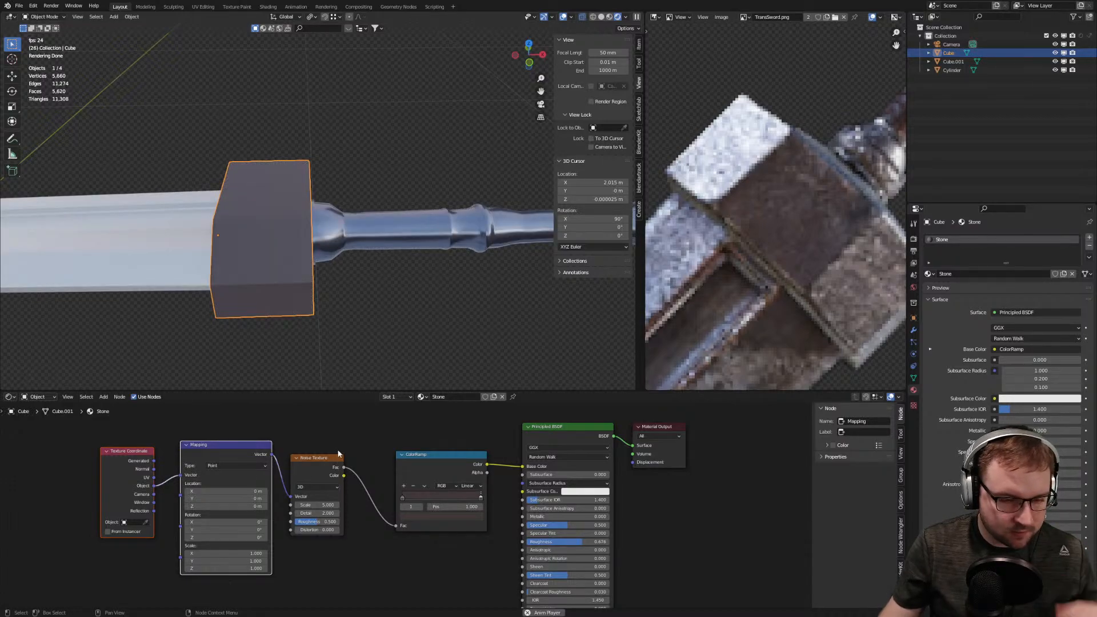
Preview the Noise Texture on the guard and raise its Scale to 29.3
left_click(335, 468, "ctrl+shift")
middle_click_drag(294, 289, 324, 292)
scroll(324, 291, "up", 2)
left_click_drag(307, 505, 336, 505)
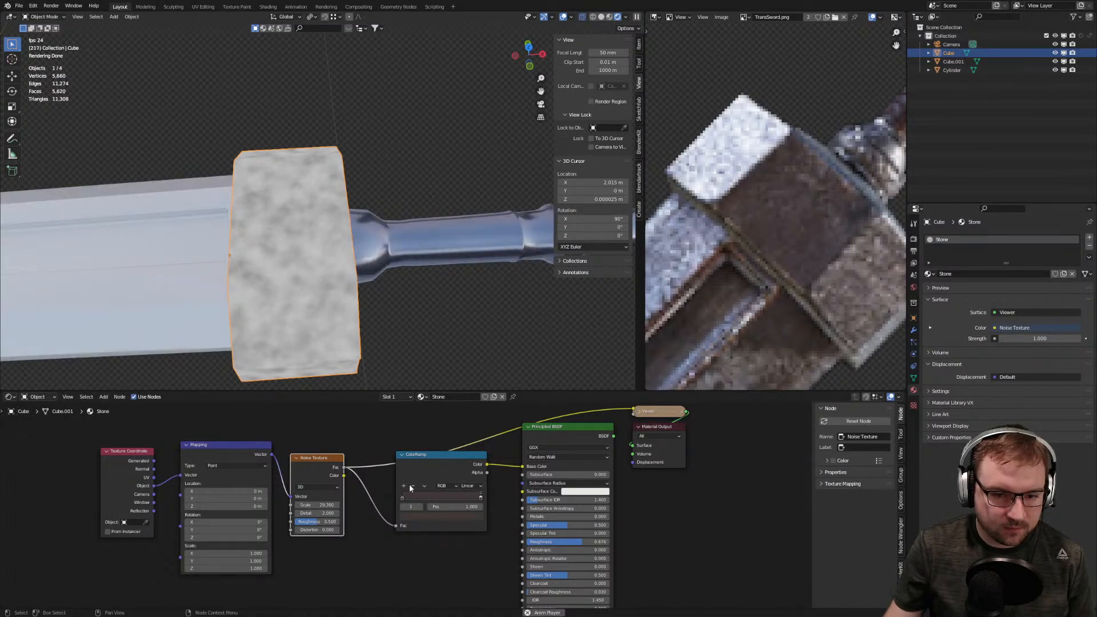
Shift the noise and mapping nodes away from the ColorRamp and insert a second ColorRamp between the Noise Texture and the brown ramp
left_click_drag(334, 437, 137, 490)
left_click_drag(317, 464, 180, 465)
left_click(264, 462)
key("shift+a")
left_click(261, 449)
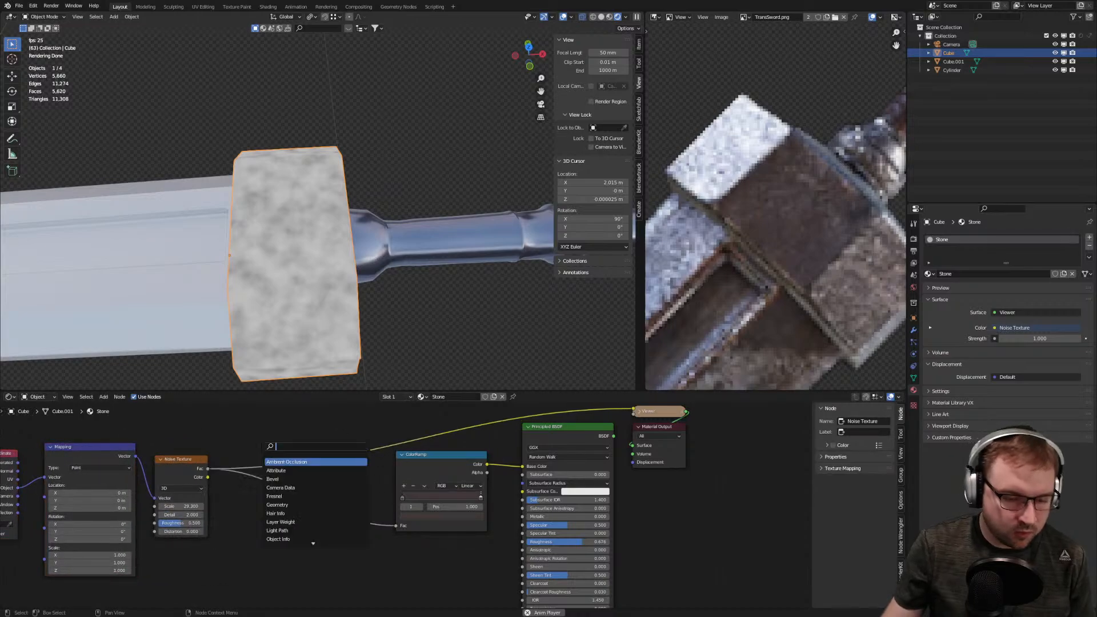
type("color ramp")
key("Return")
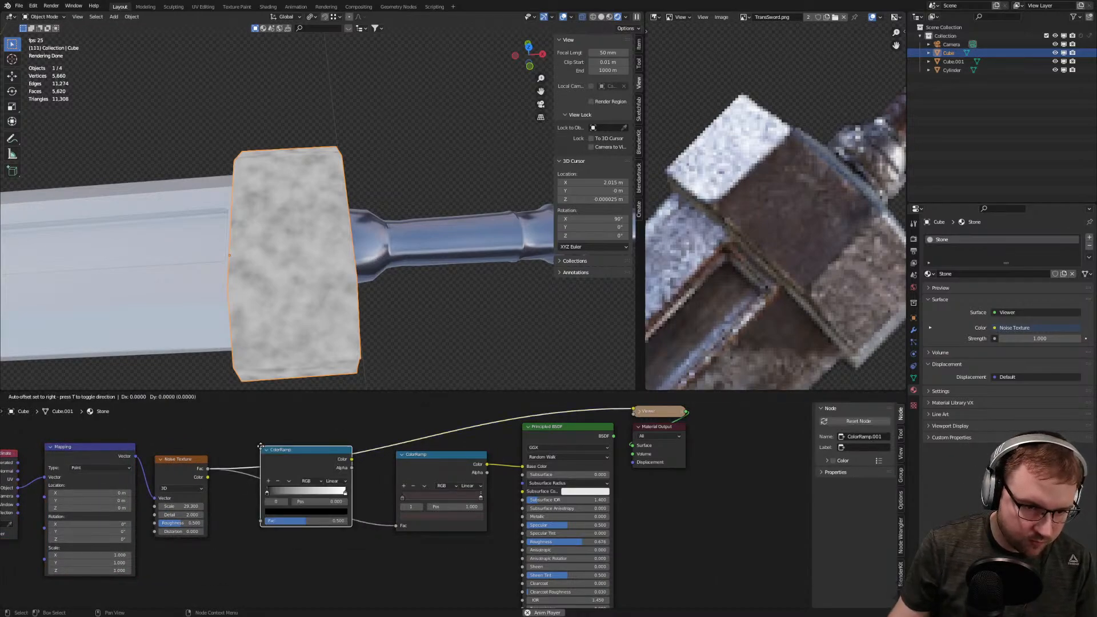
left_click(264, 478)
Preview the new ColorRamp on the guard and increase the noise contrast by moving its black stop to position 0.259
left_click(320, 487, "ctrl+shift")
scroll(306, 540, "up", 1)
left_click_drag(236, 523, 256, 528)
left_click_drag(324, 522, 248, 526)
left_click_drag(318, 523, 254, 523)
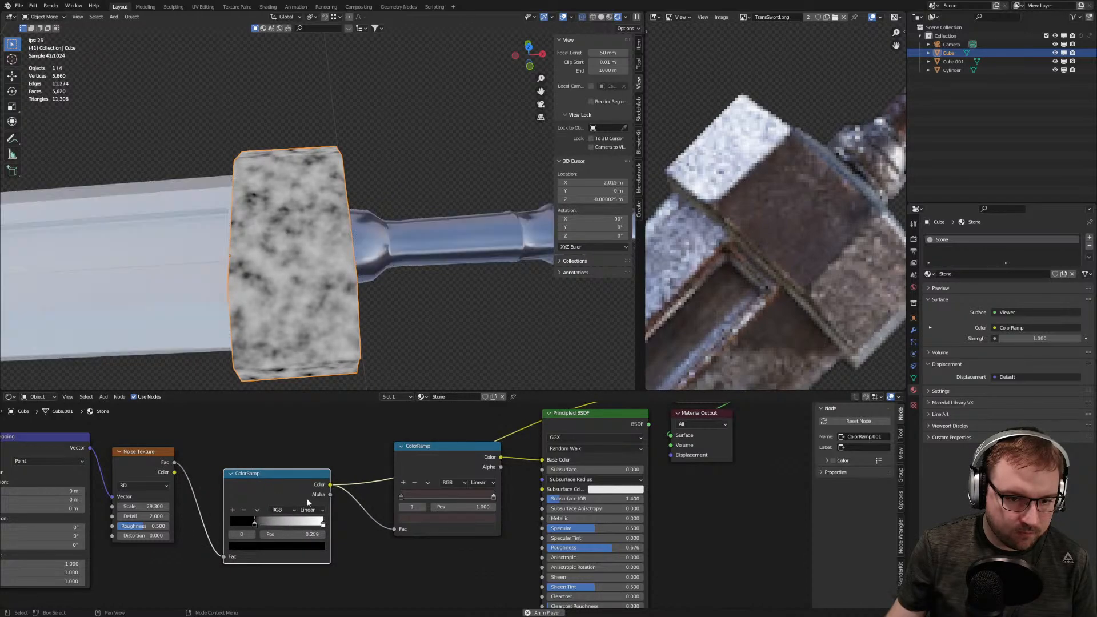
Feed the contrast ramp into the brown ColorRamp, preview it, and recolor its end stop with a shade sampled from the reference guard
left_click_drag(331, 485, 395, 529)
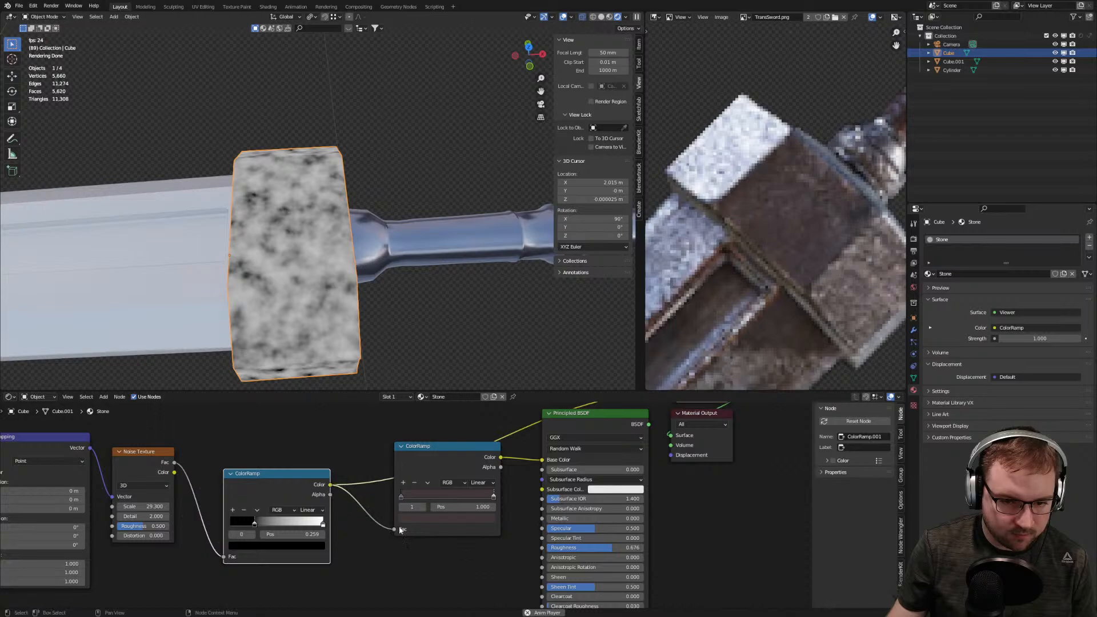
left_click(445, 467)
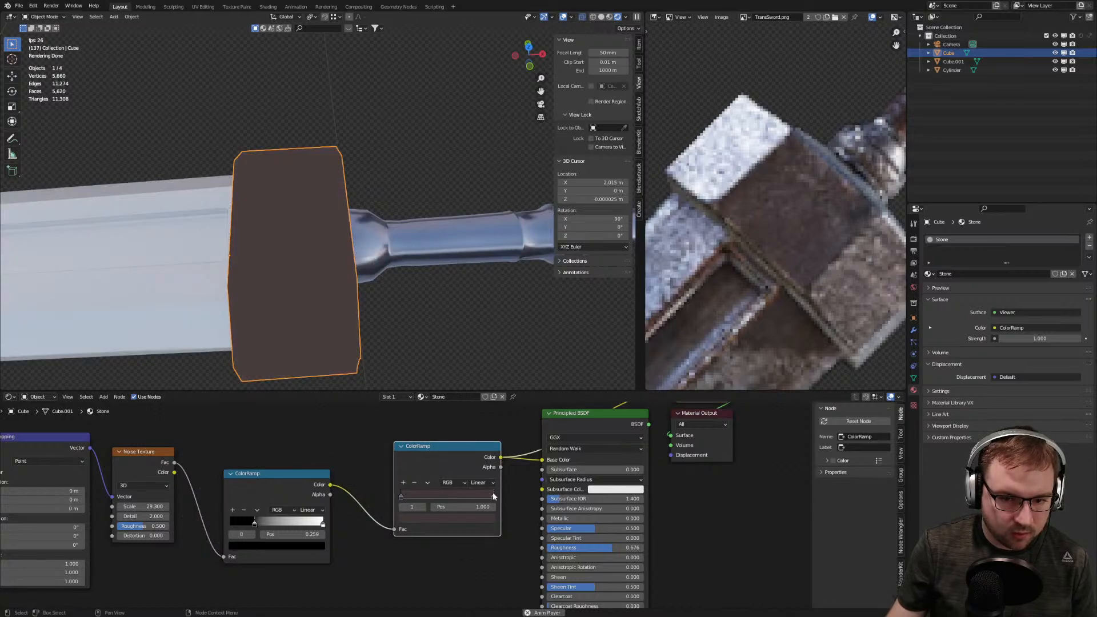
left_click(477, 517)
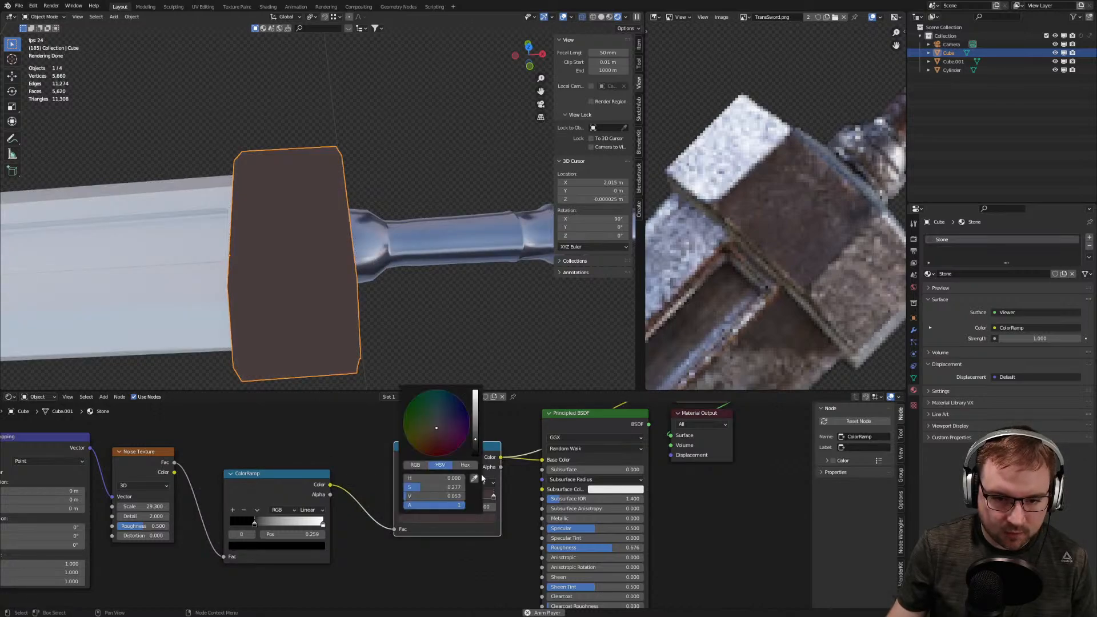
left_click(474, 479)
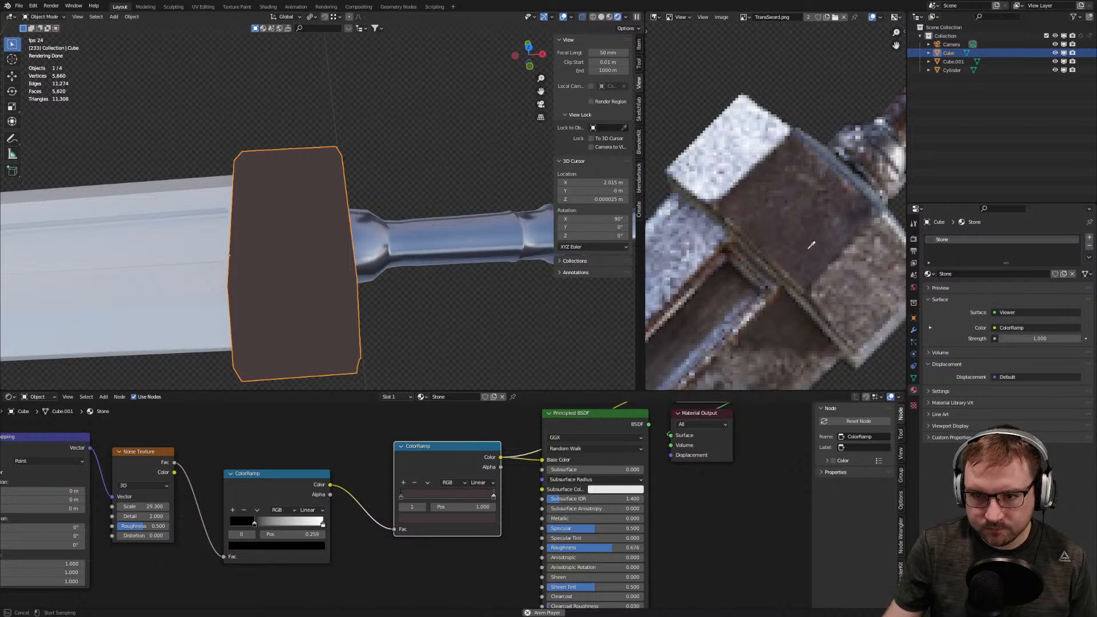
left_click(829, 249)
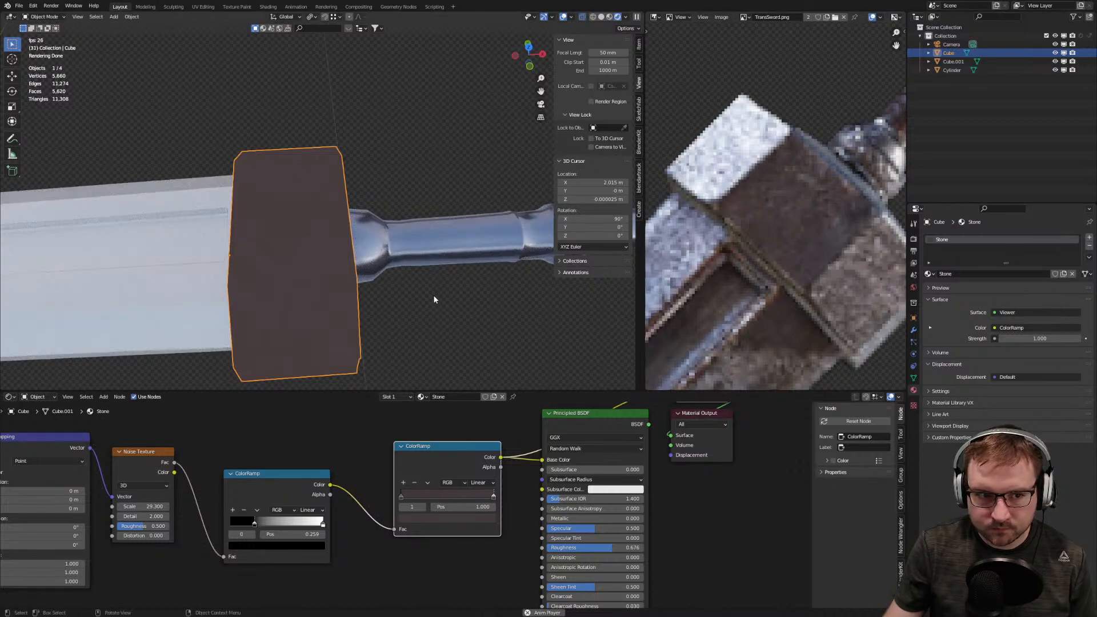
Examine the guard's brown noise coloring from several angles and compare it with the reference sword image
scroll(348, 280, "up", 2)
middle_click_drag(403, 299, 432, 240, "shift")
scroll(416, 249, "down", 2)
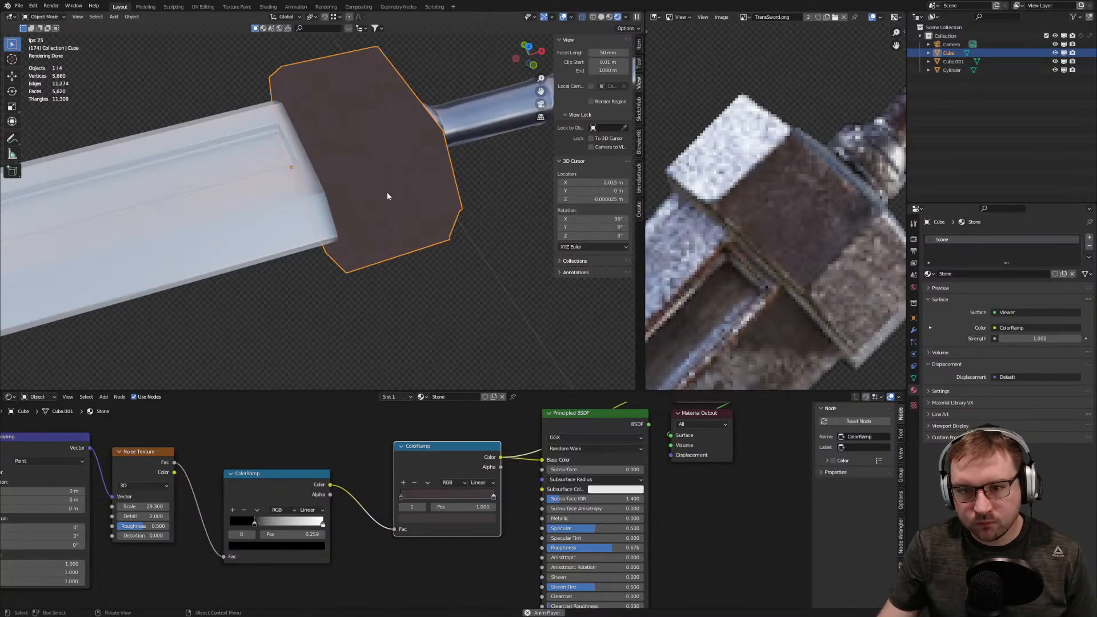
scroll(768, 269, "down", 3)
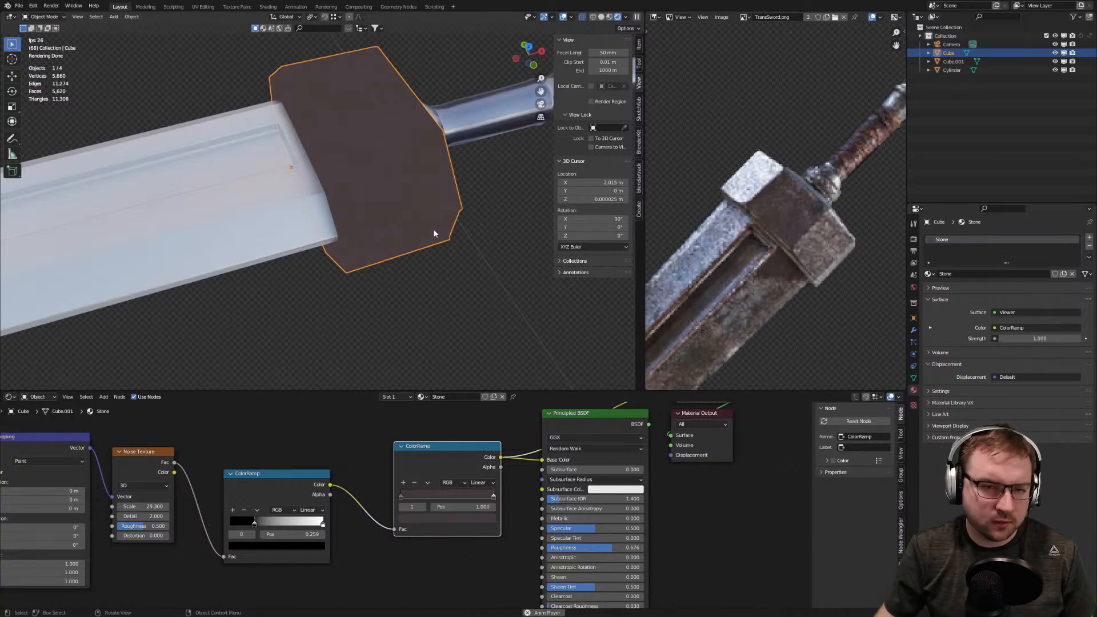
scroll(430, 226, "down", 4)
middle_click_drag(423, 215, 407, 241)
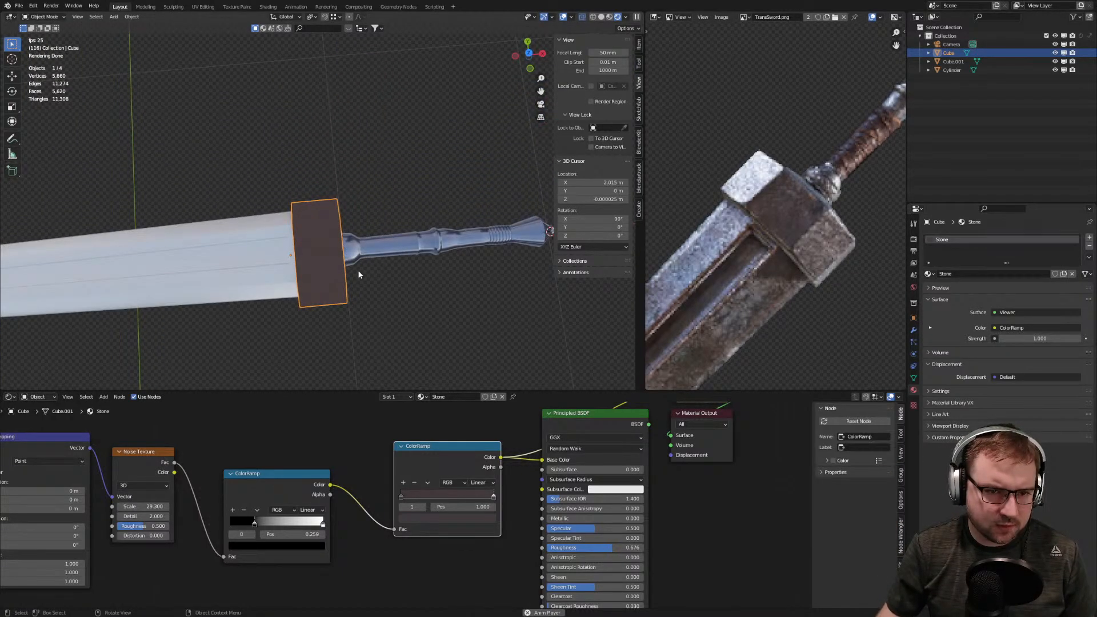
scroll(333, 302, "up", 4)
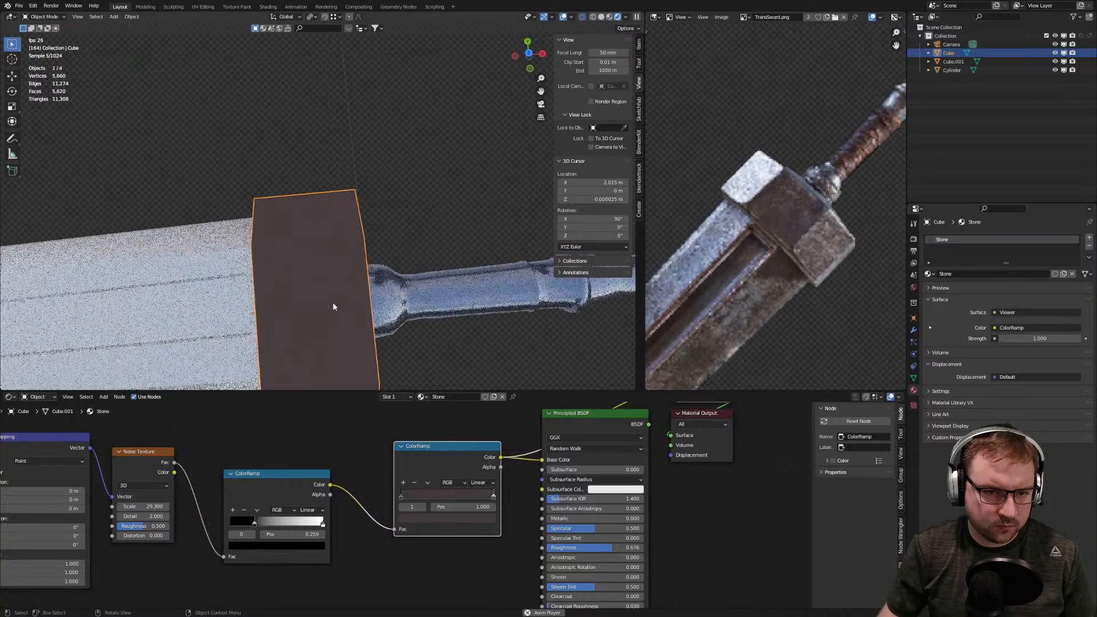
middle_click_drag(377, 363, 436, 229, "shift")
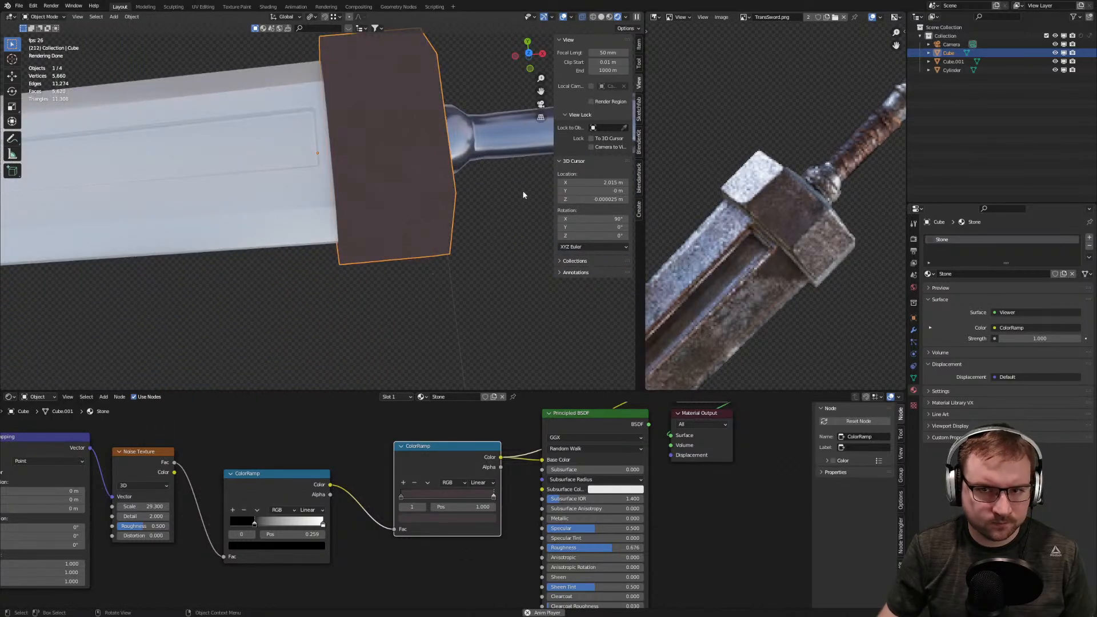
scroll(421, 349, "down", 5)
scroll(411, 297, "up", 3)
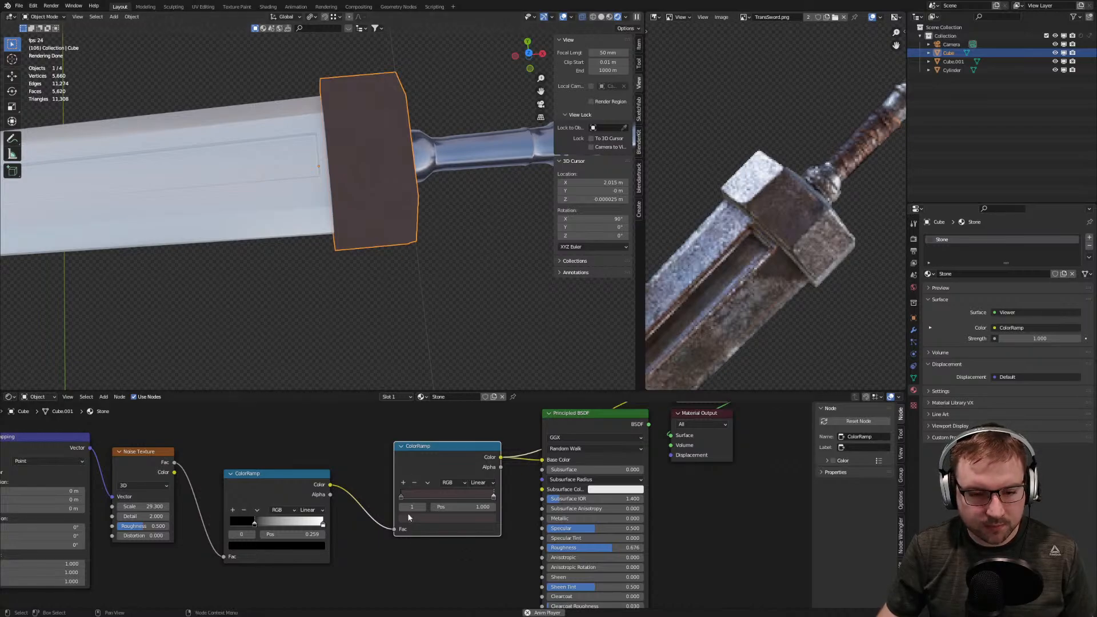
Add a Bump node below the ColorRamps and connect its Normal output to the Principled BSDF's Normal input
scroll(405, 500, "down", 3)
key("shift+a")
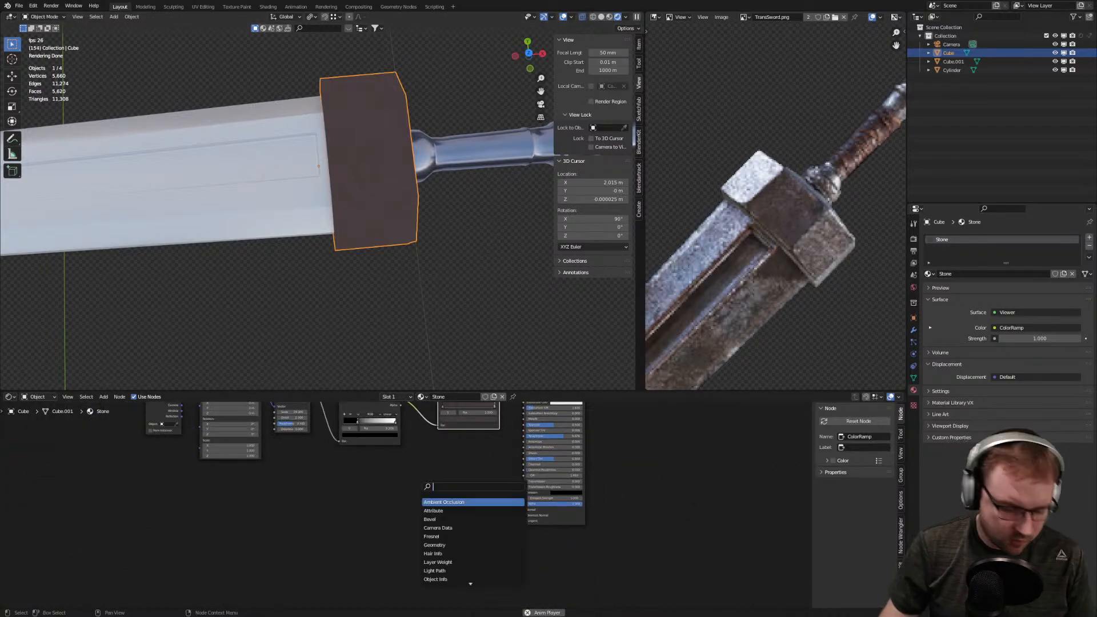
type("bump")
key("Return")
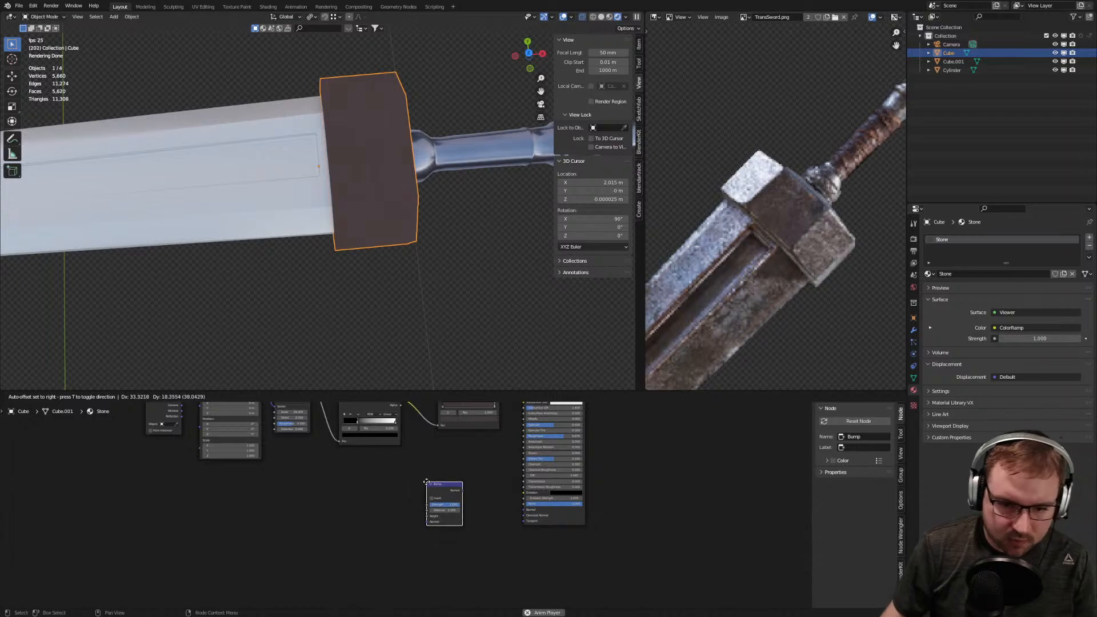
left_click(435, 483)
scroll(465, 484, "up", 2)
left_click_drag(495, 483, 564, 511)
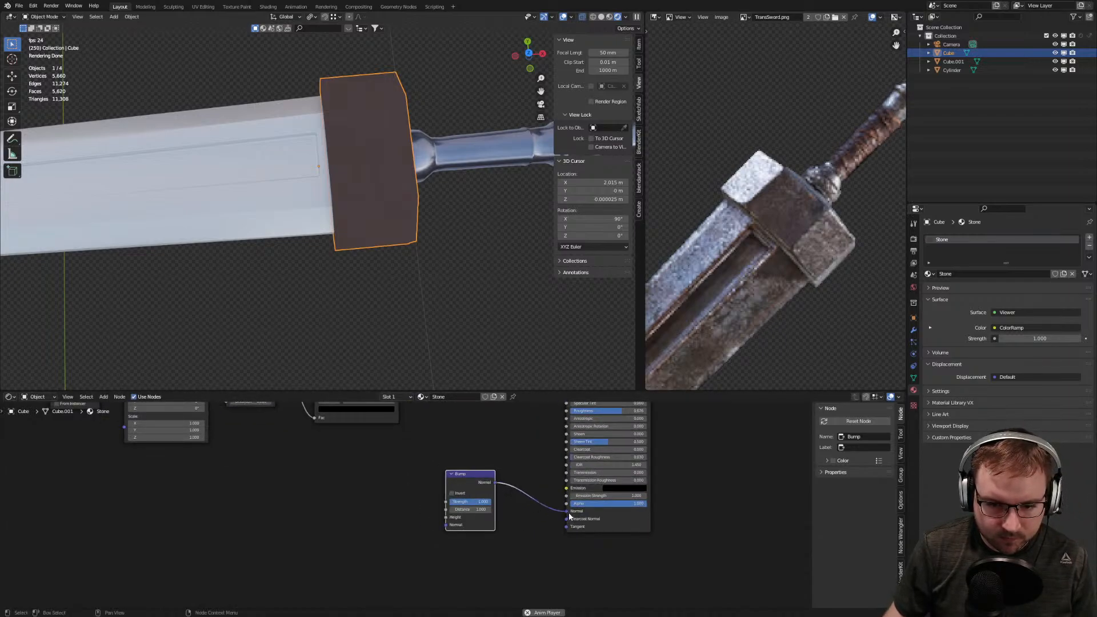
Connect the black-and-white contrast ColorRamp's Color output to the Bump node's Height input
scroll(454, 459, "down", 3)
middle_click_drag(455, 459, 485, 486)
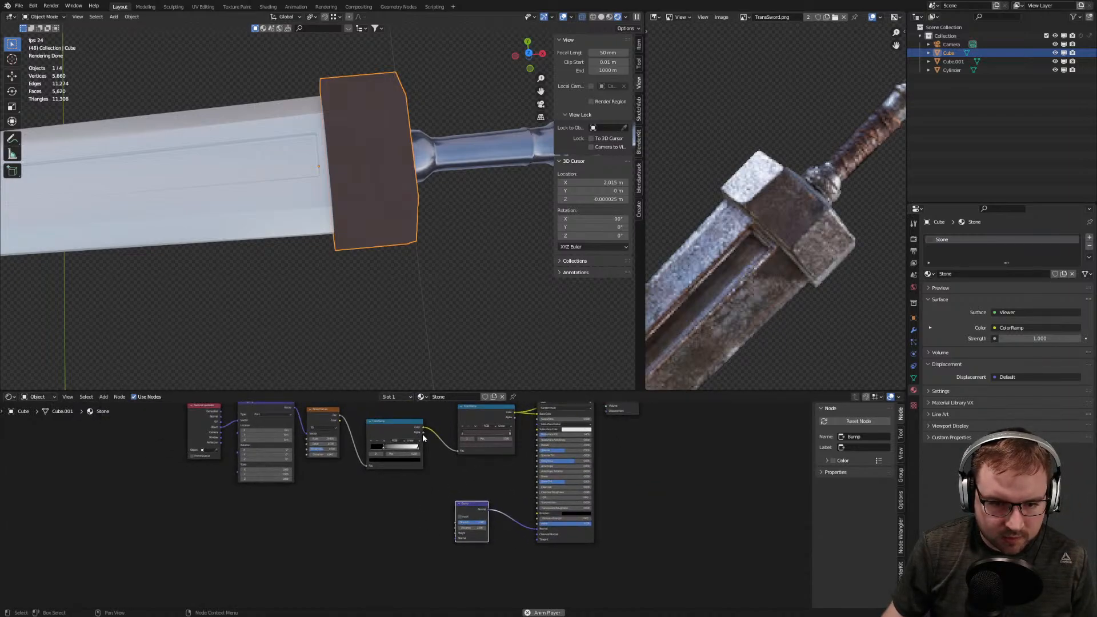
scroll(420, 427, "up", 2)
left_click_drag(425, 415, 464, 539)
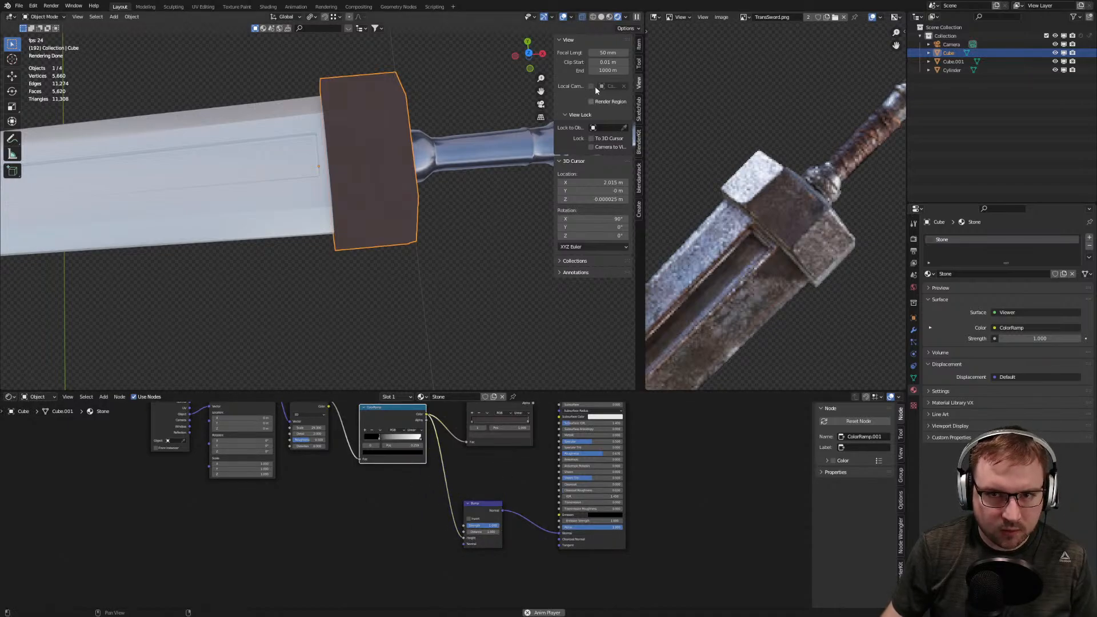
Save the file and inspect the guard's surface up close from another angle
scroll(479, 189, "up", 2)
middle_click_drag(486, 245, 425, 263)
key("ctrl+s")
scroll(376, 214, "up", 4)
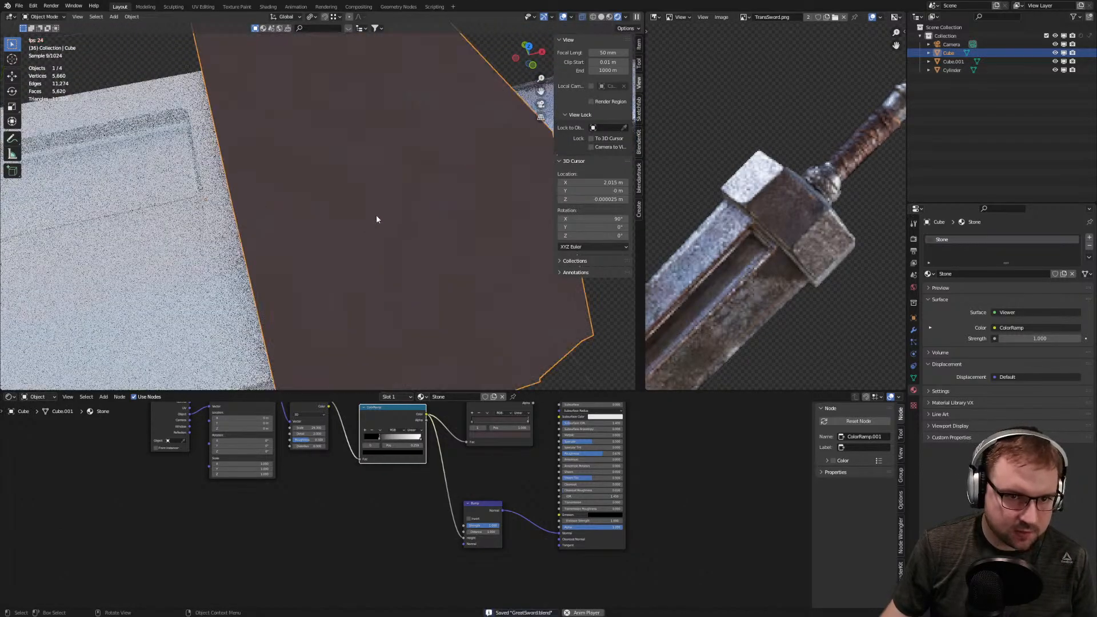
scroll(376, 215, "down", 3)
middle_click_drag(387, 221, 416, 238)
scroll(459, 205, "up", 5)
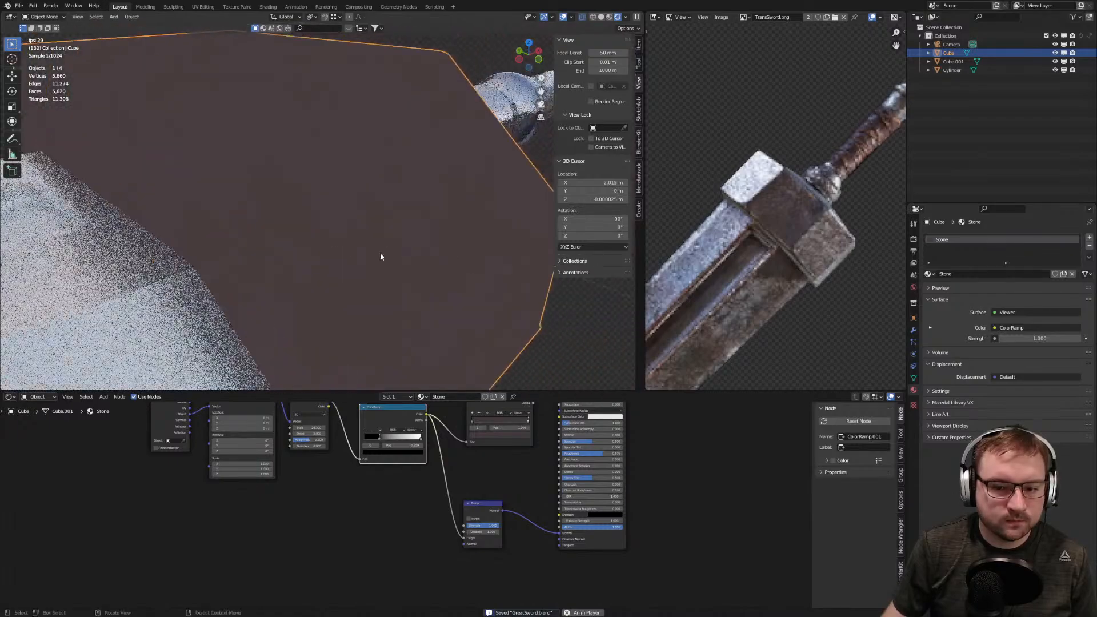
Move the Bump node closer beneath the brown ColorRamp and switch the guard's preview to the Principled BSDF shader
middle_click_drag(429, 442, 433, 466)
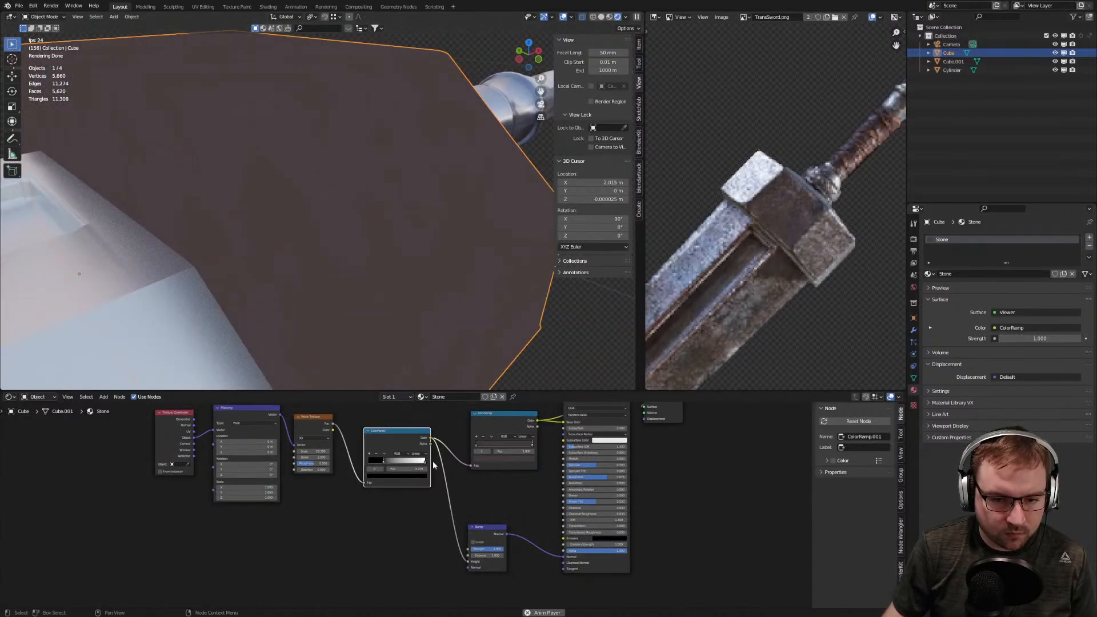
left_click(401, 437, "ctrl+shift")
left_click_drag(491, 528, 504, 488)
scroll(536, 510, "up", 4)
middle_click_drag(601, 446, 497, 518)
left_click(600, 426, "ctrl+shift")
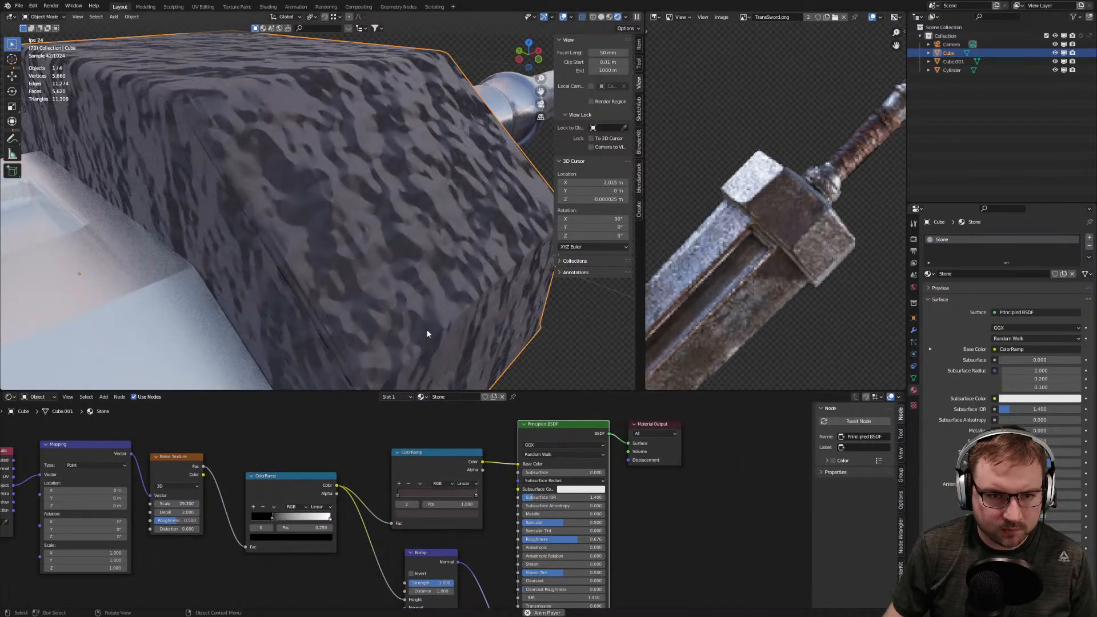
Soften the guard's surface relief by setting the Bump node's Distance to 0.010
scroll(427, 331, "down", 5)
middle_click_drag(402, 269, 387, 299)
scroll(386, 299, "up", 4)
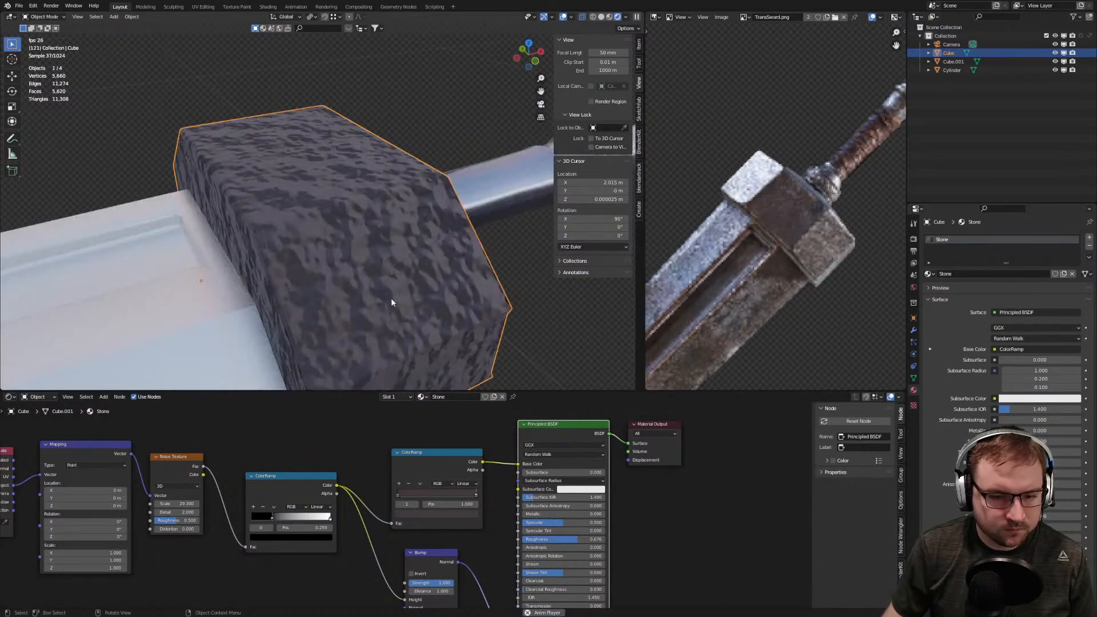
middle_click_drag(464, 515, 467, 433)
scroll(441, 471, "up", 3)
left_click(489, 526)
type("0")
key("Return")
left_click_drag(480, 526, 475, 526)
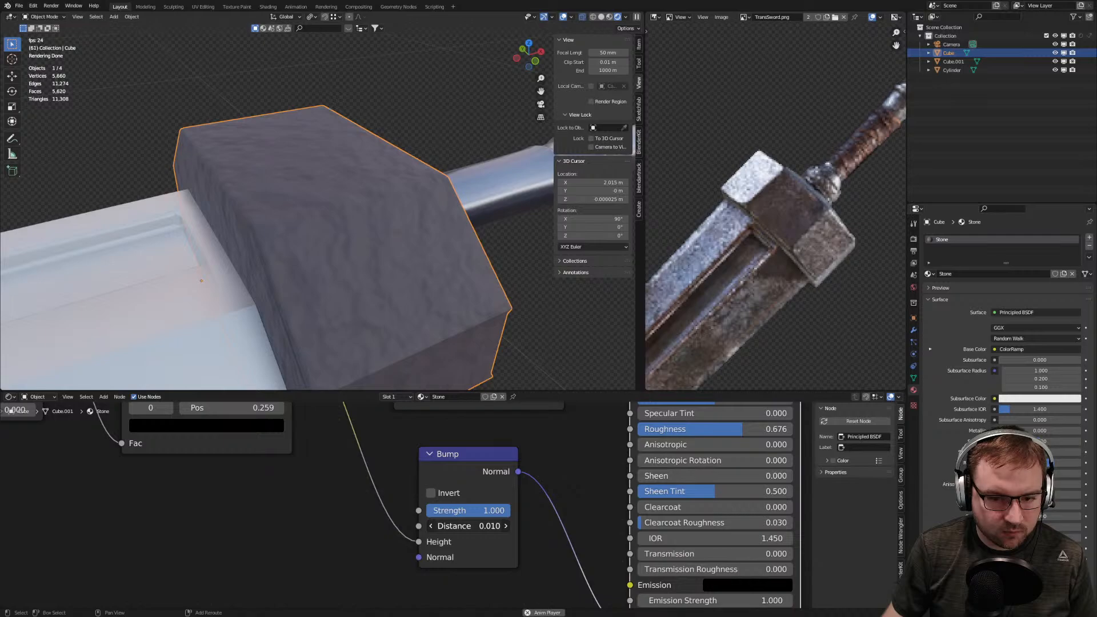
Move the contrast ColorRamp's black stop to position 0.155
scroll(475, 525, "up", 2)
middle_click_drag(358, 447, 413, 556)
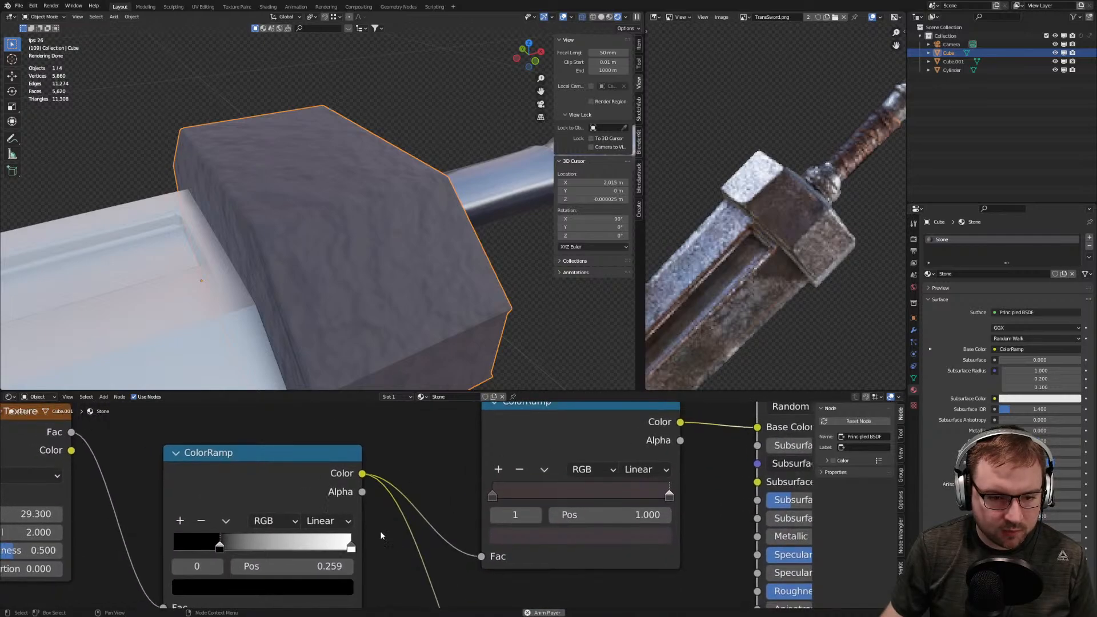
mouse_move(220, 548)
left_mouse_down()
mouse_move(178, 548)
mouse_move(317, 550)
mouse_move(201, 554)
left_mouse_up()
Deselect the guard and compare the whole sword in top view with the reference image
scroll(354, 235, "down", 8)
scroll(355, 288, "down", 3)
left_click(346, 269)
scroll(400, 267, "down", 3)
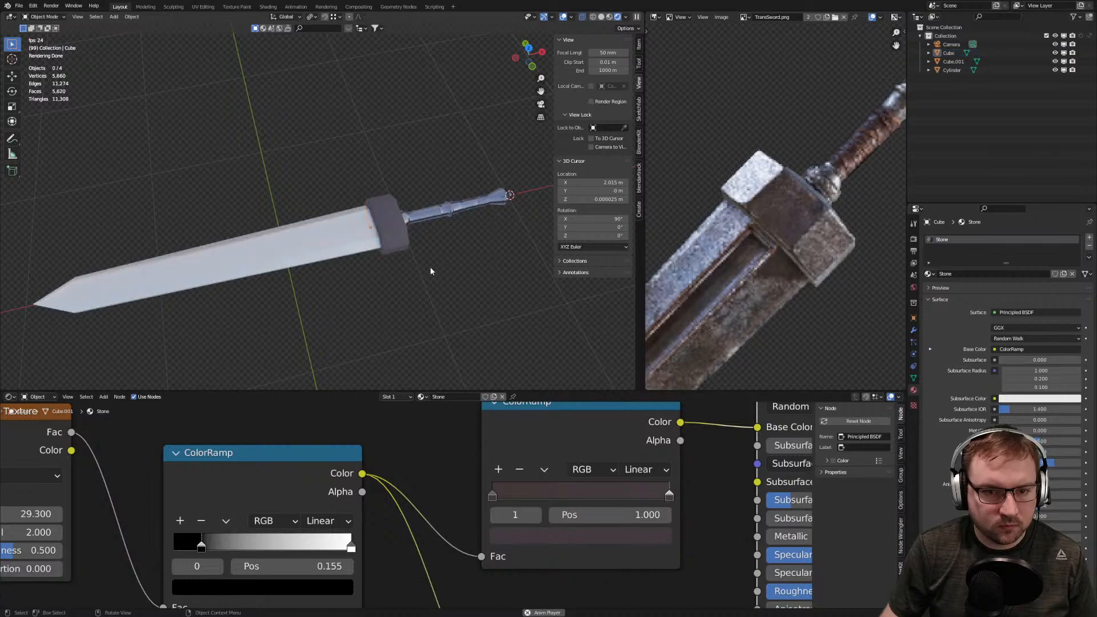
key("KP_7")
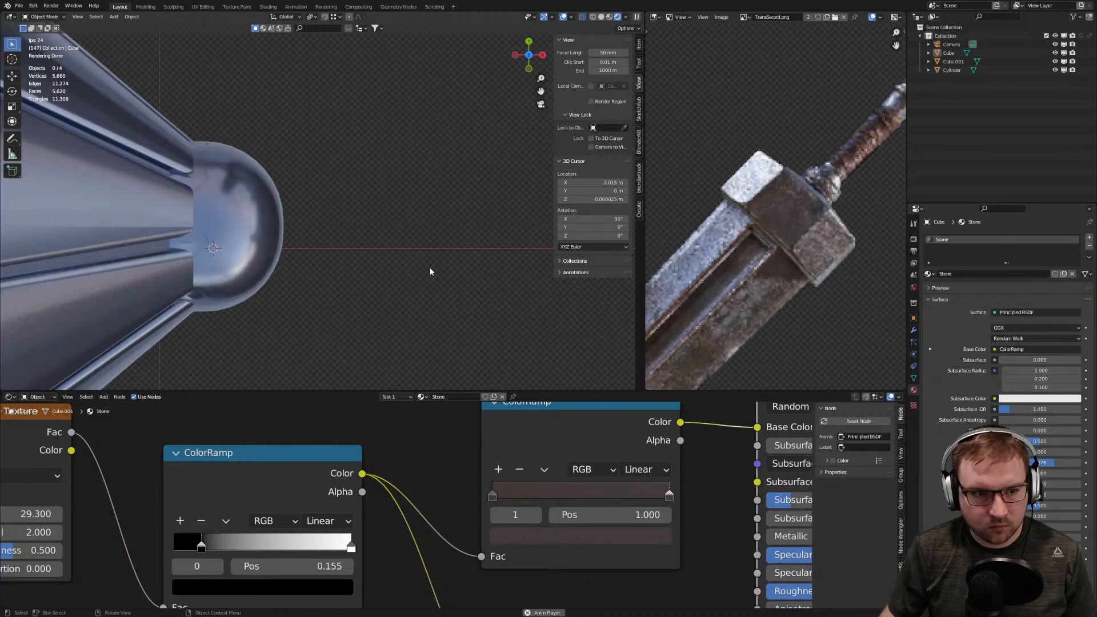
scroll(430, 267, "down", 6)
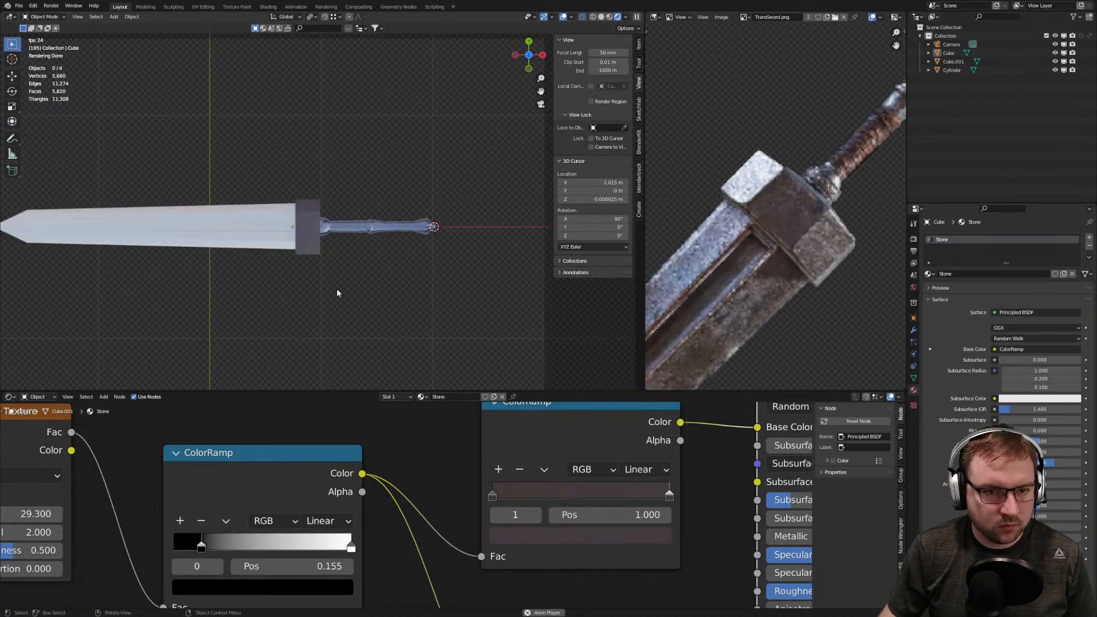
scroll(427, 288, "down", 1)
scroll(723, 284, "down", 4)
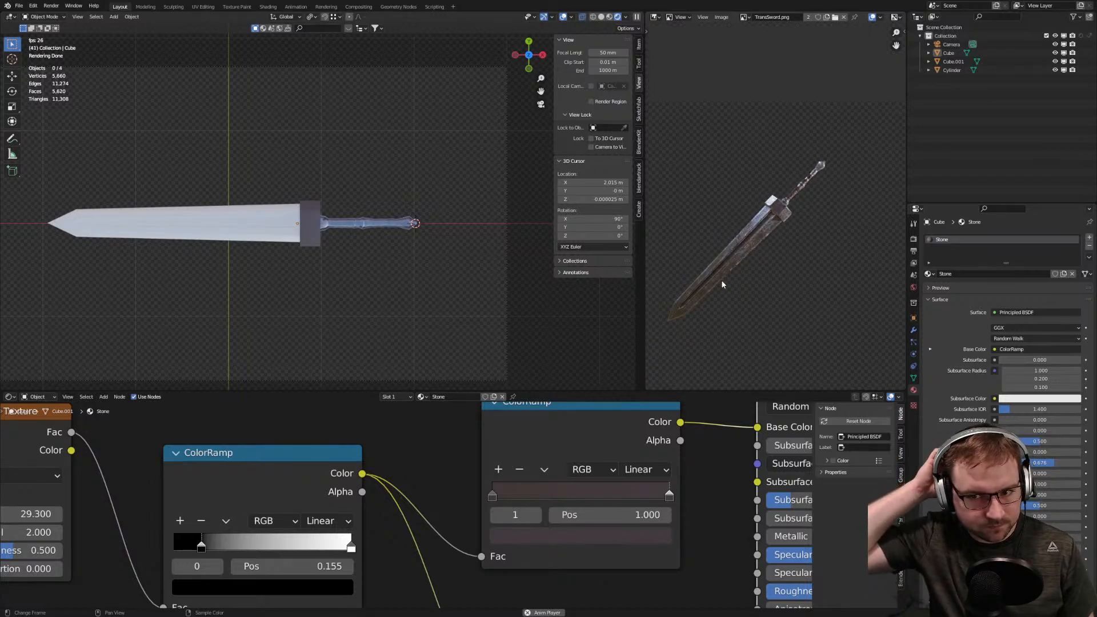
scroll(722, 280, "up", 5)
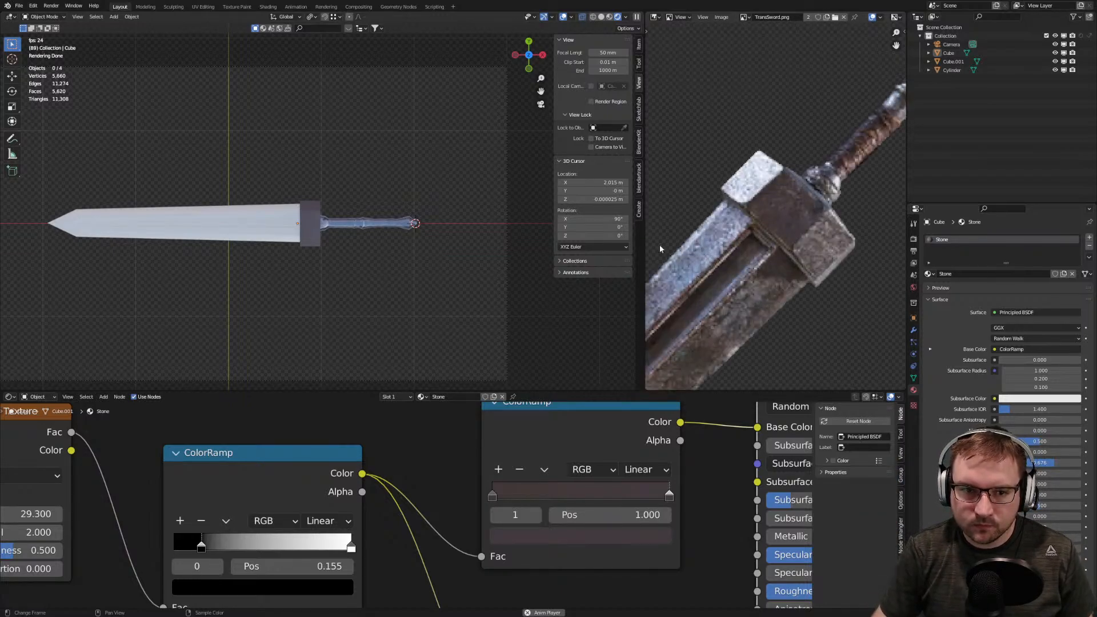
scroll(785, 233, "down", 3)
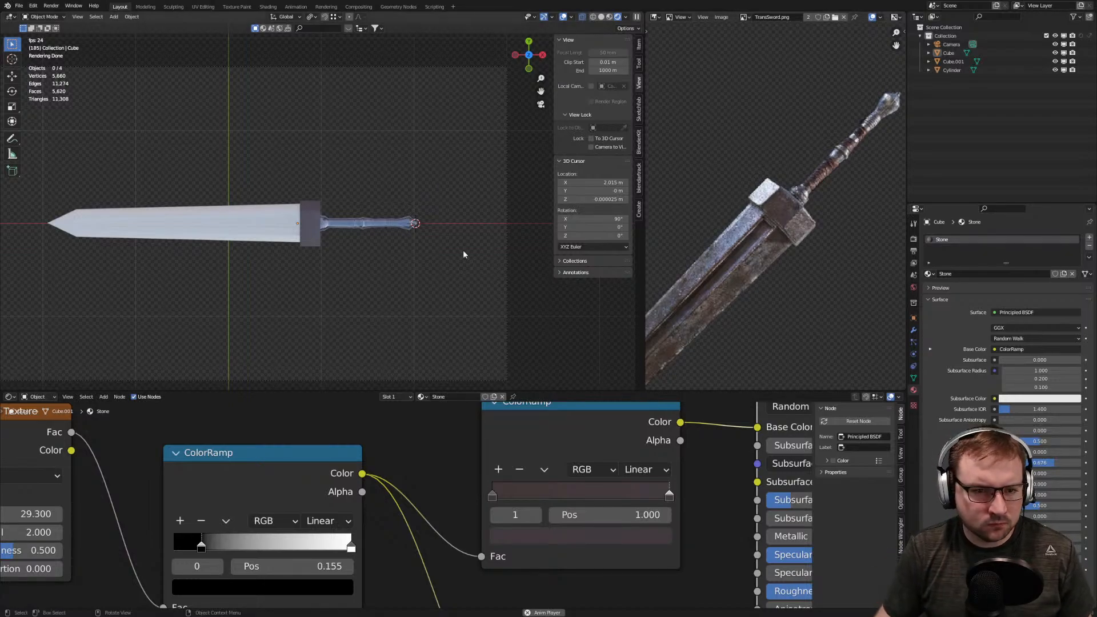
scroll(308, 239, "up", 3)
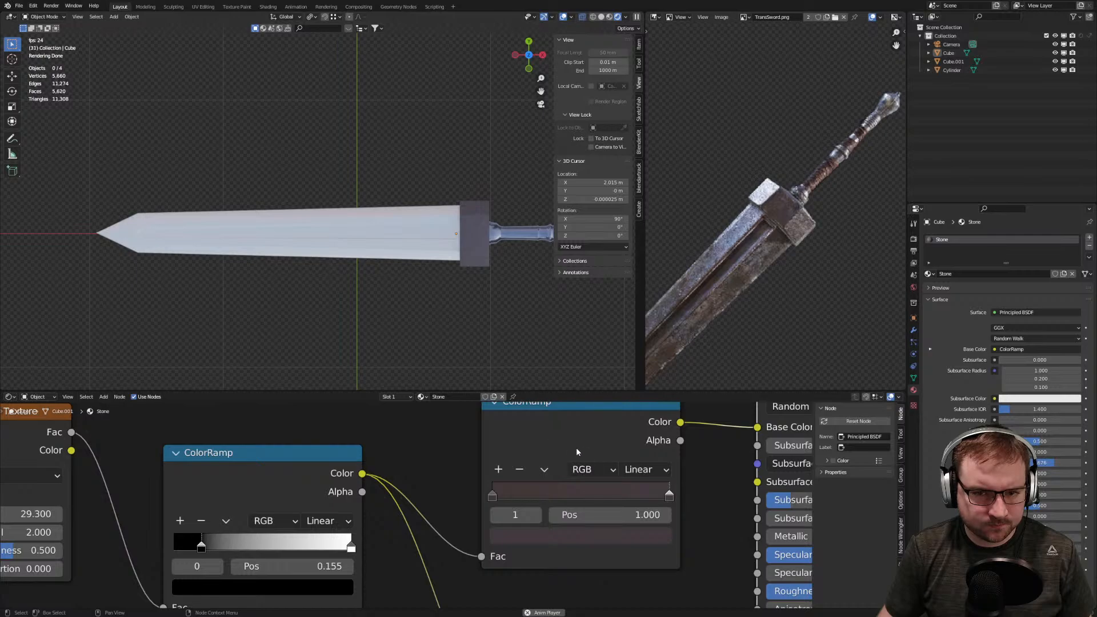
Recolor the brown ColorRamp's start stop to a reddish brown with hue 0.017, saturation 0.649 and value 0.064
scroll(596, 457, "down", 8)
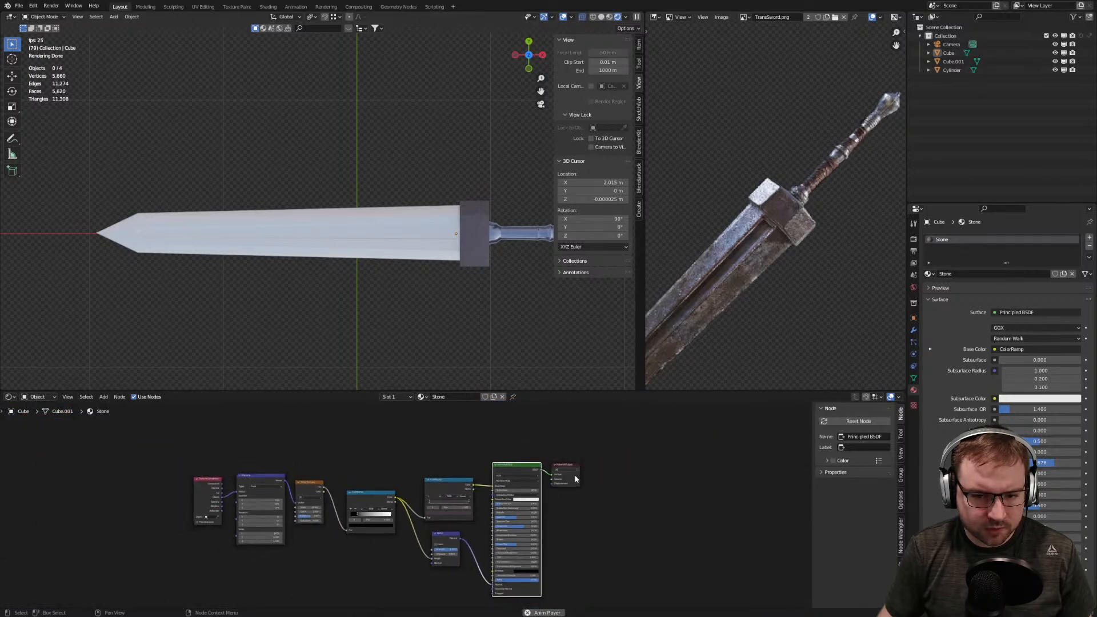
scroll(493, 319, "up", 6)
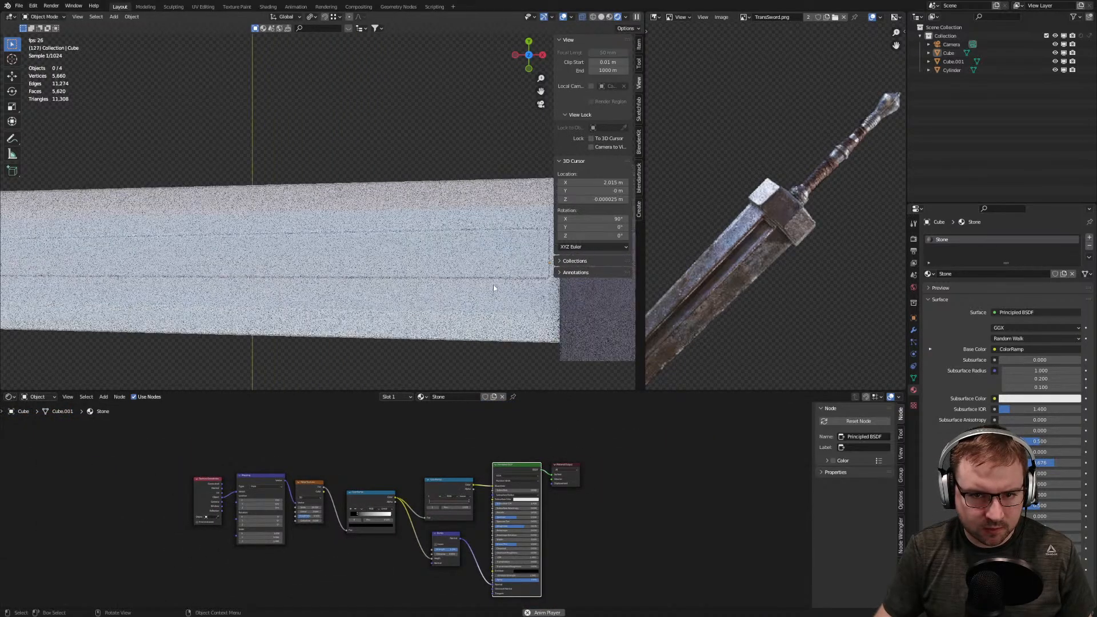
scroll(400, 276, "up", 5)
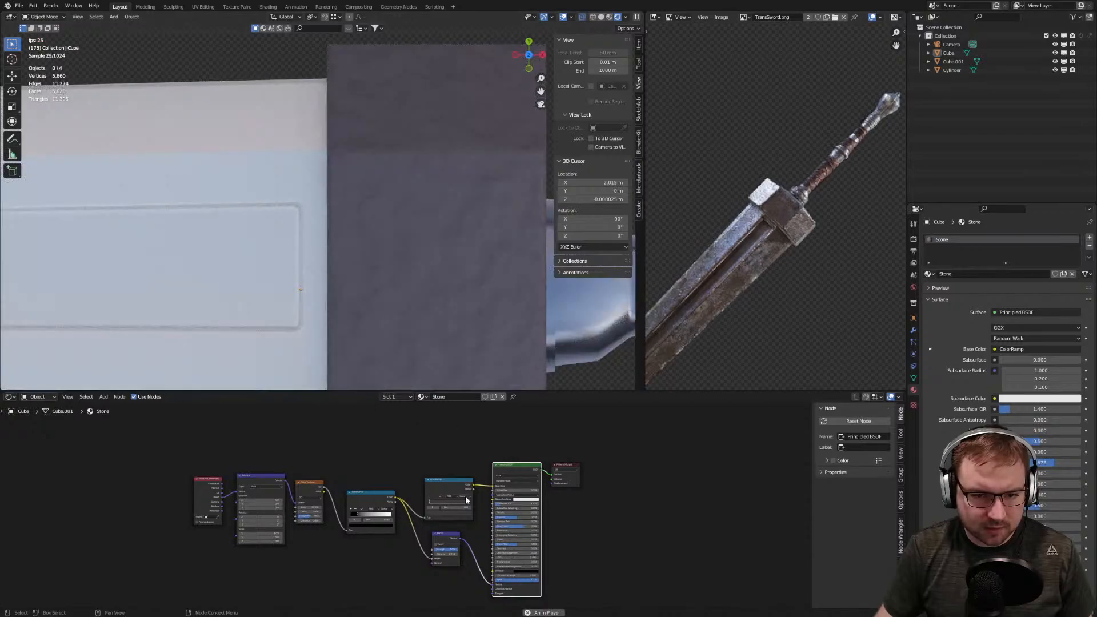
scroll(473, 514, "up", 2)
scroll(474, 518, "up", 4)
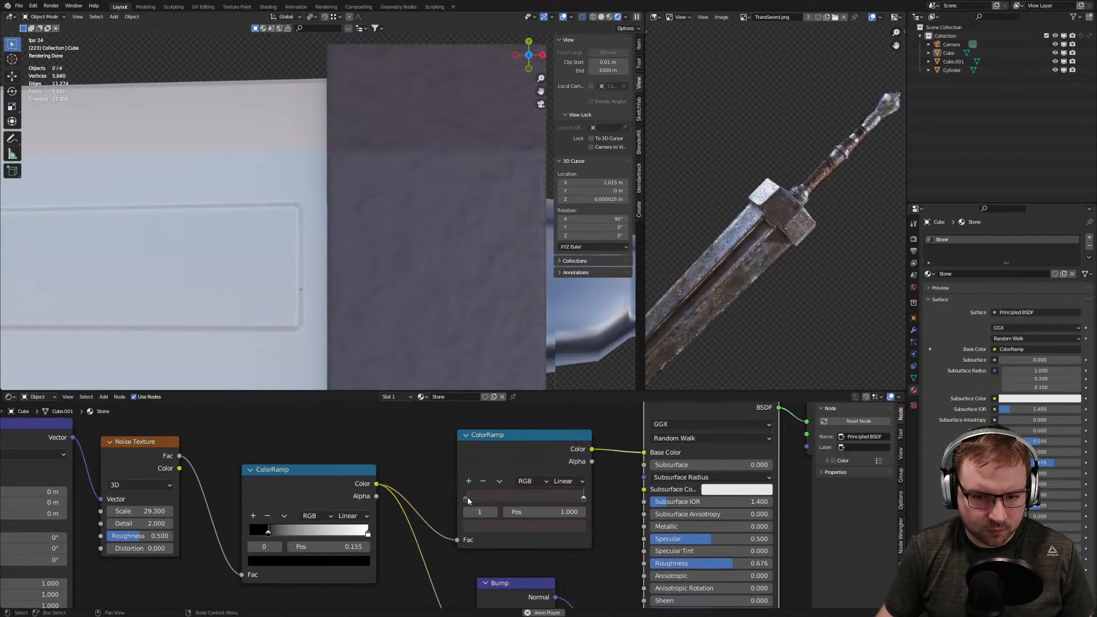
left_click(478, 522)
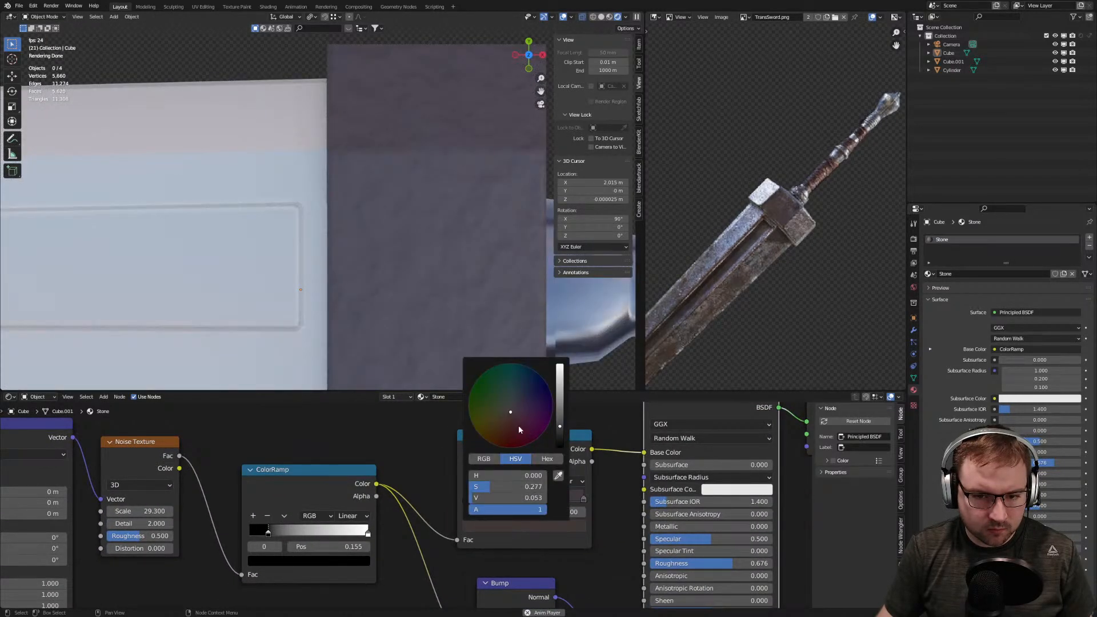
mouse_move(560, 422)
left_mouse_down()
mouse_move(560, 410)
mouse_move(508, 423)
mouse_move(560, 421)
left_mouse_up()
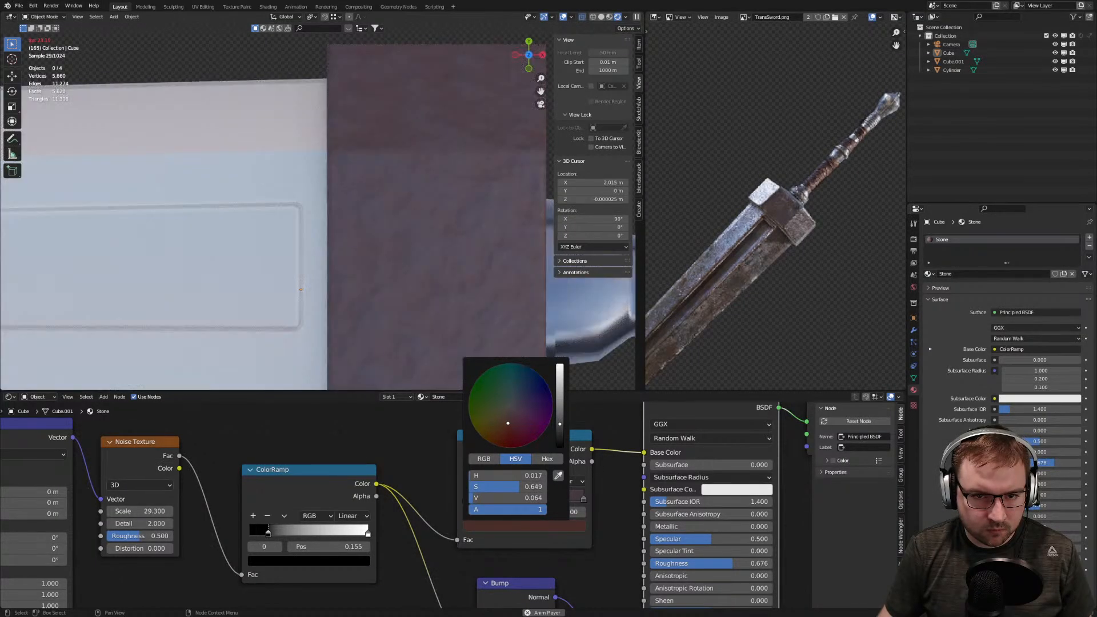
Recolor the brown ColorRamp's end stop with hue 0.963, saturation 0.463 and value 0.071
scroll(522, 303, "down", 5)
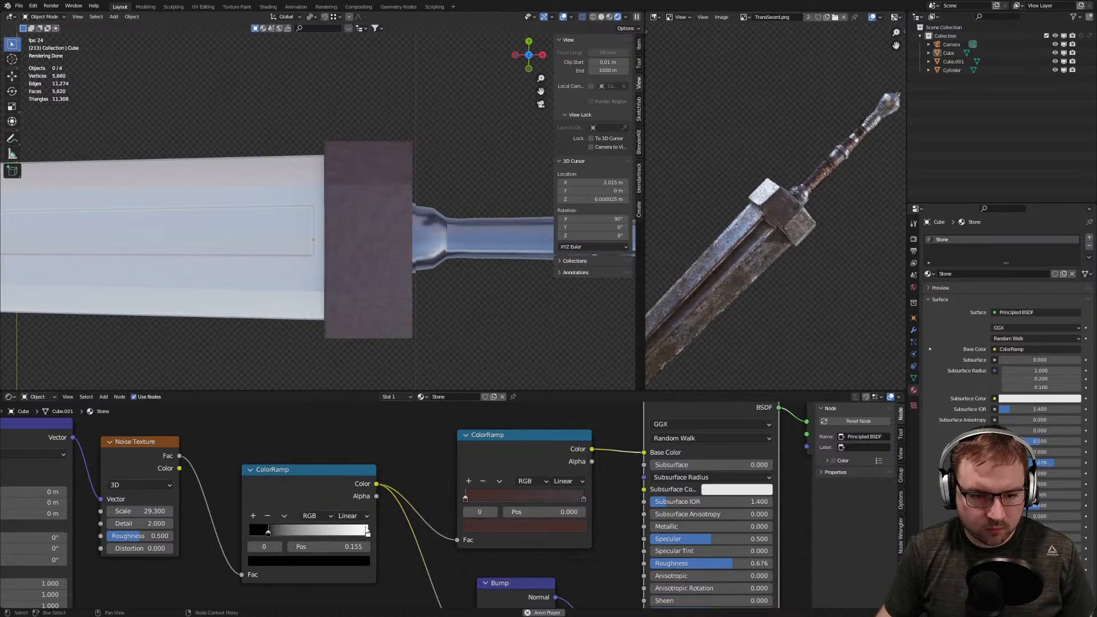
left_click(571, 525)
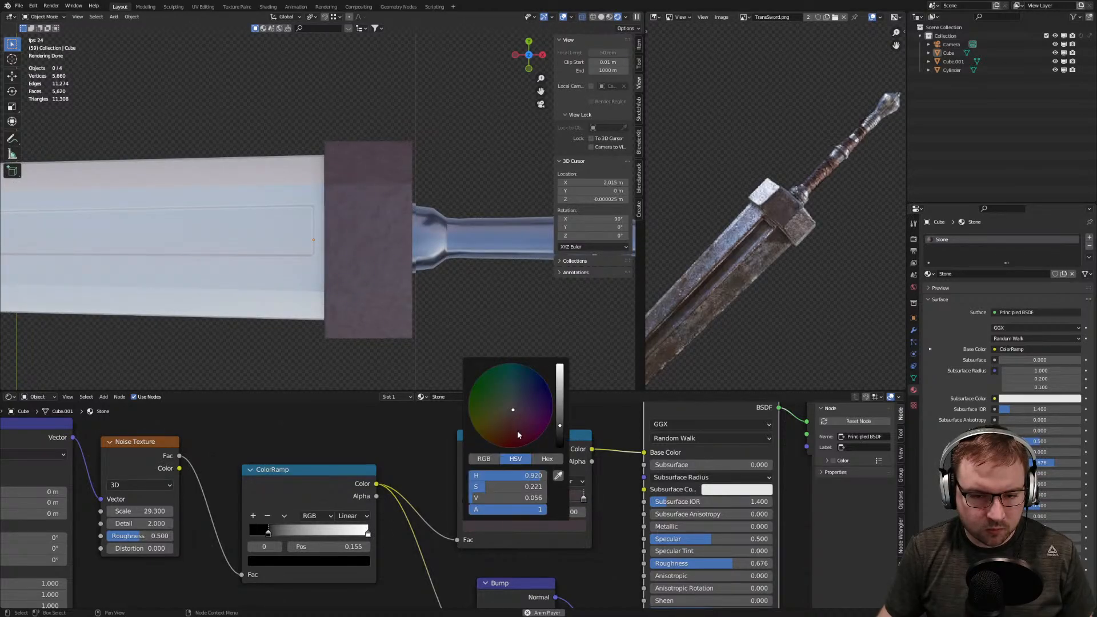
mouse_move(530, 475)
left_mouse_down()
mouse_move(495, 485)
mouse_move(506, 486)
left_mouse_up()
mouse_move(560, 426)
left_mouse_down()
mouse_move(560, 403)
mouse_move(560, 423)
left_mouse_up()
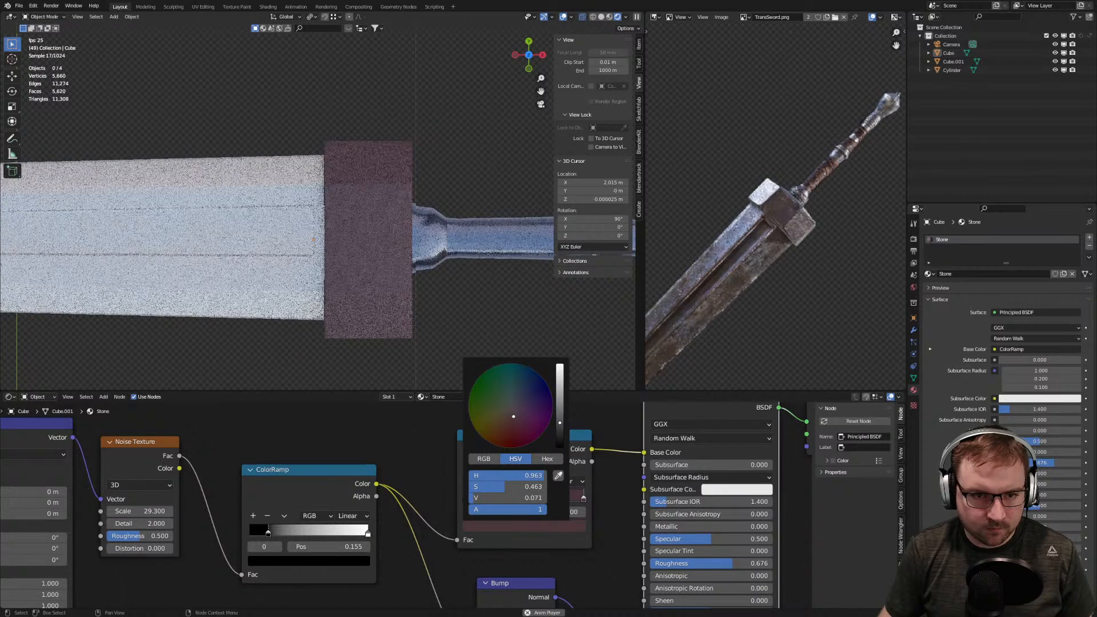
Examine the recolored guard from a distance and up close, and compare its surface with the reference guard
scroll(430, 330, "down", 4)
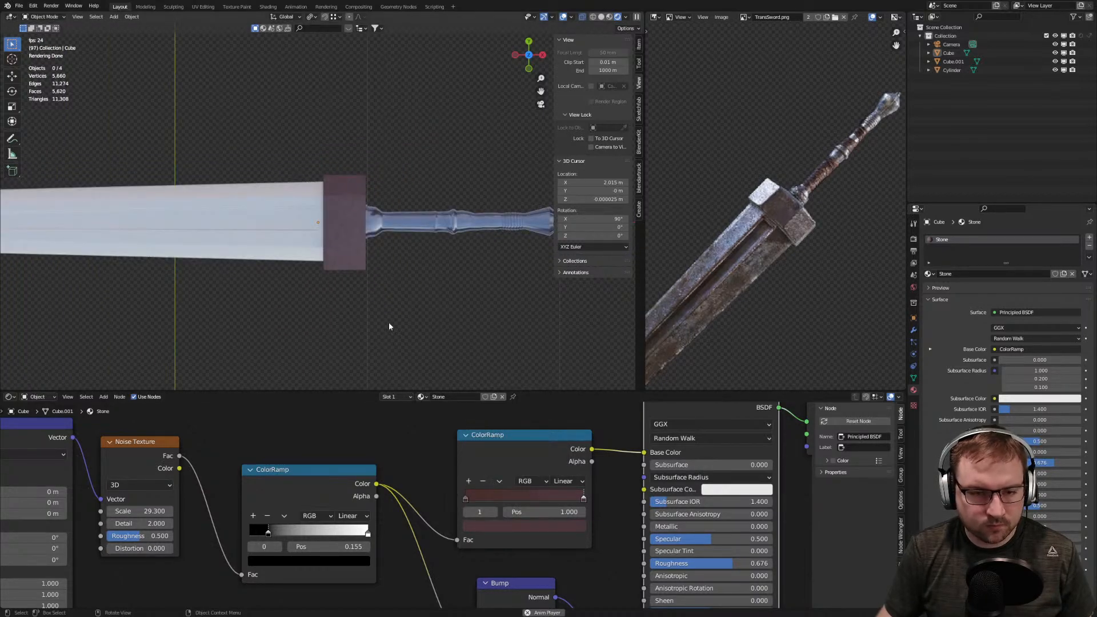
scroll(391, 300, "down", 3)
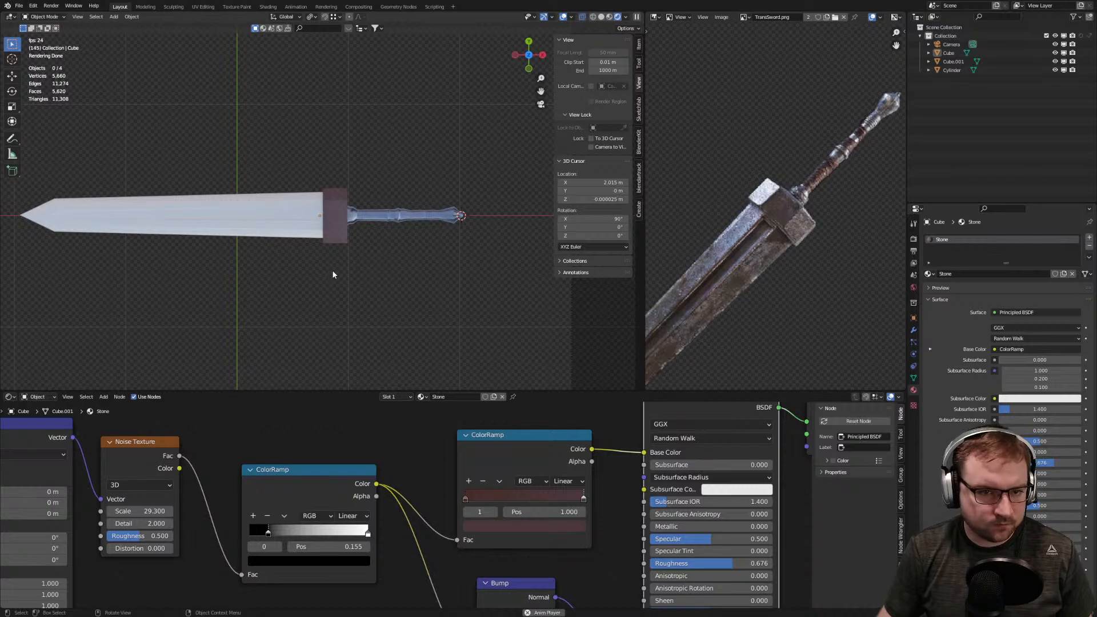
middle_click_drag(340, 261, 413, 305, "shift")
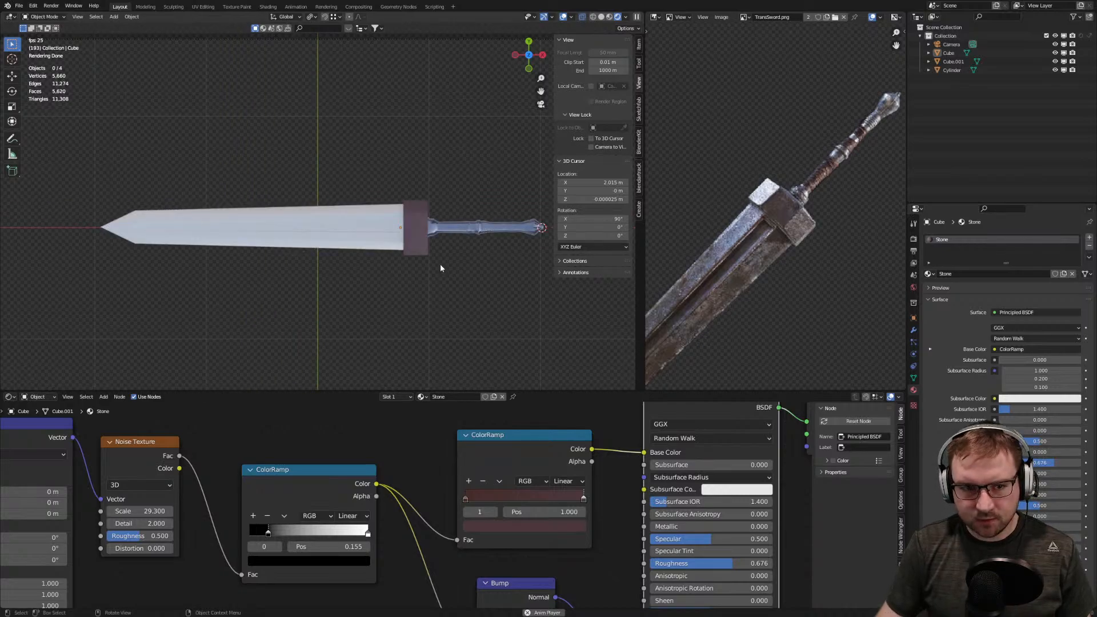
scroll(444, 269, "up", 6)
scroll(344, 255, "down", 10)
middle_click_drag(462, 279, 390, 216)
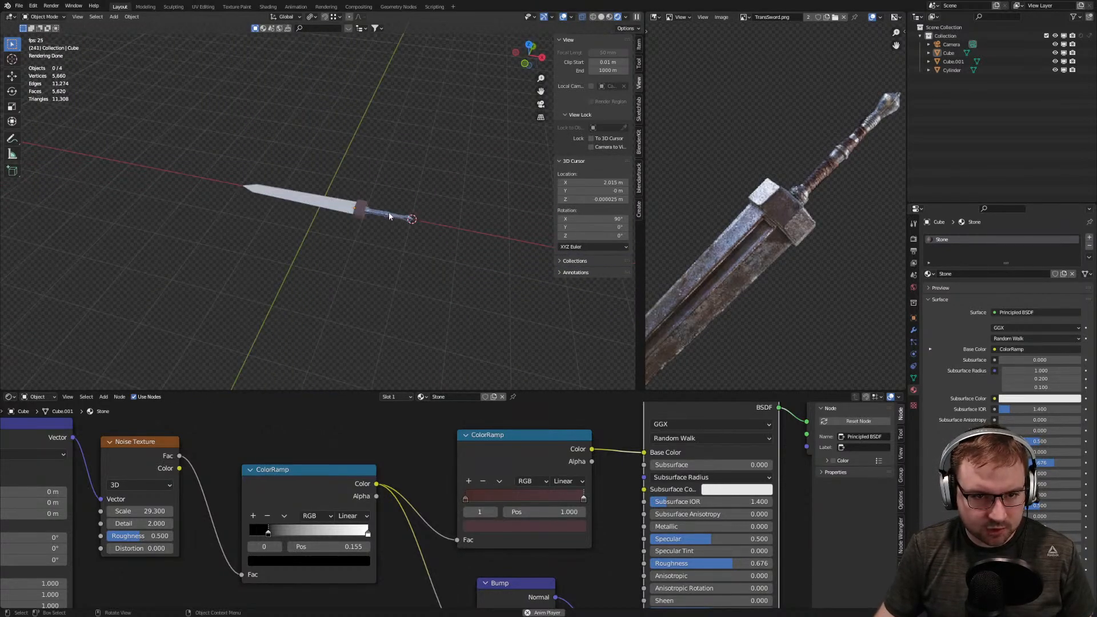
left_click(364, 210)
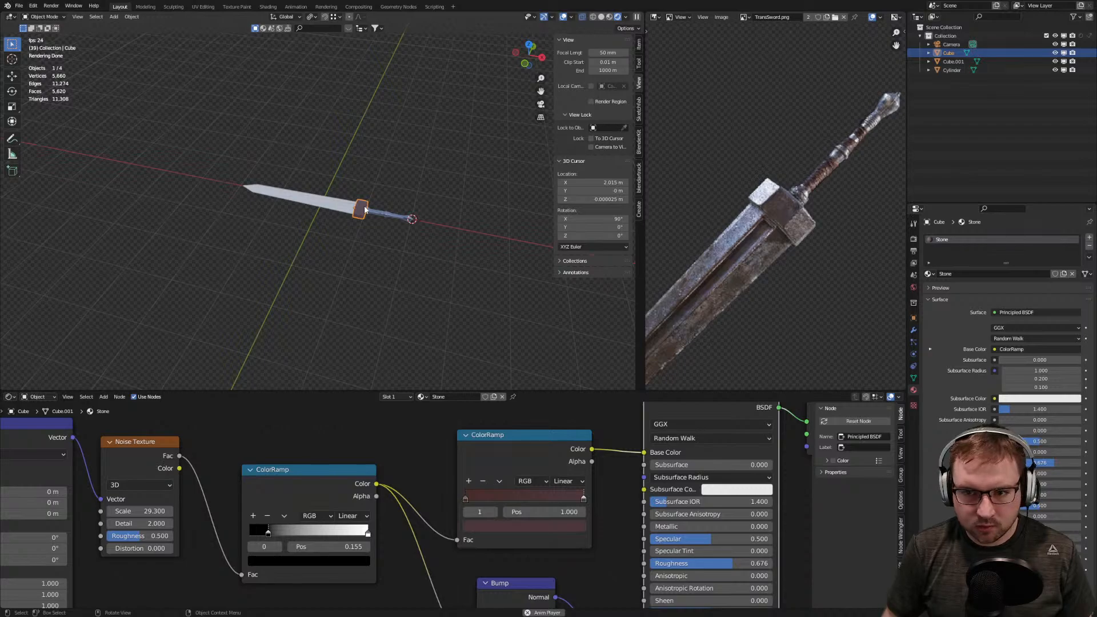
key("KP_Decimal")
scroll(365, 209, "up", 2)
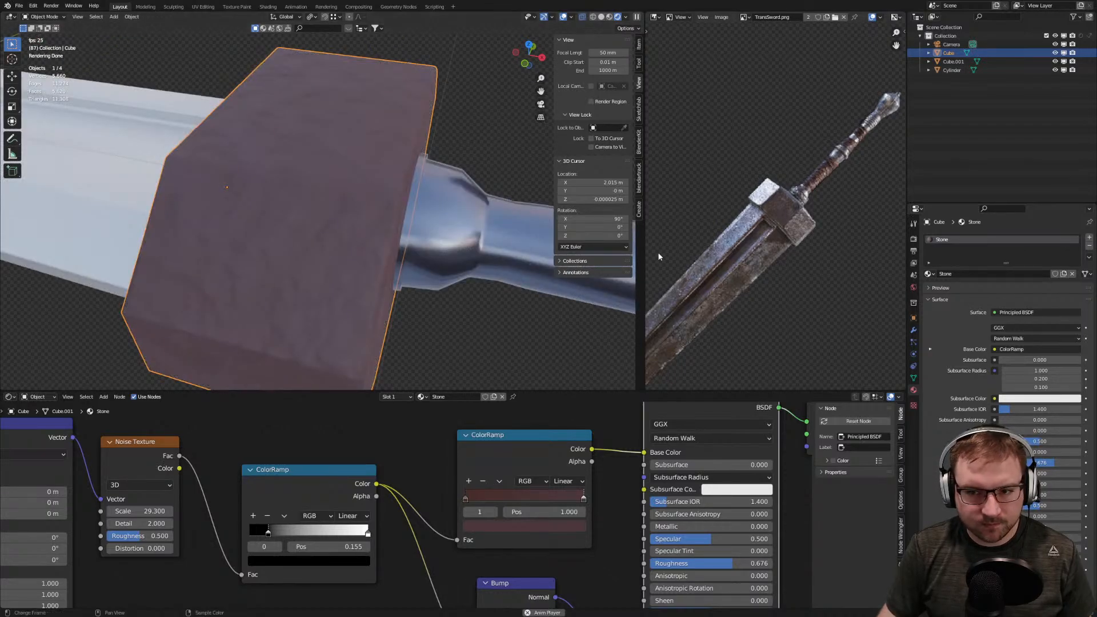
scroll(780, 268, "up", 3)
scroll(782, 268, "up", 4)
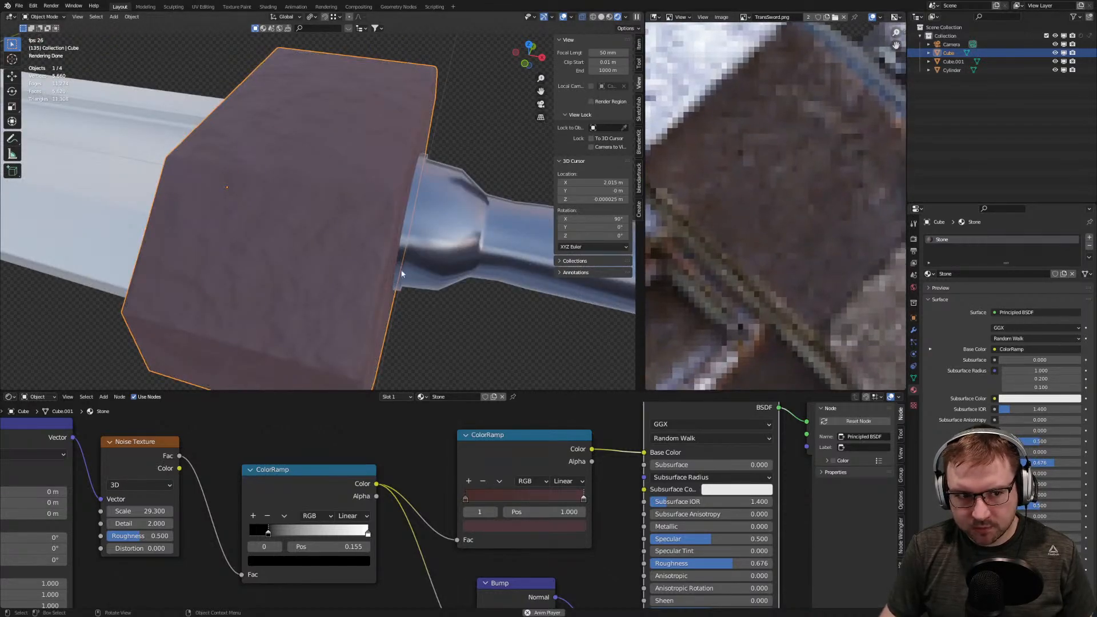
Spread the brown ColorRamp and the Principled BSDF nodes apart in the Stone material's node tree
key("Home")
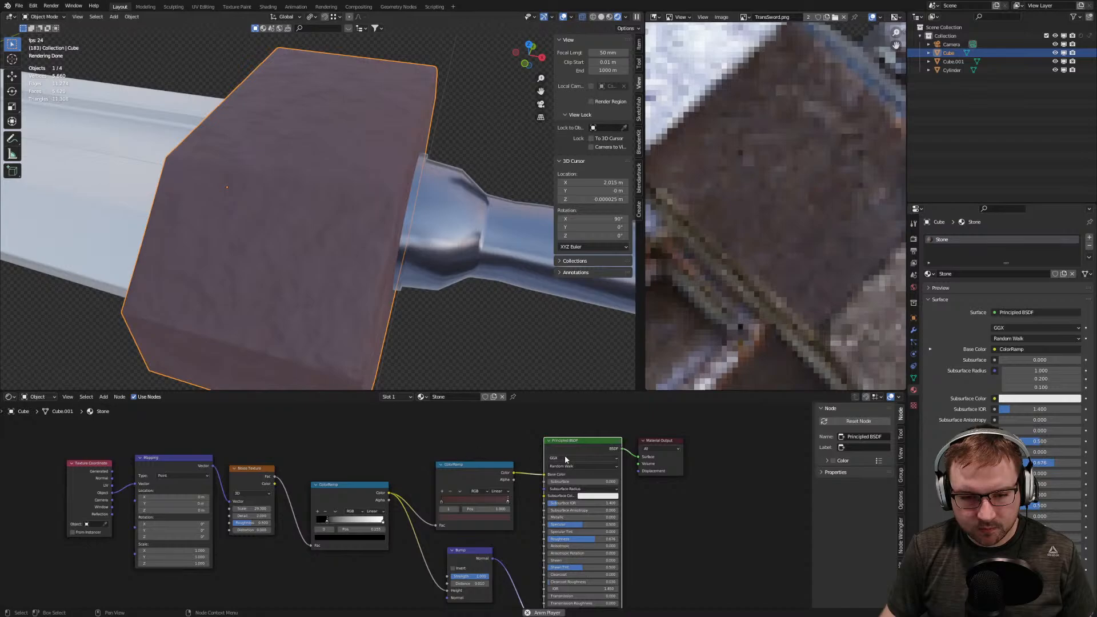
left_click_drag(492, 469, 522, 452)
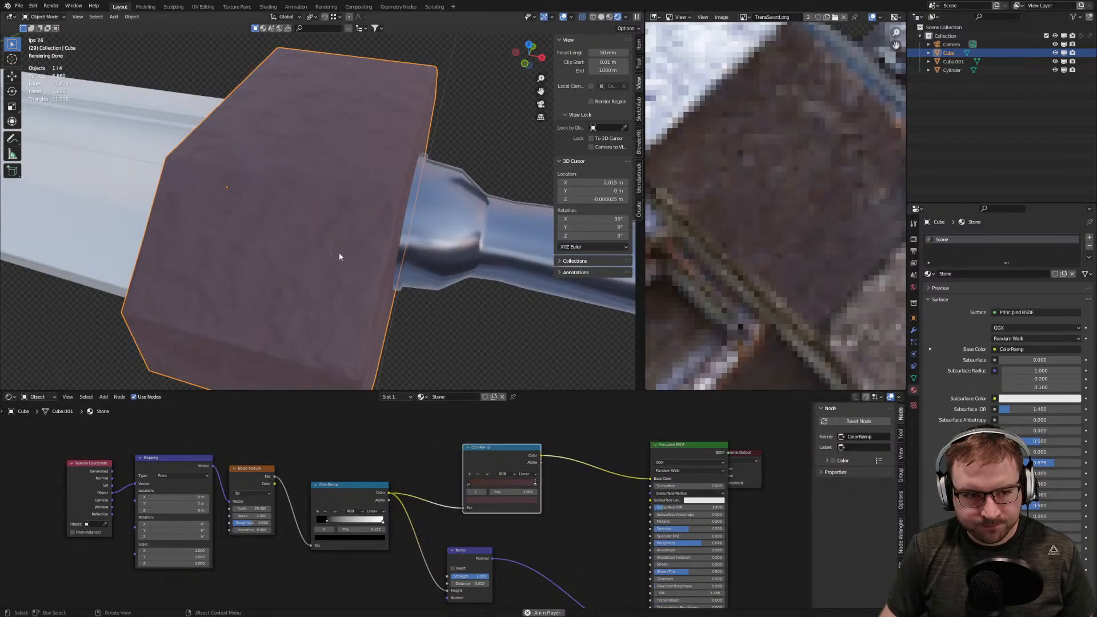
scroll(289, 276, "down", 4)
middle_click_drag(334, 266, 297, 241)
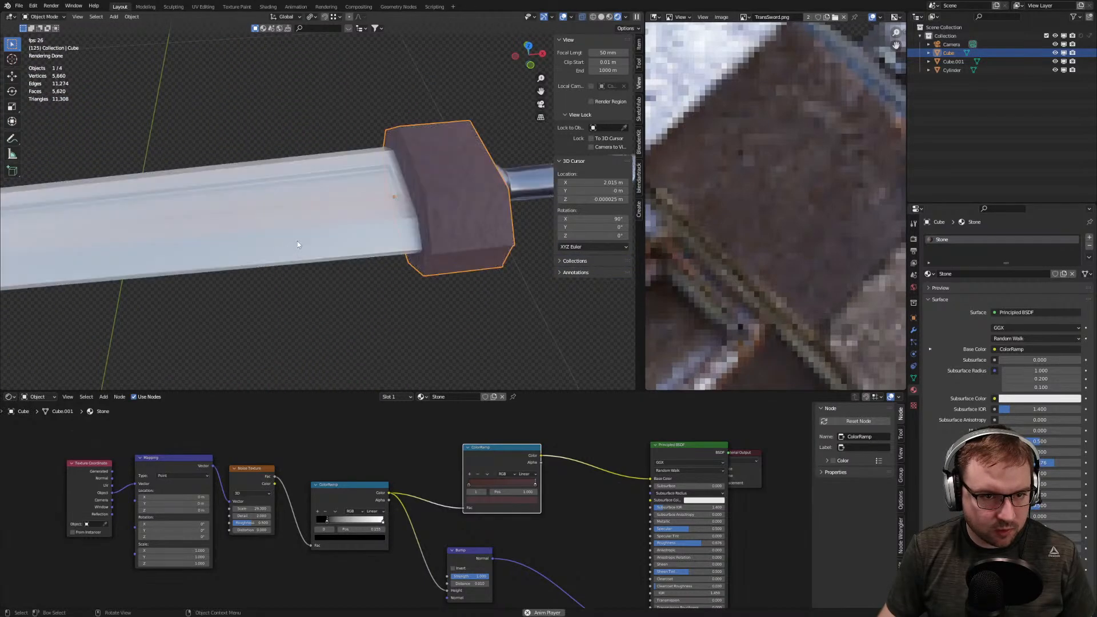
left_click(297, 241)
scroll(315, 276, "down", 1)
scroll(517, 423, "down", 4)
left_click(430, 234)
scroll(571, 492, "down", 2)
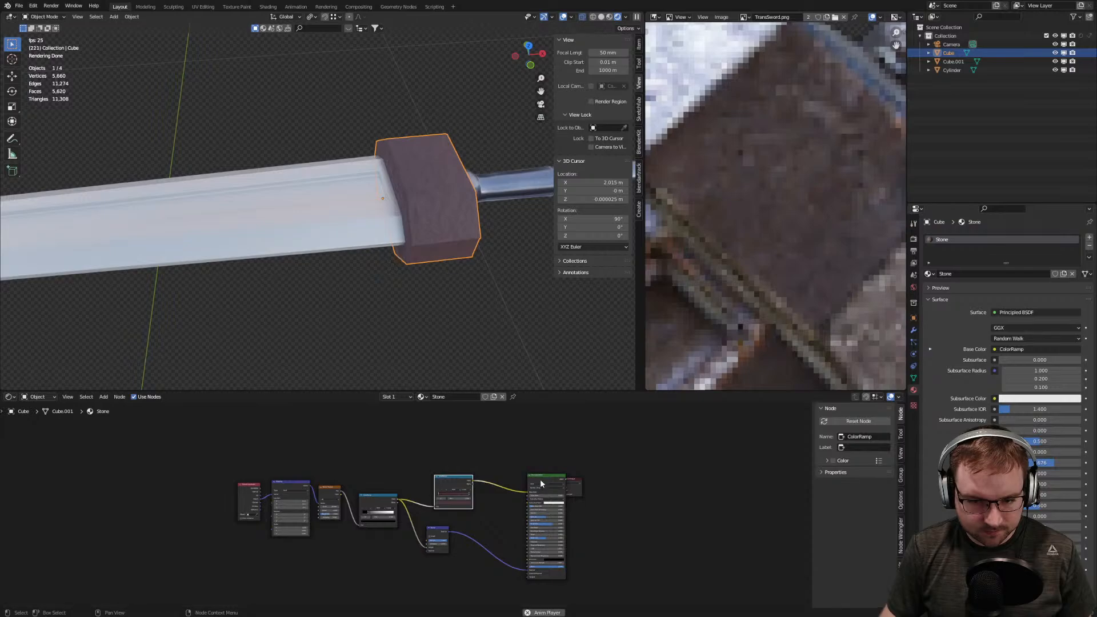
Move the Principled BSDF nearer the brown ColorRamp and copy all Stone nodes except the Material Output
left_click_drag(539, 481, 521, 481)
left_click_drag(555, 579, 381, 521)
left_click_drag(548, 481, 344, 497)
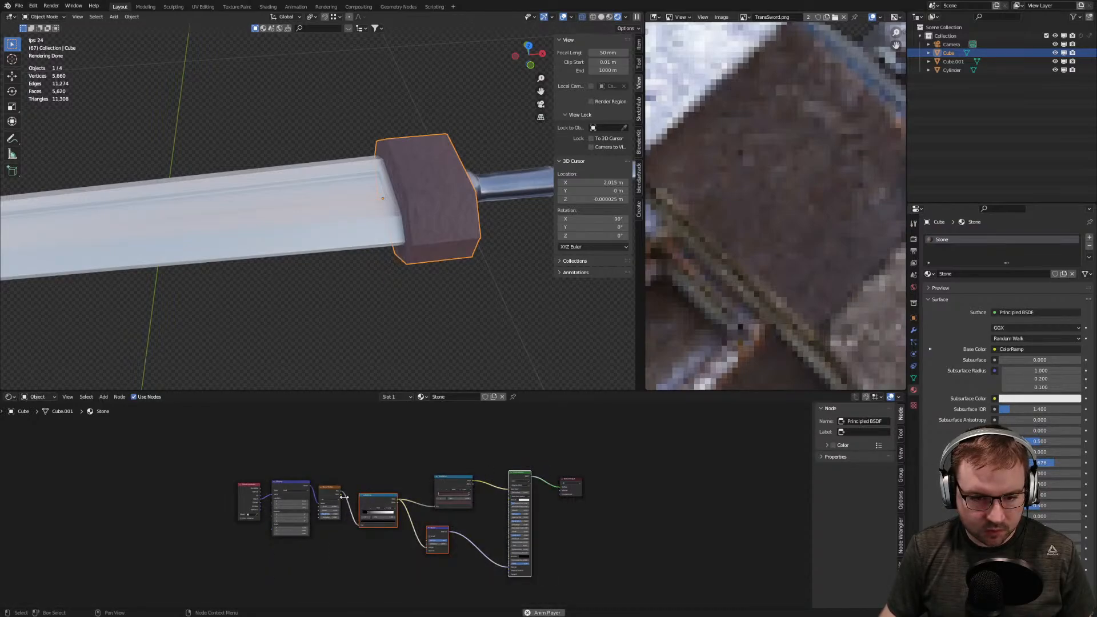
left_click_drag(543, 584, 252, 476)
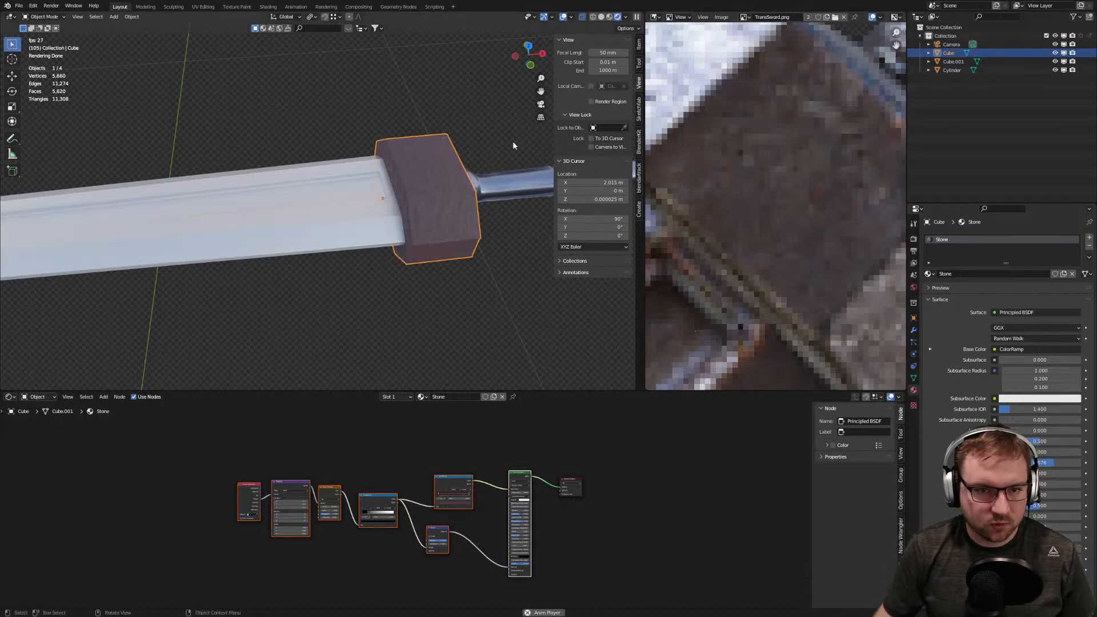
Select the blade in top view and separate its Metal material's Principled BSDF and Material Output nodes to free up space
left_click(307, 144)
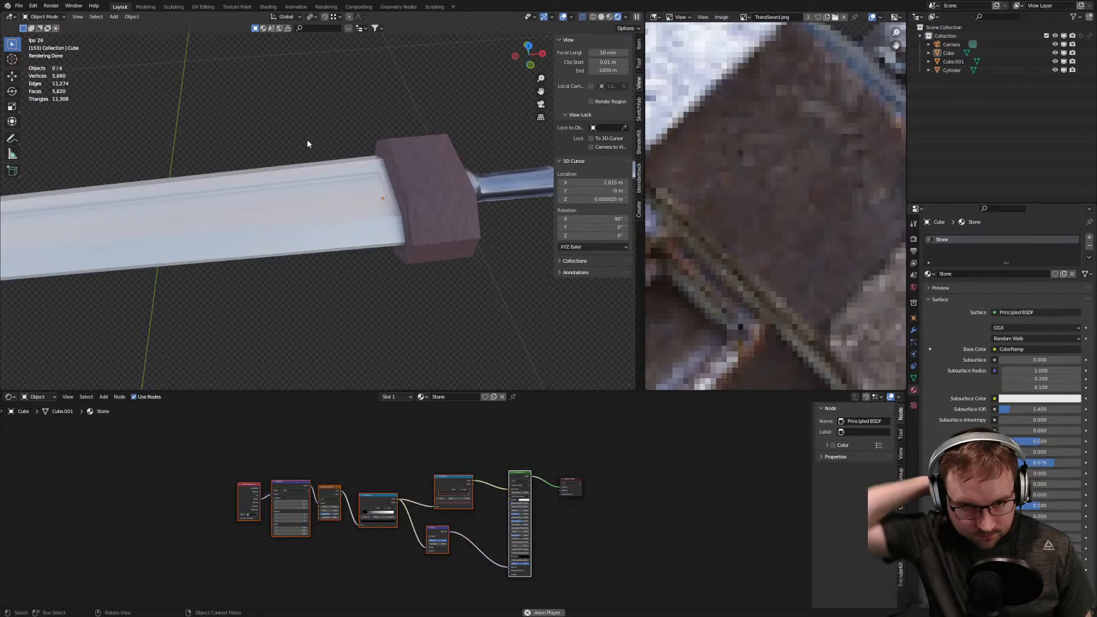
key("KP_7")
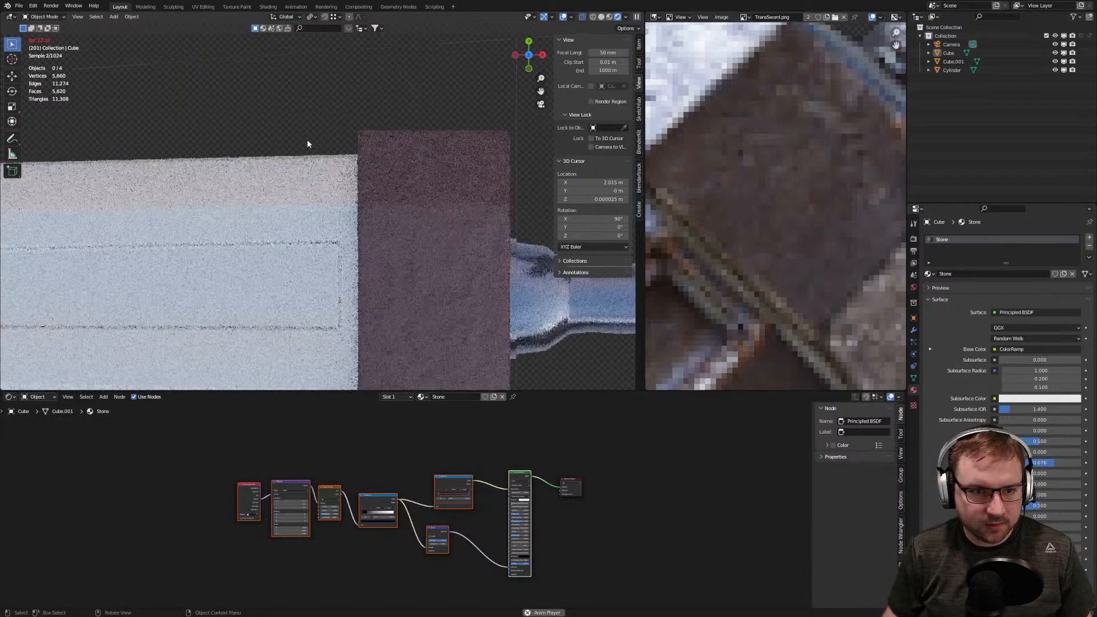
left_click(262, 238)
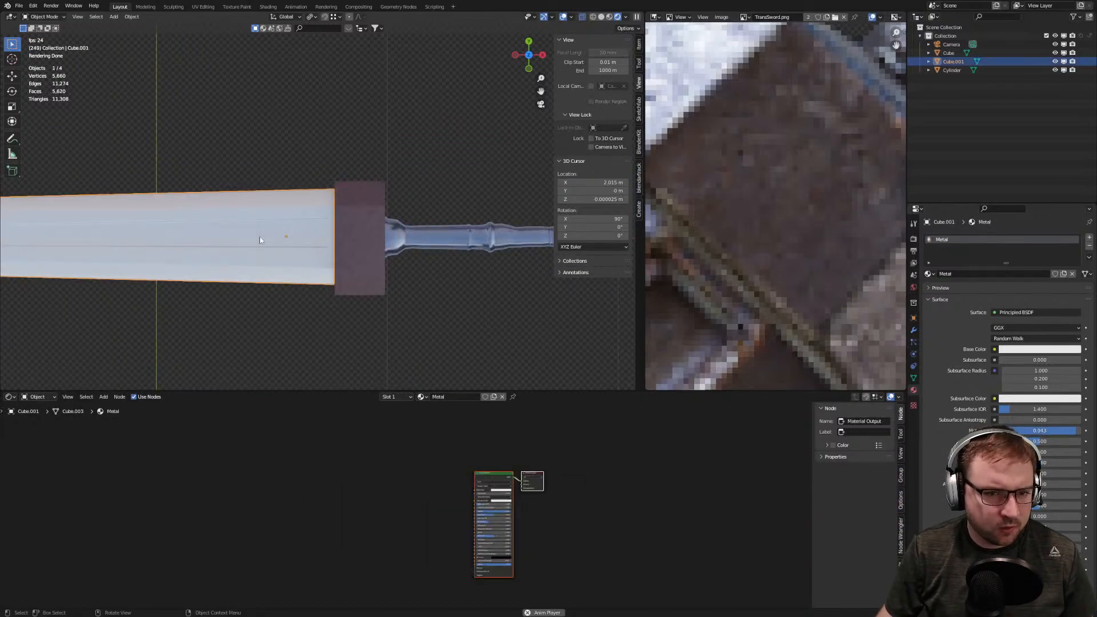
scroll(473, 469, "up", 2)
left_click_drag(498, 467, 272, 481)
left_click(394, 473)
left_click_drag(439, 473, 585, 438)
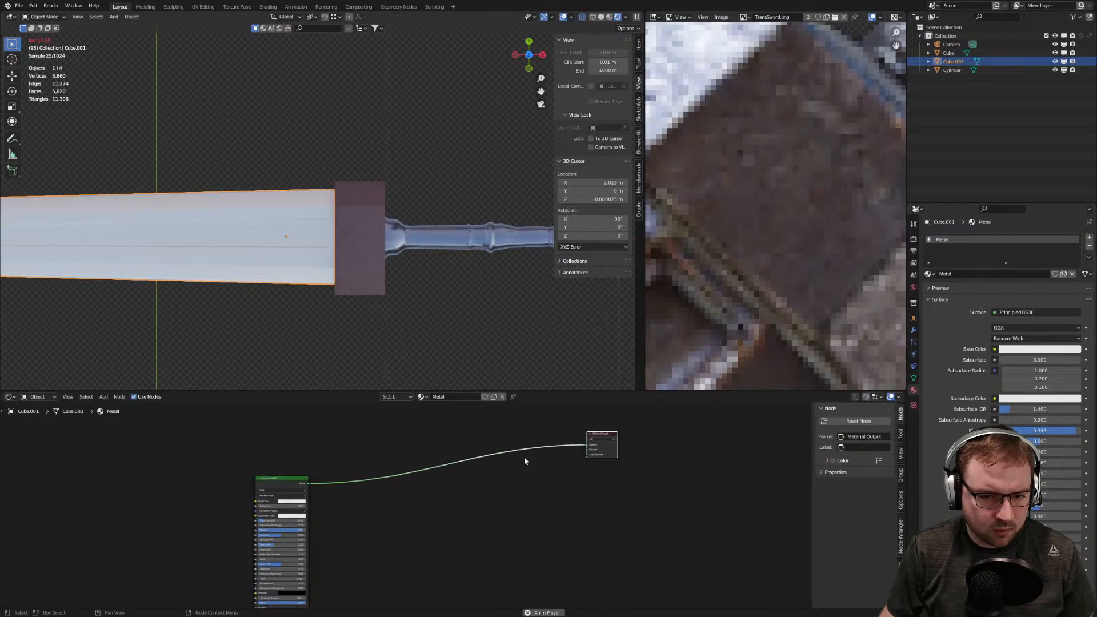
scroll(488, 482, "down", 3)
middle_click_drag(399, 559, 486, 491)
left_click(486, 491)
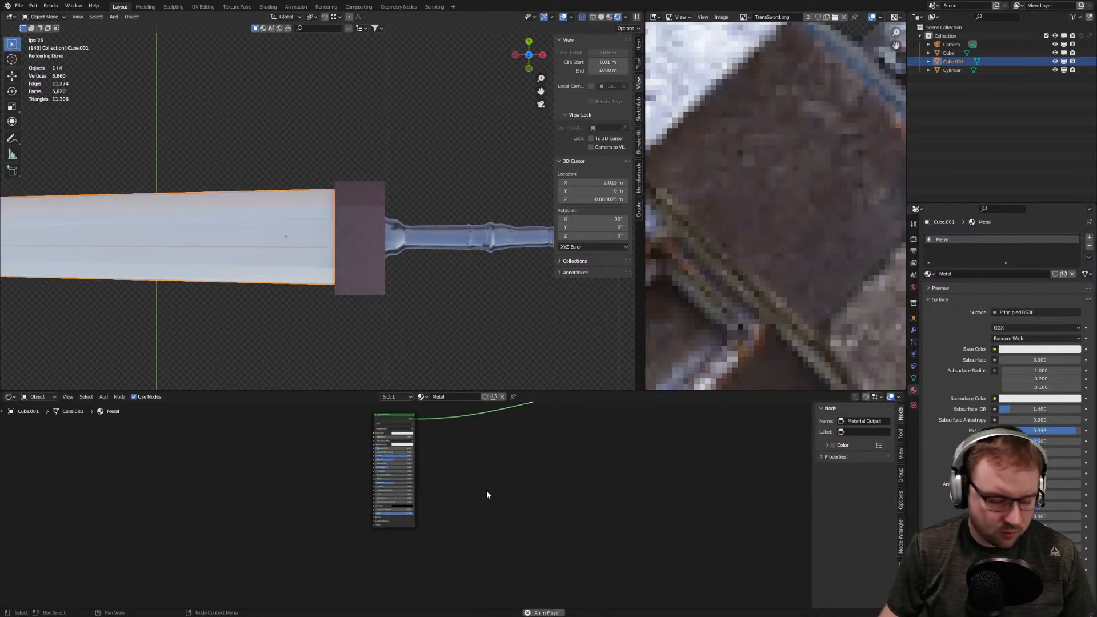
Paste the copied Stone nodes into the Metal material and arrange them below its original Principled BSDF
key("ctrl+v")
scroll(503, 463, "down", 1)
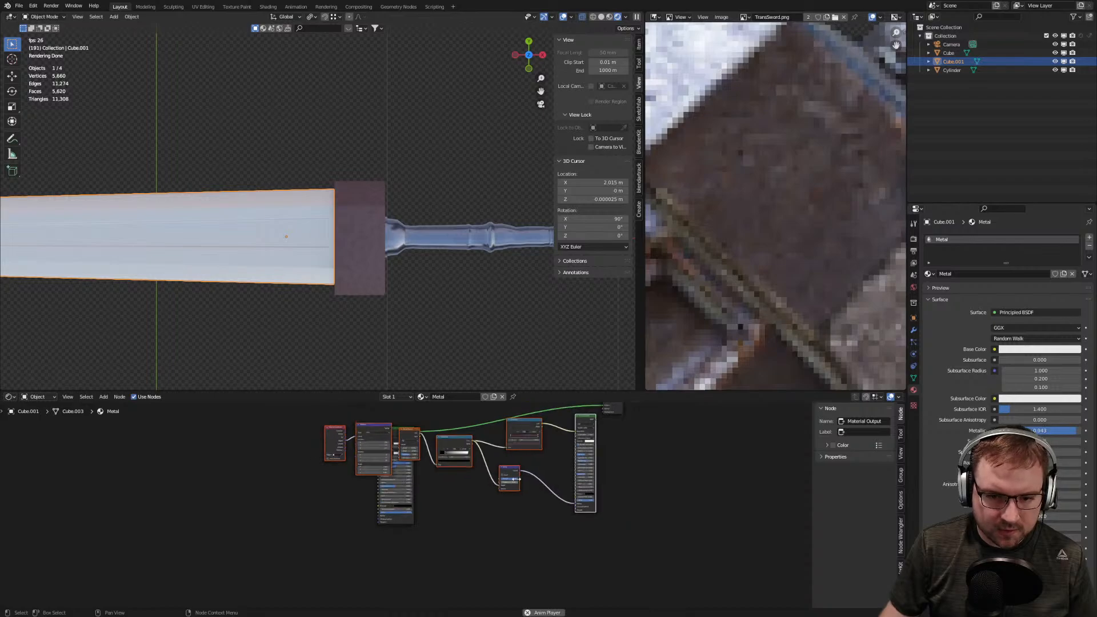
left_click_drag(519, 433, 478, 519)
left_click_drag(401, 436, 403, 418)
scroll(457, 450, "up", 3)
middle_click_drag(436, 466, 411, 492)
left_click_drag(357, 427, 441, 427)
scroll(491, 483, "up", 1)
Insert a Mix Shader between the Metal material's original Principled BSDF and the Material Output
key("shift+a")
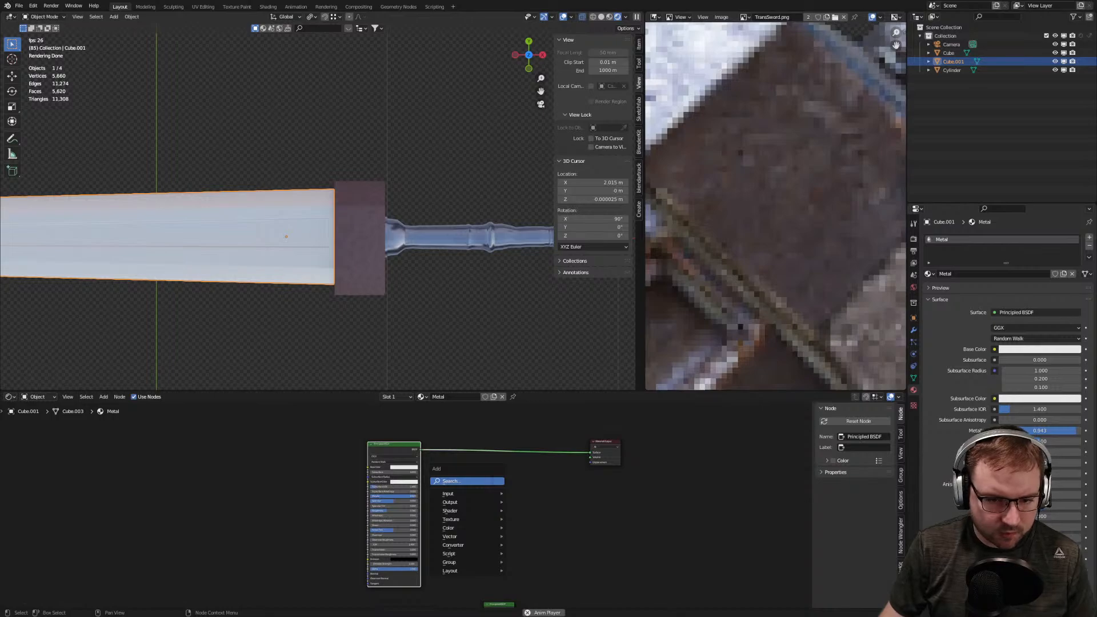
left_click(467, 481)
type("mix")
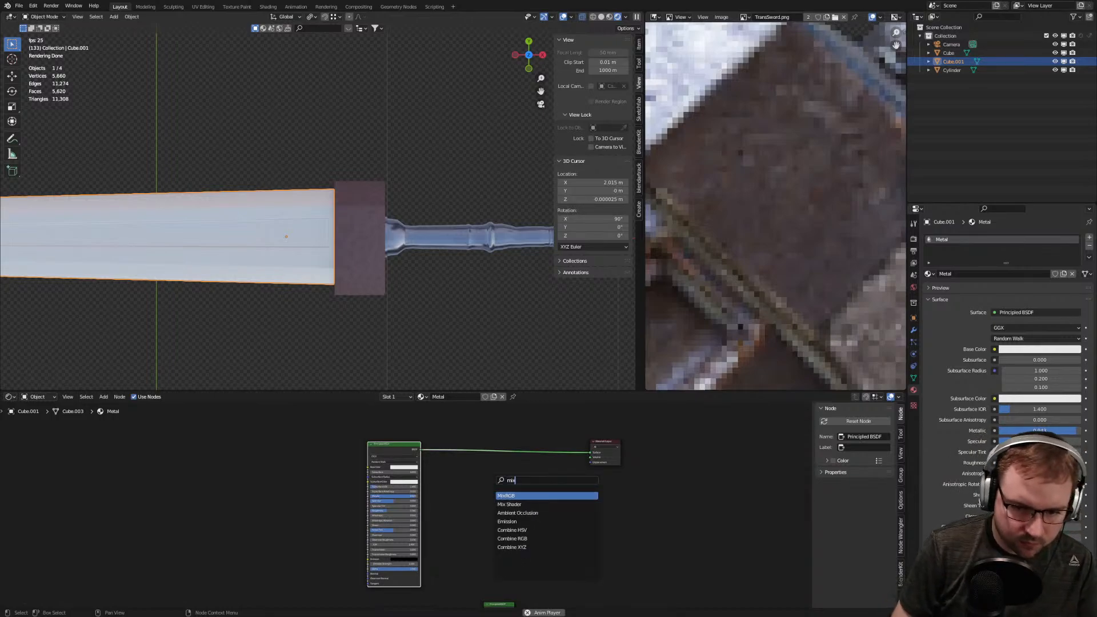
key("Down")
key("Return")
left_click(509, 445)
Connect the pasted Stone Principled BSDF to the Mix Shader's second shader input and set the factor to 1.000
middle_click_drag(542, 492, 542, 421)
middle_click_drag(497, 509, 476, 543)
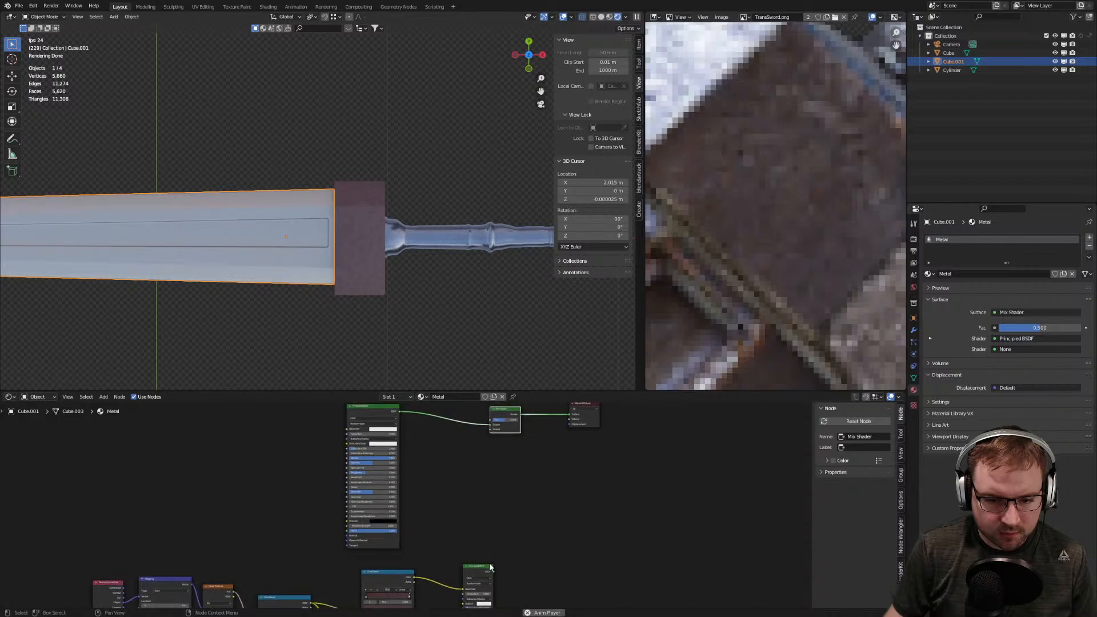
left_click_drag(494, 569, 532, 422)
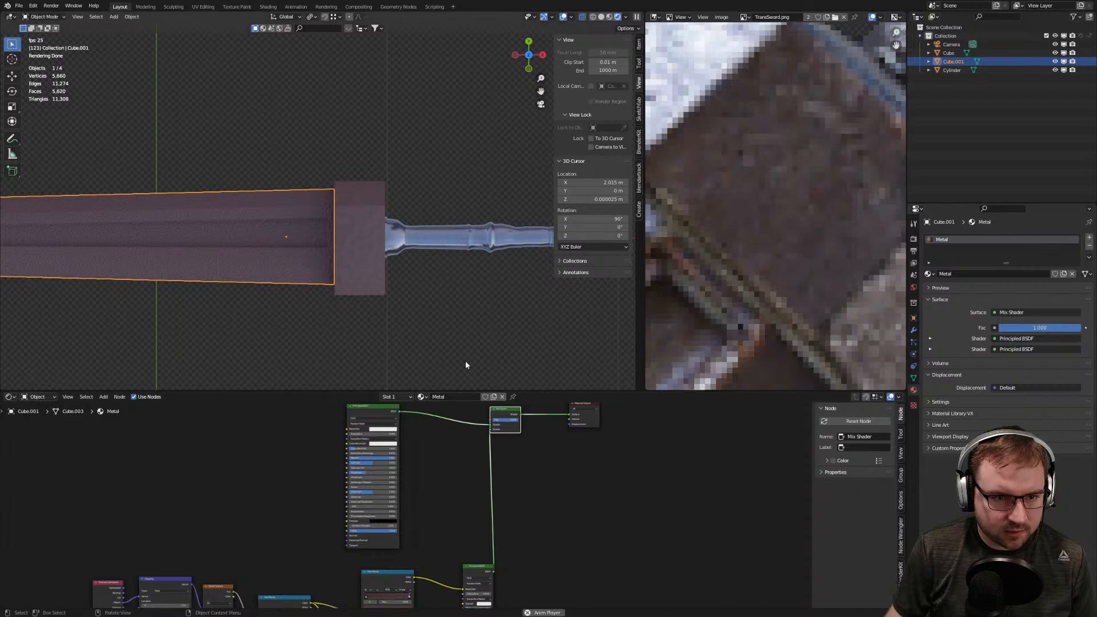
middle_click_drag(272, 287, 374, 298, "shift")
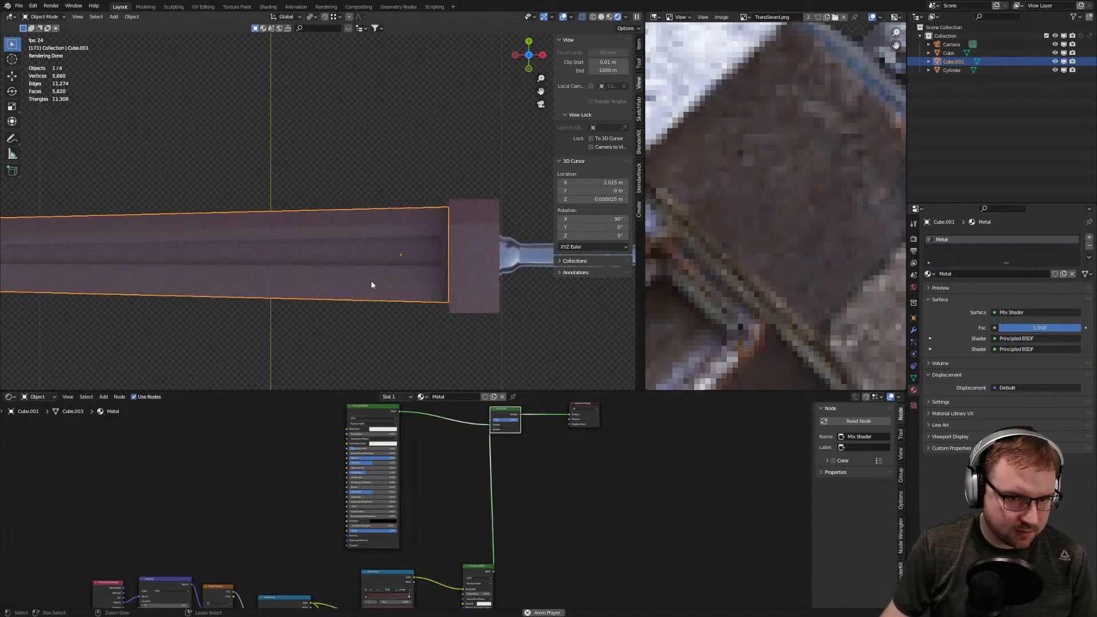
Apply the object transform to the blade and then to the guard, and reselect the blade
key("ctrl+a")
left_click(372, 282)
left_click(465, 265)
key("ctrl+a")
left_click(465, 265)
left_click(309, 288)
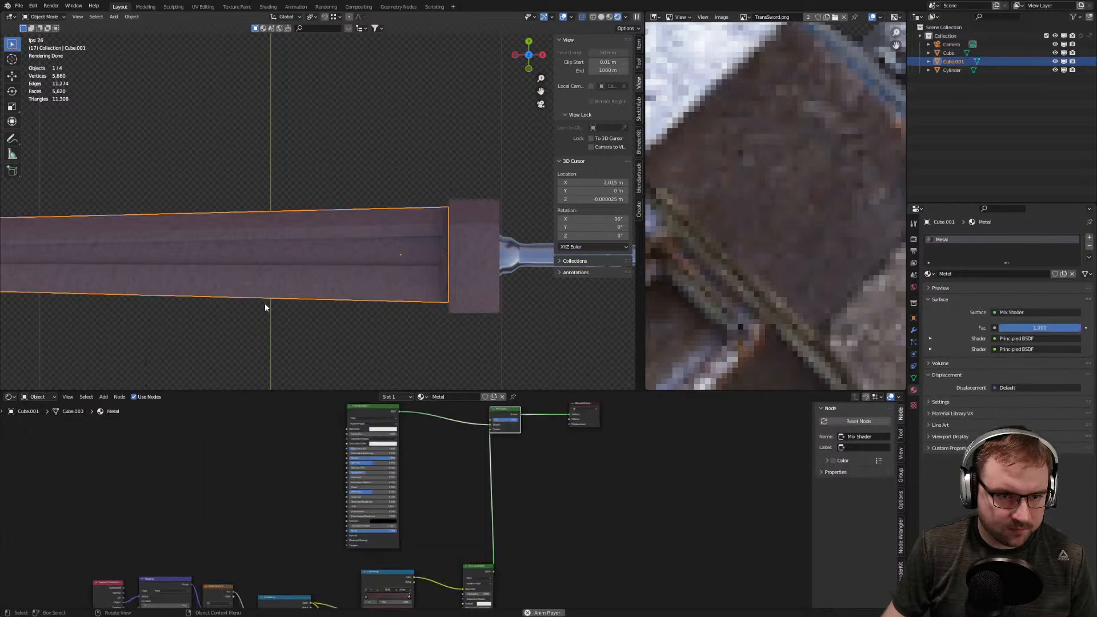
scroll(265, 303, "down", 3)
scroll(366, 312, "up", 2)
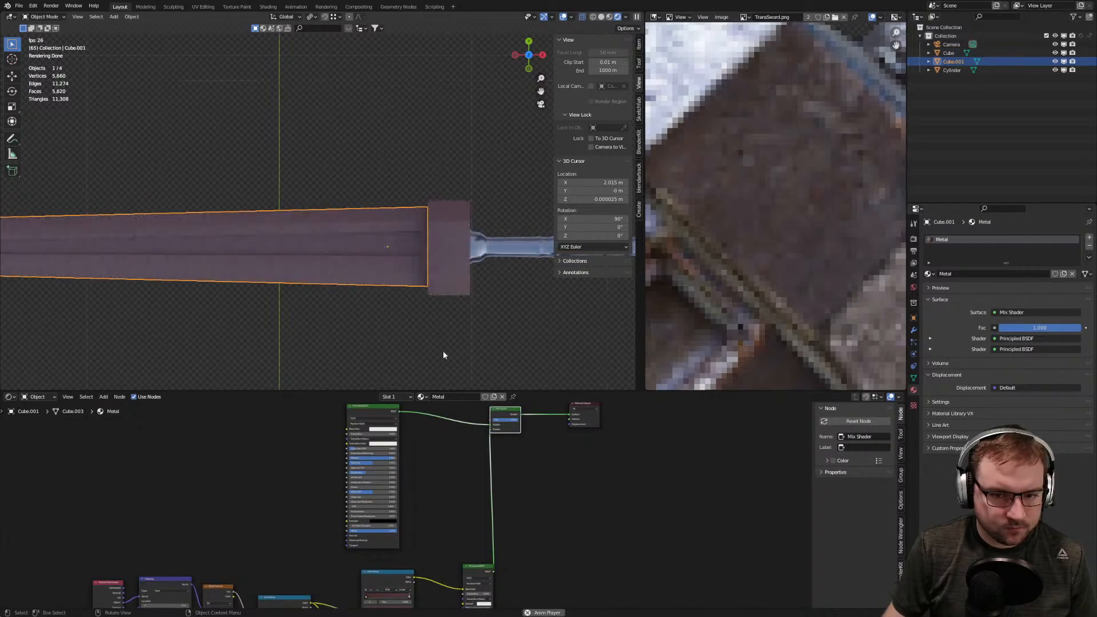
Duplicate the Texture Coordinate, Mapping, Noise Texture and black-and-white ColorRamp nodes and place the copies above the original metal shader
scroll(390, 536, "down", 2)
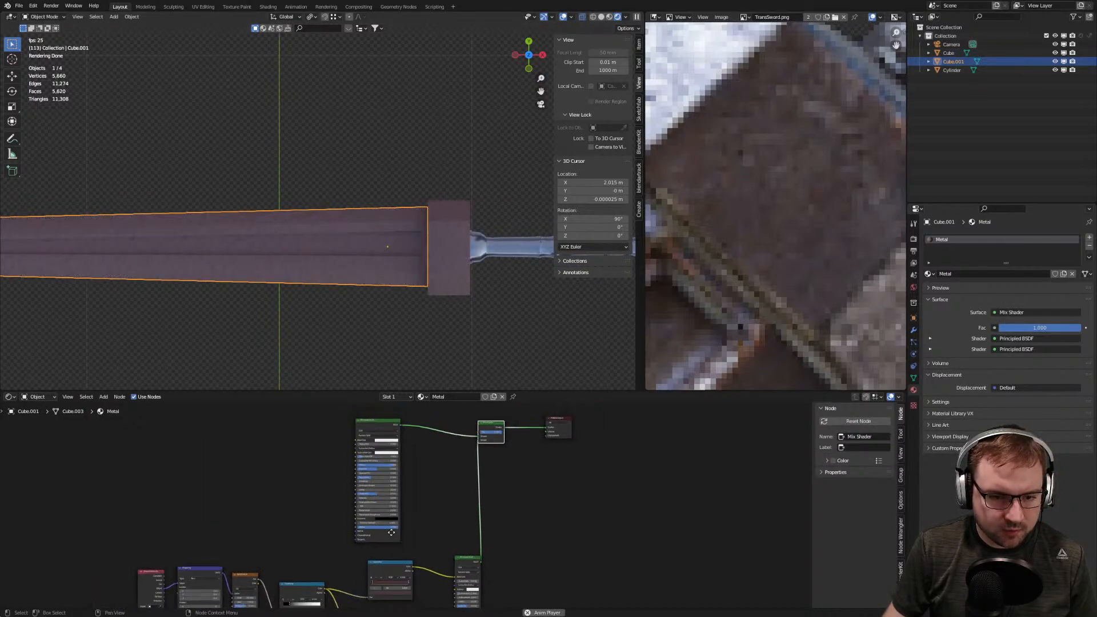
middle_click_drag(390, 536, 395, 497)
middle_click_drag(334, 445, 272, 517)
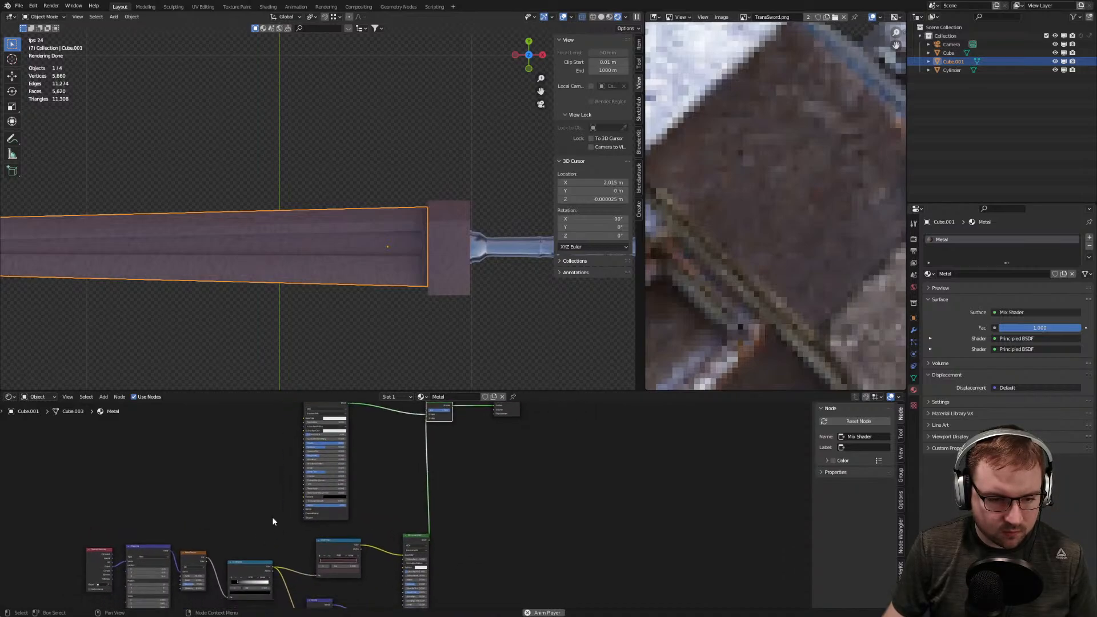
left_click_drag(74, 517, 255, 584)
scroll(253, 555, "down", 1)
middle_click_drag(253, 480, 256, 527)
scroll(286, 485, "down", 2)
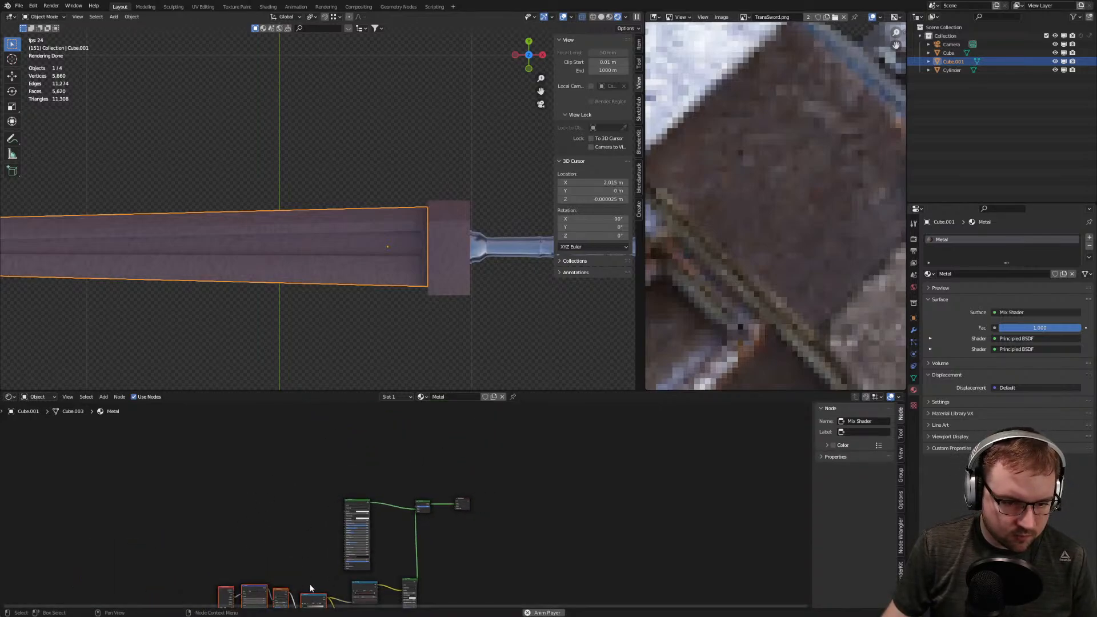
left_click_drag(313, 595, 363, 462)
scroll(379, 472, "up", 4)
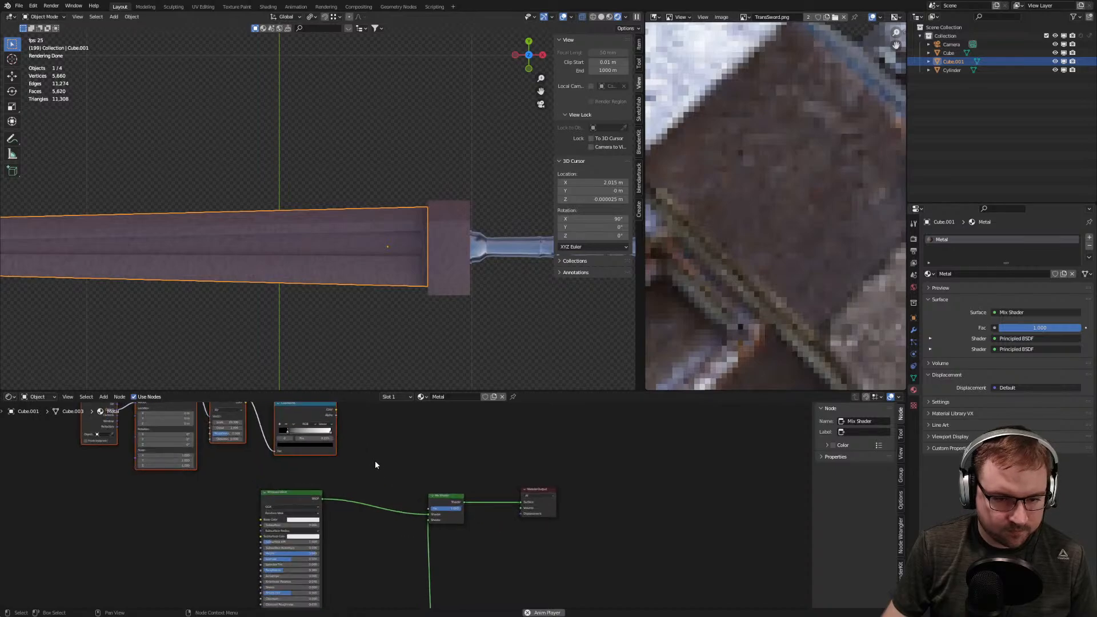
Preview the duplicated ColorRamp on the blade, lower its Noise Texture's scale and set the noise roughness to 0.125
left_click(317, 454, "ctrl+shift")
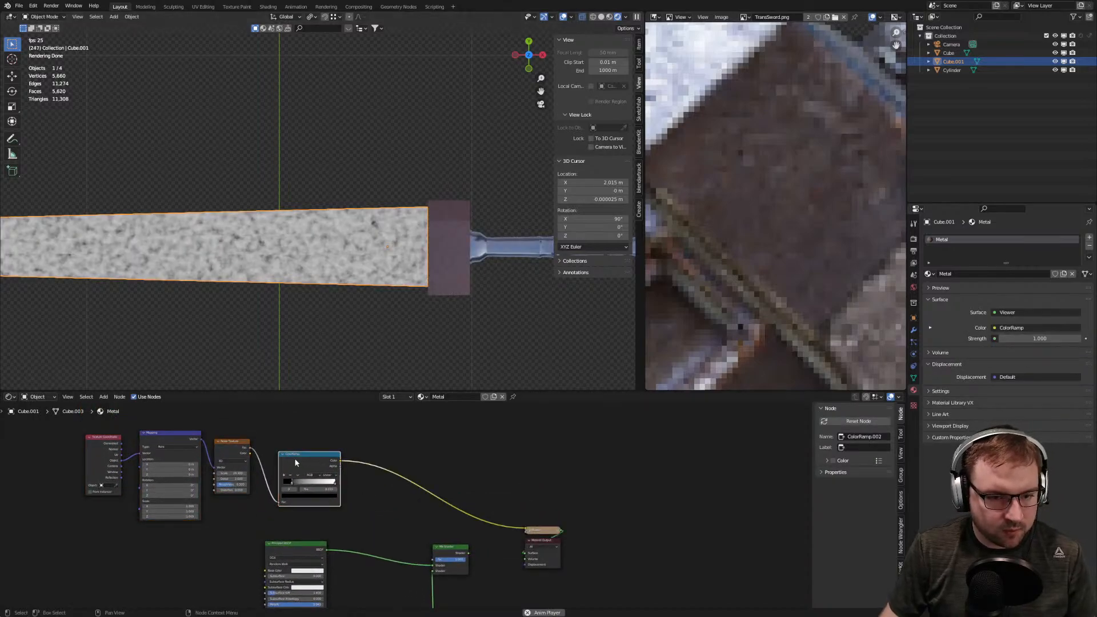
scroll(292, 458, "up", 2)
middle_click_drag(234, 302, 356, 378, "shift")
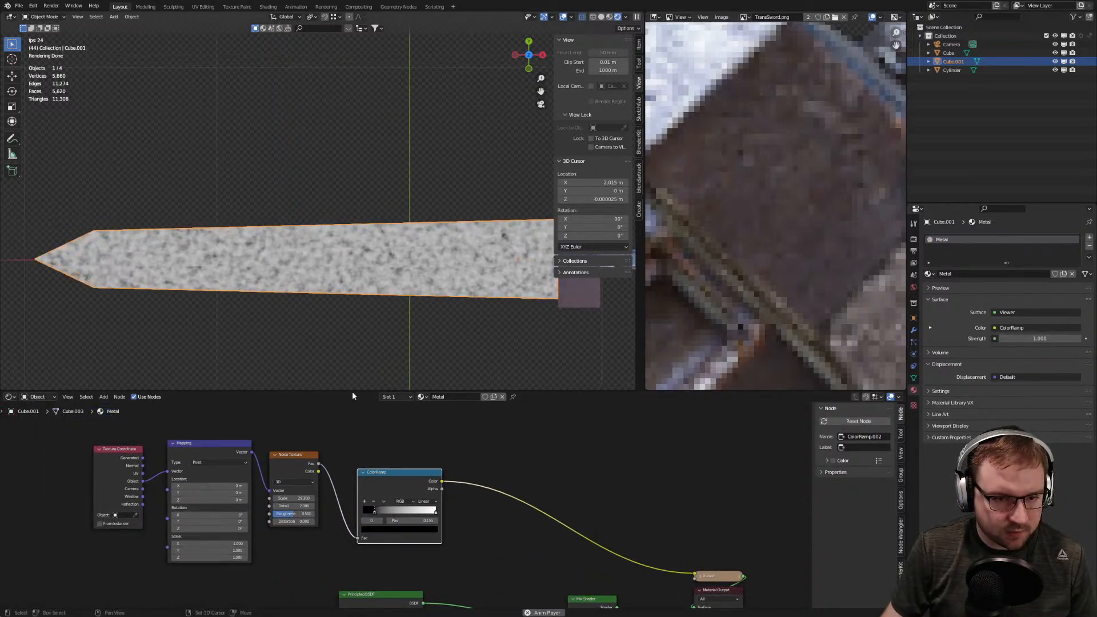
left_click_drag(294, 498, 183, 498)
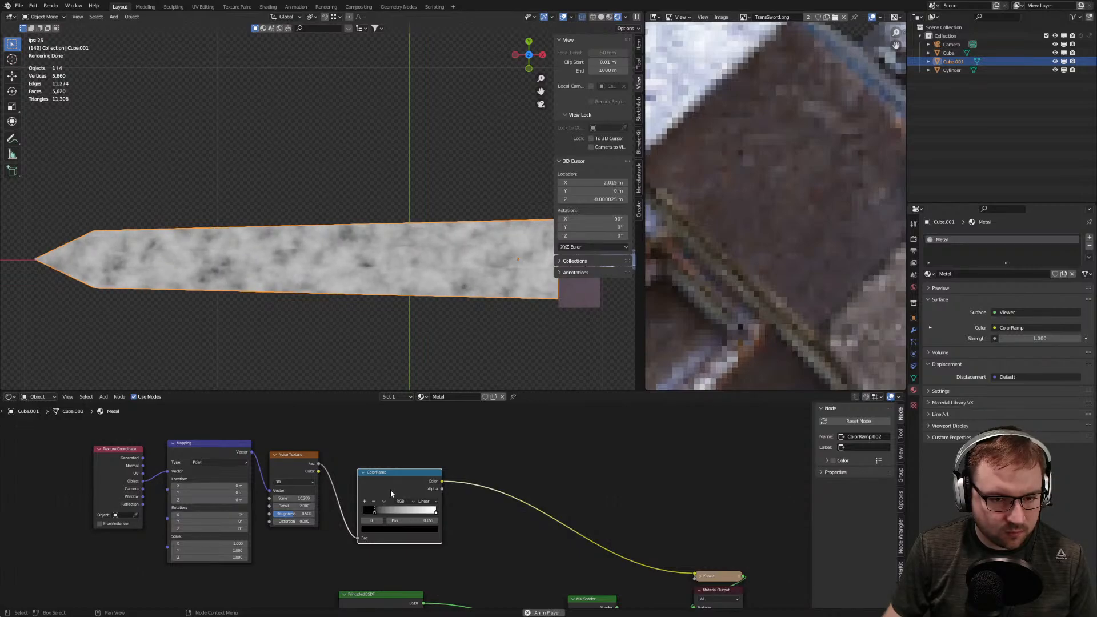
left_click_drag(372, 512, 364, 515)
scroll(296, 513, "up", 3)
left_click_drag(278, 505, 245, 516)
Connect the duplicated ColorRamp to the Mix Shader's factor and inspect the mixed shader along the blade
scroll(371, 476, "down", 5)
middle_click_drag(454, 467, 275, 423)
scroll(275, 423, "up", 1)
left_click_drag(268, 434, 397, 569)
left_click(422, 560, "ctrl+shift")
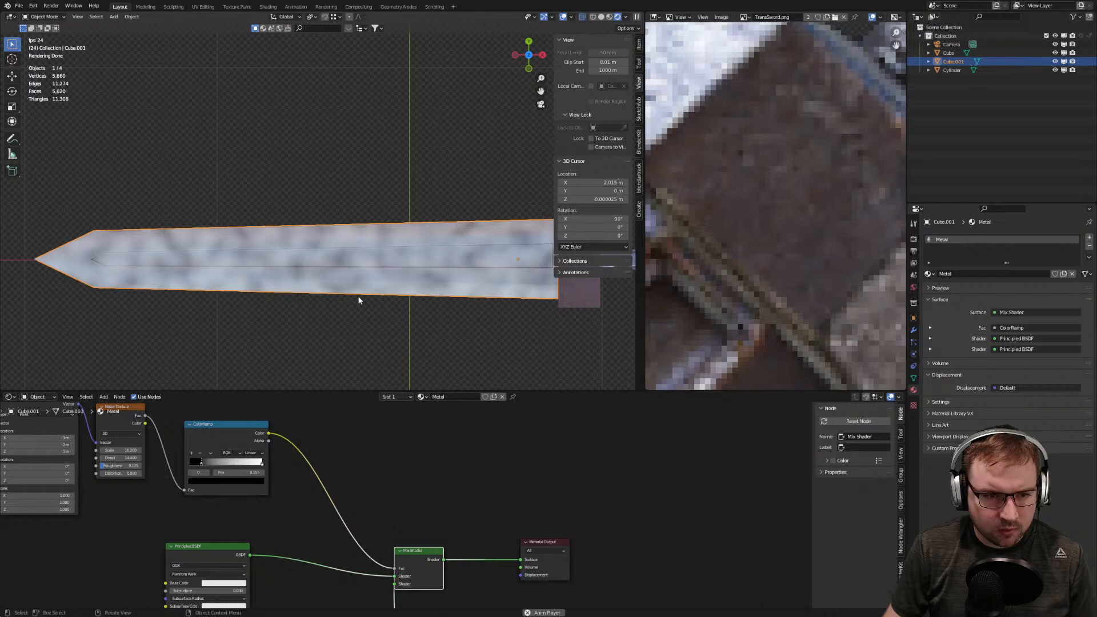
scroll(371, 299, "up", 3)
scroll(357, 305, "down", 10)
middle_click_drag(358, 304, 333, 243)
scroll(333, 246, "up", 8)
mouse_move(384, 232)
middle_mouse_down()
mouse_move(389, 242)
mouse_move(399, 233)
middle_mouse_up()
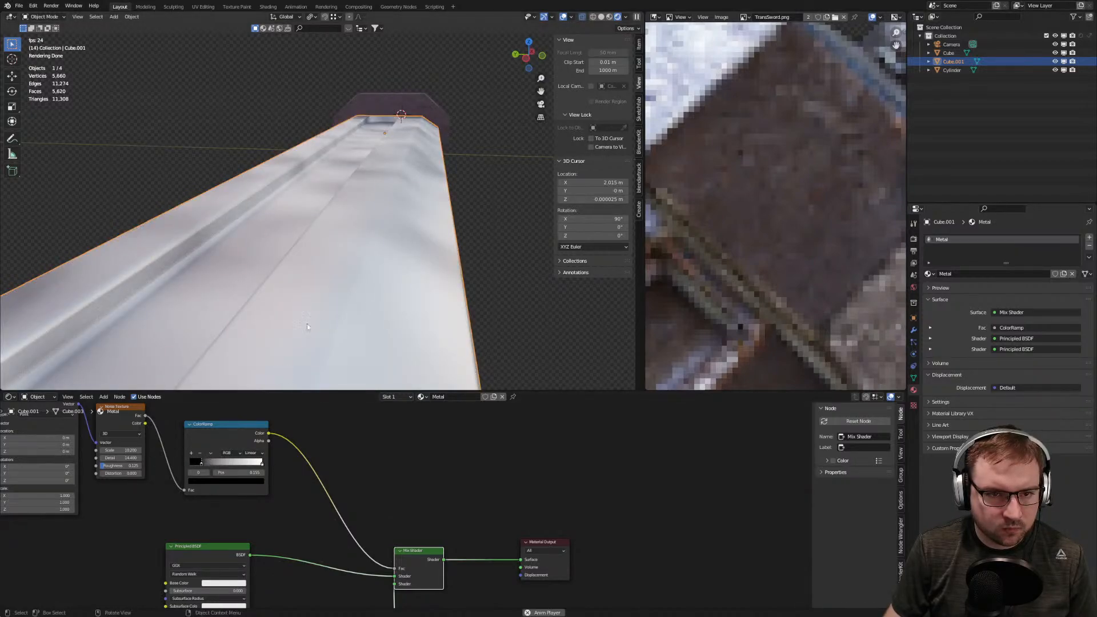
Preview the mask ColorRamp, move its black stop toward the middle for stronger contrast, and return the output to the Mix Shader
left_click(239, 429, "ctrl+shift")
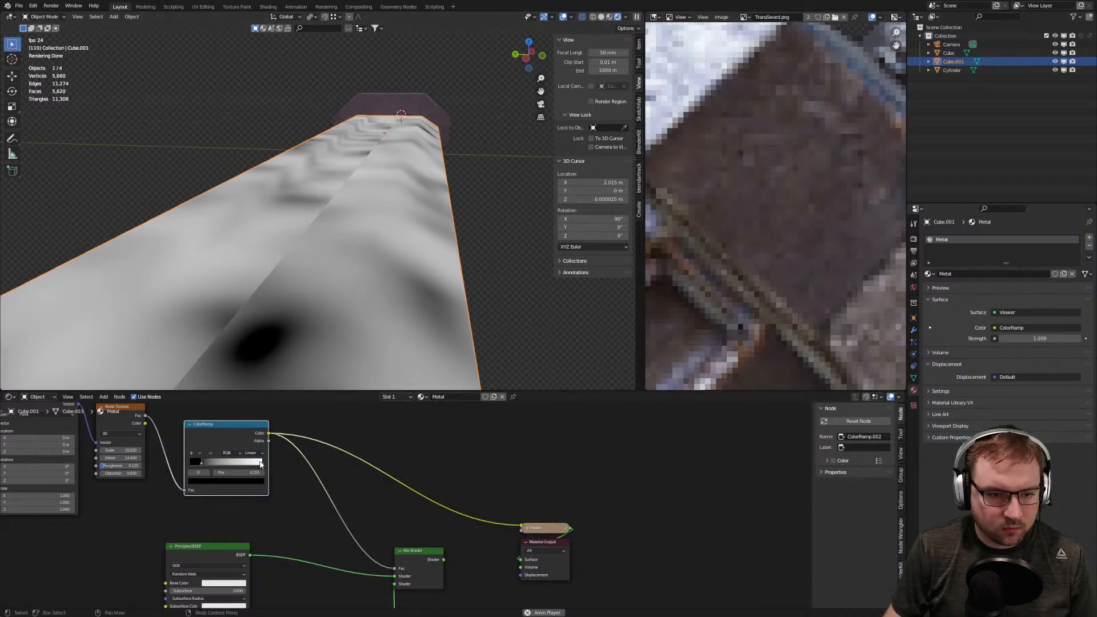
left_click_drag(262, 463, 224, 465)
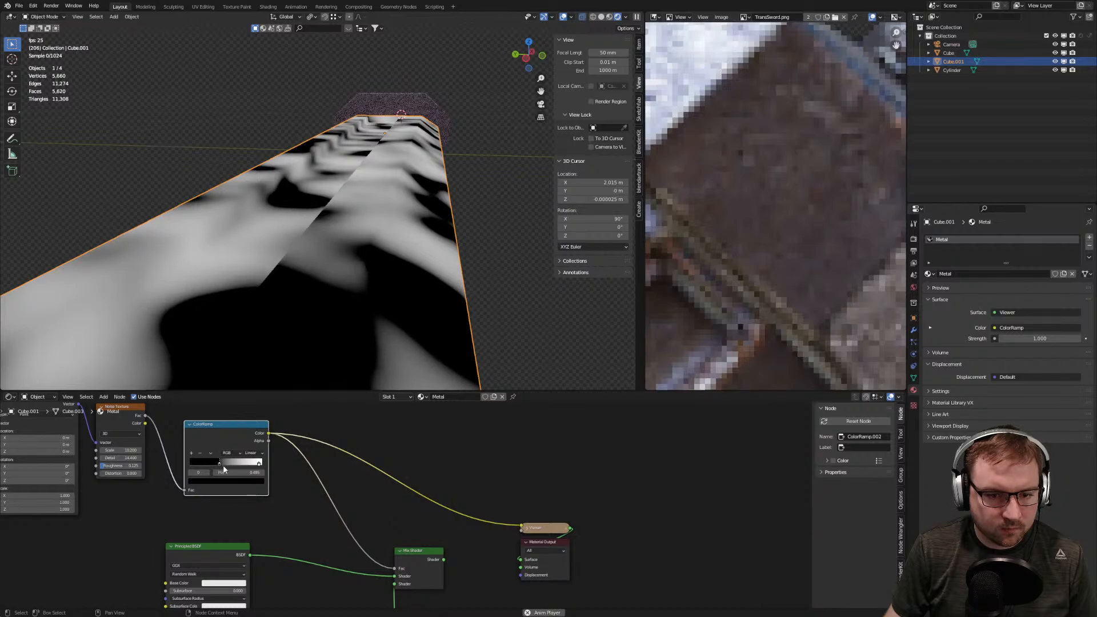
left_click(425, 554, "ctrl+shift")
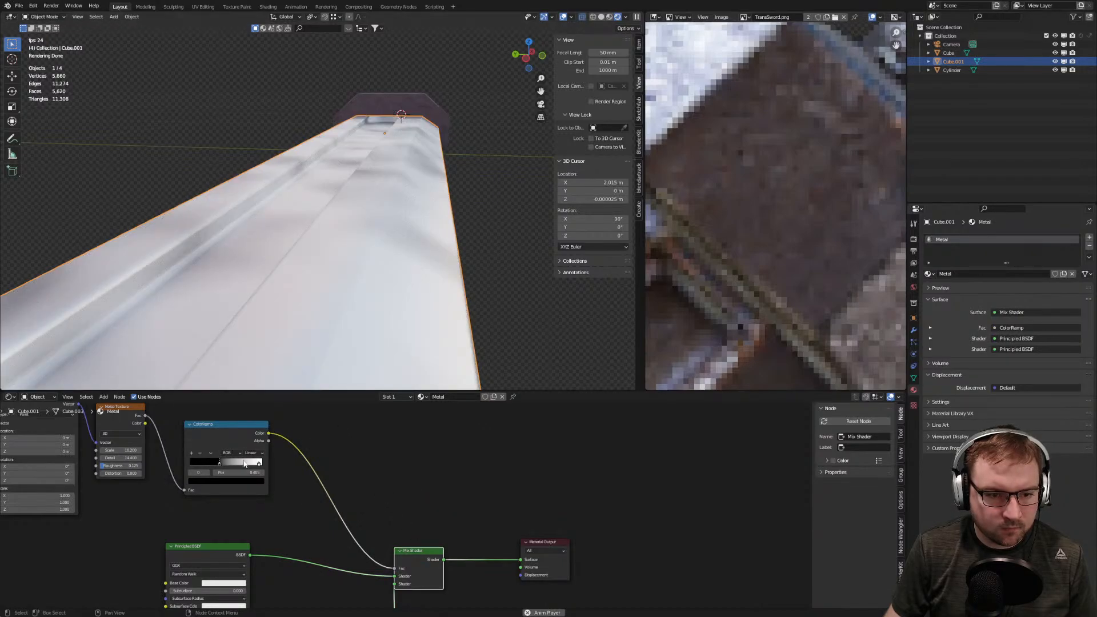
Disconnect the mask ColorRamp from the Mix Shader's factor and examine the pasted stone shader on the blade
middle_click_drag(447, 456, 456, 312)
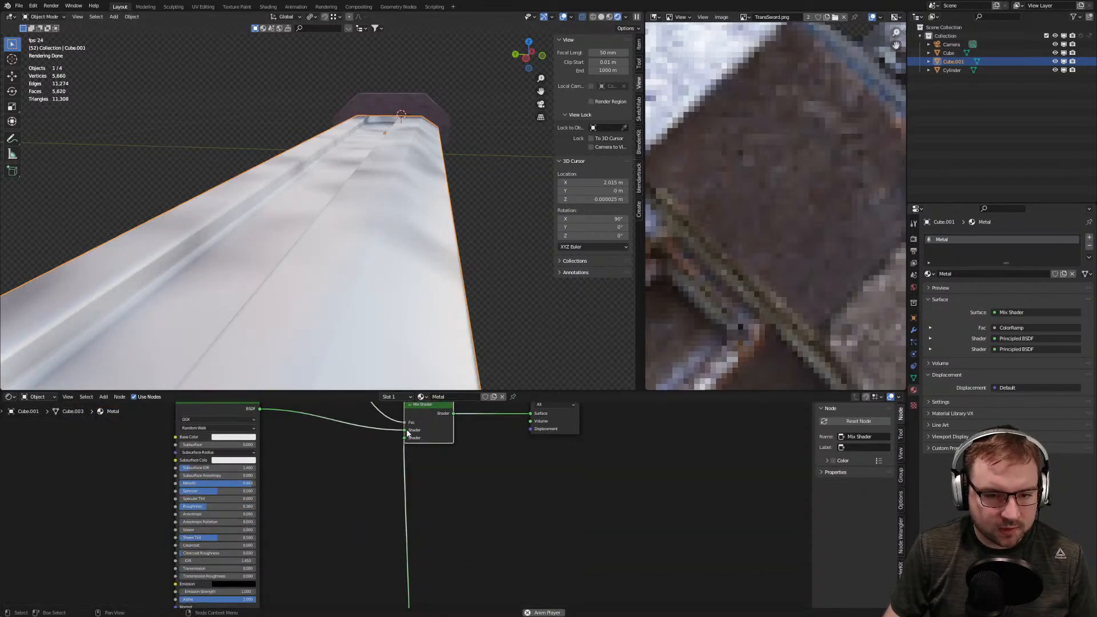
middle_click_drag(396, 508, 390, 427)
scroll(365, 494, "down", 3)
middle_click_drag(364, 494, 361, 606)
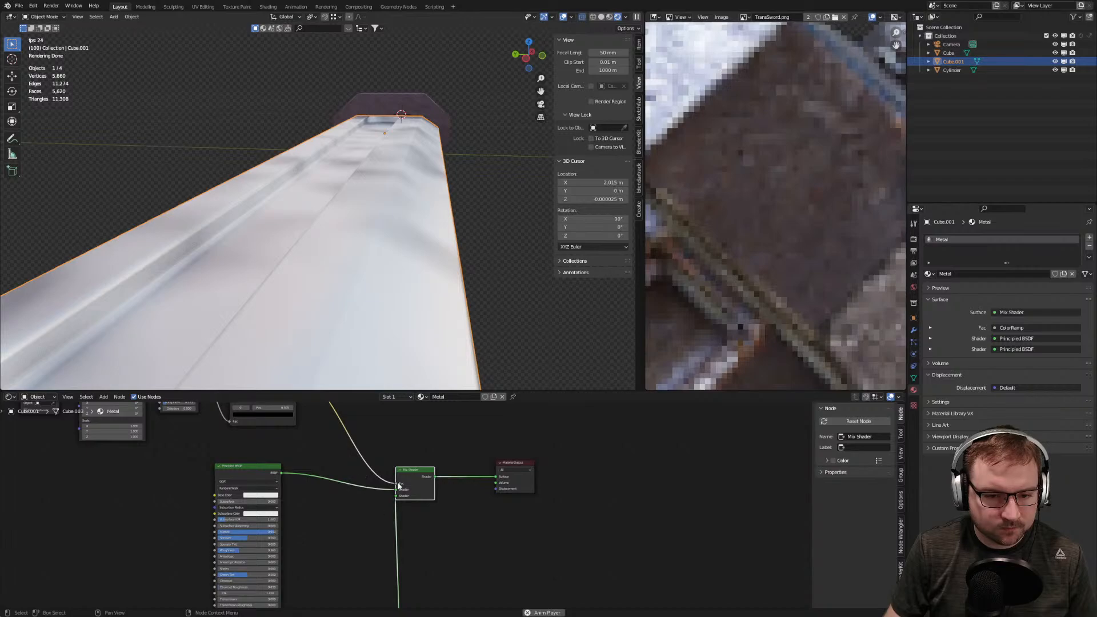
left_click_drag(393, 479, 407, 487)
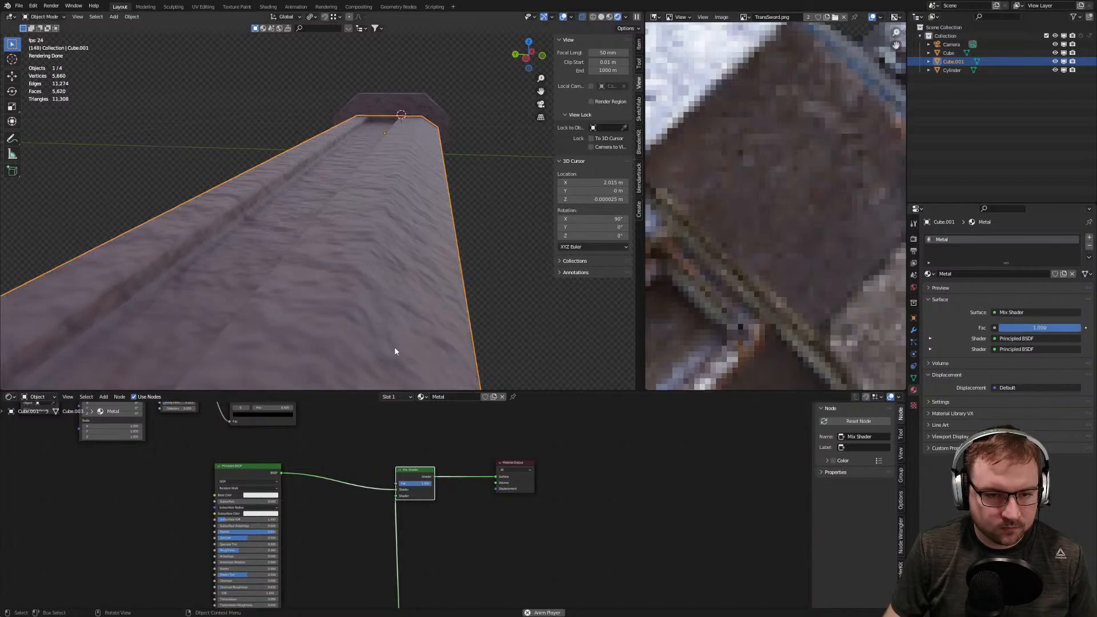
middle_click_drag(395, 342, 378, 352)
middle_click_drag(336, 598, 344, 505)
scroll(344, 505, "up", 5)
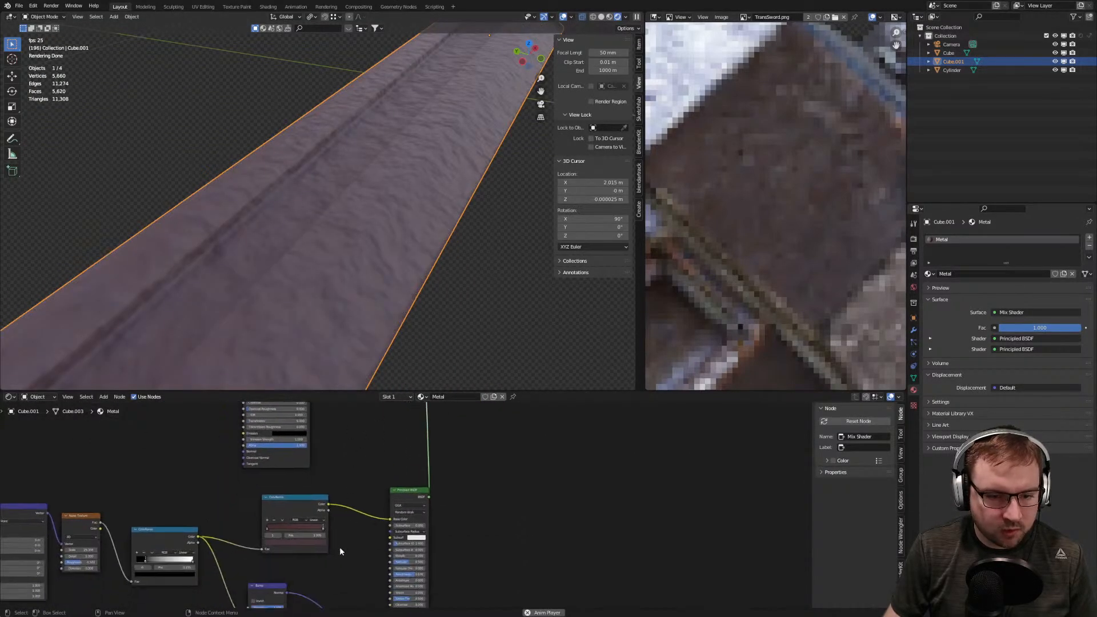
Reconnect the mask ColorRamp's color output to the Mix Shader's factor in the Metal material
left_click_drag(437, 486, 448, 486)
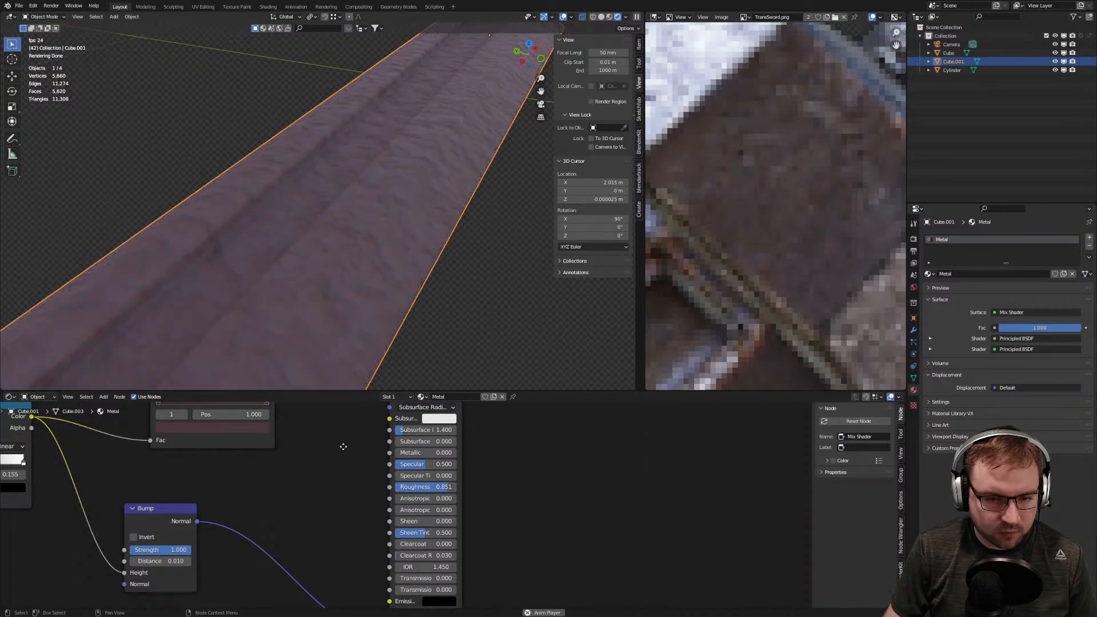
middle_click_drag(343, 440, 357, 523)
scroll(344, 490, "down", 4)
middle_click_drag(380, 572, 379, 483)
middle_click_drag(362, 435, 331, 562)
middle_click_drag(338, 469, 337, 543)
scroll(304, 512, "down", 8)
scroll(309, 530, "down", 2)
middle_click_drag(360, 468, 338, 536)
scroll(361, 476, "up", 3)
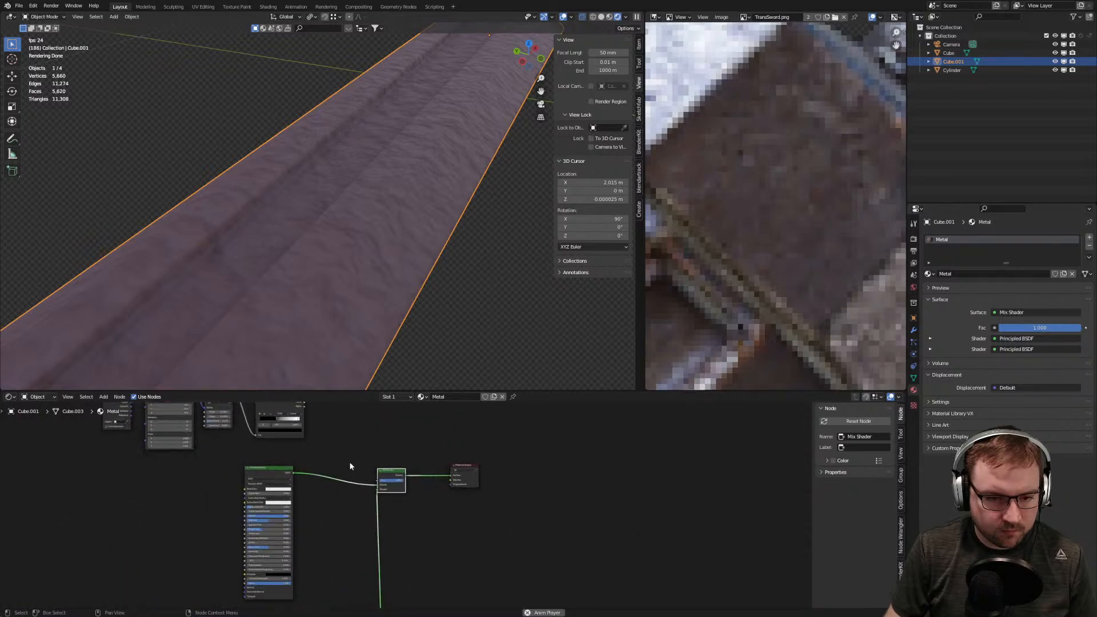
middle_click_drag(350, 463, 348, 497)
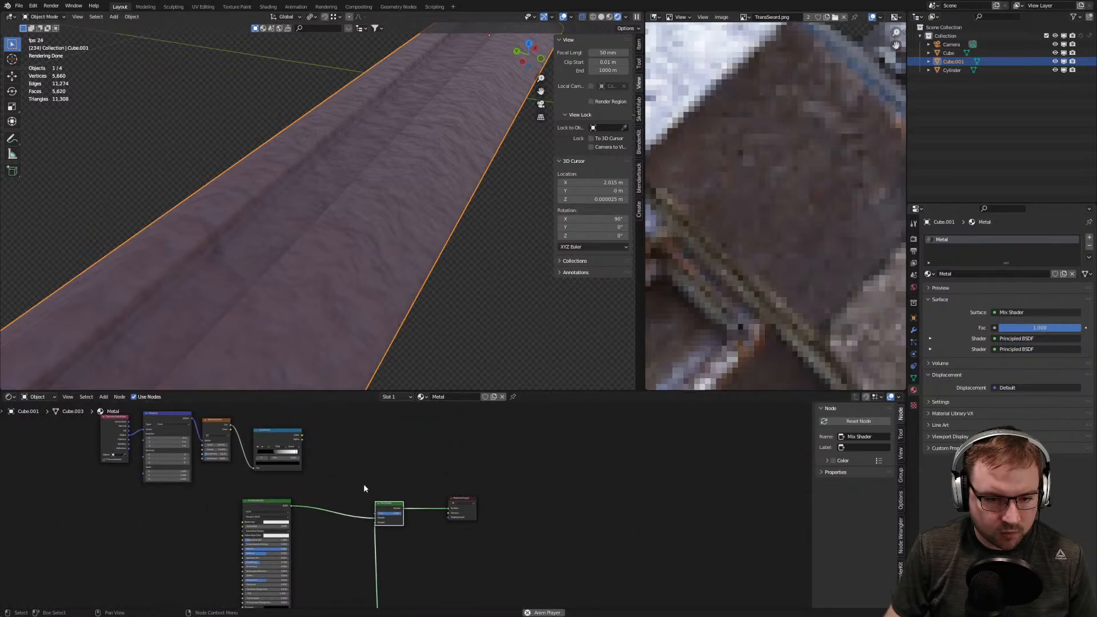
mouse_move(392, 513)
left_mouse_down()
mouse_move(377, 513)
mouse_move(401, 513)
mouse_move(377, 513)
left_mouse_up()
left_click_drag(299, 436, 378, 514)
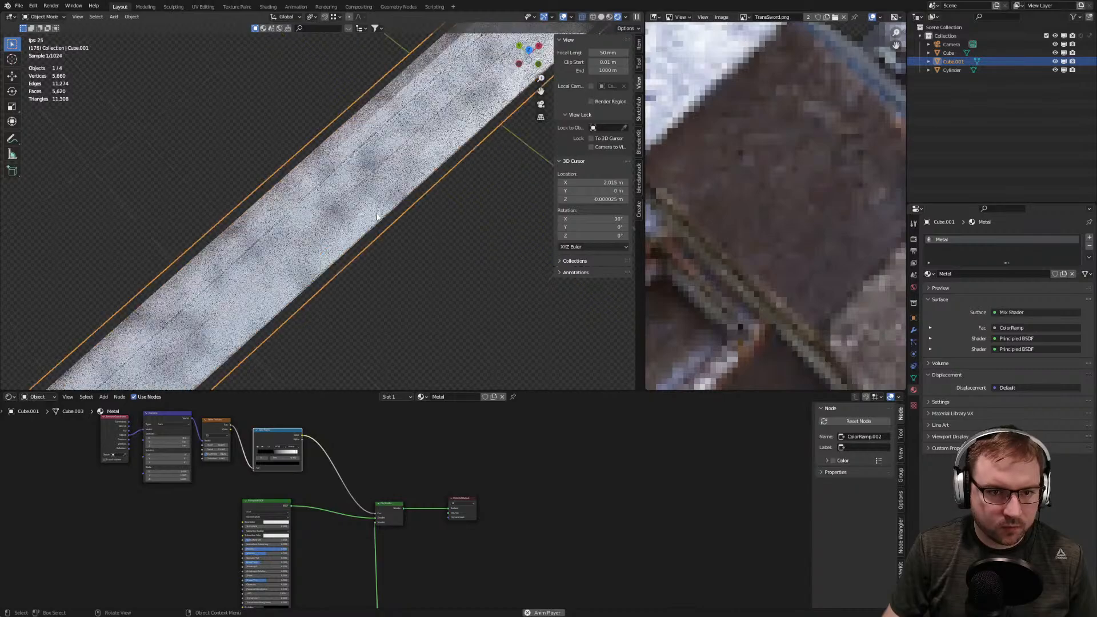
scroll(313, 475, "up", 3)
Insert a Math node between the mask ColorRamp and the Mix Shader's factor and inspect the blade
key("shift+a")
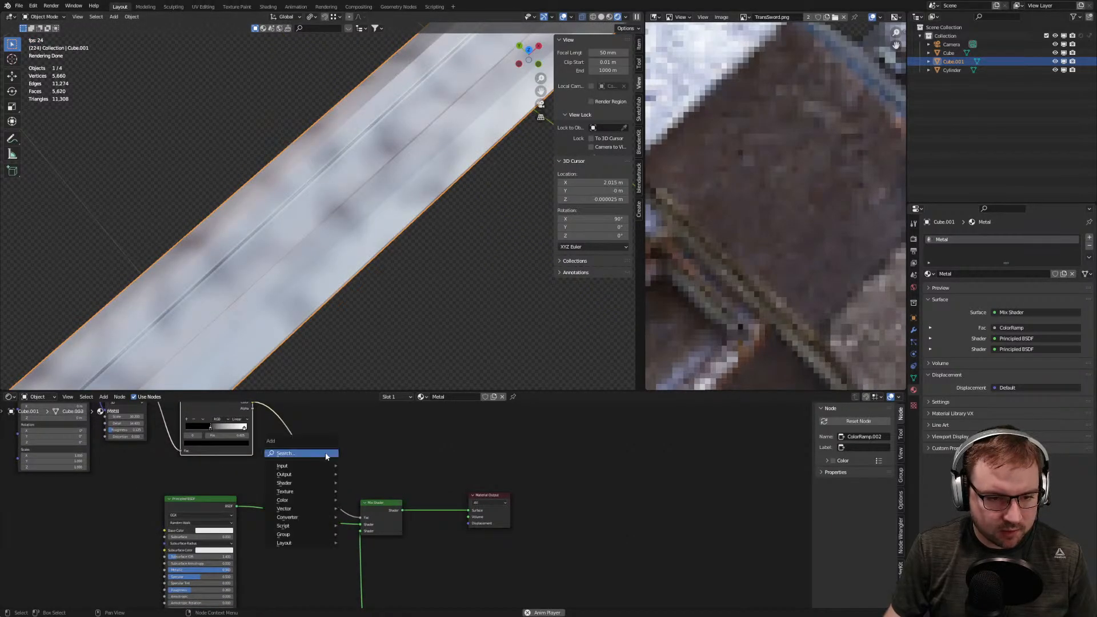
left_click(325, 452)
type("math")
key("Return")
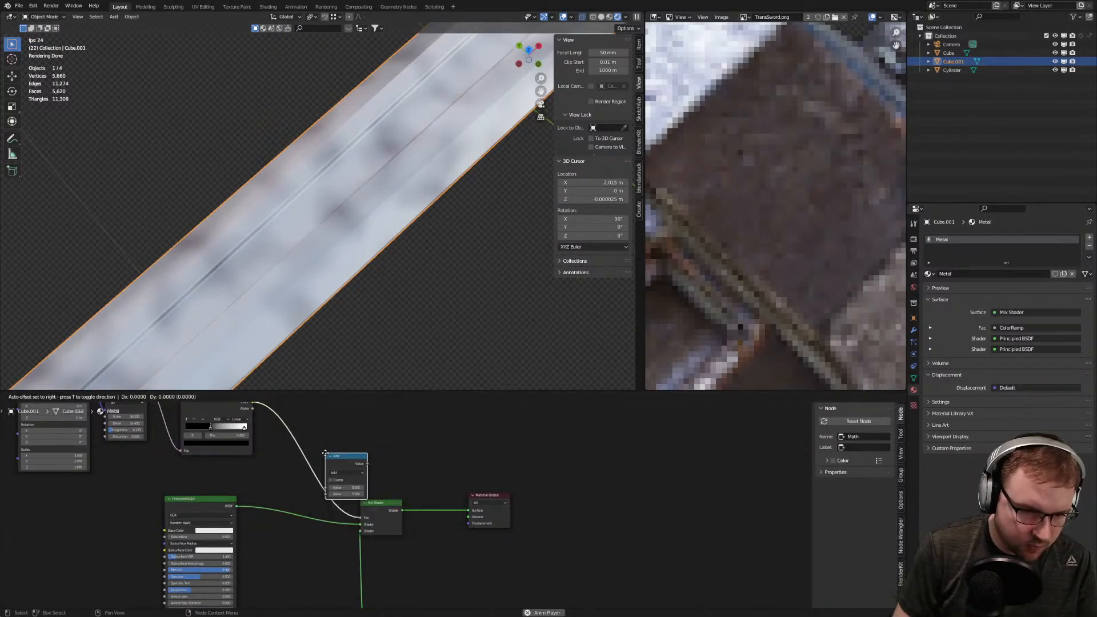
left_click(293, 430)
scroll(328, 452, "up", 2)
mouse_move(351, 334)
middle_mouse_down()
mouse_move(363, 290)
mouse_move(320, 277)
mouse_move(358, 322)
middle_mouse_up()
scroll(293, 321, "up", 2)
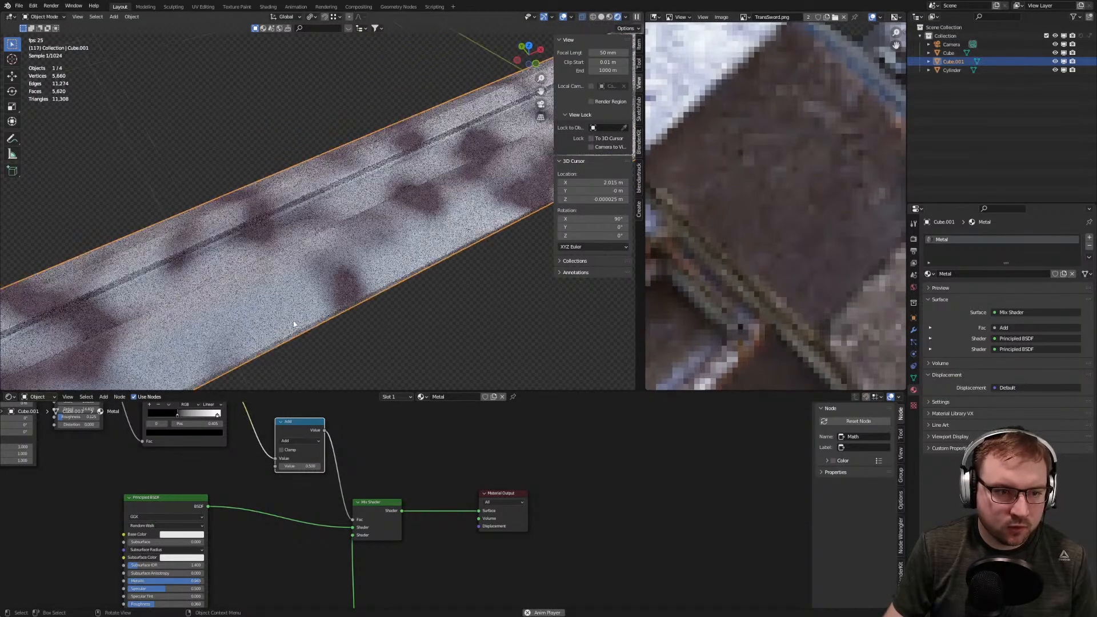
scroll(283, 434, "up", 2)
Try the Math node as Less Than, then as Greater Than with a threshold of 0.530
left_click(275, 419)
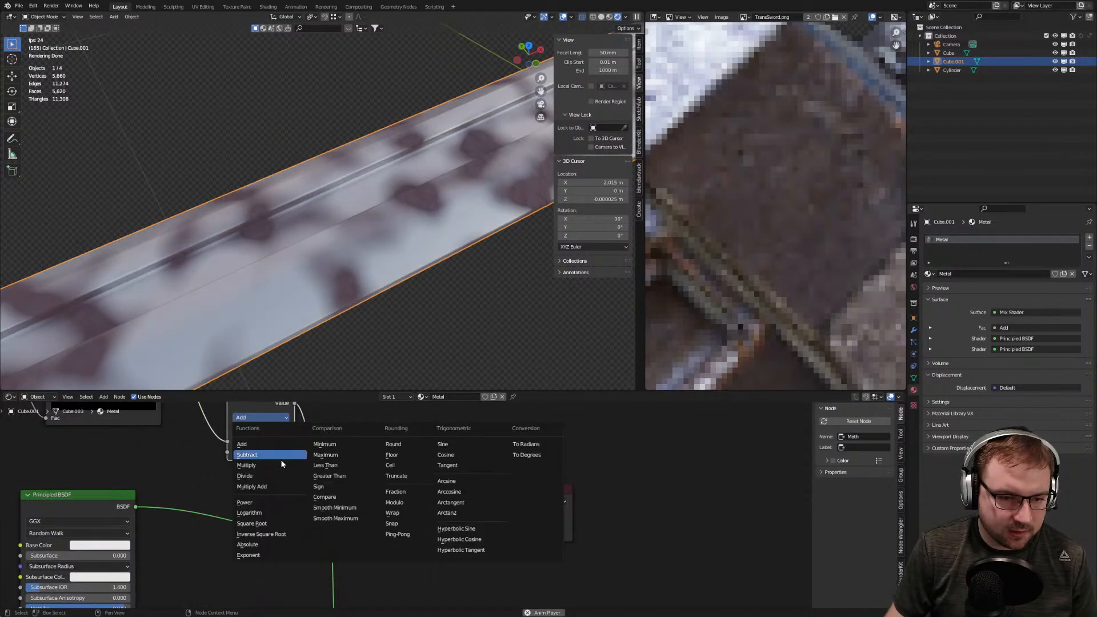
left_click(322, 465)
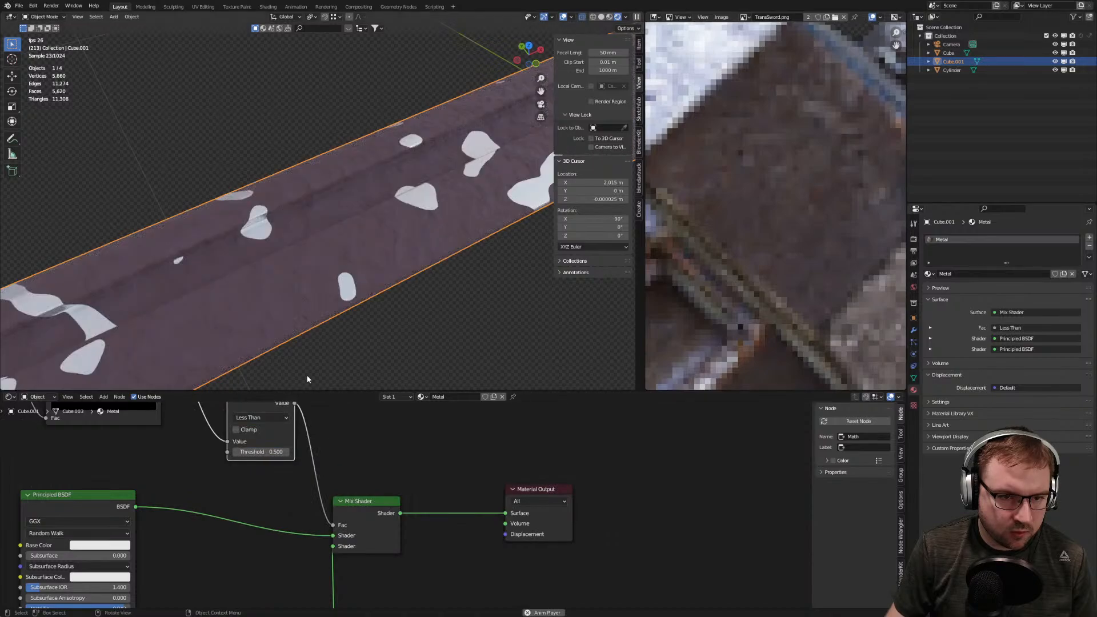
left_click(276, 416)
left_click(321, 476)
scroll(311, 320, "down", 5)
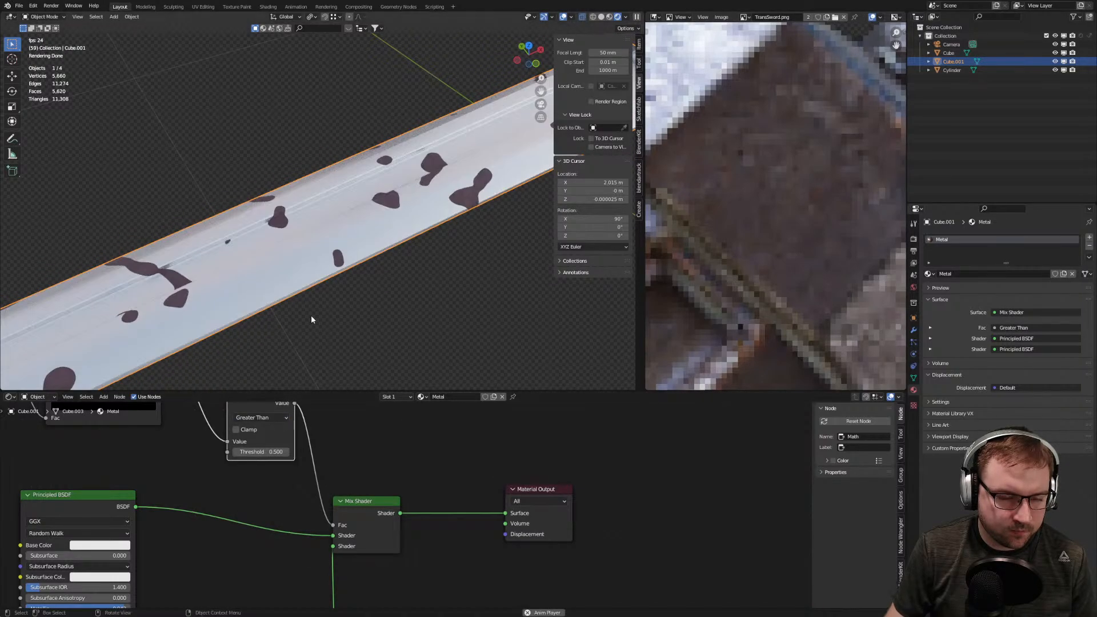
scroll(284, 453, "up", 3)
mouse_move(241, 439)
left_mouse_down()
mouse_move(231, 439)
mouse_move(250, 439)
mouse_move(235, 443)
left_mouse_up()
key("Return")
Switch the Math node's operation to Multiply and set its value to 1.530
middle_click_drag(252, 416, 305, 468)
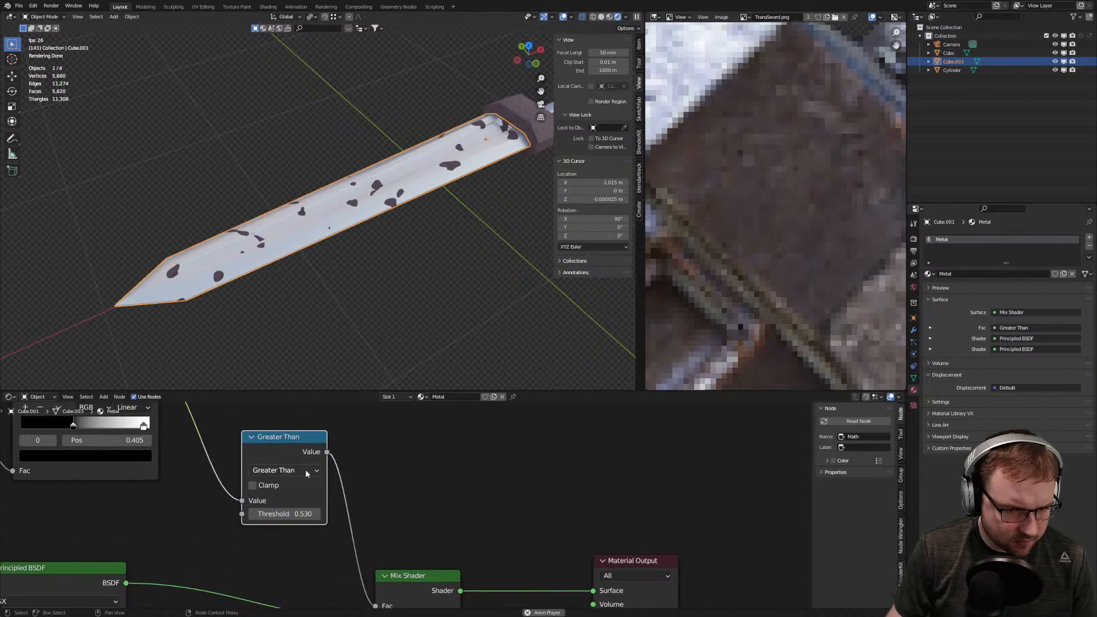
key("h")
key("h")
left_click(313, 469)
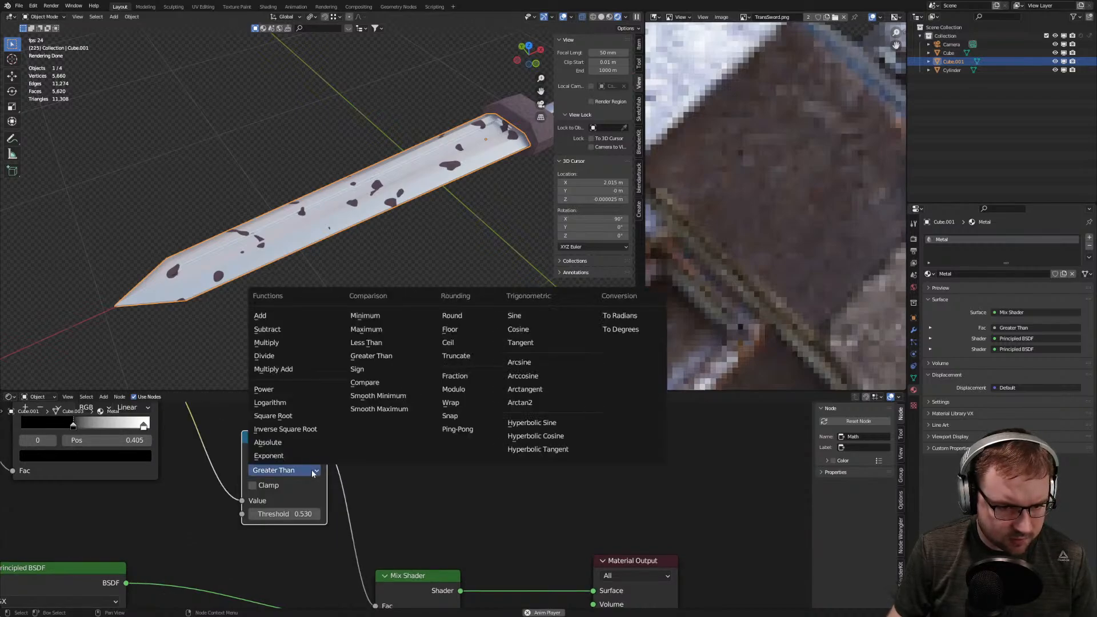
left_click(290, 342)
left_click_drag(286, 513, 328, 513)
mouse_move(303, 375)
middle_mouse_down()
mouse_move(388, 258)
mouse_move(312, 358)
middle_mouse_up()
scroll(363, 297, "up", 4)
middle_click_drag(219, 516, 371, 516)
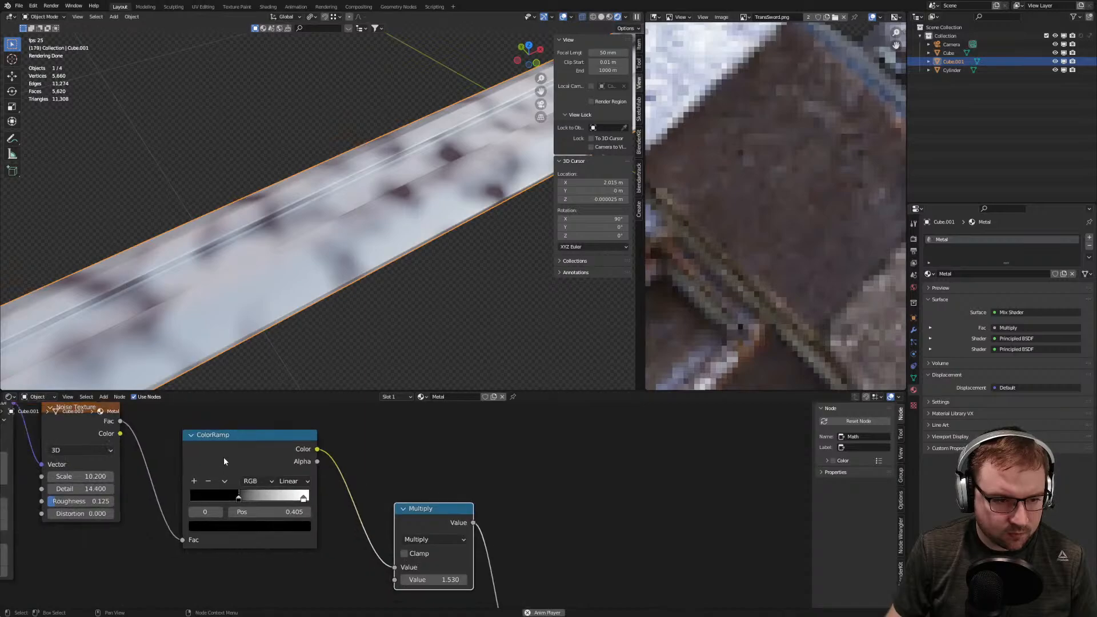
Try a larger scale on the mask's Noise Texture, then set the scale to 5.700
middle_click_drag(224, 457, 310, 486)
left_click_drag(203, 494, 264, 494)
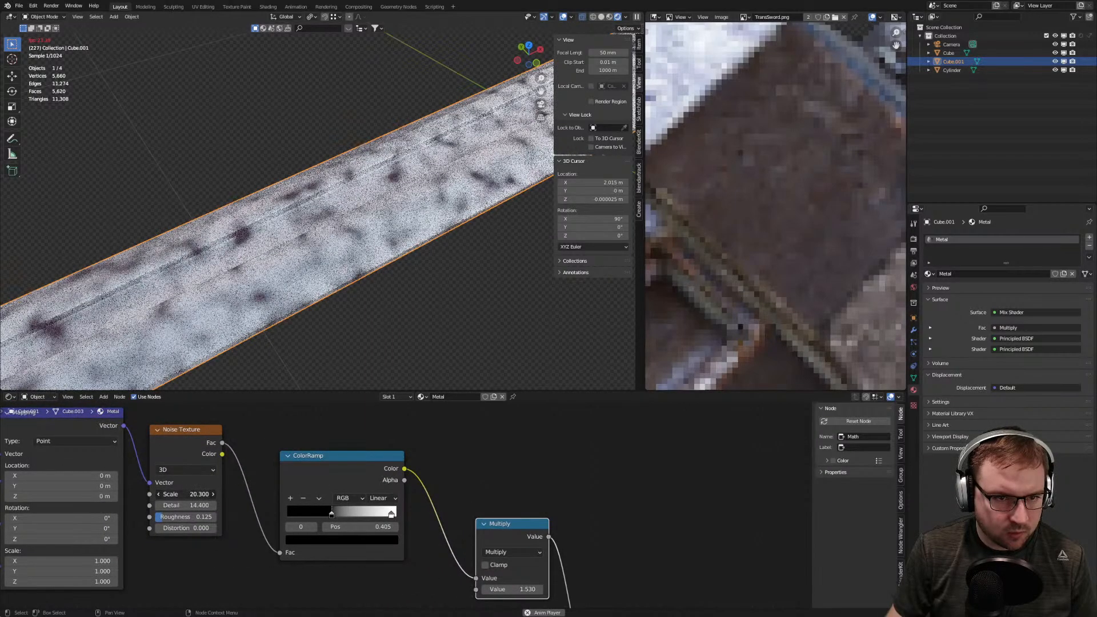
scroll(379, 271, "down", 4)
middle_click_drag(380, 272, 255, 379)
left_click_drag(194, 493, 112, 493)
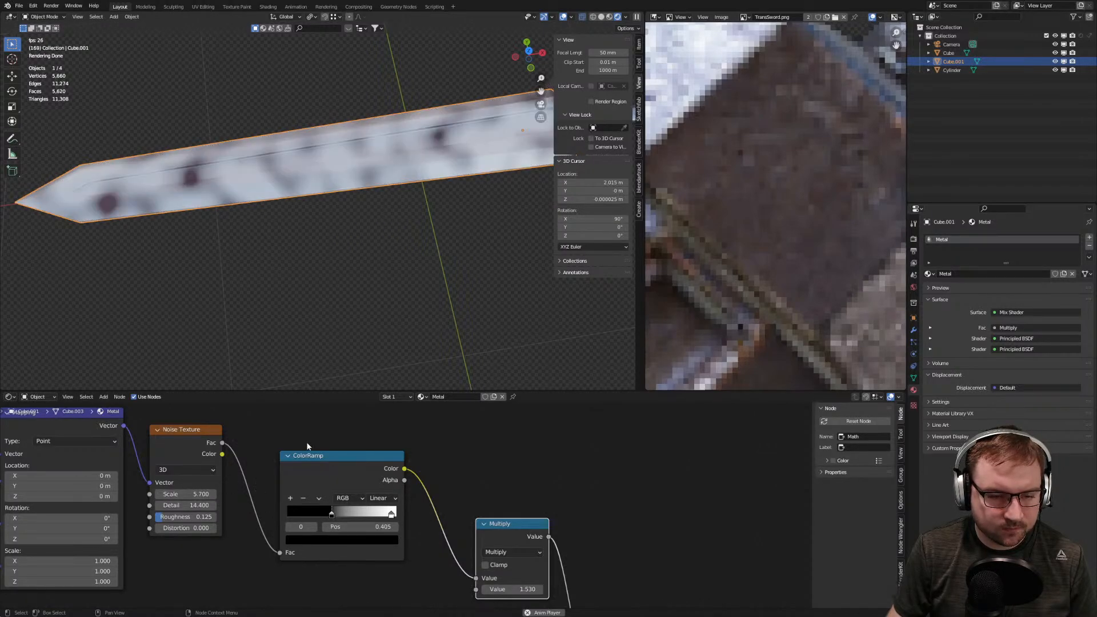
Deselect the blade and examine its mask pattern from above and up close near the guard
scroll(309, 446, "down", 1)
scroll(384, 249, "down", 4)
middle_click_drag(426, 263, 388, 281, "shift")
key("KP_7")
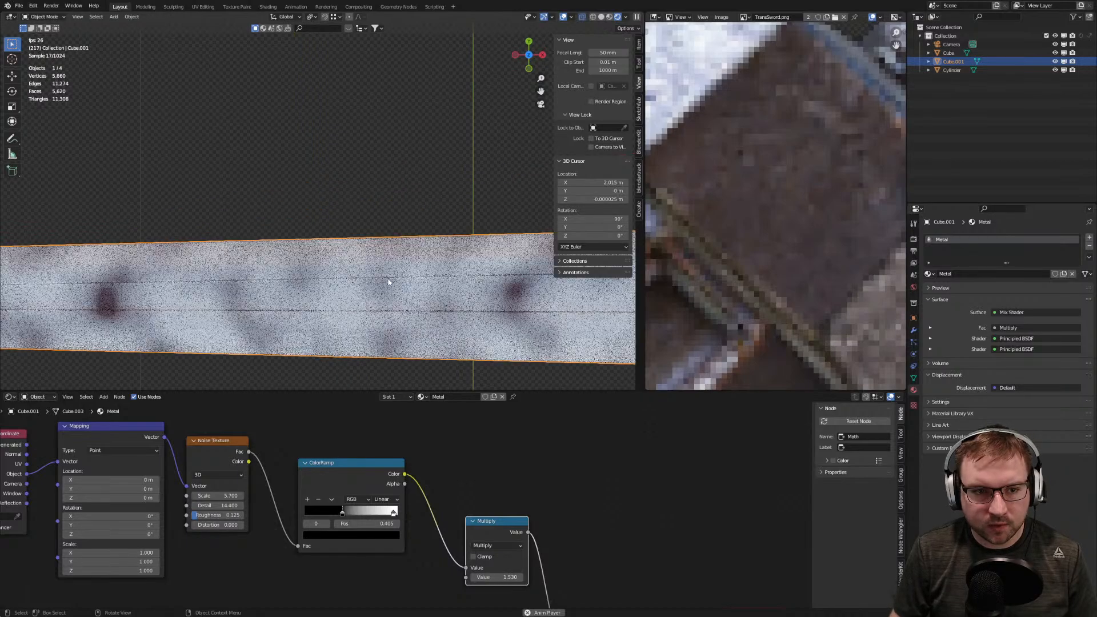
left_click(378, 224)
scroll(378, 223, "down", 7)
scroll(434, 305, "up", 2)
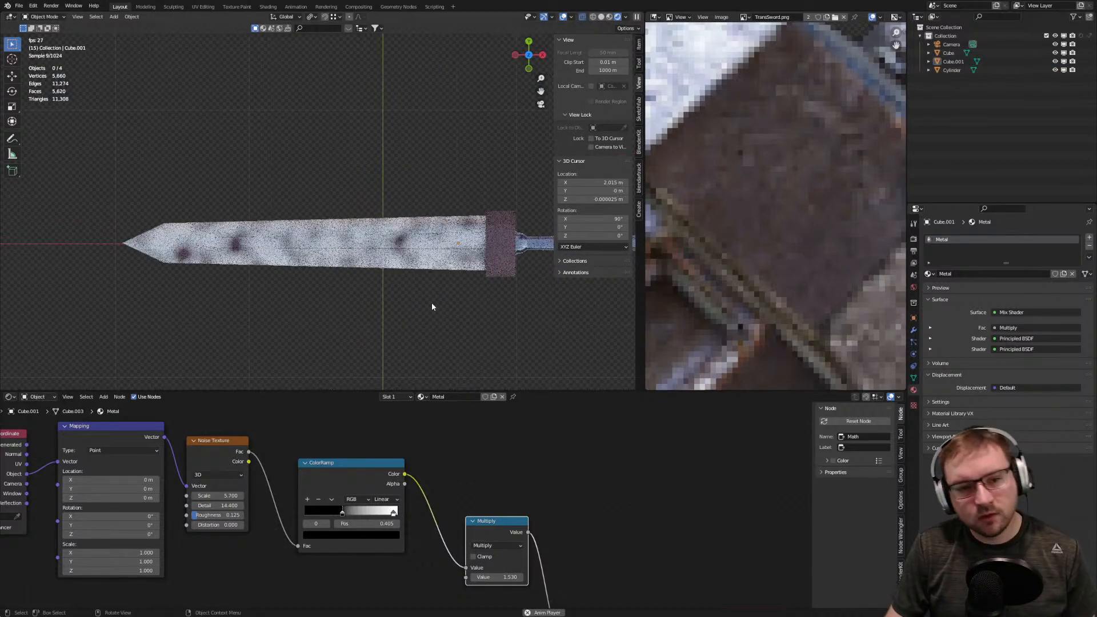
middle_click_drag(433, 308, 467, 248)
scroll(372, 228, "up", 3)
scroll(336, 248, "up", 3)
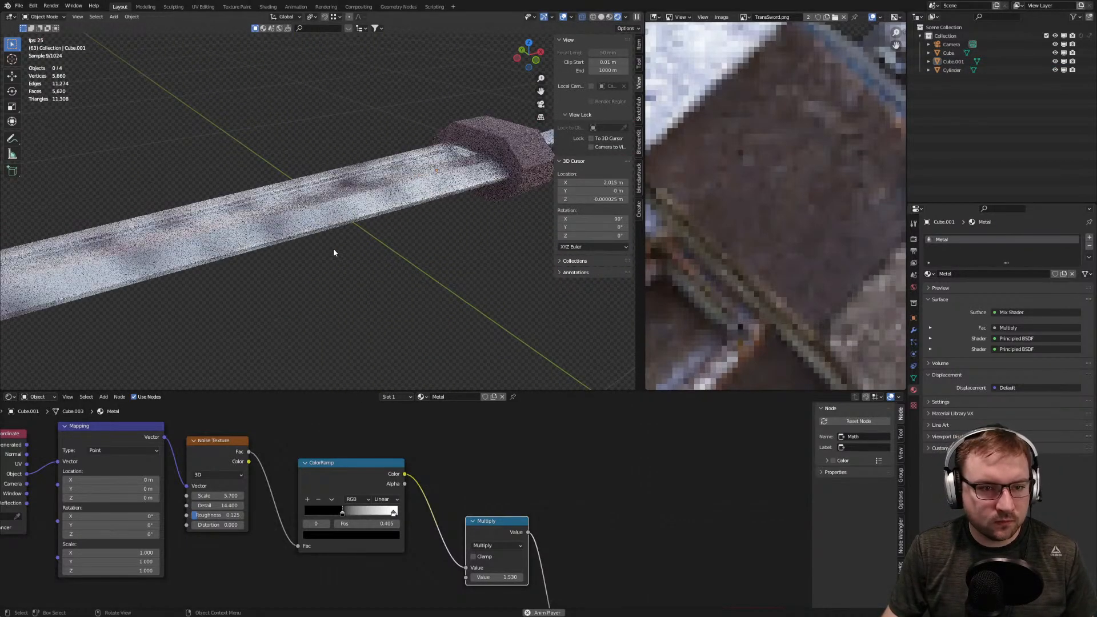
scroll(364, 215, "up", 2)
middle_click_drag(364, 215, 318, 322)
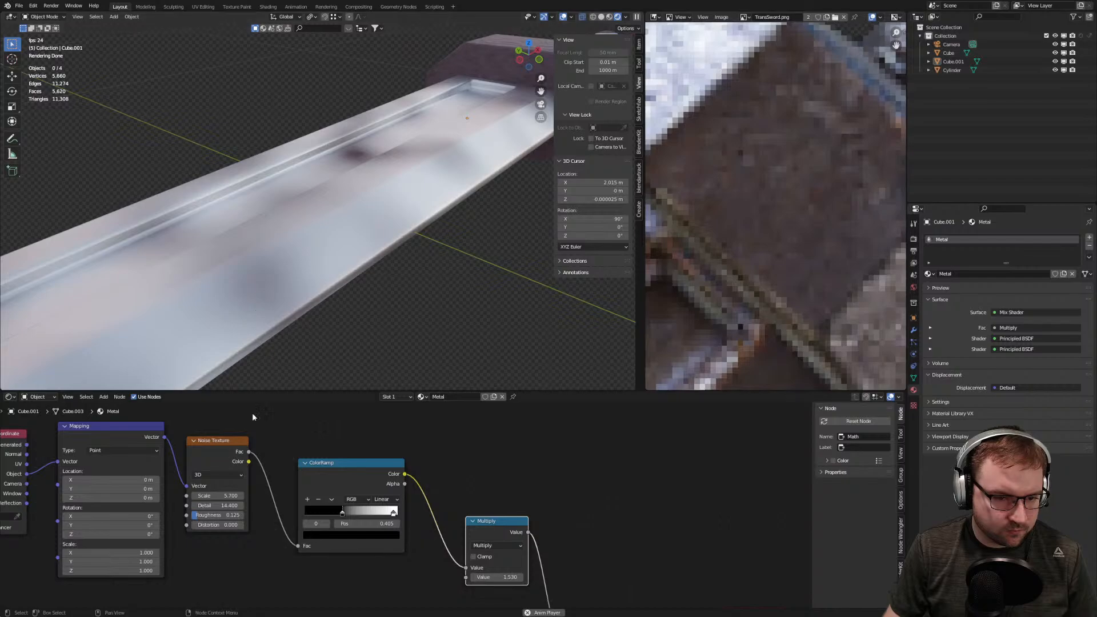
Adjust the mask ColorRamp's stops, leaving the black stop near the middle and the white stop at 0.809
left_click_drag(343, 513, 308, 515)
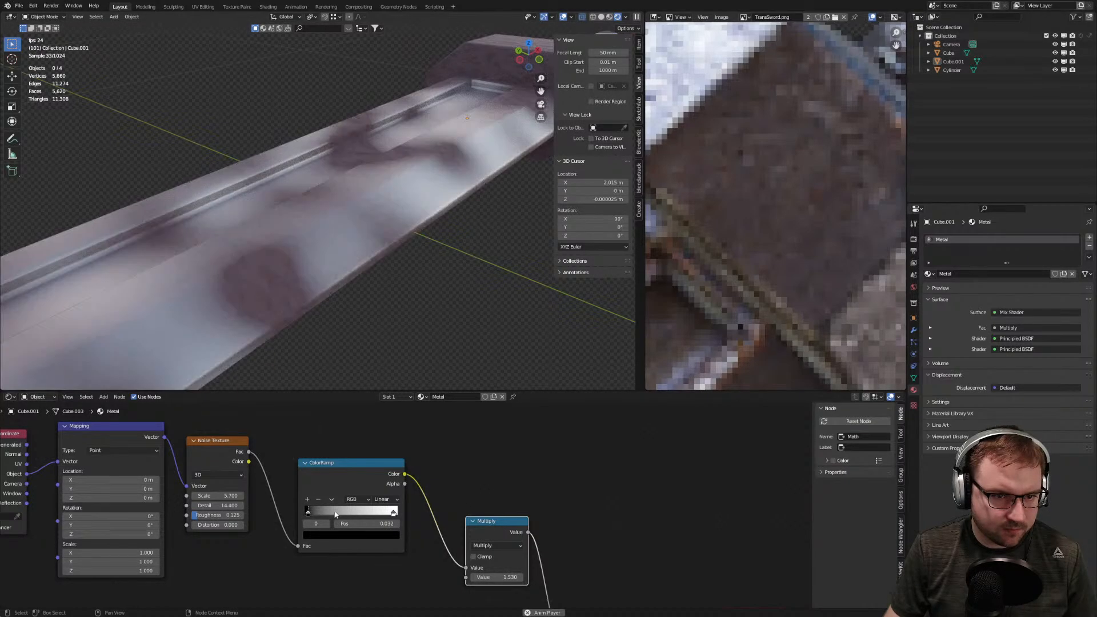
mouse_move(394, 513)
left_mouse_down()
mouse_move(330, 513)
mouse_move(397, 516)
left_mouse_up()
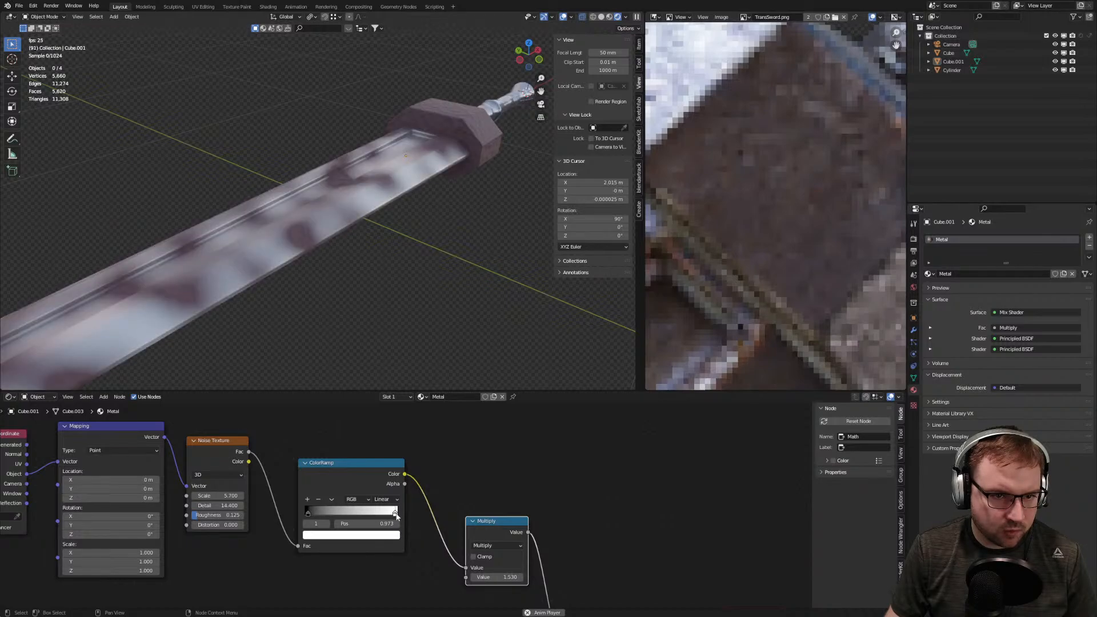
left_click_drag(309, 512, 379, 514)
Compare the sword seen from above with the worn metal on the reference image's blade
scroll(318, 338, "down", 2)
middle_click_drag(316, 339, 267, 345)
key("KP_7")
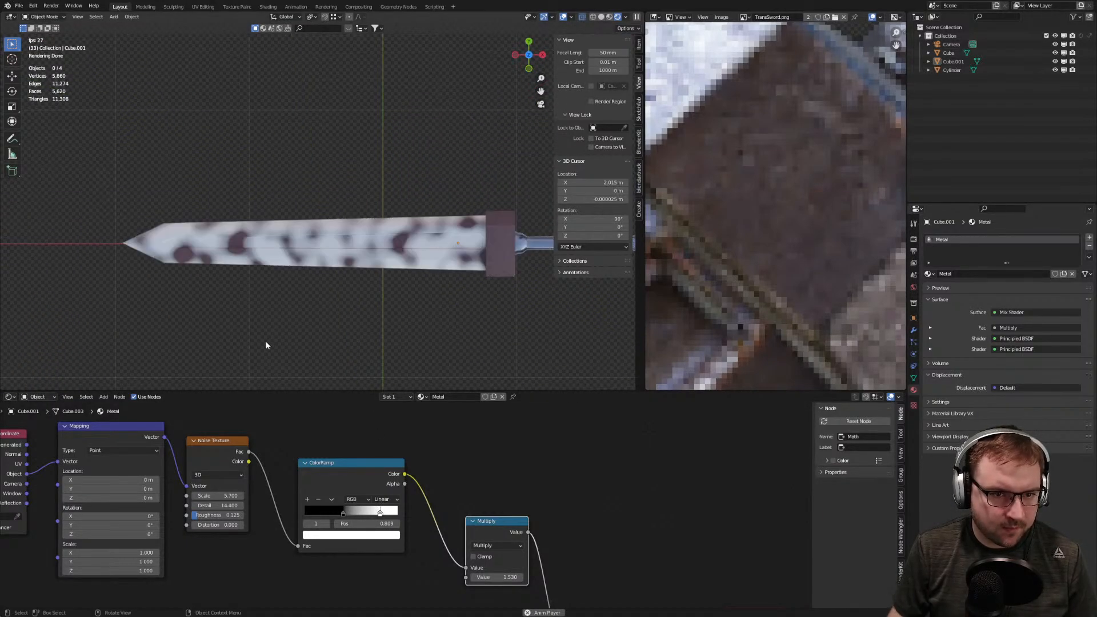
scroll(742, 239, "down", 4)
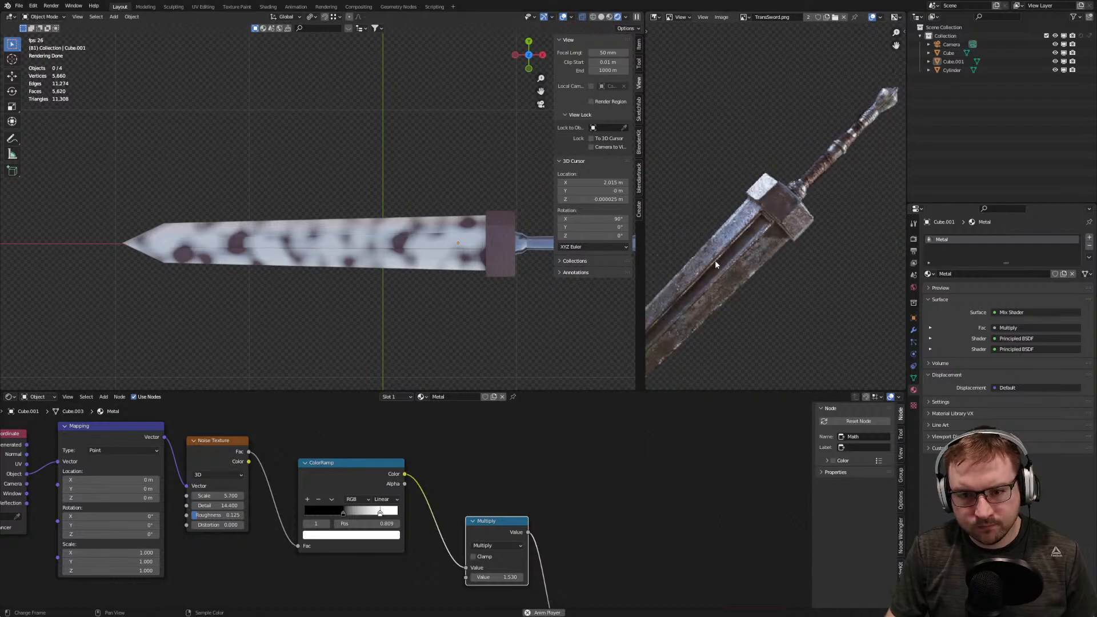
scroll(732, 225, "up", 4)
middle_click_drag(732, 224, 791, 225)
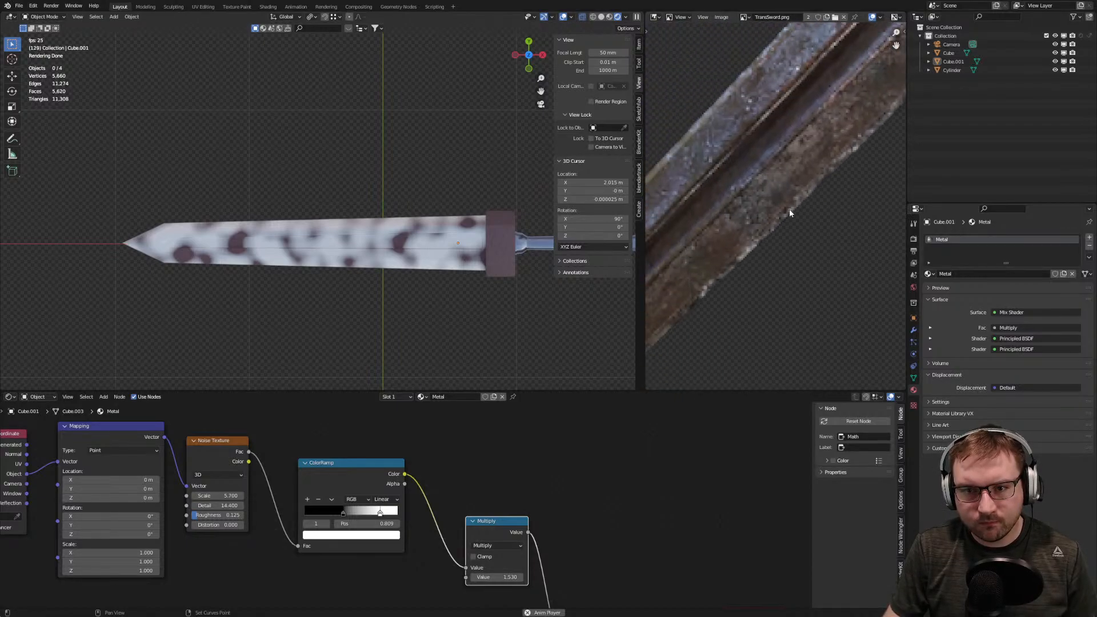
scroll(782, 225, "up", 3)
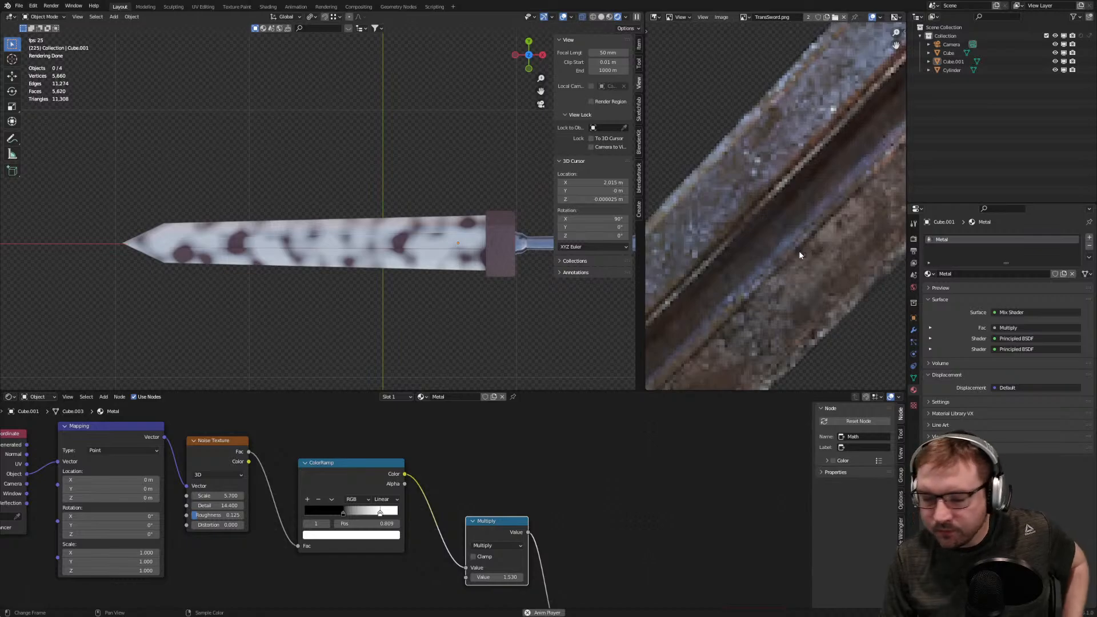
scroll(456, 246, "down", 2)
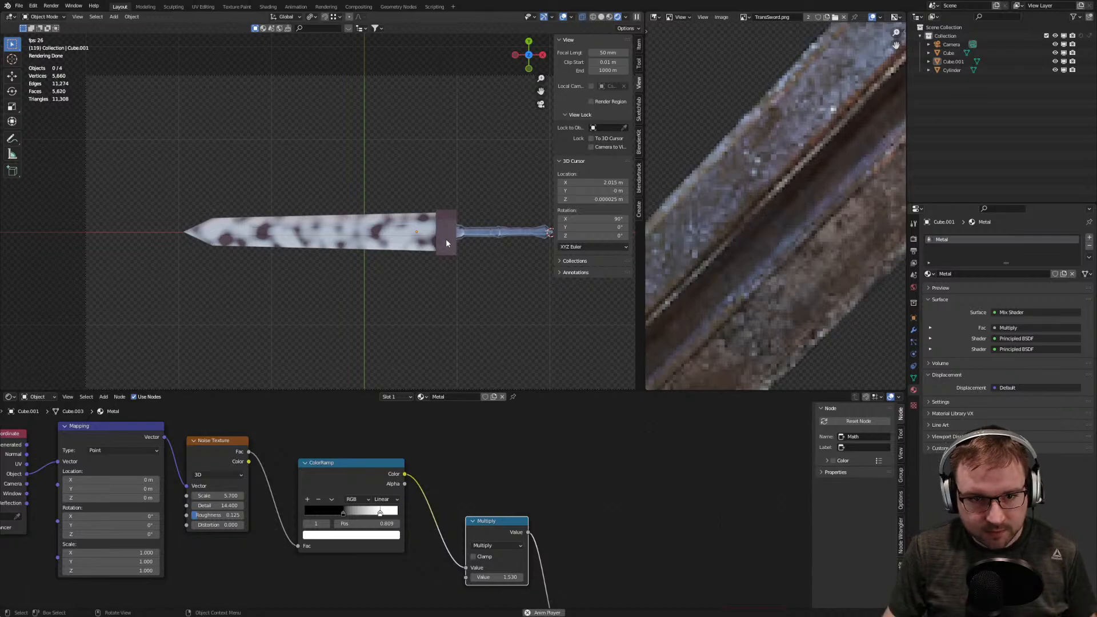
Assign the Metal material to the guard in place of Stone, then deselect the guard
left_click(446, 239)
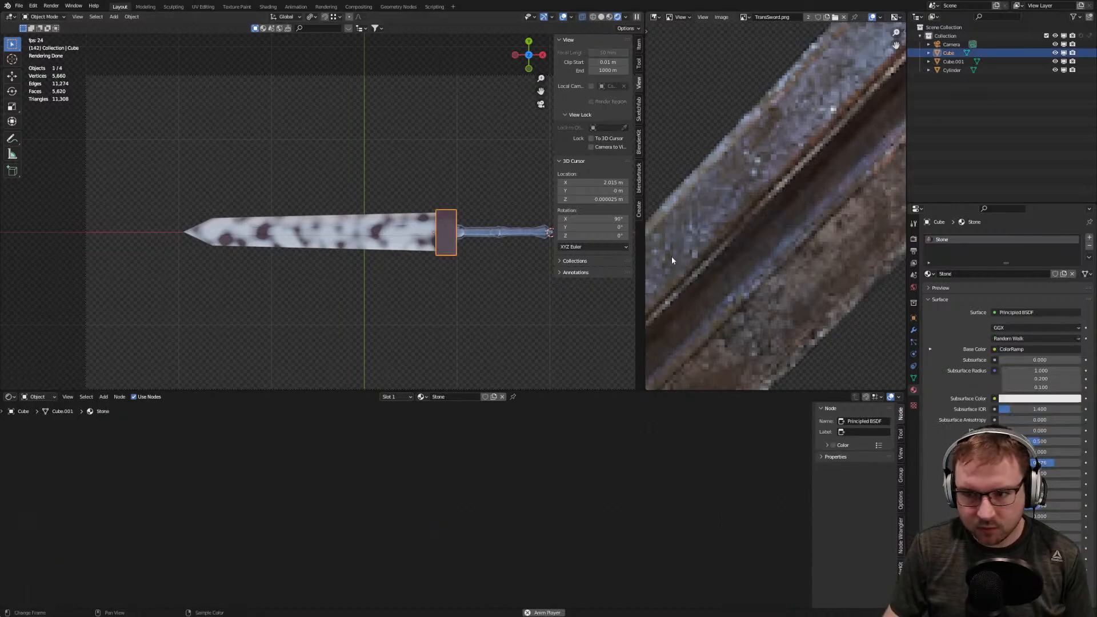
left_click(935, 274)
left_click(954, 304)
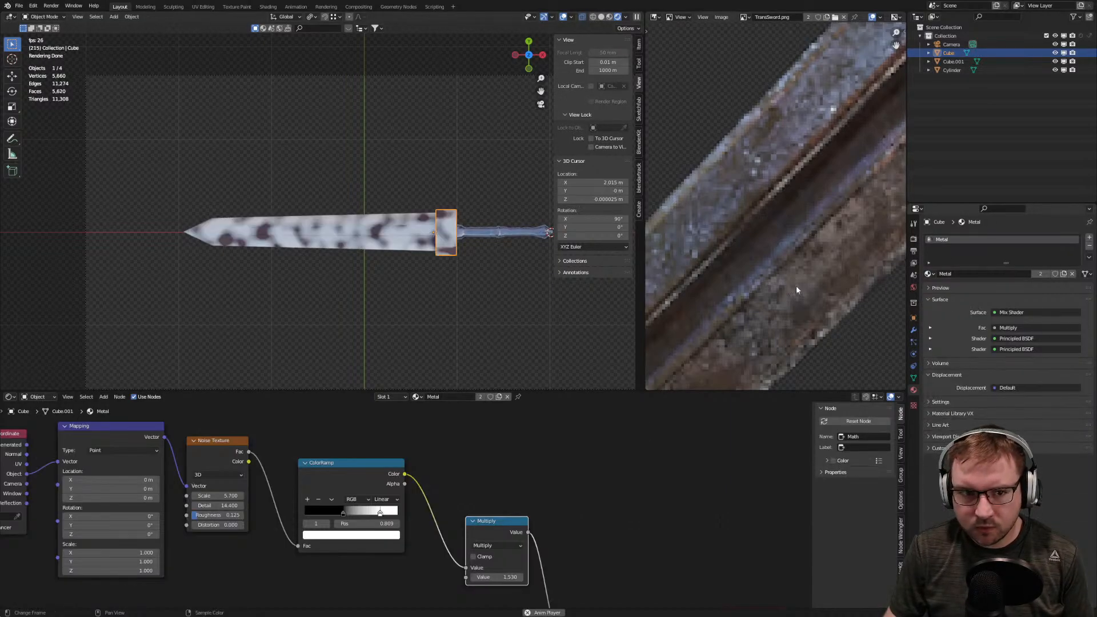
left_click(456, 272)
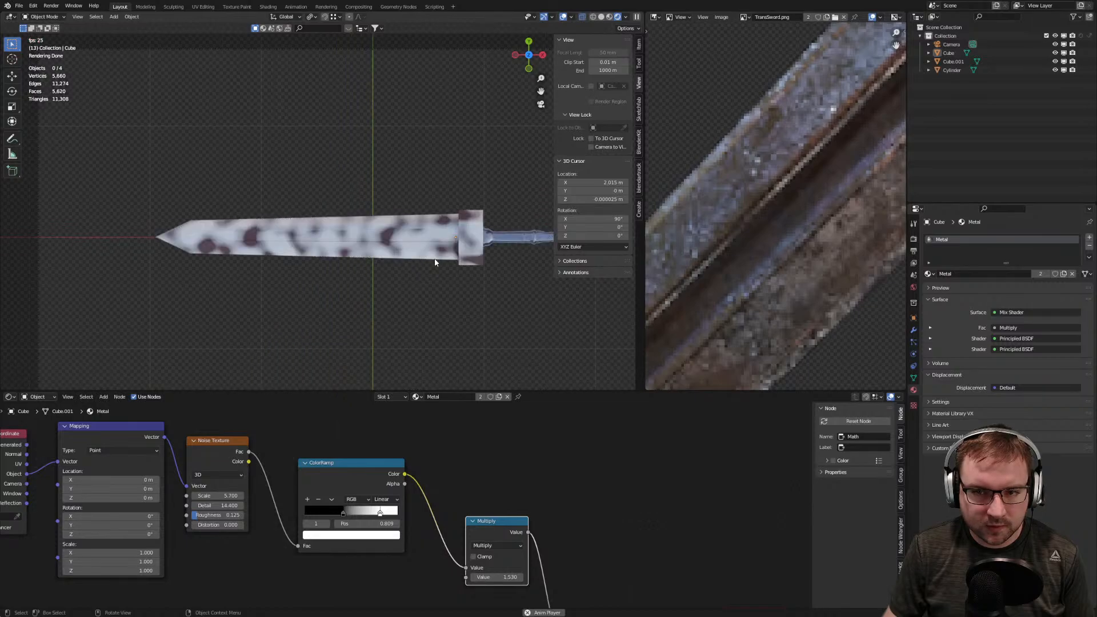
Swap the Mix Shader's two shader inputs and lower the Multiply node's value to 0.110
scroll(743, 254, "down", 5)
middle_click_drag(585, 509, 512, 343)
scroll(506, 489, "up", 1)
left_click_drag(499, 489, 500, 498)
middle_click_drag(454, 422, 477, 484)
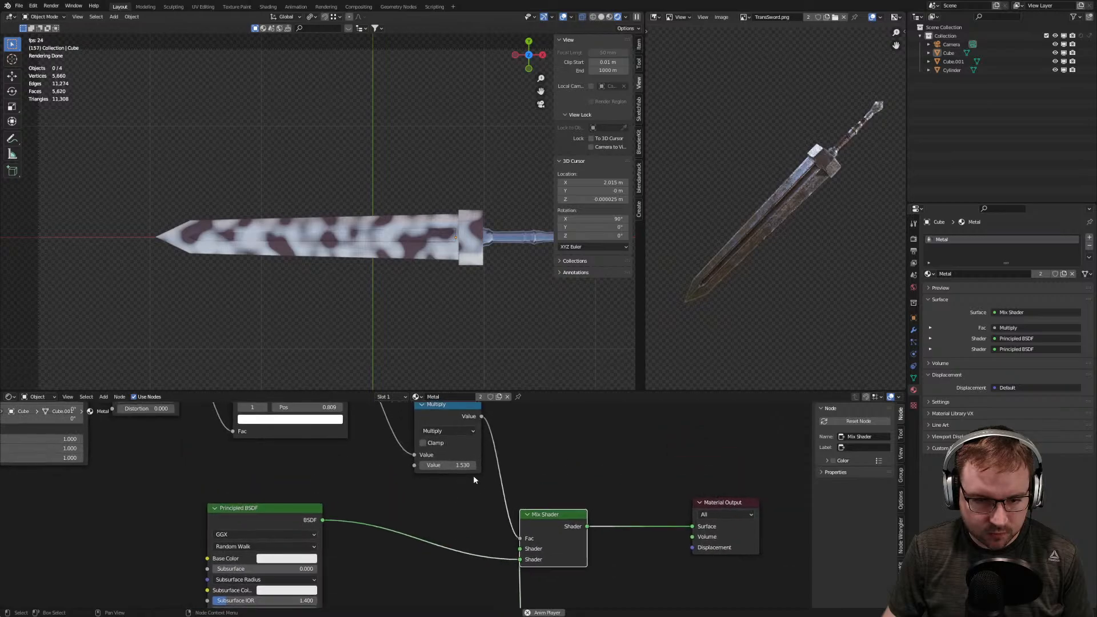
left_click_drag(448, 465, 364, 465)
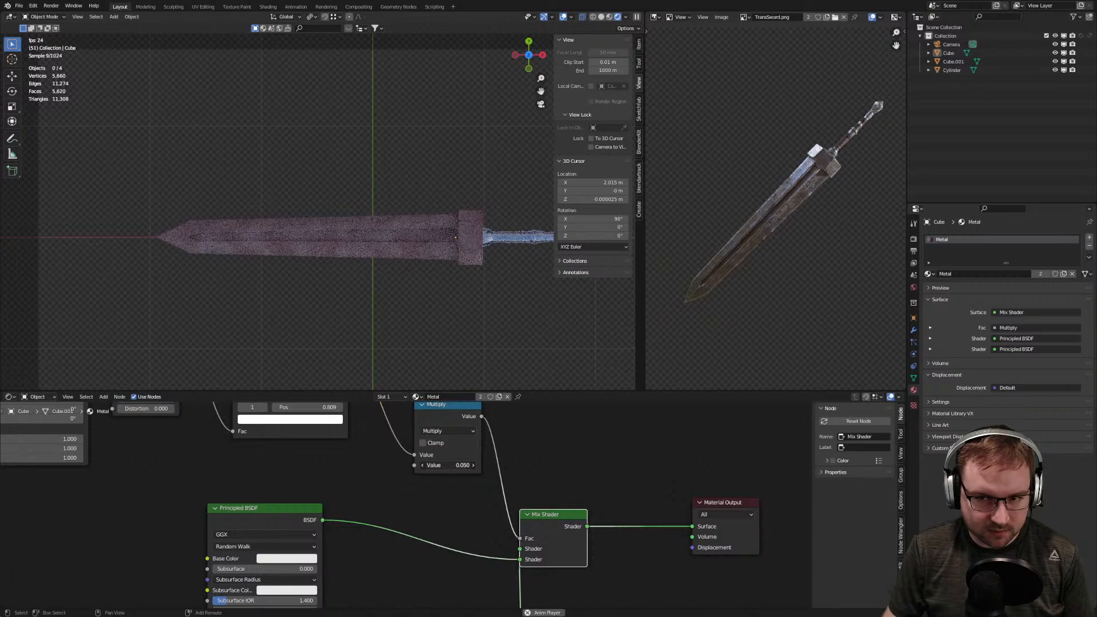
Switch the reference view to the in-game image of the flaming sword and compare it with the model
scroll(770, 287, "up", 4)
scroll(701, 316, "down", 1)
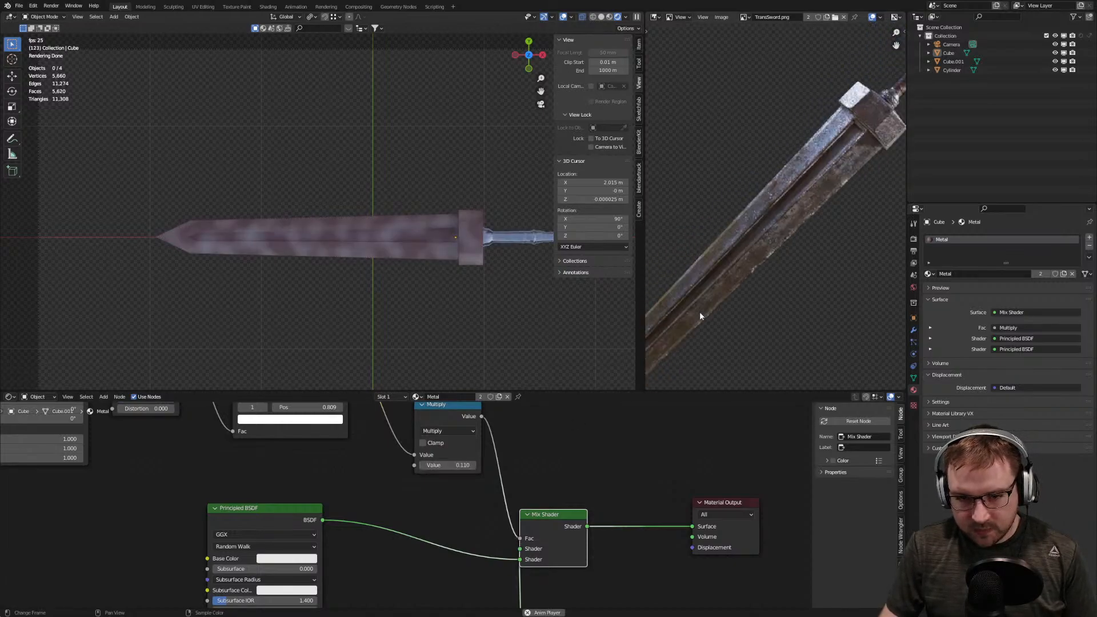
left_click(745, 18)
left_click(770, 37)
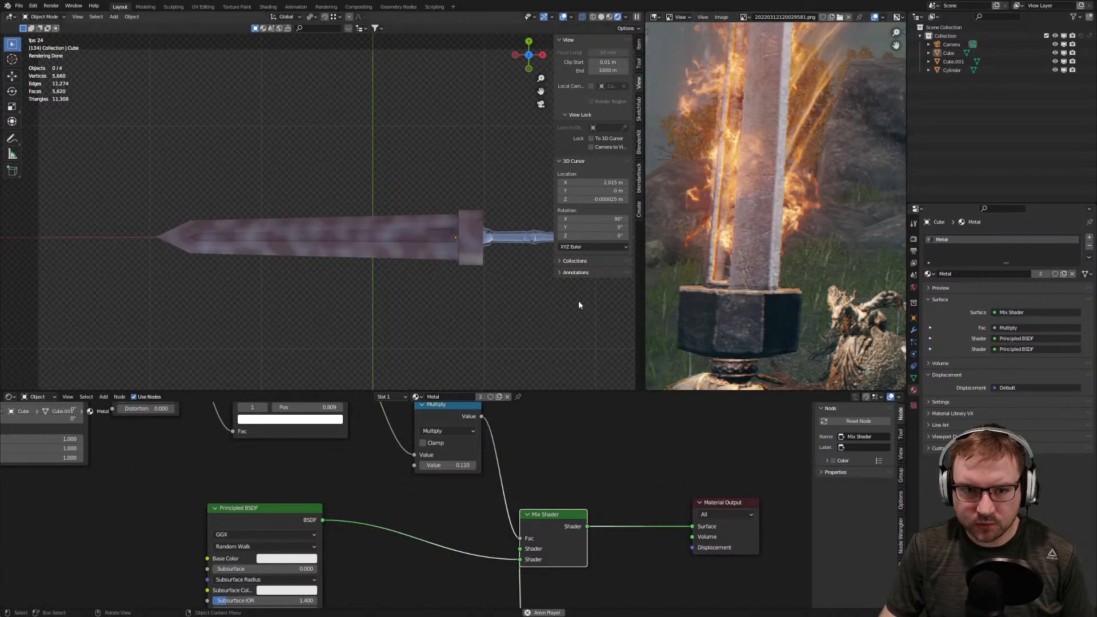
middle_click_drag(415, 273, 365, 285)
scroll(403, 422, "down", 1)
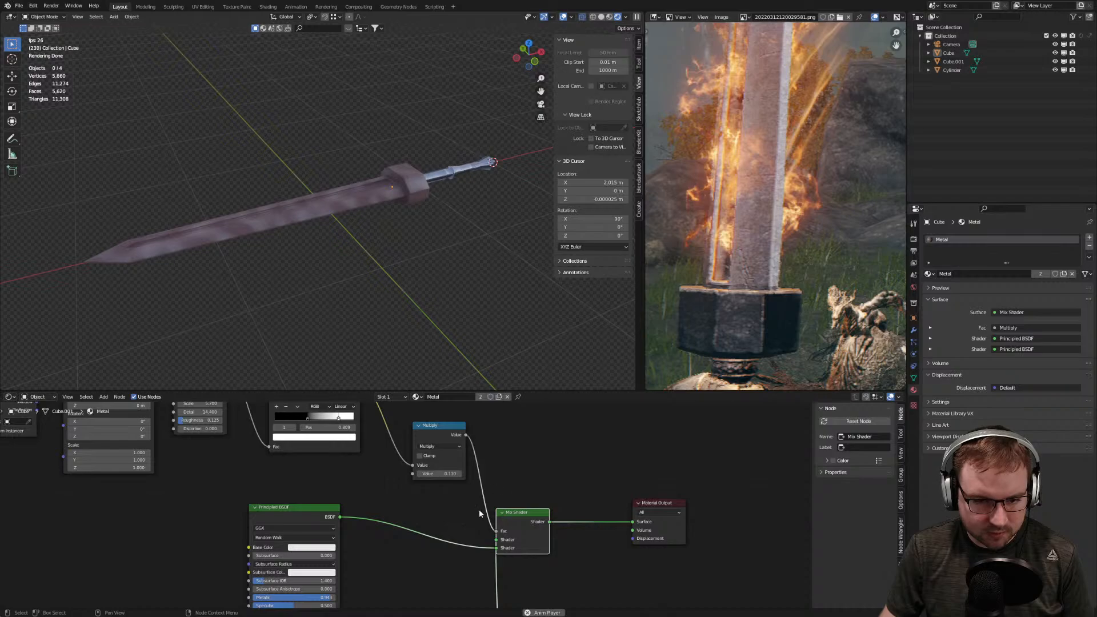
scroll(478, 509, "down", 3)
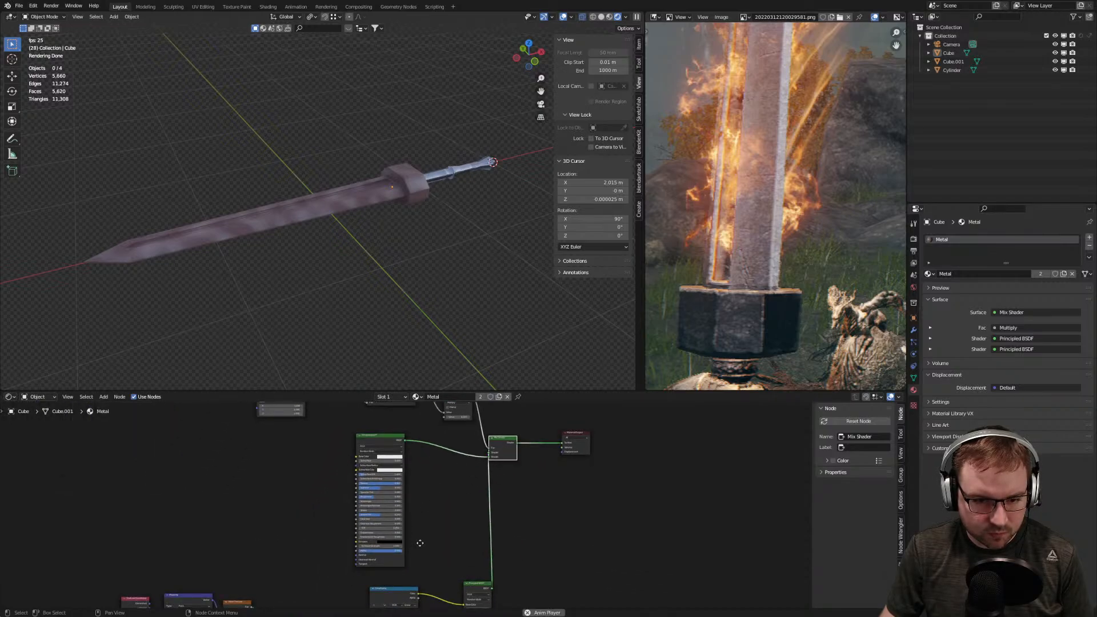
Add an Image Texture node to the Metal material, below the noise ColorRamp and Bump nodes
scroll(452, 541, "up", 5)
key("shift+a")
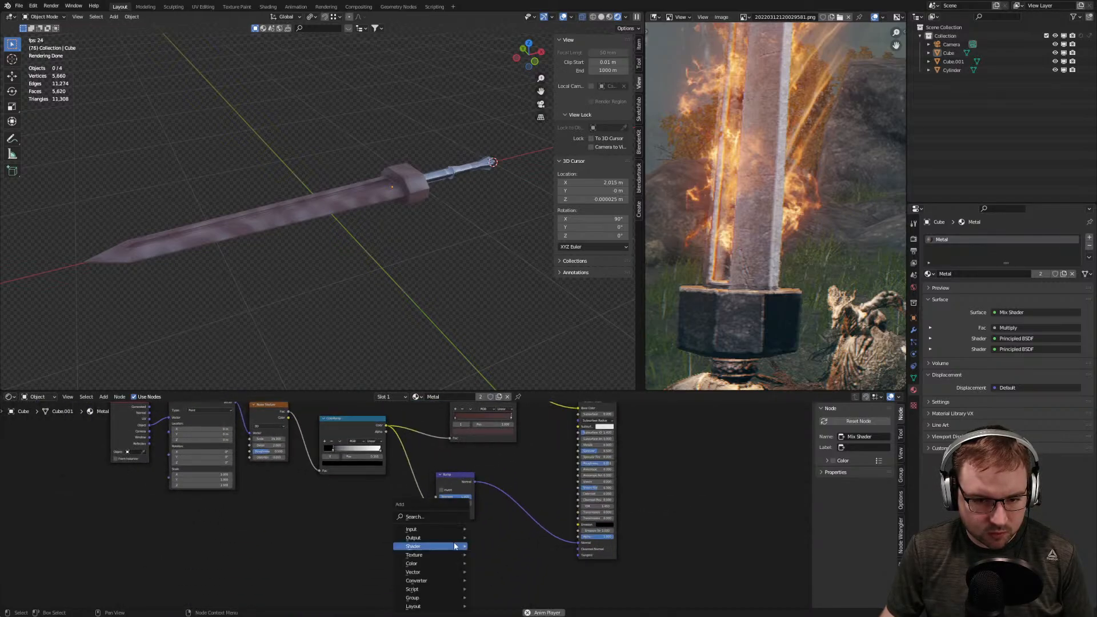
left_click(452, 516)
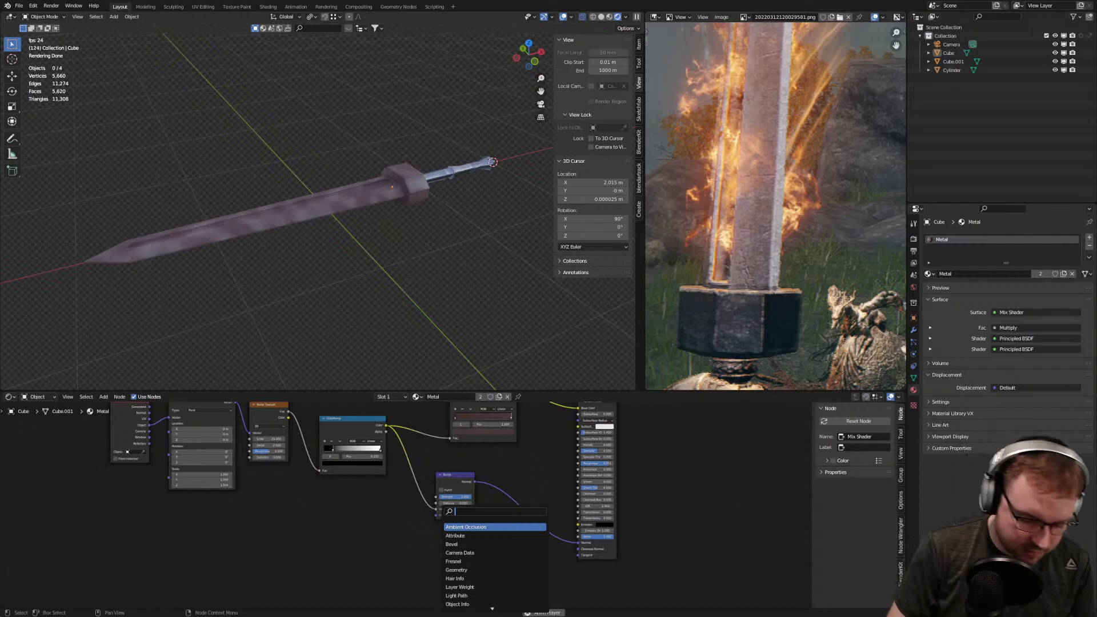
type("im")
key("Return")
left_click(303, 527)
Load Scratches_12.png from the Free Surface Imperfections folder in D:\Assets into the Image Texture node
left_click(366, 550)
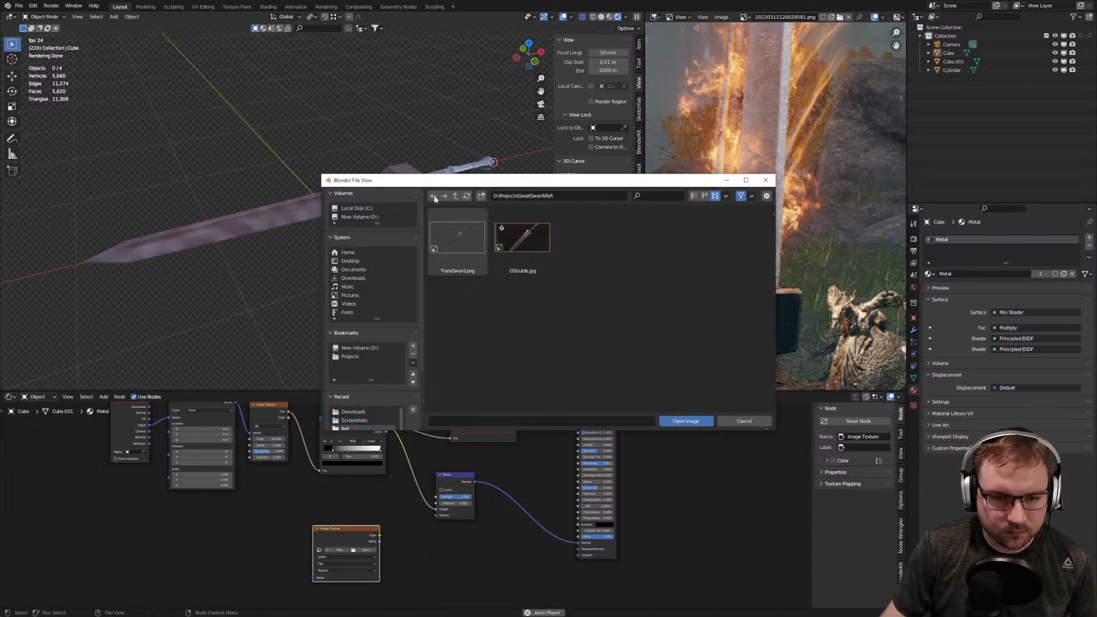
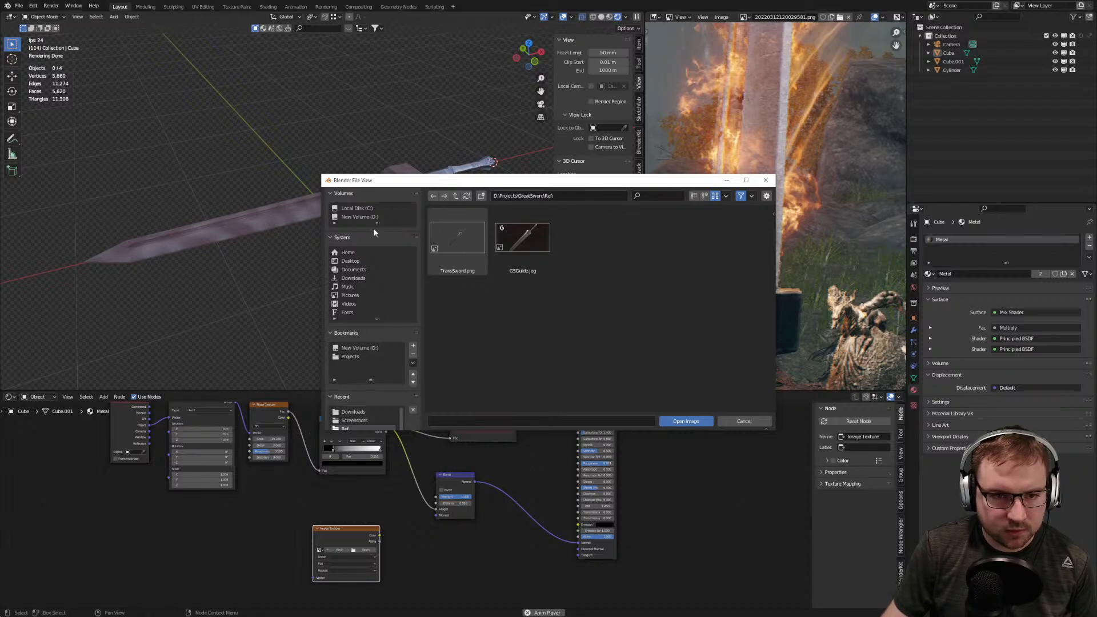
left_click(359, 218)
left_click(602, 322)
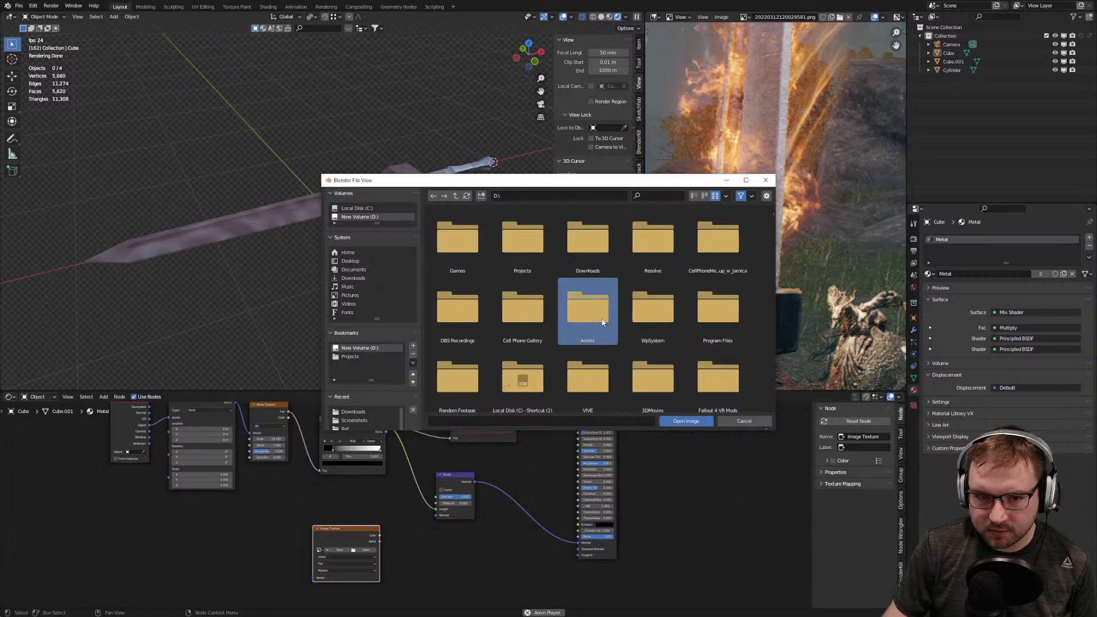
double_click(602, 322)
double_click(523, 240)
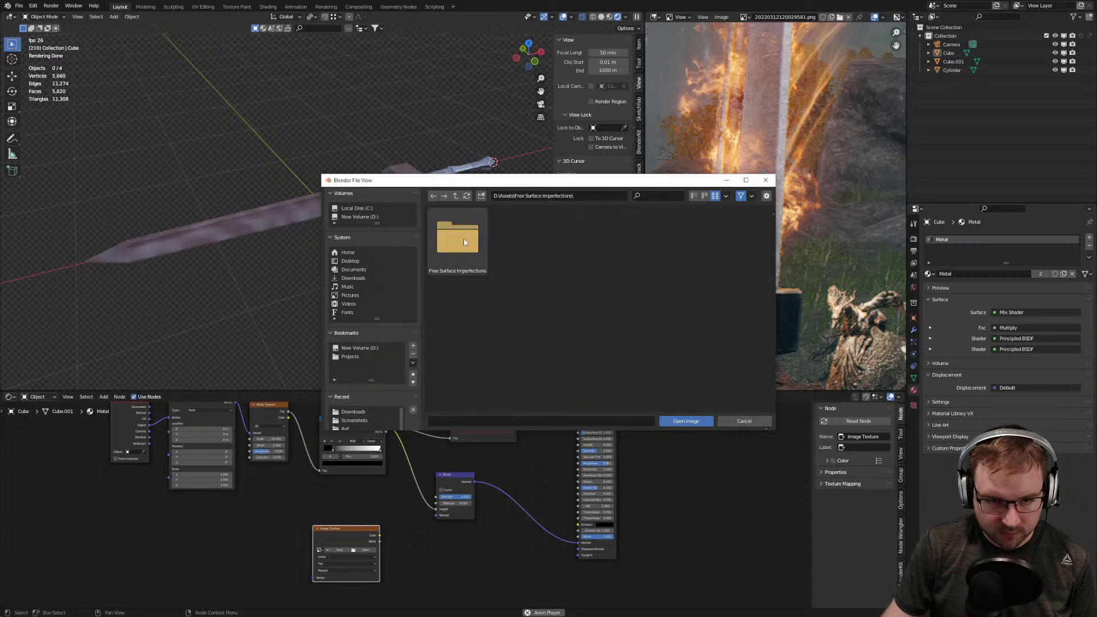
double_click(465, 241)
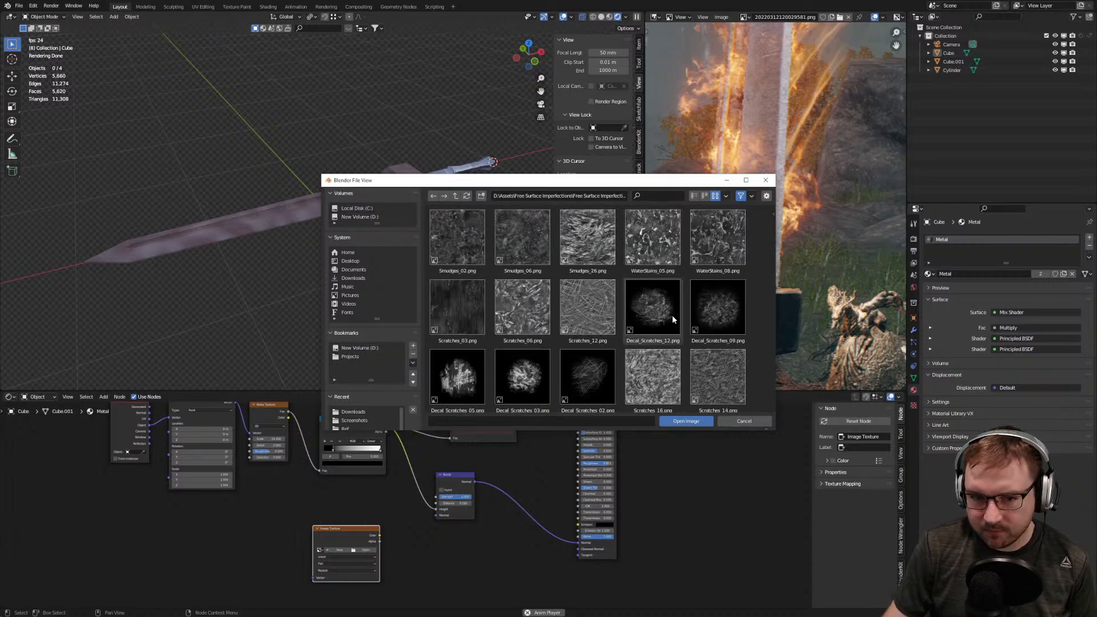
scroll(737, 335, "down", 2)
scroll(640, 315, "down", 5)
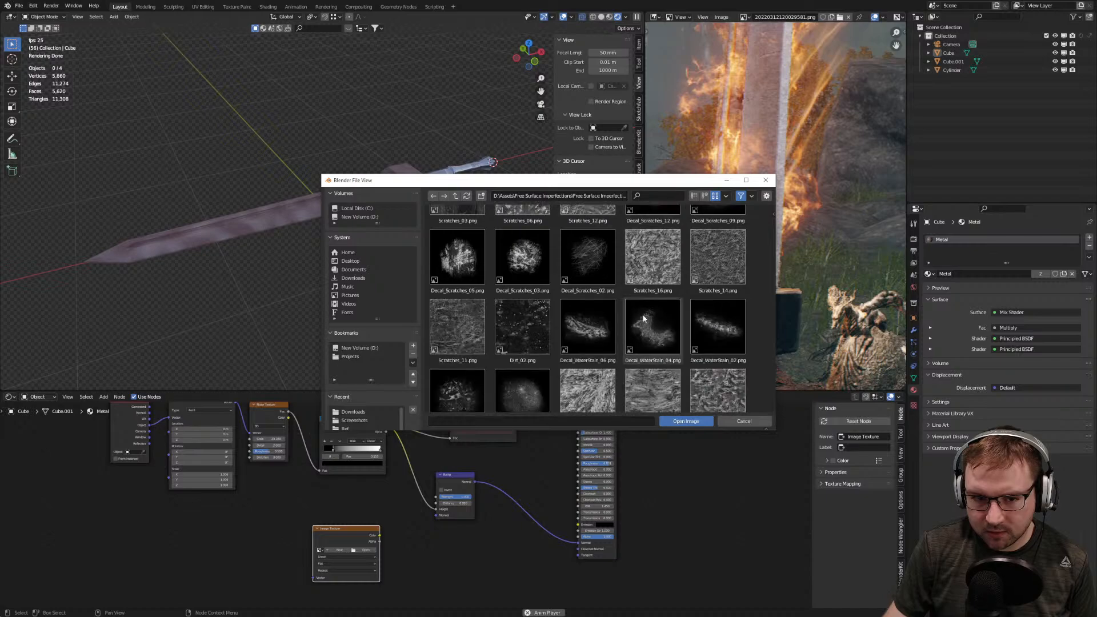
scroll(640, 343, "up", 3)
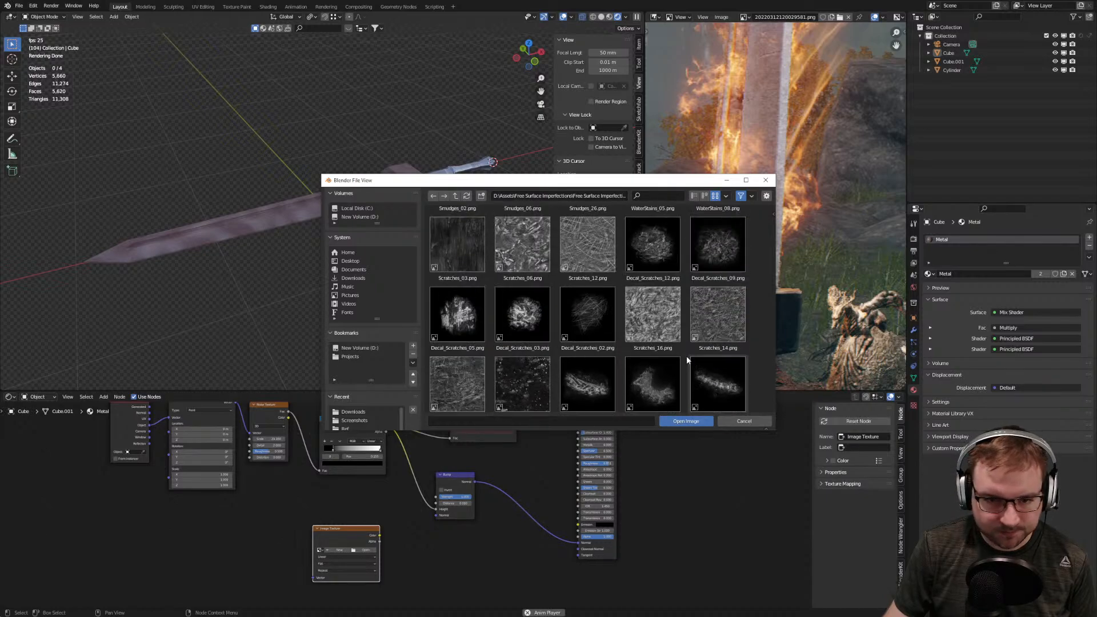
double_click(594, 252)
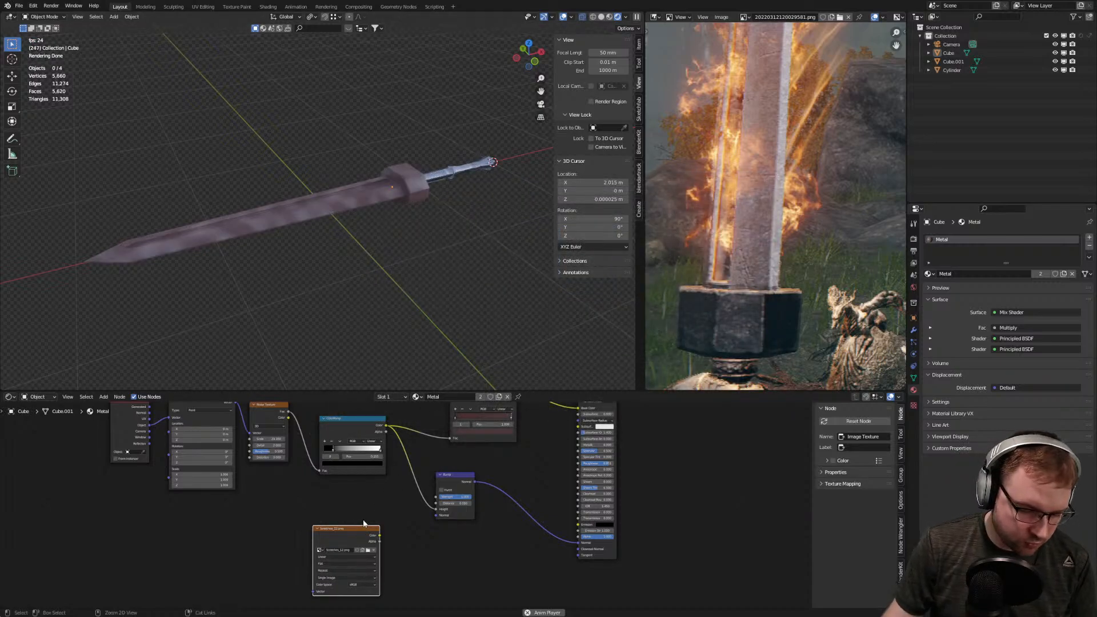
Add Mapping and Texture Coordinate nodes to the scratches image, map it with Object coordinates, and preview the texture on the sword
key("ctrl+t")
left_click_drag(213, 553, 234, 547)
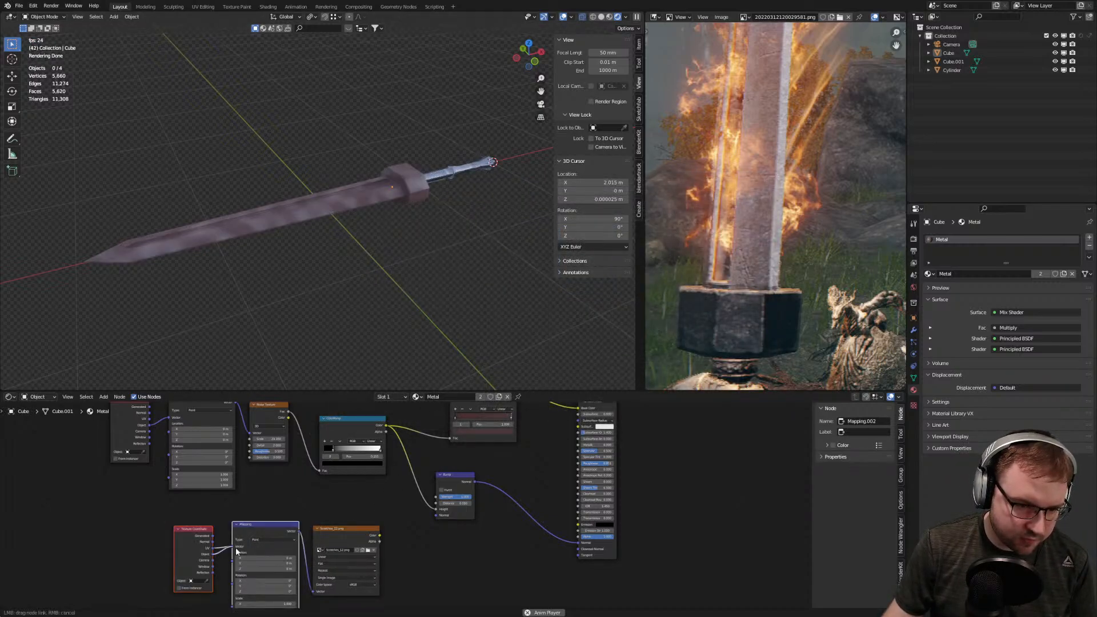
left_click(337, 535, "ctrl+shift")
middle_click_drag(351, 209, 371, 262)
scroll(280, 343, "up", 3)
scroll(352, 282, "down", 3)
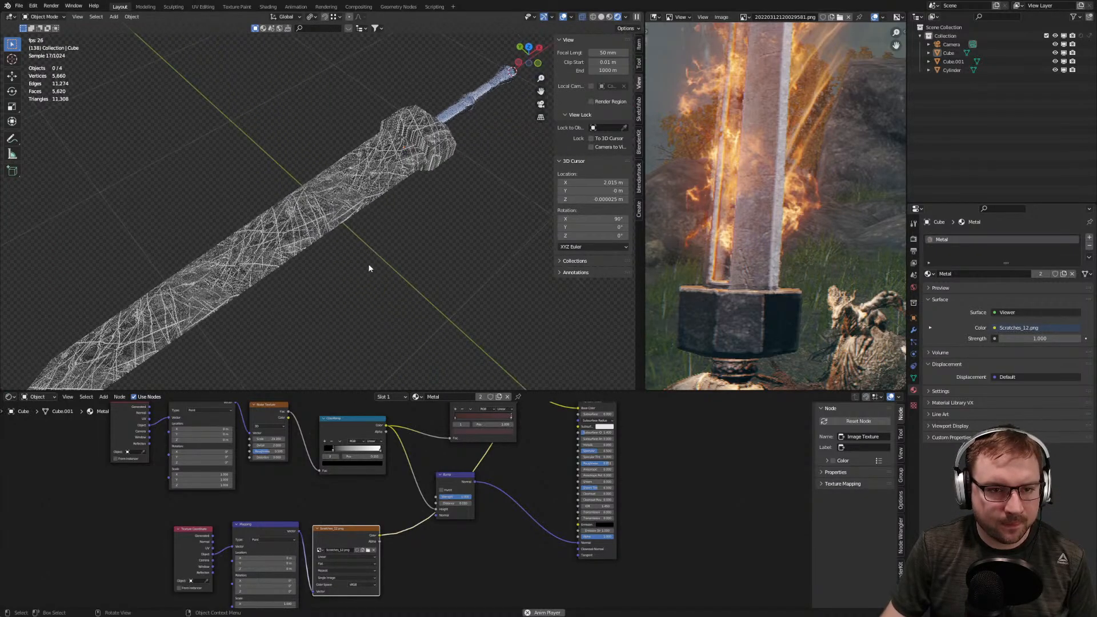
middle_click_drag(345, 314, 369, 269, "shift")
Add a ColorRamp node fed by the scratches image's Color output
left_click_drag(380, 535, 409, 528)
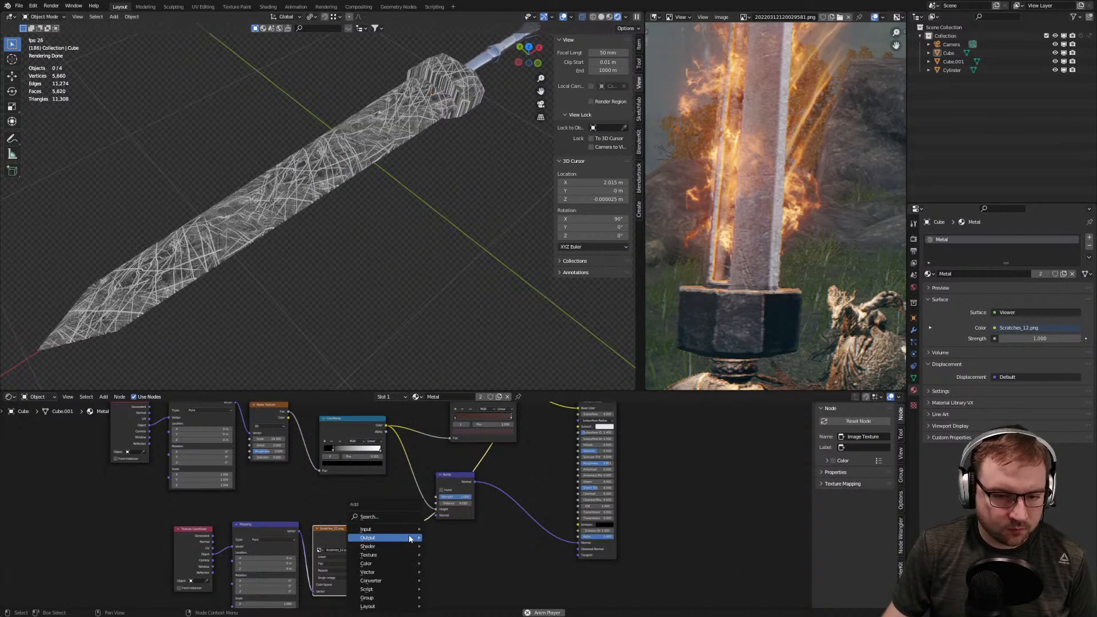
type("col")
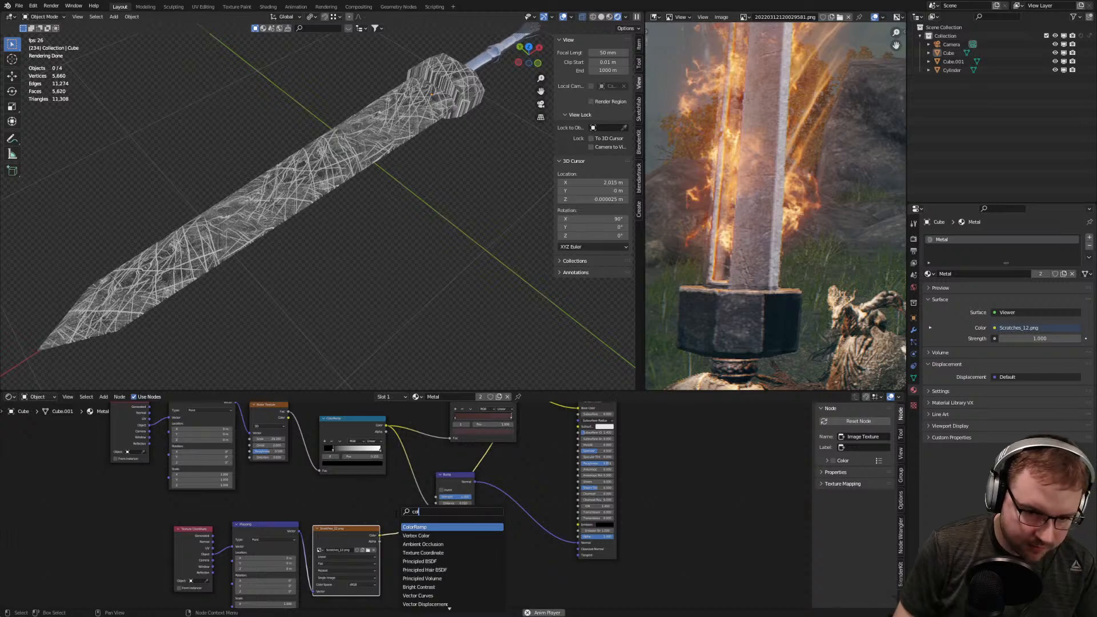
key("Return")
left_click(393, 532)
middle_click_drag(375, 574, 391, 536)
scroll(390, 536, "up", 4)
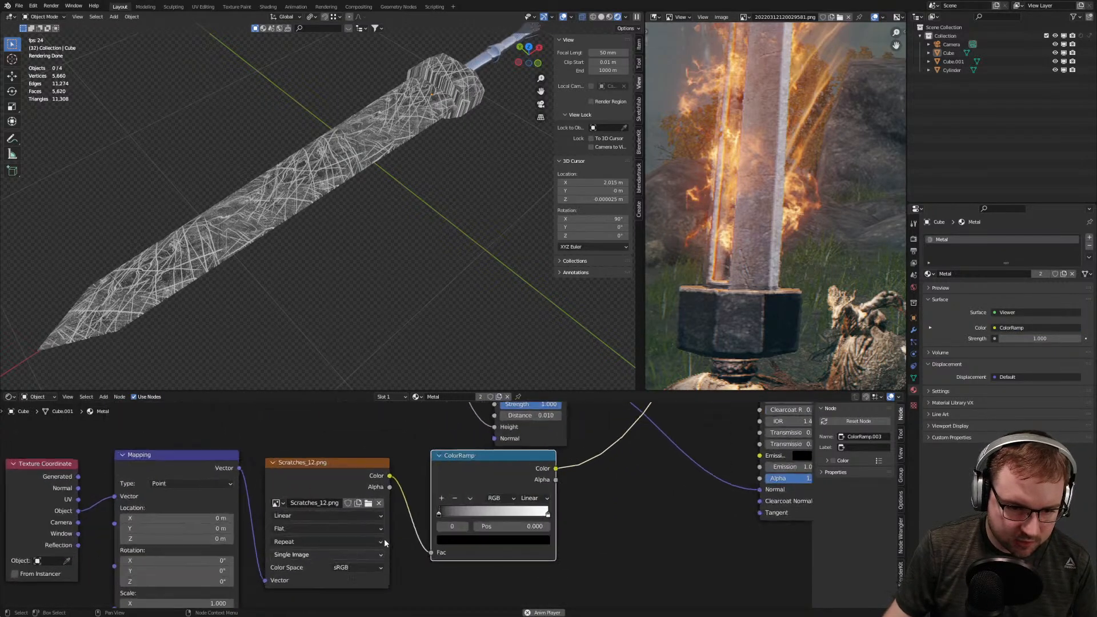
Set the scratches image's color space to Non-Color and inspect the blade
left_click(357, 568)
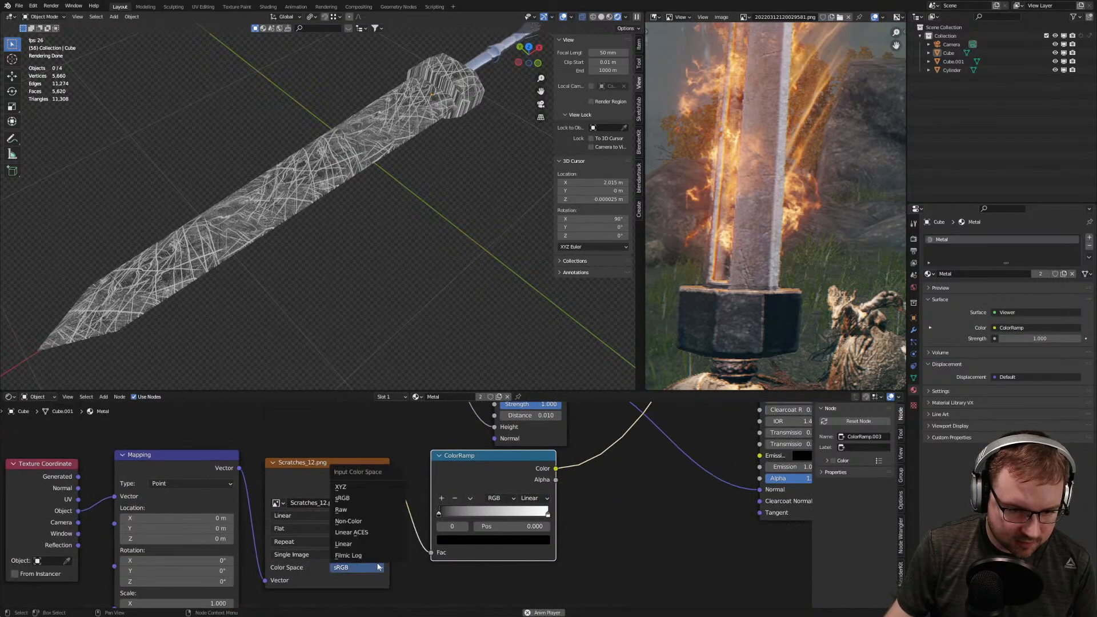
left_click(372, 521)
middle_click_drag(336, 230, 303, 234)
scroll(304, 235, "up", 4)
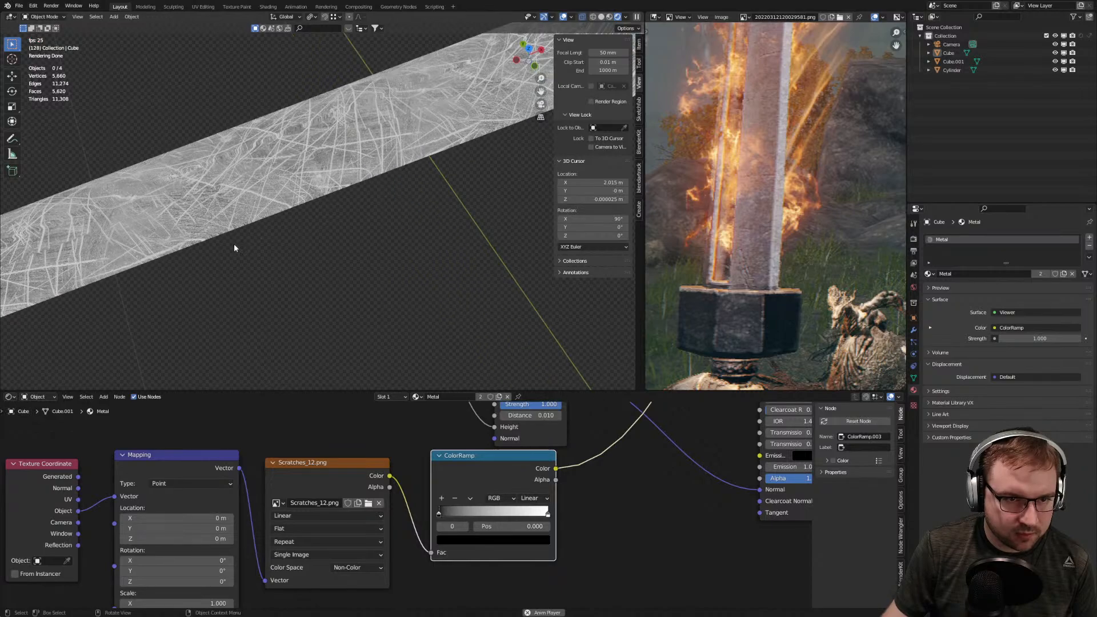
middle_click_drag(236, 245, 366, 276, "shift")
Raise the scratches ColorRamp's black stop to position 0.745 and check the isolated scratches on the blade and guard
left_click_drag(439, 513, 526, 522)
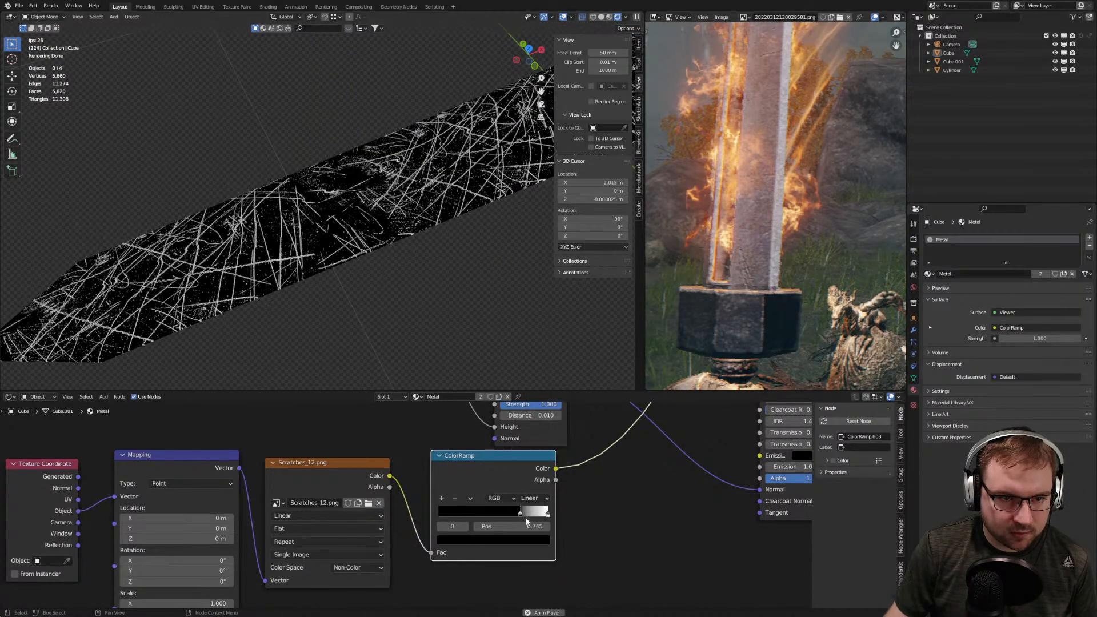
scroll(484, 304, "down", 5)
middle_click_drag(485, 304, 400, 286)
scroll(460, 300, "down", 1)
scroll(453, 341, "up", 3)
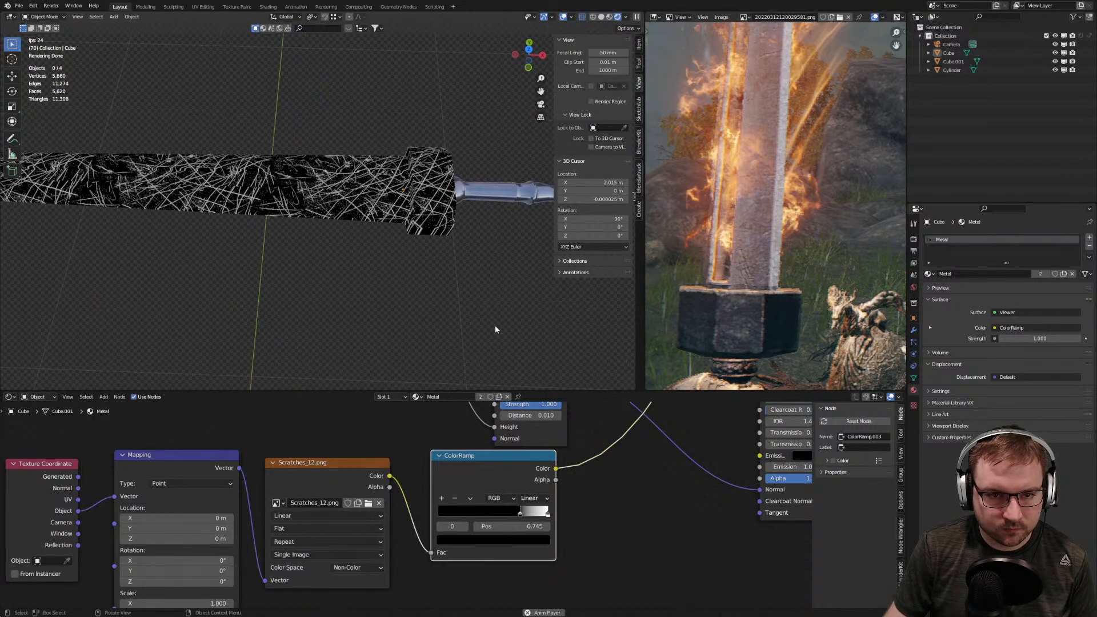
Rearrange the node graph, placing the two Principled BSDF nodes side by side and the Bump node beside the scratches ColorRamp
scroll(577, 467, "down", 4)
middle_click_drag(577, 466, 477, 524)
scroll(492, 490, "down", 3)
scroll(508, 441, "up", 2)
left_click_drag(511, 424, 560, 430)
middle_click_drag(517, 449, 479, 538)
scroll(476, 496, "down", 3)
scroll(423, 456, "down", 3)
middle_click_drag(399, 414, 402, 429)
left_click_drag(395, 432, 545, 541)
scroll(560, 531, "up", 1)
middle_click_drag(559, 532, 555, 405)
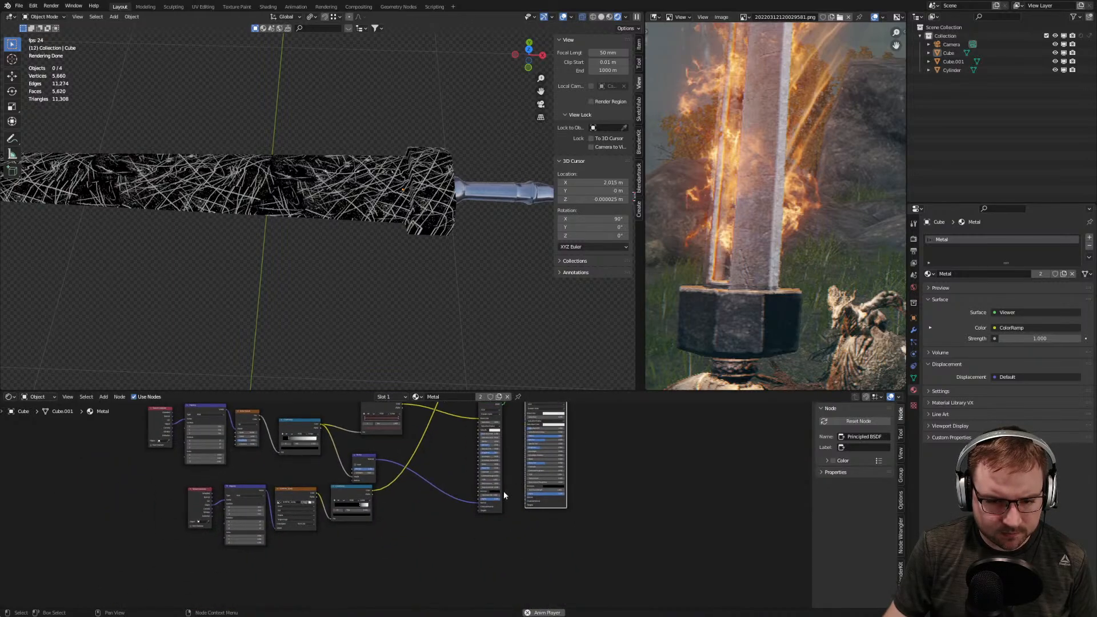
scroll(428, 506, "up", 3)
left_click_drag(337, 426, 444, 480)
Add a Math node above the Bump node and set its operation to Multiply
key("shift+a")
left_click(446, 459)
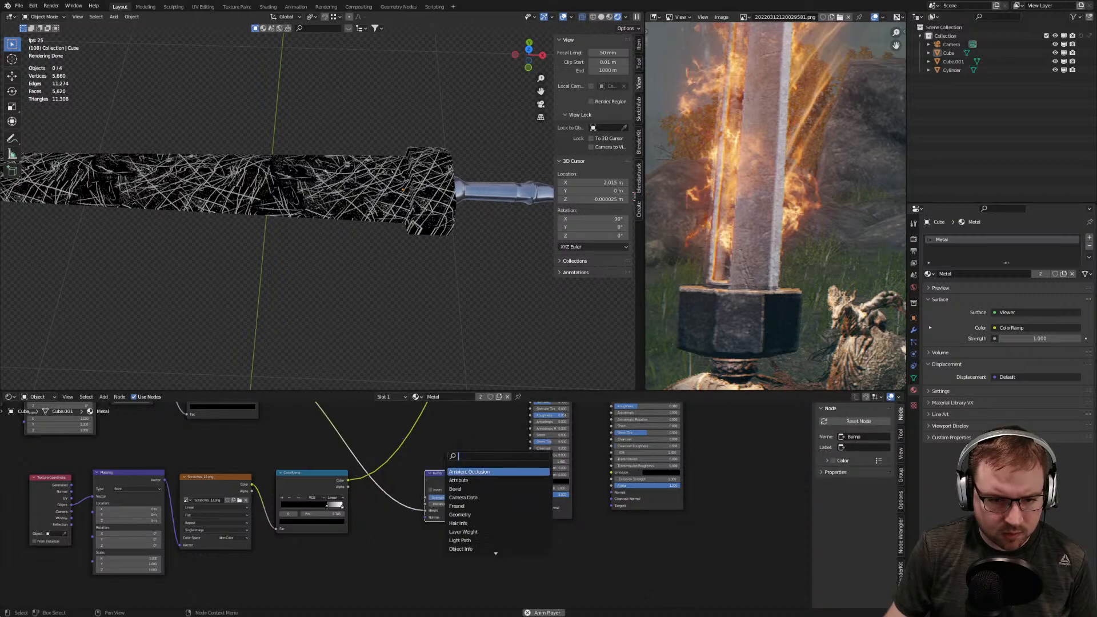
type("mat")
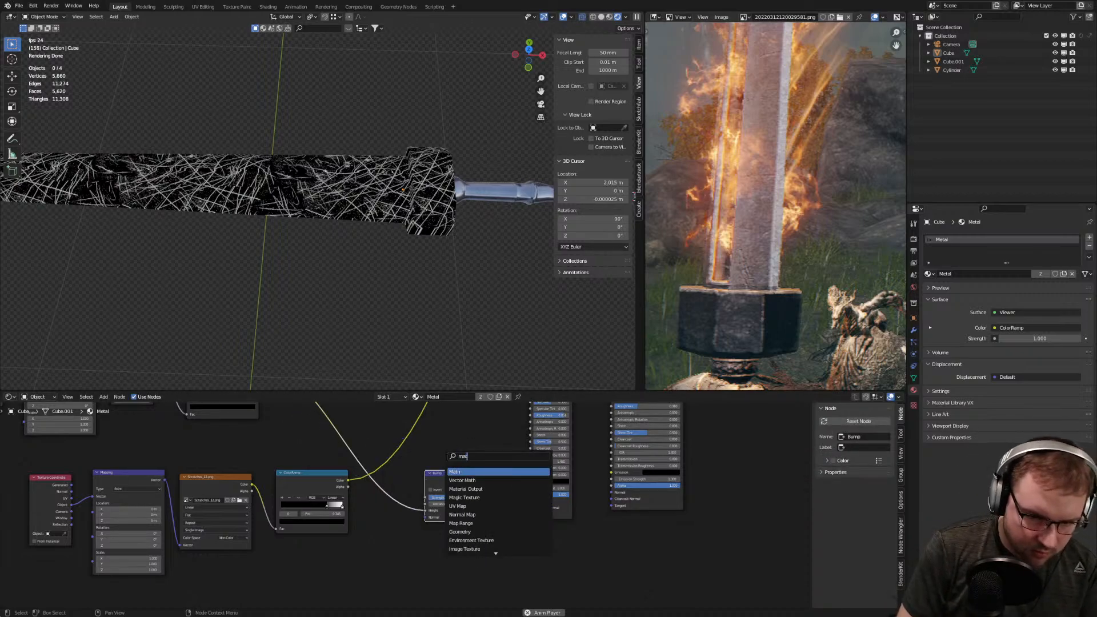
key("Return")
left_click(432, 417)
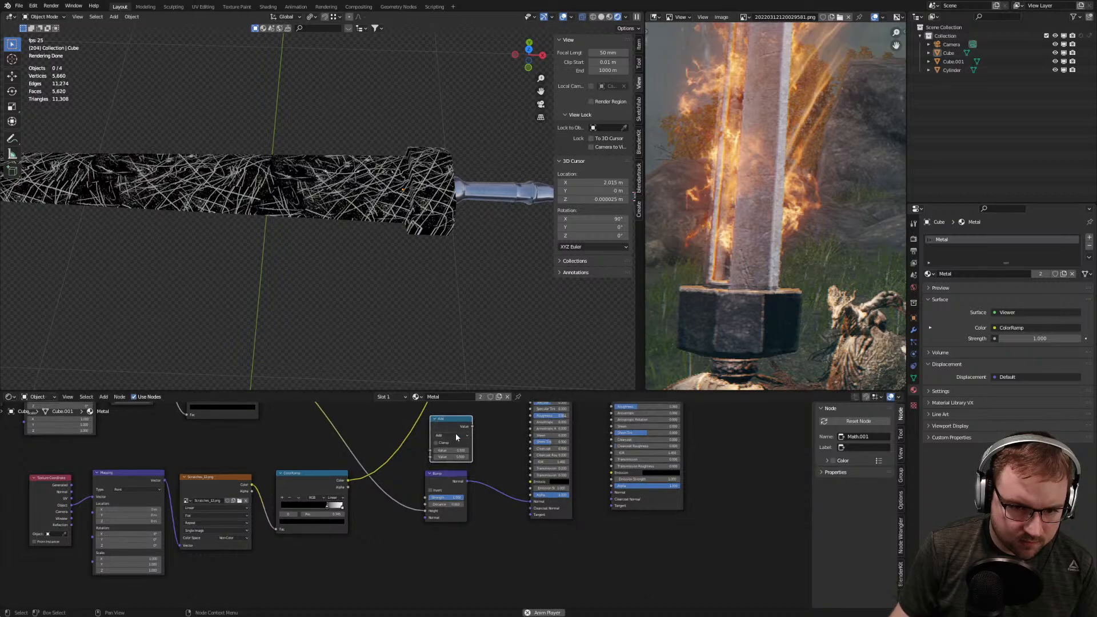
left_click(454, 435)
left_click(455, 464)
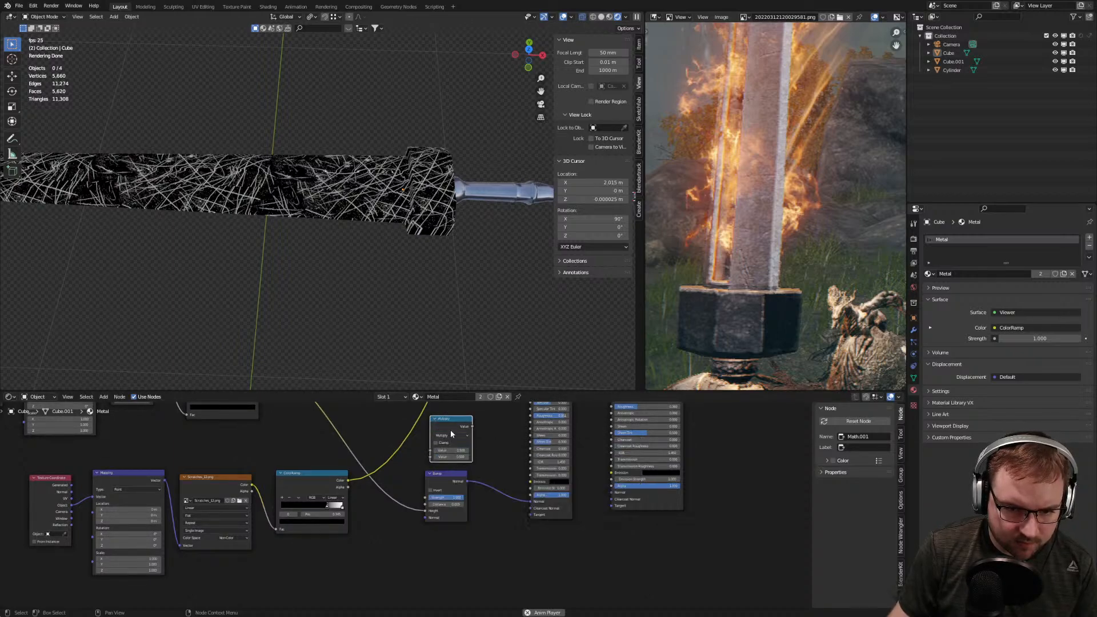
Multiply the scratches and noise ColorRamps, feed the result into the Bump node's Height, preview the bump, and shift the Multiply node aside
left_click_drag(348, 481, 431, 451)
right_click_drag(356, 434, 333, 437, "shift")
left_click_drag(342, 437, 363, 437)
left_click_drag(431, 457, 430, 456)
left_click_drag(472, 426, 425, 511)
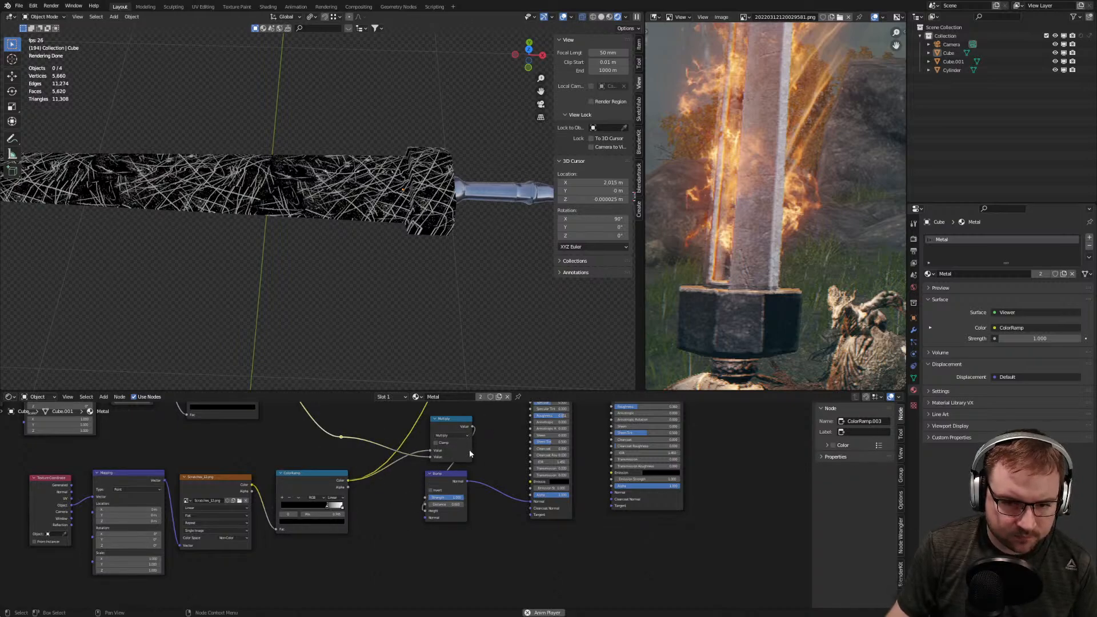
left_click(466, 480, "ctrl+shift")
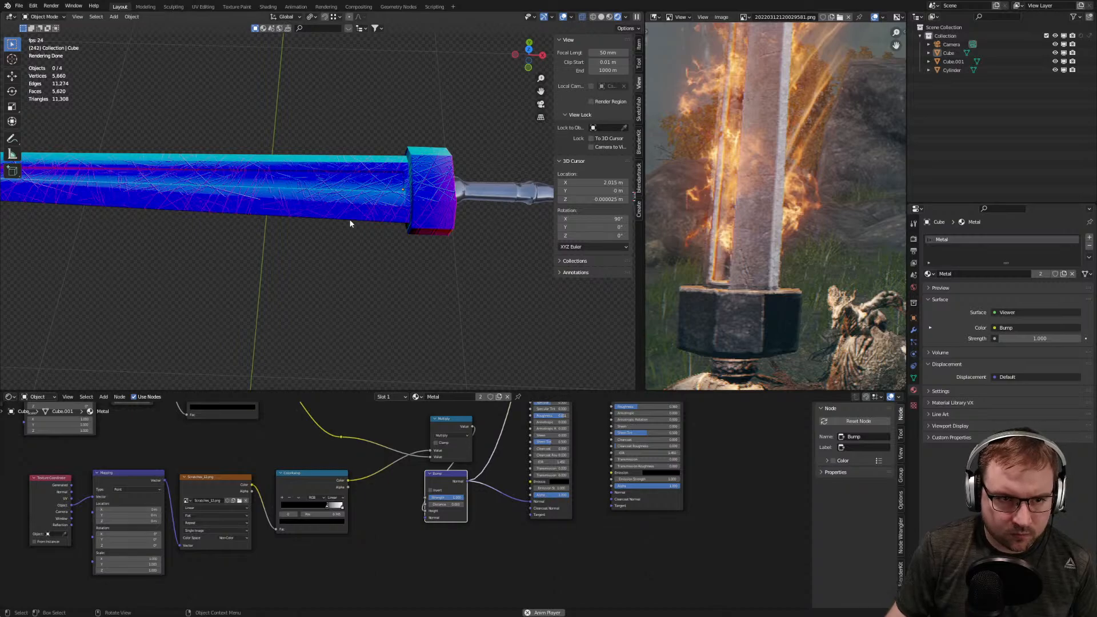
left_click_drag(453, 427, 412, 428)
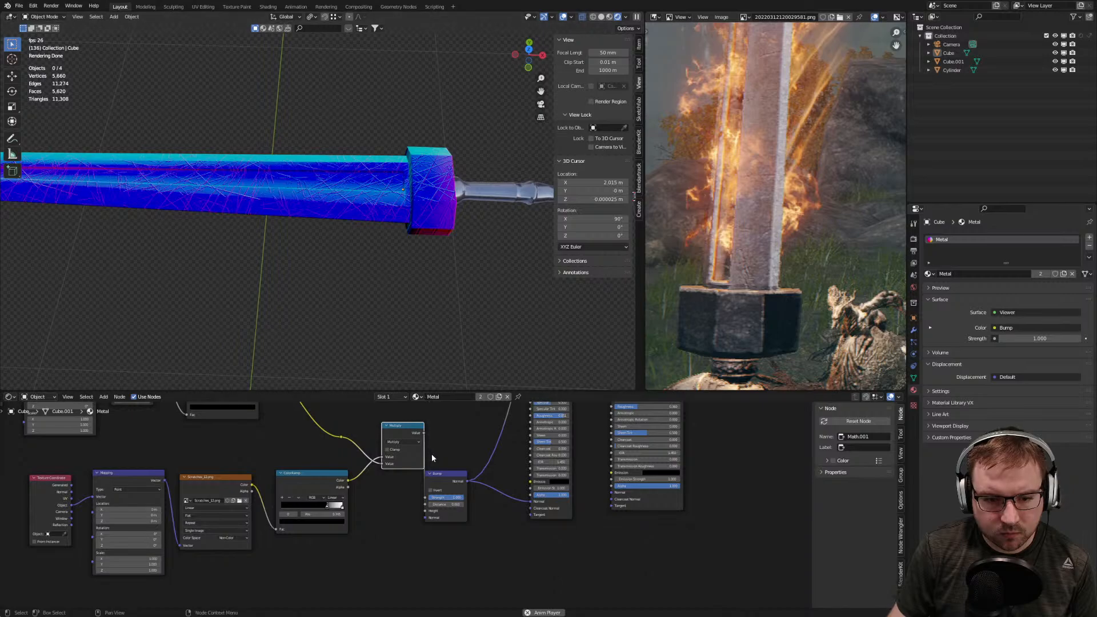
Preview the noise ColorRamp and the Multiply output on the sword, and examine the blade surface up close
middle_click_drag(431, 453, 469, 502)
left_click(275, 409, "ctrl+shift")
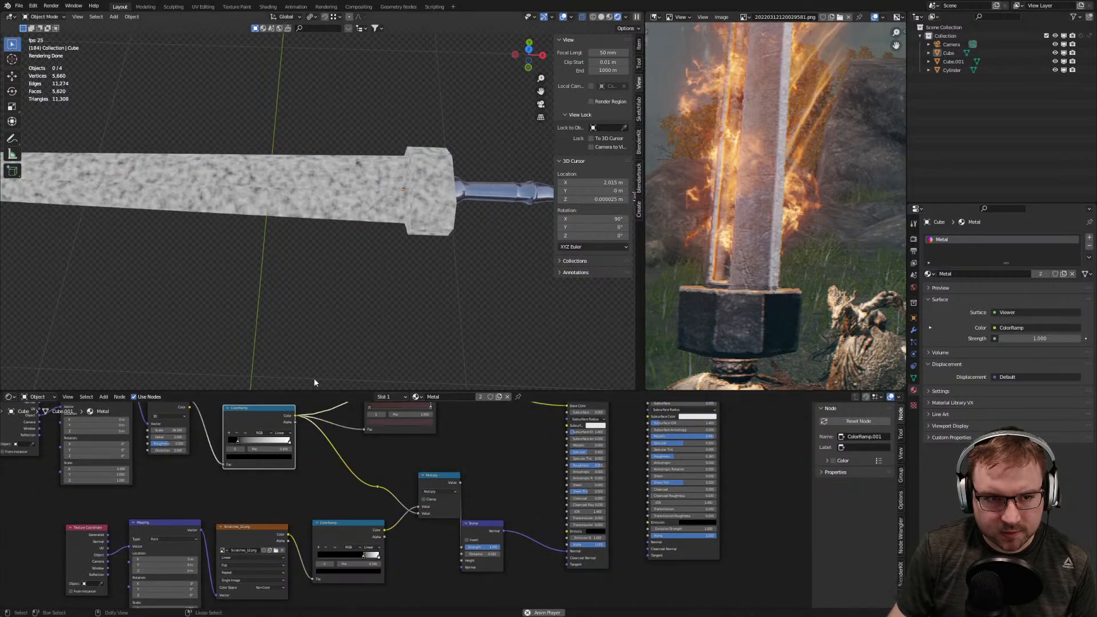
left_click(437, 478, "ctrl+shift")
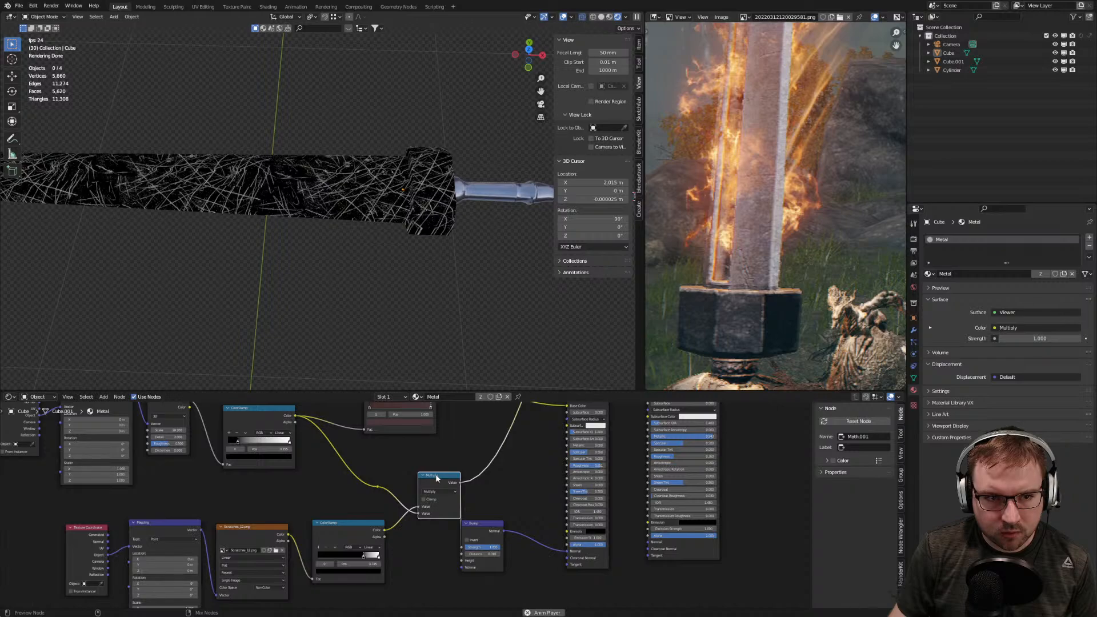
scroll(308, 225, "up", 7)
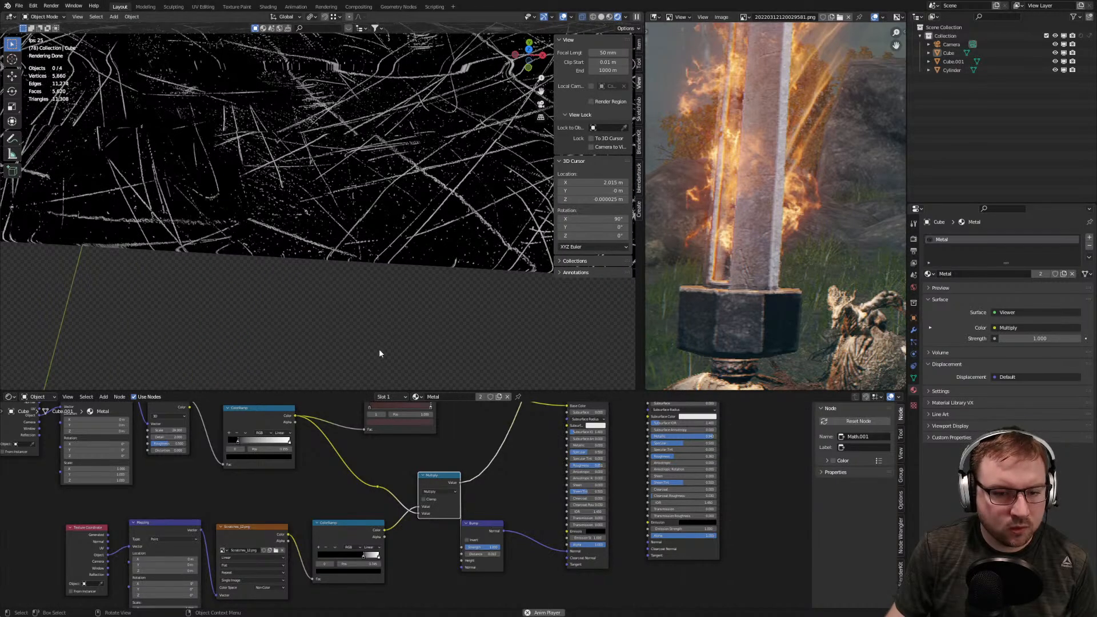
Insert an Invert node between the scratches ColorRamp and the Multiply node, moving both nodes apart to make room
left_click_drag(374, 523, 370, 529)
key("shift+a")
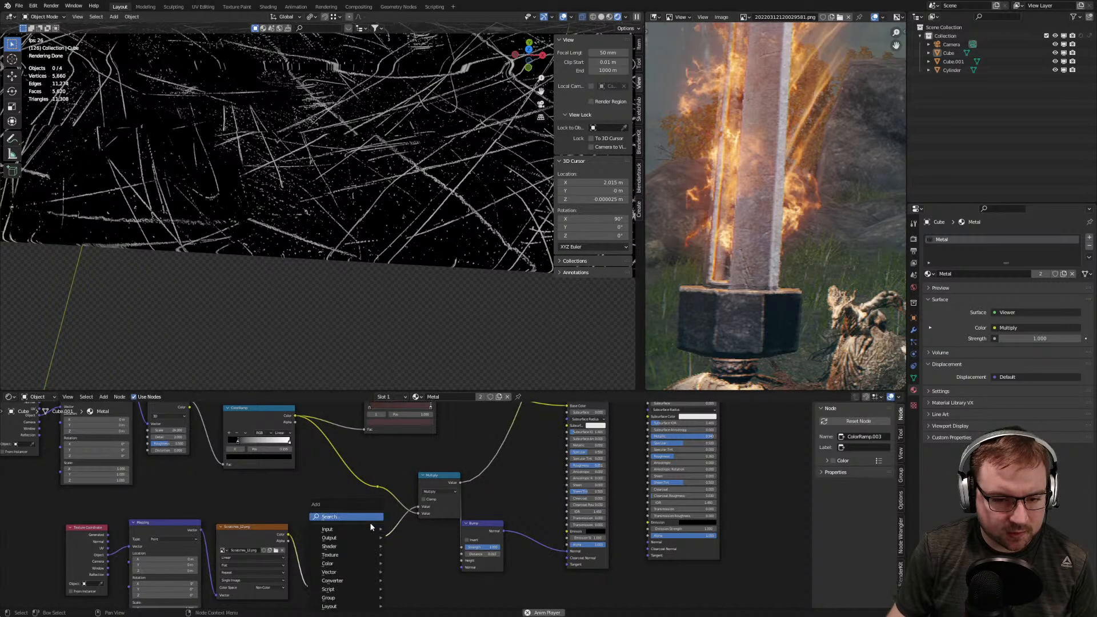
left_click(371, 520)
key("Escape")
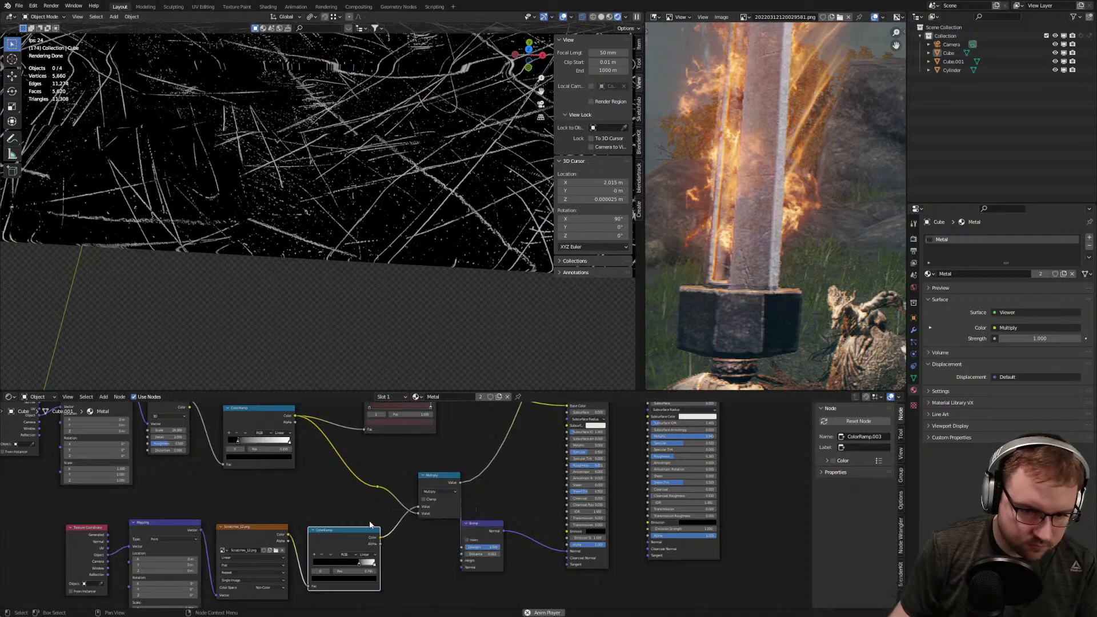
left_click_drag(433, 477, 442, 462)
left_click_drag(380, 537, 410, 542)
key("Escape")
key("shift+a")
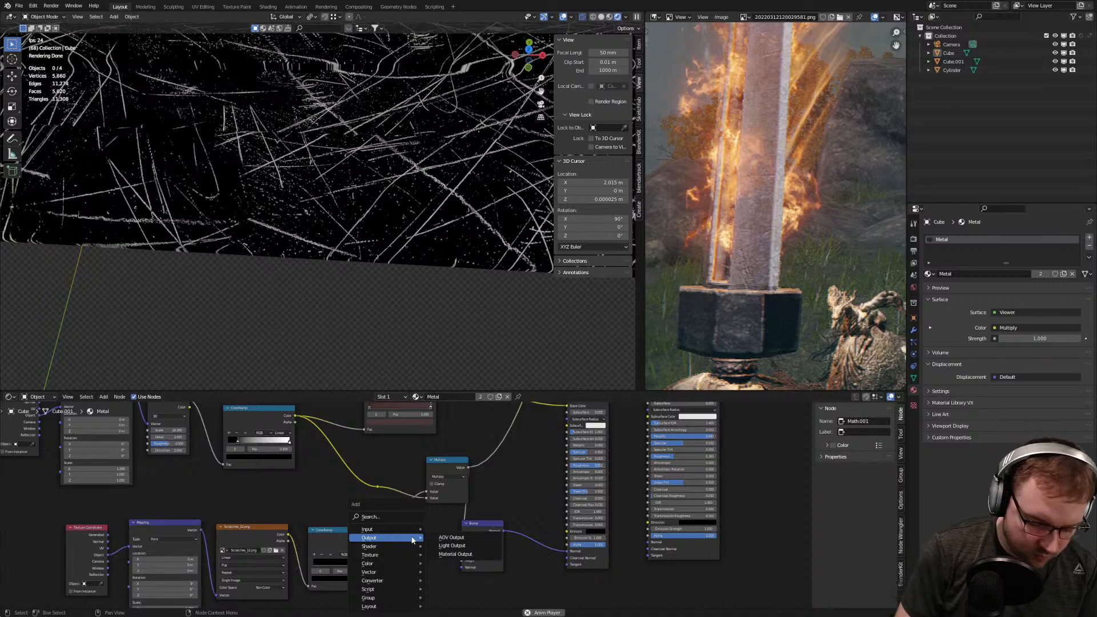
type("sin")
key("Return")
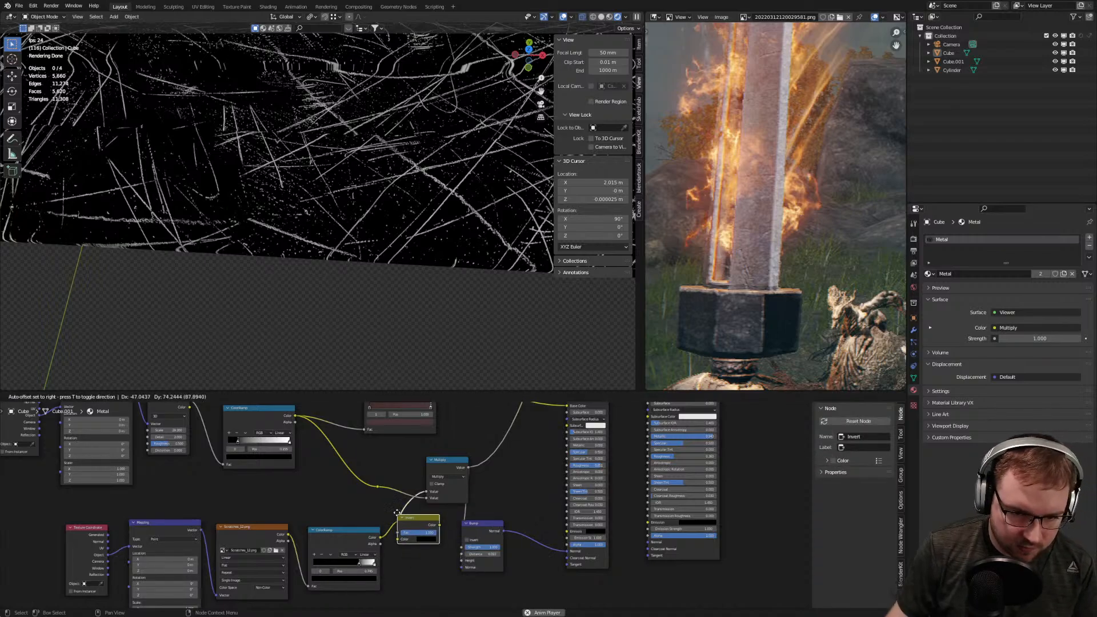
left_click(409, 506)
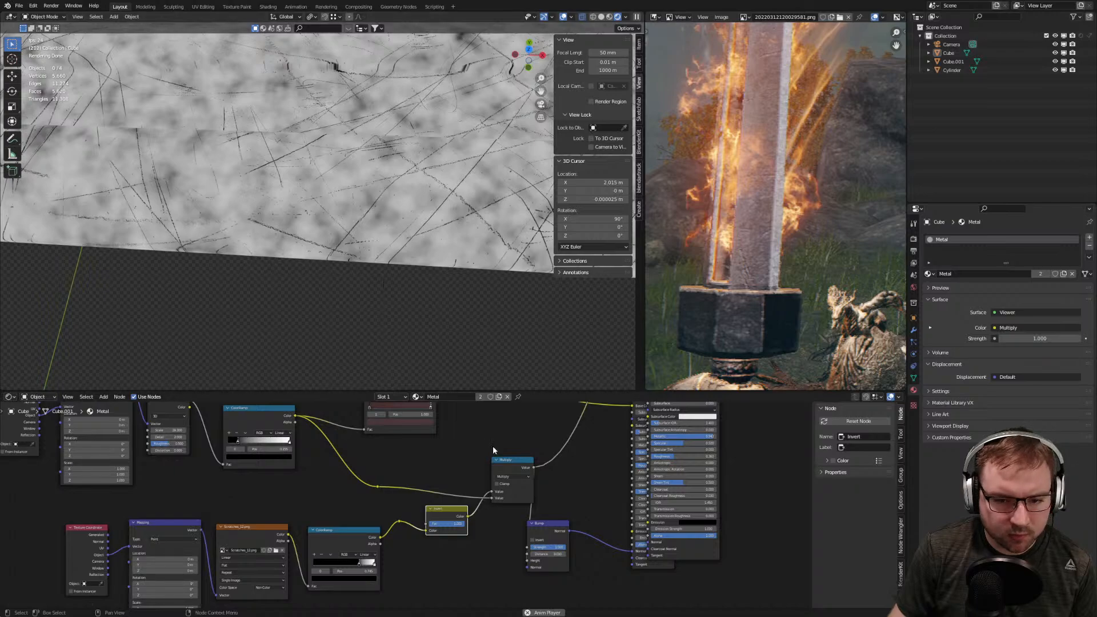
Move the metal Principled BSDF node aside, preview the stone Principled BSDF on the sword, and examine its bump up close
left_click(516, 465)
scroll(553, 489, "down", 2)
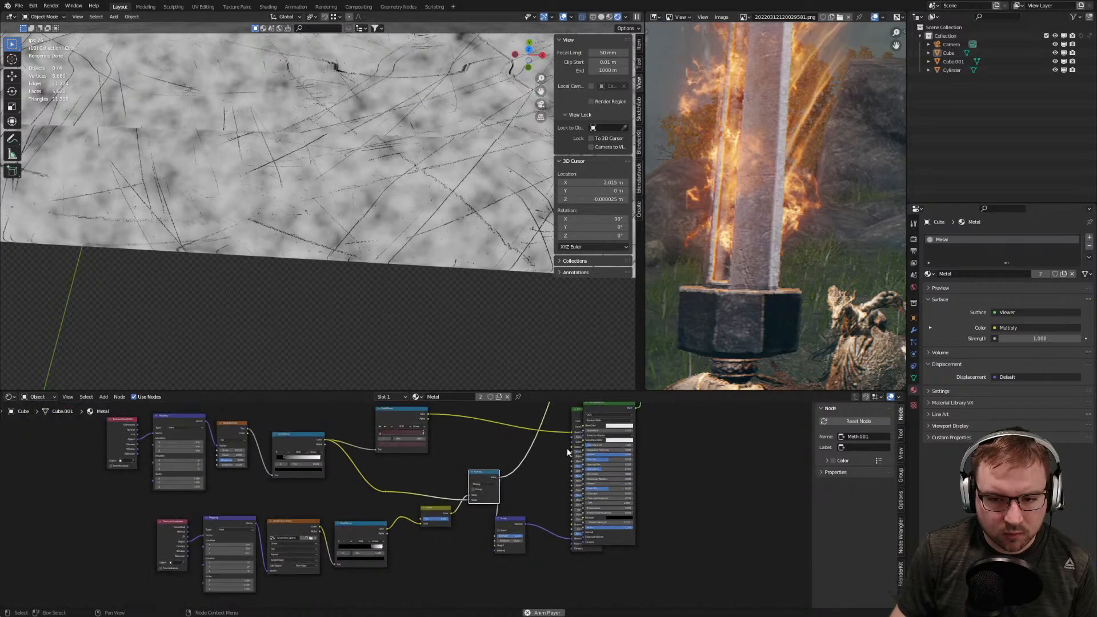
left_click_drag(574, 448, 640, 437)
left_click(564, 444, "ctrl+shift")
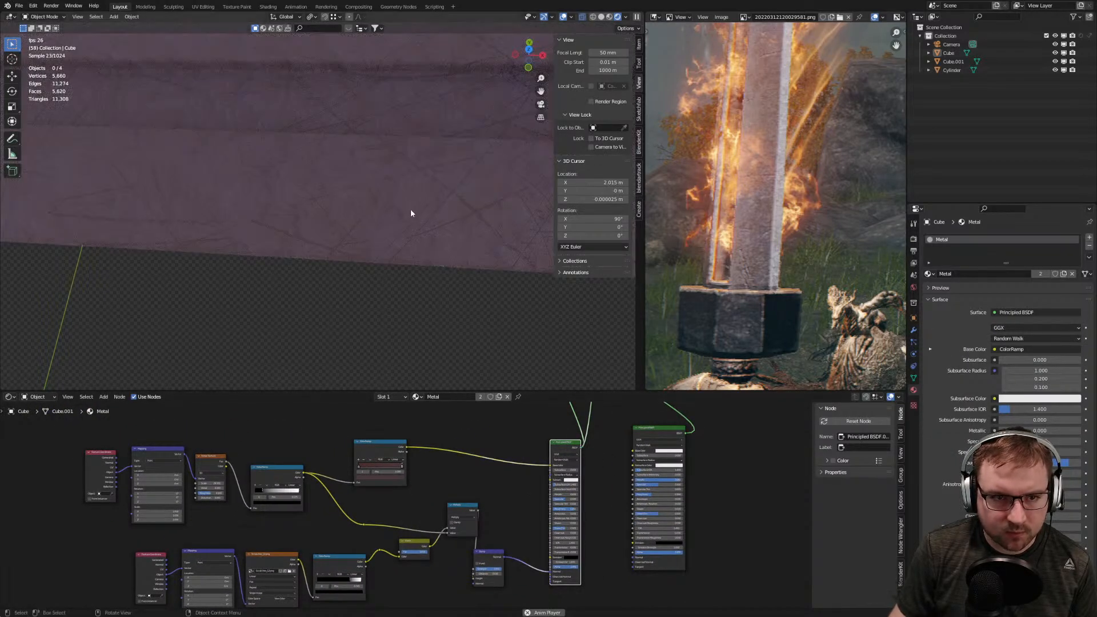
middle_click_drag(368, 235, 374, 212)
scroll(373, 211, "up", 5)
middle_click_drag(399, 252, 388, 189)
middle_click_drag(389, 189, 410, 276, "shift")
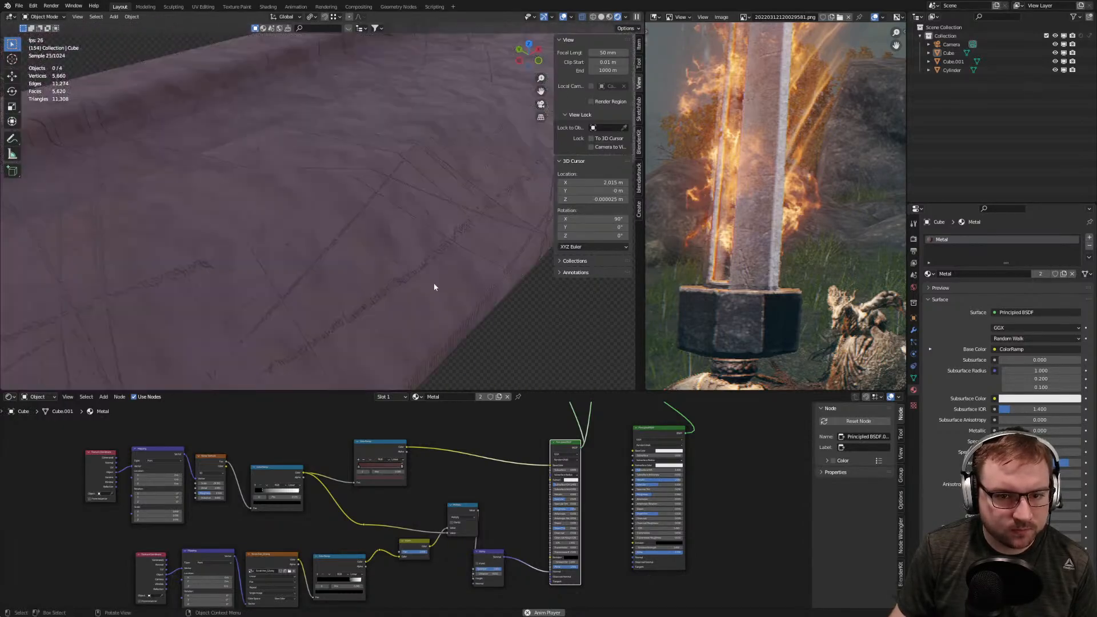
scroll(343, 491, "up", 2)
scroll(447, 518, "up", 2)
Raise the stone Noise Texture's Scale for a much finer grain and check the blade surface
middle_click_drag(448, 519, 382, 454)
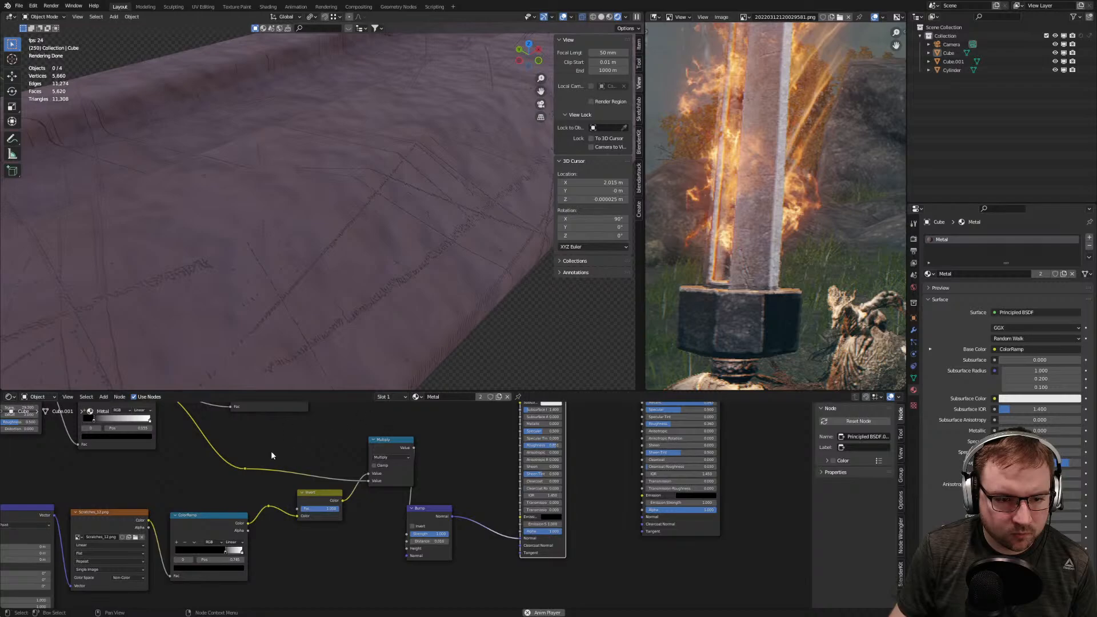
middle_click_drag(264, 450, 366, 514)
scroll(286, 474, "up", 2)
middle_click_drag(197, 491, 298, 514)
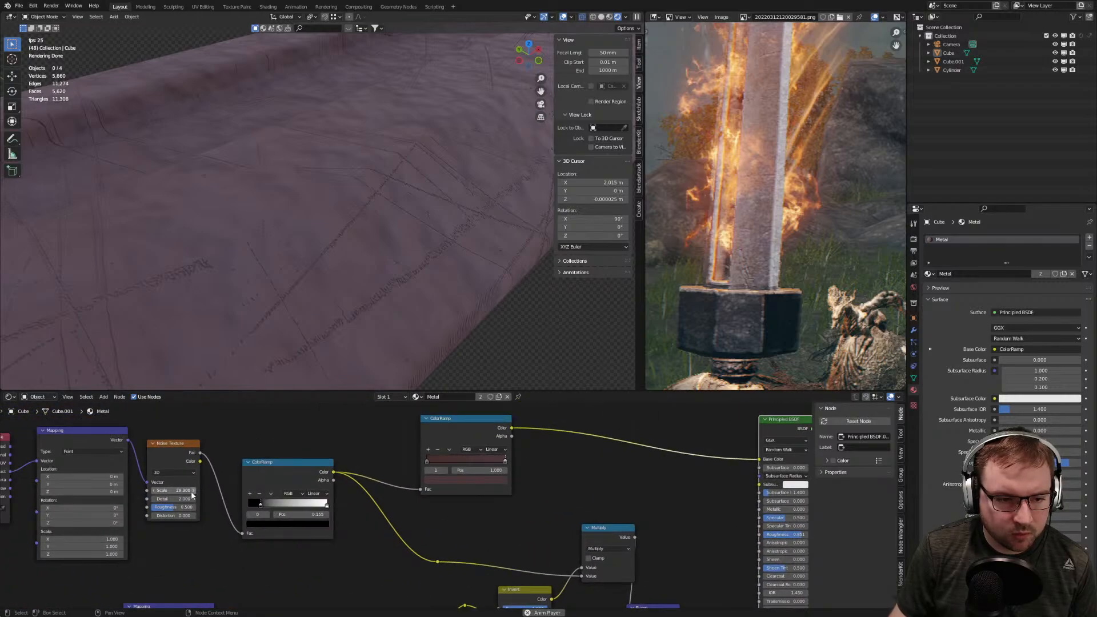
left_click_drag(173, 490, 278, 491)
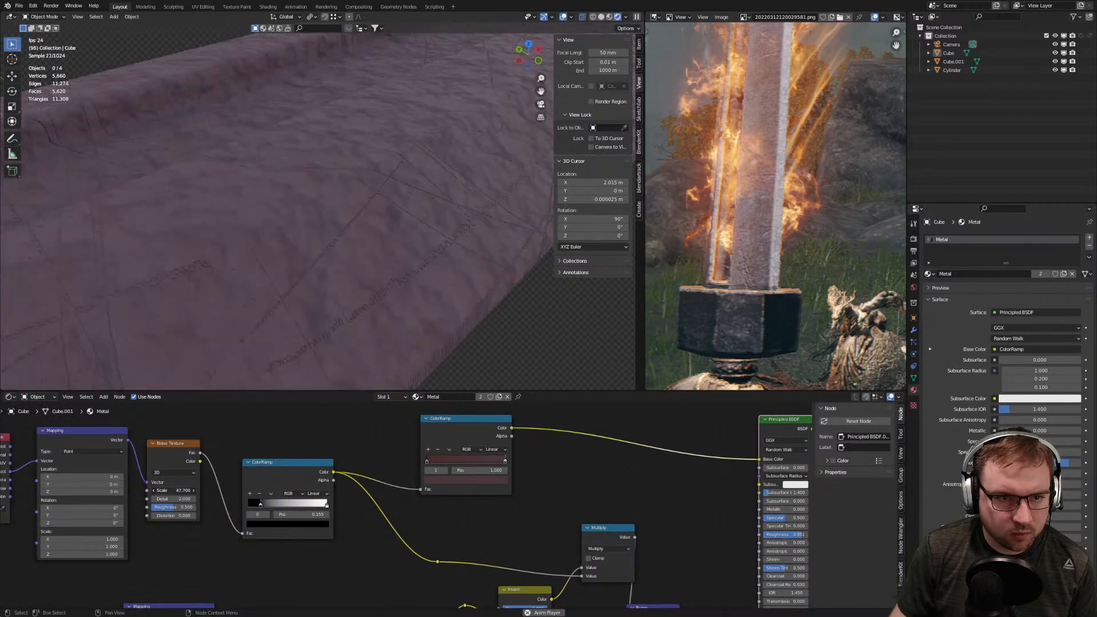
left_click_drag(185, 490, 473, 490)
scroll(232, 264, "down", 4)
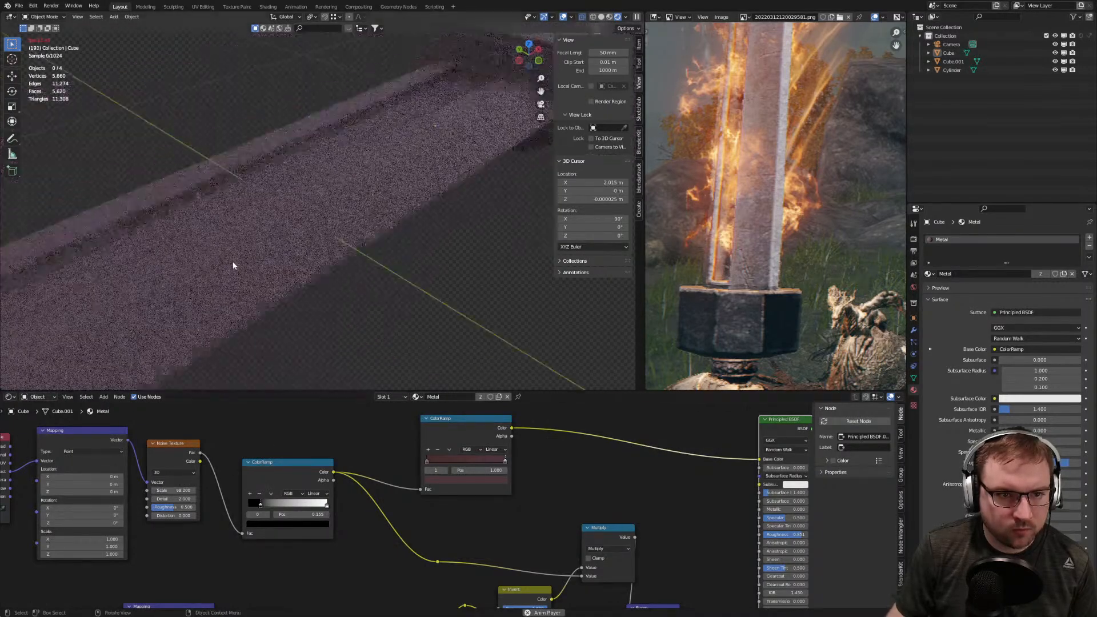
middle_click_drag(331, 244, 312, 258)
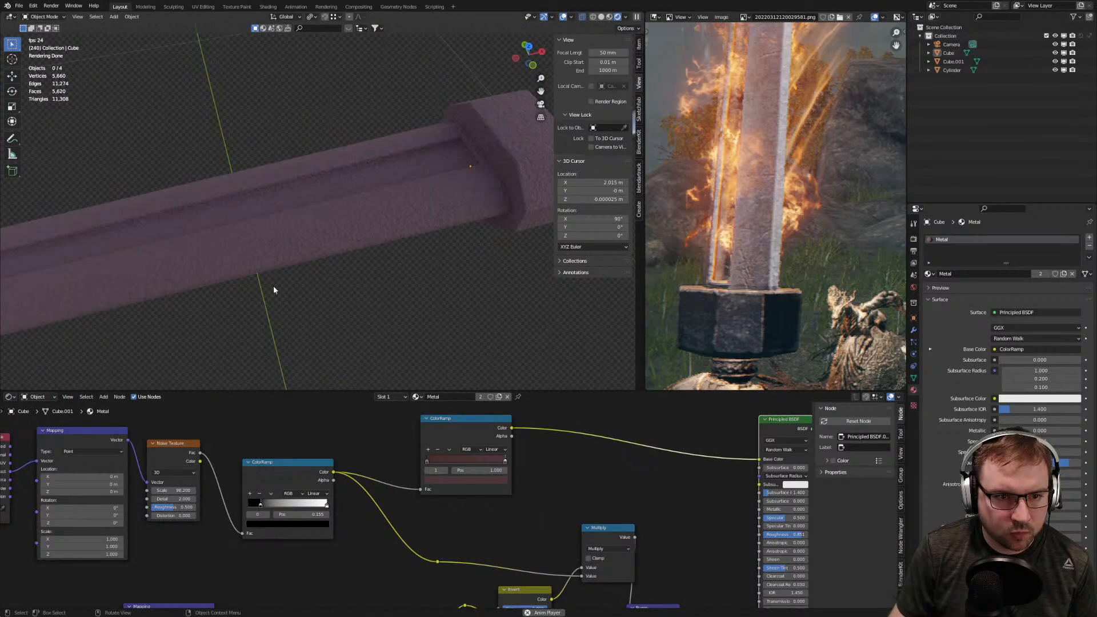
scroll(421, 492, "down", 1)
Duplicate the Bump node, feed the scratches ColorRamp into its Height, preview it, and connect its Normal to the metal Principled BSDF
middle_click_drag(481, 494, 475, 421)
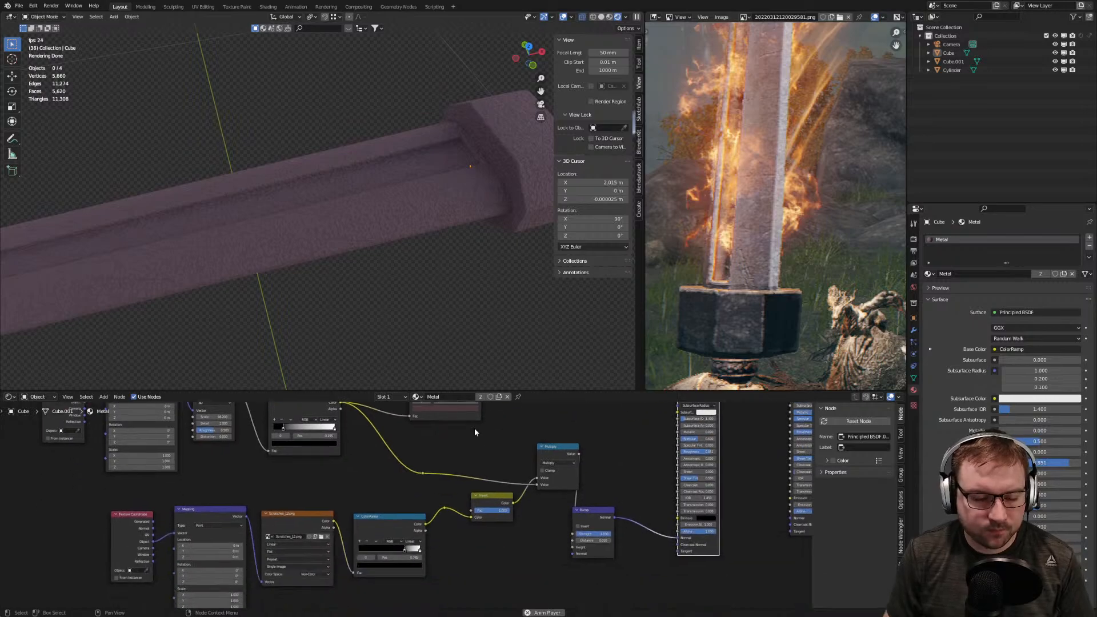
middle_click_drag(516, 500, 432, 461)
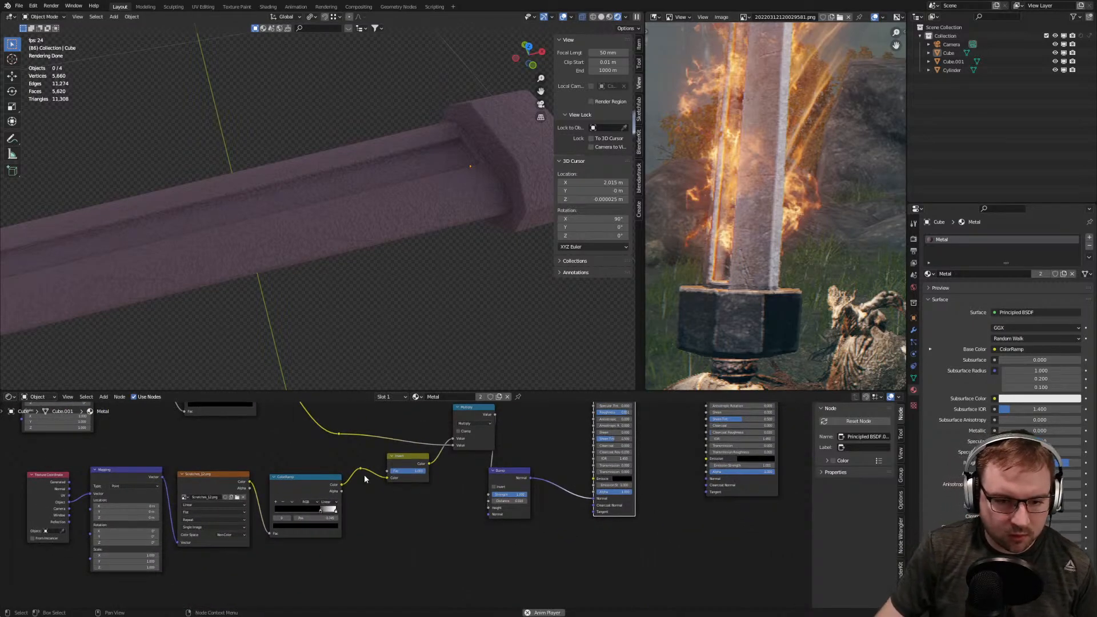
middle_click_drag(461, 513, 417, 522)
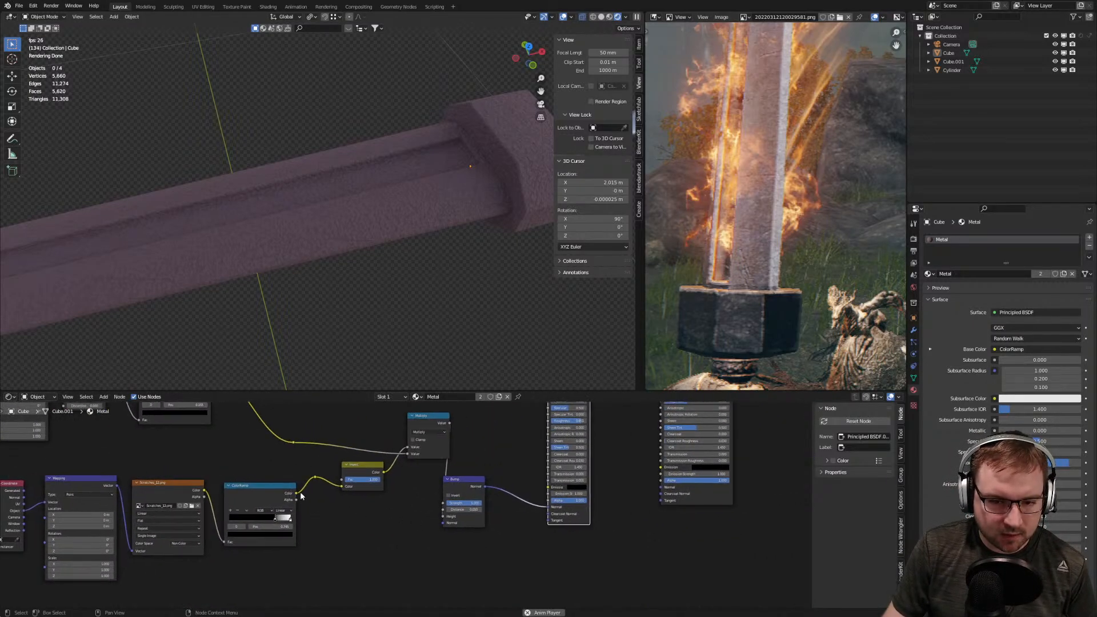
left_click(468, 485)
key("shift+d")
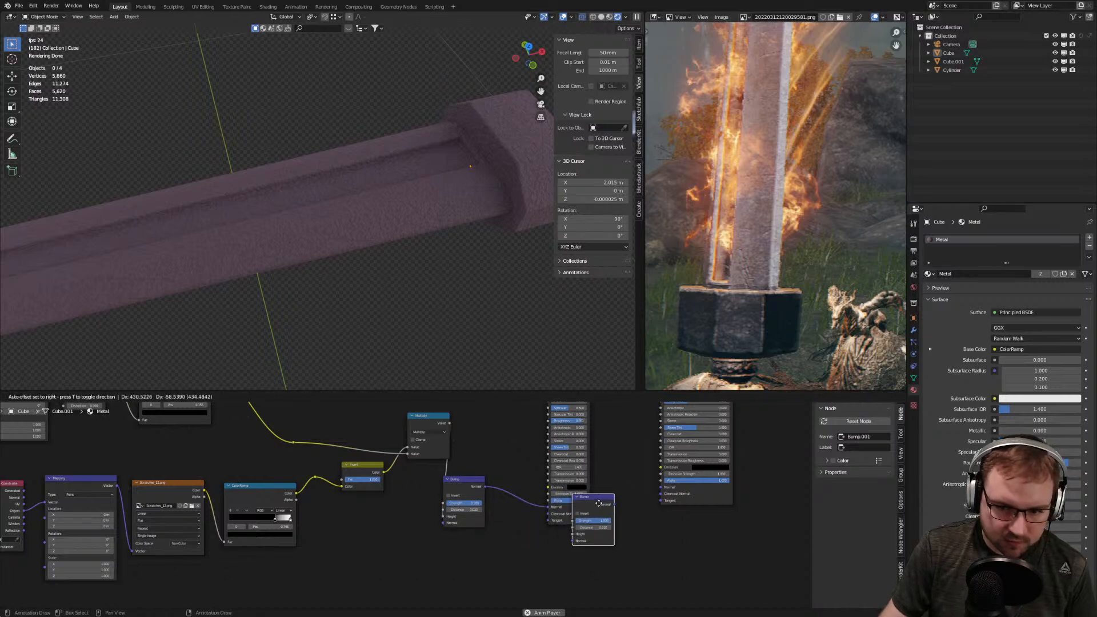
left_click(627, 516)
left_click_drag(297, 495, 605, 546)
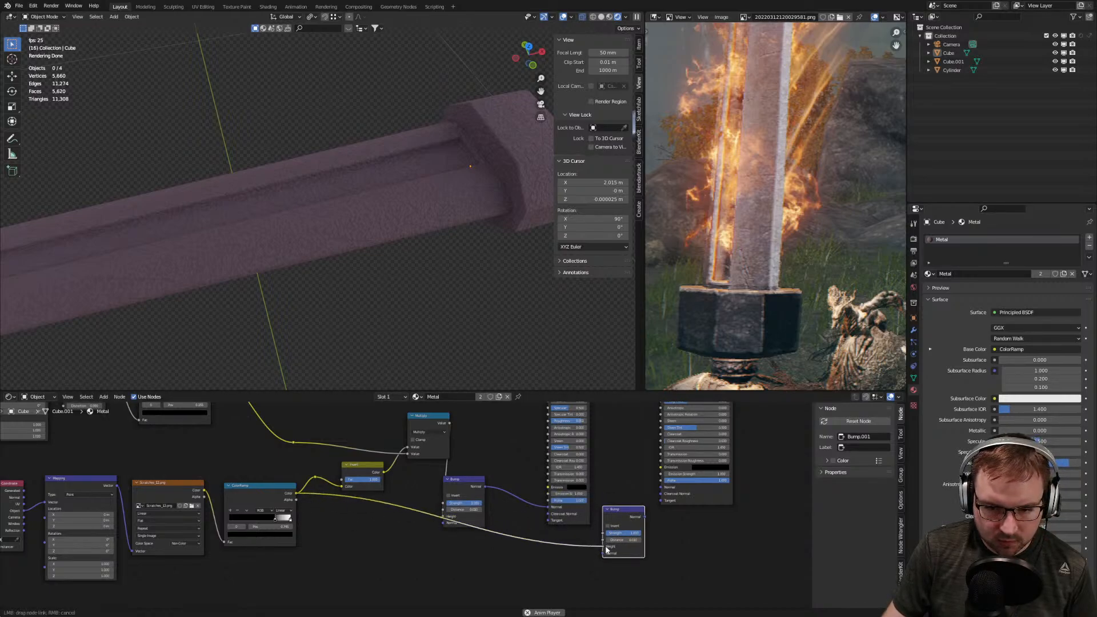
left_click(625, 513, "ctrl+shift")
left_click_drag(646, 516, 660, 488)
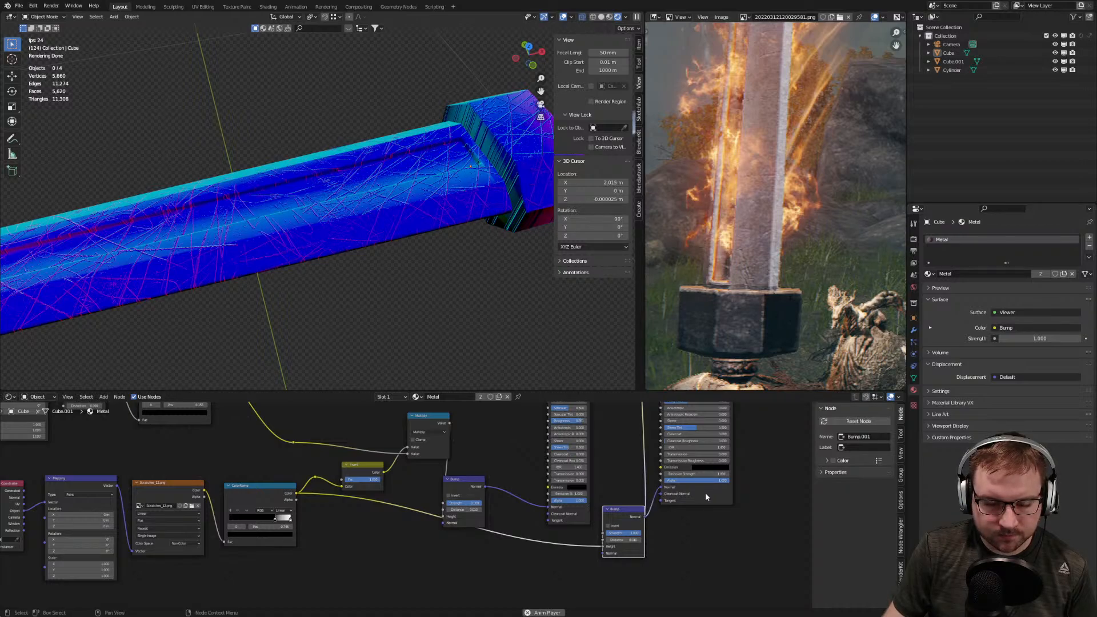
Move the metal Principled BSDF farther from the new Bump node and preview the metal shader on the sword
scroll(705, 490, "down", 2)
left_click_drag(591, 412, 679, 430)
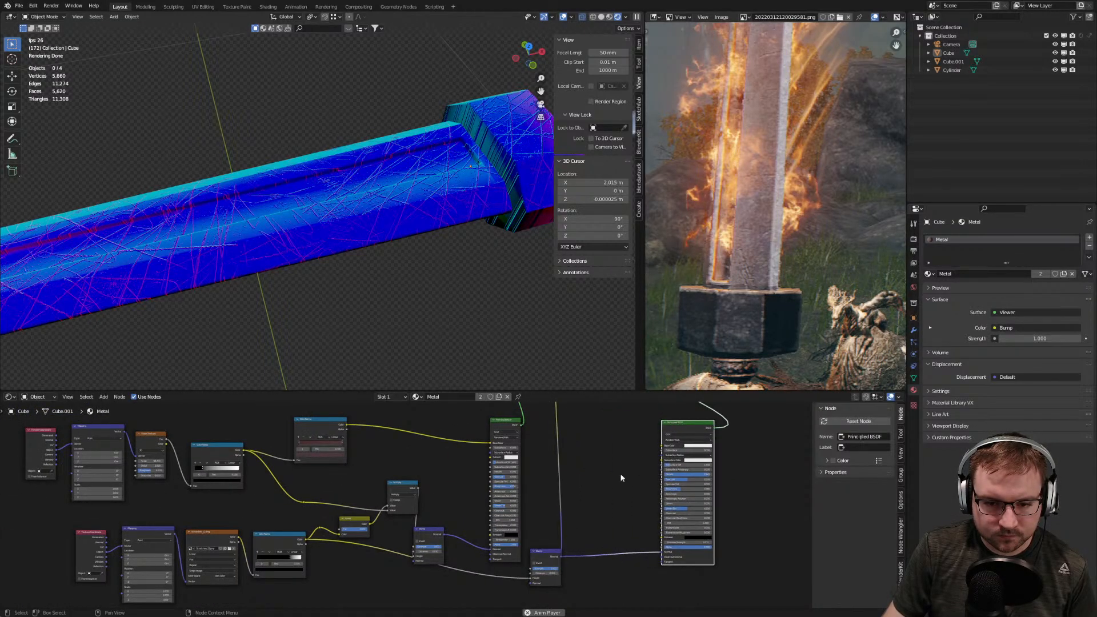
scroll(627, 474, "up", 3)
middle_click_drag(619, 544, 560, 461)
middle_click_drag(631, 460, 571, 549)
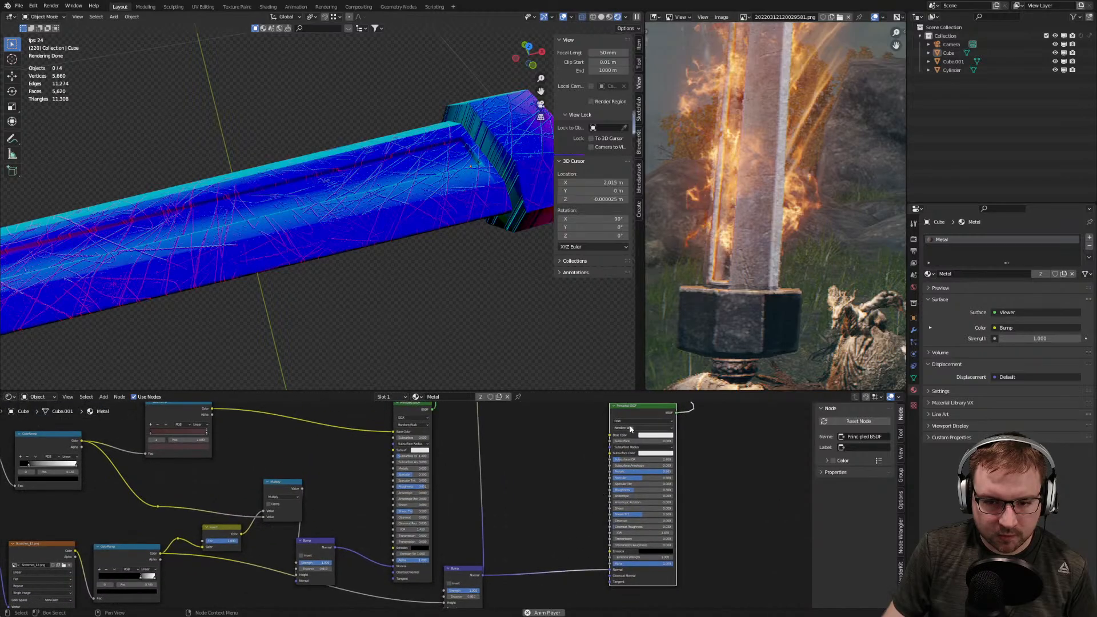
left_click(636, 411, "ctrl+shift")
Examine the scratches of the metal shader up close along the blade and at the guard
middle_click_drag(400, 313, 400, 225)
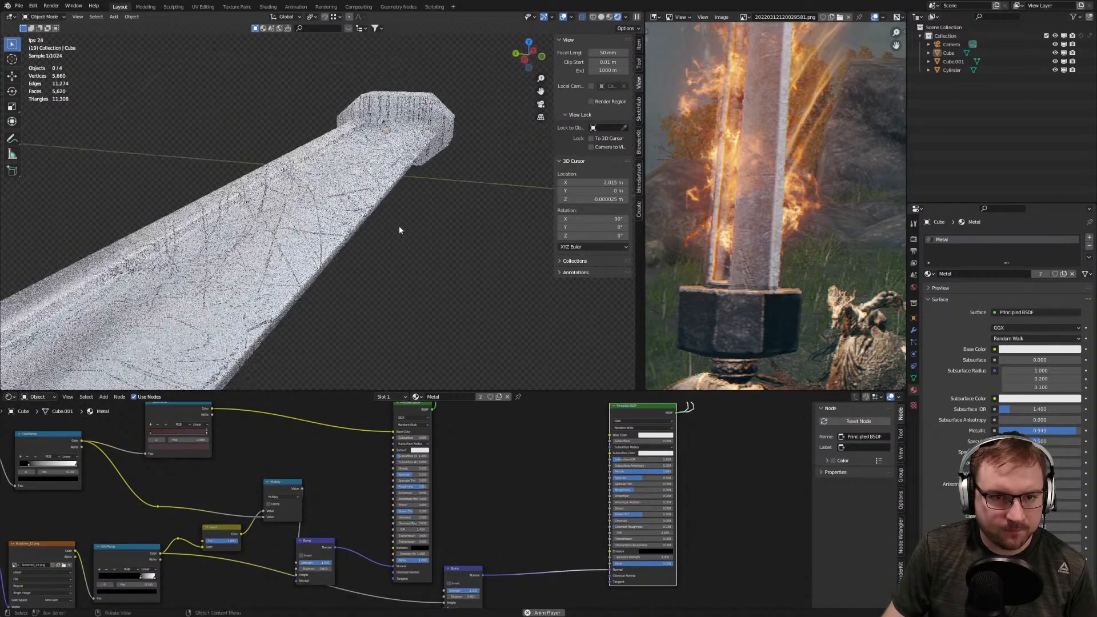
scroll(403, 245, "down", 2)
scroll(422, 187, "up", 5)
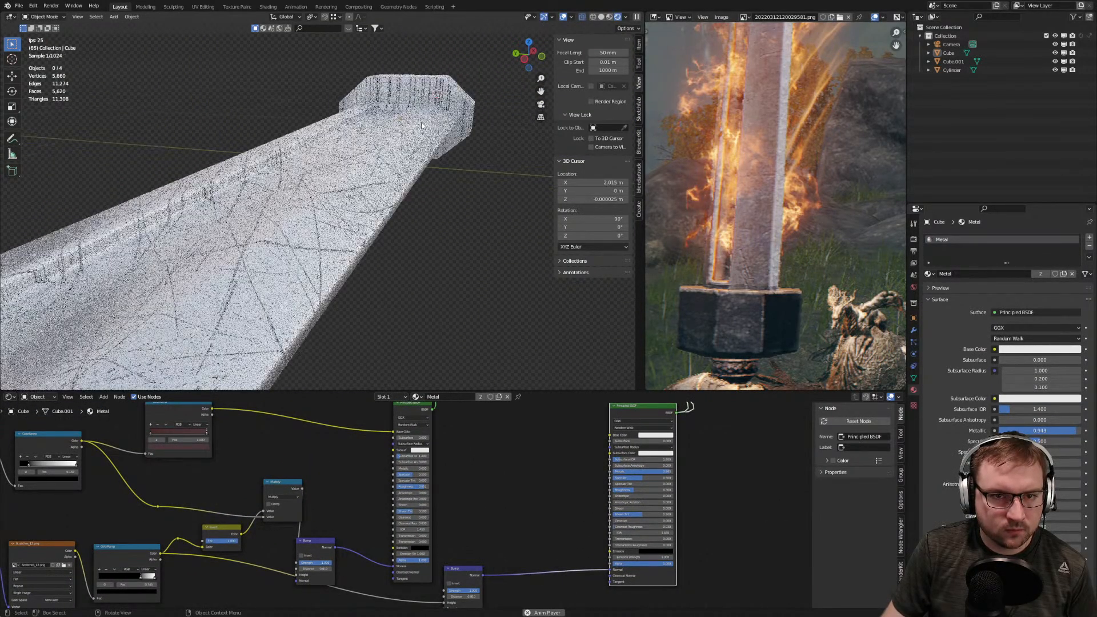
middle_click_drag(425, 186, 377, 311, "shift")
scroll(456, 191, "up", 2)
middle_click_drag(430, 209, 345, 200)
middle_click_drag(465, 245, 366, 233, "shift")
scroll(263, 465, "down", 1)
scroll(264, 467, "down", 3)
Try UV coordinates as the vector input of the scratches image's Mapping node and check the blade
middle_click_drag(263, 496, 417, 442)
scroll(231, 487, "up", 7)
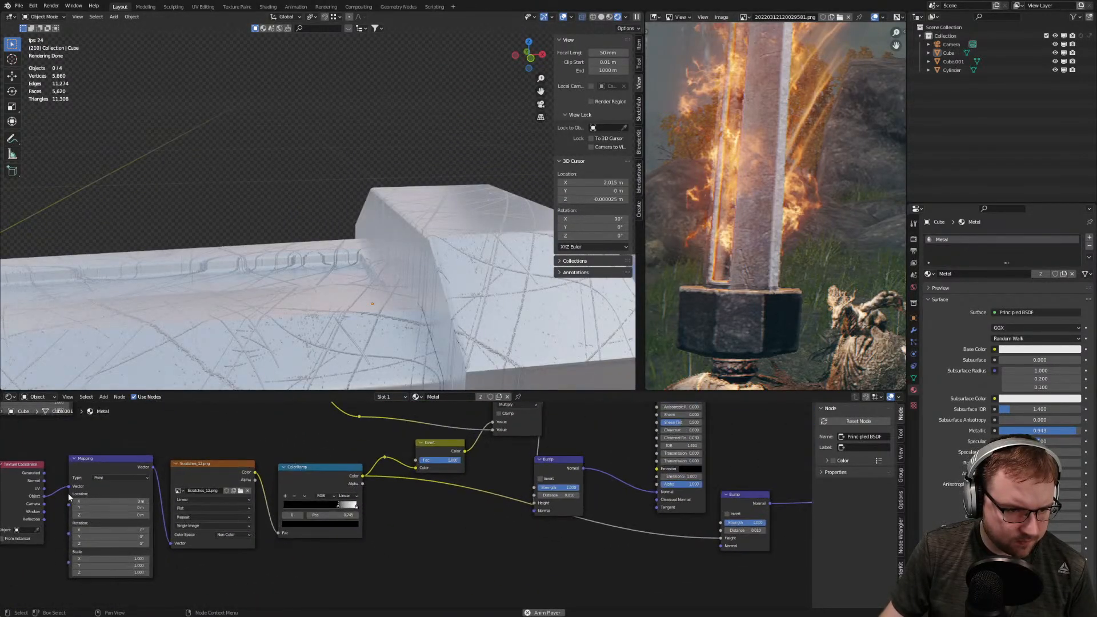
left_click_drag(46, 490, 68, 486)
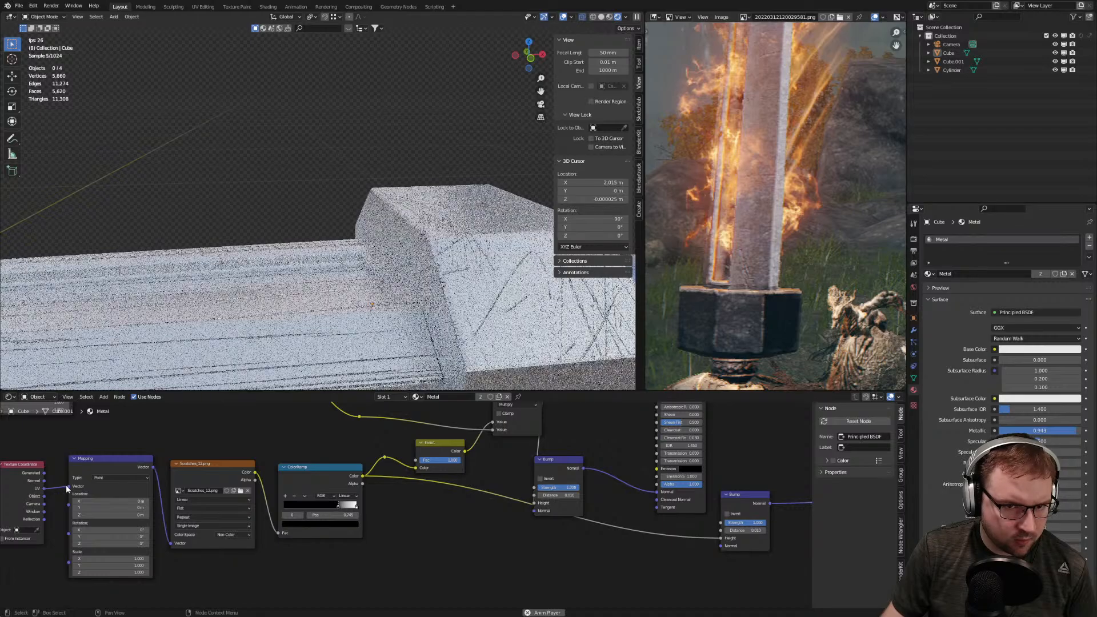
middle_click_drag(308, 344, 320, 240)
scroll(370, 308, "up", 3)
Connect the Generated coordinates to the scratches image's Mapping node and inspect the scratches on the blade and guard
left_click_drag(41, 476, 69, 486)
middle_click_drag(415, 205, 211, 300, "shift")
middle_click_drag(493, 197, 399, 229, "shift")
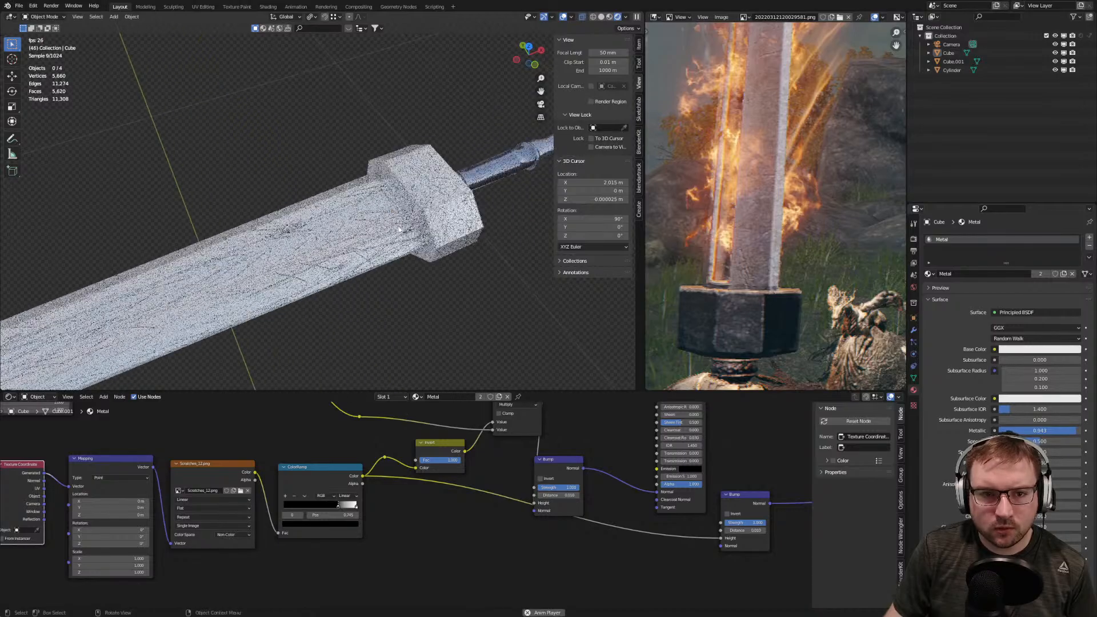
scroll(466, 247, "up", 3)
scroll(472, 255, "down", 3)
middle_click_drag(471, 256, 429, 237)
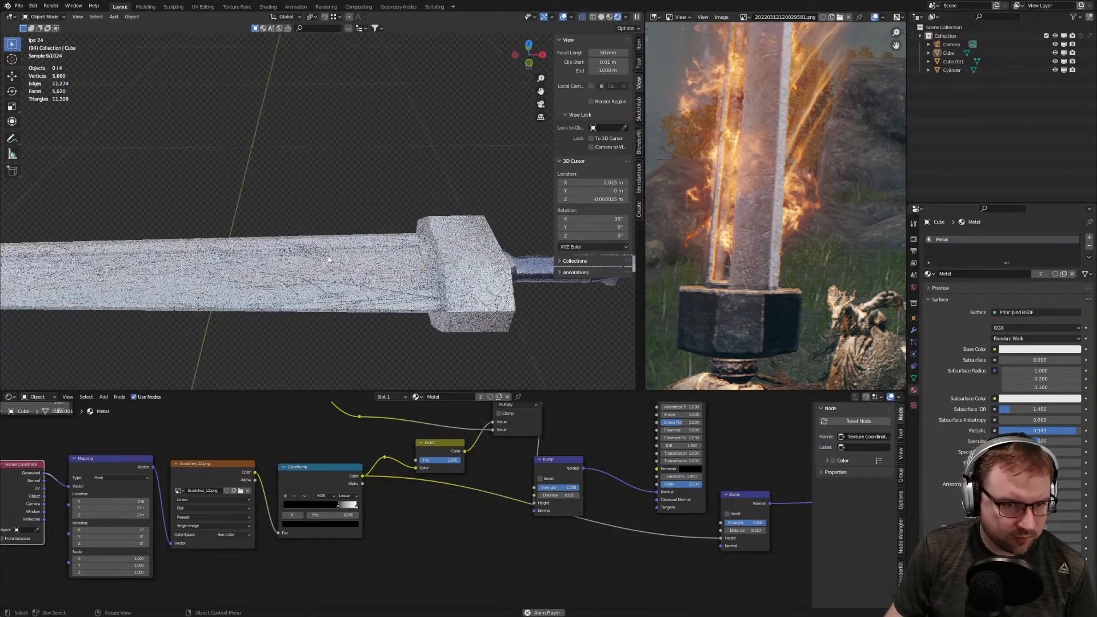
scroll(443, 331, "up", 4)
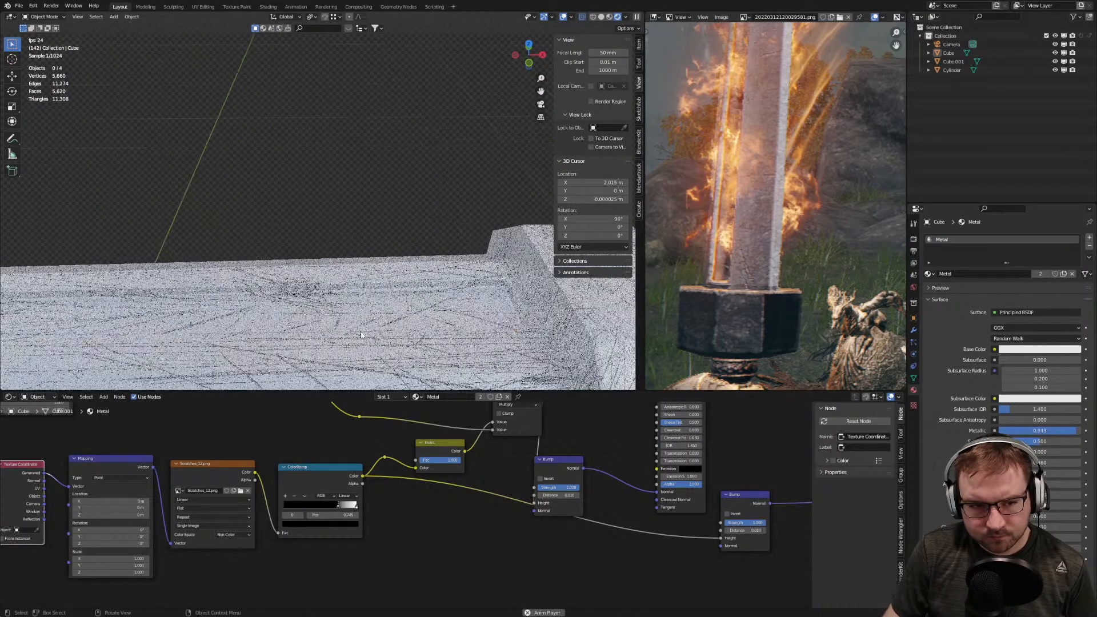
middle_click_drag(465, 297, 419, 203, "shift")
mouse_move(398, 377)
middle_mouse_down()
mouse_move(445, 319)
mouse_move(394, 360)
middle_mouse_up()
middle_click_drag(353, 262, 332, 234, "shift")
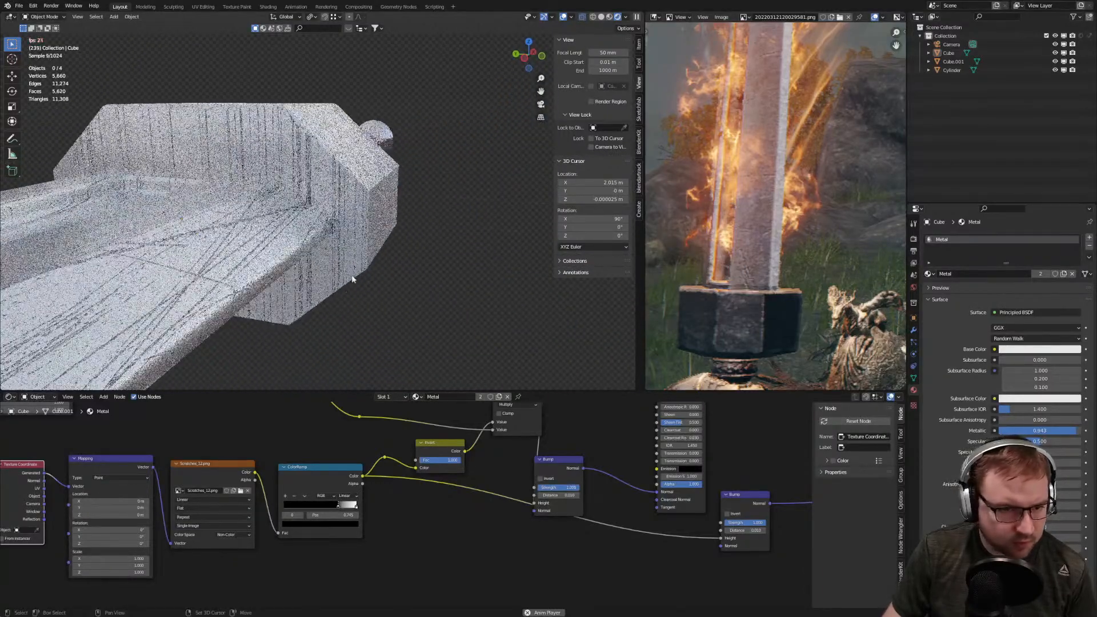
scroll(309, 308, "up", 7)
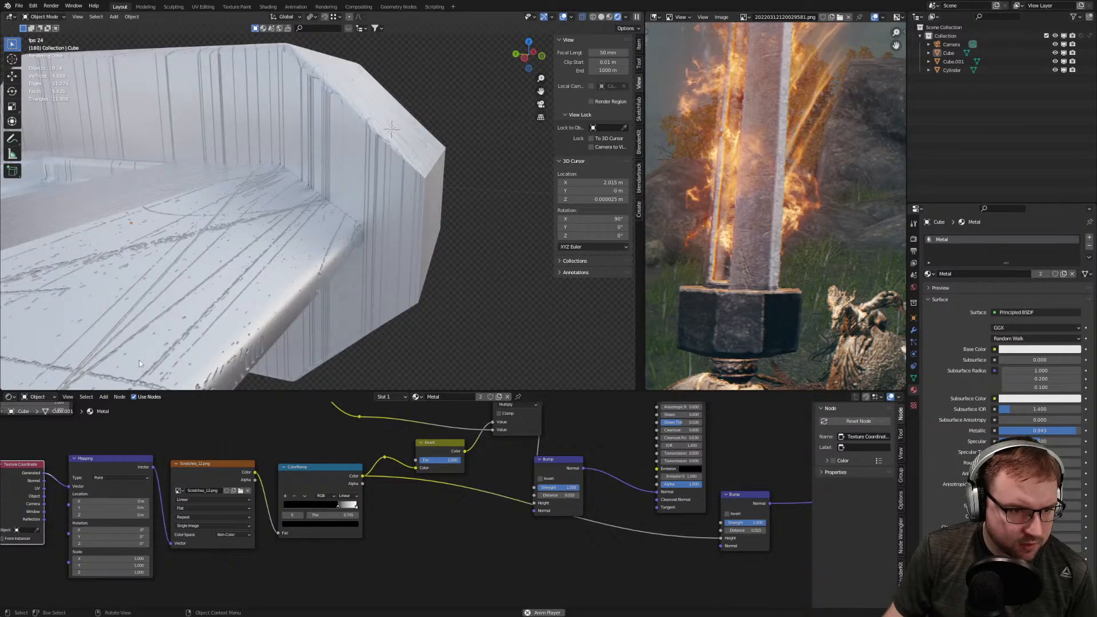
Toggle Invert on and off on the metal Bump node, fine-tune its Distance, and check the whole sword
left_click(727, 513)
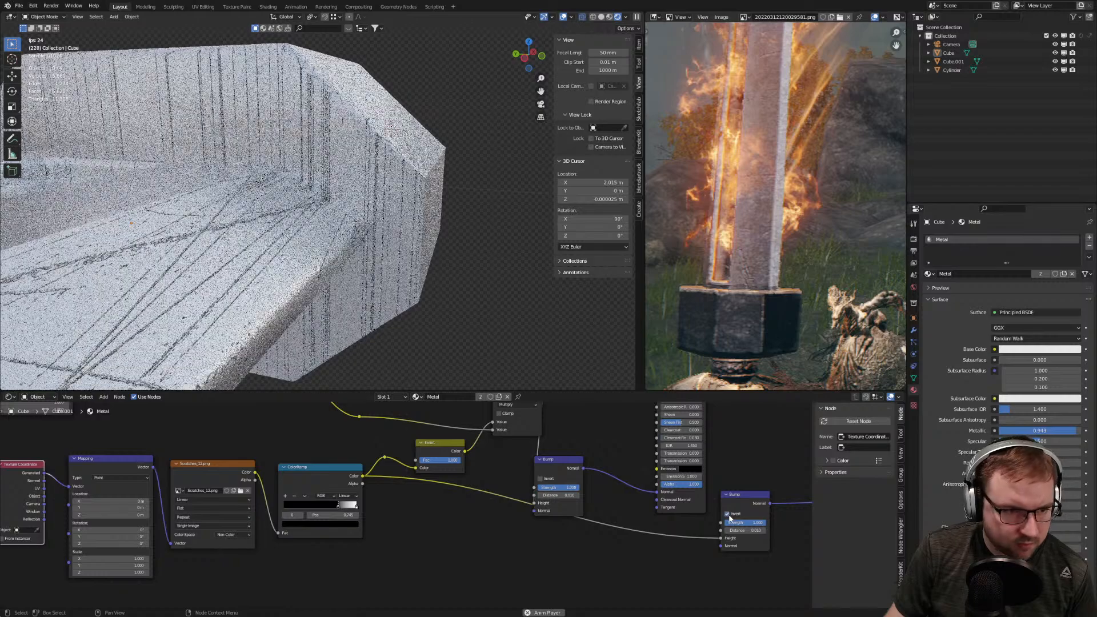
left_click(727, 514)
left_click(728, 521)
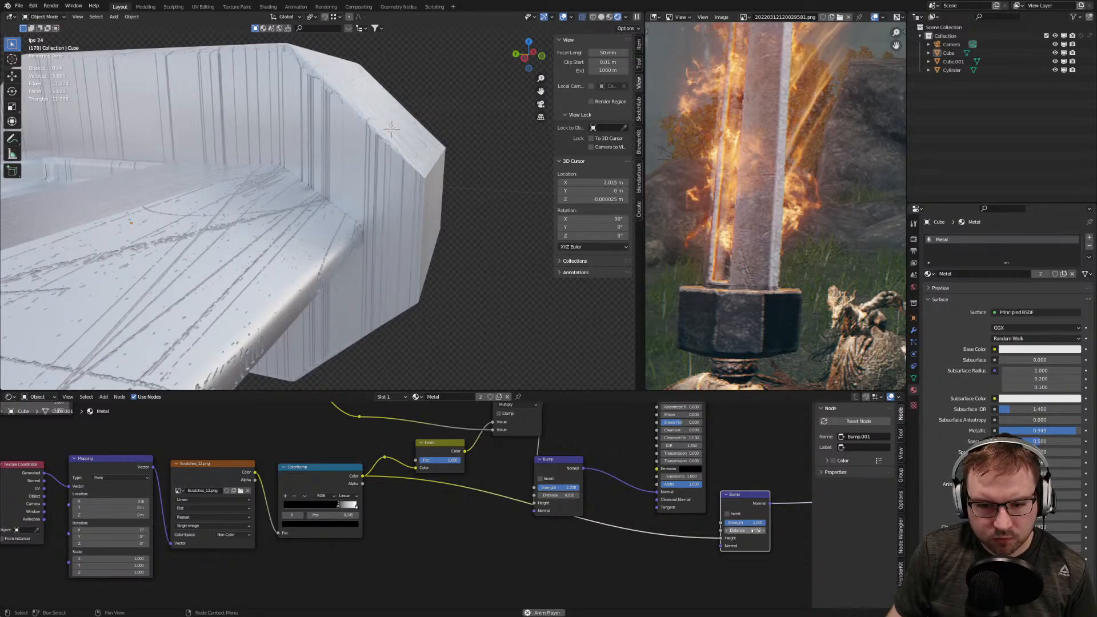
left_click_drag(756, 530, 754, 530)
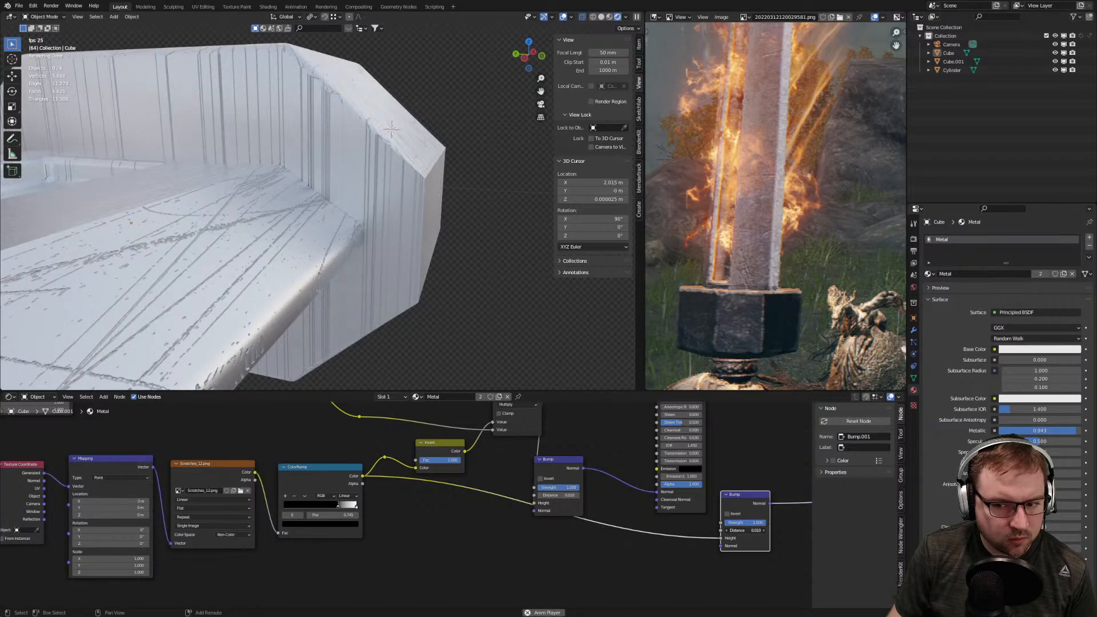
middle_click_drag(433, 291, 356, 266)
scroll(330, 250, "down", 5)
middle_click_drag(407, 242, 390, 237)
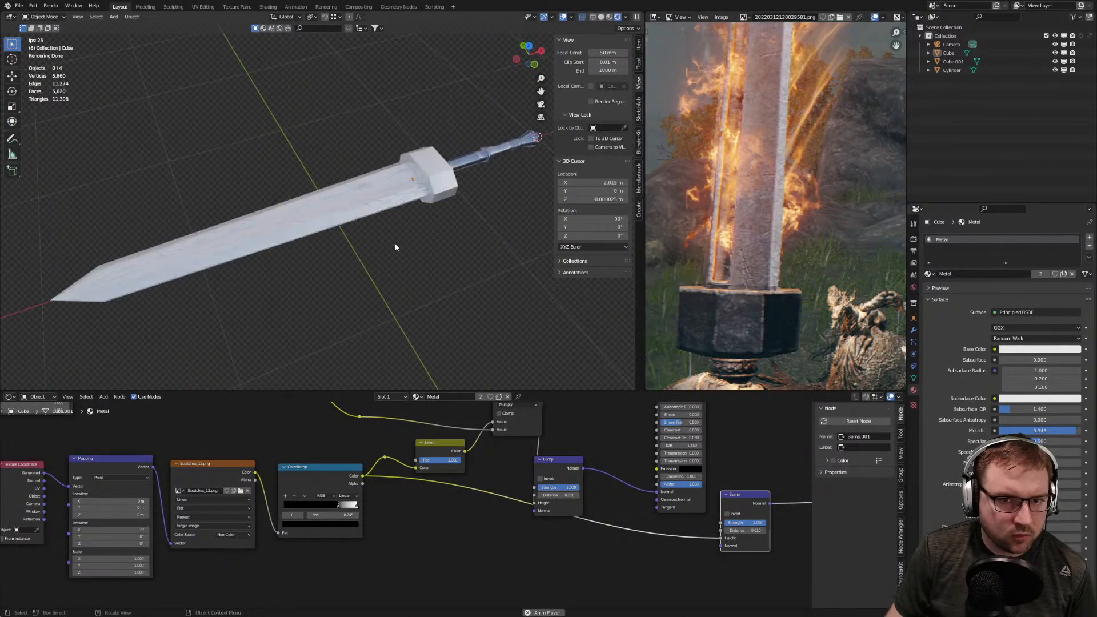
Restore the Mix Shader as the material's surface output and examine the blended stone and metal across the sword
scroll(588, 417, "down", 4)
scroll(613, 440, "down", 2)
middle_click_drag(614, 440, 537, 512)
left_click(438, 432, "ctrl+shift")
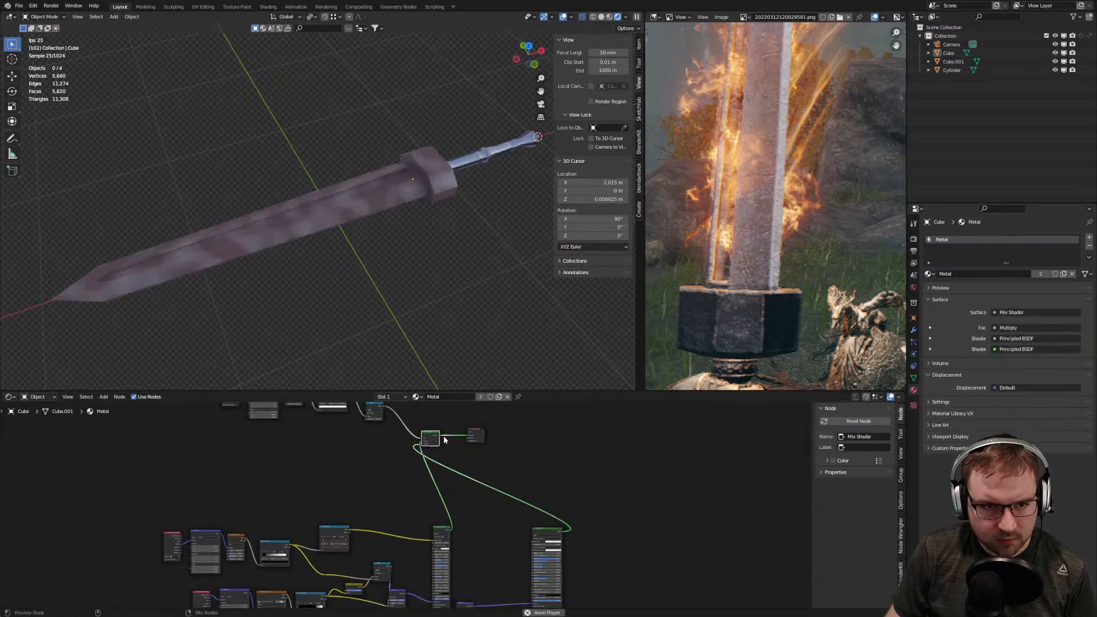
scroll(324, 249, "up", 8)
middle_click_drag(301, 249, 392, 286)
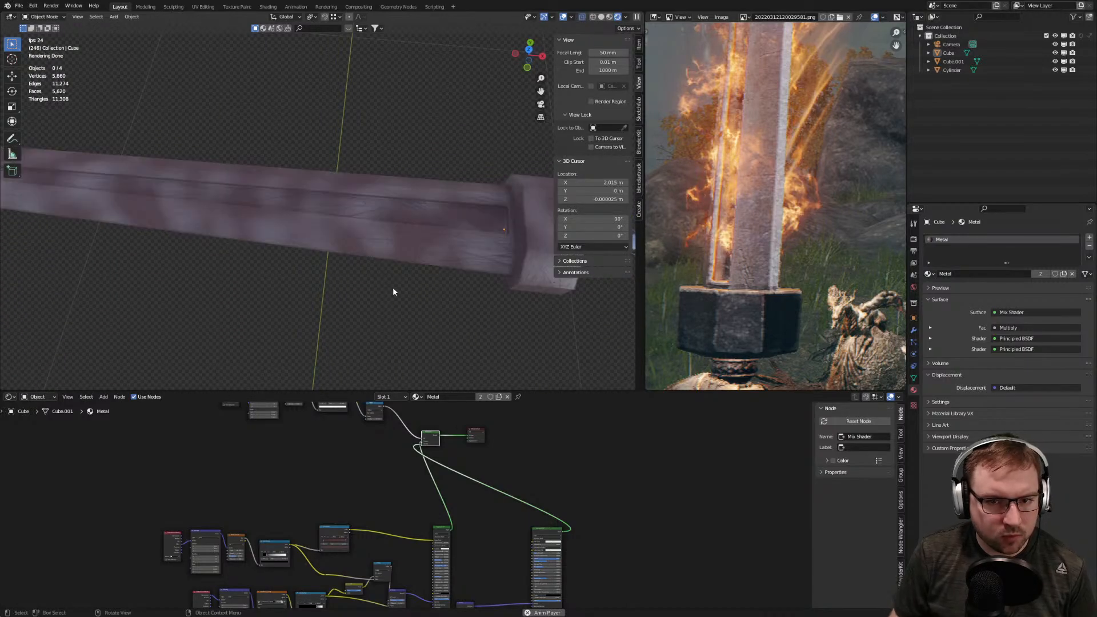
scroll(392, 287, "down", 4)
scroll(405, 493, "up", 4)
Test the Multiply value driving the Mix Shader's factor at 11.330, and set it to 0.500
middle_click_drag(469, 439, 468, 516)
scroll(409, 489, "up", 5)
middle_click_drag(355, 449, 432, 492)
scroll(400, 480, "up", 2)
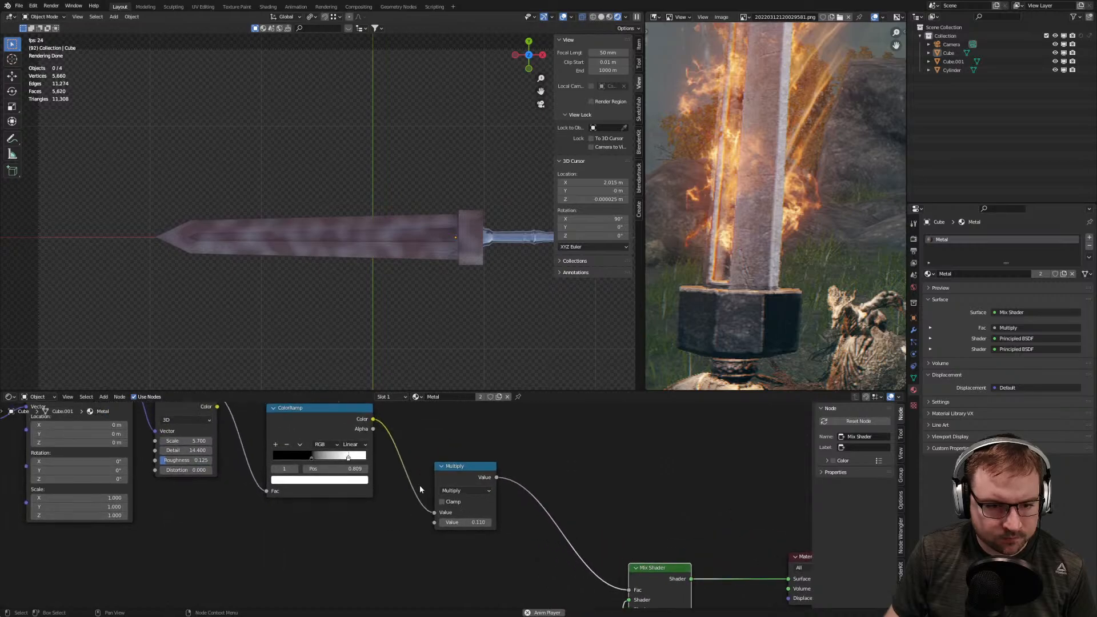
left_click_drag(459, 523, 1094, 523, "shift")
scroll(303, 239, "down", 5)
middle_click_drag(303, 239, 321, 221)
scroll(322, 221, "up", 10)
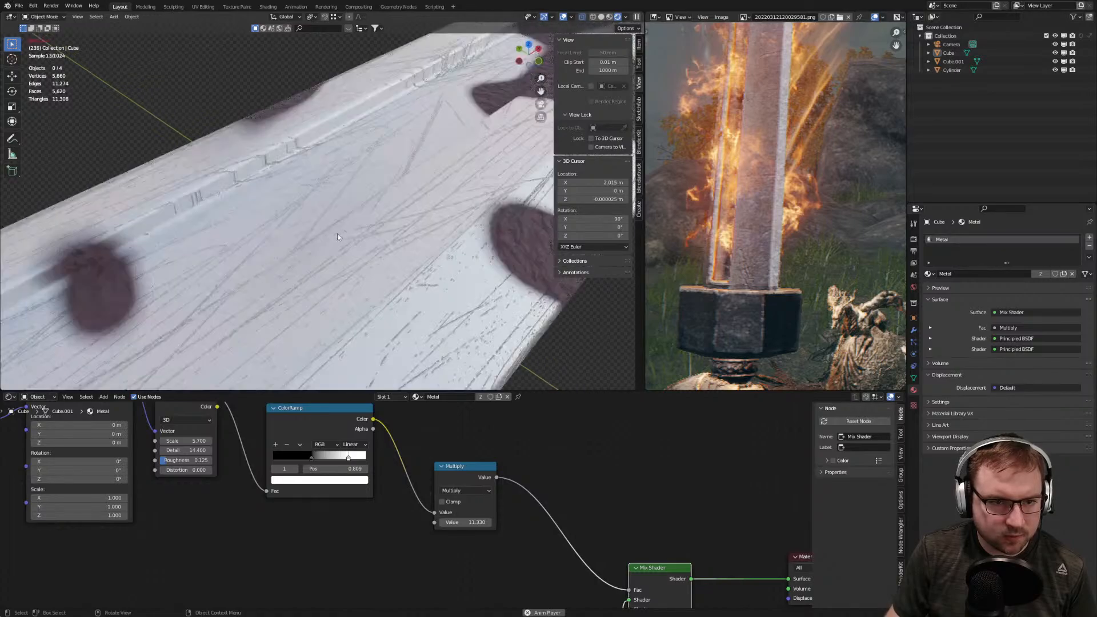
left_click_drag(468, 523, 104, 523)
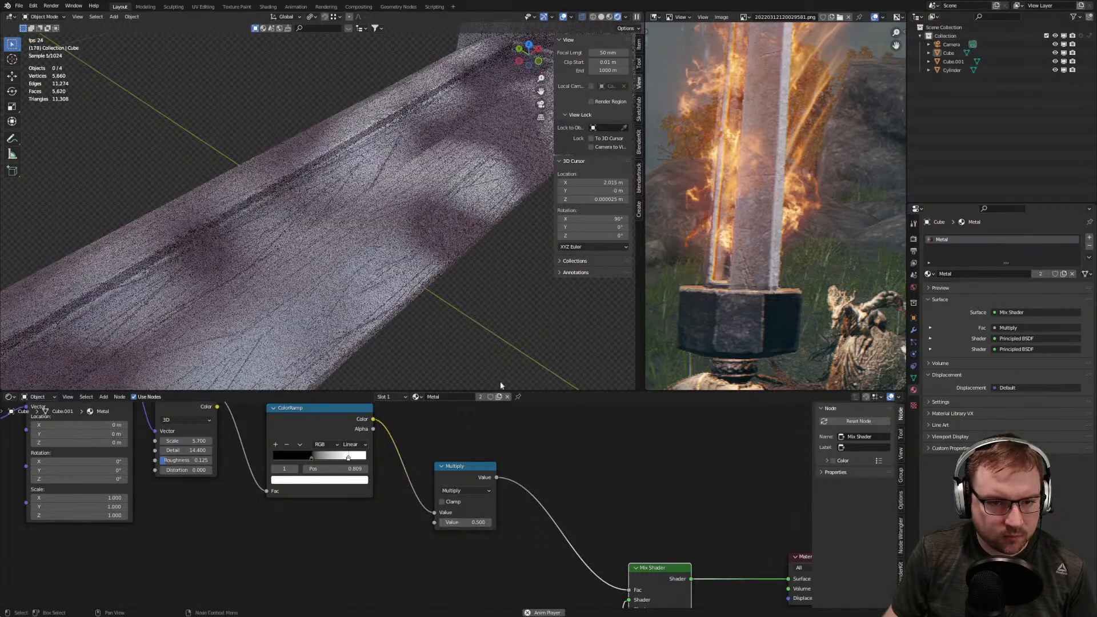
scroll(495, 337, "down", 8)
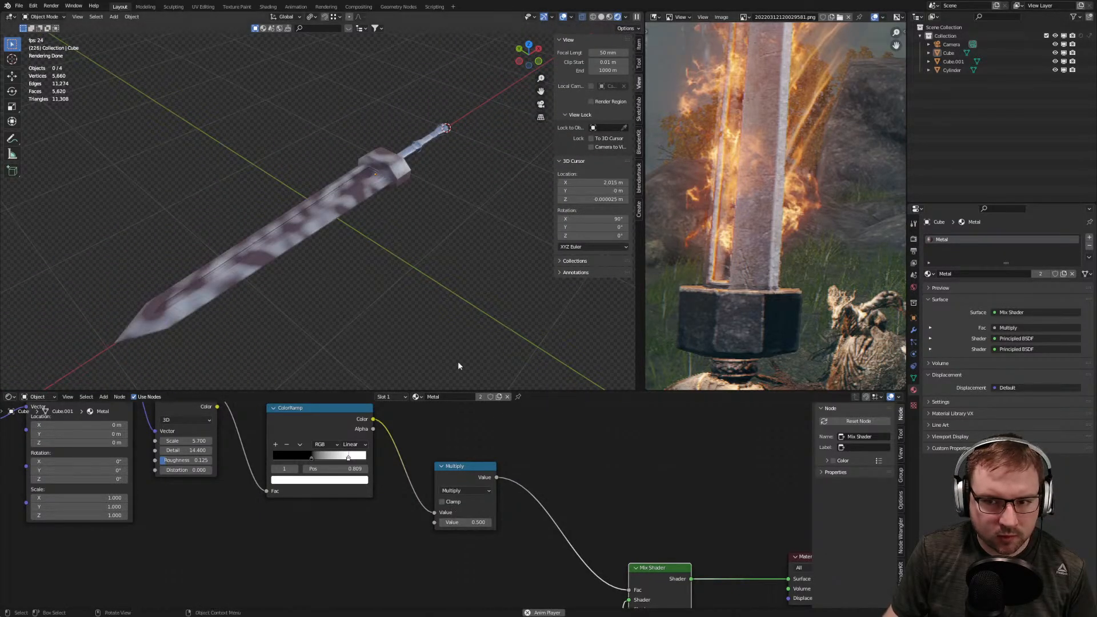
Rearrange the shader nodes and connect the metal Principled BSDF directly to the Material Output's surface, bypassing the Mix Shader
mouse_move(456, 518)
left_mouse_down()
mouse_move(517, 522)
mouse_move(457, 522)
left_mouse_up()
scroll(599, 519, "down", 6)
middle_click_drag(628, 582, 392, 552)
left_click_drag(360, 439, 469, 460)
left_click_drag(471, 574, 474, 548)
left_click_drag(443, 486, 440, 481)
left_click_drag(469, 577, 447, 467)
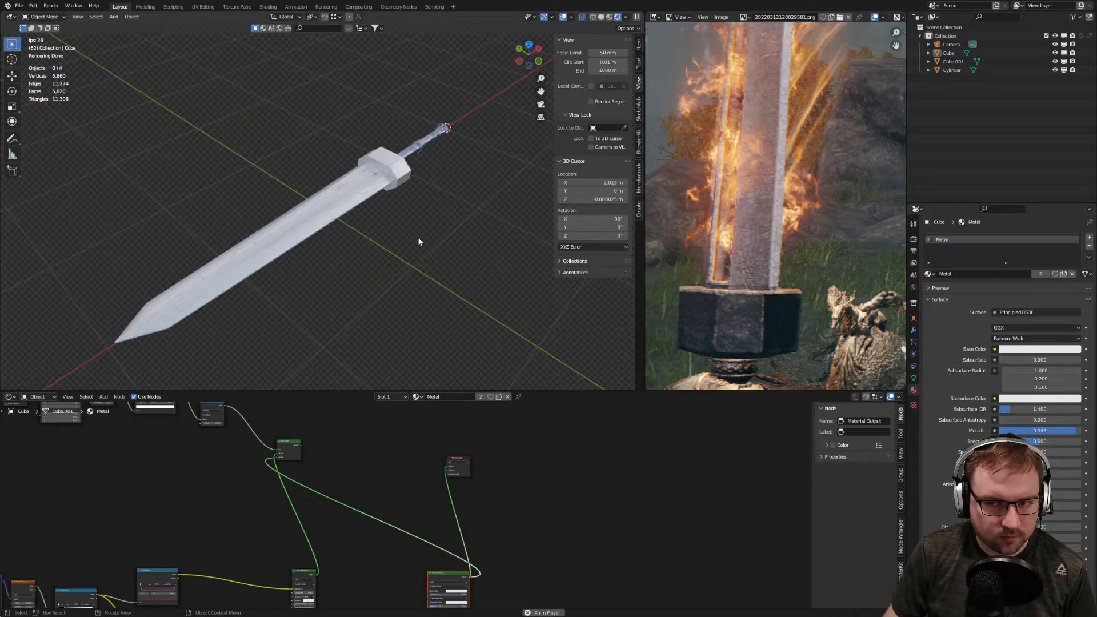
Examine the plain scratched metal on the sword from above, then up close along the blade and guard
key("KP_7")
scroll(419, 243, "down", 6)
middle_click_drag(436, 263, 385, 250, "shift")
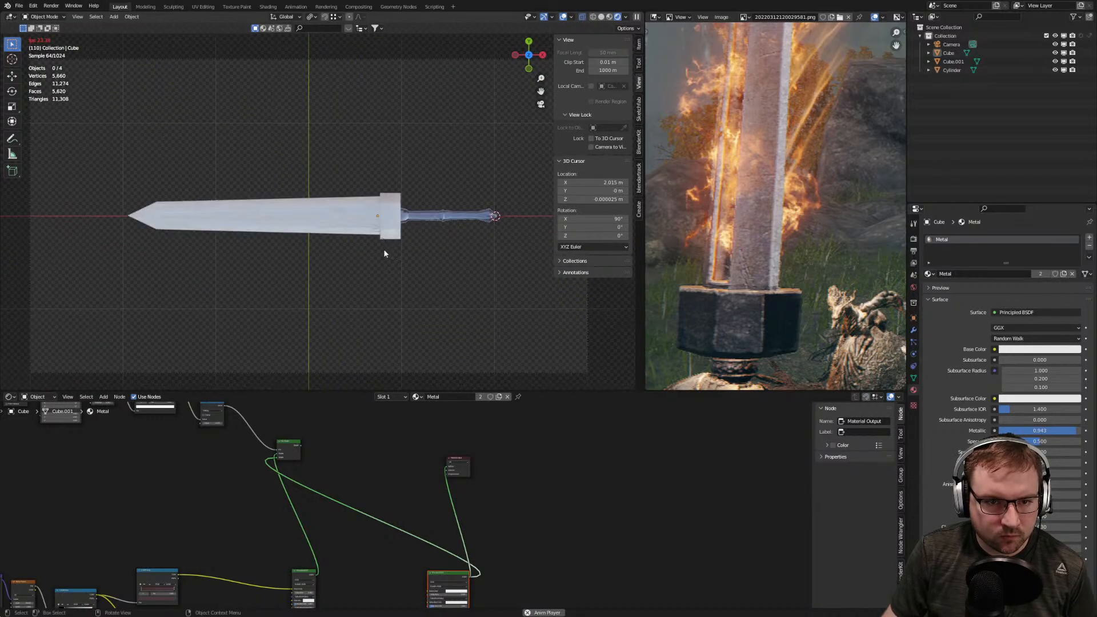
scroll(371, 303, "up", 8)
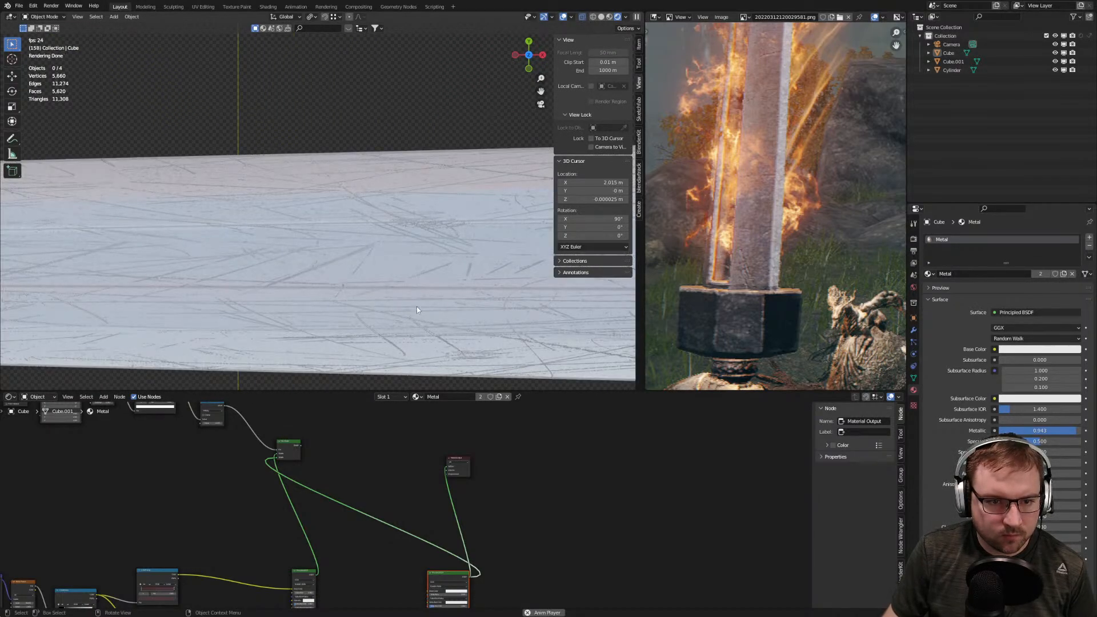
scroll(417, 307, "down", 6)
middle_click_drag(417, 306, 437, 241)
scroll(341, 238, "up", 8)
middle_click_drag(353, 255, 436, 352)
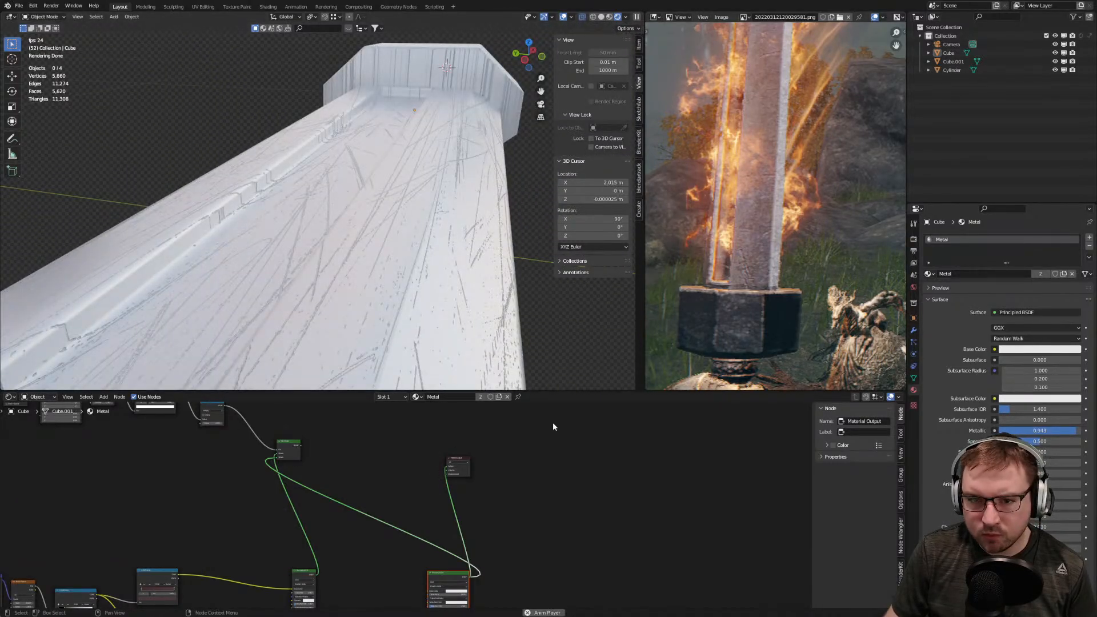
Move the metal Principled BSDF closer to the stone shader and darken its Base Color to a dark grey
scroll(465, 478, "down", 10)
scroll(480, 520, "up", 5)
middle_click_drag(490, 594, 464, 499, "shift")
scroll(409, 487, "up", 3)
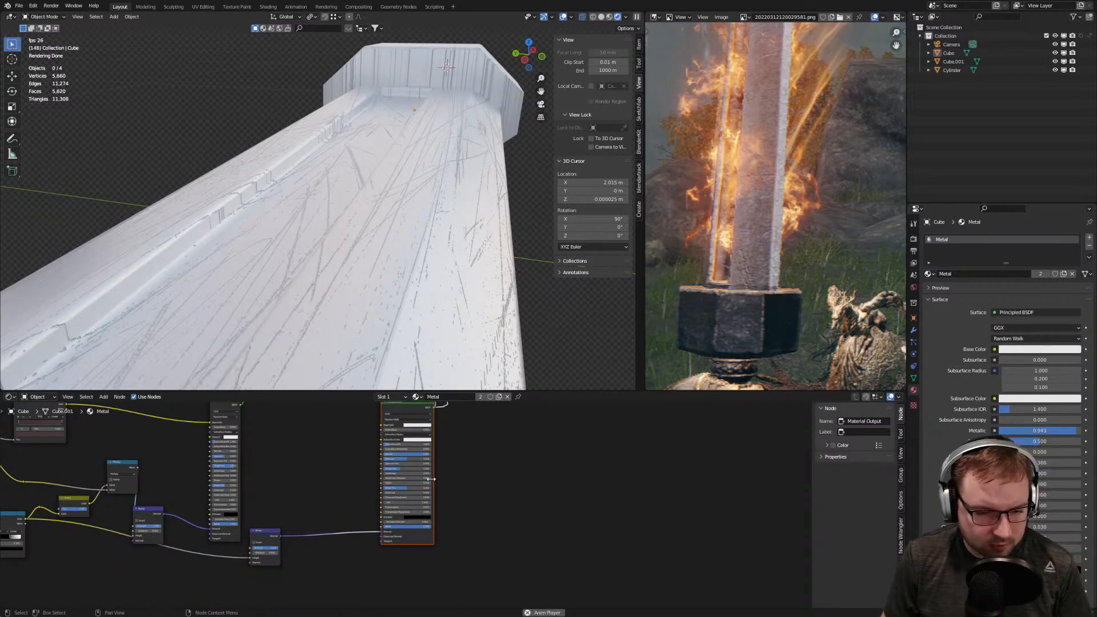
scroll(438, 466, "down", 3)
left_click_drag(416, 452, 385, 428)
middle_click_drag(385, 428, 376, 503)
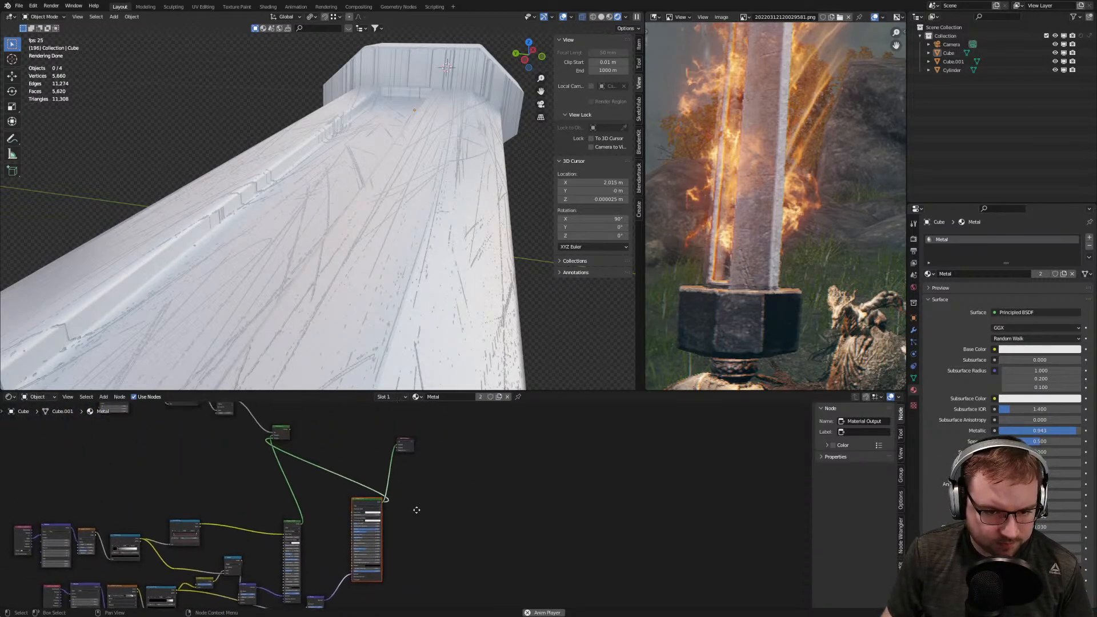
scroll(419, 497, "up", 4)
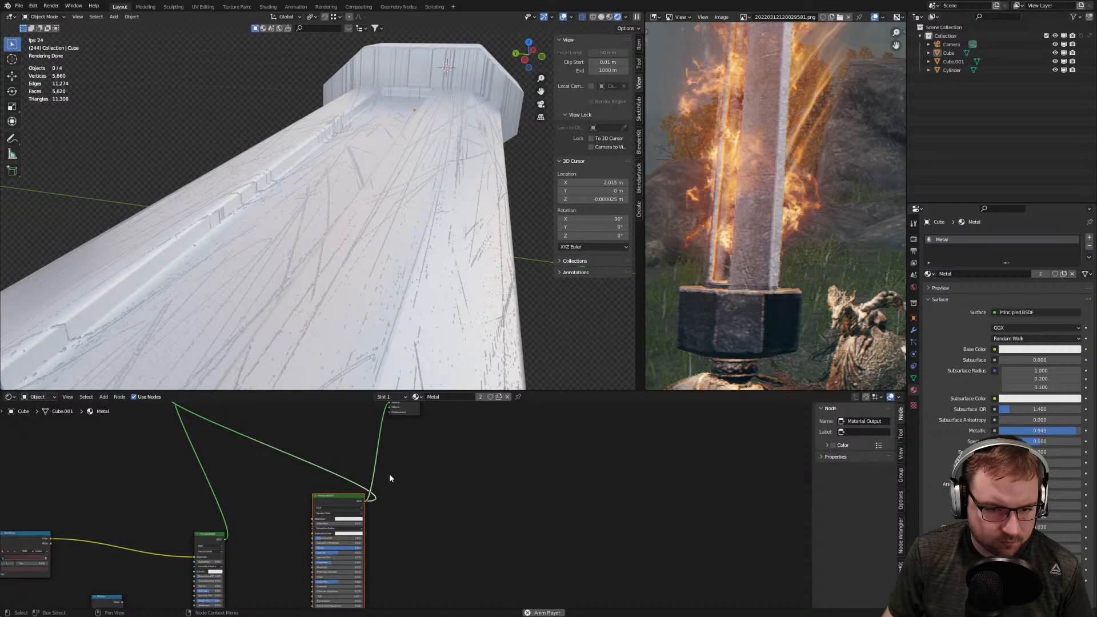
scroll(389, 502, "up", 5)
left_click(334, 525)
left_click(327, 525)
left_click_drag(359, 459, 357, 477)
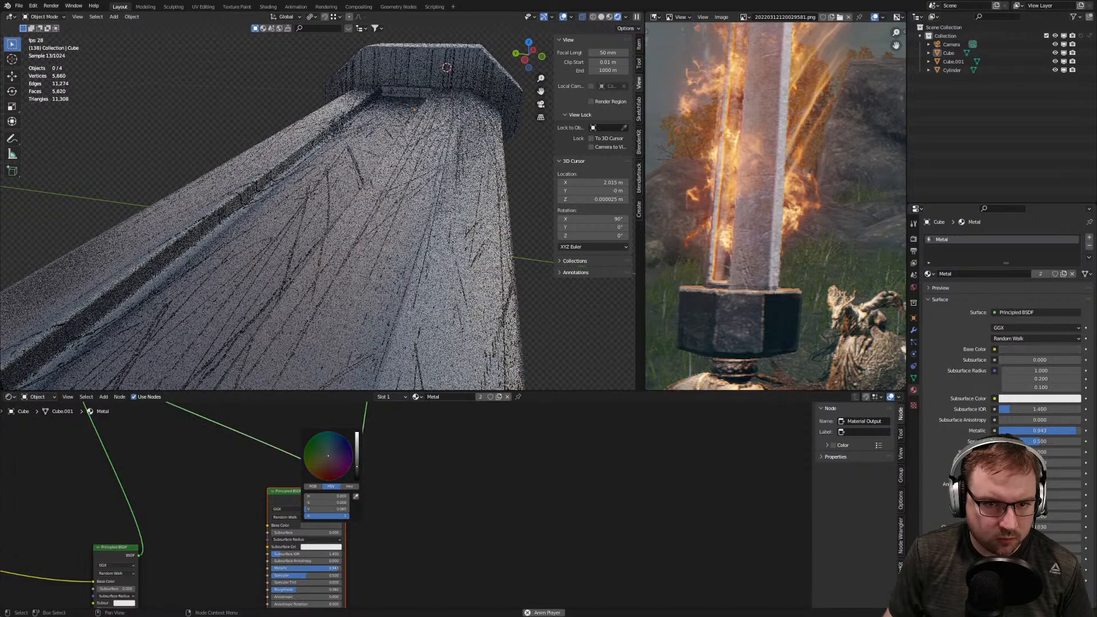
Compare the blade with the hilt from above and lighten the metal shader's Base Color to a mid grey
key("KP_7")
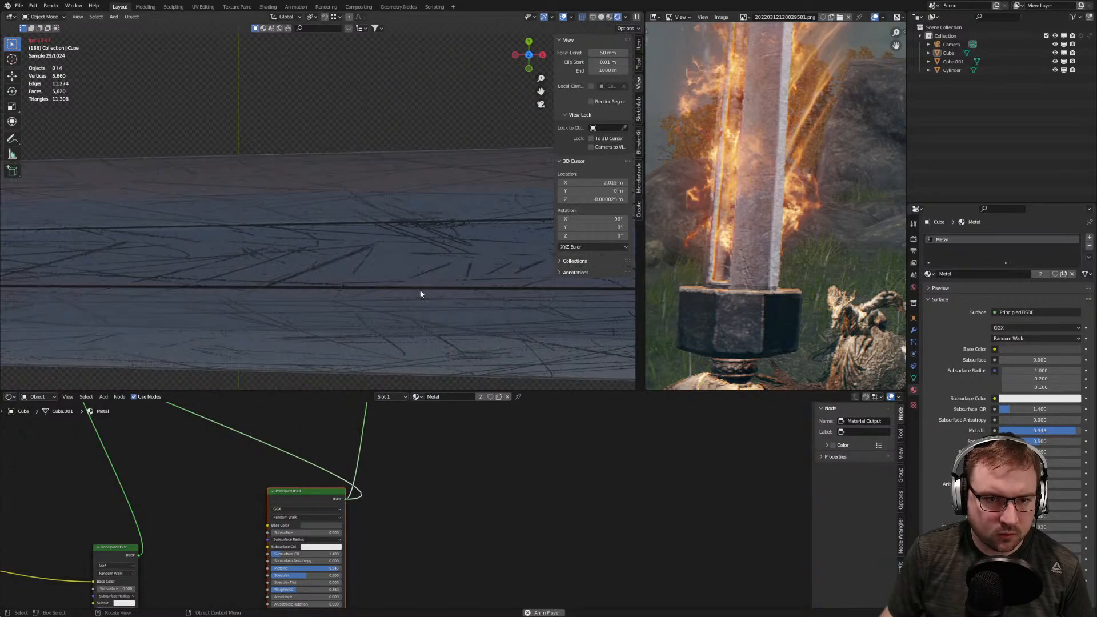
scroll(409, 295, "down", 10)
scroll(409, 298, "up", 1)
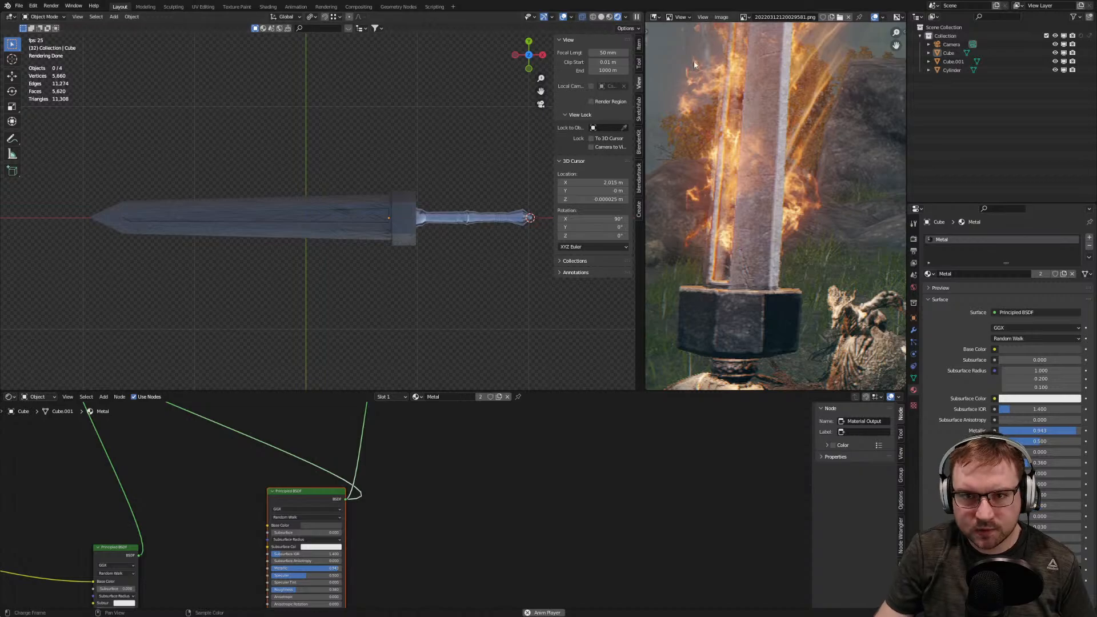
left_click(479, 214)
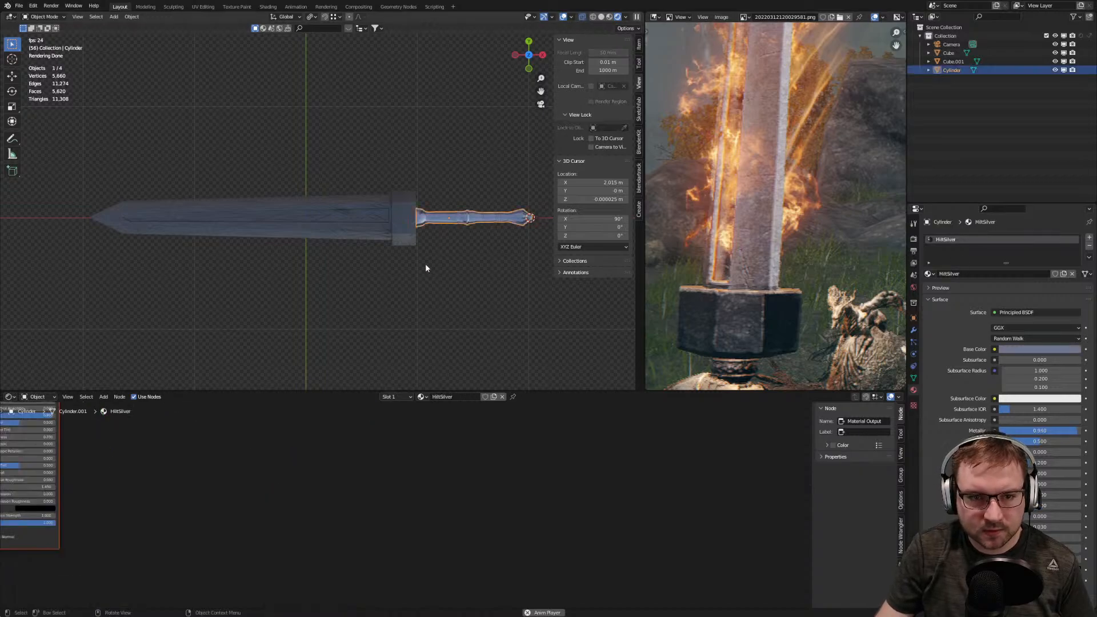
left_click(366, 233)
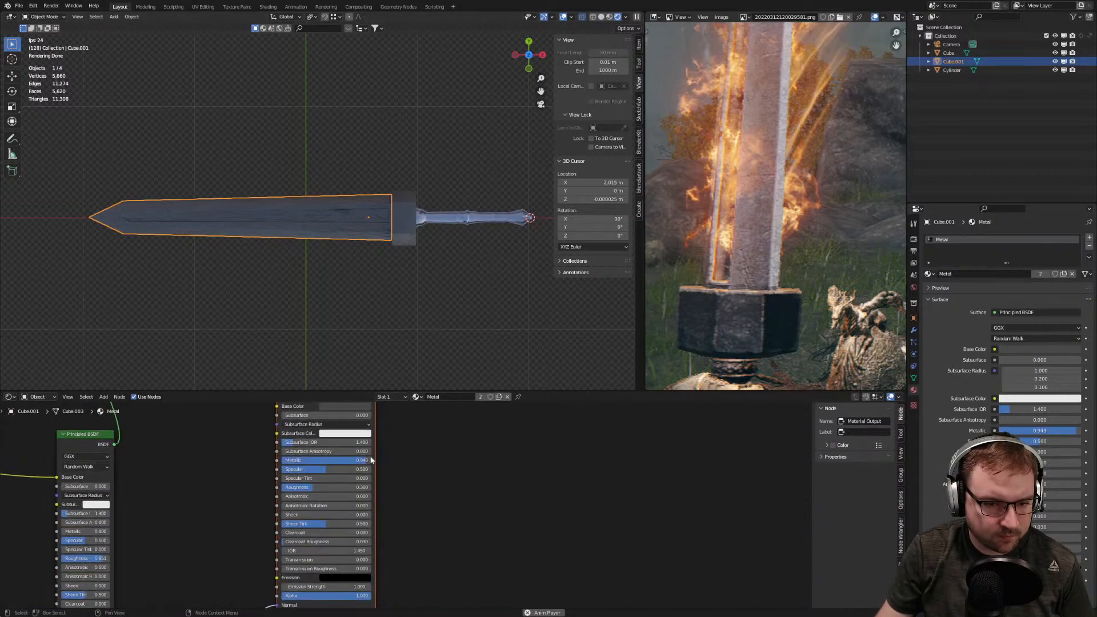
left_click(369, 446)
left_click_drag(396, 370, 395, 361)
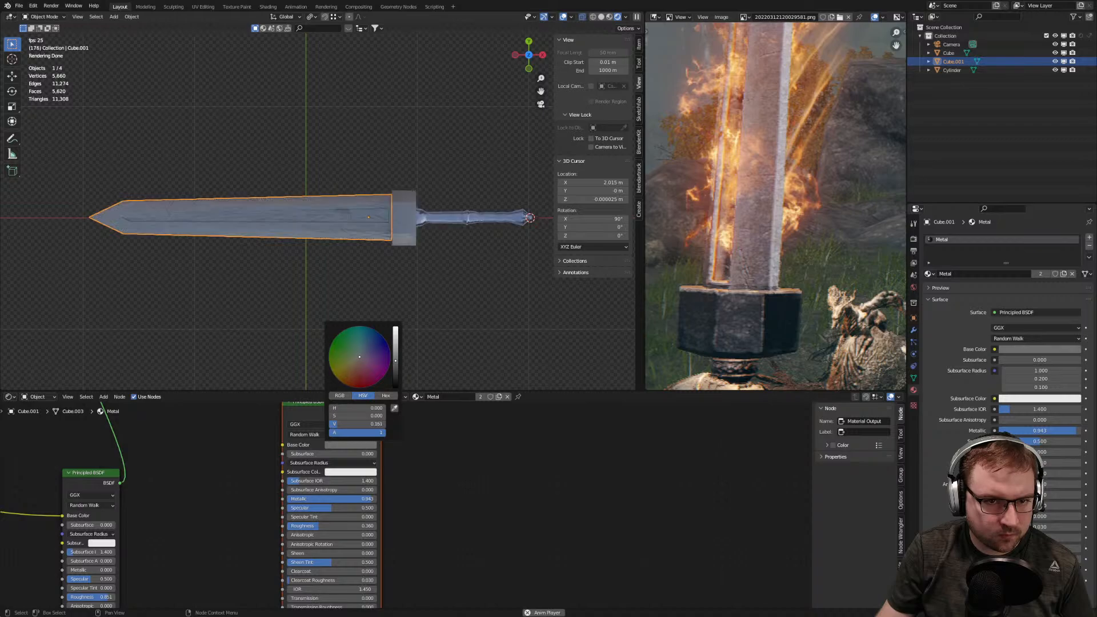
Set the Roughness of the hilt's HiltSilver material to 0.373 and compare the hilt with the blade
left_click(450, 219)
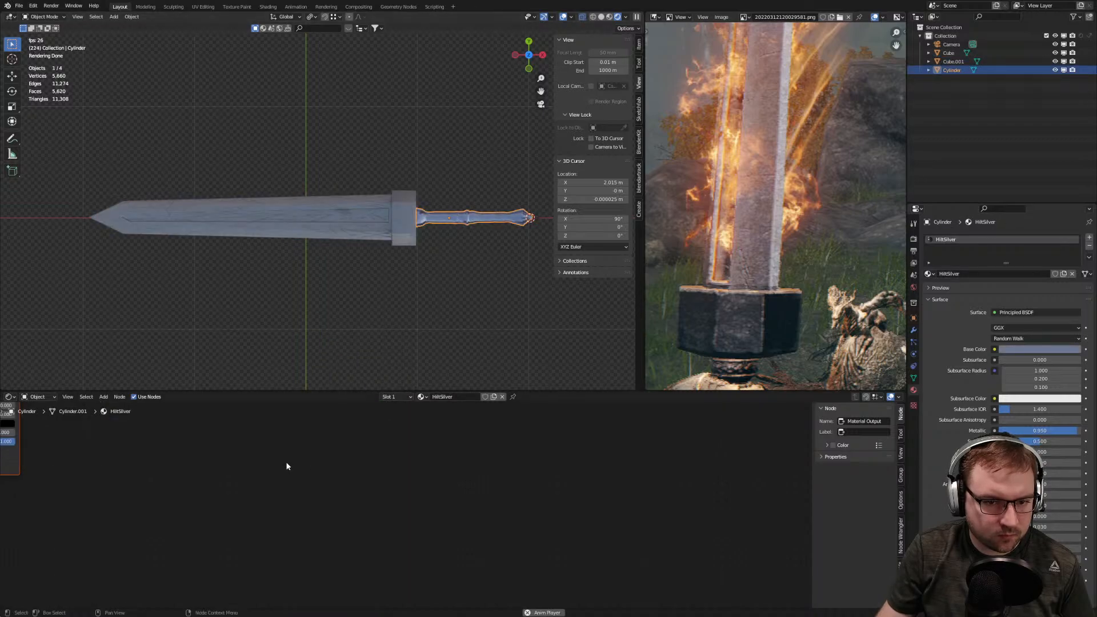
key("Home")
scroll(402, 473, "up", 4)
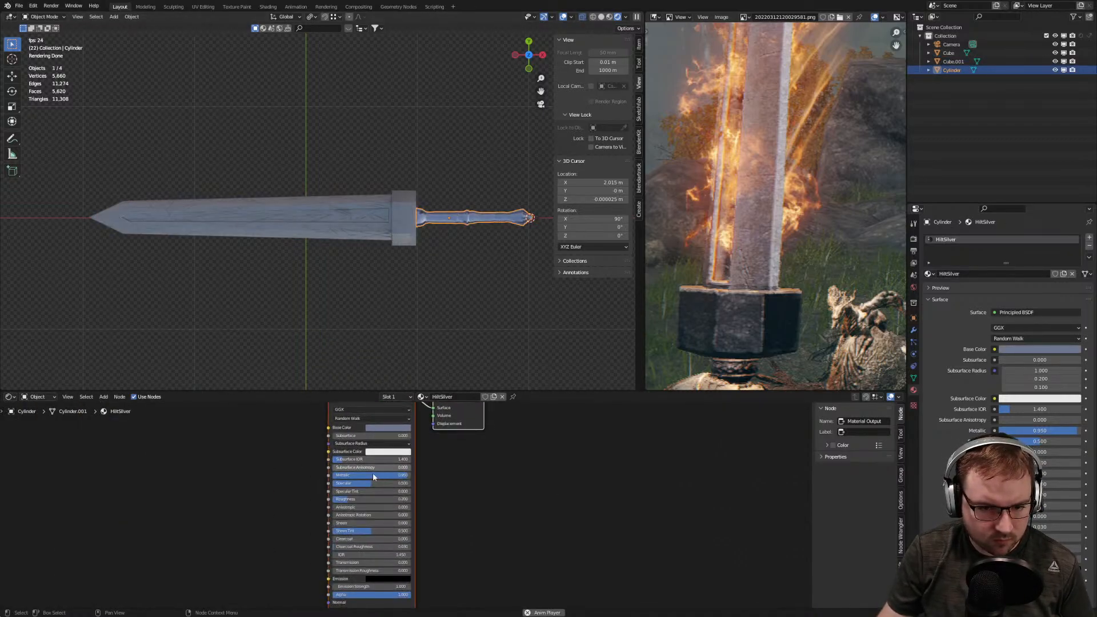
left_click_drag(330, 497, 344, 497)
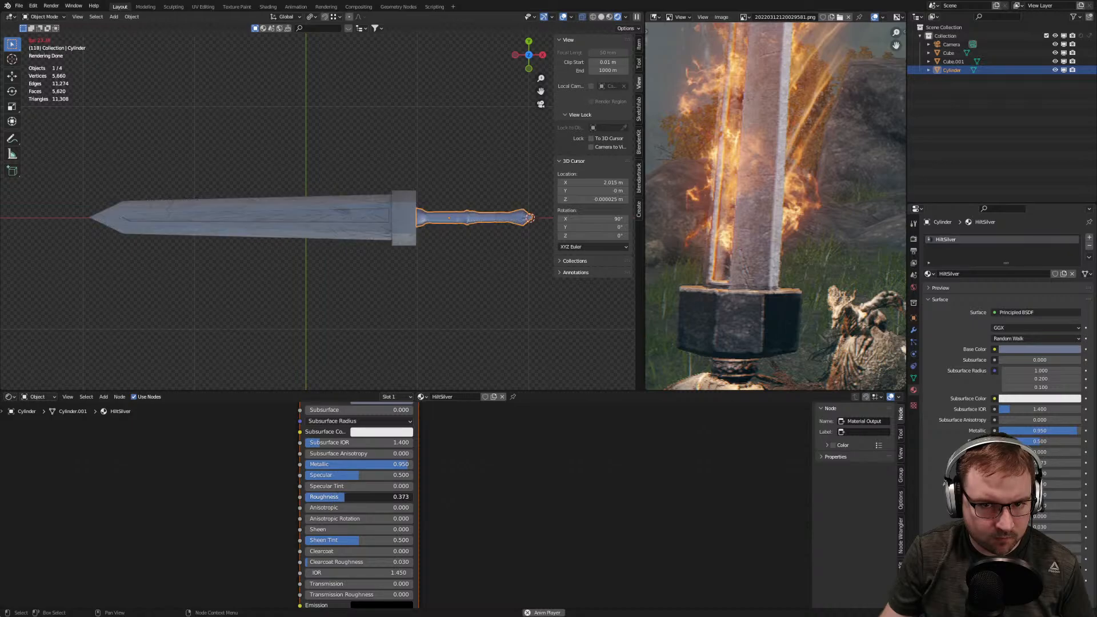
scroll(432, 294, "up", 4)
scroll(510, 253, "down", 2)
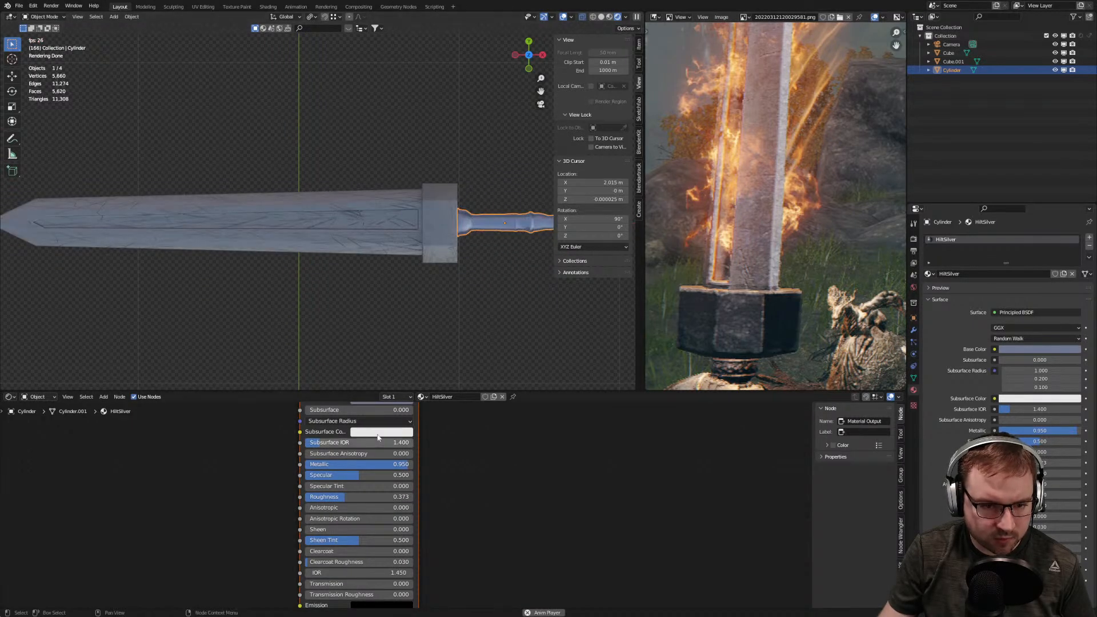
Copy the scratches node chain with its Bump from the Metal material into HiltSilver and connect the Bump to the shader's Normal
left_click(384, 223)
scroll(346, 517, "down", 6)
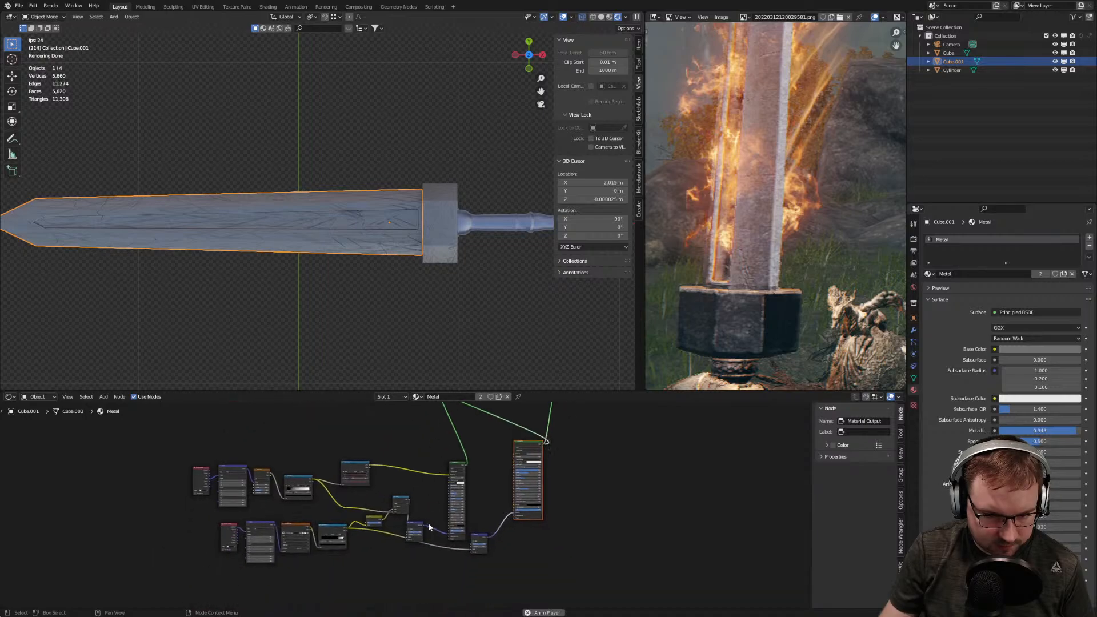
left_click_drag(329, 530, 331, 543)
left_click_drag(478, 541, 376, 553)
left_click_drag(406, 589, 218, 521)
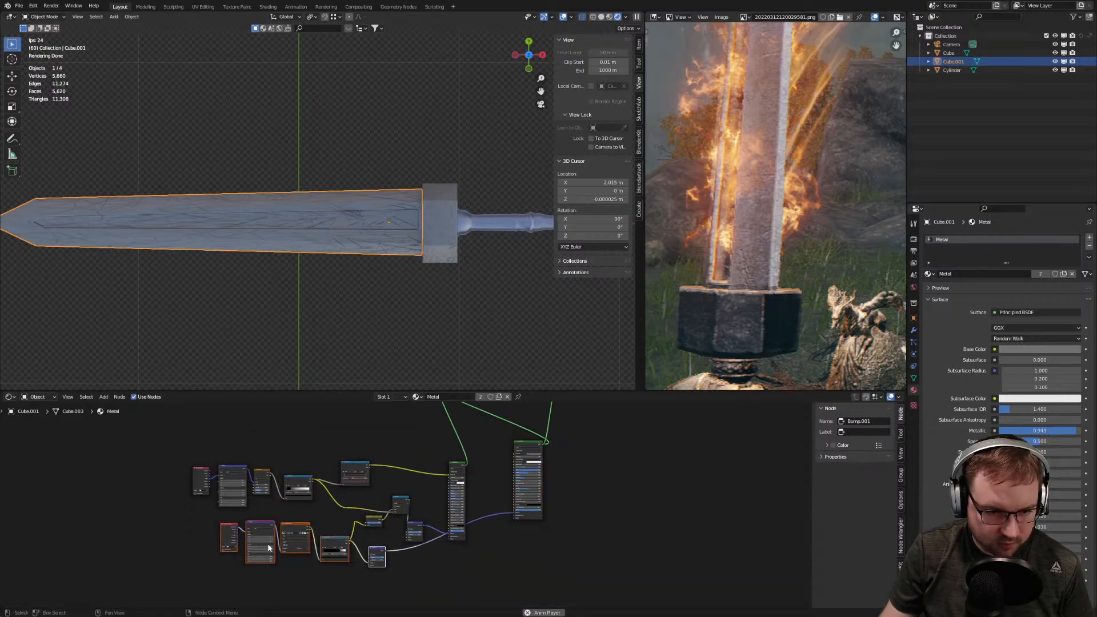
left_click(493, 230)
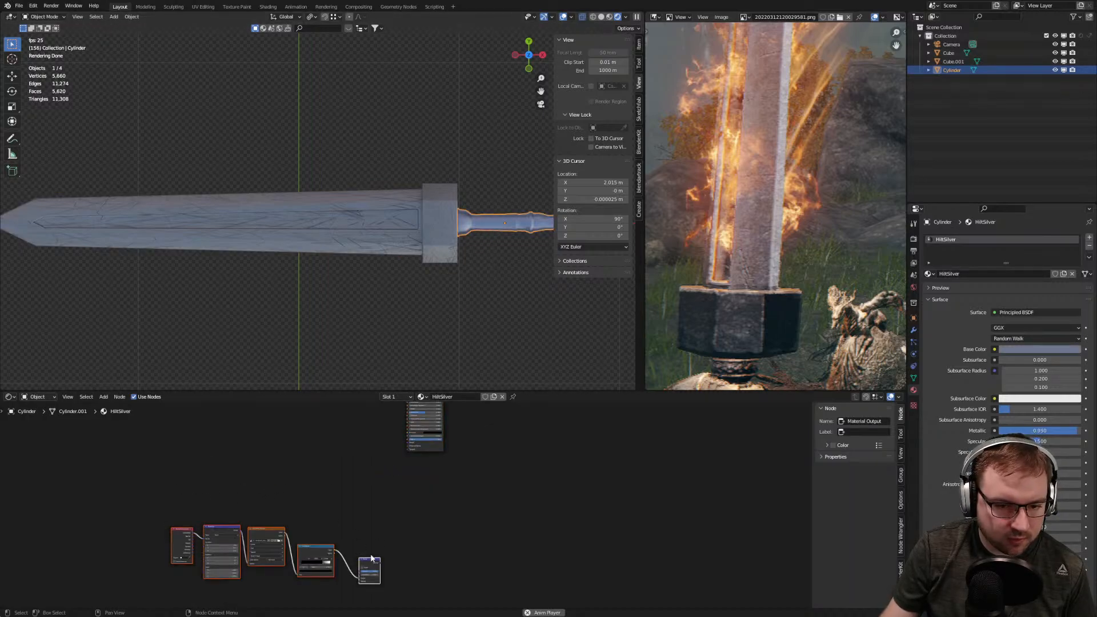
left_click_drag(408, 446, 408, 448)
Inspect the scratch bump on the hilt up close and compare it with the scratches along the blade
scroll(486, 256, "up", 3)
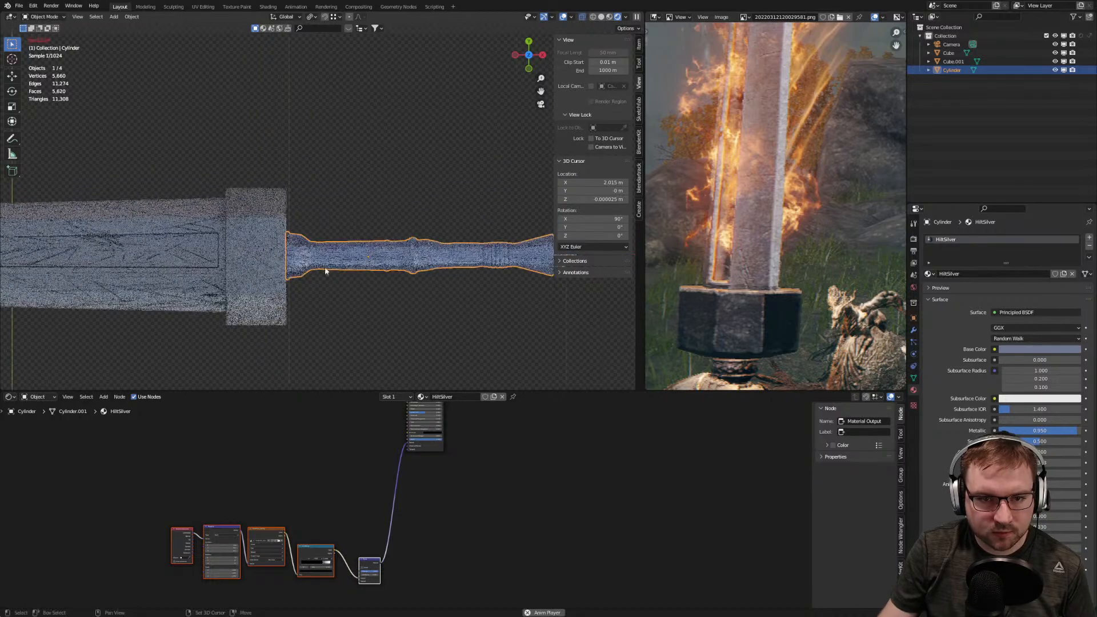
scroll(302, 270, "up", 4)
left_click(406, 262)
scroll(438, 295, "down", 6)
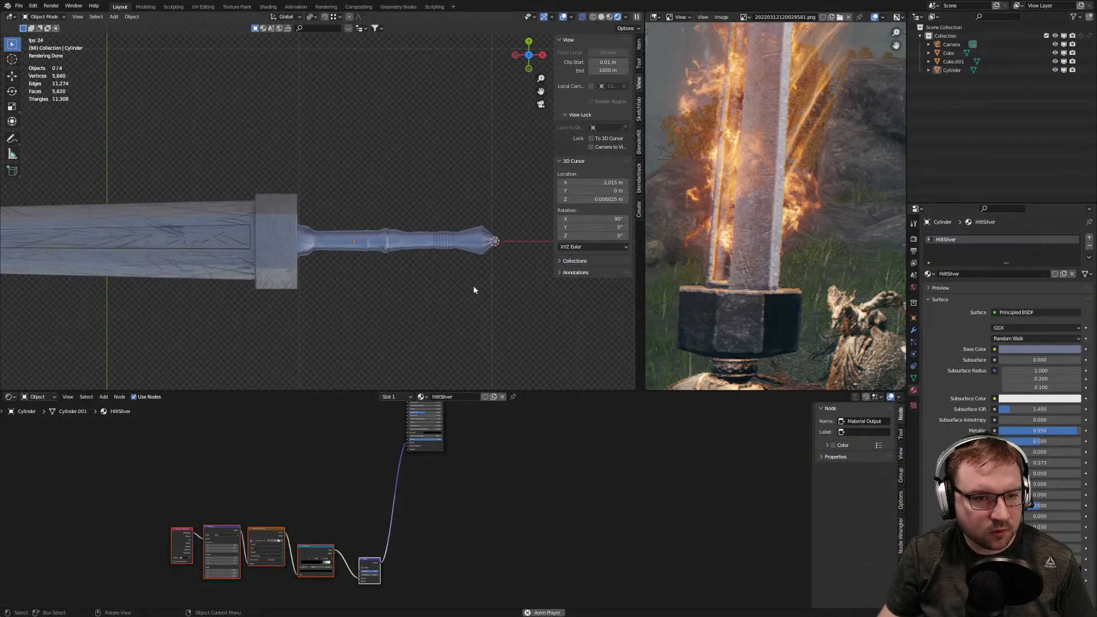
scroll(476, 287, "down", 2)
middle_click_drag(186, 244, 373, 270, "shift")
scroll(309, 281, "up", 5)
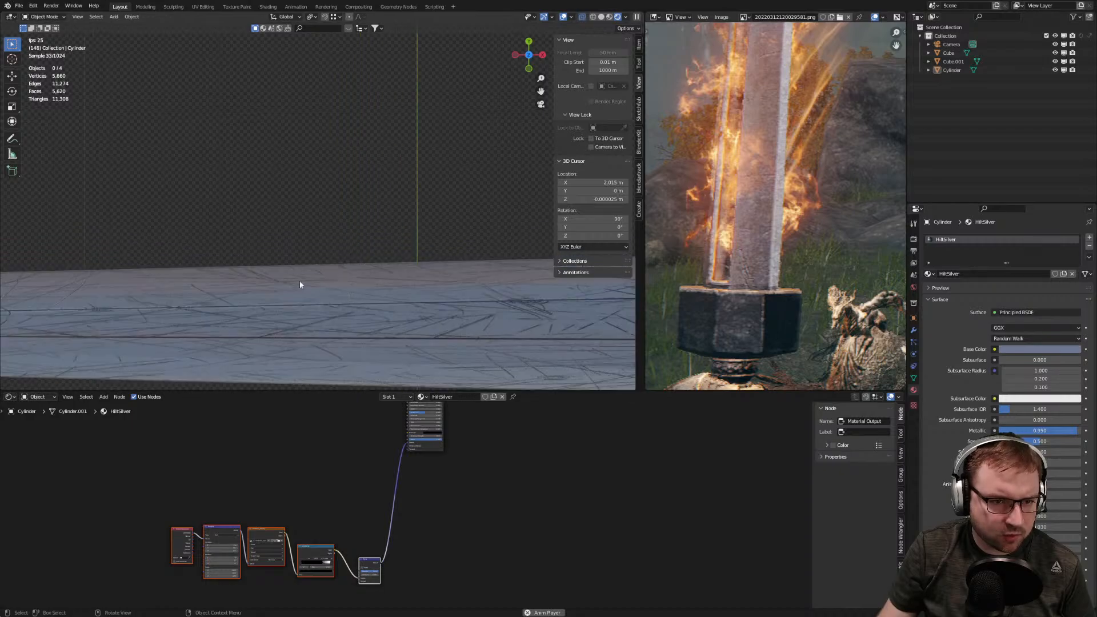
scroll(475, 318, "down", 3)
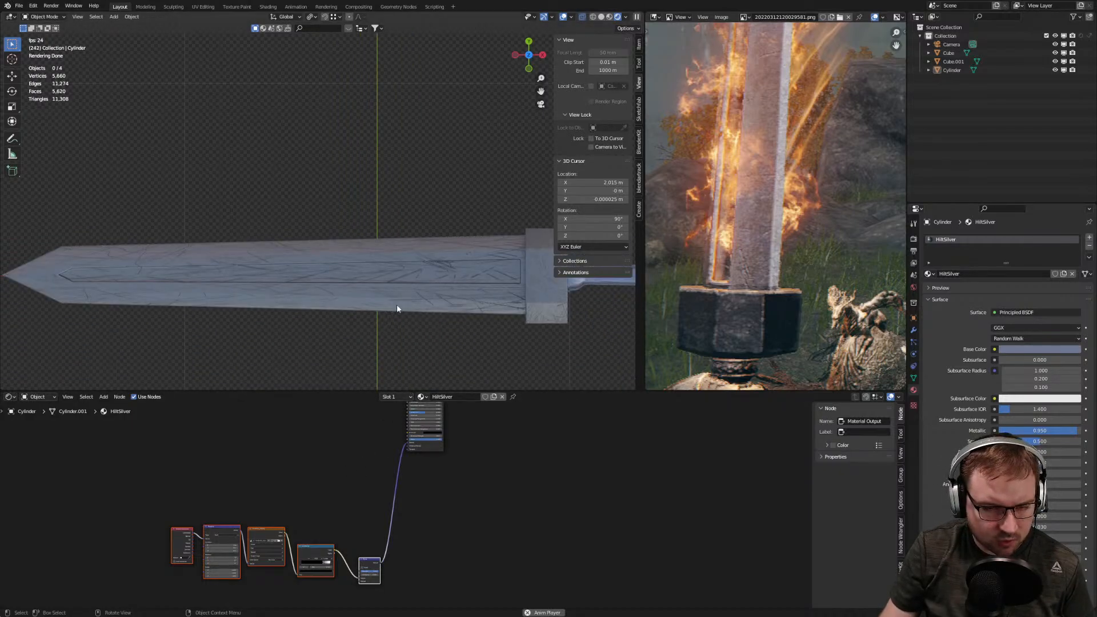
In the blade's Metal material, duplicate the Texture Coordinate, Mapping, Noise Texture and ColorRamp chain and place it below the scratches chain
left_click(366, 304)
scroll(355, 509, "up", 3)
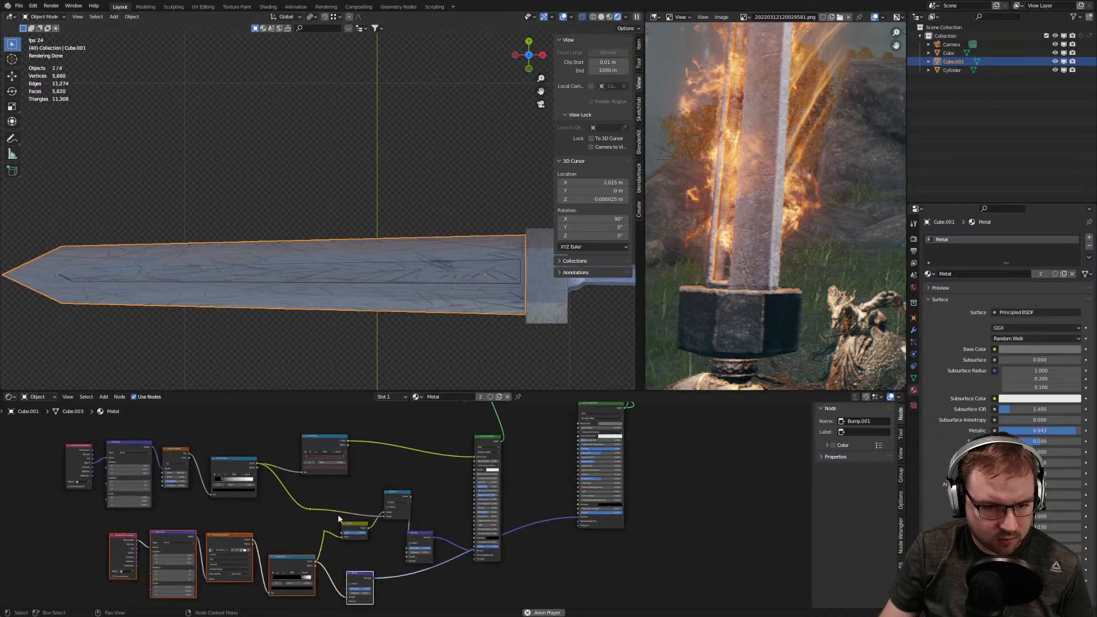
middle_click_drag(376, 523, 420, 423)
mouse_move(410, 481)
left_mouse_down()
mouse_move(517, 483)
mouse_move(404, 501)
left_mouse_up()
scroll(433, 486, "down", 2)
middle_click_drag(433, 487, 479, 520)
left_click_drag(235, 434, 371, 499)
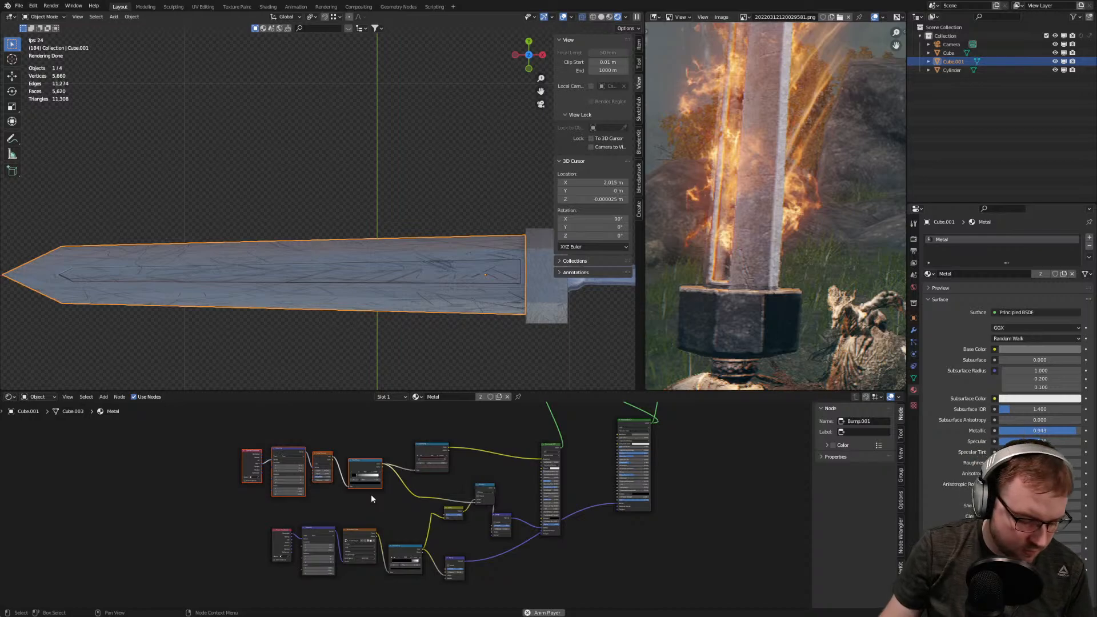
scroll(372, 495, "down", 2)
key("g")
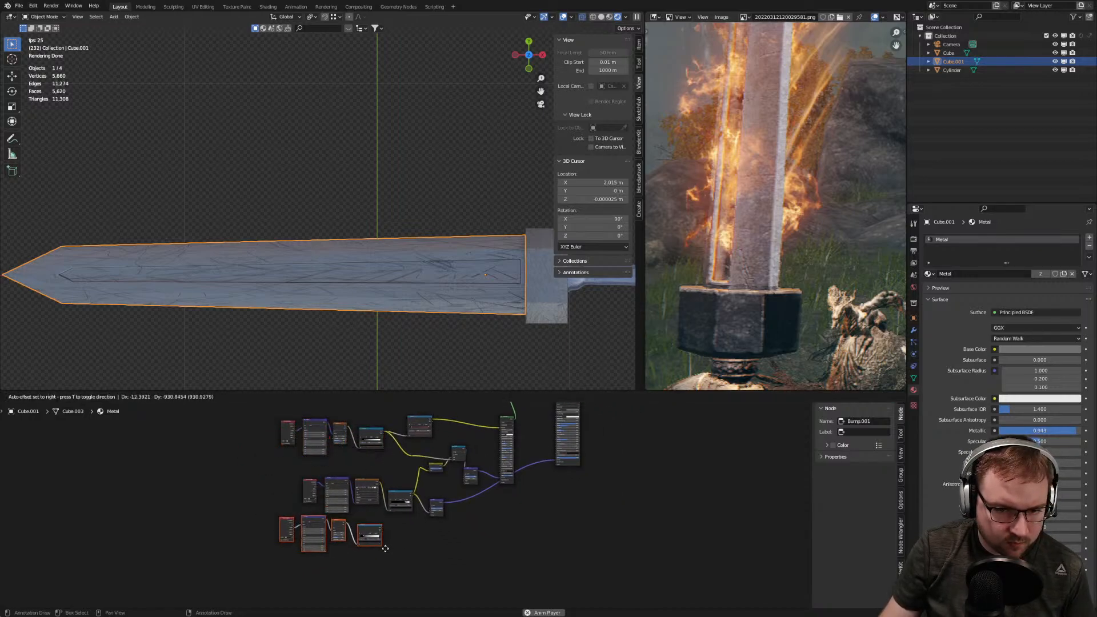
left_click(422, 541)
Preview the duplicated ColorRamp on the sword and set its Noise Texture's Scale to 6.000
scroll(422, 541, "up", 3)
left_click(416, 553, "ctrl+shift")
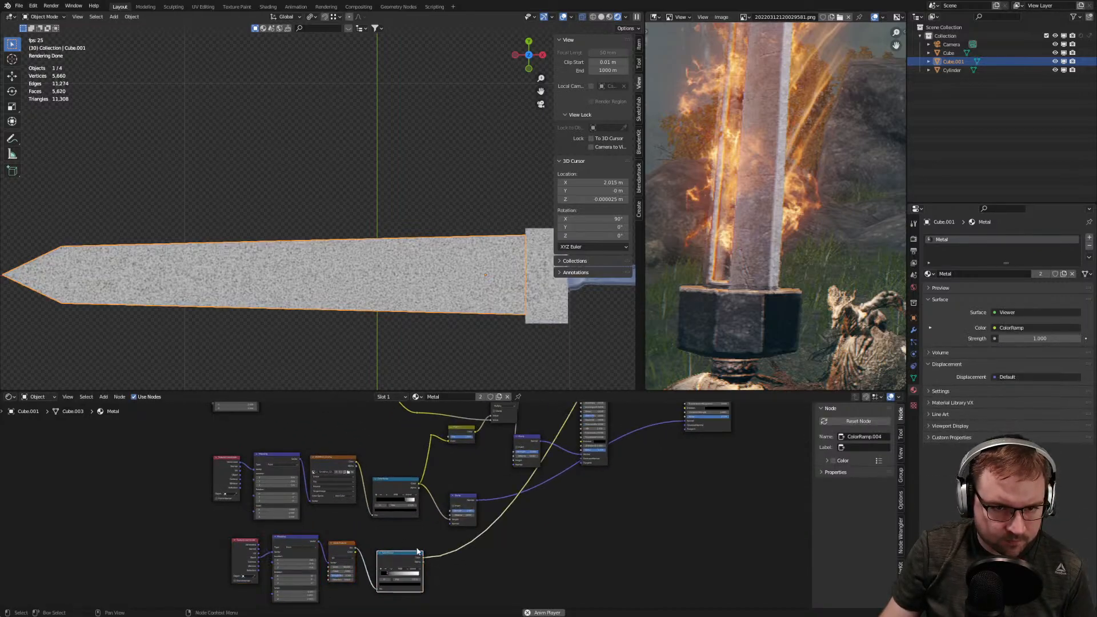
scroll(407, 541, "up", 3)
middle_click_drag(363, 577, 387, 495)
scroll(390, 496, "up", 4)
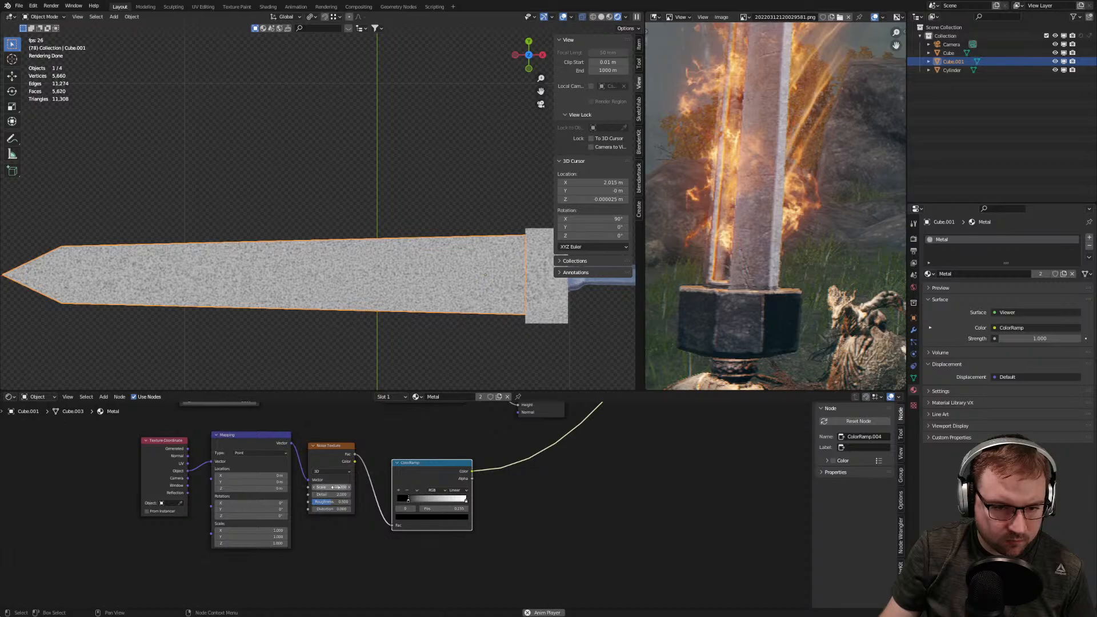
key("Return")
left_click_drag(337, 487, 388, 486)
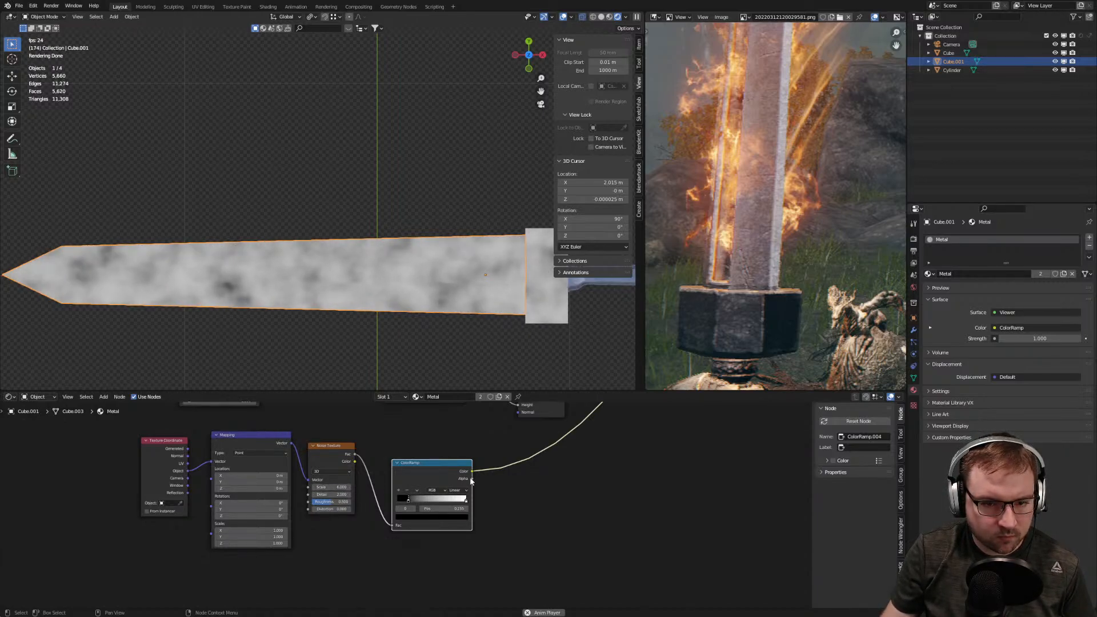
Add a Math node after the duplicated ColorRamp, preview its output, and set the operation to Less Than
key("shift+a")
left_click(520, 485)
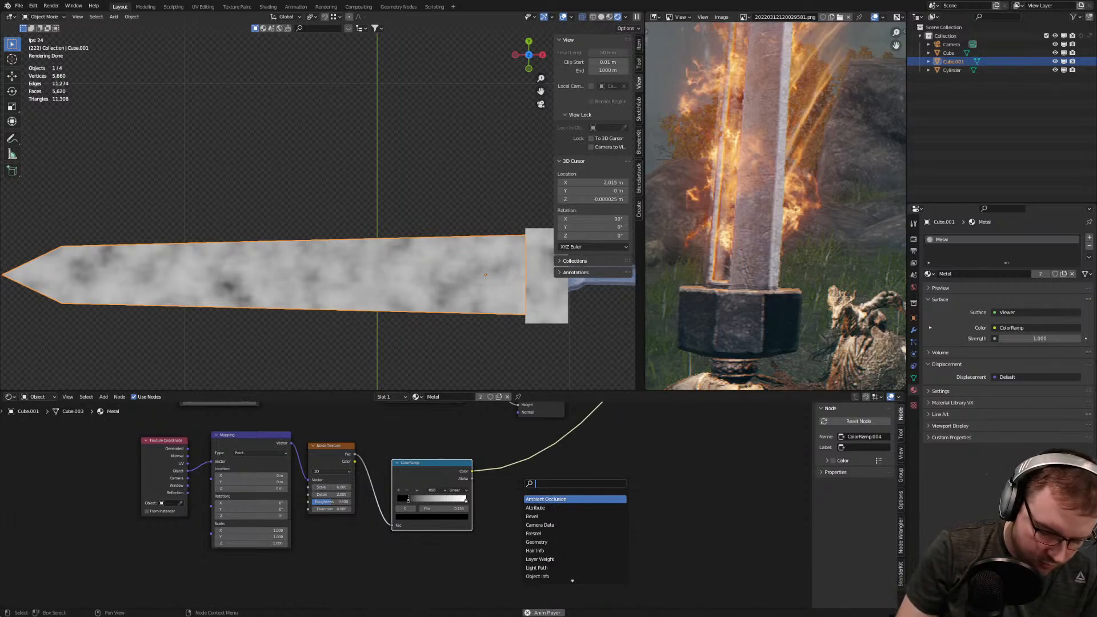
key("Return")
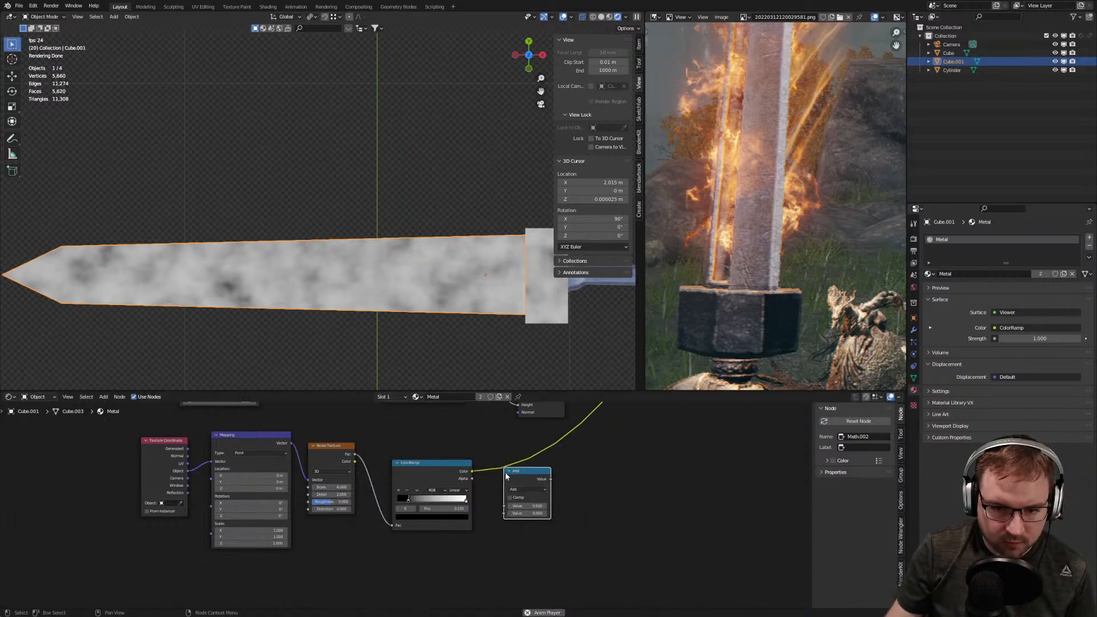
left_click(515, 467)
left_click(533, 484)
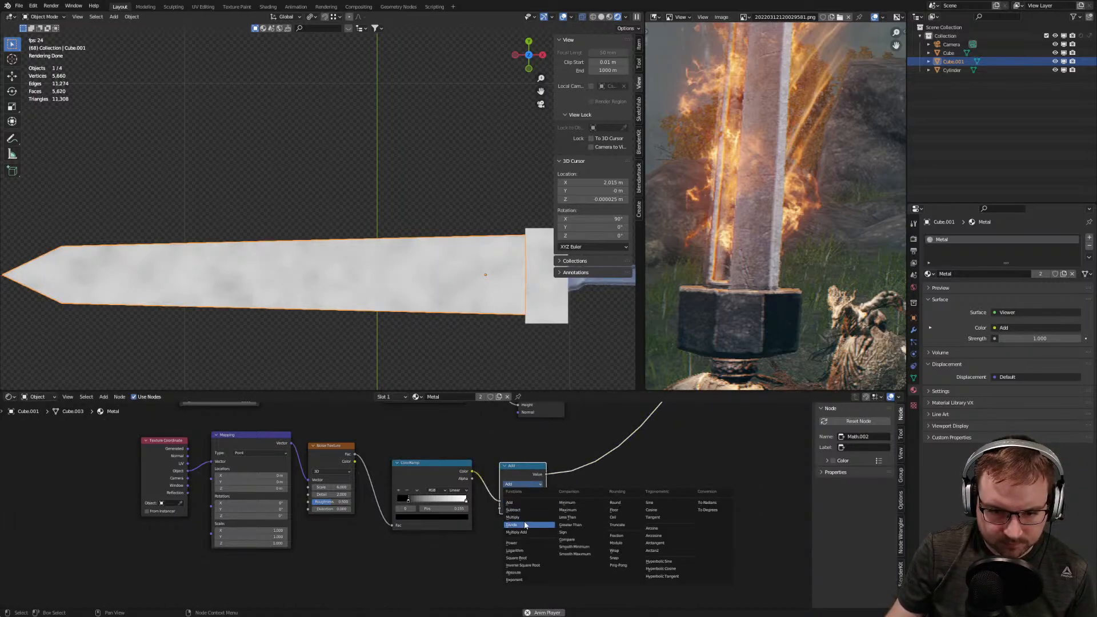
left_click(565, 517)
Lower the Less Than node's Threshold and shift the ColorRamp's black stop slightly to reshape the patchy mask
scroll(539, 493, "up", 1)
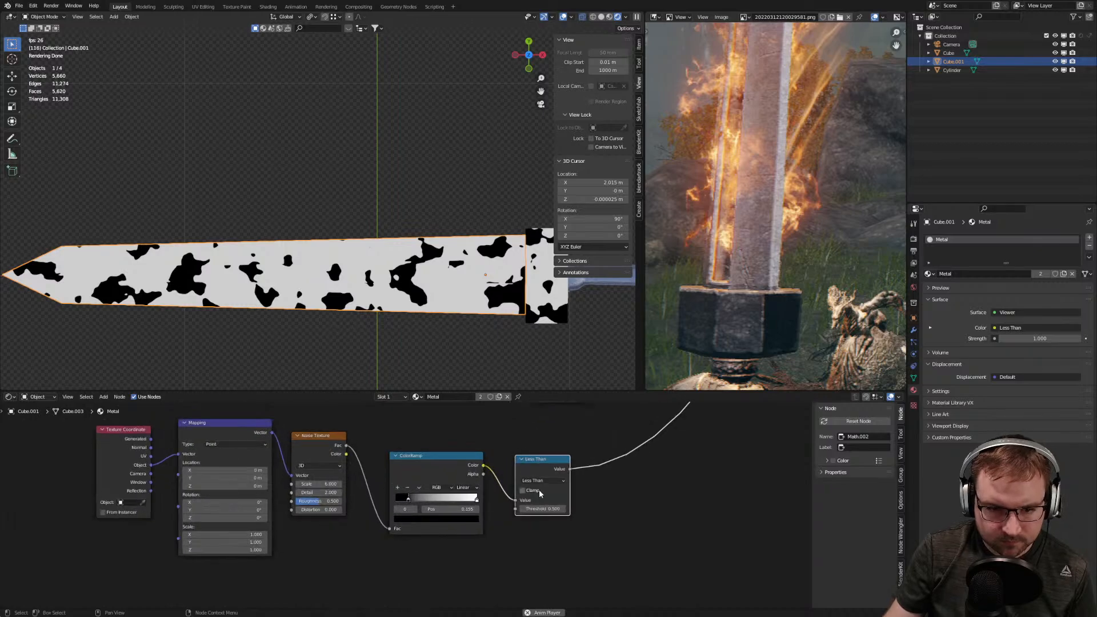
left_click_drag(534, 508, 505, 513)
mouse_move(413, 503)
left_mouse_down()
mouse_move(422, 504)
mouse_move(410, 505)
left_mouse_up()
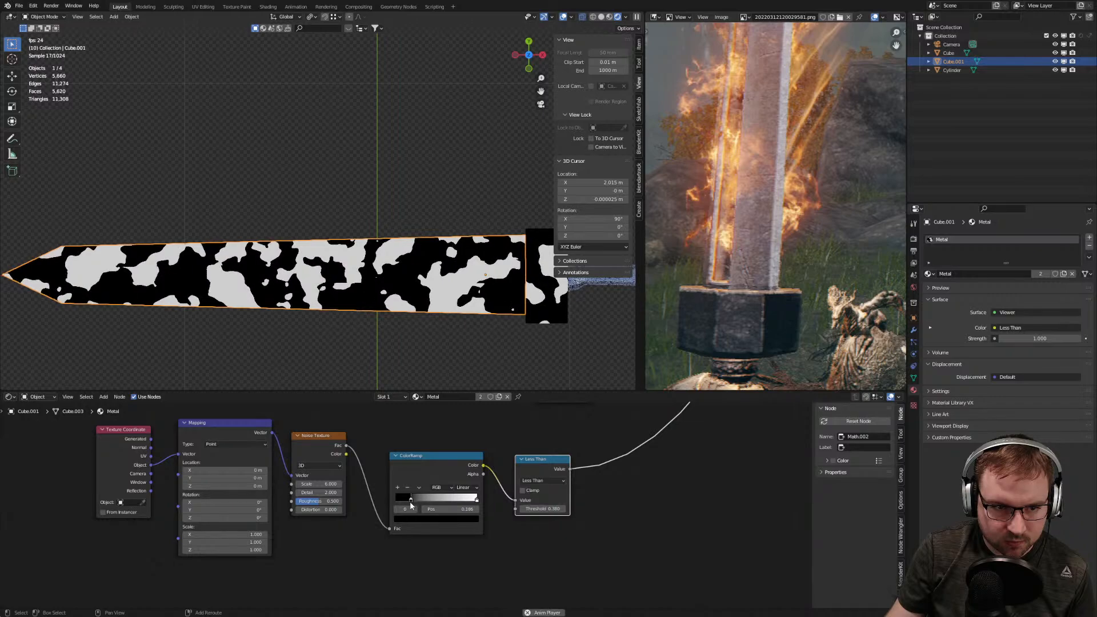
Lower the mask Noise Texture's Scale to about 2.7 and reposition the scratches' Bump node near the mask chain
left_click_drag(313, 484, 284, 483)
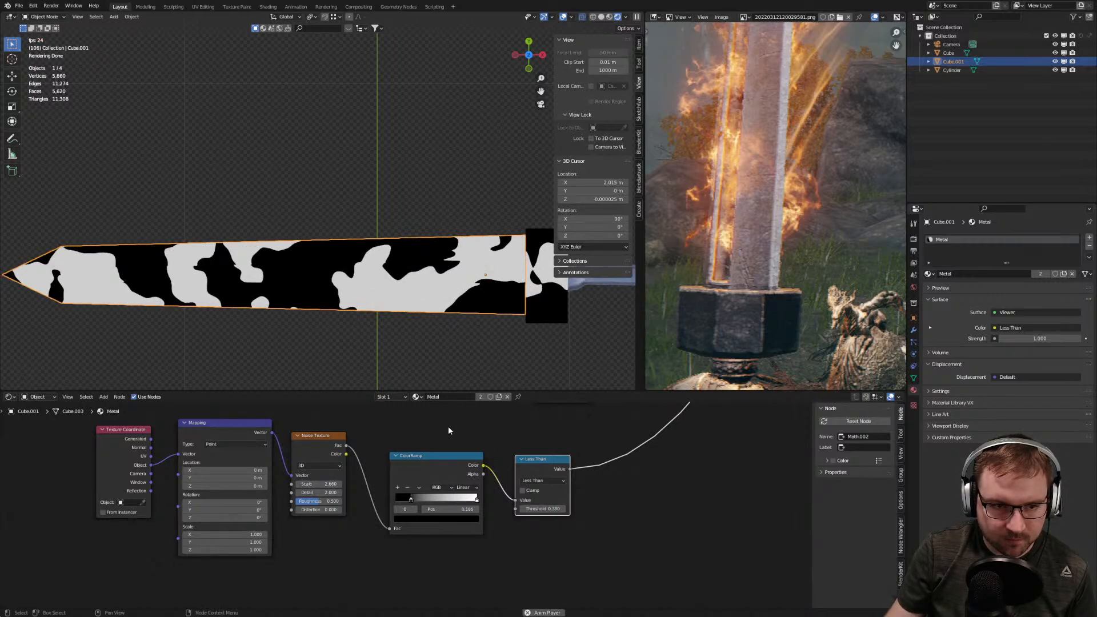
scroll(449, 432, "down", 10)
middle_click_drag(482, 451, 416, 505)
scroll(440, 471, "up", 3)
left_click_drag(324, 525, 409, 512)
middle_click_drag(411, 537, 415, 467)
scroll(409, 473, "up", 2)
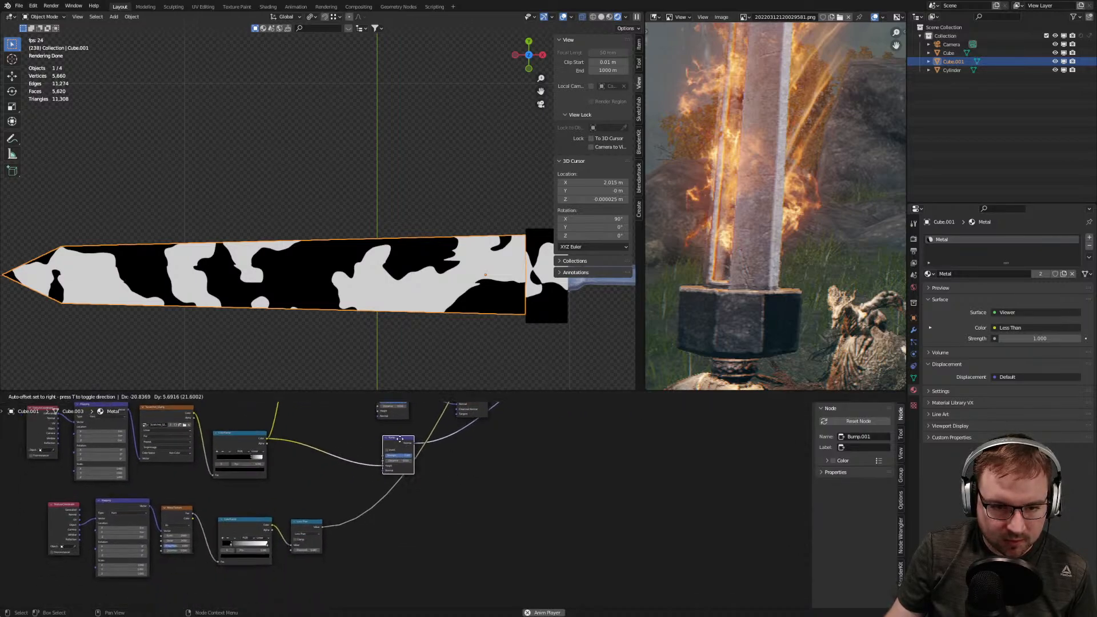
Add a Math node set to Multiply after Less Than and connect the scratches' ColorRamp to its other input
left_click(378, 488)
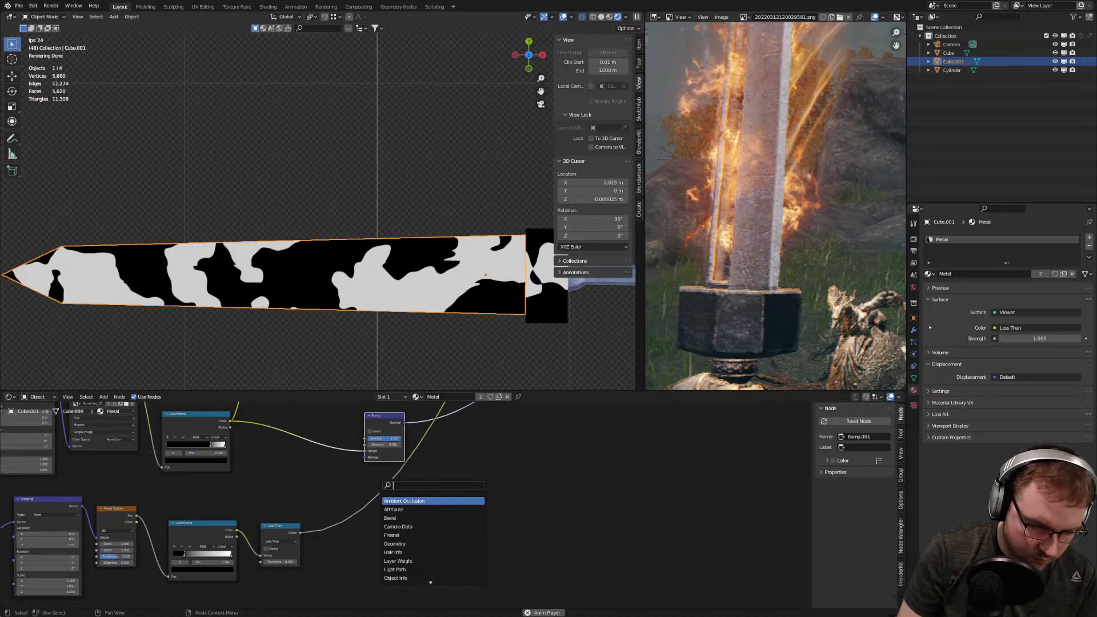
type("ma")
key("Return")
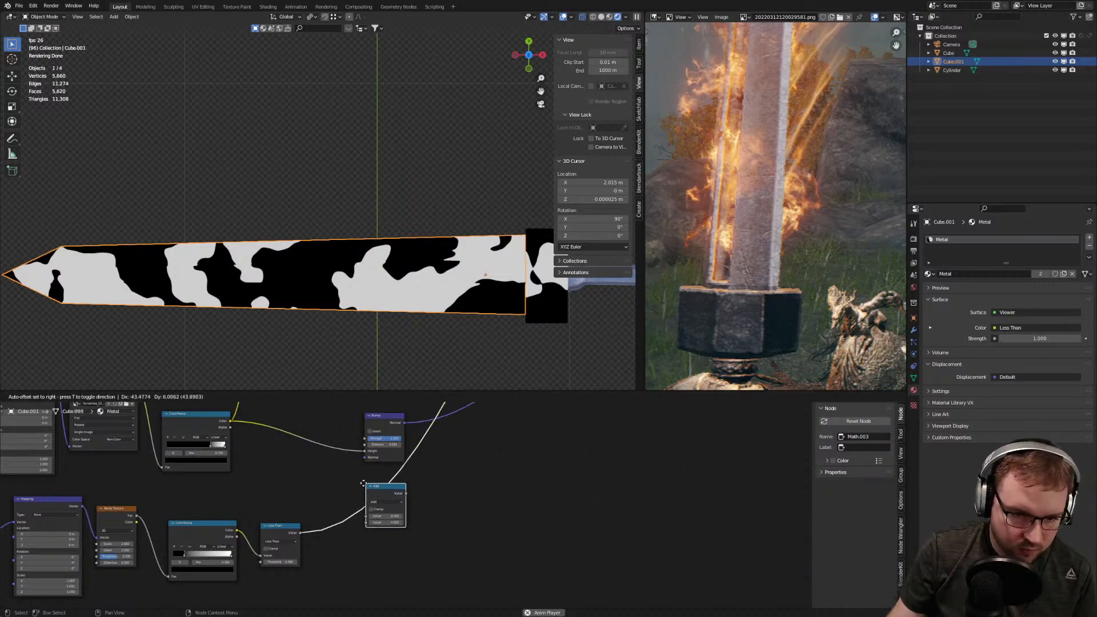
left_click(337, 490)
left_click(360, 505)
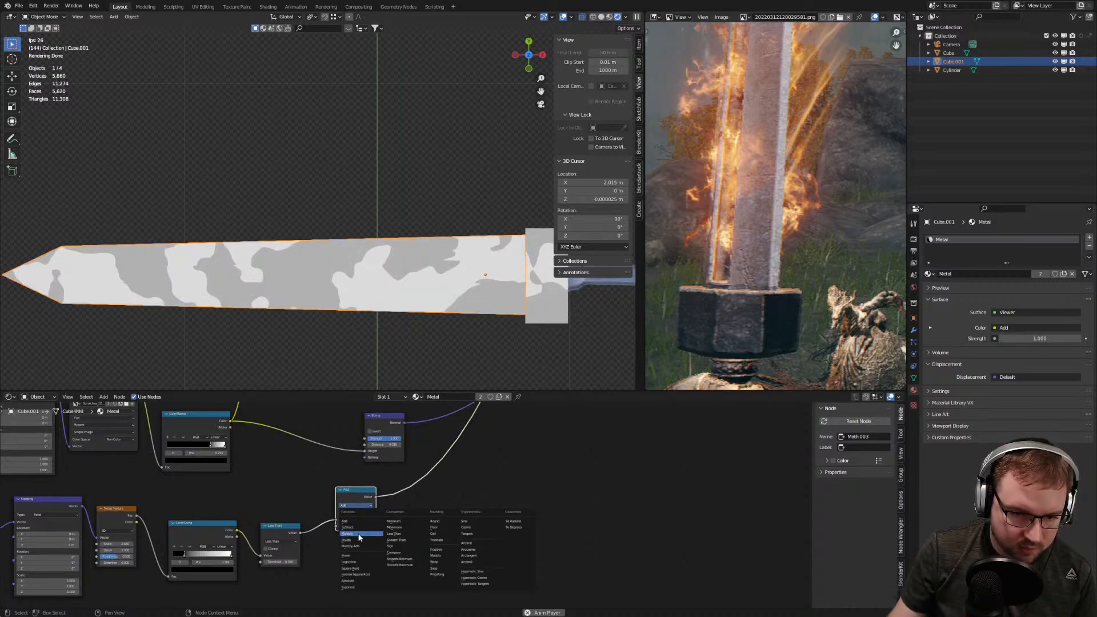
left_click(360, 521)
left_click_drag(231, 422, 340, 526)
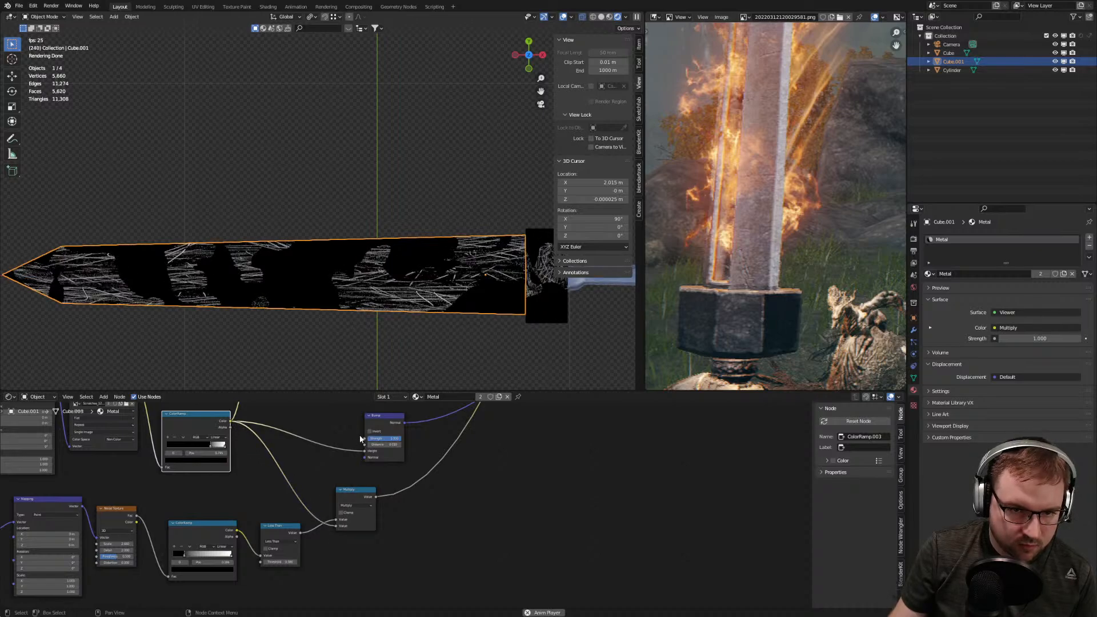
scroll(404, 301, "down", 3)
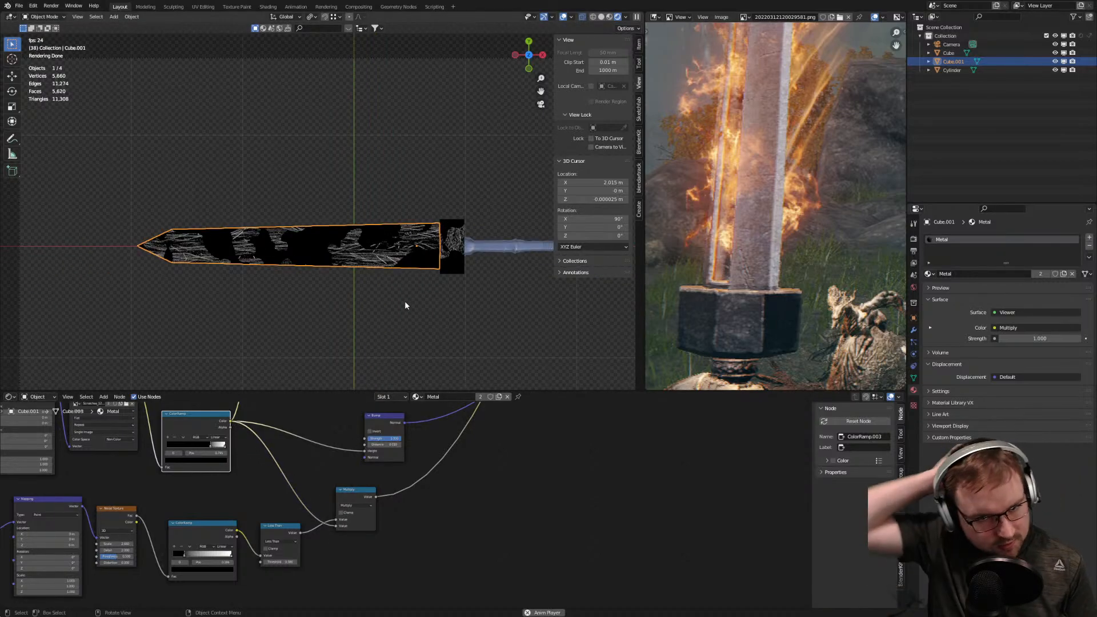
Copy the noise mask chain with its Multiply node from the blade's material into HiltSilver and place it below the scratches nodes
scroll(405, 514, "down", 2)
left_click_drag(425, 549, 34, 510)
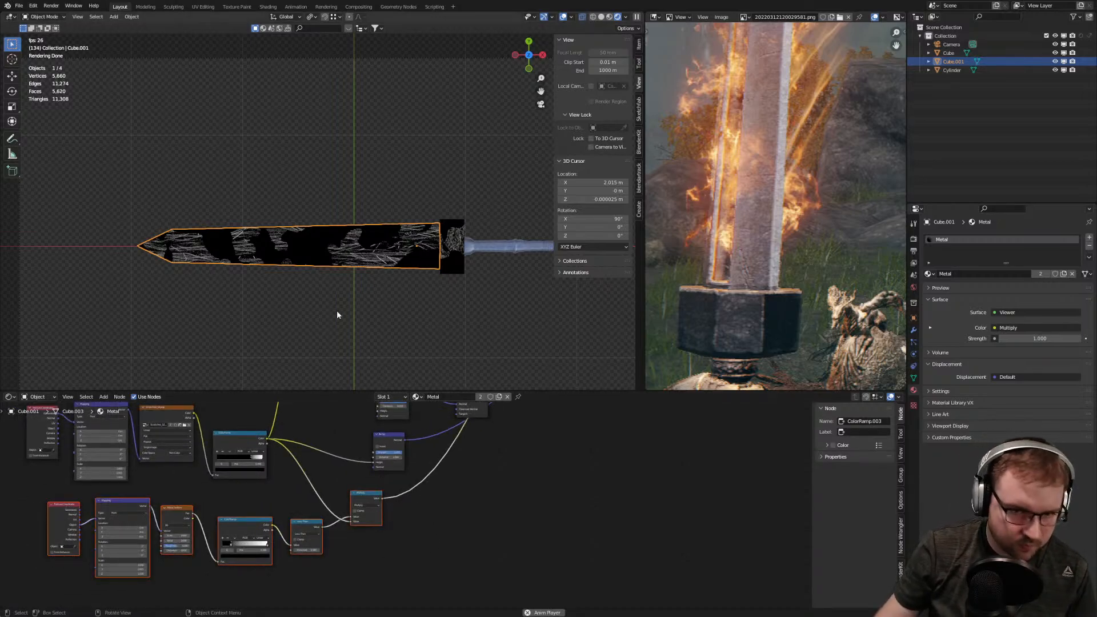
scroll(400, 297, "down", 1)
left_click(481, 248)
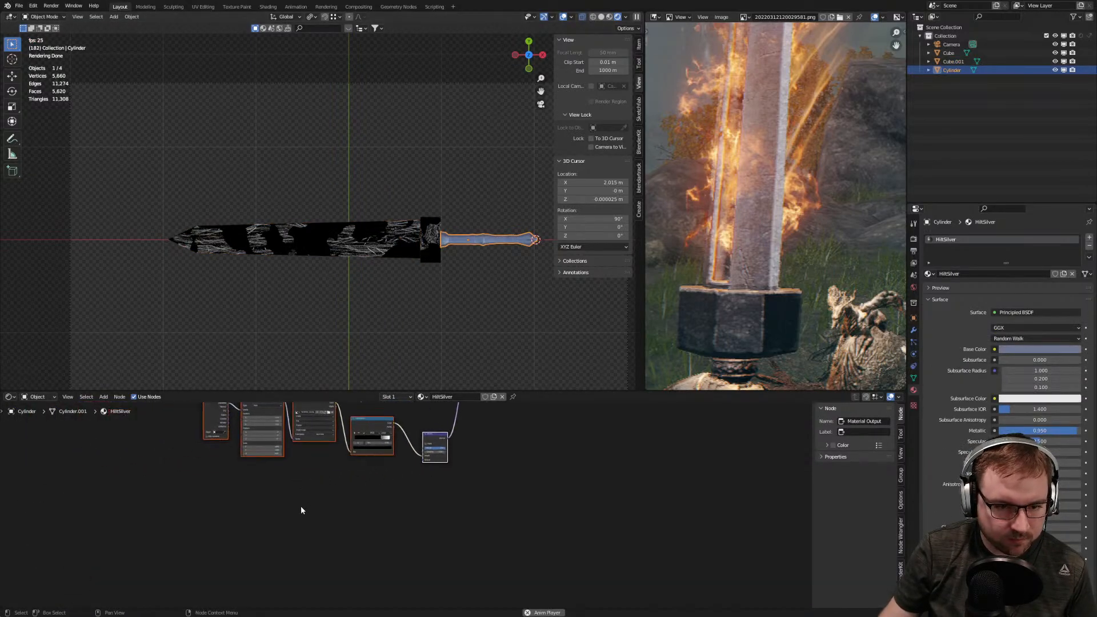
key("ctrl+v")
left_click_drag(469, 486, 363, 483)
In HiltSilver, connect the scratches' ColorRamp to the Multiply node and the Multiply output to the Bump node's Height
scroll(383, 480, "up", 1)
middle_click_drag(397, 440, 398, 455)
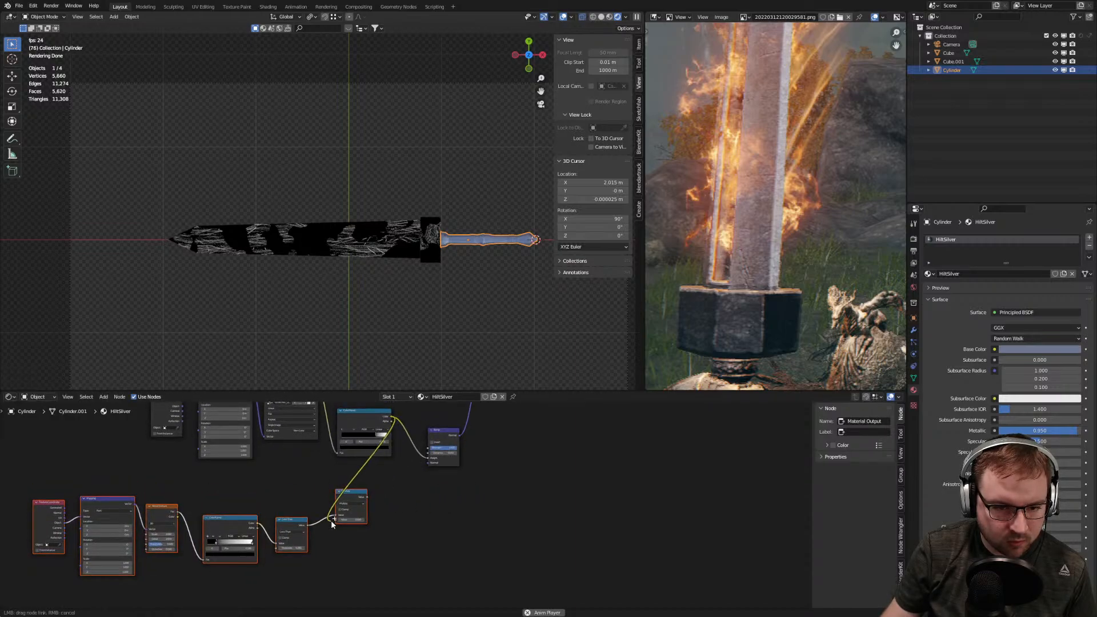
left_click_drag(427, 462, 429, 458)
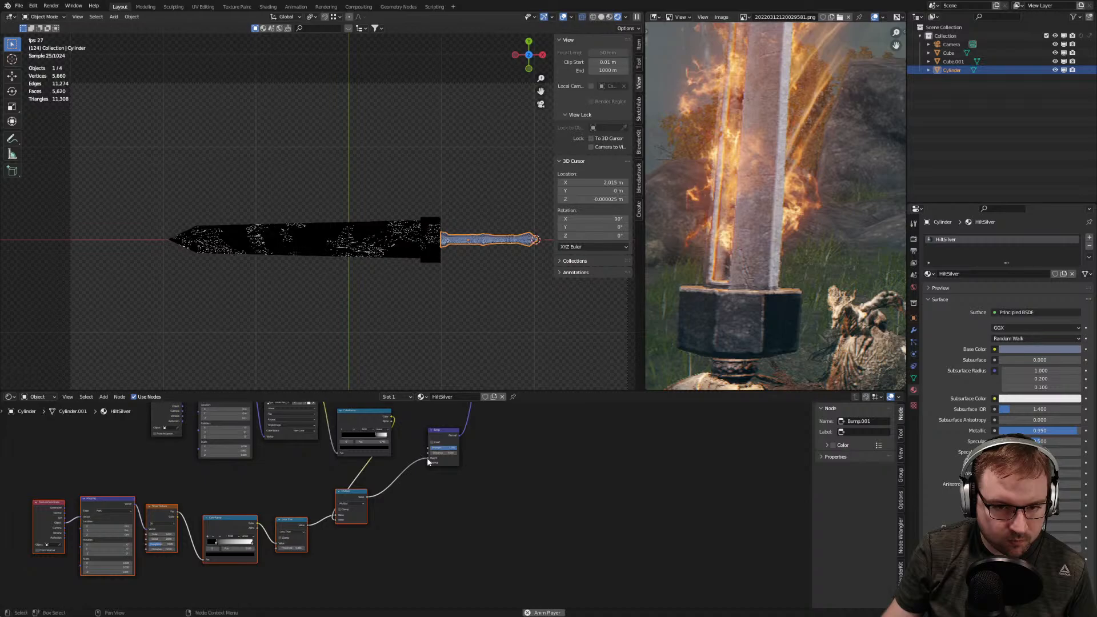
Apply the hilt's object transform and preview the Multiply node's masked scratches on it in top view
scroll(484, 285, "up", 5)
middle_click_drag(267, 274, 261, 271, "shift")
scroll(488, 303, "up", 5)
middle_click_drag(487, 303, 110, 179, "shift")
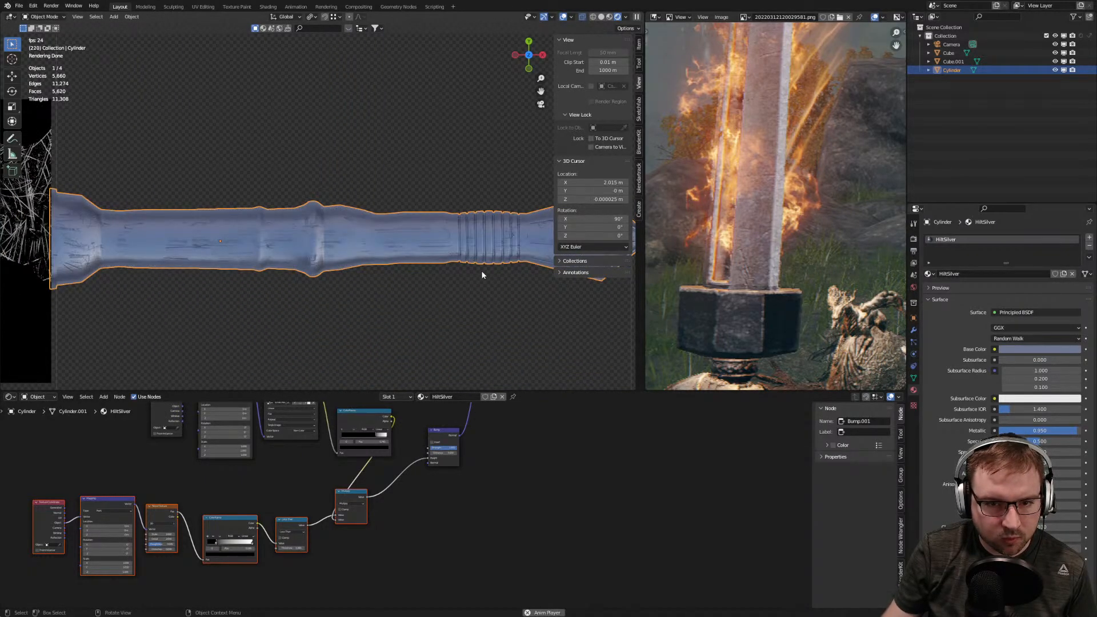
middle_click_drag(444, 271, 421, 200)
scroll(385, 276, "up", 4)
scroll(385, 276, "up", 5)
middle_click_drag(326, 269, 429, 251)
key("ctrl+a")
left_click(406, 228)
middle_click_drag(327, 259, 383, 254)
key("KP_7")
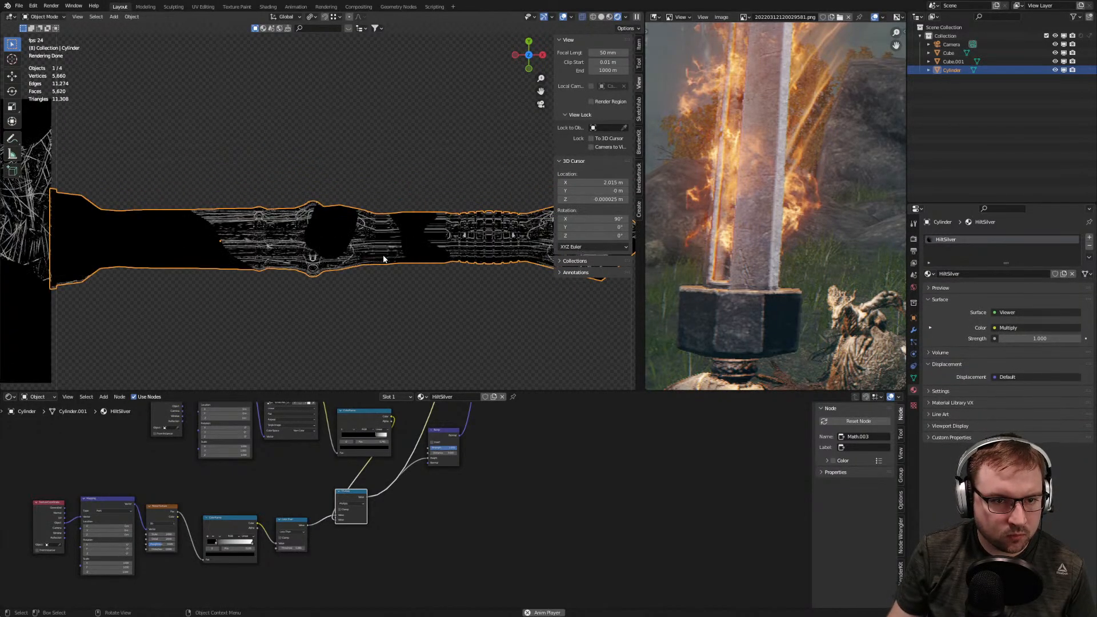
Switch the HiltSilver output back to the Principled BSDF and check the scratches along the hilt
scroll(433, 420, "down", 2)
middle_click_drag(433, 420, 400, 572)
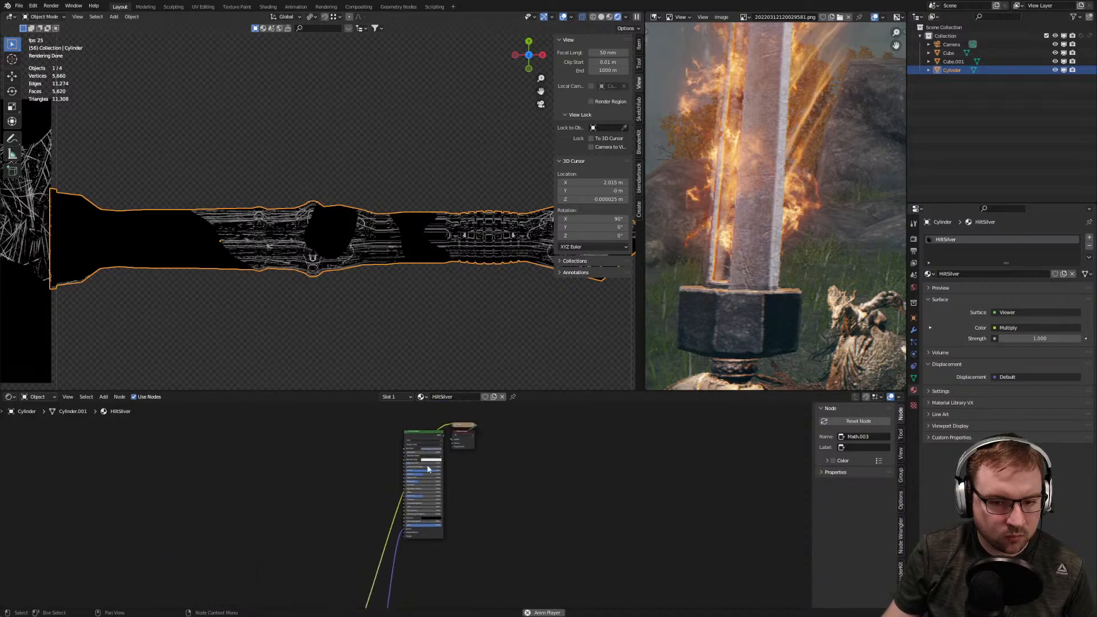
left_click(430, 429, "ctrl+shift")
scroll(345, 248, "down", 3)
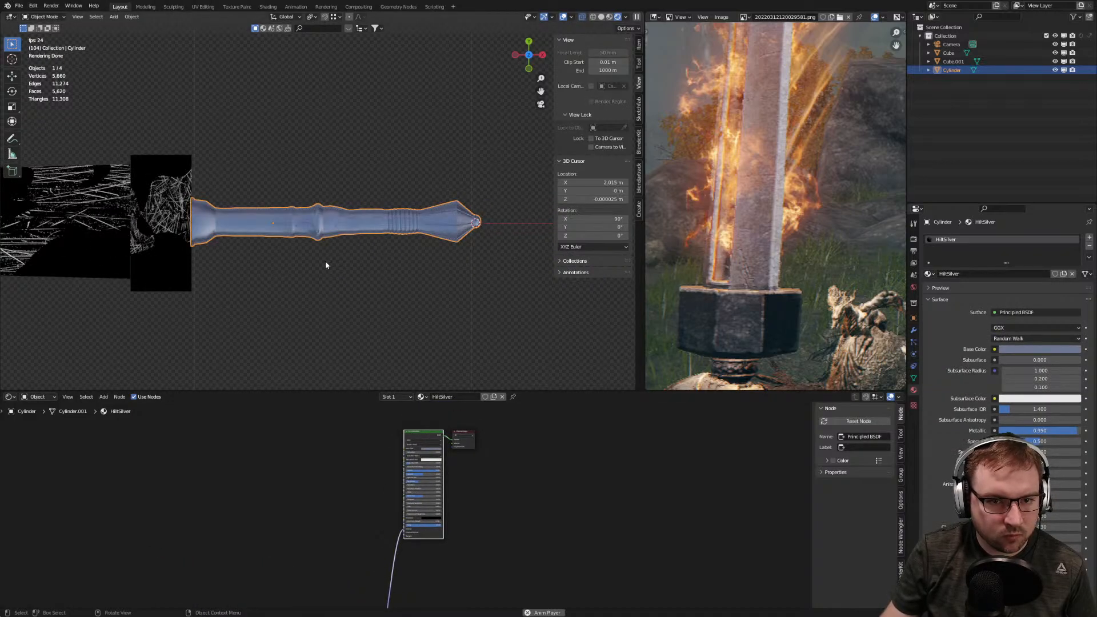
scroll(331, 259, "up", 5)
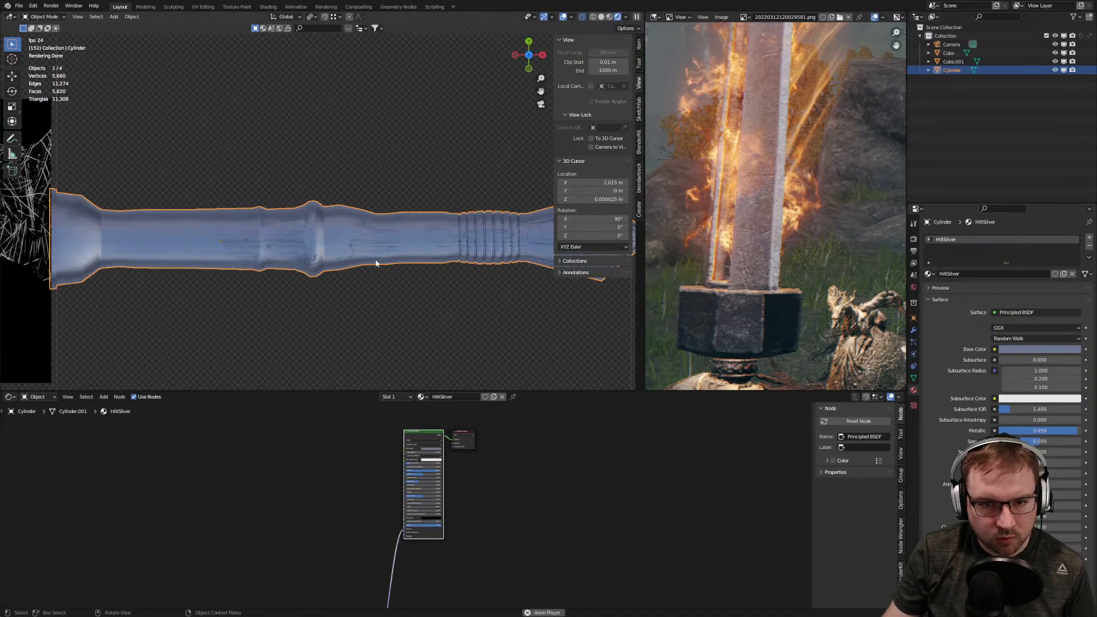
scroll(383, 260, "down", 4)
scroll(274, 268, "up", 2)
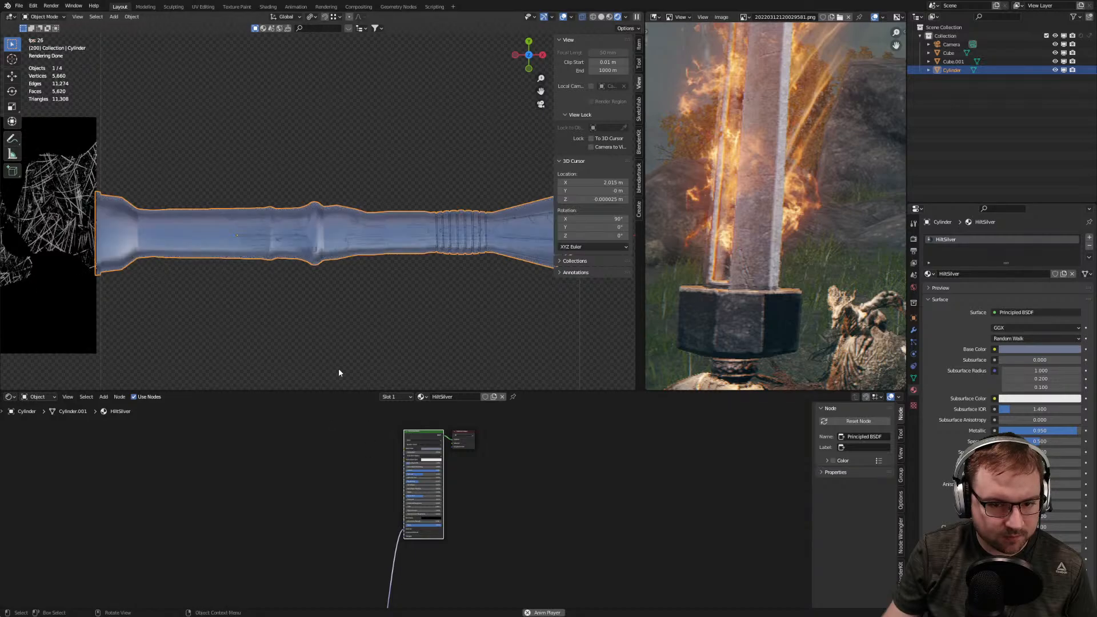
Try a different Threshold on the Less Than node of the hilt's noise mask
middle_click_drag(332, 487, 340, 366)
middle_click_drag(355, 584, 346, 563)
scroll(318, 513, "up", 7)
scroll(285, 492, "up", 3)
middle_click_drag(246, 566, 328, 522)
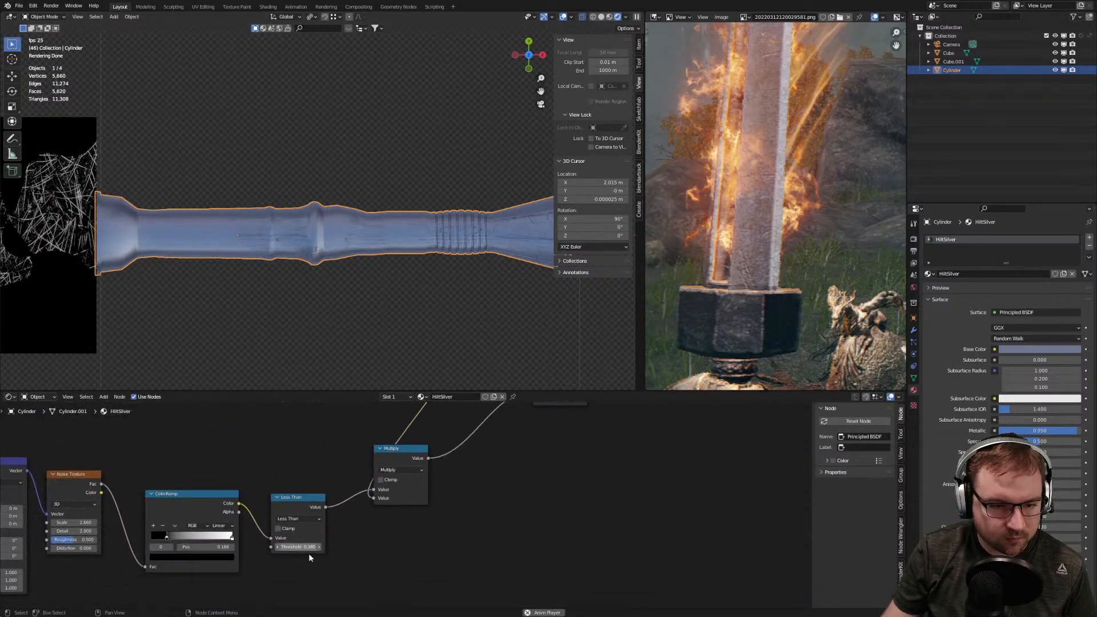
mouse_move(310, 549)
left_mouse_down()
mouse_move(323, 549)
mouse_move(268, 548)
mouse_move(310, 548)
left_mouse_up()
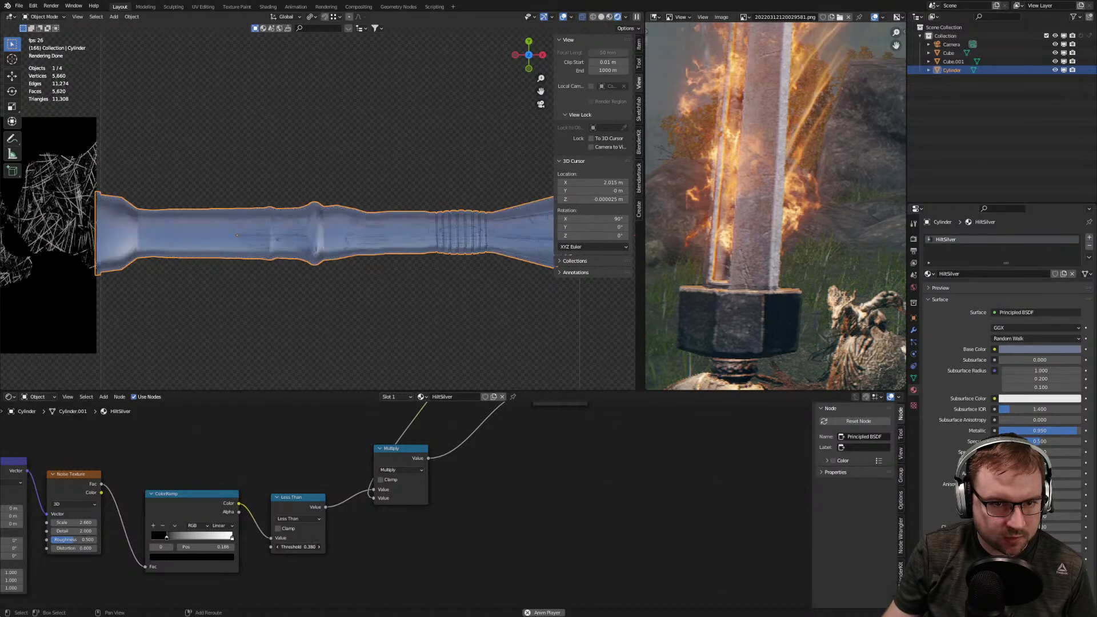
Try the Add and Multiply operations with different values in place of Less Than on the hilt's mask, and undo the changes
left_click(304, 518)
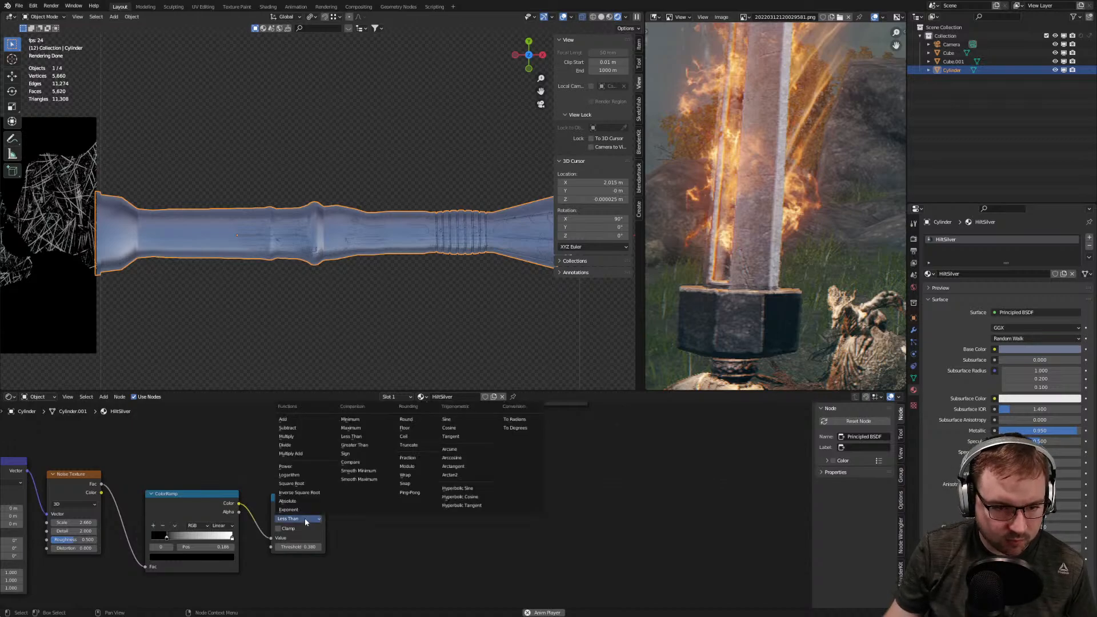
left_click(303, 436)
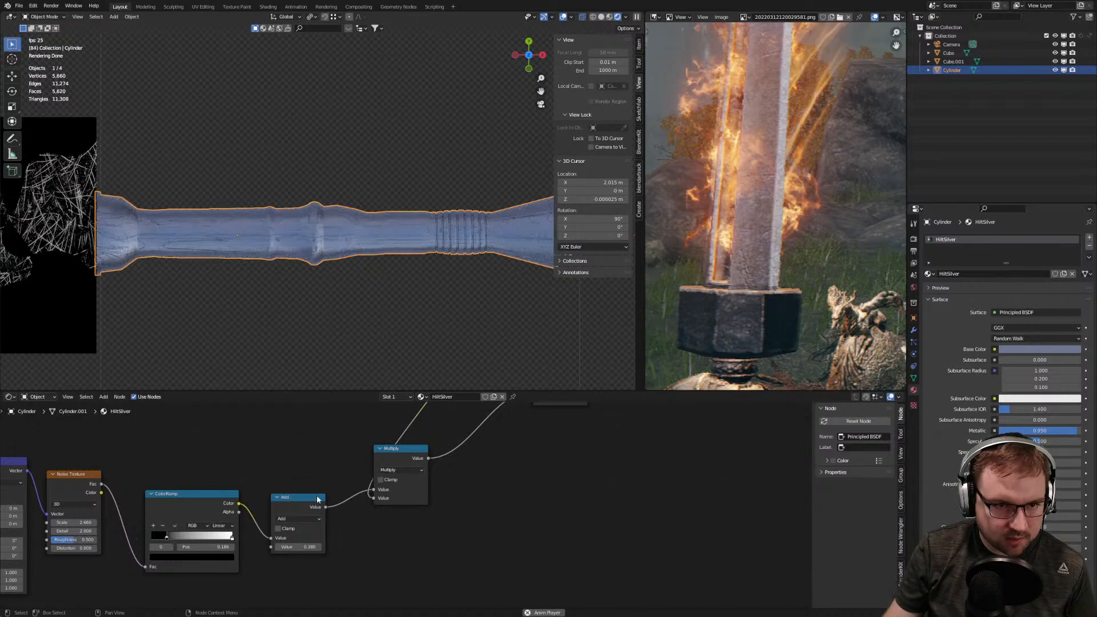
mouse_move(298, 545)
left_mouse_down()
mouse_move(325, 544)
mouse_move(240, 547)
mouse_move(295, 547)
left_mouse_up()
left_click(306, 519)
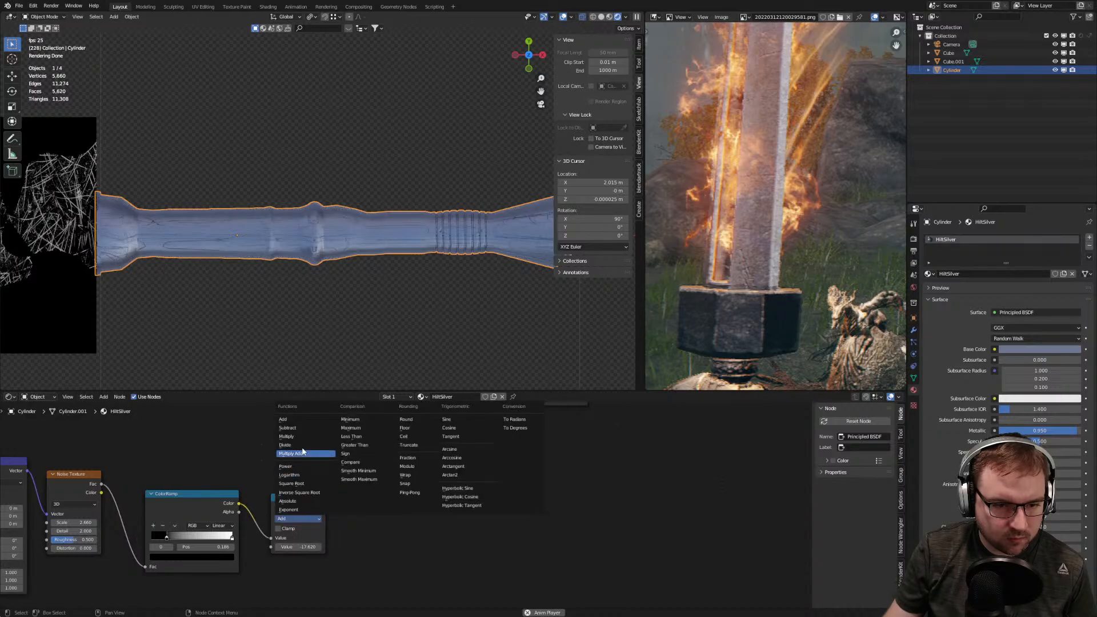
left_click(306, 439)
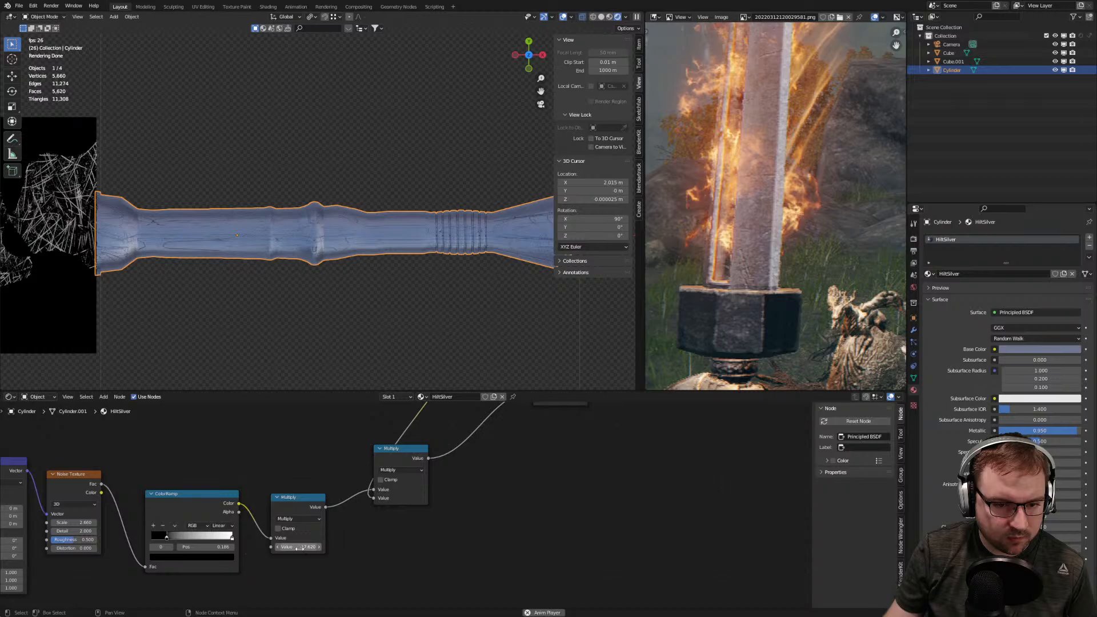
mouse_move(298, 547)
left_mouse_down()
mouse_move(334, 547)
mouse_move(282, 547)
left_mouse_up()
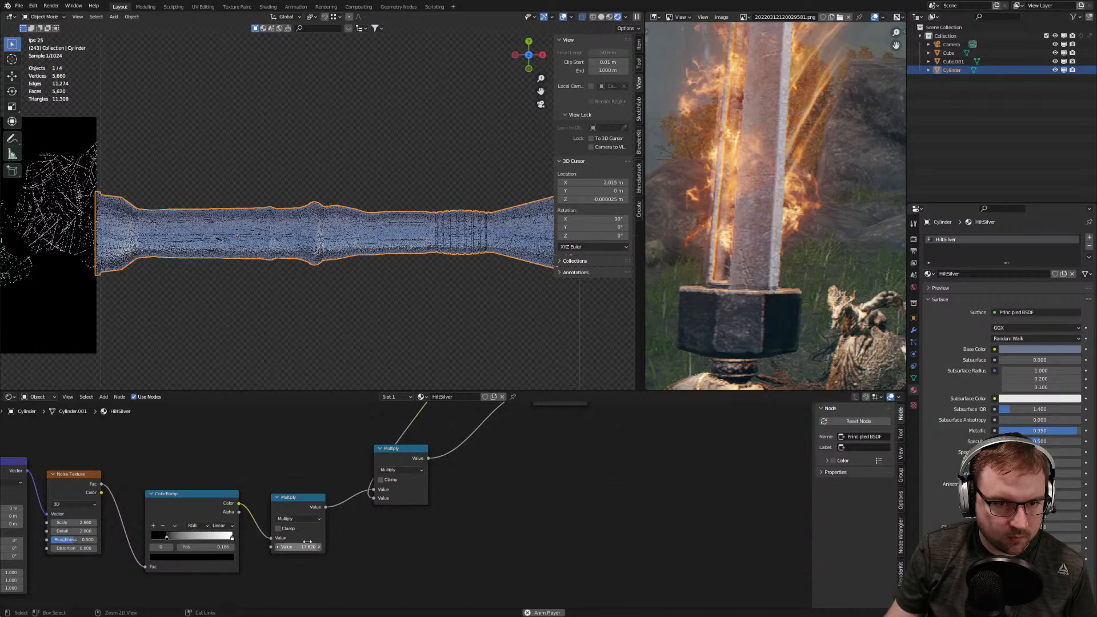
key("ctrl+z")
key("ctrl+z")
key("ctrl+z")
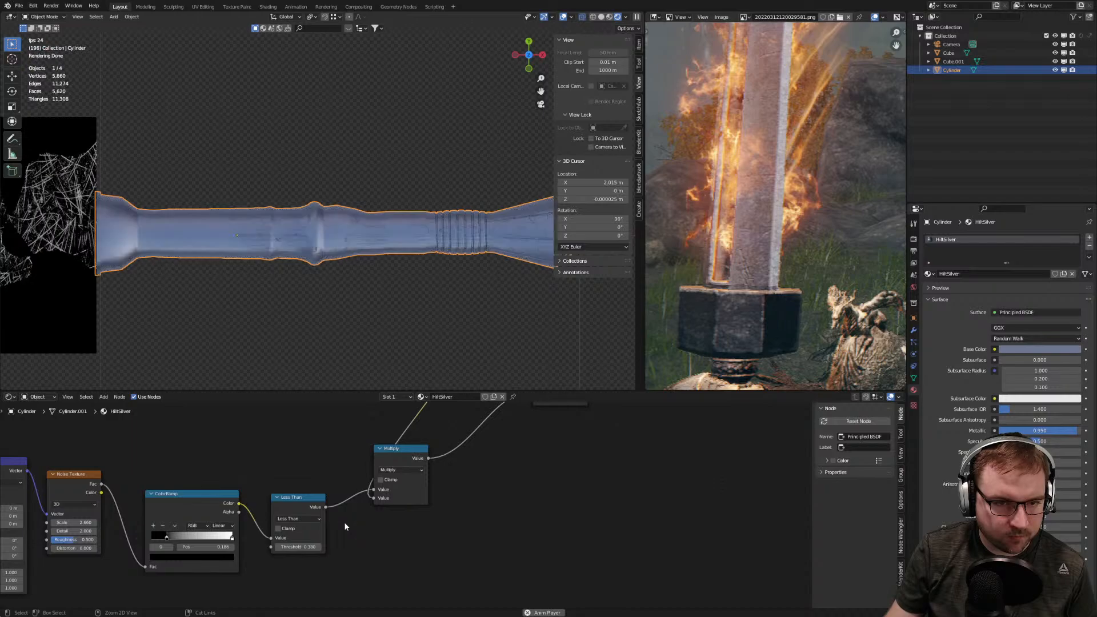
Select the blade and switch its Metal material's output from the Multiply preview back to the Principled BSDF
scroll(304, 345, "down", 4)
scroll(321, 283, "down", 2)
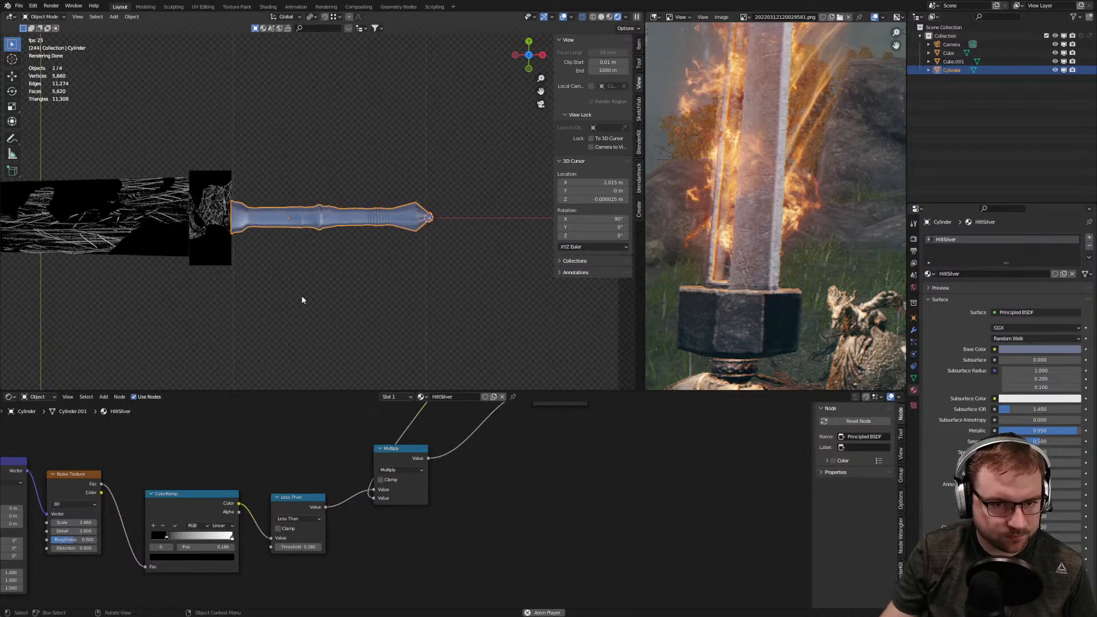
middle_click_drag(361, 450, 346, 503)
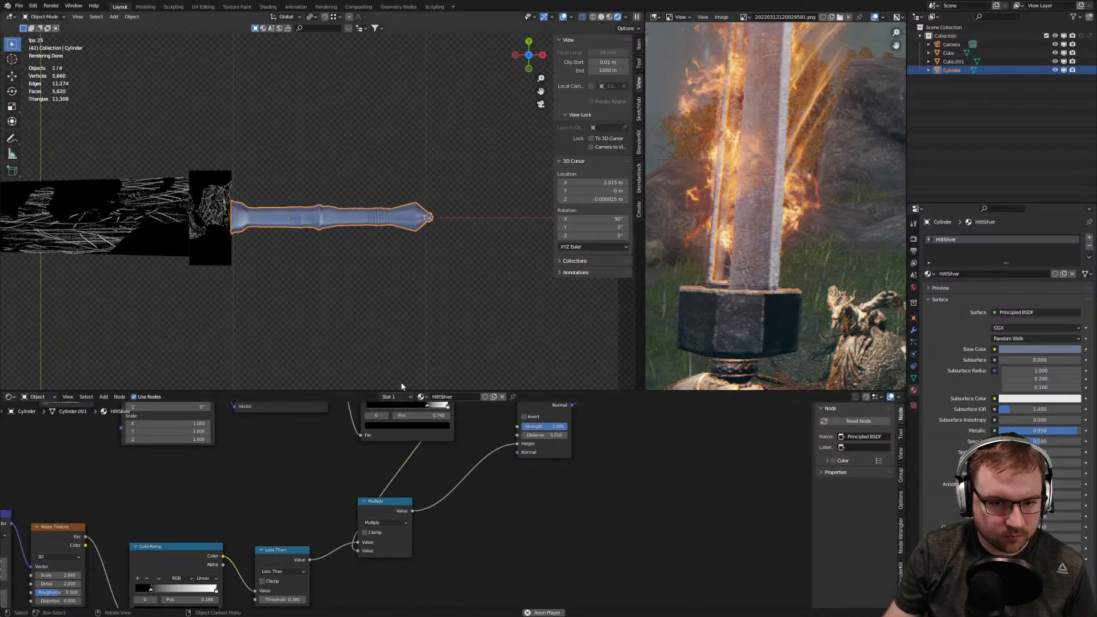
middle_click_drag(251, 306, 416, 290, "shift")
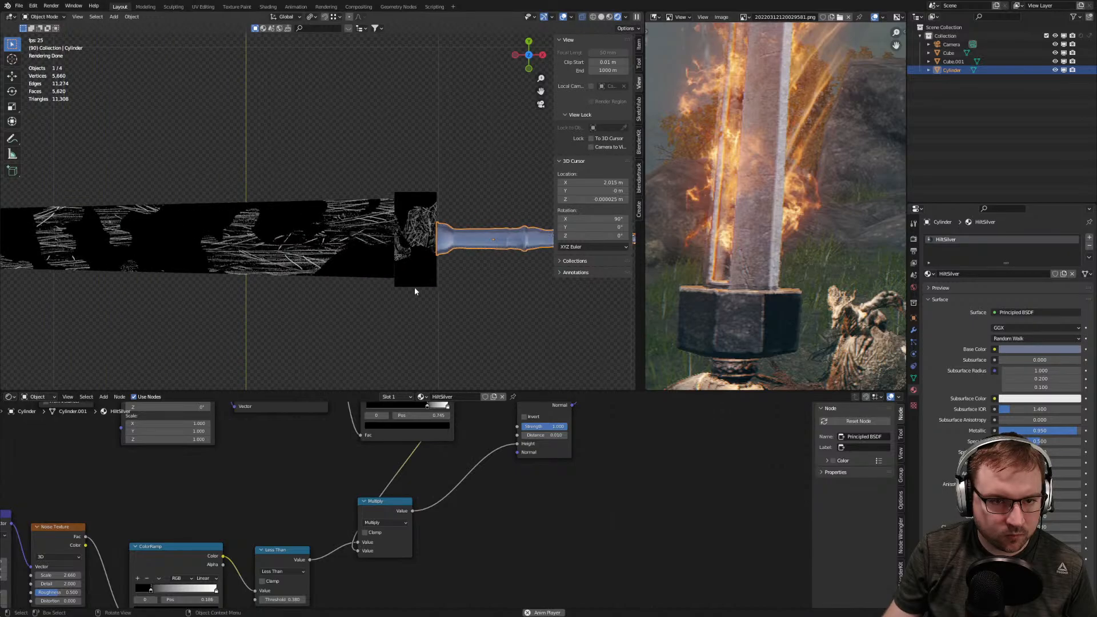
left_click(343, 245)
scroll(523, 471, "up", 2)
scroll(624, 425, "down", 2)
mouse_move(624, 426)
middle_mouse_down()
mouse_move(581, 441)
mouse_move(505, 527)
middle_mouse_up()
middle_click_drag(570, 439, 487, 498)
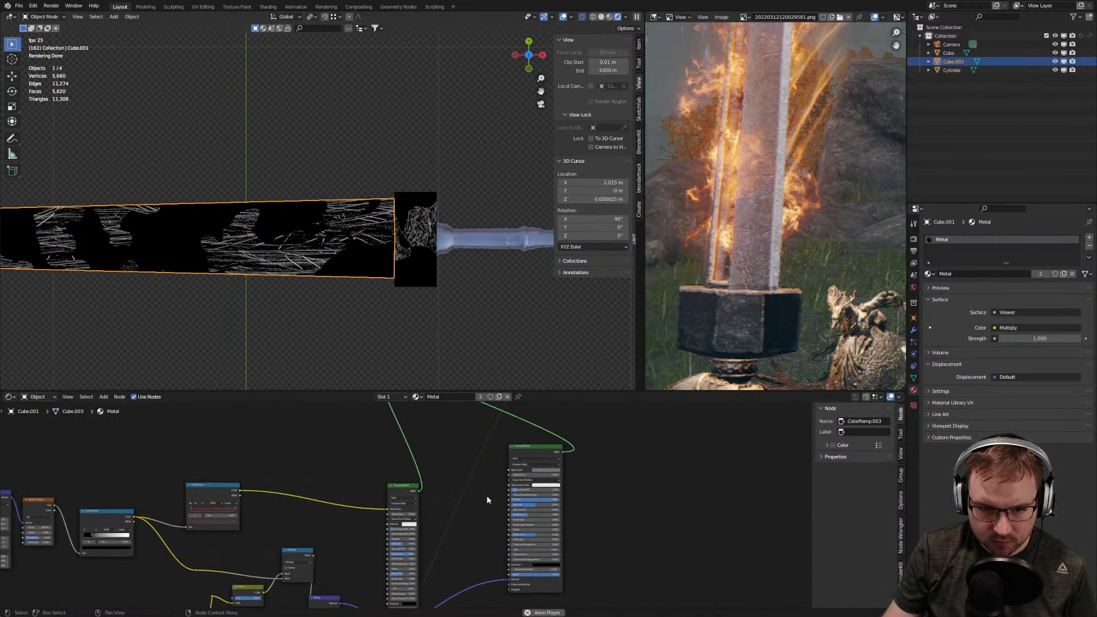
left_click(541, 451, "ctrl+shift")
scroll(348, 291, "down", 3)
middle_click_drag(266, 300, 389, 329, "shift")
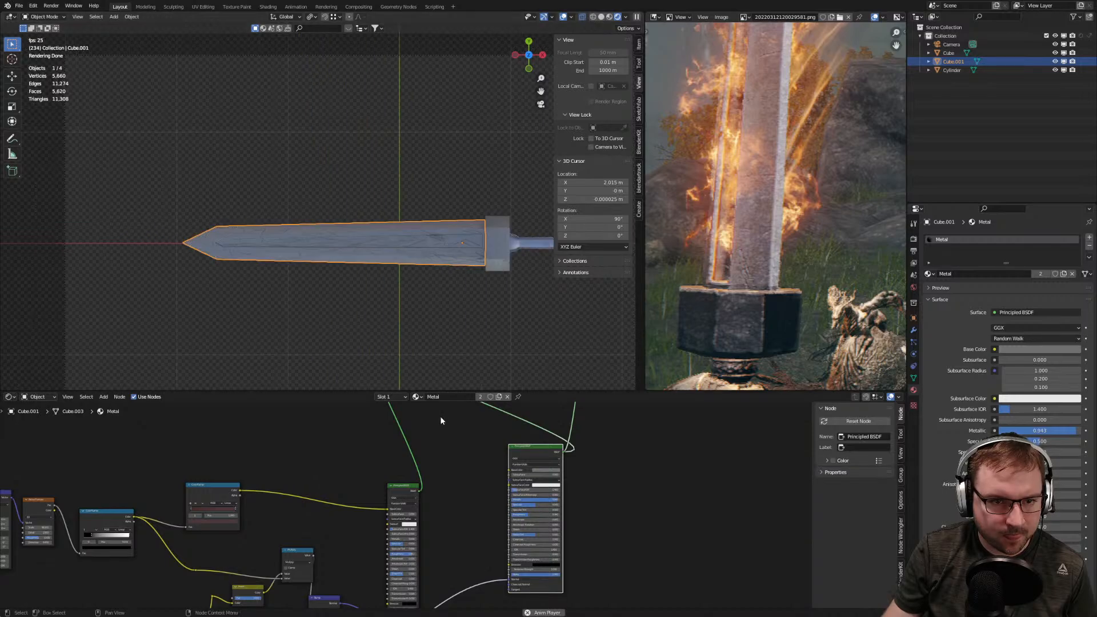
Connect the Metal material's Multiply output to the Height input of the scratches' Bump node
scroll(463, 411, "down", 6, "shift")
scroll(348, 549, "down", 6, "shift")
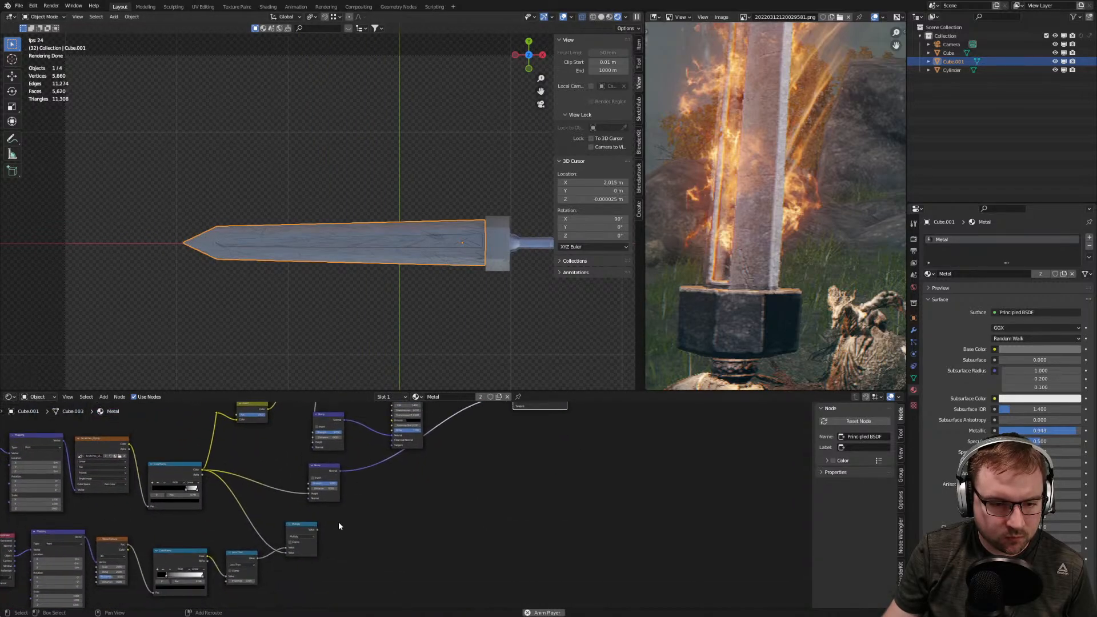
left_click_drag(316, 530, 309, 495)
Examine the masked scratches along the blade up close and compare them with the noise mask nodes
scroll(404, 286, "up", 3)
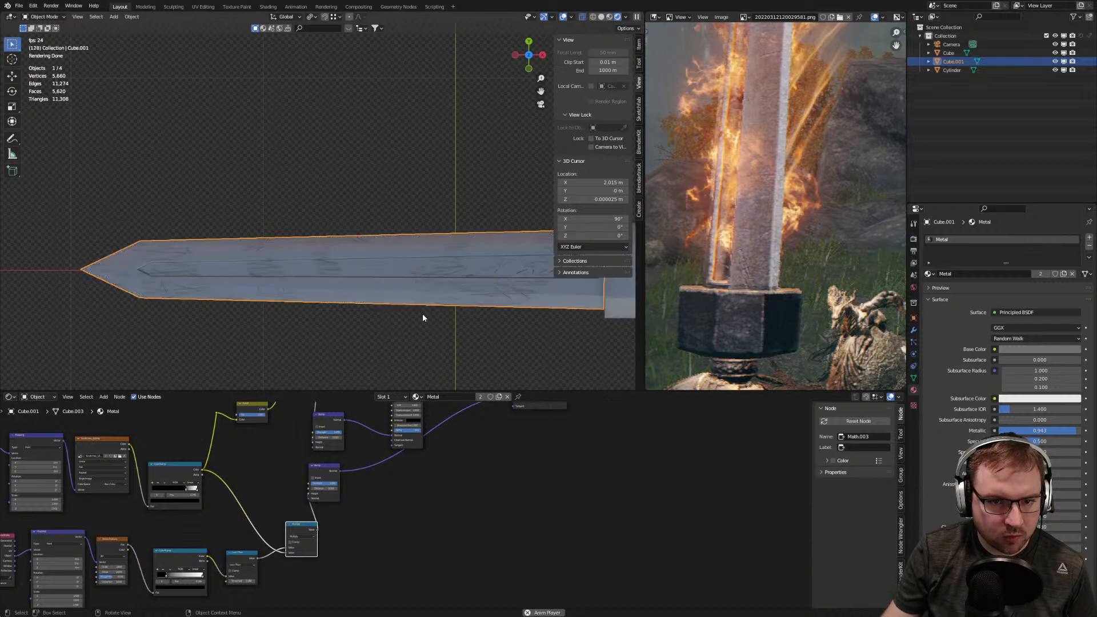
middle_click_drag(460, 304, 434, 292, "shift")
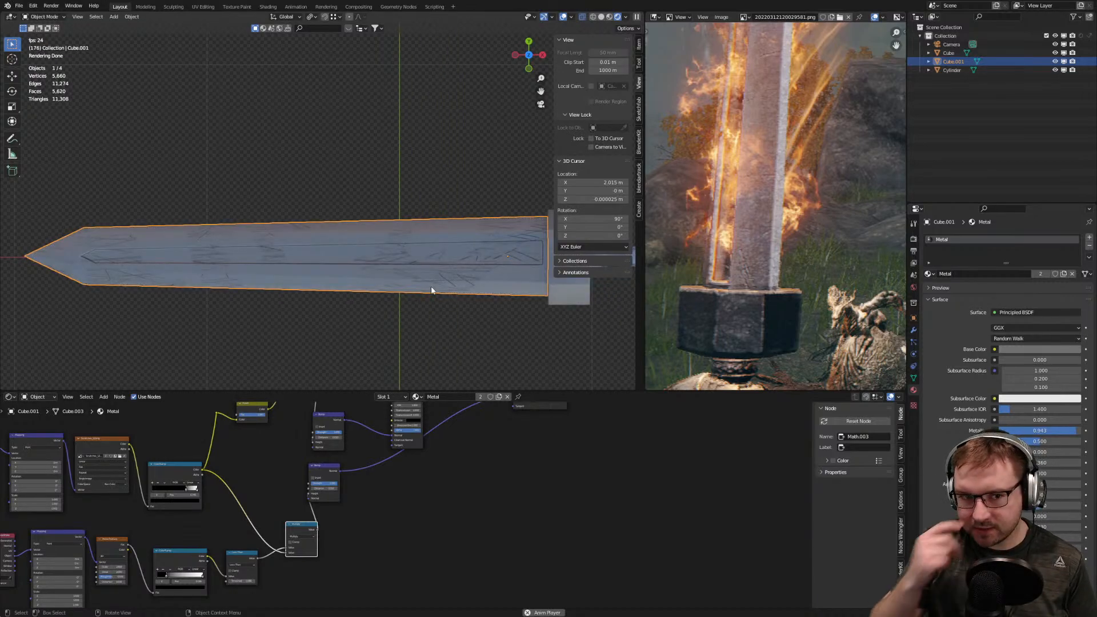
scroll(419, 285, "up", 8)
scroll(367, 252, "down", 4)
middle_click_drag(157, 285, 256, 248, "shift")
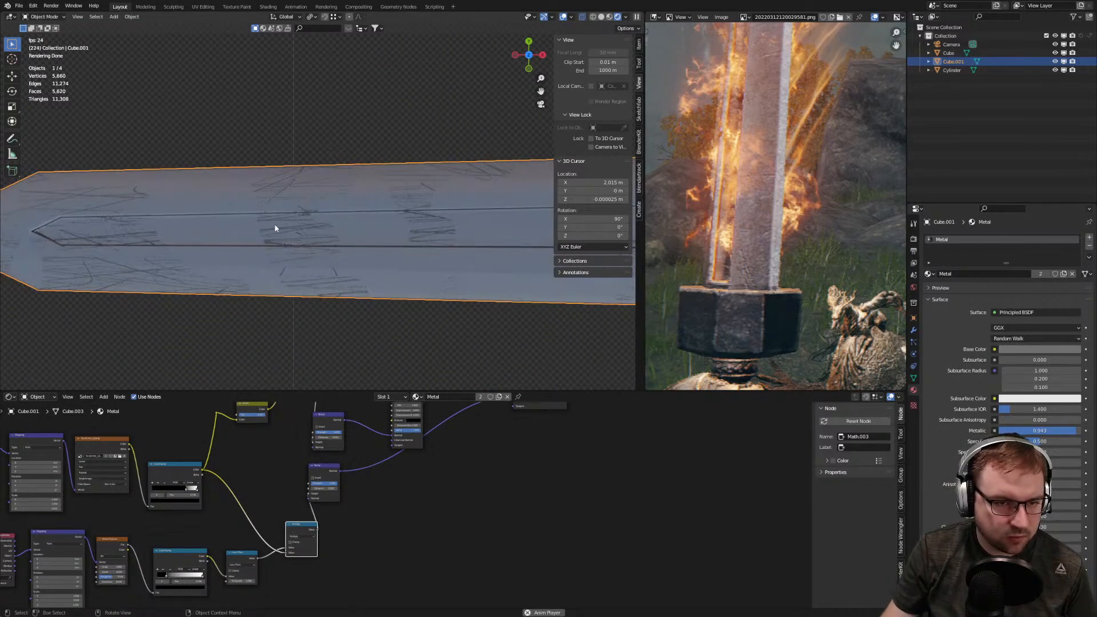
scroll(291, 545, "up", 4)
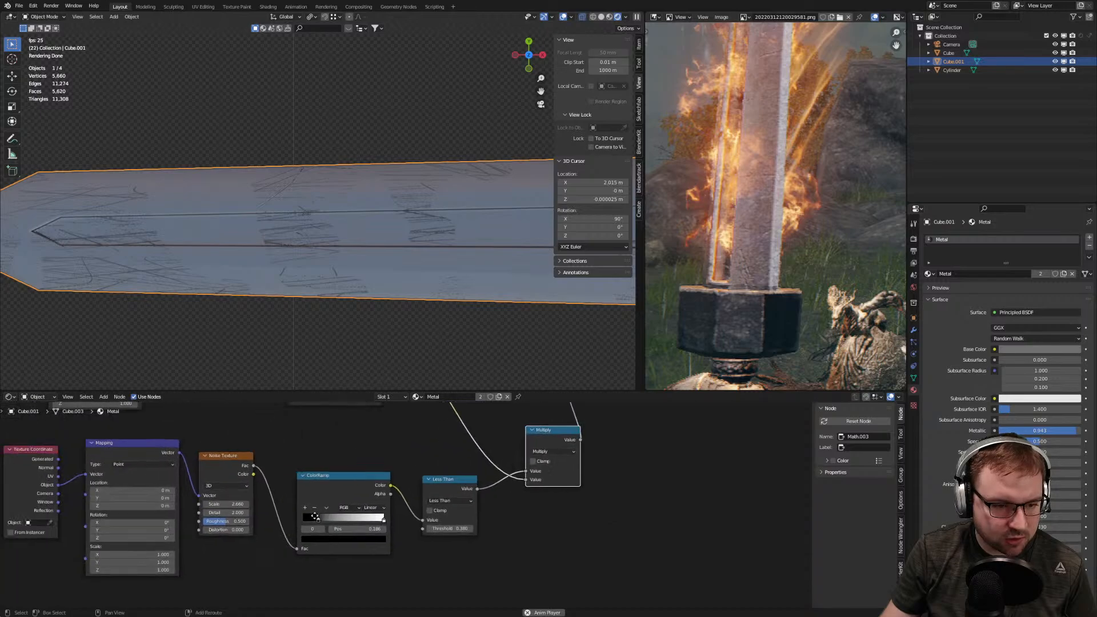
Set the blade Noise Texture's roughness to 0.467 and, previewing the mask's ColorRamp, move its black stop to position 0.445
mouse_move(257, 517)
left_mouse_down()
mouse_move(228, 516)
mouse_move(273, 517)
mouse_move(262, 516)
left_mouse_up()
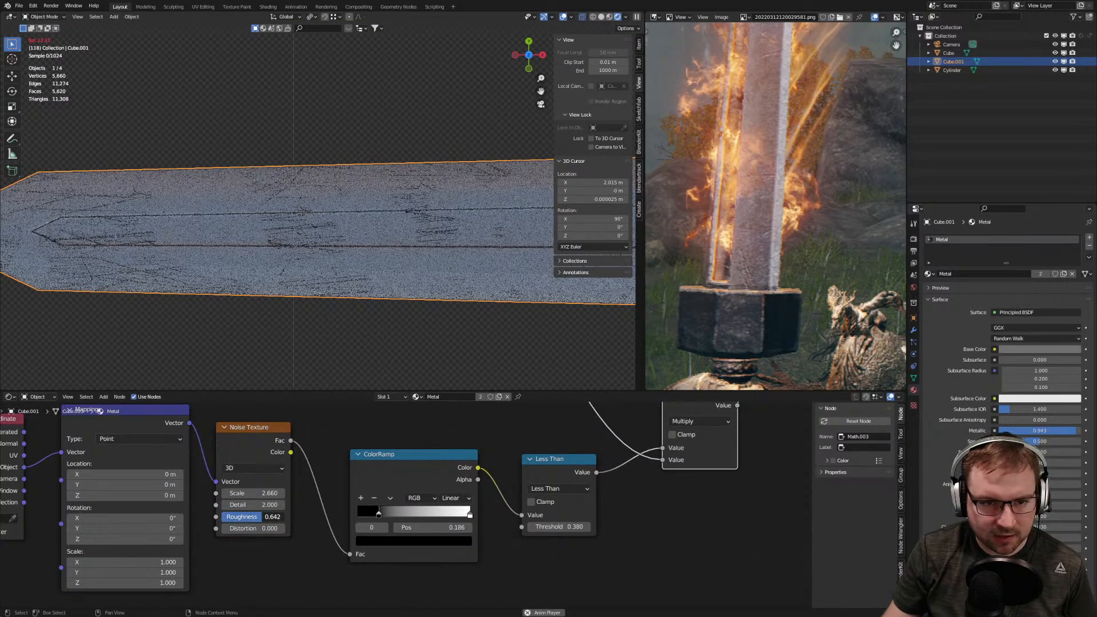
left_click(424, 464, "ctrl+shift")
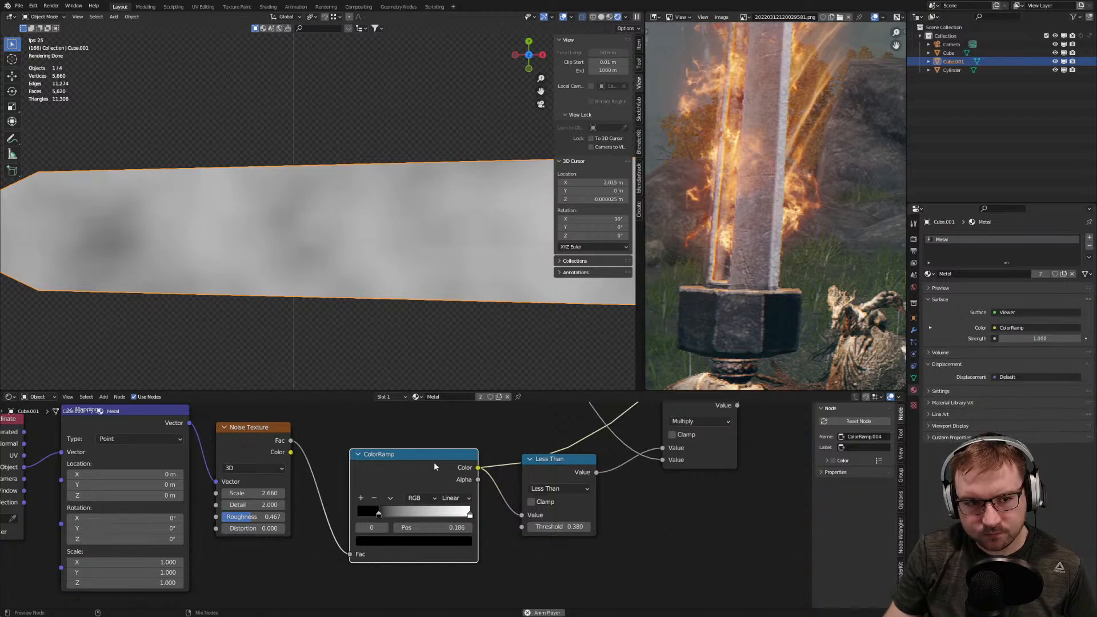
left_click(536, 466, "ctrl+shift")
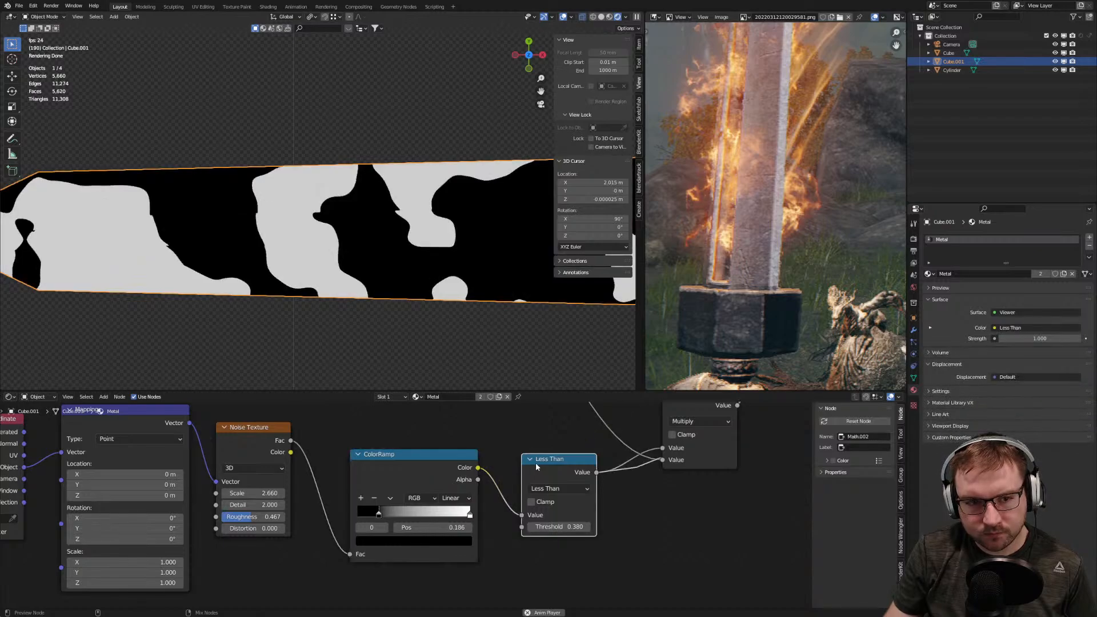
left_click(450, 456, "ctrl+shift")
left_click_drag(378, 513, 409, 515)
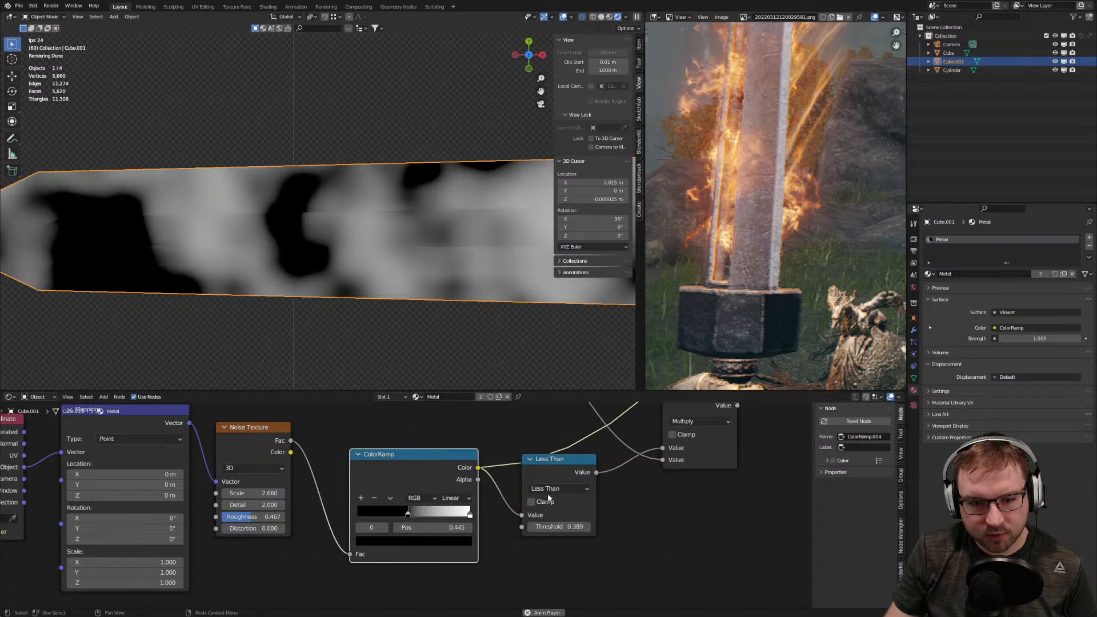
Move the blade's Less Than node aside and connect the mask ColorRamp's Color directly to the Multiply node
middle_click_drag(541, 499, 352, 516)
left_click_drag(366, 499, 384, 539)
left_click_drag(266, 502, 449, 481)
Switch the Metal material's output back to the Principled BSDF and inspect the scratches from the blade's tip to the guard
scroll(525, 458, "down", 5)
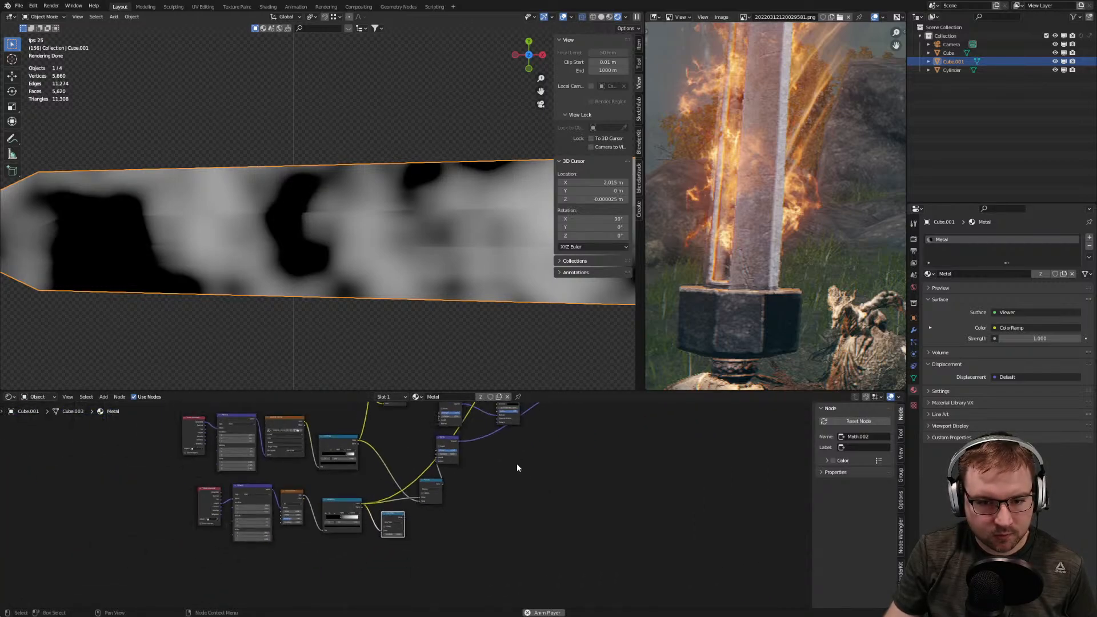
middle_click_drag(512, 430, 497, 465)
scroll(563, 453, "down", 3)
middle_click_drag(564, 448, 560, 491)
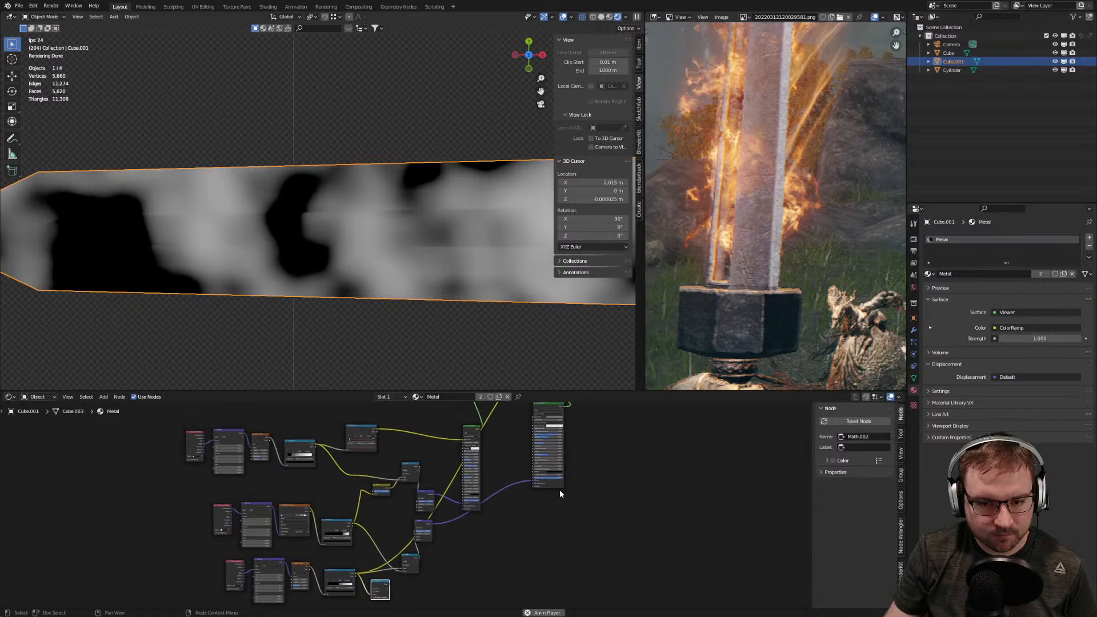
left_click(557, 483, "ctrl+shift")
scroll(408, 275, "up", 3)
scroll(408, 275, "up", 2)
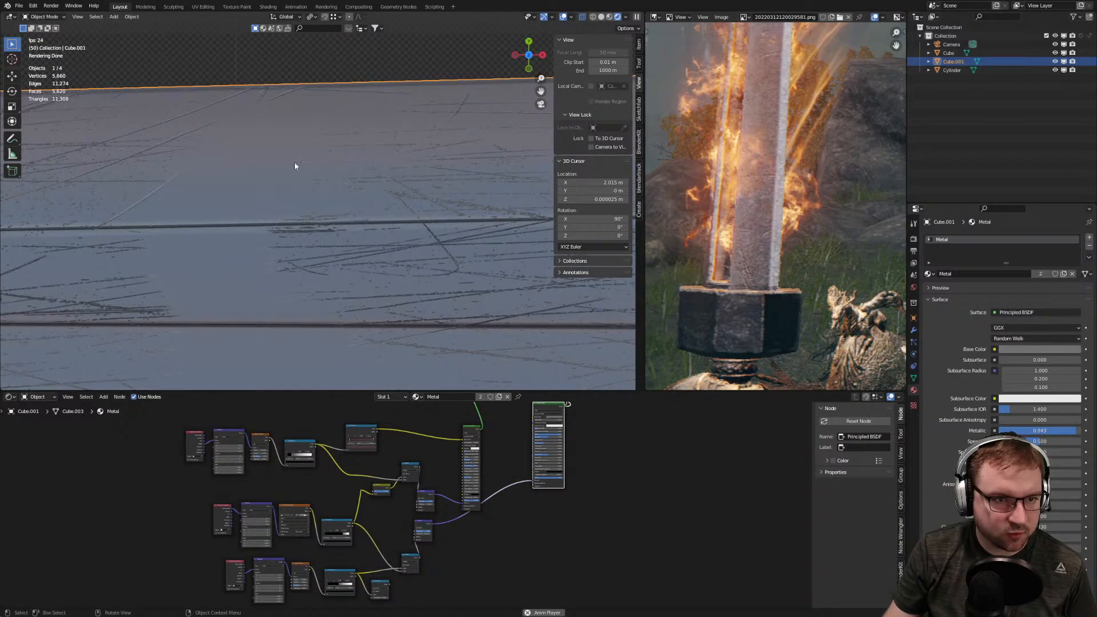
scroll(318, 238, "down", 5)
scroll(448, 286, "down", 1)
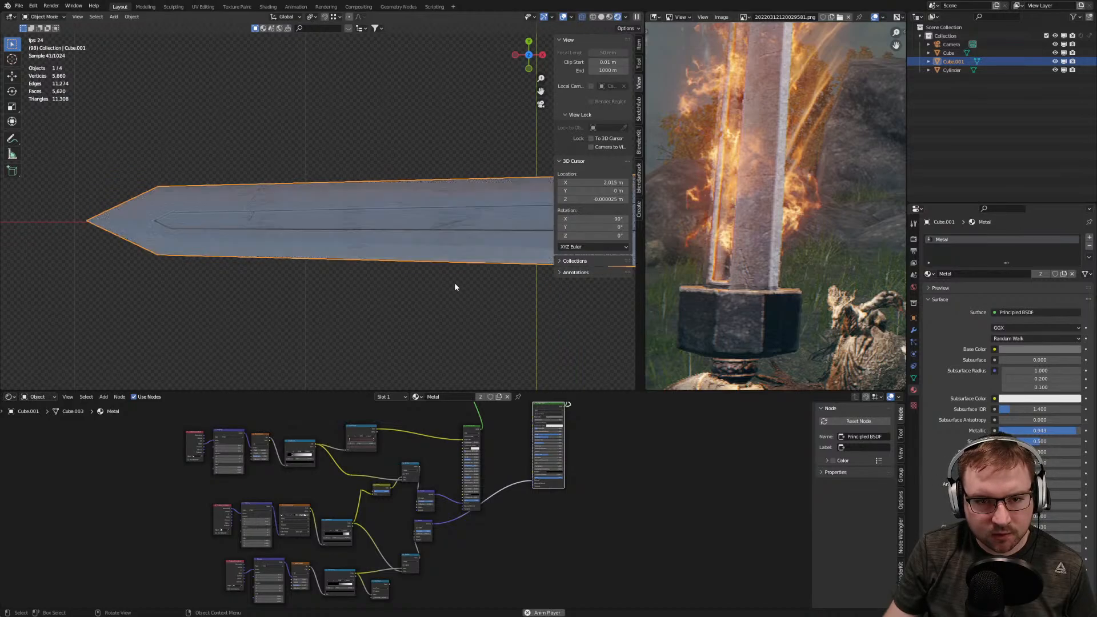
scroll(264, 264, "up", 4)
middle_click_drag(470, 264, 249, 277, "shift")
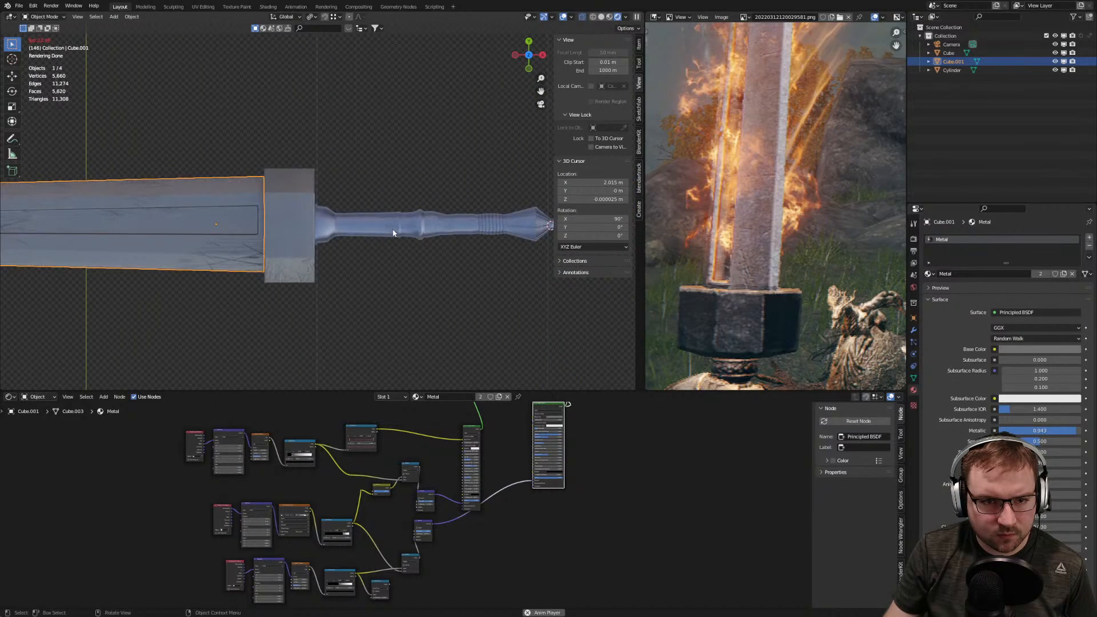
scroll(314, 249, "up", 2)
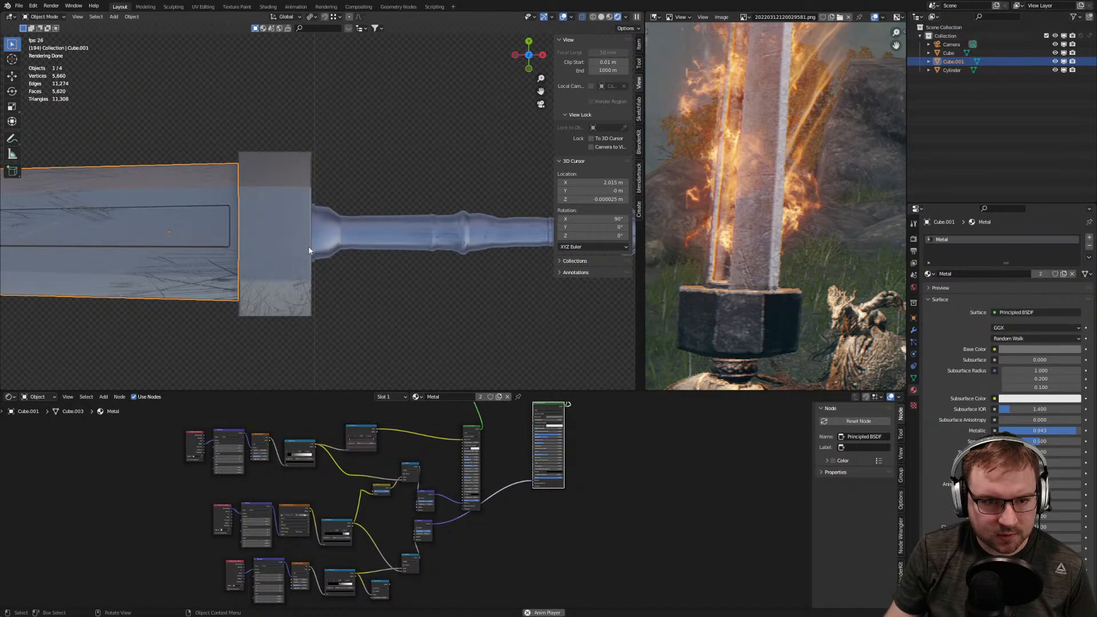
Select the hilt, preview its noise mask ColorRamp and move the black stop inward for stronger dark patches
left_click(362, 236)
scroll(366, 575, "up", 6)
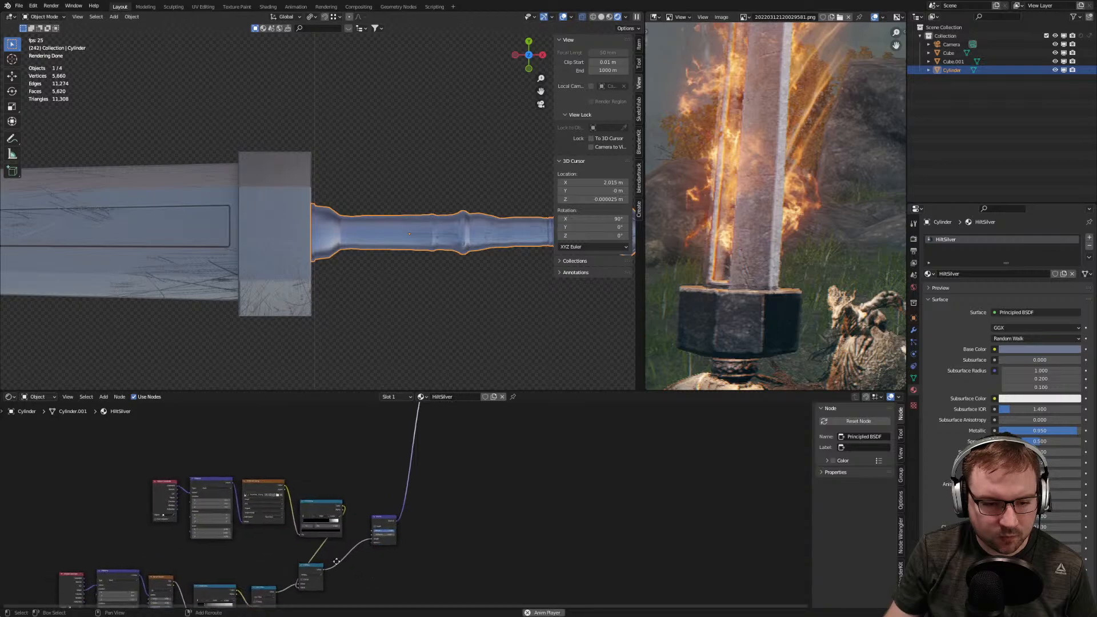
middle_click_drag(401, 484, 386, 540)
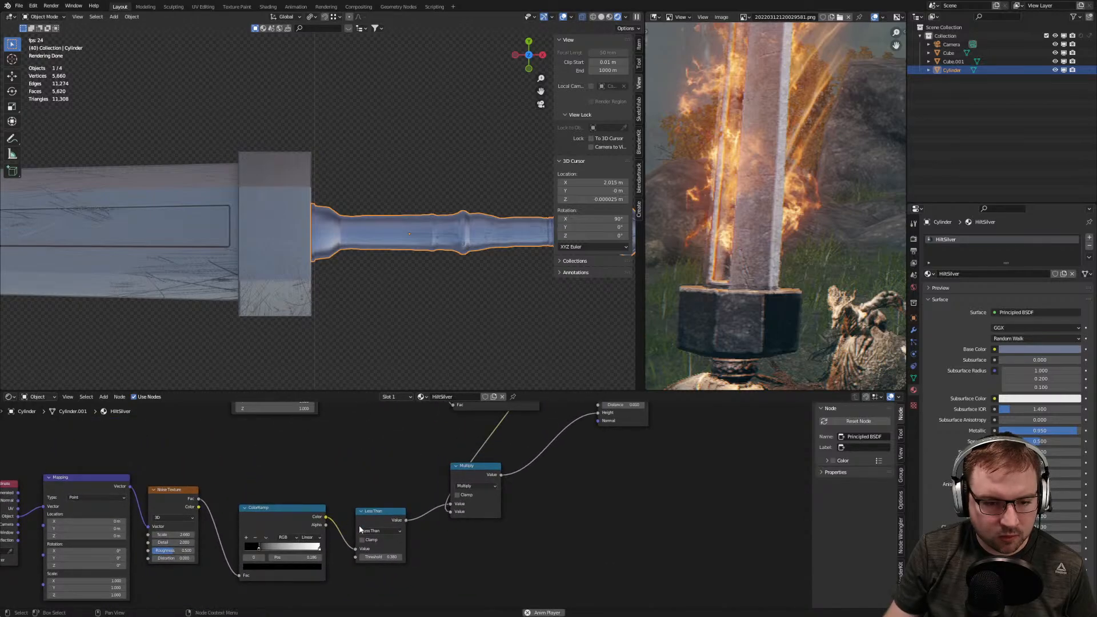
scroll(359, 524, "up", 3)
left_click(289, 512, "ctrl+shift")
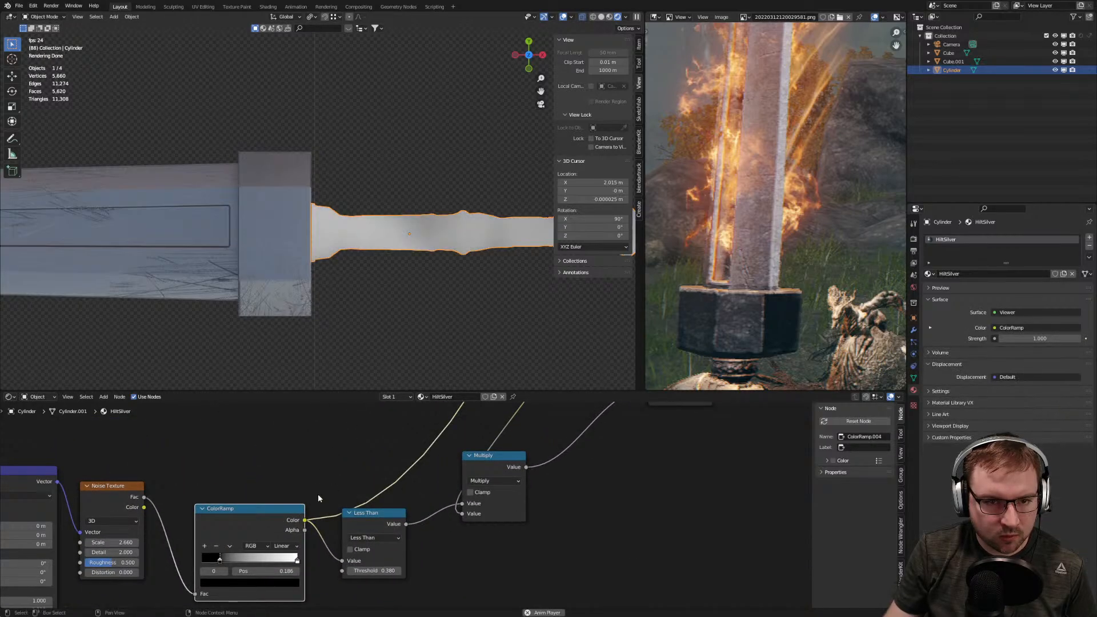
middle_click_drag(335, 480, 275, 453)
left_click_drag(168, 535, 192, 531)
middle_click_drag(435, 373, 277, 348, "shift")
Link the noise ColorRamp's Color to the hilt Bump's Height and switch the HiltSilver output back to the Principled BSDF
middle_click_drag(298, 494, 187, 550)
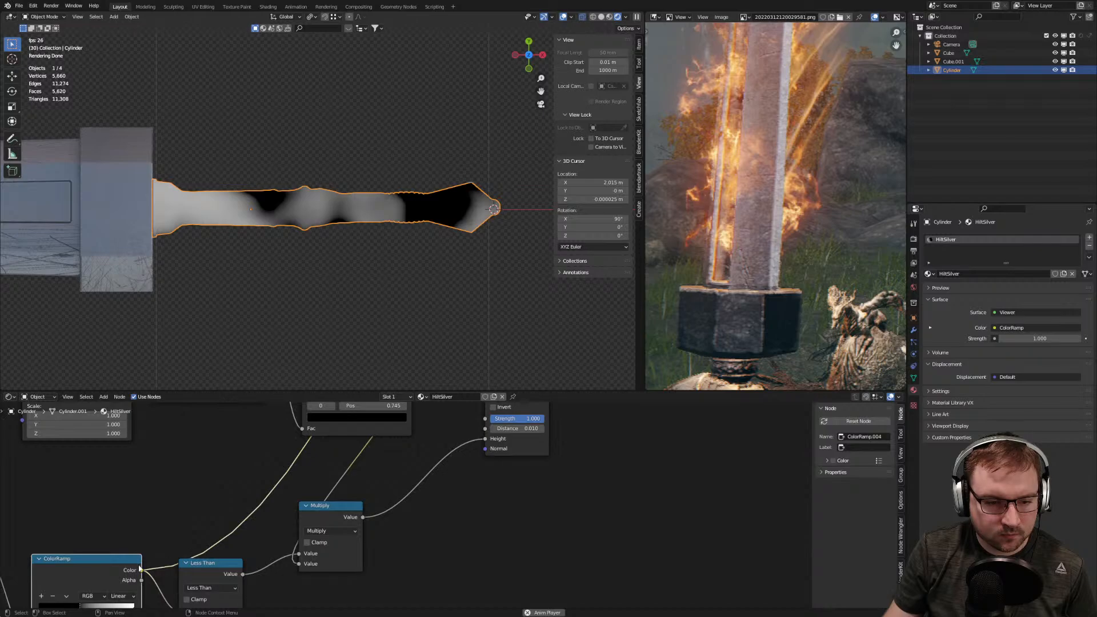
scroll(485, 455, "down", 2)
scroll(485, 455, "down", 1)
middle_click_drag(485, 455, 390, 581)
middle_click_drag(457, 417, 458, 482)
scroll(458, 482, "down", 1)
left_click(475, 434, "ctrl+shift")
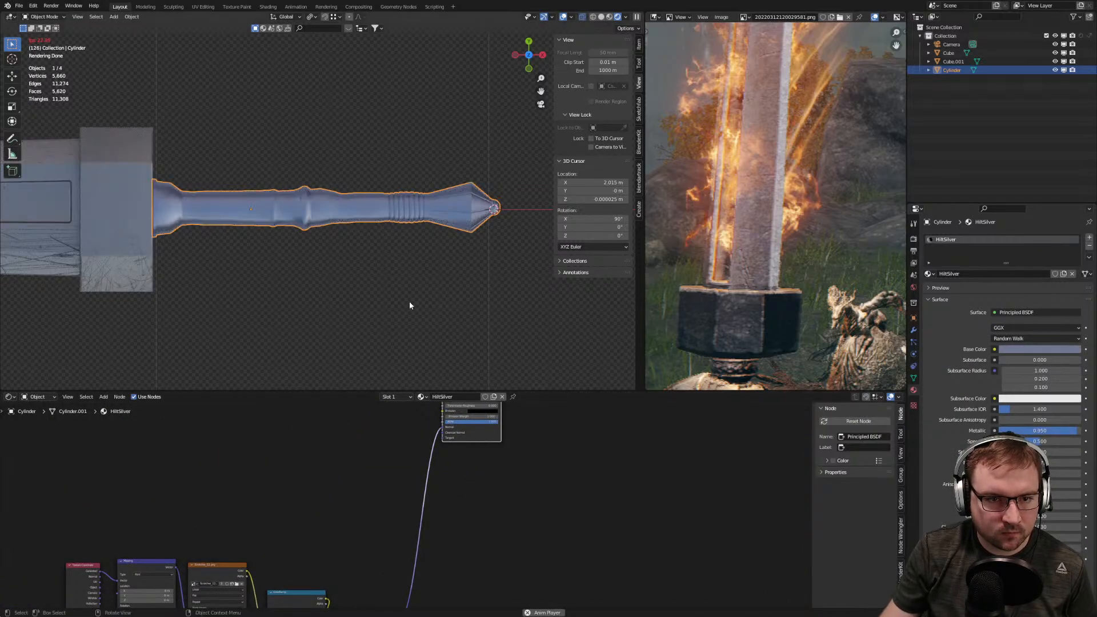
Examine the hilt's surface up close from several angles and check how the scratch and mask nodes are linked
scroll(369, 239, "up", 8)
key("Home")
middle_click_drag(464, 293, 417, 254)
scroll(399, 240, "up", 5)
scroll(385, 235, "up", 4)
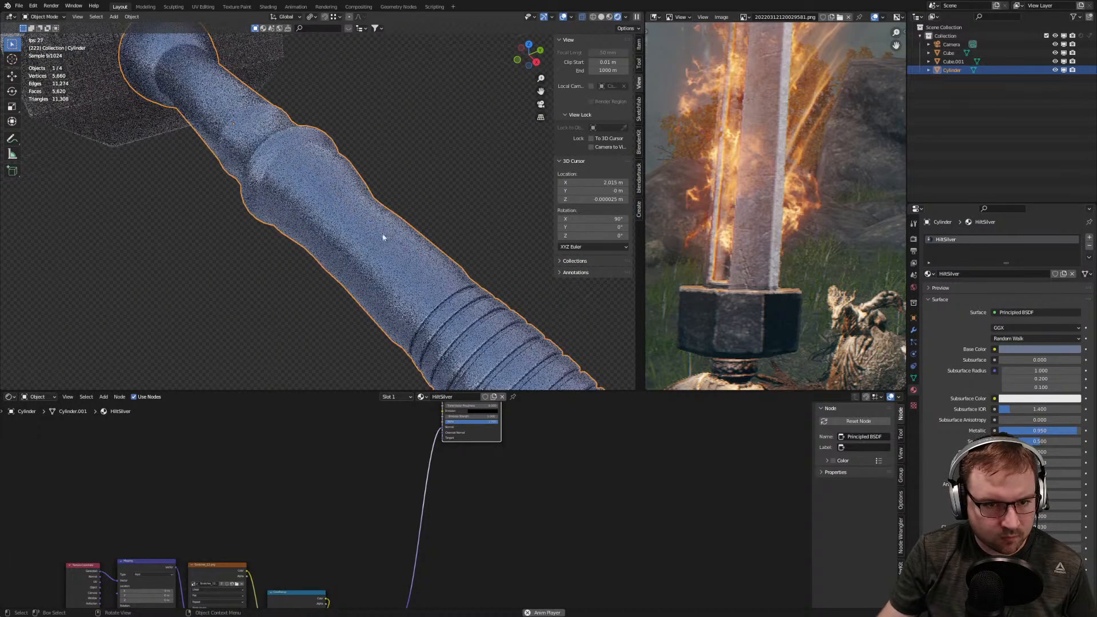
middle_click_drag(297, 238, 432, 232)
scroll(384, 485, "down", 2)
middle_click_drag(370, 520, 408, 437)
scroll(426, 485, "up", 2)
middle_click_drag(426, 485, 430, 443)
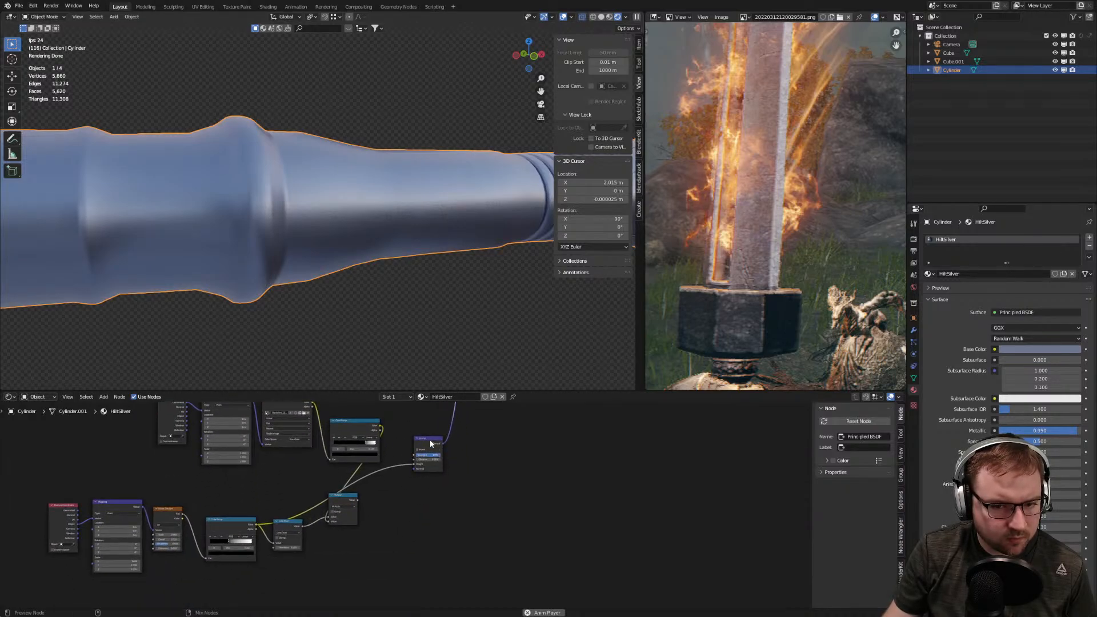
Preview the hilt's Bump and noise ColorRamp outputs, spreading the Multiply and Less Than nodes apart to trace their links
left_click(430, 444, "ctrl+shift")
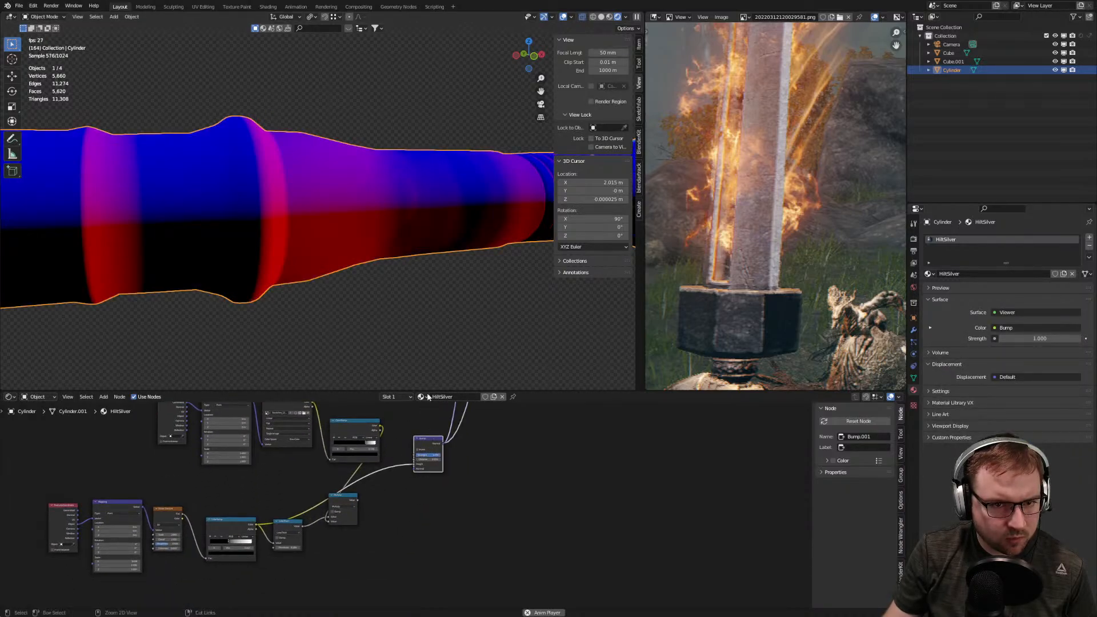
left_click_drag(346, 496, 406, 524)
left_click_drag(290, 521, 337, 537)
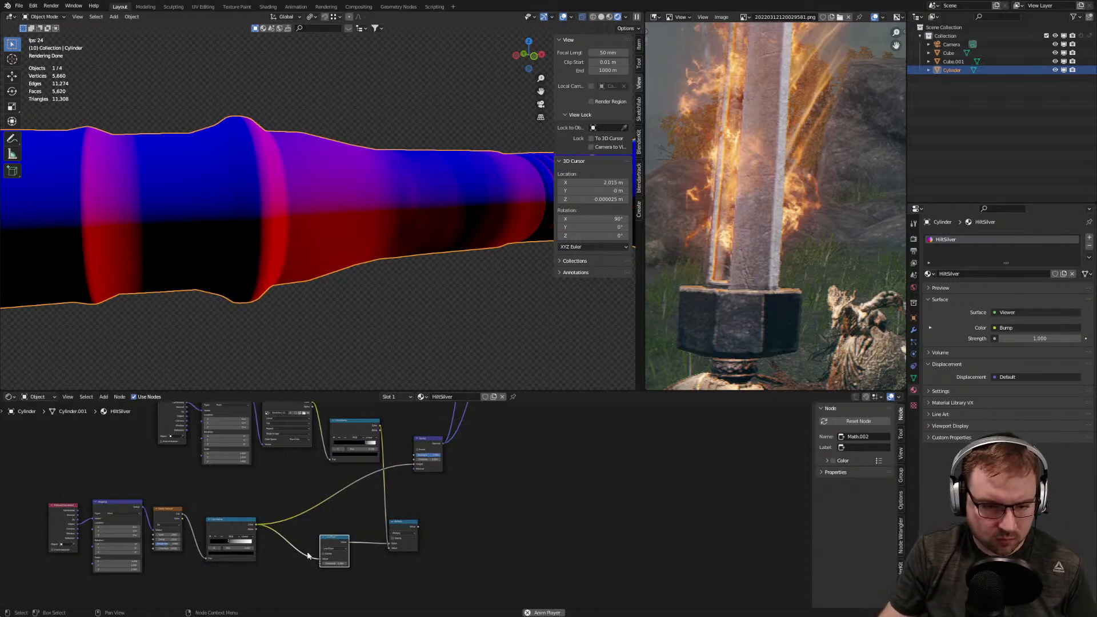
scroll(244, 508, "up", 2)
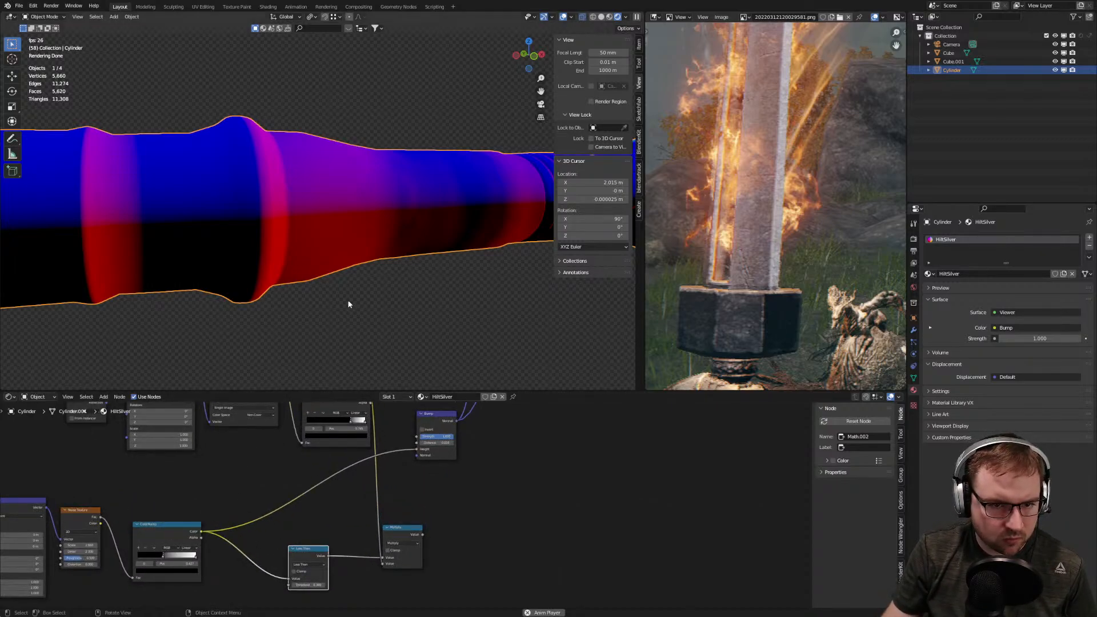
middle_click_drag(447, 466, 483, 450)
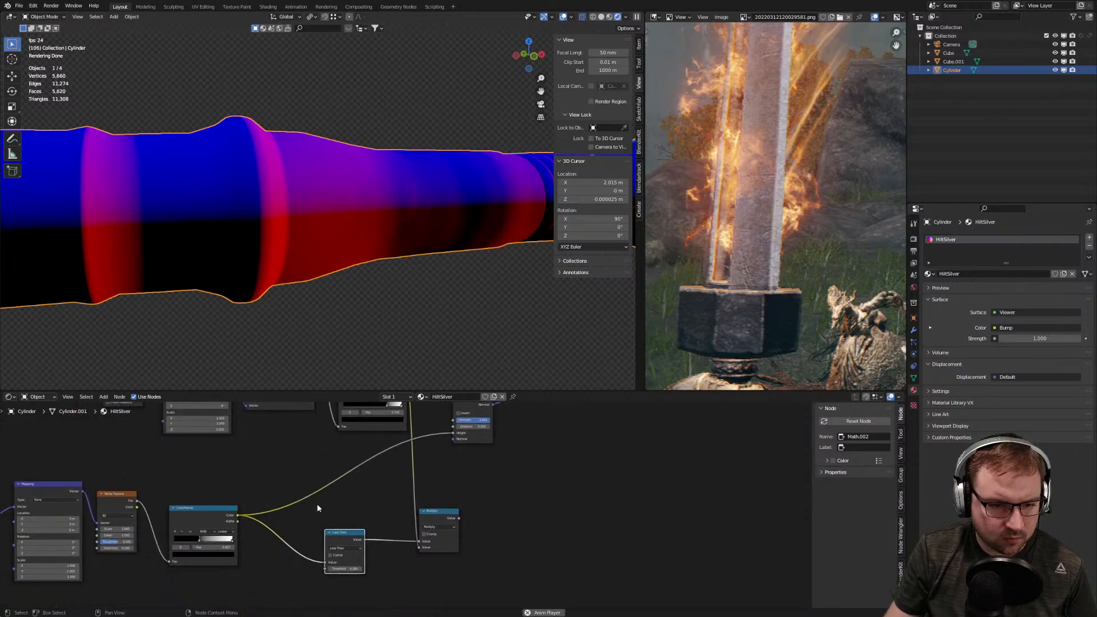
left_click(216, 511, "ctrl+shift")
middle_click_drag(370, 318, 335, 327)
middle_click_drag(334, 445, 316, 530)
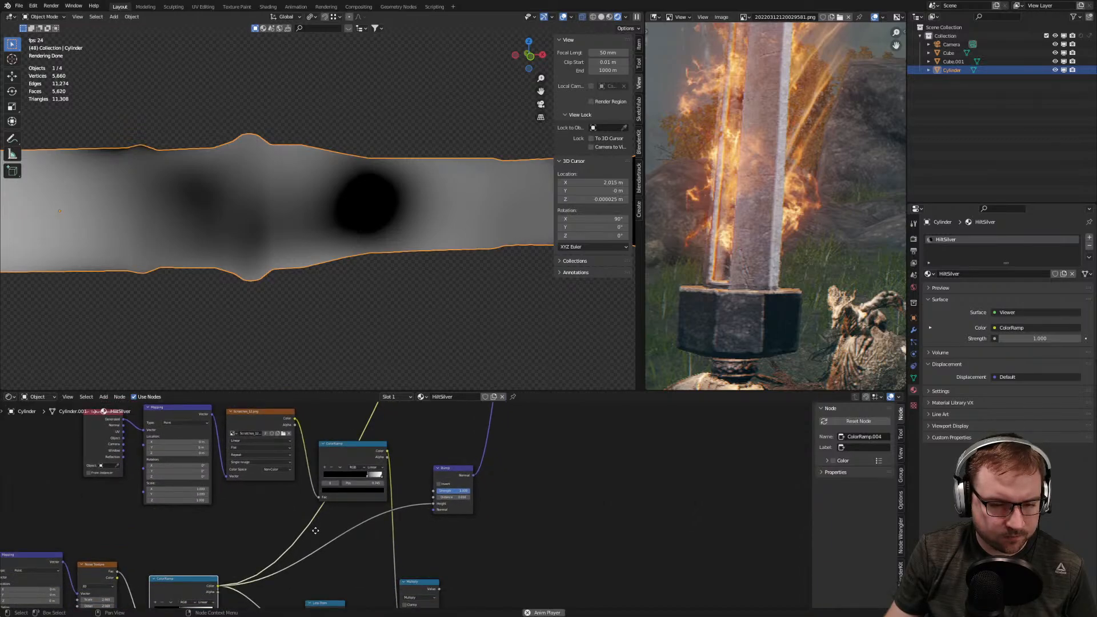
Undo the ColorRamp preview and Less Than move, and connect the noise ColorRamp's Color to the Multiply node in place of Less Than
key("ctrl+z")
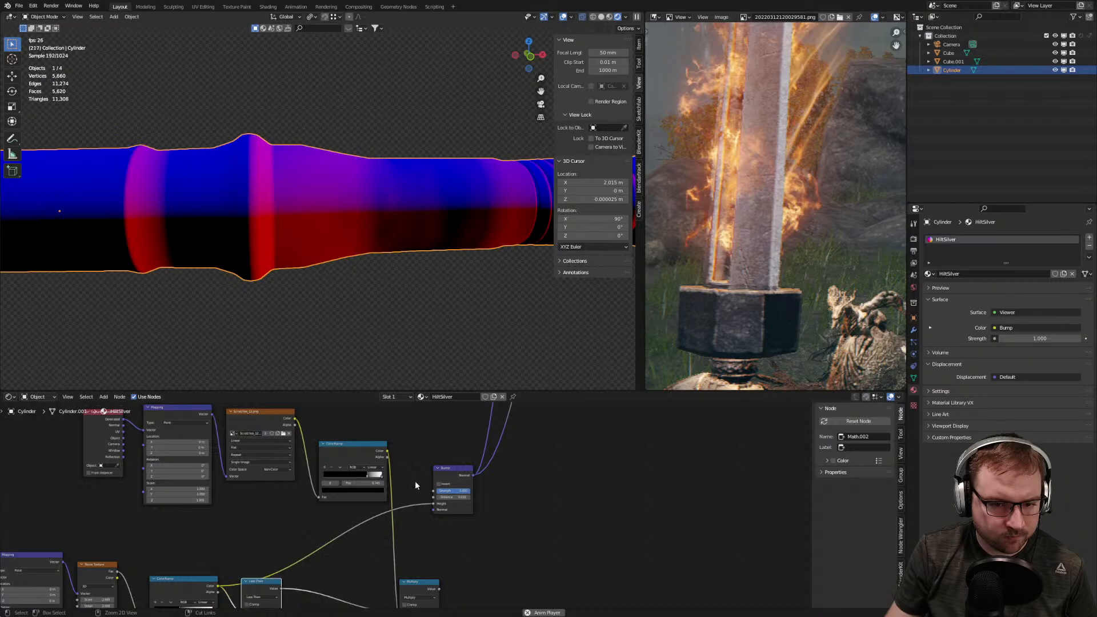
middle_click_drag(380, 541, 404, 480)
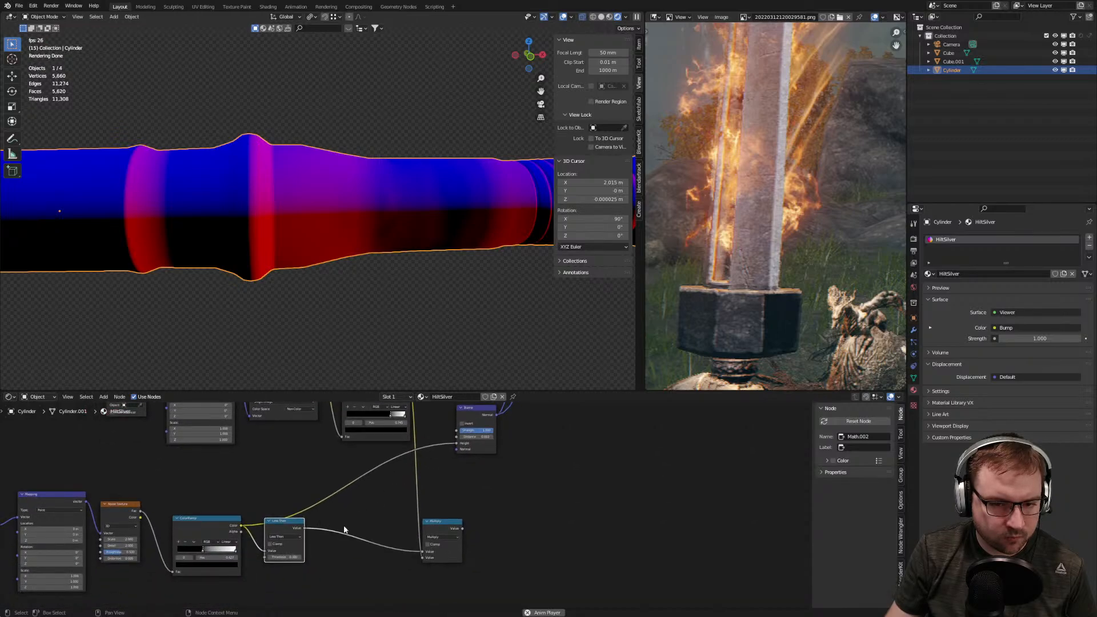
key("ctrl+shift+z")
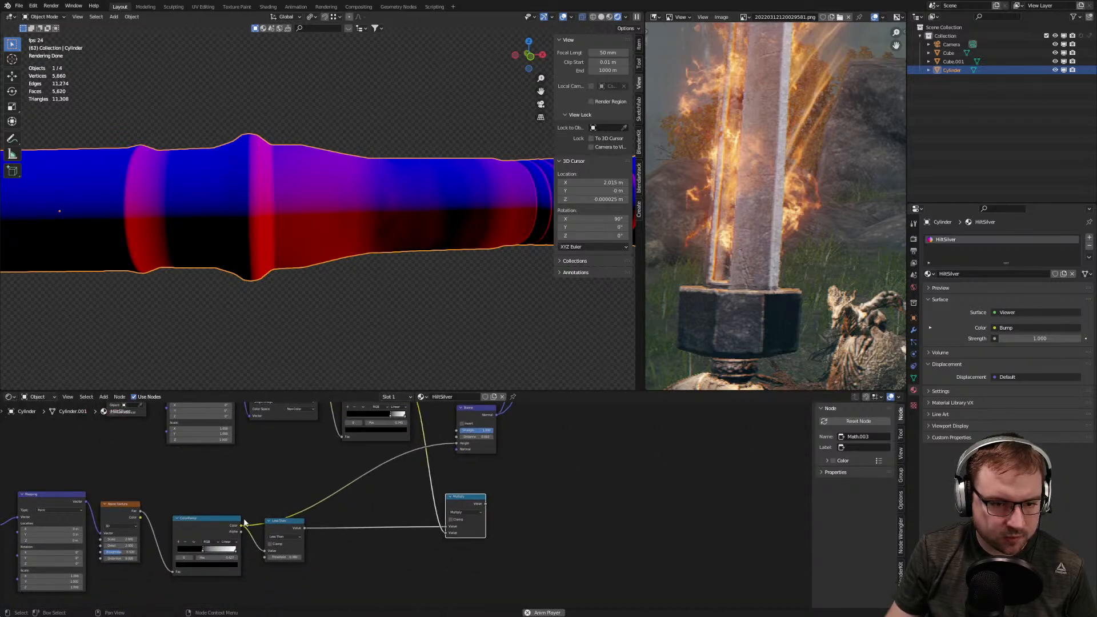
key("ctrl+z")
left_click_drag(241, 526, 449, 532)
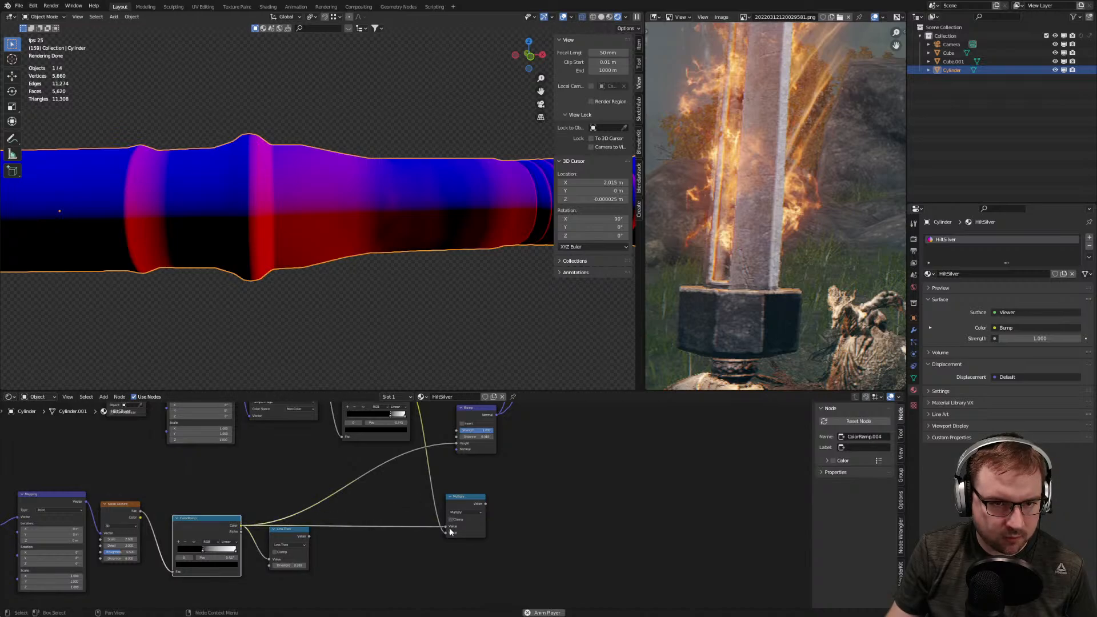
Switch the HiltSilver output to the Principled BSDF and check the hilt's surface for scratches
scroll(469, 471, "down", 3)
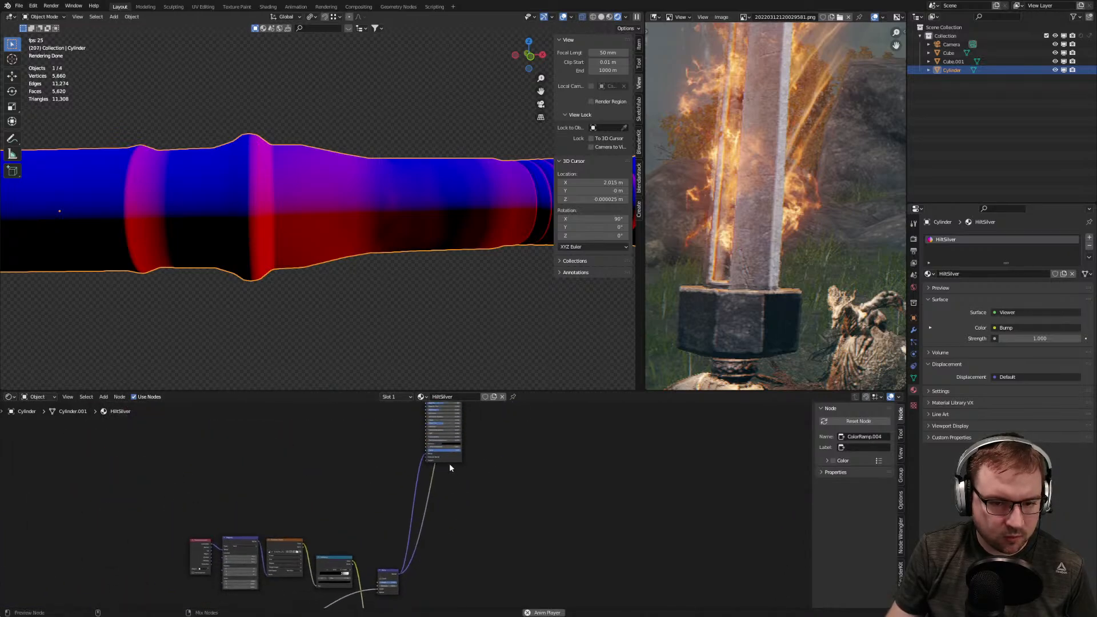
left_click(449, 460, "ctrl+shift")
middle_click_drag(312, 296, 372, 314)
middle_click_drag(410, 506, 425, 418)
scroll(407, 505, "up", 3)
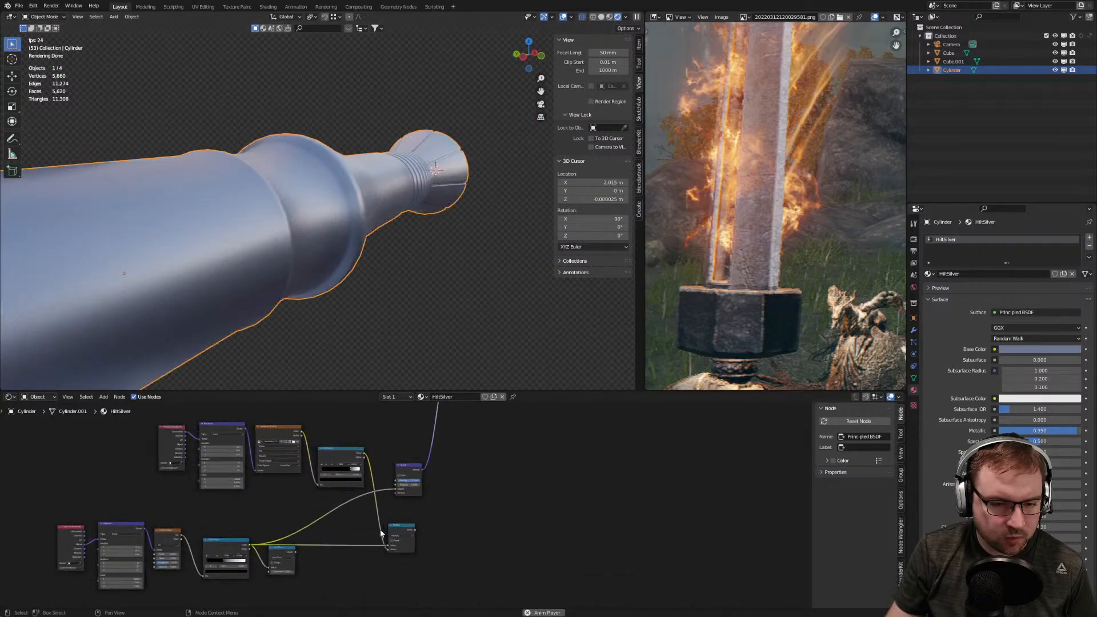
Preview the noise mask's ColorRamp and the scratch texture's ColorRamp on the hilt
scroll(329, 518, "up", 2)
left_click(198, 552, "ctrl+shift")
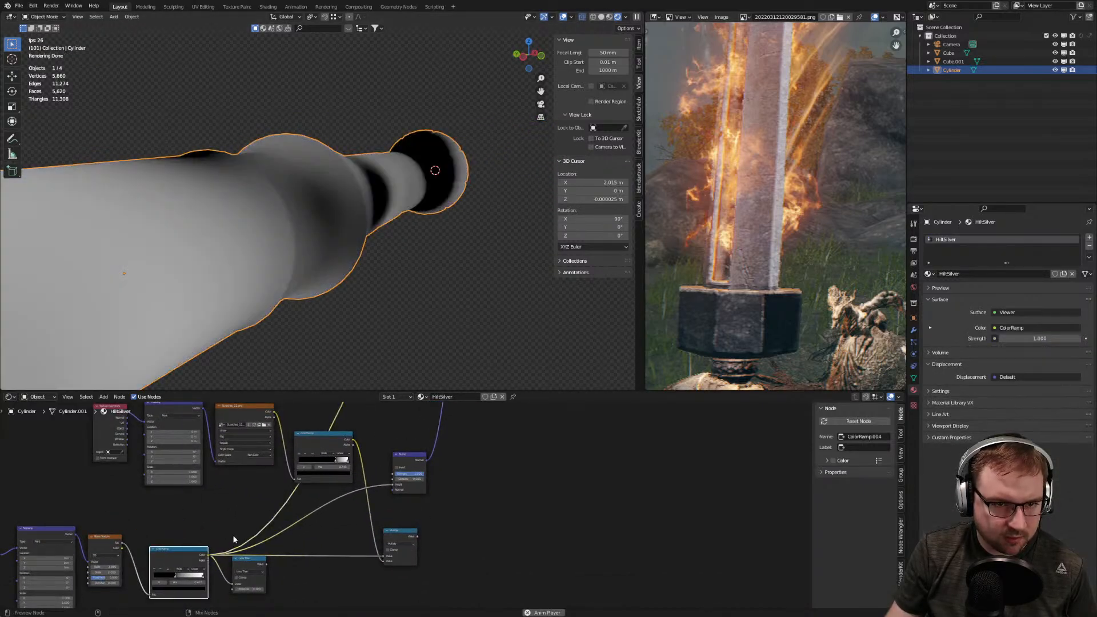
middle_click_drag(369, 465, 357, 500)
left_click(324, 477, "ctrl+shift")
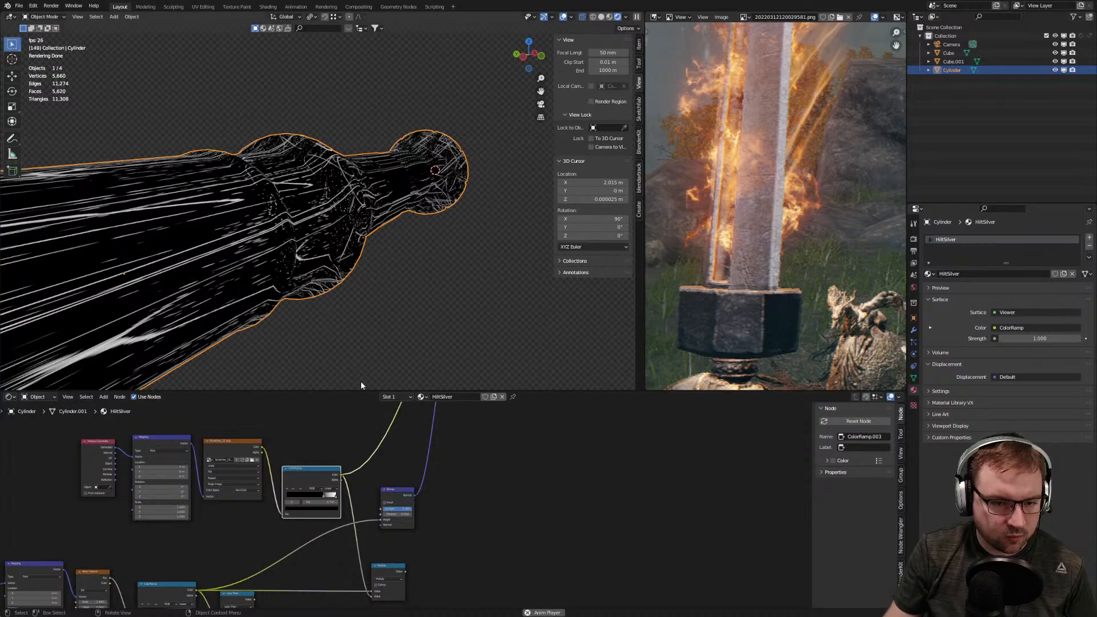
Connect the hilt's Multiply output to the Bump's Height input and switch the material output back to the Principled BSDF
middle_click_drag(372, 540, 378, 492)
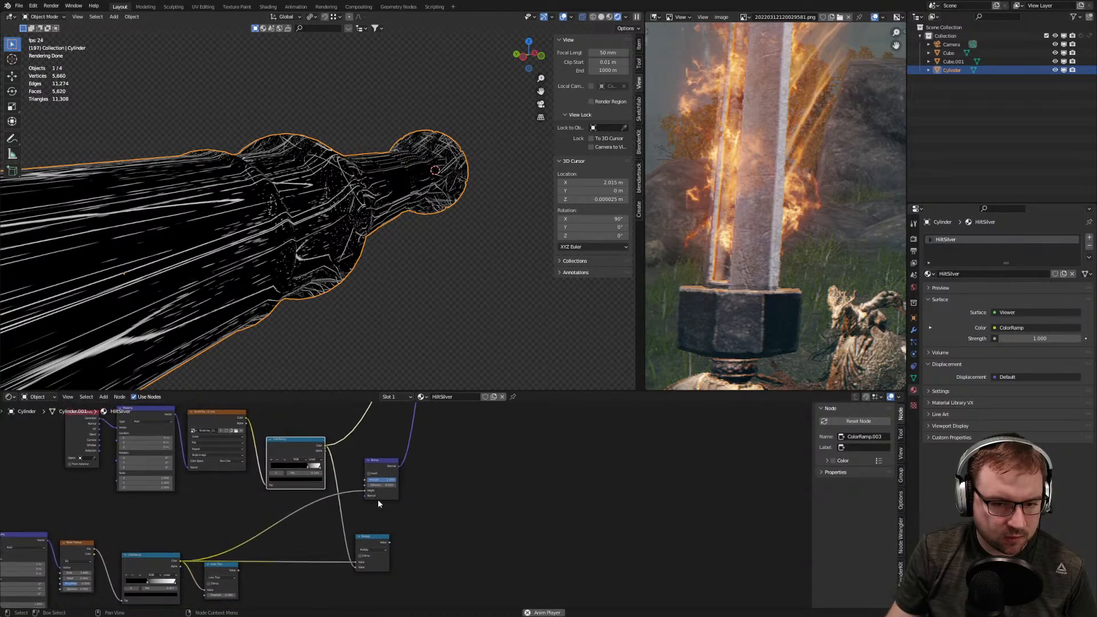
left_click_drag(388, 542, 366, 491)
middle_click_drag(407, 443, 393, 532)
scroll(406, 431, "down", 5)
middle_click_drag(400, 315, 293, 308)
mouse_move(322, 509)
middle_mouse_down()
mouse_move(333, 477)
mouse_move(338, 506)
middle_mouse_up()
left_click(443, 469, "ctrl+shift")
Inspect the masked scratches on the hilt and slightly shift the black stop of the noise mask's ColorRamp
middle_click_drag(306, 297, 372, 273)
scroll(331, 260, "up", 4)
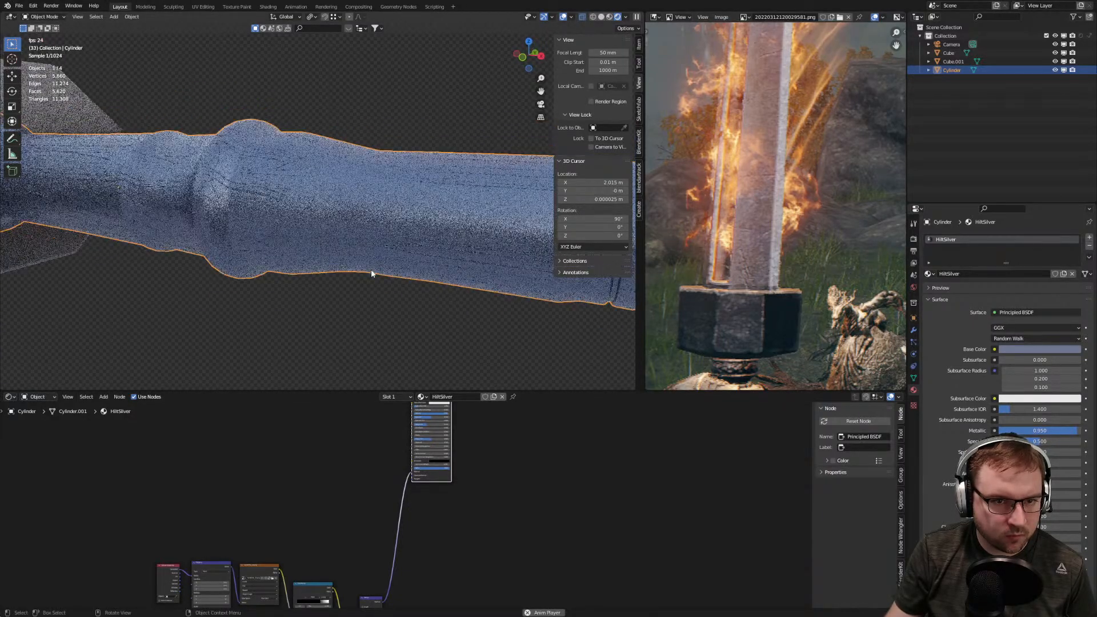
middle_click_drag(265, 596, 358, 448)
scroll(354, 449, "up", 6)
mouse_move(309, 322)
middle_mouse_down()
mouse_move(339, 325)
mouse_move(309, 321)
middle_mouse_up()
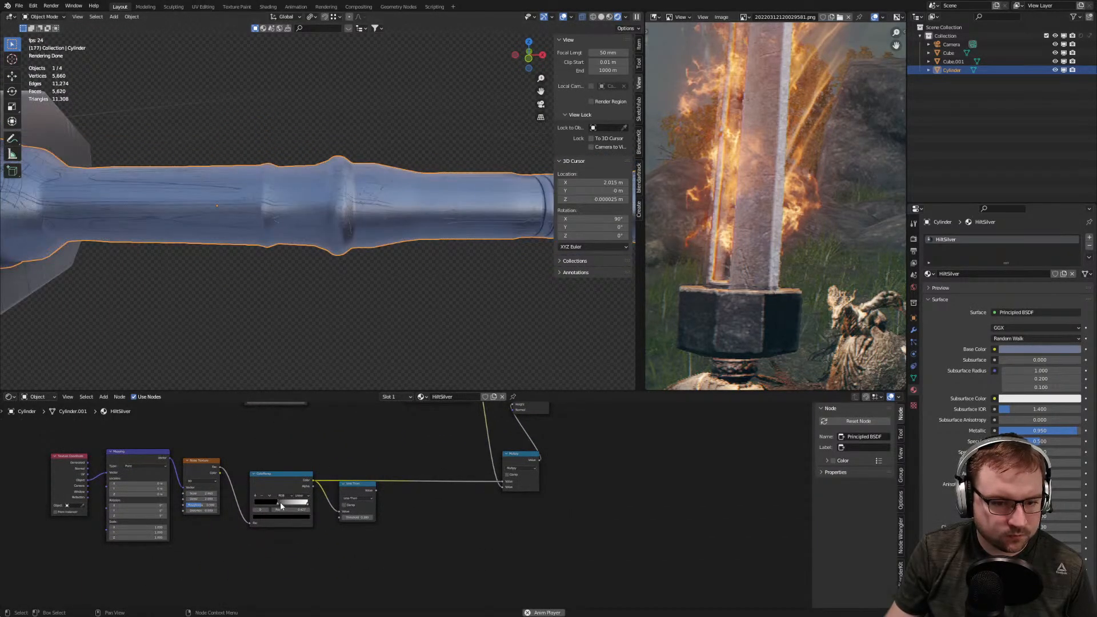
mouse_move(279, 506)
left_mouse_down()
mouse_move(265, 508)
mouse_move(277, 506)
left_mouse_up()
Deselect the hilt and view the hilt, guard and blade together at an angle
scroll(318, 311, "down", 5)
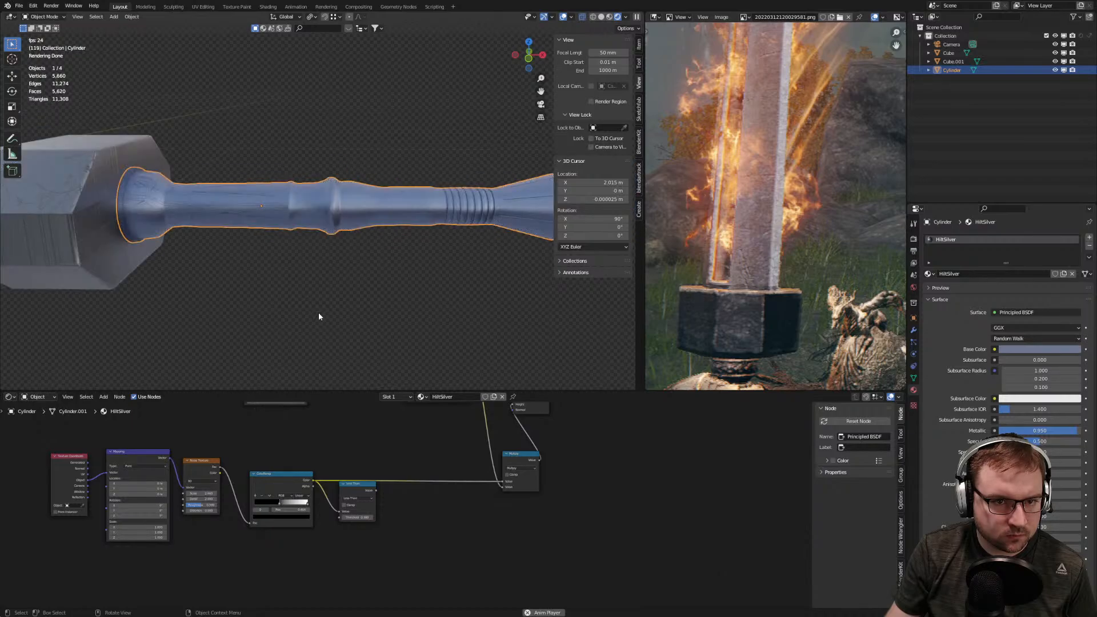
left_click(318, 310)
mouse_move(342, 303)
middle_mouse_down()
mouse_move(404, 235)
mouse_move(333, 289)
middle_mouse_up()
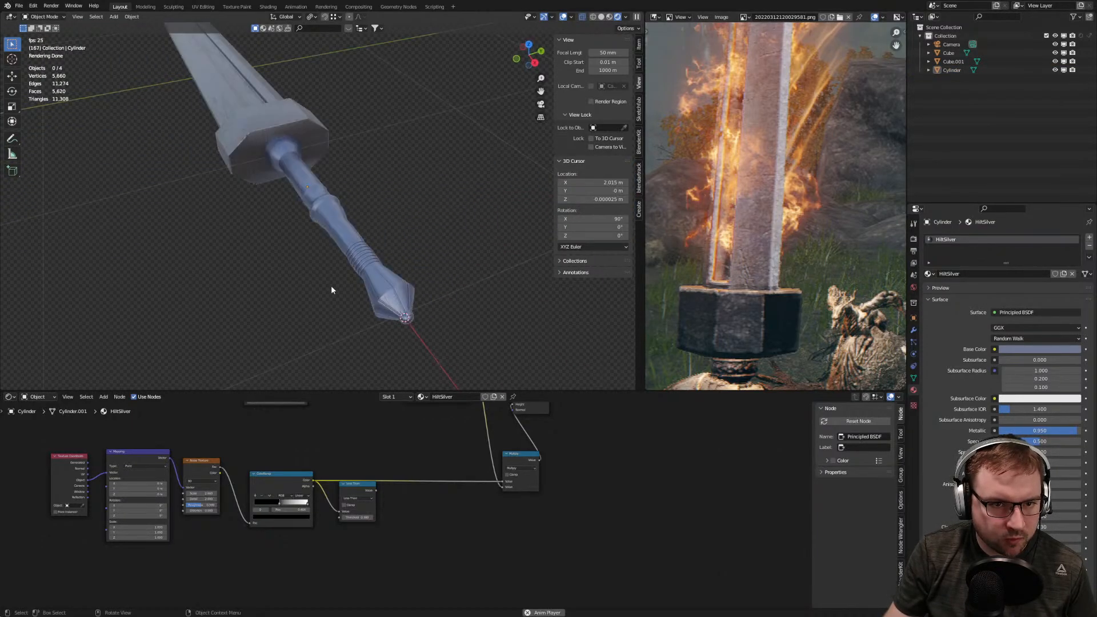
Try a muted pinkish Base Color on the hilt's Principled BSDF after checking the hilt and blade against the reference
scroll(333, 289, "up", 8)
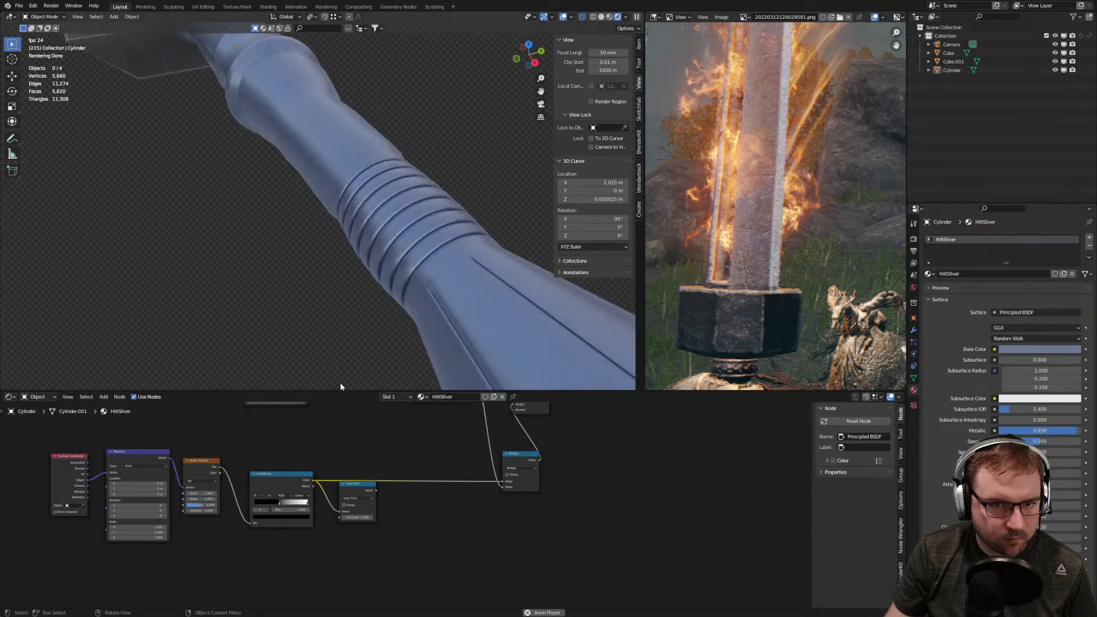
scroll(300, 223, "down", 8)
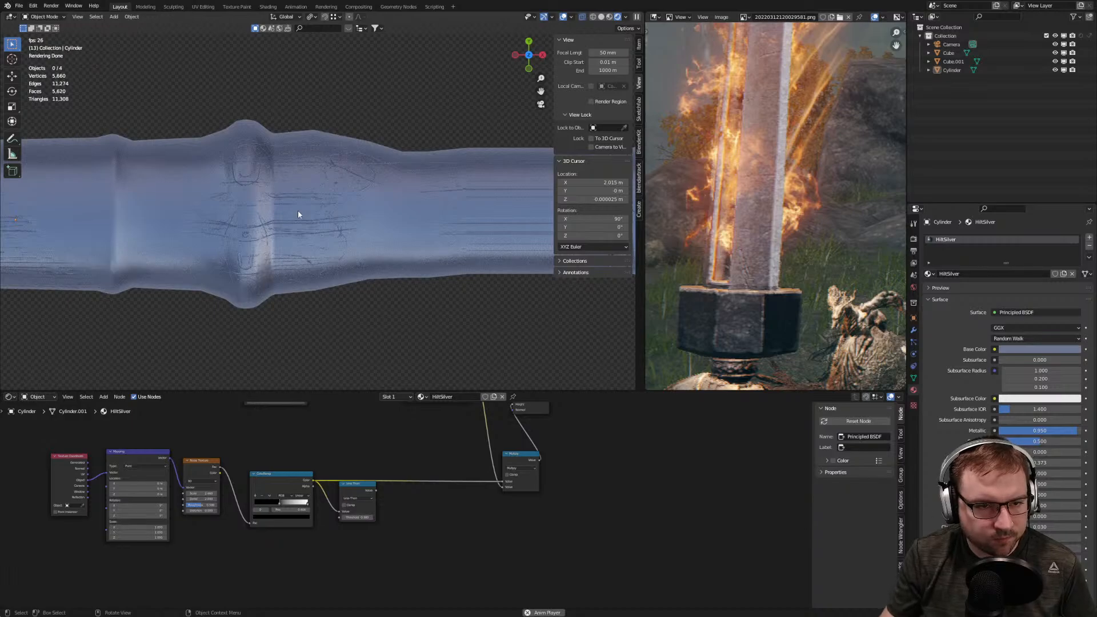
scroll(362, 261, "up", 4)
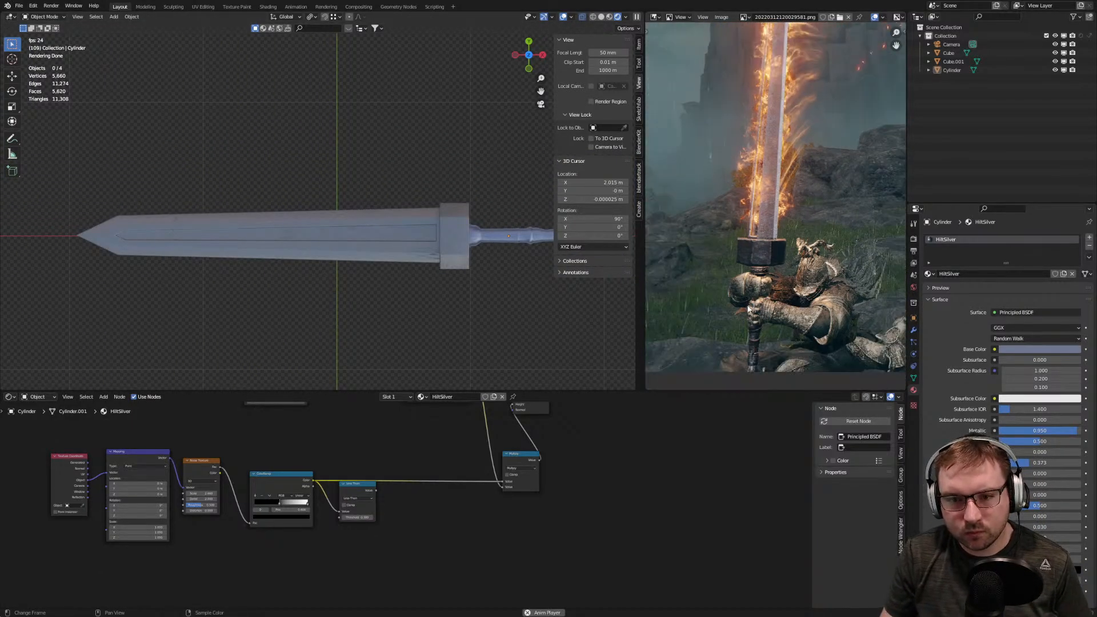
scroll(421, 277, "up", 3)
left_click(548, 294)
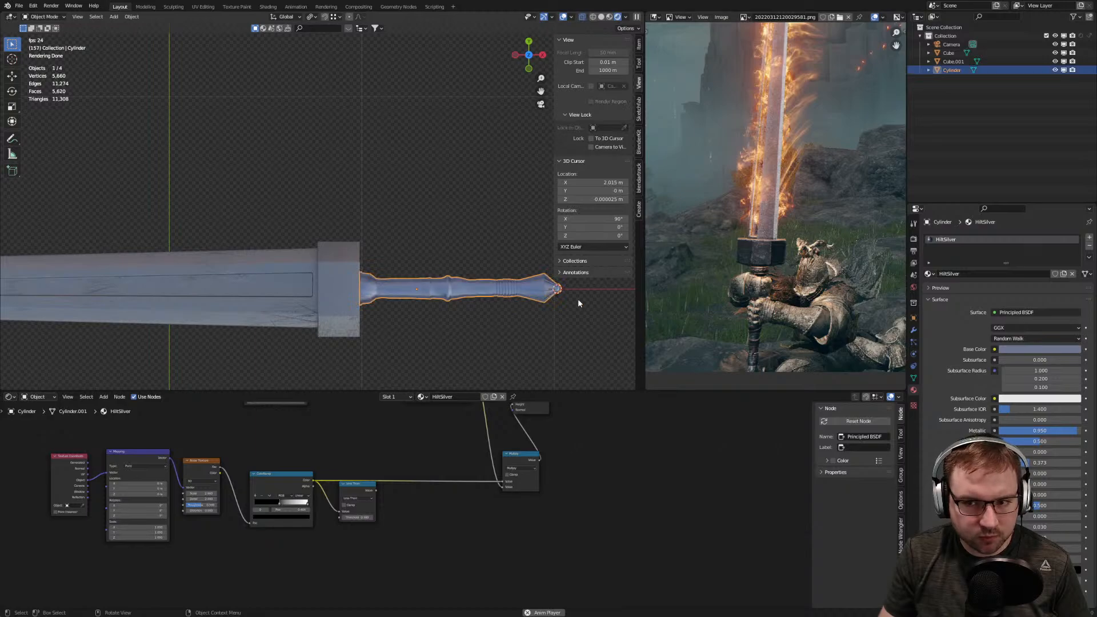
middle_click_drag(451, 464, 371, 554)
middle_click_drag(463, 403, 398, 501)
scroll(403, 475, "up", 4)
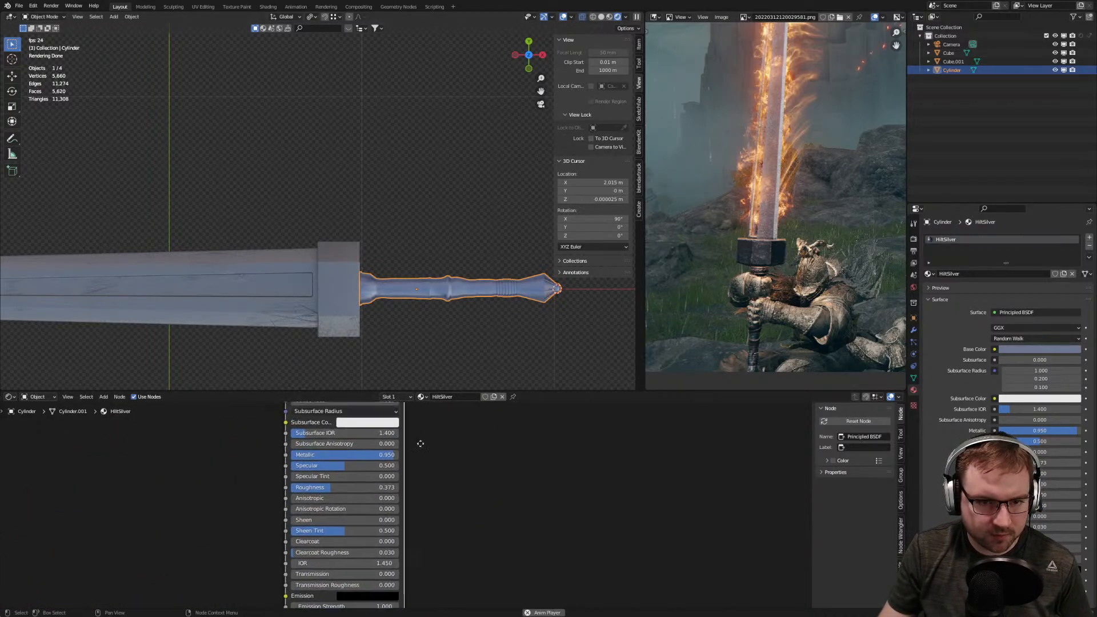
left_click(410, 427)
left_click_drag(446, 272, 422, 307)
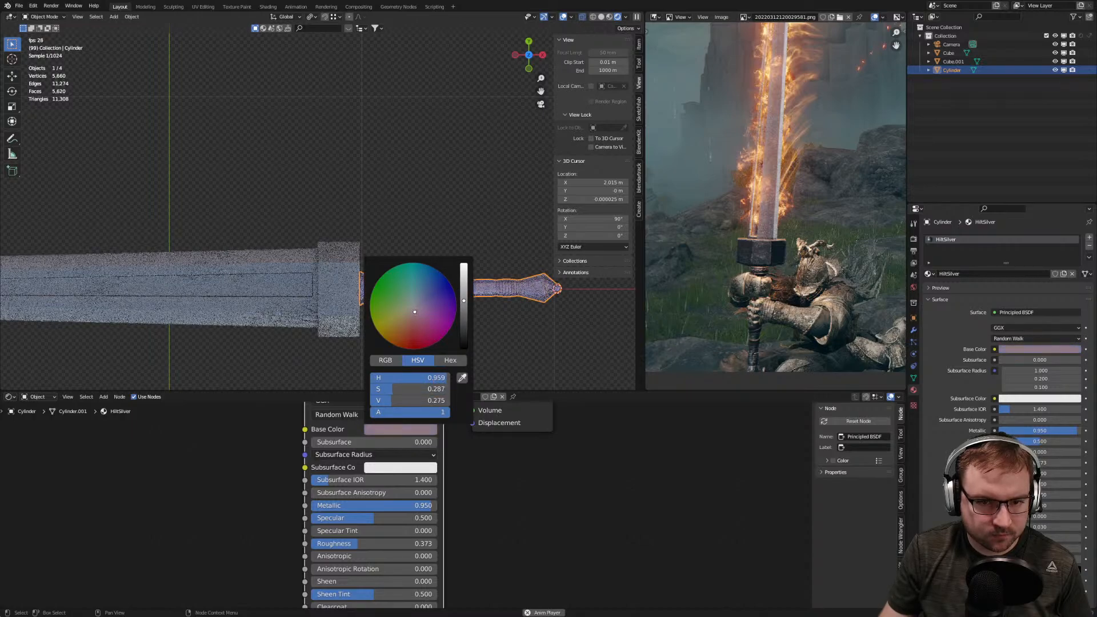
Copy the grey Base Color from the guard's material onto the Base Color of the hilt's Principled BSDF
left_click(330, 301)
scroll(492, 480, "down", 5)
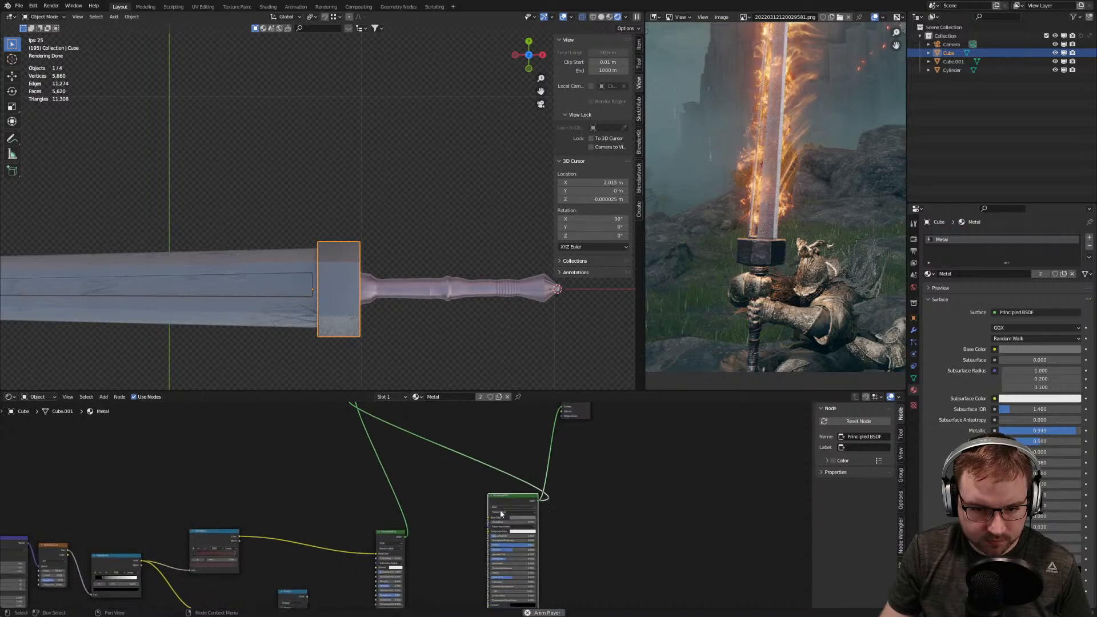
scroll(501, 511, "up", 2)
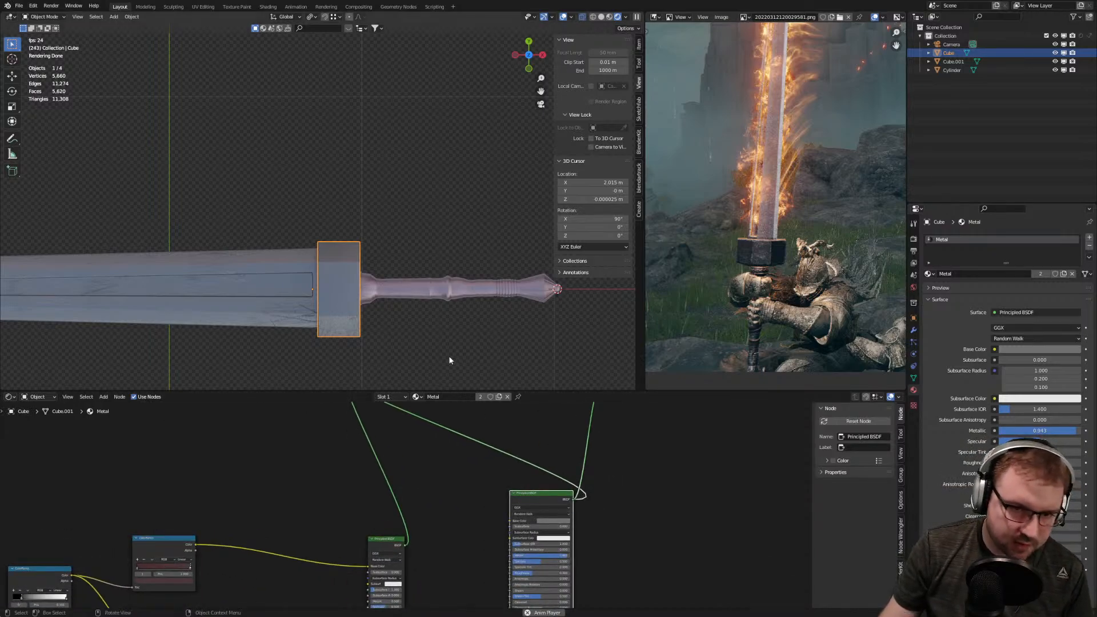
left_click(452, 290)
middle_click_drag(368, 430, 425, 511)
scroll(404, 492, "up", 2)
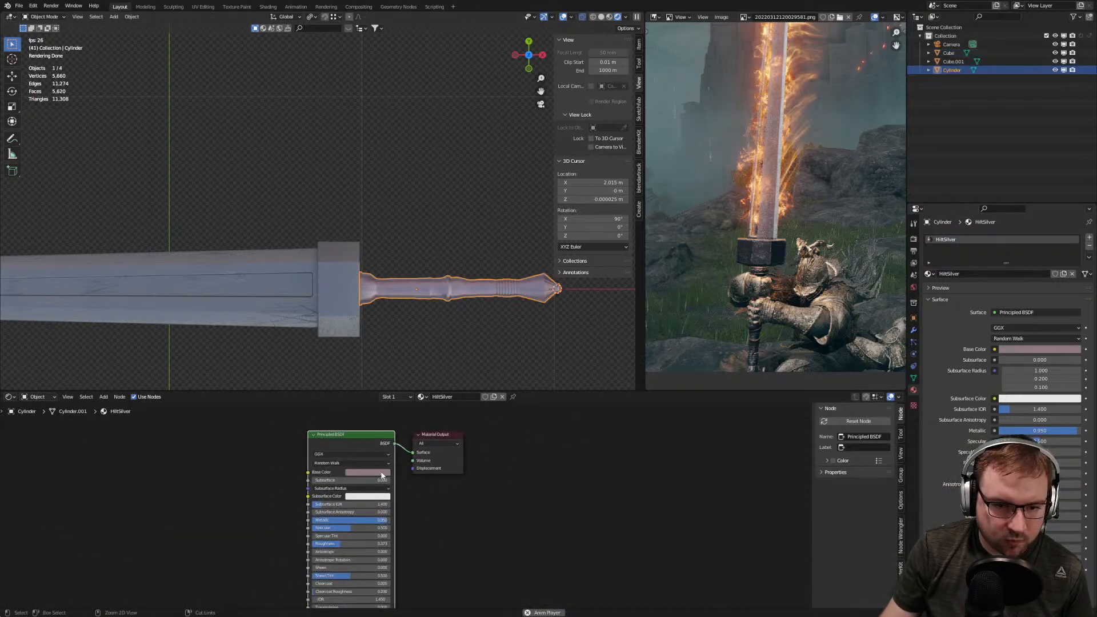
key("ctrl+v")
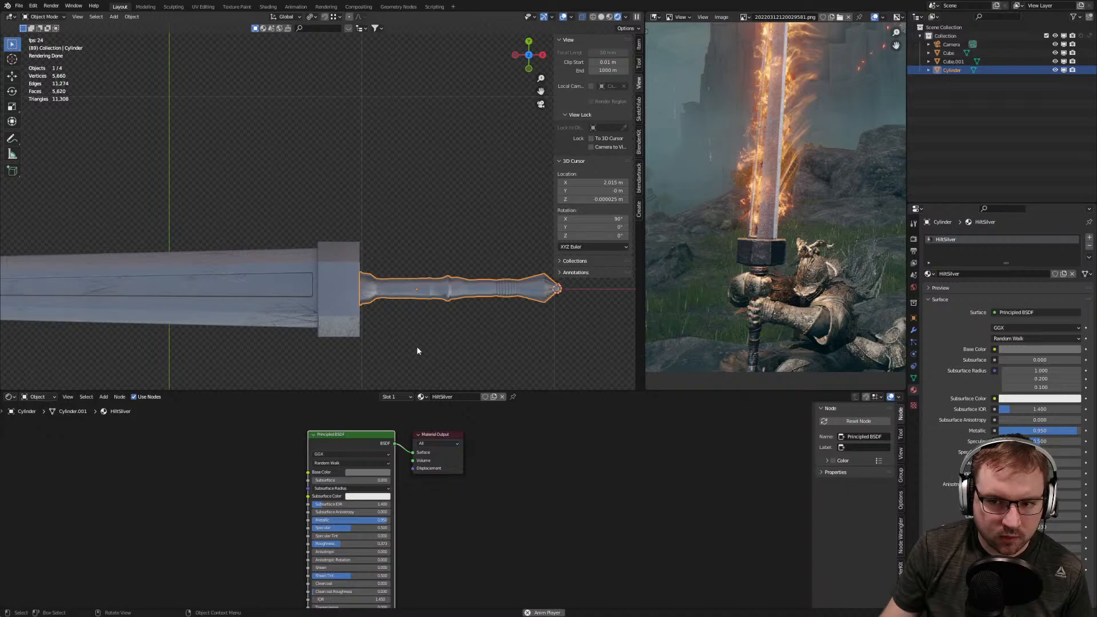
Darken the grey Base Color of the hilt's material, deselect the hilt and compare it with the whole sword
scroll(414, 339, "up", 3)
middle_click_drag(421, 322, 349, 276, "shift")
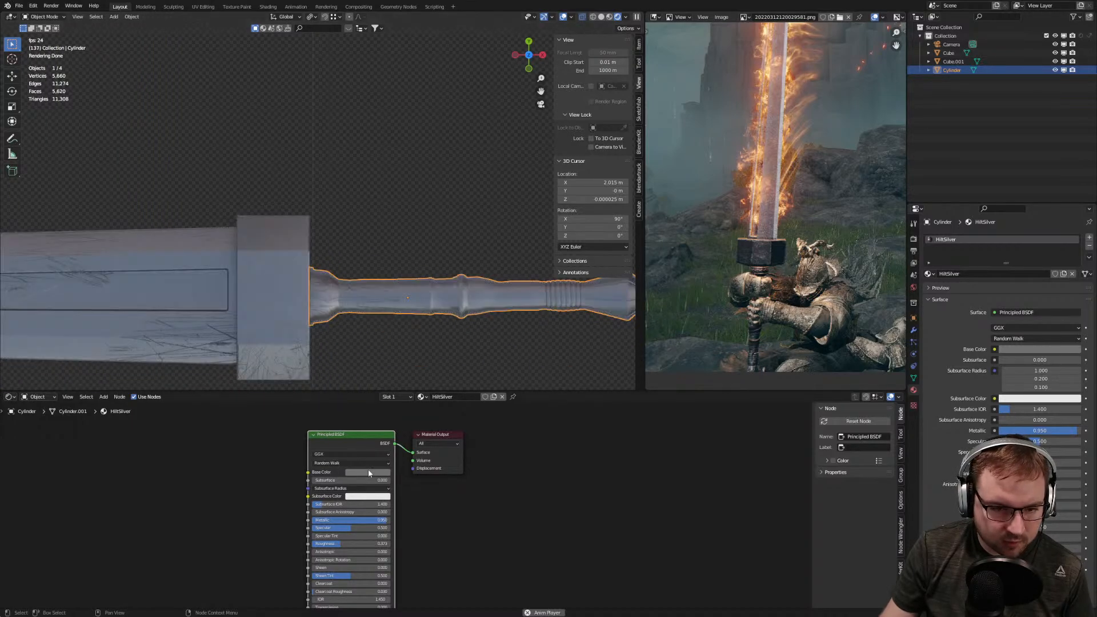
left_click(368, 472)
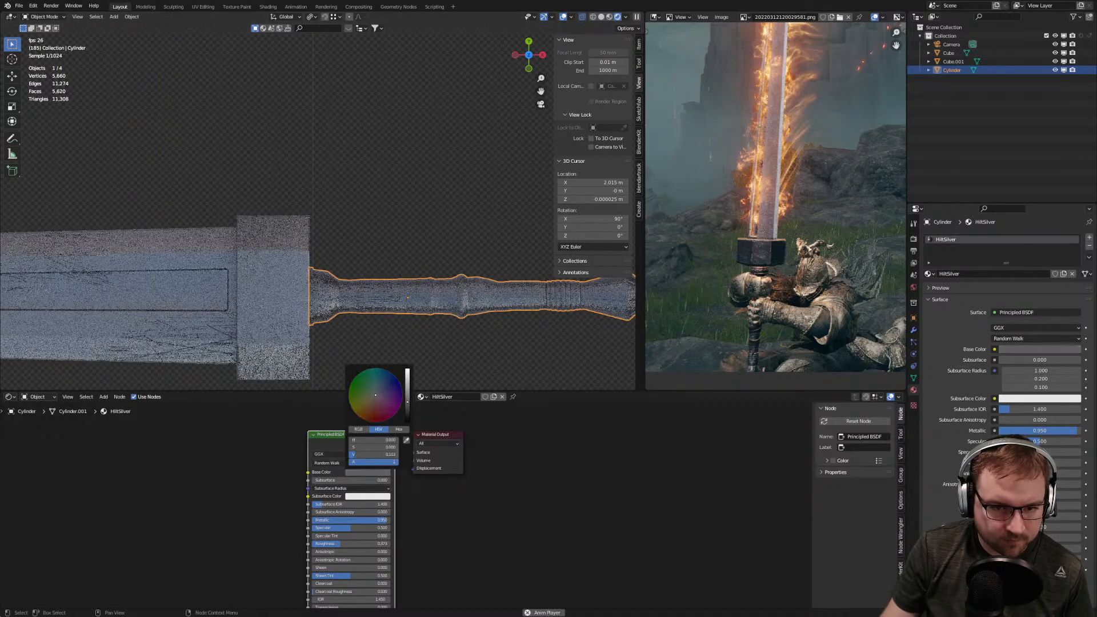
left_click(458, 362)
scroll(458, 363, "down", 7)
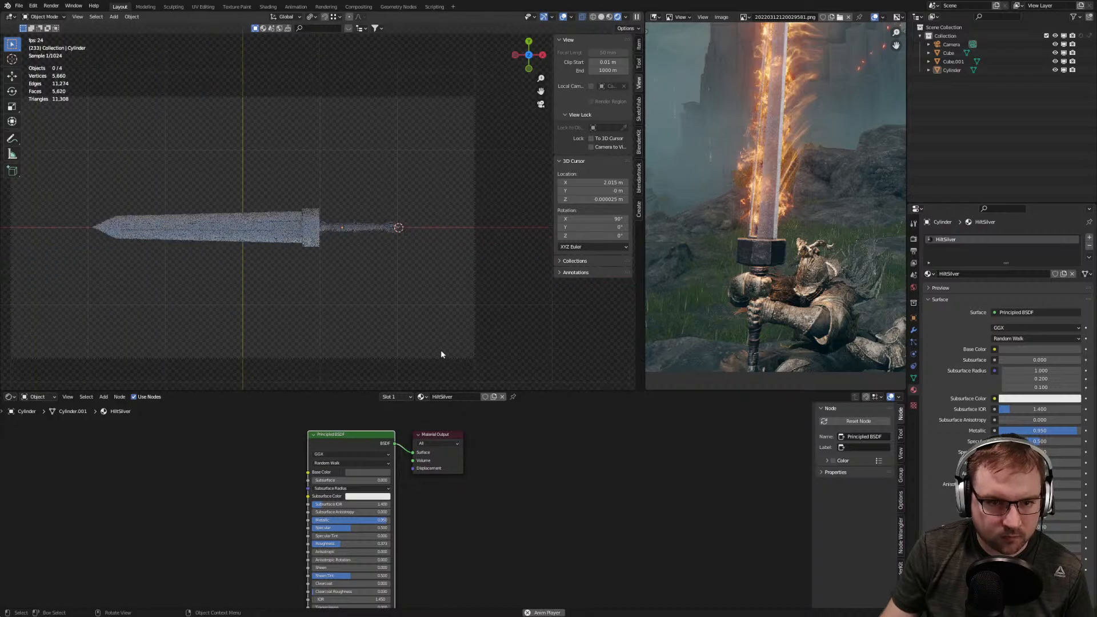
Add a second camera at the 3D cursor, make it the active scene camera and look through it
scroll(346, 262, "up", 5)
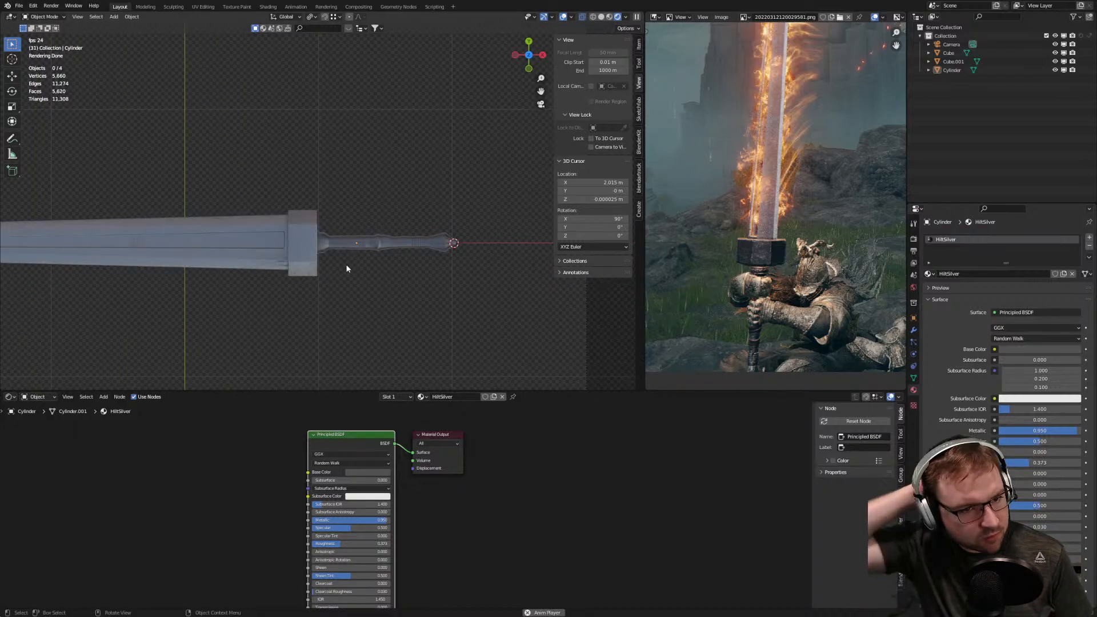
key("KP_0")
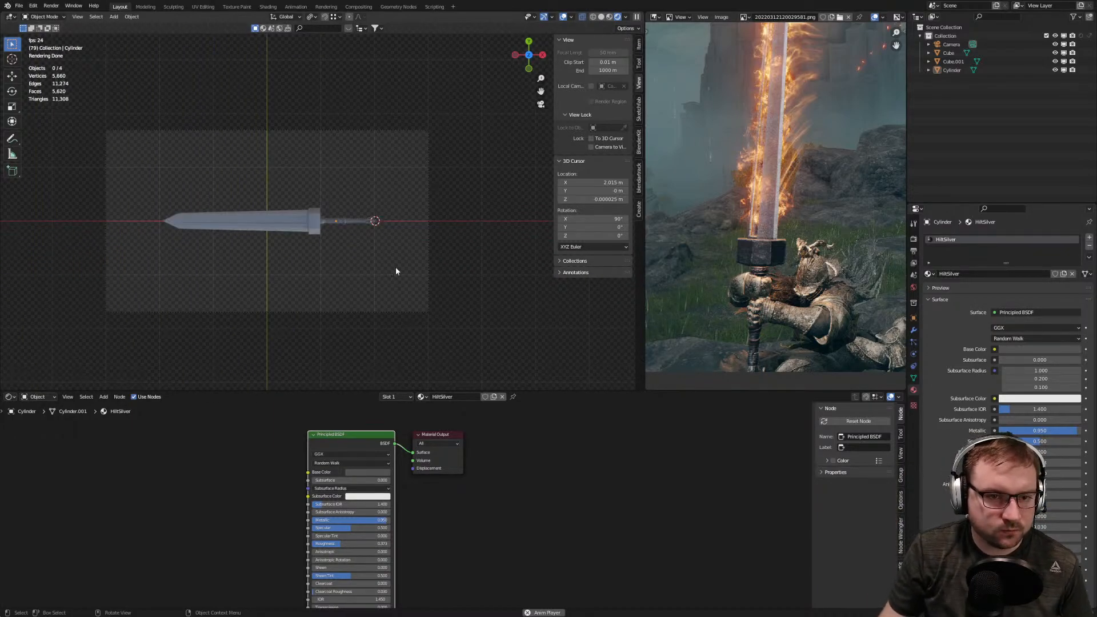
left_click(433, 267)
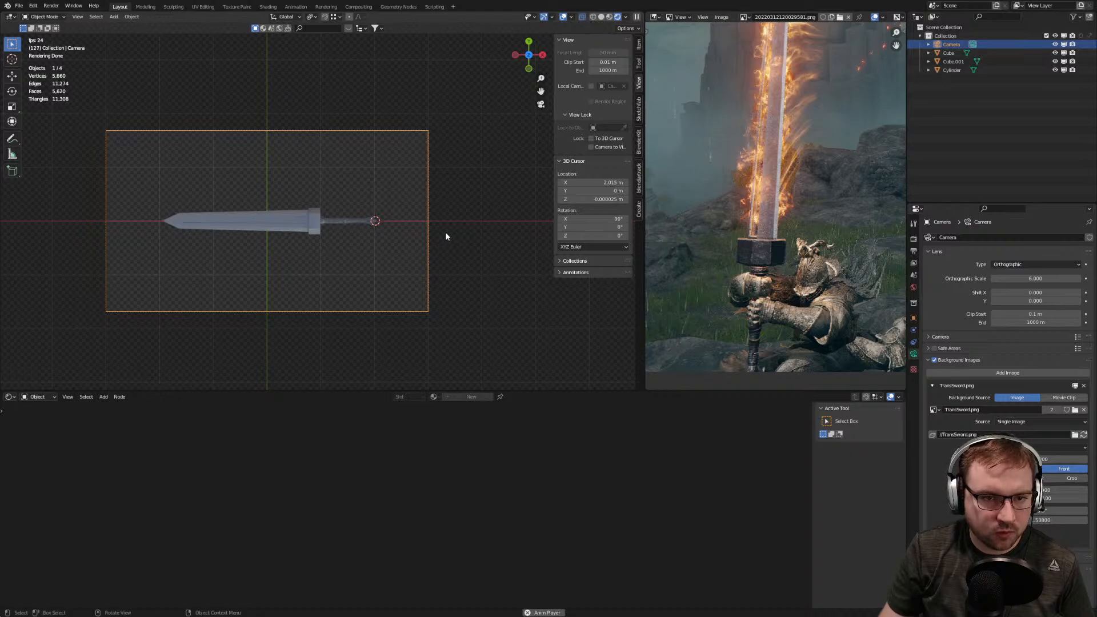
key("shift+a")
left_click(426, 359)
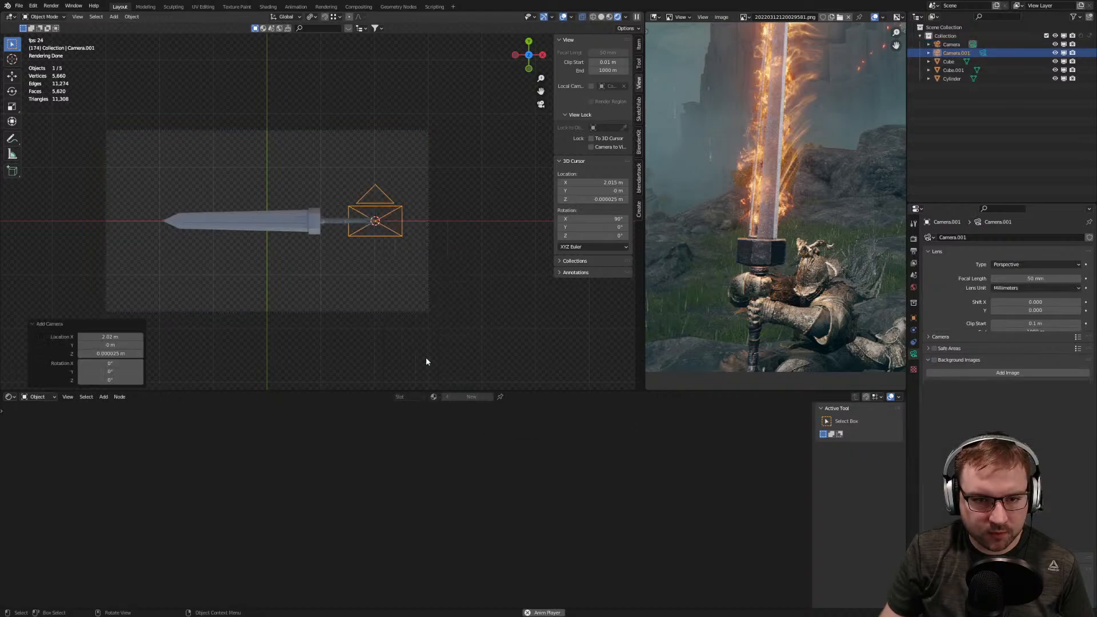
key("ctrl+KP_0")
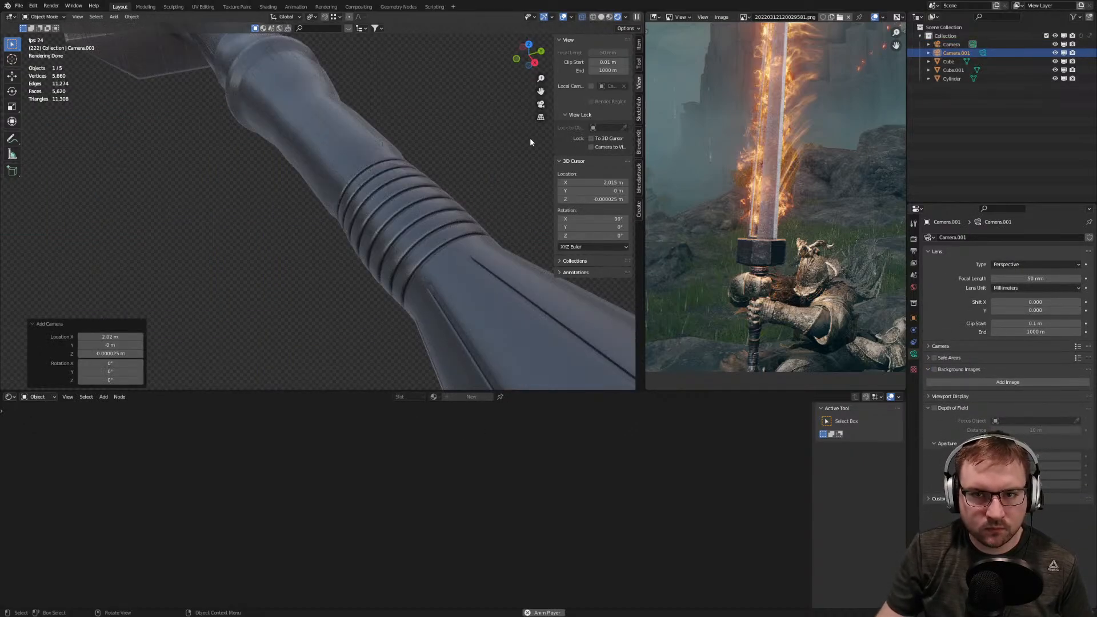
key("KP_7")
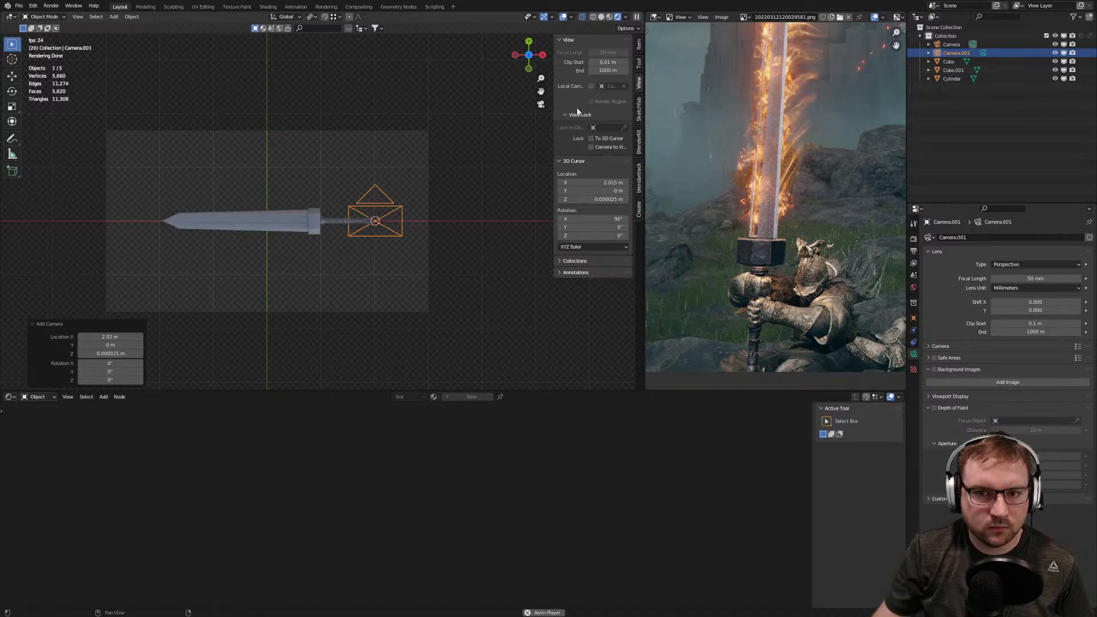
key("KP_0")
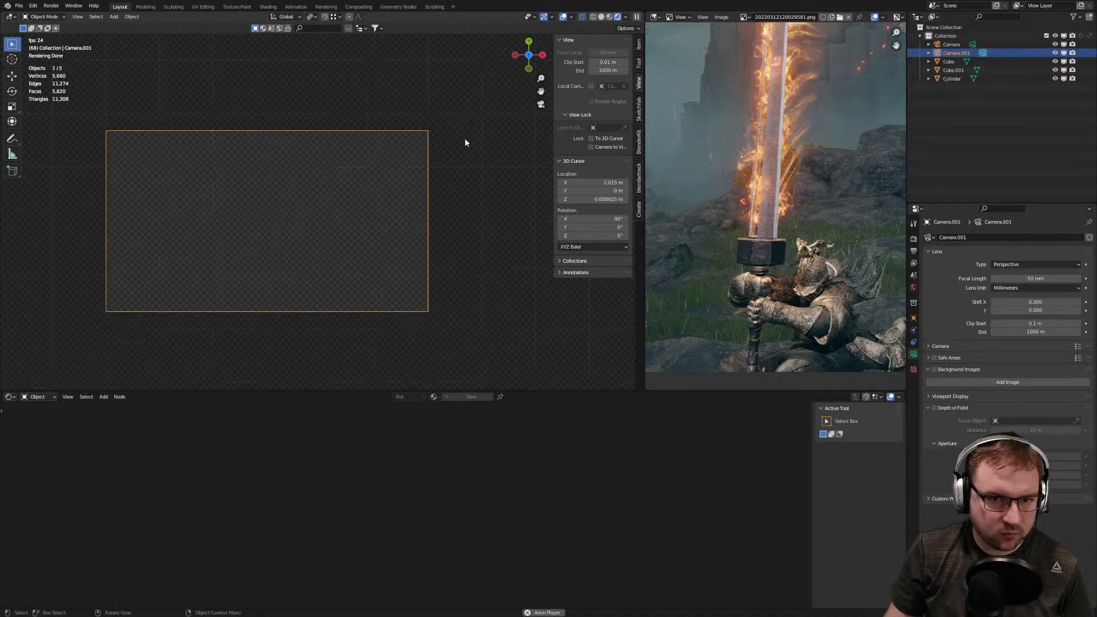
Lock the new camera to the view and orbit it until the sword lies diagonally across the frame
left_click(605, 147)
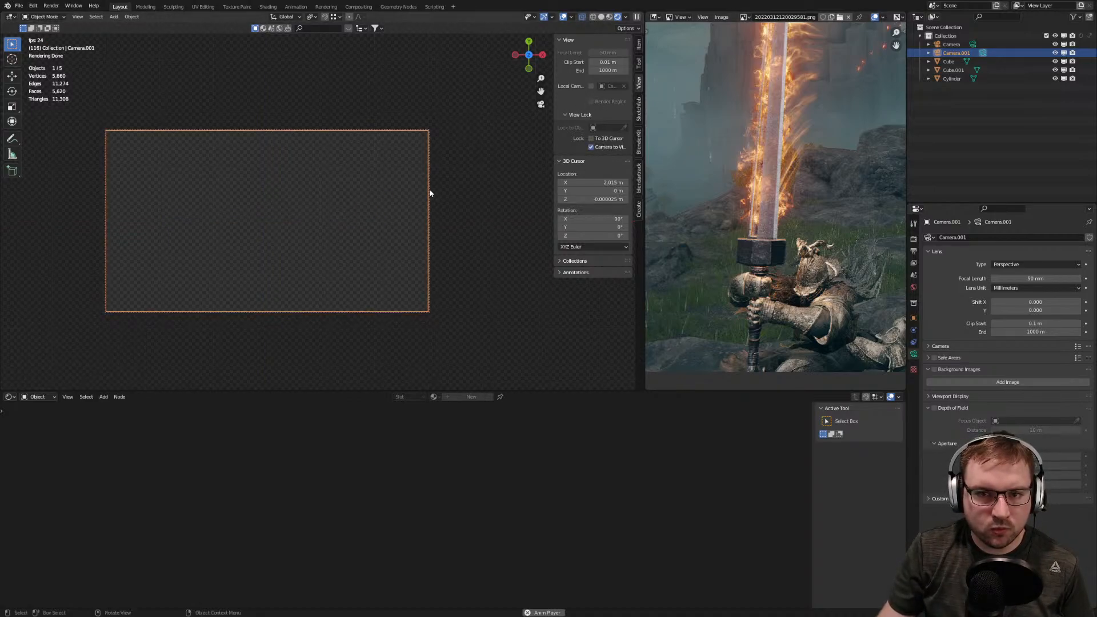
scroll(378, 239, "down", 2)
middle_click_drag(363, 250, 307, 251)
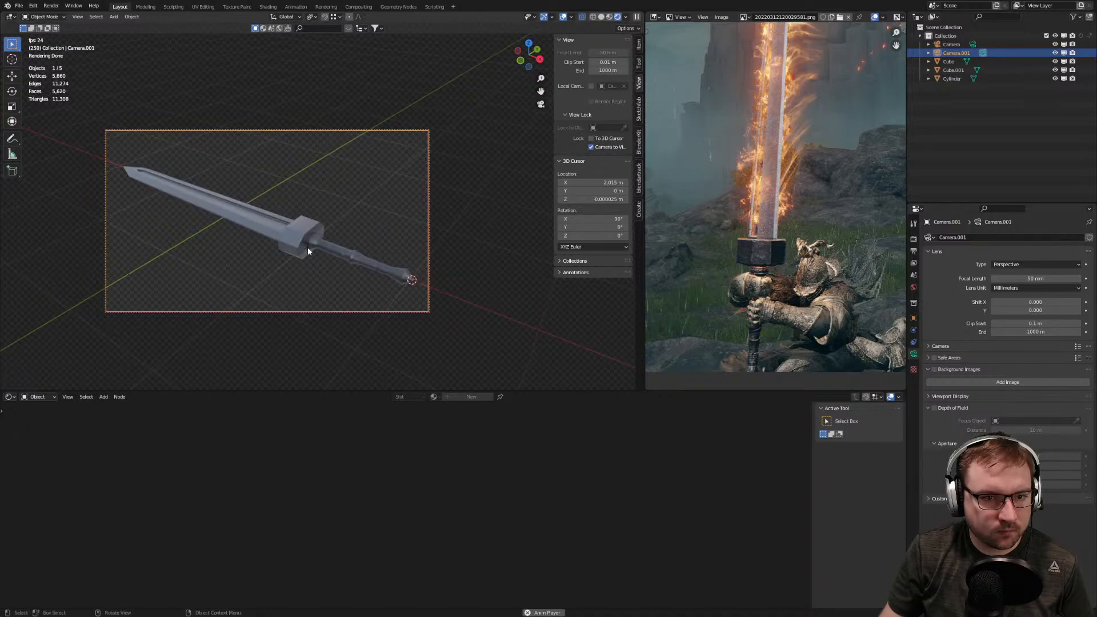
scroll(308, 252, "up", 1)
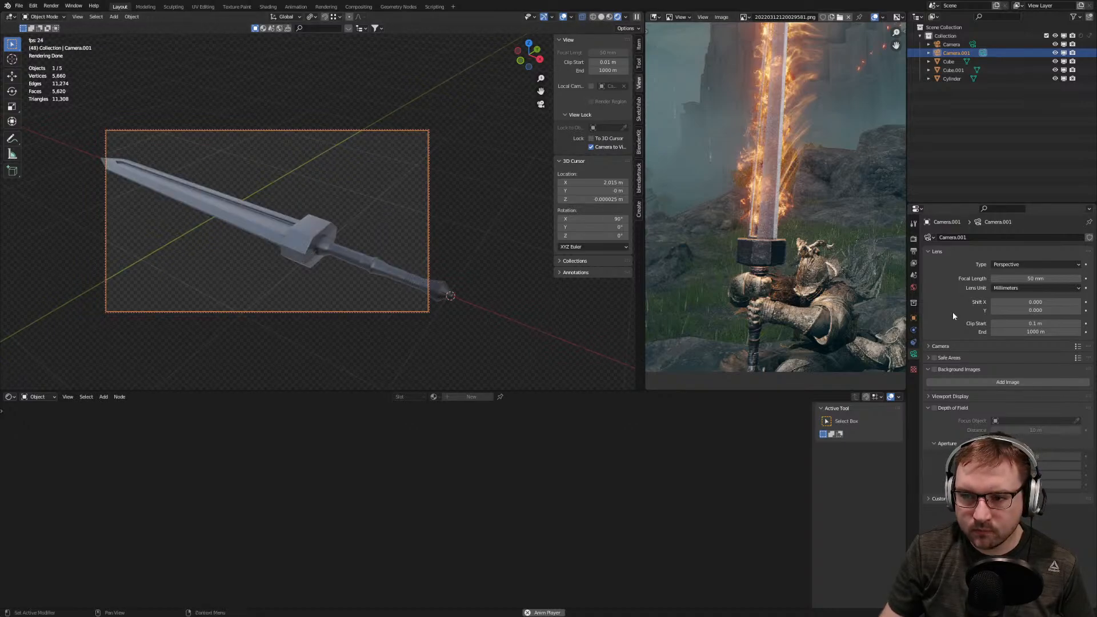
Shift the new camera to about X 2.73 m, Y -2.94 m, Z 2.34 m to fit the whole sword, and save the file
left_click(914, 319)
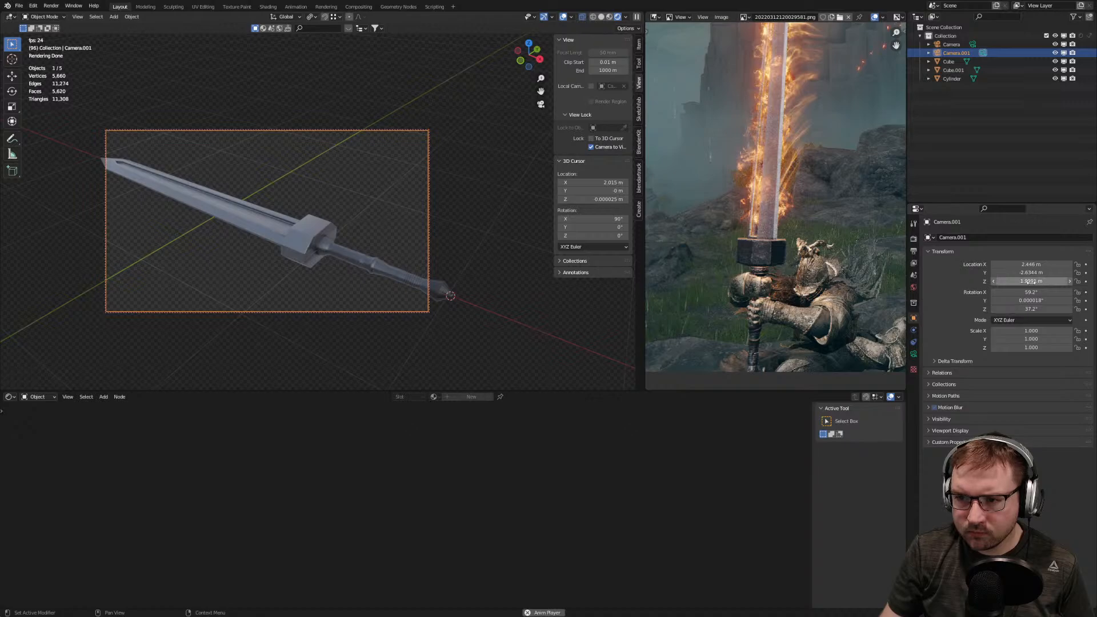
mouse_move(1031, 281)
left_mouse_down()
mouse_move(1017, 264)
mouse_move(1042, 264)
mouse_move(1043, 282)
mouse_move(1076, 282)
mouse_move(994, 273)
mouse_move(1047, 265)
mouse_move(1022, 281)
left_mouse_up()
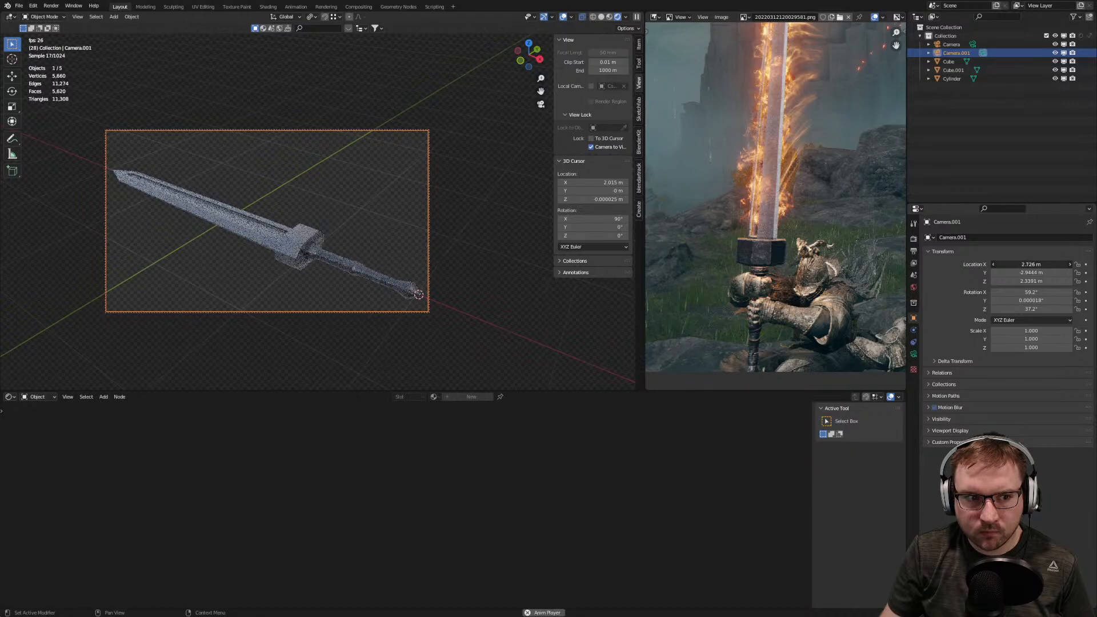
left_click(476, 202)
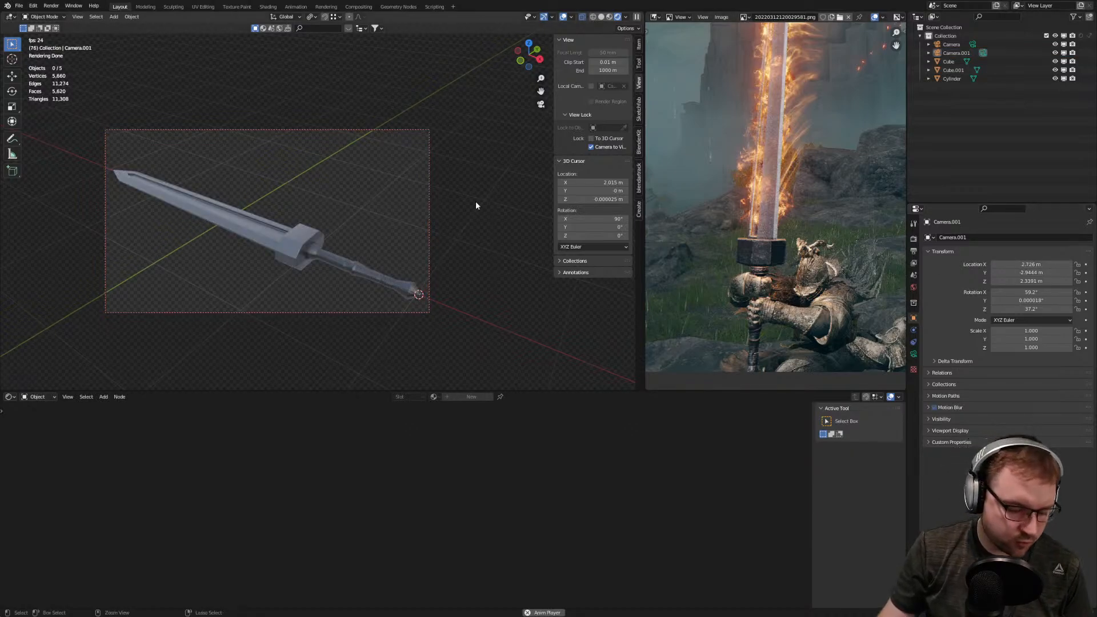
key("ctrl+s")
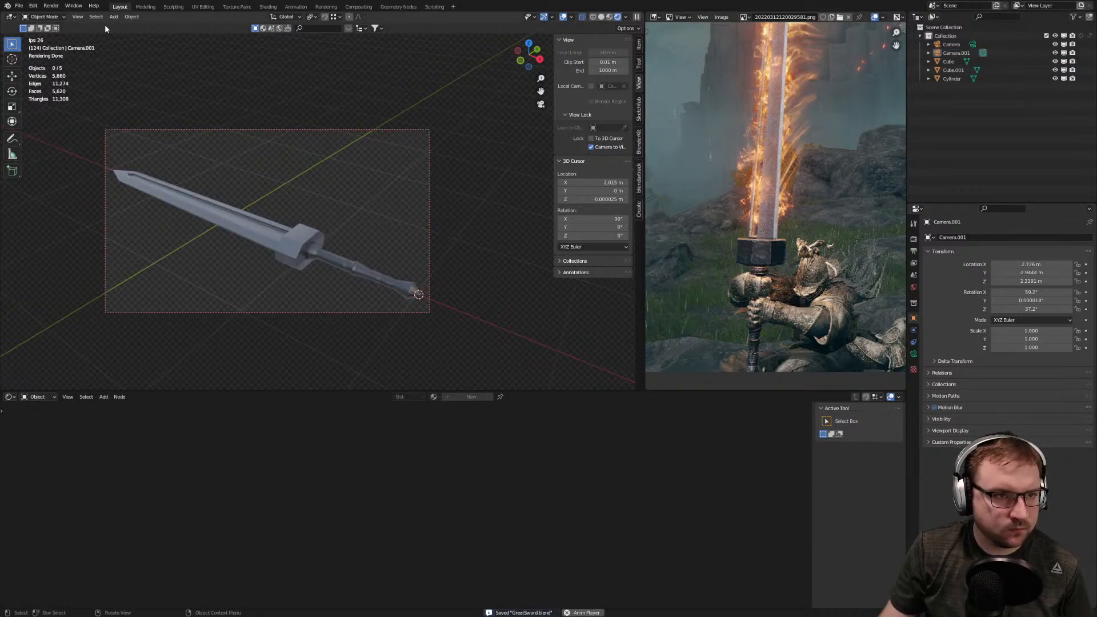
Set the final-render denoising to the OptiX denoiser with the Albedo and Normal passes
left_click(913, 238)
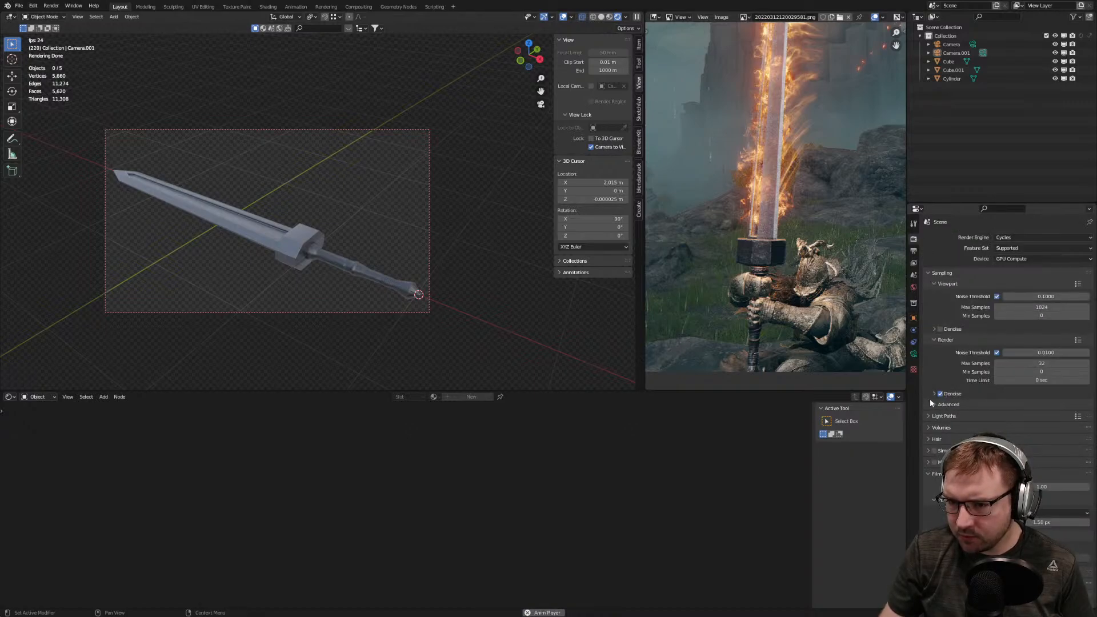
left_click(949, 395)
left_click(1007, 407)
left_click(1006, 417)
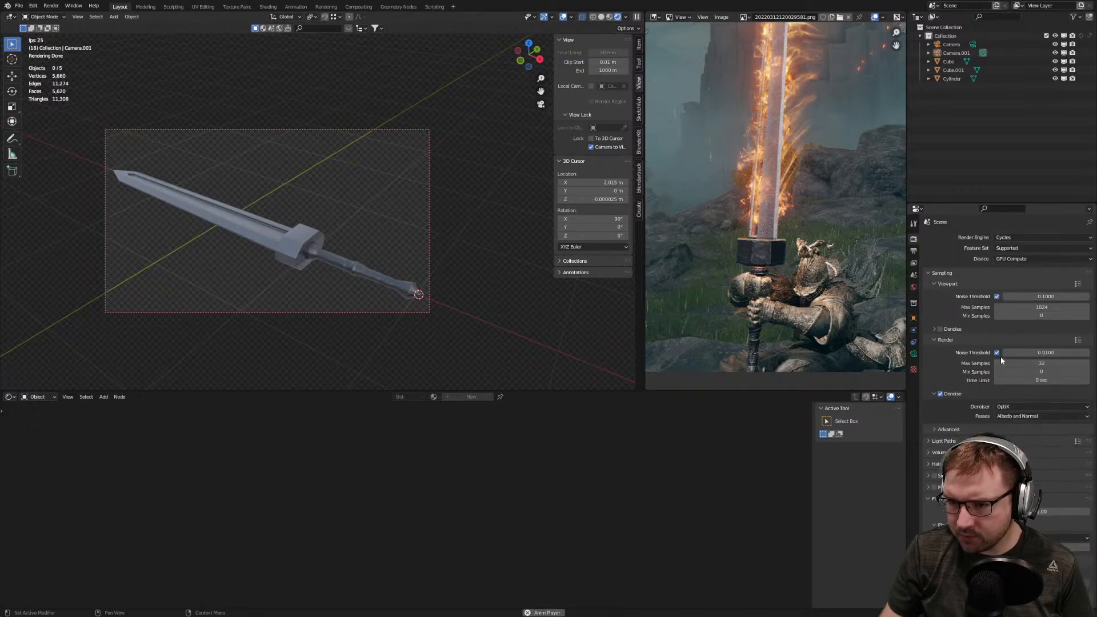
Turn off the render noise threshold and set the render samples to 124
left_click(997, 352)
left_click(1023, 363)
type("1247")
key("BackSpace")
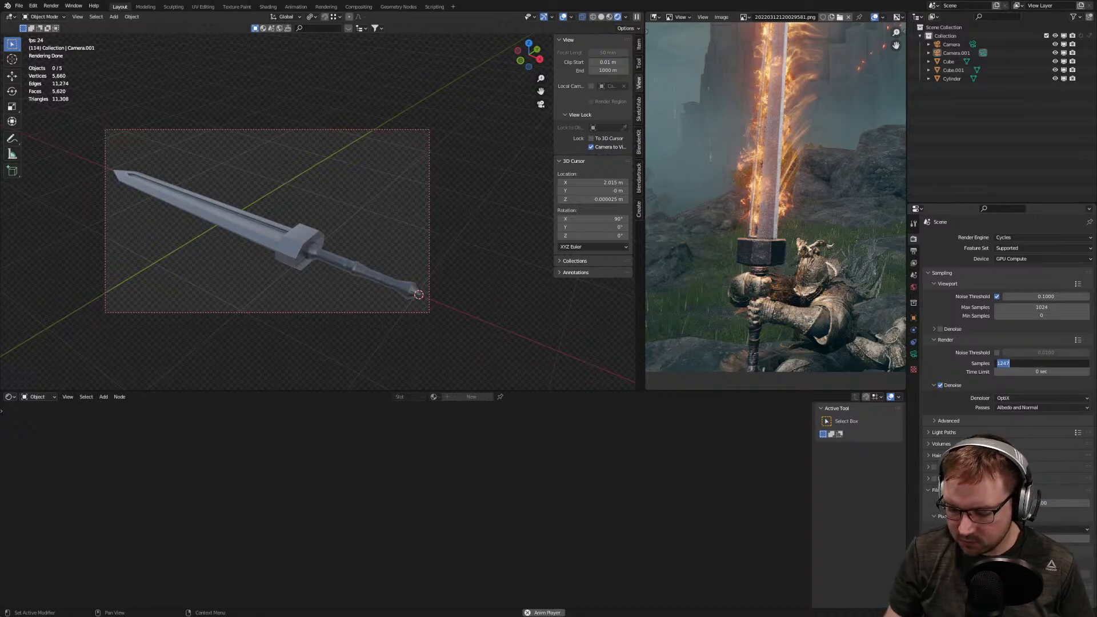
key("Return")
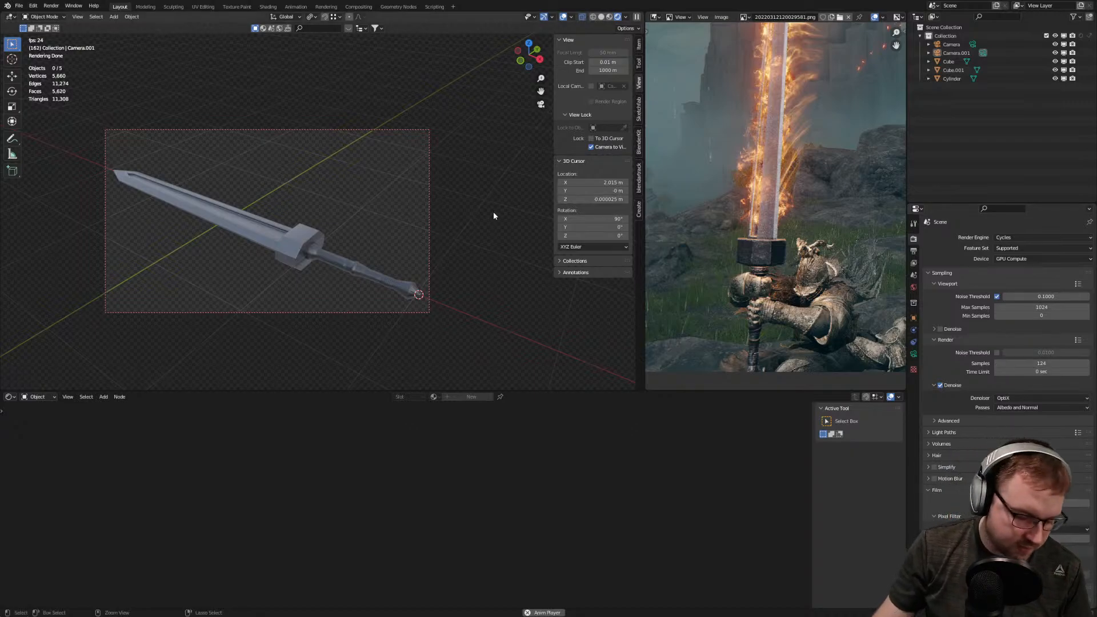
Save the file, render the image from the new camera and enlarge the render window to full screen
key("ctrl+s")
left_click(51, 6)
left_click(64, 17)
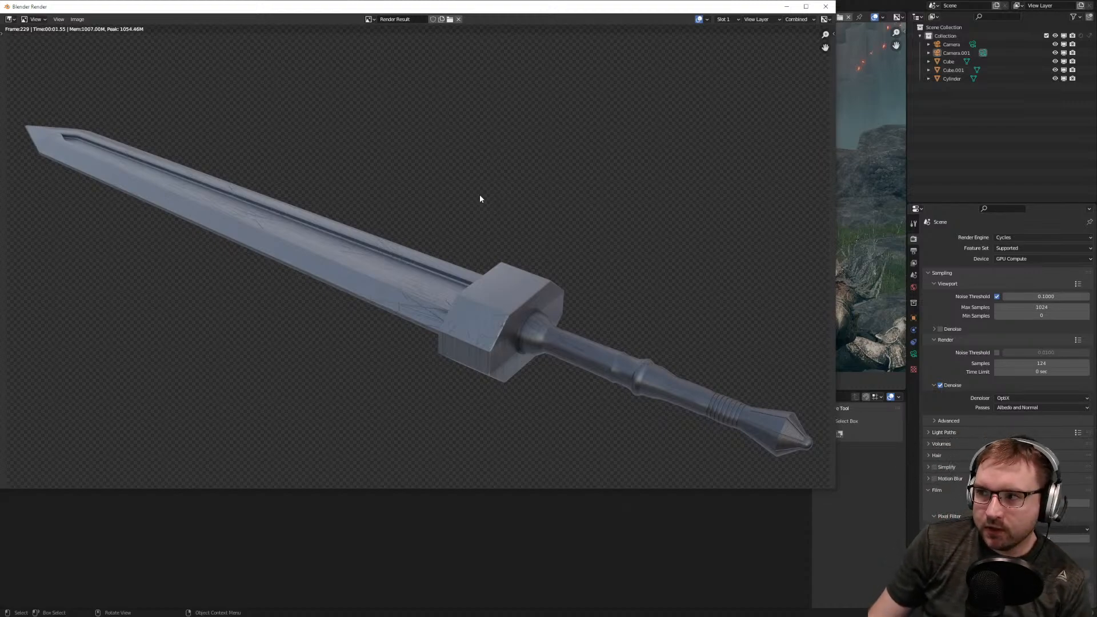
left_click(806, 6)
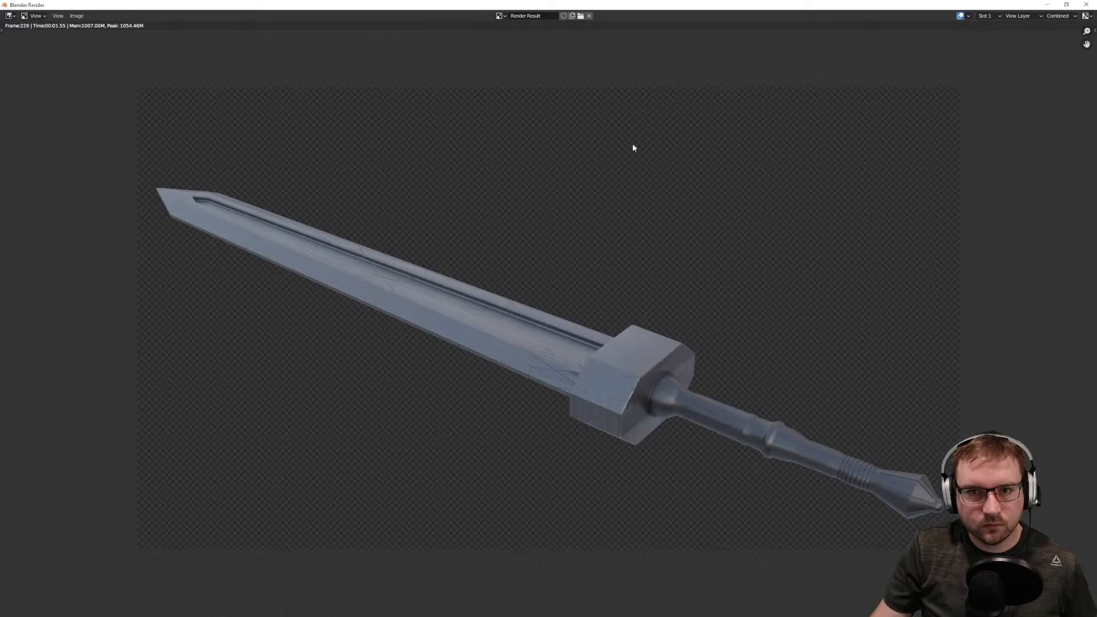
left_click(76, 16)
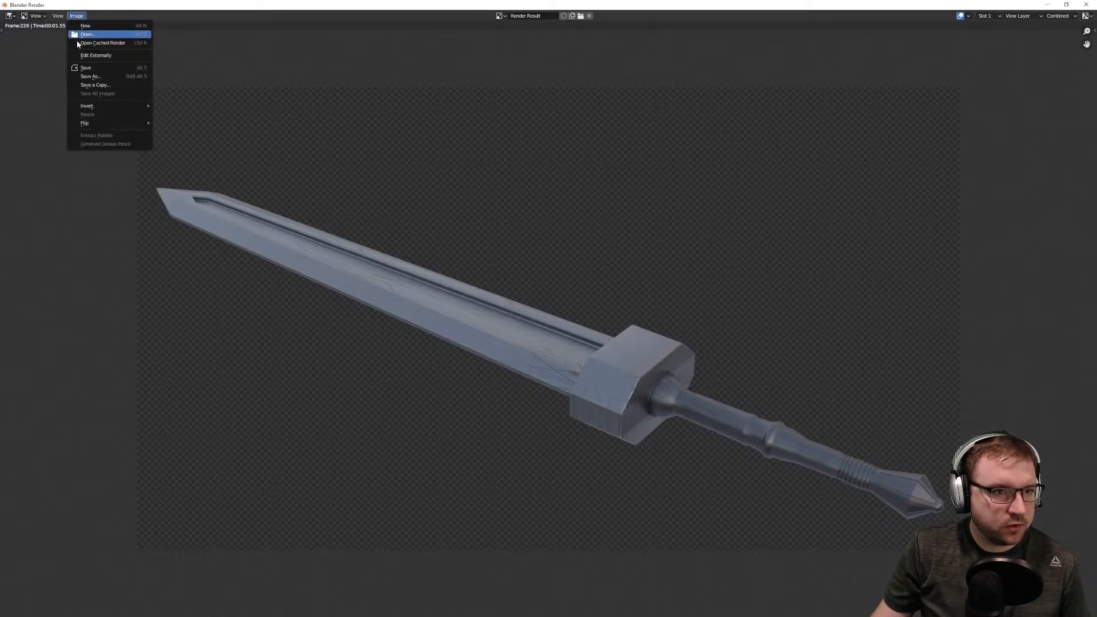
left_click(88, 76)
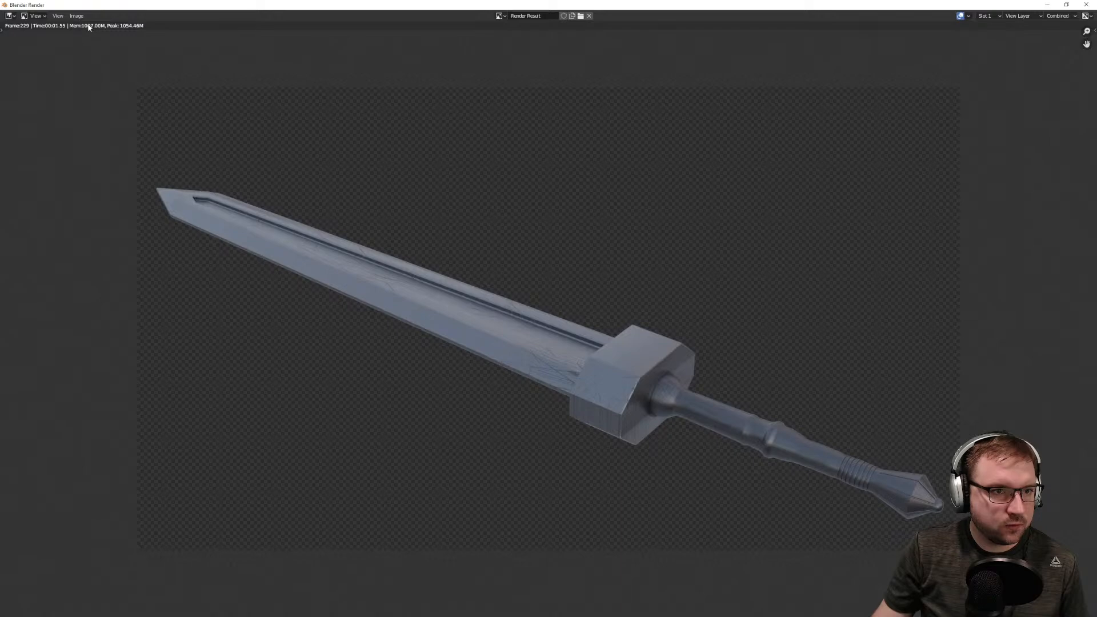
Dock the render window to one half of the screen and fit the whole rendered sword inside it
left_click_drag(859, 5, 1, 108)
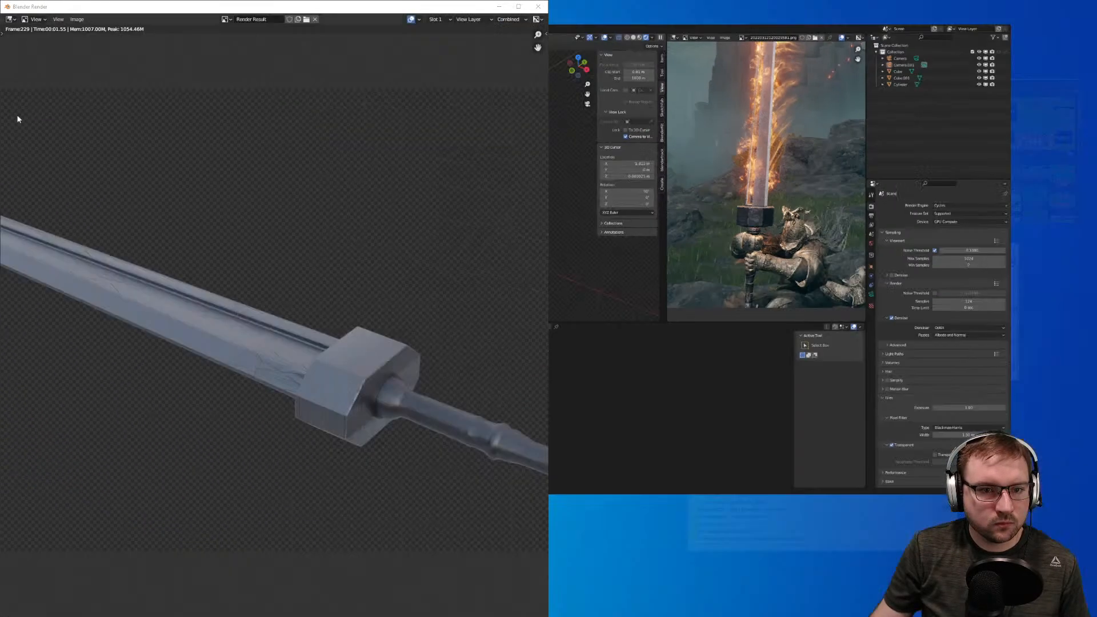
left_click(386, 244)
scroll(366, 260, "down", 3)
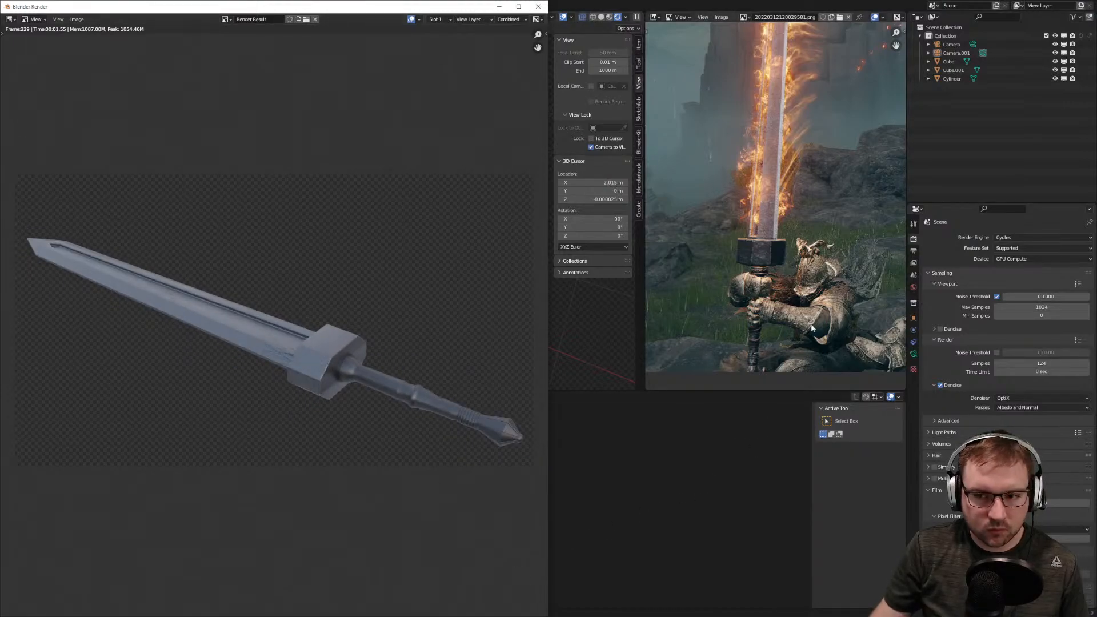
Switch to File Explorer, open the Projects folder and change the sort order of its contents
key("super")
left_click(207, 588)
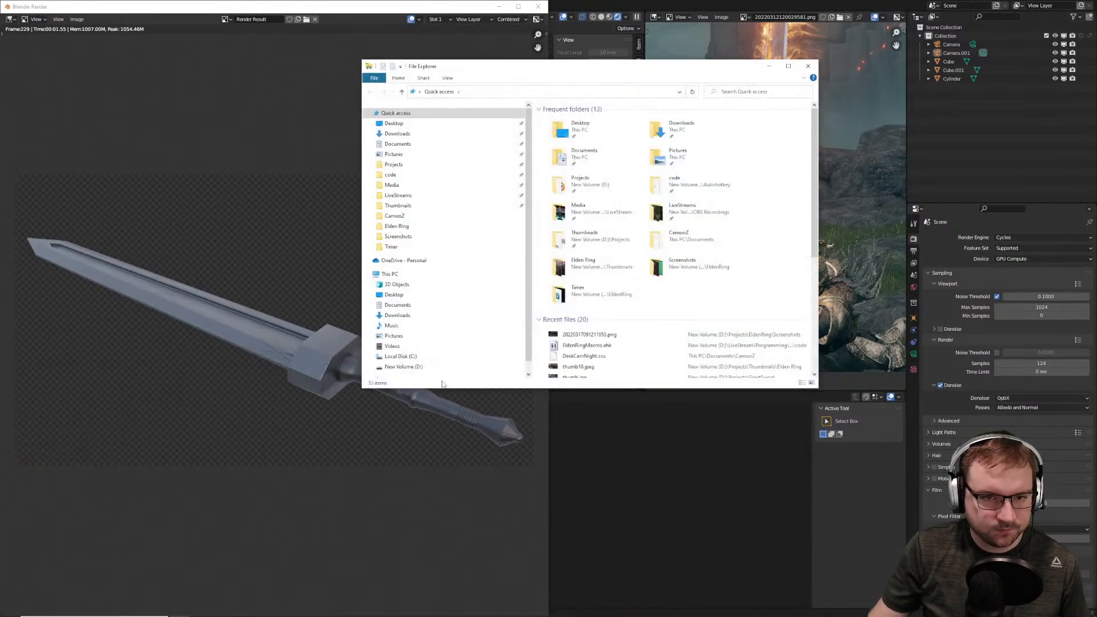
left_click(435, 164)
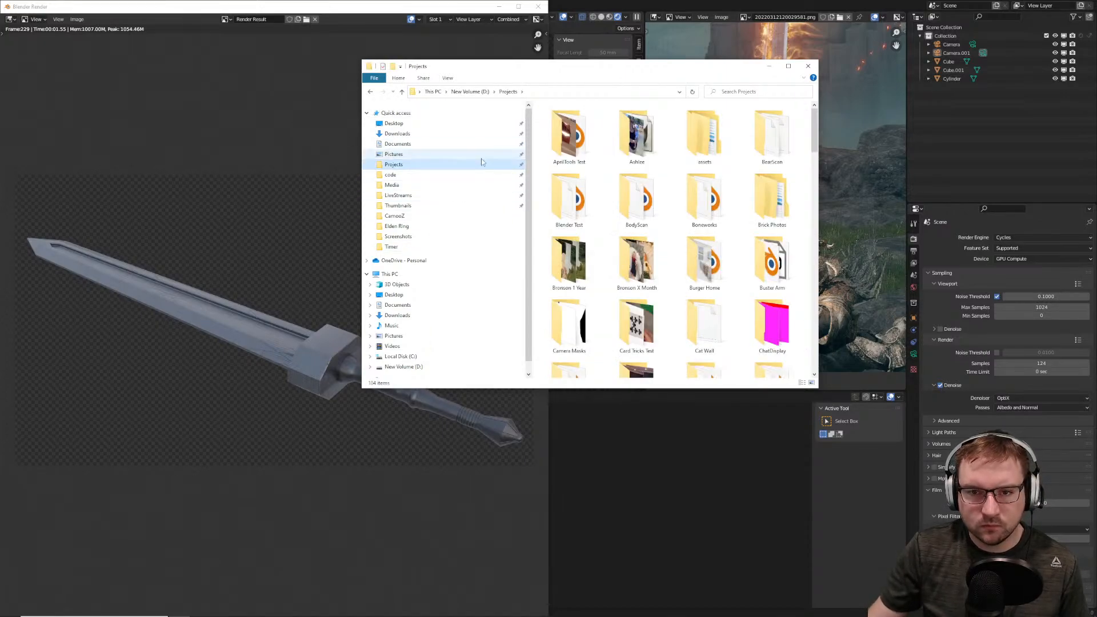
scroll(652, 137, "down", 5)
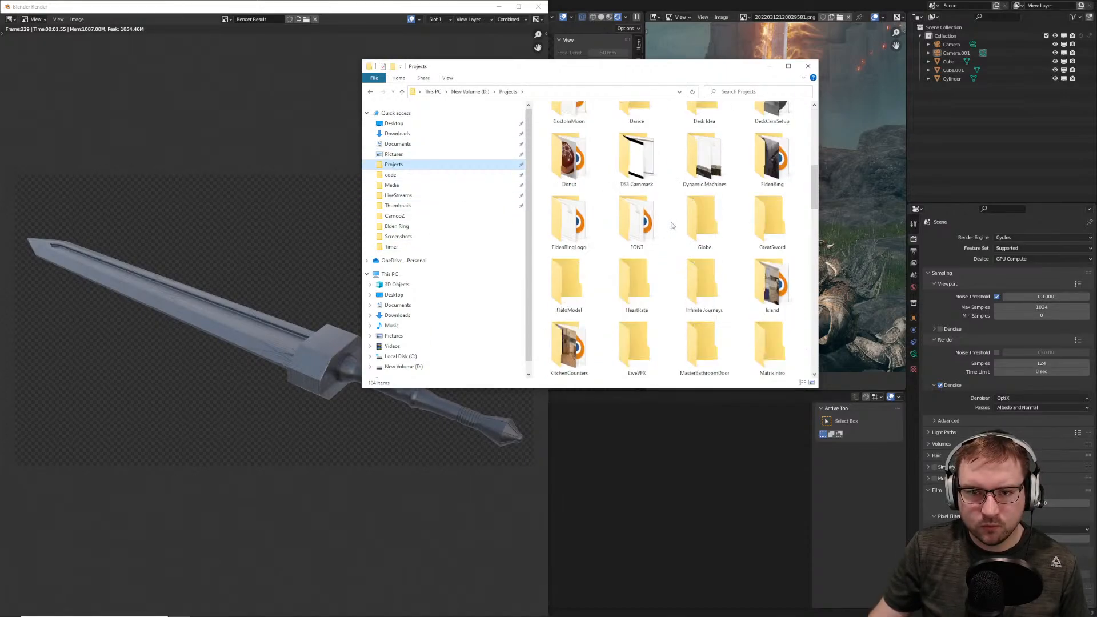
scroll(593, 204, "up", 2)
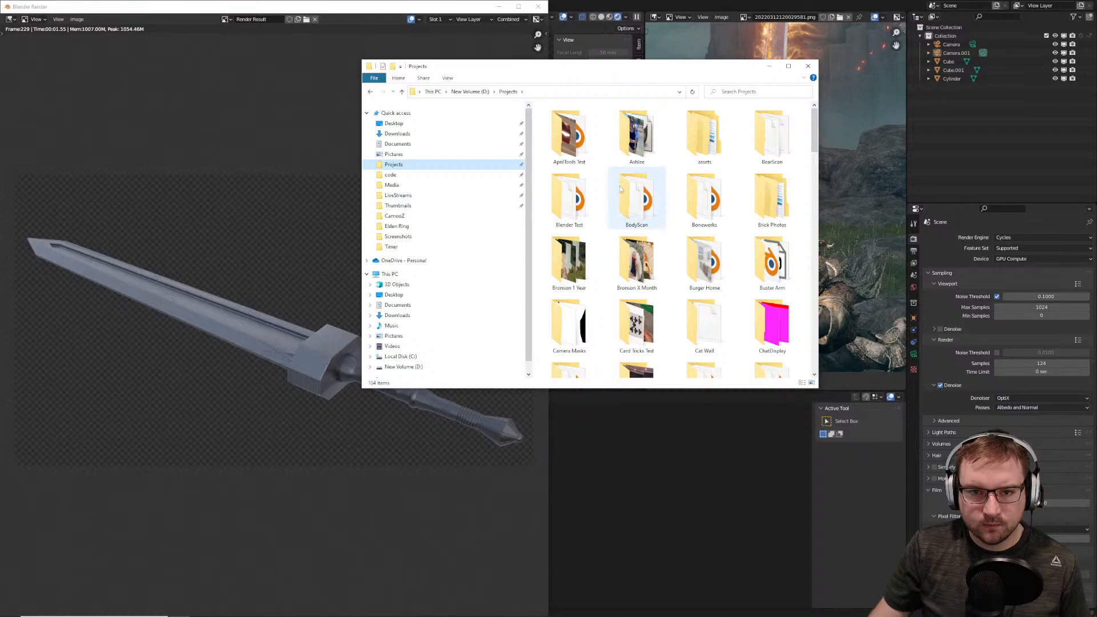
scroll(609, 196, "down", 1)
right_click(545, 207)
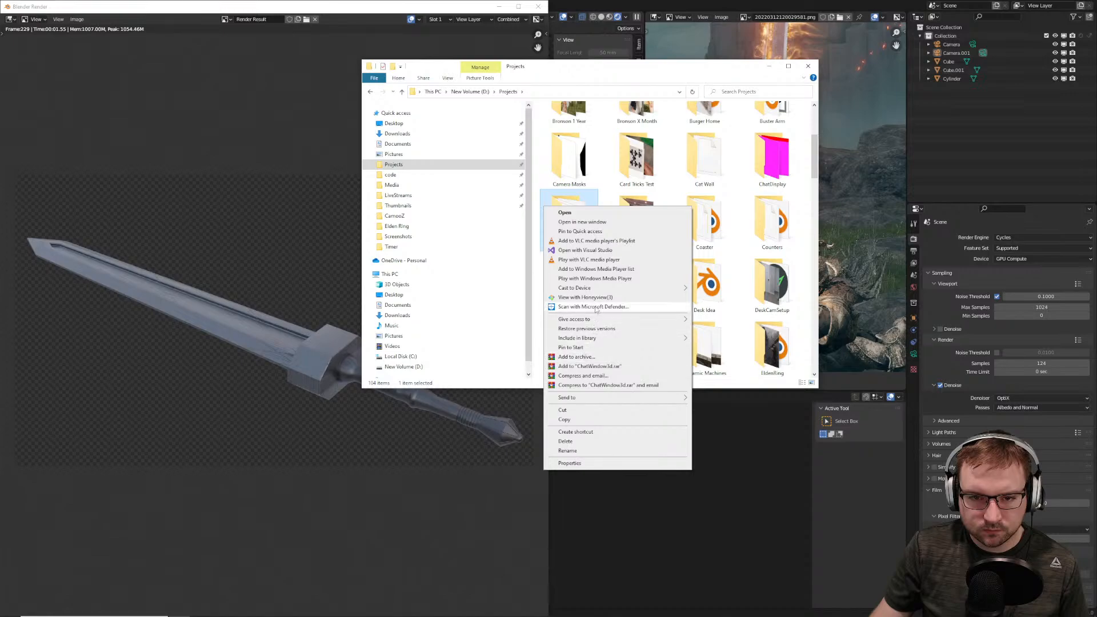
left_click(539, 170)
right_click(539, 170)
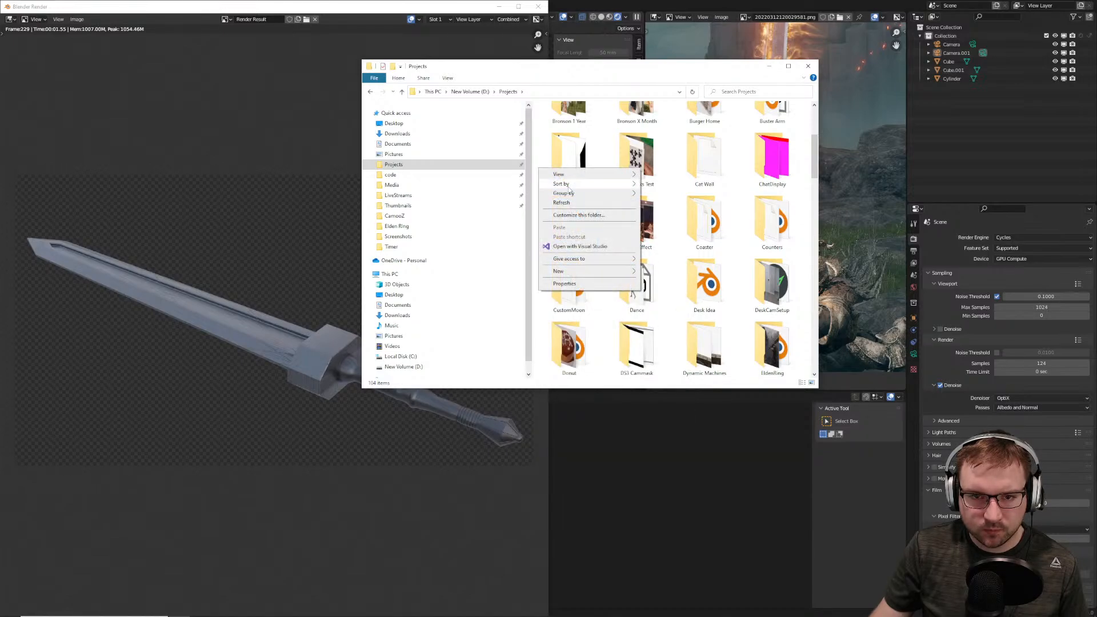
mouse_move(568, 189)
left_click(666, 197)
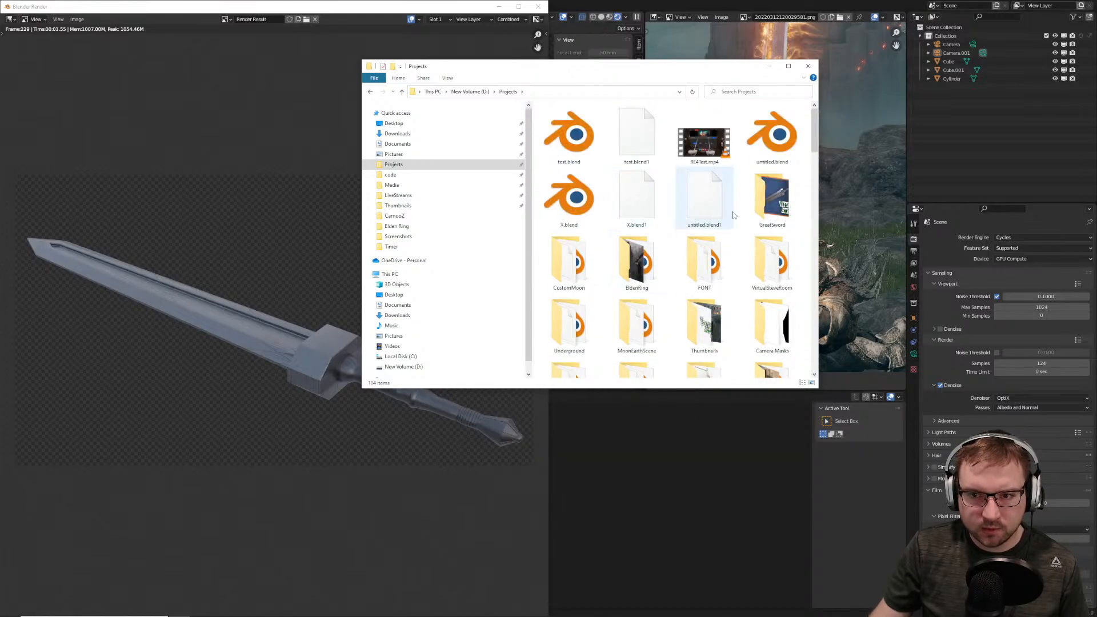
Open the Ref folder inside GreatSword and view the reference image GSGuide.jpg
double_click(767, 208)
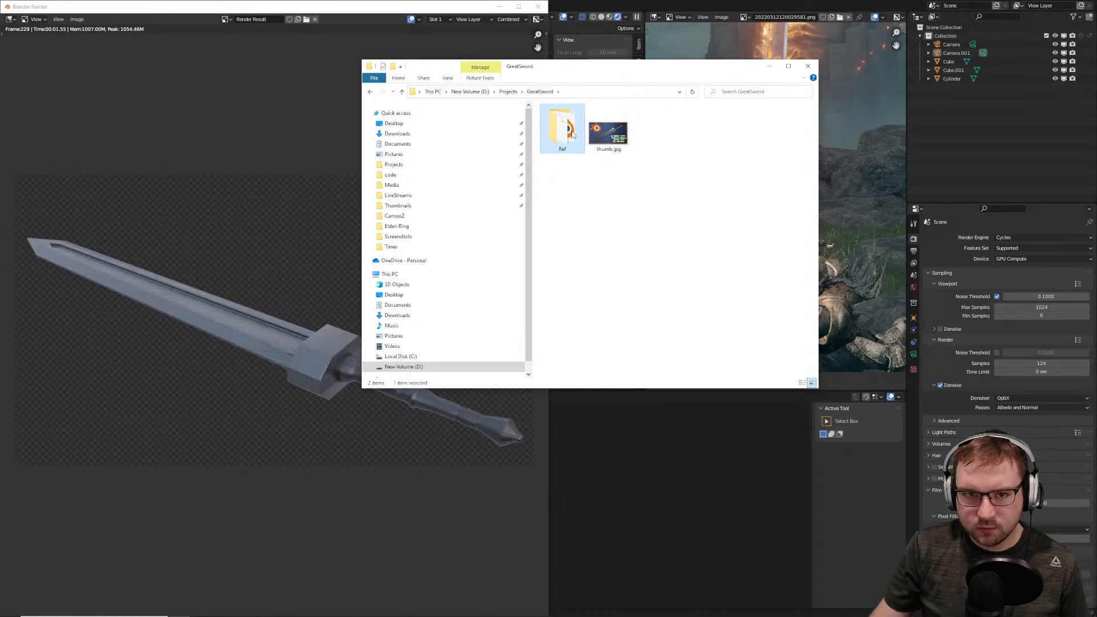
double_click(572, 134)
left_click(668, 140)
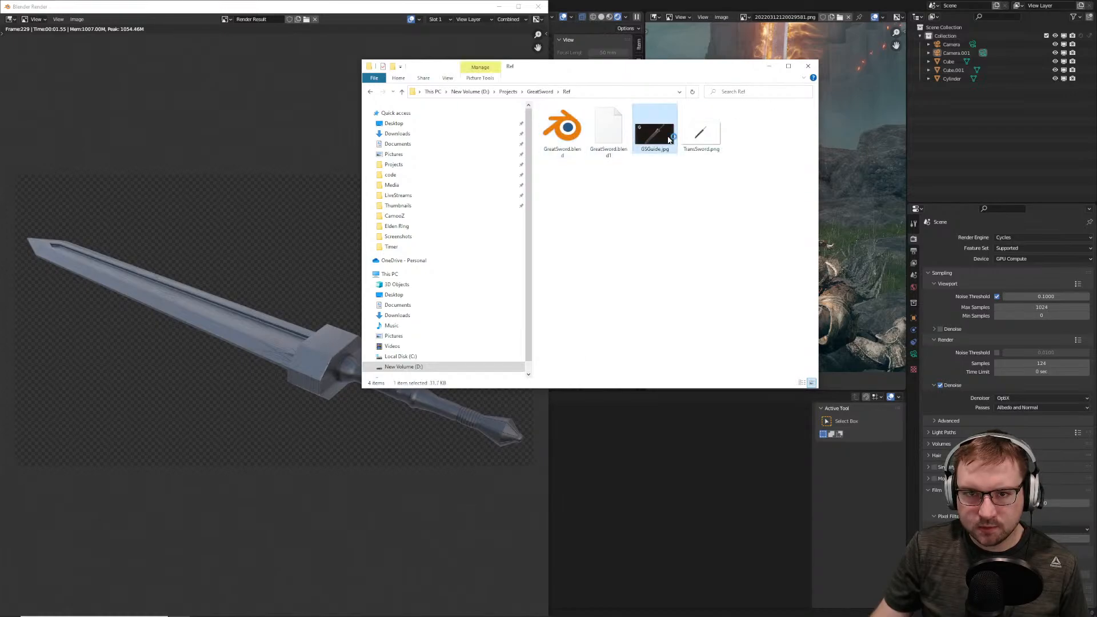
double_click(669, 140)
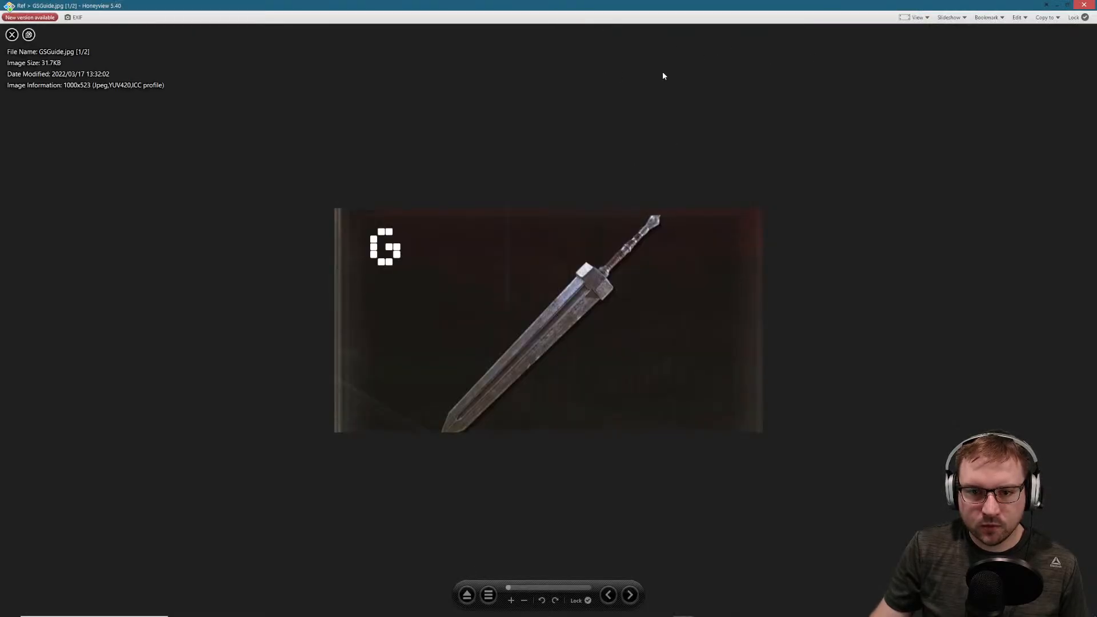
Place the reference image beside the render for comparison, and close both windows to return to the Blender scene
left_click_drag(519, 4, 755, 98)
left_click(771, 67)
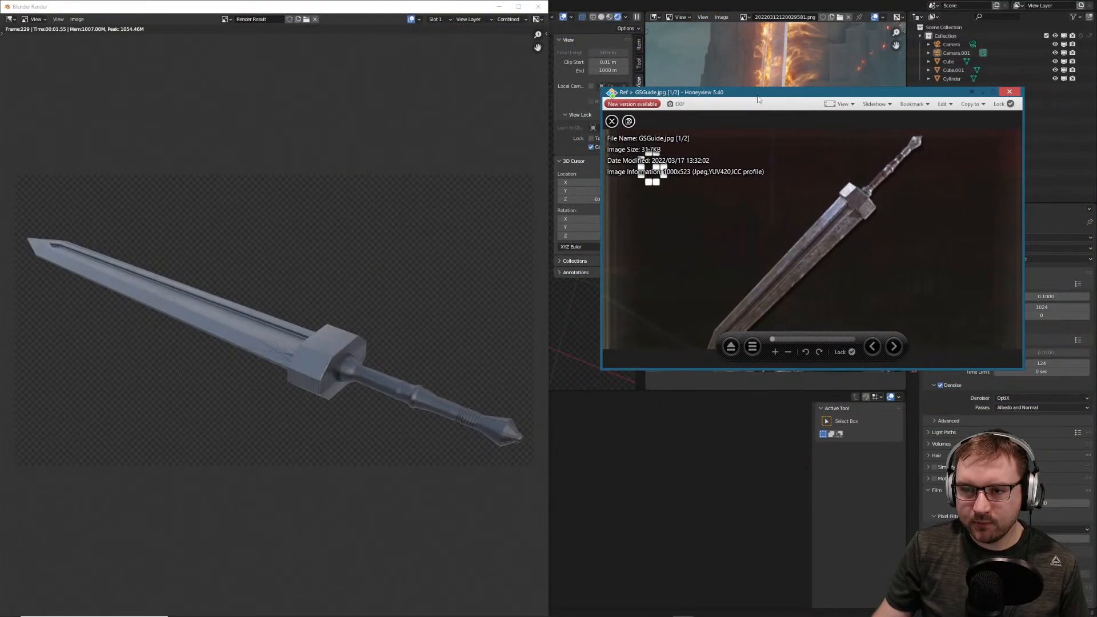
key("super+Right")
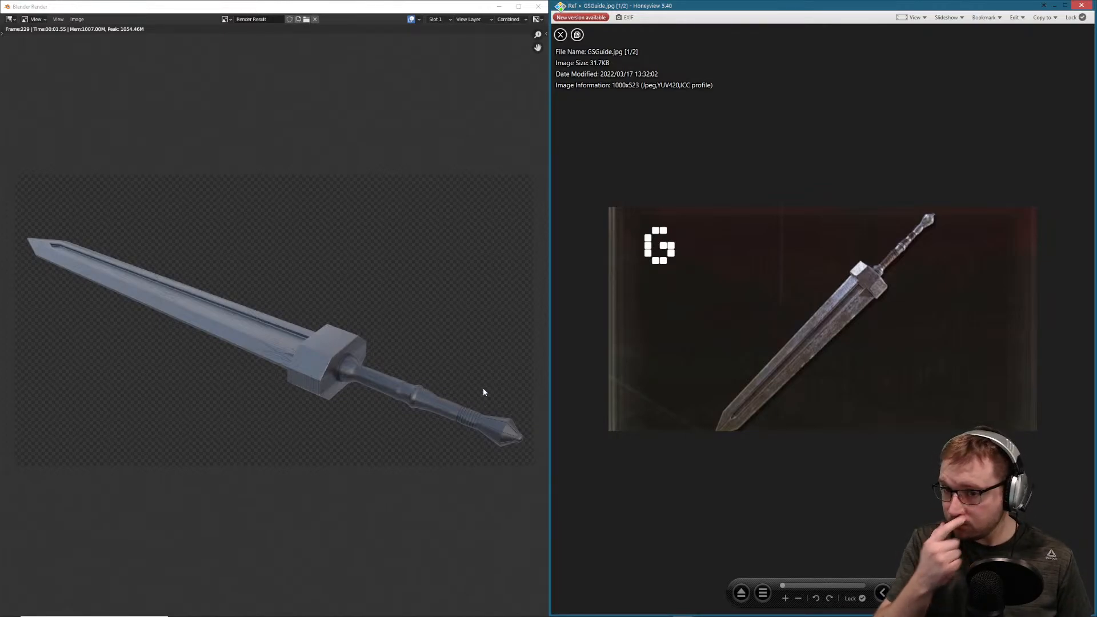
left_click(540, 7)
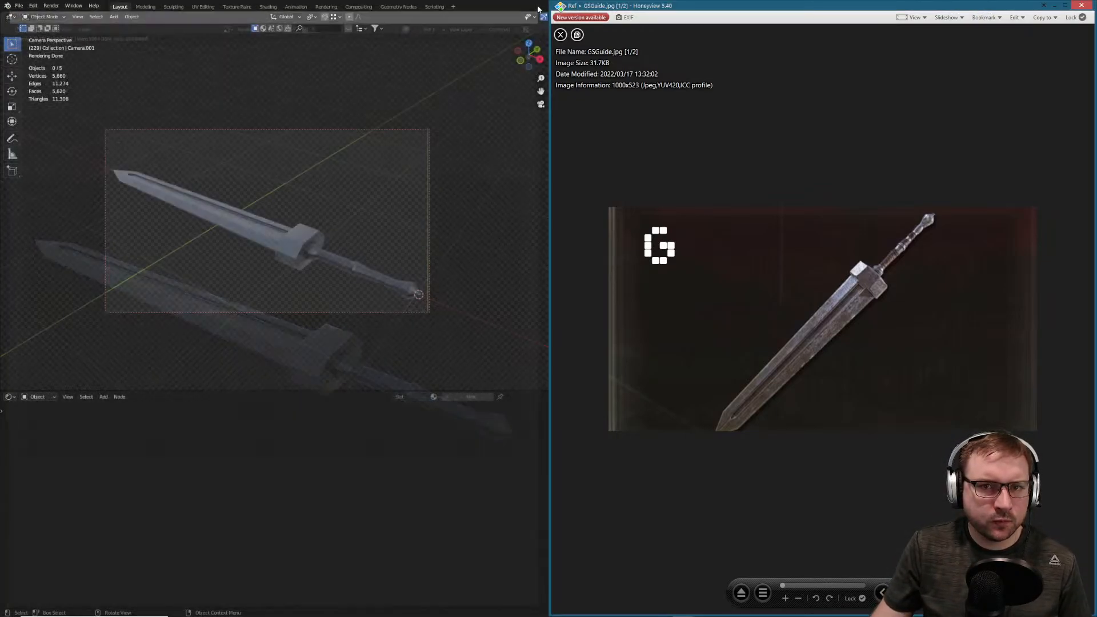
left_click(1082, 6)
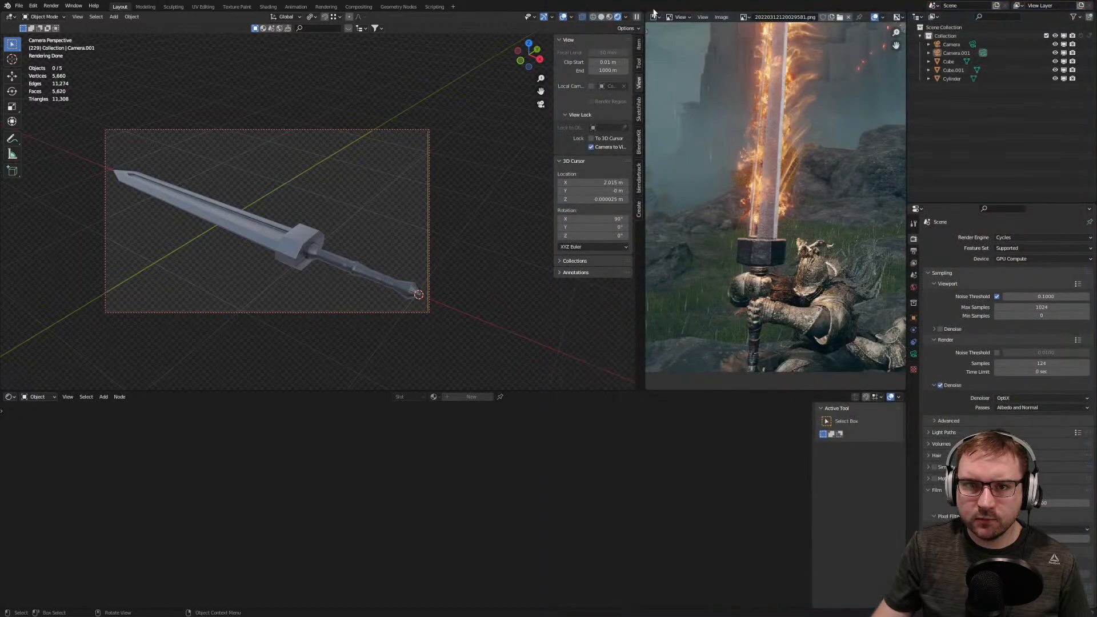
Widen the 3D viewport and search the BlenderKit materials for "metal rust"
left_click_drag(643, 127, 893, 143)
left_click(888, 144)
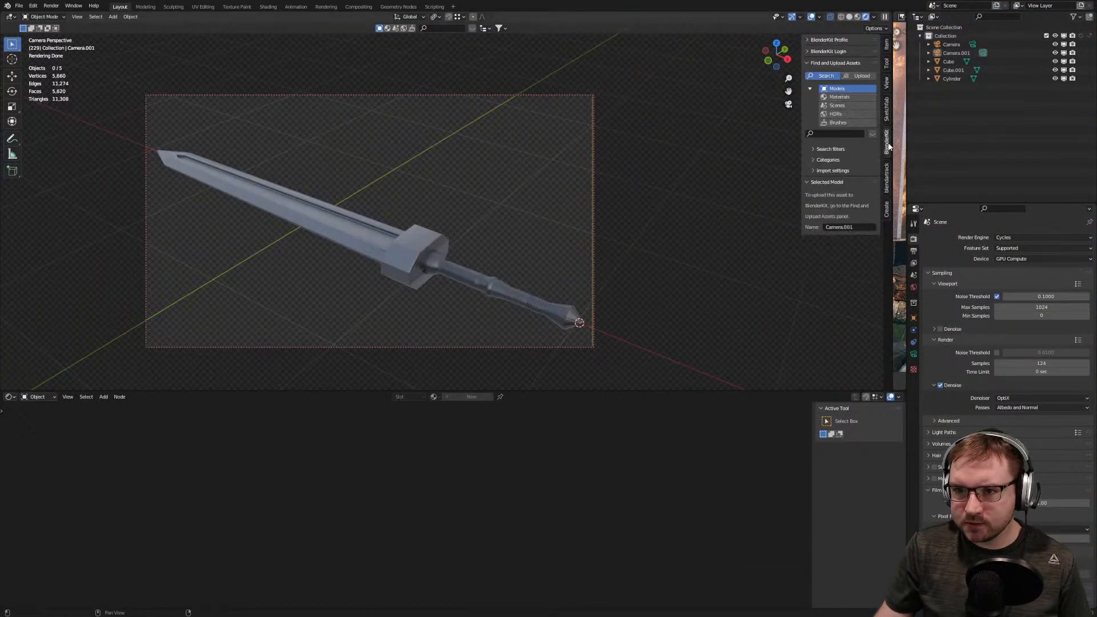
left_click(848, 98)
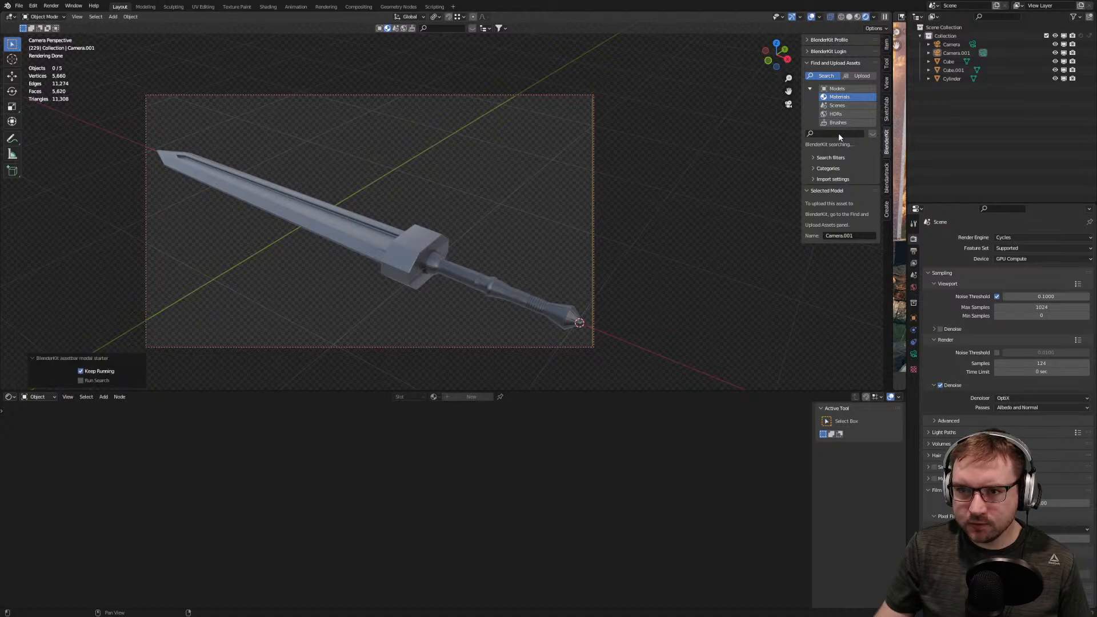
type("met")
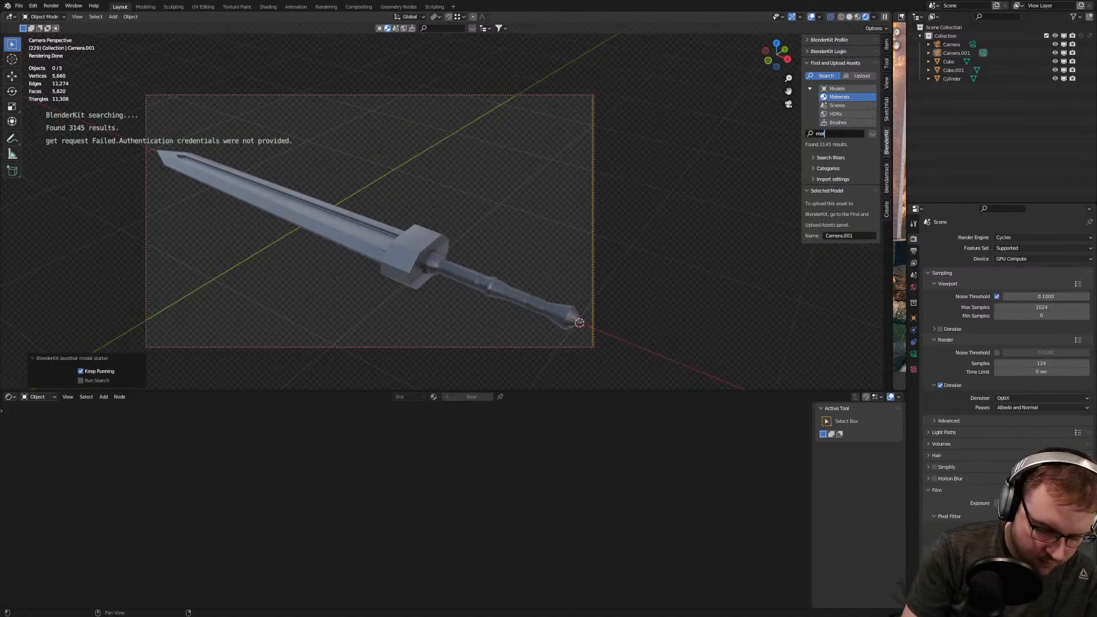
type("al rust")
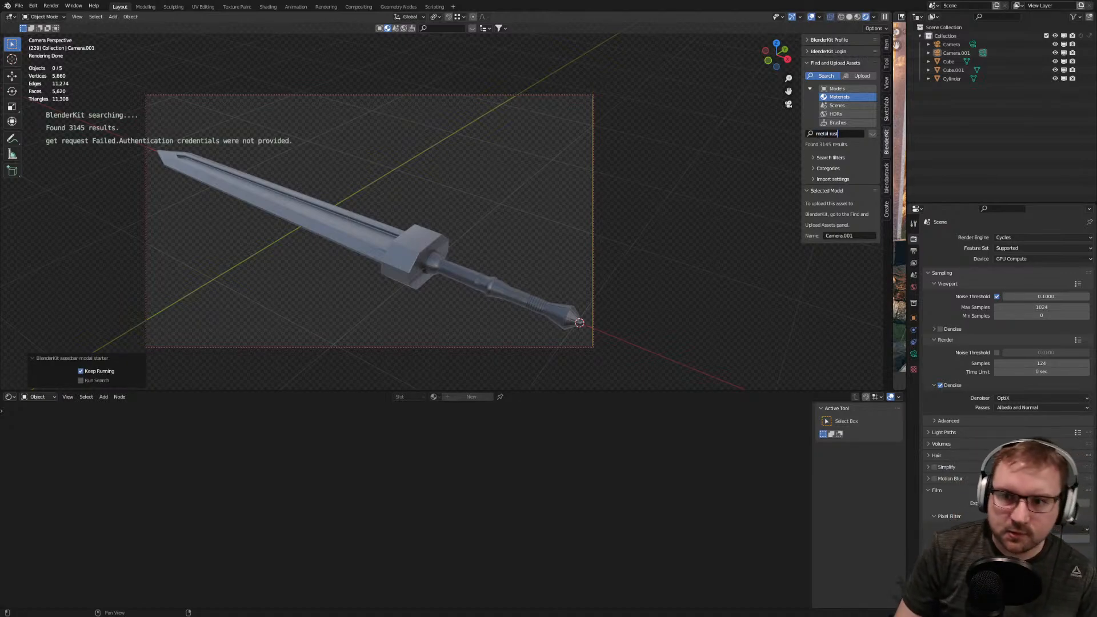
key("Return")
Apply the Rust material with red patches on shiny metal to the sword blade and inspect it up close
mouse_move(74, 70)
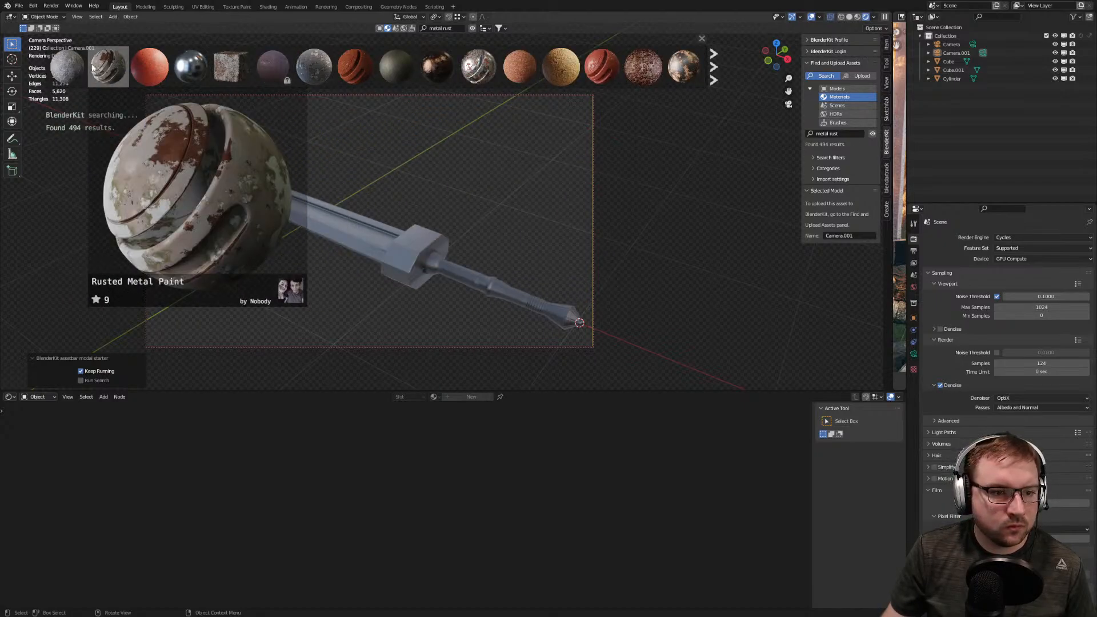
mouse_move(223, 70)
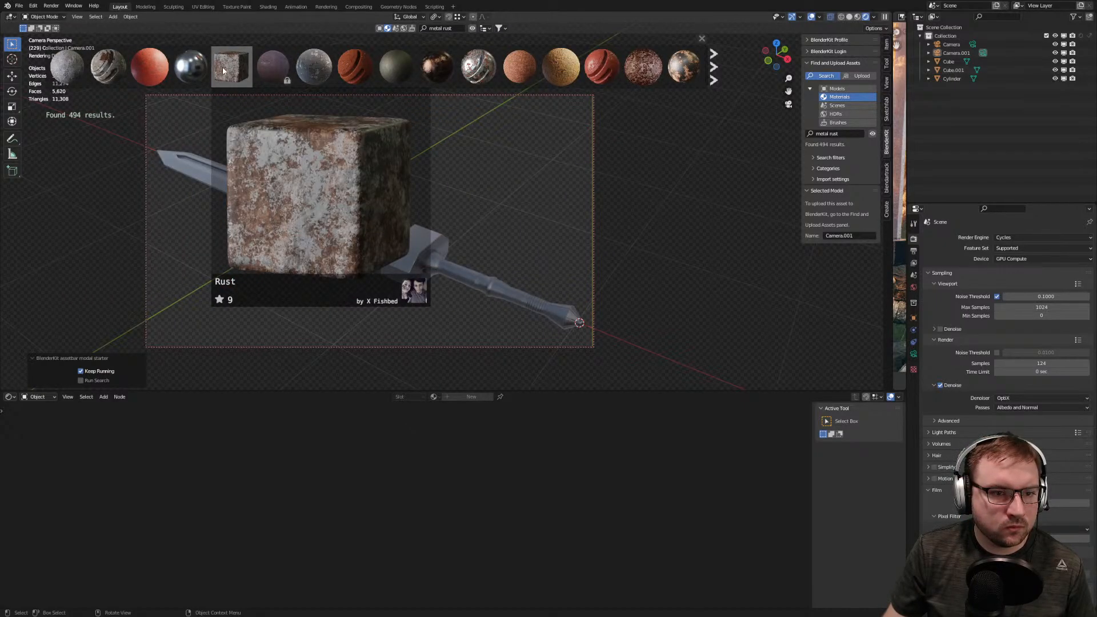
mouse_move(303, 71)
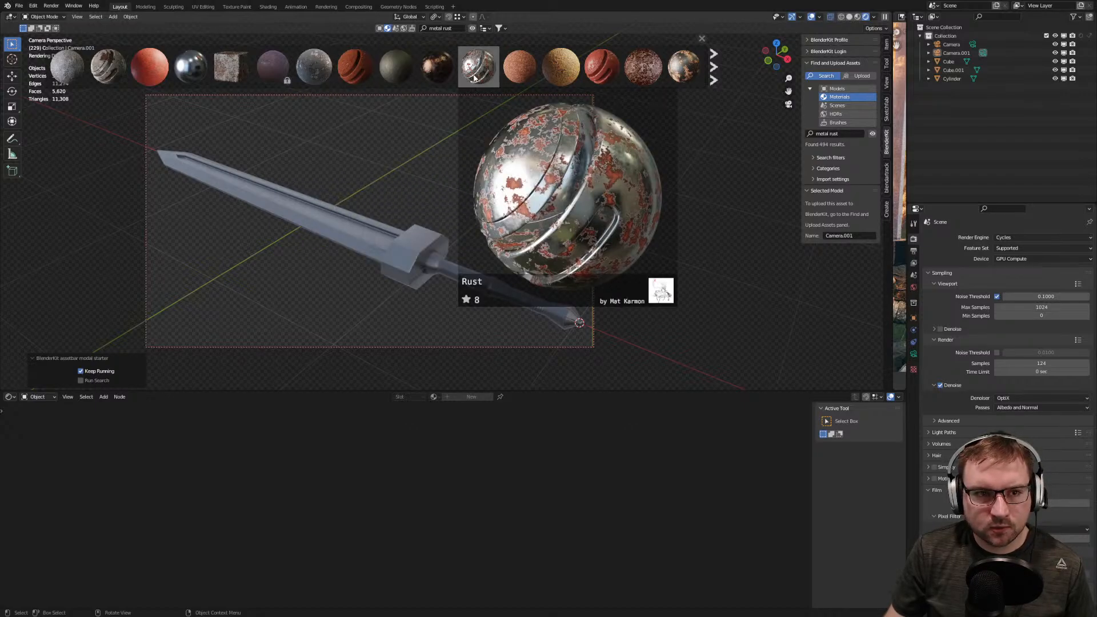
left_click_drag(474, 78, 337, 214)
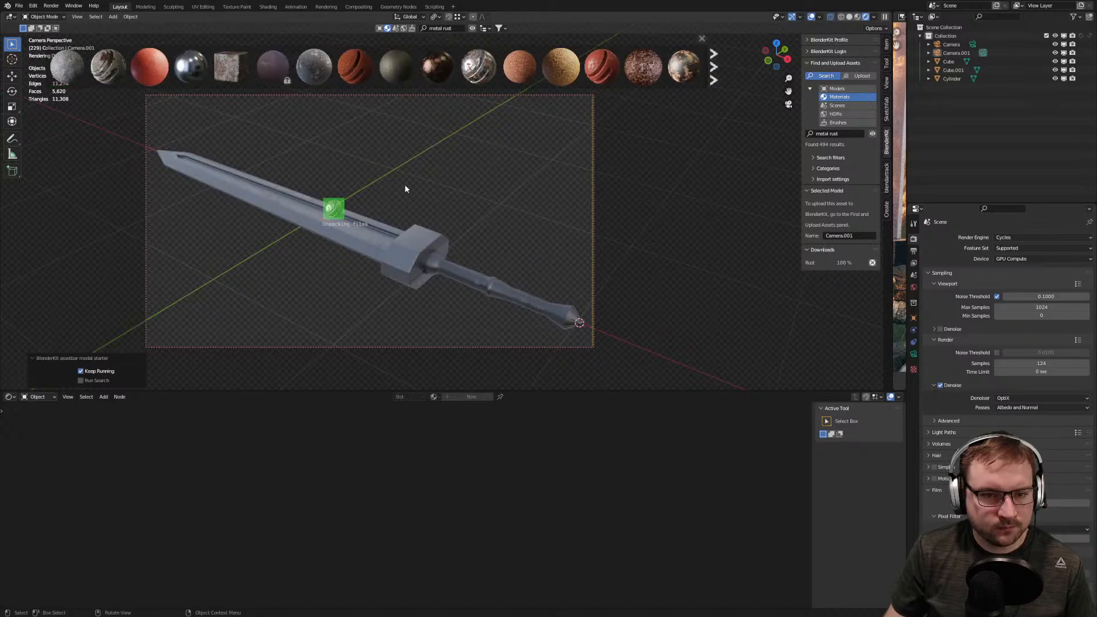
middle_click_drag(404, 184, 362, 228)
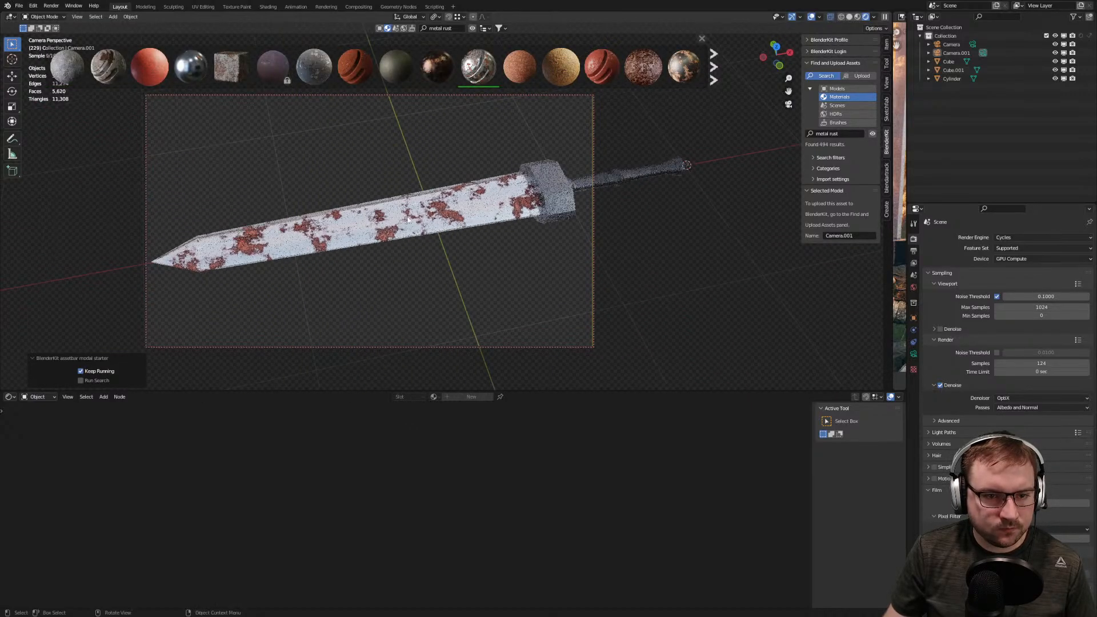
left_click(363, 228)
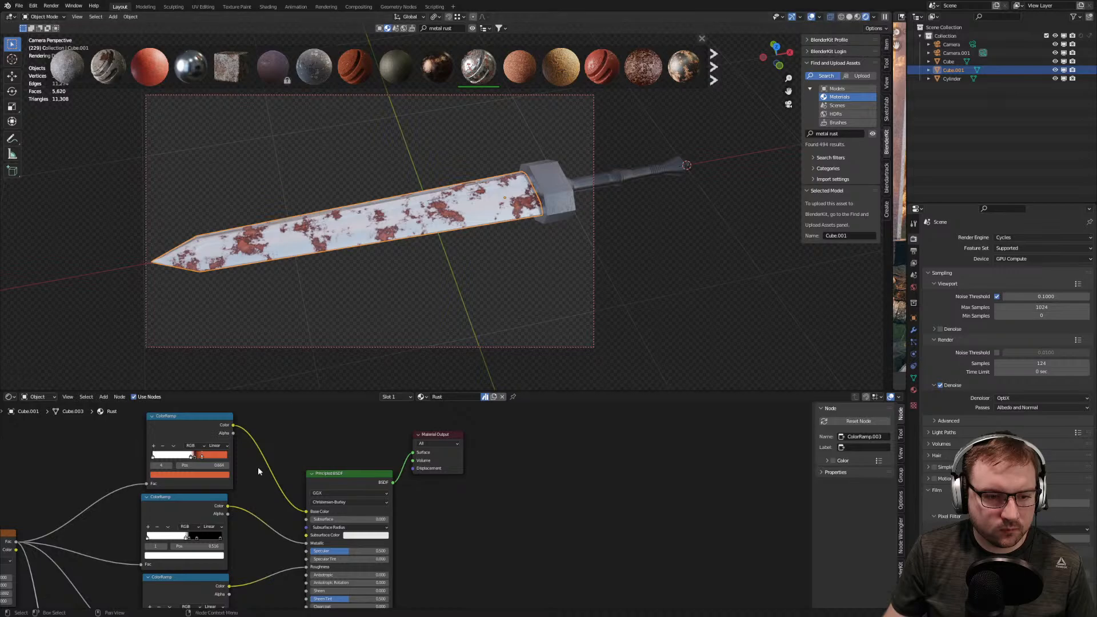
scroll(352, 269, "up", 3)
scroll(376, 270, "up", 2)
middle_click_drag(376, 270, 421, 289)
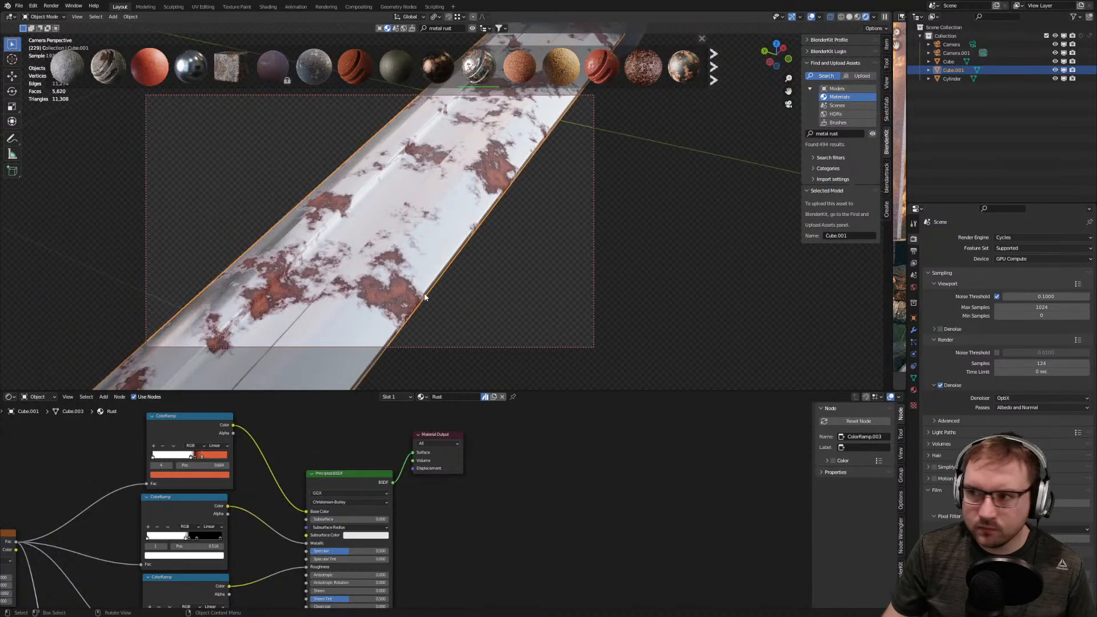
scroll(424, 296, "down", 5)
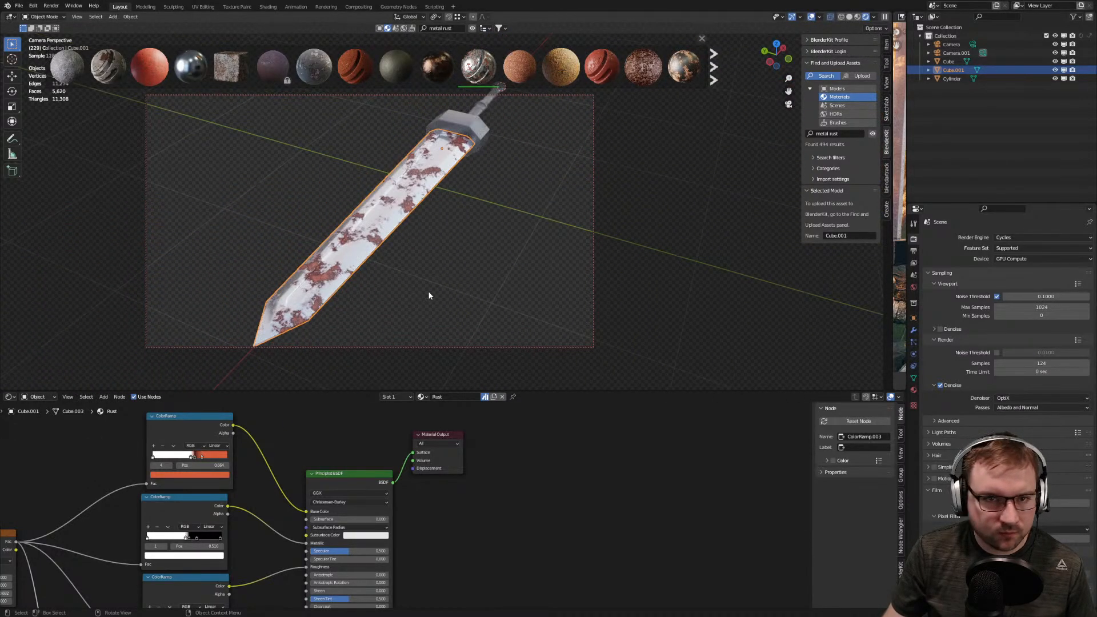
Apply the Metal material from the next page of BlenderKit results to the blade and inspect its surface and nodes
mouse_move(605, 86)
left_click(714, 67)
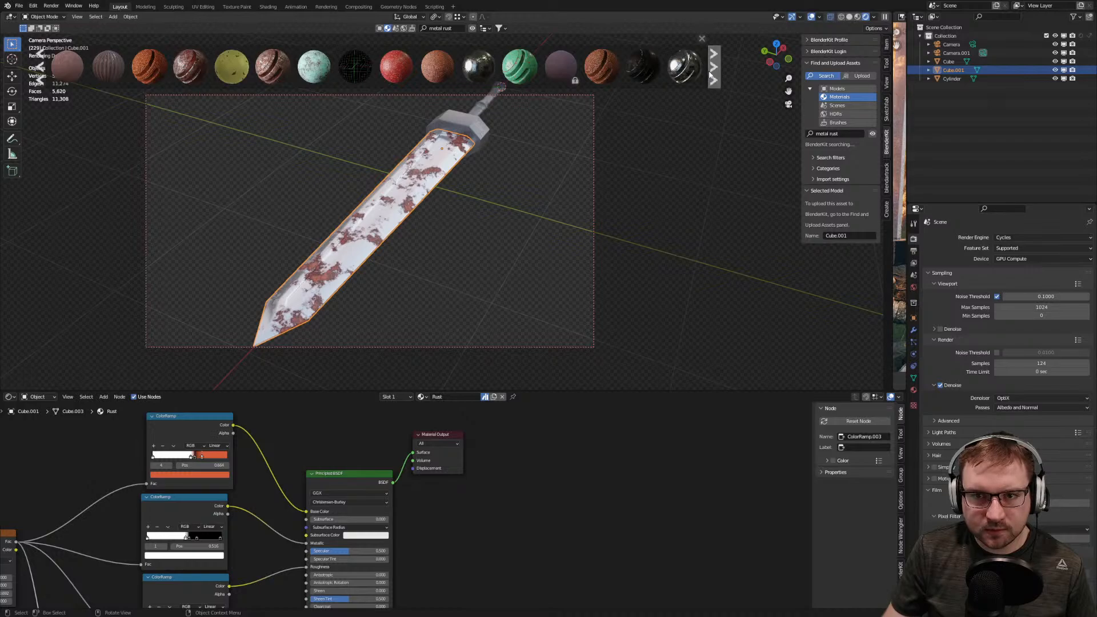
mouse_move(681, 74)
left_click_drag(682, 74, 411, 212)
middle_click_drag(407, 255, 318, 282)
middle_click_drag(120, 459, 287, 477)
scroll(286, 479, "up", 3)
mouse_move(192, 486)
left_mouse_down()
mouse_move(166, 485)
mouse_move(194, 485)
left_mouse_up()
scroll(349, 344, "down", 1)
middle_click_drag(350, 344, 419, 311)
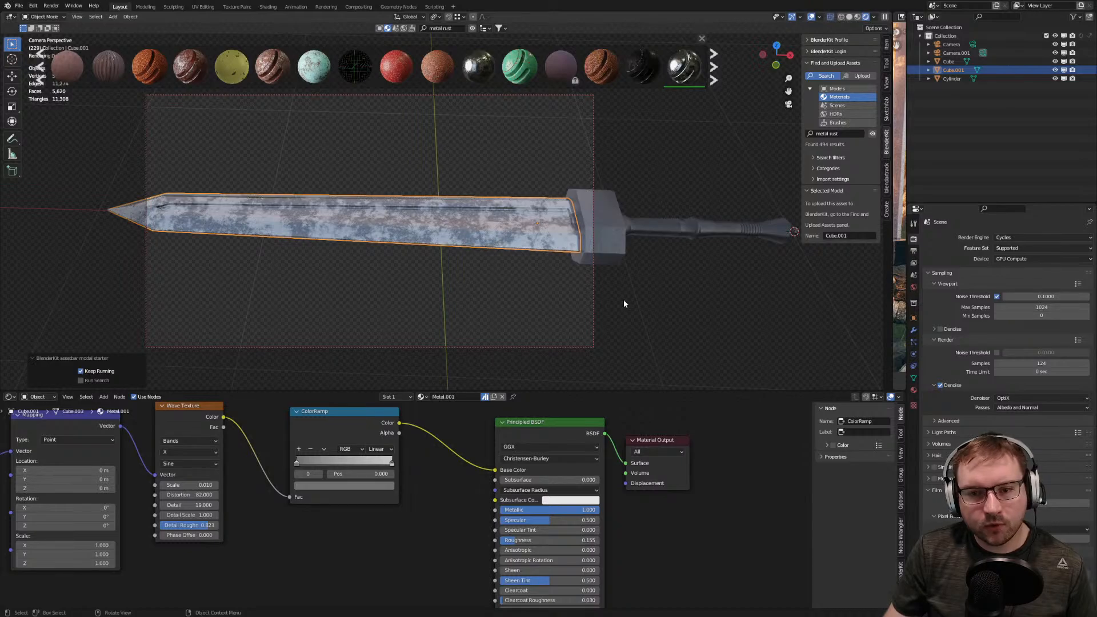
left_click(660, 296)
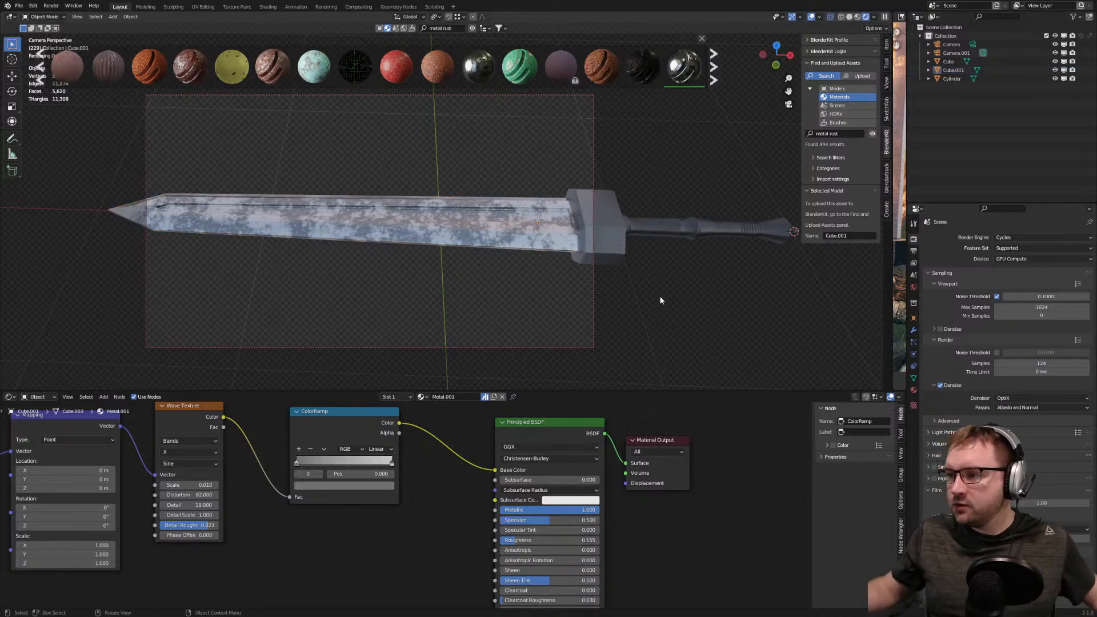